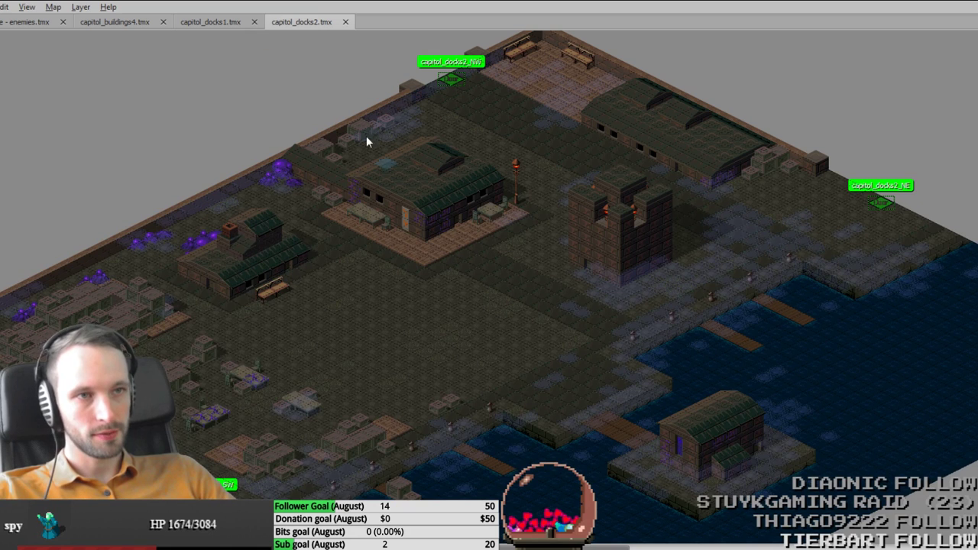
{"action": "middle_click_drag", "start_coordinate": [426, 182], "coordinate": [523, 236]}
{"action": "middle_click_drag", "start_coordinate": [697, 216], "coordinate": [521, 209]}
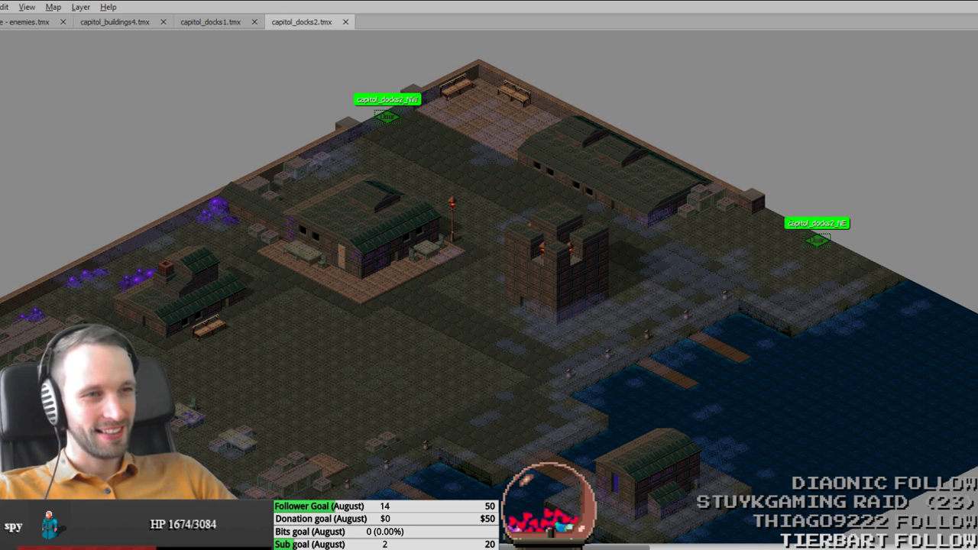
{"action": "middle_click_drag", "start_coordinate": [506, 256], "coordinate": [568, 131]}
{"action": "middle_click_drag", "start_coordinate": [482, 293], "coordinate": [411, 387]}
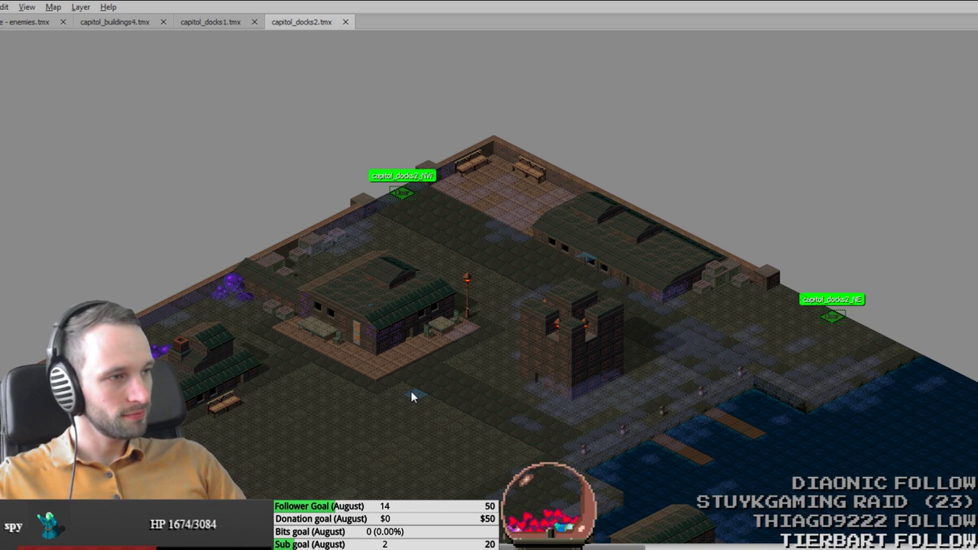
{"action": "scroll", "coordinate": [497, 75], "scroll_direction": "down", "scroll_amount": 3}
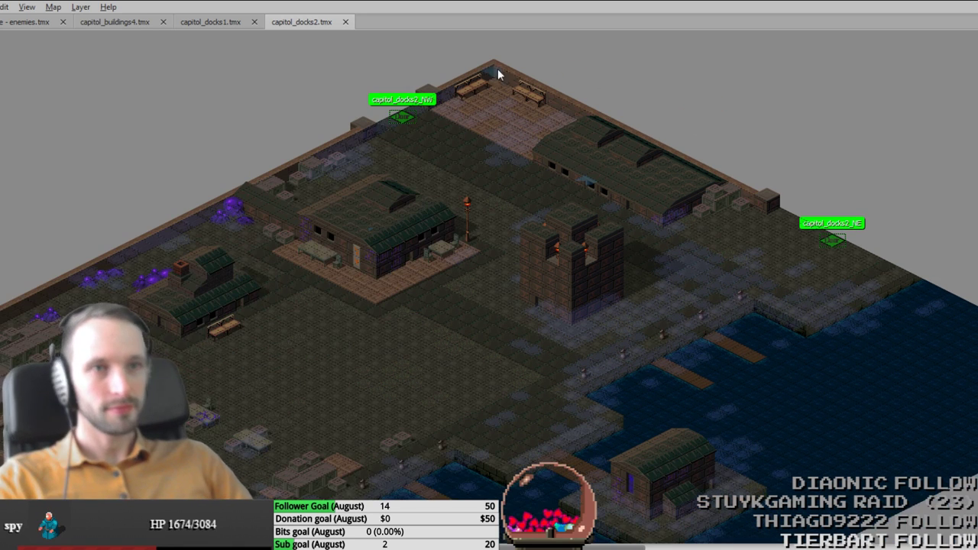
Step: In enemies.tmx, examine the custom properties of the separate enemy group, including beholder purple and floater
{"action": "left_click", "coordinate": [31, 22]}
{"action": "left_click_drag", "start_coordinate": [210, 202], "coordinate": [535, 474]}
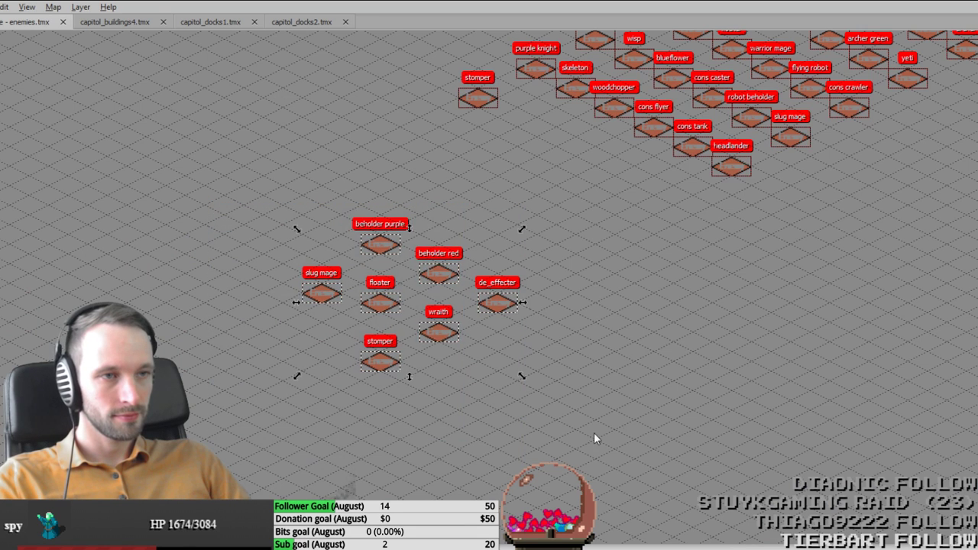
{"action": "key", "text": "ctrl+Tab"}
{"action": "scroll", "coordinate": [128, 280], "scroll_direction": "down", "scroll_amount": 1}
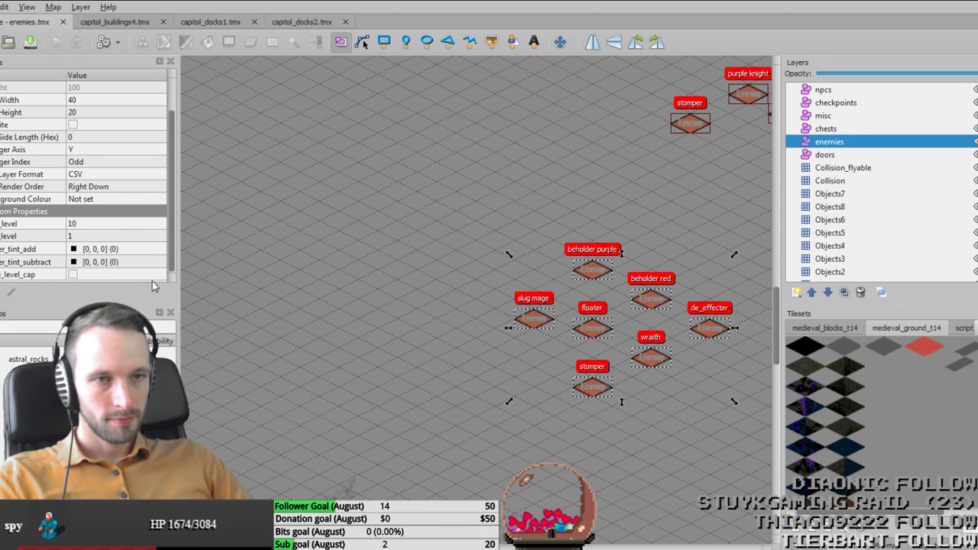
{"action": "left_click", "coordinate": [450, 363]}
{"action": "middle_click_drag", "start_coordinate": [503, 319], "coordinate": [449, 304]}
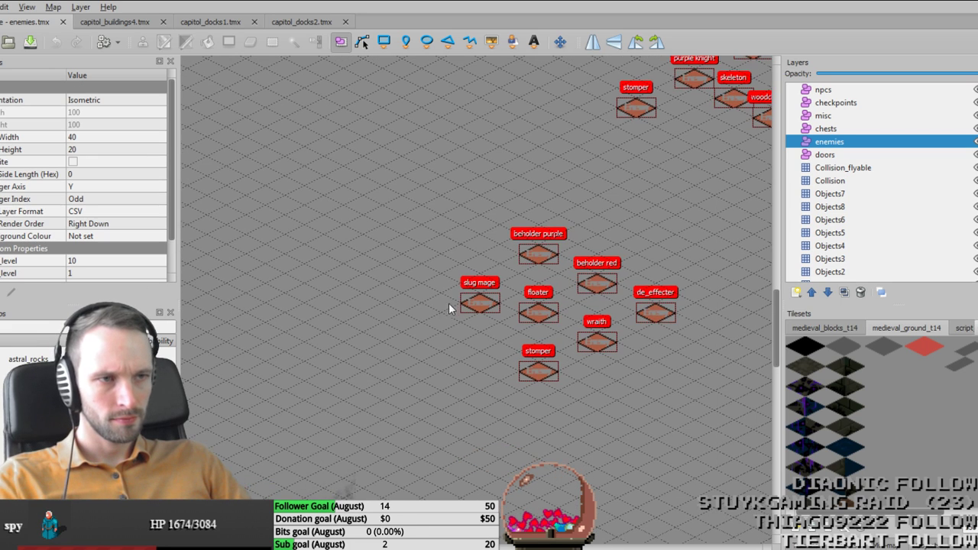
{"action": "left_click", "coordinate": [459, 303]}
{"action": "middle_click_drag", "start_coordinate": [415, 378], "coordinate": [224, 351]}
{"action": "left_click", "coordinate": [366, 231]}
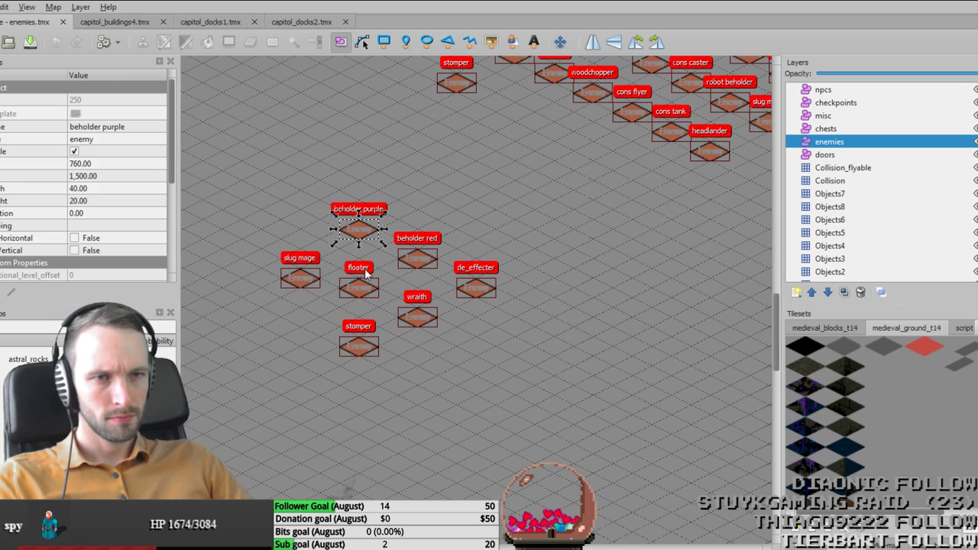
{"action": "scroll", "coordinate": [33, 221], "scroll_direction": "down", "scroll_amount": 4}
{"action": "left_click", "coordinate": [353, 281]}
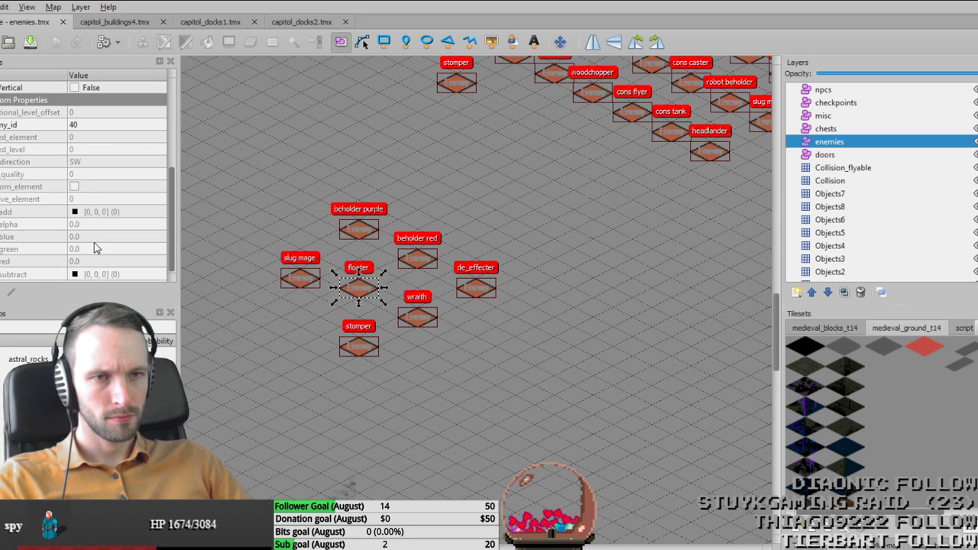
Step: Edit the element property of the beholder red enemy and open the slug mage's level property for editing
{"action": "left_click", "coordinate": [408, 260]}
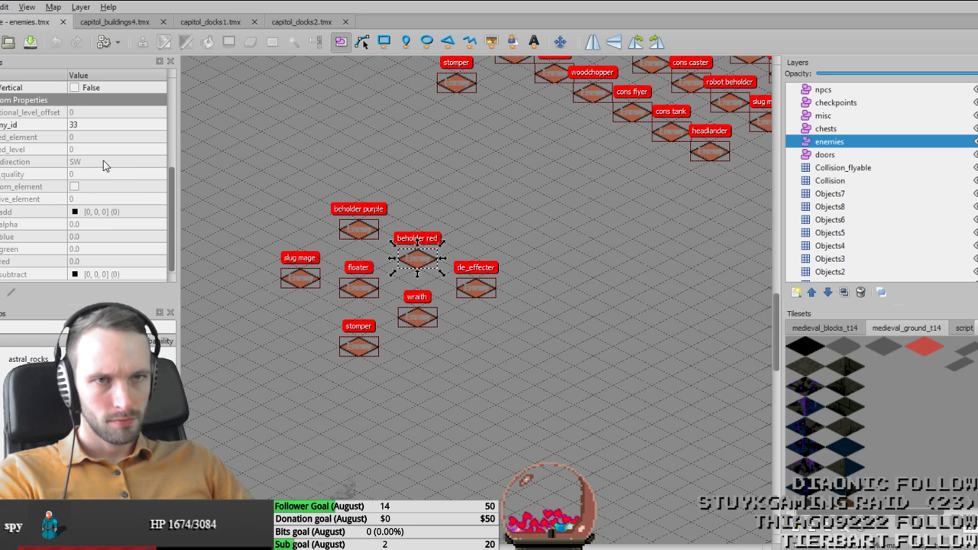
{"action": "left_click", "coordinate": [107, 137]}
{"action": "left_click", "coordinate": [297, 277]}
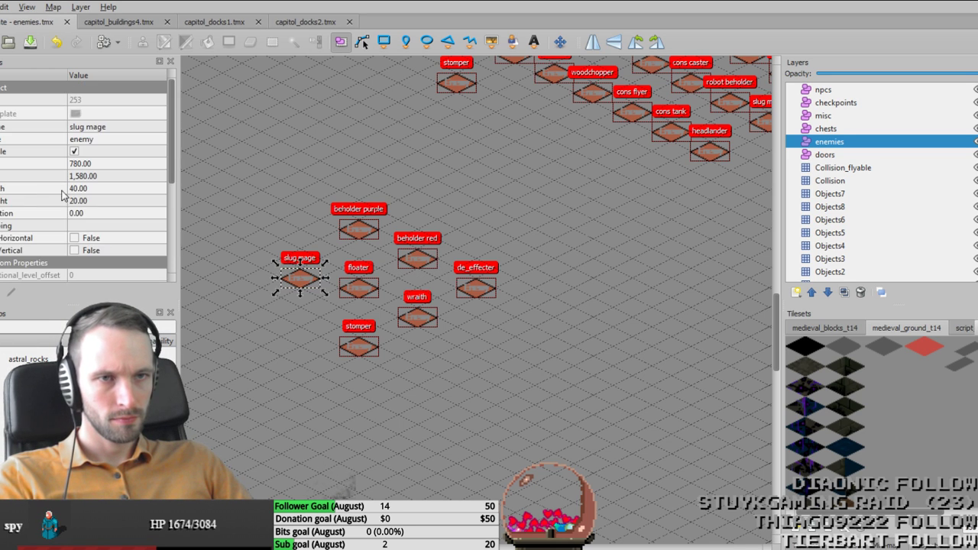
{"action": "scroll", "coordinate": [97, 200], "scroll_direction": "down", "scroll_amount": 5}
{"action": "left_click", "coordinate": [112, 149]}
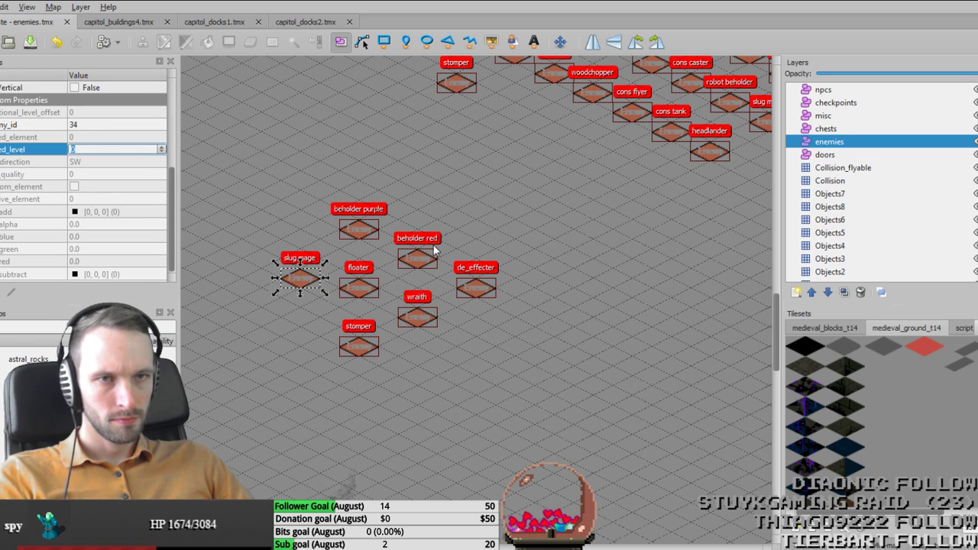
Step: Set the element property of the floater and de_effecter enemies to 3
{"action": "left_click", "coordinate": [357, 228]}
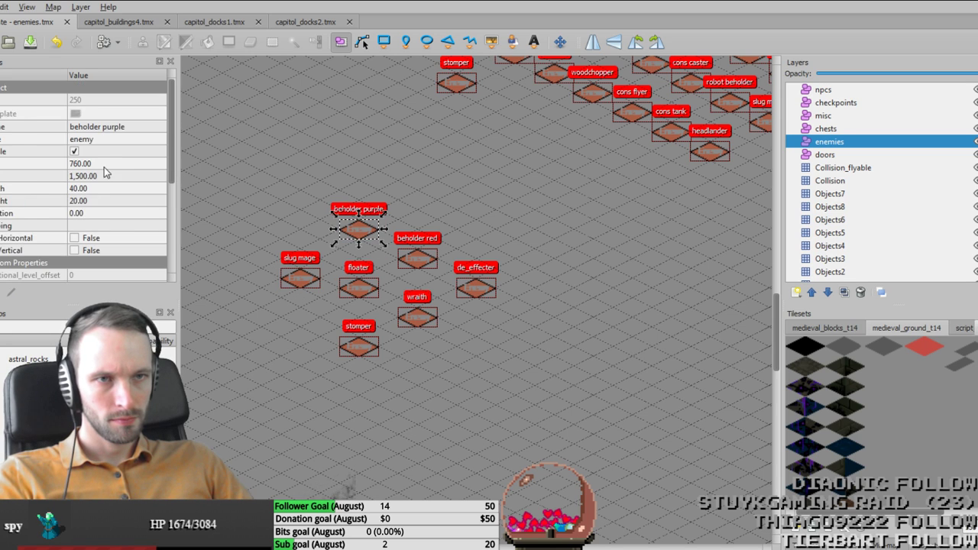
{"action": "scroll", "coordinate": [107, 187], "scroll_direction": "down", "scroll_amount": 5}
{"action": "left_click", "coordinate": [358, 286]}
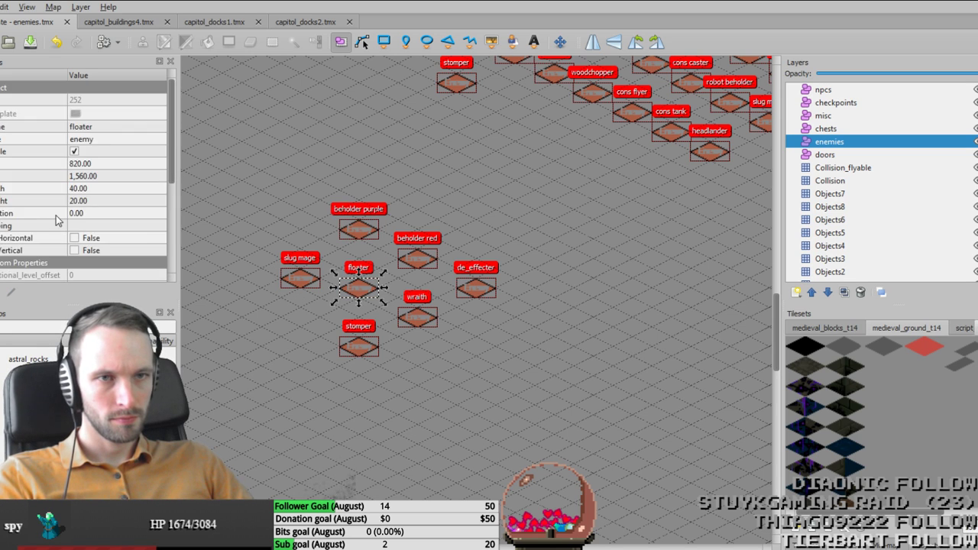
{"action": "scroll", "coordinate": [75, 214], "scroll_direction": "down", "scroll_amount": 5}
{"action": "left_click", "coordinate": [86, 189]}
{"action": "left_click", "coordinate": [486, 288]}
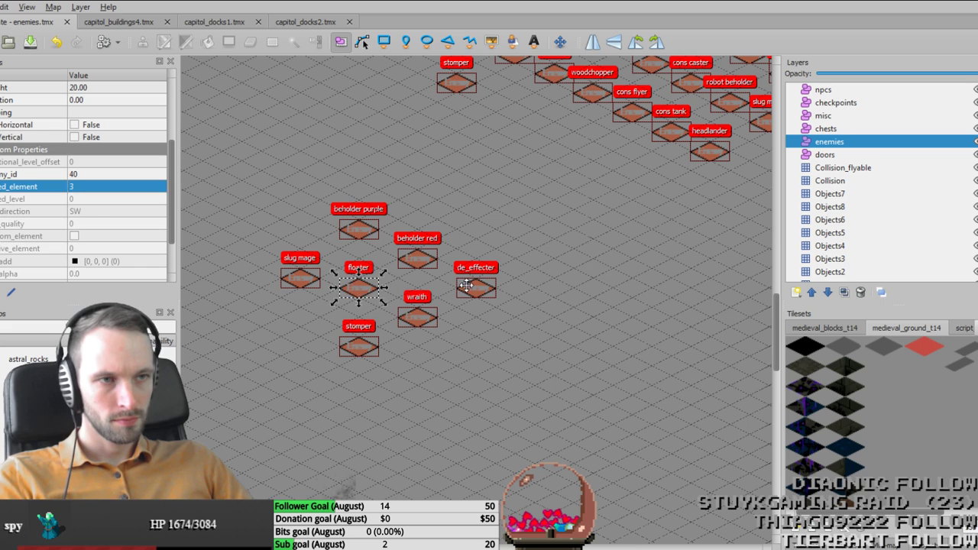
{"action": "scroll", "coordinate": [97, 227], "scroll_direction": "down", "scroll_amount": 1}
{"action": "left_click", "coordinate": [86, 260]}
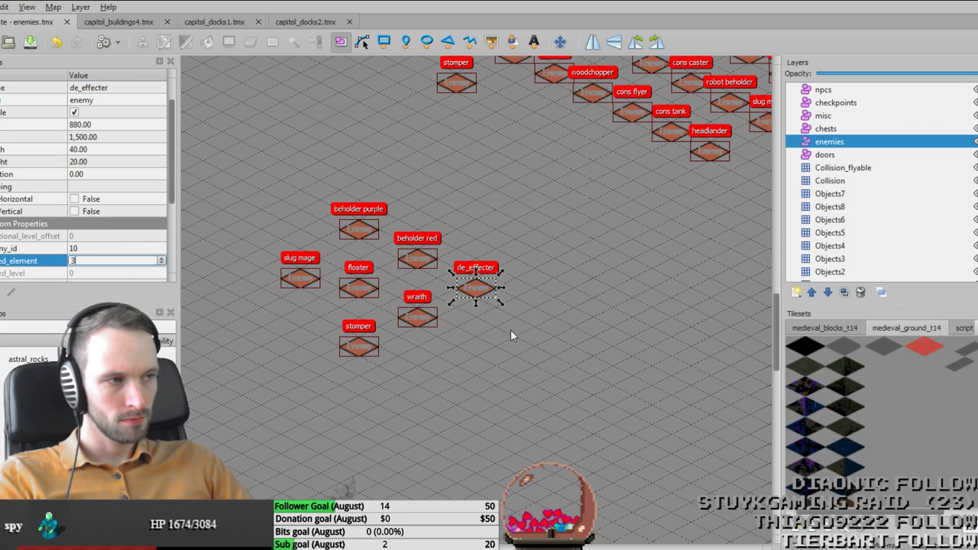
Step: Edit the element property of the wraith and stomper enemies in the same group
{"action": "left_click", "coordinate": [415, 324]}
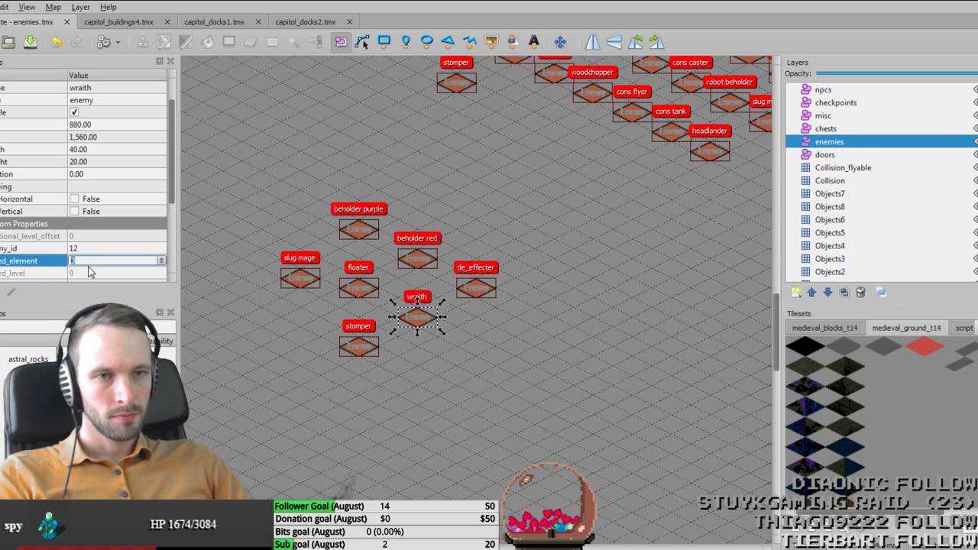
{"action": "left_click", "coordinate": [359, 346]}
{"action": "scroll", "coordinate": [118, 276], "scroll_direction": "down", "scroll_amount": 2}
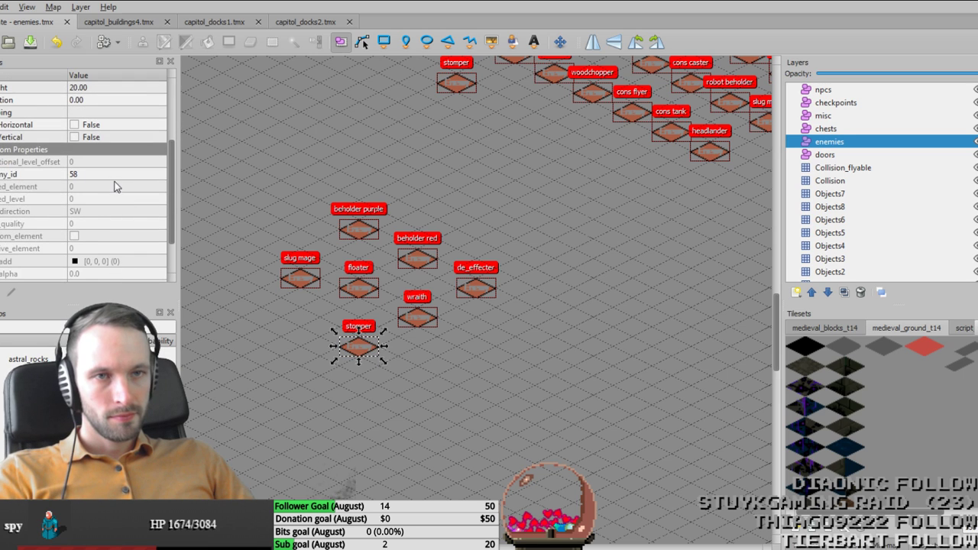
{"action": "left_click", "coordinate": [115, 187]}
{"action": "left_click", "coordinate": [281, 436]}
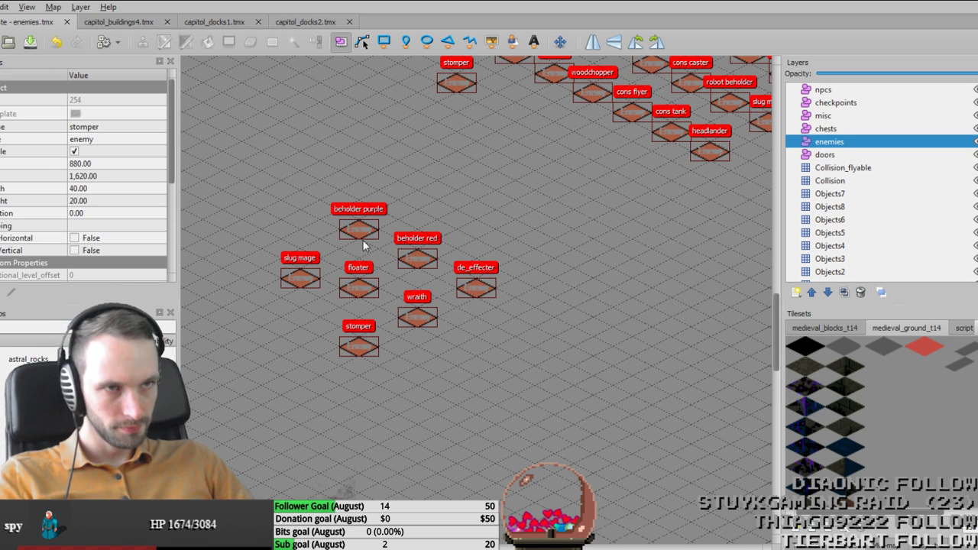
Step: Copy the slug mage onto the enemies layer of capitol_docks2.tmx, beside the paved plaza with benches, and save the map
{"action": "left_click", "coordinate": [312, 275]}
{"action": "key", "text": "ctrl+shift+Tab"}
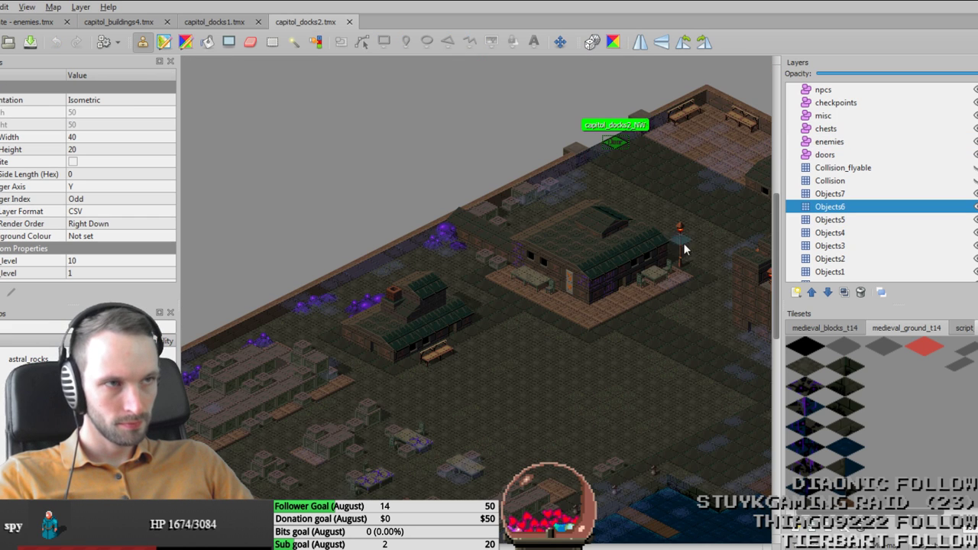
{"action": "middle_click_drag", "start_coordinate": [582, 299], "coordinate": [559, 282]}
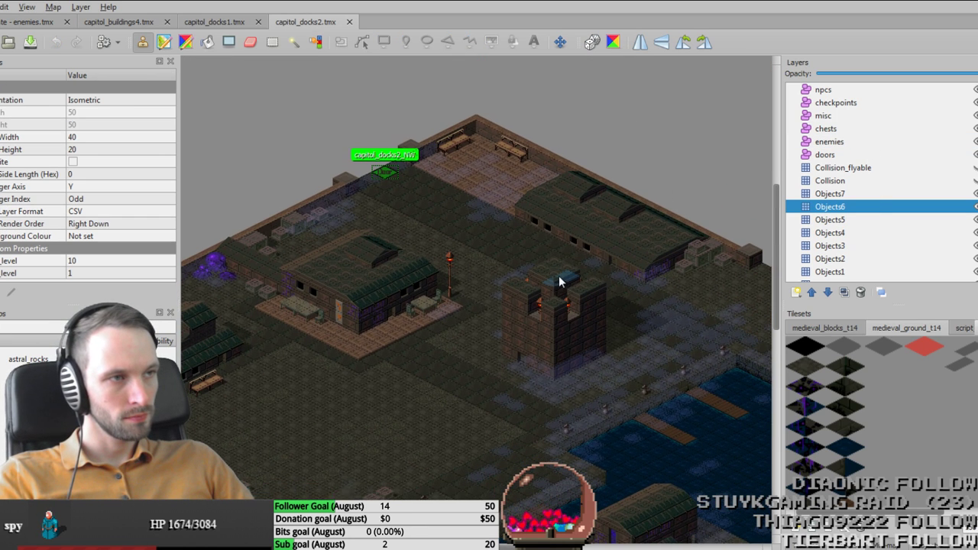
{"action": "left_click", "coordinate": [829, 141]}
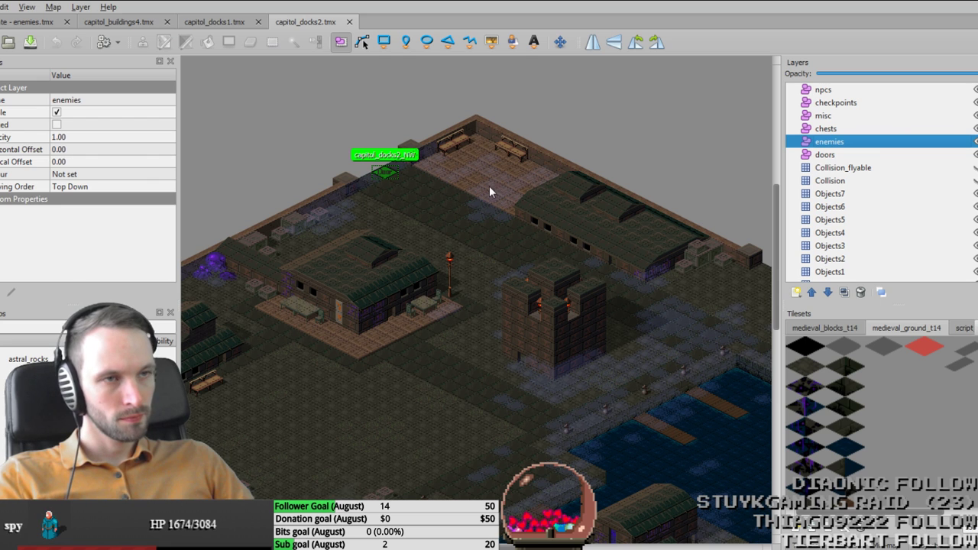
{"action": "key", "text": "ctrl+v"}
{"action": "key", "text": "ctrl+s"}
{"action": "key", "text": "Tab"}
{"action": "middle_click_drag", "start_coordinate": [435, 457], "coordinate": [602, 304]}
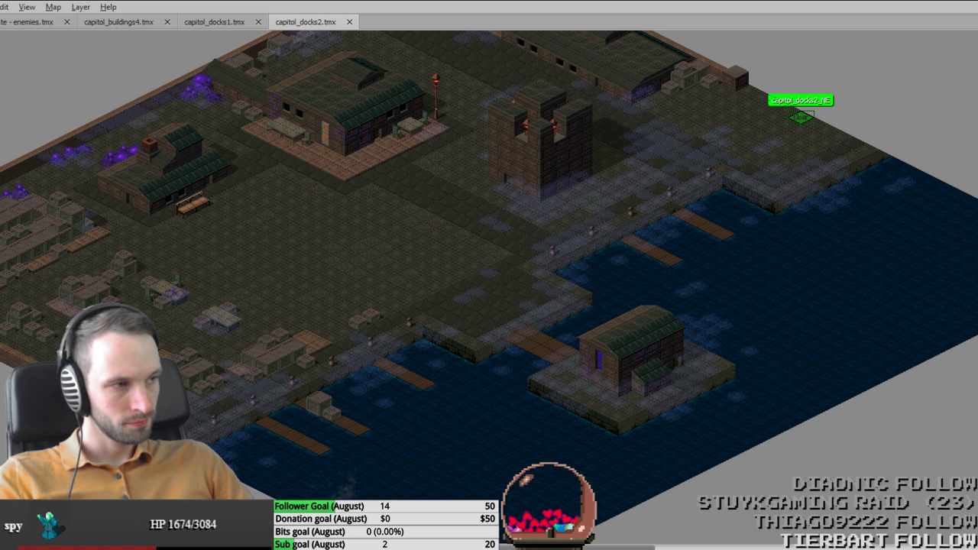
Step: Switch to the Trello board and add "capitol_docks2" to the checklist of the "Maps that need rewards" card
{"action": "key", "text": "alt+Tab"}
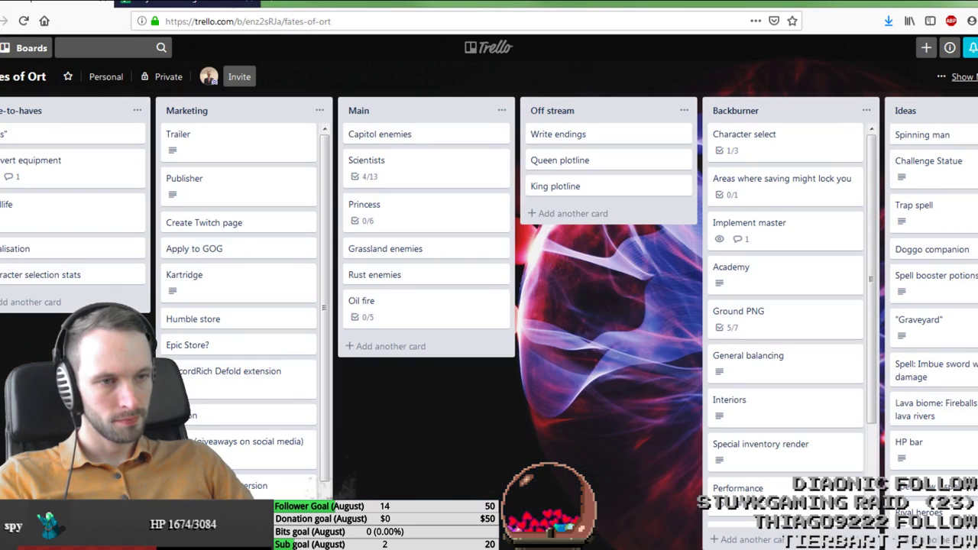
{"action": "scroll", "coordinate": [769, 485], "scroll_direction": "right", "scroll_amount": 10, "text": "shift"}
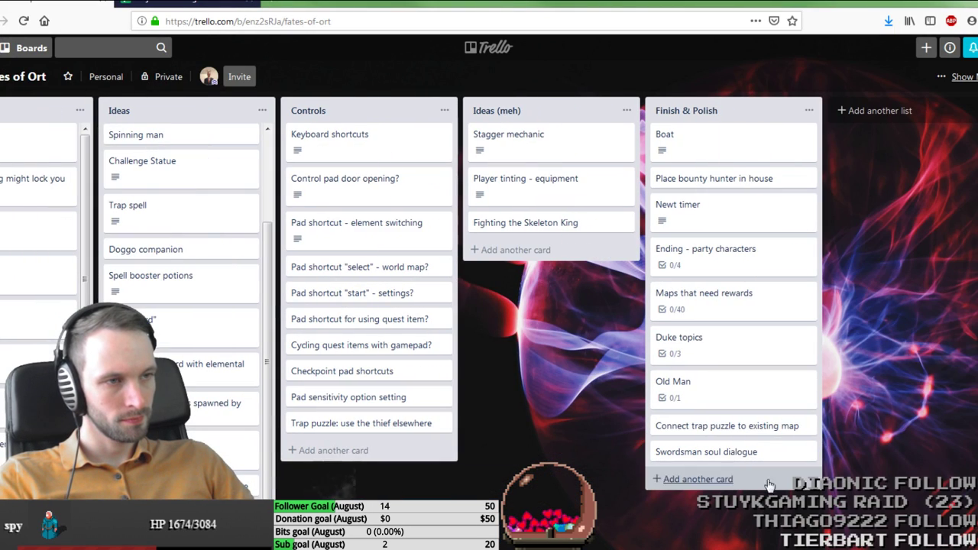
{"action": "left_click", "coordinate": [759, 306]}
{"action": "scroll", "coordinate": [439, 298], "scroll_direction": "down", "scroll_amount": 5}
{"action": "scroll", "coordinate": [430, 302], "scroll_direction": "down", "scroll_amount": 5}
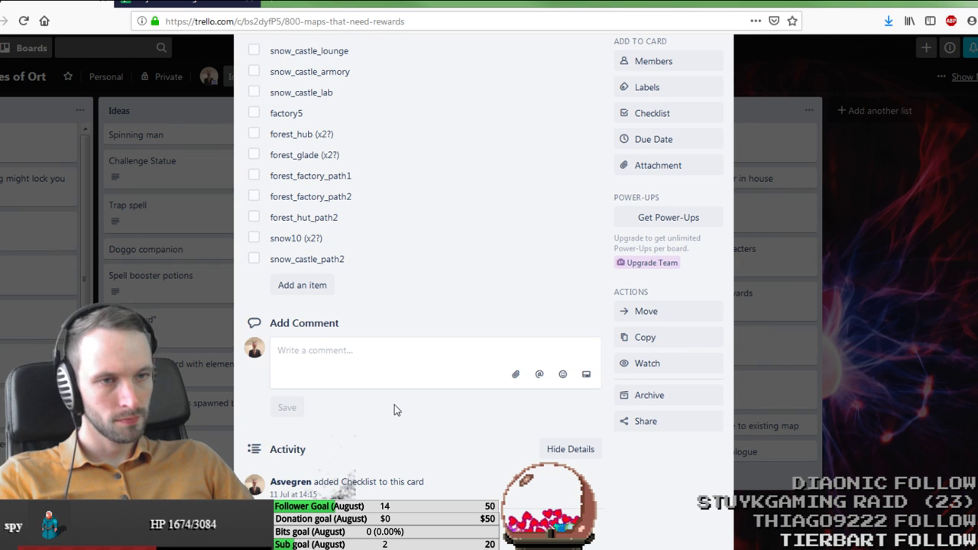
{"action": "left_click", "coordinate": [325, 283]}
{"action": "type", "text": "capitol_do"}
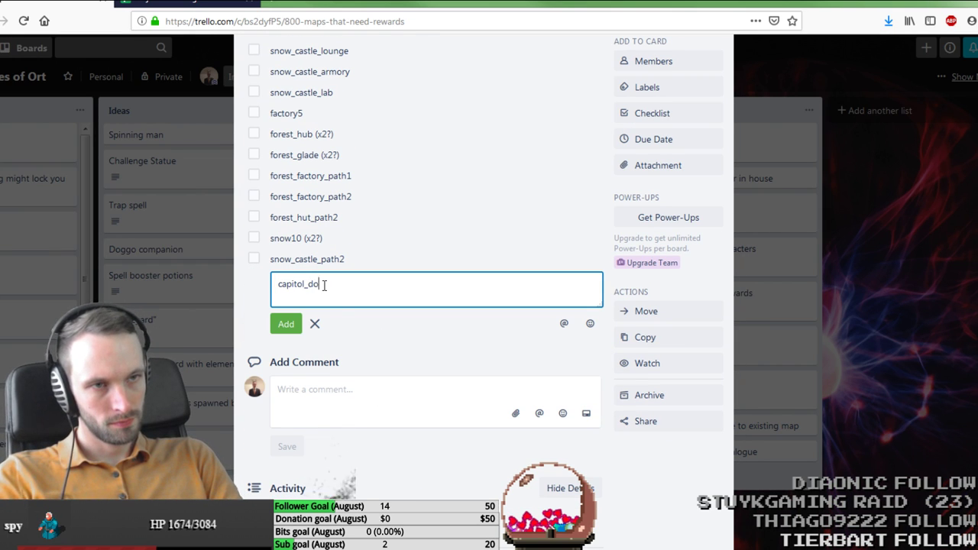
{"action": "type", "text": "cks2"}
{"action": "key", "text": "Return"}
{"action": "key", "text": "alt+Tab"}
{"action": "key", "text": "alt+Tab"}
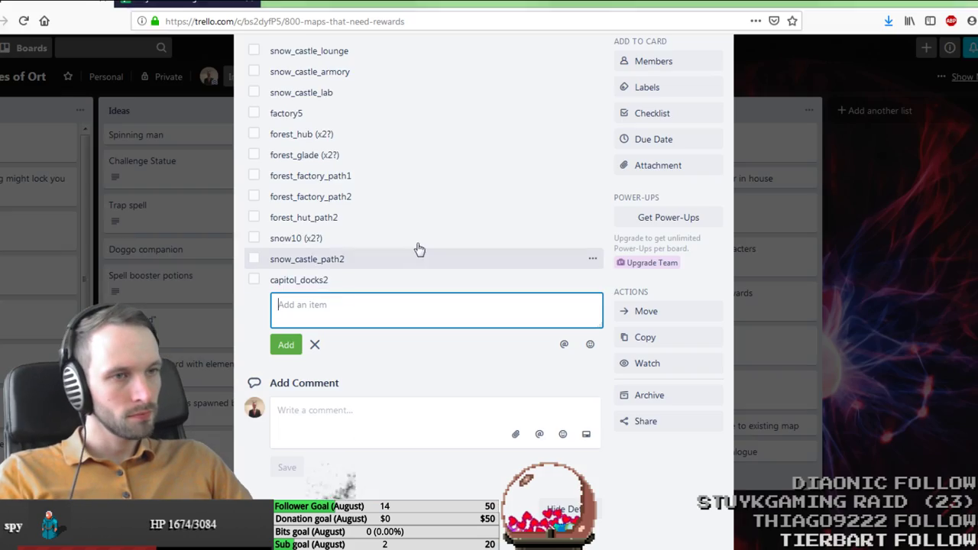
Step: Switch back to Tiled and copy beholder purple and beholder red from enemies.tmx into the water of capitol_docks2.tmx
{"action": "key", "text": "alt+Tab"}
{"action": "mouse_move", "coordinate": [497, 276]}
{"action": "middle_mouse_down"}
{"action": "mouse_move", "coordinate": [433, 227]}
{"action": "mouse_move", "coordinate": [421, 236]}
{"action": "mouse_move", "coordinate": [518, 262]}
{"action": "mouse_move", "coordinate": [507, 292]}
{"action": "middle_mouse_up"}
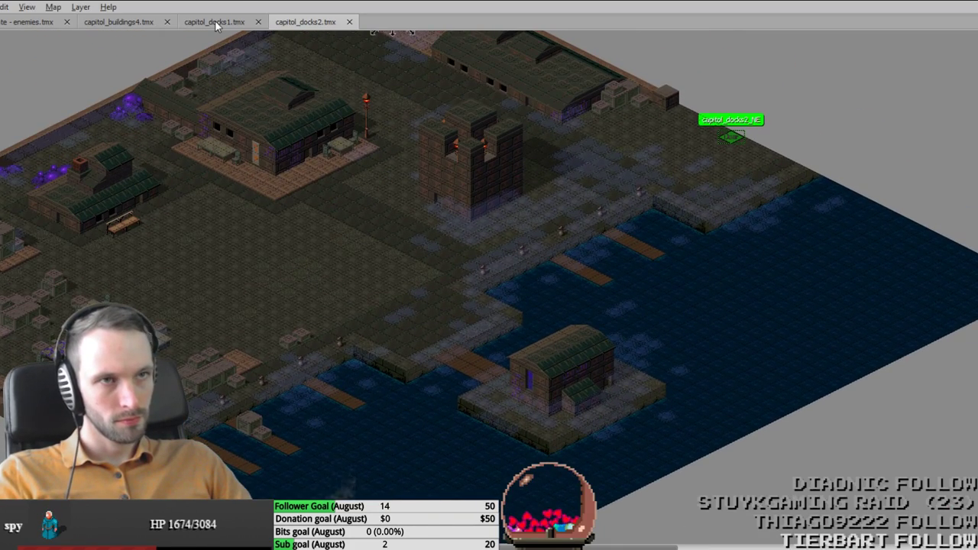
{"action": "left_click", "coordinate": [29, 22]}
{"action": "middle_click_drag", "start_coordinate": [393, 358], "coordinate": [466, 409]}
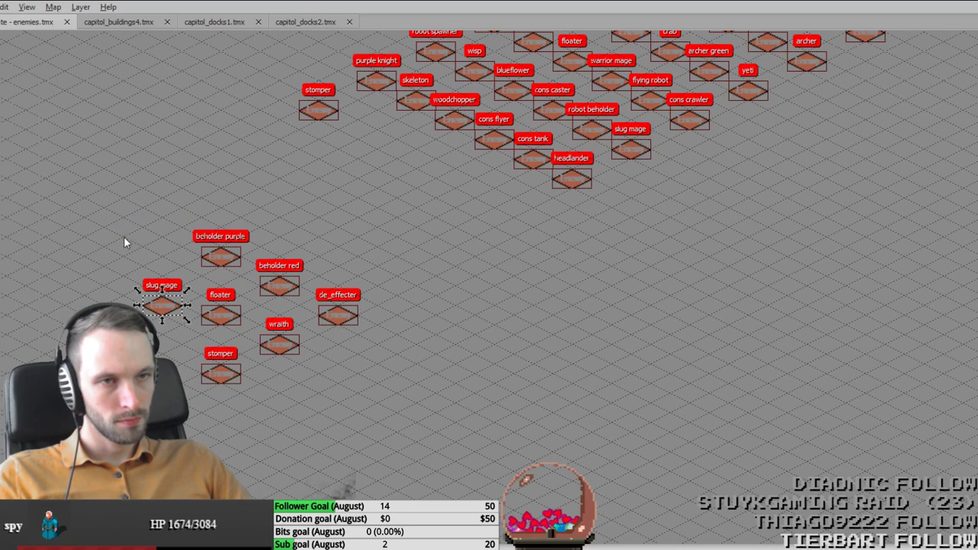
{"action": "left_click", "coordinate": [296, 22]}
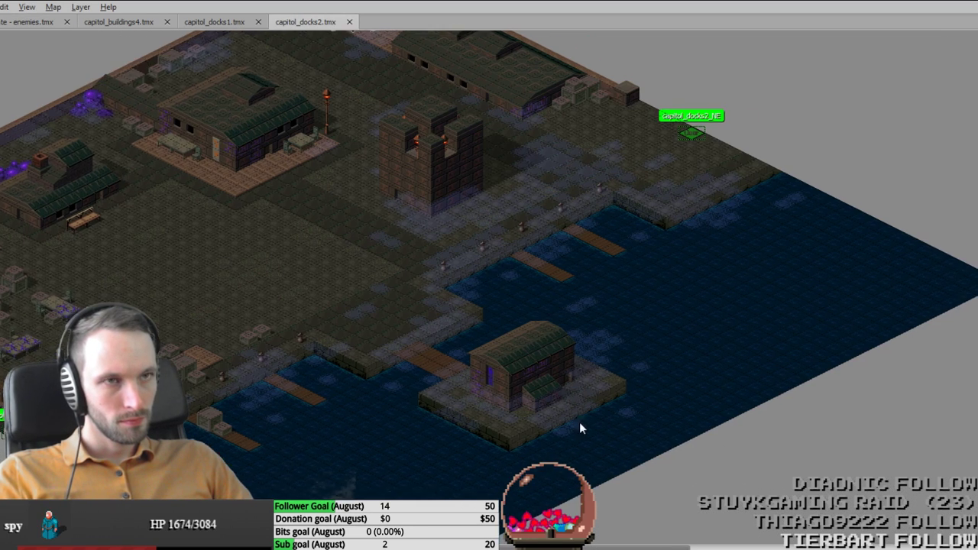
{"action": "key", "text": "ctrl+v"}
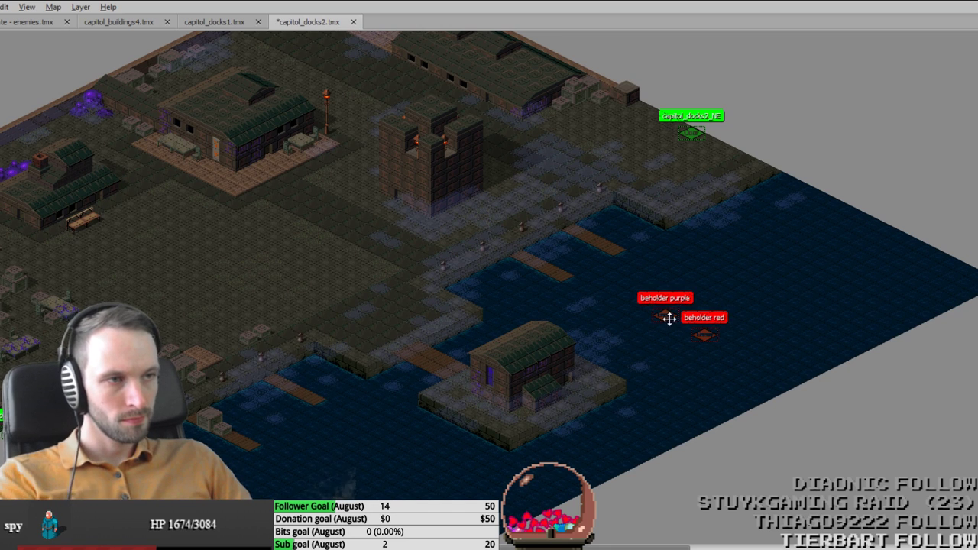
Step: Delete the pasted beholder purple and move beholder red closer to the outer edge of the water
{"action": "left_click", "coordinate": [668, 316]}
{"action": "key", "text": "Delete"}
{"action": "left_click_drag", "start_coordinate": [705, 334], "coordinate": [730, 387]}
Step: Duplicate beholder red into the water on the near side of the island house and save the map
{"action": "key", "text": "ctrl+c"}
{"action": "key", "text": "ctrl+v"}
{"action": "key", "text": "ctrl+s"}
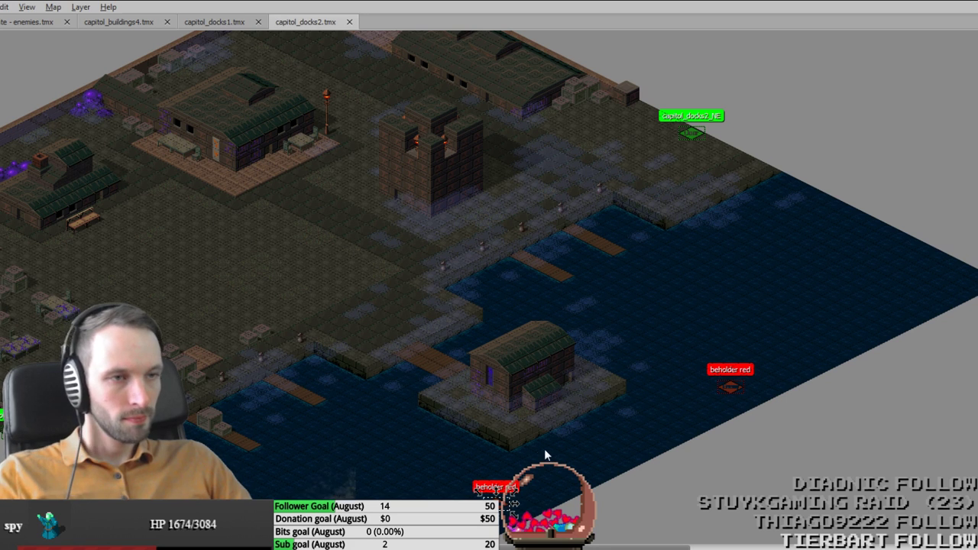
Step: Copy the group of seven enemies from enemies.tmx into capitol_docks2.tmx, beside the map edge near the capitol_docks2_SW door
{"action": "middle_click_drag", "start_coordinate": [343, 450], "coordinate": [403, 460]}
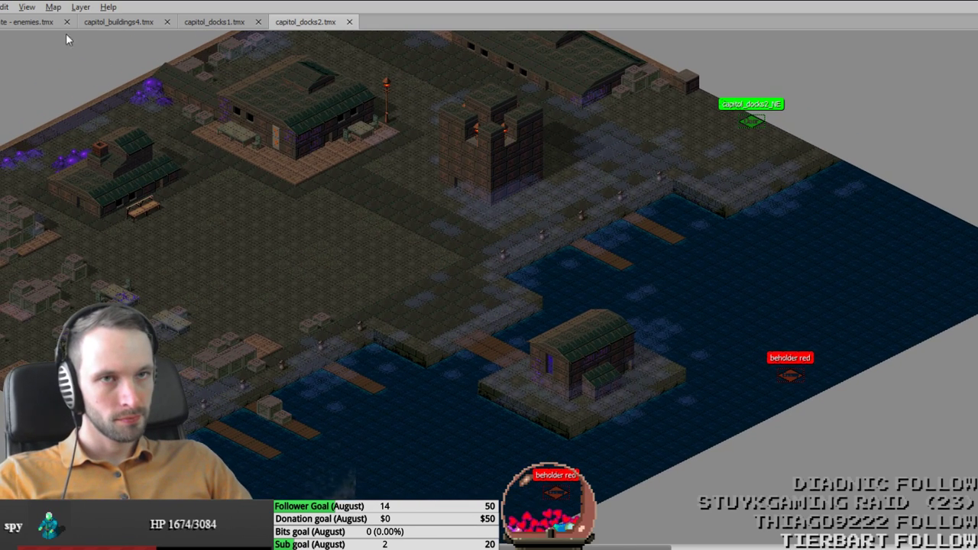
{"action": "left_click", "coordinate": [38, 21]}
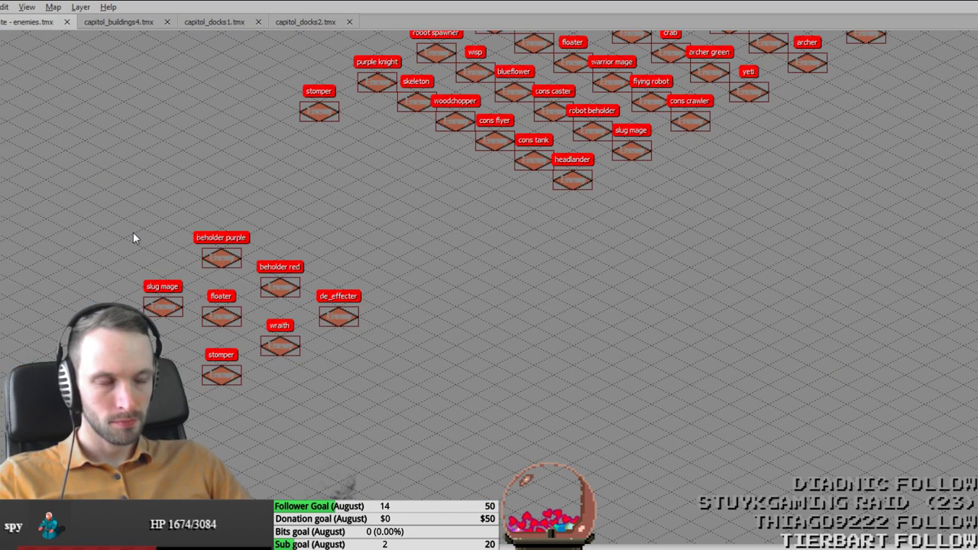
{"action": "left_click_drag", "start_coordinate": [133, 238], "coordinate": [372, 415]}
{"action": "left_click", "coordinate": [305, 21]}
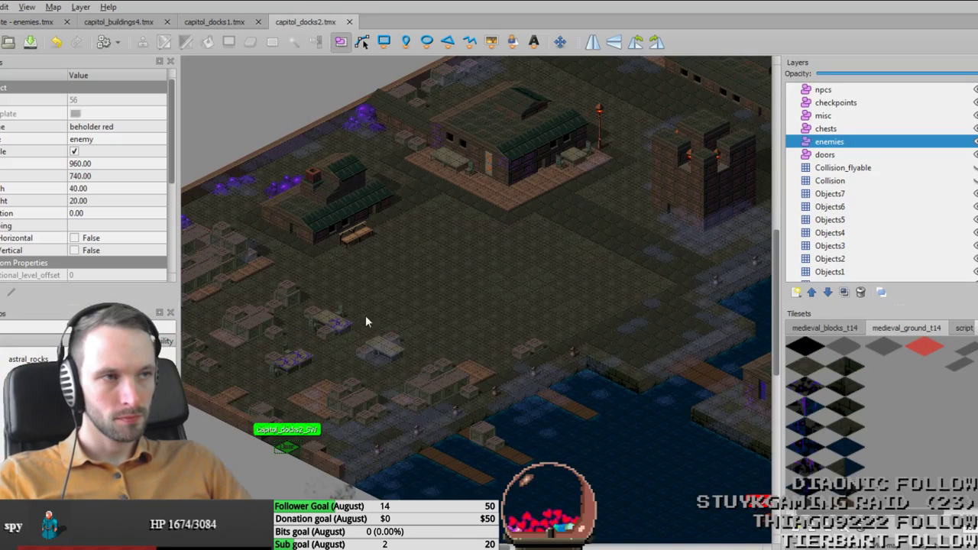
{"action": "middle_click_drag", "start_coordinate": [365, 316], "coordinate": [585, 213]}
{"action": "key", "text": "ctrl+v"}
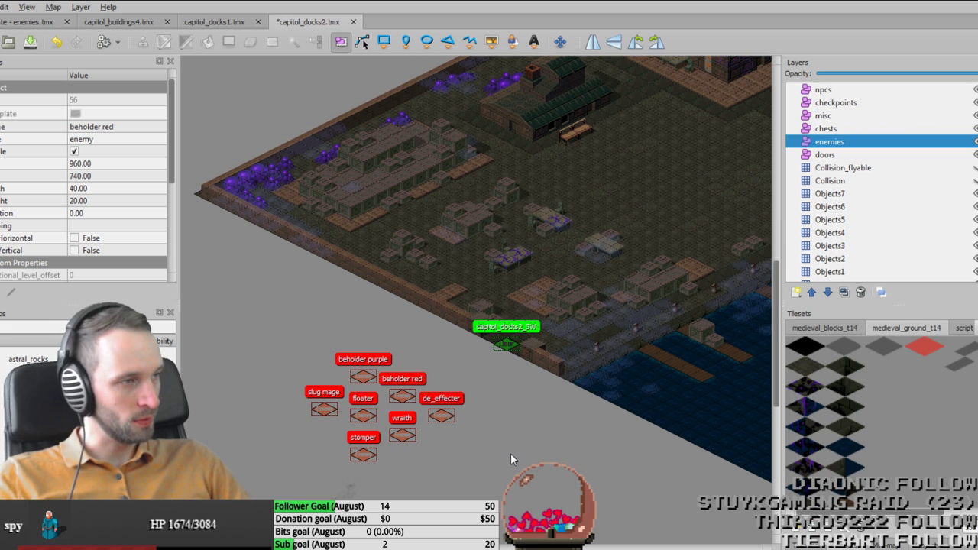
{"action": "key", "text": "Tab"}
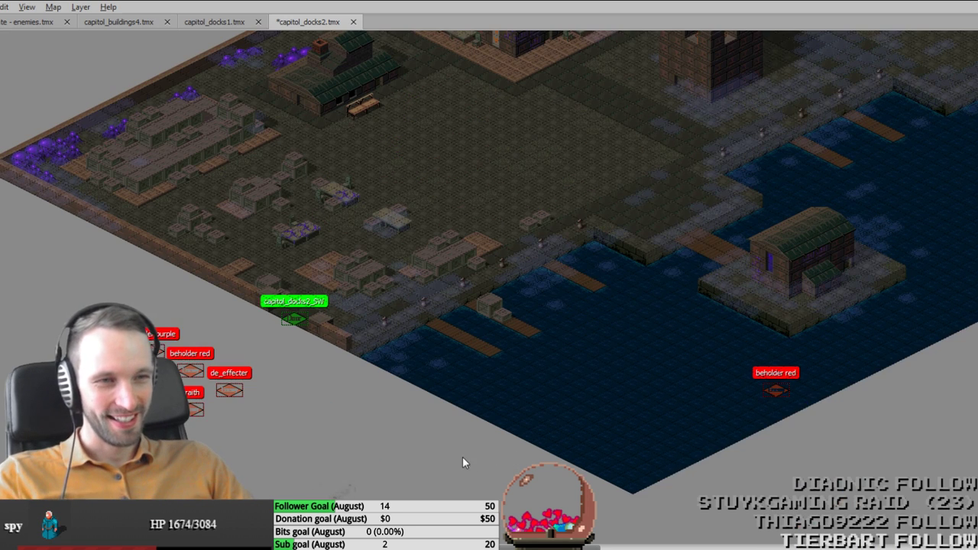
{"action": "middle_click_drag", "start_coordinate": [384, 417], "coordinate": [365, 429]}
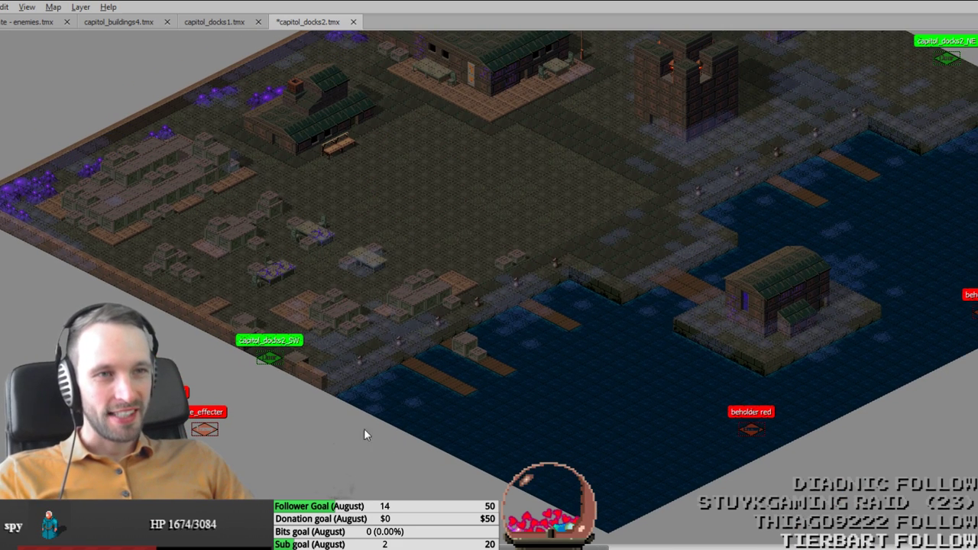
Step: Move de_effecter to the middle of the open square and slug mage into the paved corner with the benches
{"action": "left_click_drag", "start_coordinate": [206, 428], "coordinate": [456, 191]}
{"action": "middle_click_drag", "start_coordinate": [563, 180], "coordinate": [507, 373]}
{"action": "left_click", "coordinate": [507, 372]}
{"action": "middle_click_drag", "start_coordinate": [524, 499], "coordinate": [584, 328]}
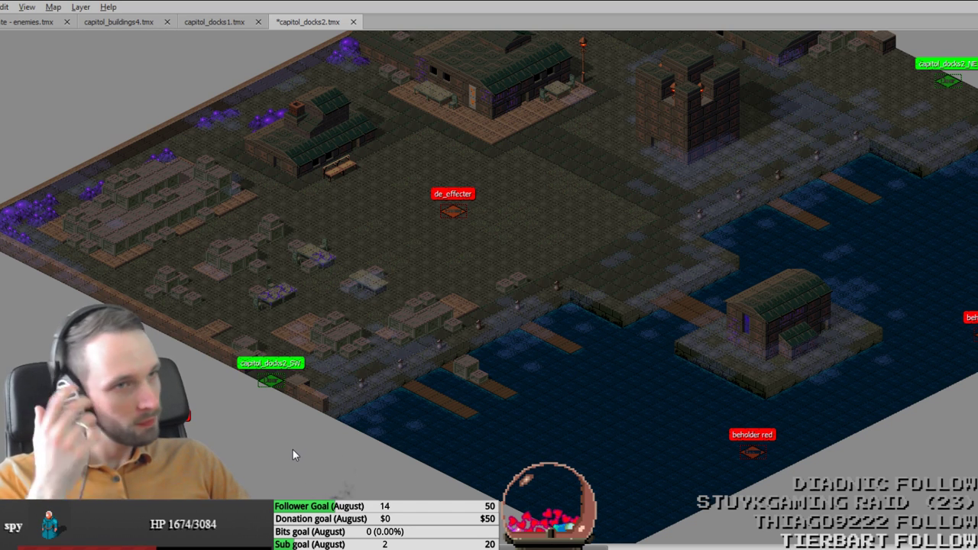
{"action": "middle_click_drag", "start_coordinate": [567, 360], "coordinate": [523, 412]}
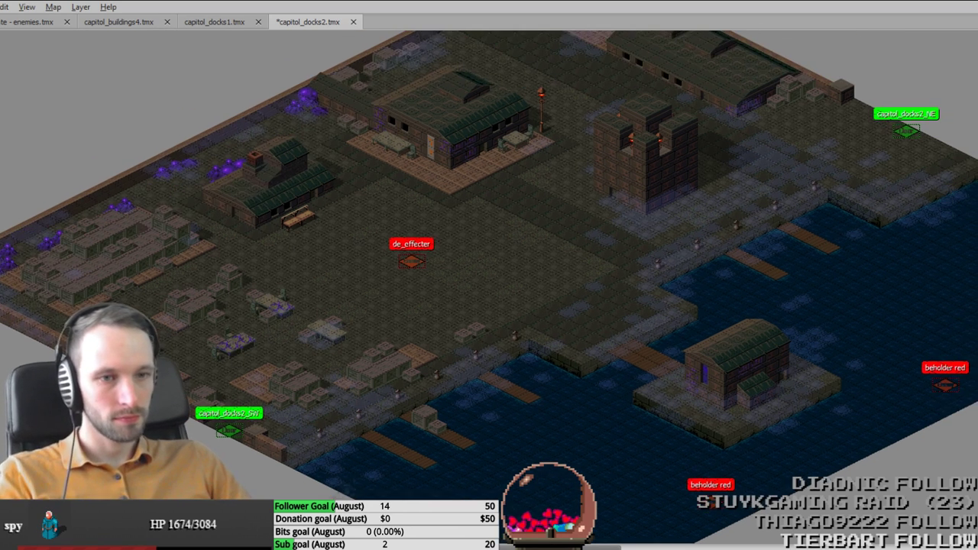
Step: Place the floater in the square between the bench and de_effecter and save the map
{"action": "middle_click_drag", "start_coordinate": [218, 449], "coordinate": [219, 367]}
{"action": "key", "text": "ctrl+v"}
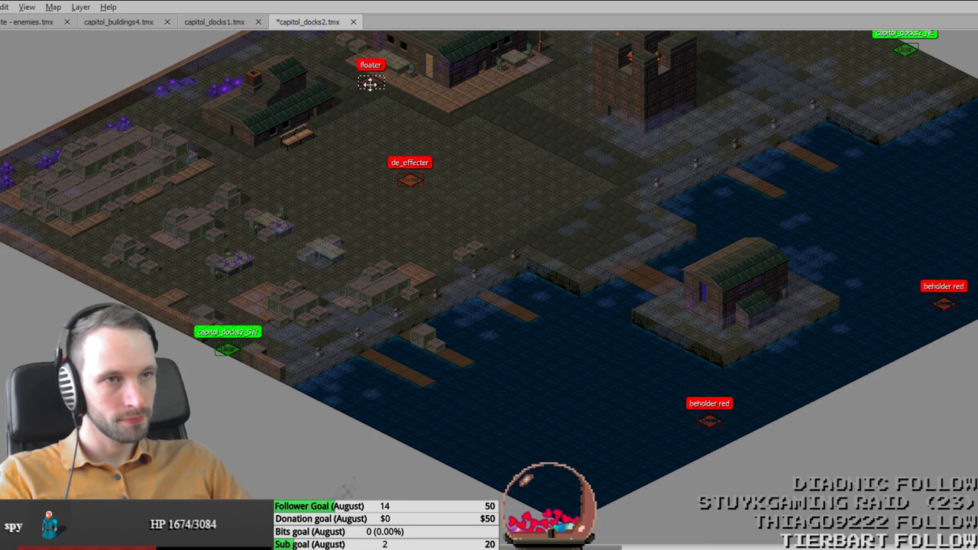
{"action": "left_click_drag", "start_coordinate": [371, 85], "coordinate": [361, 159]}
{"action": "middle_click_drag", "start_coordinate": [468, 182], "coordinate": [515, 172]}
{"action": "key", "text": "ctrl+s"}
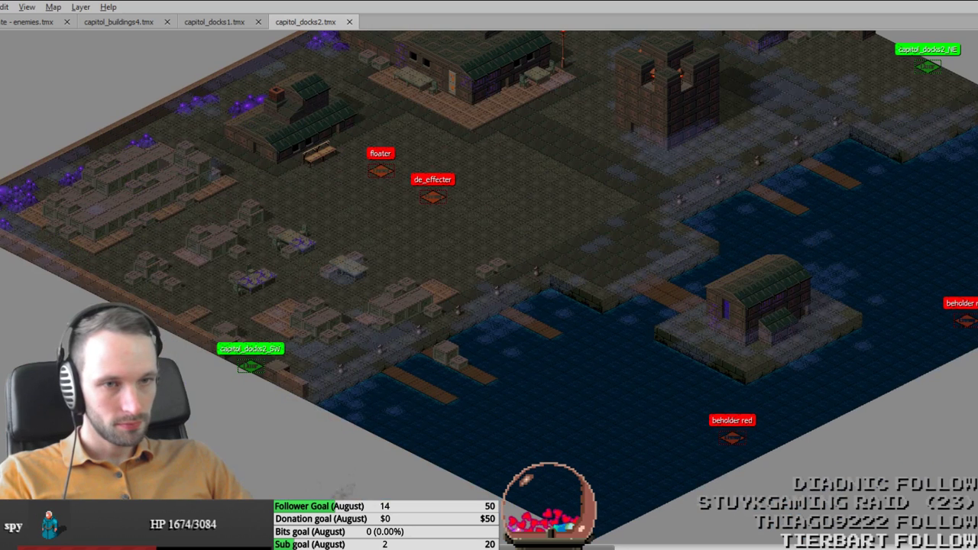
Step: Place a wraith between the terrace building and the tower, and a second one on the waterfront side of the square
{"action": "key", "text": "ctrl+v"}
{"action": "left_click_drag", "start_coordinate": [600, 105], "coordinate": [572, 111]}
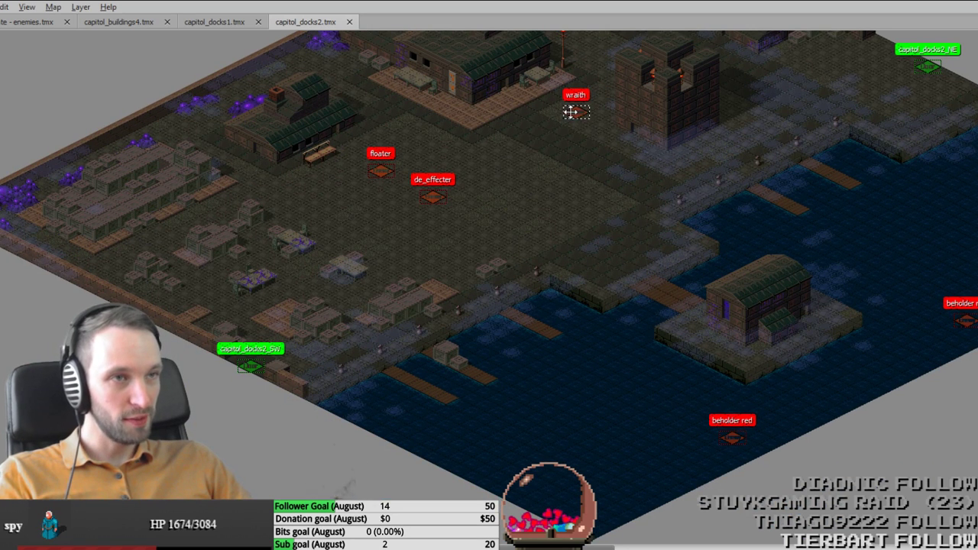
{"action": "middle_click_drag", "start_coordinate": [683, 162], "coordinate": [607, 261]}
{"action": "key", "text": "ctrl+v"}
{"action": "left_click", "coordinate": [535, 336]}
{"action": "key", "text": "ctrl+s"}
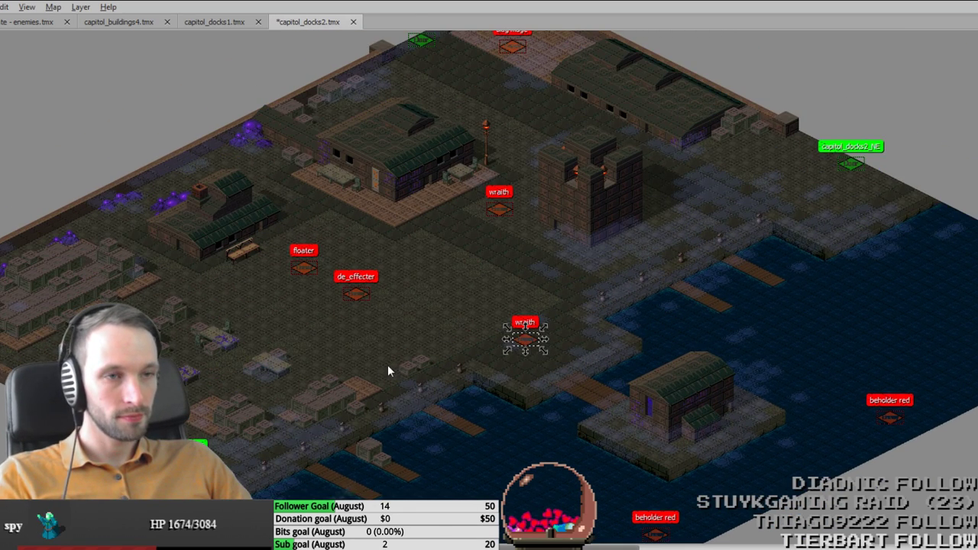
Step: Add a third wraith to the square, near the crates between de_effecter and the waterfront
{"action": "key", "text": "ctrl+v"}
{"action": "middle_click_drag", "start_coordinate": [397, 339], "coordinate": [592, 163]}
{"action": "middle_click_drag", "start_coordinate": [467, 305], "coordinate": [367, 485]}
{"action": "middle_click_drag", "start_coordinate": [789, 343], "coordinate": [725, 363]}
{"action": "middle_click_drag", "start_coordinate": [459, 452], "coordinate": [434, 475]}
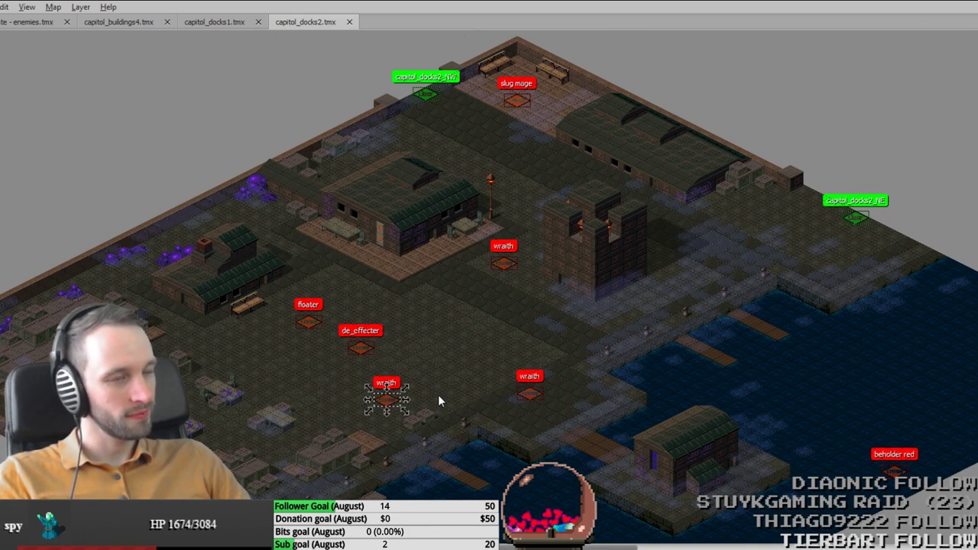
Step: Move the slug mage from outside the map to the ground behind the terrace building and save the map
{"action": "middle_click_drag", "start_coordinate": [381, 398], "coordinate": [425, 324]}
{"action": "middle_click_drag", "start_coordinate": [27, 329], "coordinate": [154, 260]}
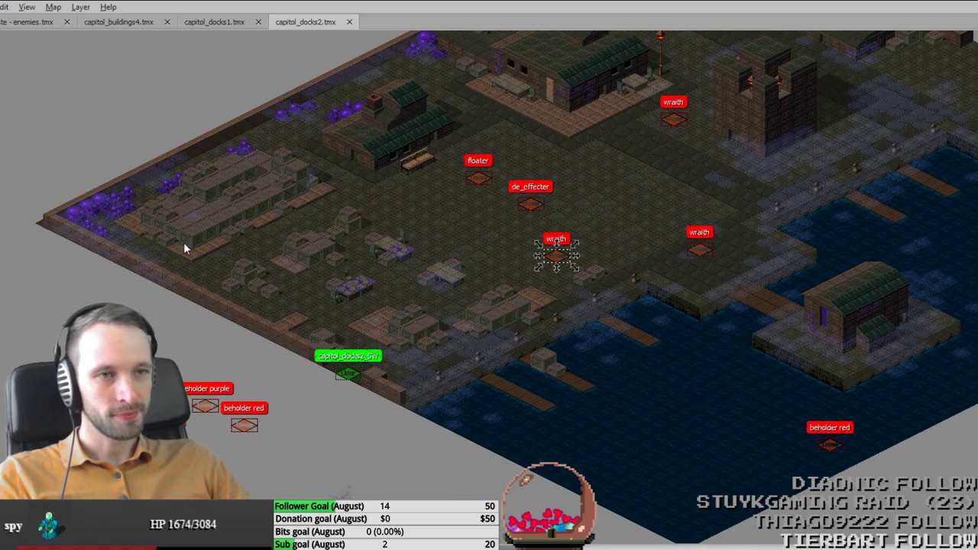
{"action": "scroll", "coordinate": [661, 426], "scroll_direction": "up", "scroll_amount": 2}
{"action": "scroll", "coordinate": [661, 425], "scroll_direction": "right", "scroll_amount": 3}
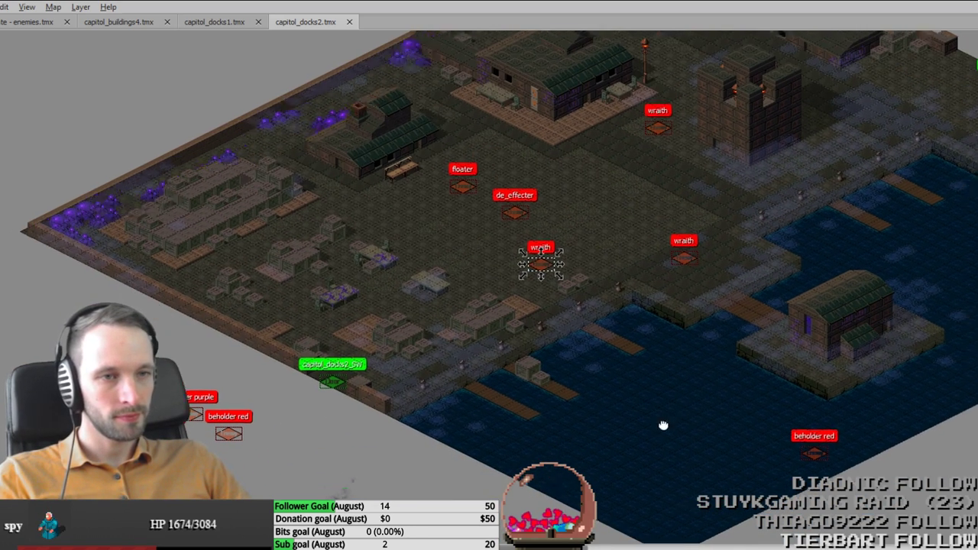
{"action": "middle_click_drag", "start_coordinate": [395, 242], "coordinate": [465, 179]}
{"action": "left_click_drag", "start_coordinate": [153, 401], "coordinate": [420, 140]}
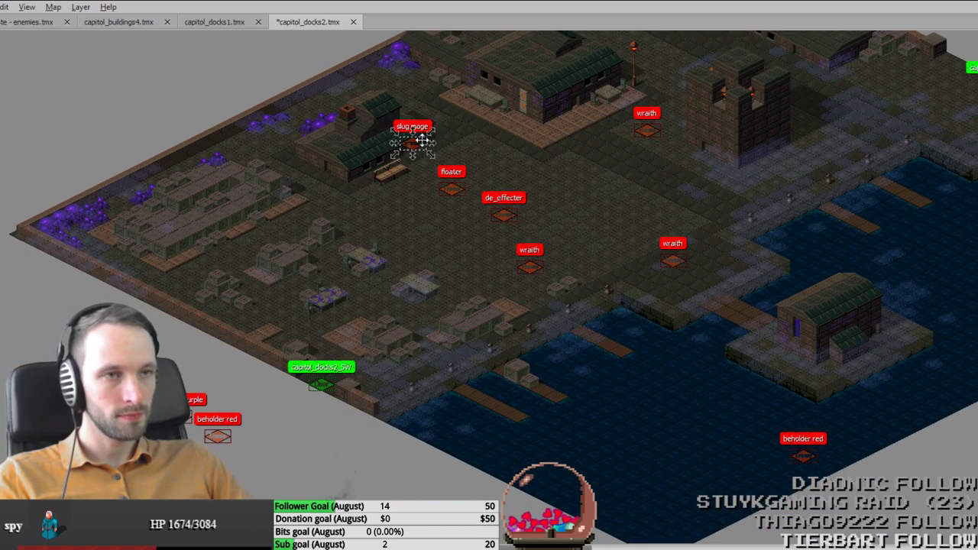
{"action": "middle_click_drag", "start_coordinate": [411, 179], "coordinate": [338, 299]}
{"action": "left_click_drag", "start_coordinate": [350, 265], "coordinate": [473, 126]}
{"action": "key", "text": "ctrl+s"}
Step: Delete the leftover enemies outside the edge of capitol_docks2.tmx, and save and export the map
{"action": "middle_click_drag", "start_coordinate": [320, 401], "coordinate": [370, 213]}
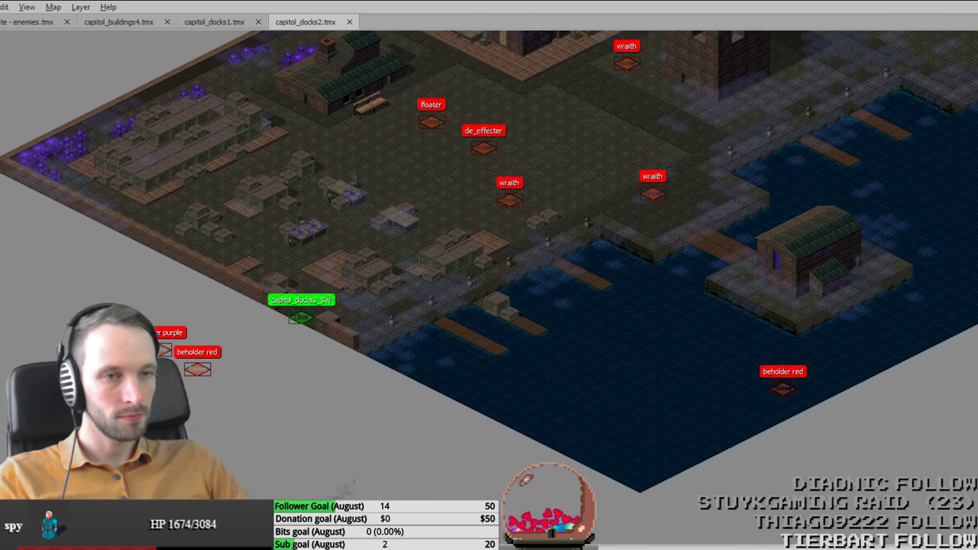
{"action": "middle_click_drag", "start_coordinate": [506, 439], "coordinate": [378, 510]}
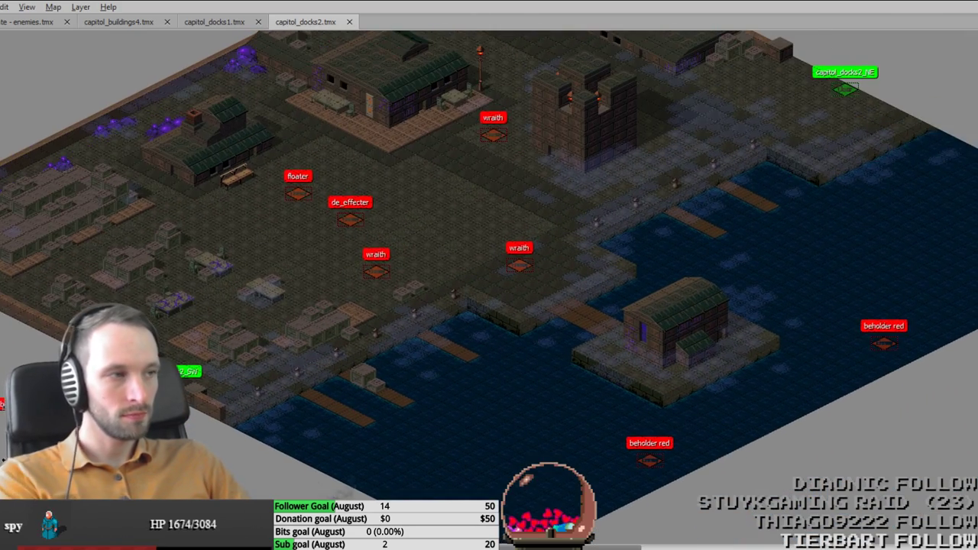
{"action": "key", "text": "Delete"}
{"action": "middle_click_drag", "start_coordinate": [249, 404], "coordinate": [168, 408]}
{"action": "key", "text": "ctrl+s"}
{"action": "middle_click_drag", "start_coordinate": [526, 300], "coordinate": [558, 372]}
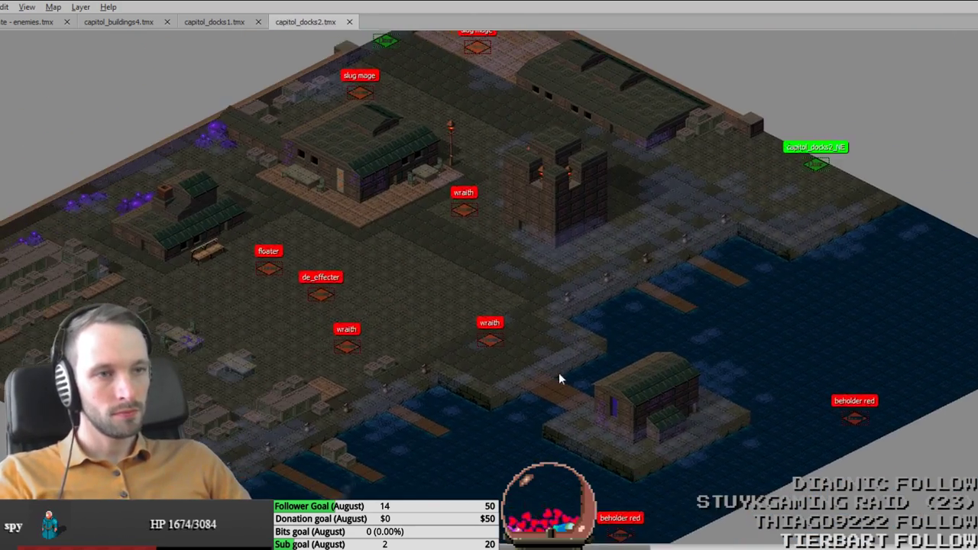
{"action": "key", "text": "ctrl+e"}
{"action": "key", "text": "Return"}
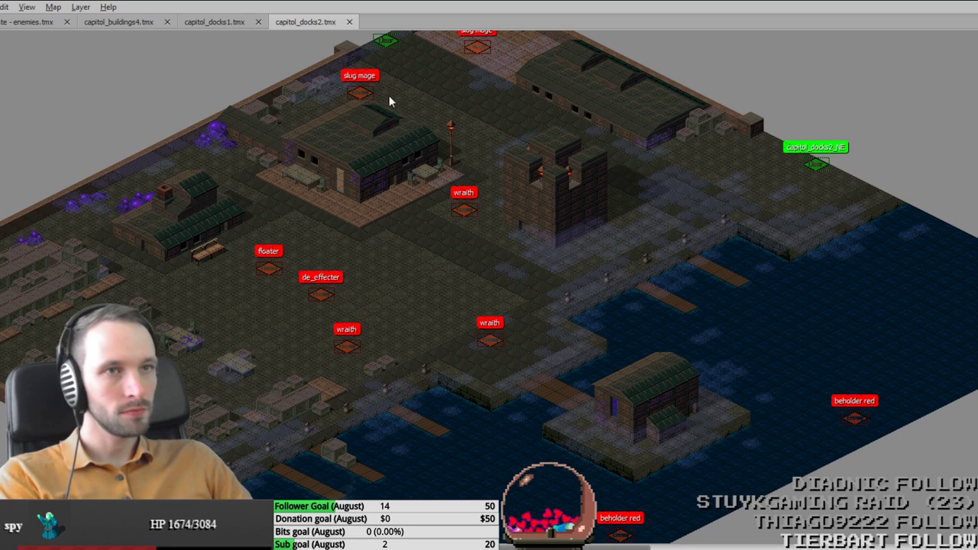
Step: Open capitol_docks1.tmx and paste the enemy group from enemies.tmx beside the outer edge of the water
{"action": "left_click", "coordinate": [243, 23]}
{"action": "middle_click_drag", "start_coordinate": [640, 278], "coordinate": [461, 353]}
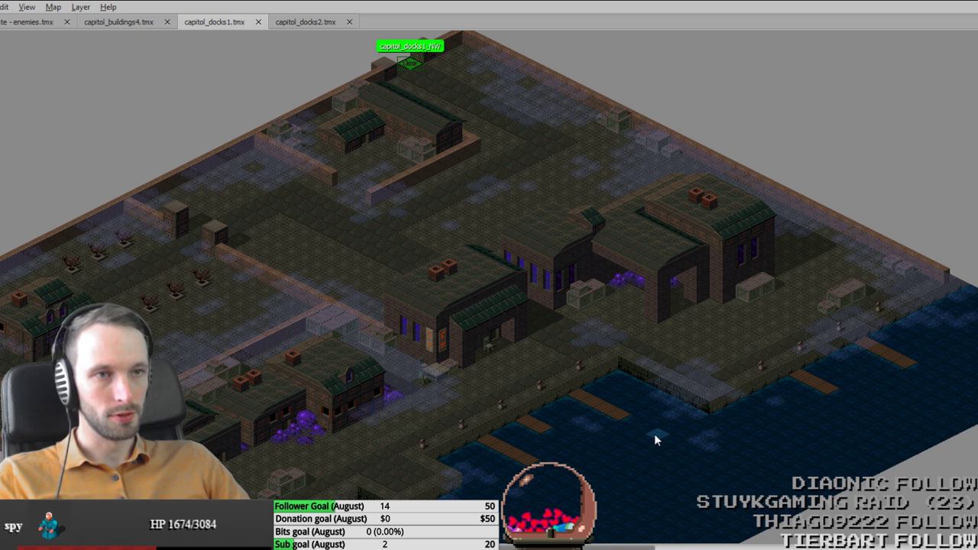
{"action": "middle_click_drag", "start_coordinate": [580, 356], "coordinate": [463, 188]}
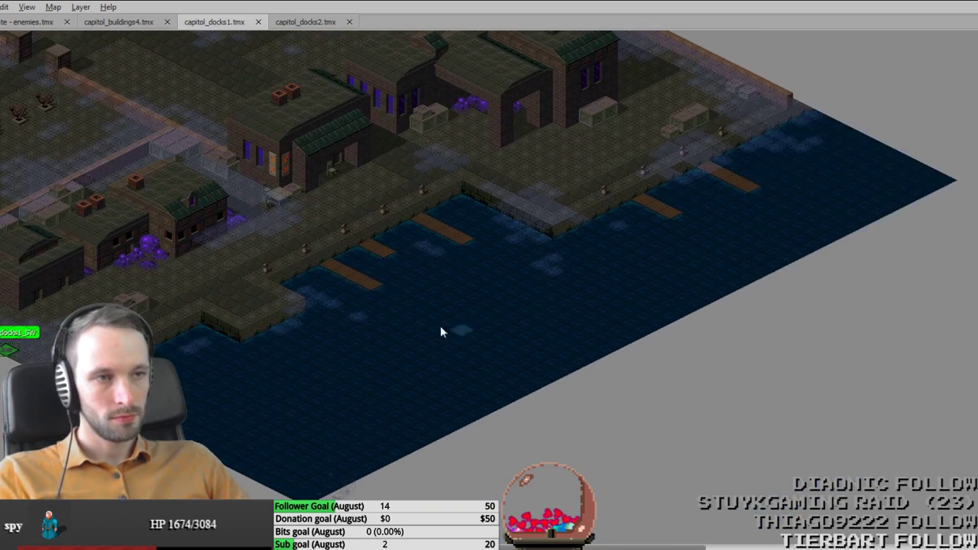
{"action": "key", "text": "ctrl+Tab"}
{"action": "key", "text": "ctrl+Tab"}
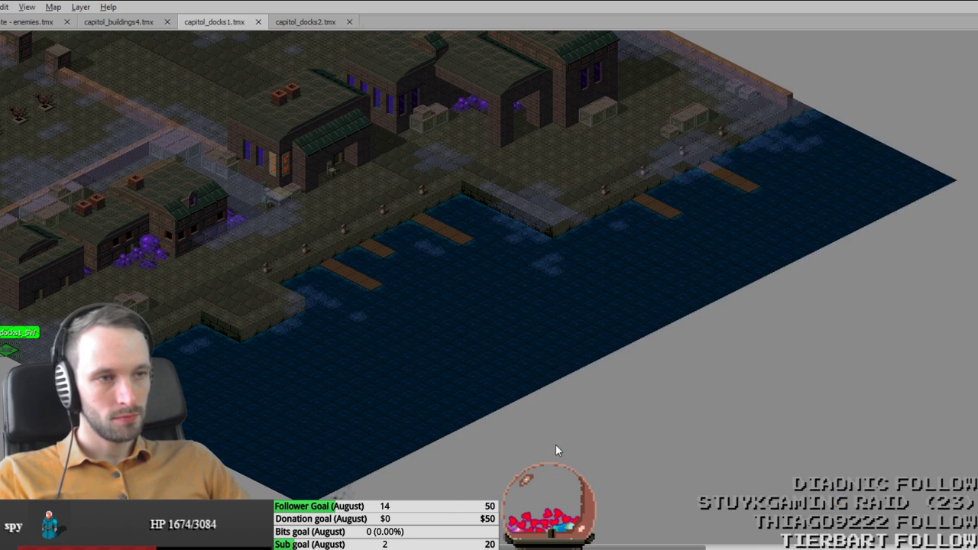
{"action": "key", "text": "ctrl+v"}
{"action": "left_click", "coordinate": [27, 21]}
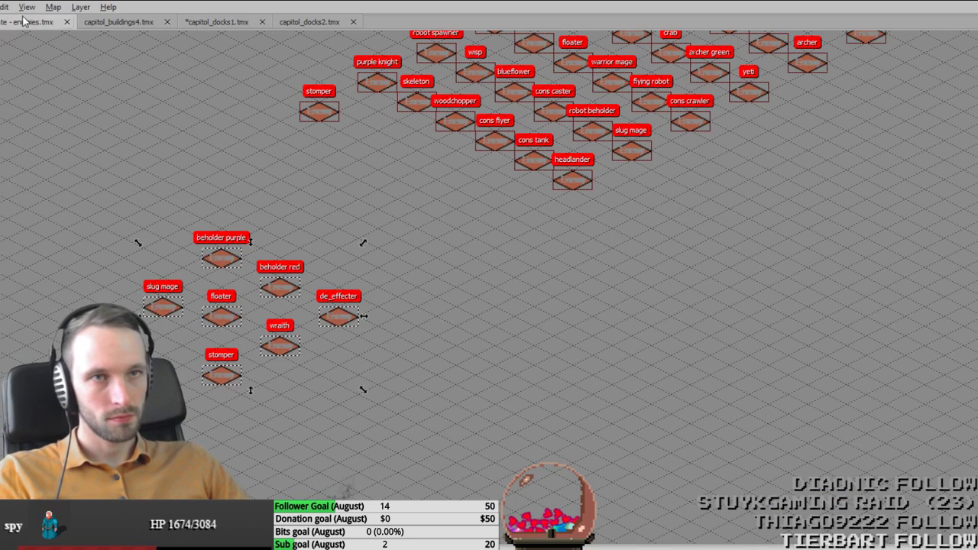
{"action": "left_click", "coordinate": [309, 21]}
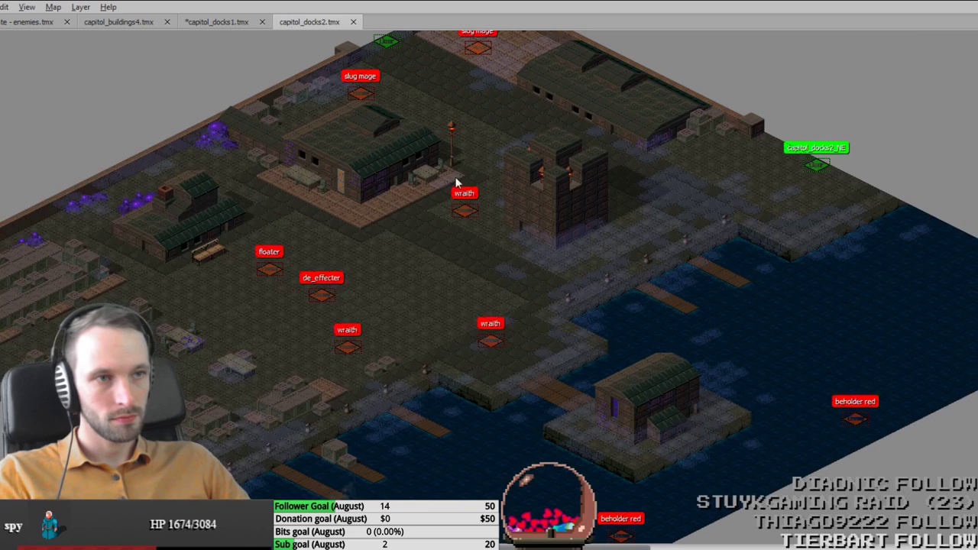
{"action": "left_click", "coordinate": [222, 23]}
{"action": "key", "text": "ctrl+v"}
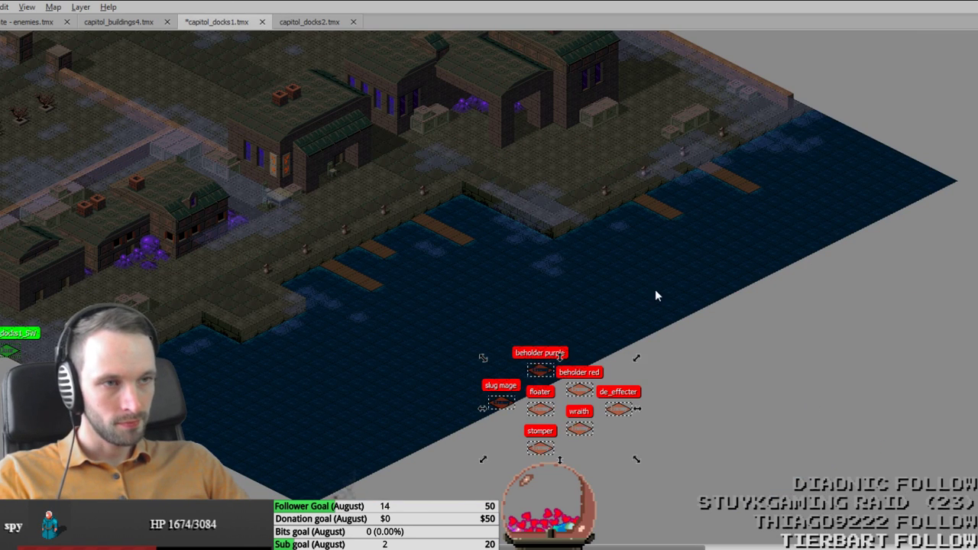
Step: Move beholder purple into the near corner of the water and duplicate it into the water opposite the wooden piers
{"action": "left_click_drag", "start_coordinate": [556, 364], "coordinate": [335, 439]}
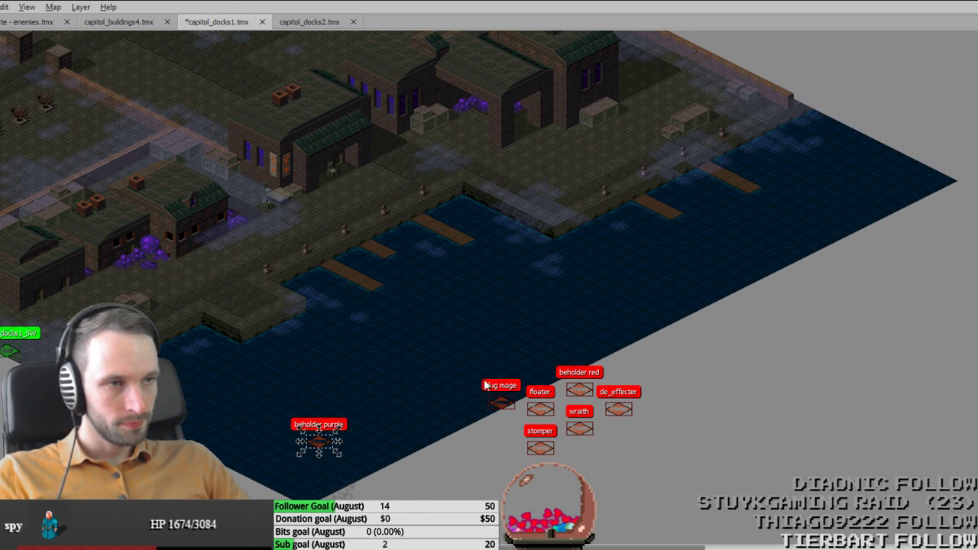
{"action": "key", "text": "ctrl+c"}
{"action": "key", "text": "ctrl+v"}
{"action": "left_click", "coordinate": [702, 321]}
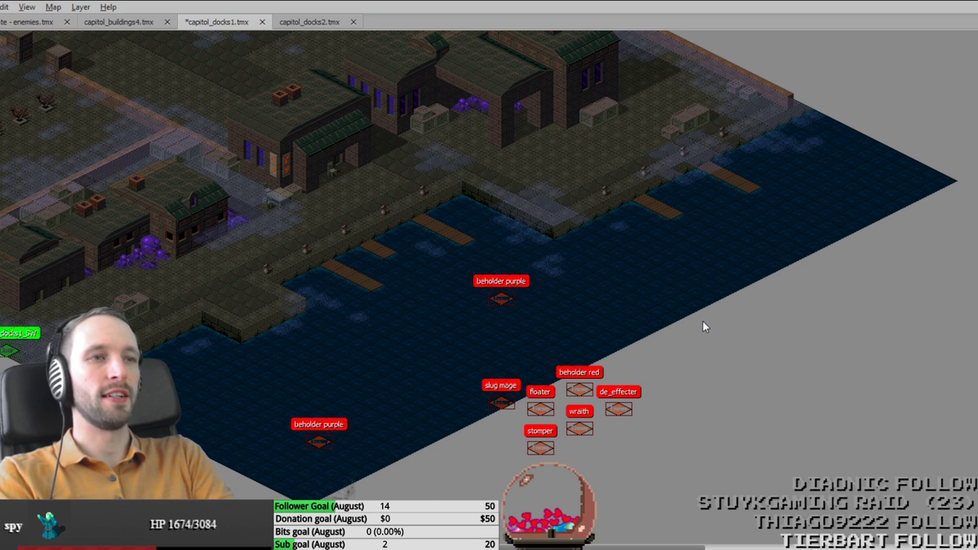
Step: Compare the layout and enemy placement of capitol_docks1.tmx with capitol_docks2.tmx
{"action": "scroll", "coordinate": [585, 338], "scroll_direction": "down", "scroll_amount": 1, "text": "ctrl"}
{"action": "middle_click_drag", "start_coordinate": [229, 283], "coordinate": [519, 212]}
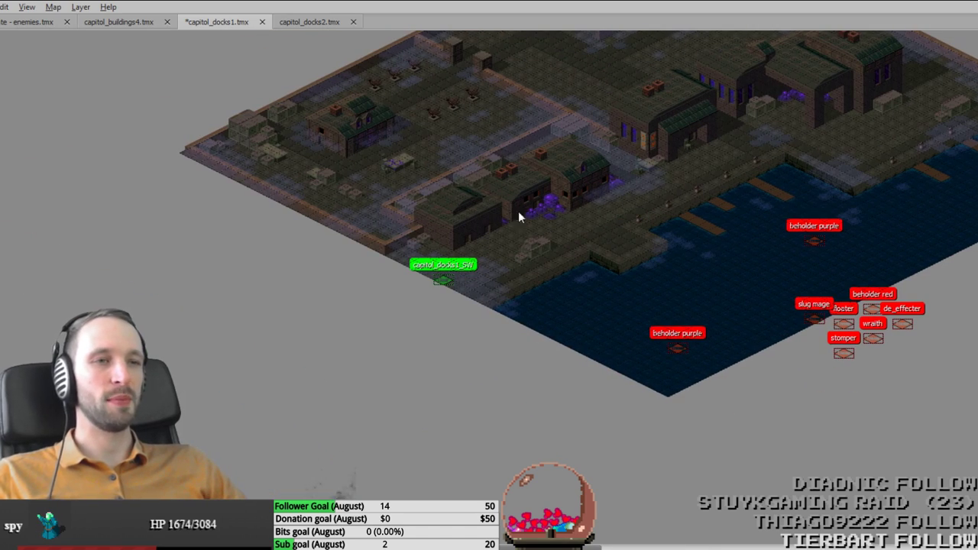
{"action": "left_click", "coordinate": [314, 23]}
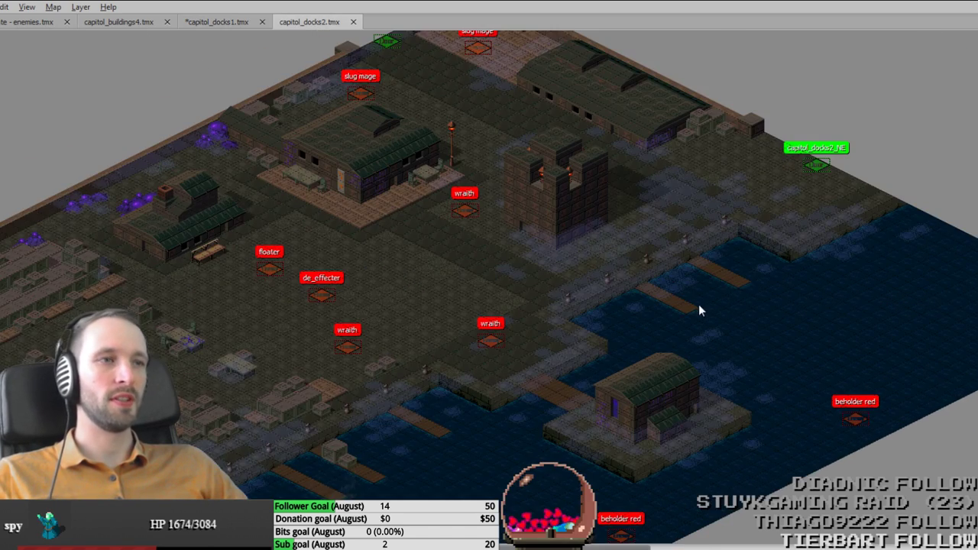
{"action": "middle_click_drag", "start_coordinate": [703, 394], "coordinate": [413, 415]}
{"action": "left_click", "coordinate": [218, 25]}
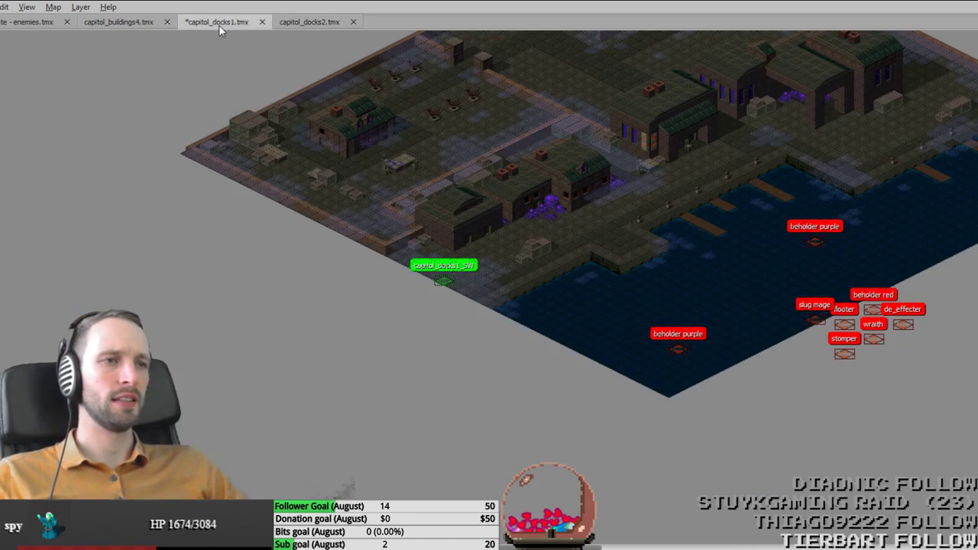
{"action": "left_click", "coordinate": [294, 21]}
{"action": "left_click", "coordinate": [228, 24]}
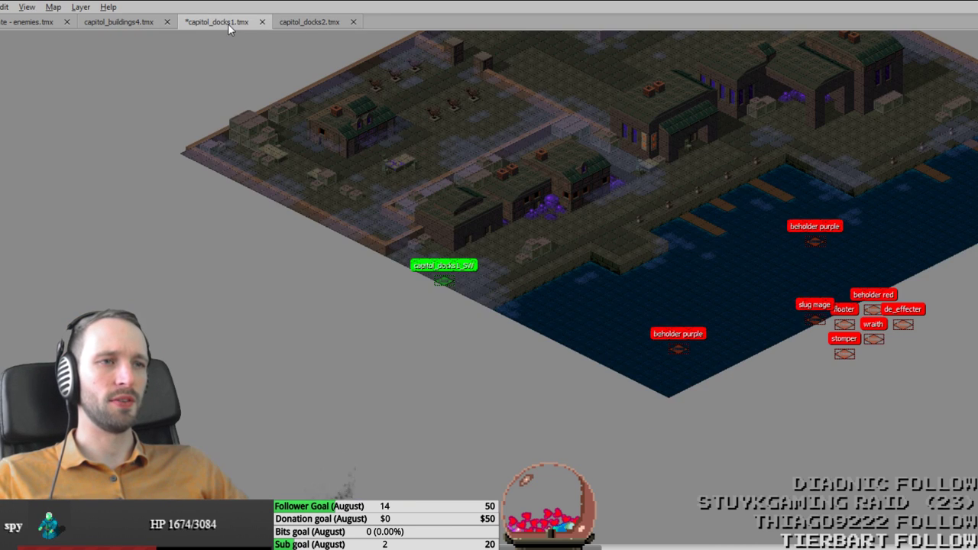
{"action": "left_click", "coordinate": [311, 24]}
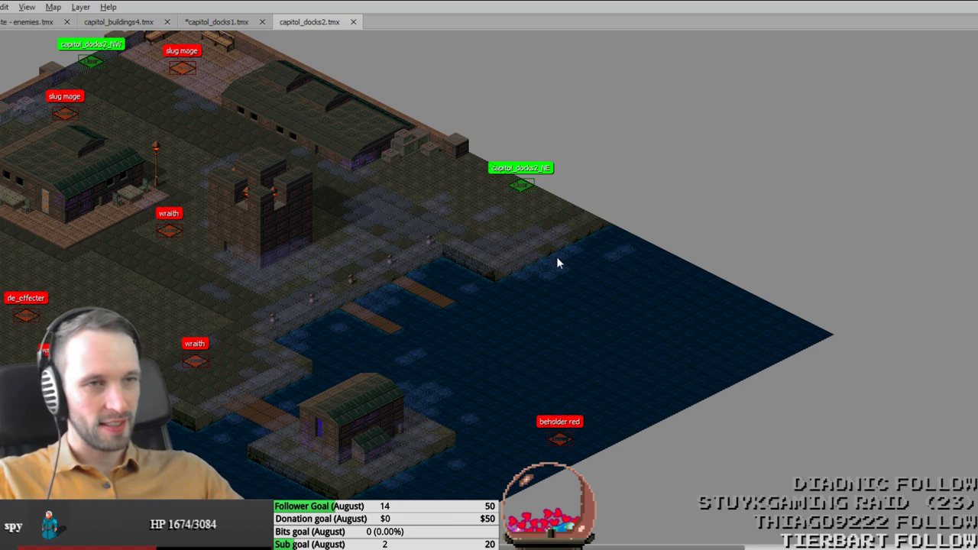
{"action": "middle_click_drag", "start_coordinate": [424, 310], "coordinate": [585, 216]}
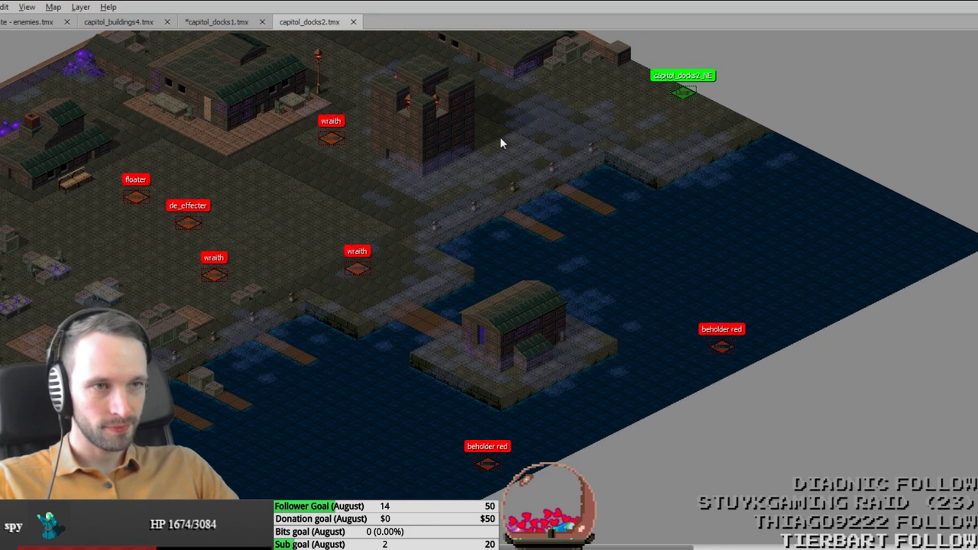
{"action": "left_click", "coordinate": [221, 21]}
{"action": "scroll", "coordinate": [474, 258], "scroll_direction": "right", "scroll_amount": 2}
{"action": "scroll", "coordinate": [534, 359], "scroll_direction": "down", "scroll_amount": 3}
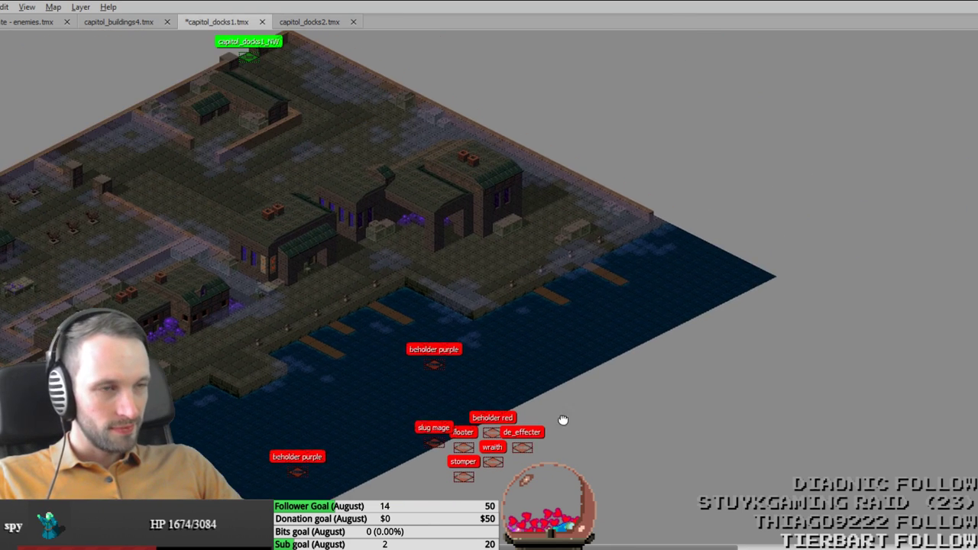
Step: Duplicate beholder purple into the far end of the water, opposite the two outermost wooden piers
{"action": "left_click", "coordinate": [434, 359]}
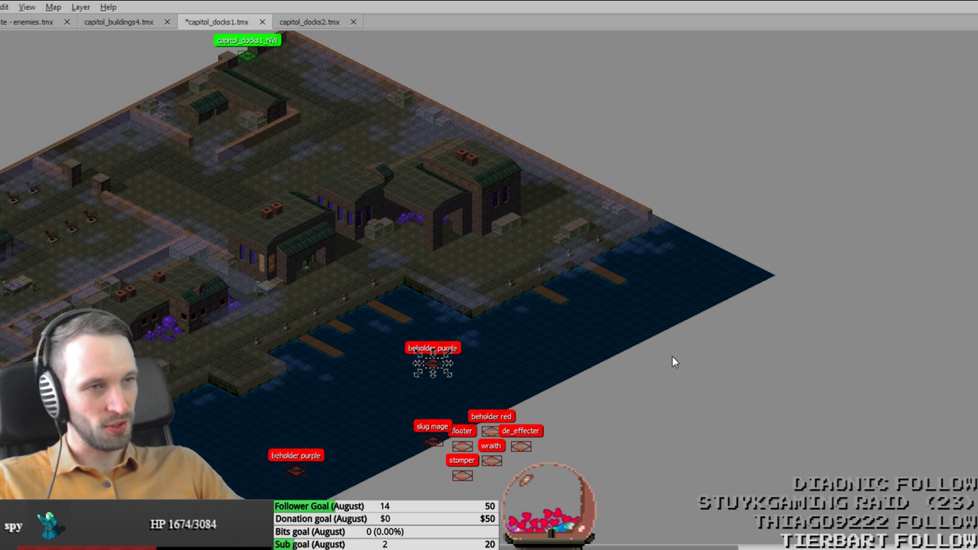
{"action": "key", "text": "ctrl+v"}
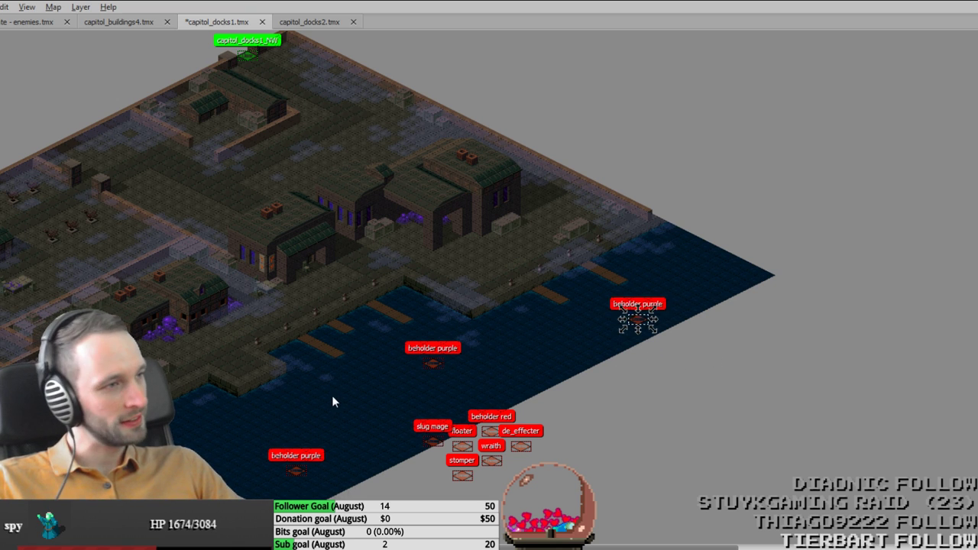
{"action": "left_click", "coordinate": [332, 396]}
{"action": "middle_click_drag", "start_coordinate": [444, 438], "coordinate": [482, 406]}
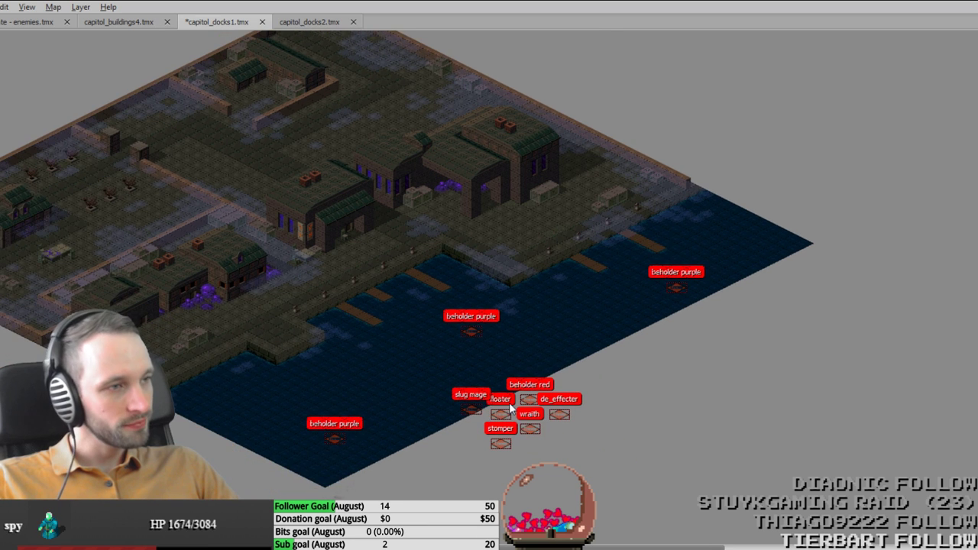
Step: Move the wraith into the walled yard beside the bare trees and paste a second wraith behind the yard's small house
{"action": "scroll", "coordinate": [510, 410], "scroll_direction": "up", "scroll_amount": 1, "text": "ctrl"}
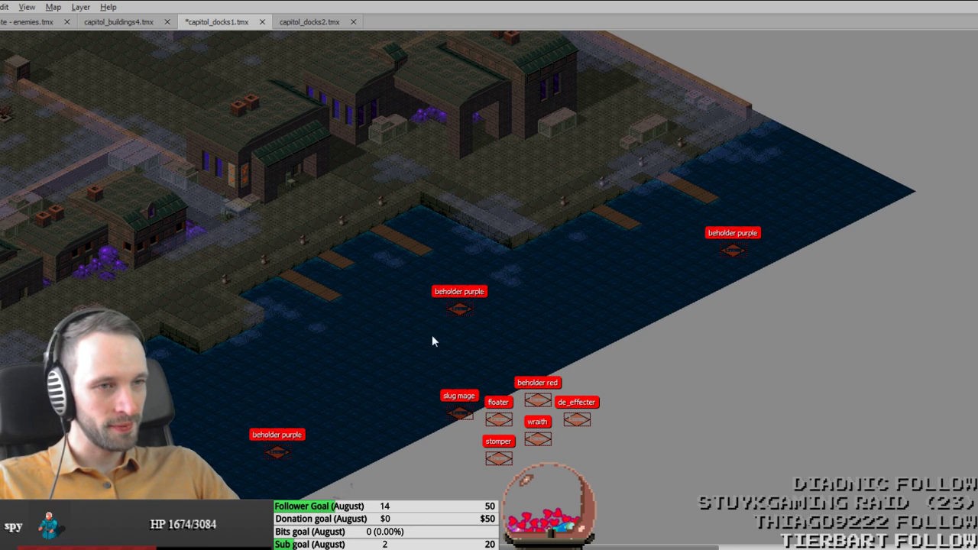
{"action": "left_click_drag", "start_coordinate": [537, 439], "coordinate": [433, 152]}
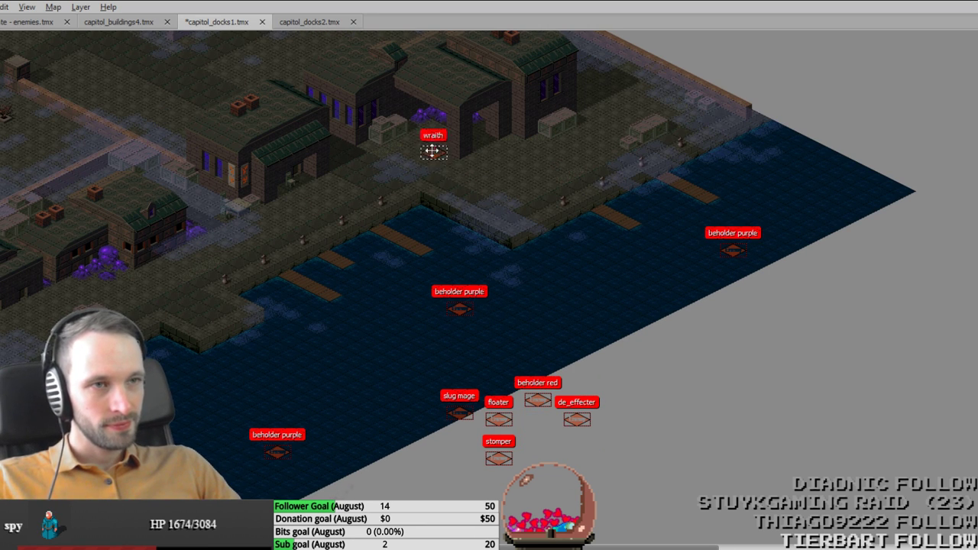
{"action": "middle_click_drag", "start_coordinate": [433, 152], "coordinate": [612, 298]}
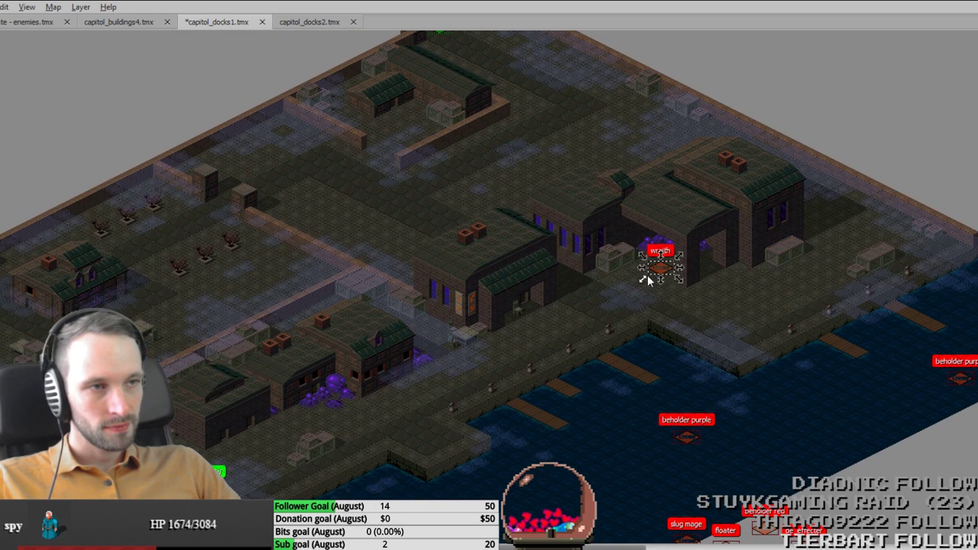
{"action": "left_click_drag", "start_coordinate": [647, 279], "coordinate": [208, 302]}
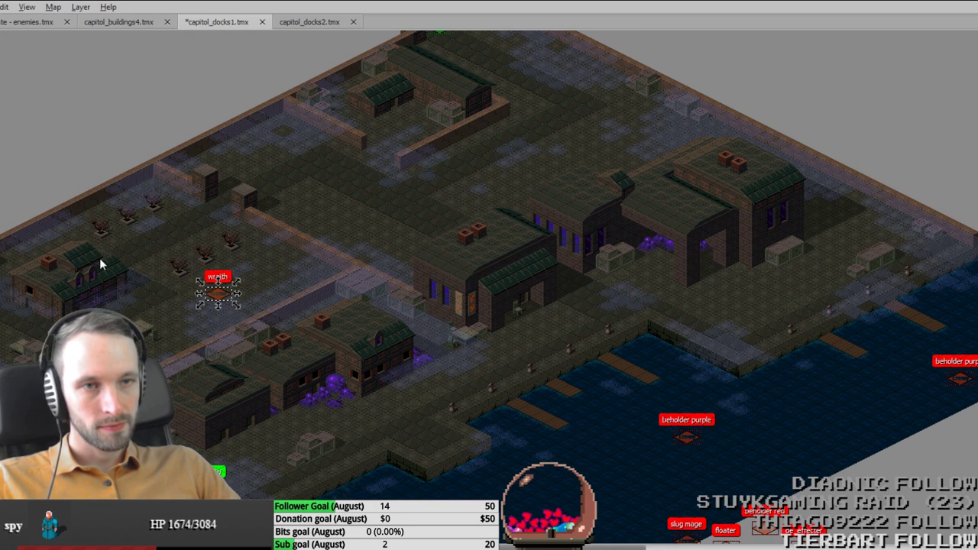
{"action": "key", "text": "ctrl+v"}
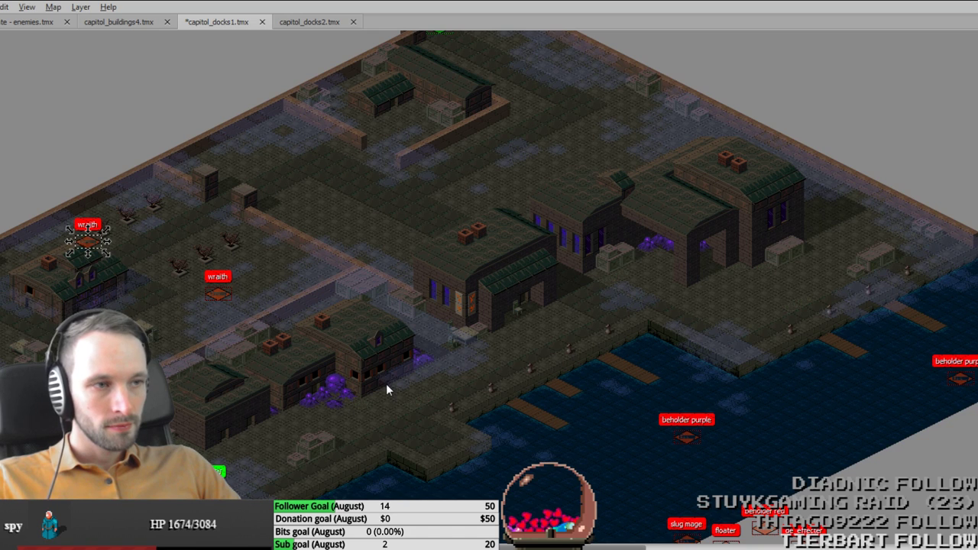
{"action": "middle_click_drag", "start_coordinate": [386, 386], "coordinate": [427, 320]}
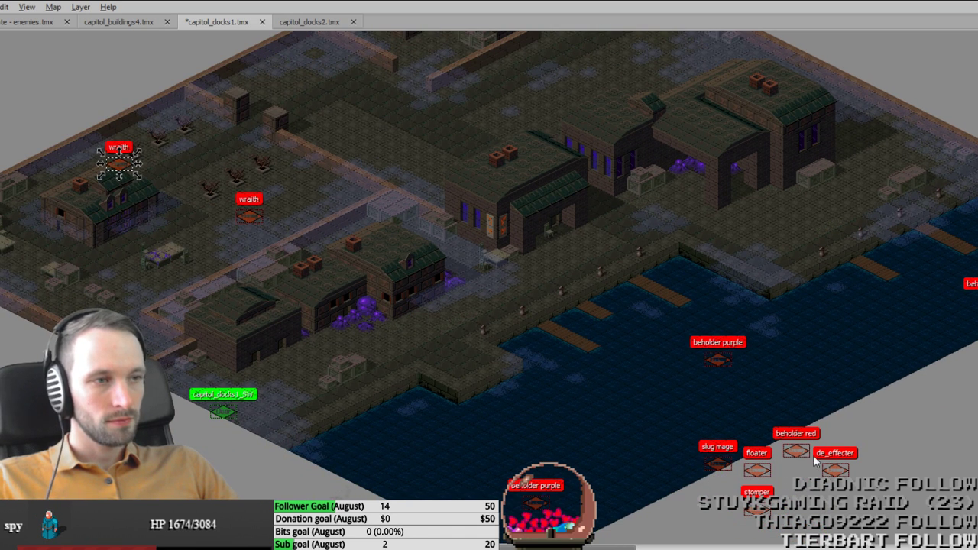
Step: Move the stomper onto the open ground just outside the yard's gate pillars and save capitol_docks1.tmx
{"action": "left_click", "coordinate": [760, 510]}
{"action": "left_click_drag", "start_coordinate": [752, 508], "coordinate": [306, 85]}
{"action": "key", "text": "ctrl+s"}
{"action": "middle_click_drag", "start_coordinate": [550, 351], "coordinate": [515, 382]}
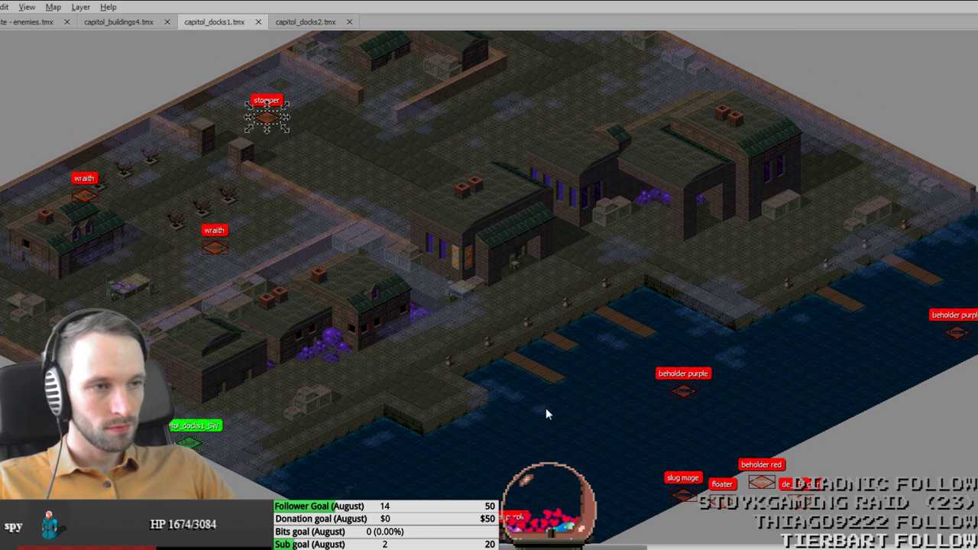
Step: Move de_effecter onto the open street behind the middle dock warehouse and save the map
{"action": "middle_click_drag", "start_coordinate": [497, 467], "coordinate": [228, 481]}
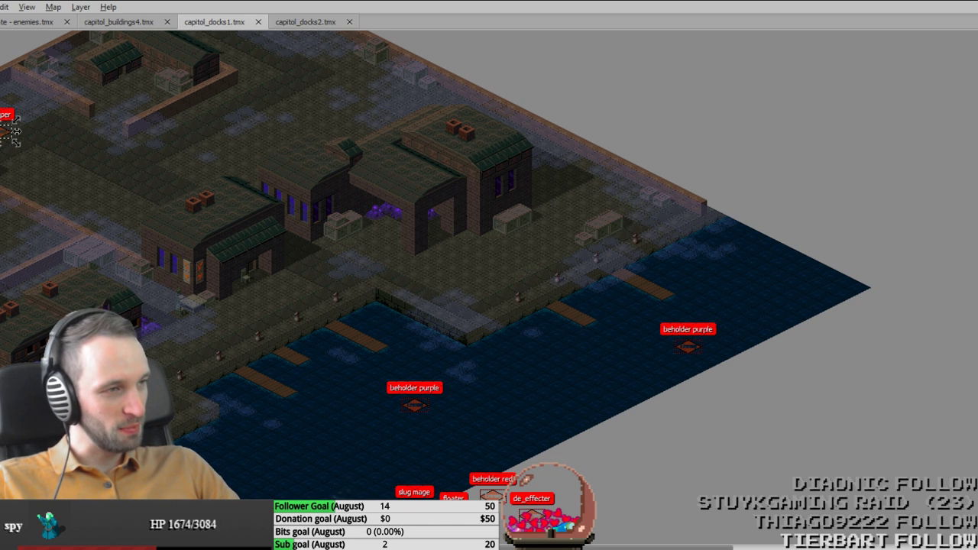
{"action": "middle_click_drag", "start_coordinate": [270, 402], "coordinate": [516, 274]}
{"action": "middle_click_drag", "start_coordinate": [635, 321], "coordinate": [511, 406]}
{"action": "left_click_drag", "start_coordinate": [511, 406], "coordinate": [694, 535]}
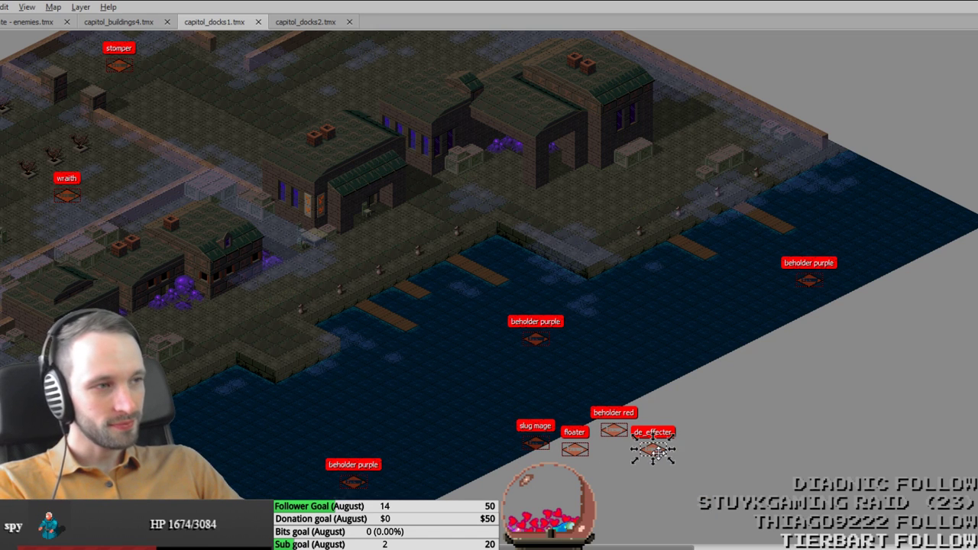
{"action": "left_click_drag", "start_coordinate": [648, 450], "coordinate": [251, 117]}
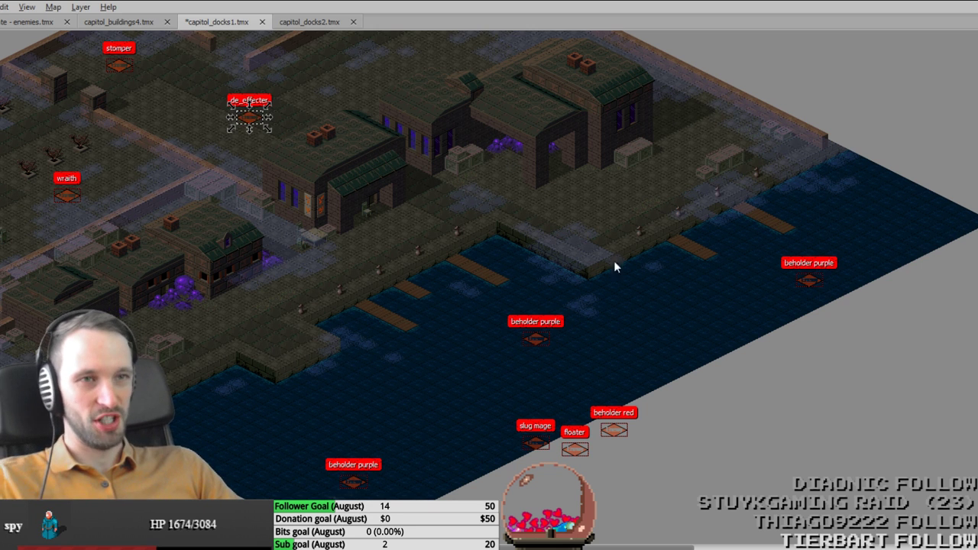
{"action": "middle_click_drag", "start_coordinate": [437, 148], "coordinate": [533, 286]}
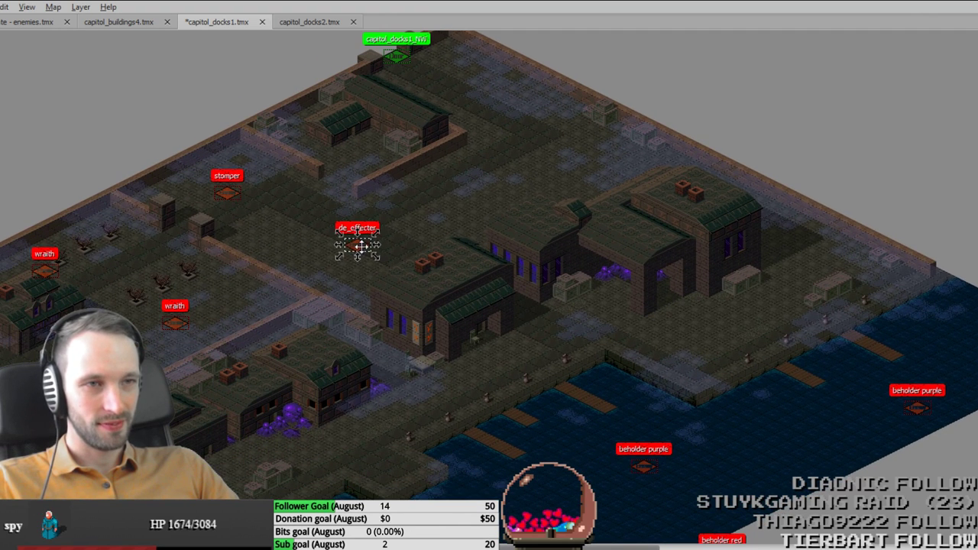
{"action": "left_click_drag", "start_coordinate": [356, 247], "coordinate": [420, 221]}
{"action": "key", "text": "ctrl+s"}
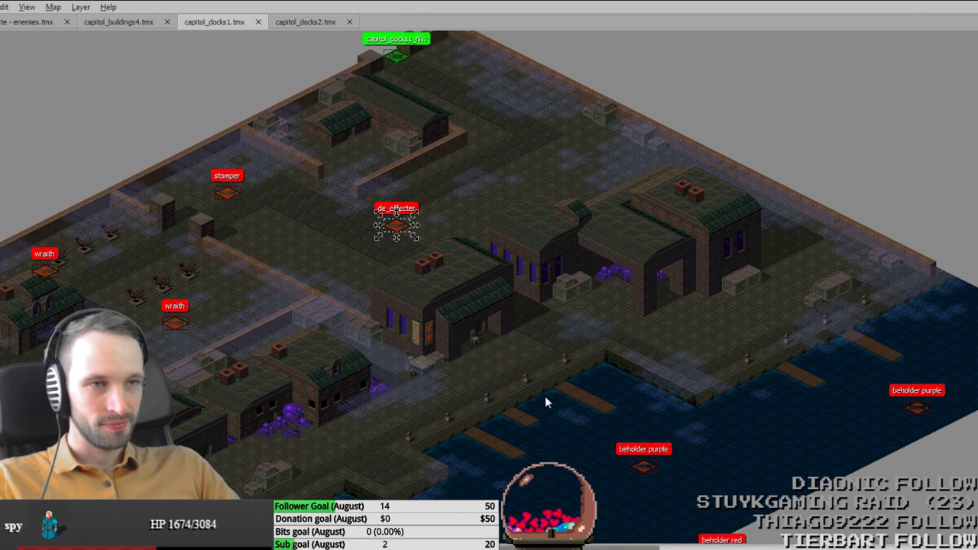
Step: Move the slug mage beside the purple growth in front of the large warehouse and save the map
{"action": "middle_click_drag", "start_coordinate": [531, 338], "coordinate": [570, 207]}
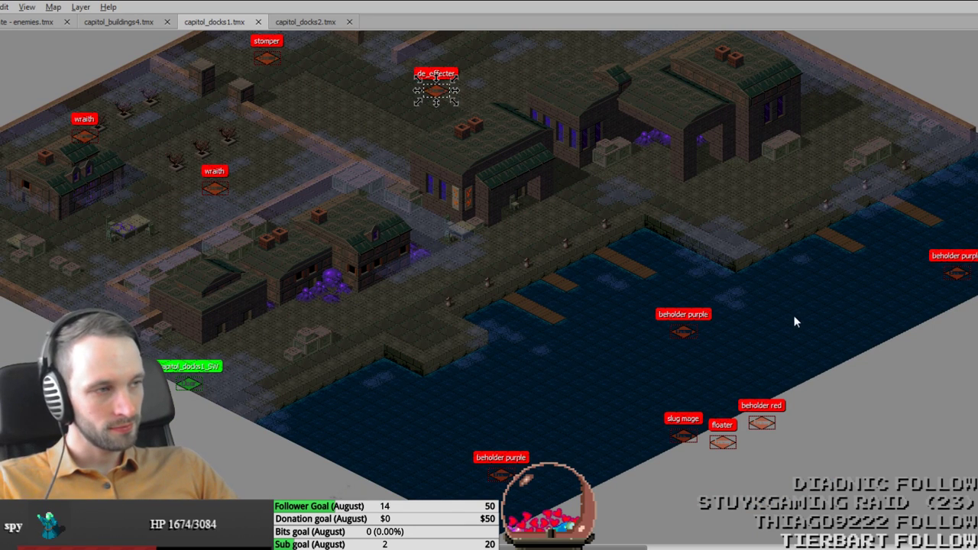
{"action": "middle_click_drag", "start_coordinate": [553, 334], "coordinate": [477, 376]}
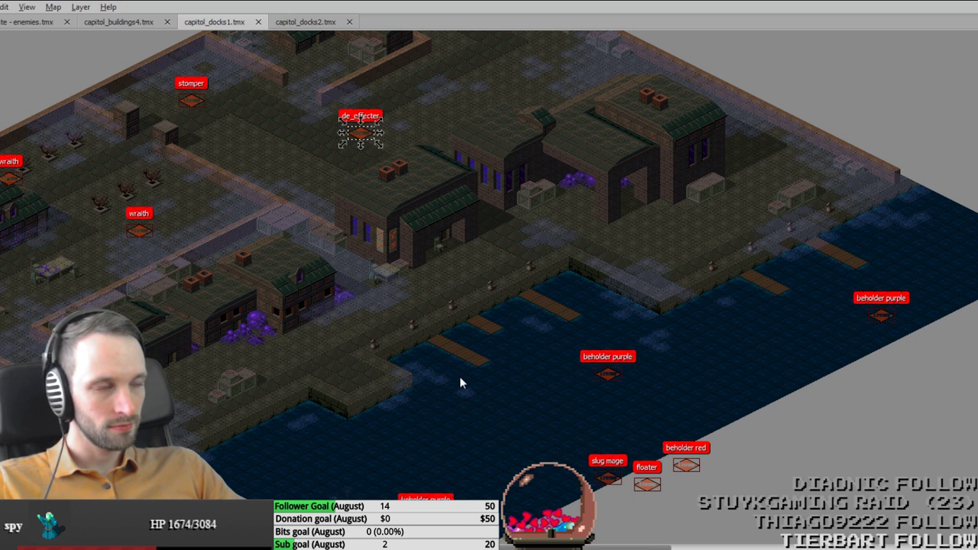
{"action": "middle_click_drag", "start_coordinate": [779, 448], "coordinate": [710, 480]}
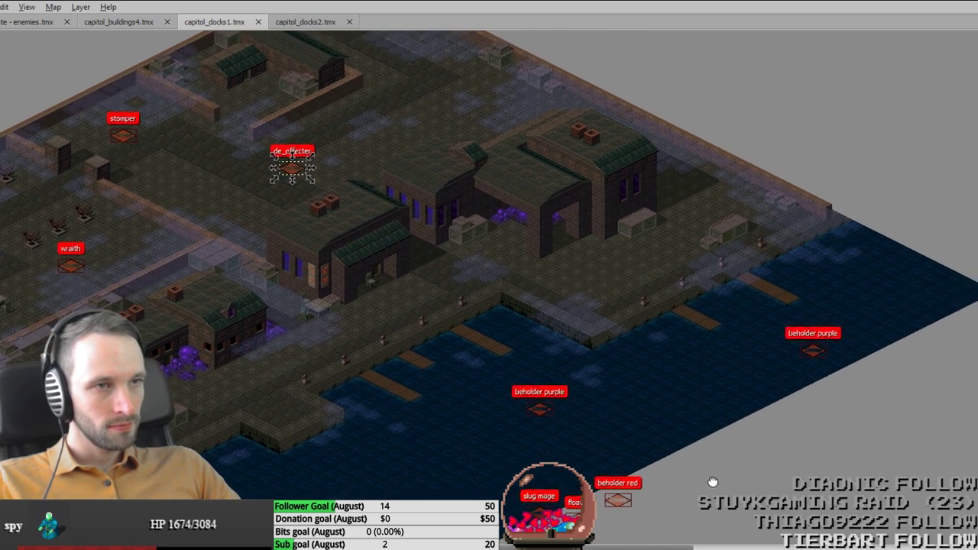
{"action": "left_click_drag", "start_coordinate": [539, 509], "coordinate": [510, 238]}
{"action": "left_click", "coordinate": [585, 259]}
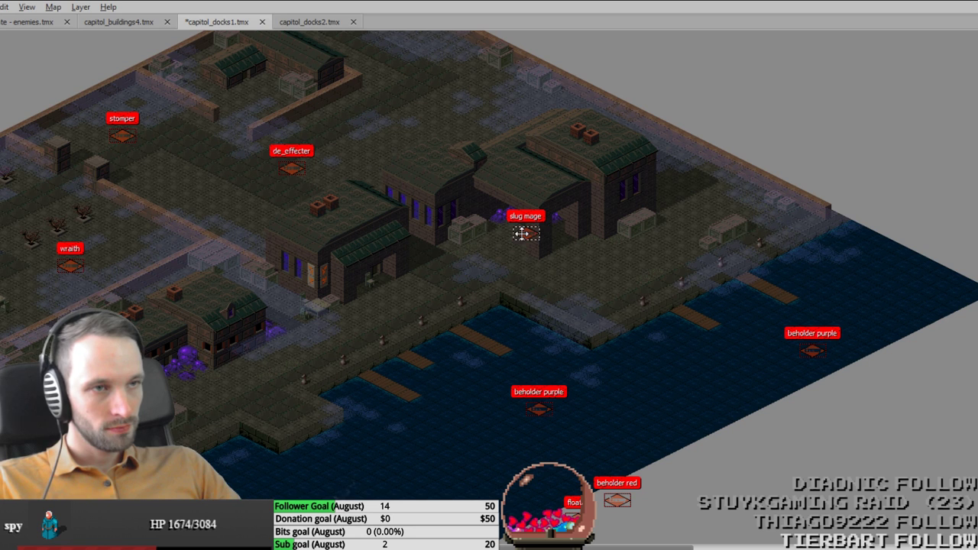
{"action": "key", "text": "ctrl+s"}
{"action": "middle_click_drag", "start_coordinate": [800, 460], "coordinate": [767, 395]}
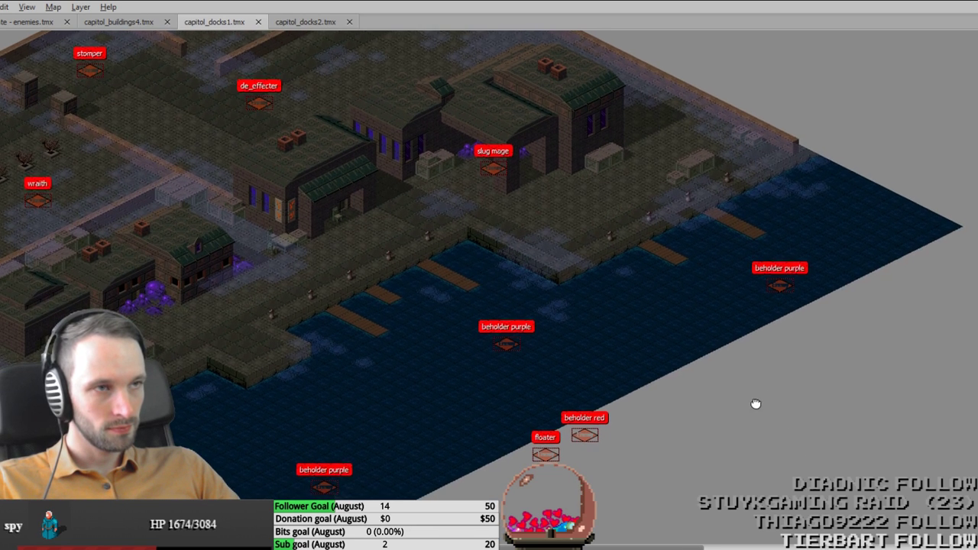
Step: Delete the leftover floater and beholder red outside the water's edge and save capitol_docks1.tmx
{"action": "middle_click_drag", "start_coordinate": [334, 320], "coordinate": [503, 457]}
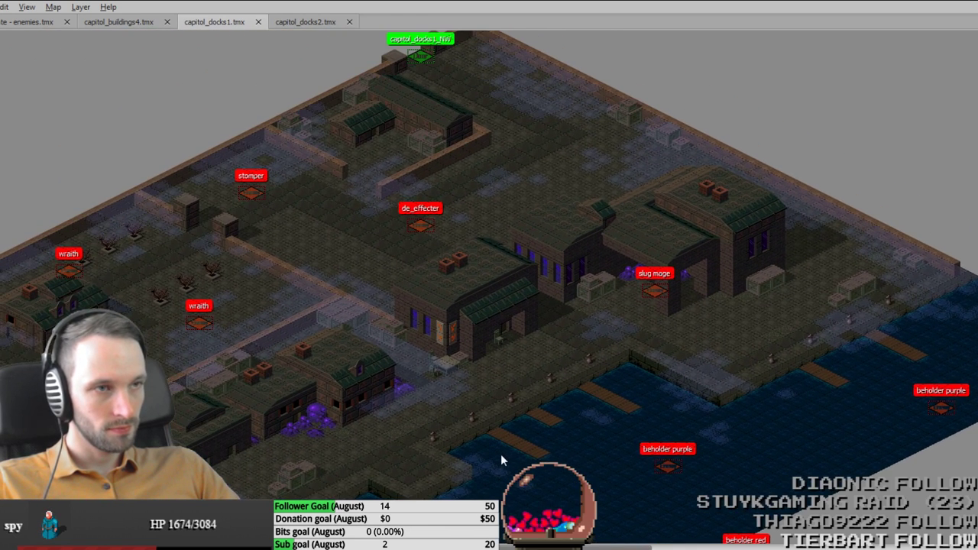
{"action": "scroll", "coordinate": [477, 461], "scroll_direction": "down", "scroll_amount": 2}
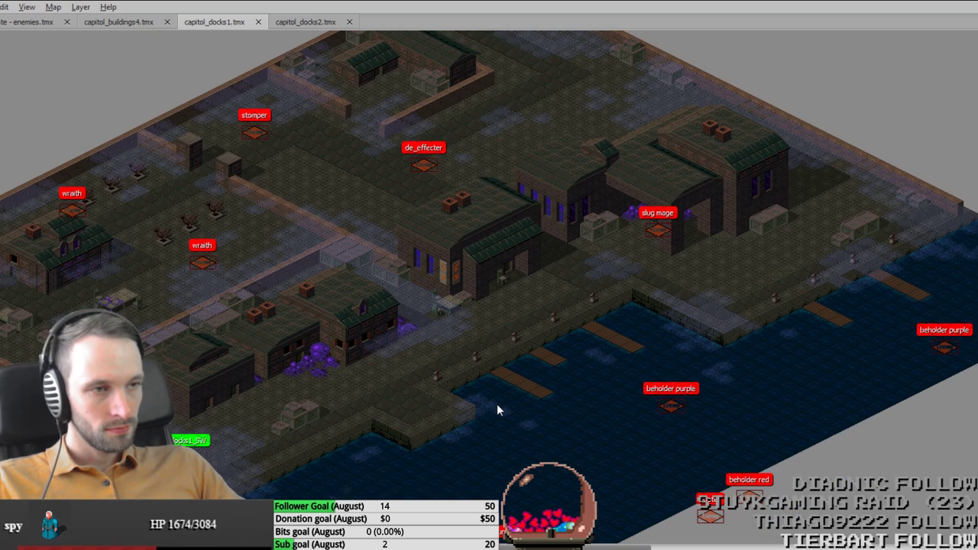
{"action": "scroll", "coordinate": [535, 401], "scroll_direction": "down", "scroll_amount": 2}
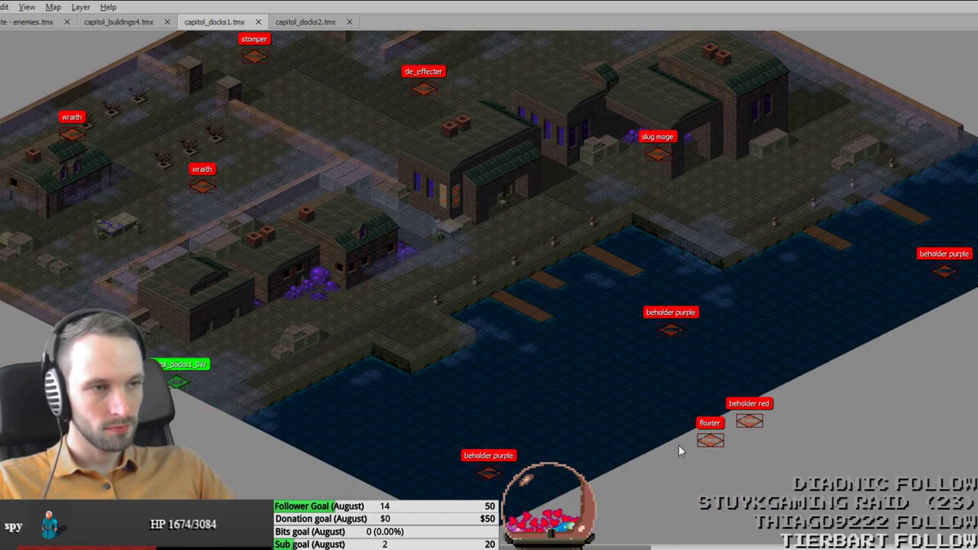
{"action": "middle_click_drag", "start_coordinate": [678, 445], "coordinate": [599, 438]}
{"action": "left_click_drag", "start_coordinate": [619, 408], "coordinate": [738, 493]}
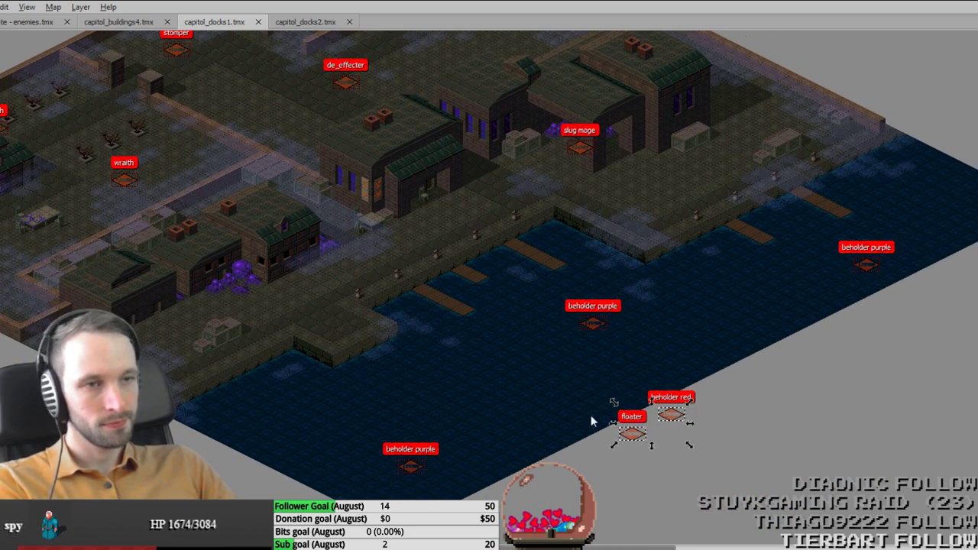
{"action": "key", "text": "Delete"}
{"action": "middle_click_drag", "start_coordinate": [691, 514], "coordinate": [662, 518]}
{"action": "middle_click_drag", "start_coordinate": [525, 284], "coordinate": [675, 412]}
{"action": "key", "text": "ctrl+s"}
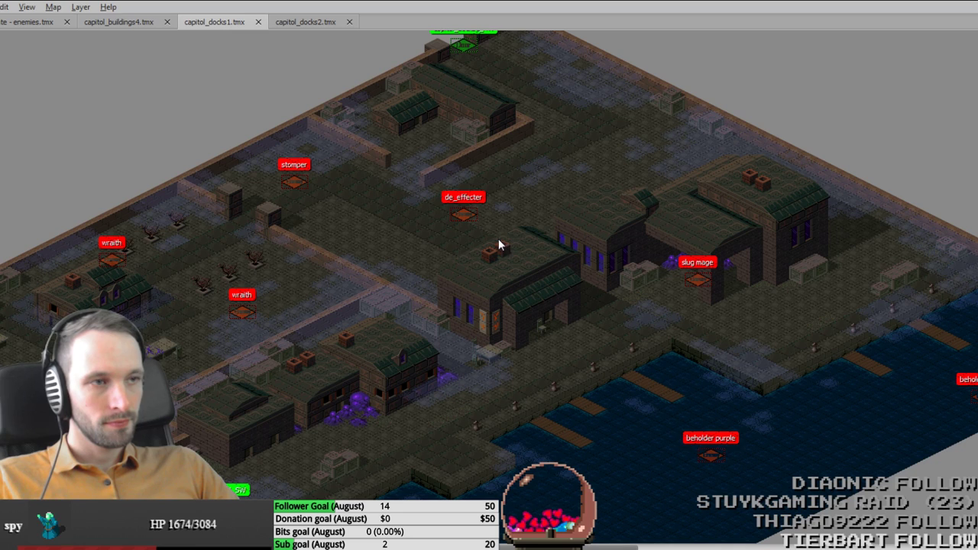
{"action": "scroll", "coordinate": [463, 260], "scroll_direction": "up", "scroll_amount": 1, "text": "ctrl"}
{"action": "scroll", "coordinate": [460, 261], "scroll_direction": "down", "scroll_amount": 1, "text": "ctrl"}
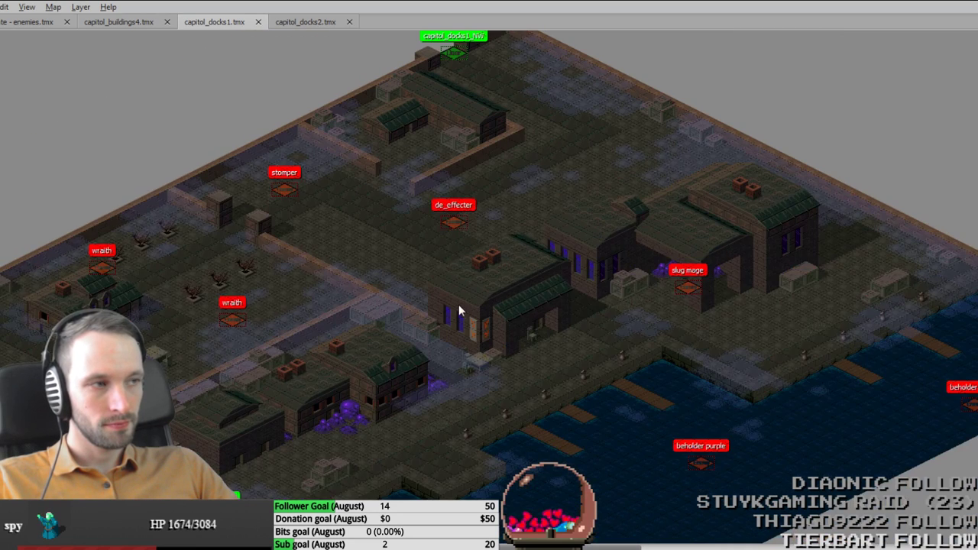
{"action": "scroll", "coordinate": [459, 310], "scroll_direction": "down", "scroll_amount": 1, "text": "ctrl"}
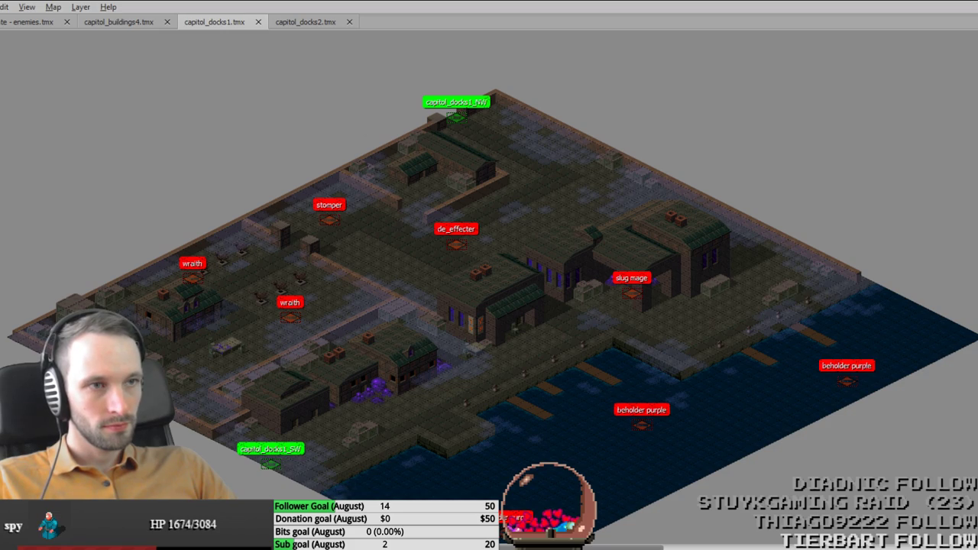
Step: Look through the enemy types in the enemies.tmx template map, selecting skel mage and large skel
{"action": "left_click", "coordinate": [12, 22]}
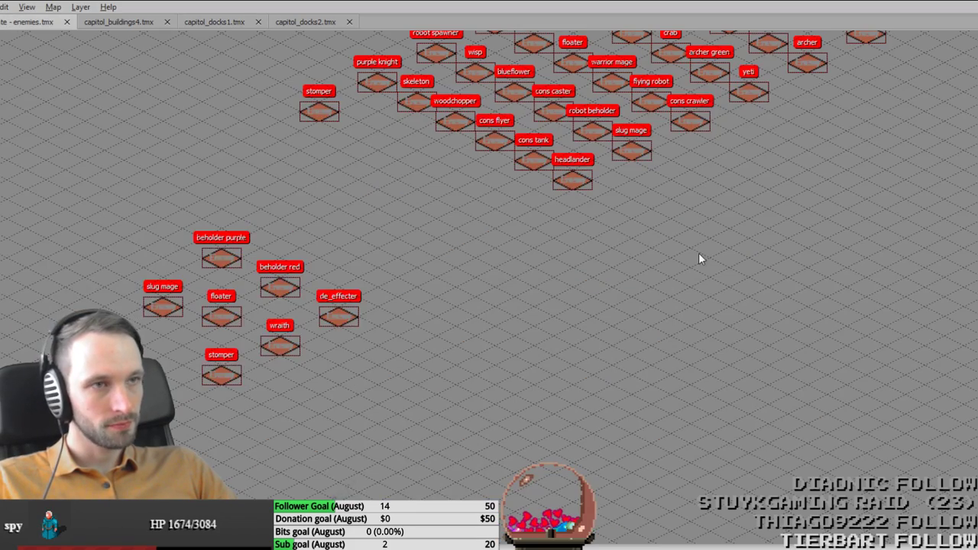
{"action": "middle_click_drag", "start_coordinate": [699, 258], "coordinate": [525, 447]}
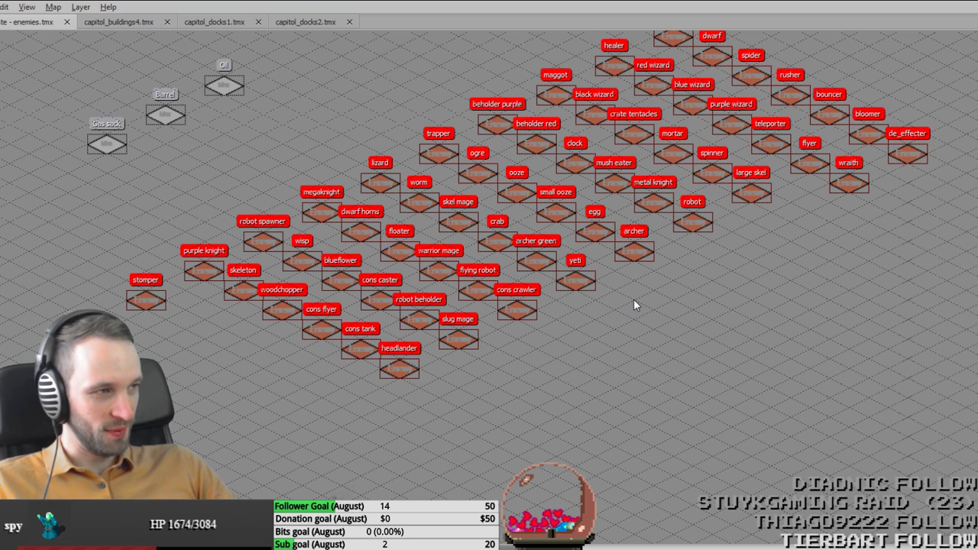
{"action": "middle_click_drag", "start_coordinate": [738, 285], "coordinate": [693, 340]}
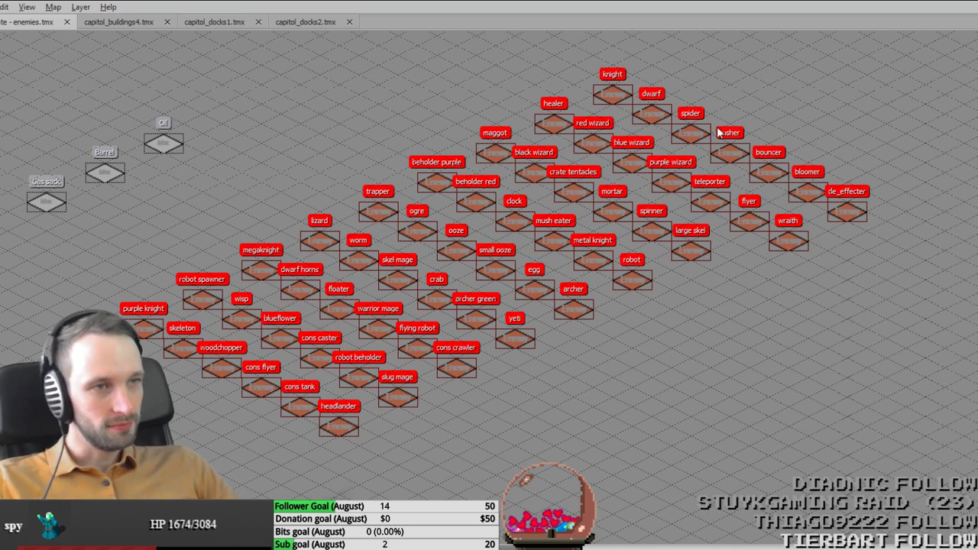
{"action": "left_click", "coordinate": [709, 255]}
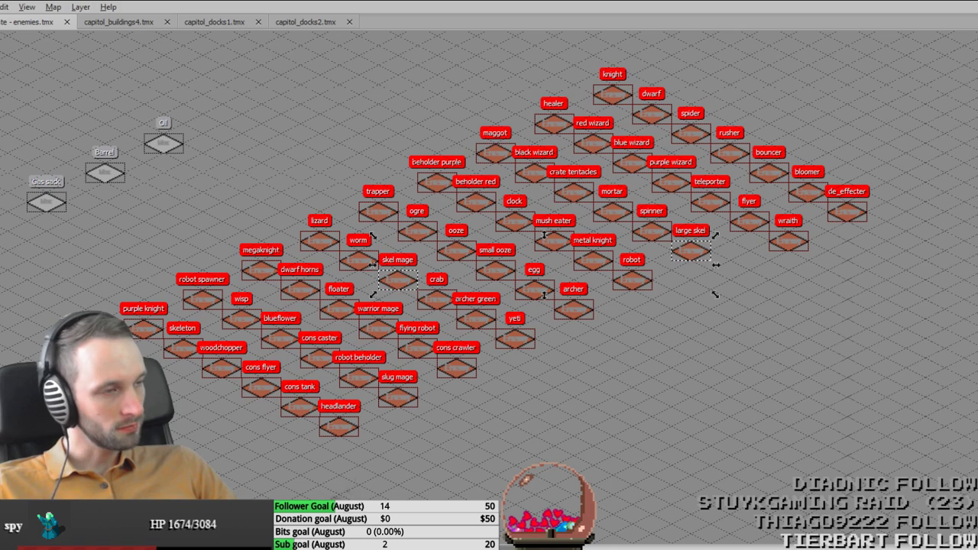
{"action": "middle_click_drag", "start_coordinate": [729, 455], "coordinate": [829, 294]}
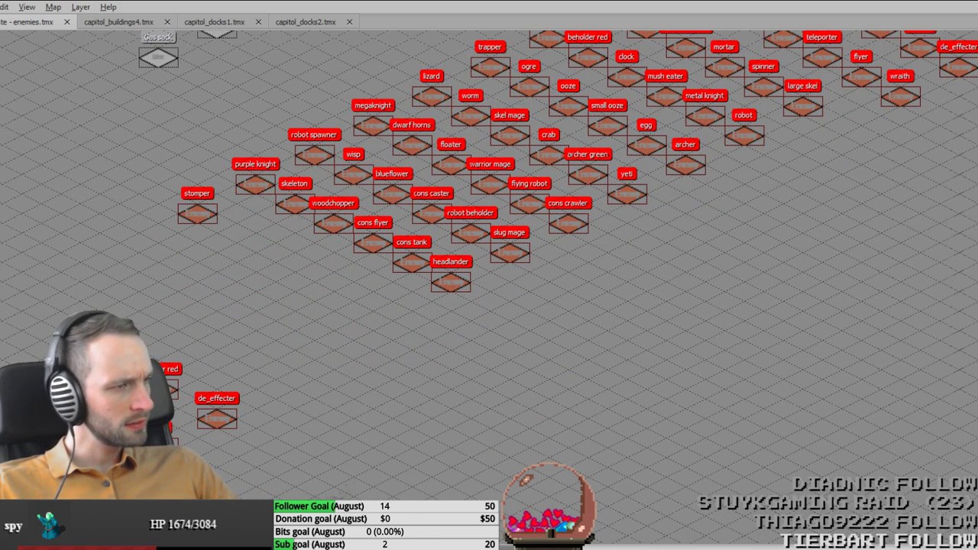
Step: Switch to the Project Iso spreadsheet in the browser and look for the floor_hole entry among the misc item descriptions
{"action": "key", "text": "alt+Tab"}
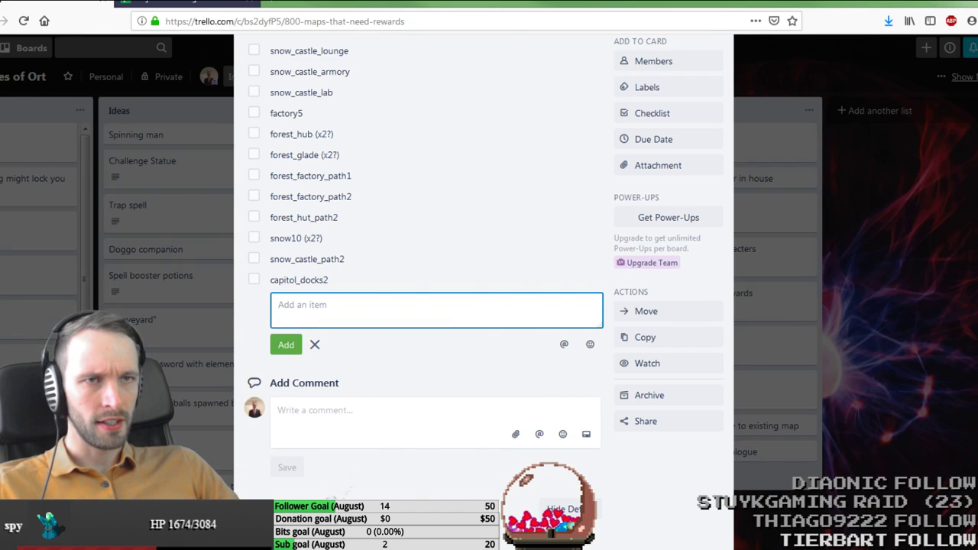
{"action": "left_click", "coordinate": [188, 4]}
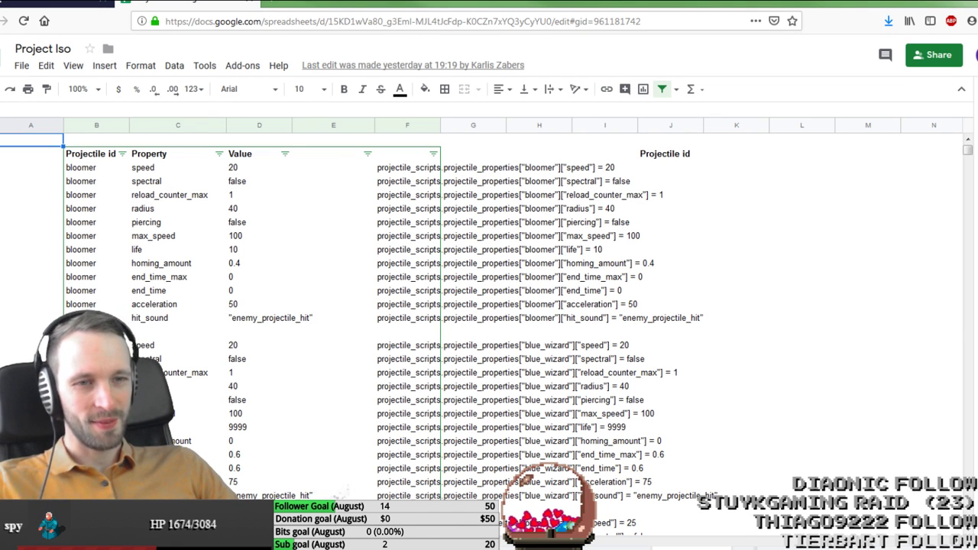
{"action": "left_click", "coordinate": [212, 543]}
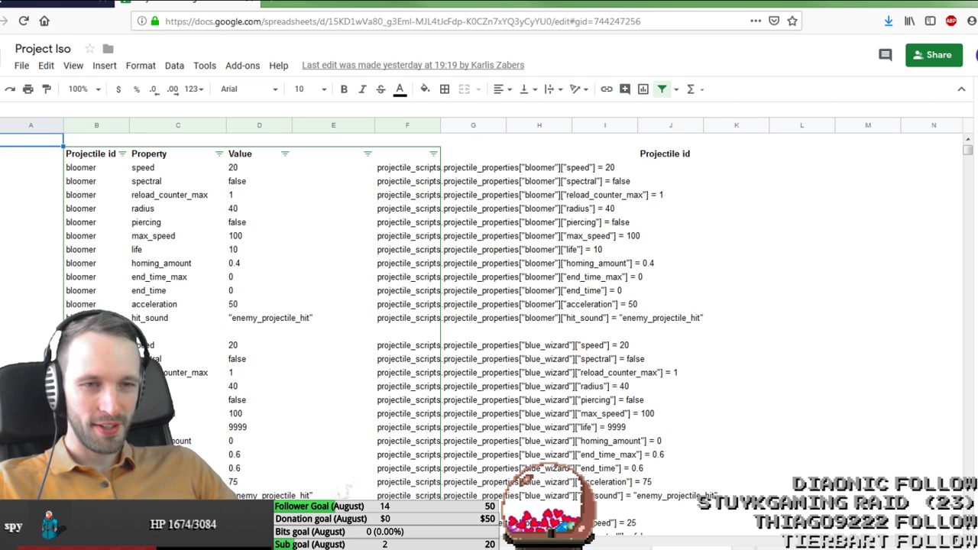
{"action": "scroll", "coordinate": [211, 456], "scroll_direction": "down", "scroll_amount": 3}
{"action": "scroll", "coordinate": [215, 457], "scroll_direction": "down", "scroll_amount": 2}
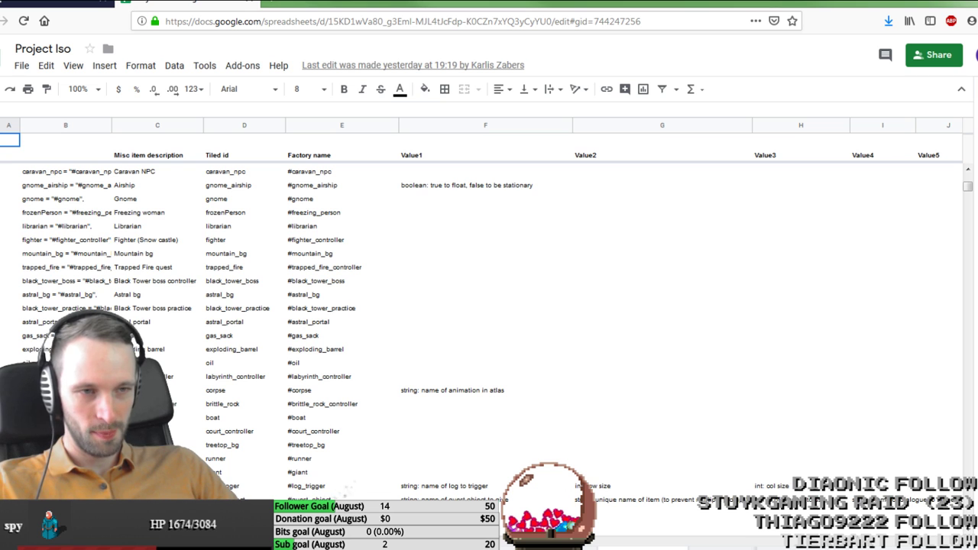
{"action": "scroll", "coordinate": [325, 486], "scroll_direction": "up", "scroll_amount": 4}
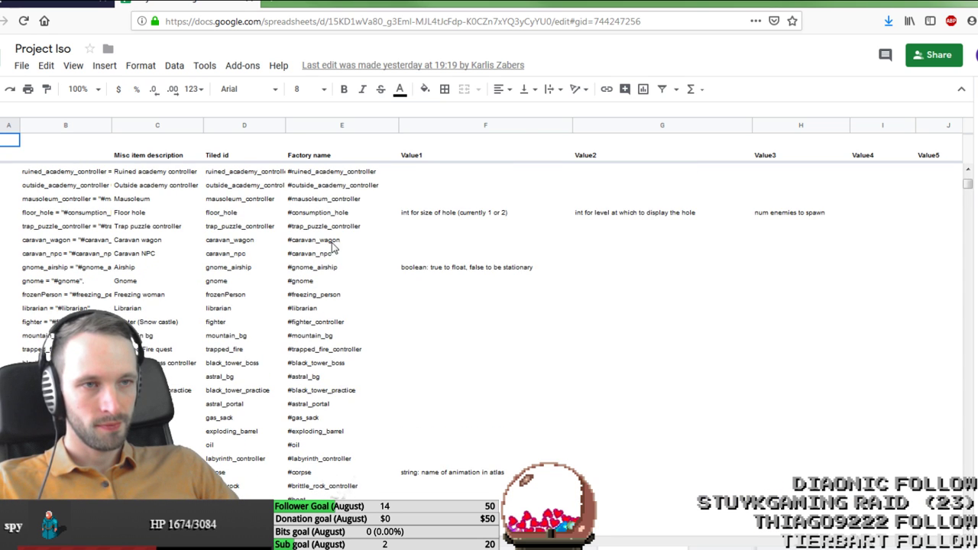
Step: Append "(0 means it already exists)" to the floor_hole row's Value2 description of the display level
{"action": "left_click", "coordinate": [350, 298]}
{"action": "key", "text": "Right"}
{"action": "key", "text": "Right"}
{"action": "key", "text": "Right"}
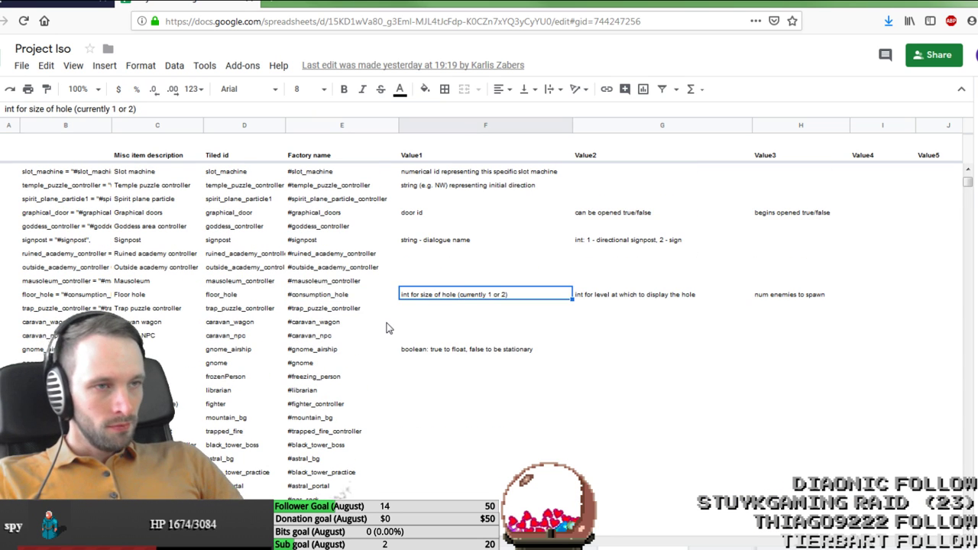
{"action": "key", "text": "Left"}
{"action": "key", "text": "Left"}
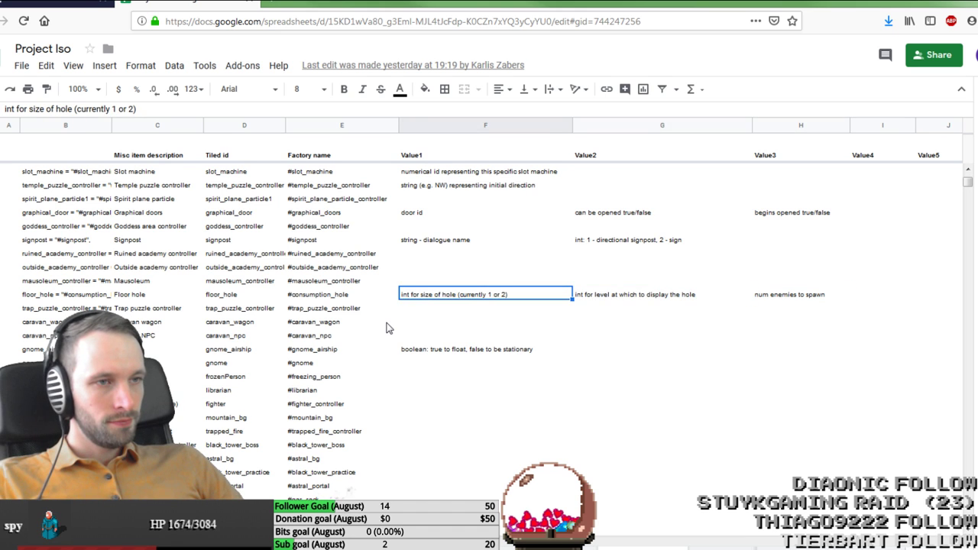
{"action": "key", "text": "Right"}
{"action": "key", "text": "Left"}
{"action": "key", "text": "Right"}
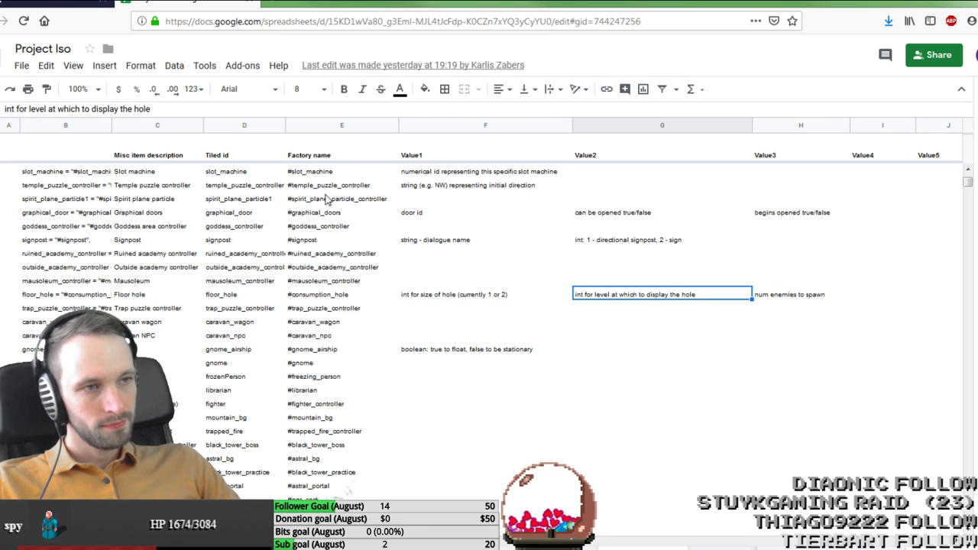
{"action": "left_click", "coordinate": [181, 108]}
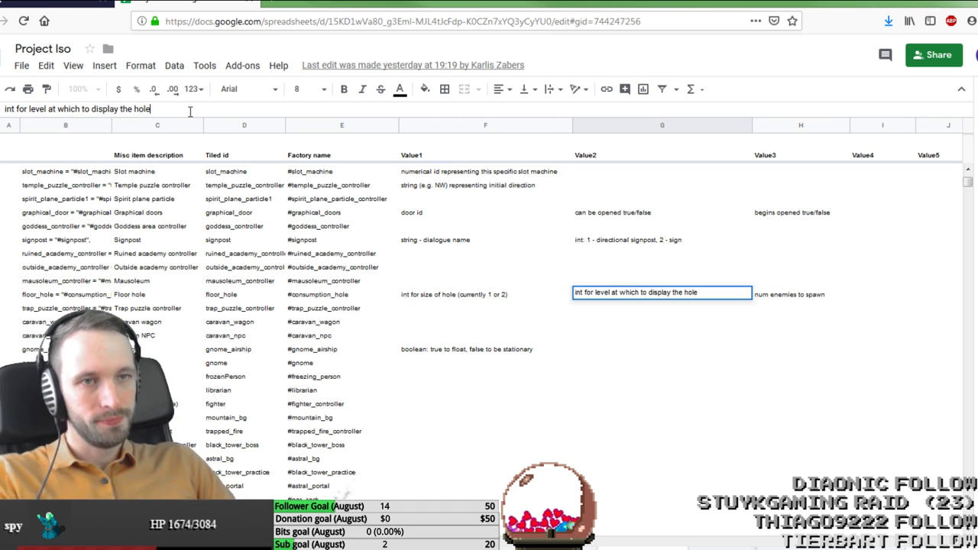
{"action": "type", "text": "(0 mea"}
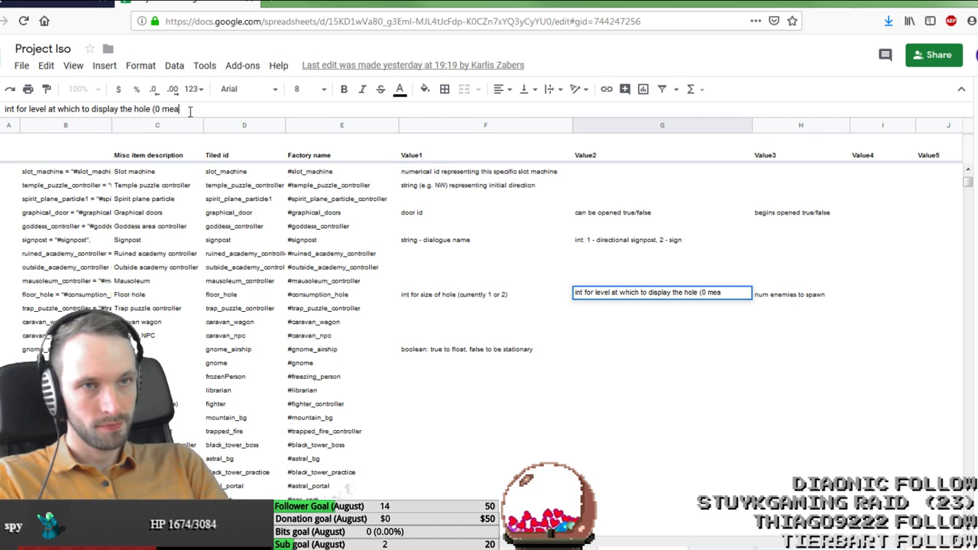
{"action": "type", "text": "ns its"}
{"action": "key", "text": "BackSpace"}
{"action": "type", "text": "already exists)"}
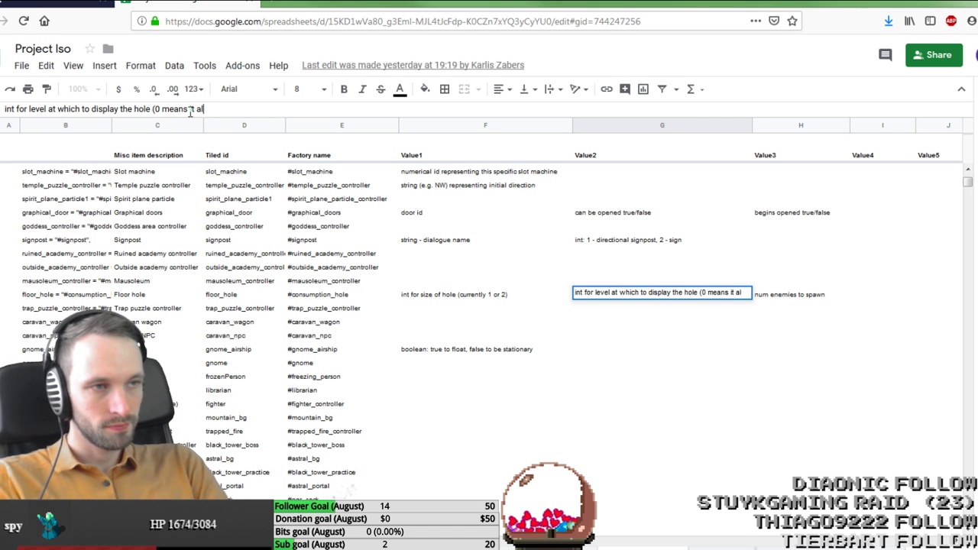
{"action": "key", "text": "Return"}
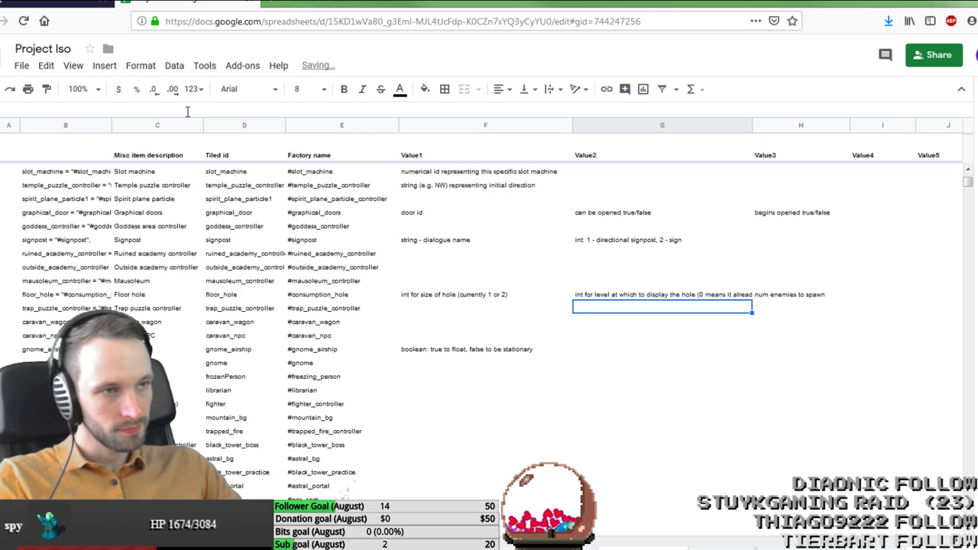
Step: Put the note "(0 means it already exists)" on its own line within the floor_hole Value2 cell
{"action": "key", "text": "Up"}
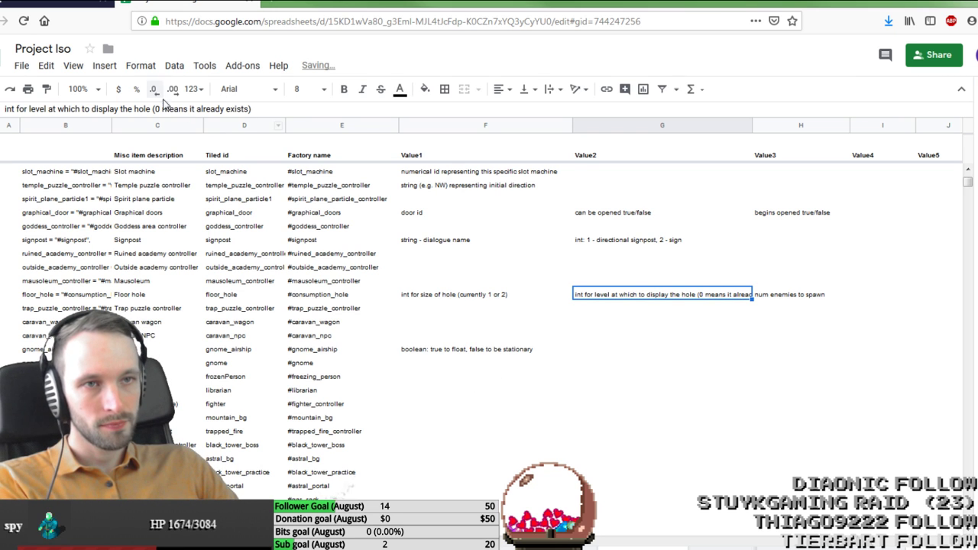
{"action": "left_click", "coordinate": [153, 109]}
{"action": "key", "text": "ctrl+Return"}
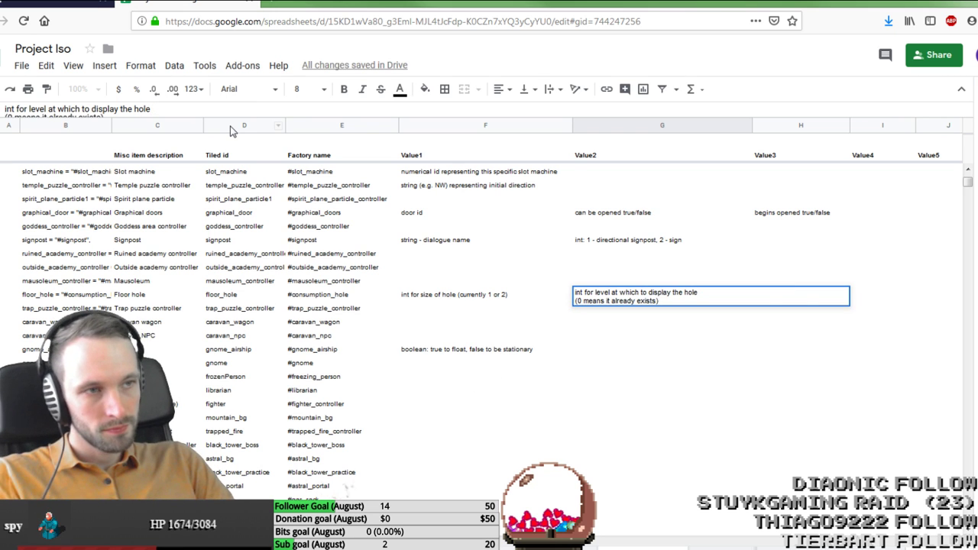
{"action": "key", "text": "Return"}
{"action": "left_click", "coordinate": [694, 423]}
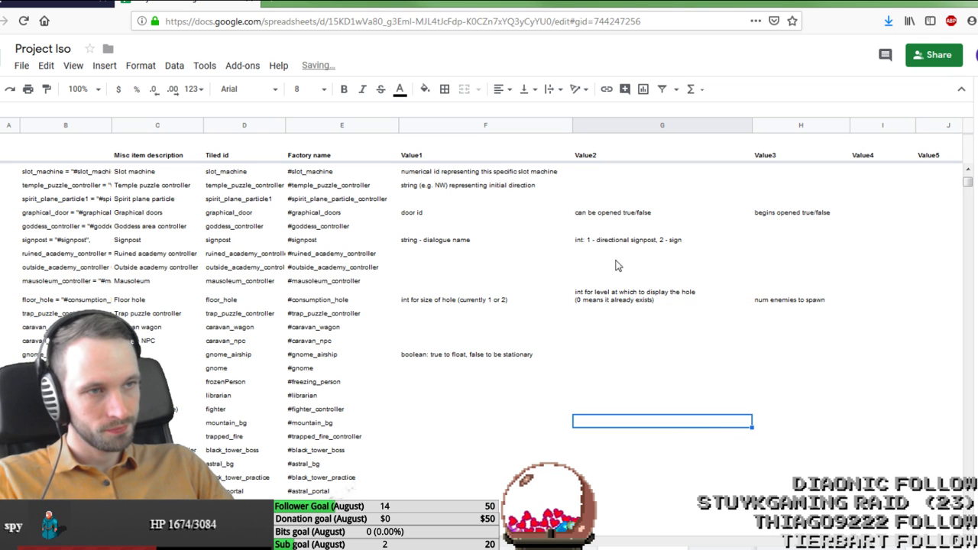
{"action": "left_click", "coordinate": [614, 297]}
{"action": "left_click", "coordinate": [582, 453]}
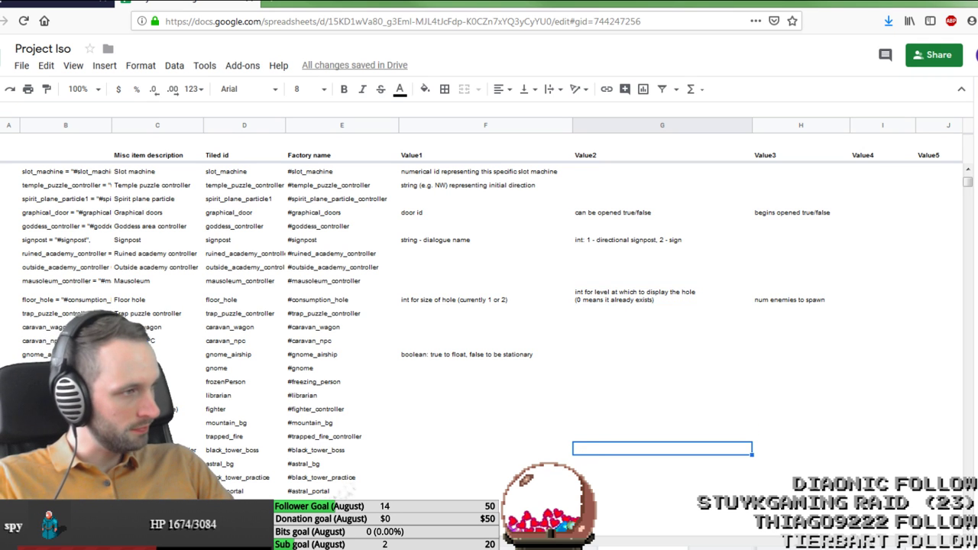
Step: Switch to the Defold editor, search the project assets for "hole" and open consumption_hole.script
{"action": "key", "text": "alt+Tab"}
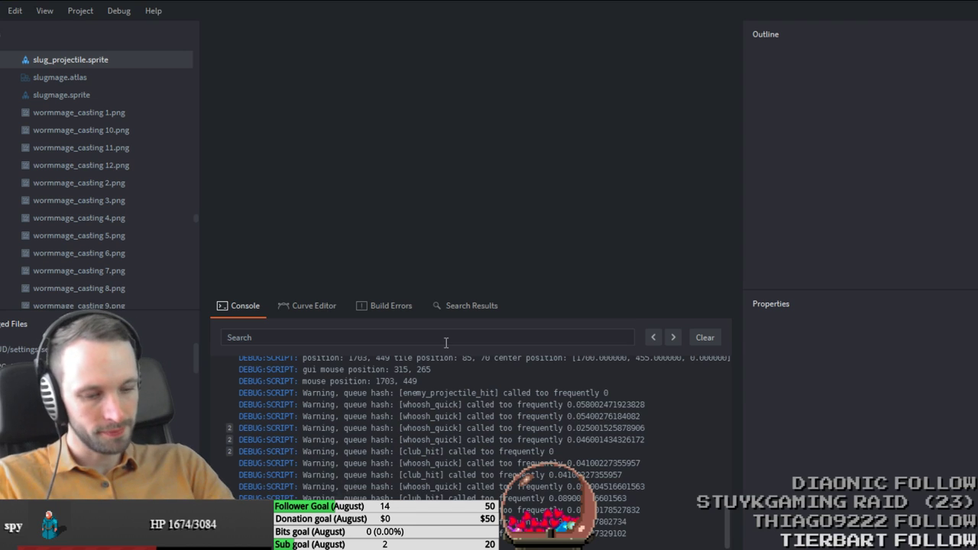
{"action": "key", "text": "ctrl+p"}
{"action": "type", "text": "f"}
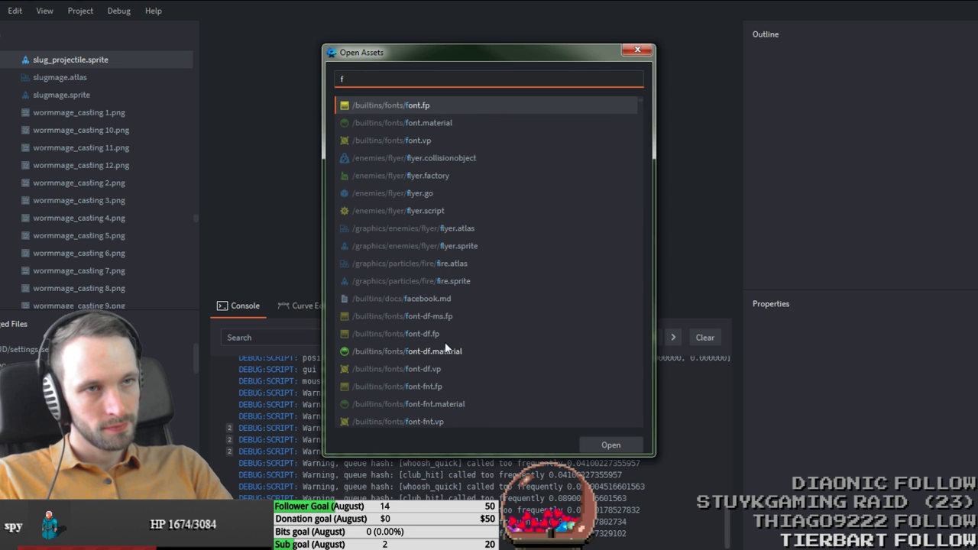
{"action": "type", "text": "loor"}
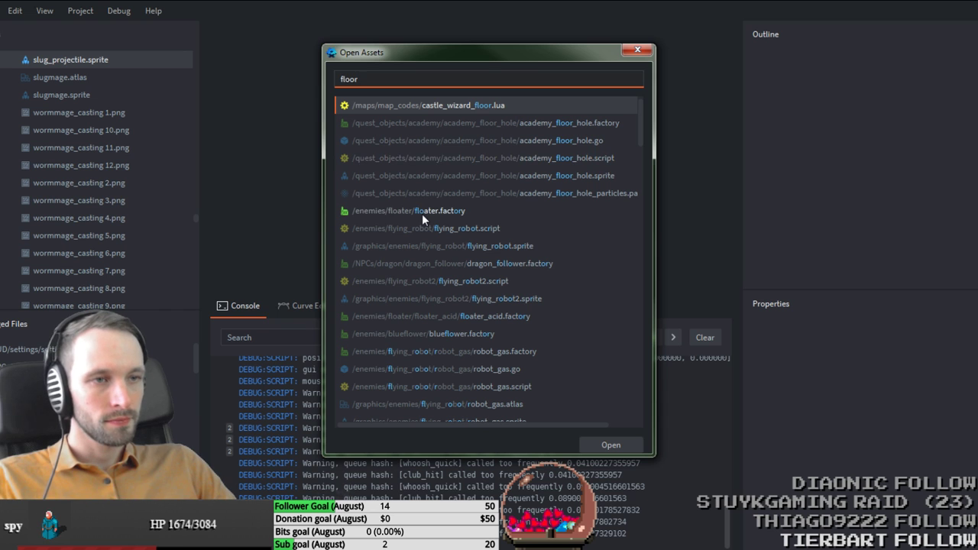
{"action": "key", "text": "ctrl+a"}
{"action": "type", "text": "ho"}
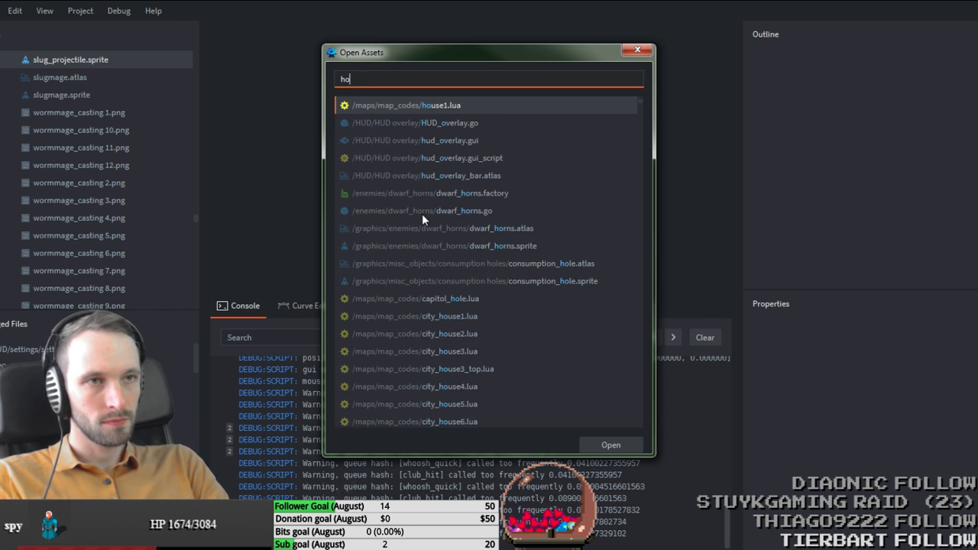
{"action": "type", "text": "le"}
{"action": "left_click", "coordinate": [467, 122]}
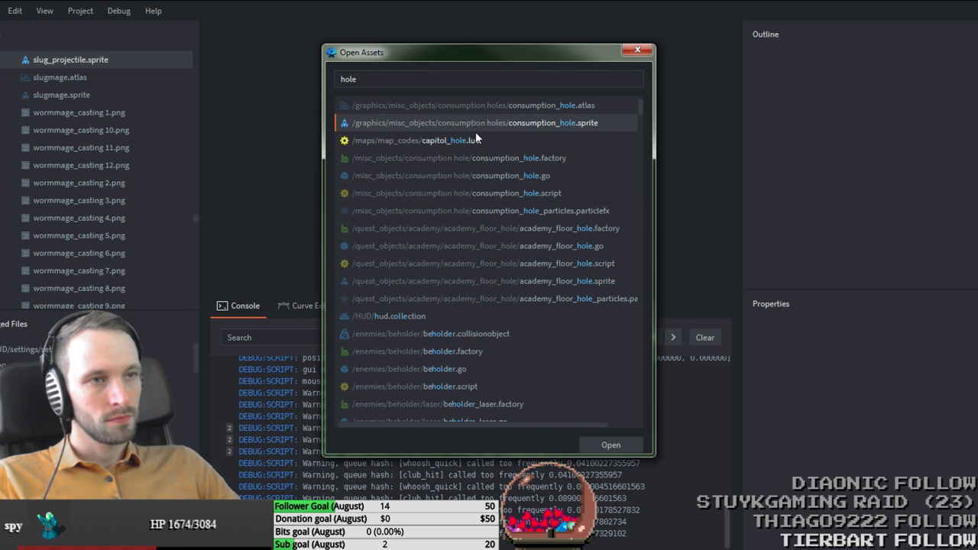
{"action": "double_click", "coordinate": [490, 193]}
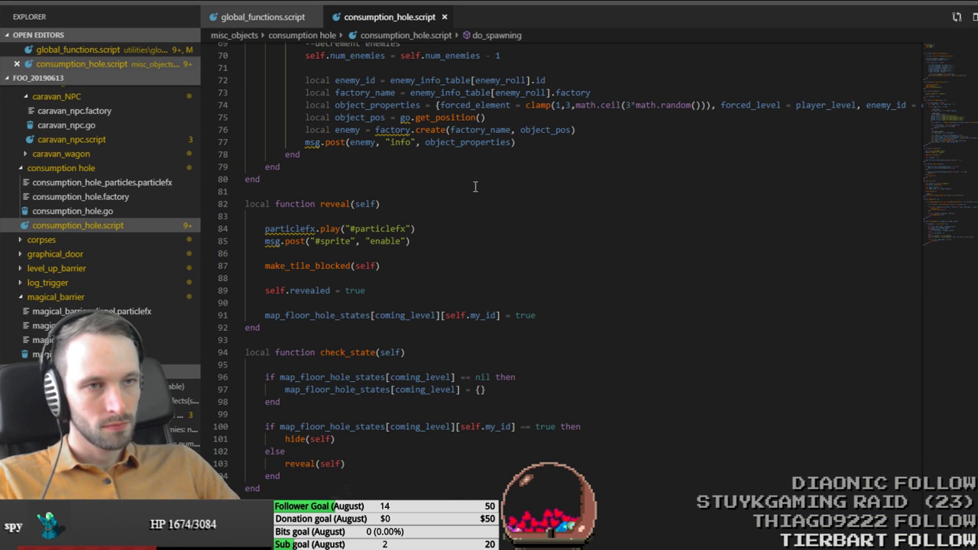
Step: Examine the reveal, check_state, update and on_message logic in consumption_hole.script, close the script and return to the enemies template map in Tiled
{"action": "scroll", "coordinate": [476, 187], "scroll_direction": "down", "scroll_amount": 6}
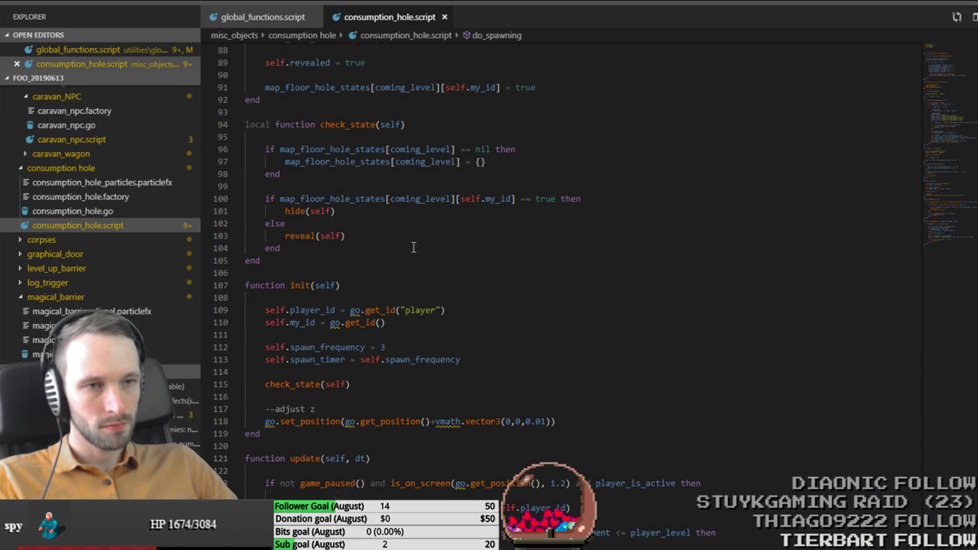
{"action": "scroll", "coordinate": [375, 333], "scroll_direction": "up", "scroll_amount": 5}
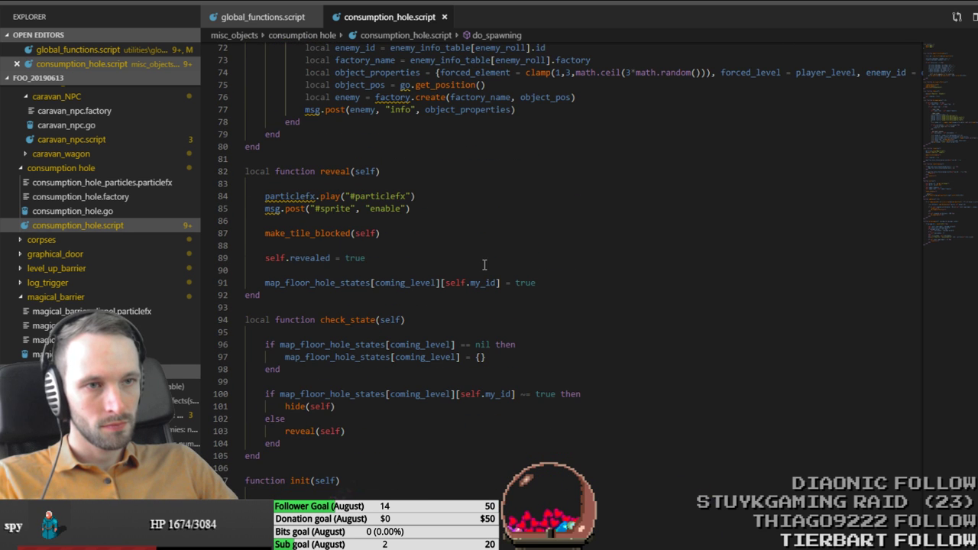
{"action": "scroll", "coordinate": [501, 356], "scroll_direction": "down", "scroll_amount": 1}
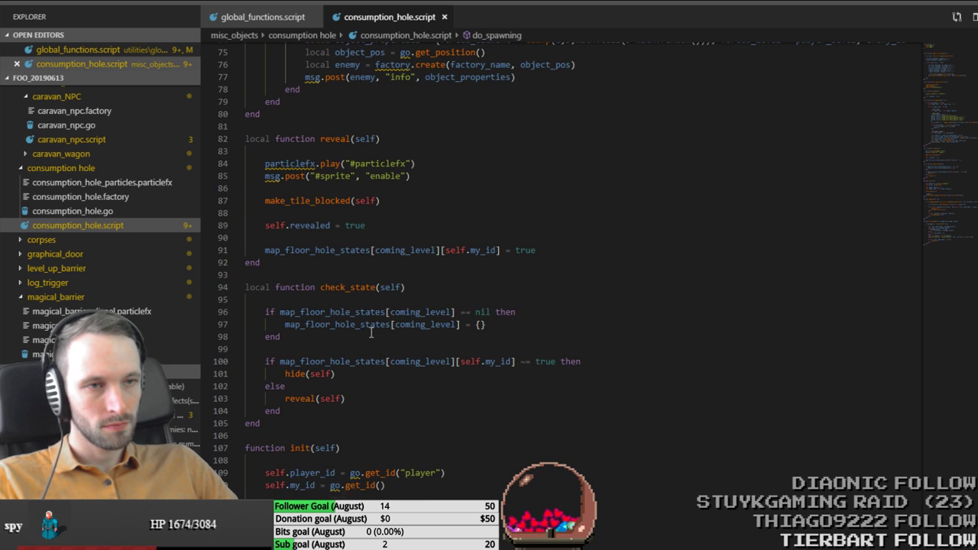
{"action": "scroll", "coordinate": [556, 420], "scroll_direction": "down", "scroll_amount": 2}
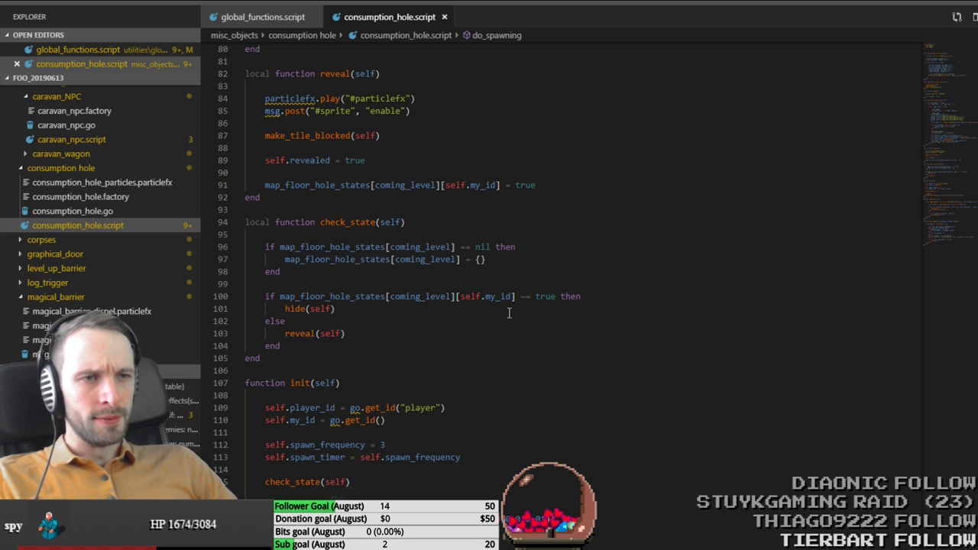
{"action": "scroll", "coordinate": [494, 351], "scroll_direction": "down", "scroll_amount": 7}
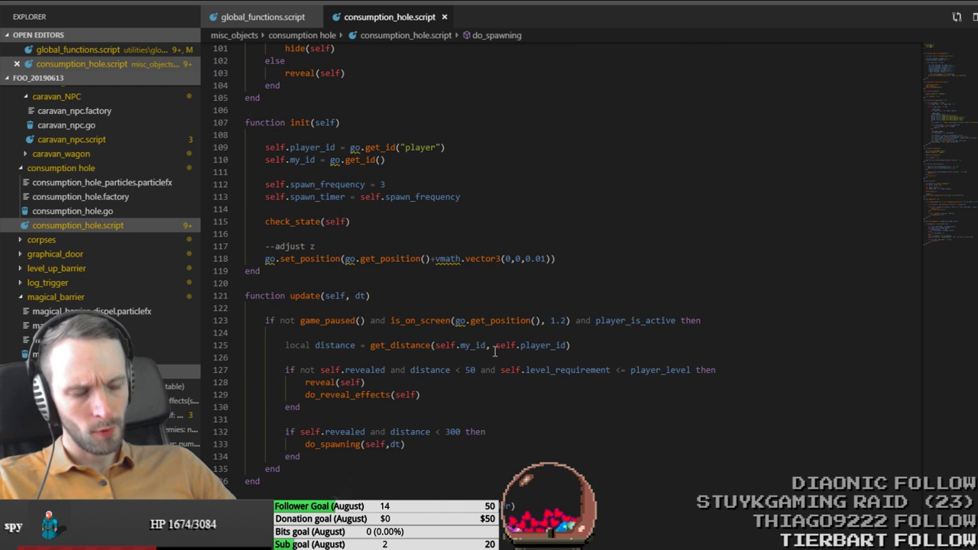
{"action": "scroll", "coordinate": [449, 312], "scroll_direction": "down", "scroll_amount": 5}
{"action": "scroll", "coordinate": [449, 311], "scroll_direction": "up", "scroll_amount": 9}
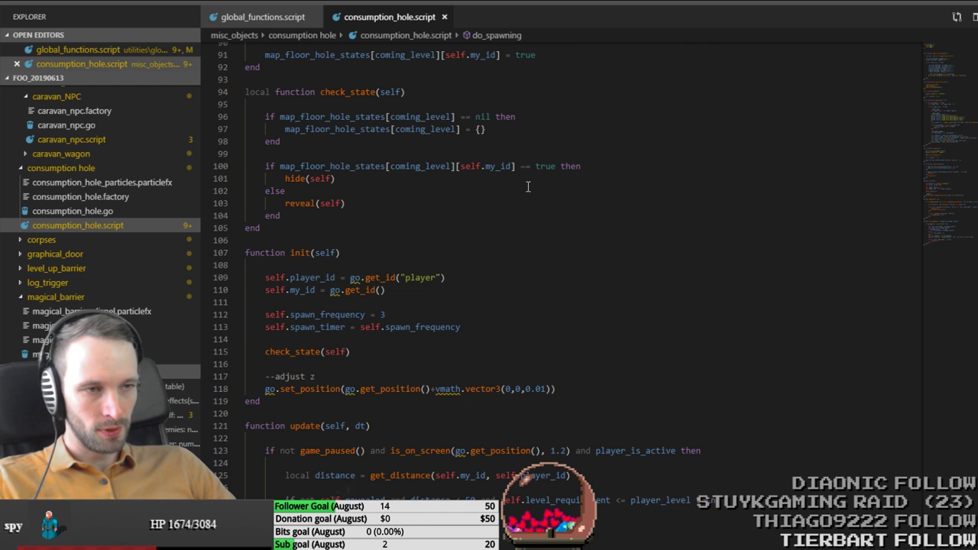
{"action": "scroll", "coordinate": [557, 195], "scroll_direction": "up", "scroll_amount": 3}
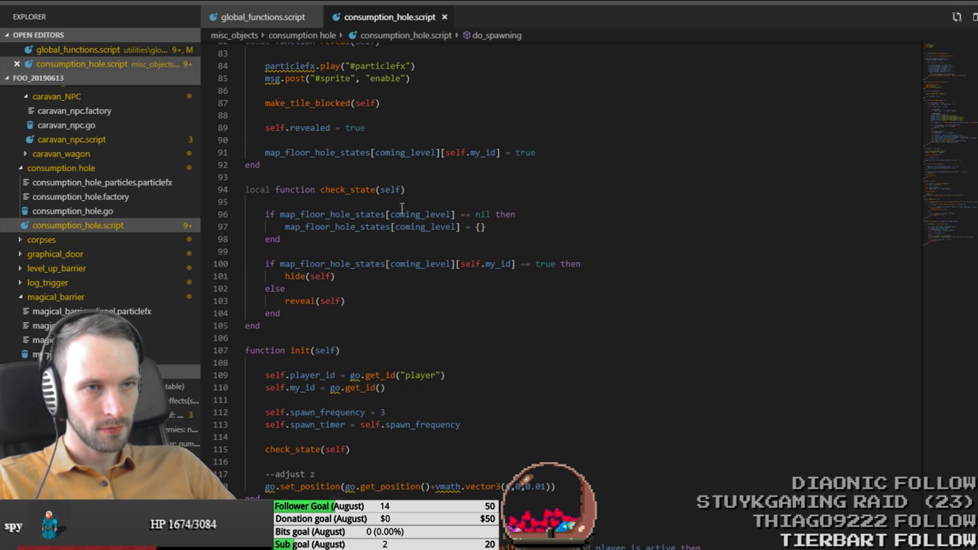
{"action": "left_click", "coordinate": [410, 289]}
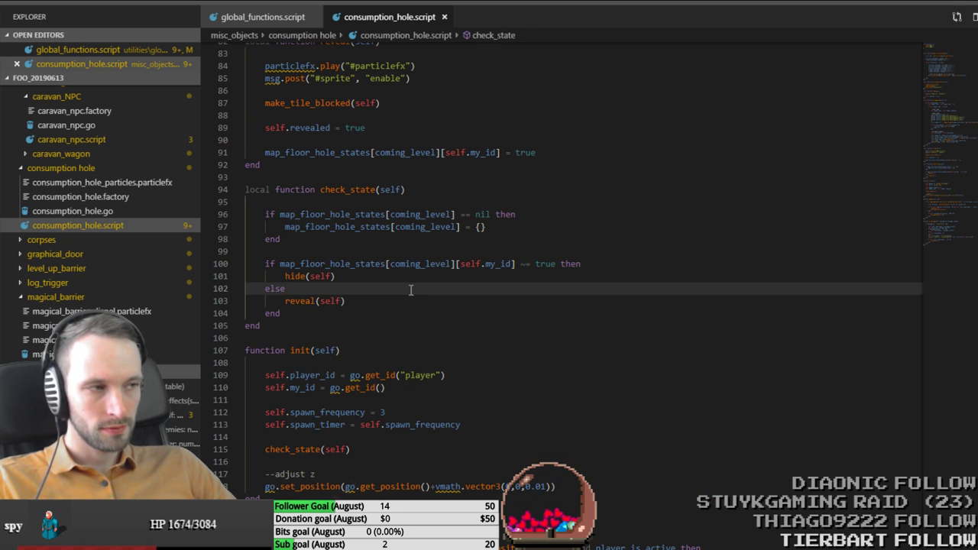
{"action": "left_click", "coordinate": [479, 281]}
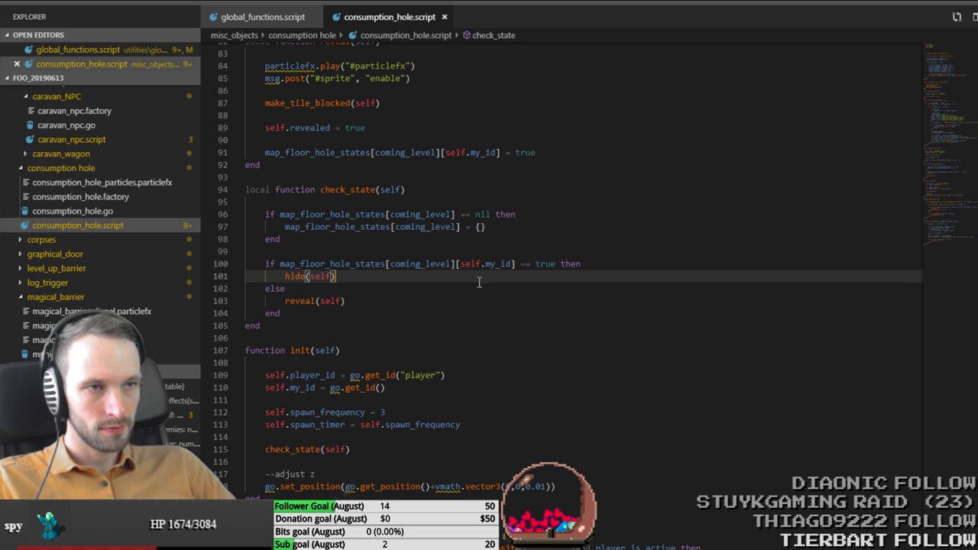
{"action": "left_click", "coordinate": [555, 264]}
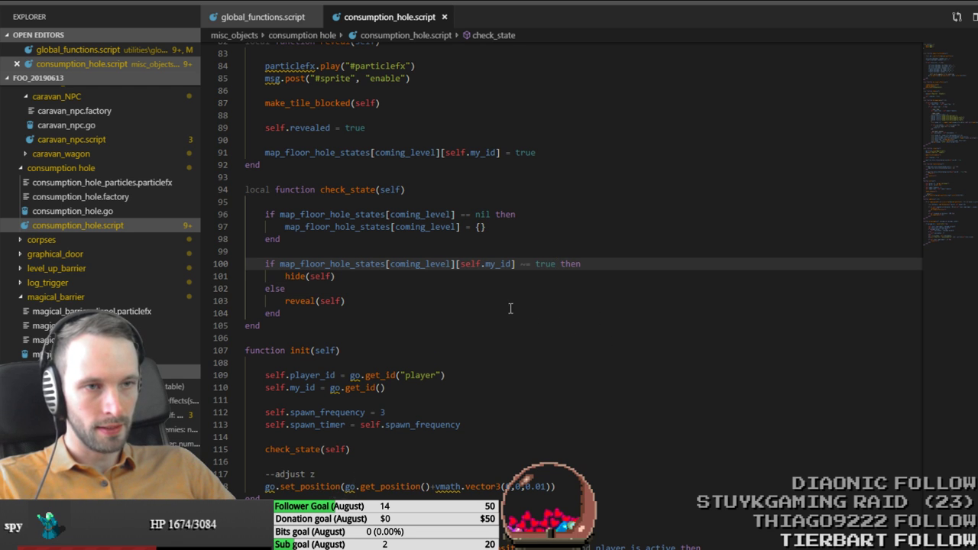
{"action": "scroll", "coordinate": [321, 449], "scroll_direction": "down", "scroll_amount": 10}
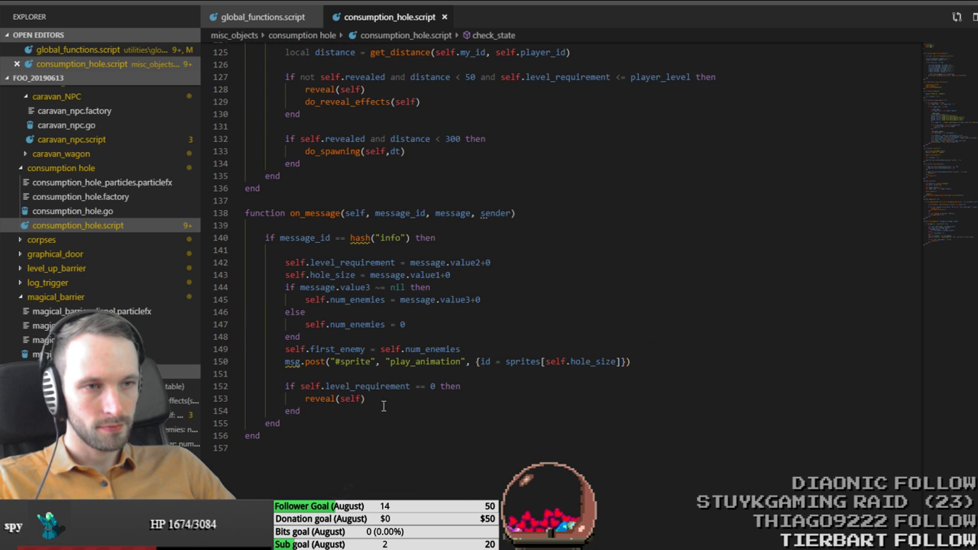
{"action": "left_click", "coordinate": [378, 414]}
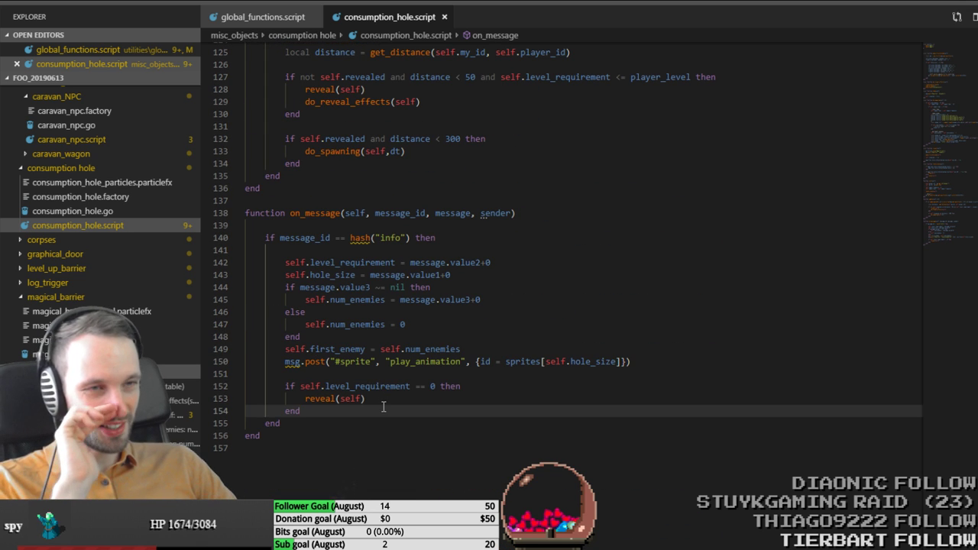
{"action": "left_click", "coordinate": [444, 17]}
{"action": "key", "text": "alt+Tab"}
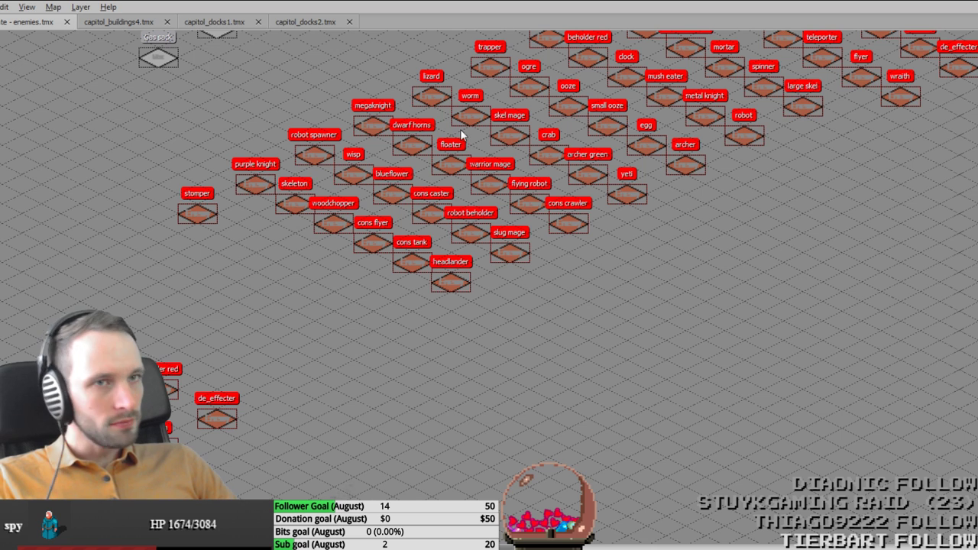
Step: Review the enemy placement on the capitol_docks1 and capitol_docks2 maps, including the open area around the de_effecter in capitol_docks1
{"action": "left_click", "coordinate": [218, 22]}
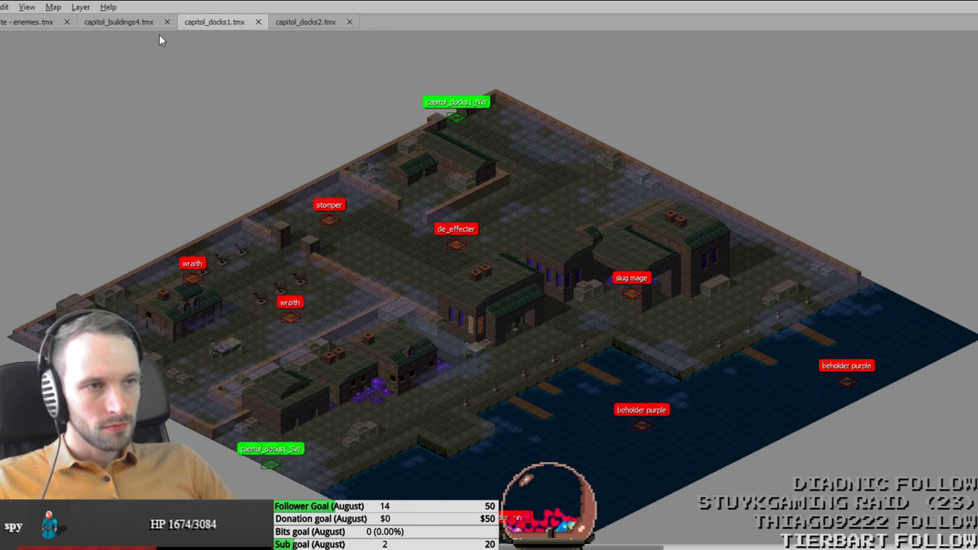
{"action": "left_click", "coordinate": [305, 21]}
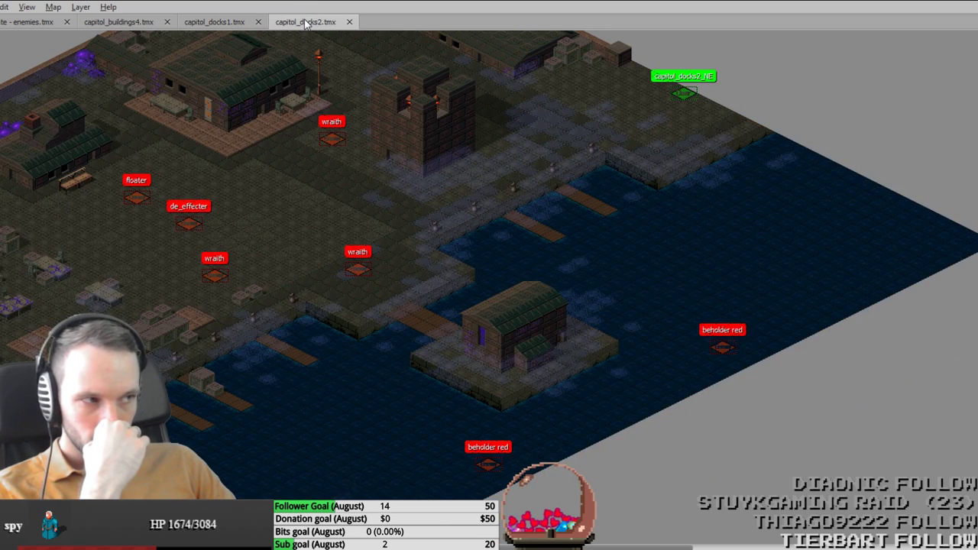
{"action": "scroll", "coordinate": [469, 257], "scroll_direction": "up", "scroll_amount": 3}
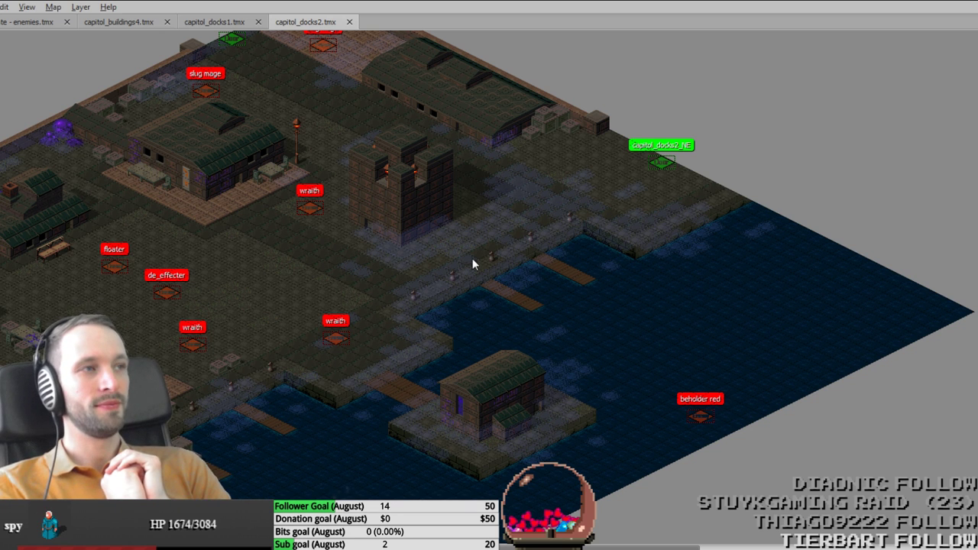
{"action": "middle_click_drag", "start_coordinate": [369, 184], "coordinate": [660, 380]}
{"action": "left_click", "coordinate": [207, 22]}
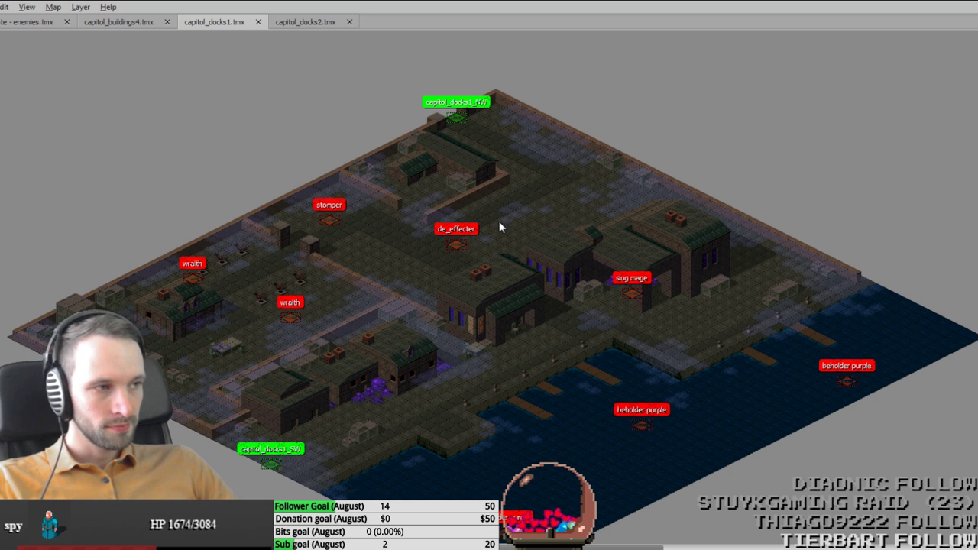
{"action": "scroll", "coordinate": [499, 221], "scroll_direction": "up", "scroll_amount": 2, "text": "ctrl"}
{"action": "left_click_drag", "start_coordinate": [416, 267], "coordinate": [299, 288]}
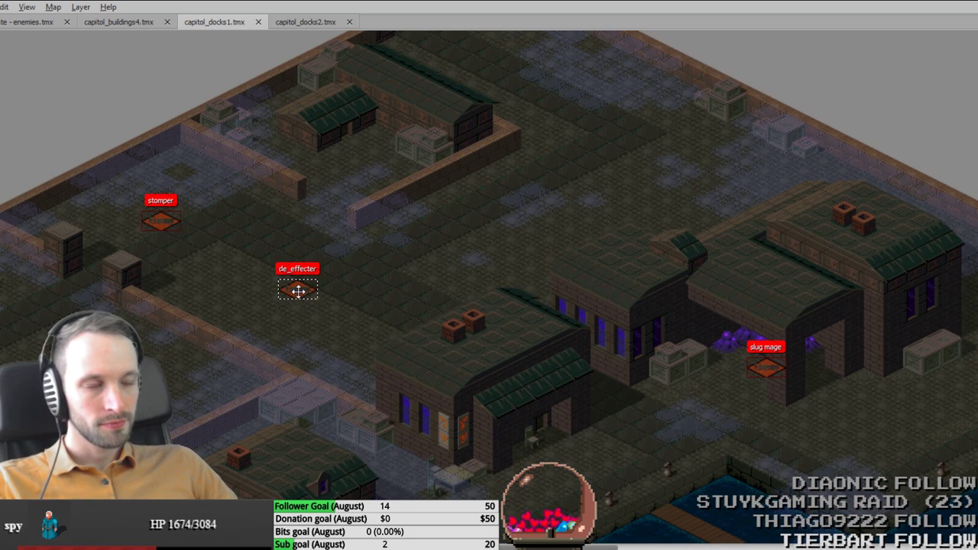
{"action": "middle_click_drag", "start_coordinate": [460, 284], "coordinate": [446, 301]}
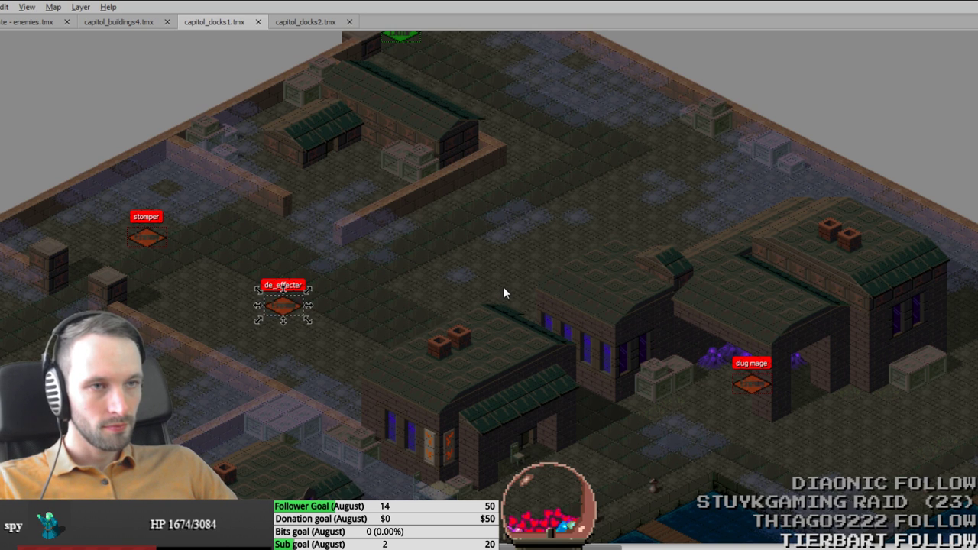
{"action": "middle_click_drag", "start_coordinate": [475, 239], "coordinate": [414, 266]}
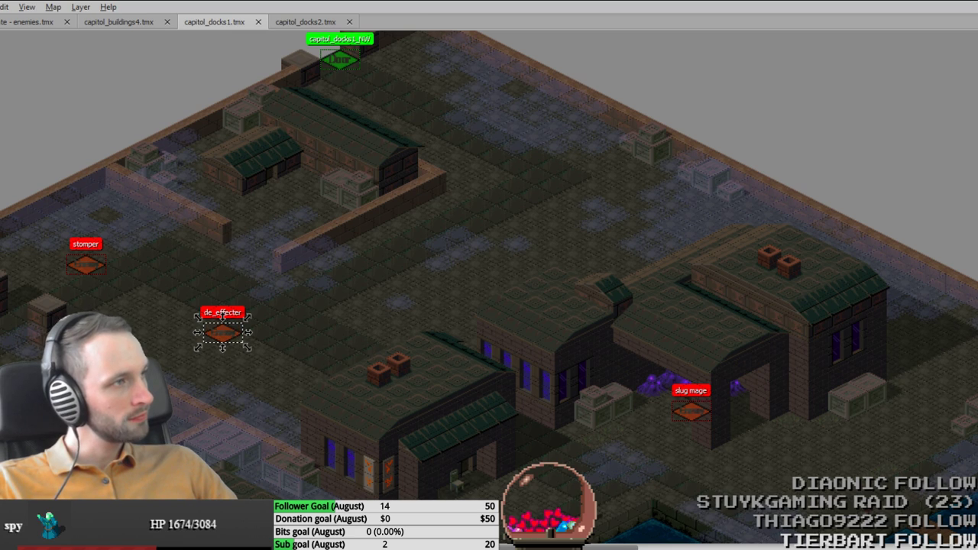
Step: Copy the floor hole object from random_iso.tmx into capitol_docks1, placing it in the open street east of the de_effecter
{"action": "left_click", "coordinate": [477, 240]}
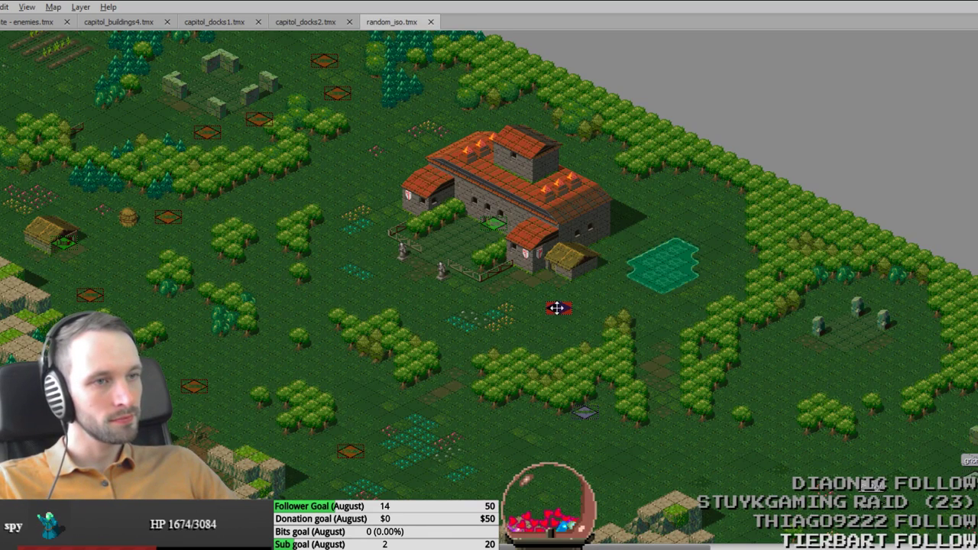
{"action": "left_click", "coordinate": [326, 23]}
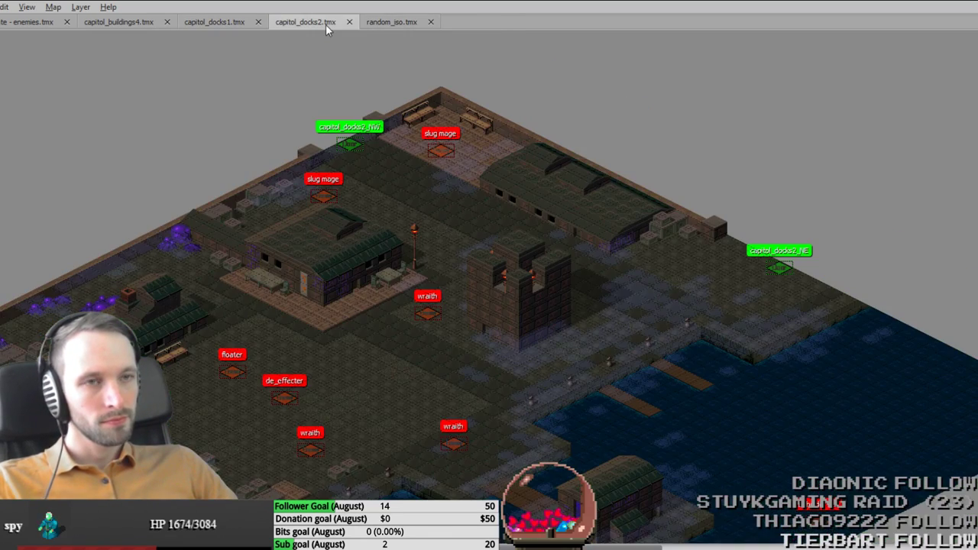
{"action": "left_click", "coordinate": [229, 23]}
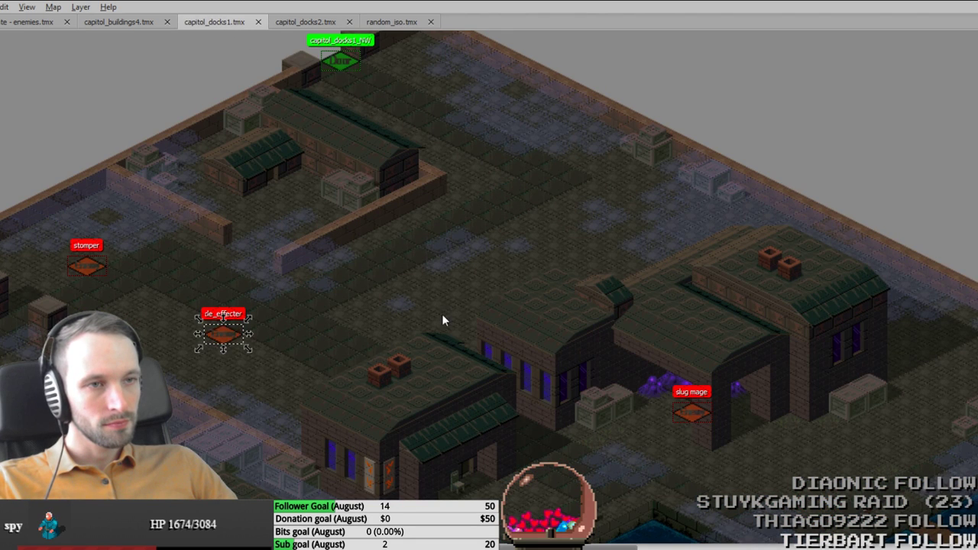
{"action": "key", "text": "ctrl+v"}
{"action": "key", "text": "Tab"}
{"action": "middle_click_drag", "start_coordinate": [691, 334], "coordinate": [626, 341]}
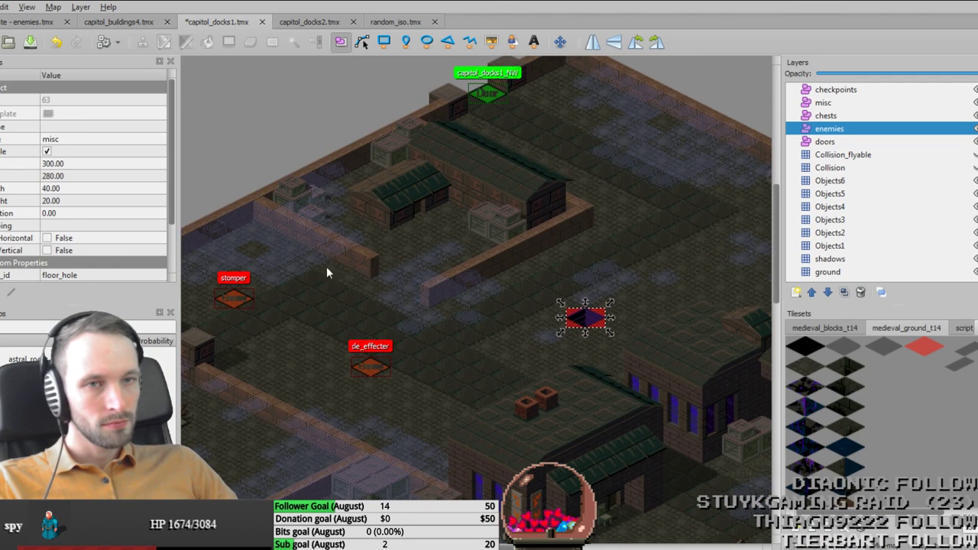
Step: Open the pasted hole's Value1 and check the floor_hole value descriptions in the Project Iso spreadsheet, returning to the map
{"action": "scroll", "coordinate": [127, 253], "scroll_direction": "down", "scroll_amount": 1}
{"action": "left_click", "coordinate": [127, 250]}
{"action": "scroll", "coordinate": [128, 250], "scroll_direction": "down", "scroll_amount": 1}
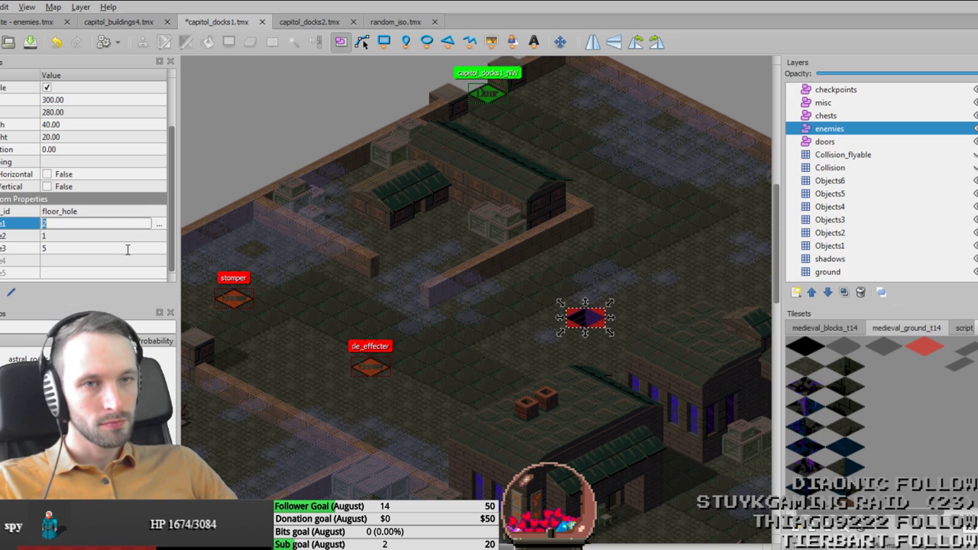
{"action": "key", "text": "alt+Tab"}
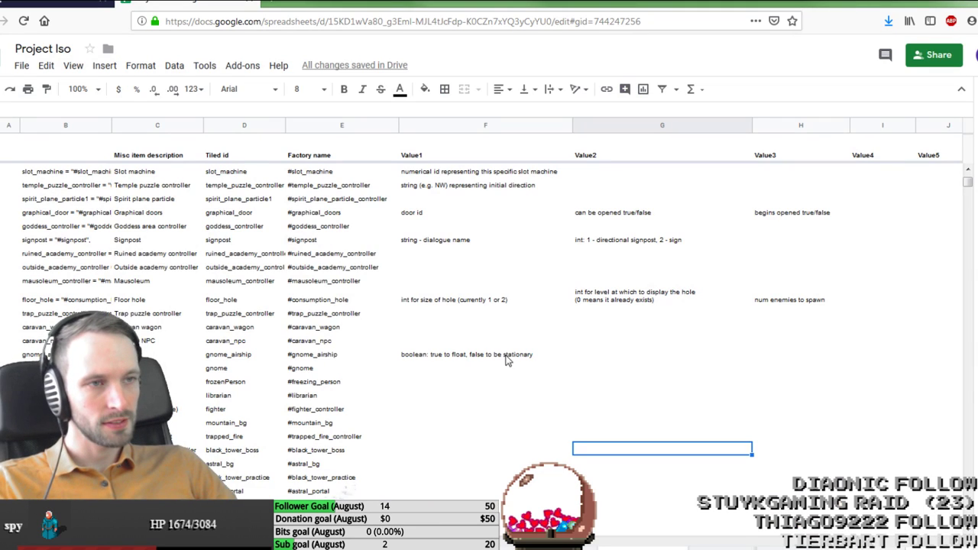
{"action": "left_click", "coordinate": [544, 300]}
{"action": "key", "text": "Right"}
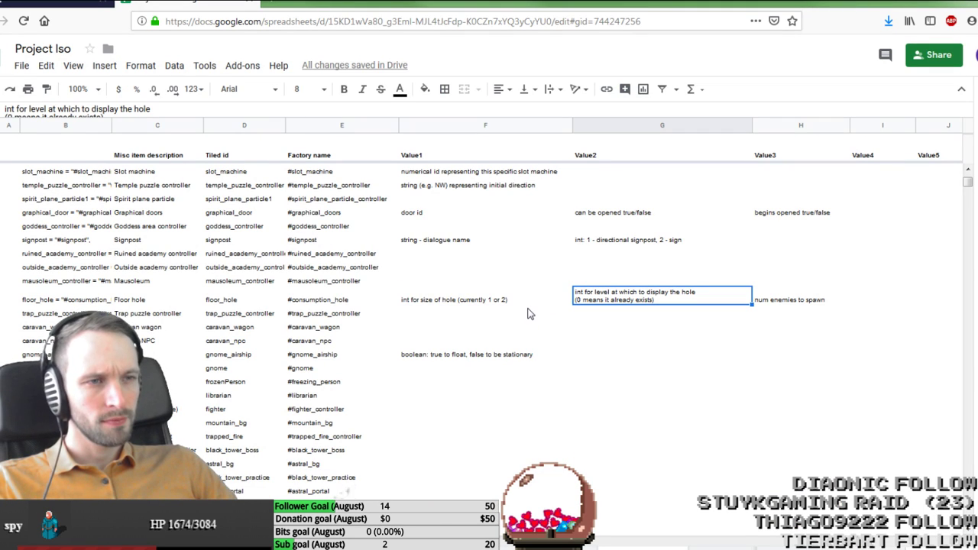
{"action": "key", "text": "Right"}
{"action": "key", "text": "alt+Tab"}
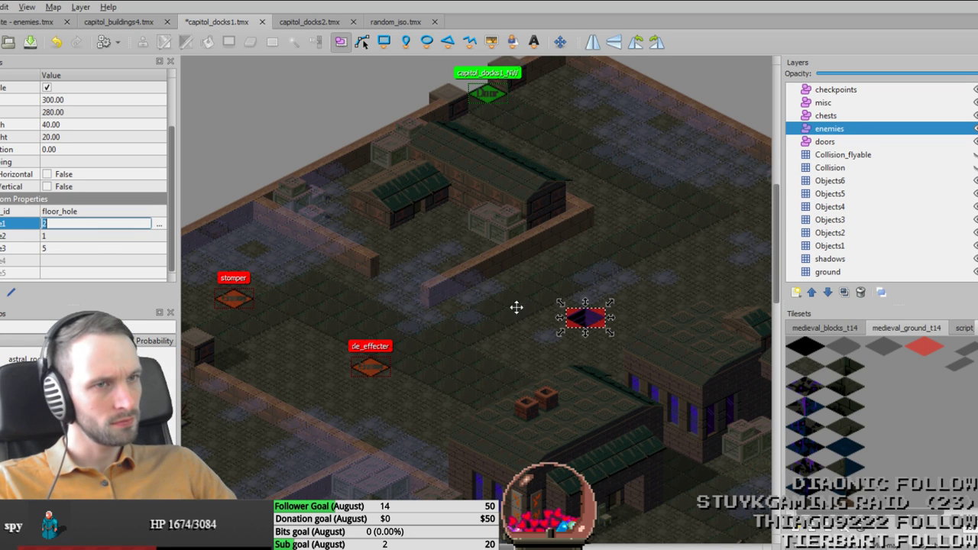
Step: Set the pasted floor hole's Value1 to 0
{"action": "key", "text": "Return"}
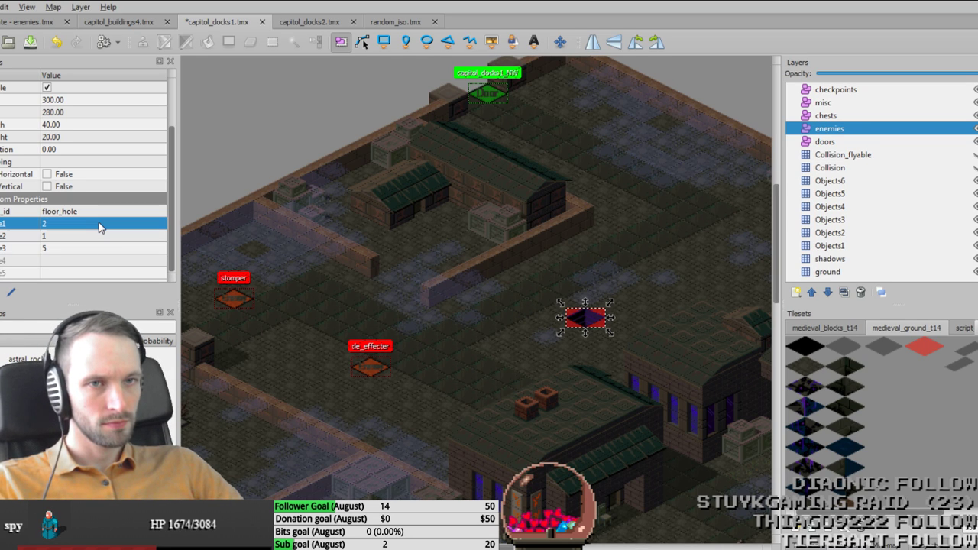
{"action": "left_click", "coordinate": [104, 223]}
{"action": "type", "text": "0"}
{"action": "key", "text": "Return"}
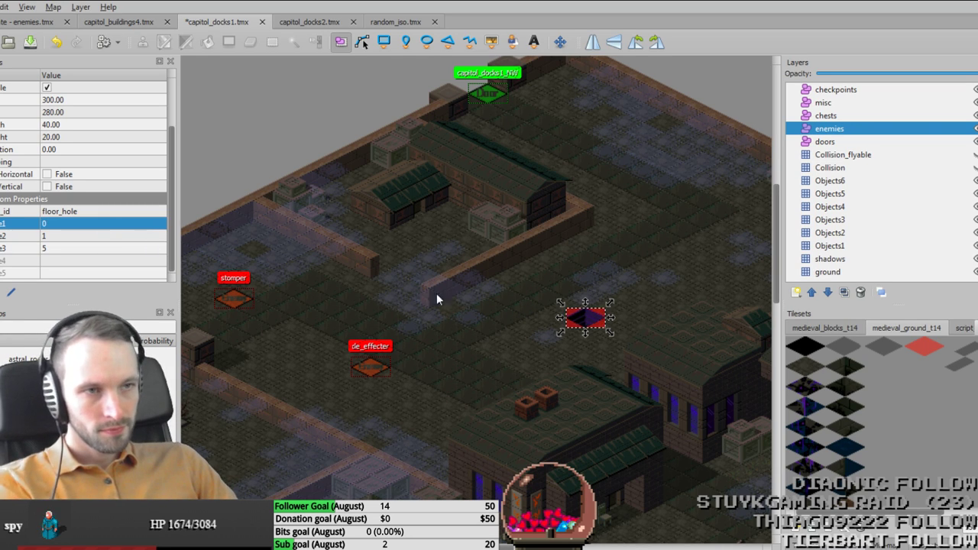
{"action": "middle_click_drag", "start_coordinate": [558, 282], "coordinate": [547, 281]}
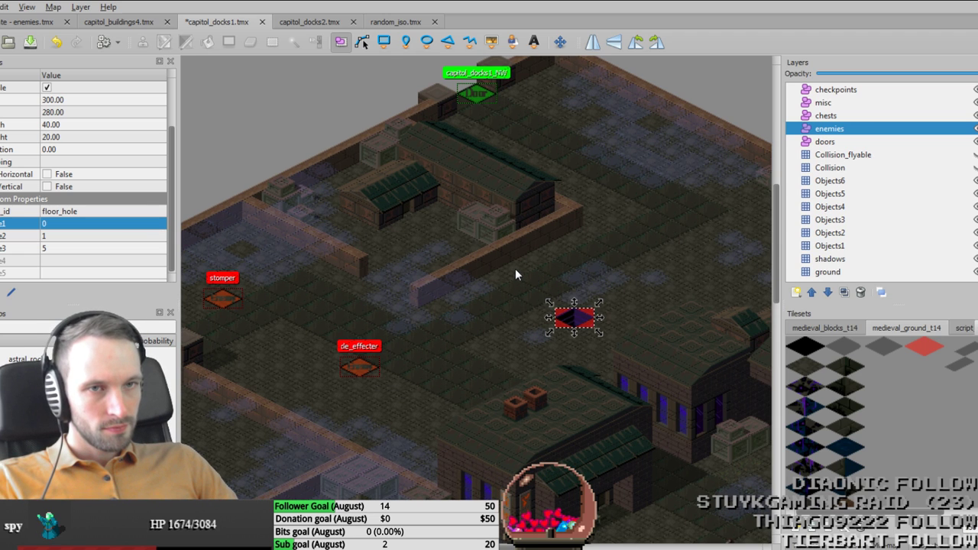
Step: Set the floor hole's Value1 to 1 and Value2 to 0, and save capitol_docks1
{"action": "left_click", "coordinate": [77, 225]}
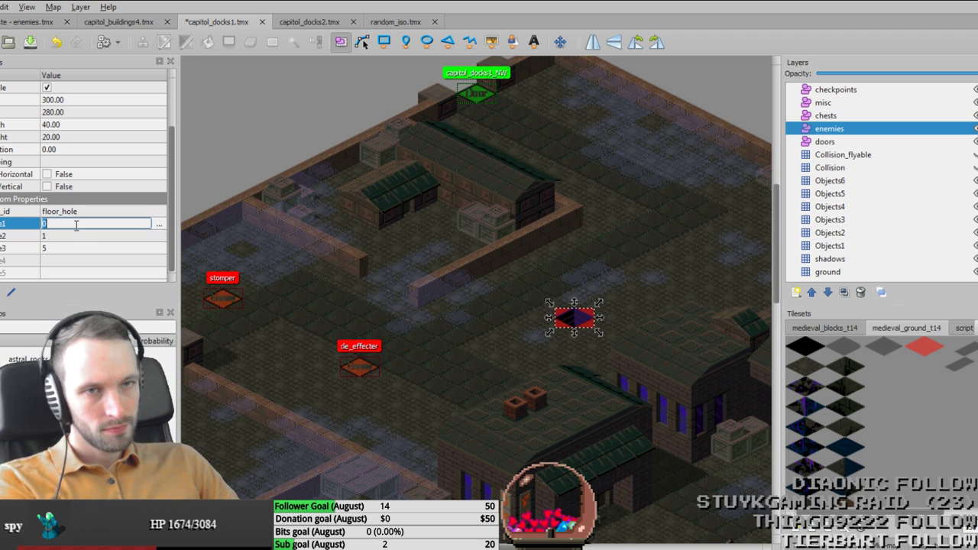
{"action": "type", "text": "1"}
{"action": "left_click", "coordinate": [70, 236]}
{"action": "type", "text": "0"}
{"action": "key", "text": "Return"}
{"action": "left_click", "coordinate": [392, 324]}
{"action": "key", "text": "ctrl+s"}
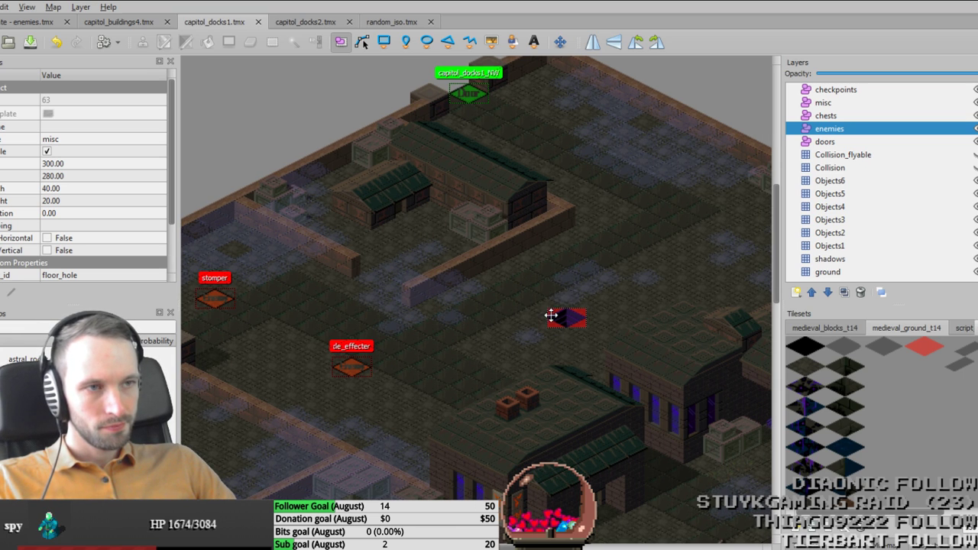
Step: Examine the floor hole's custom properties and survey the western yards and buildings of the map
{"action": "left_click", "coordinate": [546, 319]}
{"action": "scroll", "coordinate": [61, 279], "scroll_direction": "down", "scroll_amount": 2}
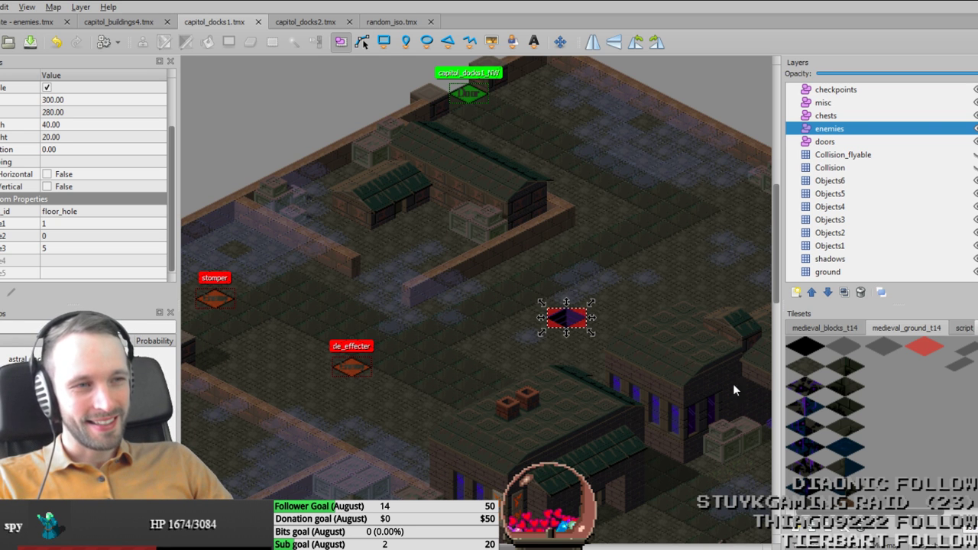
{"action": "left_click", "coordinate": [649, 310]}
{"action": "middle_click_drag", "start_coordinate": [647, 311], "coordinate": [503, 191]}
{"action": "key", "text": "Tab"}
{"action": "middle_click_drag", "start_coordinate": [304, 350], "coordinate": [719, 154]}
{"action": "middle_click_drag", "start_coordinate": [454, 281], "coordinate": [630, 421]}
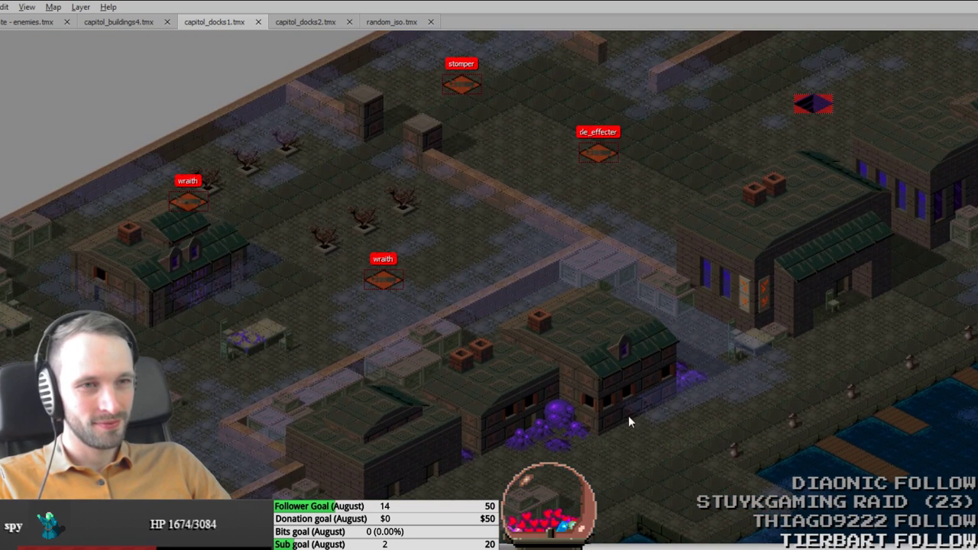
{"action": "middle_click_drag", "start_coordinate": [502, 370], "coordinate": [435, 429]}
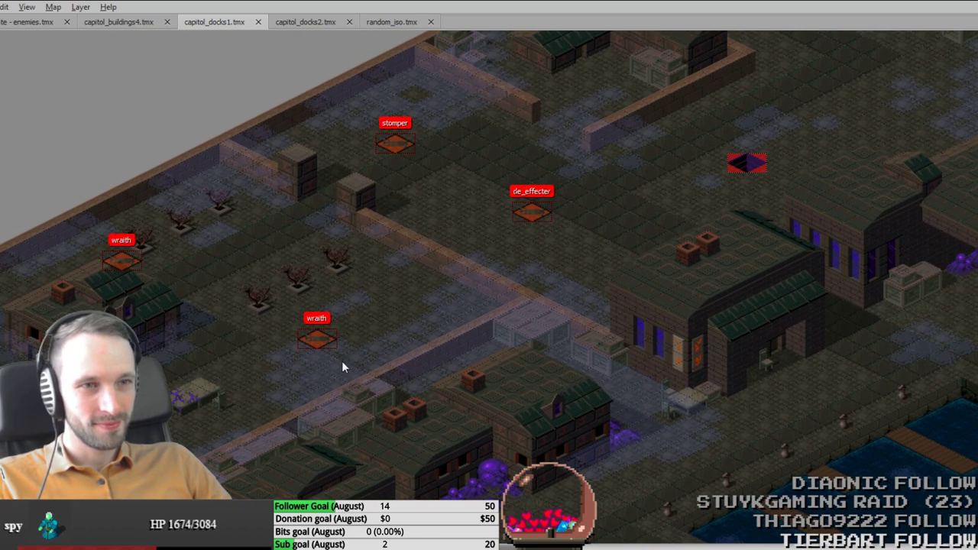
Step: Replace the wraith southeast of the potted plants with a copy of the floor hole
{"action": "left_click", "coordinate": [329, 330]}
{"action": "scroll", "coordinate": [633, 333], "scroll_direction": "up", "scroll_amount": 2}
{"action": "scroll", "coordinate": [633, 333], "scroll_direction": "right", "scroll_amount": 4}
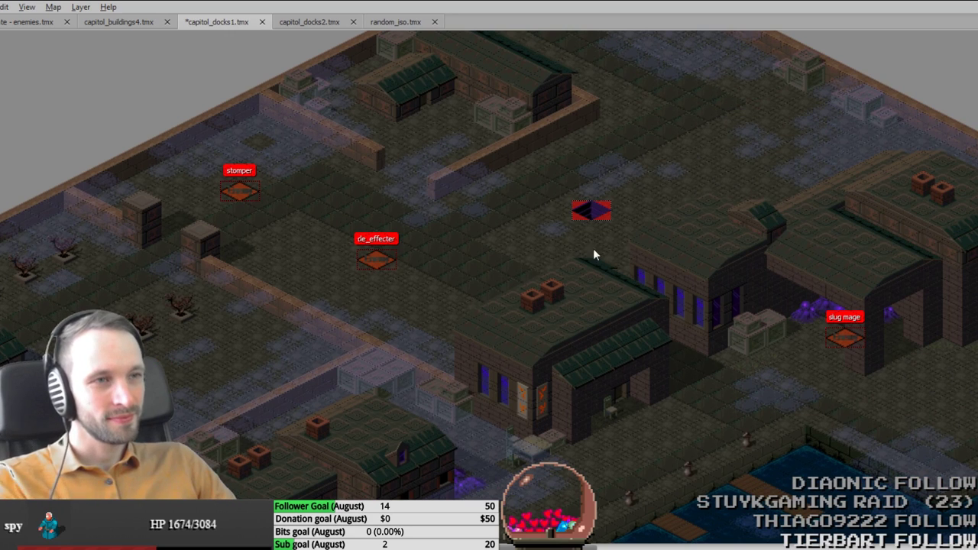
{"action": "left_click", "coordinate": [594, 216]}
{"action": "key", "text": "ctrl+v"}
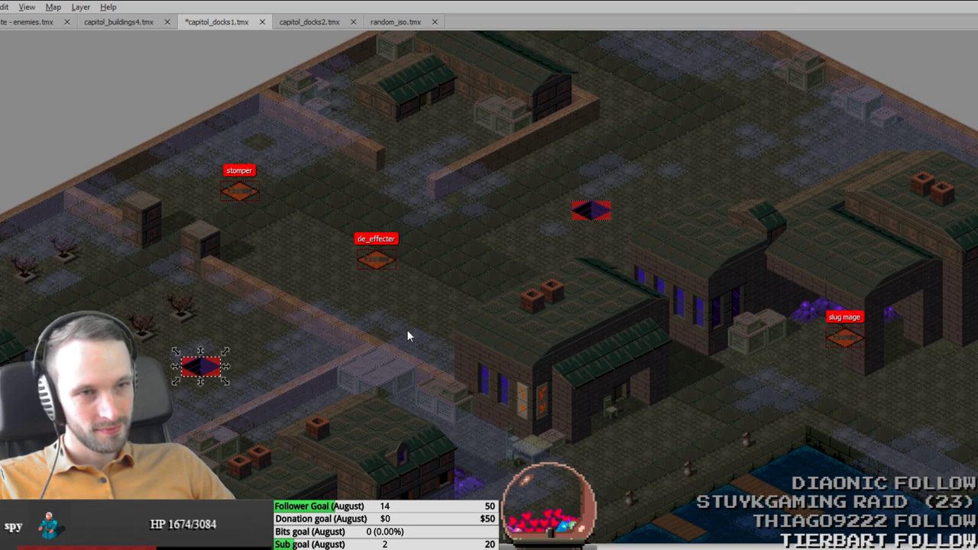
Step: Examine the custom properties of the copied floor hole and of the de_effecter enemy
{"action": "key", "text": "Tab"}
{"action": "scroll", "coordinate": [91, 252], "scroll_direction": "down", "scroll_amount": 2}
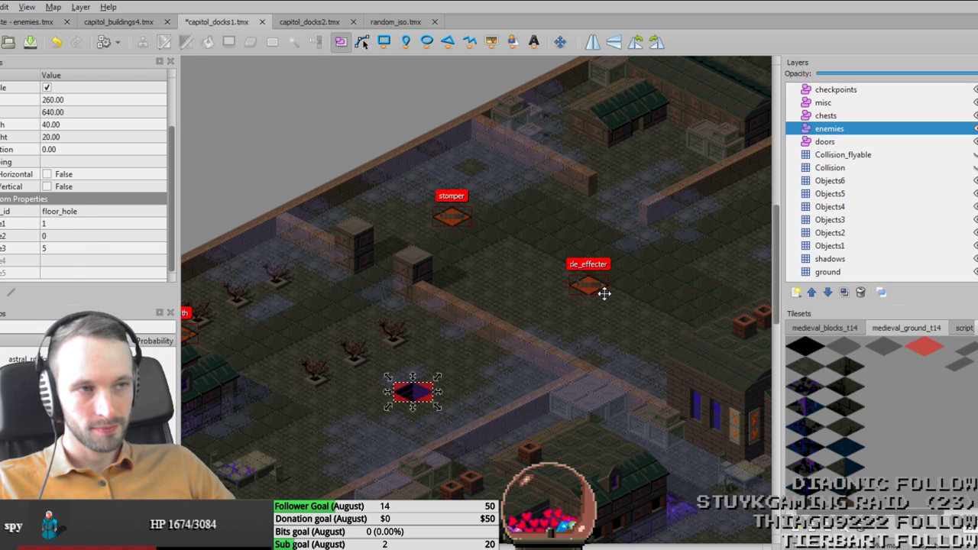
{"action": "left_click", "coordinate": [590, 284]}
{"action": "scroll", "coordinate": [589, 291], "scroll_direction": "down", "scroll_amount": 3}
{"action": "scroll", "coordinate": [147, 277], "scroll_direction": "down", "scroll_amount": 3}
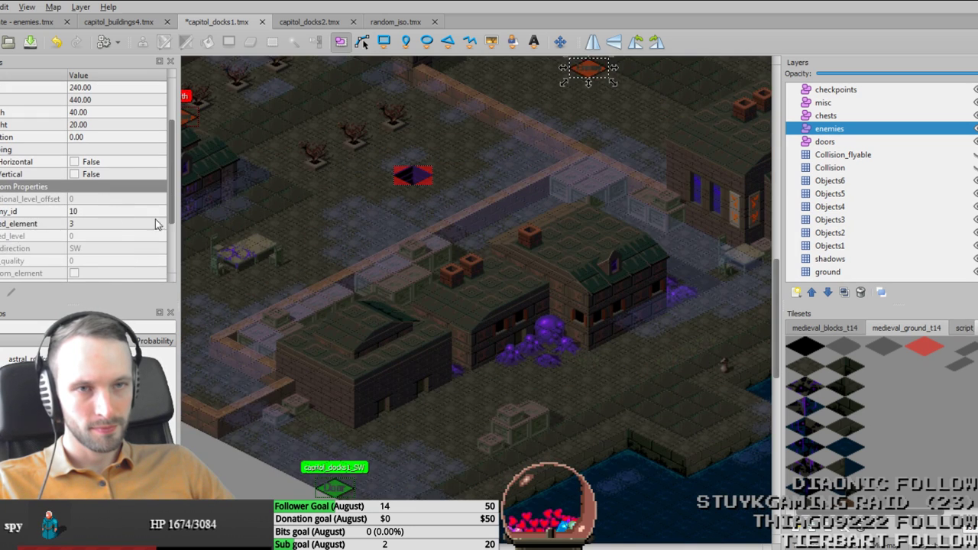
{"action": "scroll", "coordinate": [574, 301], "scroll_direction": "up", "scroll_amount": 3}
Step: Move both floor holes from the enemies layer to the misc layer
{"action": "left_click", "coordinate": [735, 260]}
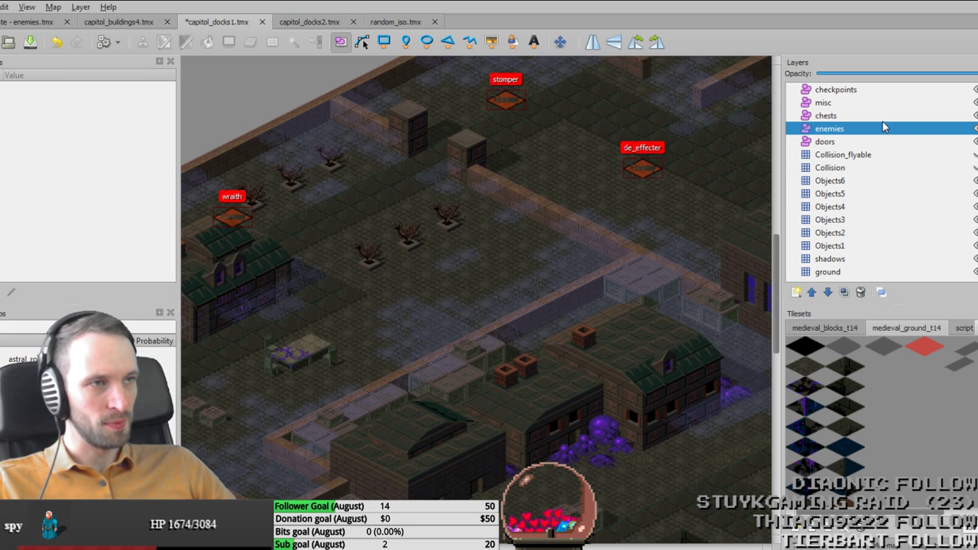
{"action": "left_click", "coordinate": [884, 103]}
{"action": "key", "text": "ctrl+v"}
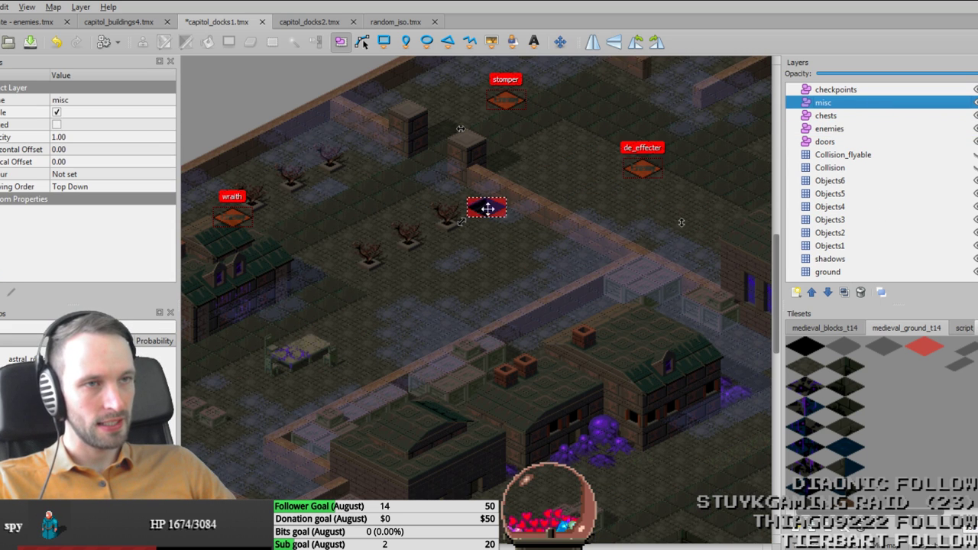
{"action": "left_click_drag", "start_coordinate": [485, 208], "coordinate": [390, 314]}
{"action": "middle_click_drag", "start_coordinate": [668, 279], "coordinate": [593, 317]}
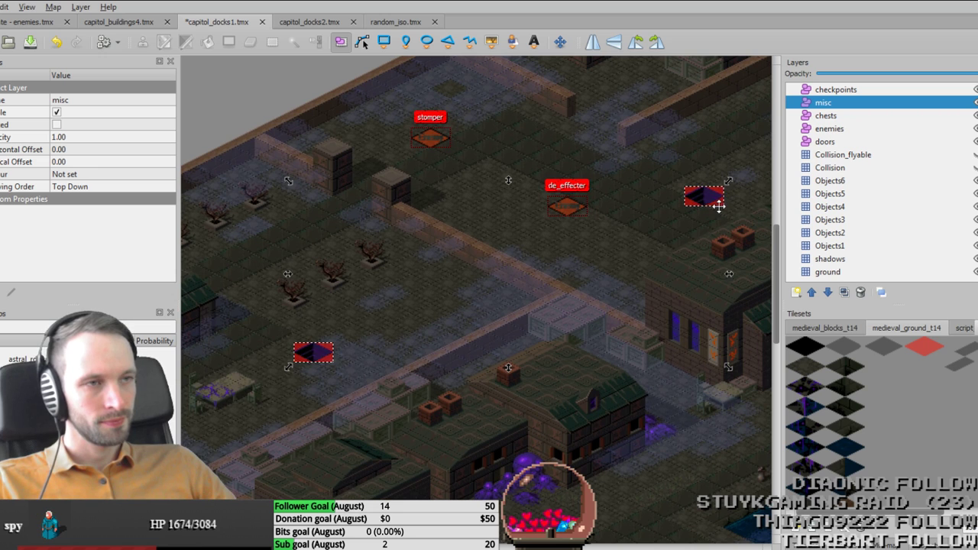
Step: Reposition the floor holes individually, the eastern one at 300, 320 and the one near the potted plants at 260, 640
{"action": "left_click", "coordinate": [704, 197], "text": "shift"}
{"action": "middle_click_drag", "start_coordinate": [710, 240], "coordinate": [573, 298]}
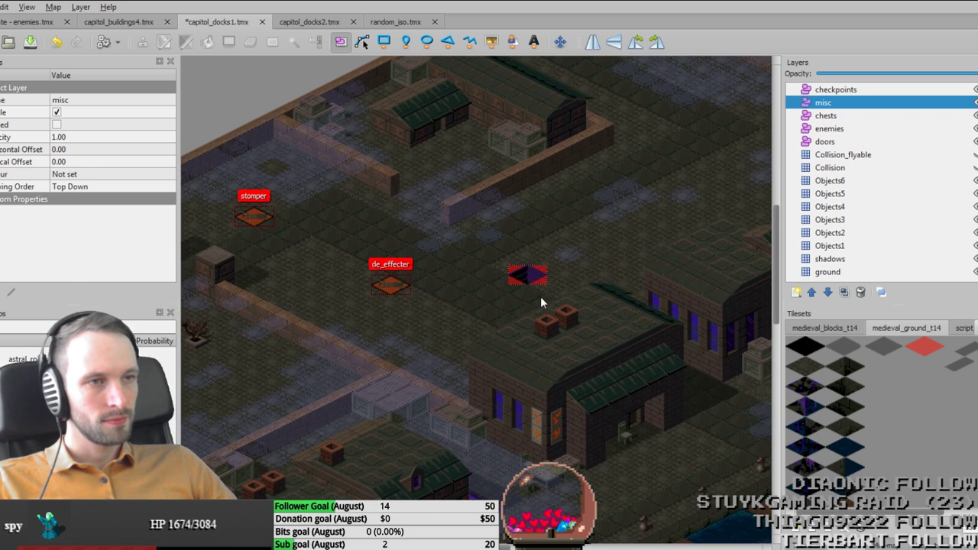
{"action": "left_click_drag", "start_coordinate": [550, 275], "coordinate": [589, 258]}
{"action": "middle_click_drag", "start_coordinate": [355, 424], "coordinate": [468, 397]}
{"action": "middle_click_drag", "start_coordinate": [321, 423], "coordinate": [387, 411]}
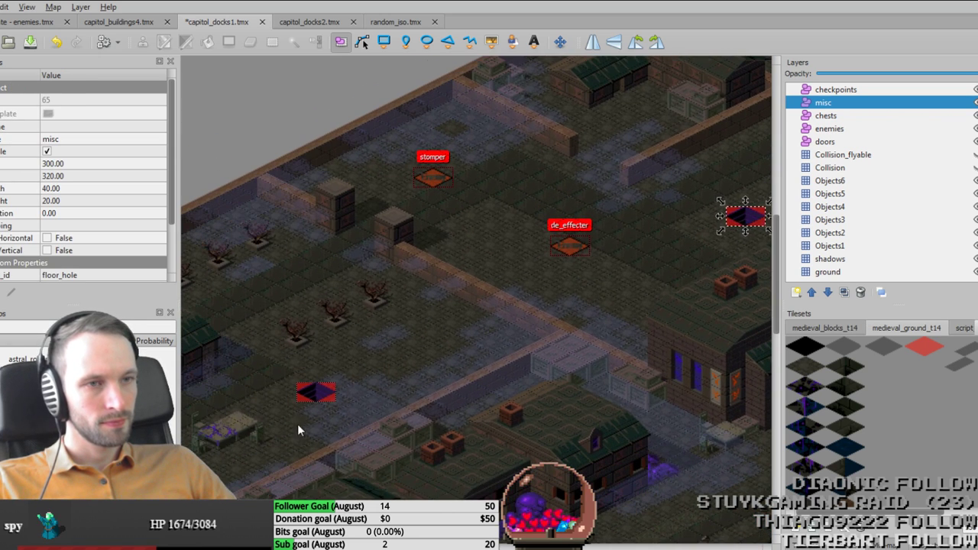
{"action": "left_click", "coordinate": [317, 395]}
{"action": "left_click_drag", "start_coordinate": [317, 394], "coordinate": [400, 356]}
{"action": "middle_click_drag", "start_coordinate": [530, 287], "coordinate": [419, 263]}
Step: Set Value3 of the floor hole near the potted plants to 2
{"action": "scroll", "coordinate": [65, 233], "scroll_direction": "down", "scroll_amount": 2}
{"action": "left_click", "coordinate": [63, 247]}
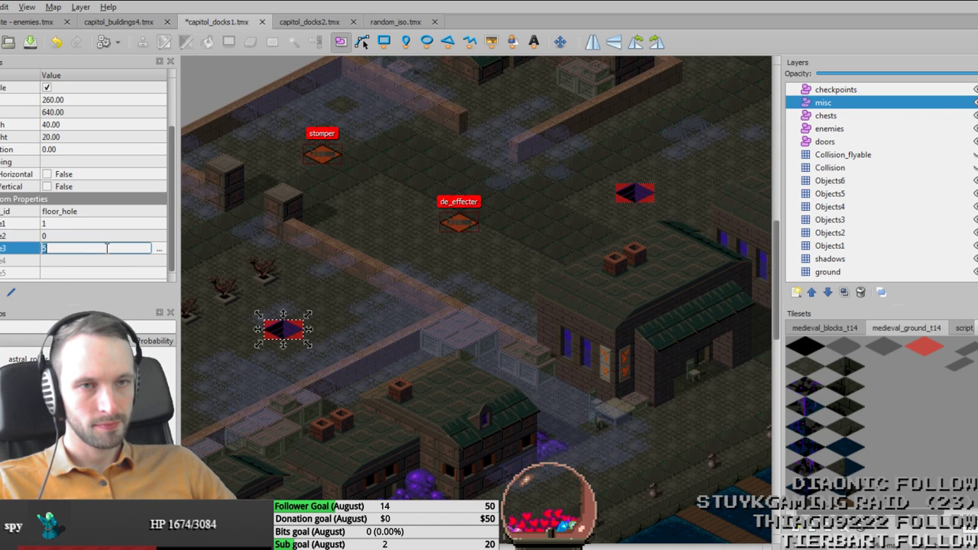
{"action": "type", "text": "2"}
{"action": "key", "text": "Return"}
Step: Set Value1 to 2 and Value3 to 4 on the eastern floor hole at 300, 320, and save the map
{"action": "middle_click_drag", "start_coordinate": [549, 311], "coordinate": [367, 417]}
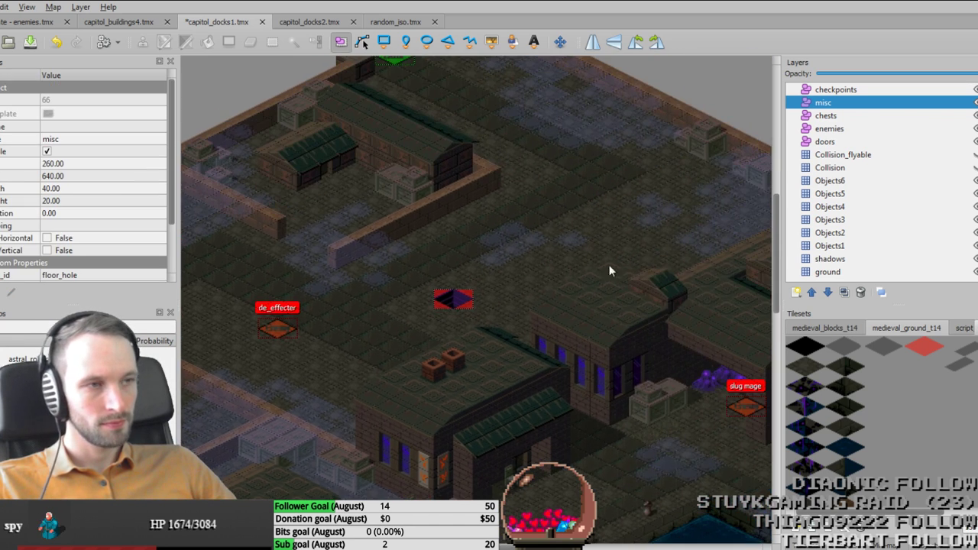
{"action": "left_click", "coordinate": [453, 301]}
{"action": "scroll", "coordinate": [98, 249], "scroll_direction": "down", "scroll_amount": 1}
{"action": "left_click", "coordinate": [87, 248]}
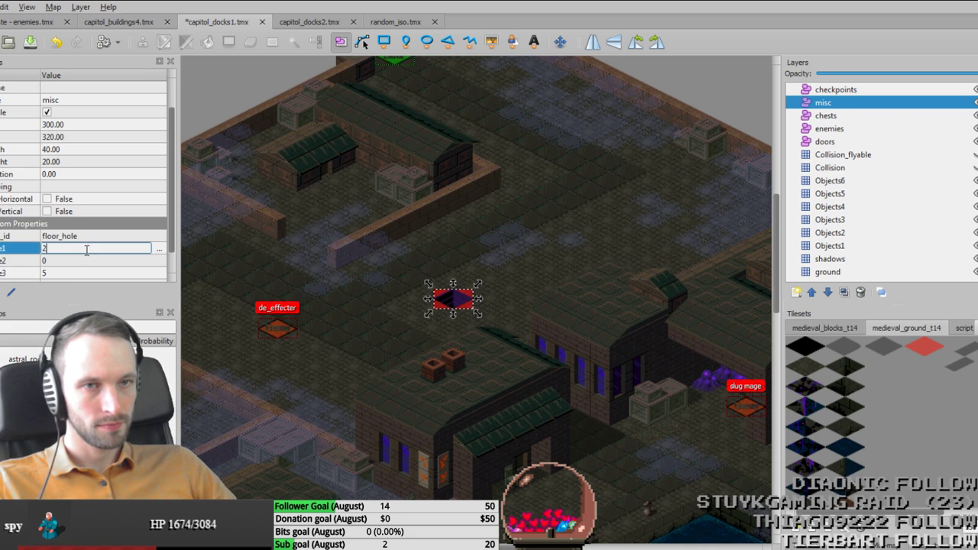
{"action": "type", "text": "2"}
{"action": "left_click", "coordinate": [75, 274]}
{"action": "type", "text": "4"}
{"action": "left_click", "coordinate": [447, 405]}
{"action": "key", "text": "ctrl+s"}
Step: Hide the side panels around the capitol_docks1 map and export the map
{"action": "middle_click_drag", "start_coordinate": [431, 398], "coordinate": [462, 377]}
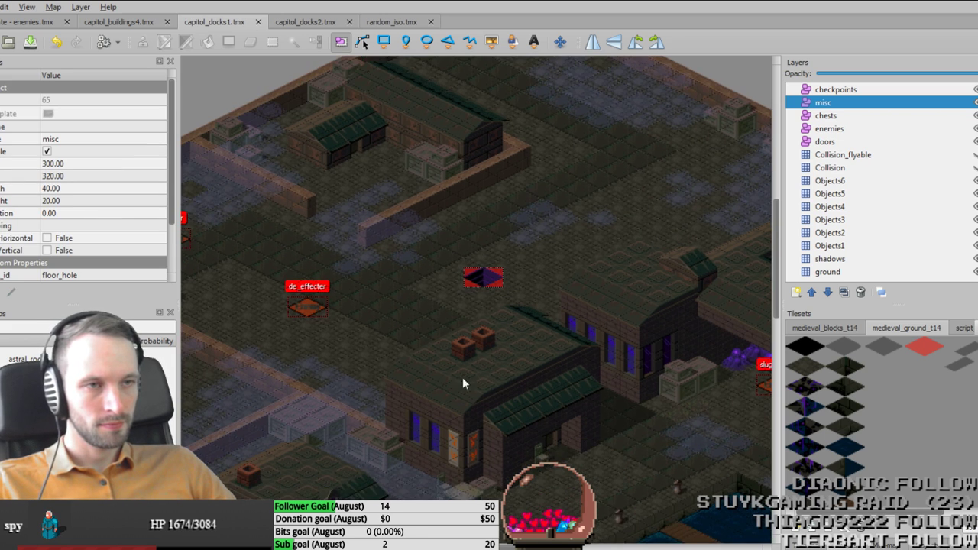
{"action": "middle_click_drag", "start_coordinate": [397, 345], "coordinate": [476, 335]}
{"action": "key", "text": "Tab"}
{"action": "middle_click_drag", "start_coordinate": [448, 464], "coordinate": [486, 412]}
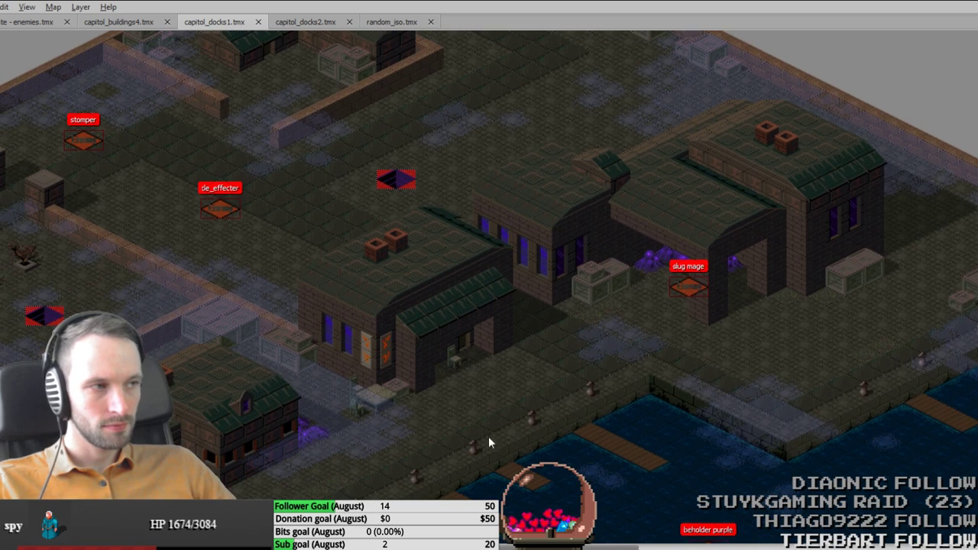
{"action": "scroll", "coordinate": [481, 436], "scroll_direction": "down", "scroll_amount": 3}
{"action": "scroll", "coordinate": [481, 437], "scroll_direction": "left", "scroll_amount": 5, "text": "shift"}
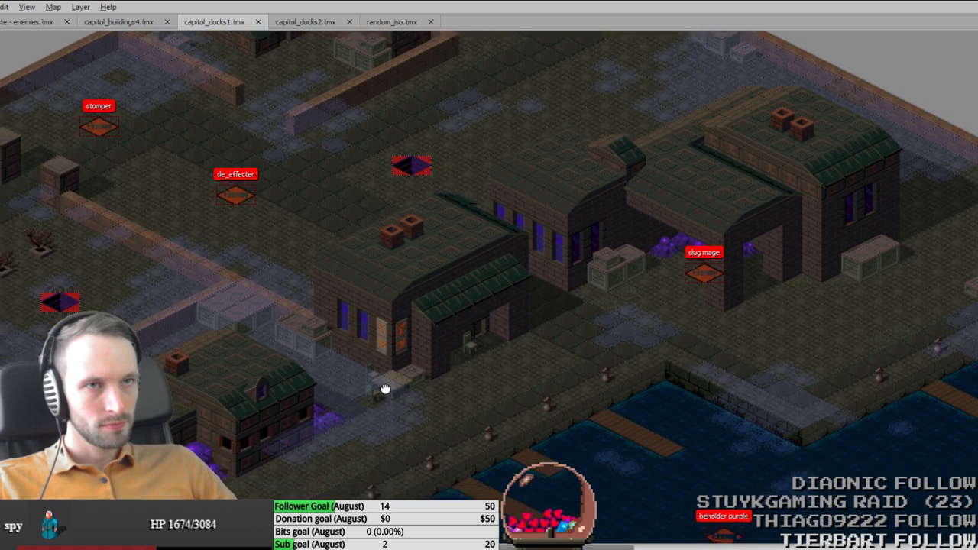
{"action": "key", "text": "ctrl+e"}
{"action": "key", "text": "Left"}
{"action": "key", "text": "Return"}
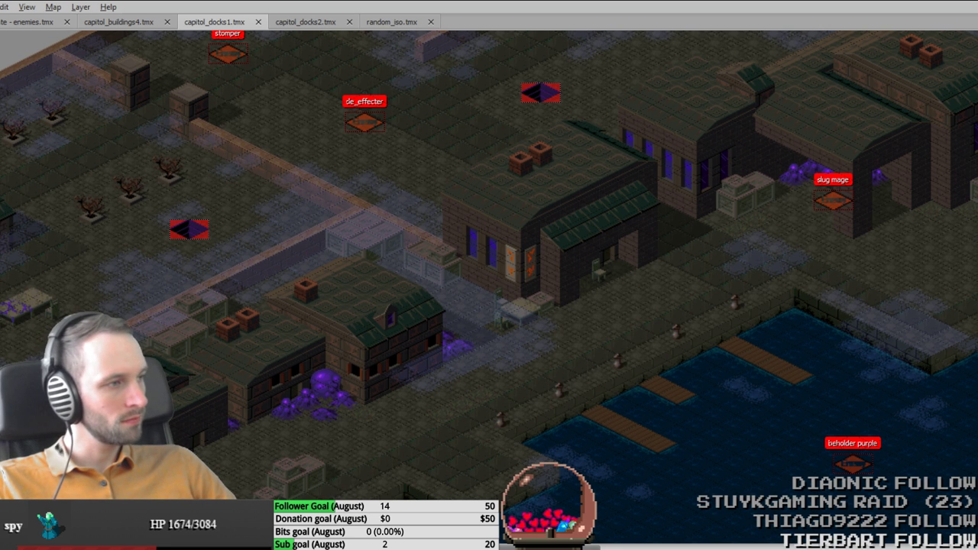
Step: Switch to Defold and show the project's maps folder in the desktop file manager
{"action": "key", "text": "alt+Tab"}
{"action": "scroll", "coordinate": [29, 213], "scroll_direction": "up", "scroll_amount": 15}
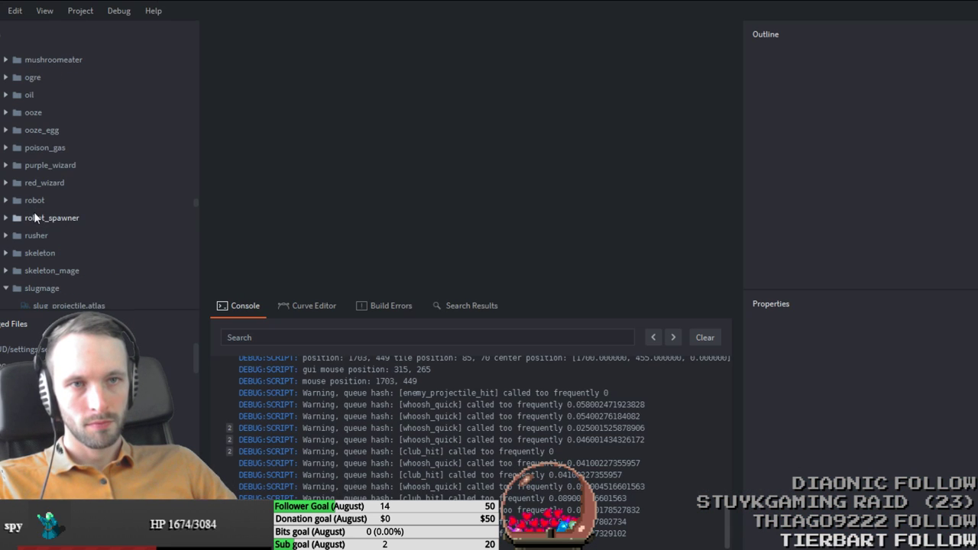
{"action": "scroll", "coordinate": [17, 206], "scroll_direction": "up", "scroll_amount": 8}
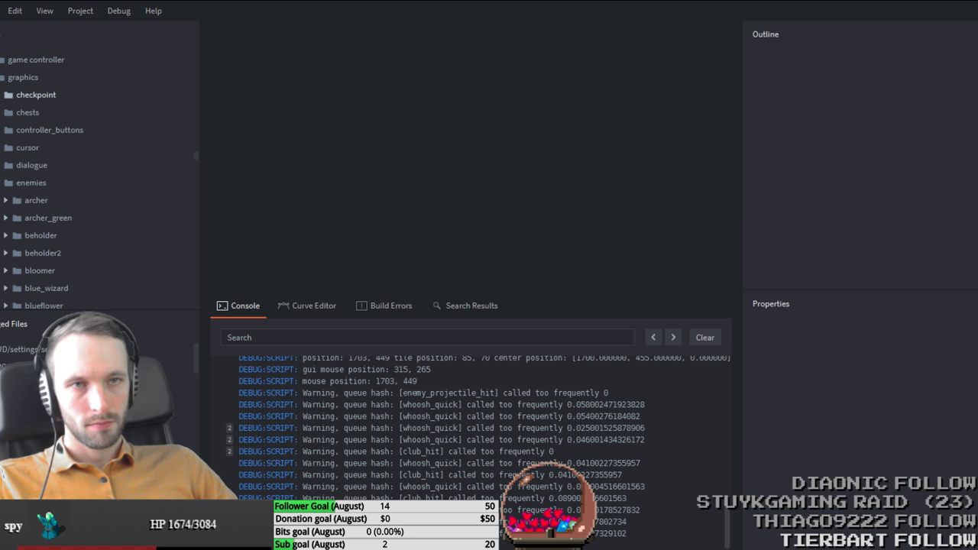
{"action": "left_click", "coordinate": [2, 77]}
{"action": "scroll", "coordinate": [23, 224], "scroll_direction": "up", "scroll_amount": 10}
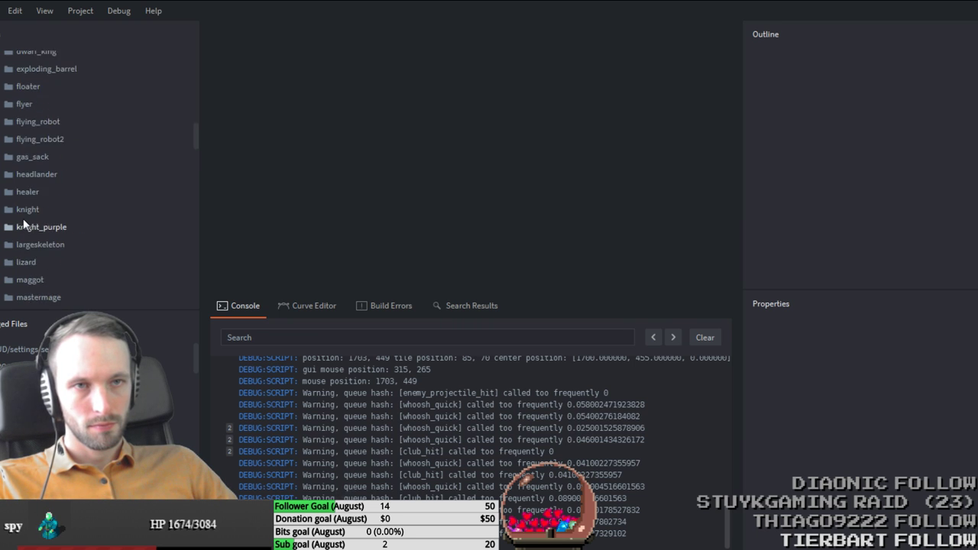
{"action": "scroll", "coordinate": [23, 218], "scroll_direction": "up", "scroll_amount": 3}
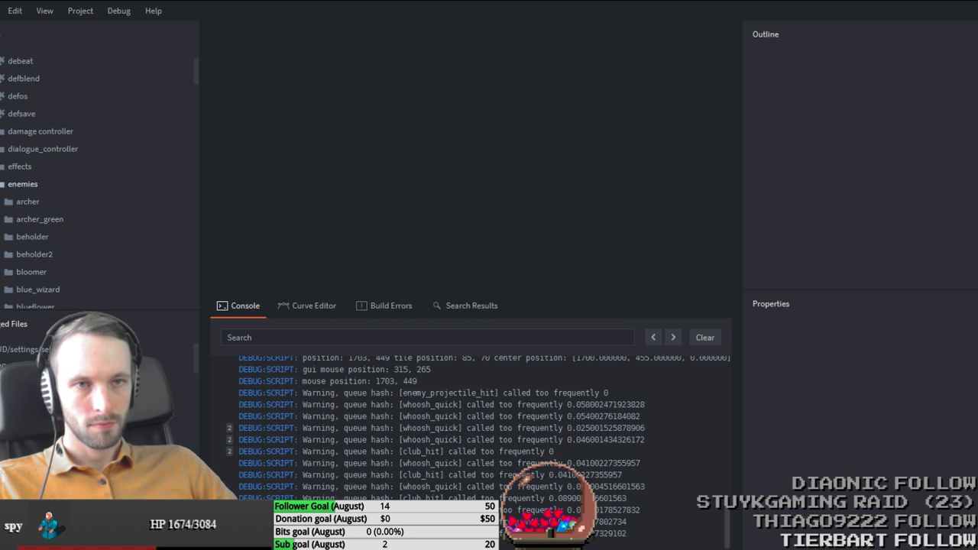
{"action": "scroll", "coordinate": [23, 206], "scroll_direction": "up", "scroll_amount": 3}
{"action": "right_click", "coordinate": [26, 265]}
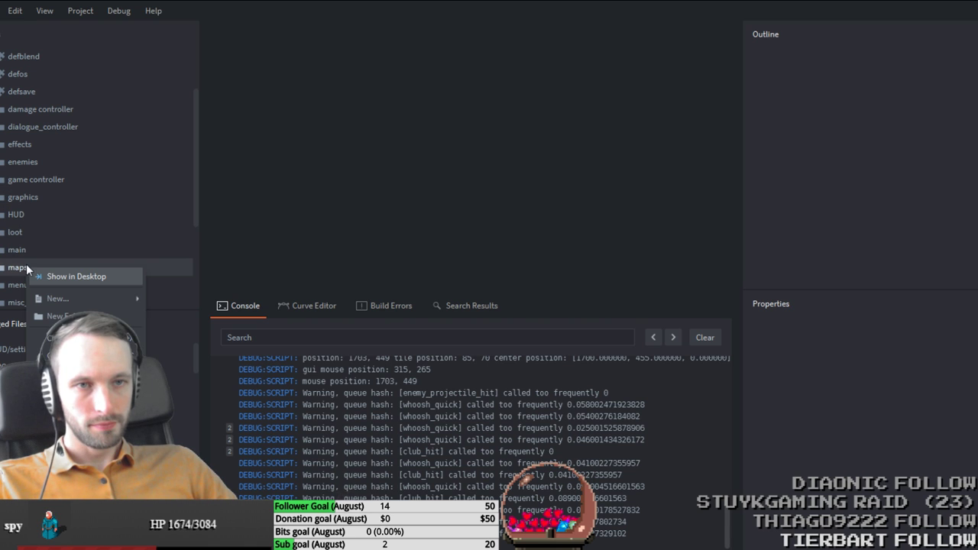
{"action": "left_click", "coordinate": [94, 272]}
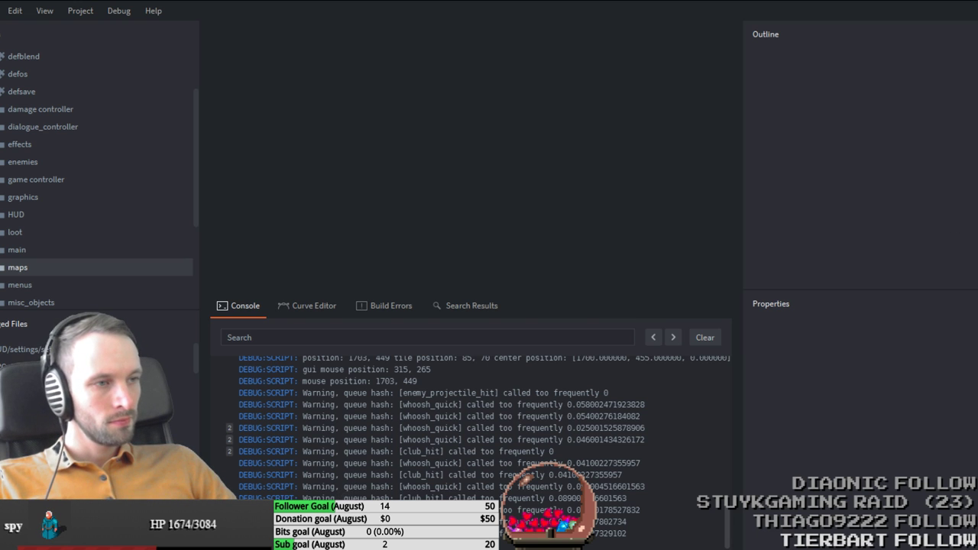
{"action": "left_click", "coordinate": [538, 168]}
Step: Switch to Visual Studio Code and set coming_level in global_functions.script to "capitol_docks2"
{"action": "key", "text": "alt+Tab"}
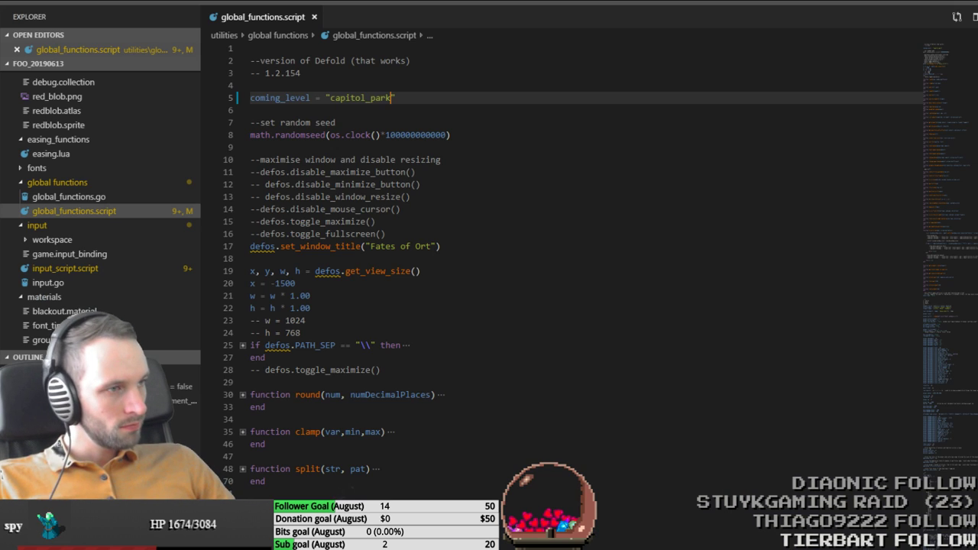
{"action": "left_click", "coordinate": [357, 106]}
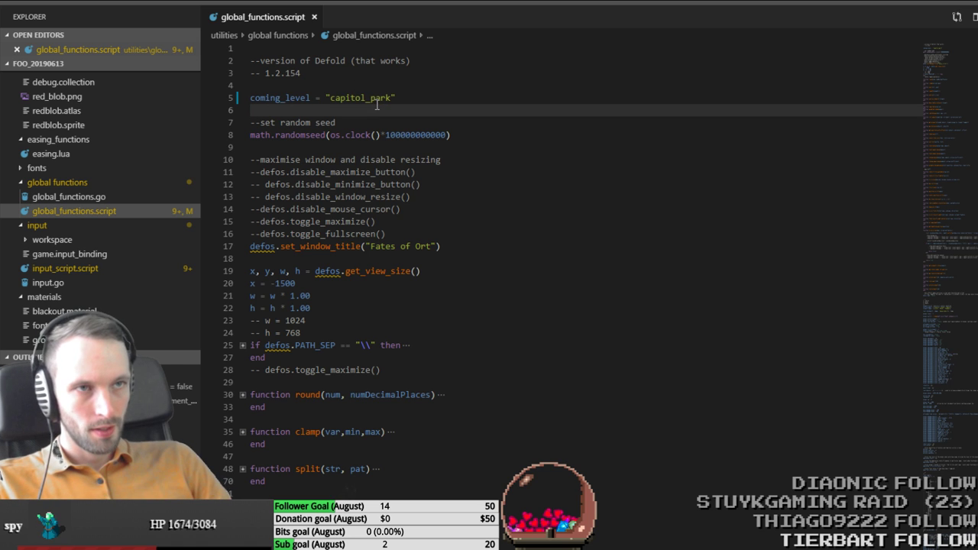
{"action": "double_click", "coordinate": [377, 98]}
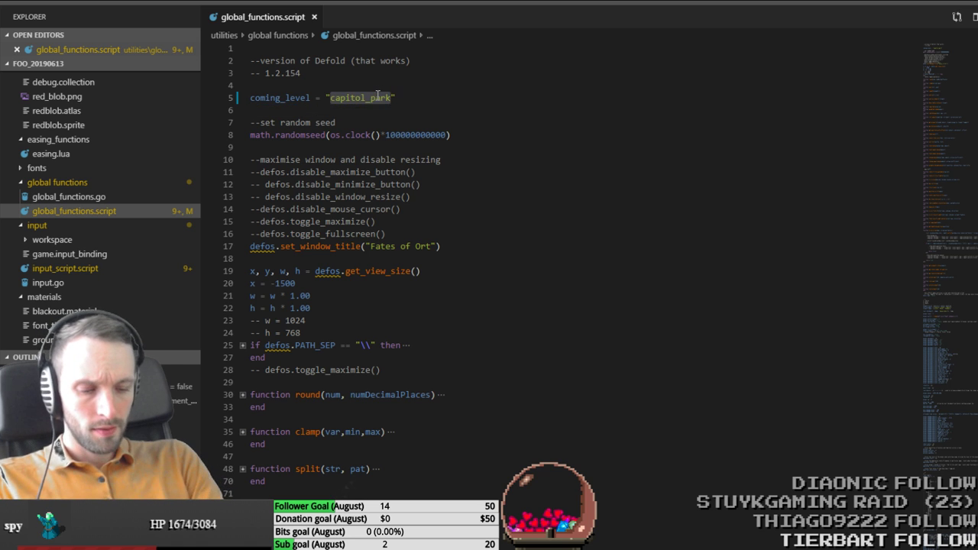
{"action": "type", "text": "capitol"}
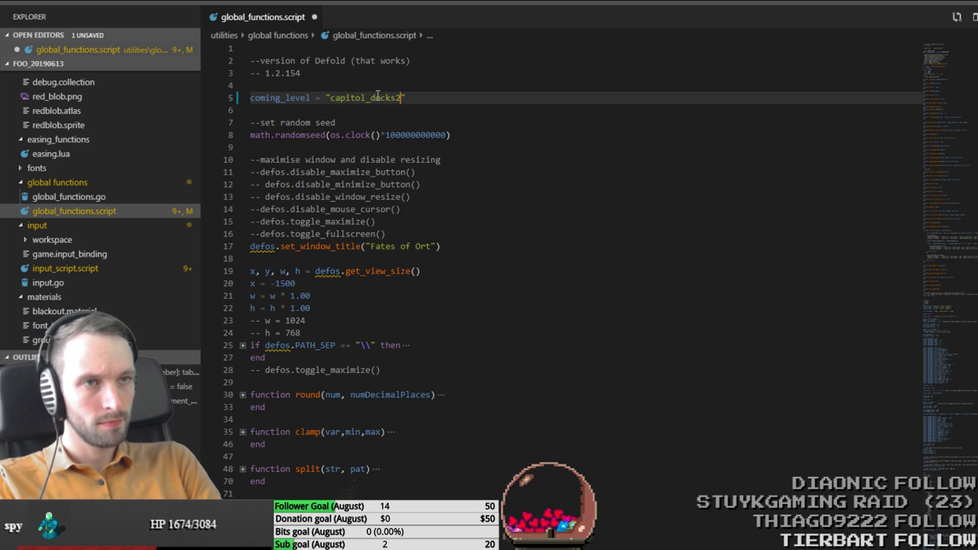
Step: Build and run the game from Defold, hide its debug overlay and maximize the game window
{"action": "key", "text": "alt+Tab"}
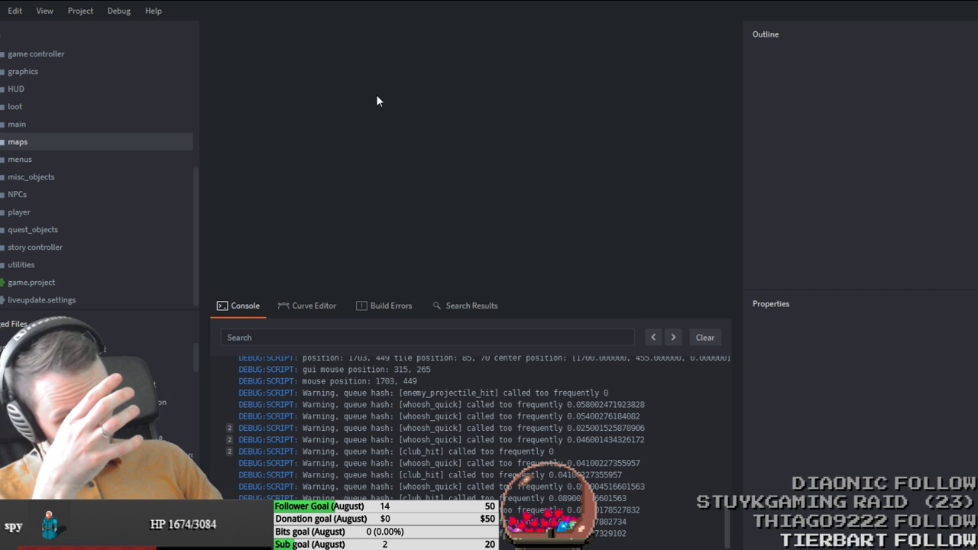
{"action": "key", "text": "ctrl+b"}
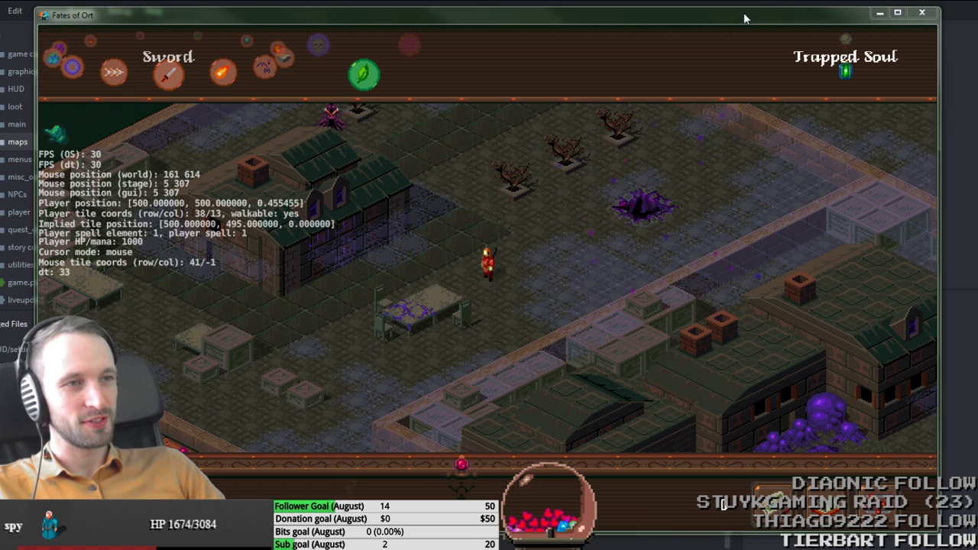
{"action": "key", "text": "F1"}
{"action": "key", "text": "d"}
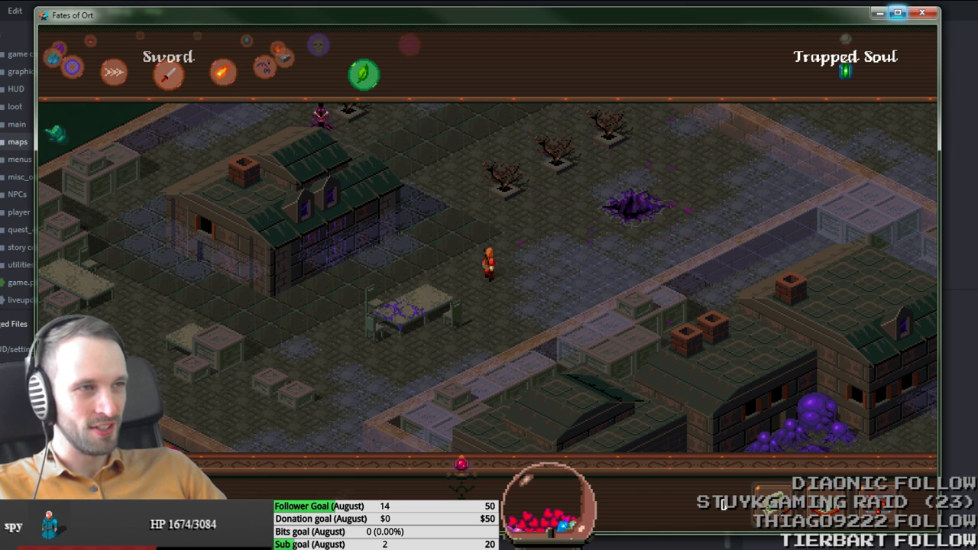
{"action": "left_click", "coordinate": [897, 13]}
Step: Walk the character to the eastern floor hole and back to the one near the potted plants to check both holes
{"action": "key", "text": "w"}
{"action": "key", "text": "d"}
{"action": "key", "text": "w"}
{"action": "key", "text": "d"}
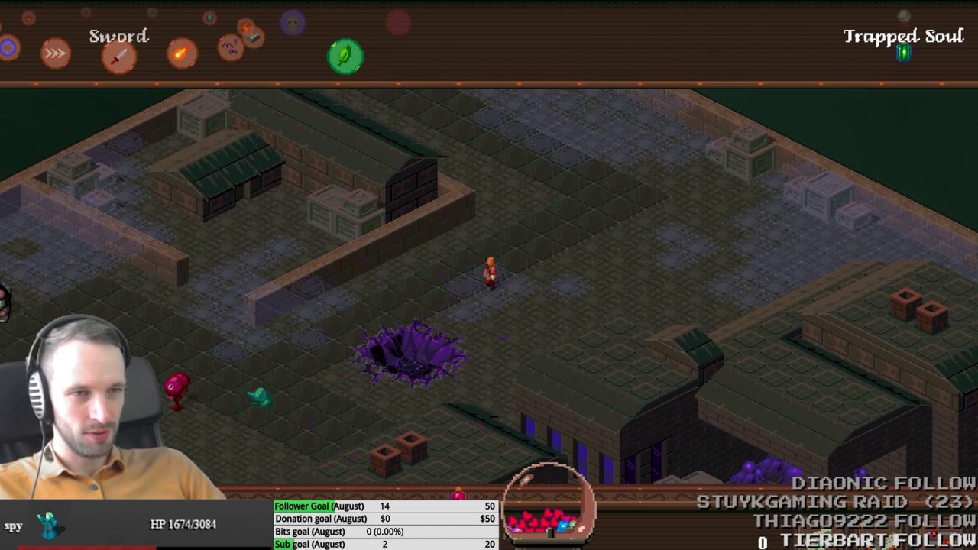
{"action": "key", "text": "s"}
{"action": "key", "text": "a"}
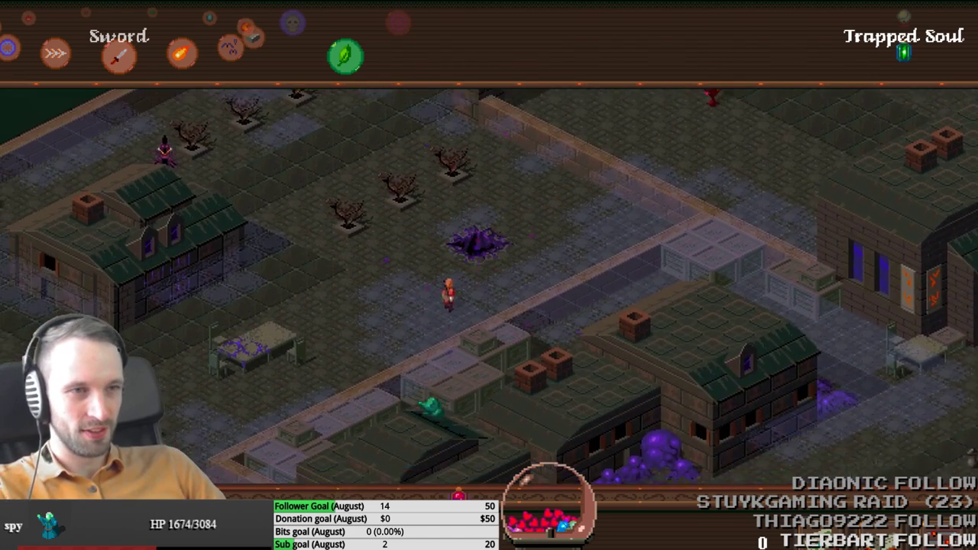
{"action": "key", "text": "w"}
{"action": "key", "text": "a"}
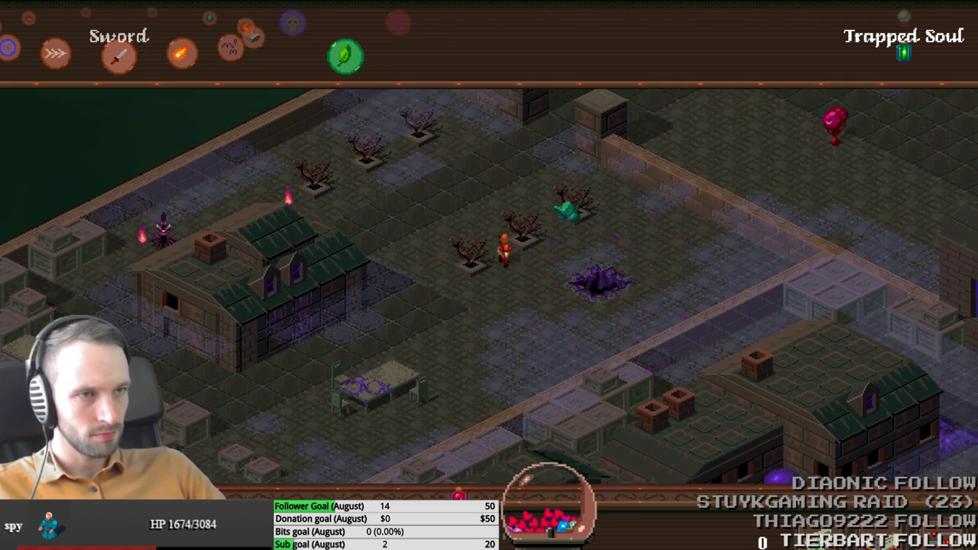
Step: Fight the stomper beside the small floor hole with the sword
{"action": "key", "text": "space"}
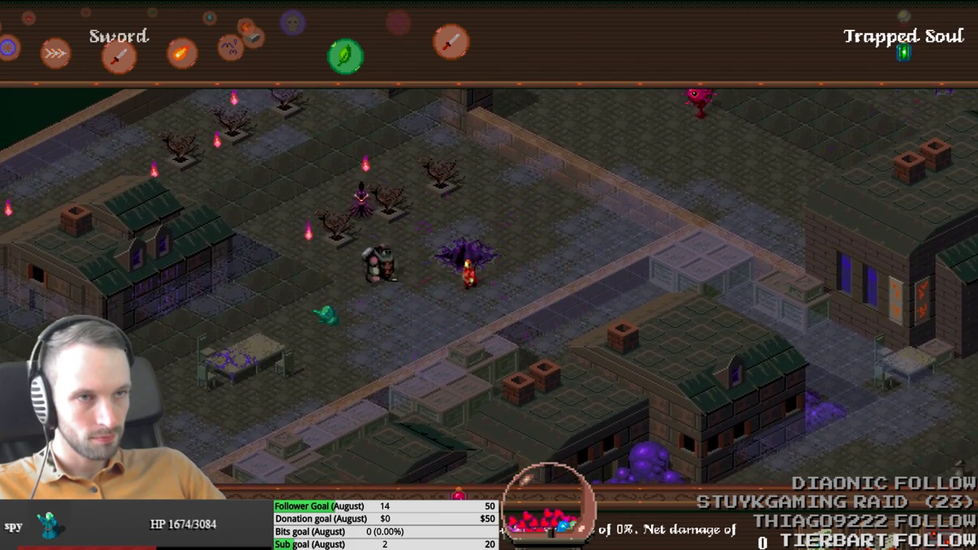
{"action": "left_click", "coordinate": [344, 274]}
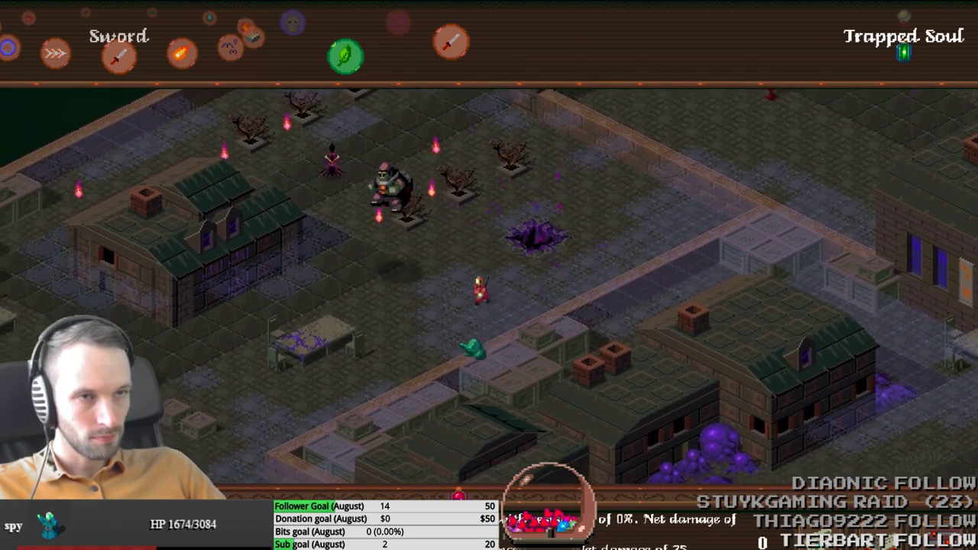
{"action": "left_click", "coordinate": [387, 210]}
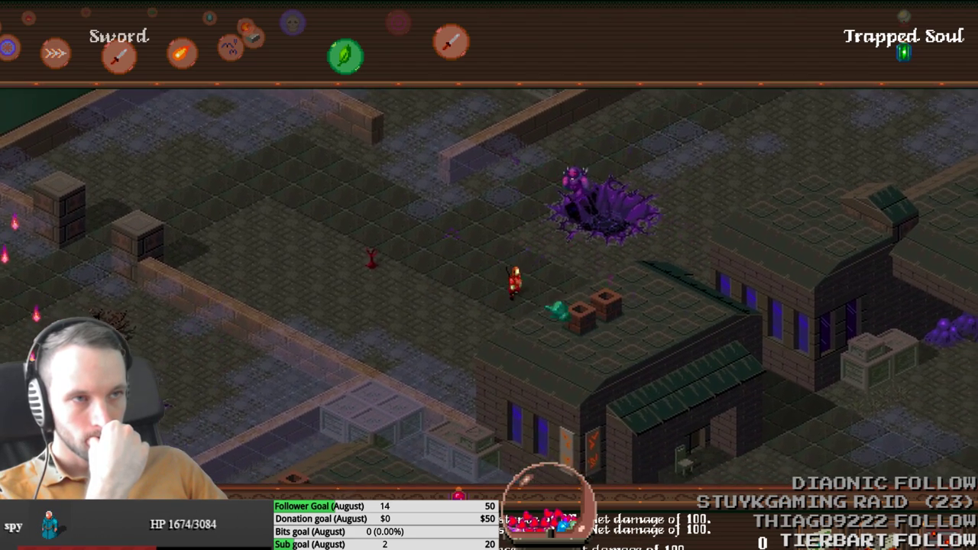
Step: Test Firebolt and Mindbolt against the purple enemies coming out of the large eastern floor hole
{"action": "scroll", "coordinate": [551, 215], "scroll_direction": "down", "scroll_amount": 1}
{"action": "right_click", "coordinate": [606, 194]}
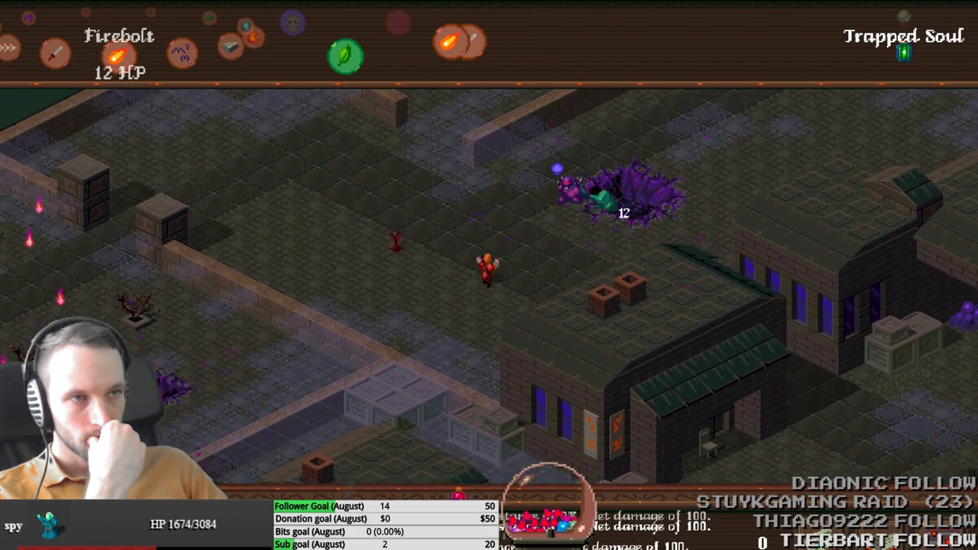
{"action": "left_click", "coordinate": [376, 356]}
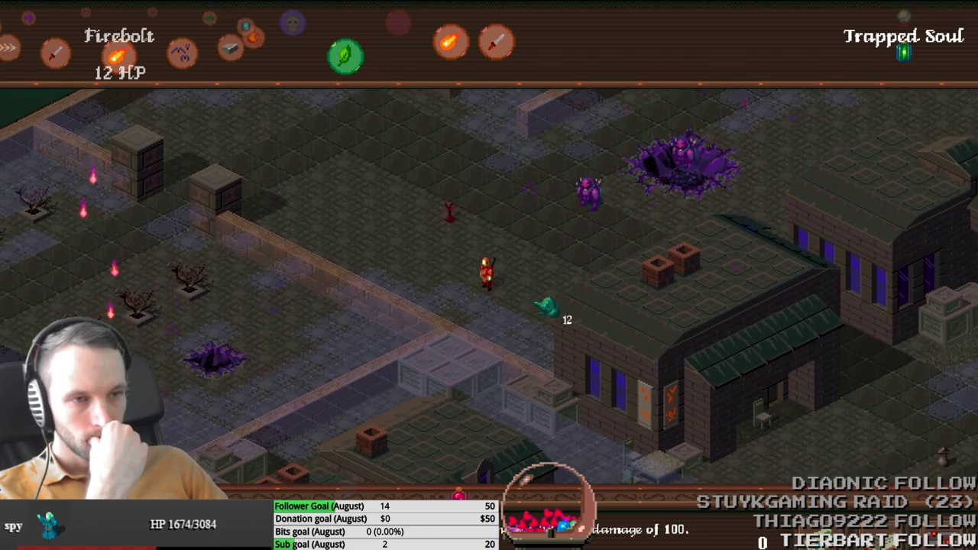
{"action": "key", "text": "Tab"}
{"action": "key", "text": "Return"}
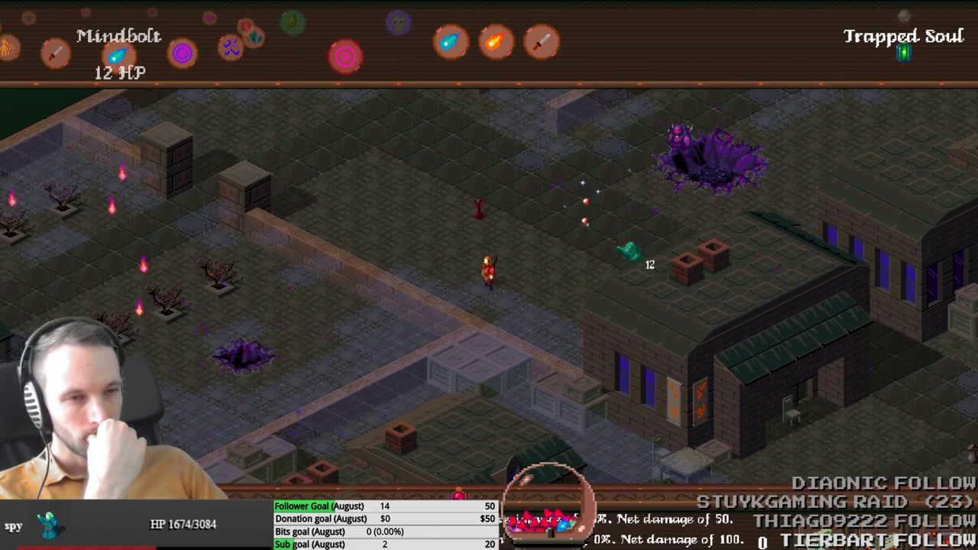
{"action": "key", "text": "Return"}
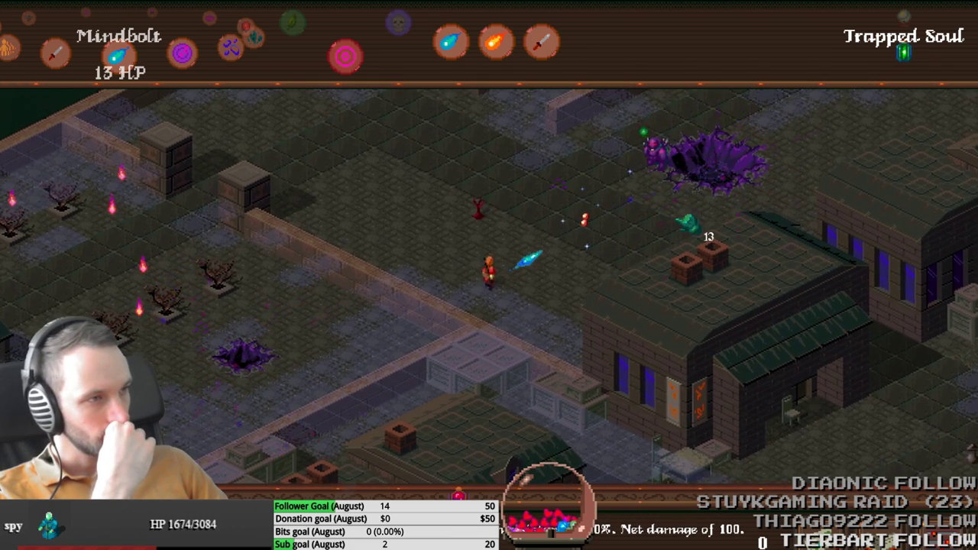
Step: Select the Sword and fight the purple enemies spawned by the large floor hole at close range
{"action": "left_click", "coordinate": [550, 46]}
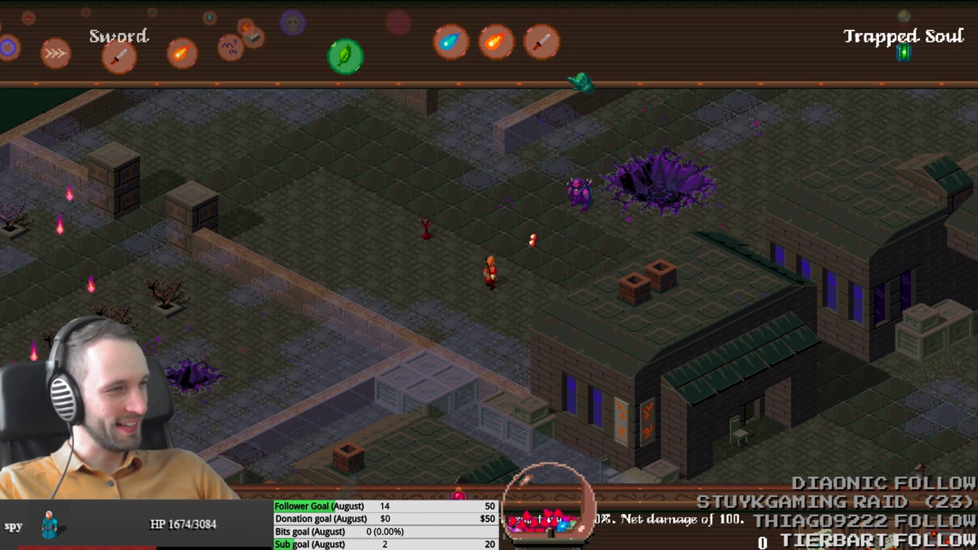
{"action": "left_click", "coordinate": [636, 166]}
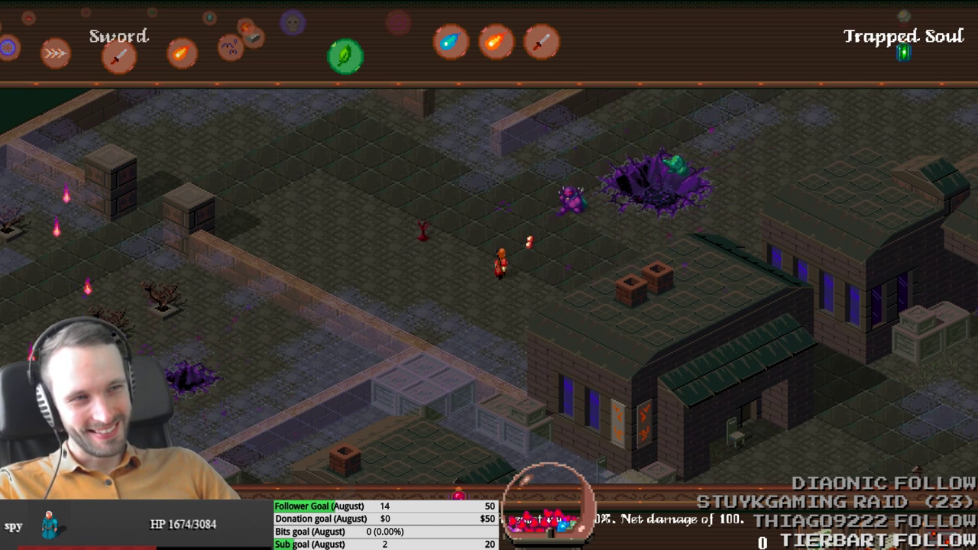
{"action": "left_click", "coordinate": [410, 393]}
{"action": "left_click", "coordinate": [749, 229]}
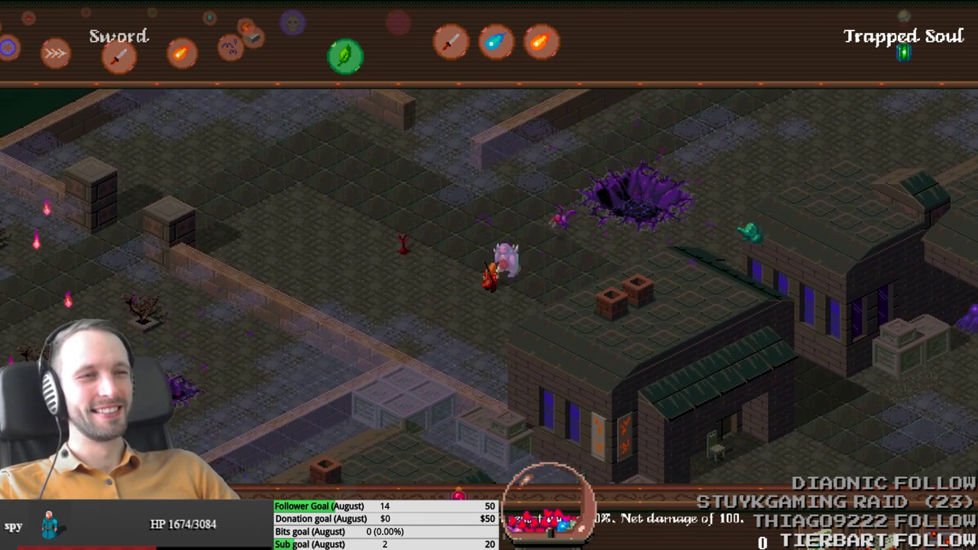
{"action": "left_click", "coordinate": [204, 410]}
{"action": "left_click", "coordinate": [662, 245]}
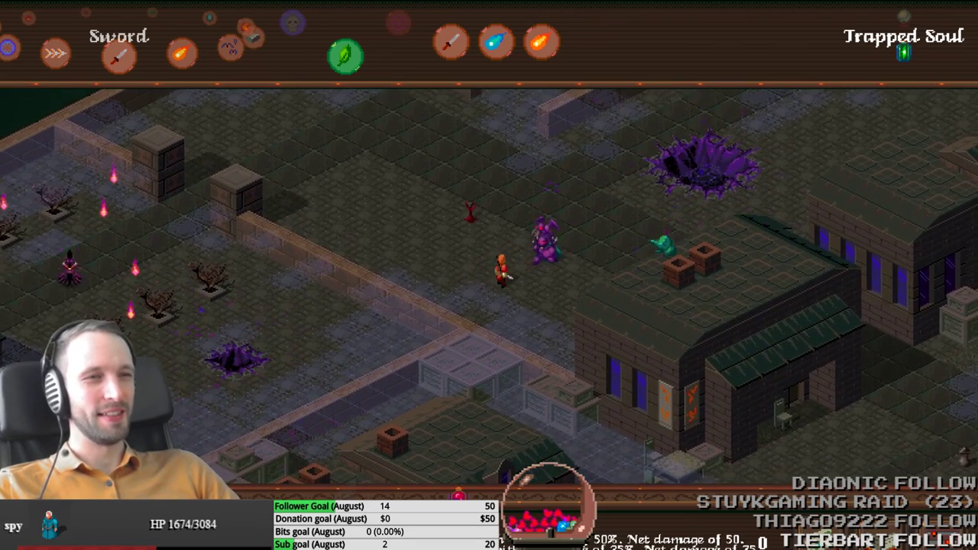
{"action": "left_click", "coordinate": [310, 368]}
{"action": "left_click", "coordinate": [744, 277]}
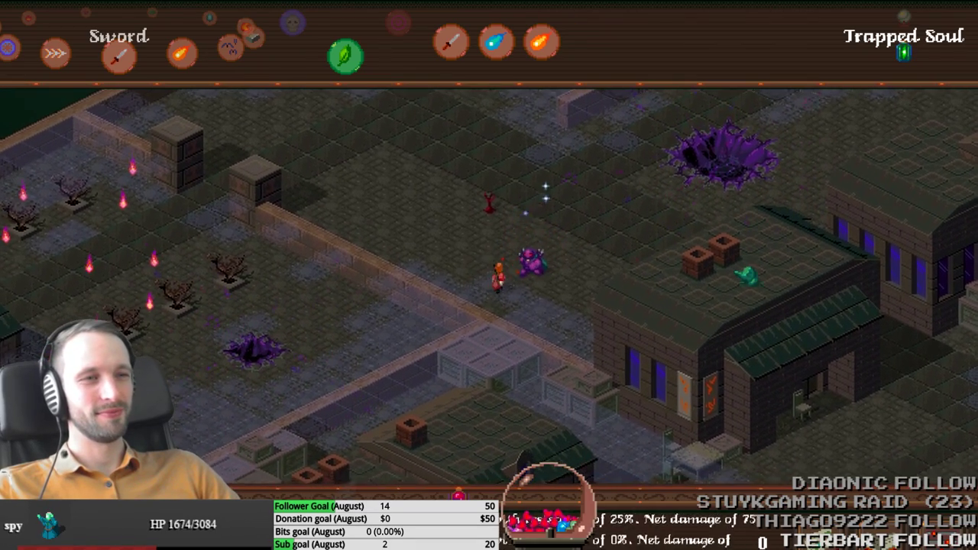
{"action": "left_click", "coordinate": [722, 252]}
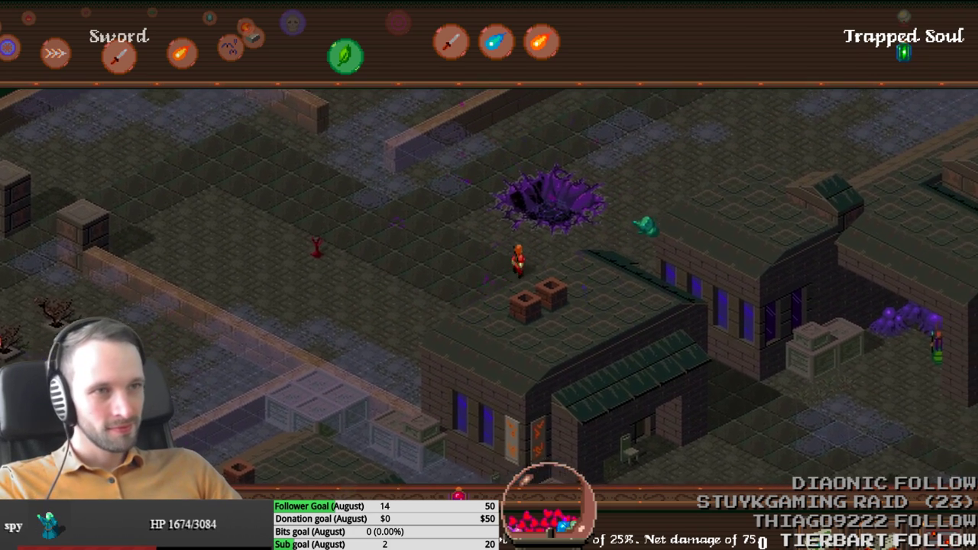
Step: Switch to the capitol_docks1 map in Tiled, move the large eastern floor hole slightly farther east, and save the map
{"action": "left_click", "coordinate": [656, 188]}
{"action": "key", "text": "Right"}
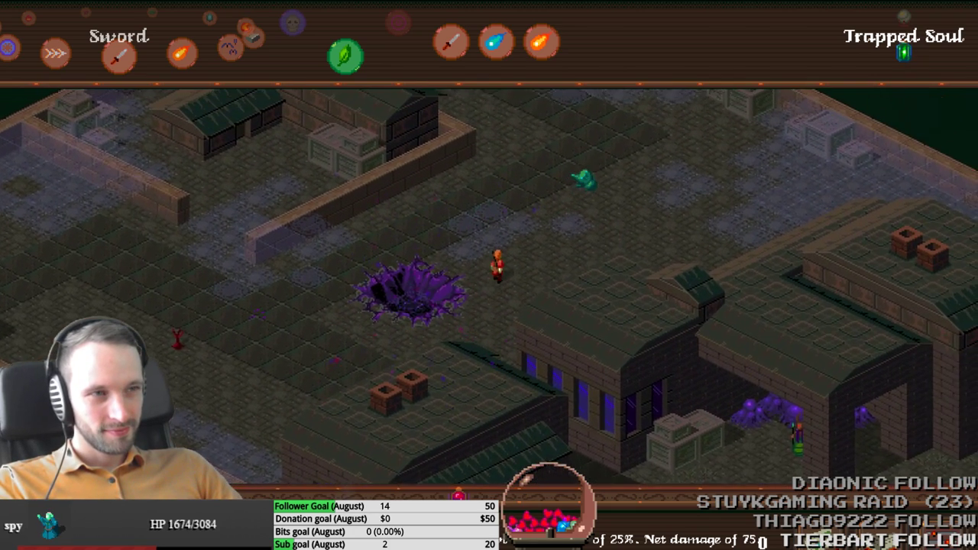
{"action": "key", "text": "alt+Tab"}
{"action": "key", "text": "alt+Tab"}
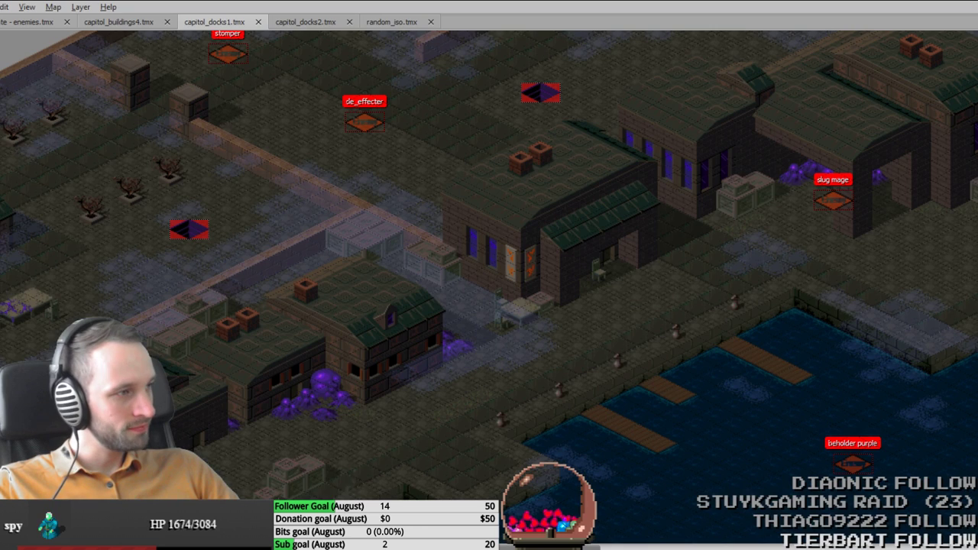
{"action": "middle_click_drag", "start_coordinate": [505, 111], "coordinate": [360, 344]}
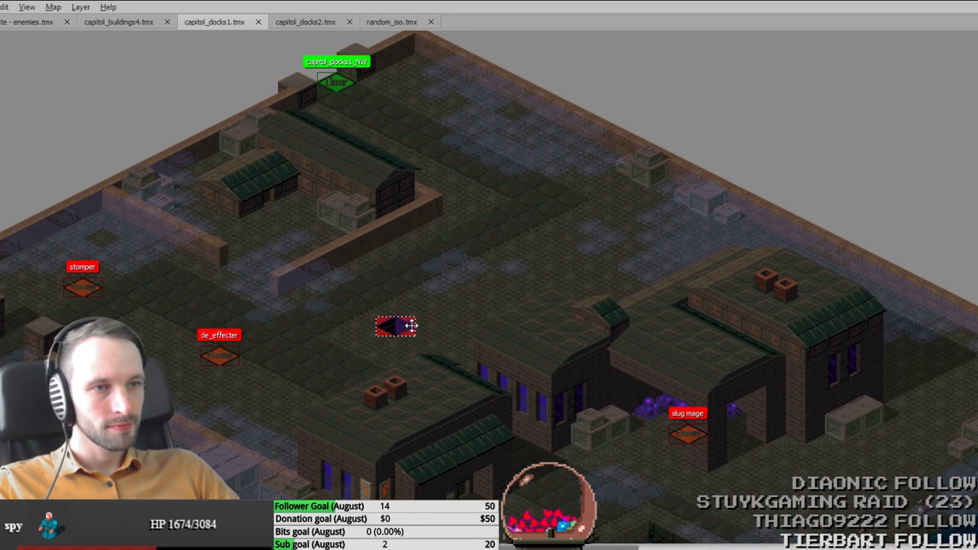
{"action": "left_click_drag", "start_coordinate": [409, 326], "coordinate": [438, 325]}
{"action": "key", "text": "ctrl+s"}
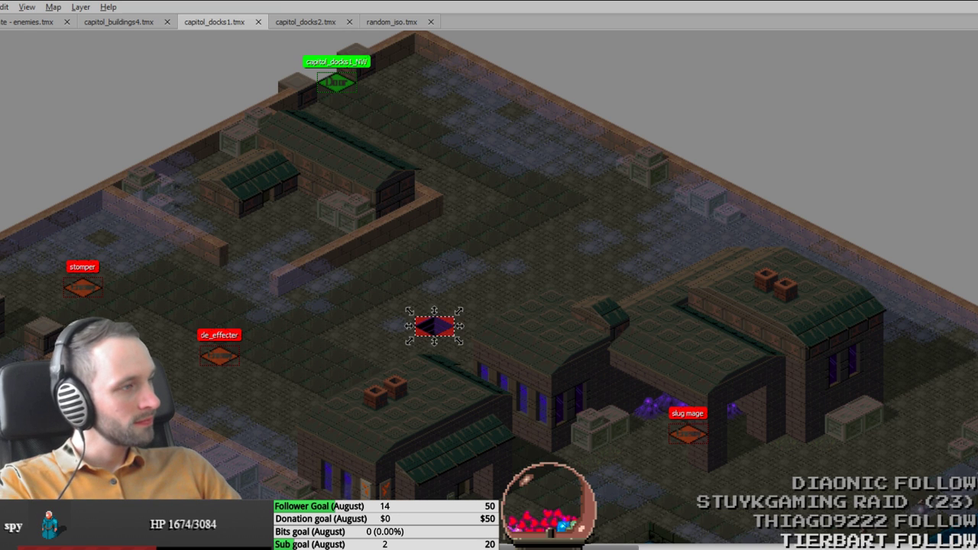
Step: Switch to Defold, build and run the game, and walk to the large eastern hole to attack the crawler with the Sword
{"action": "key", "text": "alt+Tab"}
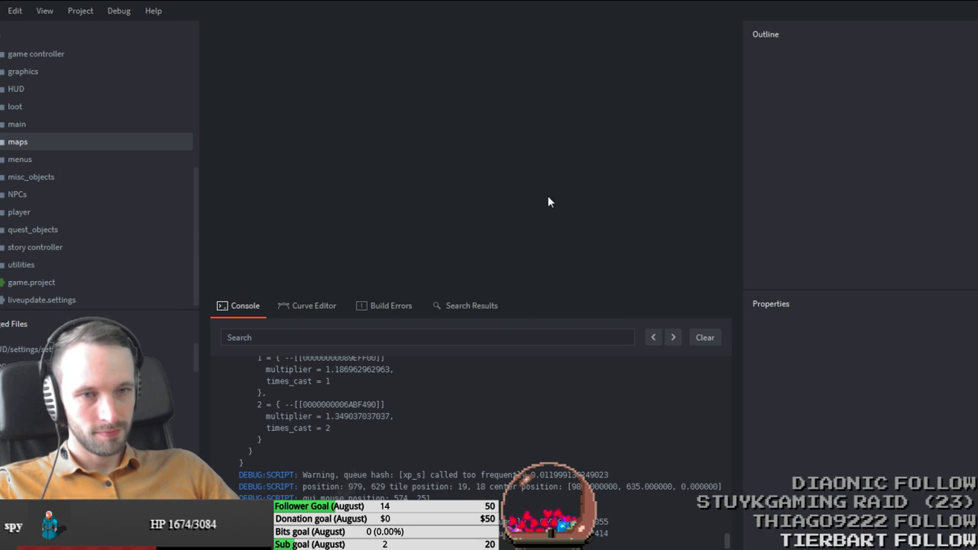
{"action": "key", "text": "ctrl+b"}
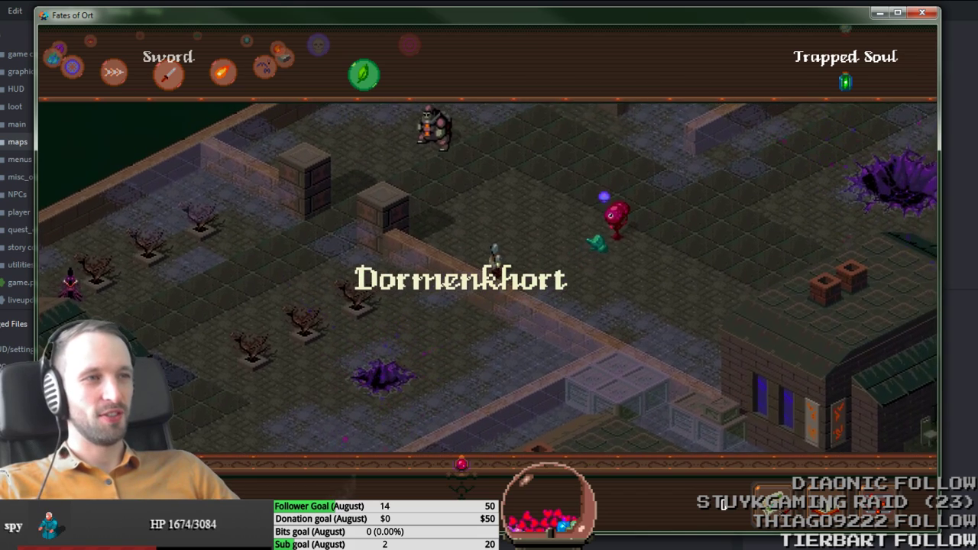
{"action": "mouse_move", "coordinate": [589, 238]}
{"action": "left_mouse_down"}
{"action": "mouse_move", "coordinate": [578, 225]}
{"action": "mouse_move", "coordinate": [557, 275]}
{"action": "mouse_move", "coordinate": [549, 232]}
{"action": "mouse_move", "coordinate": [525, 247]}
{"action": "mouse_move", "coordinate": [606, 301]}
{"action": "mouse_move", "coordinate": [671, 223]}
{"action": "mouse_move", "coordinate": [620, 271]}
{"action": "left_mouse_up"}
{"action": "right_click", "coordinate": [339, 337]}
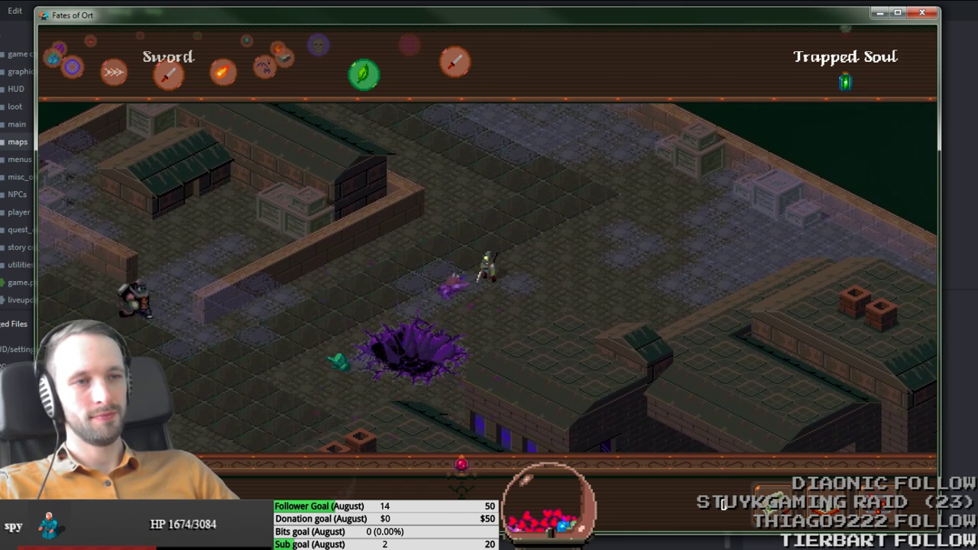
{"action": "right_click", "coordinate": [397, 356]}
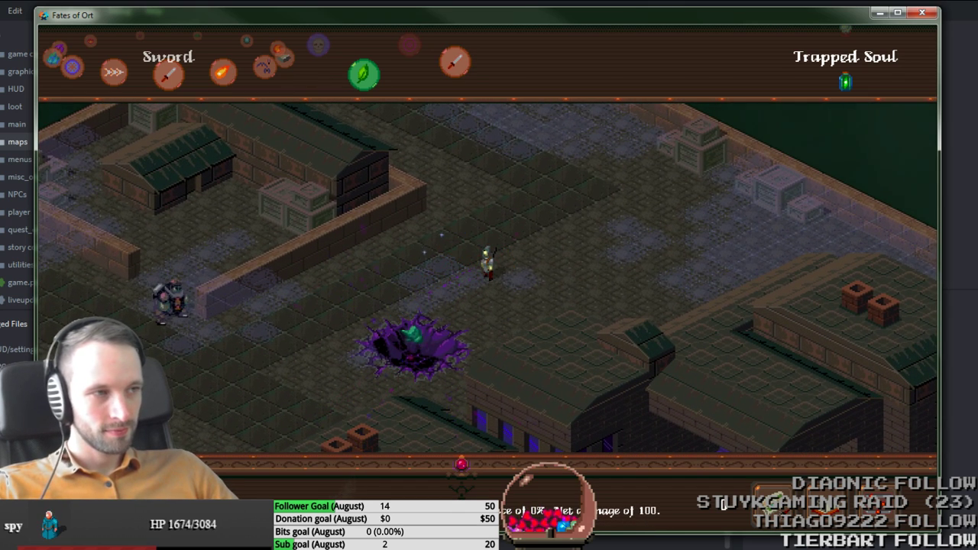
Step: Draw the spawned enemies northeast away from the large hole and use Meteor Shower against them
{"action": "mouse_move", "coordinate": [280, 219]}
{"action": "left_mouse_down"}
{"action": "mouse_move", "coordinate": [348, 272]}
{"action": "mouse_move", "coordinate": [576, 206]}
{"action": "mouse_move", "coordinate": [568, 206]}
{"action": "left_mouse_up"}
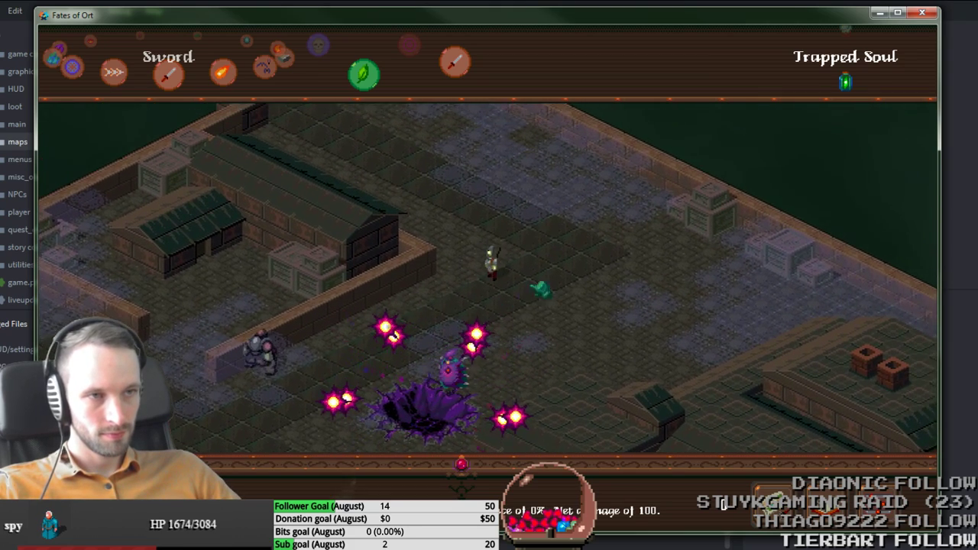
{"action": "left_click_drag", "start_coordinate": [579, 275], "coordinate": [604, 320]}
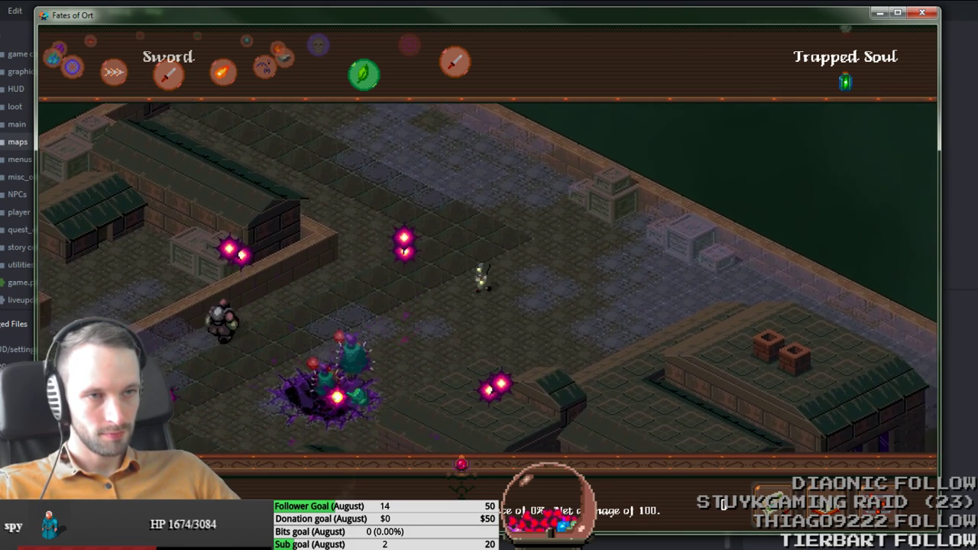
{"action": "mouse_move", "coordinate": [541, 344]}
{"action": "left_mouse_down"}
{"action": "mouse_move", "coordinate": [467, 321]}
{"action": "mouse_move", "coordinate": [656, 284]}
{"action": "mouse_move", "coordinate": [579, 200]}
{"action": "mouse_move", "coordinate": [631, 297]}
{"action": "left_mouse_up"}
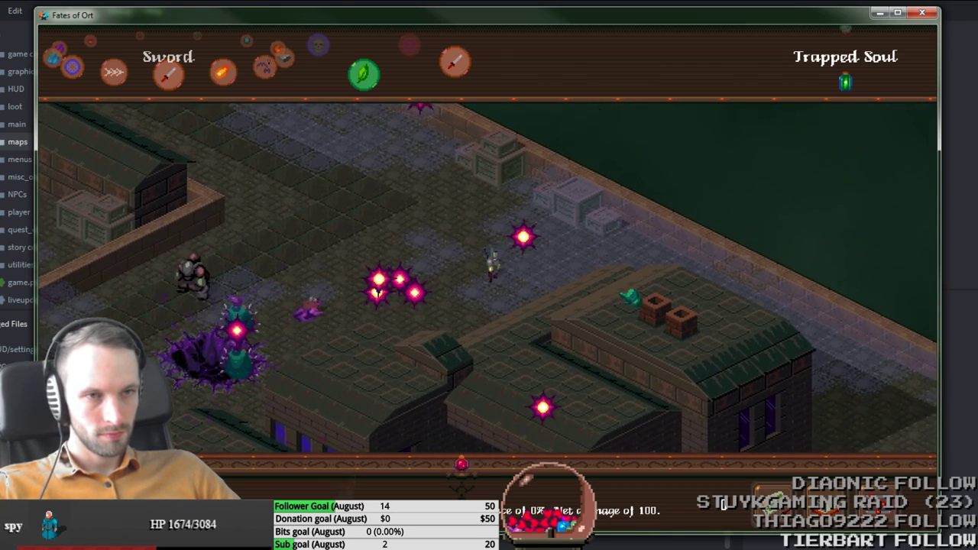
{"action": "key", "text": "Tab"}
{"action": "key", "text": "Tab"}
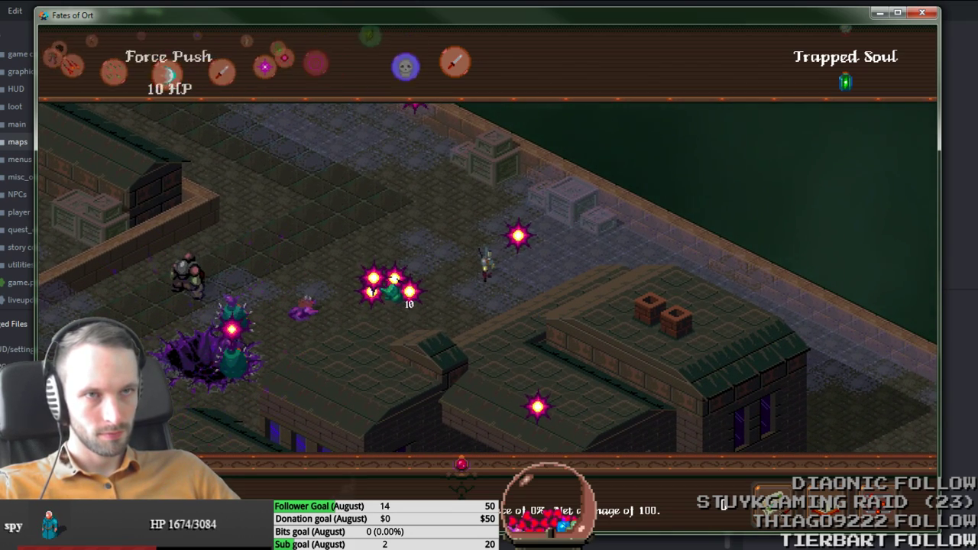
{"action": "key", "text": "e"}
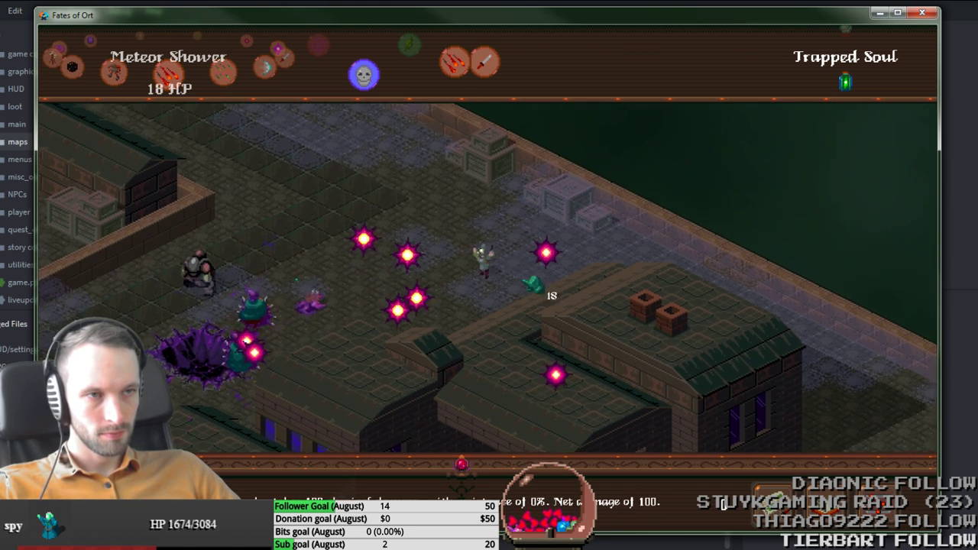
Step: Select the Sword and fight the crawlers while dodging projectiles between the large hole and the northeastern wall
{"action": "left_click", "coordinate": [493, 62]}
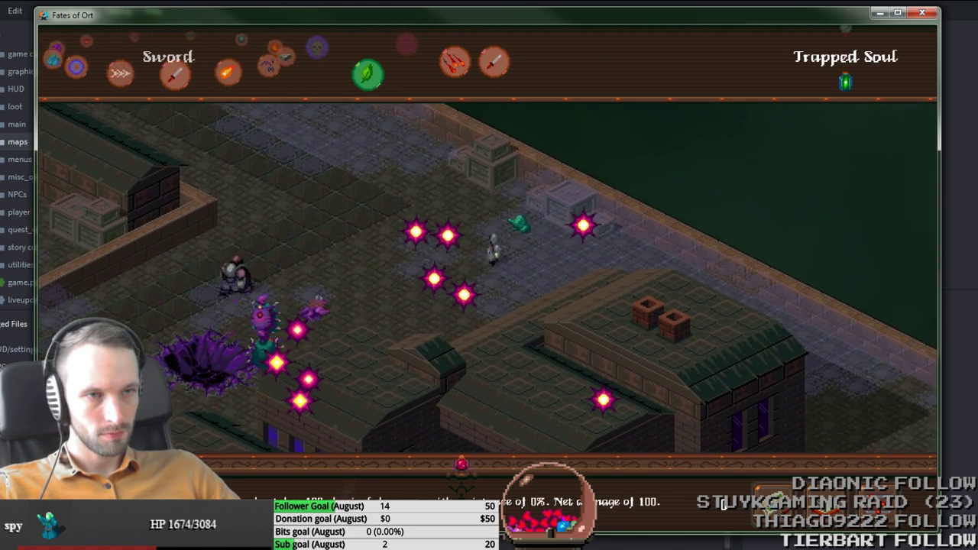
{"action": "key", "text": "a"}
{"action": "key", "text": "Tab"}
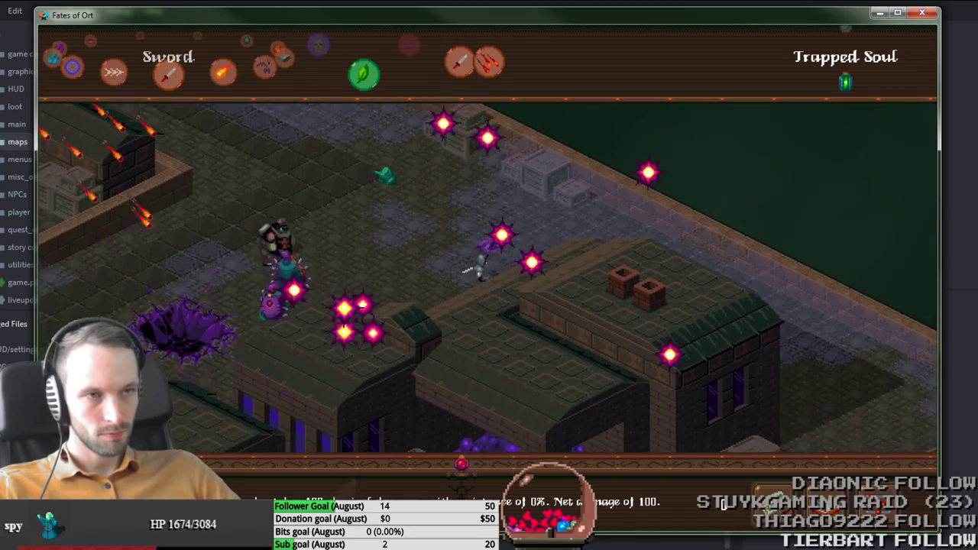
{"action": "key", "text": "w"}
{"action": "key", "text": "a"}
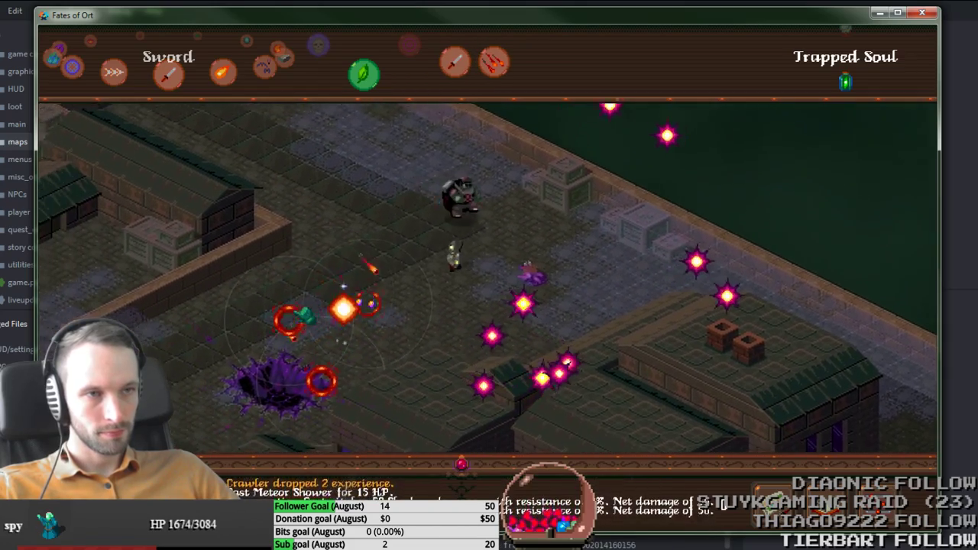
{"action": "key", "text": "s"}
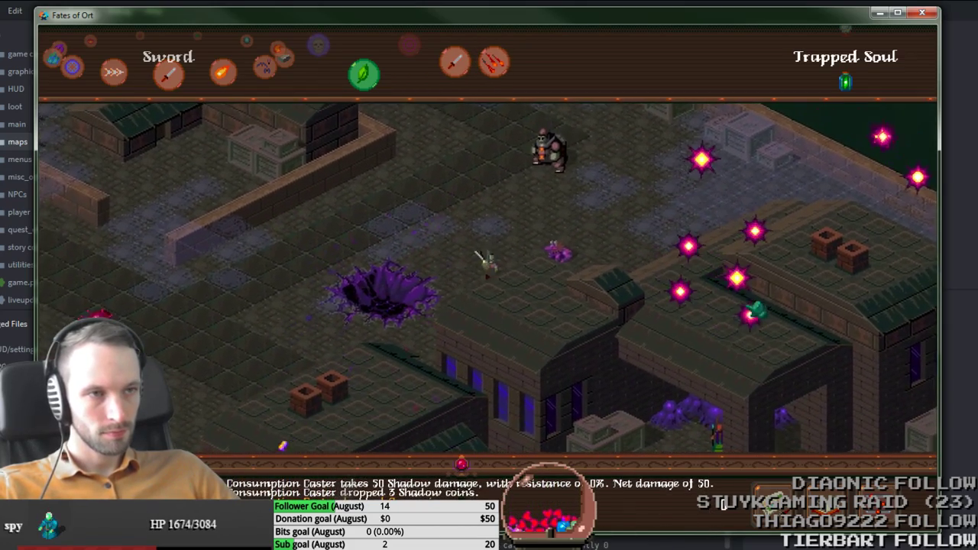
{"action": "left_click", "coordinate": [751, 311]}
{"action": "key", "text": "d"}
{"action": "key", "text": "a"}
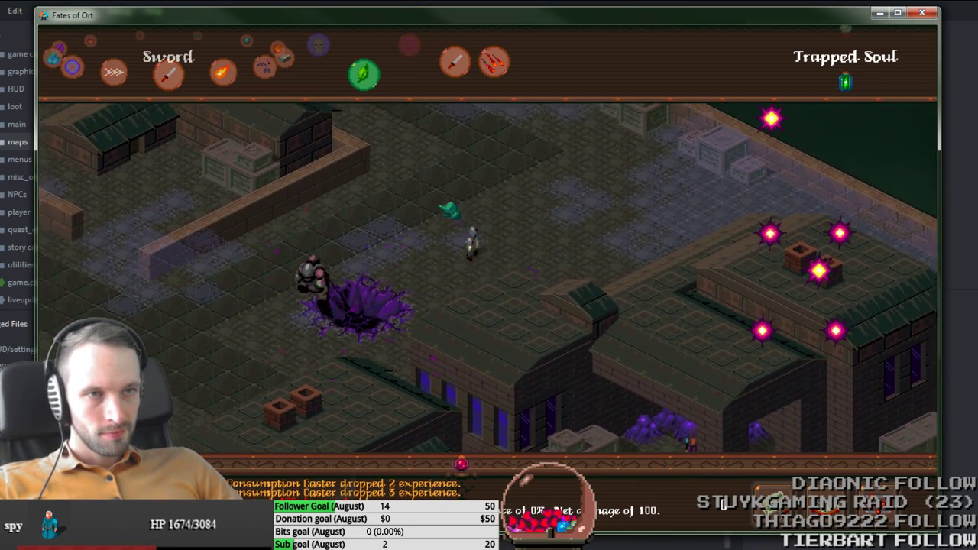
Step: Select the Persuade spell and cast it on the stomper beside the large hole
{"action": "scroll", "coordinate": [297, 195], "scroll_direction": "down", "scroll_amount": 10}
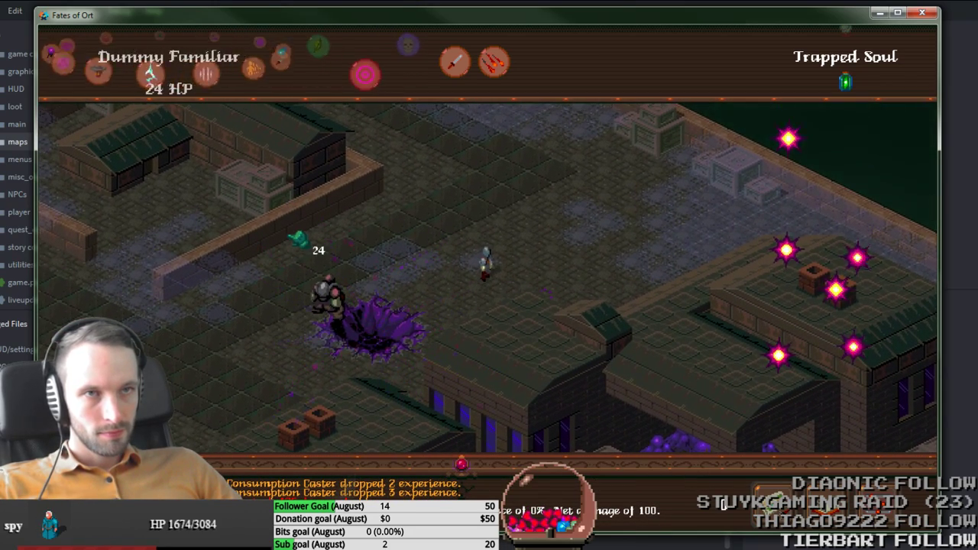
{"action": "key", "text": "Tab"}
{"action": "key", "text": "Tab"}
{"action": "key", "text": "Tab"}
{"action": "key", "text": "Tab"}
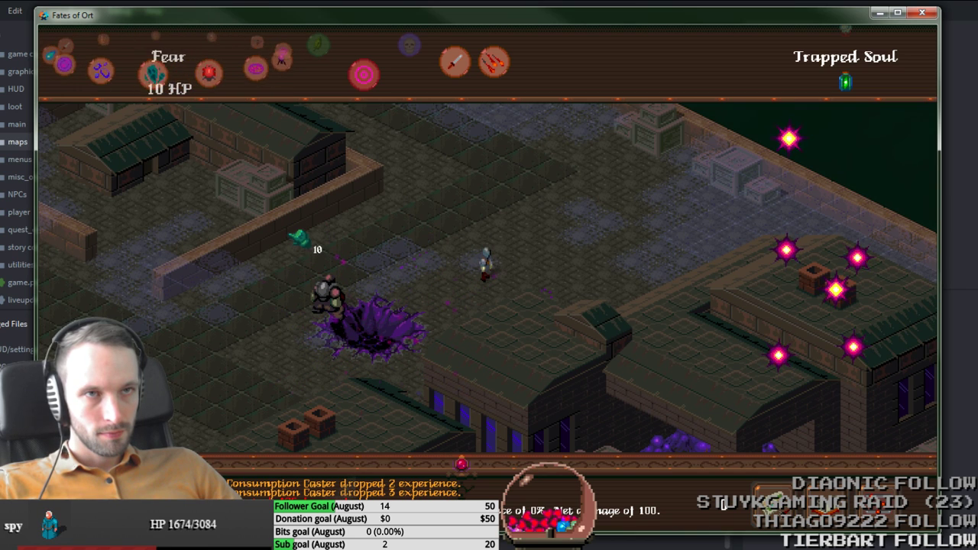
{"action": "left_click", "coordinate": [304, 284]}
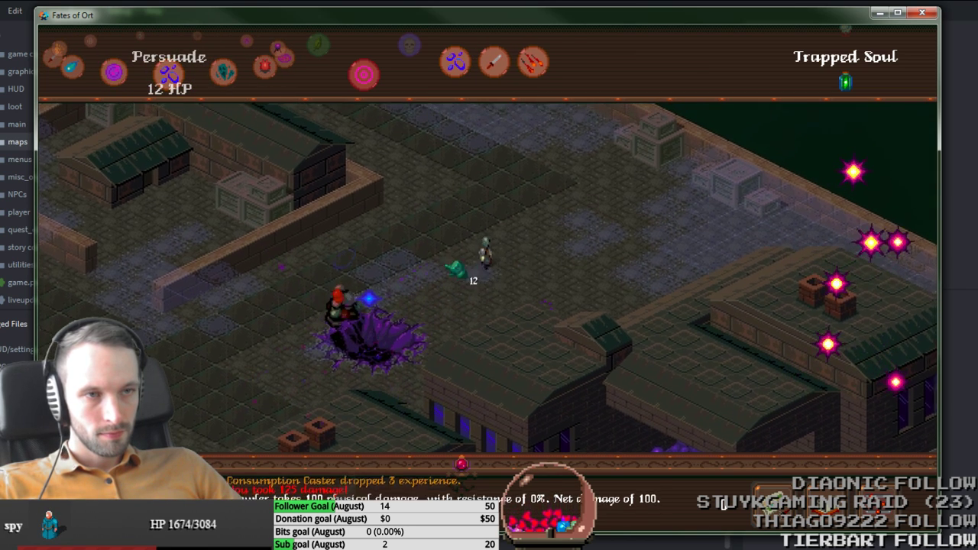
Step: Select the Sword, walk west with the persuaded stomper, and attack the red de_effecter
{"action": "left_click", "coordinate": [497, 73]}
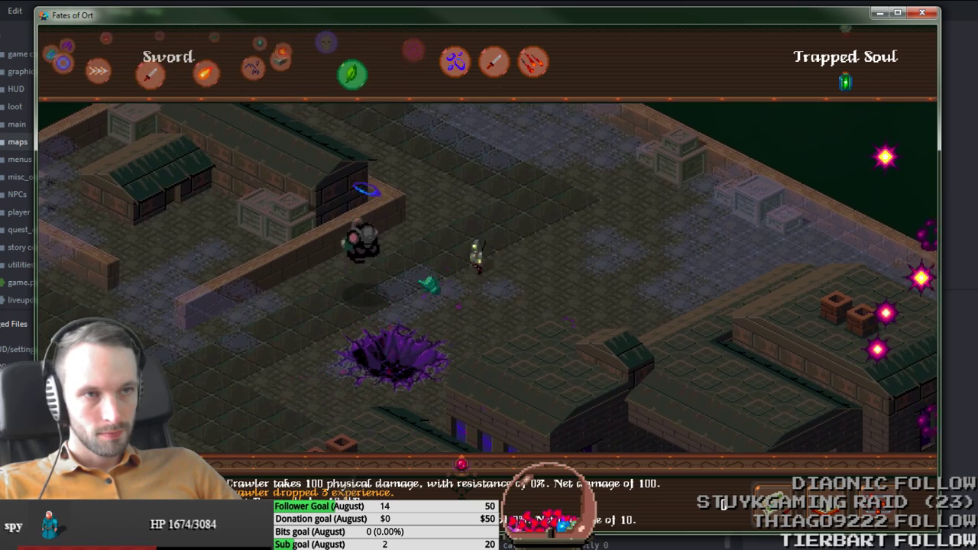
{"action": "mouse_move", "coordinate": [300, 296]}
{"action": "left_mouse_down"}
{"action": "mouse_move", "coordinate": [290, 343]}
{"action": "mouse_move", "coordinate": [707, 382]}
{"action": "mouse_move", "coordinate": [187, 323]}
{"action": "mouse_move", "coordinate": [563, 135]}
{"action": "mouse_move", "coordinate": [544, 158]}
{"action": "left_mouse_up"}
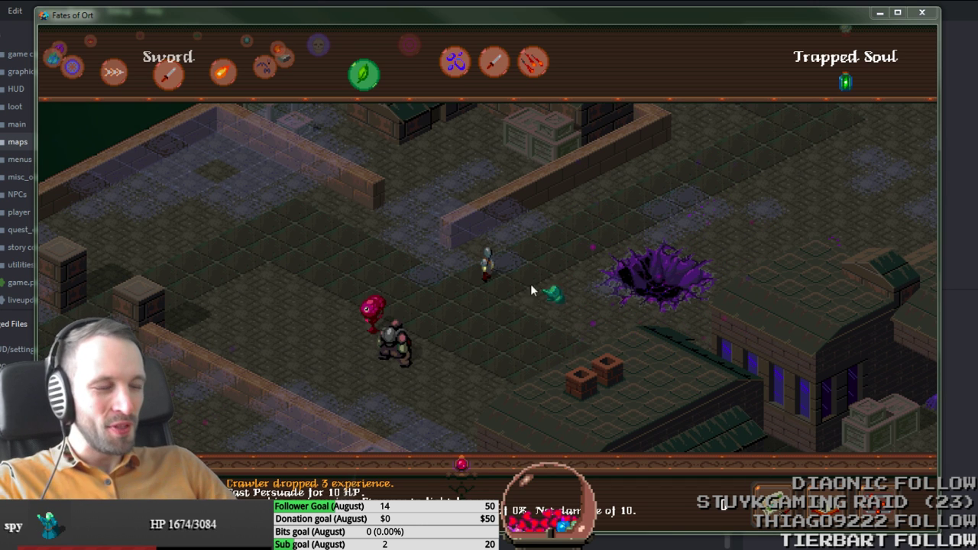
{"action": "left_click_drag", "start_coordinate": [287, 278], "coordinate": [253, 337]}
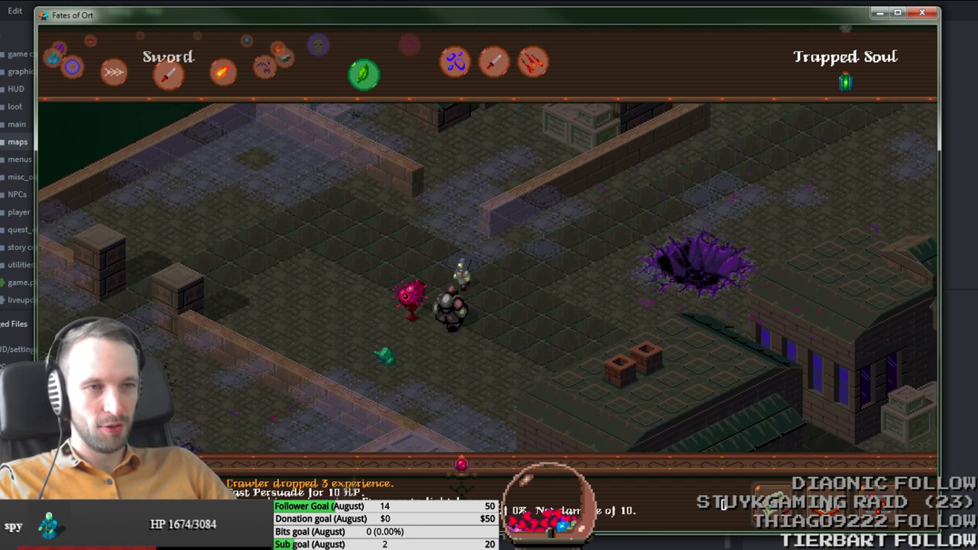
{"action": "mouse_move", "coordinate": [384, 355]}
{"action": "left_mouse_down"}
{"action": "mouse_move", "coordinate": [372, 342]}
{"action": "mouse_move", "coordinate": [886, 327]}
{"action": "left_mouse_up"}
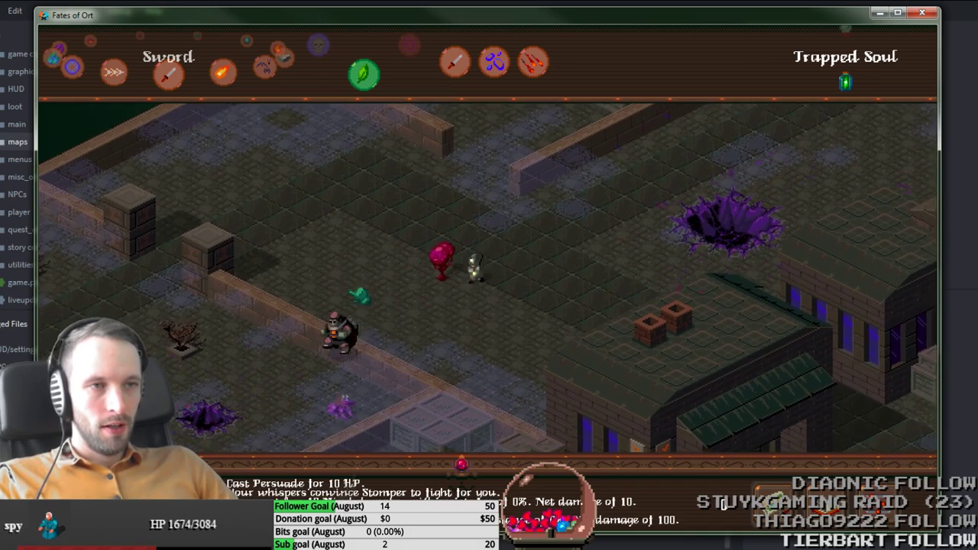
{"action": "left_click", "coordinate": [337, 269]}
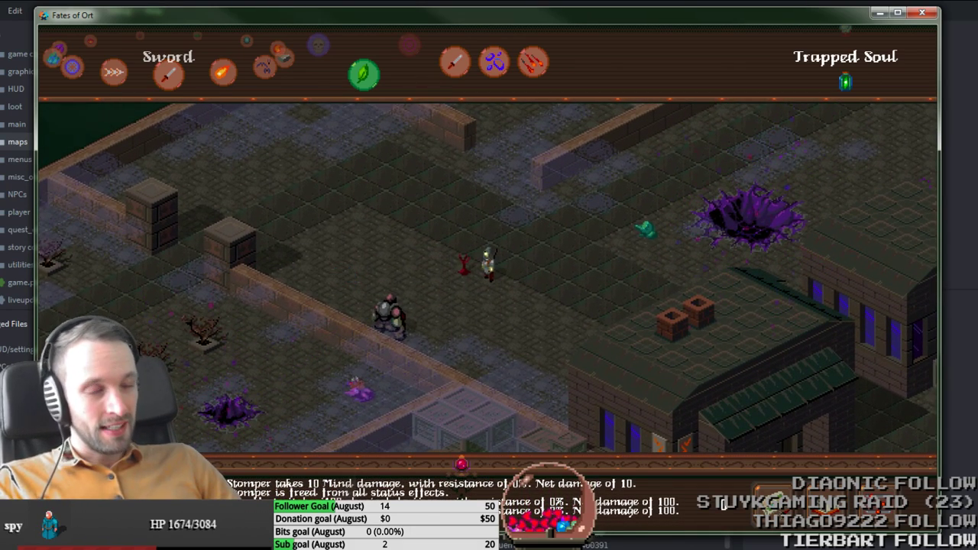
Step: Cast Firebolt westward, walk back toward the large hole for a closer look, and quit the game
{"action": "mouse_move", "coordinate": [638, 224]}
{"action": "left_mouse_down"}
{"action": "mouse_move", "coordinate": [607, 200]}
{"action": "mouse_move", "coordinate": [574, 204]}
{"action": "mouse_move", "coordinate": [454, 307]}
{"action": "mouse_move", "coordinate": [469, 332]}
{"action": "mouse_move", "coordinate": [451, 314]}
{"action": "left_mouse_up"}
{"action": "scroll", "coordinate": [450, 314], "scroll_direction": "down", "scroll_amount": 1}
{"action": "right_click", "coordinate": [344, 182]}
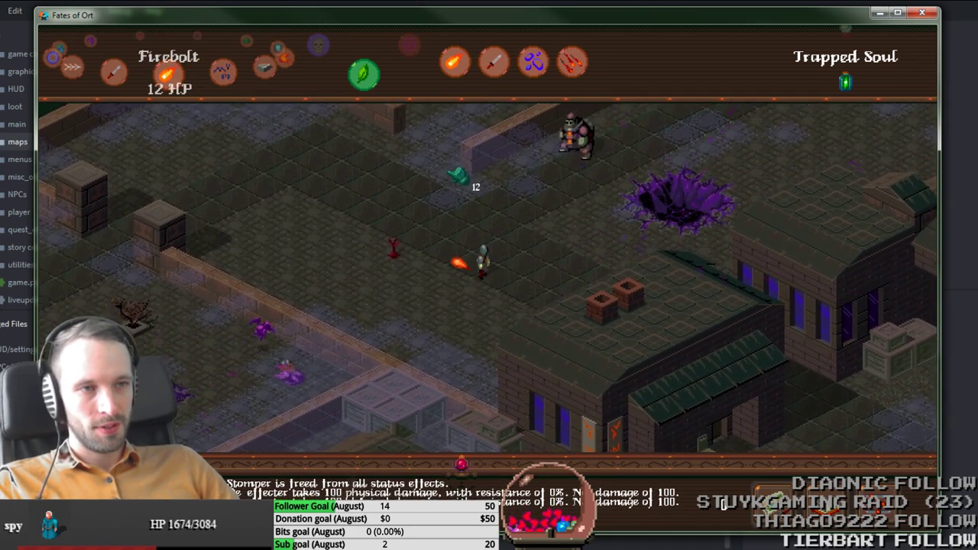
{"action": "key", "text": "plus"}
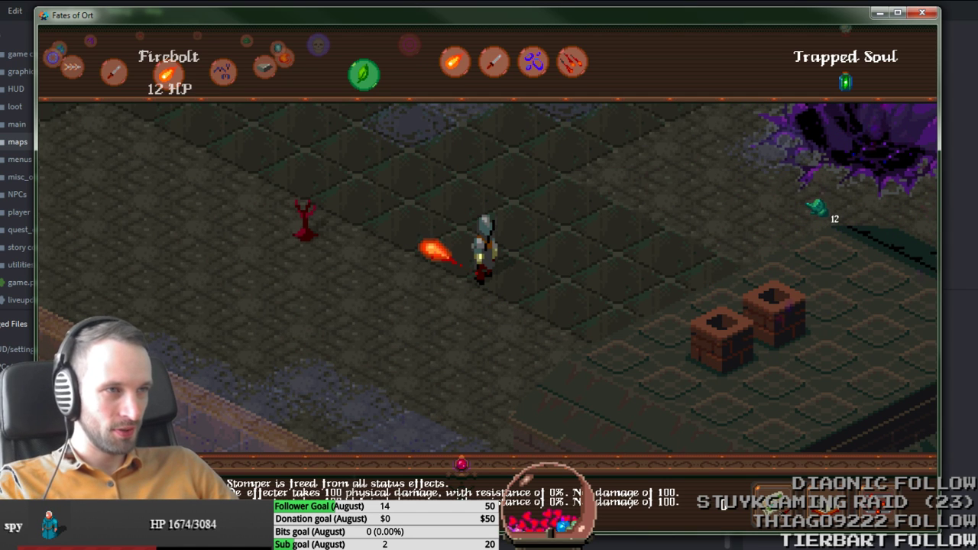
{"action": "left_click", "coordinate": [807, 179]}
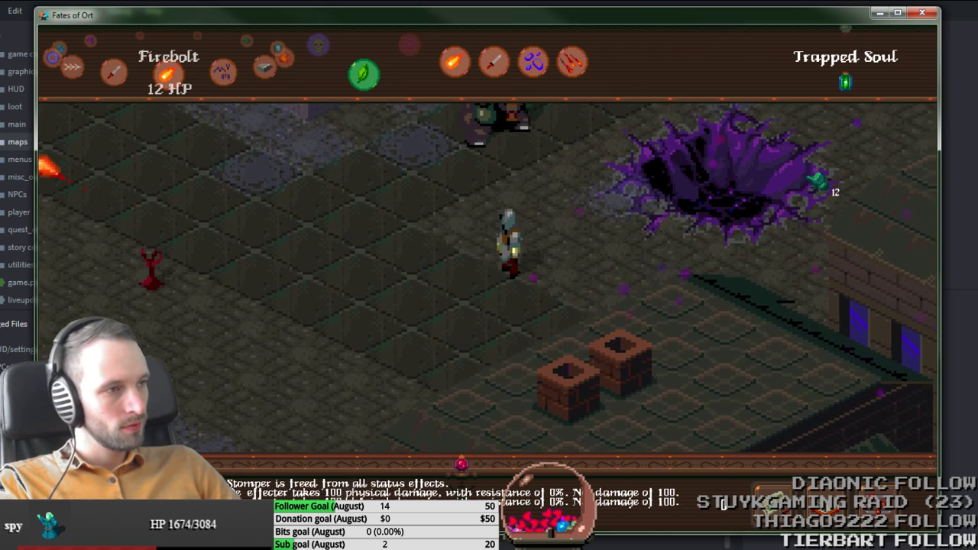
{"action": "key", "text": "Escape"}
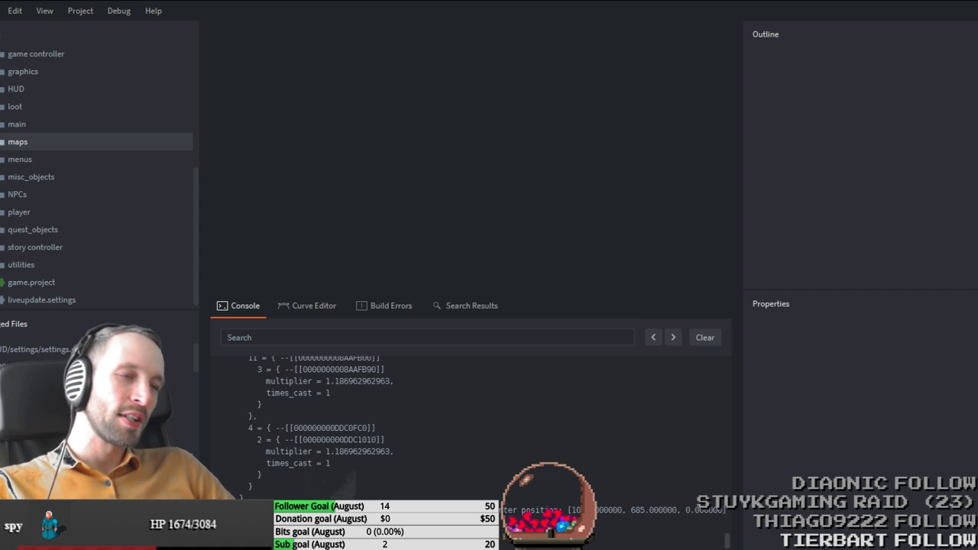
{"action": "left_click_drag", "start_coordinate": [544, 480], "coordinate": [617, 415]}
{"action": "left_click", "coordinate": [542, 482]}
{"action": "left_click", "coordinate": [616, 412]}
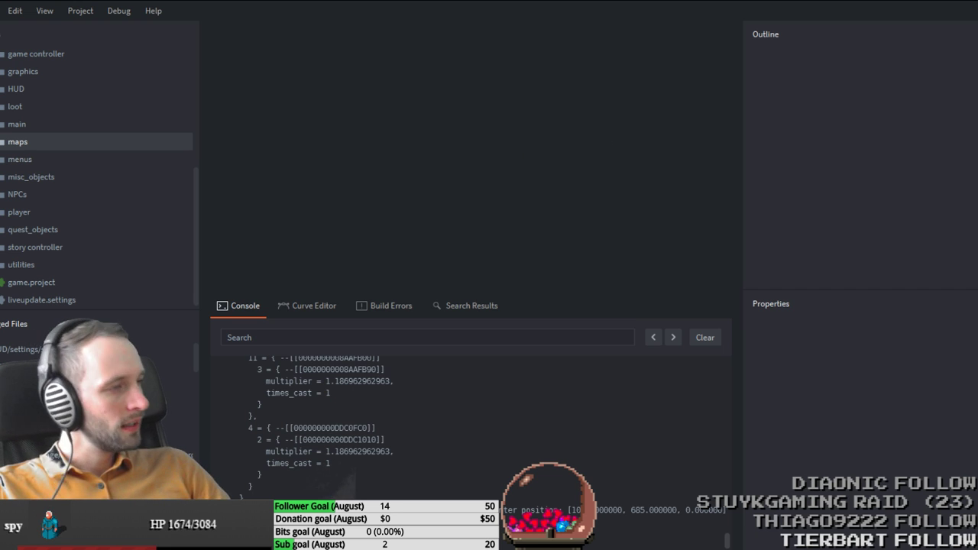
Step: Switch to the Tiled map editor, select the large floor hole northeast of de_effecter in capitol_docks1, and review its properties
{"action": "key", "text": "alt+Tab"}
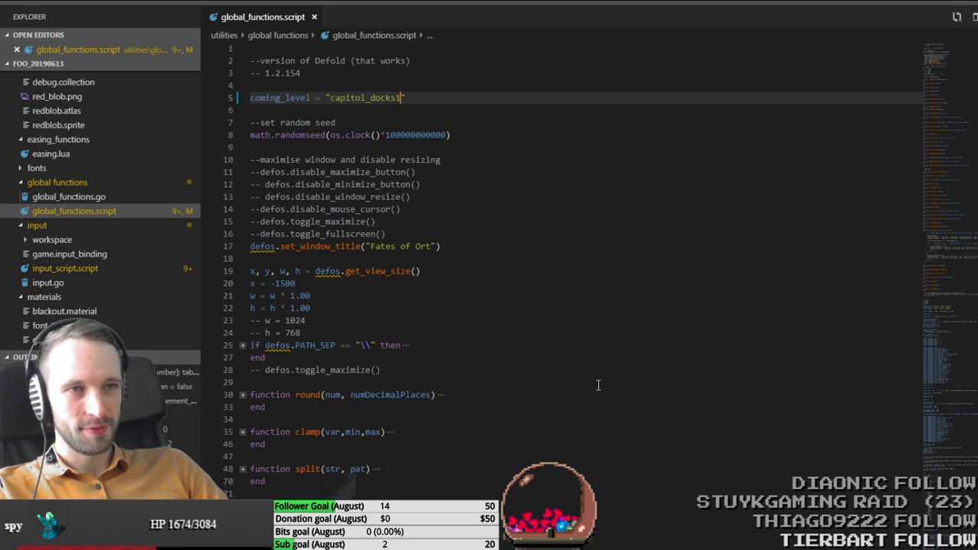
{"action": "key", "text": "alt+Tab"}
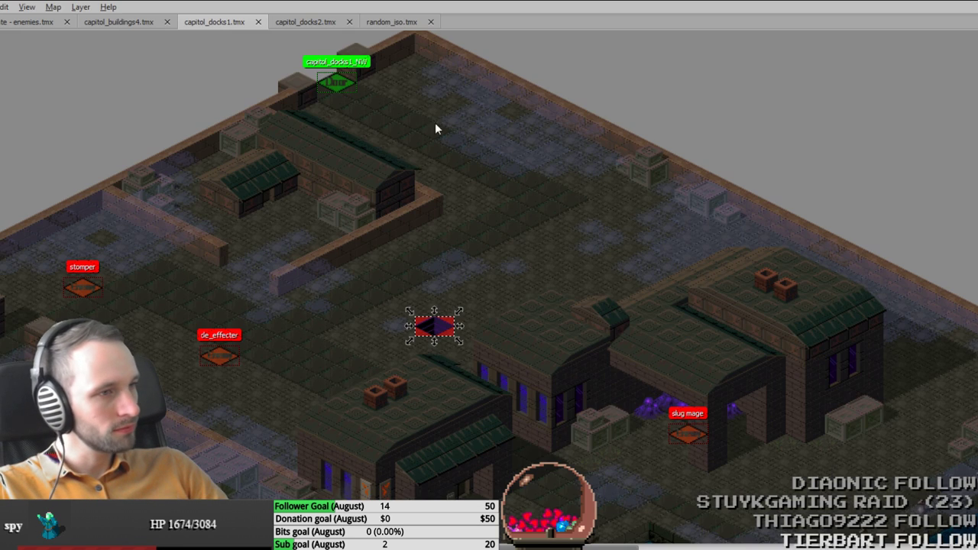
{"action": "scroll", "coordinate": [436, 127], "scroll_direction": "down", "scroll_amount": 3}
{"action": "scroll", "coordinate": [580, 275], "scroll_direction": "down", "scroll_amount": 3, "text": "ctrl"}
{"action": "scroll", "coordinate": [527, 357], "scroll_direction": "down", "scroll_amount": 1}
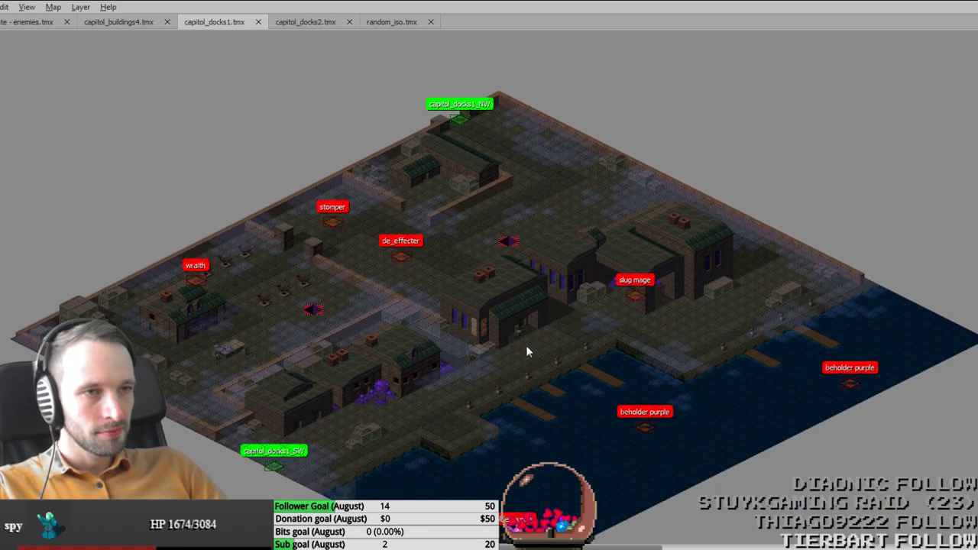
{"action": "left_click", "coordinate": [504, 241]}
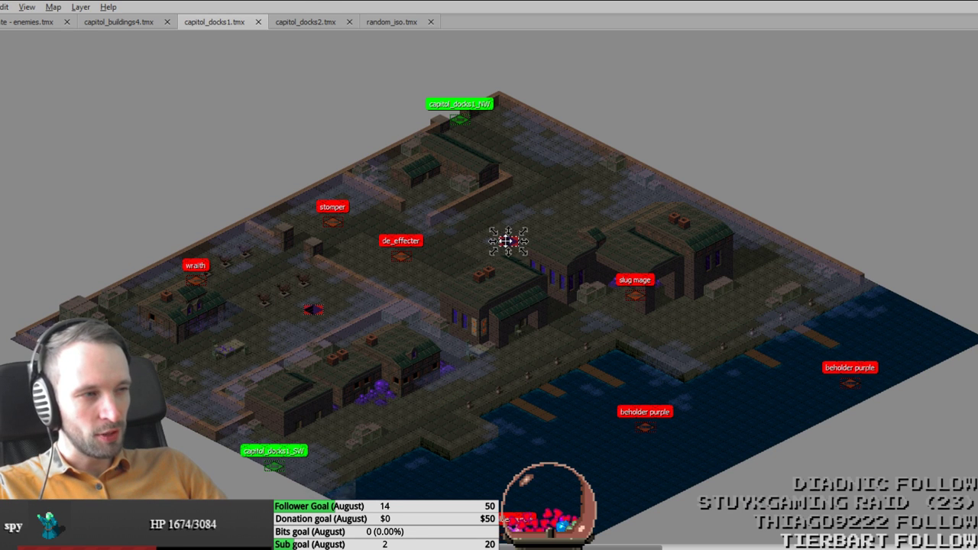
{"action": "key", "text": "Tab"}
{"action": "middle_click_drag", "start_coordinate": [578, 389], "coordinate": [453, 426]}
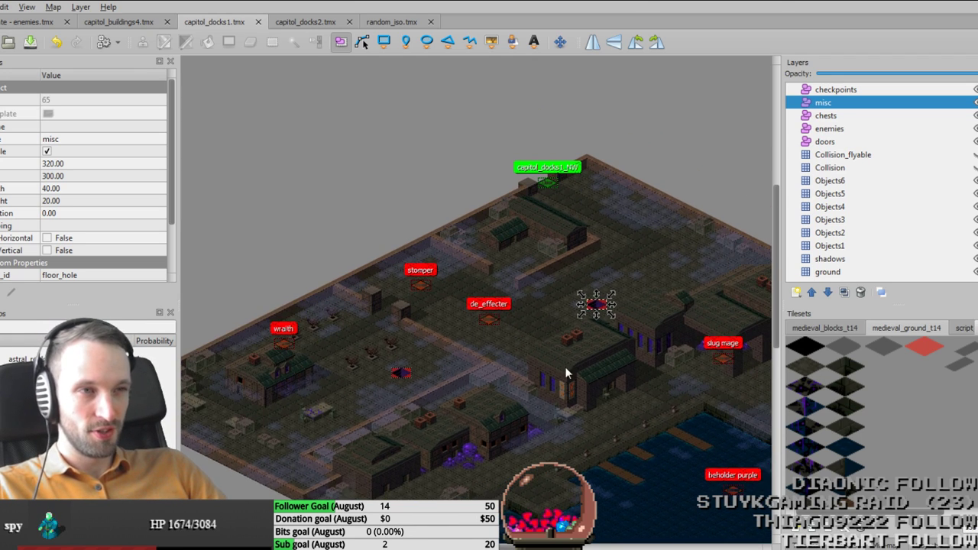
{"action": "scroll", "coordinate": [566, 373], "scroll_direction": "up", "scroll_amount": 1, "text": "ctrl"}
{"action": "scroll", "coordinate": [116, 188], "scroll_direction": "down", "scroll_amount": 1}
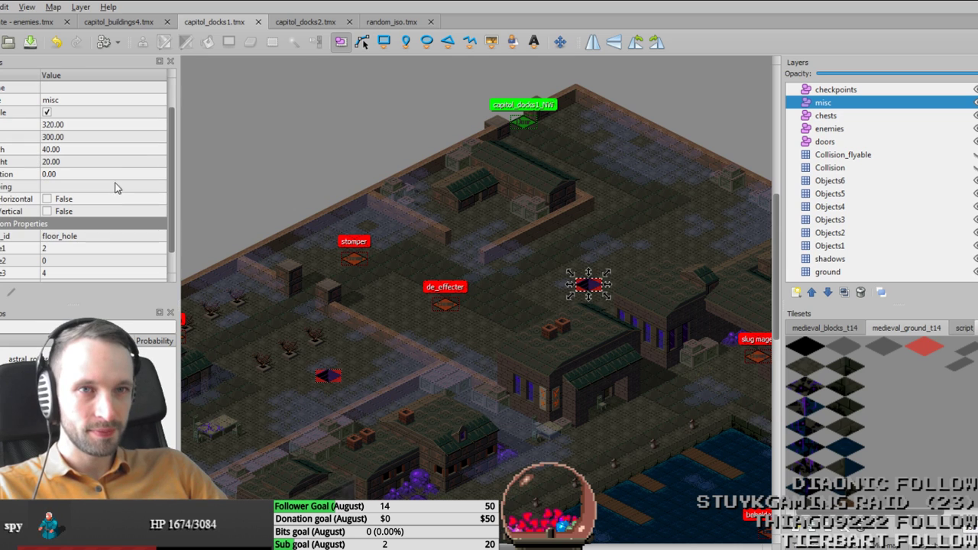
{"action": "scroll", "coordinate": [90, 130], "scroll_direction": "up", "scroll_amount": 1}
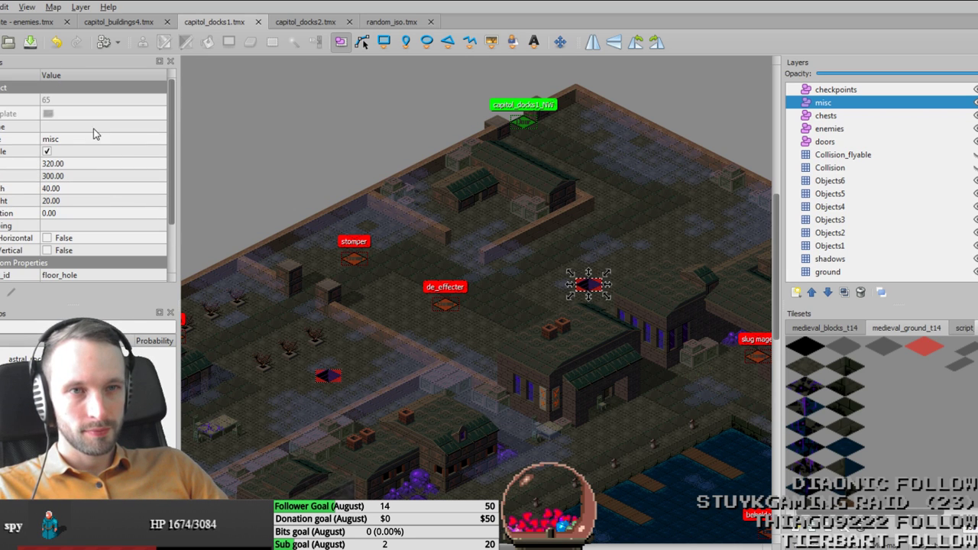
Step: Name the selected large floor hole "size-2 enemies-4"
{"action": "left_click", "coordinate": [93, 127]}
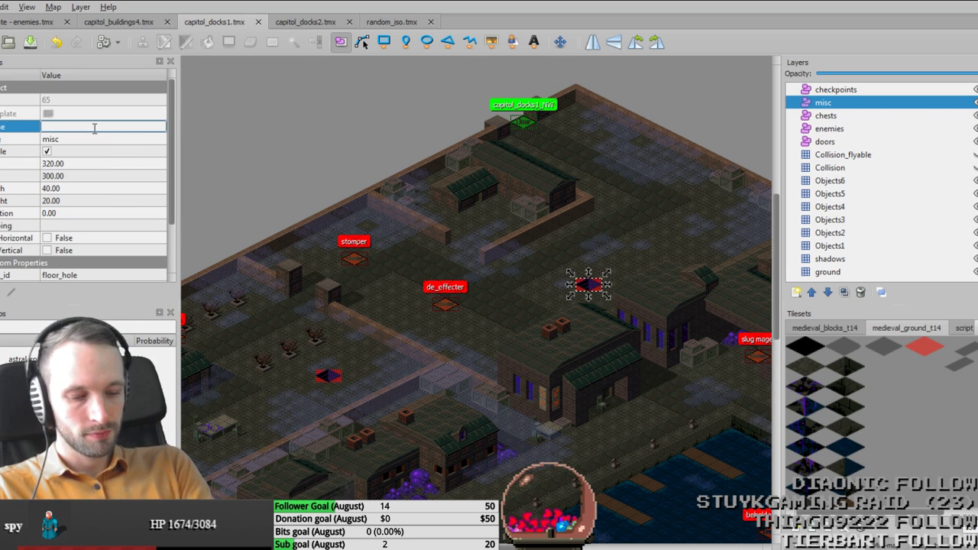
{"action": "type", "text": "s"}
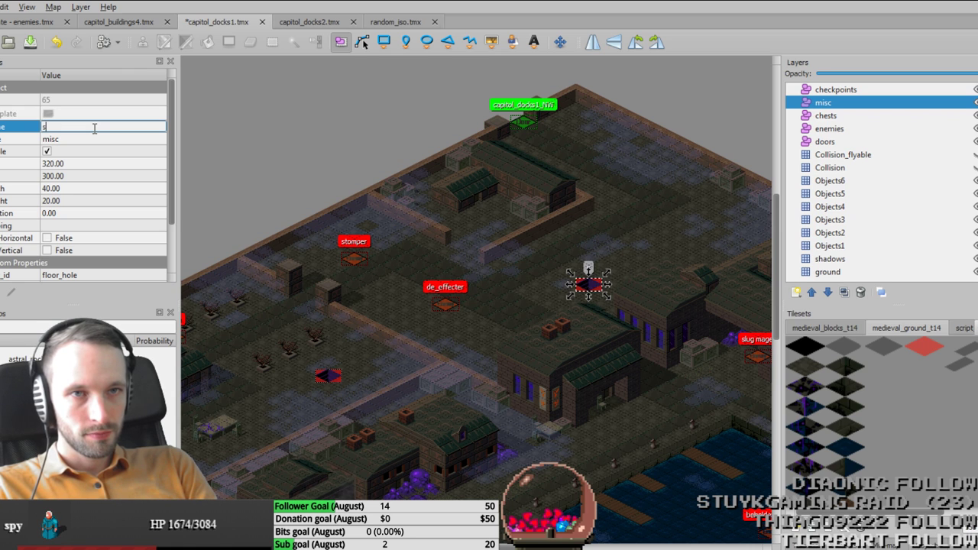
{"action": "type", "text": "ize 2 4"}
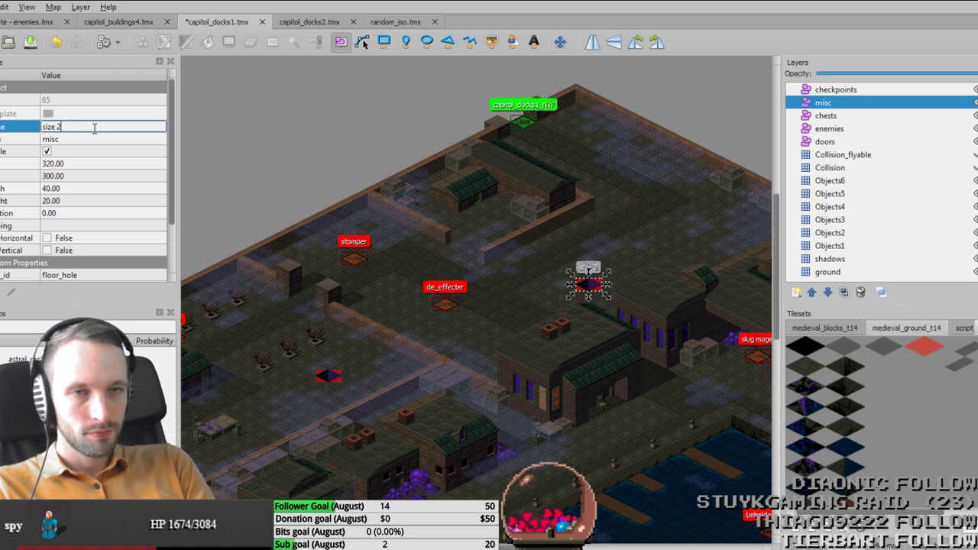
{"action": "scroll", "coordinate": [104, 158], "scroll_direction": "down", "scroll_amount": 1}
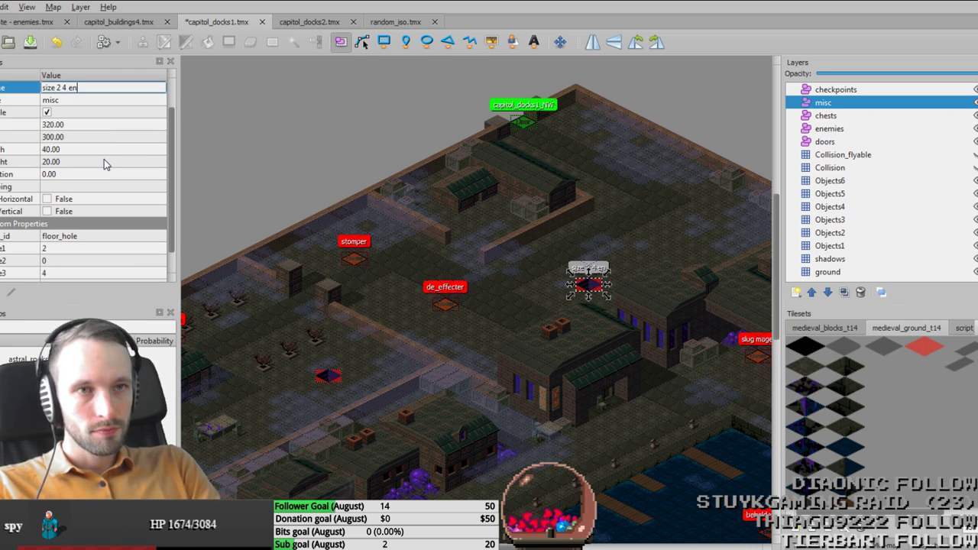
{"action": "key", "text": "BackSpace"}
{"action": "key", "text": "BackSpace"}
{"action": "key", "text": "Left"}
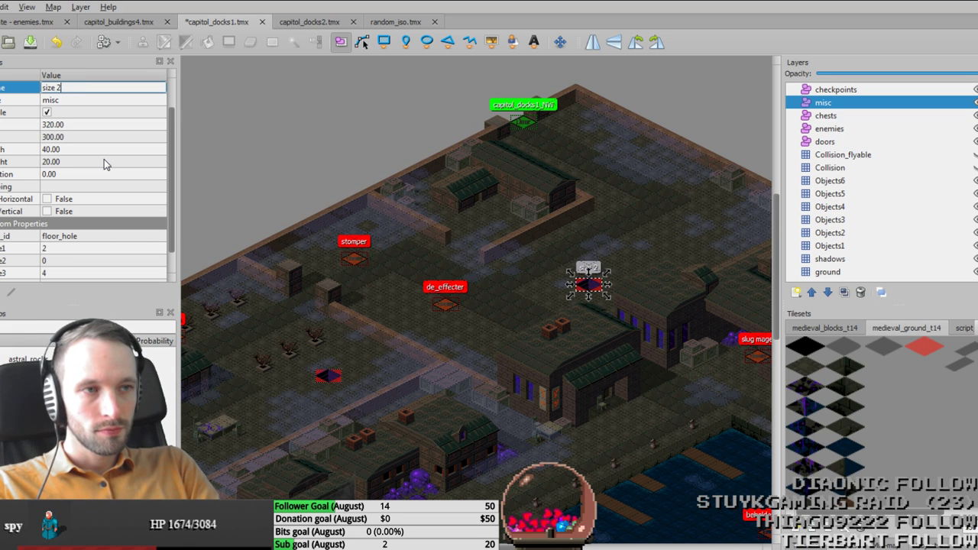
{"action": "key", "text": "BackSpace"}
{"action": "key", "text": "BackSpace"}
{"action": "key", "text": "BackSpace"}
{"action": "key", "text": "BackSpace"}
{"action": "key", "text": "BackSpace"}
{"action": "type", "text": "size-"}
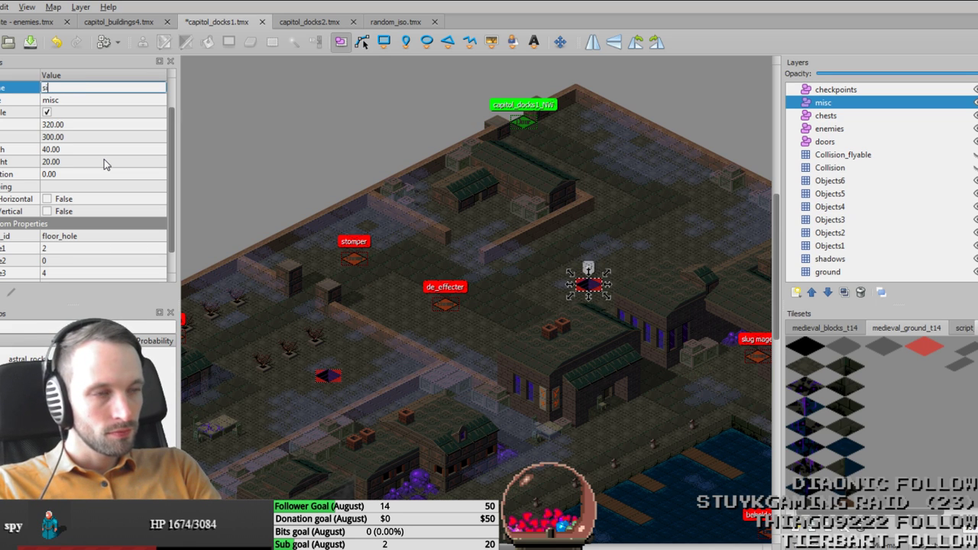
{"action": "key", "text": "End"}
{"action": "type", "text": "enemies-4"}
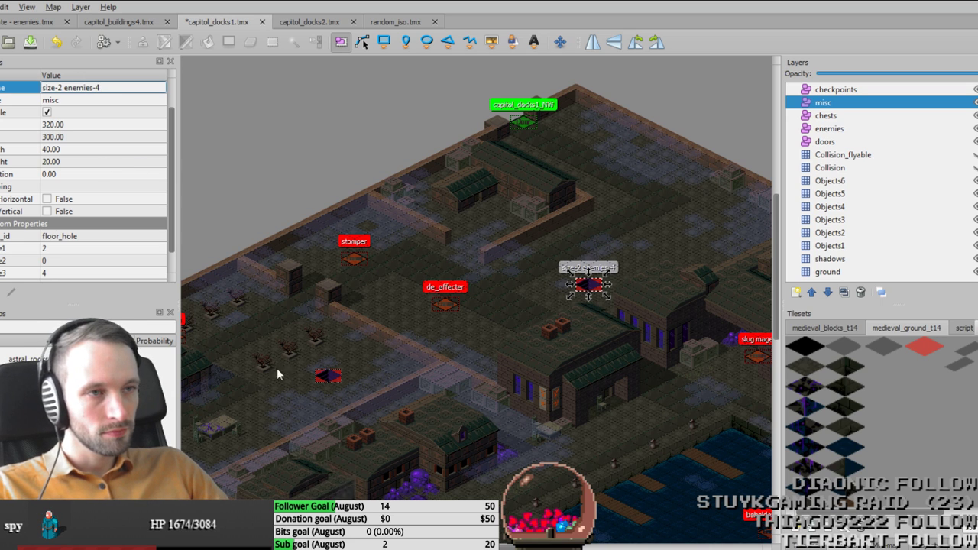
Step: Copy the large hole's name to the floor hole southwest of de_effecter, adapting it to "size-1 enemies-4"
{"action": "key", "text": "ctrl+a"}
{"action": "key", "text": "ctrl+c"}
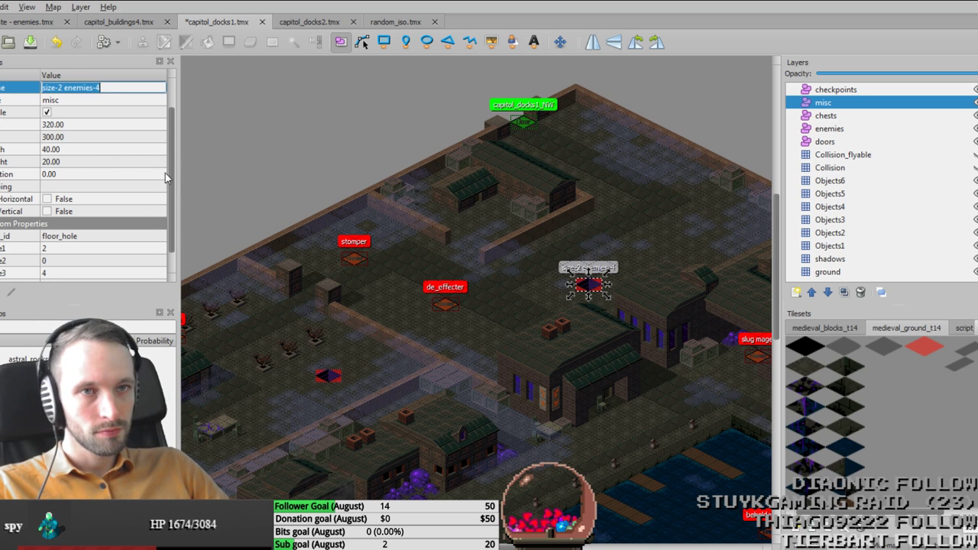
{"action": "left_click", "coordinate": [319, 376]}
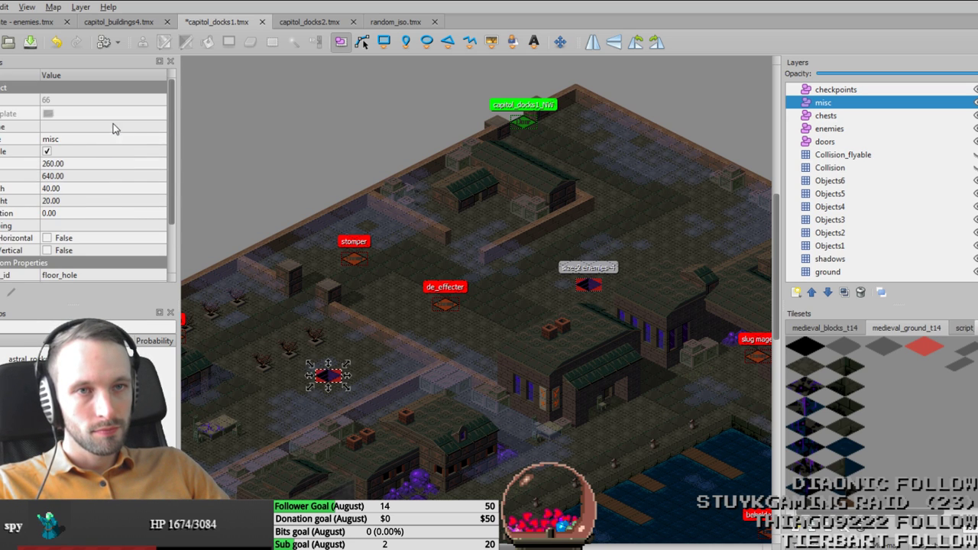
{"action": "left_click", "coordinate": [114, 128]}
{"action": "key", "text": "ctrl+v"}
Step: Check the small hole's custom properties and correct its name to "size-1 enemies-2"
{"action": "scroll", "coordinate": [81, 129], "scroll_direction": "down", "scroll_amount": 2}
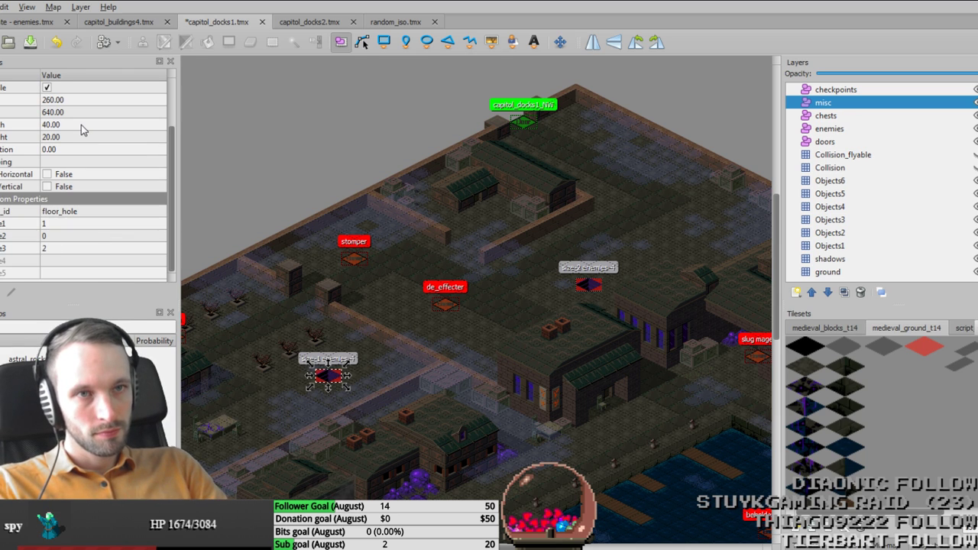
{"action": "scroll", "coordinate": [72, 107], "scroll_direction": "up", "scroll_amount": 2}
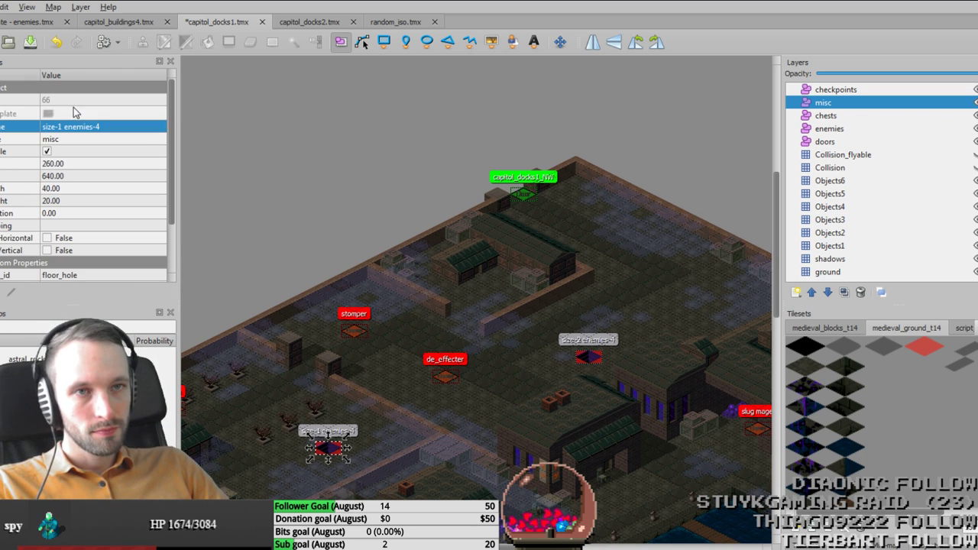
{"action": "left_click", "coordinate": [102, 126]}
{"action": "left_click", "coordinate": [116, 127]}
{"action": "key", "text": "BackSpace"}
{"action": "type", "text": "2"}
{"action": "key", "text": "Return"}
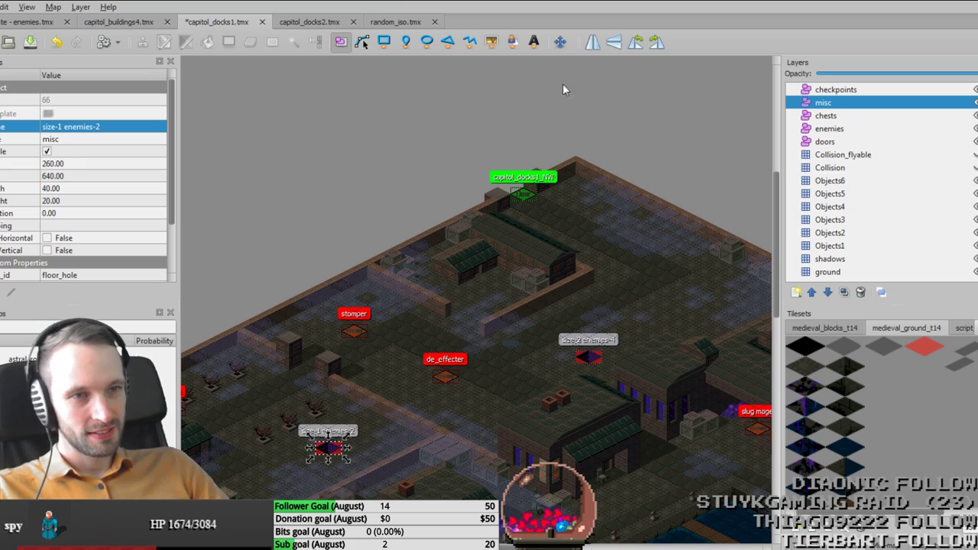
Step: Save the capitol_docks1 map and expand the map view to show the whole docks area
{"action": "middle_click_drag", "start_coordinate": [714, 441], "coordinate": [646, 307]}
{"action": "key", "text": "ctrl+s"}
{"action": "key", "text": "Tab"}
{"action": "middle_click_drag", "start_coordinate": [265, 392], "coordinate": [489, 356]}
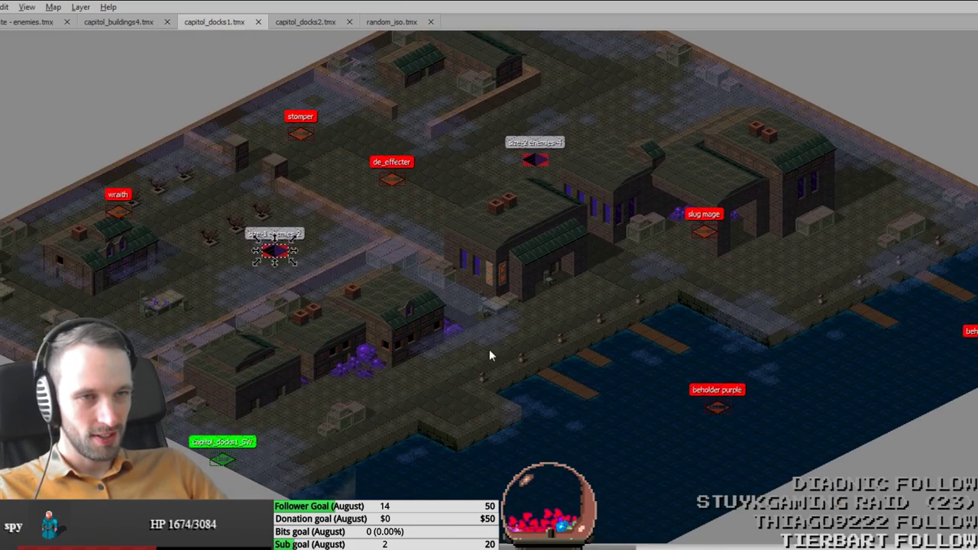
{"action": "scroll", "coordinate": [489, 355], "scroll_direction": "down", "scroll_amount": 3, "text": "ctrl"}
Step: Look over the capitol_docks2 map and close the random_iso.tmx map
{"action": "left_click", "coordinate": [304, 21]}
{"action": "middle_click_drag", "start_coordinate": [395, 380], "coordinate": [532, 237]}
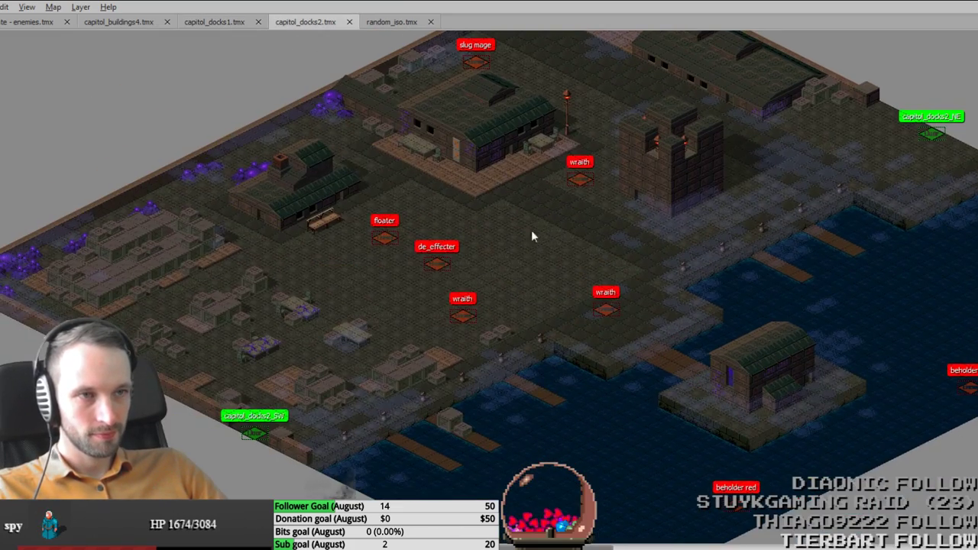
{"action": "left_click", "coordinate": [407, 22]}
{"action": "left_click", "coordinate": [430, 22]}
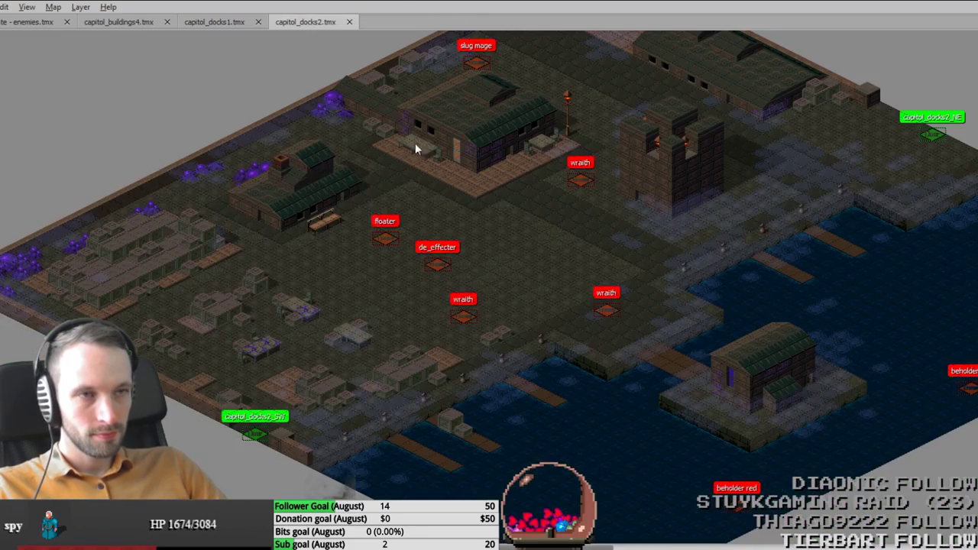
Step: Return to capitol_docks1 and rename the small floor hole "size-1 level-0 enemies-2"
{"action": "left_click", "coordinate": [214, 22]}
{"action": "scroll", "coordinate": [274, 268], "scroll_direction": "up", "scroll_amount": 1, "text": "ctrl"}
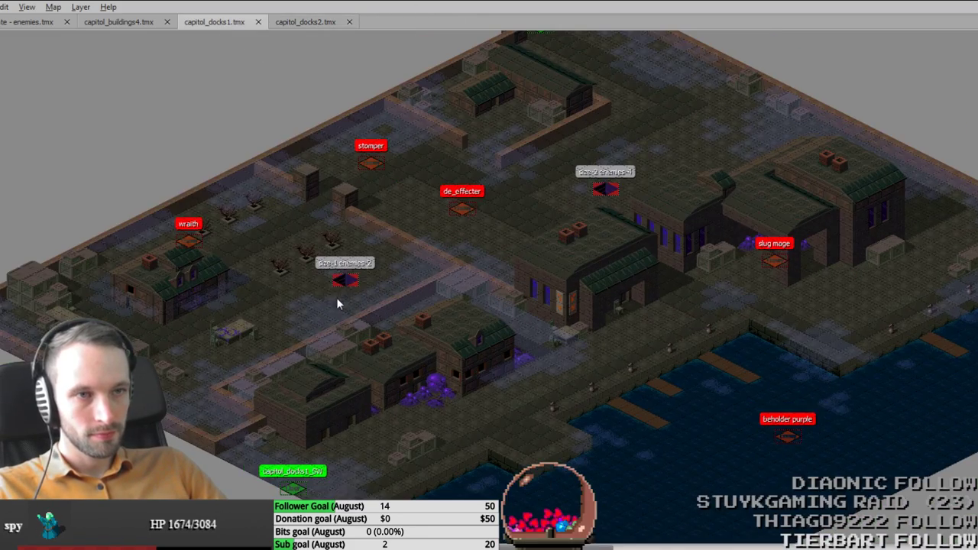
{"action": "left_click", "coordinate": [341, 270]}
{"action": "key", "text": "Tab"}
{"action": "scroll", "coordinate": [73, 212], "scroll_direction": "down", "scroll_amount": 1}
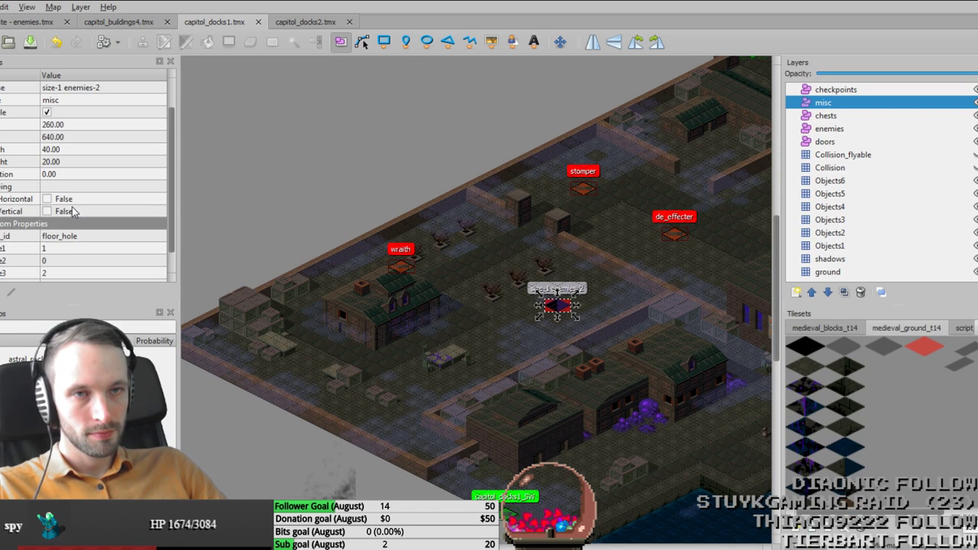
{"action": "scroll", "coordinate": [66, 244], "scroll_direction": "up", "scroll_amount": 1}
{"action": "left_click", "coordinate": [70, 128]}
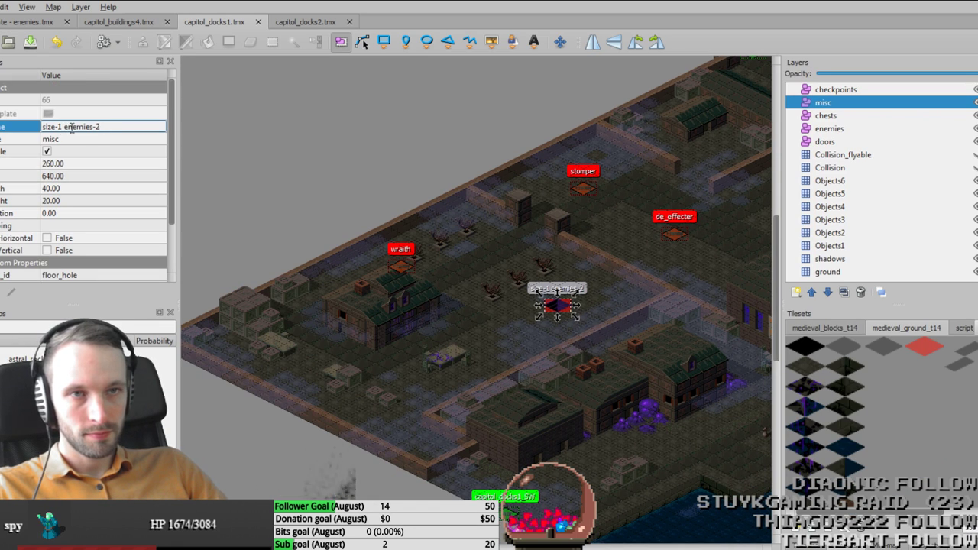
{"action": "key", "text": "ctrl+Left"}
{"action": "key", "text": "ctrl+Left"}
{"action": "key", "text": "ctrl+Left"}
{"action": "type", "text": "l"}
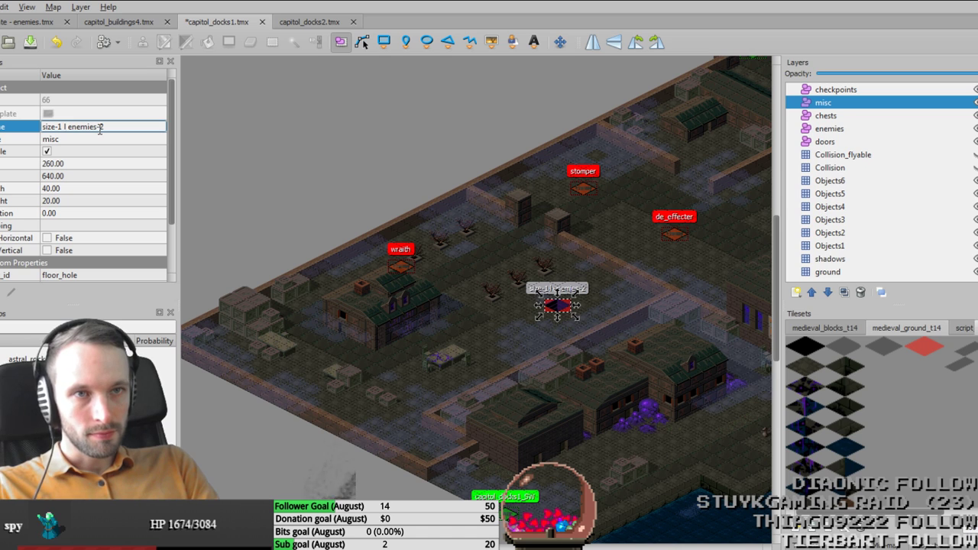
{"action": "type", "text": "evel-0"}
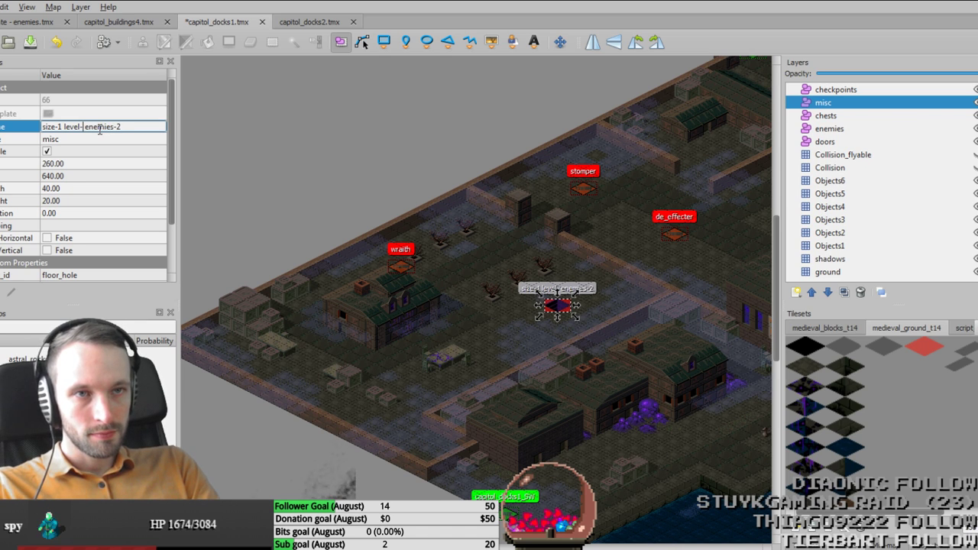
{"action": "key", "text": "Return"}
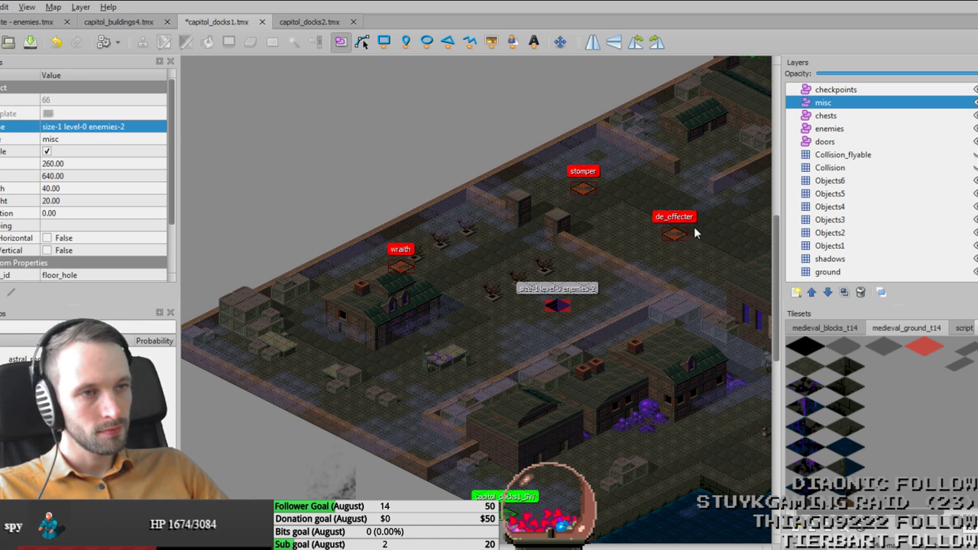
Step: Rename the large floor hole "size-2 level-0 enemies-4" and save the map
{"action": "middle_click_drag", "start_coordinate": [694, 233], "coordinate": [429, 287]}
{"action": "left_click", "coordinate": [554, 266]}
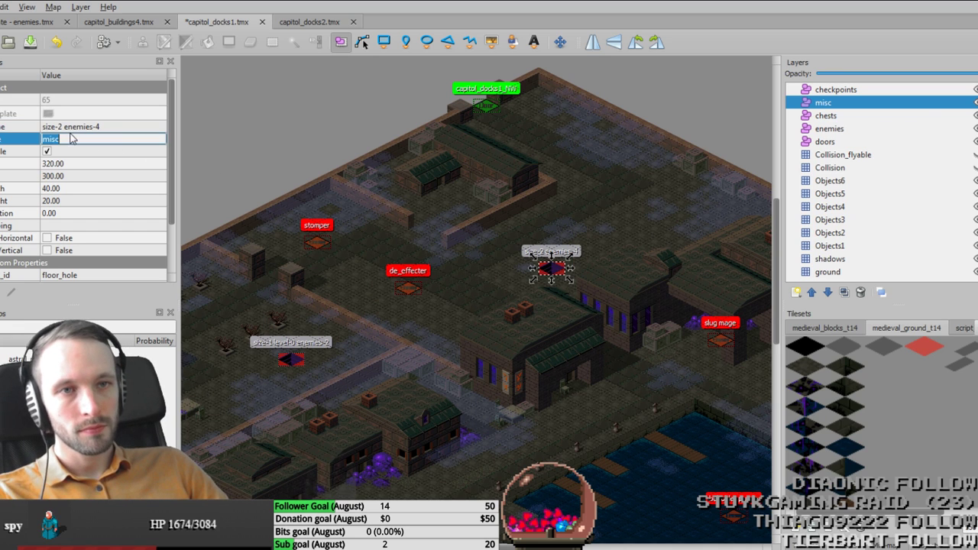
{"action": "left_click", "coordinate": [67, 127]}
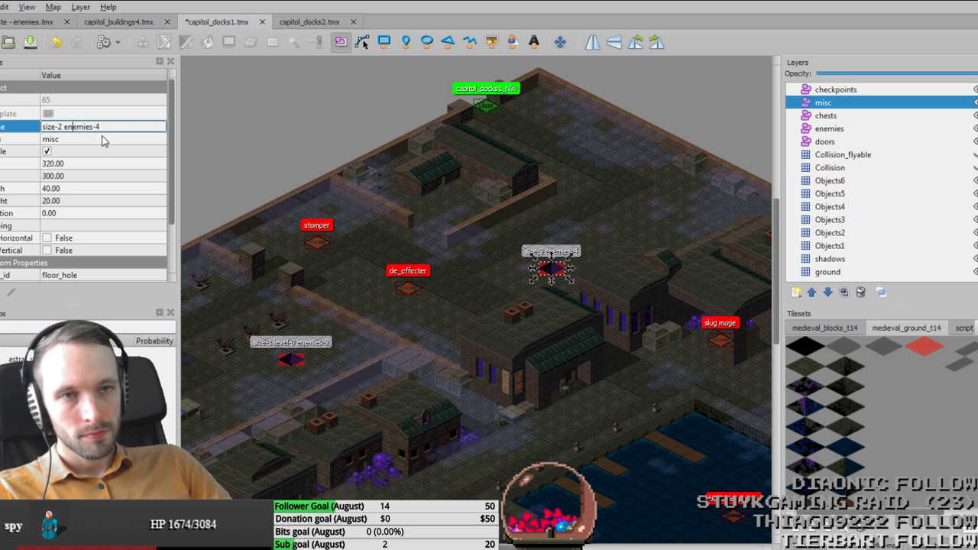
{"action": "type", "text": "level-"}
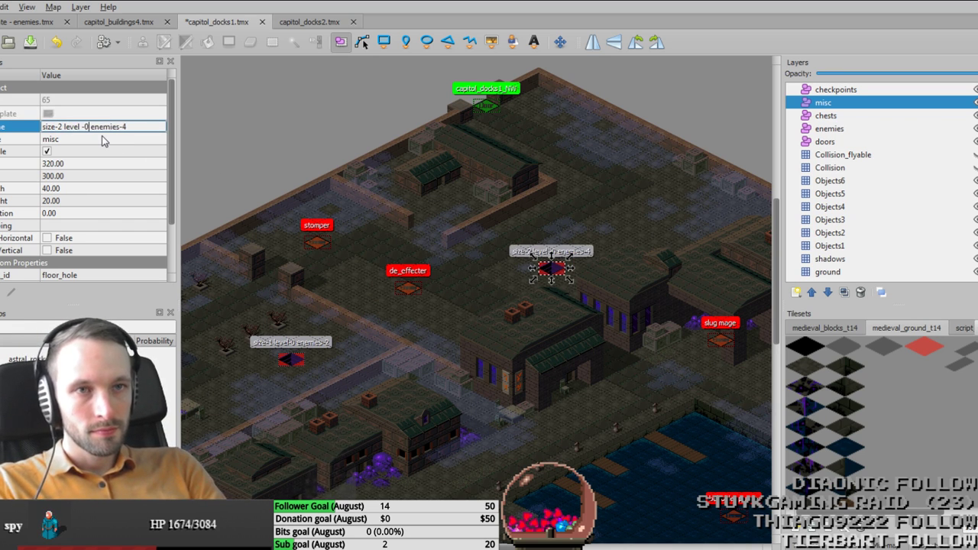
{"action": "type", "text": "0"}
{"action": "key", "text": "Return"}
{"action": "key", "text": "ctrl+s"}
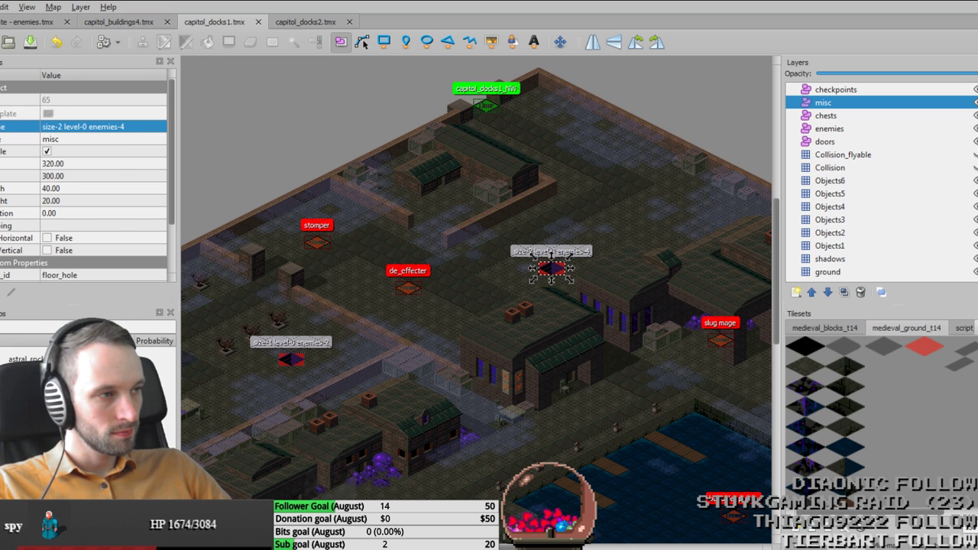
Step: Switch to the web browser and look through the Orange Island Kickstarter campaign page
{"action": "key", "text": "alt+Tab"}
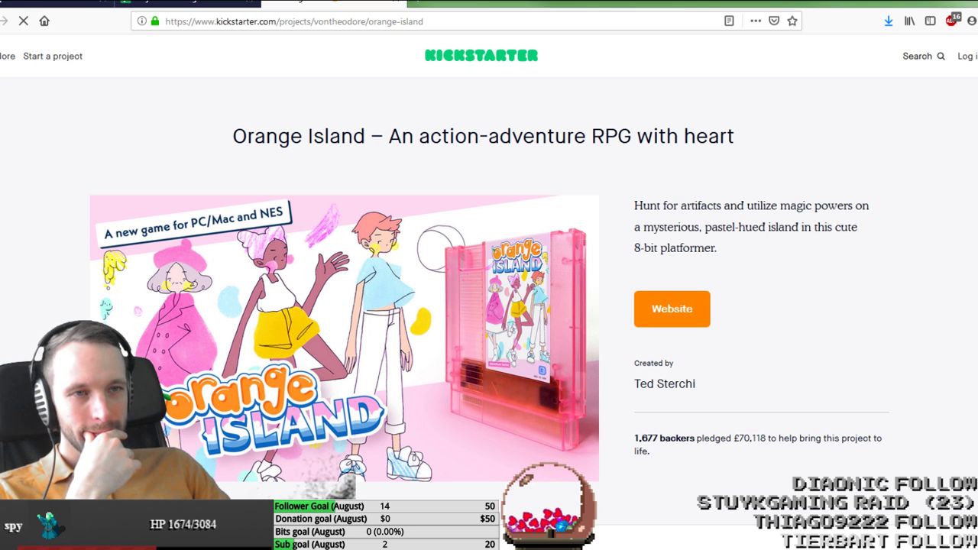
{"action": "scroll", "coordinate": [489, 305], "scroll_direction": "down", "scroll_amount": 2}
{"action": "scroll", "coordinate": [489, 305], "scroll_direction": "up", "scroll_amount": 2}
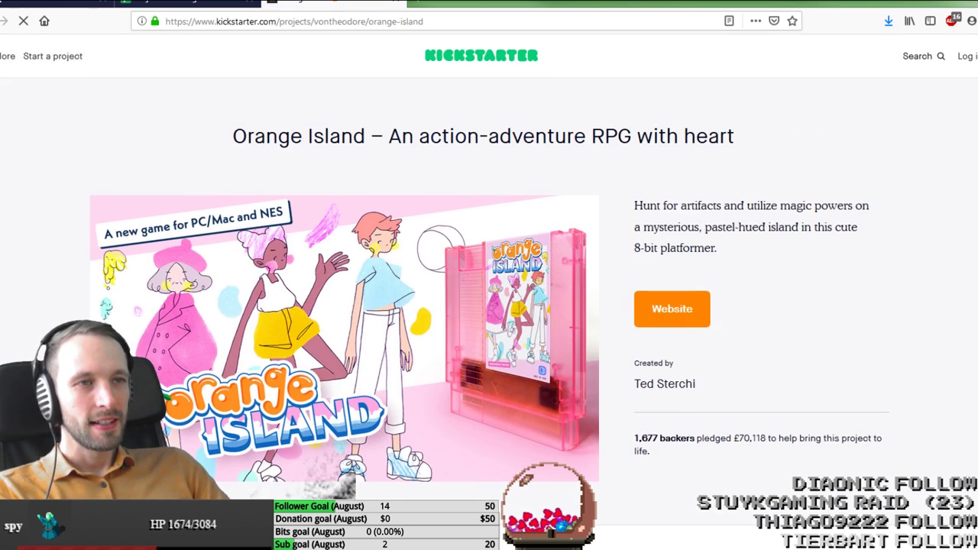
{"action": "scroll", "coordinate": [197, 262], "scroll_direction": "down", "scroll_amount": 4}
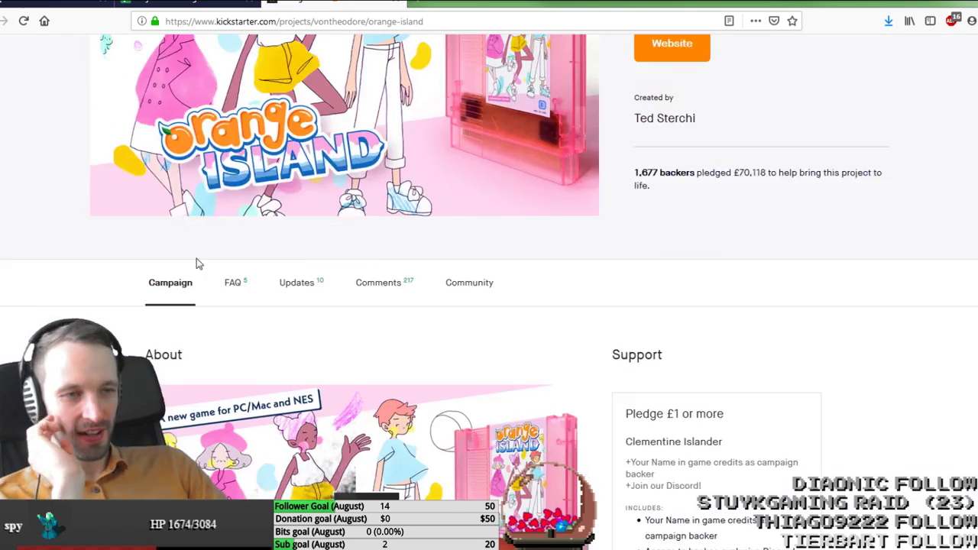
Step: Read through the Orange Island campaign's description, funding progress and stretch goals, and return to its video
{"action": "scroll", "coordinate": [205, 265], "scroll_direction": "down", "scroll_amount": 1}
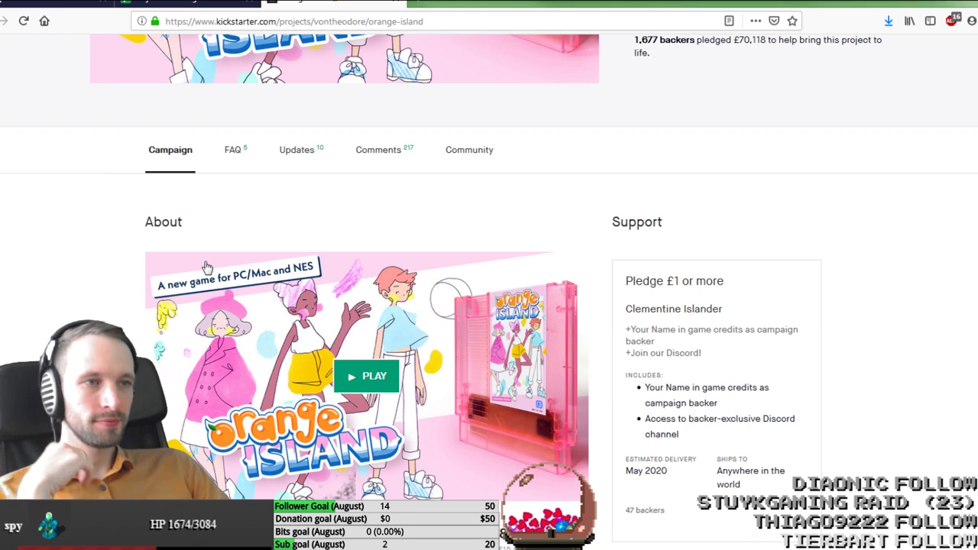
{"action": "scroll", "coordinate": [205, 265], "scroll_direction": "down", "scroll_amount": 1}
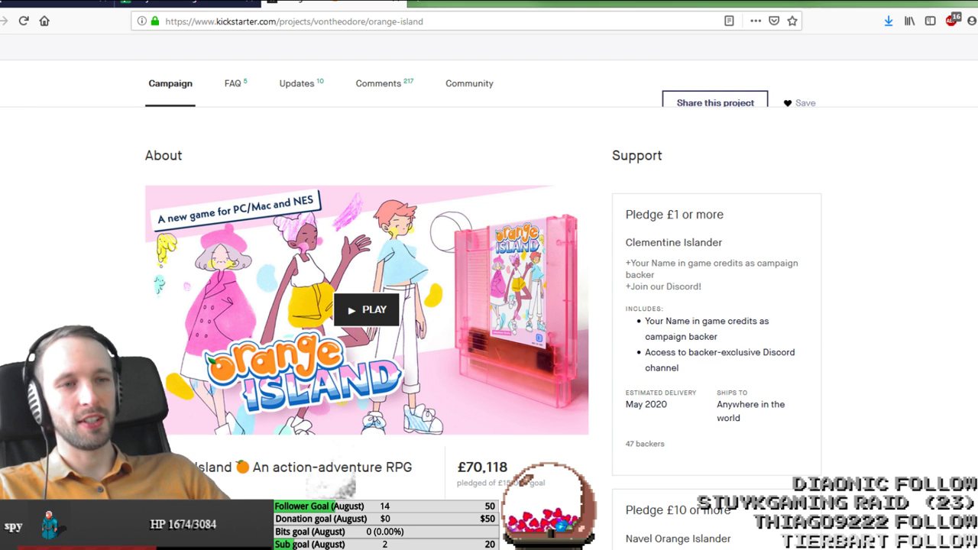
{"action": "scroll", "coordinate": [489, 305], "scroll_direction": "down", "scroll_amount": 3}
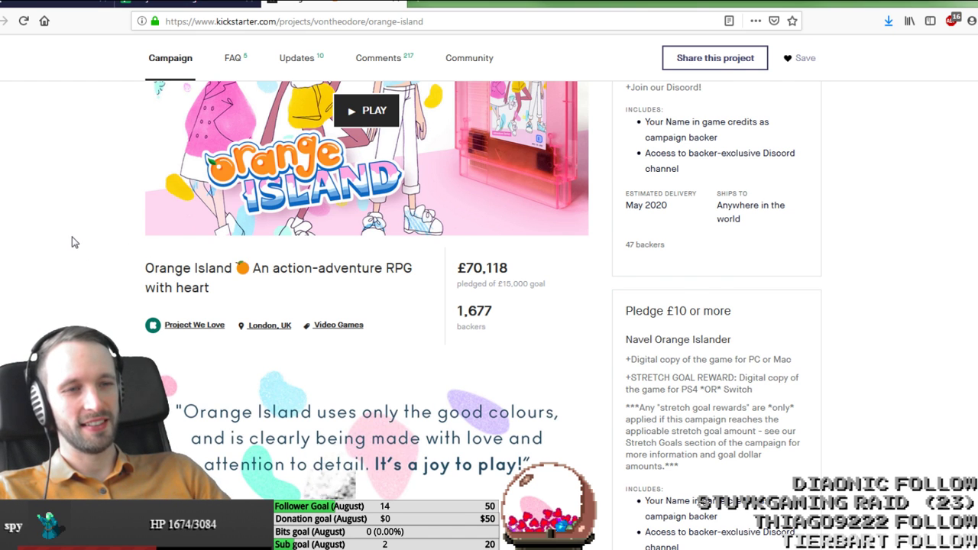
{"action": "scroll", "coordinate": [72, 237], "scroll_direction": "down", "scroll_amount": 3}
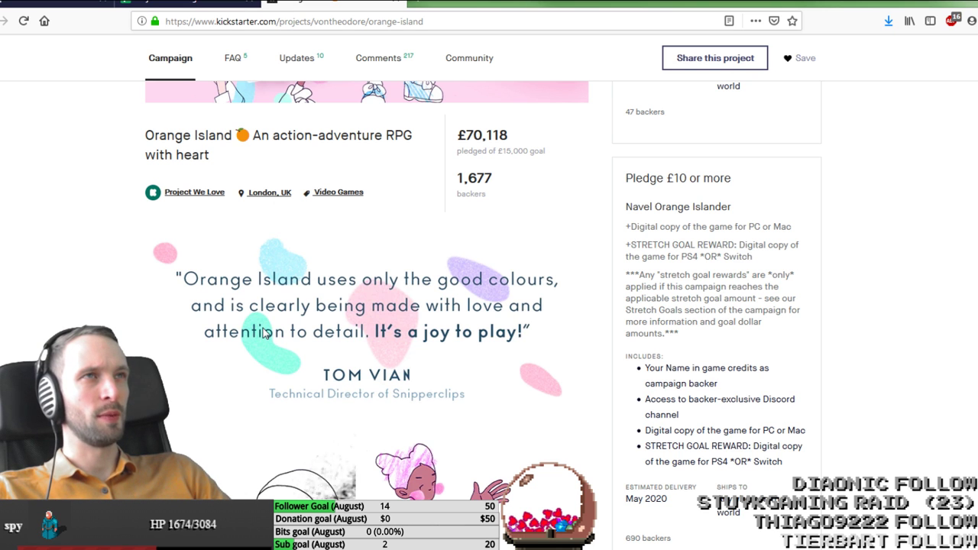
{"action": "scroll", "coordinate": [229, 298], "scroll_direction": "down", "scroll_amount": 3}
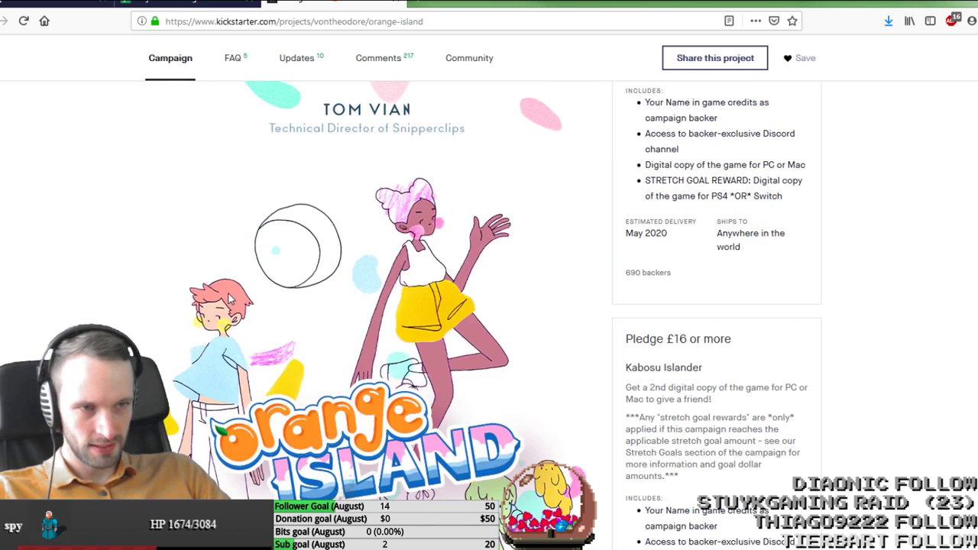
{"action": "scroll", "coordinate": [218, 302], "scroll_direction": "down", "scroll_amount": 10}
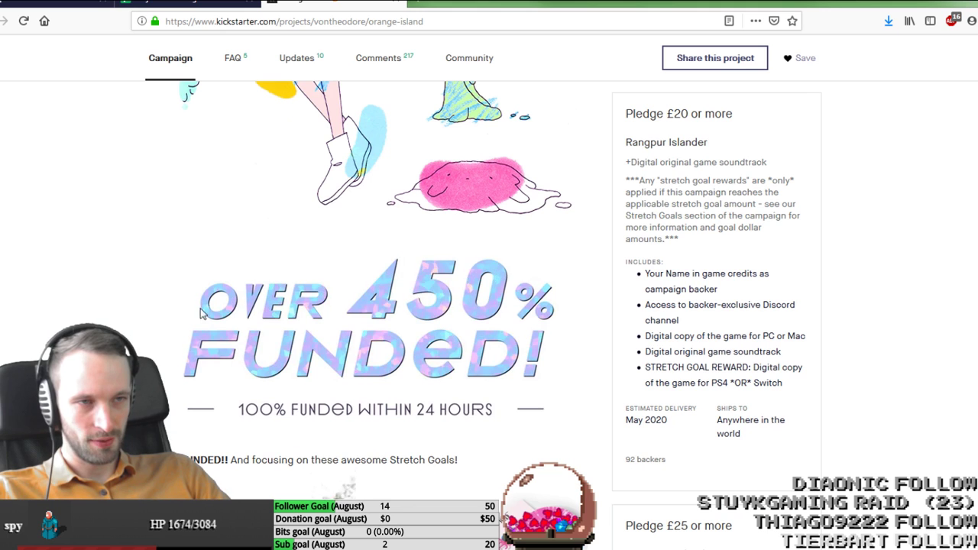
{"action": "scroll", "coordinate": [87, 285], "scroll_direction": "down", "scroll_amount": 3}
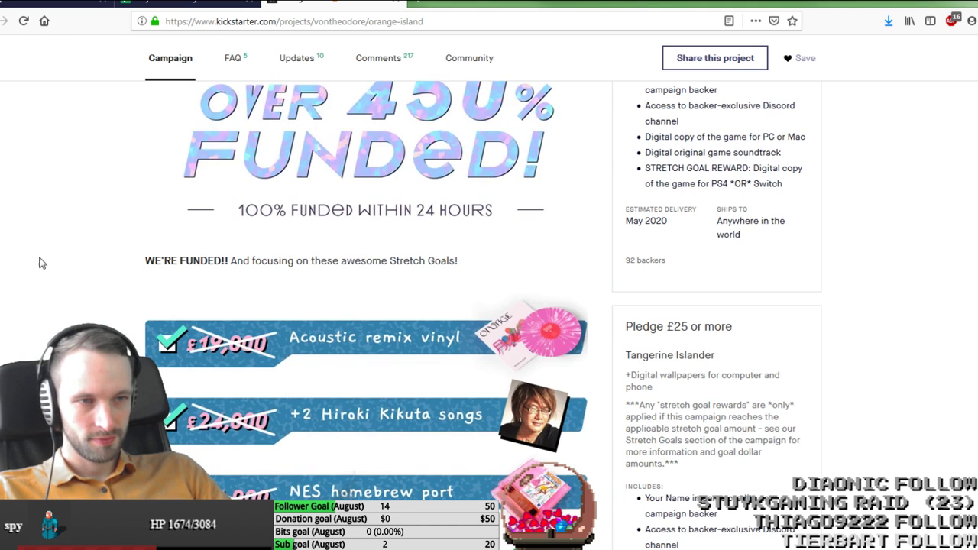
{"action": "scroll", "coordinate": [34, 256], "scroll_direction": "down", "scroll_amount": 2}
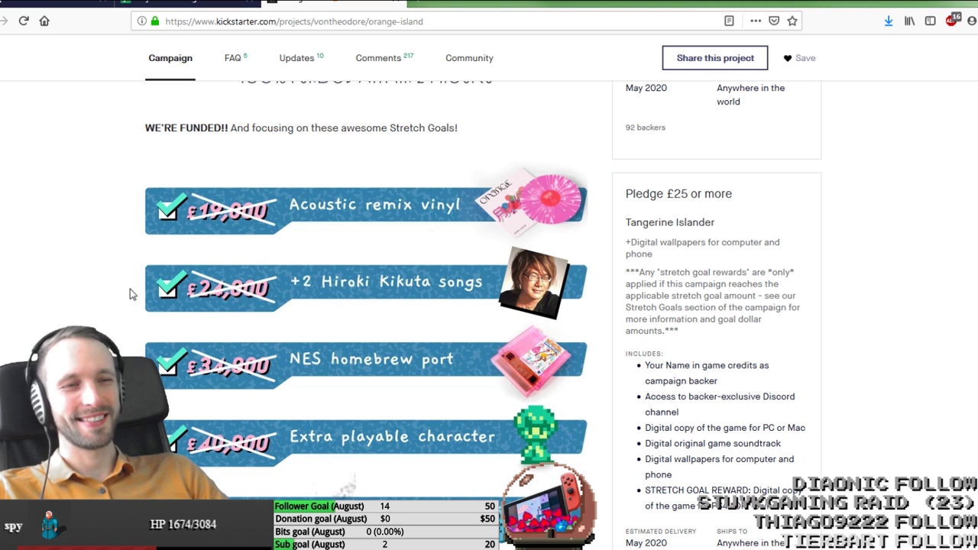
{"action": "scroll", "coordinate": [33, 316], "scroll_direction": "down", "scroll_amount": 3}
{"action": "scroll", "coordinate": [55, 316], "scroll_direction": "down", "scroll_amount": 5}
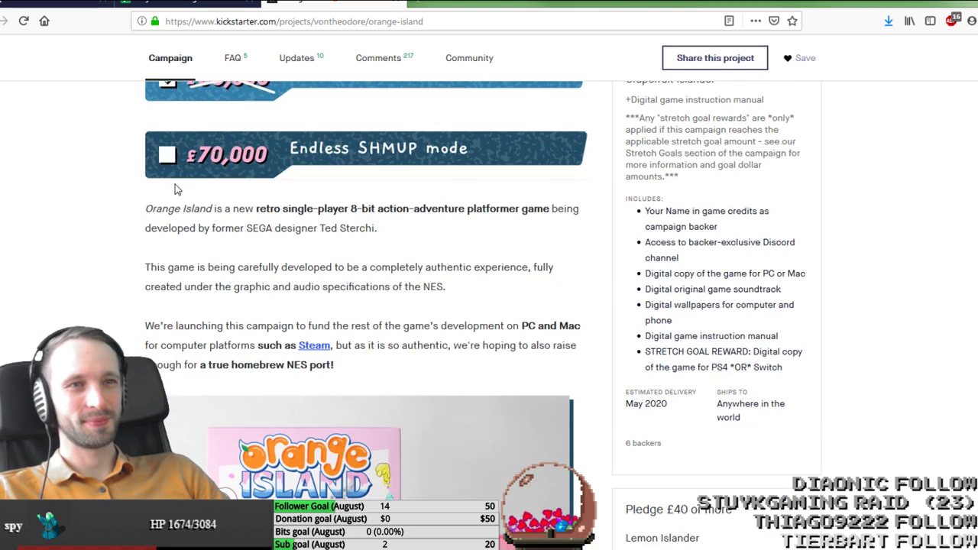
{"action": "scroll", "coordinate": [142, 192], "scroll_direction": "down", "scroll_amount": 5}
{"action": "middle_click", "coordinate": [109, 317]}
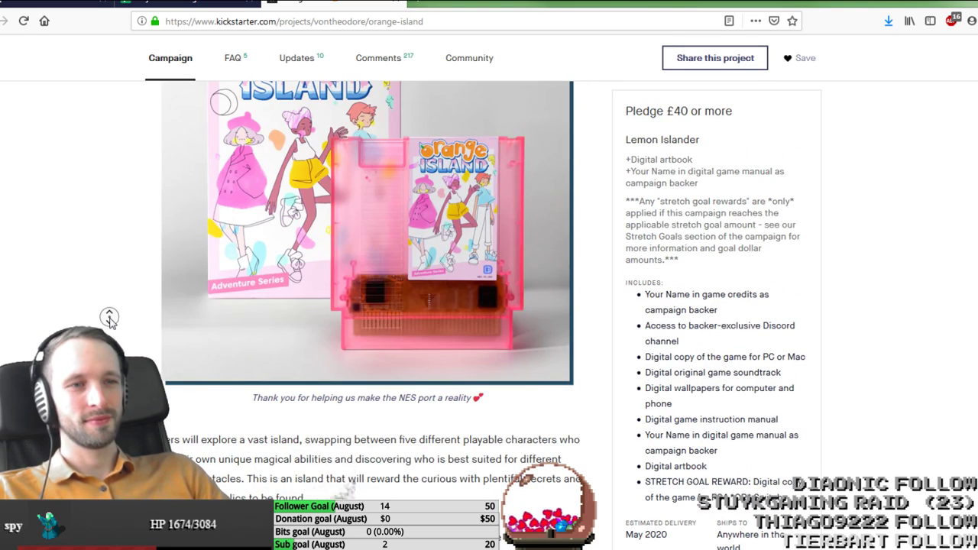
{"action": "scroll", "coordinate": [91, 94], "scroll_direction": "up", "scroll_amount": 20}
{"action": "scroll", "coordinate": [104, 243], "scroll_direction": "down", "scroll_amount": 7}
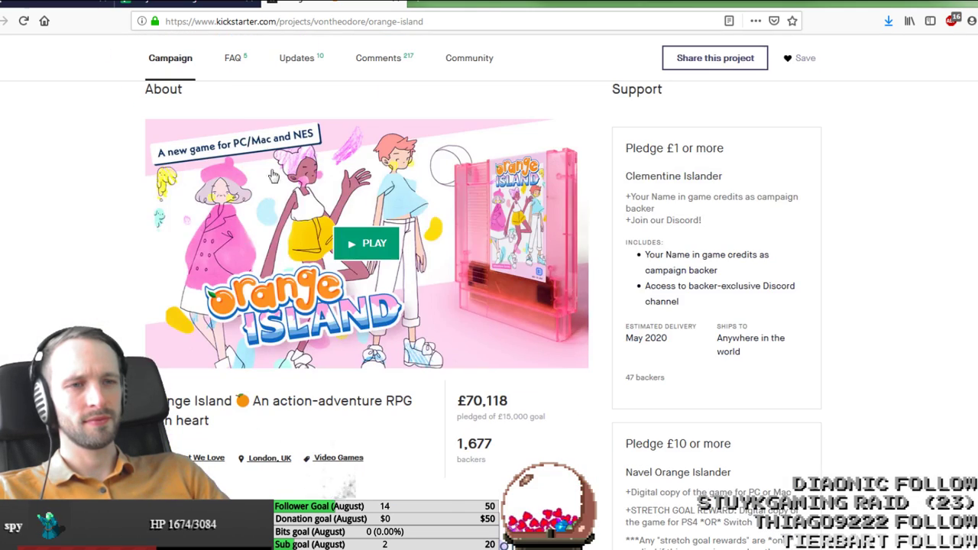
Step: Play the Orange Island campaign video, watch part of it in full screen, and leave full screen
{"action": "left_click", "coordinate": [355, 243]}
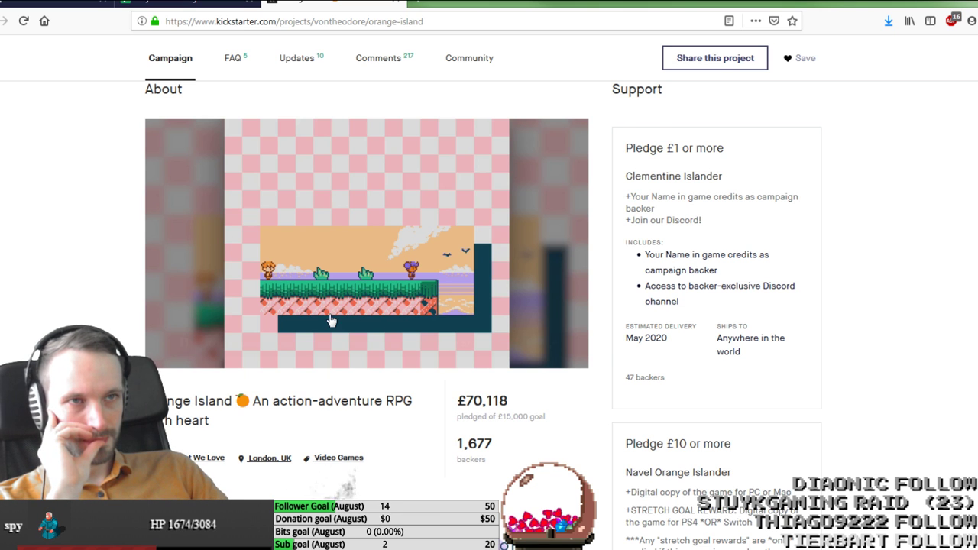
{"action": "scroll", "coordinate": [332, 319], "scroll_direction": "down", "scroll_amount": 2}
{"action": "scroll", "coordinate": [331, 319], "scroll_direction": "up", "scroll_amount": 2}
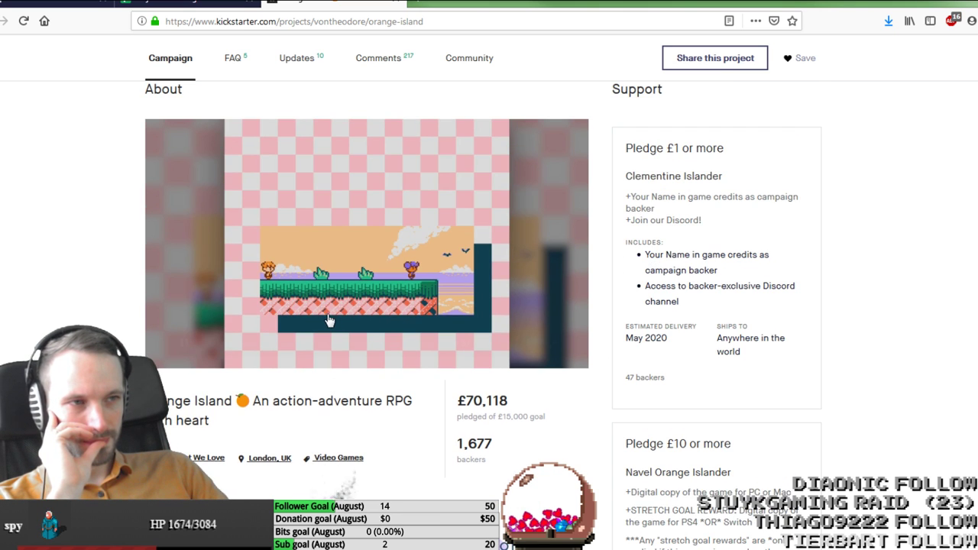
{"action": "left_click", "coordinate": [358, 250]}
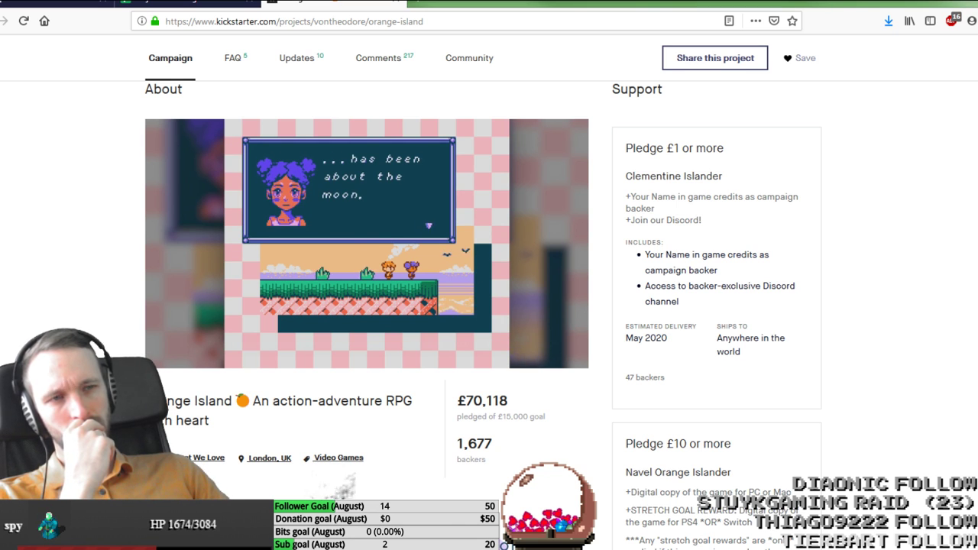
{"action": "mouse_move", "coordinate": [410, 300]}
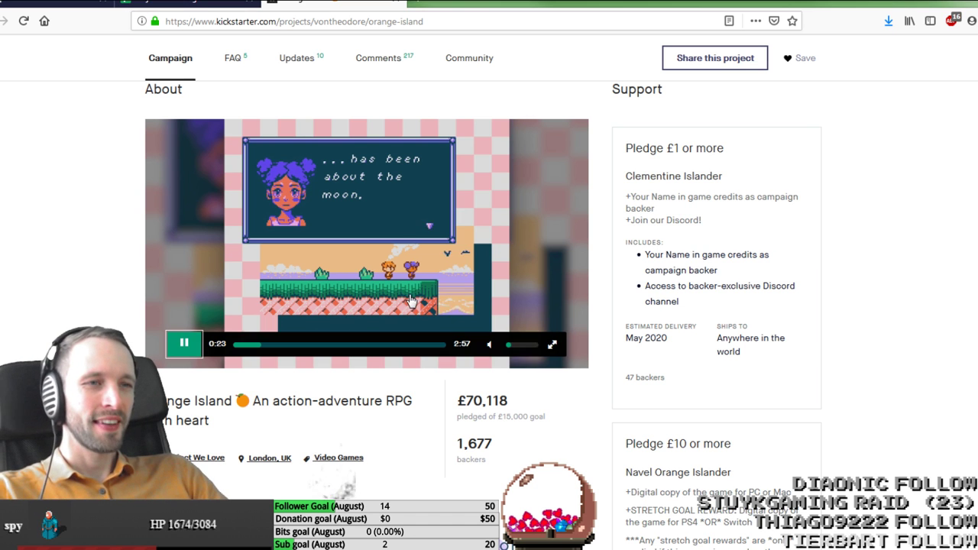
{"action": "left_click", "coordinate": [553, 348]}
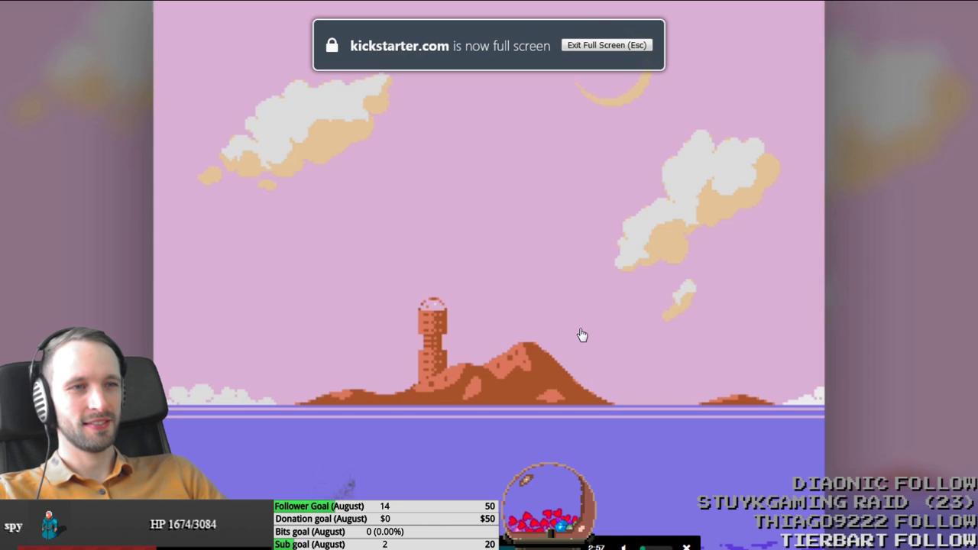
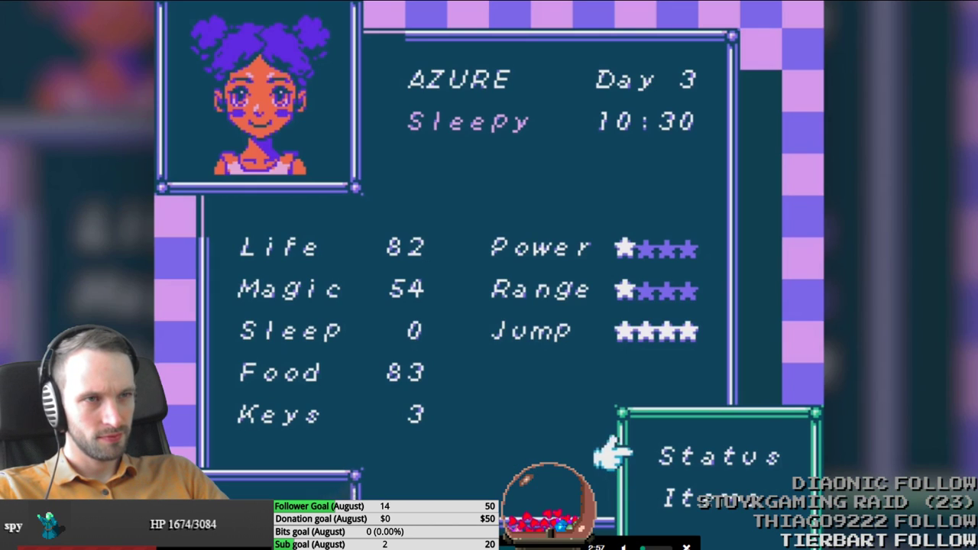
{"action": "key", "text": "Escape"}
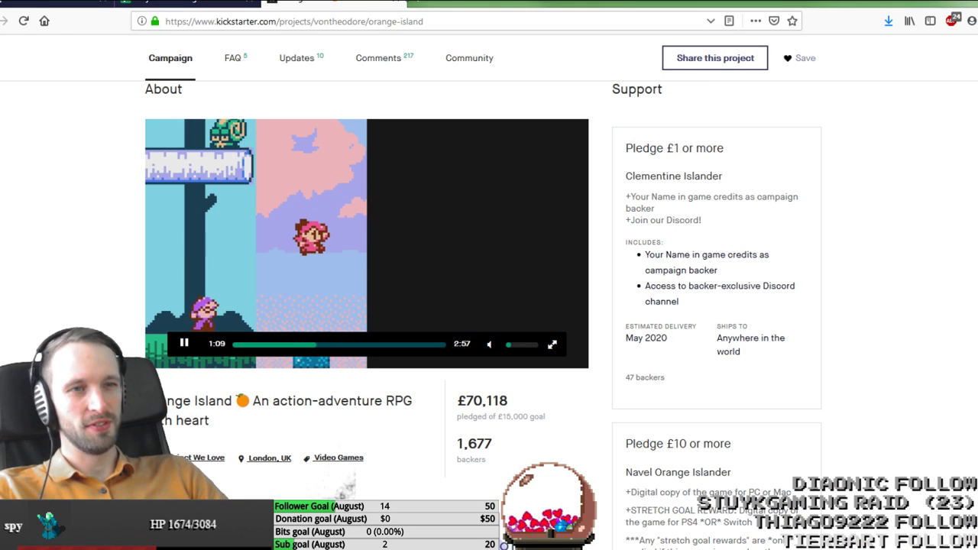
Step: Close the Kickstarter page and switch back to the capitol_docks1 map in Tiled
{"action": "left_click", "coordinate": [400, 3]}
{"action": "key", "text": "ctrl+shift+Tab"}
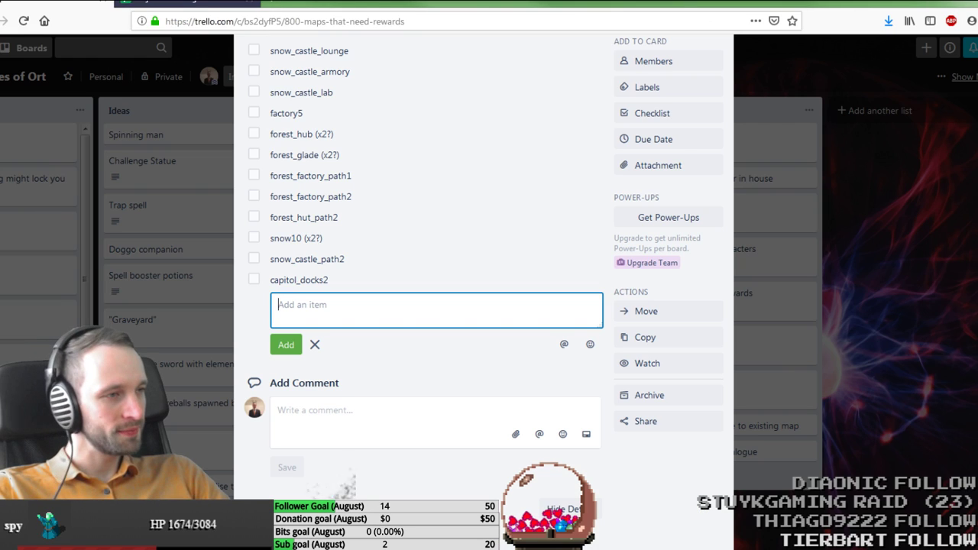
{"action": "key", "text": "alt+Tab"}
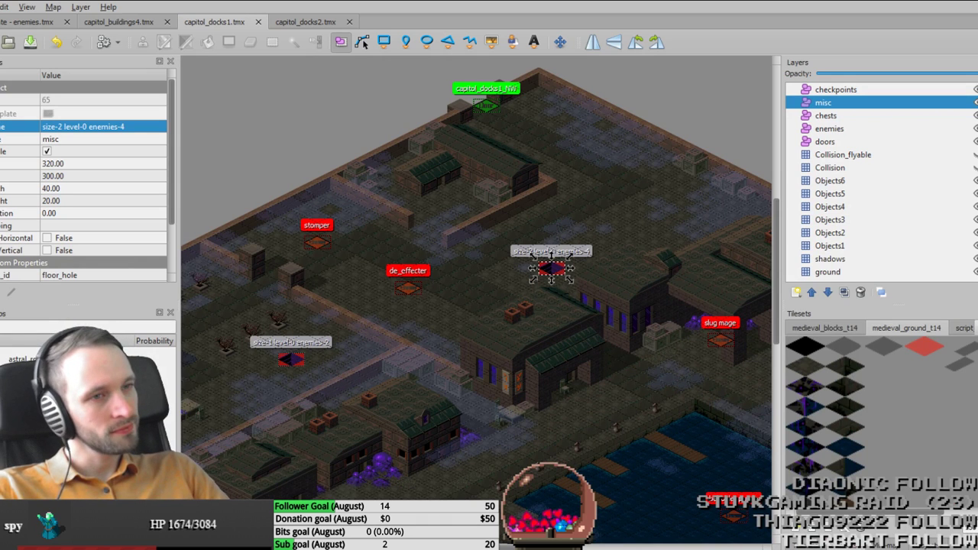
{"action": "middle_click_drag", "start_coordinate": [515, 437], "coordinate": [512, 351]}
{"action": "scroll", "coordinate": [535, 316], "scroll_direction": "down", "scroll_amount": 1, "text": "ctrl"}
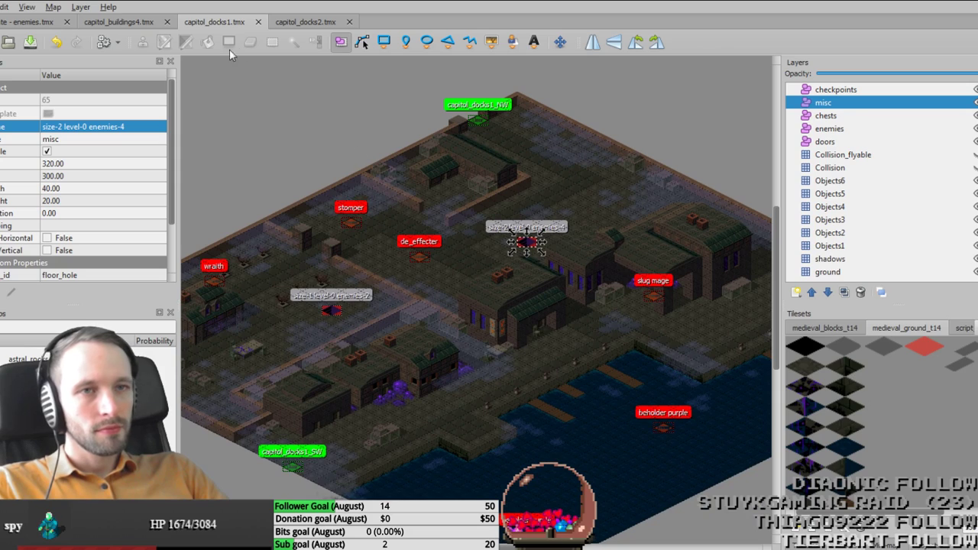
Step: Open the capitol_buildings4 map and hide its Collision_flyable layer
{"action": "left_click", "coordinate": [129, 23]}
{"action": "middle_click_drag", "start_coordinate": [653, 238], "coordinate": [533, 228]}
{"action": "key", "text": "Tab"}
{"action": "key", "text": "Tab"}
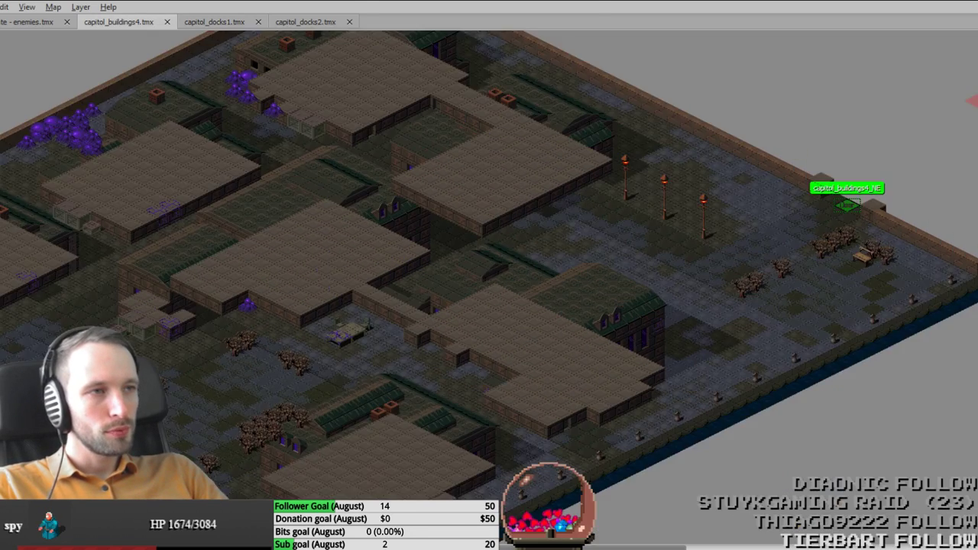
{"action": "left_click", "coordinate": [975, 129]}
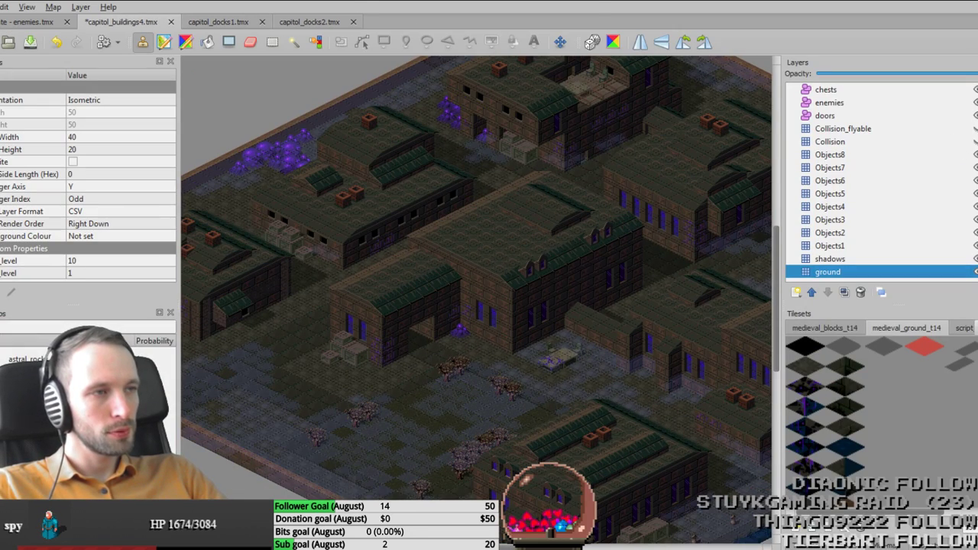
{"action": "scroll", "coordinate": [886, 196], "scroll_direction": "up", "scroll_amount": 1}
{"action": "left_click", "coordinate": [887, 144]}
{"action": "key", "text": "Tab"}
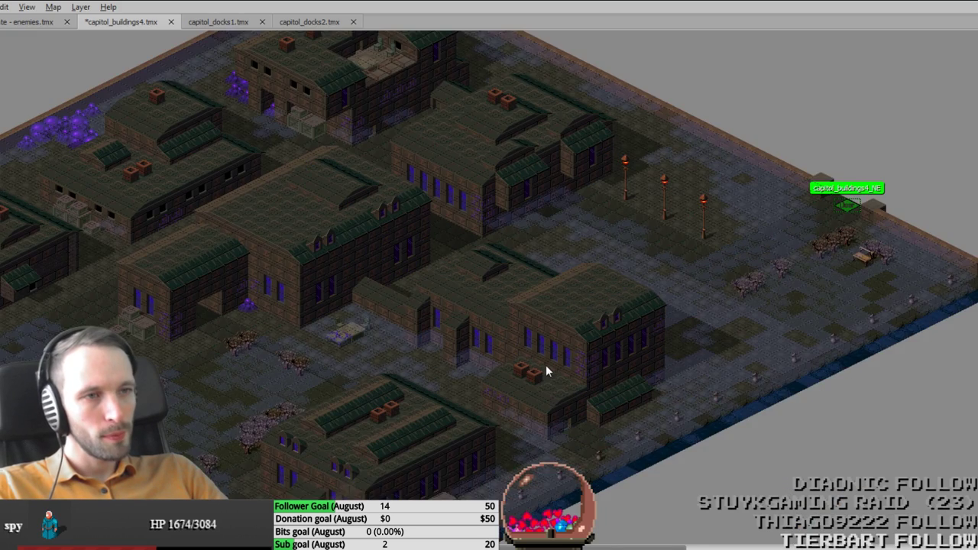
Step: Examine the whole capitol_buildings4 map, including its buildings, alleys, open ground and entrances
{"action": "middle_click_drag", "start_coordinate": [547, 370], "coordinate": [570, 280]}
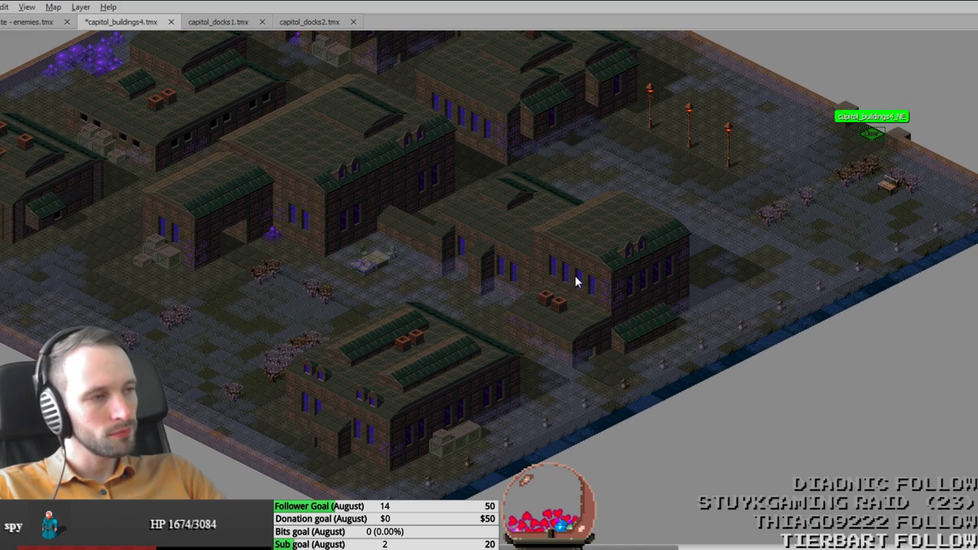
{"action": "middle_click_drag", "start_coordinate": [469, 262], "coordinate": [670, 341]}
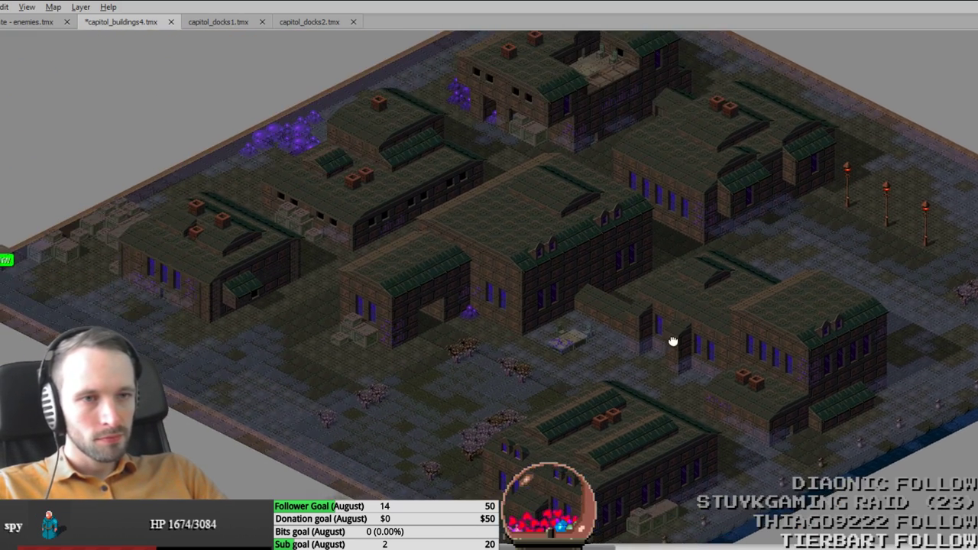
{"action": "middle_click_drag", "start_coordinate": [607, 356], "coordinate": [326, 372]}
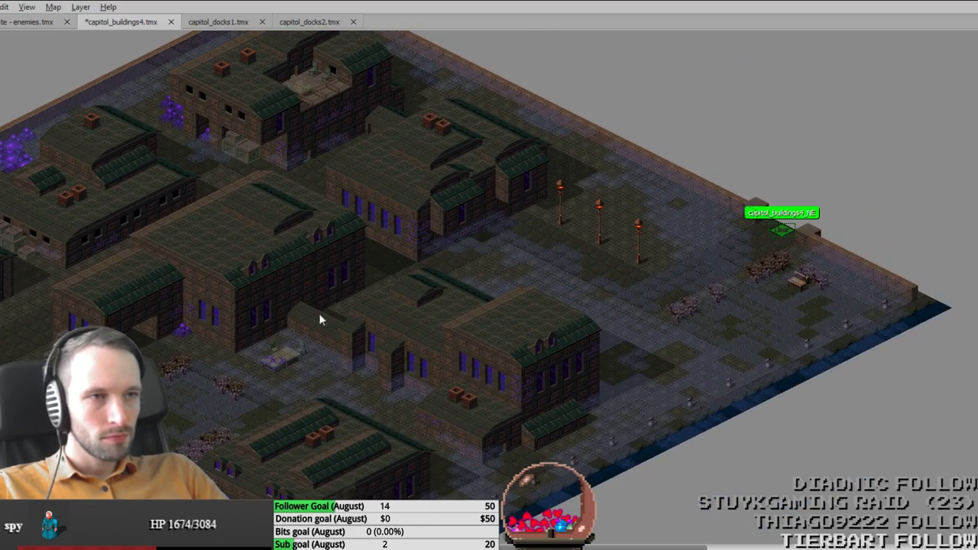
{"action": "middle_click_drag", "start_coordinate": [338, 294], "coordinate": [448, 323]}
{"action": "scroll", "coordinate": [299, 431], "scroll_direction": "down", "scroll_amount": 2, "text": "ctrl"}
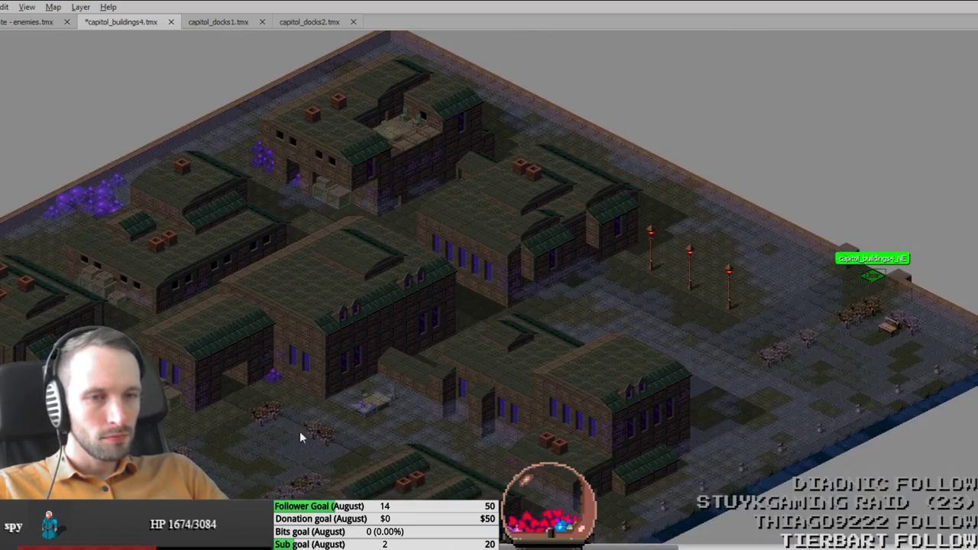
{"action": "scroll", "coordinate": [628, 346], "scroll_direction": "up", "scroll_amount": 2, "text": "ctrl"}
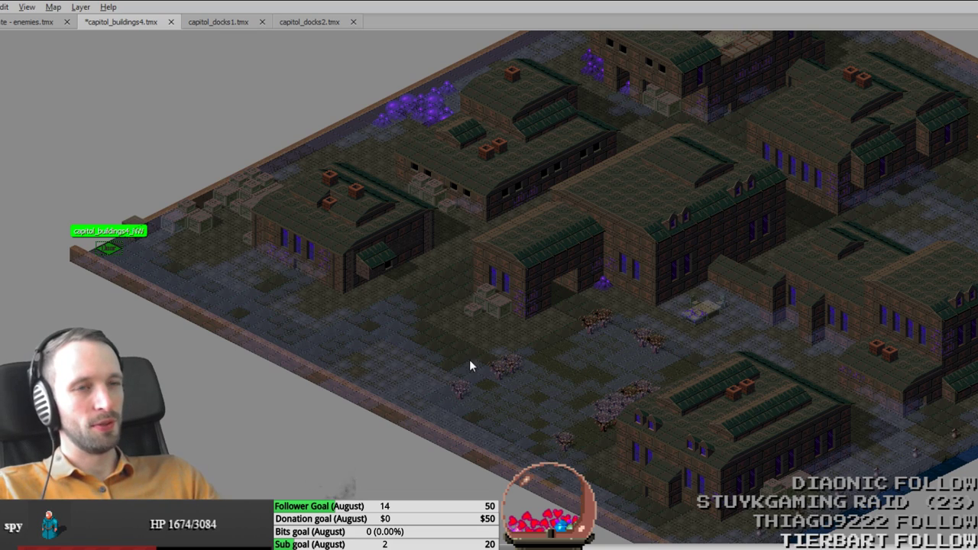
{"action": "middle_click_drag", "start_coordinate": [602, 344], "coordinate": [625, 515]}
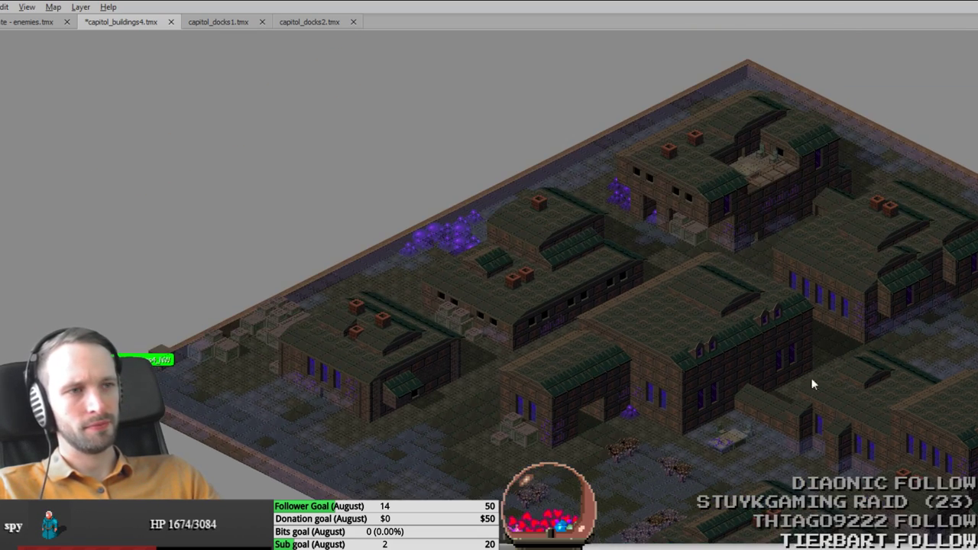
{"action": "scroll", "coordinate": [811, 378], "scroll_direction": "down", "scroll_amount": 2, "text": "ctrl"}
{"action": "scroll", "coordinate": [670, 404], "scroll_direction": "up", "scroll_amount": 2, "text": "ctrl"}
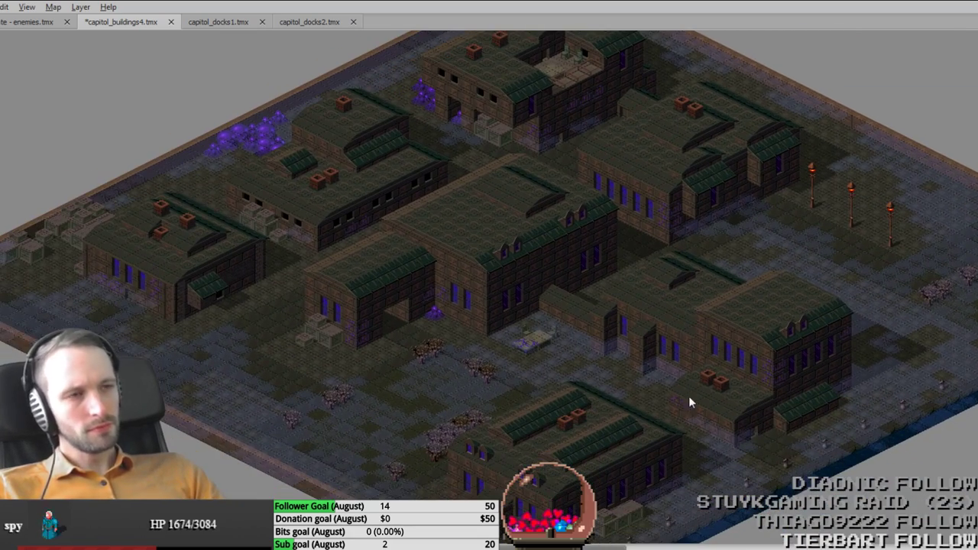
{"action": "scroll", "coordinate": [760, 420], "scroll_direction": "down", "scroll_amount": 2, "text": "ctrl"}
{"action": "scroll", "coordinate": [537, 307], "scroll_direction": "up", "scroll_amount": 2, "text": "ctrl"}
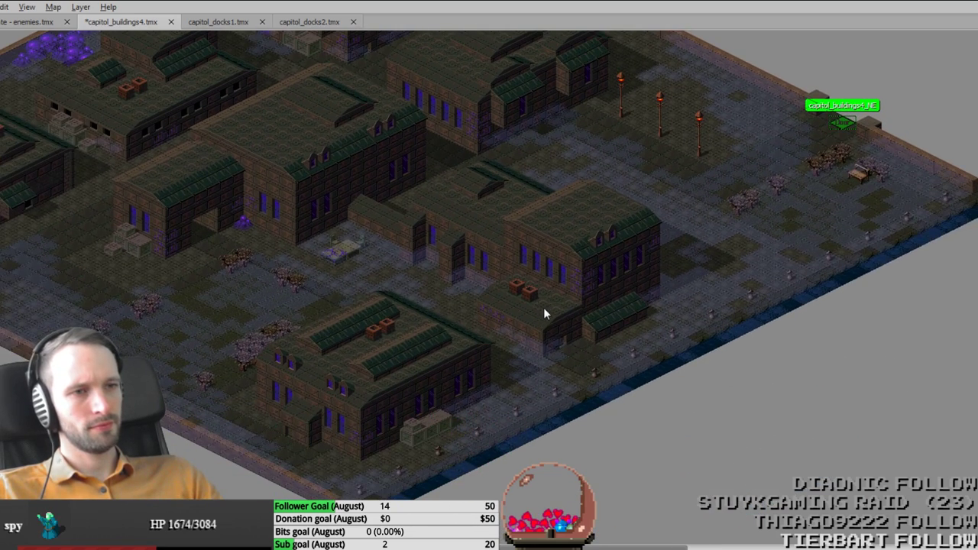
{"action": "scroll", "coordinate": [584, 352], "scroll_direction": "down", "scroll_amount": 2, "text": "ctrl"}
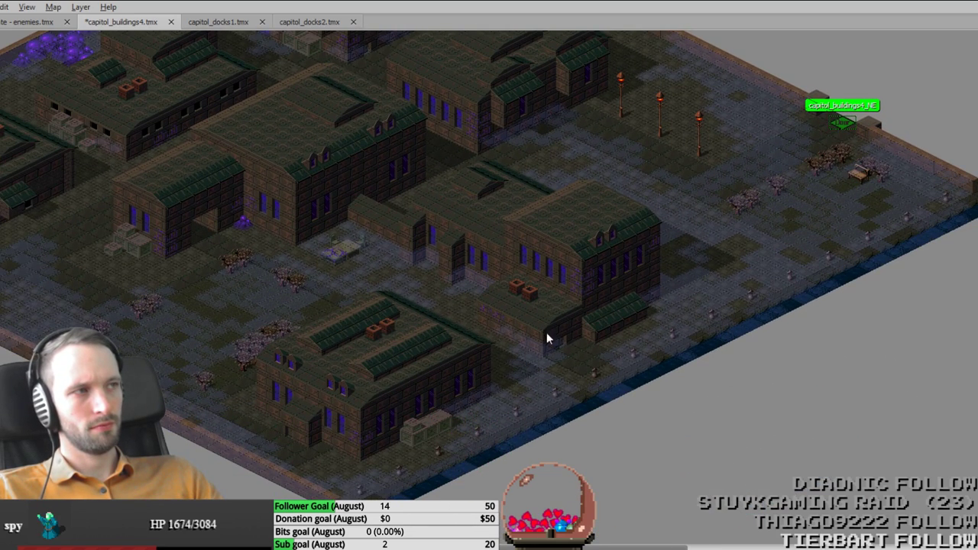
{"action": "scroll", "coordinate": [497, 393], "scroll_direction": "up", "scroll_amount": 2, "text": "ctrl"}
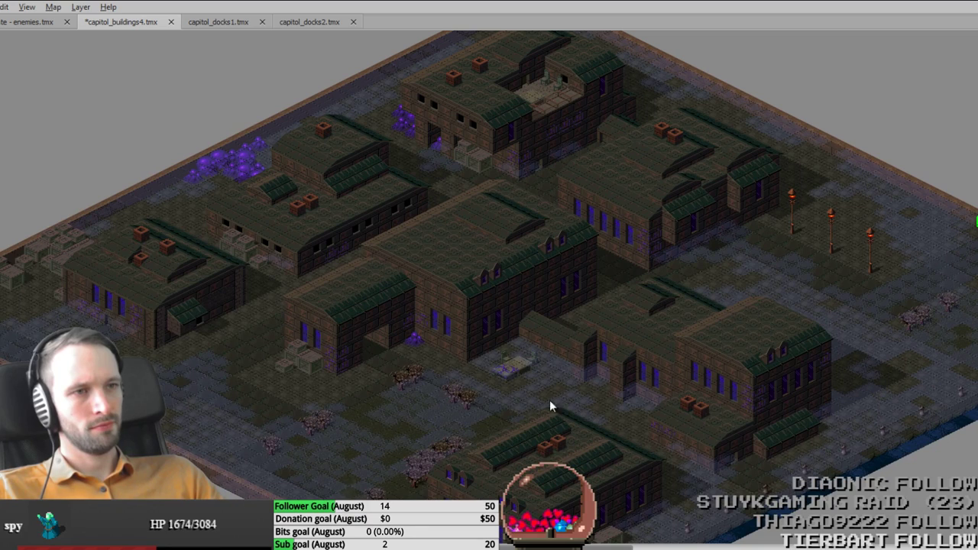
{"action": "scroll", "coordinate": [718, 398], "scroll_direction": "down", "scroll_amount": 2, "text": "ctrl"}
{"action": "scroll", "coordinate": [478, 312], "scroll_direction": "up", "scroll_amount": 2, "text": "ctrl"}
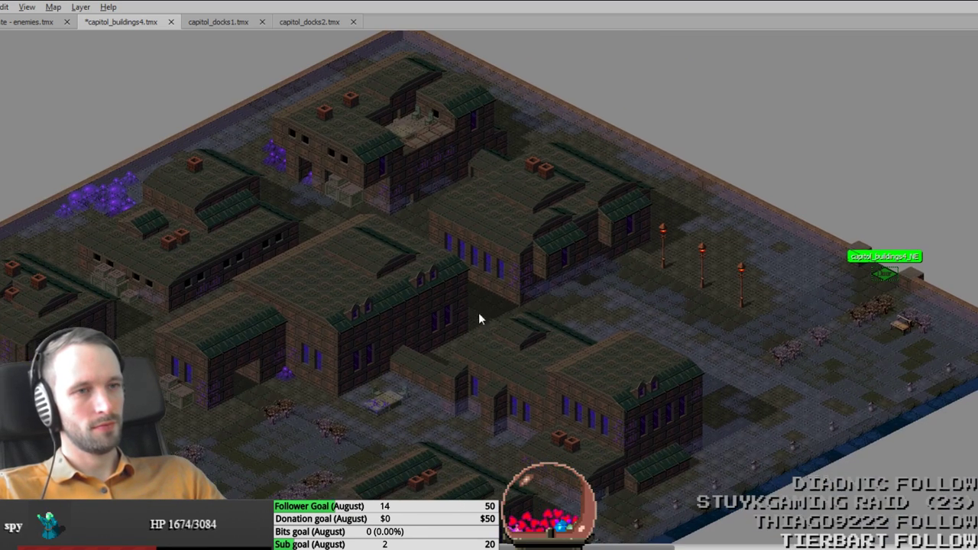
Step: Copy the group of beholder, slug mage, floater, de_effecter, wraith and stomper enemies from the enemies template map into capitol_buildings4, outside its southwest edge
{"action": "left_click", "coordinate": [27, 21]}
{"action": "scroll", "coordinate": [443, 313], "scroll_direction": "up", "scroll_amount": 1, "text": "ctrl"}
{"action": "left_click_drag", "start_coordinate": [223, 268], "coordinate": [467, 451]}
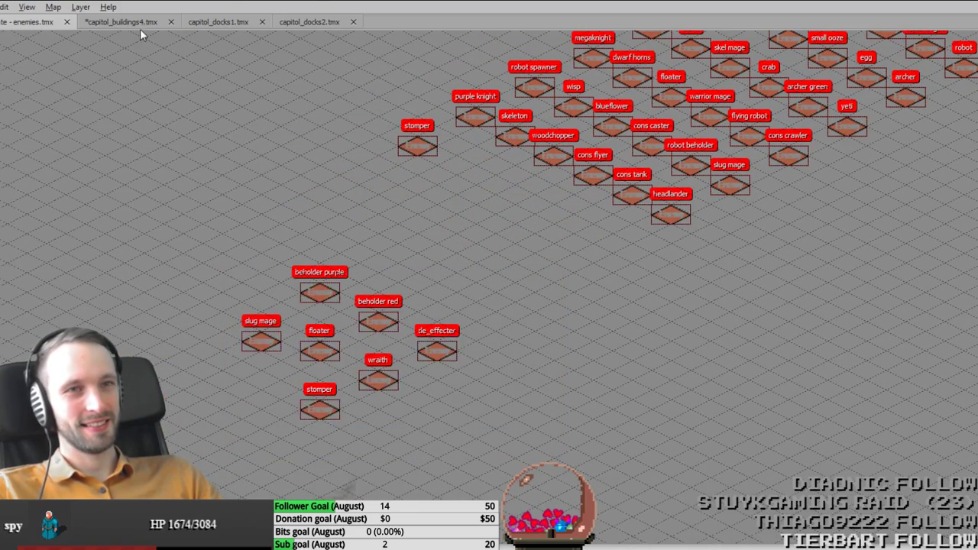
{"action": "left_click", "coordinate": [140, 26]}
{"action": "key", "text": "ctrl+Tab"}
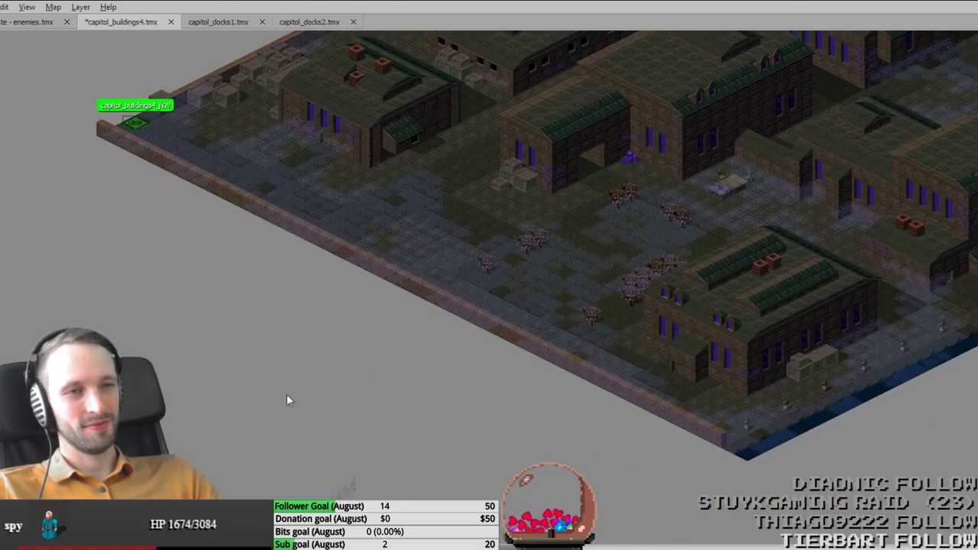
{"action": "key", "text": "ctrl+v"}
Step: Place the floater on the roof of the large central building and save the map
{"action": "left_click_drag", "start_coordinate": [271, 382], "coordinate": [675, 181]}
{"action": "middle_click_drag", "start_coordinate": [699, 165], "coordinate": [555, 366]}
{"action": "left_click_drag", "start_coordinate": [527, 386], "coordinate": [600, 274]}
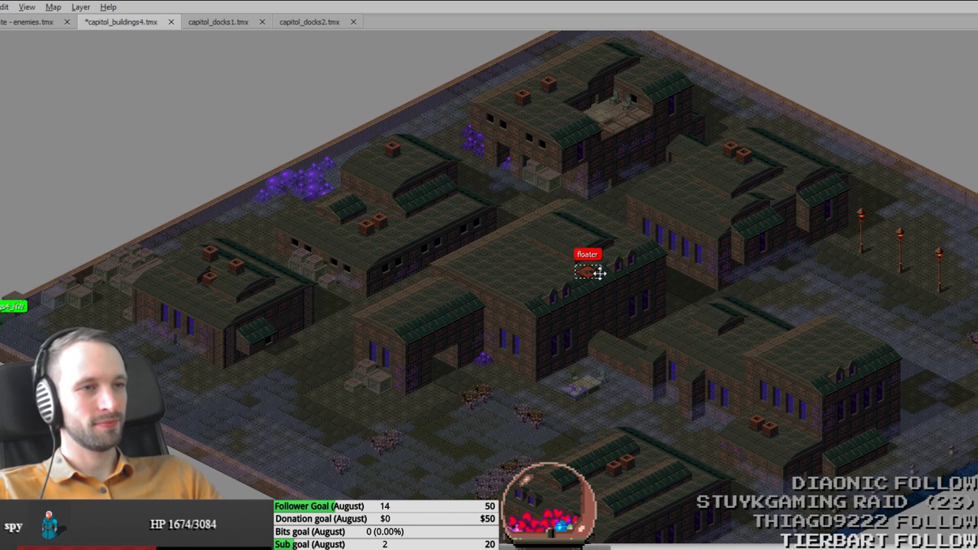
{"action": "key", "text": "ctrl+s"}
Step: Place the slug mage on the roof of the northeastern building beside the street lamps
{"action": "middle_click_drag", "start_coordinate": [530, 382], "coordinate": [511, 331]}
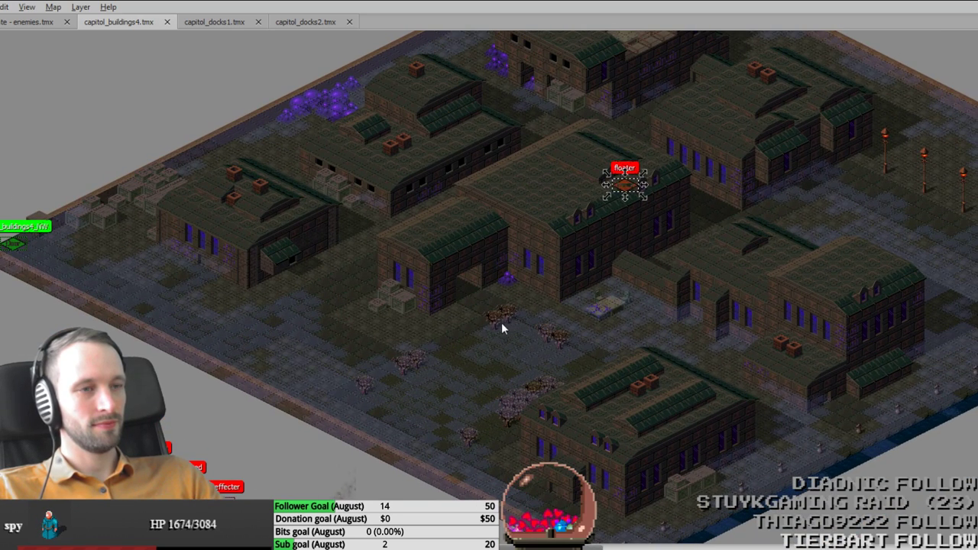
{"action": "middle_click_drag", "start_coordinate": [495, 313], "coordinate": [542, 278]}
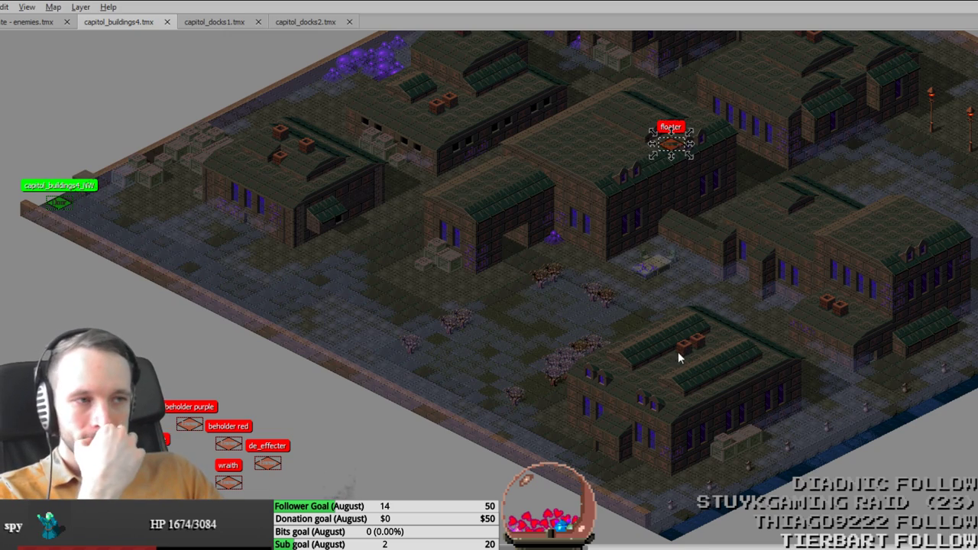
{"action": "middle_click_drag", "start_coordinate": [678, 352], "coordinate": [351, 462]}
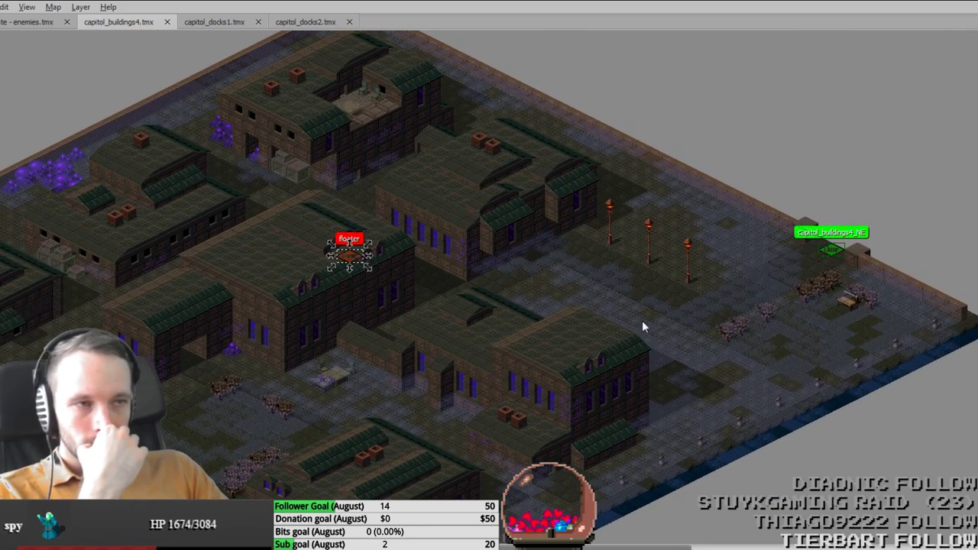
{"action": "middle_click_drag", "start_coordinate": [390, 371], "coordinate": [625, 274]}
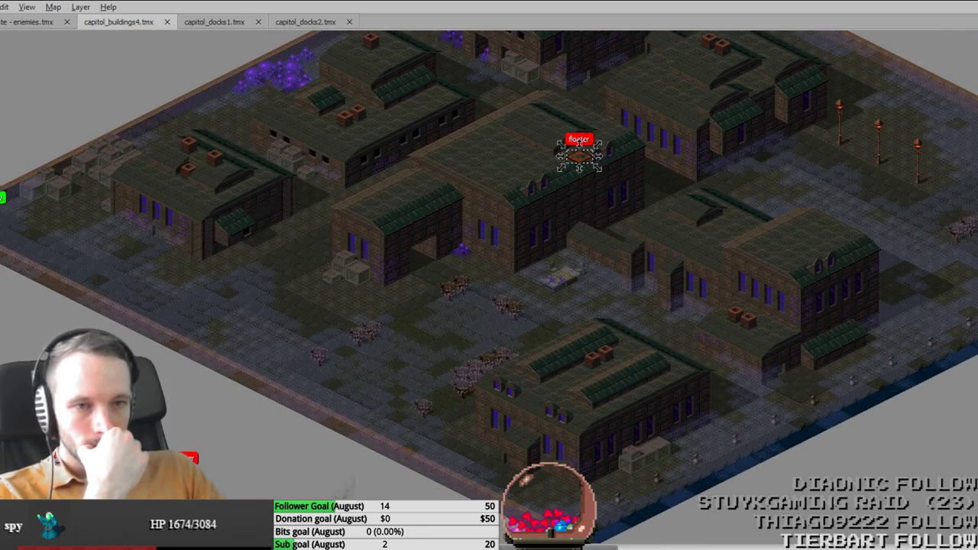
{"action": "left_click_drag", "start_coordinate": [153, 450], "coordinate": [777, 211]}
{"action": "middle_click_drag", "start_coordinate": [778, 210], "coordinate": [683, 343]}
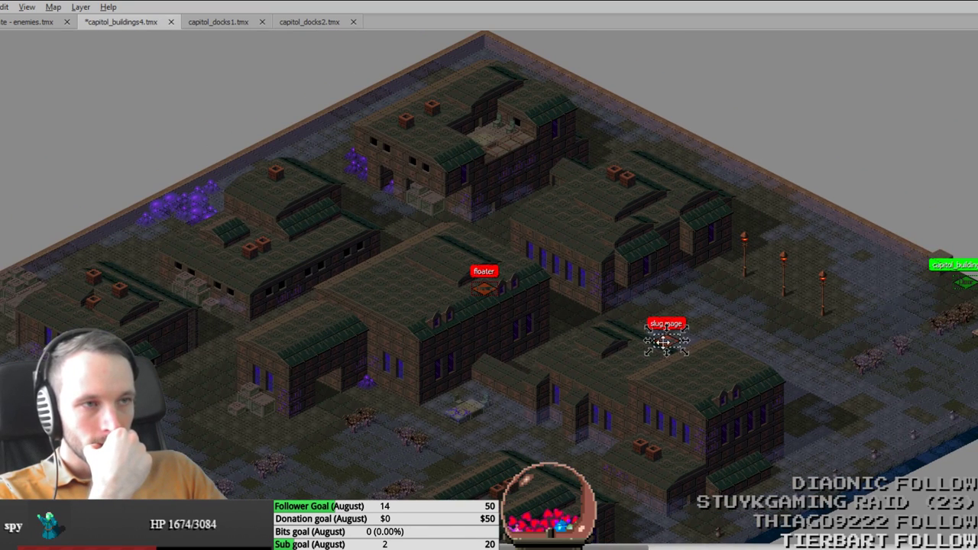
{"action": "left_click_drag", "start_coordinate": [665, 343], "coordinate": [664, 197]}
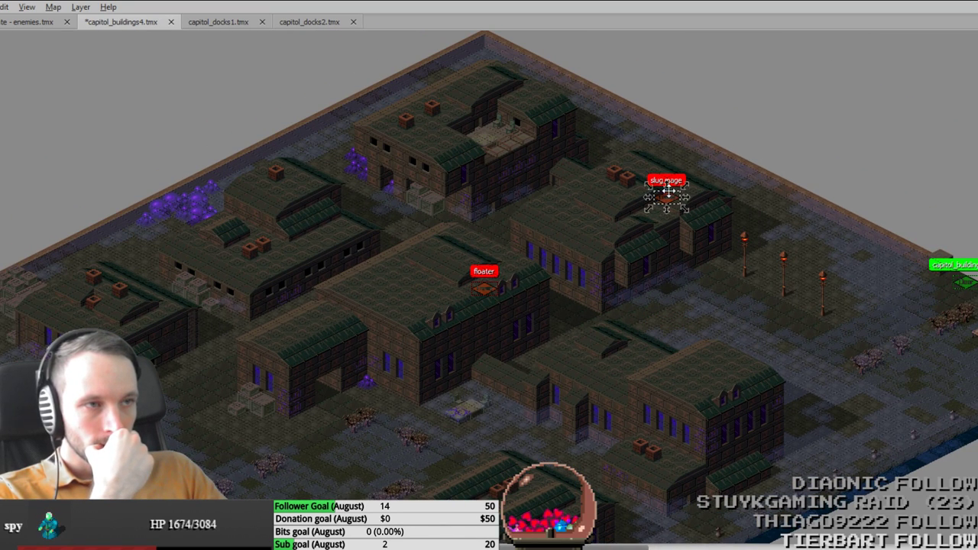
Step: Place a second slug mage at the archway of the central building's lower wing and save the map
{"action": "middle_click_drag", "start_coordinate": [578, 388], "coordinate": [371, 170]}
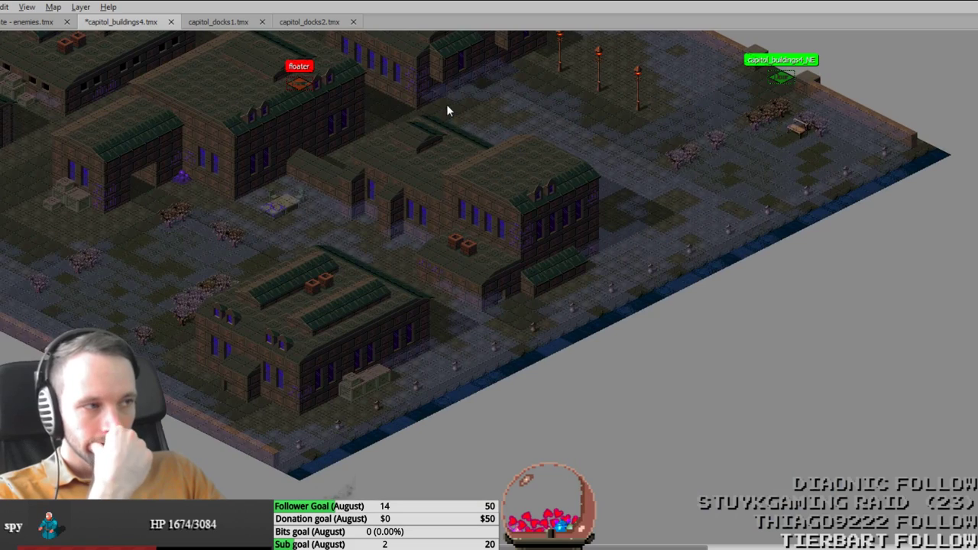
{"action": "middle_click_drag", "start_coordinate": [447, 109], "coordinate": [639, 378]}
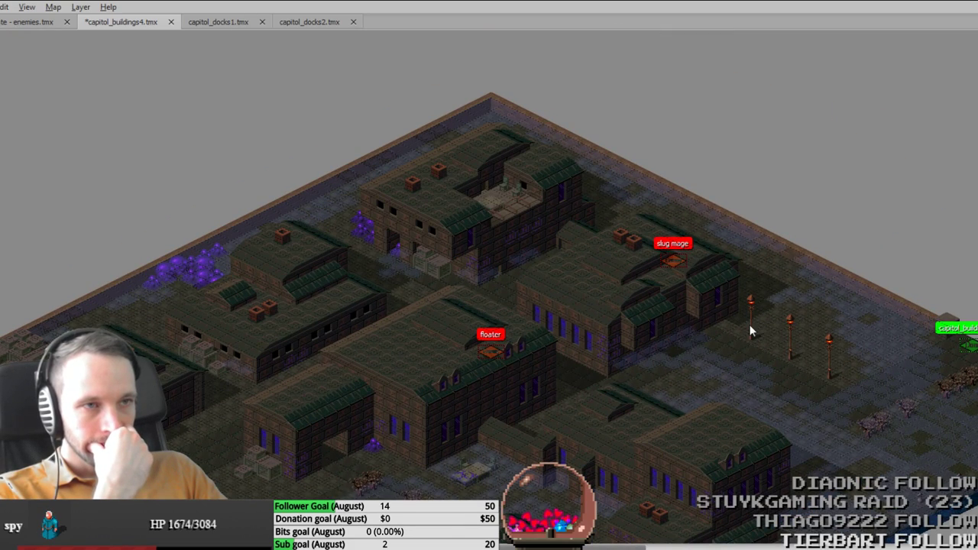
{"action": "middle_click_drag", "start_coordinate": [741, 394], "coordinate": [796, 271]}
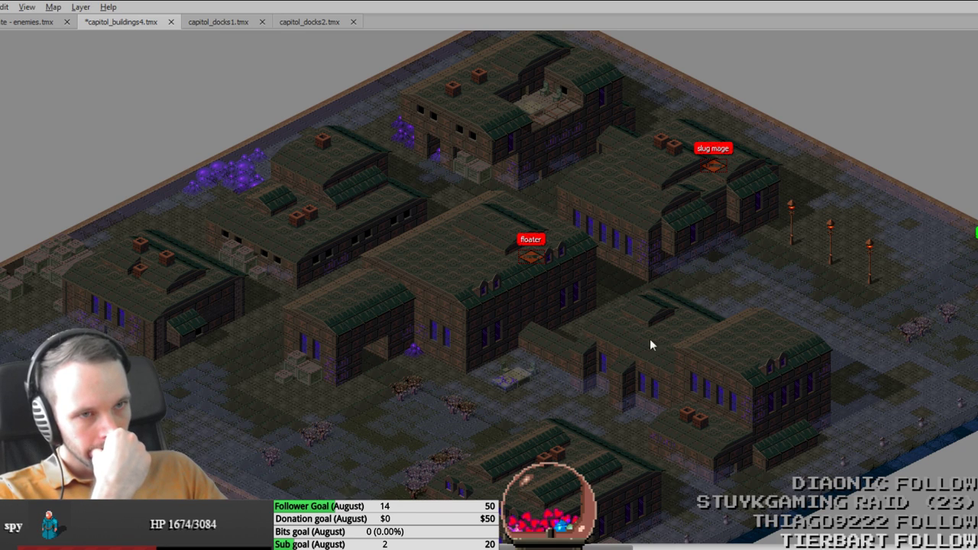
{"action": "middle_click_drag", "start_coordinate": [547, 383], "coordinate": [408, 297]}
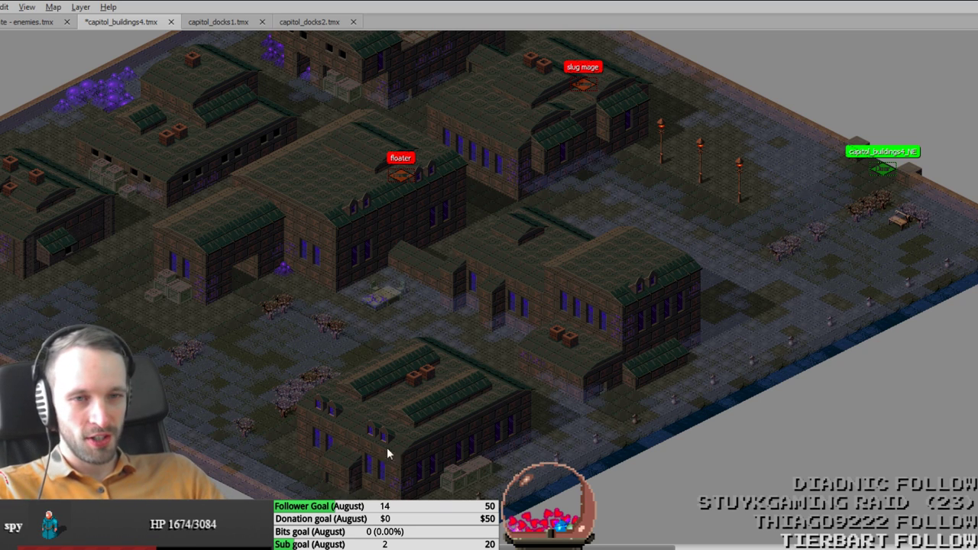
{"action": "middle_click_drag", "start_coordinate": [282, 444], "coordinate": [277, 468]}
{"action": "middle_click_drag", "start_coordinate": [176, 459], "coordinate": [402, 328]}
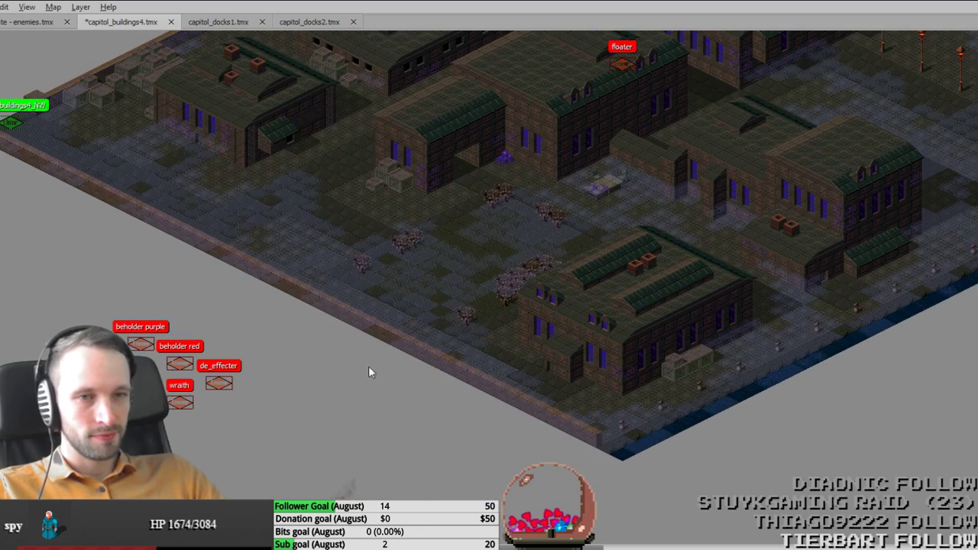
{"action": "middle_click_drag", "start_coordinate": [228, 425], "coordinate": [210, 467]}
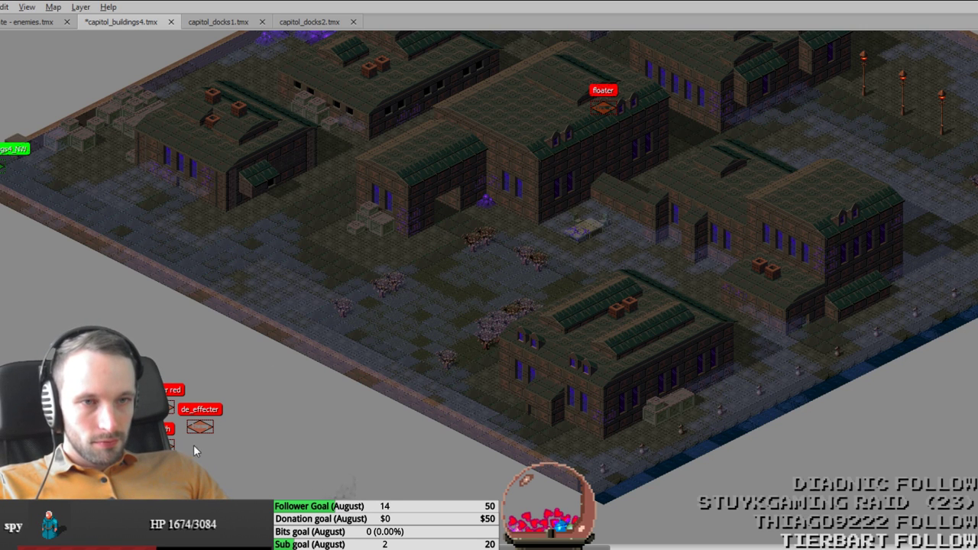
{"action": "middle_click_drag", "start_coordinate": [415, 333], "coordinate": [363, 444]}
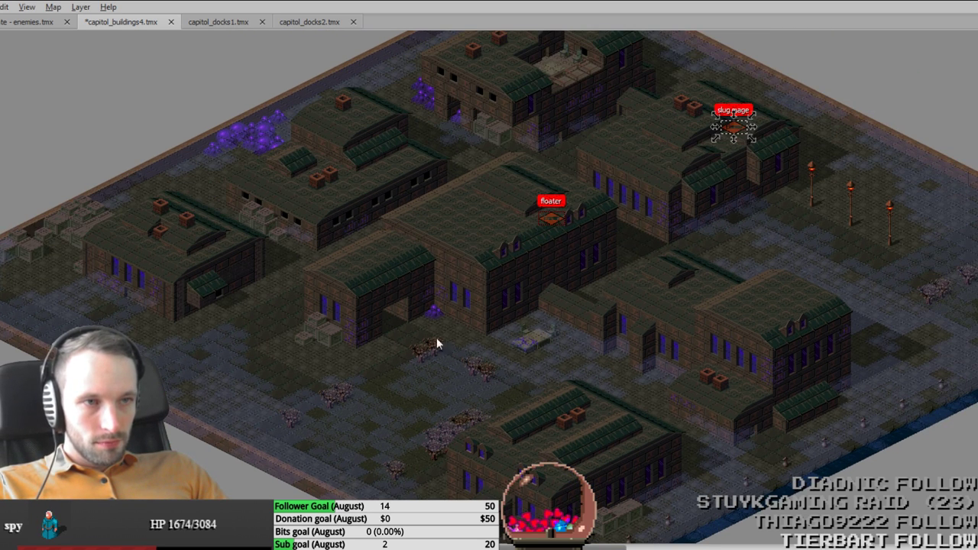
{"action": "left_click", "coordinate": [395, 323]}
{"action": "key", "text": "ctrl+s"}
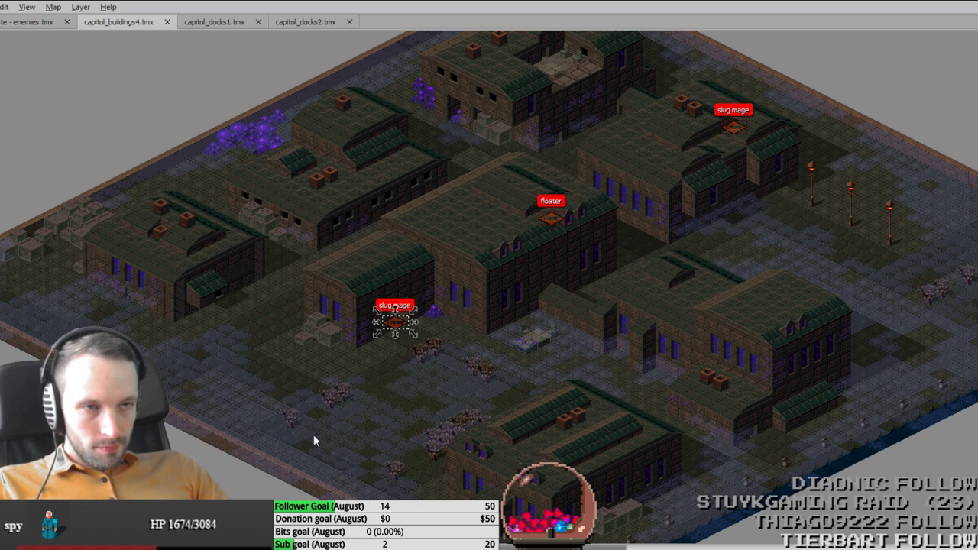
Step: Copy the "size-2 level-0 enemies-4" floor hole from capitol_docks1 and return to the capitol_buildings4 map
{"action": "middle_click_drag", "start_coordinate": [292, 451], "coordinate": [351, 410]}
{"action": "left_click", "coordinate": [352, 411]}
{"action": "middle_click_drag", "start_coordinate": [445, 349], "coordinate": [417, 317]}
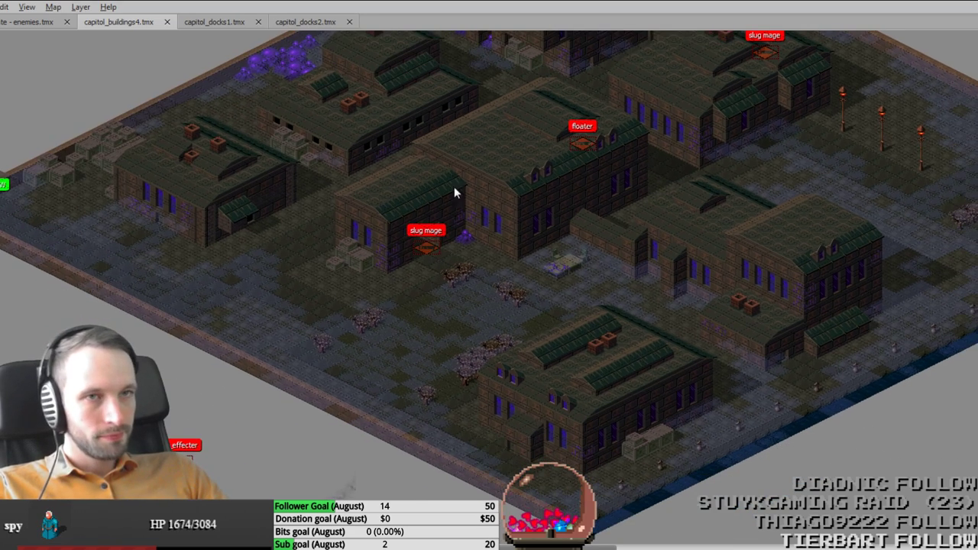
{"action": "left_click", "coordinate": [315, 23]}
{"action": "left_click", "coordinate": [221, 21]}
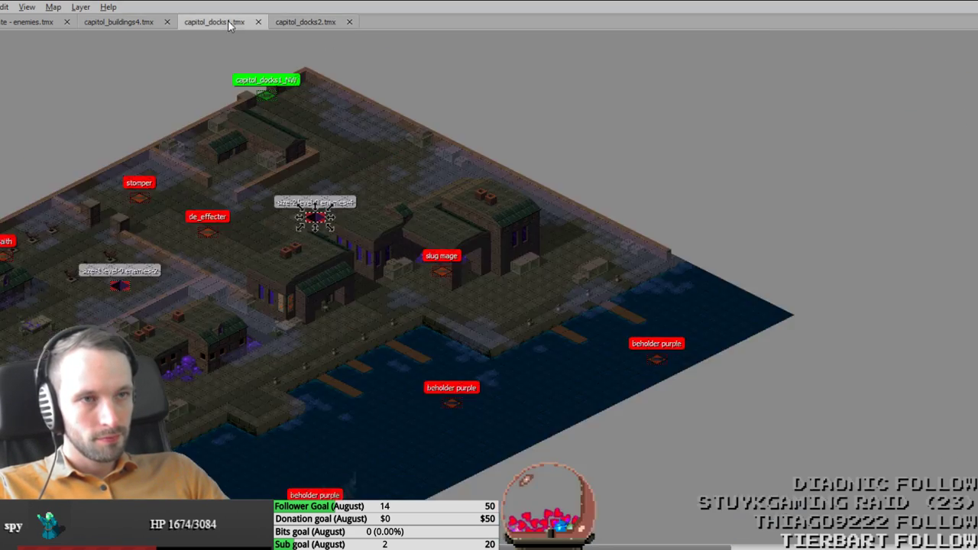
{"action": "left_click", "coordinate": [317, 23]}
{"action": "left_click", "coordinate": [141, 23]}
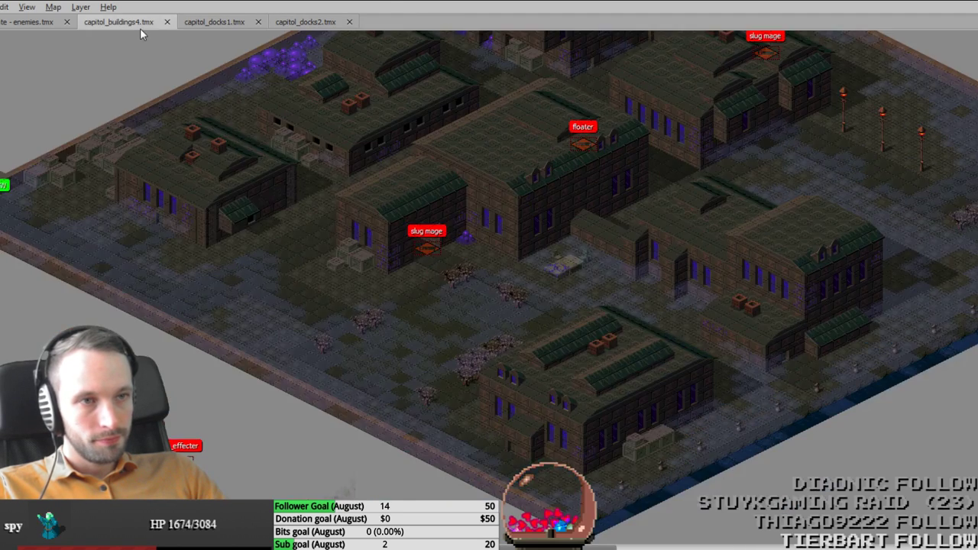
{"action": "key", "text": "ctrl+Tab"}
{"action": "key", "text": "ctrl+Tab"}
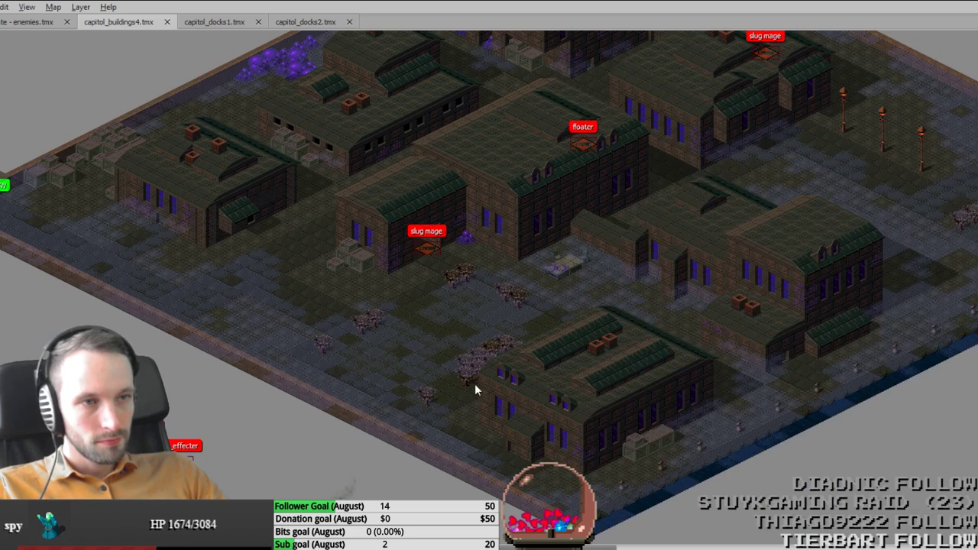
Step: Place the copied floor hole on the open ground between the dead bushes in the southwest and save the map
{"action": "scroll", "coordinate": [474, 383], "scroll_direction": "up", "scroll_amount": 1, "text": "ctrl"}
{"action": "left_click", "coordinate": [399, 367]}
{"action": "left_click_drag", "start_coordinate": [399, 367], "coordinate": [383, 340]}
{"action": "key", "text": "ctrl+s"}
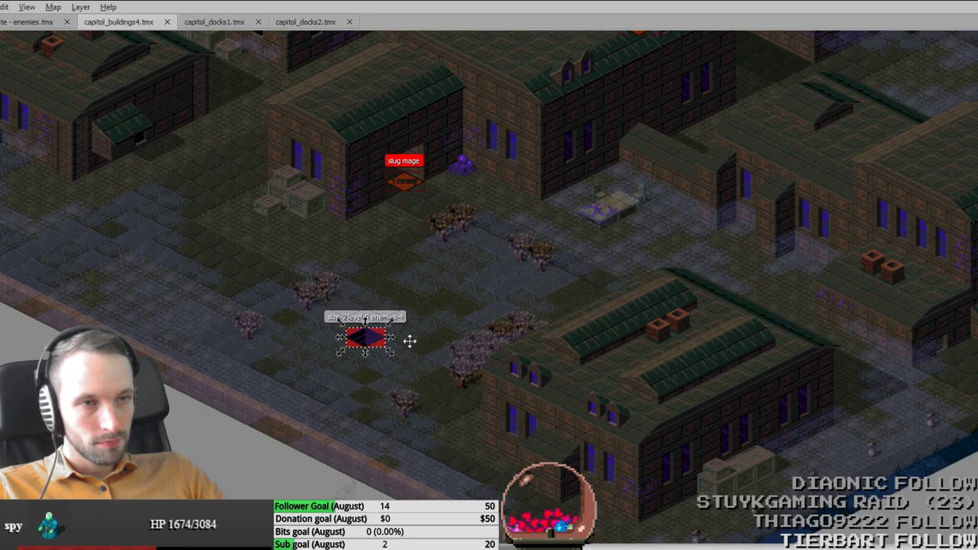
Step: Copy the "size-1 level-0 enemies-2" floor hole from capitol_docks1 and return to the capitol_buildings4 map
{"action": "scroll", "coordinate": [599, 339], "scroll_direction": "down", "scroll_amount": 1, "text": "ctrl"}
{"action": "middle_click_drag", "start_coordinate": [600, 340], "coordinate": [294, 410]}
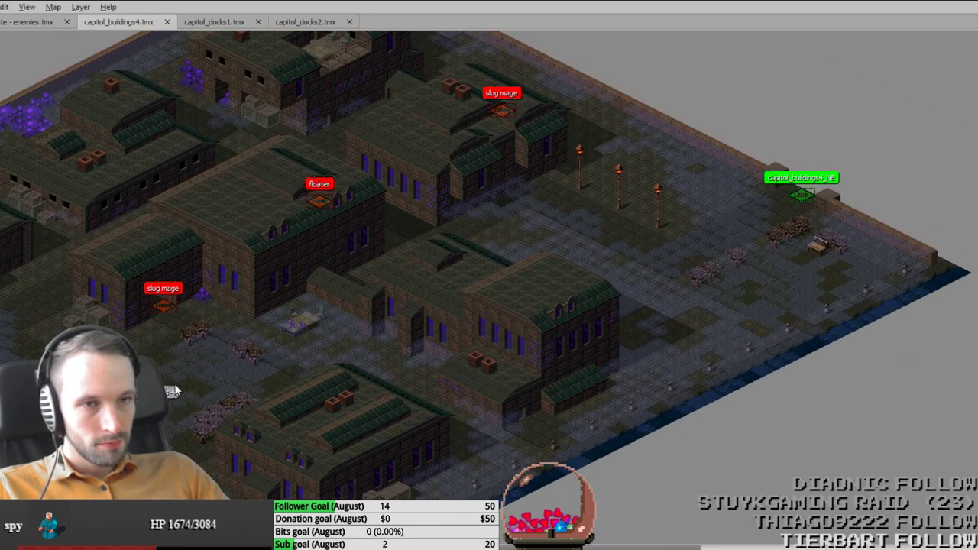
{"action": "scroll", "coordinate": [733, 308], "scroll_direction": "up", "scroll_amount": 2, "text": "ctrl"}
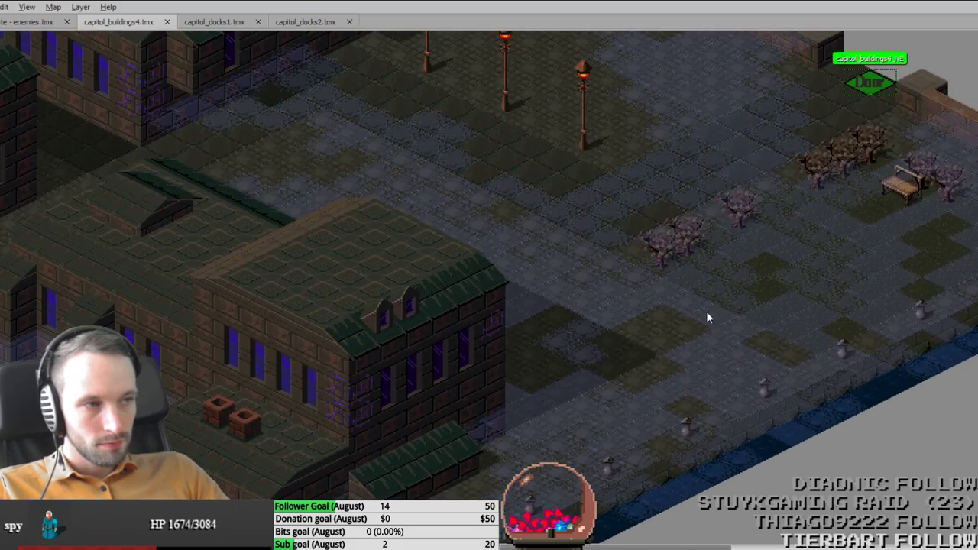
{"action": "scroll", "coordinate": [705, 311], "scroll_direction": "down", "scroll_amount": 2, "text": "ctrl"}
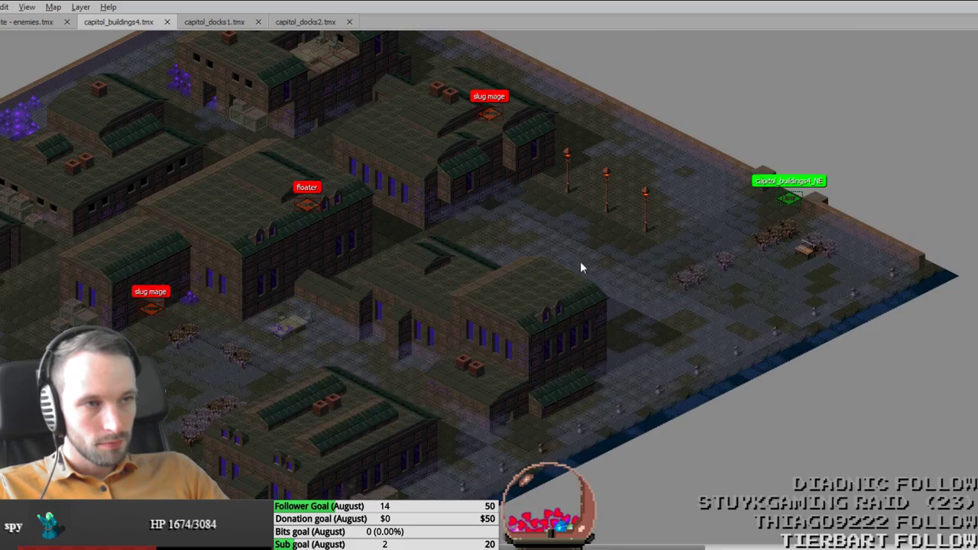
{"action": "left_click", "coordinate": [229, 23]}
{"action": "left_click", "coordinate": [299, 22]}
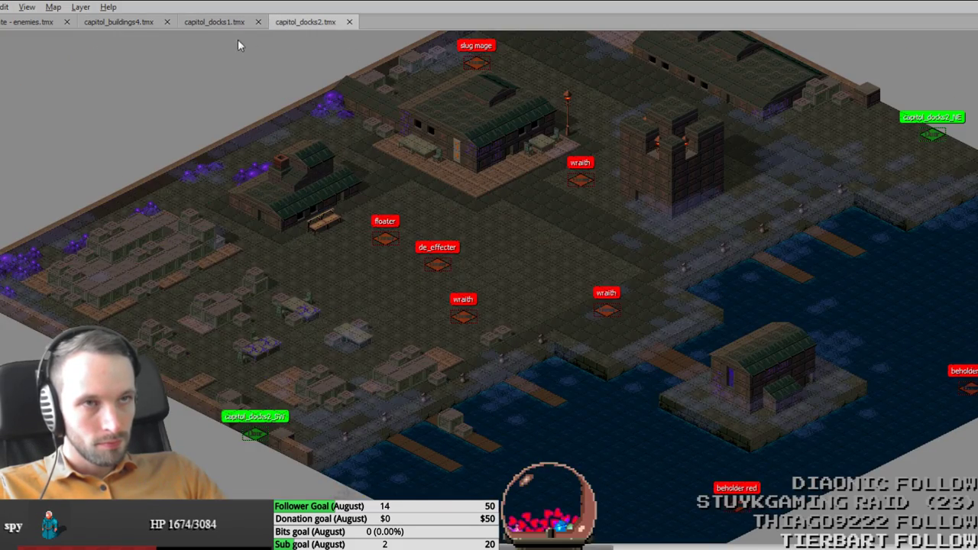
{"action": "left_click", "coordinate": [215, 23]}
{"action": "left_click", "coordinate": [120, 285]}
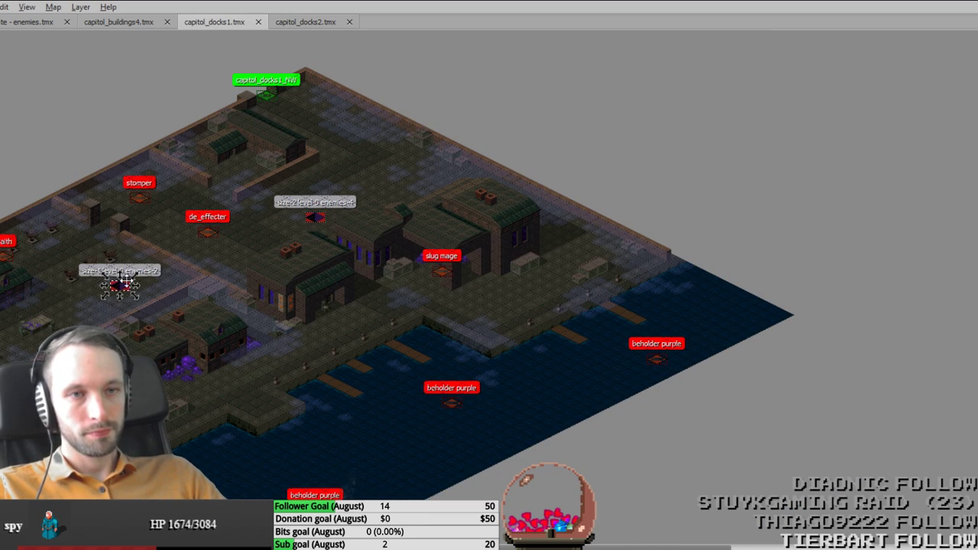
{"action": "left_click", "coordinate": [115, 23]}
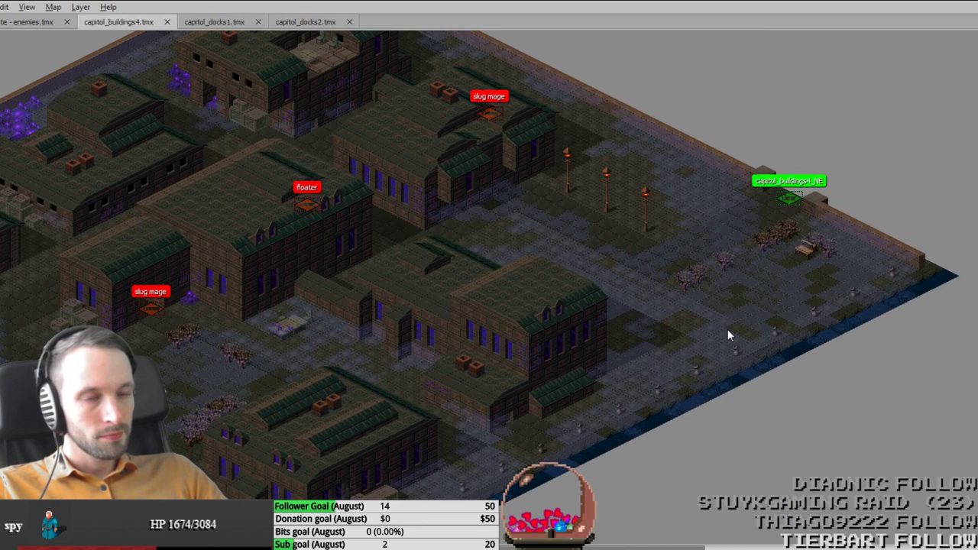
Step: Place the copied floor hole on the eastern waterfront pavement beside the building and save the map
{"action": "middle_click_drag", "start_coordinate": [450, 430], "coordinate": [427, 403]}
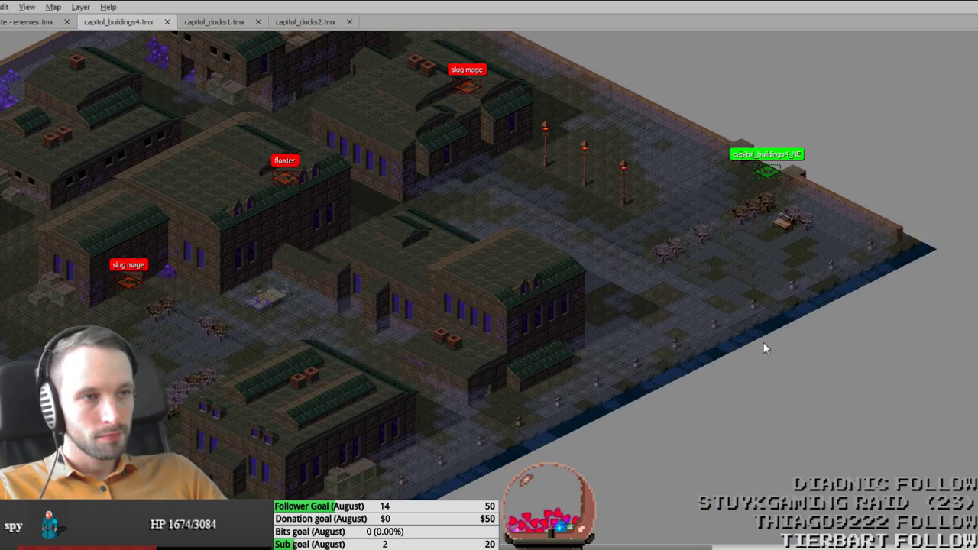
{"action": "scroll", "coordinate": [763, 342], "scroll_direction": "up", "scroll_amount": 1, "text": "ctrl"}
{"action": "key", "text": "ctrl+v"}
{"action": "middle_click_drag", "start_coordinate": [528, 373], "coordinate": [543, 375]}
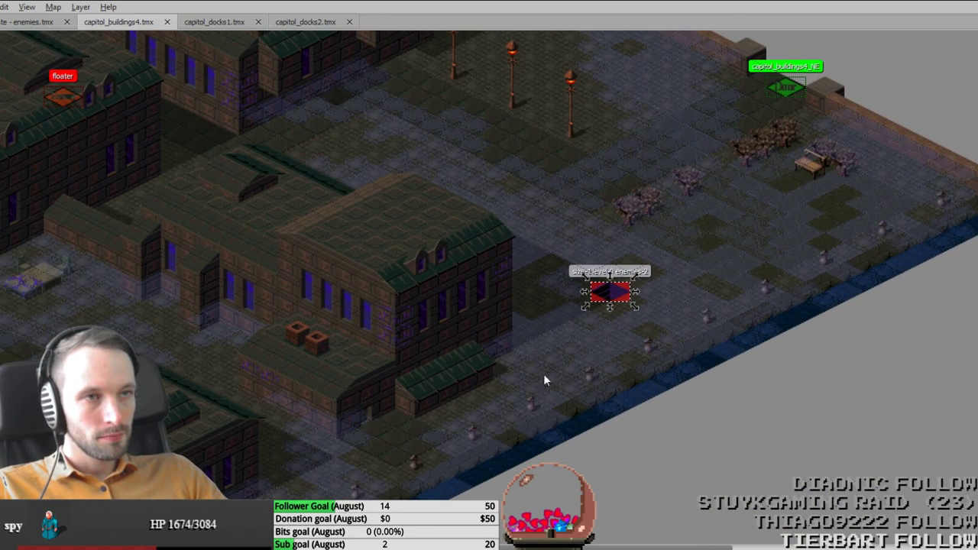
{"action": "scroll", "coordinate": [541, 376], "scroll_direction": "down", "scroll_amount": 1, "text": "ctrl"}
{"action": "left_click_drag", "start_coordinate": [592, 328], "coordinate": [601, 338]}
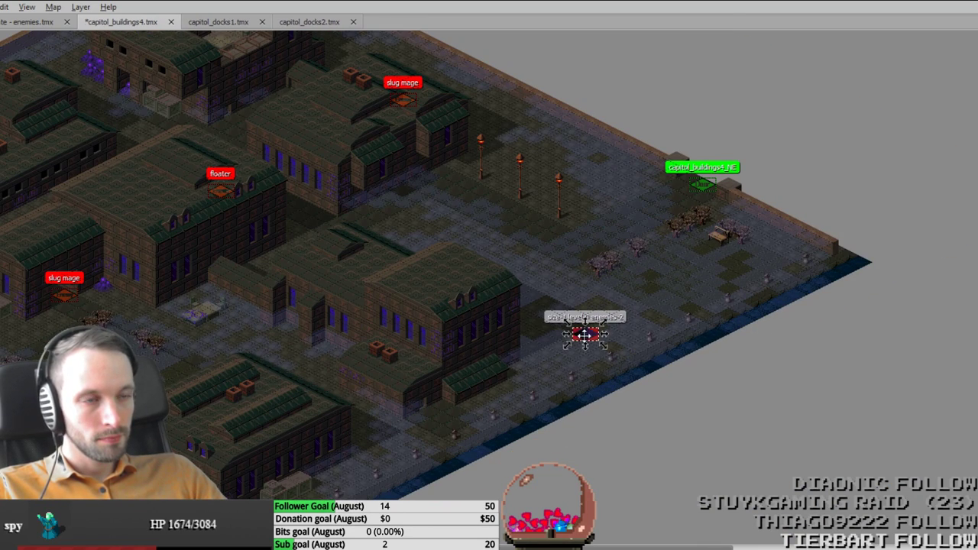
{"action": "middle_click_drag", "start_coordinate": [340, 359], "coordinate": [541, 333]}
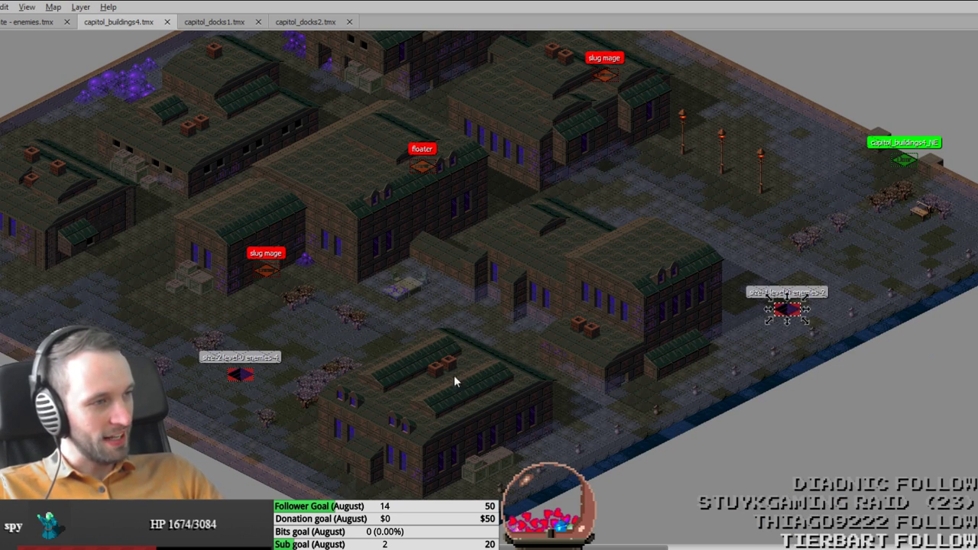
{"action": "middle_click_drag", "start_coordinate": [424, 219], "coordinate": [368, 402]}
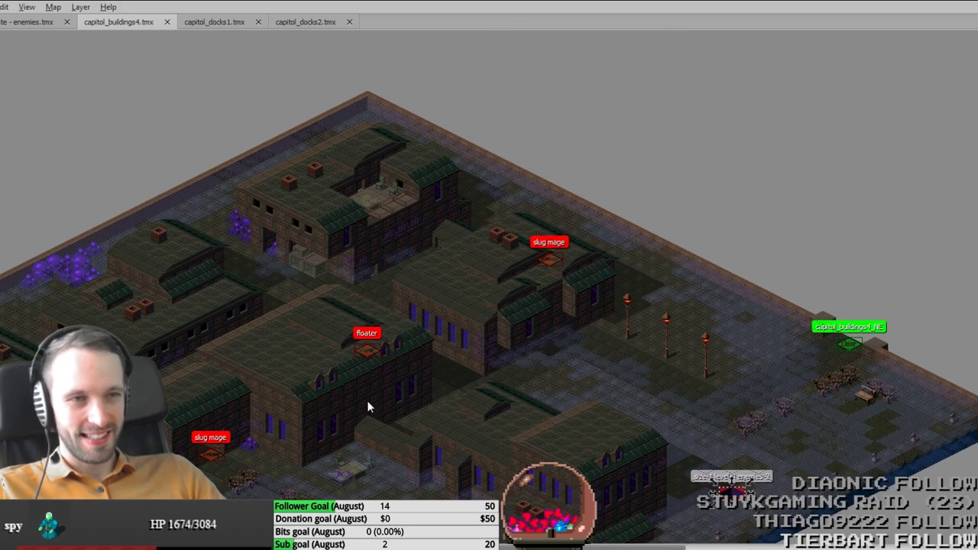
{"action": "middle_click_drag", "start_coordinate": [316, 452], "coordinate": [546, 298]}
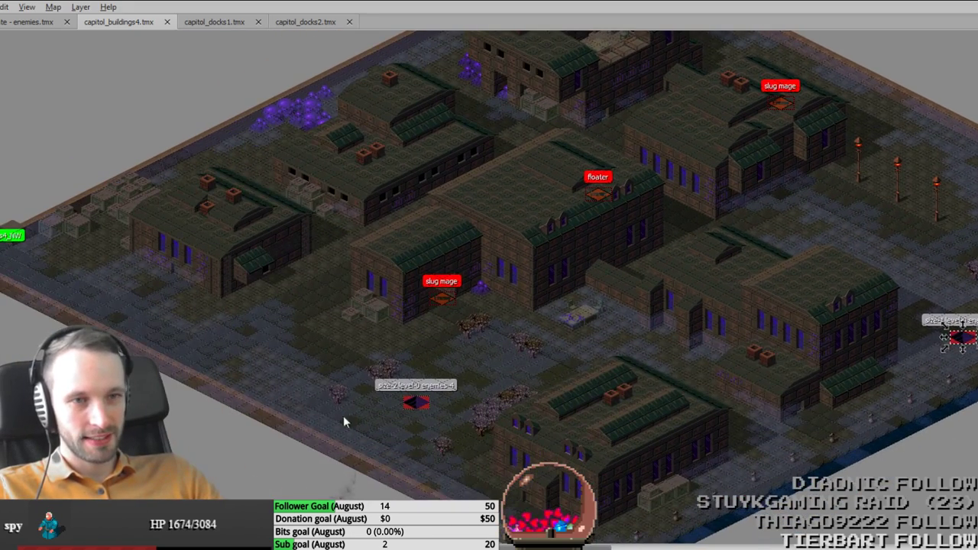
{"action": "middle_click_drag", "start_coordinate": [240, 446], "coordinate": [303, 345]}
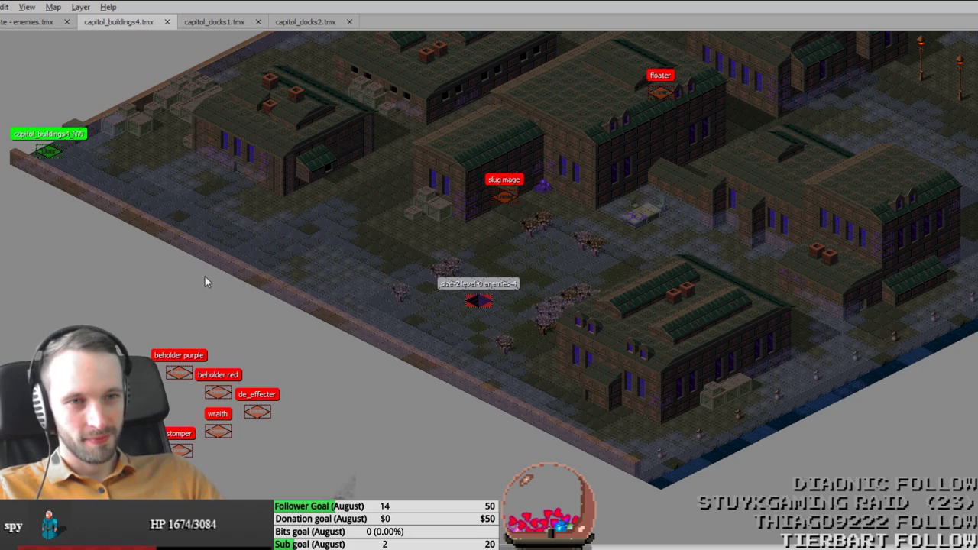
Step: Move the "beholder purple" enemy from the spare enemies outside the map to its northern corner and save the map
{"action": "middle_click_drag", "start_coordinate": [240, 224], "coordinate": [163, 352]}
{"action": "middle_click_drag", "start_coordinate": [217, 308], "coordinate": [321, 298]}
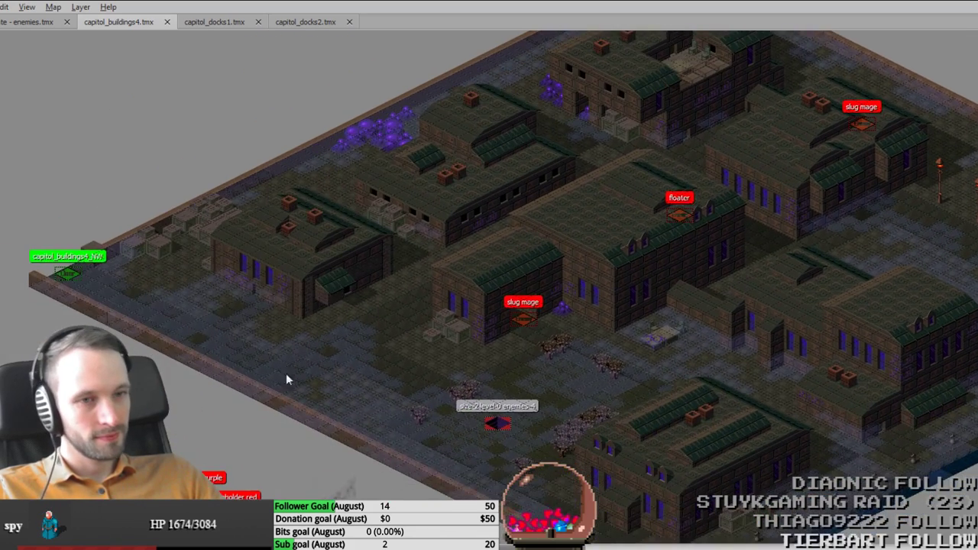
{"action": "middle_click_drag", "start_coordinate": [286, 374], "coordinate": [290, 347]}
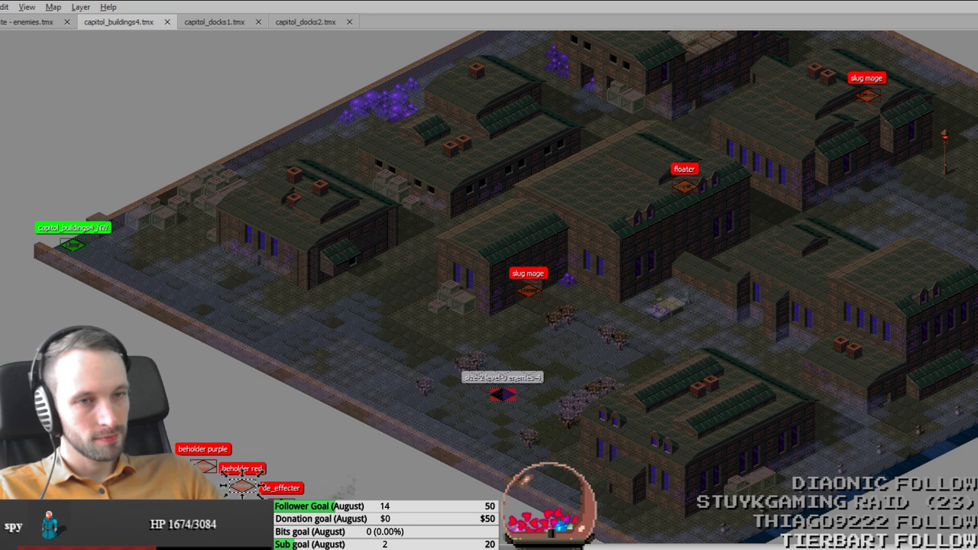
{"action": "left_click_drag", "start_coordinate": [203, 466], "coordinate": [409, 210]}
{"action": "middle_click_drag", "start_coordinate": [500, 180], "coordinate": [381, 418]}
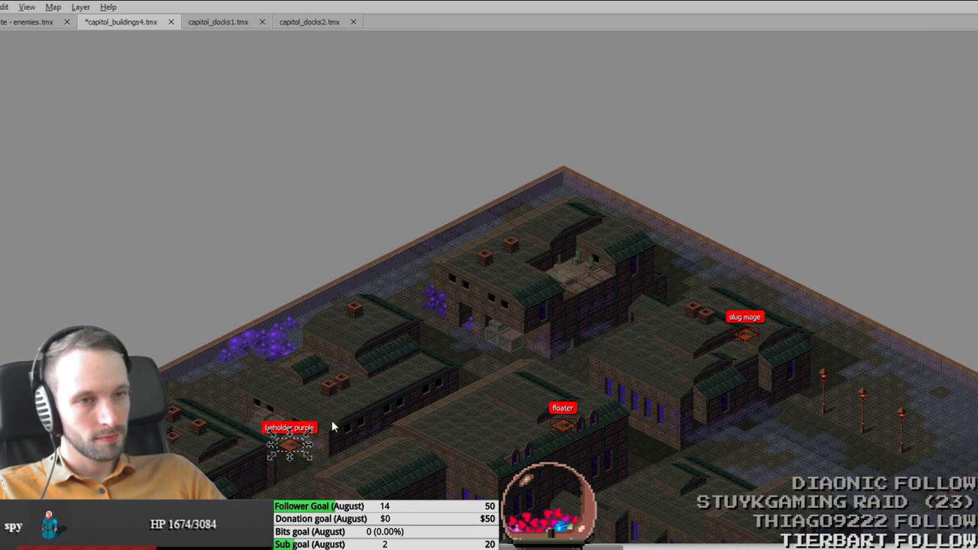
{"action": "left_click_drag", "start_coordinate": [296, 443], "coordinate": [568, 191]}
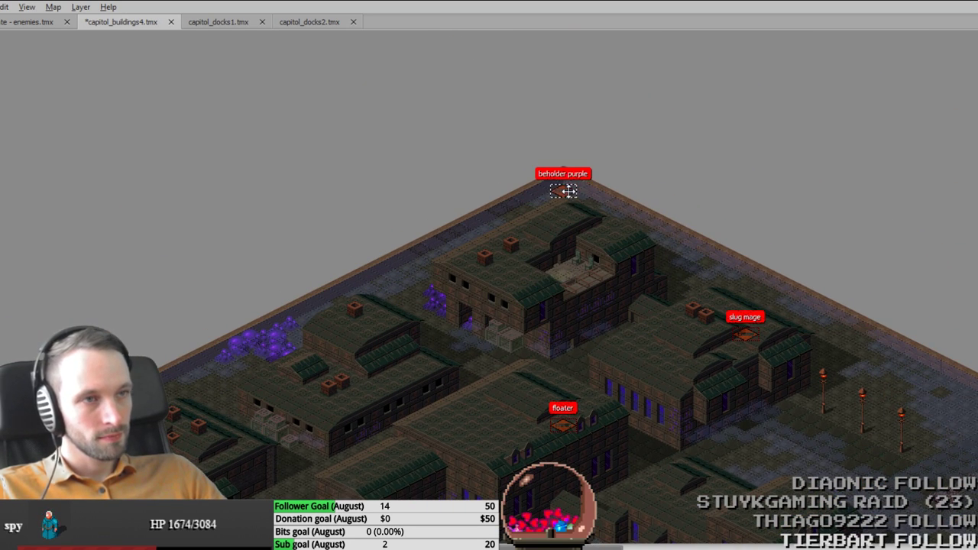
{"action": "key", "text": "ctrl+s"}
Step: Place another copy of the "size-1 level-0 enemies-2" floor hole beside the purple growth west of the northernmost building and save the map
{"action": "middle_click_drag", "start_coordinate": [489, 385], "coordinate": [422, 189]}
{"action": "middle_click_drag", "start_coordinate": [410, 366], "coordinate": [455, 387]}
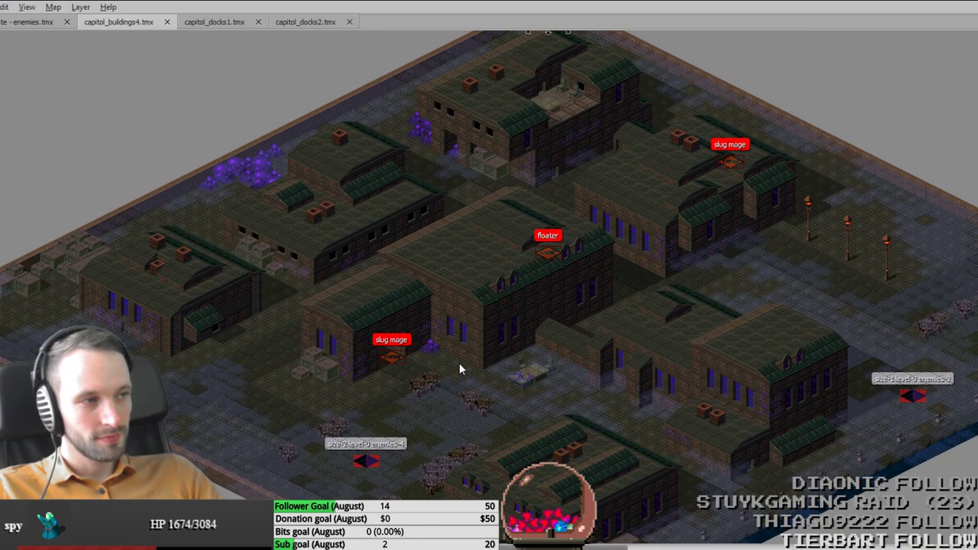
{"action": "middle_click_drag", "start_coordinate": [922, 398], "coordinate": [766, 351]}
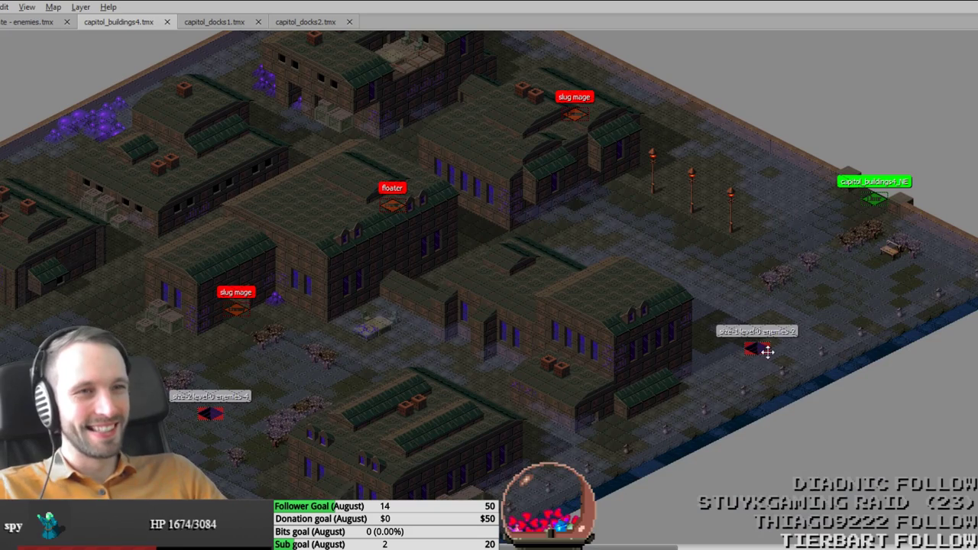
{"action": "scroll", "coordinate": [491, 415], "scroll_direction": "down", "scroll_amount": 1, "text": "ctrl"}
{"action": "scroll", "coordinate": [443, 334], "scroll_direction": "up", "scroll_amount": 2, "text": "ctrl"}
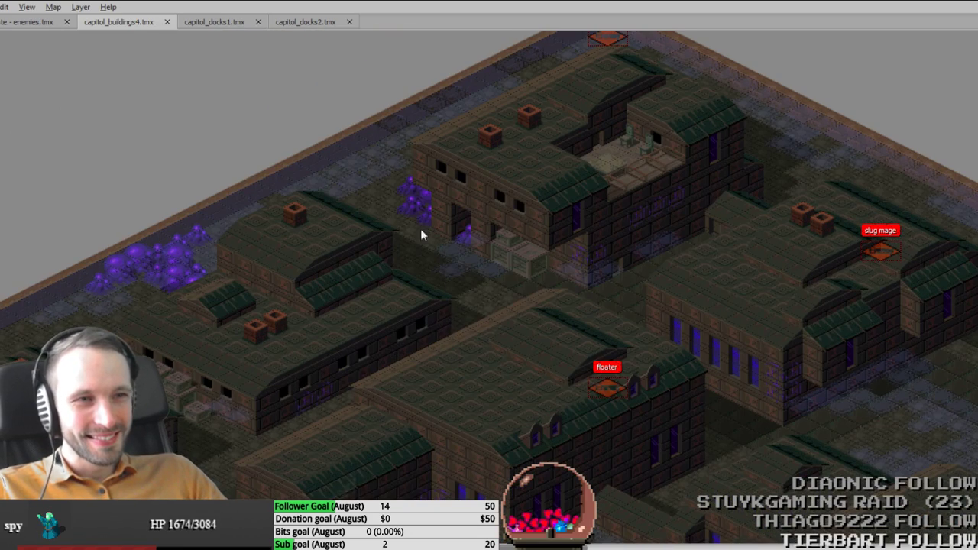
{"action": "key", "text": "ctrl+v"}
{"action": "key", "text": "ctrl+s"}
Step: Place a further "size-1 level-0 enemies-2" floor hole in the alley between the western buildings and save the map
{"action": "scroll", "coordinate": [361, 356], "scroll_direction": "down", "scroll_amount": 2, "text": "ctrl"}
{"action": "middle_click_drag", "start_coordinate": [541, 485], "coordinate": [510, 340]}
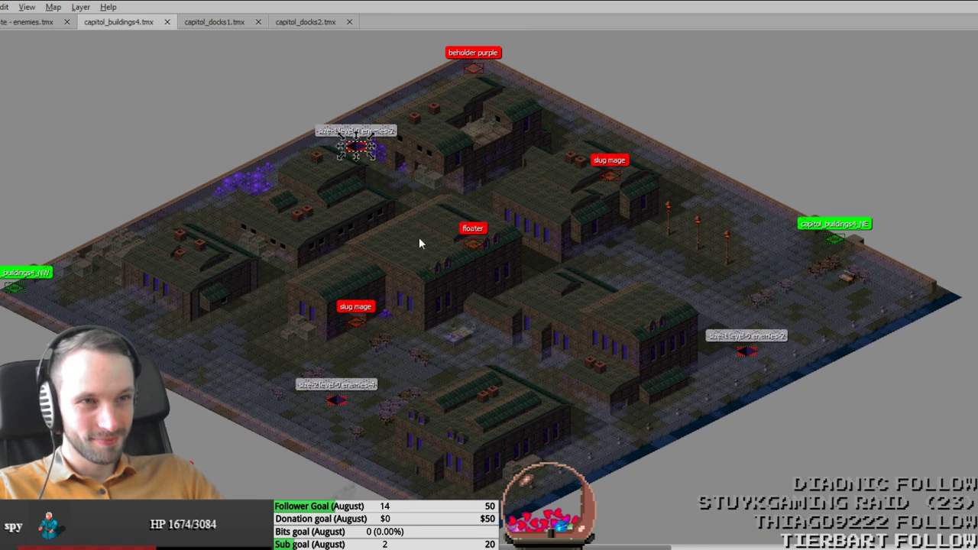
{"action": "scroll", "coordinate": [411, 395], "scroll_direction": "up", "scroll_amount": 1, "text": "ctrl"}
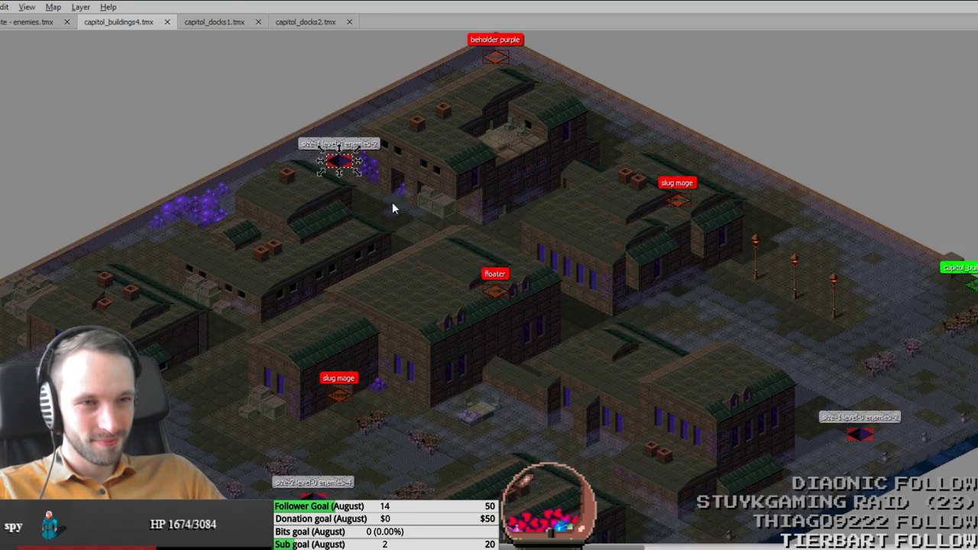
{"action": "left_click", "coordinate": [344, 164]}
{"action": "key", "text": "ctrl+v"}
{"action": "key", "text": "ctrl+s"}
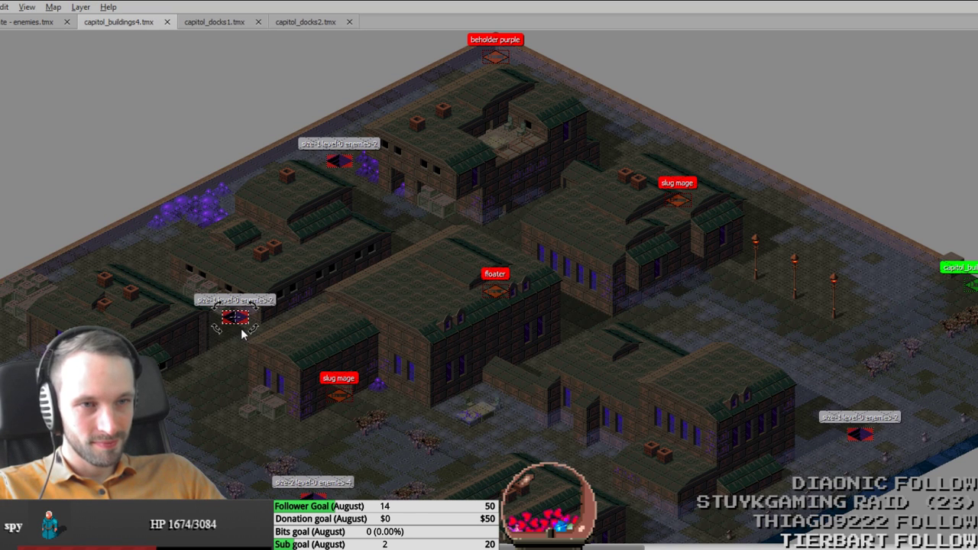
Step: Export the map, replacing the existing capitol_buildings4.lua file
{"action": "middle_click_drag", "start_coordinate": [243, 333], "coordinate": [293, 315]}
{"action": "middle_click_drag", "start_coordinate": [187, 465], "coordinate": [425, 437]}
{"action": "key", "text": "ctrl+e"}
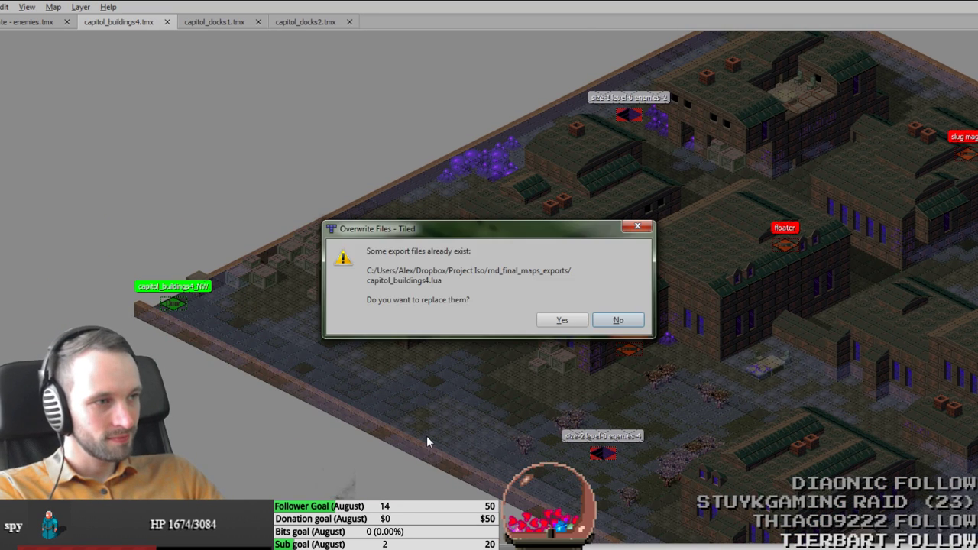
{"action": "key", "text": "Return"}
{"action": "left_click", "coordinate": [448, 388]}
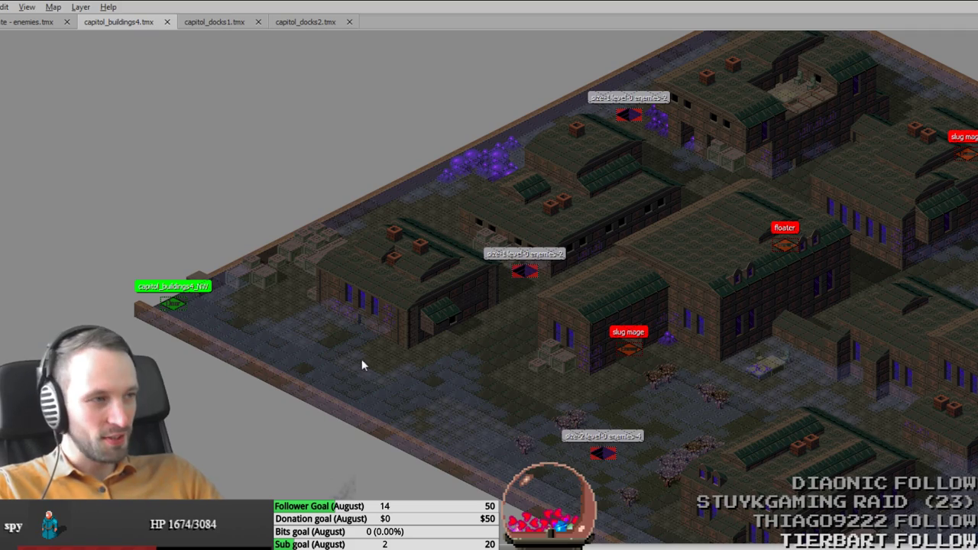
{"action": "scroll", "coordinate": [351, 344], "scroll_direction": "up", "scroll_amount": 2, "text": "ctrl"}
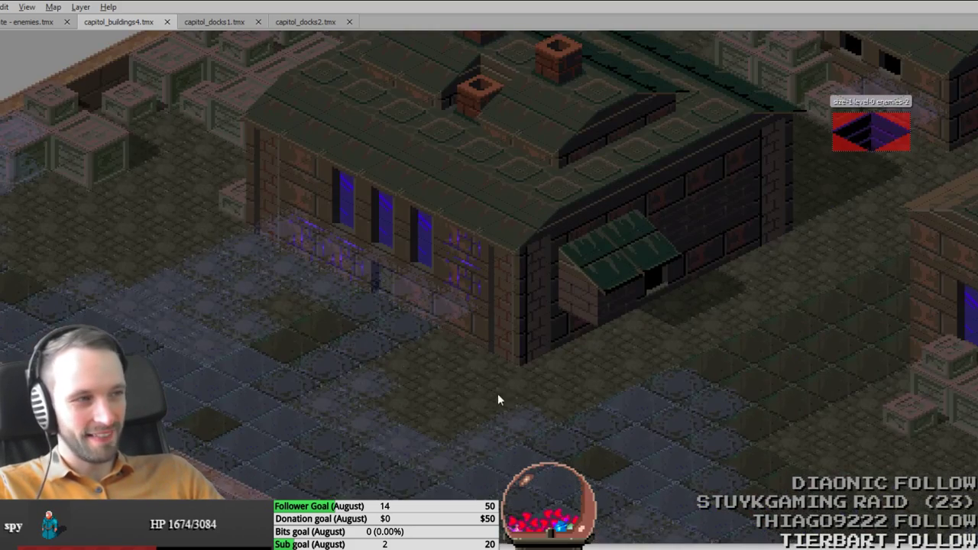
{"action": "scroll", "coordinate": [527, 410], "scroll_direction": "down", "scroll_amount": 1, "text": "ctrl"}
{"action": "middle_click_drag", "start_coordinate": [758, 452], "coordinate": [600, 432]}
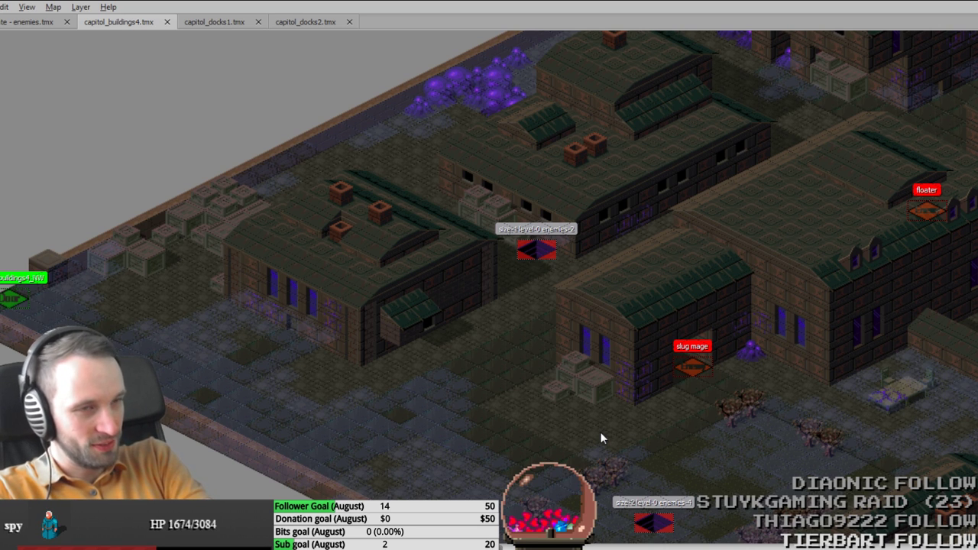
{"action": "middle_click_drag", "start_coordinate": [655, 367], "coordinate": [371, 428]}
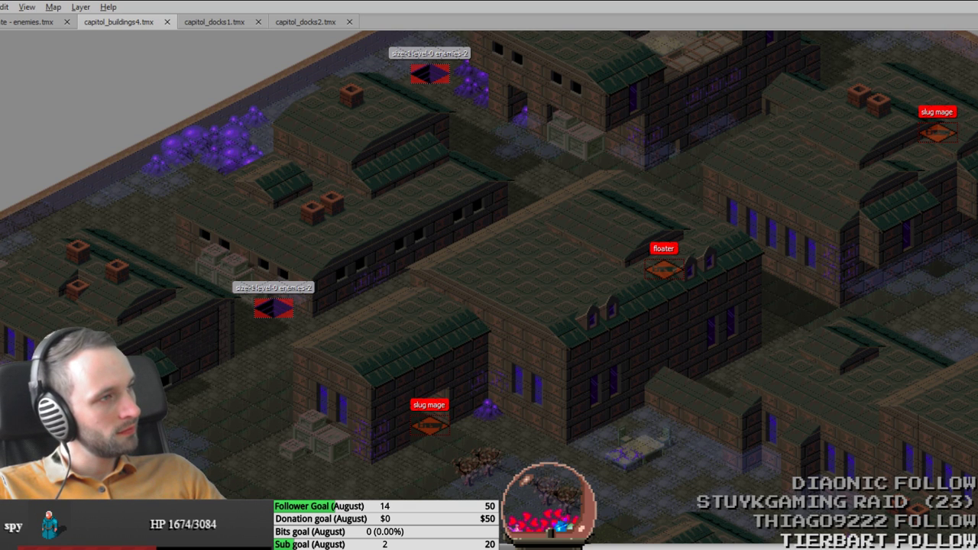
Step: Switch to the code editor and set coming_level to "capitol_buildings4" in global_functions.script
{"action": "key", "text": "alt+Tab"}
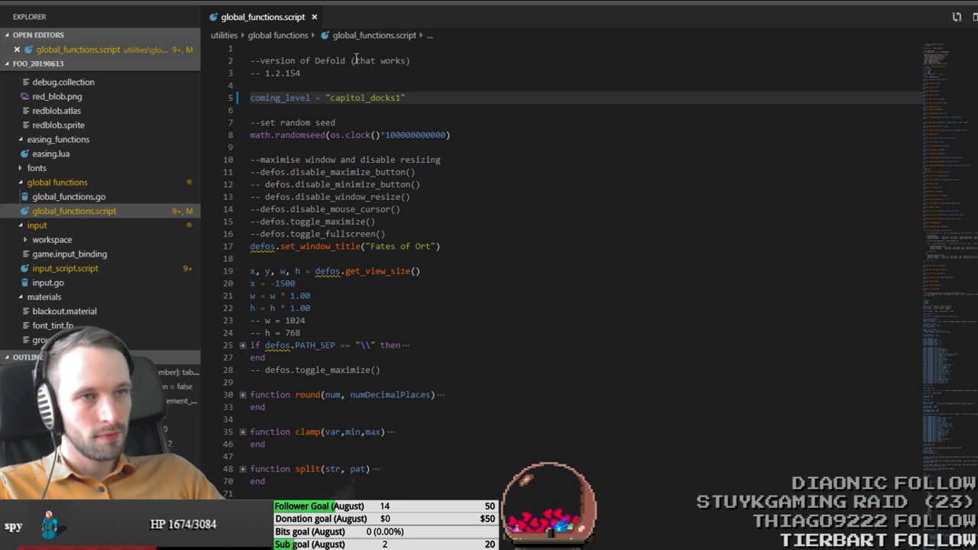
{"action": "key", "text": "BackSpace"}
{"action": "key", "text": "BackSpace"}
{"action": "key", "text": "BackSpace"}
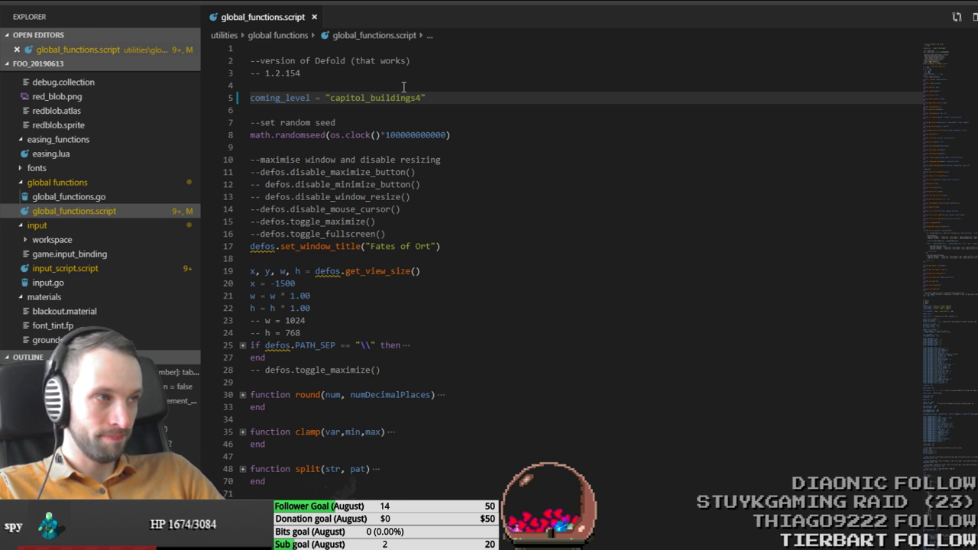
Step: Switch to Defold, build and run the game, and hide the debug text overlay
{"action": "key", "text": "alt+Tab"}
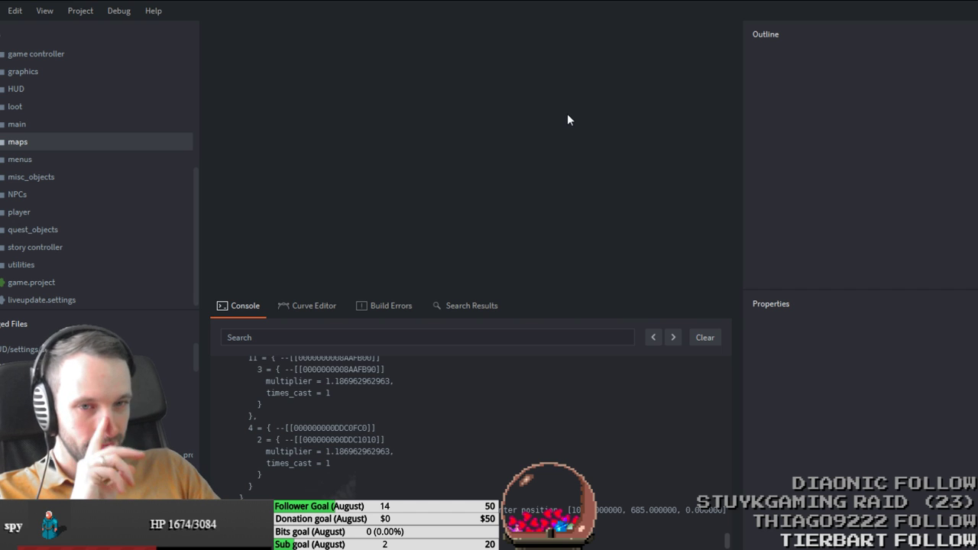
{"action": "key", "text": "ctrl+b"}
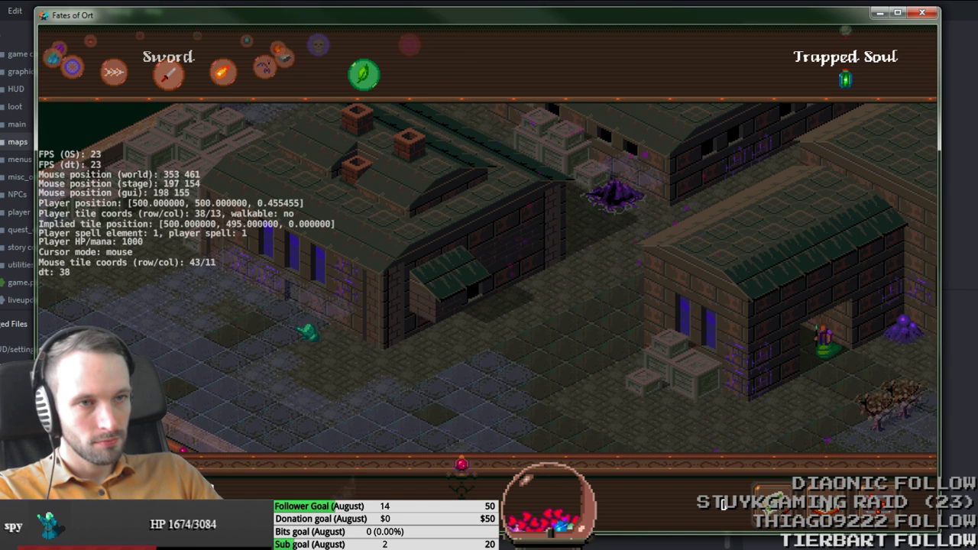
{"action": "key", "text": "F1"}
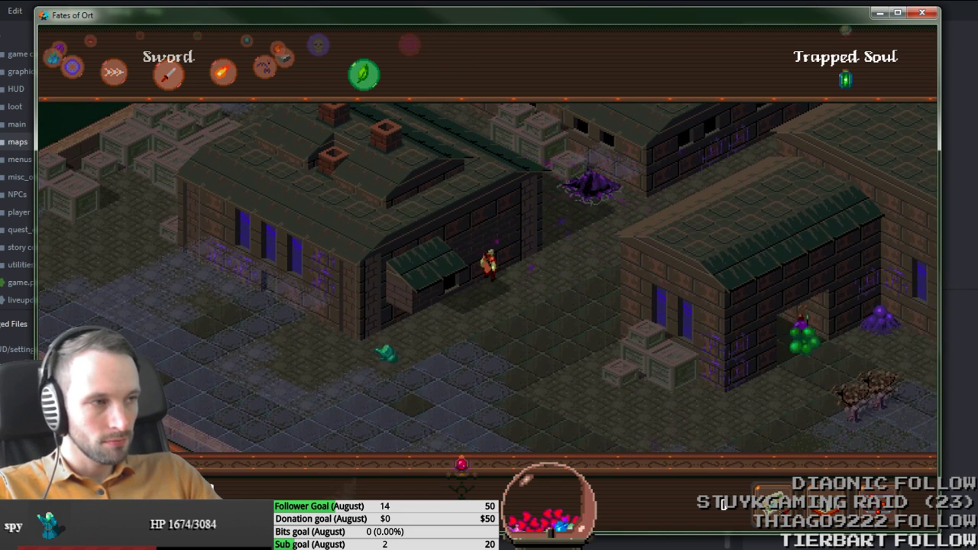
Step: Playtest the western part of the map by walking the character around the first building and past the crates to the northwest wall
{"action": "mouse_move", "coordinate": [410, 393]}
{"action": "left_mouse_down"}
{"action": "mouse_move", "coordinate": [393, 382]}
{"action": "mouse_move", "coordinate": [349, 387]}
{"action": "mouse_move", "coordinate": [367, 382]}
{"action": "left_mouse_up"}
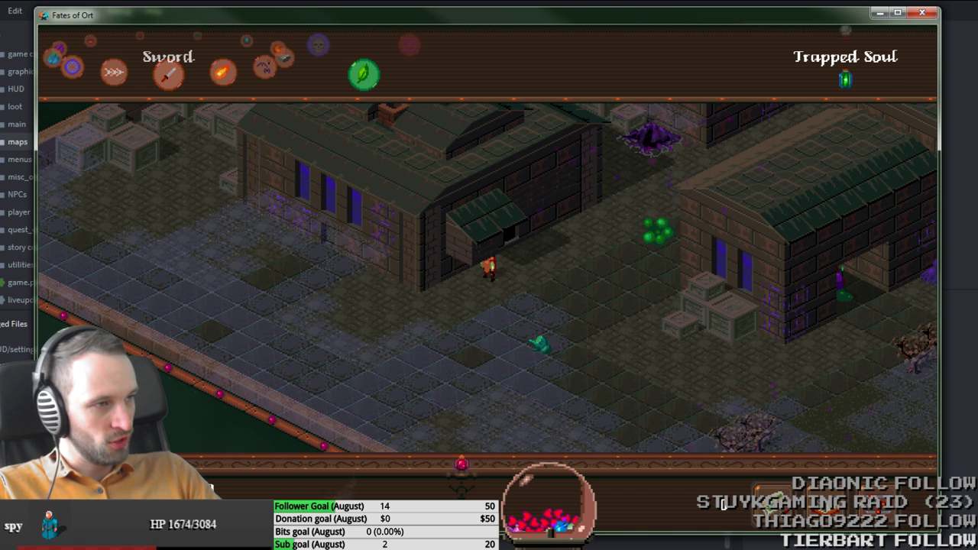
{"action": "key", "text": "a"}
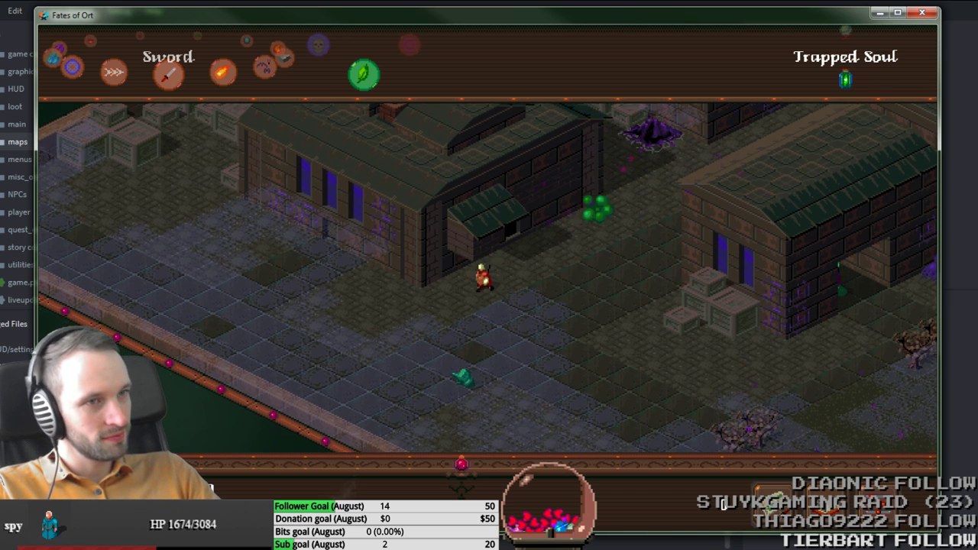
{"action": "key", "text": "w"}
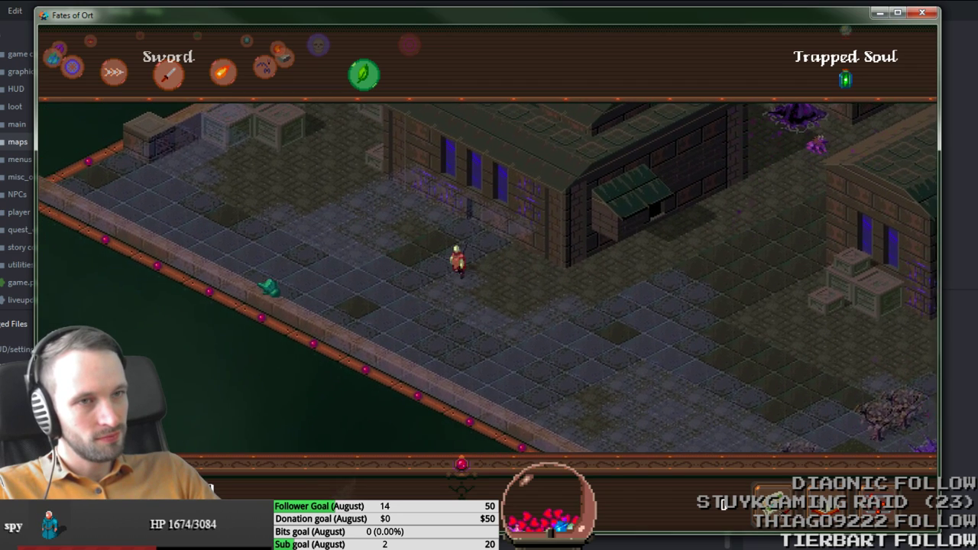
{"action": "key", "text": "d"}
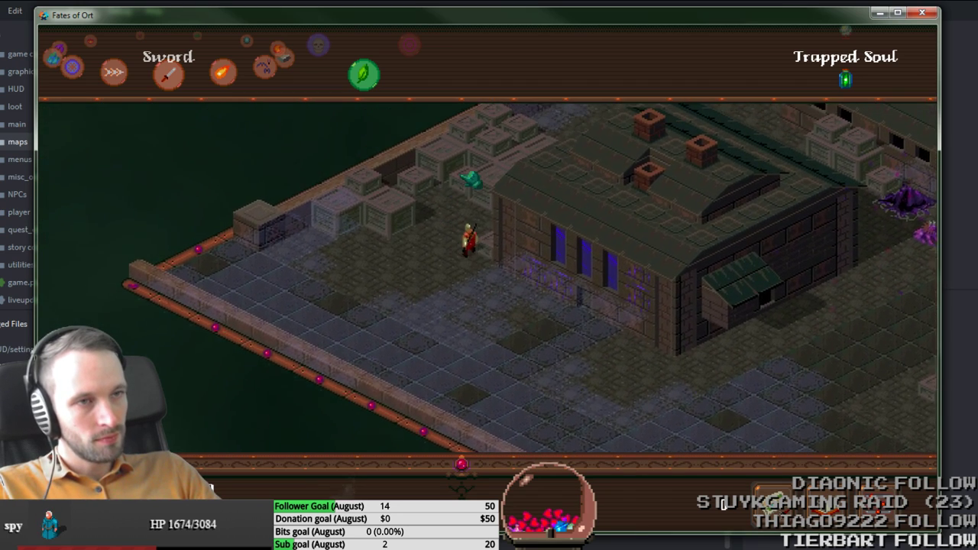
{"action": "key", "text": "d"}
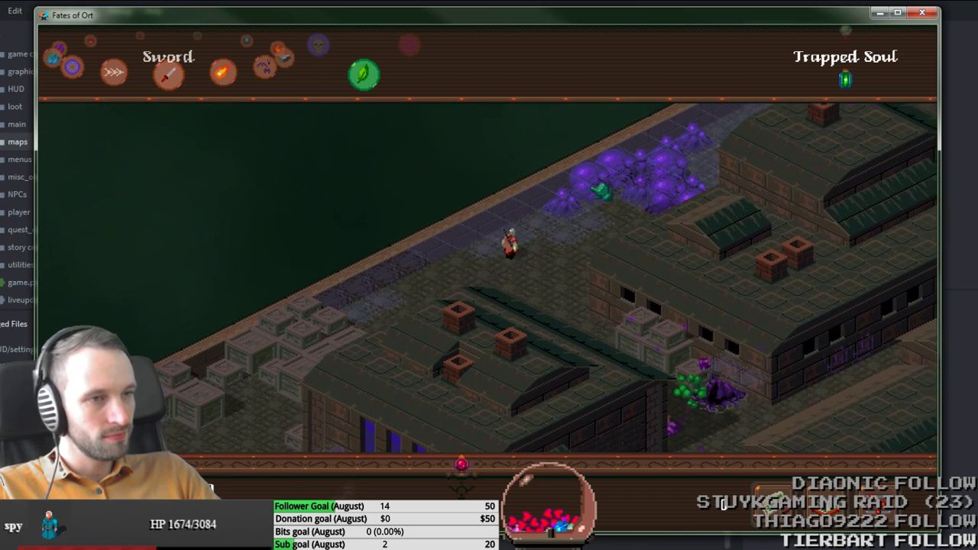
Step: Walk the character along the northwest wall past the purple growth and the floor hole towards the beholder in the northern corner
{"action": "key", "text": "d"}
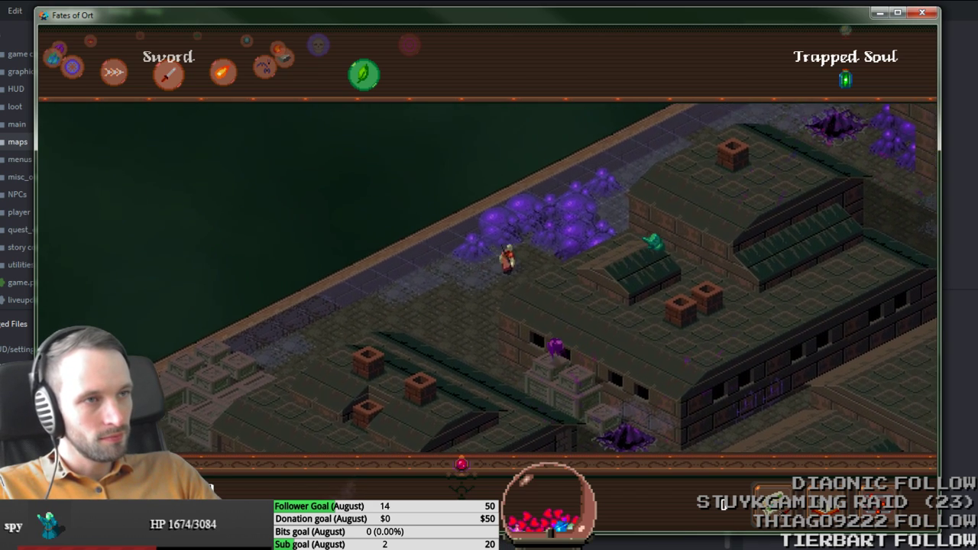
{"action": "key", "text": "d"}
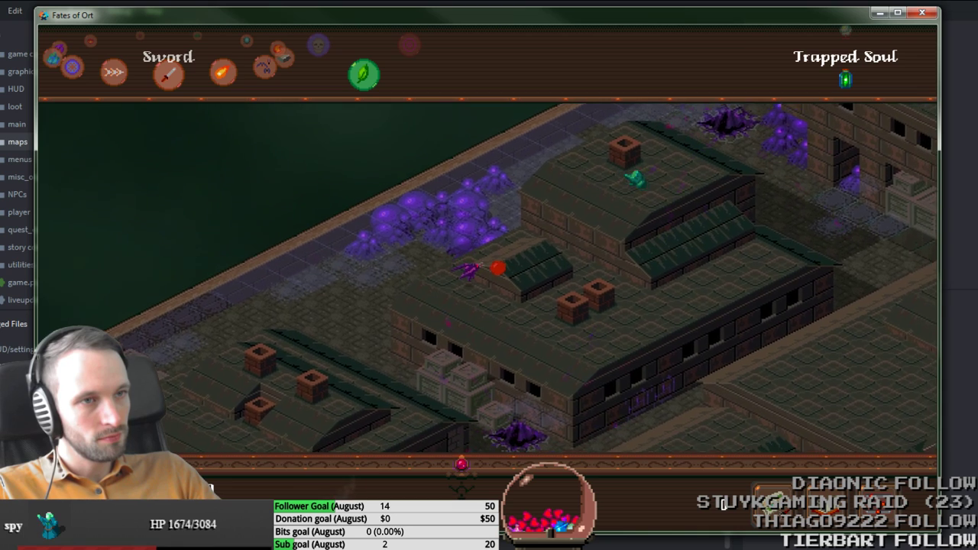
{"action": "key", "text": "d"}
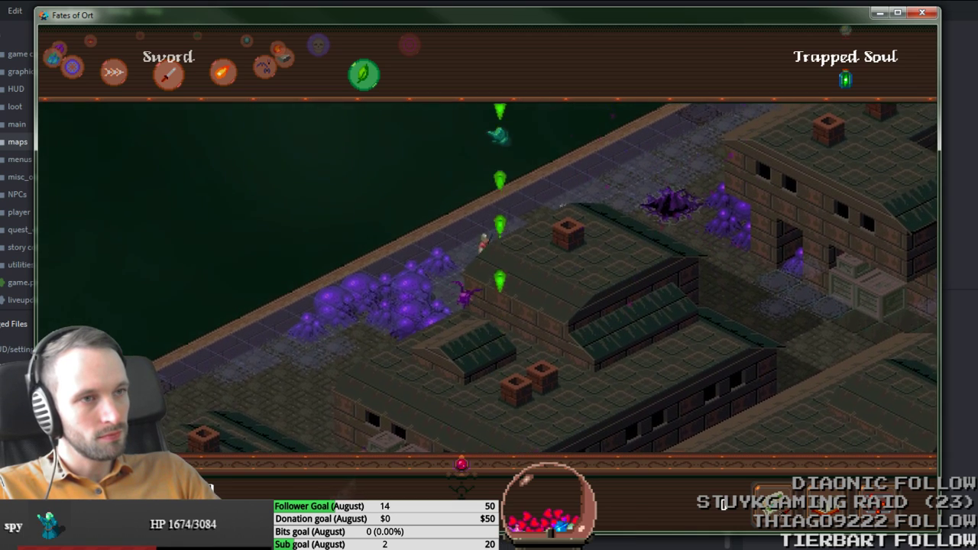
{"action": "key", "text": "d"}
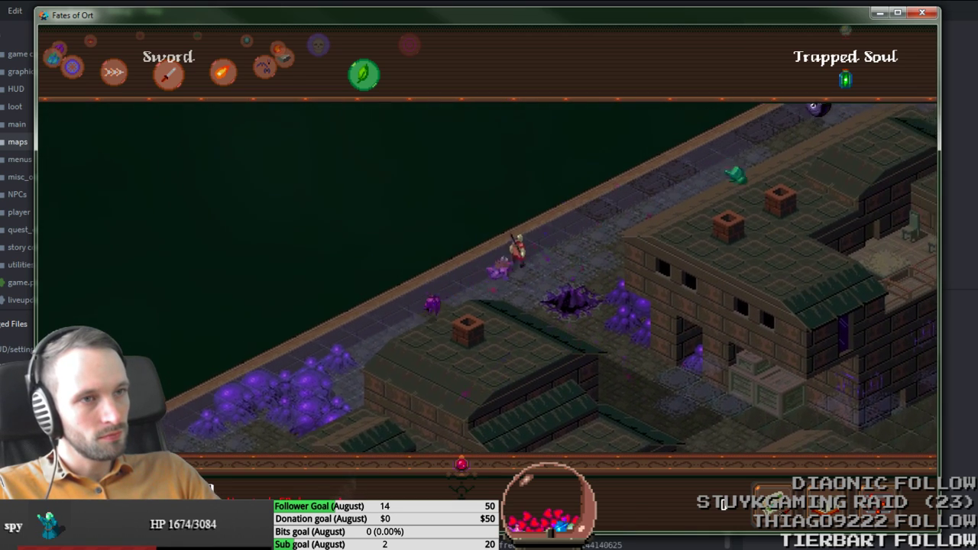
{"action": "key", "text": "d"}
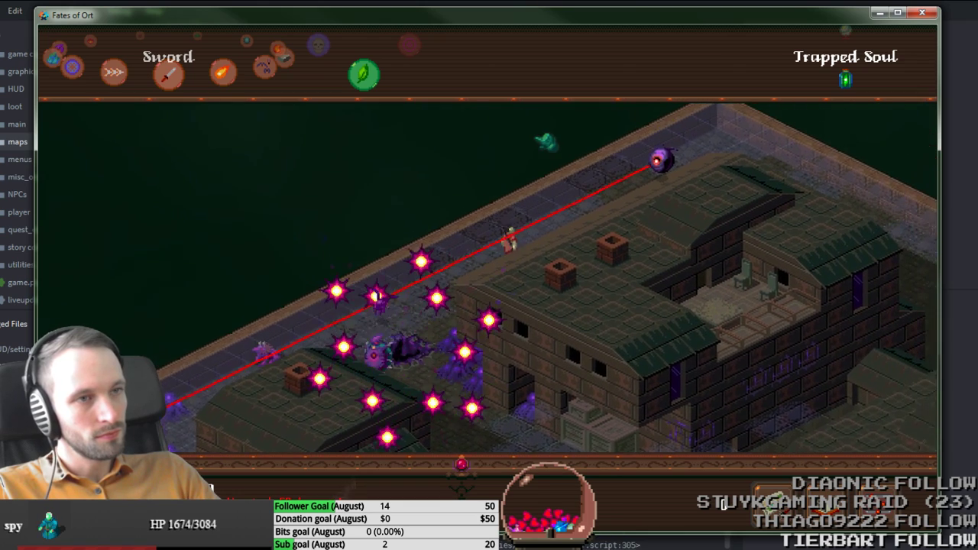
{"action": "key", "text": "d"}
Step: Playtest combat in the northern corner by striking the beholder with the Sword and casting Ice Spikes at the pursuing enemies
{"action": "left_click", "coordinate": [642, 161]}
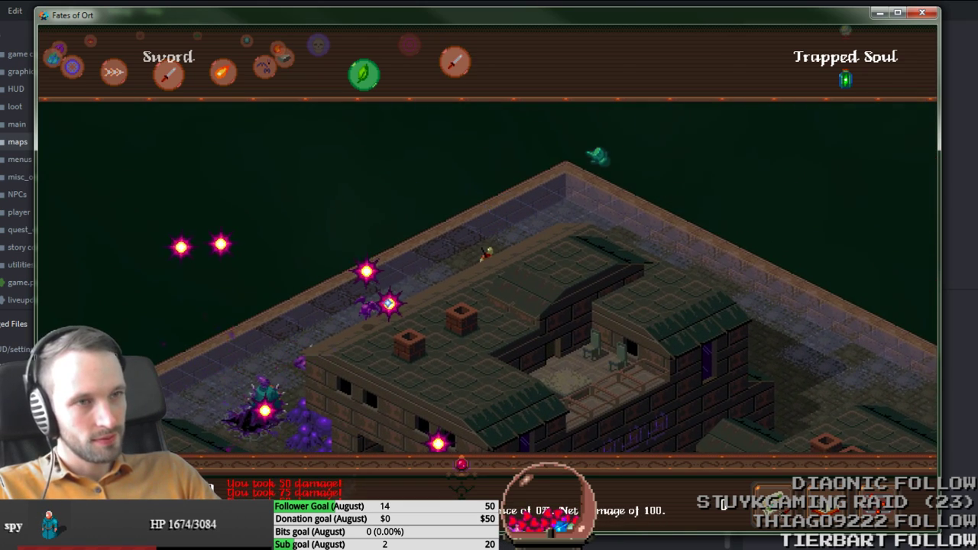
{"action": "key", "text": "w+d"}
{"action": "scroll", "coordinate": [414, 311], "scroll_direction": "down", "scroll_amount": 3}
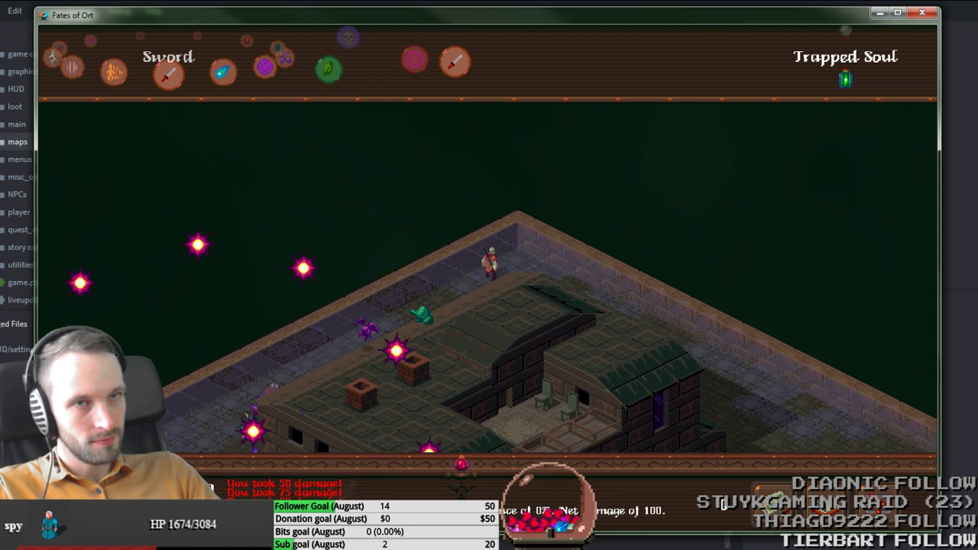
{"action": "scroll", "coordinate": [423, 315], "scroll_direction": "down", "scroll_amount": 3}
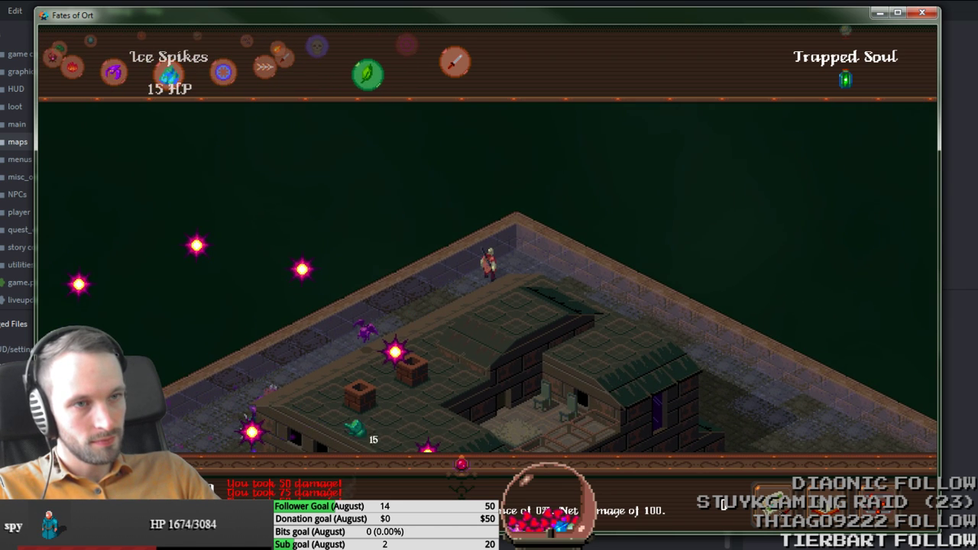
{"action": "left_click", "coordinate": [353, 420]}
{"action": "key", "text": "w+d"}
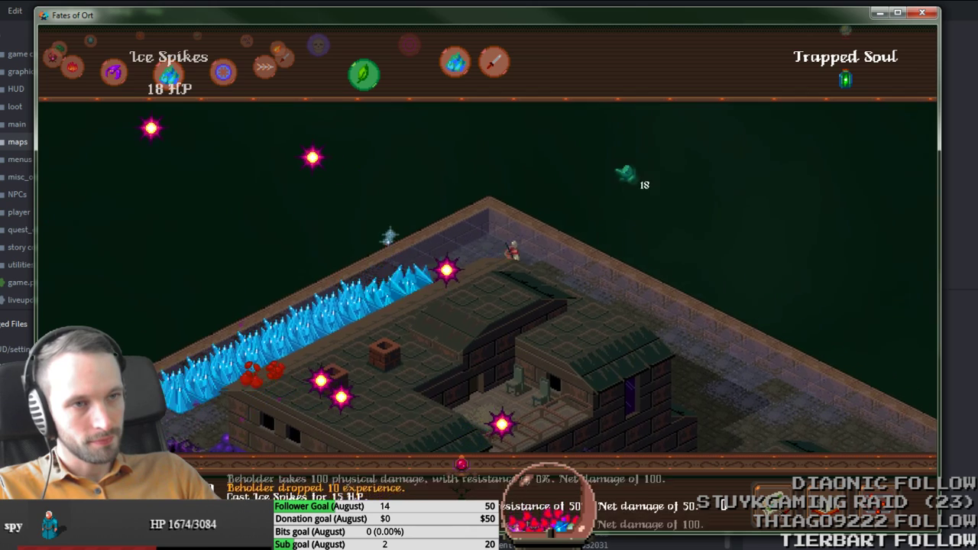
{"action": "key", "text": "s+a"}
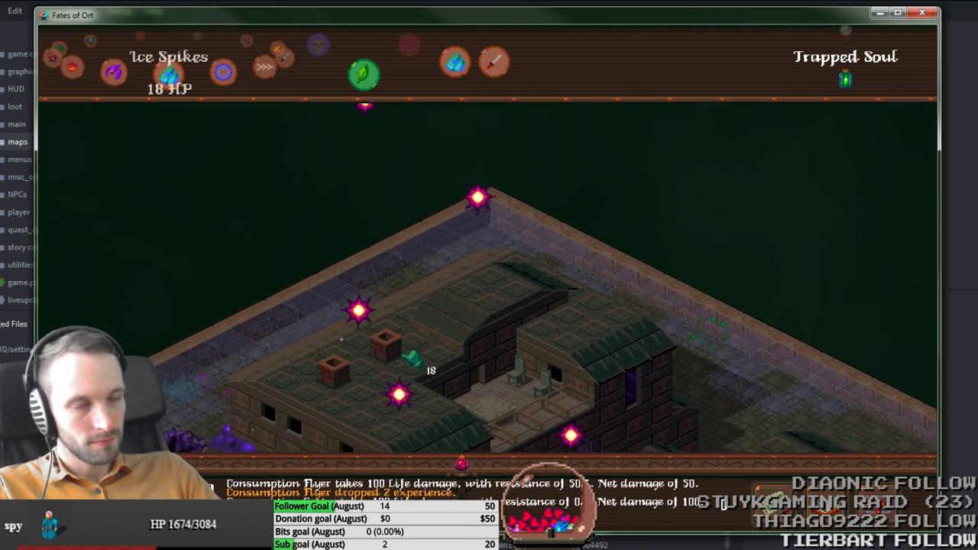
Step: Walk the character away from the northern corner, past the large building's doorway and around to the floor hole by the purple growth
{"action": "key", "text": "s+a"}
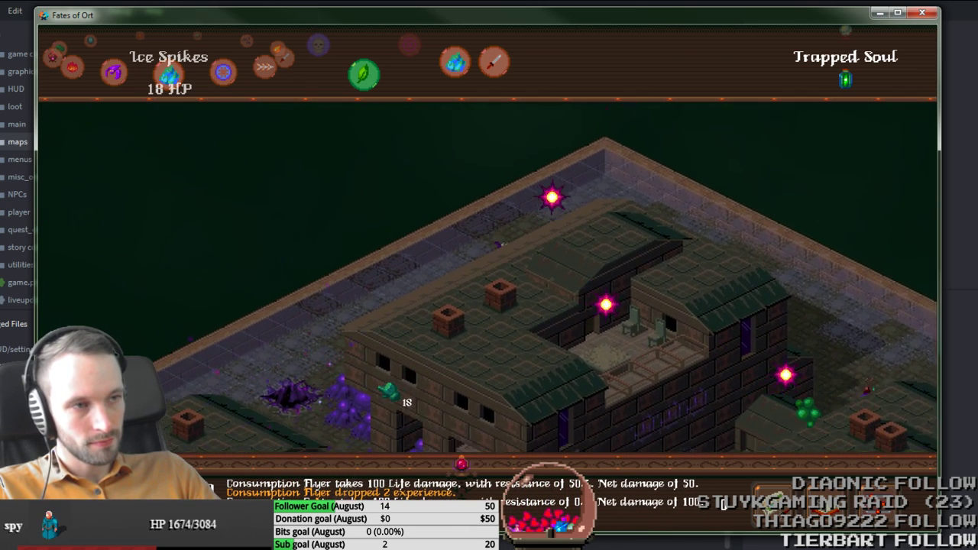
{"action": "key", "text": "a"}
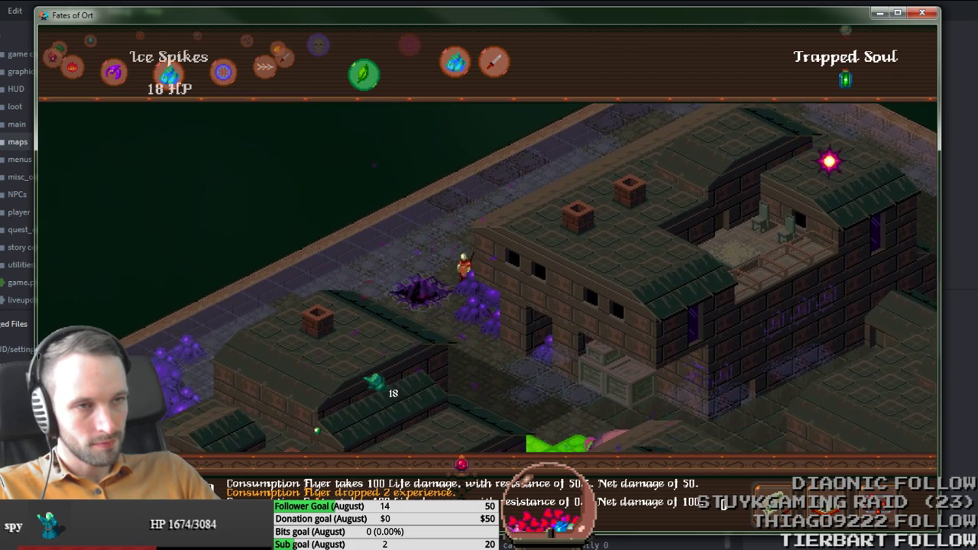
{"action": "key", "text": "s+d"}
{"action": "key", "text": "w"}
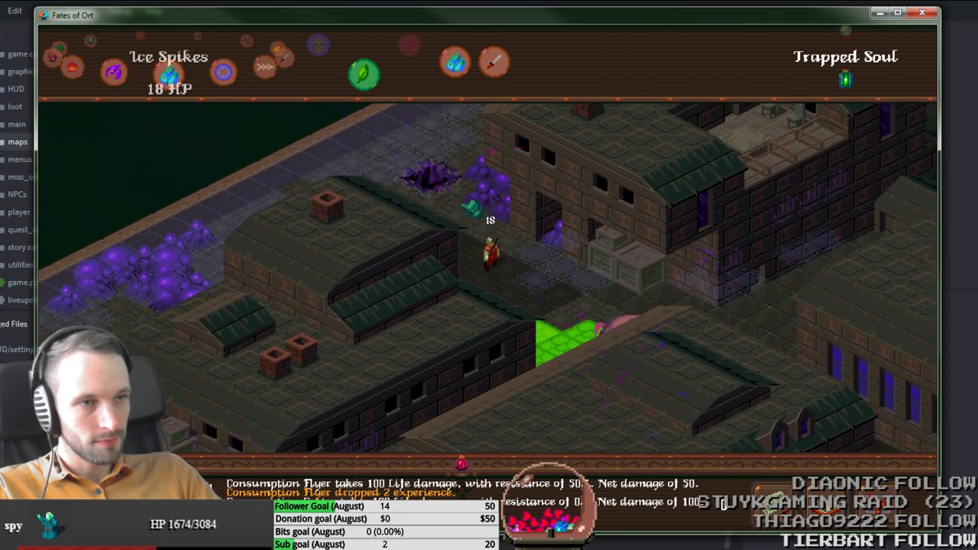
{"action": "key", "text": "w"}
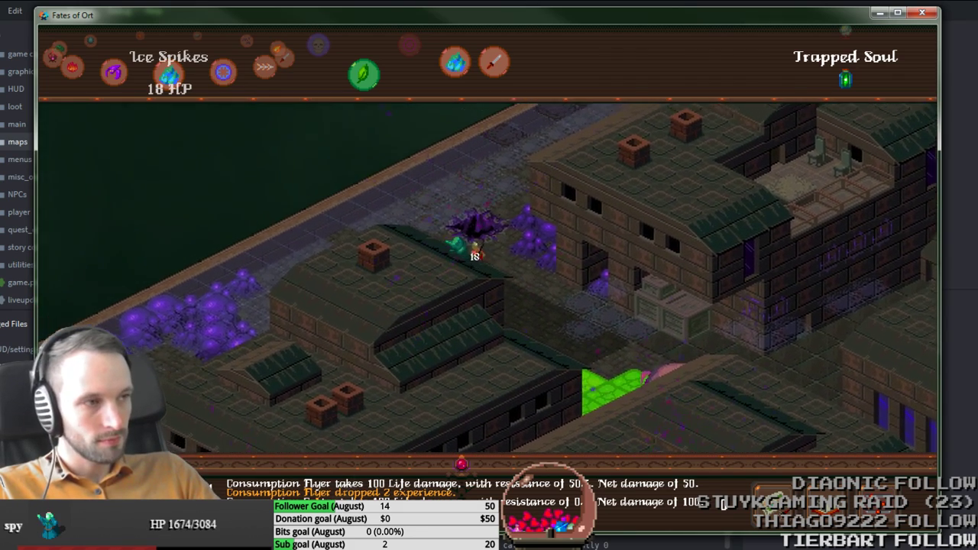
{"action": "key", "text": "w"}
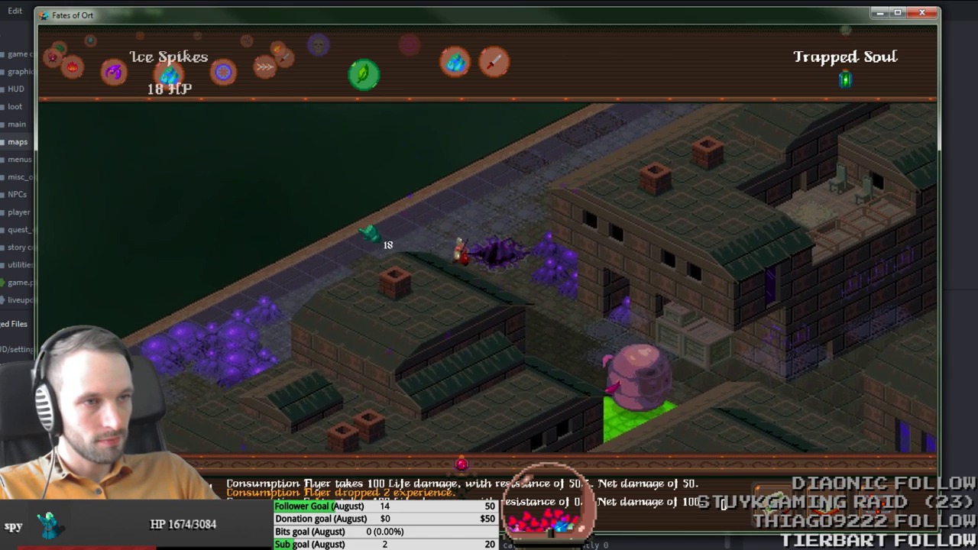
Step: Switch to Lightning Strike and cast it at the bloated pink enemy in the alley near the crates
{"action": "key", "text": "e"}
{"action": "left_click", "coordinate": [642, 381]}
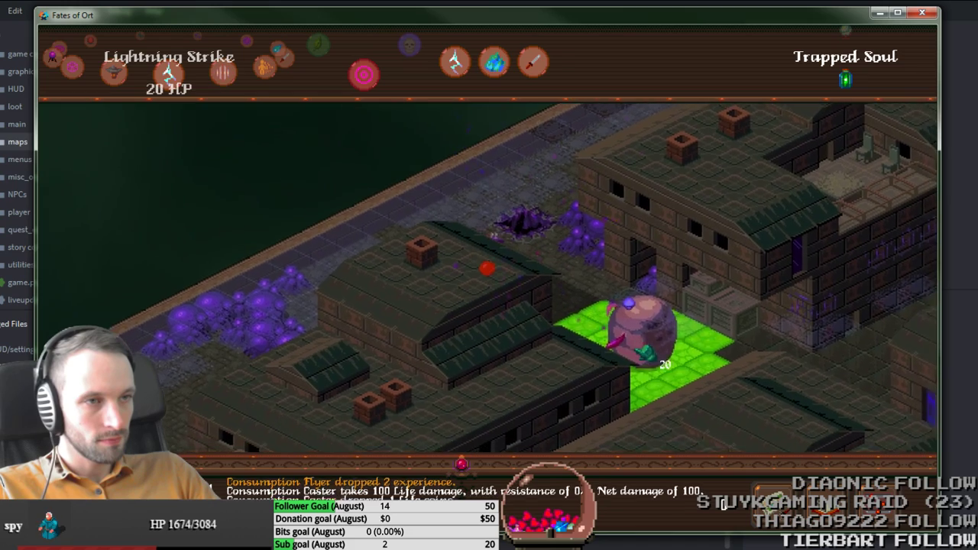
{"action": "left_click", "coordinate": [626, 365]}
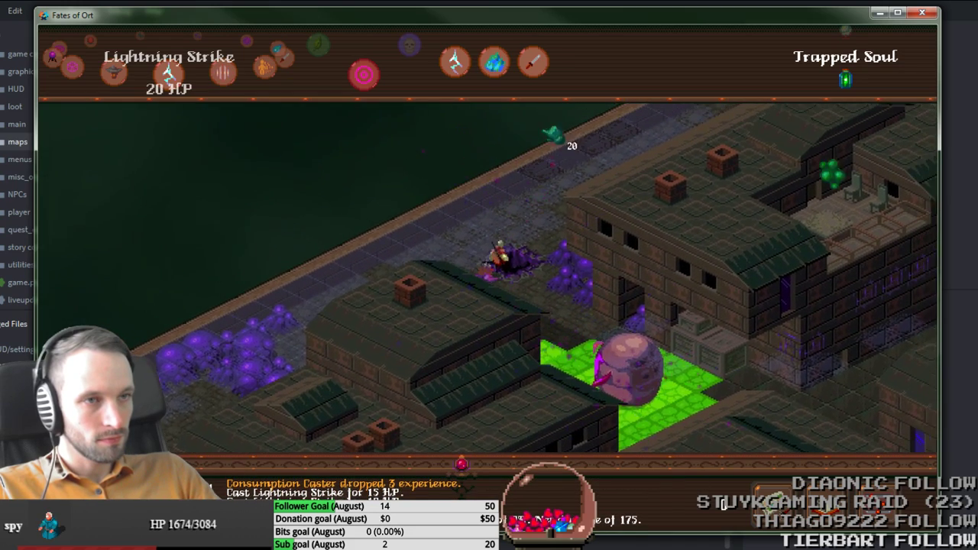
Step: Switch to the Sword and playtest melee combat around the floor hole against the crawler and the bloated pink enemy
{"action": "key", "text": "3"}
{"action": "key", "text": "s"}
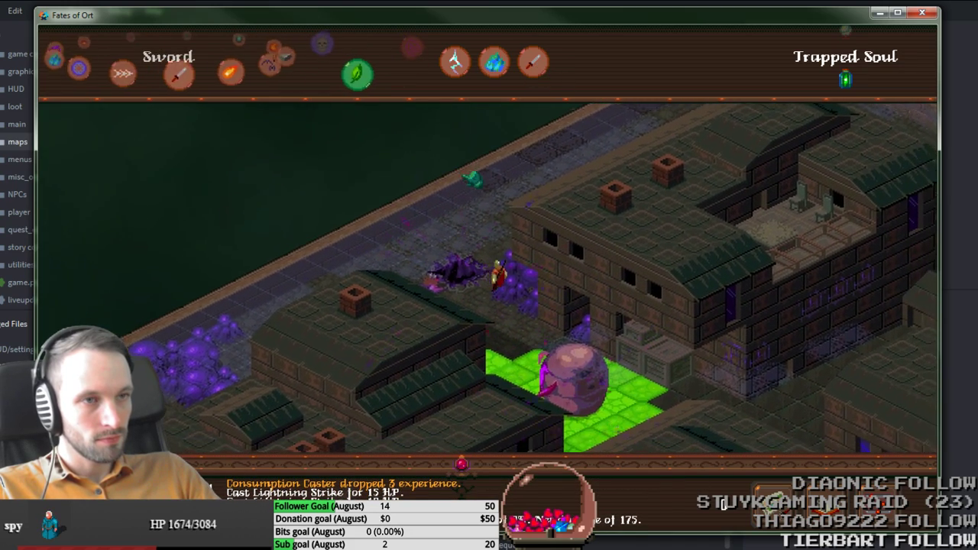
{"action": "left_click", "coordinate": [351, 270]}
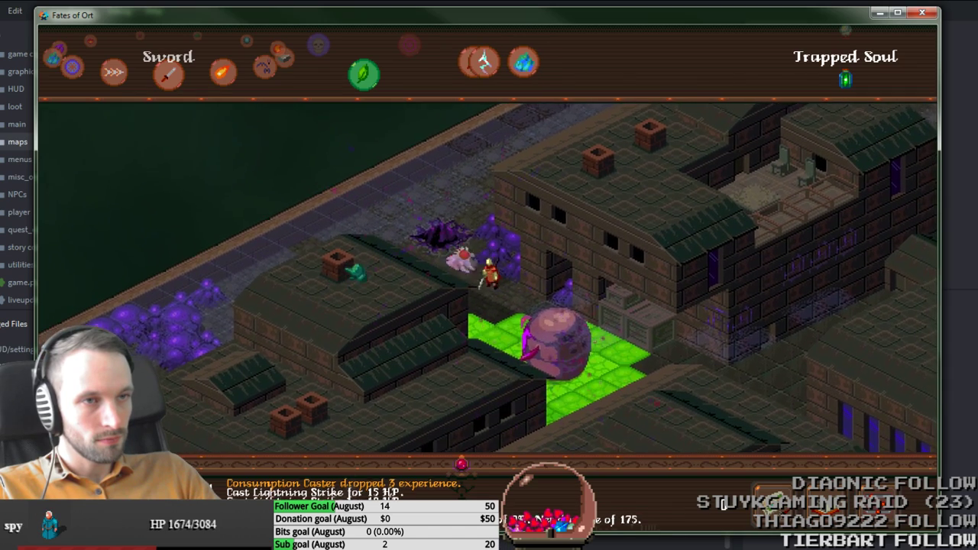
{"action": "key", "text": "w"}
{"action": "key", "text": "a"}
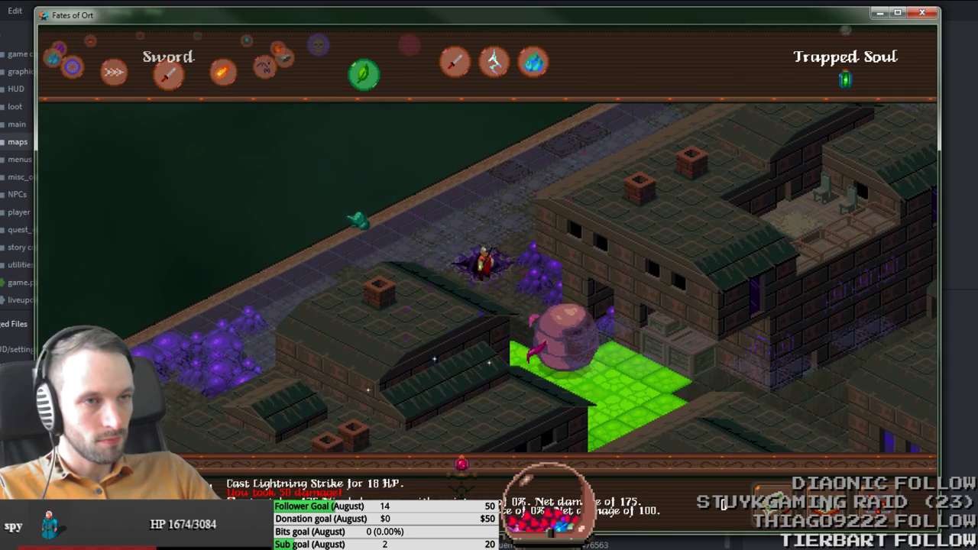
{"action": "key", "text": "s"}
{"action": "key", "text": "d"}
{"action": "left_click", "coordinate": [556, 375]}
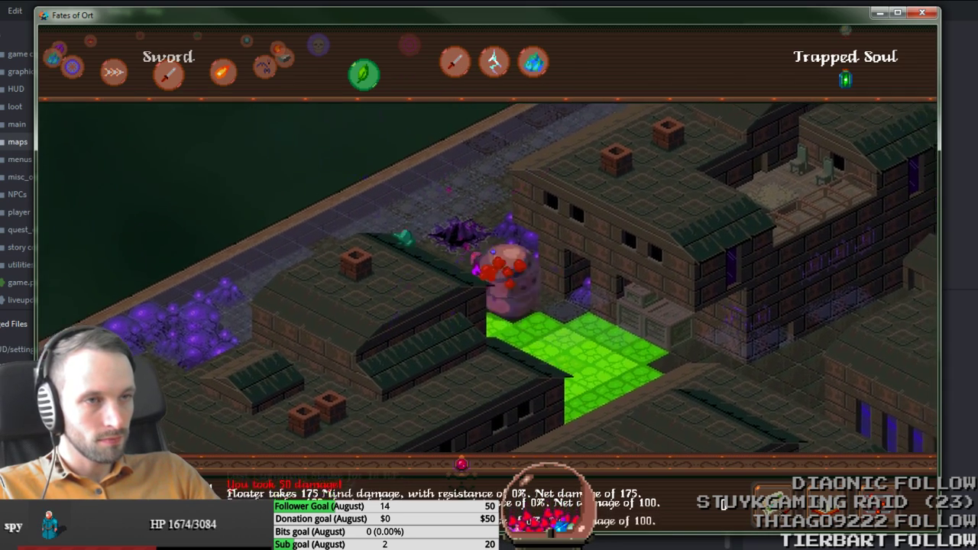
Step: Retreat from the bloated pink enemy along the northwest wall to the purple growth behind the smaller building
{"action": "key", "text": "w"}
{"action": "key", "text": "a"}
{"action": "key", "text": "a"}
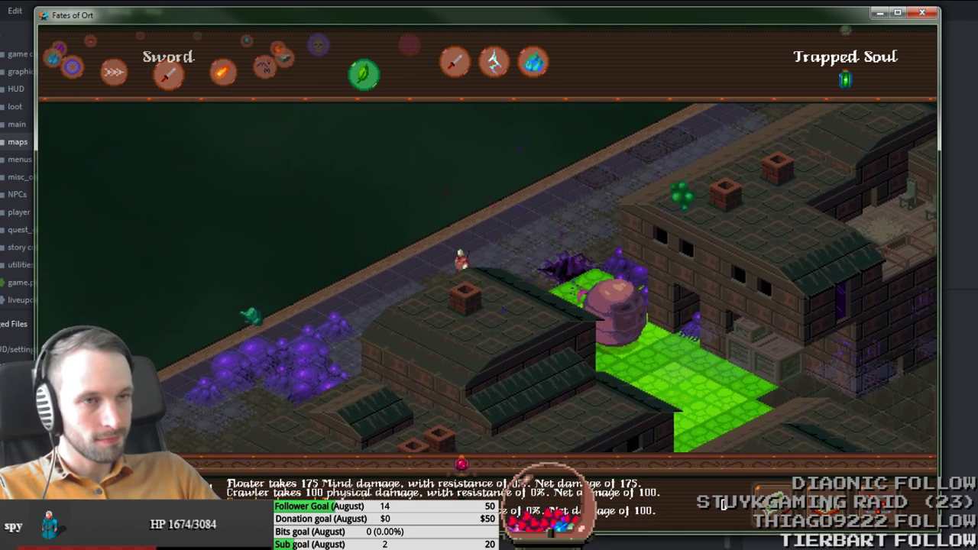
{"action": "key", "text": "s"}
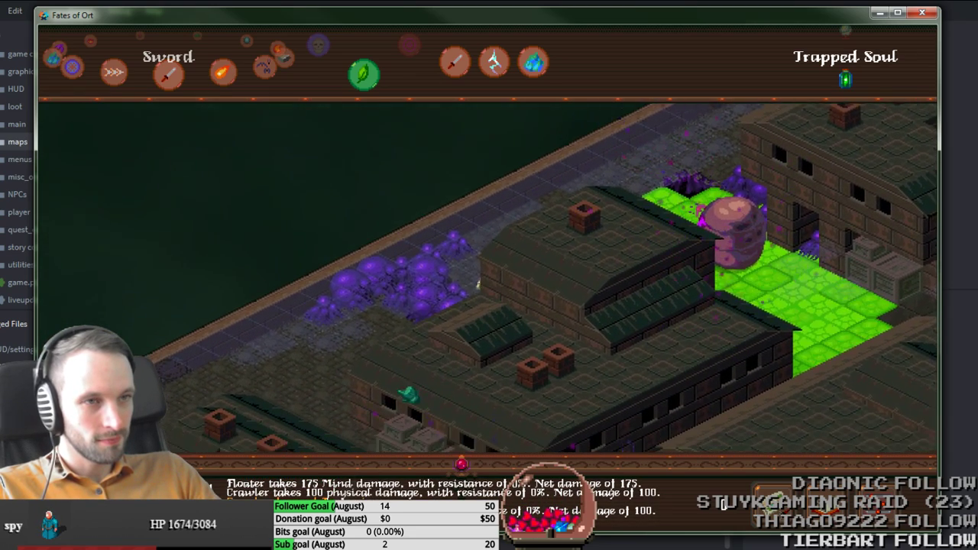
{"action": "key", "text": "s"}
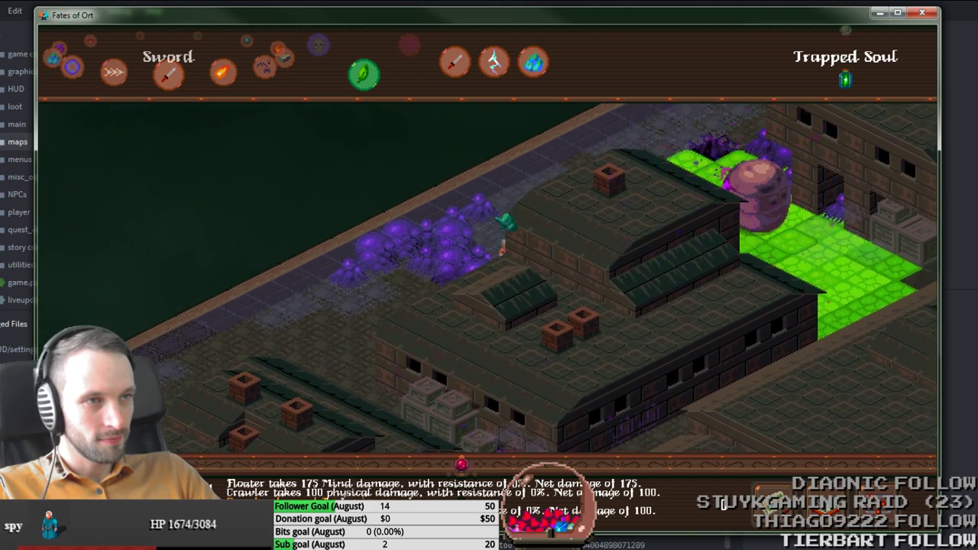
Step: Lead the bloated pink enemy back along the northwest wall, passing the floor hole towards the northern corner, to test its pursuit
{"action": "key", "text": "w"}
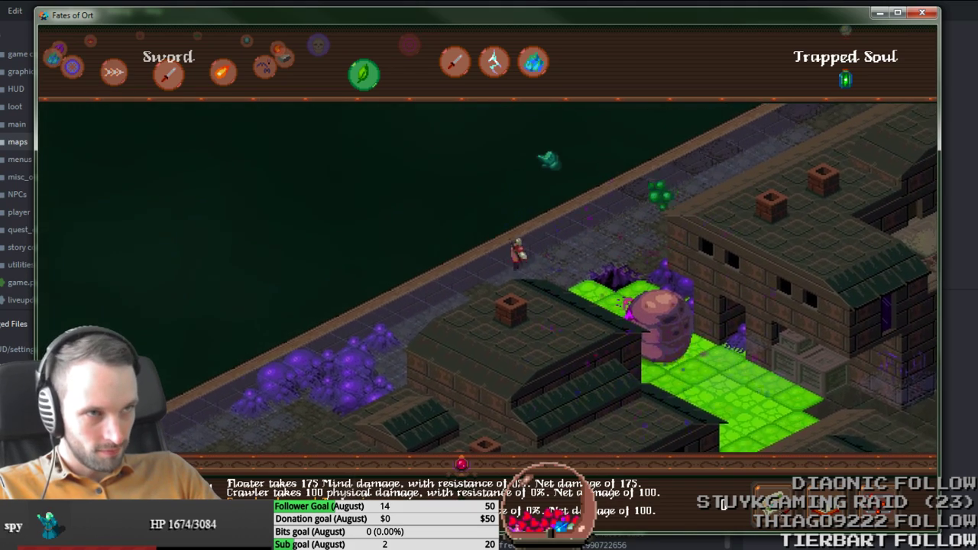
{"action": "key", "text": "w"}
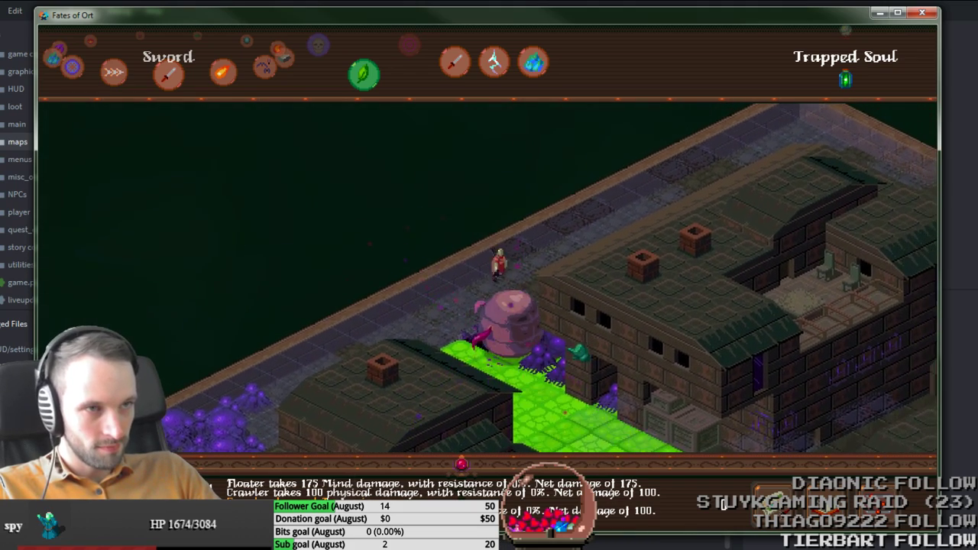
{"action": "key", "text": "w"}
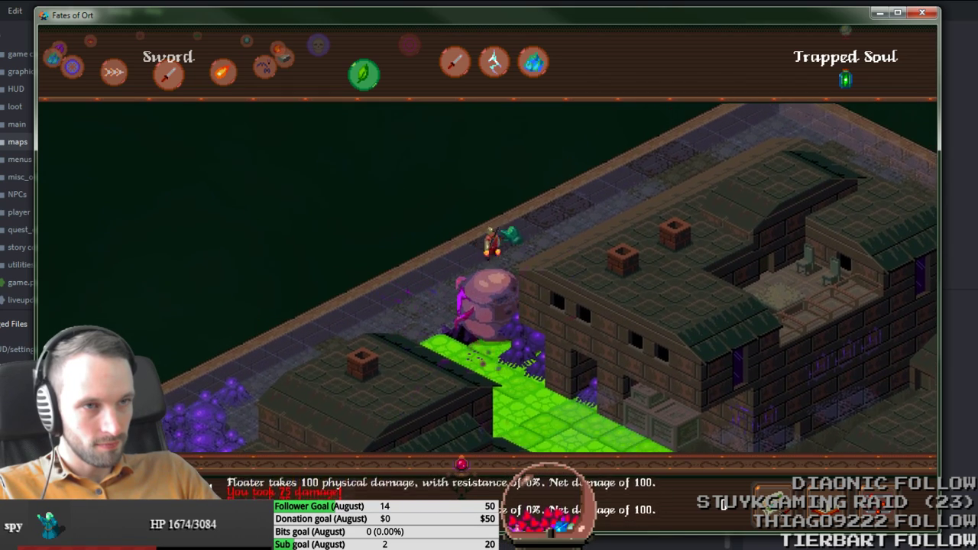
{"action": "key", "text": "w"}
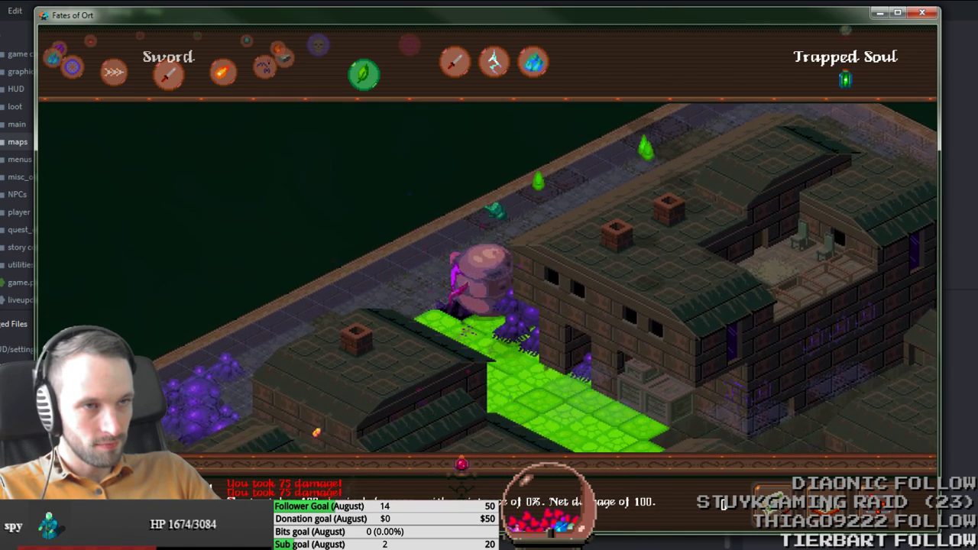
{"action": "key", "text": "w"}
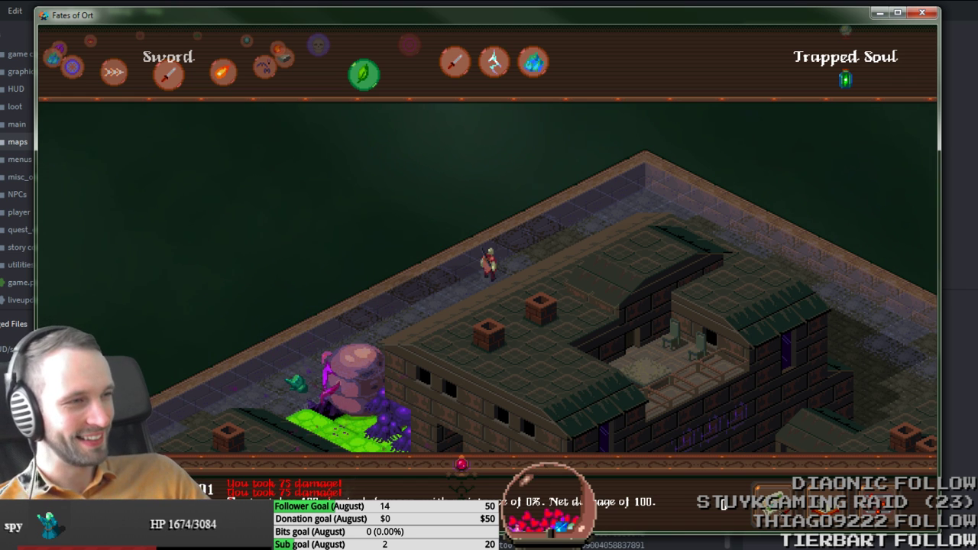
{"action": "key", "text": "a+s"}
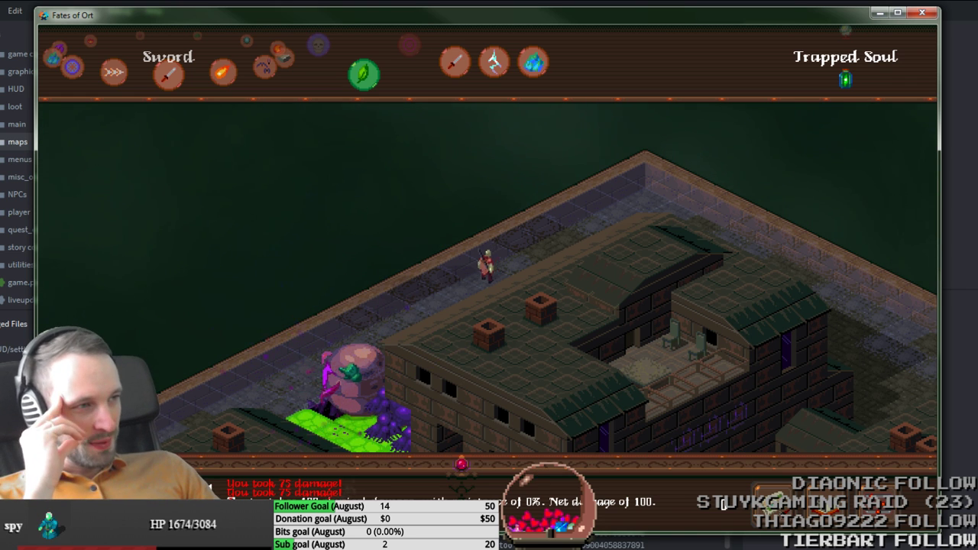
Step: Walk the character along the map's wall past the slime and purple growths and back in the running game
{"action": "key", "text": "a"}
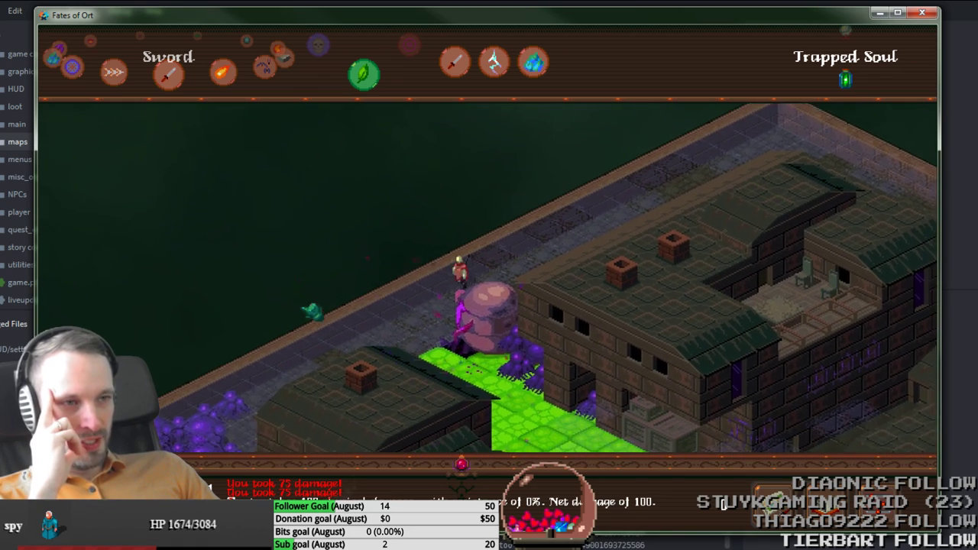
{"action": "key", "text": "a"}
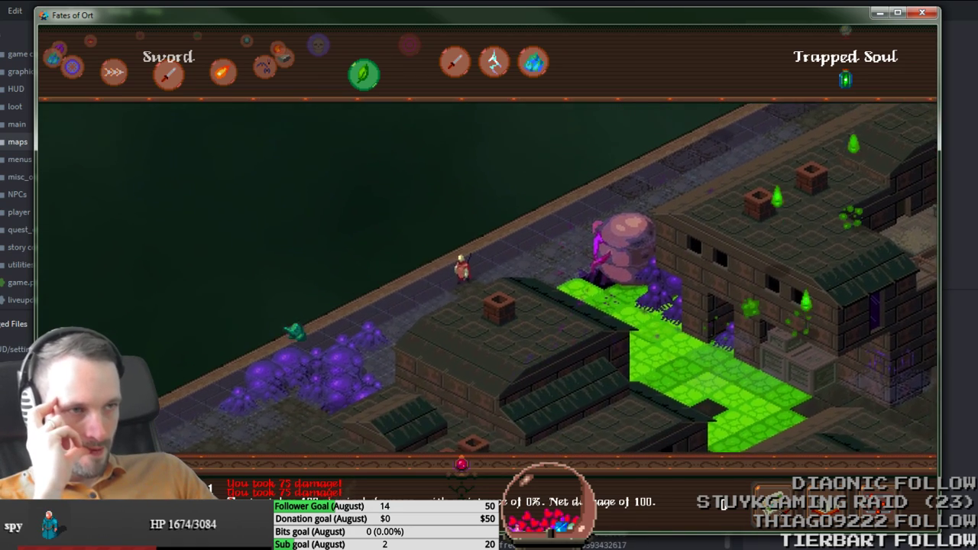
{"action": "left_click_drag", "start_coordinate": [465, 399], "coordinate": [567, 100]}
{"action": "key", "text": "d"}
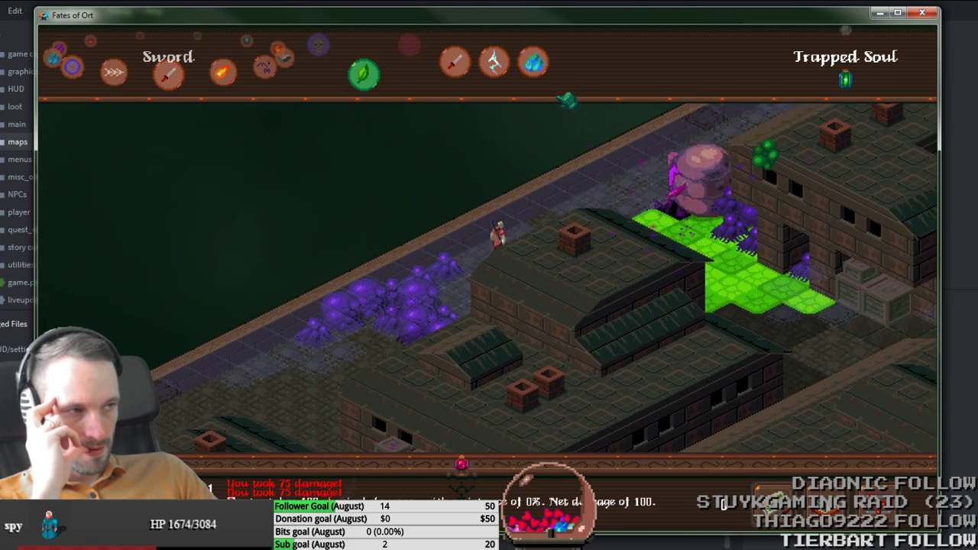
{"action": "key", "text": "d"}
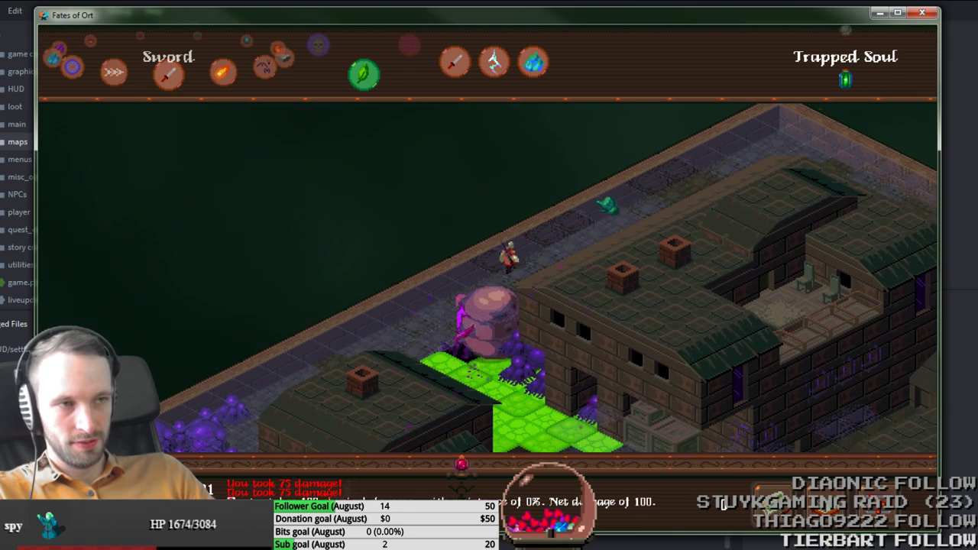
Step: Switch to Tiled and delete both slug mage enemies from capitol_buildings4.tmx, saving the map
{"action": "key", "text": "alt+Tab"}
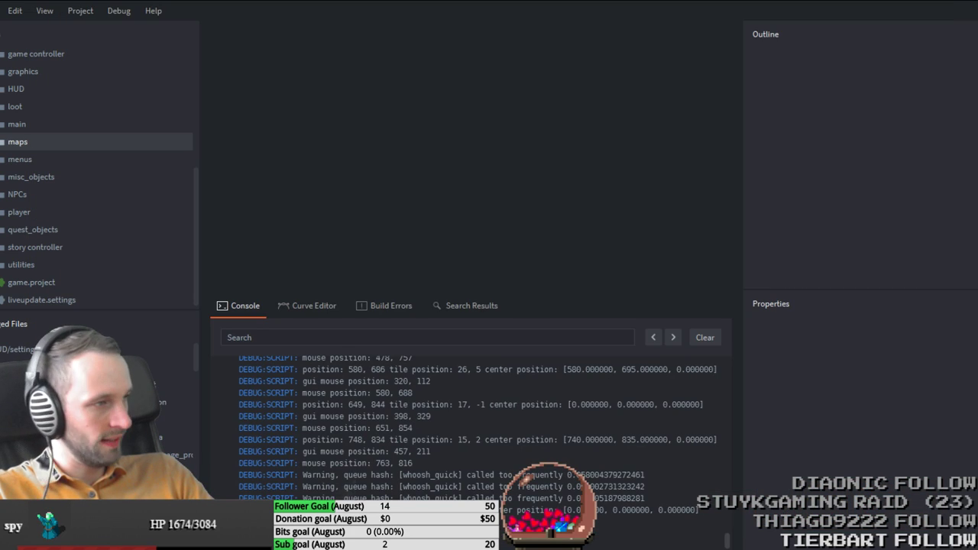
{"action": "key", "text": "alt+Tab"}
{"action": "middle_click_drag", "start_coordinate": [784, 440], "coordinate": [637, 466]}
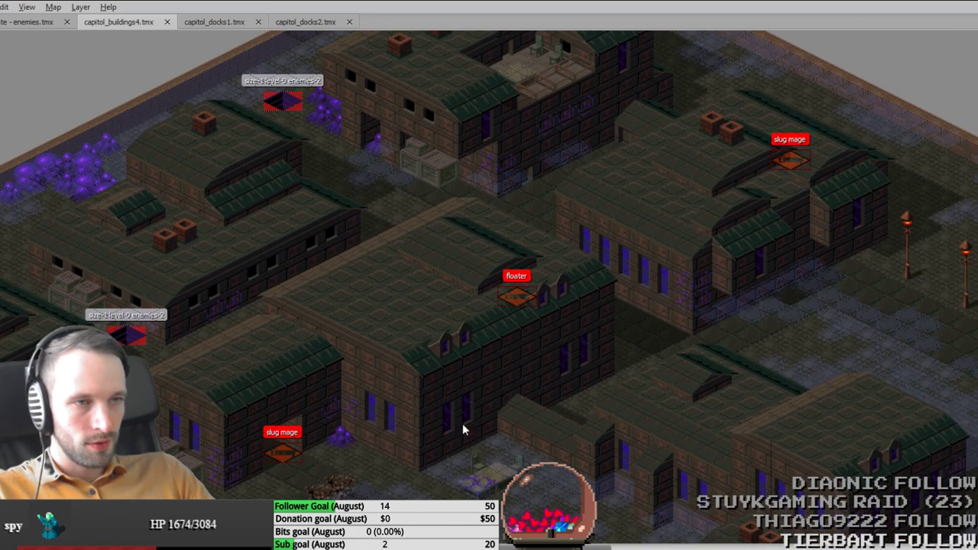
{"action": "left_click", "coordinate": [289, 457]}
{"action": "key", "text": "Delete"}
{"action": "middle_click_drag", "start_coordinate": [818, 153], "coordinate": [691, 285]}
{"action": "left_click", "coordinate": [677, 282]}
{"action": "key", "text": "Delete"}
{"action": "key", "text": "ctrl+s"}
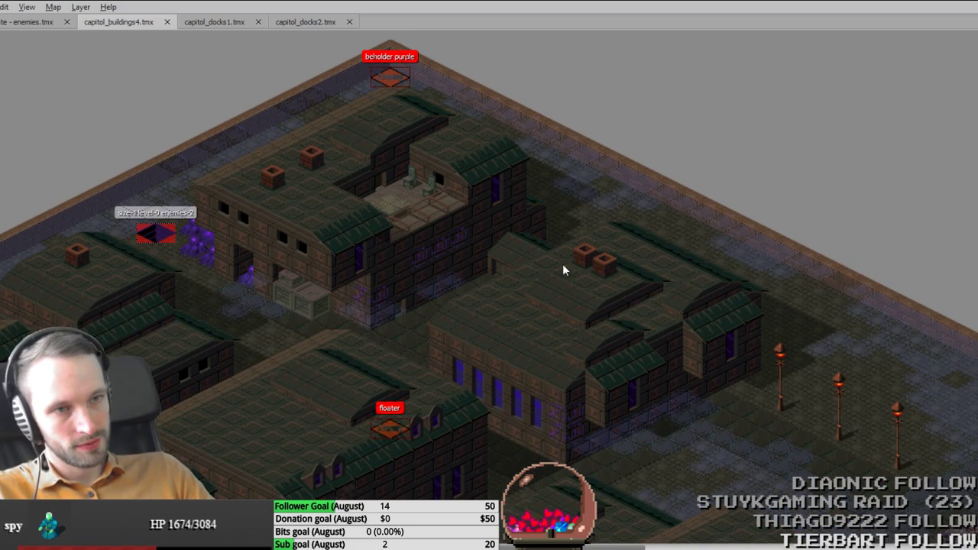
Step: Move the spare wraith from outside the map to the open ground by the dead bushes, paste another beside the street lamps, and save
{"action": "middle_click_drag", "start_coordinate": [562, 263], "coordinate": [400, 311]}
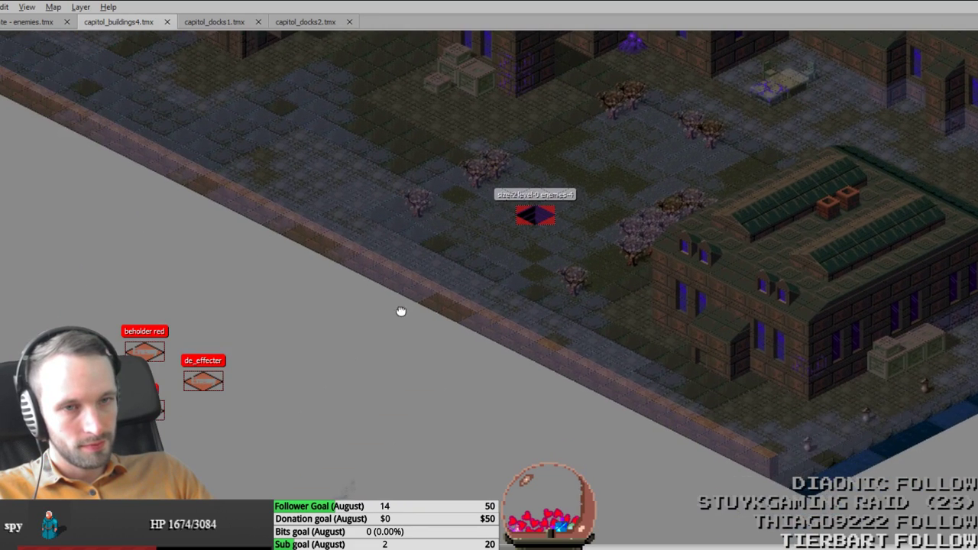
{"action": "left_click", "coordinate": [152, 410]}
{"action": "middle_click_drag", "start_coordinate": [249, 304], "coordinate": [257, 388]}
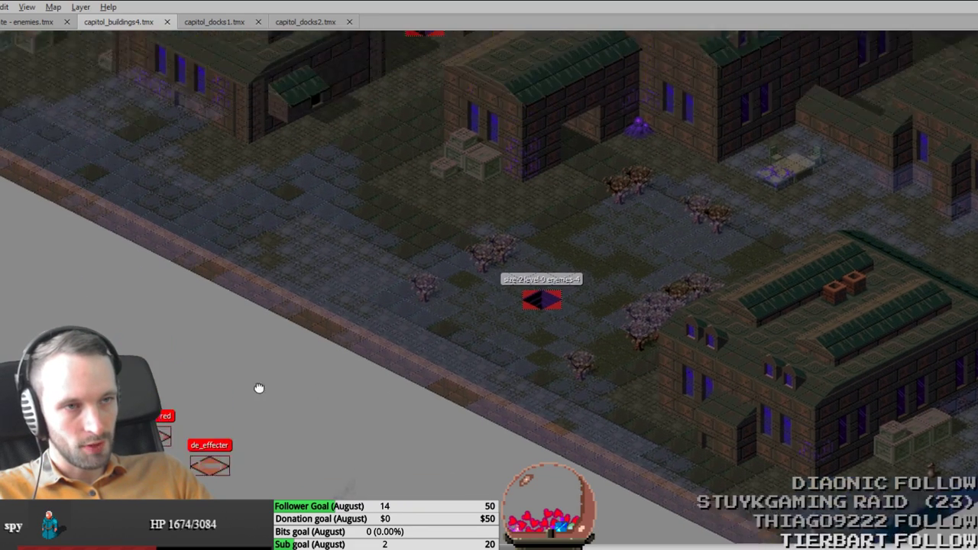
{"action": "scroll", "coordinate": [257, 388], "scroll_direction": "down", "scroll_amount": 1, "text": "ctrl"}
{"action": "left_click_drag", "start_coordinate": [189, 461], "coordinate": [345, 267]}
{"action": "mouse_move", "coordinate": [569, 272]}
{"action": "middle_mouse_down"}
{"action": "mouse_move", "coordinate": [495, 451]}
{"action": "mouse_move", "coordinate": [408, 439]}
{"action": "middle_mouse_up"}
{"action": "middle_click_drag", "start_coordinate": [243, 421], "coordinate": [282, 394]}
{"action": "left_click_drag", "start_coordinate": [191, 392], "coordinate": [200, 413]}
{"action": "key", "text": "ctrl+v"}
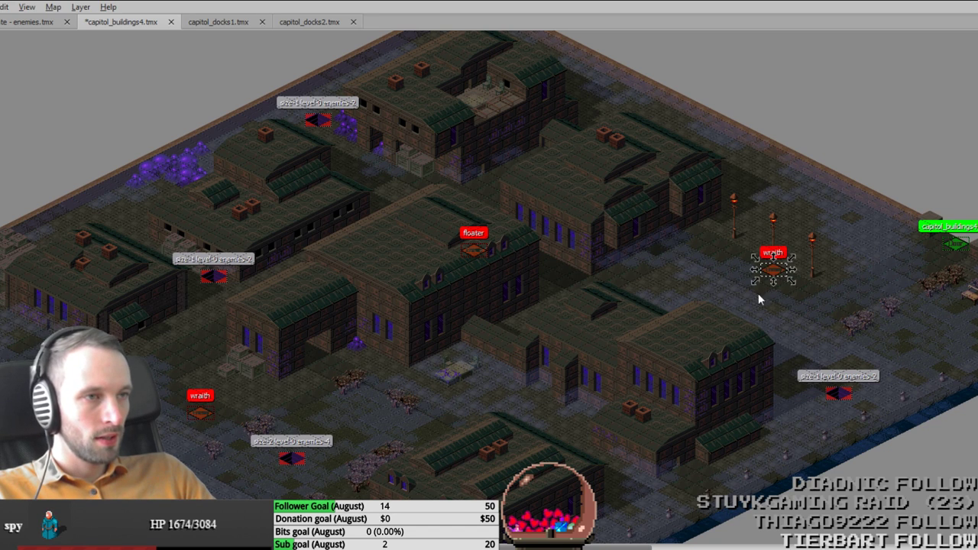
{"action": "key", "text": "ctrl+s"}
Step: Delete the unused spare enemies, including the de_effecter, outside the map's edge and save capitol_buildings4.tmx
{"action": "middle_click_drag", "start_coordinate": [473, 391], "coordinate": [515, 336]}
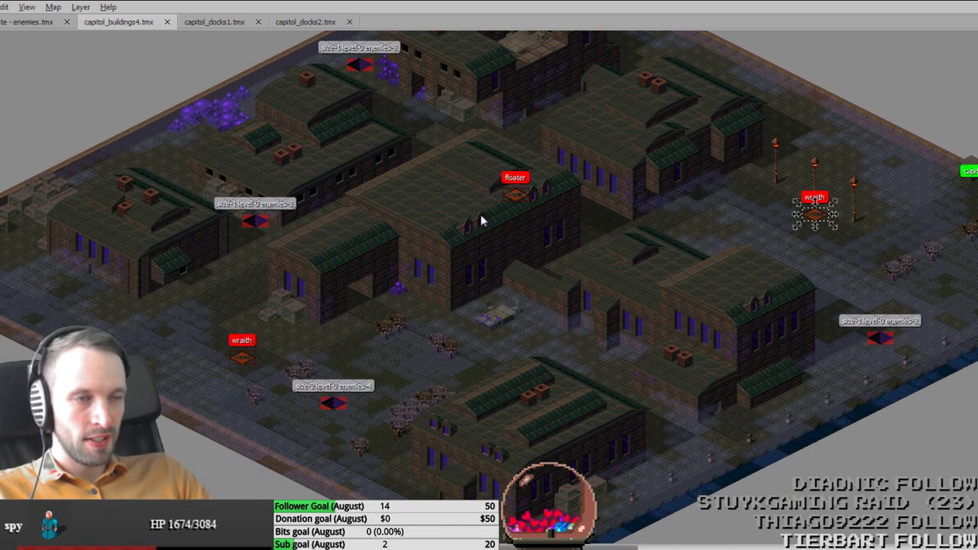
{"action": "middle_click_drag", "start_coordinate": [235, 445], "coordinate": [280, 372]}
{"action": "left_click_drag", "start_coordinate": [177, 376], "coordinate": [137, 459]}
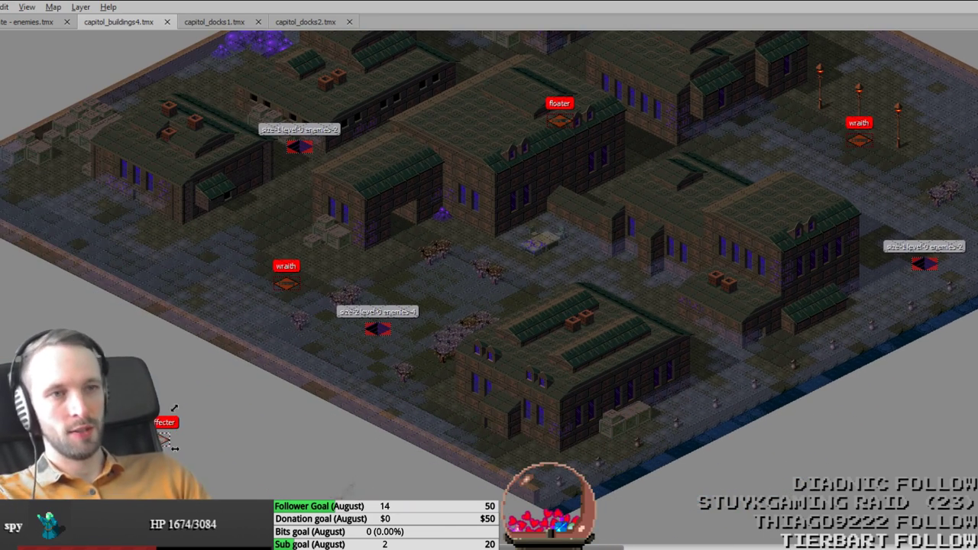
{"action": "key", "text": "Delete"}
{"action": "middle_click_drag", "start_coordinate": [642, 233], "coordinate": [445, 436]}
{"action": "key", "text": "ctrl+s"}
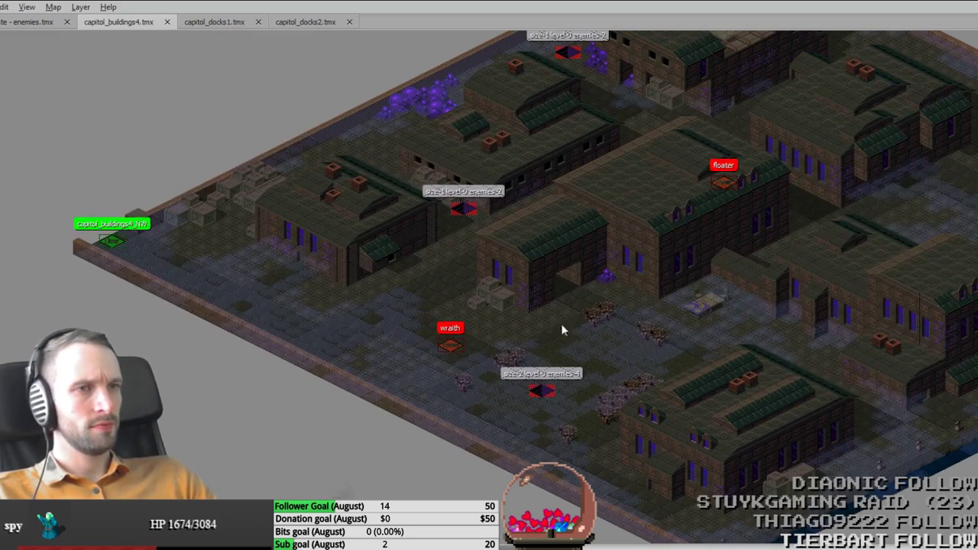
Step: Check the Trello checklist of maps that need rewards and review the capitol maps in the world map drawing
{"action": "middle_click_drag", "start_coordinate": [561, 323], "coordinate": [388, 313]}
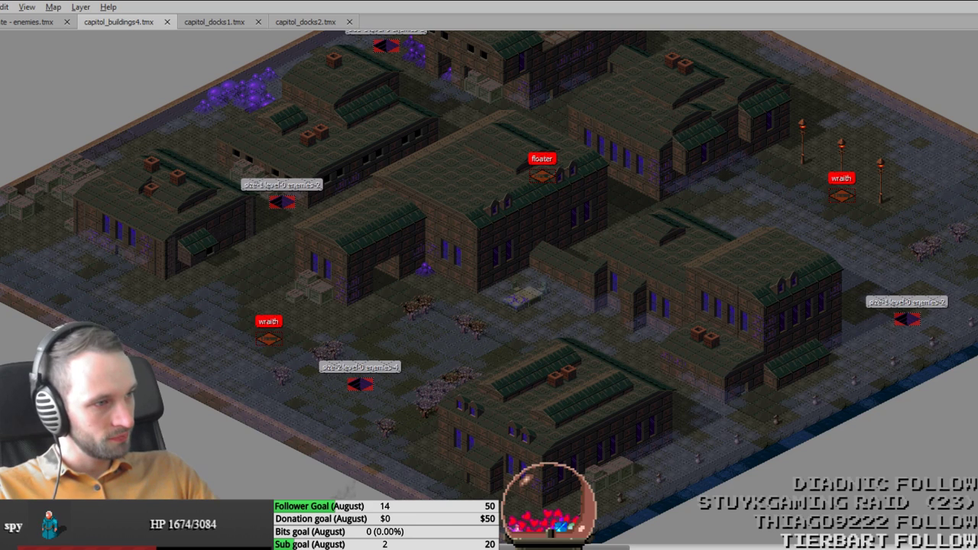
{"action": "key", "text": "alt+Tab"}
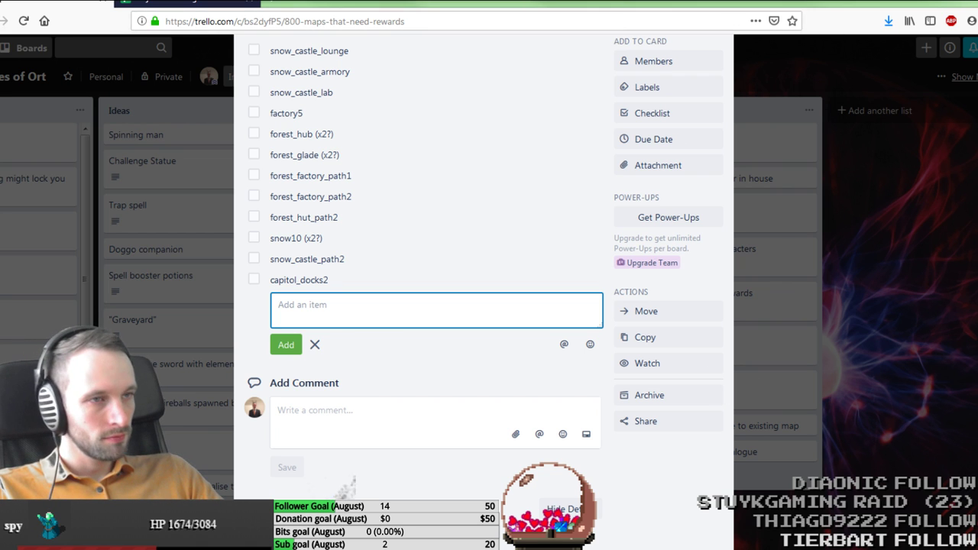
{"action": "key", "text": "alt+Tab"}
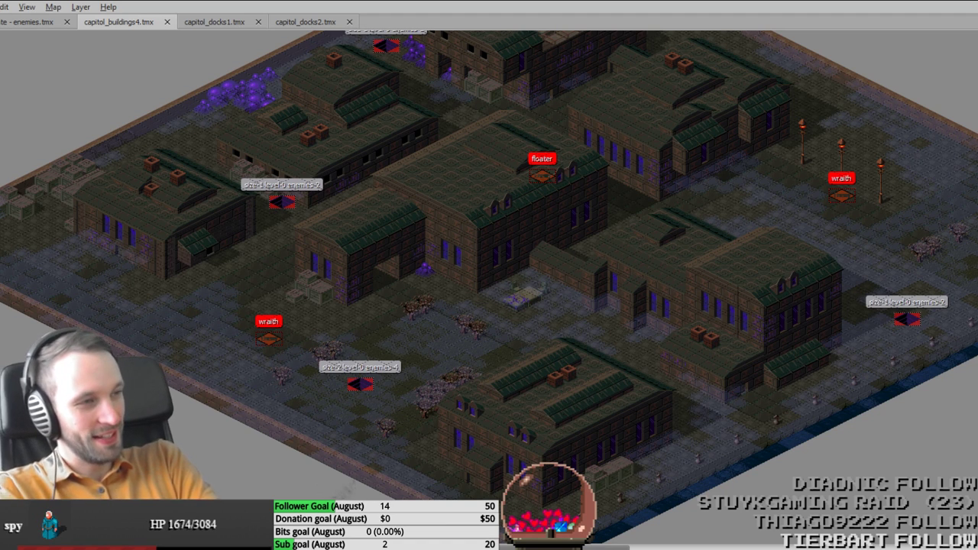
{"action": "scroll", "coordinate": [466, 306], "scroll_direction": "up", "scroll_amount": 3}
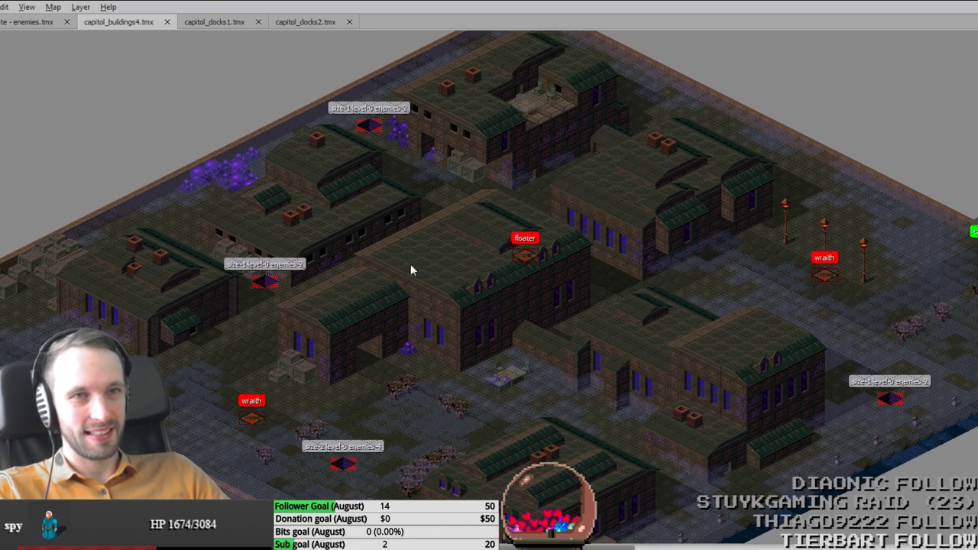
{"action": "scroll", "coordinate": [476, 332], "scroll_direction": "down", "scroll_amount": 1, "text": "ctrl"}
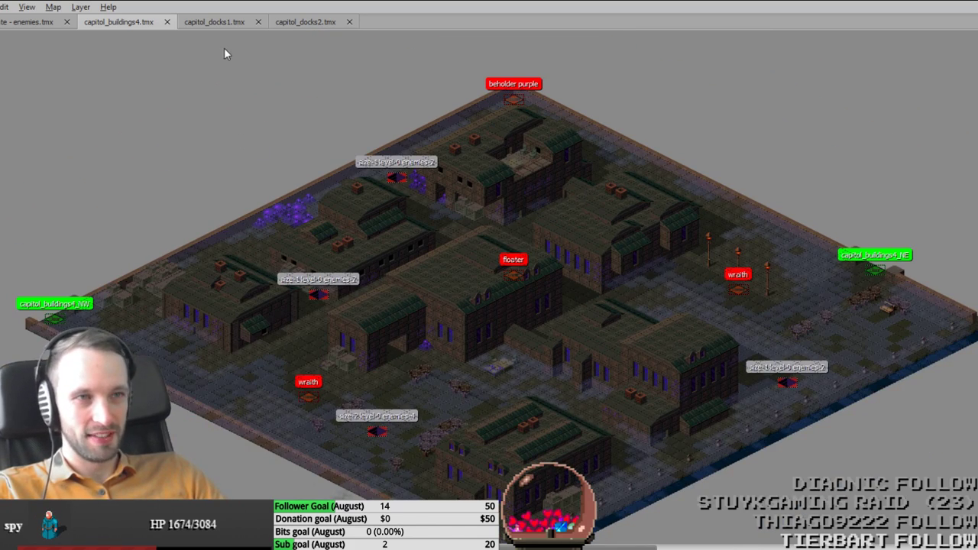
{"action": "key", "text": "alt+Tab"}
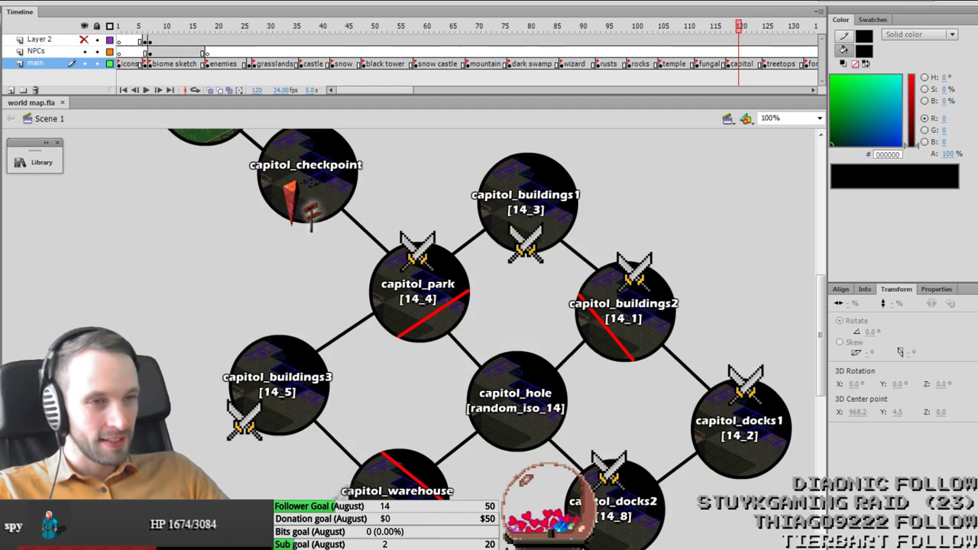
{"action": "scroll", "coordinate": [238, 489], "scroll_direction": "down", "scroll_amount": 2}
{"action": "scroll", "coordinate": [238, 488], "scroll_direction": "up", "scroll_amount": 1}
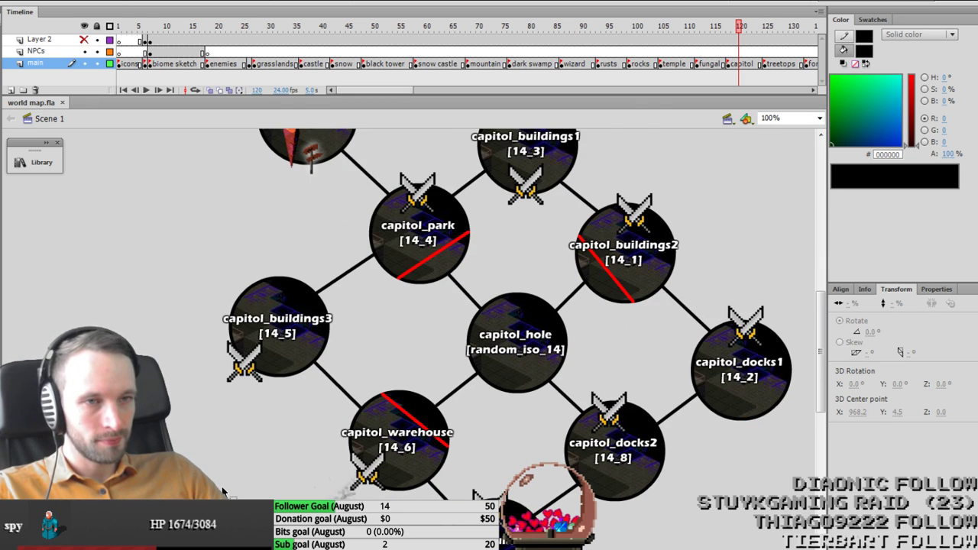
{"action": "scroll", "coordinate": [239, 488], "scroll_direction": "down", "scroll_amount": 1}
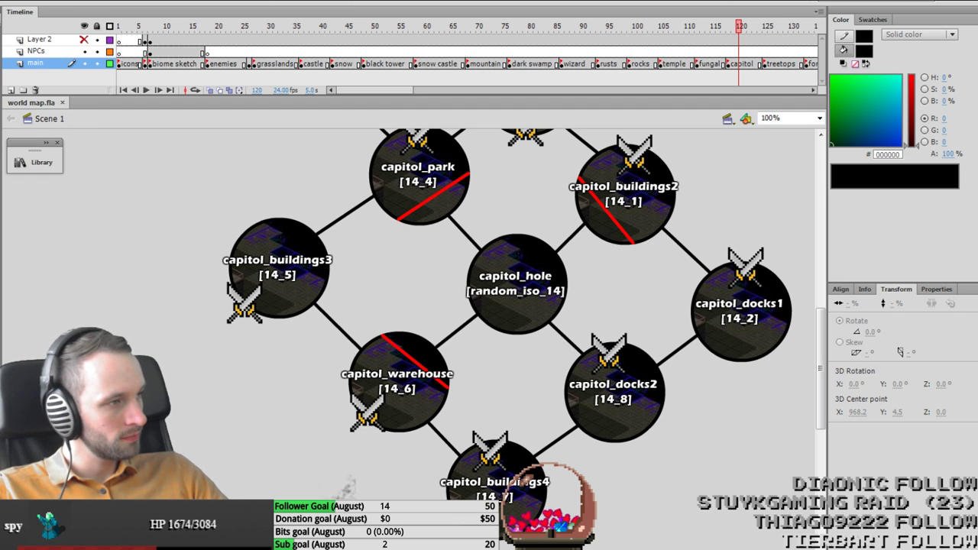
Step: In Tiled, copy the floater from capitol_buildings4 to grass_capitol_path3's enemies layer, placing it before the large dark building, and save
{"action": "key", "text": "alt+Tab"}
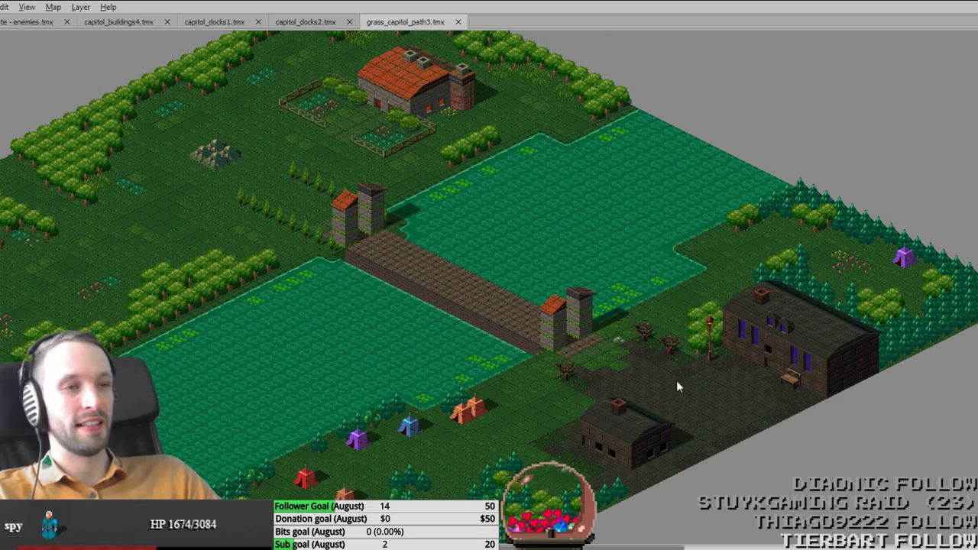
{"action": "scroll", "coordinate": [676, 386], "scroll_direction": "up", "scroll_amount": 4, "text": "ctrl"}
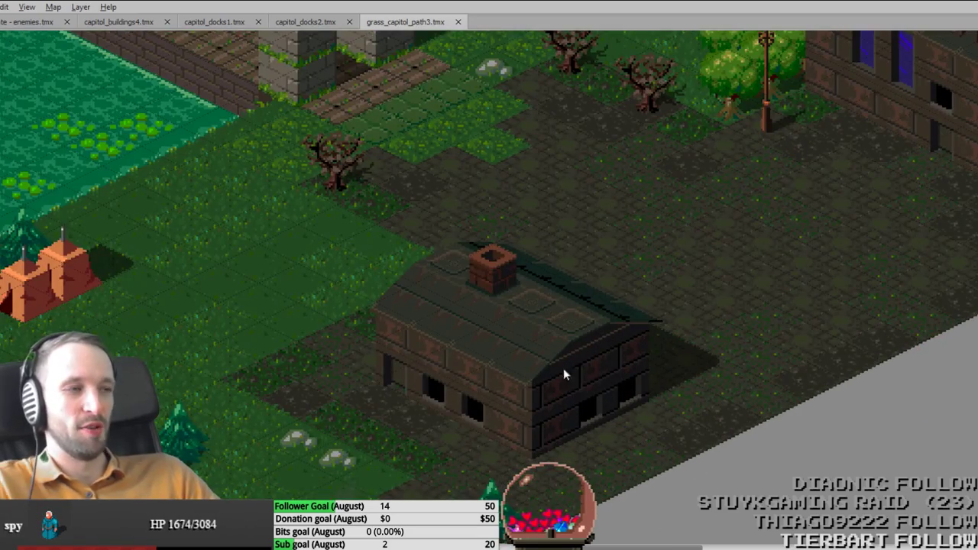
{"action": "scroll", "coordinate": [547, 379], "scroll_direction": "down", "scroll_amount": 5, "text": "ctrl"}
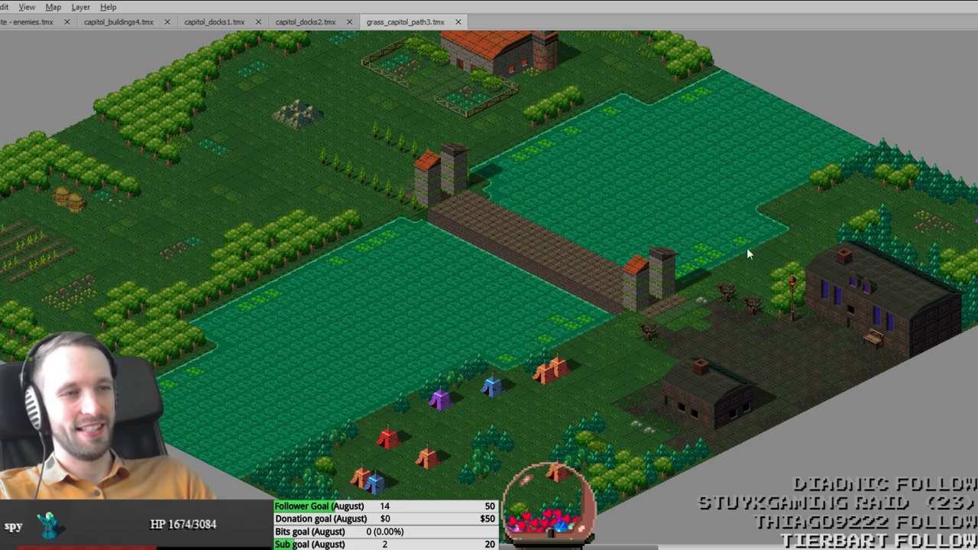
{"action": "middle_click_drag", "start_coordinate": [916, 308], "coordinate": [625, 275]}
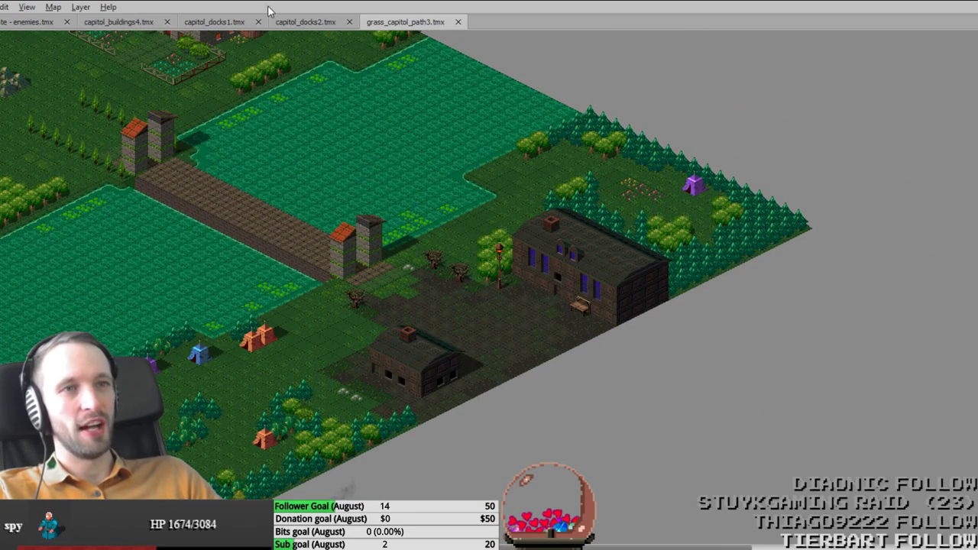
{"action": "left_click", "coordinate": [117, 22]}
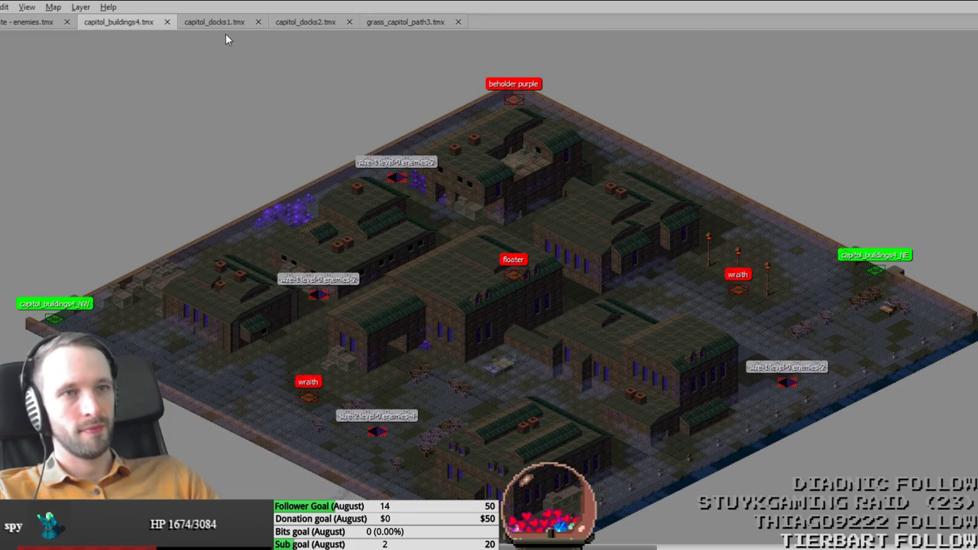
{"action": "left_click", "coordinate": [520, 279]}
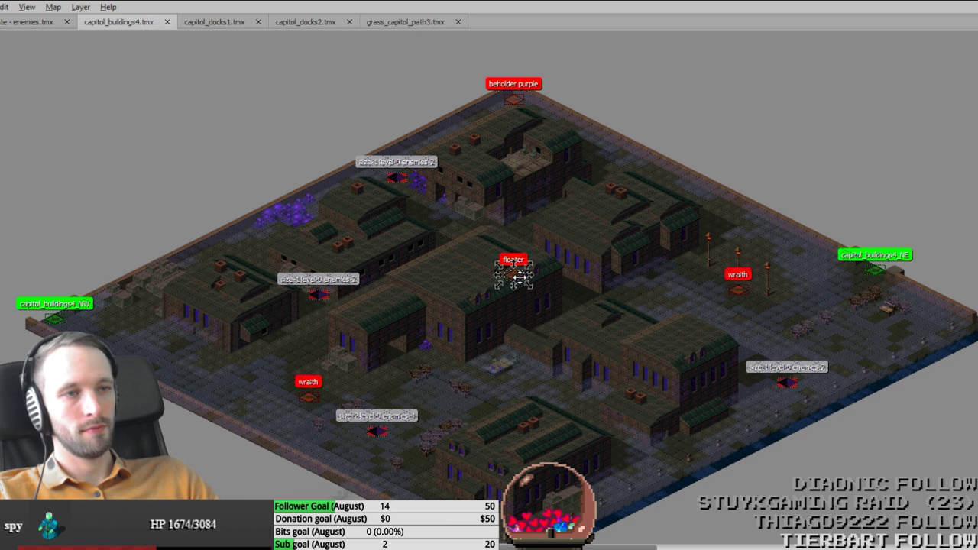
{"action": "left_click", "coordinate": [422, 23]}
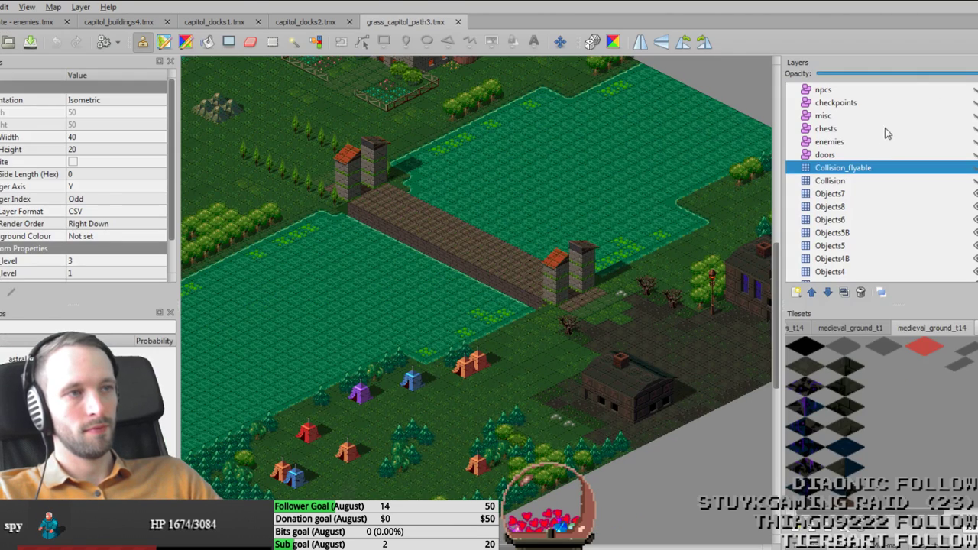
{"action": "left_click", "coordinate": [815, 141]}
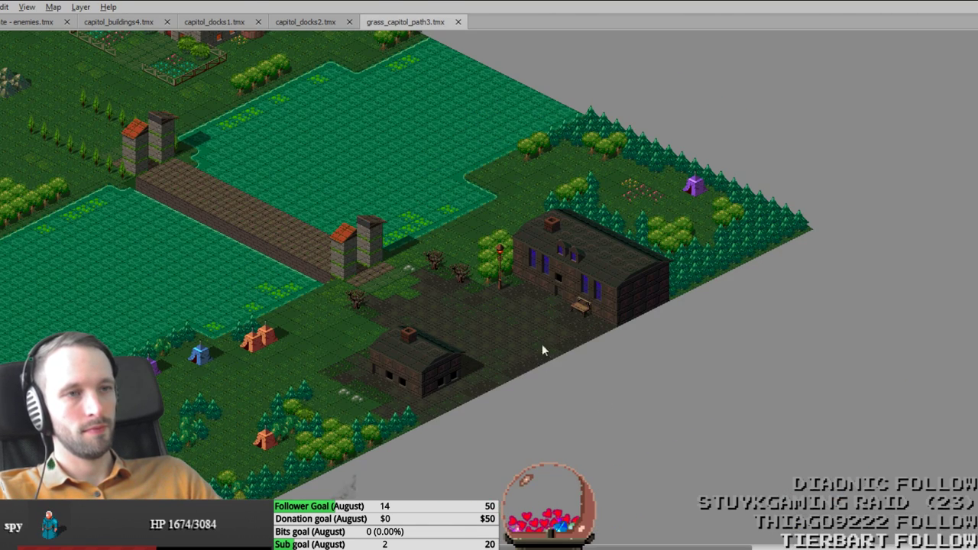
{"action": "key", "text": "ctrl+v"}
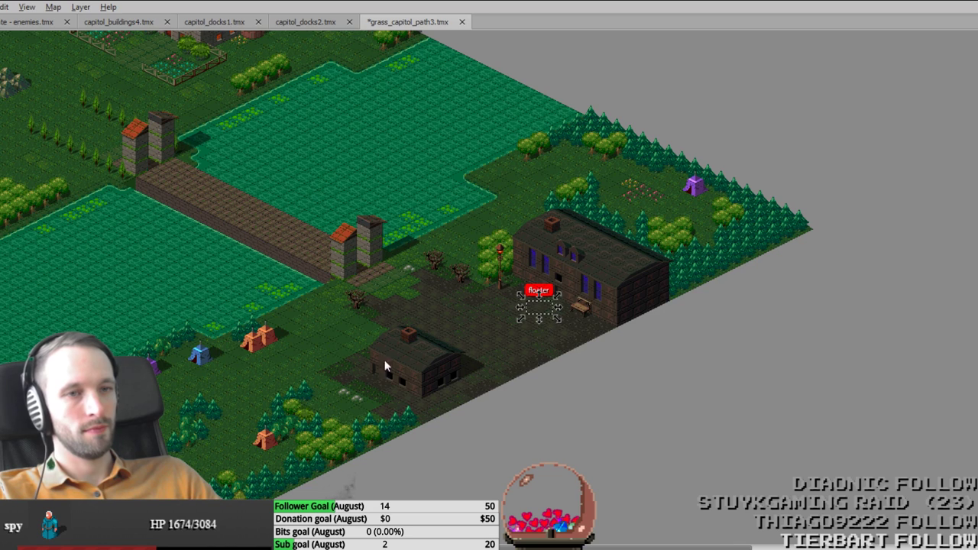
{"action": "key", "text": "ctrl+s"}
Step: Make the enemies layer visible in grass_capitol_path3, save the map, and export it over the existing grass_capitol_path3.lua
{"action": "middle_click_drag", "start_coordinate": [364, 371], "coordinate": [408, 359]}
{"action": "left_click", "coordinate": [406, 356]}
{"action": "key", "text": "ctrl+Tab"}
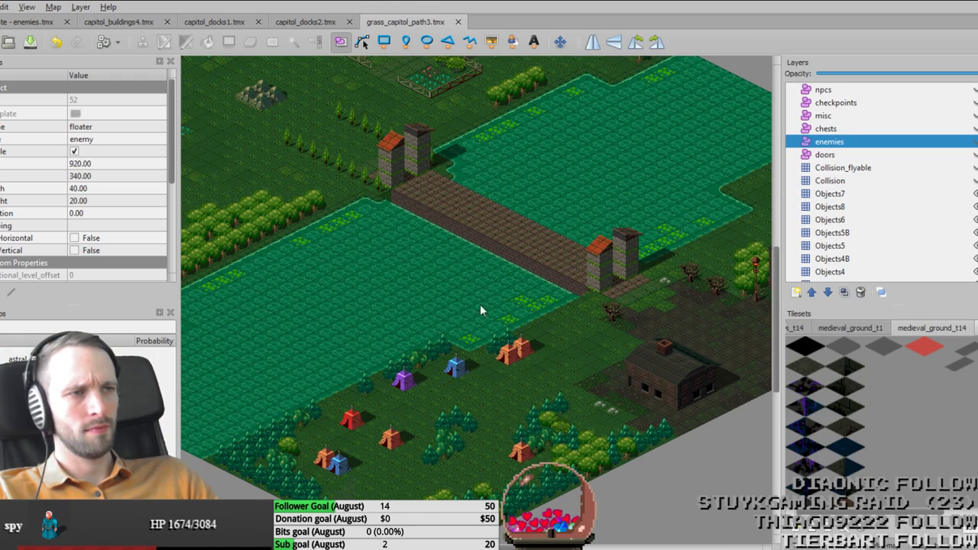
{"action": "left_click", "coordinate": [972, 142]}
{"action": "middle_click_drag", "start_coordinate": [569, 297], "coordinate": [367, 346]}
{"action": "key", "text": "ctrl+s"}
{"action": "key", "text": "ctrl+e"}
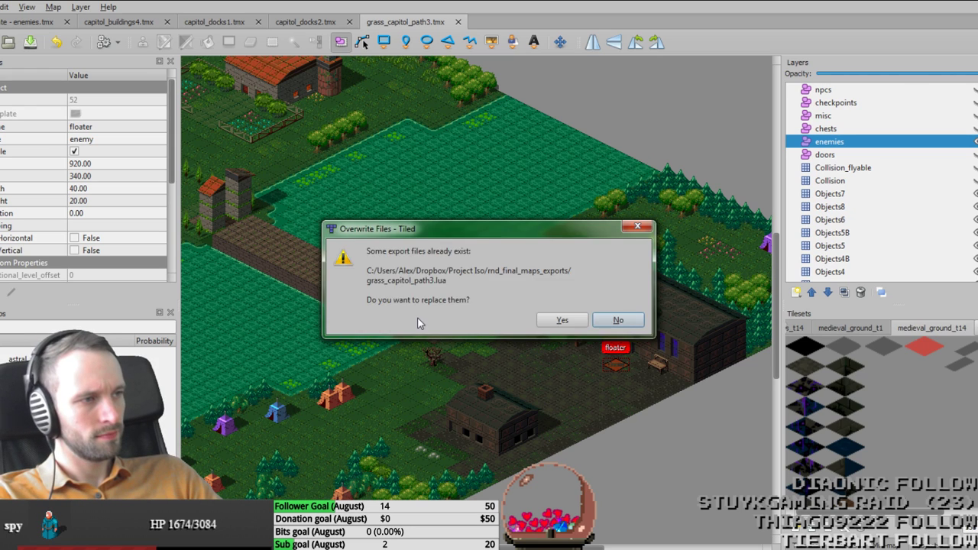
{"action": "key", "text": "Return"}
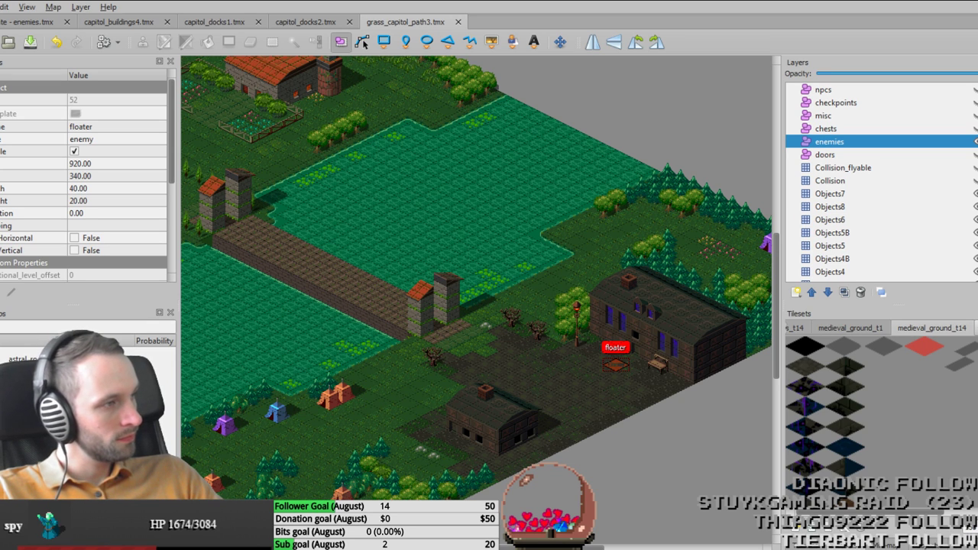
Step: In global_functions.script in the code editor, set coming_level to "grass_capitol_path2" and save the file
{"action": "key", "text": "alt+Tab"}
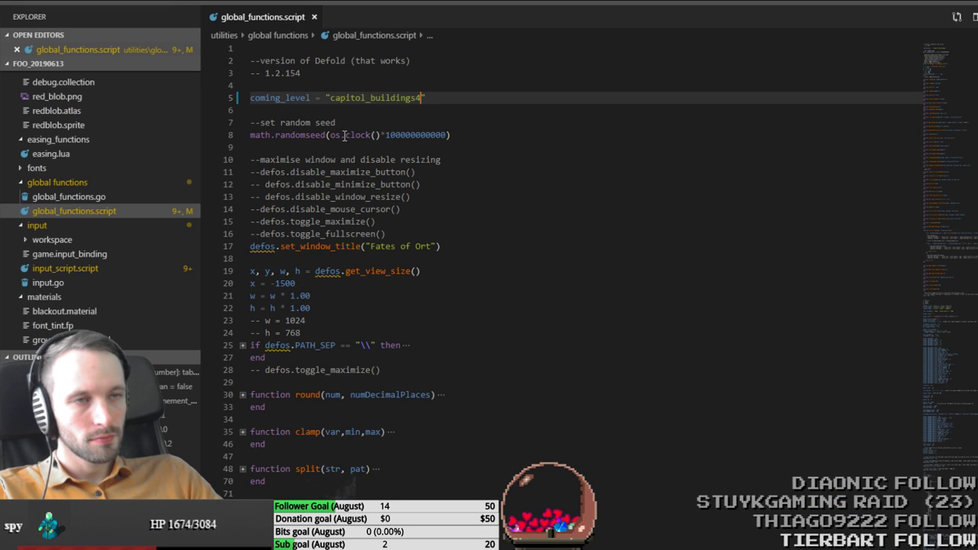
{"action": "double_click", "coordinate": [401, 98]}
{"action": "type", "text": "grass_cap"}
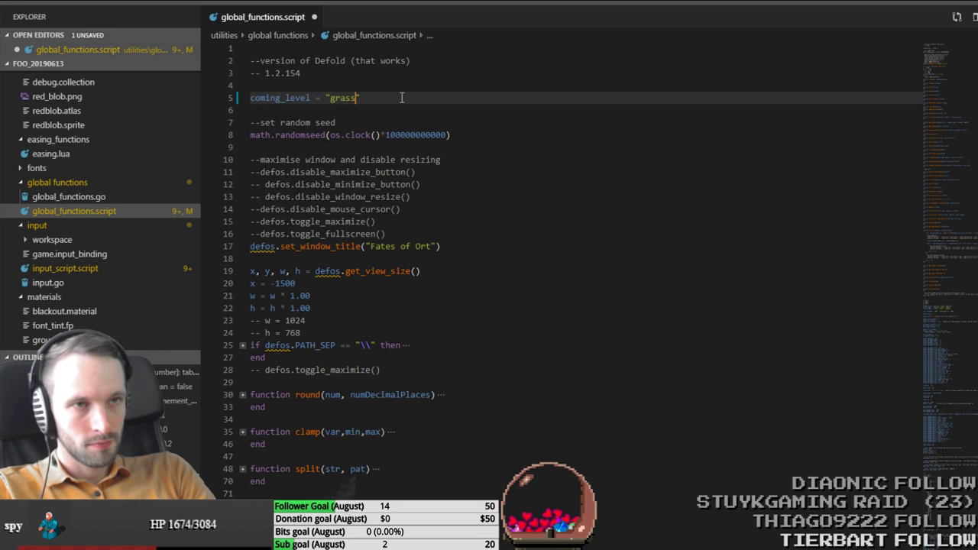
{"action": "type", "text": "itol_path2"}
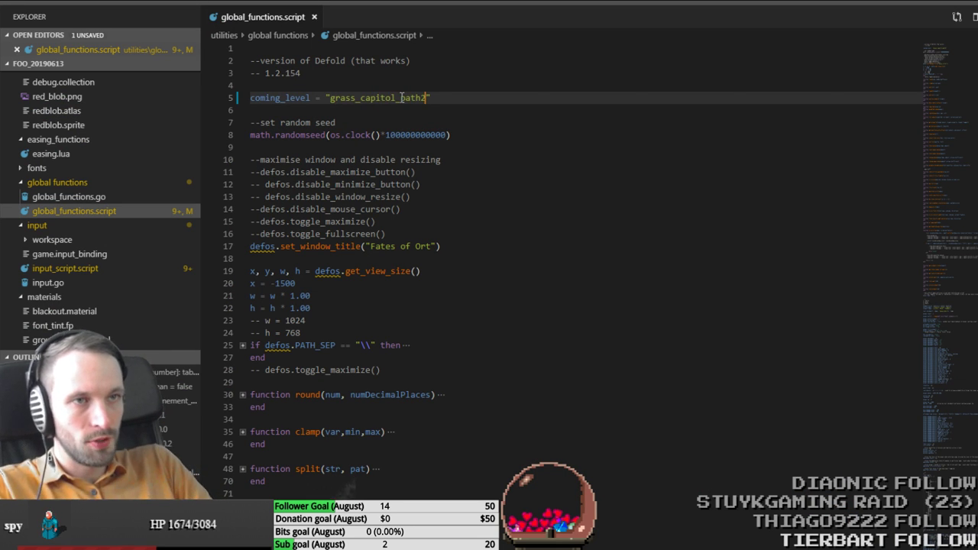
{"action": "key", "text": "ctrl+s"}
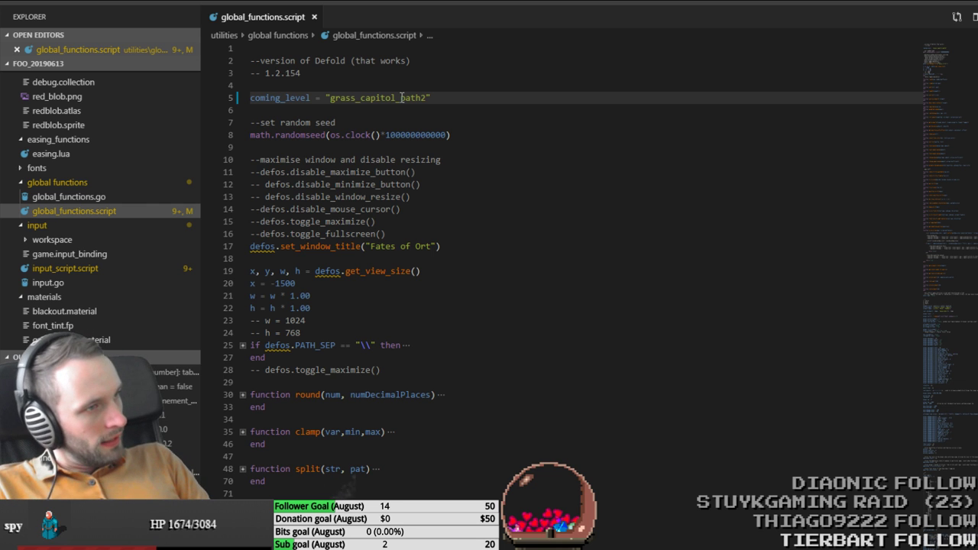
Step: Build and run the game from Defold, then walk through the Ort Grasslands and across the bridge to the floater by the dark building
{"action": "key", "text": "alt+Tab"}
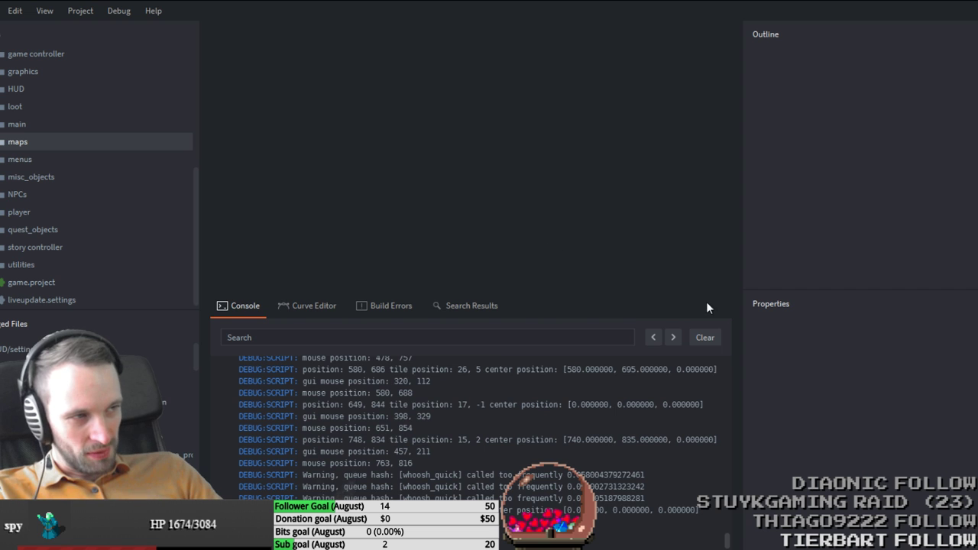
{"action": "key", "text": "ctrl+b"}
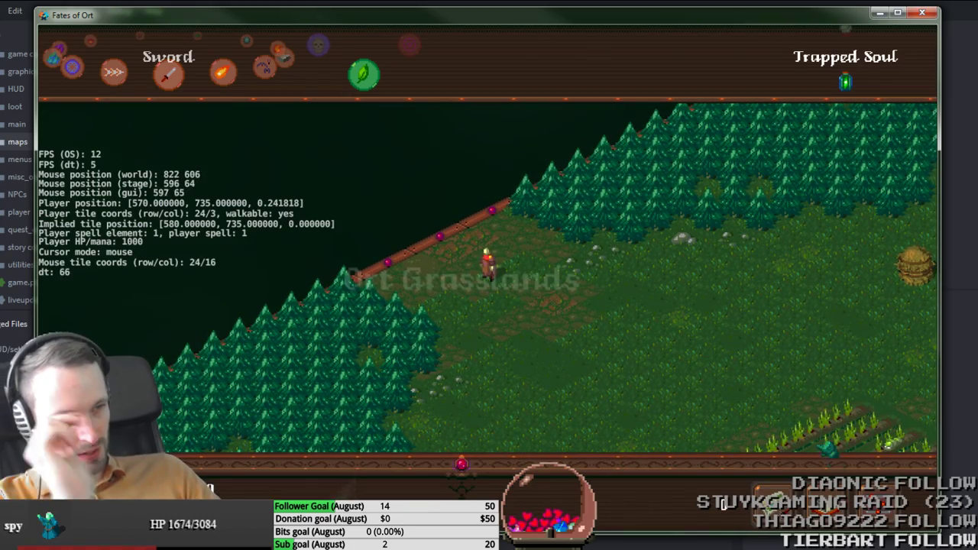
{"action": "left_click", "coordinate": [788, 383]}
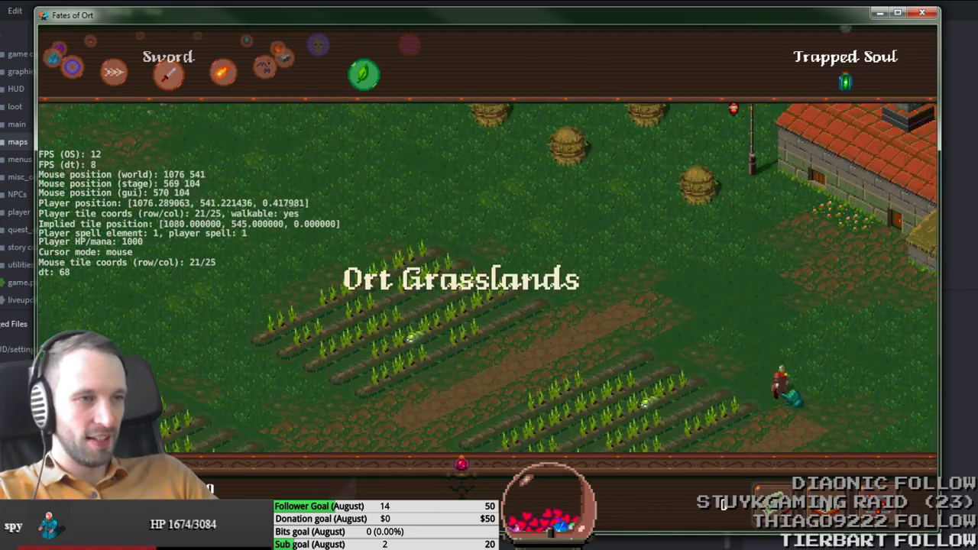
{"action": "left_click", "coordinate": [558, 407]}
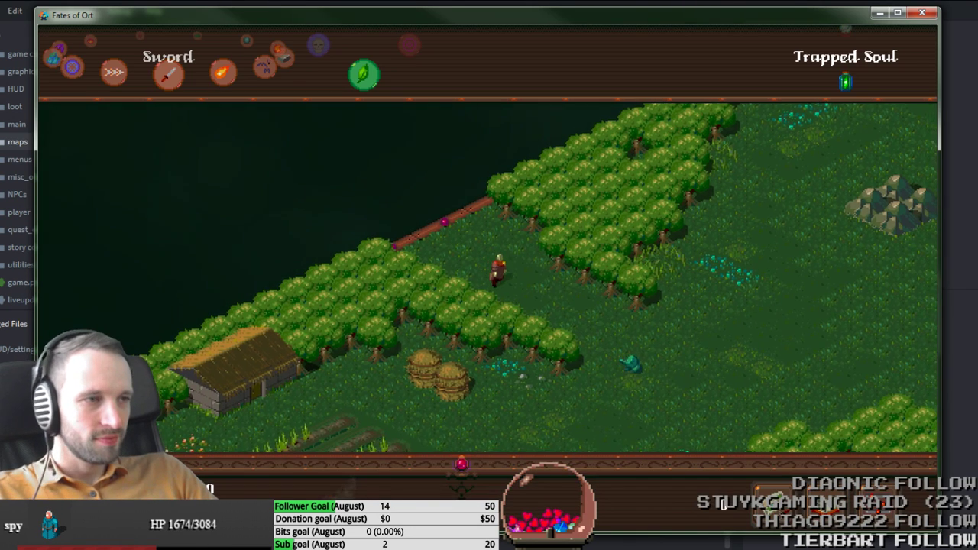
{"action": "left_click", "coordinate": [727, 318]}
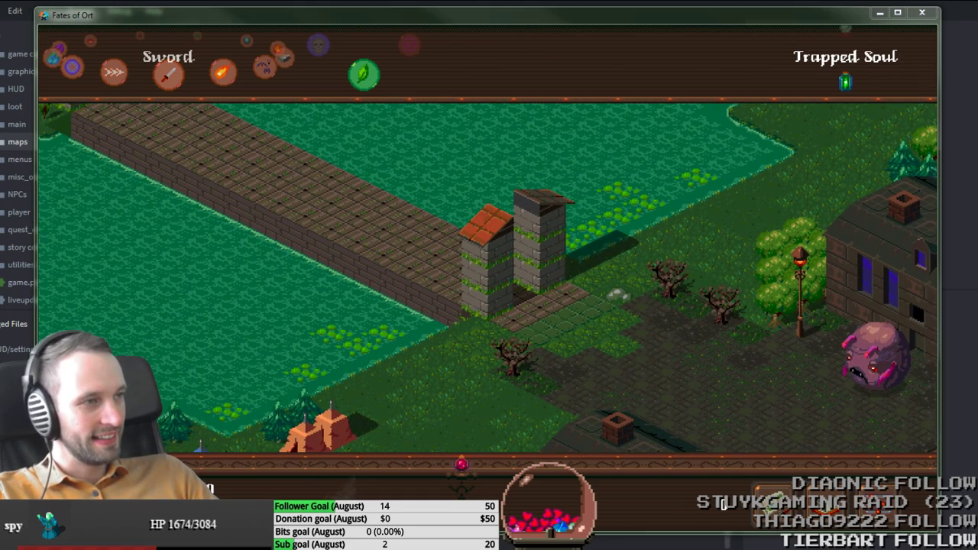
{"action": "left_click", "coordinate": [902, 331]}
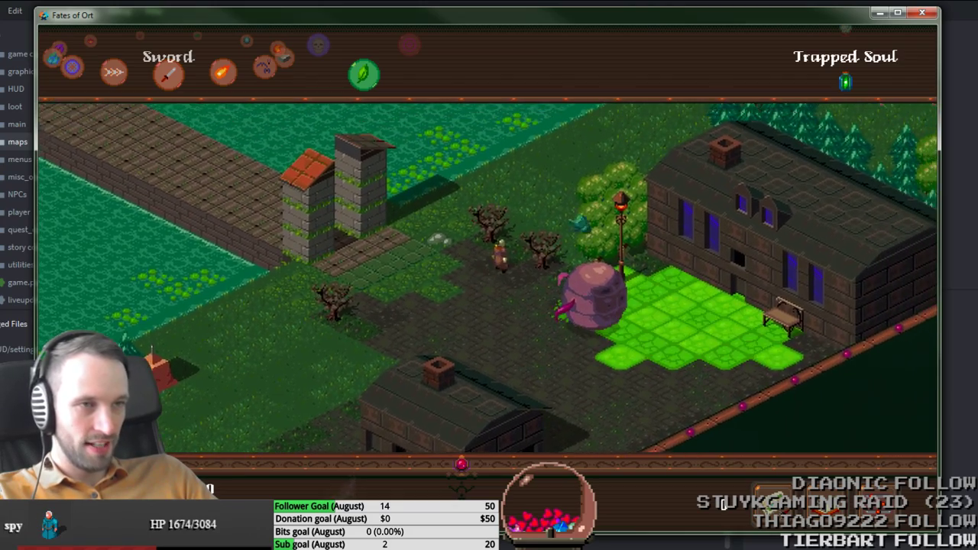
Step: Test the floater's chase and acid attacks by moving the player around the bridge towers and the nearby shore
{"action": "mouse_move", "coordinate": [242, 280]}
{"action": "left_mouse_down"}
{"action": "mouse_move", "coordinate": [450, 294]}
{"action": "mouse_move", "coordinate": [726, 252]}
{"action": "left_mouse_up"}
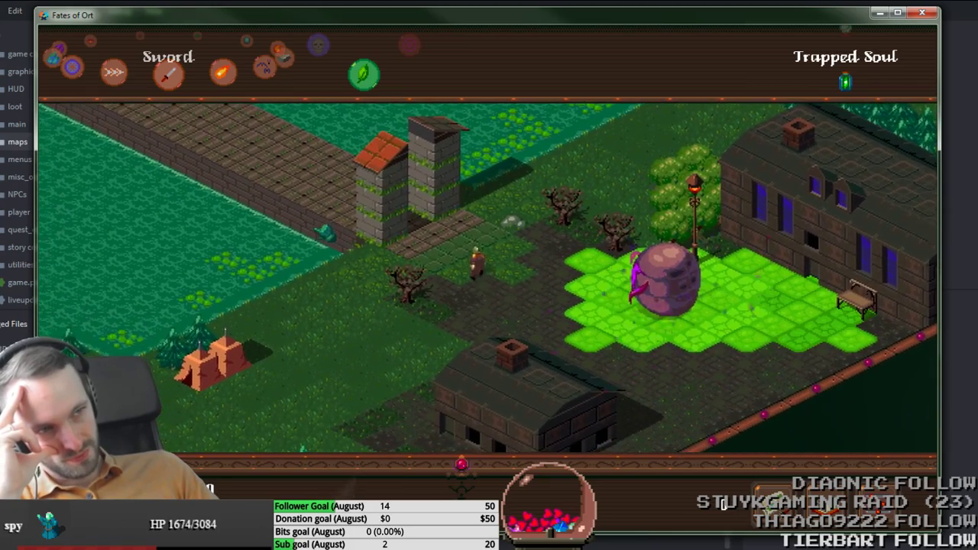
{"action": "mouse_move", "coordinate": [317, 227]}
{"action": "left_mouse_down"}
{"action": "mouse_move", "coordinate": [336, 298]}
{"action": "mouse_move", "coordinate": [458, 359]}
{"action": "mouse_move", "coordinate": [720, 354]}
{"action": "mouse_move", "coordinate": [686, 341]}
{"action": "left_mouse_up"}
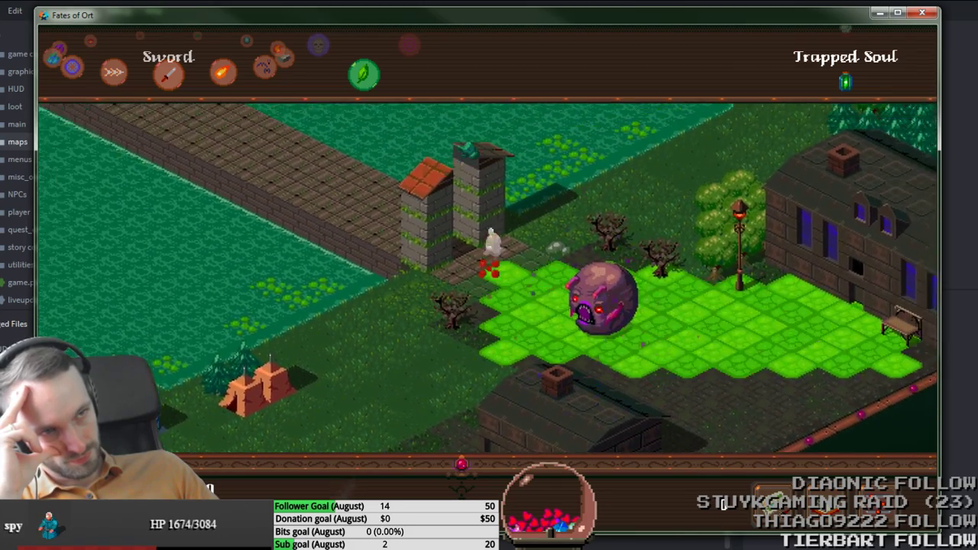
{"action": "left_click_drag", "start_coordinate": [469, 150], "coordinate": [498, 149]}
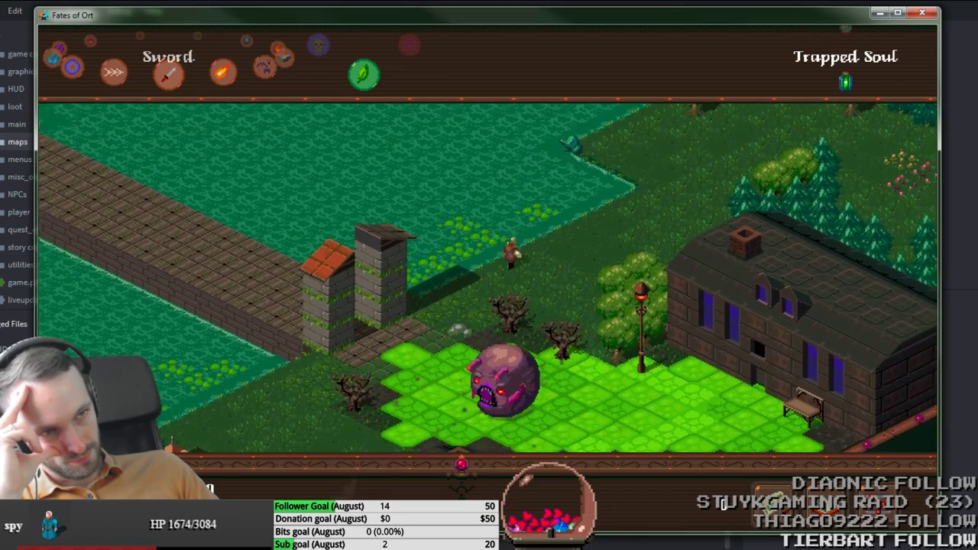
{"action": "key", "text": "w"}
{"action": "key", "text": "s"}
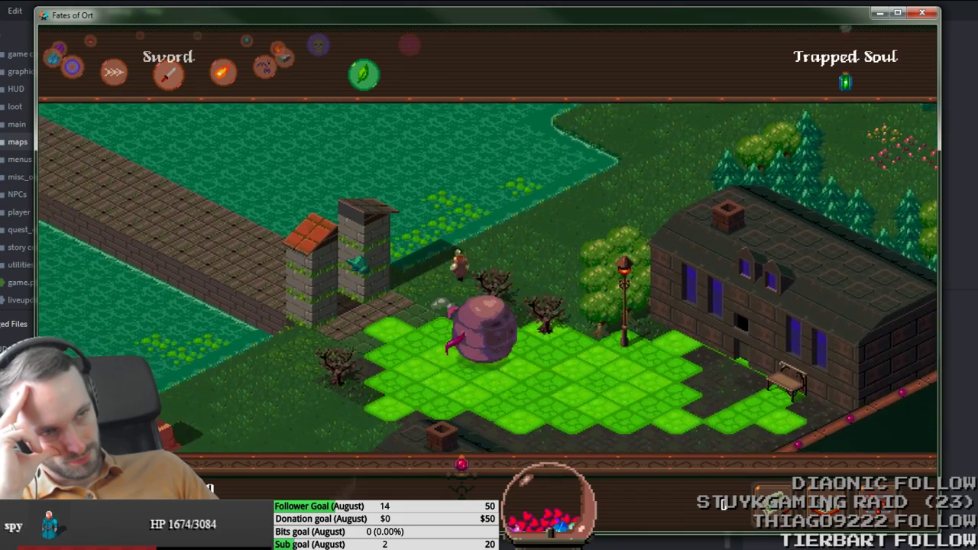
{"action": "key", "text": "w"}
Step: Choose the Plague spell and use it against the floater while moving around it
{"action": "scroll", "coordinate": [524, 275], "scroll_direction": "down", "scroll_amount": 1}
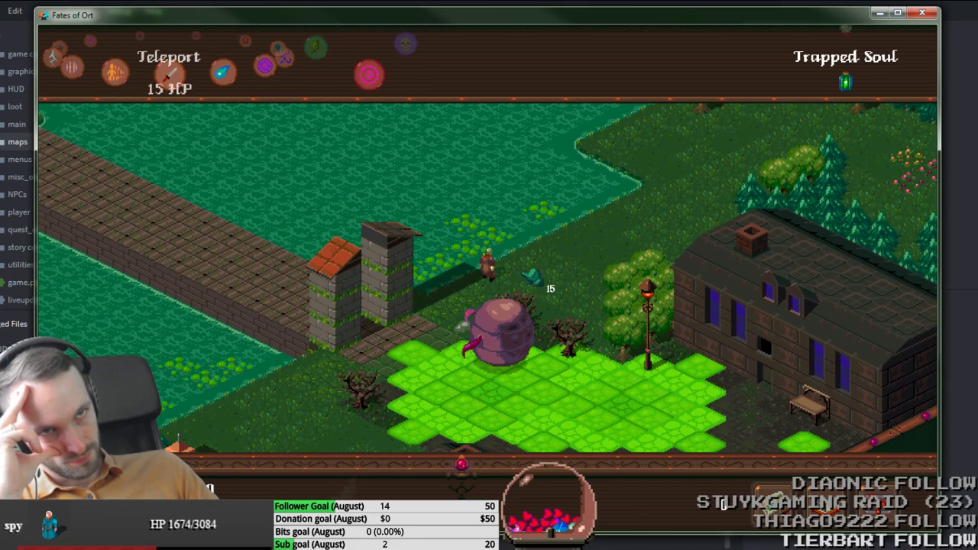
{"action": "scroll", "coordinate": [532, 277], "scroll_direction": "down", "scroll_amount": 2}
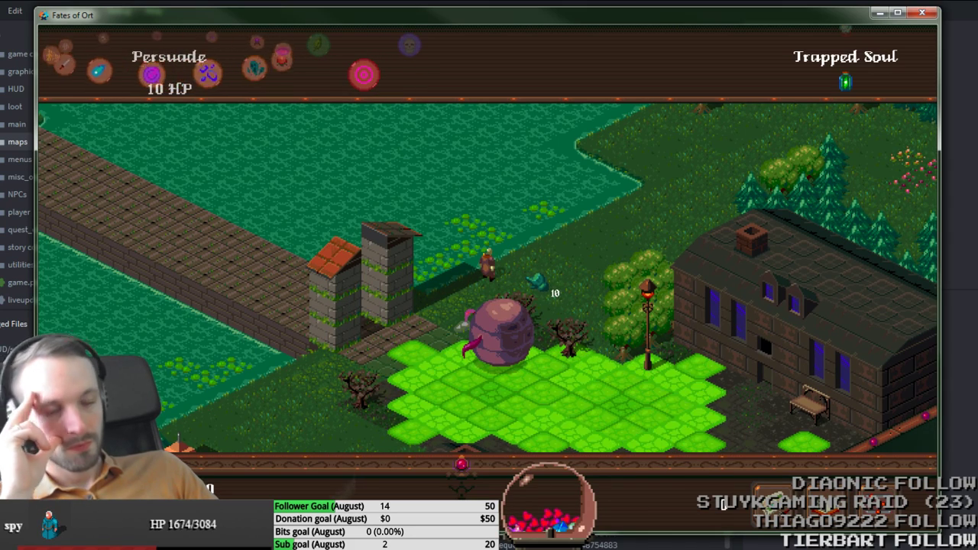
{"action": "scroll", "coordinate": [537, 282], "scroll_direction": "down", "scroll_amount": 3}
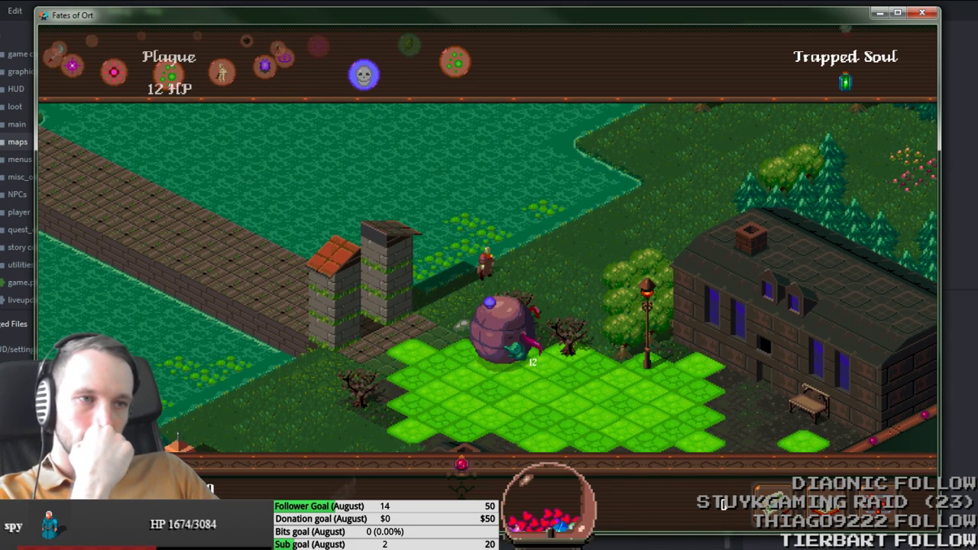
{"action": "left_click", "coordinate": [516, 349]}
{"action": "key", "text": "d"}
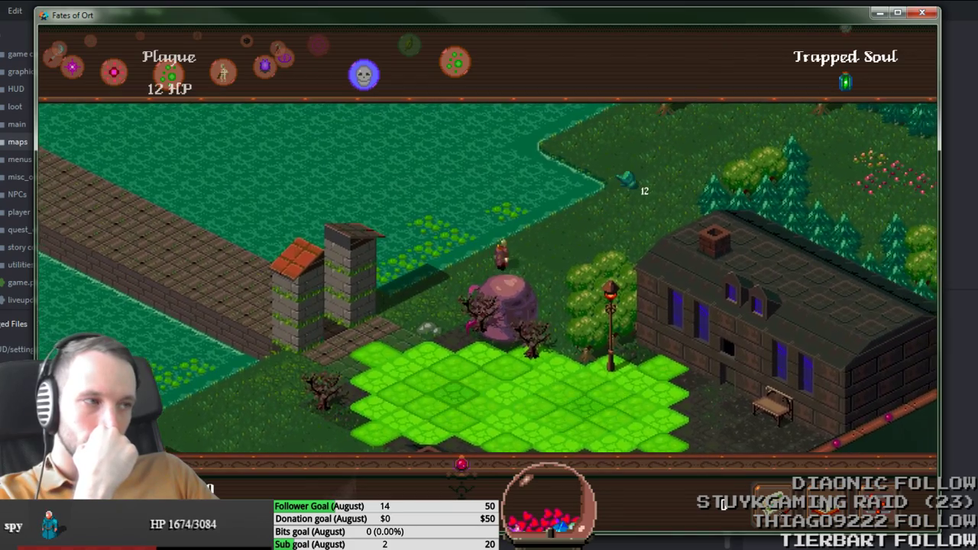
{"action": "left_click_drag", "start_coordinate": [618, 172], "coordinate": [609, 179]}
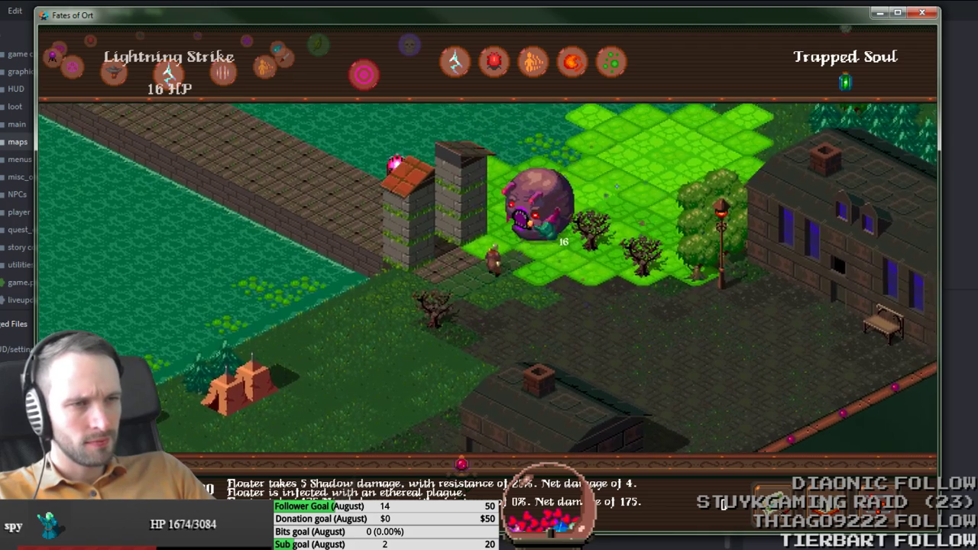
Step: Switch to Defold, search the project assets for "float", and open /enemies/floater/floater.script
{"action": "key", "text": "alt+Tab"}
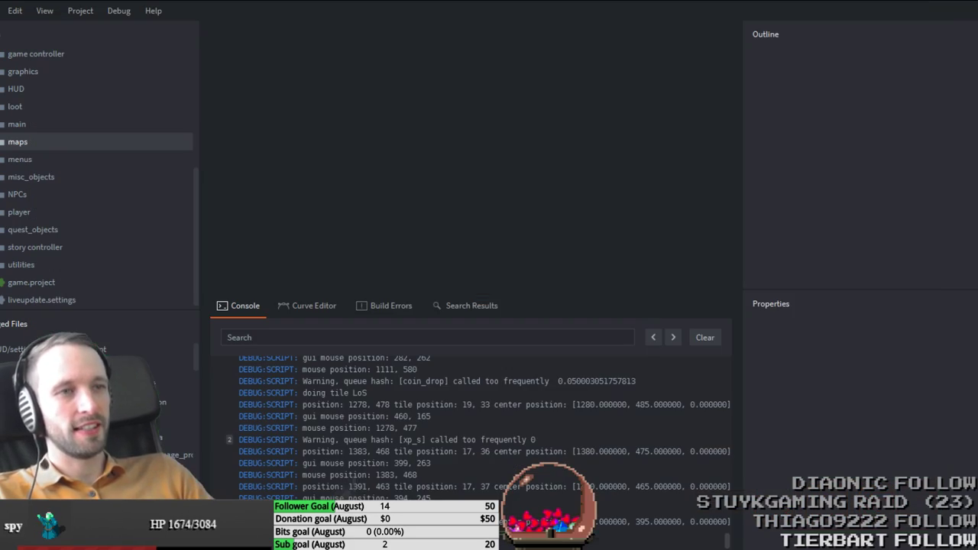
{"action": "key", "text": "ctrl+p"}
{"action": "type", "text": "float"}
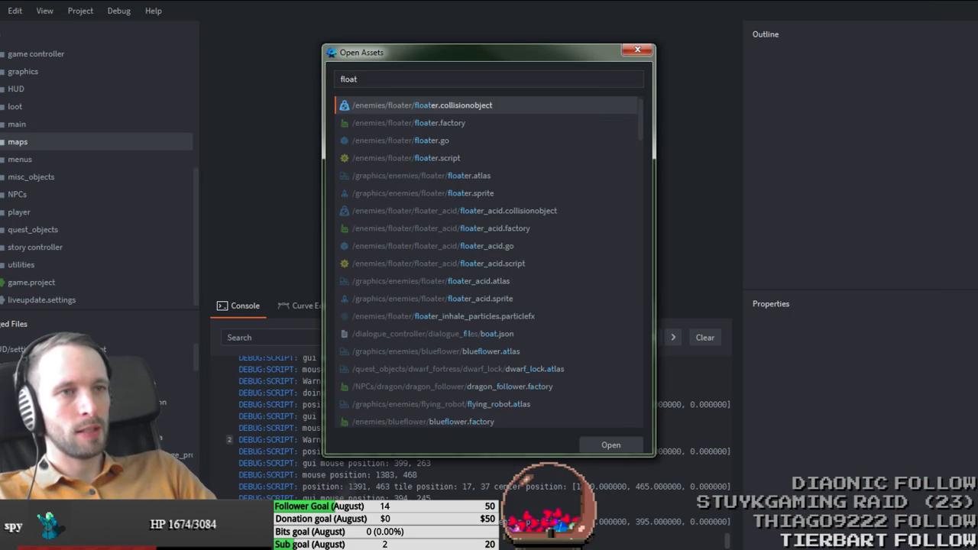
{"action": "key", "text": "Down"}
{"action": "key", "text": "Down"}
{"action": "key", "text": "Down"}
{"action": "key", "text": "Return"}
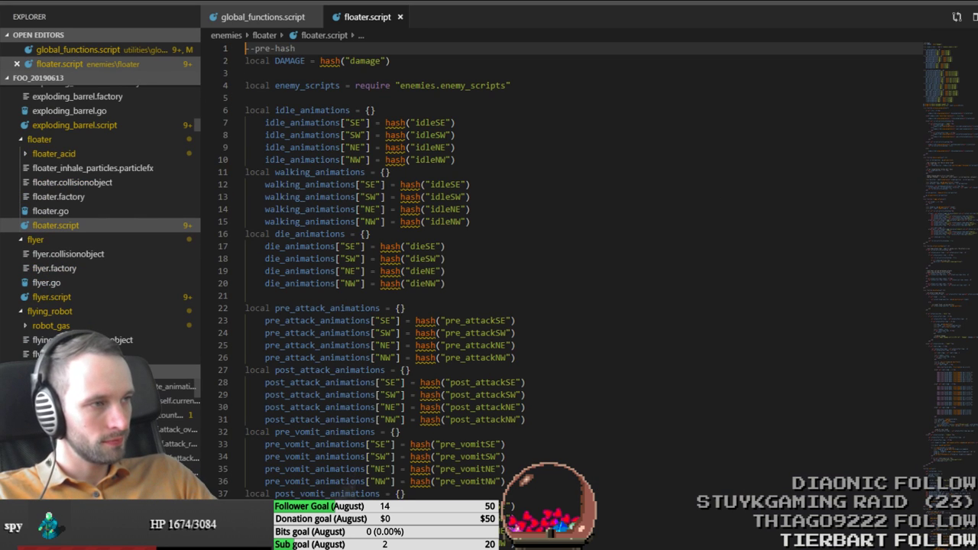
Step: Find "stop" in floater.script and copy the particlefx.stop("#floater_inhale_particles") call from the attack_countdown function
{"action": "left_click", "coordinate": [610, 307]}
{"action": "key", "text": "ctrl+f"}
{"action": "type", "text": "stop"}
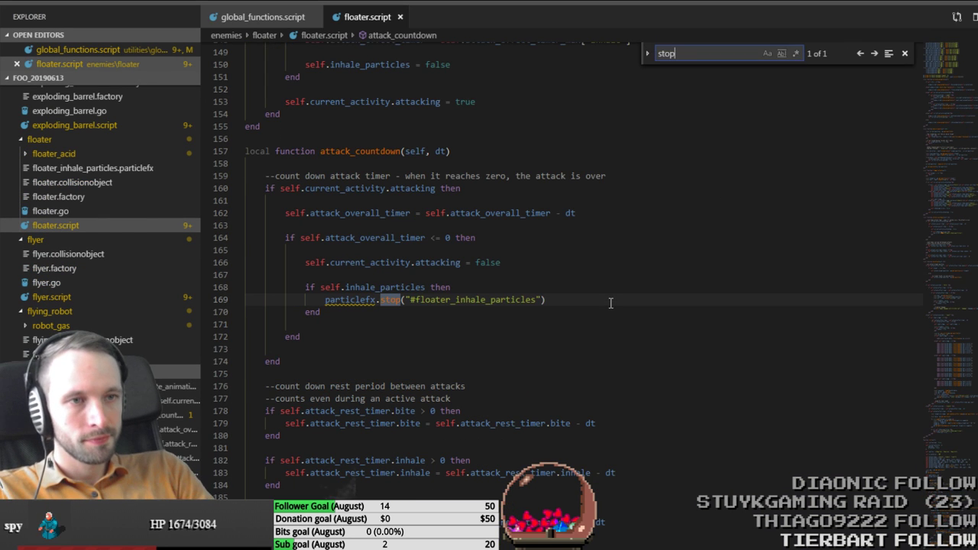
{"action": "key", "text": "Escape"}
{"action": "left_click", "coordinate": [594, 297]}
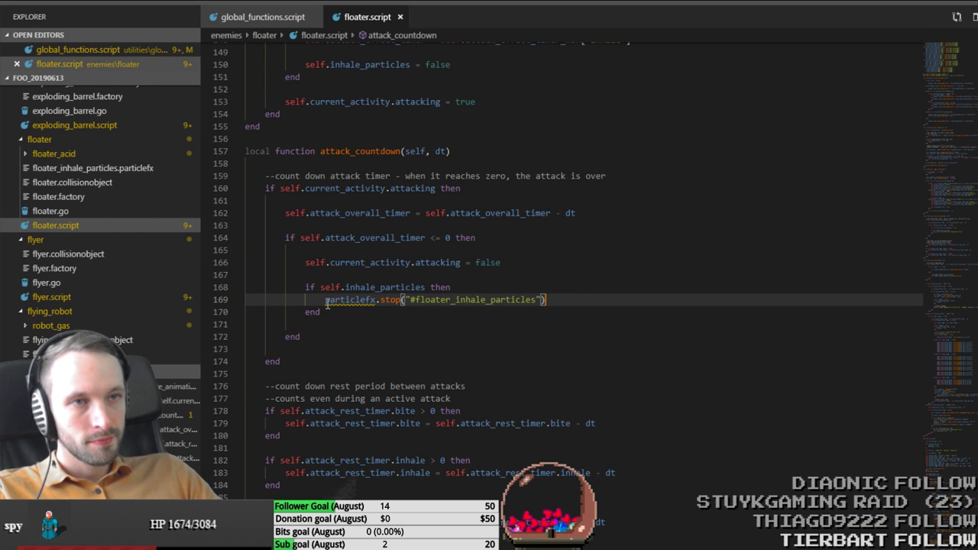
{"action": "left_click", "coordinate": [325, 300], "text": "shift"}
{"action": "key", "text": "ctrl+c"}
Step: Paste the particlefx.stop("#floater_inhale_particles") call after self.death_processed = true in the death block of the update function
{"action": "scroll", "coordinate": [441, 323], "scroll_direction": "down", "scroll_amount": 15}
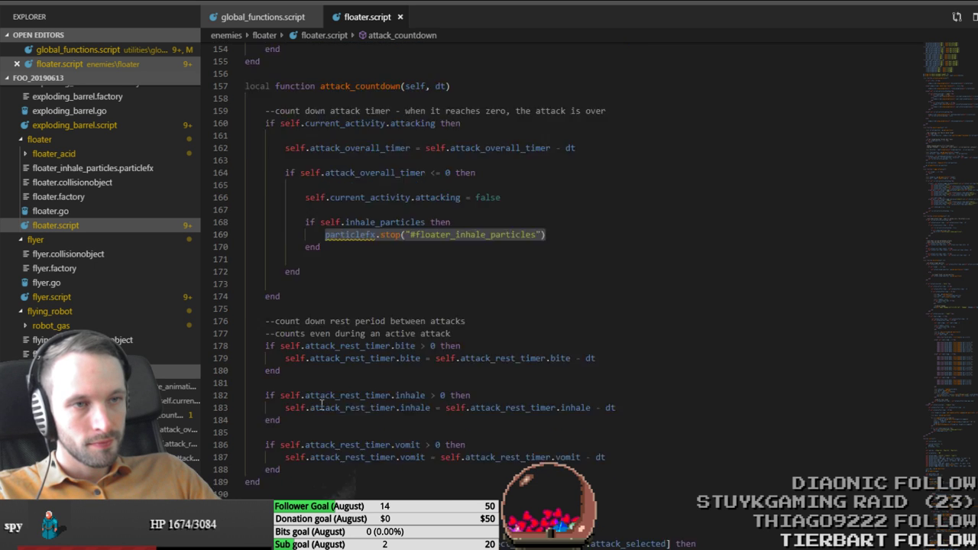
{"action": "scroll", "coordinate": [380, 412], "scroll_direction": "down", "scroll_amount": 20}
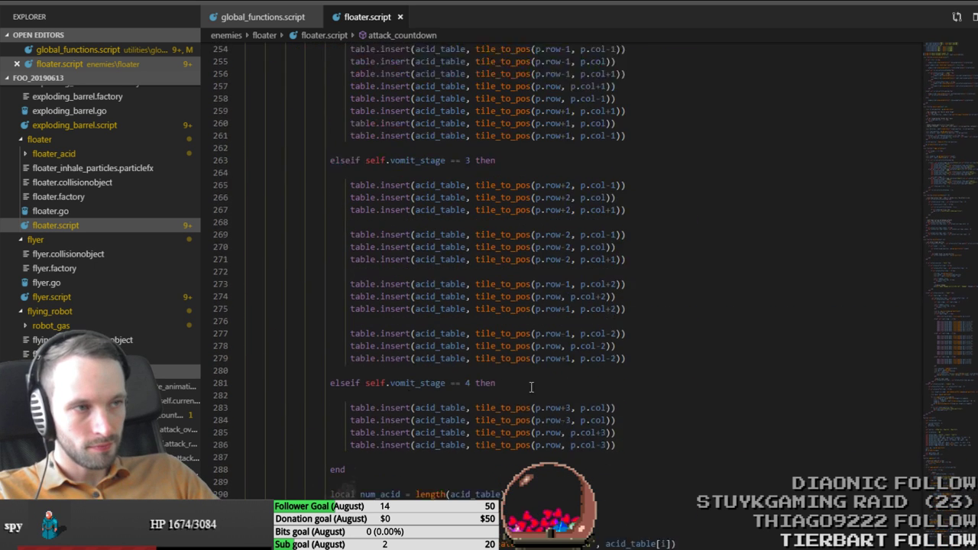
{"action": "left_click_drag", "start_coordinate": [965, 336], "coordinate": [963, 456]}
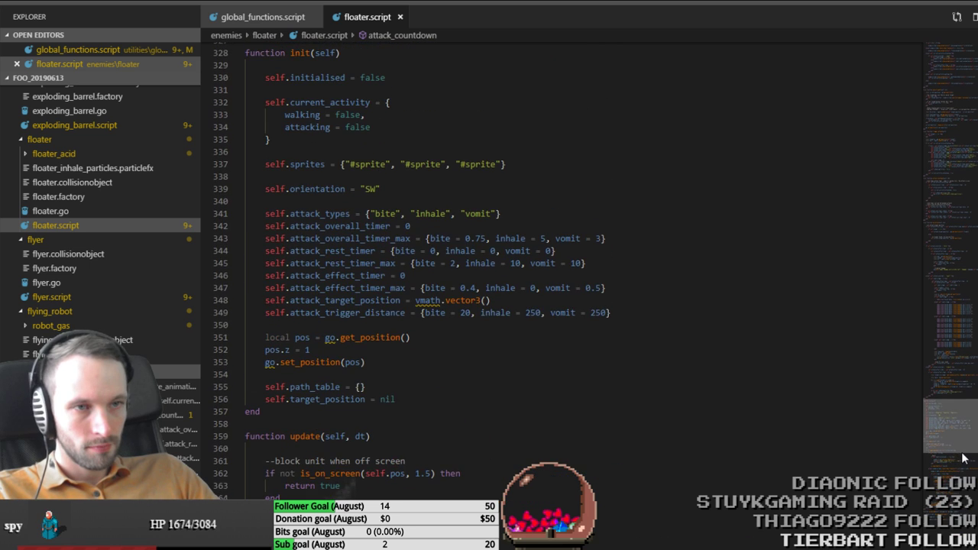
{"action": "scroll", "coordinate": [379, 386], "scroll_direction": "down", "scroll_amount": 7}
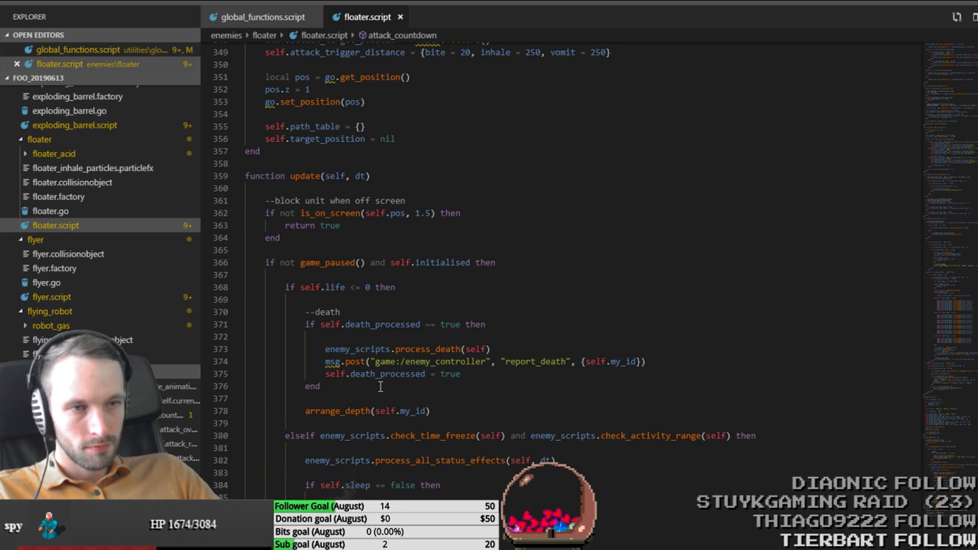
{"action": "left_click", "coordinate": [614, 376]}
{"action": "key", "text": "Return"}
{"action": "key", "text": "Return"}
{"action": "key", "text": "ctrl+v"}
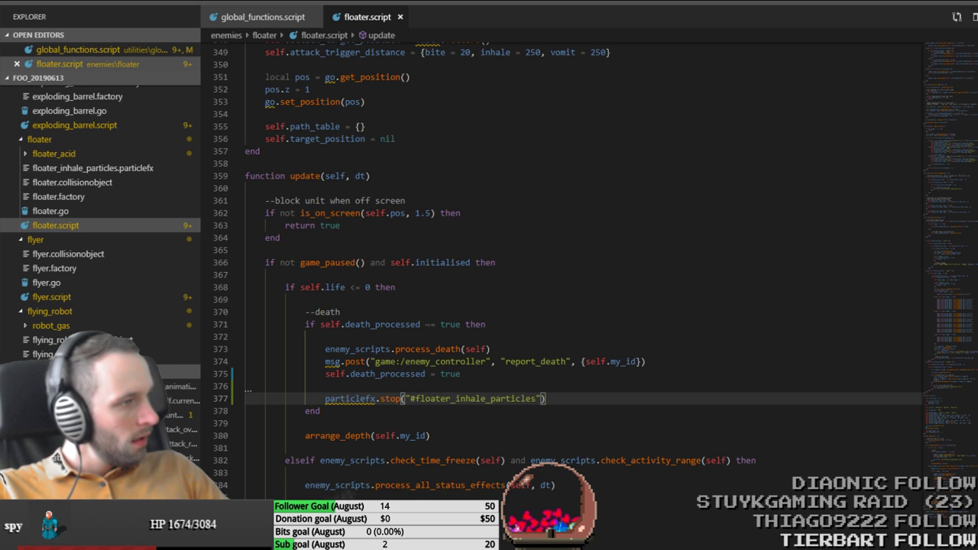
Step: Switch to the running Fates of Ort game and walk the character from the crystal courtyard onto the adjoining map
{"action": "key", "text": "alt+Tab"}
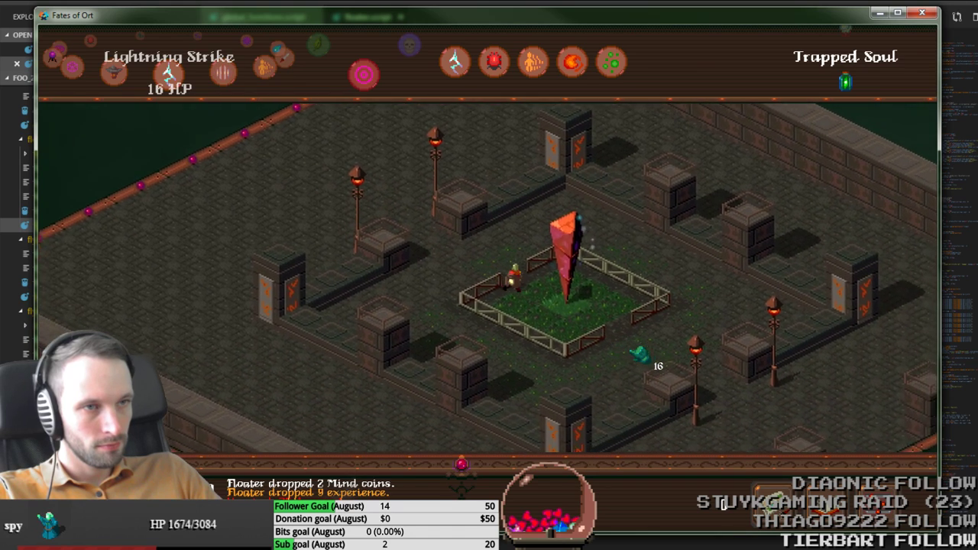
{"action": "left_click_drag", "start_coordinate": [680, 321], "coordinate": [663, 362]}
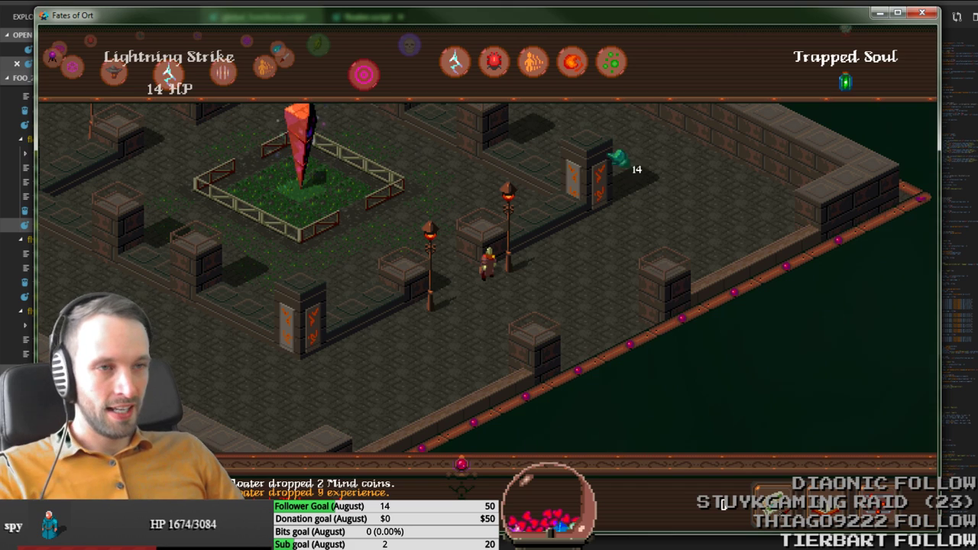
{"action": "left_click", "coordinate": [538, 252]}
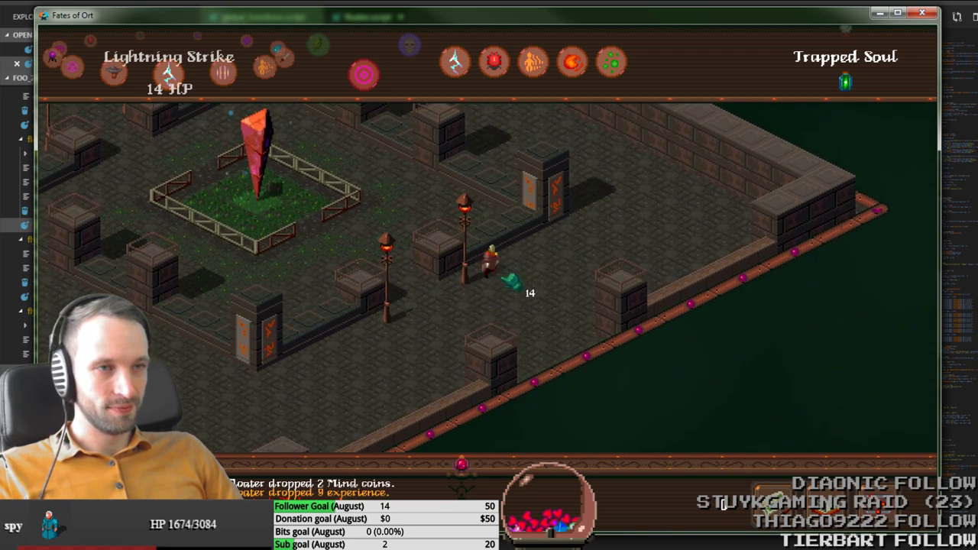
{"action": "left_click", "coordinate": [497, 246]}
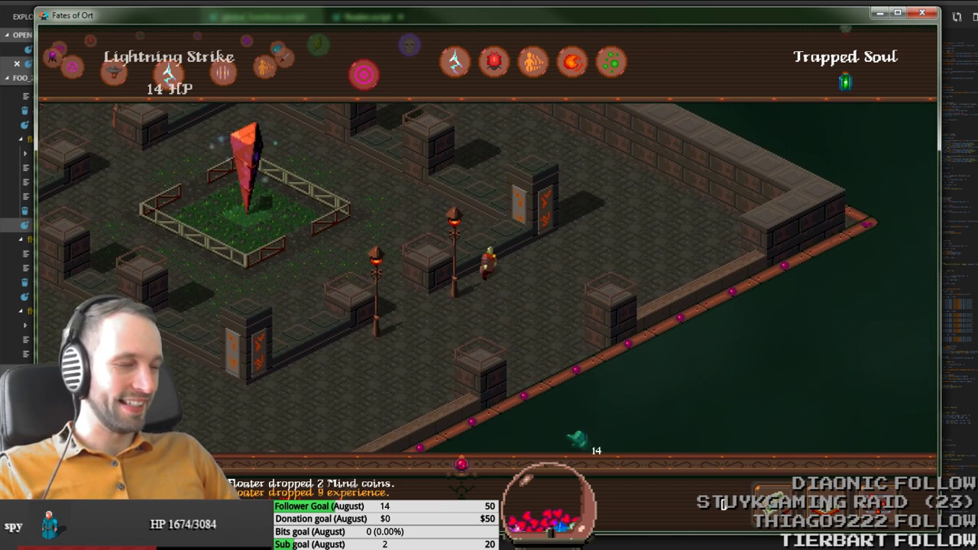
{"action": "left_click", "coordinate": [527, 444]}
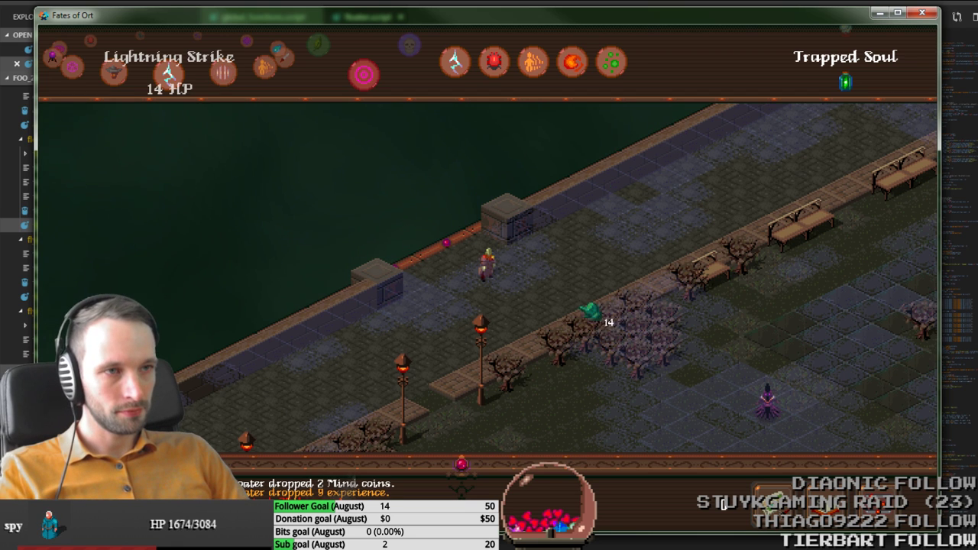
Step: Playtest the garden map by walking past the purple enemies and their flames, around the stone table to the walkway beyond the archway
{"action": "left_click", "coordinate": [556, 400]}
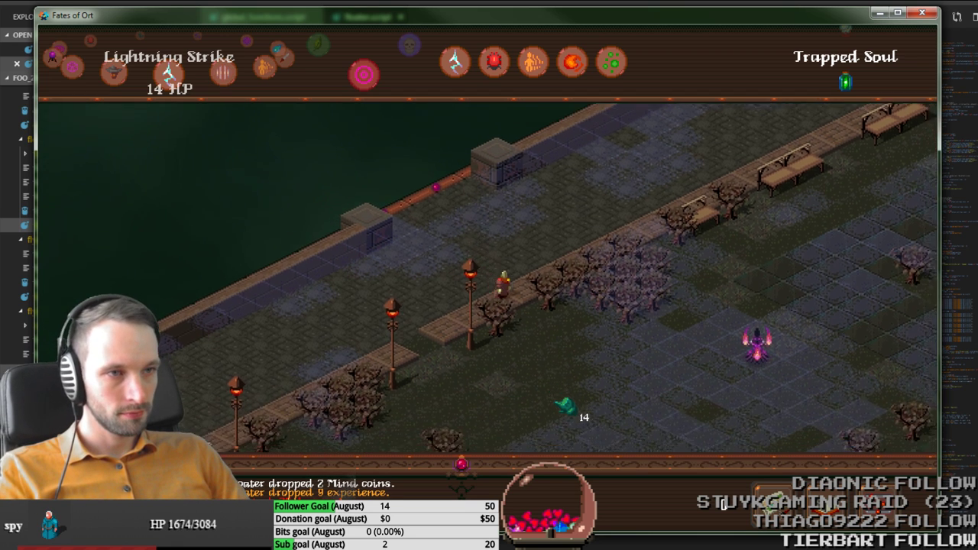
{"action": "key", "text": "s"}
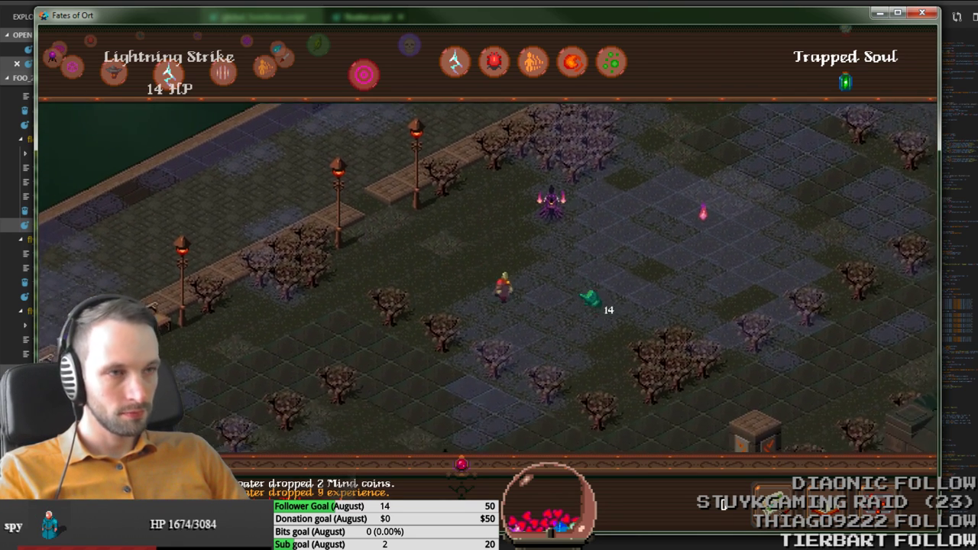
{"action": "key", "text": "s"}
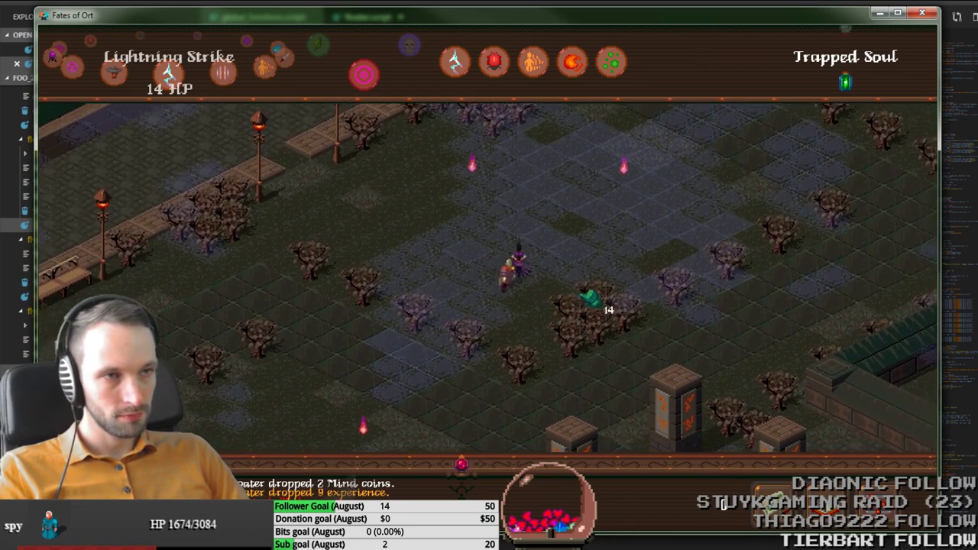
{"action": "key", "text": "w"}
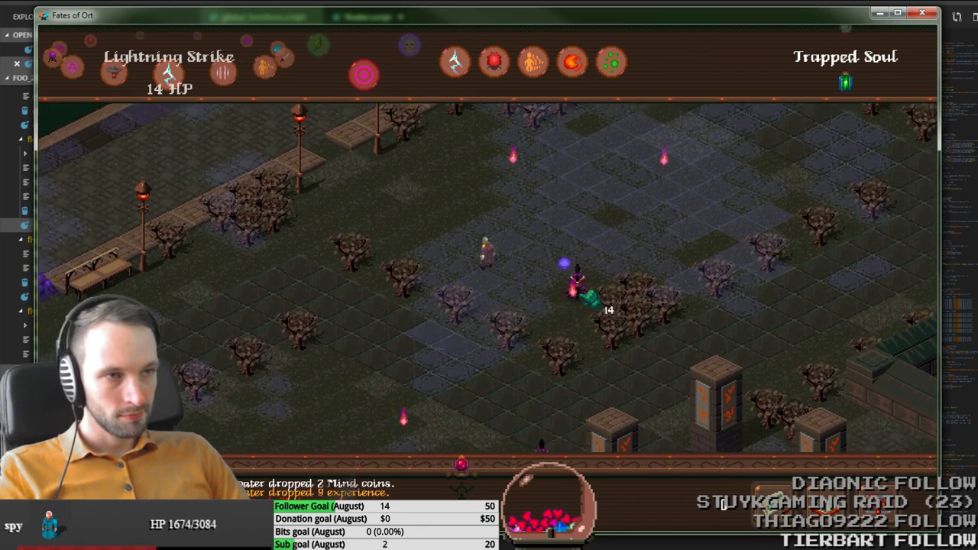
{"action": "key", "text": "d"}
{"action": "key", "text": "d"}
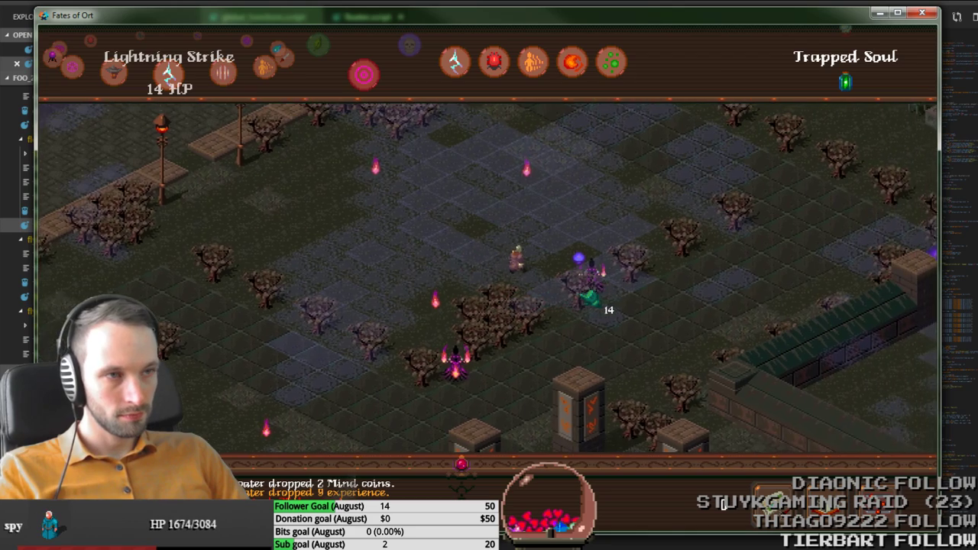
{"action": "key", "text": "w"}
{"action": "key", "text": "d"}
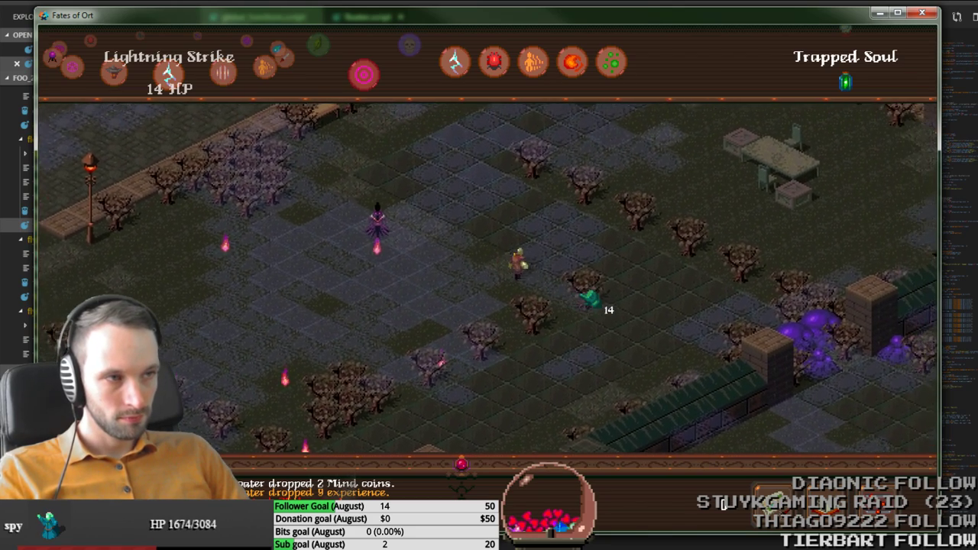
{"action": "key", "text": "d"}
{"action": "key", "text": "w"}
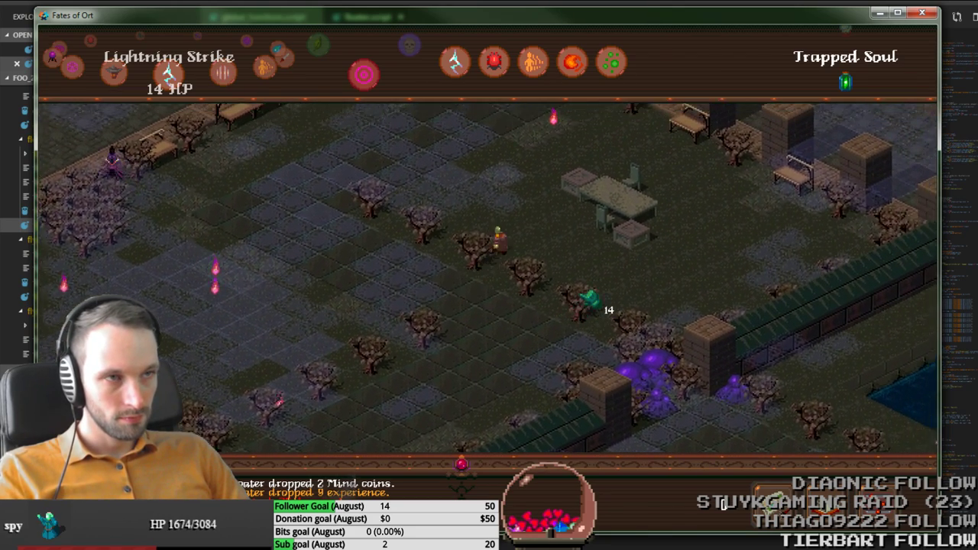
{"action": "key", "text": "d"}
{"action": "key", "text": "w"}
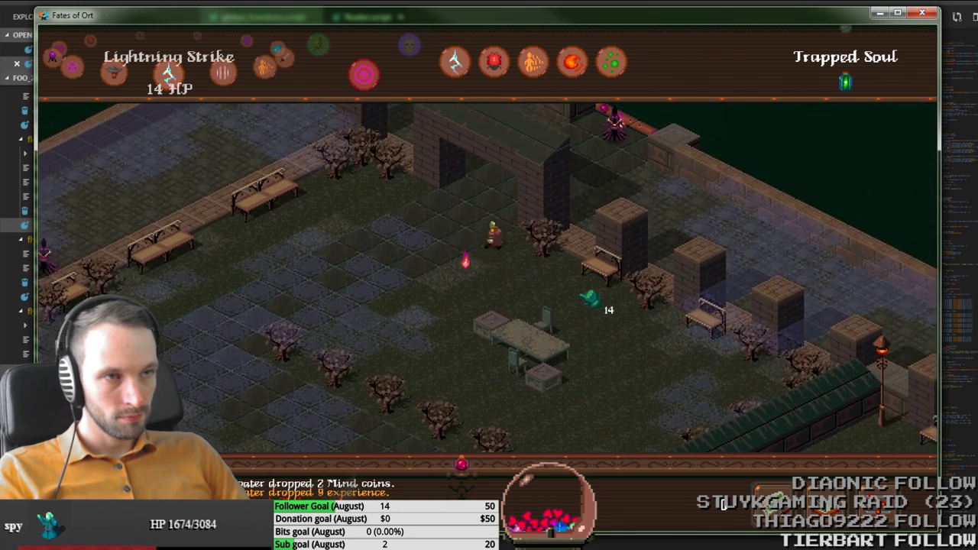
{"action": "key", "text": "d"}
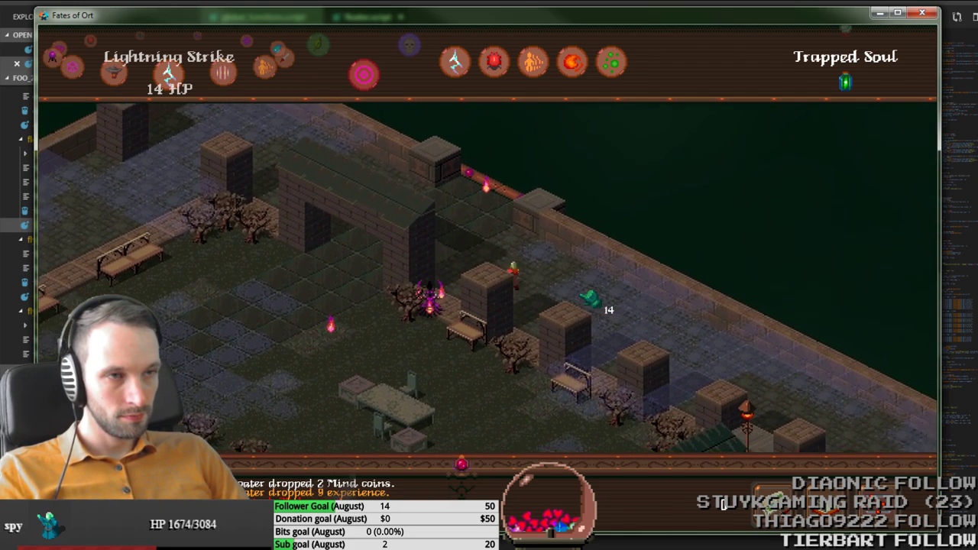
{"action": "key", "text": "s"}
Step: Switch to the Trello board, close the open "Maps that need rewards" card, and open the "Keyboard shortcuts" card in the Controls list
{"action": "key", "text": "alt+Tab"}
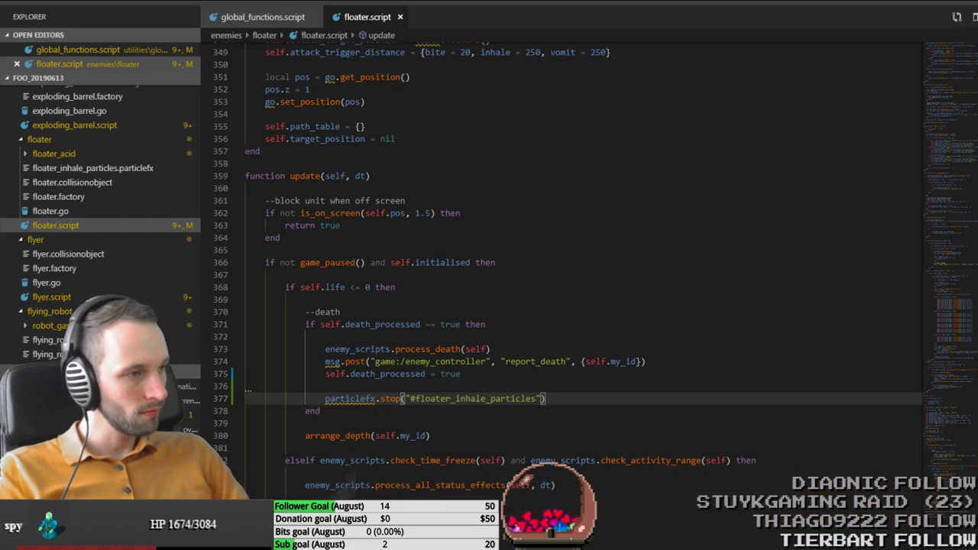
{"action": "key", "text": "alt+Tab"}
{"action": "left_click", "coordinate": [831, 475]}
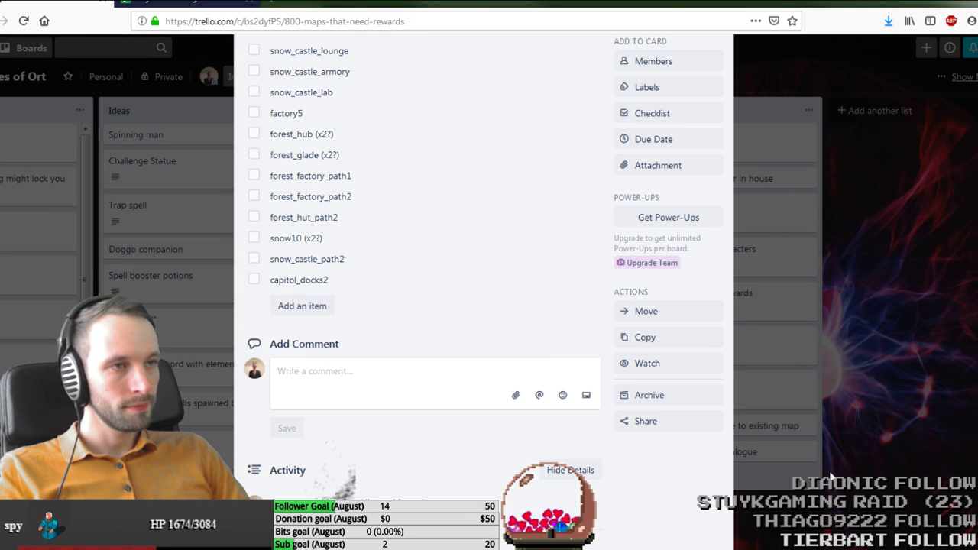
{"action": "left_click", "coordinate": [877, 375]}
{"action": "left_click", "coordinate": [315, 152]}
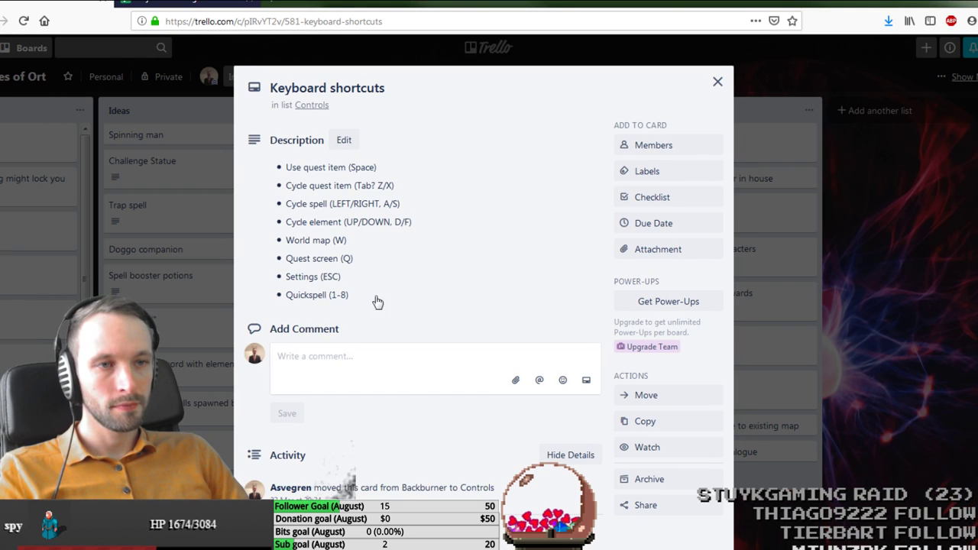
Step: Edit the card's description and add the line + "Wait" (move time) (Space?) below the Quickspell entry
{"action": "left_click", "coordinate": [375, 301]}
{"action": "key", "text": "ctrl+a"}
{"action": "key", "text": "alt+Tab"}
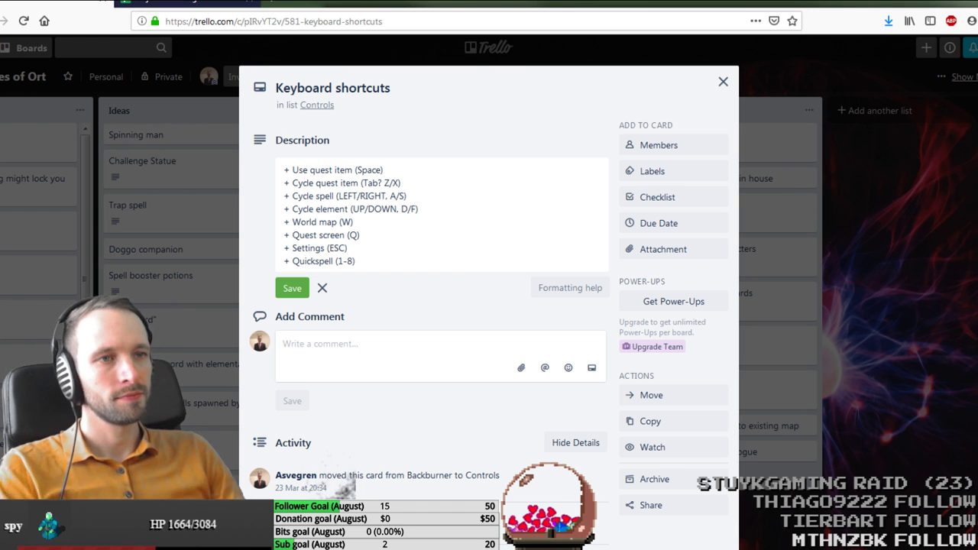
{"action": "left_click", "coordinate": [407, 257]}
{"action": "key", "text": "Return"}
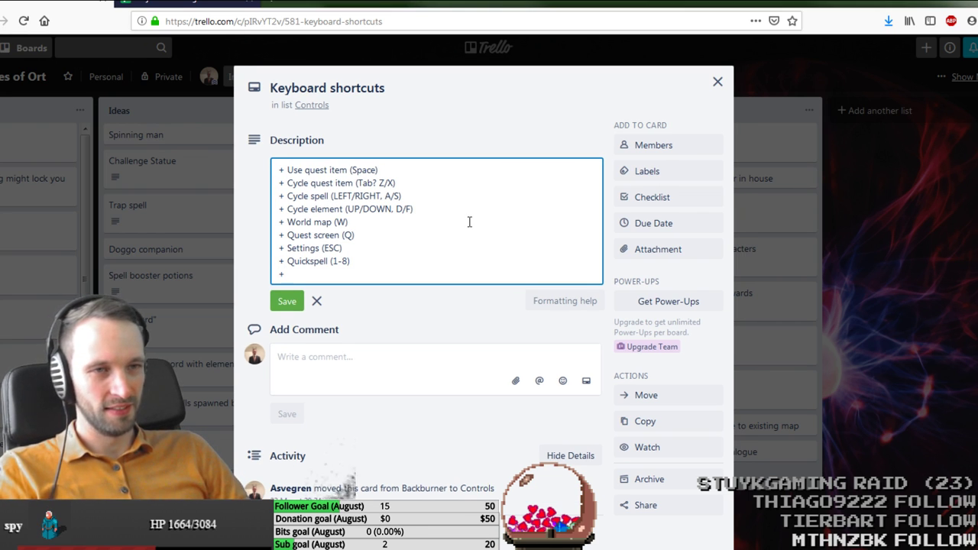
{"action": "type", "text": "+ \"Wait\" (move time)"}
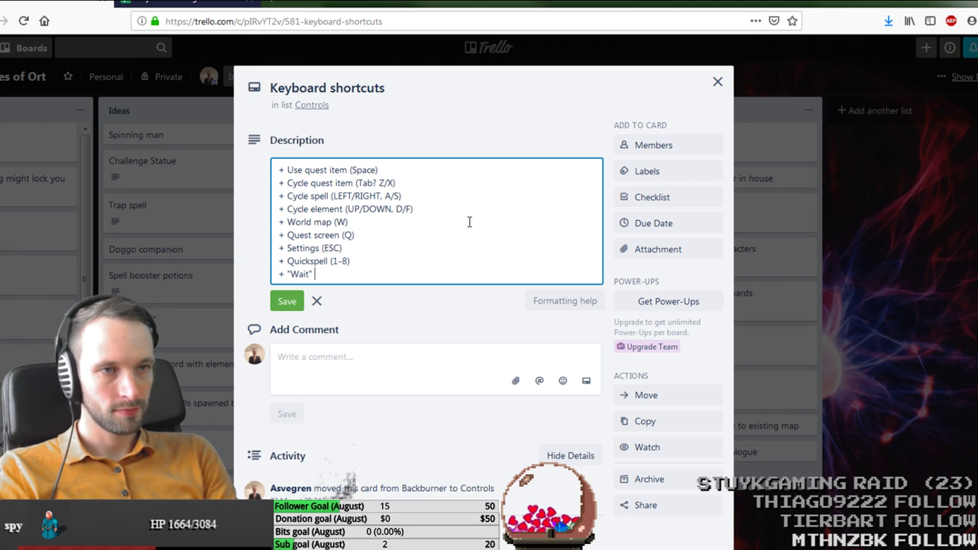
{"action": "key", "text": "Return"}
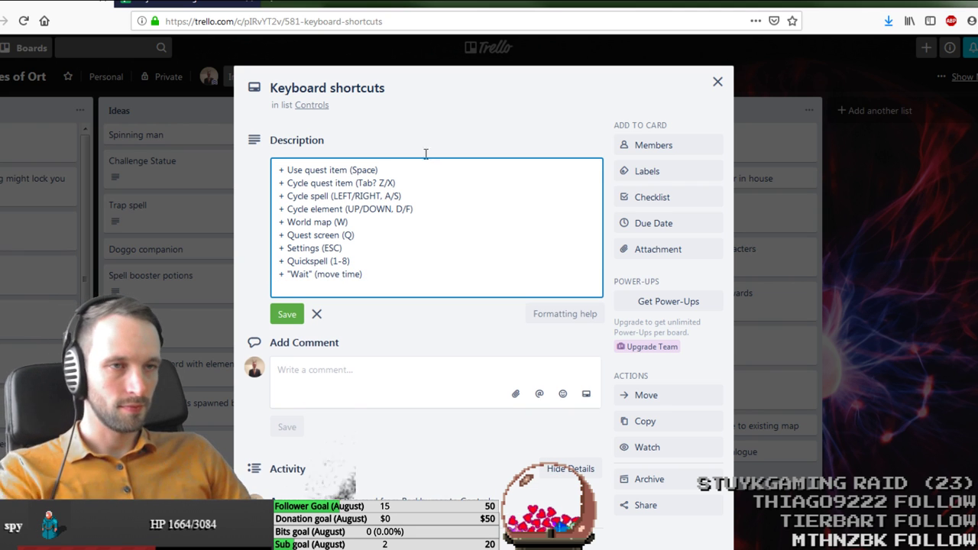
{"action": "key", "text": "BackSpace"}
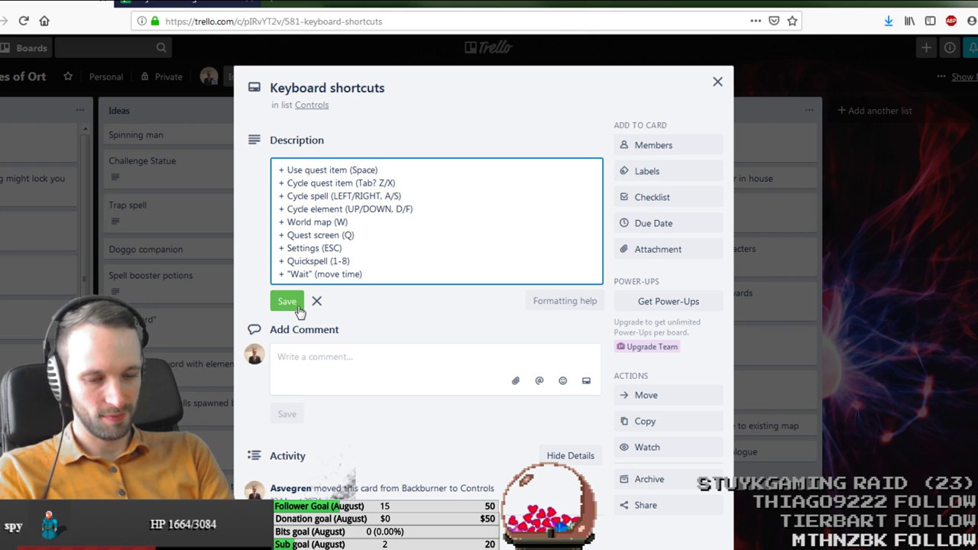
{"action": "type", "text": "(Space?)"}
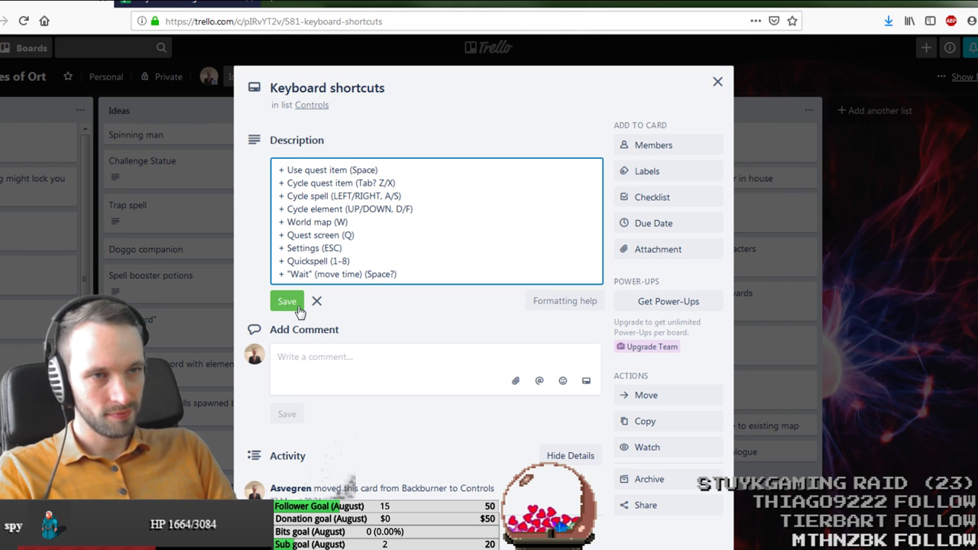
Step: Copy the whole + "Wait" (move time) (Space?) line from the description
{"action": "key", "text": "Up"}
{"action": "key", "text": "Up"}
{"action": "key", "text": "Up"}
{"action": "key", "text": "Up"}
{"action": "key", "text": "Up"}
{"action": "key", "text": "Up"}
{"action": "key", "text": "Up"}
{"action": "key", "text": "Up"}
{"action": "key", "text": "Up"}
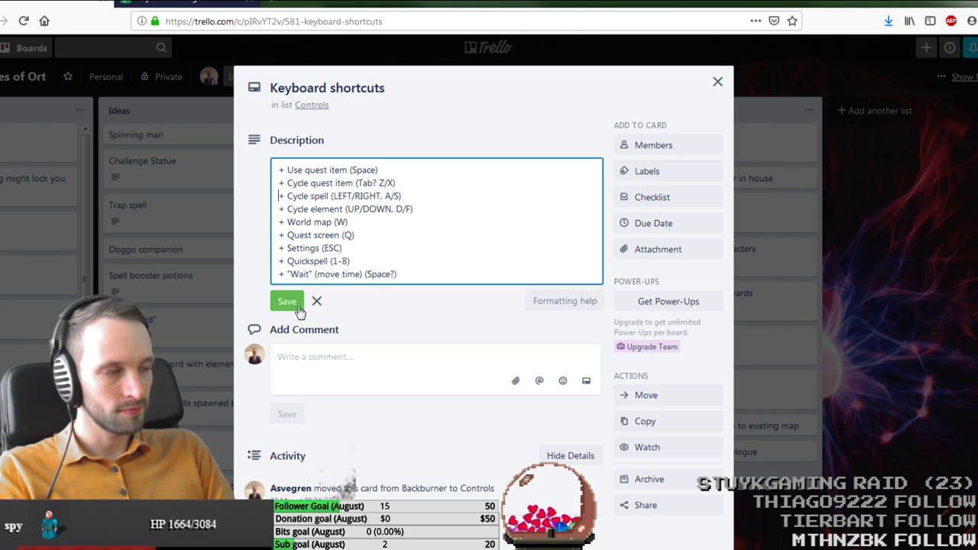
{"action": "key", "text": "shift+Home"}
{"action": "key", "text": "ctrl+c"}
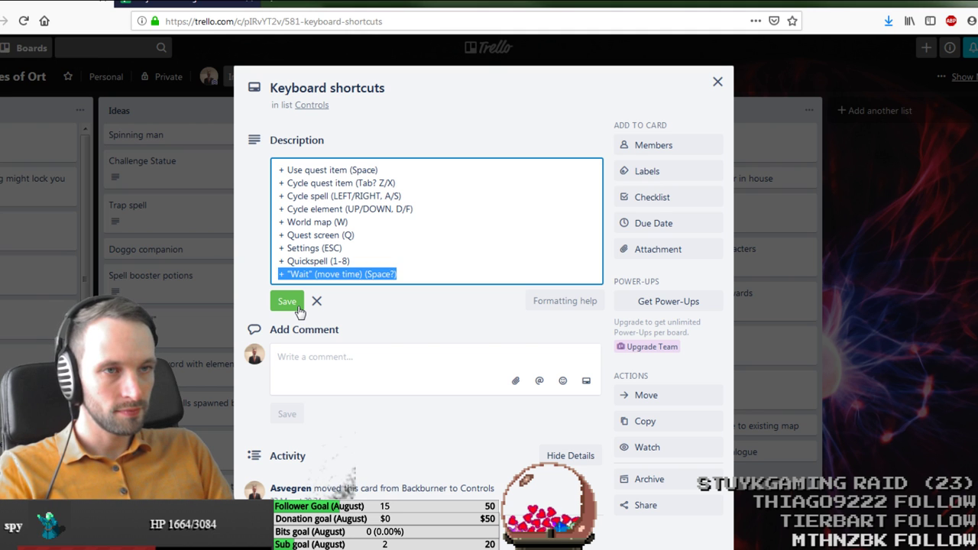
Step: Try to move the "Wait" line above "Use quest item (Space)", leave the description editor, and reopen the Keyboard shortcuts card
{"action": "key", "text": "BackSpace"}
{"action": "key", "text": "BackSpace"}
{"action": "key", "text": "Return"}
{"action": "key", "text": "Up"}
{"action": "key", "text": "ctrl+v"}
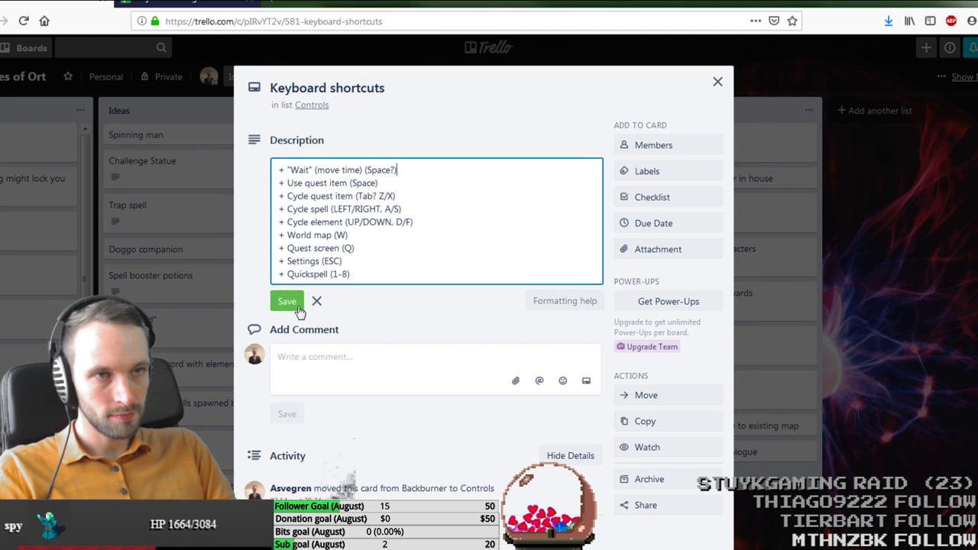
{"action": "key", "text": "alt+Tab"}
{"action": "key", "text": "alt+Tab"}
{"action": "left_click", "coordinate": [299, 309]}
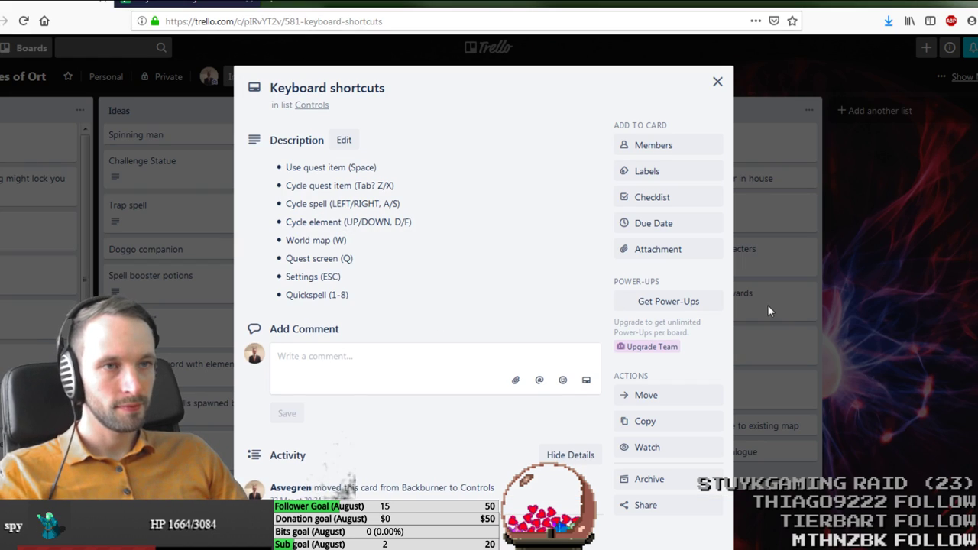
{"action": "left_click", "coordinate": [767, 305]}
{"action": "left_click", "coordinate": [381, 160]}
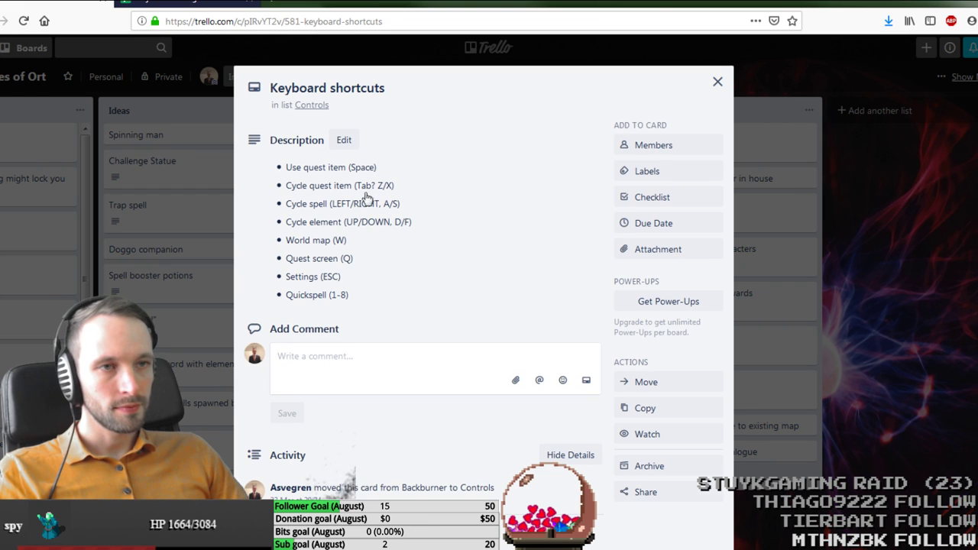
Step: Paste the copied "Wait" line below "Use quest item (Space)" in the description, save it, and close the card
{"action": "left_click", "coordinate": [360, 192]}
{"action": "key", "text": "ctrl+a"}
{"action": "left_click", "coordinate": [388, 168]}
{"action": "key", "text": "Return"}
{"action": "key", "text": "ctrl+v"}
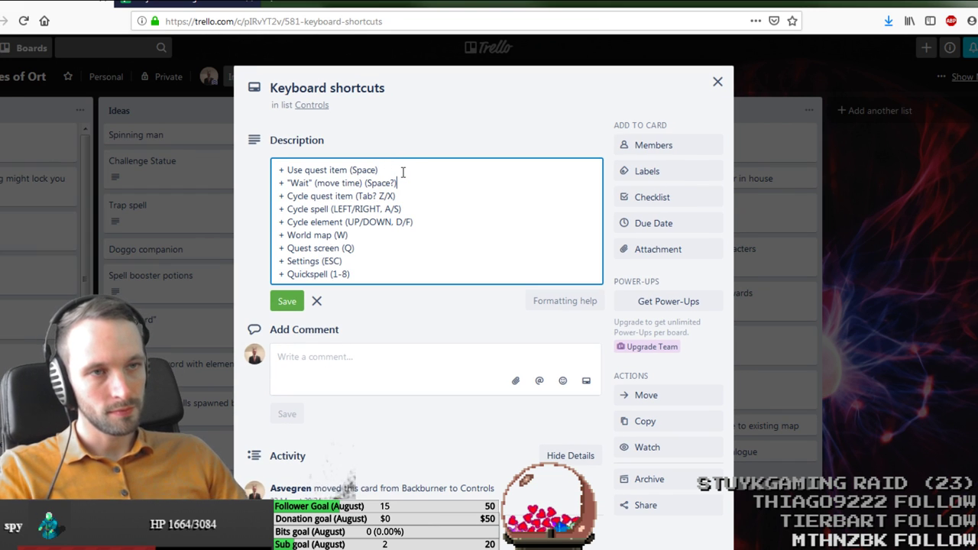
{"action": "left_click", "coordinate": [294, 302]}
{"action": "left_click", "coordinate": [842, 287]}
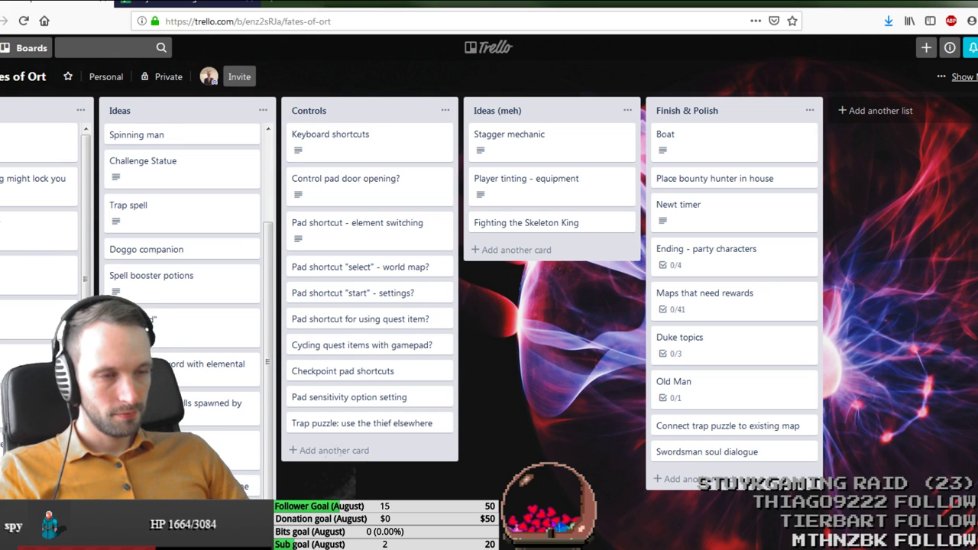
Step: Switch to Visual Studio Code, search the project files for "player", and open player.script
{"action": "scroll", "coordinate": [489, 305], "scroll_direction": "left", "scroll_amount": 6}
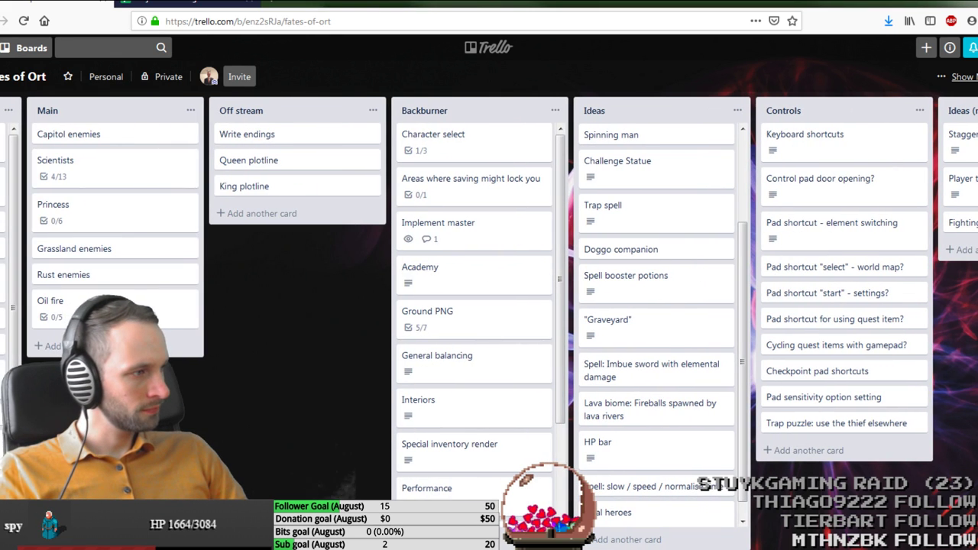
{"action": "key", "text": "alt+Tab"}
{"action": "left_click", "coordinate": [463, 296]}
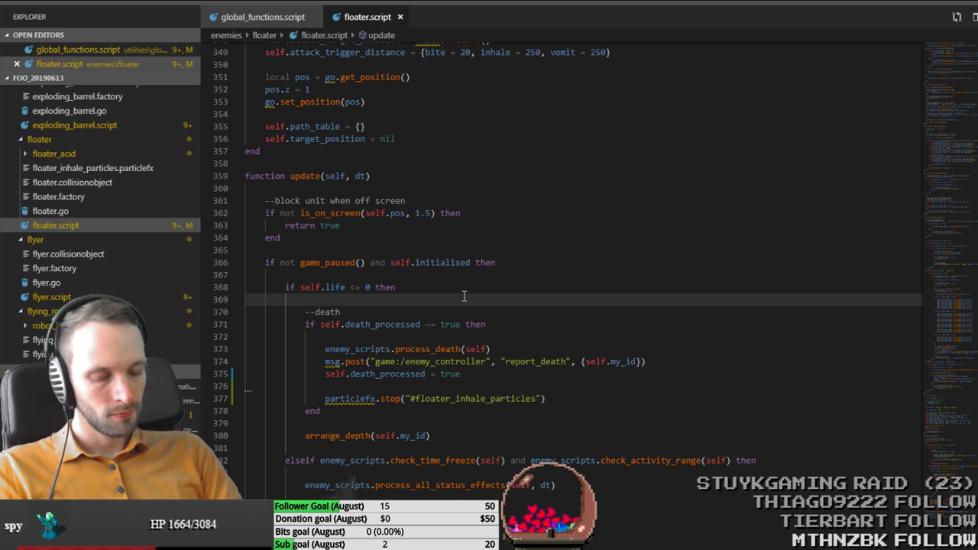
{"action": "key", "text": "ctrl+p"}
{"action": "type", "text": "pla"}
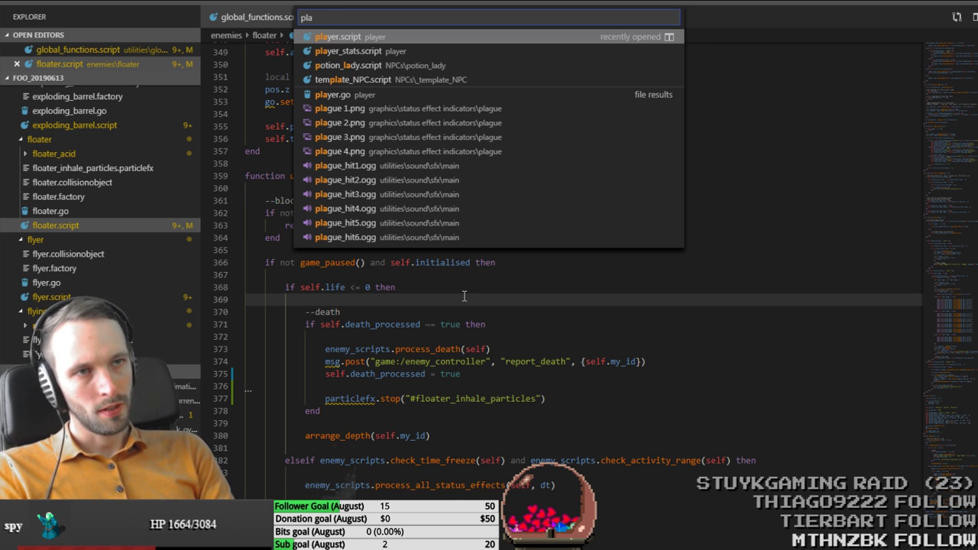
{"action": "type", "text": "yer"}
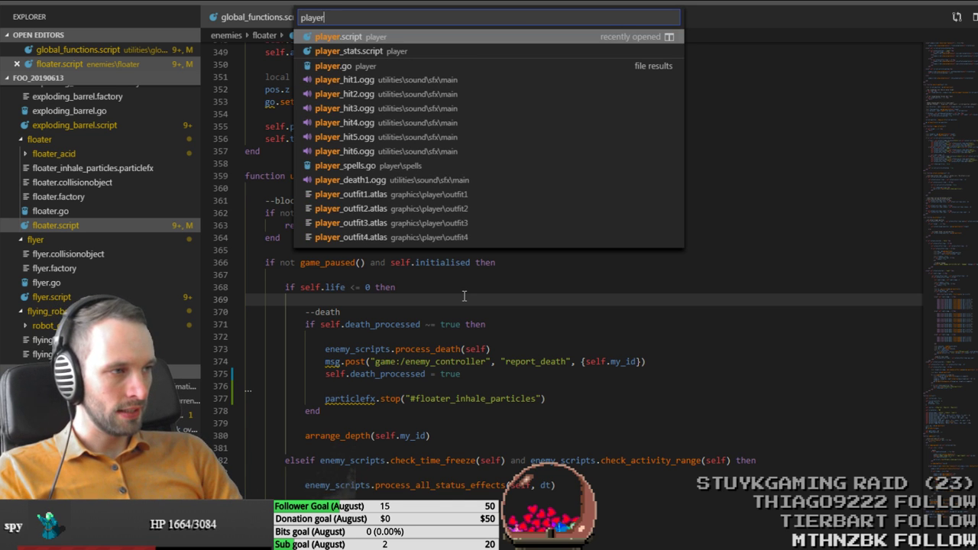
{"action": "key", "text": "Down"}
{"action": "key", "text": "Up"}
{"action": "key", "text": "Return"}
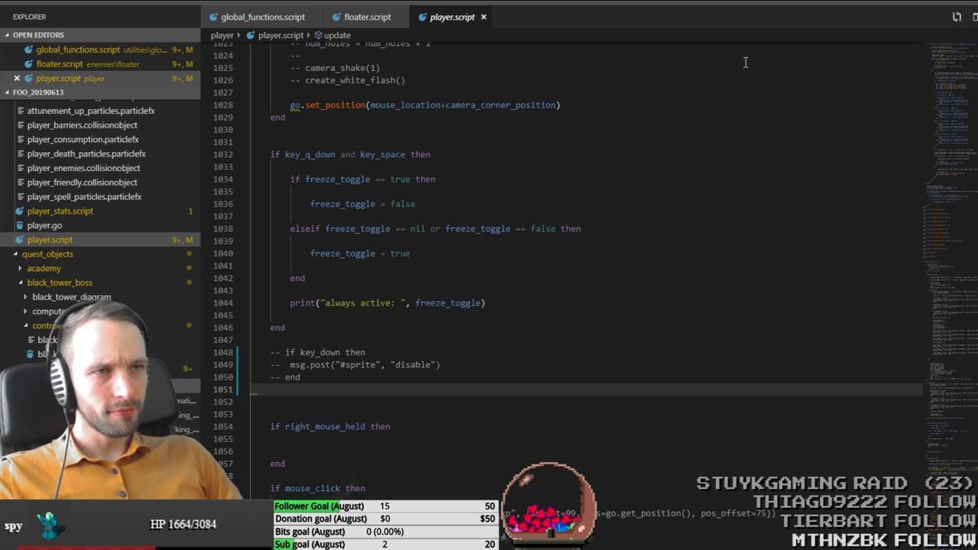
Step: Look through the update function in player.script to see where input checks, movement and spell queuing are handled
{"action": "scroll", "coordinate": [582, 287], "scroll_direction": "up", "scroll_amount": 3}
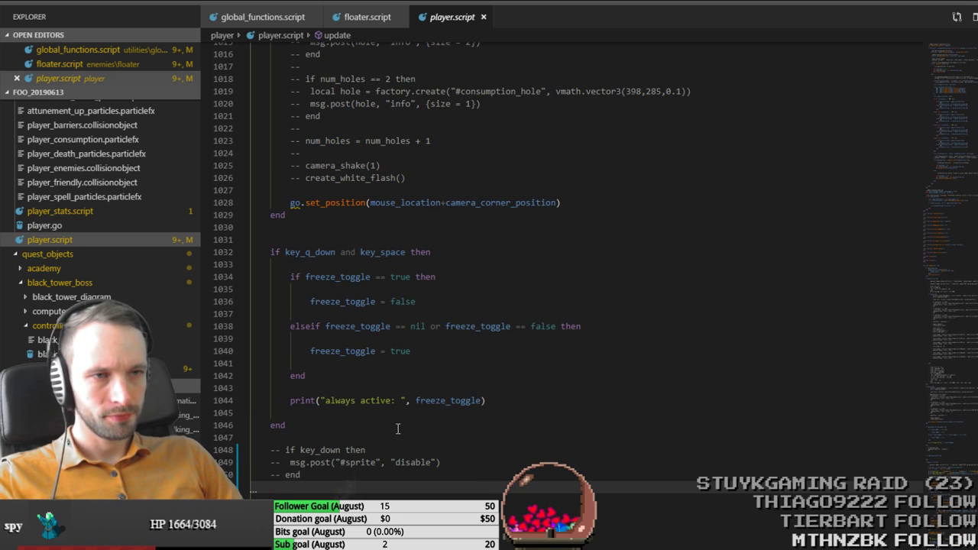
{"action": "scroll", "coordinate": [398, 429], "scroll_direction": "up", "scroll_amount": 20}
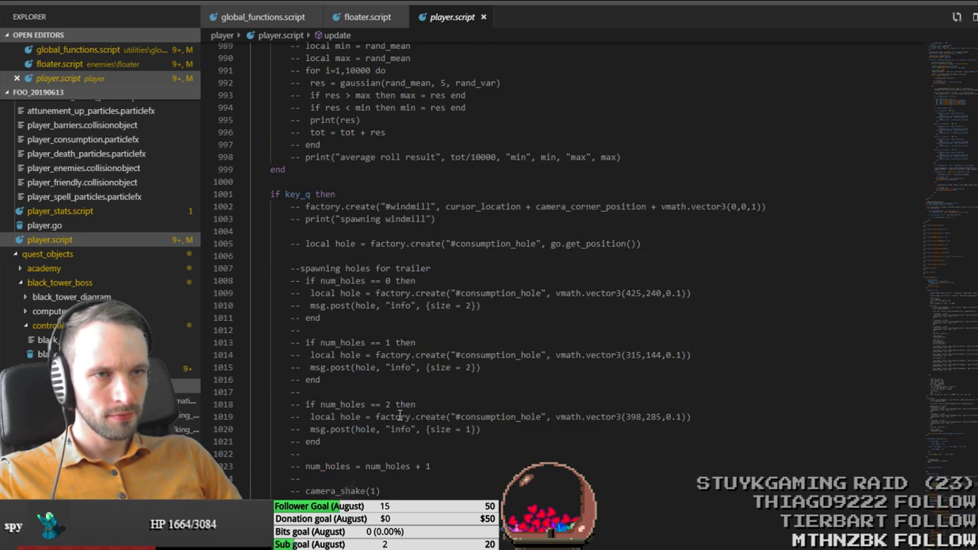
{"action": "scroll", "coordinate": [420, 412], "scroll_direction": "up", "scroll_amount": 17}
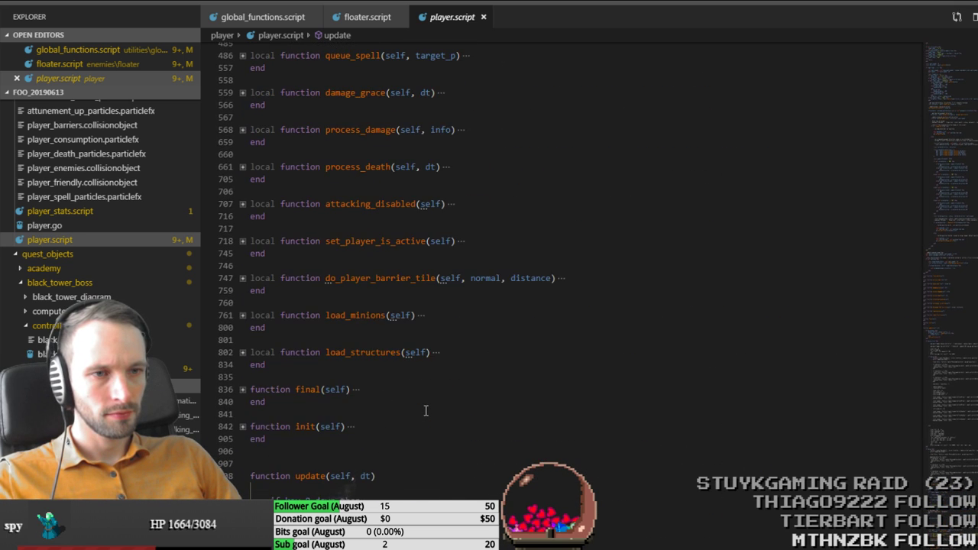
{"action": "scroll", "coordinate": [413, 411], "scroll_direction": "down", "scroll_amount": 4}
{"action": "left_click", "coordinate": [408, 411]}
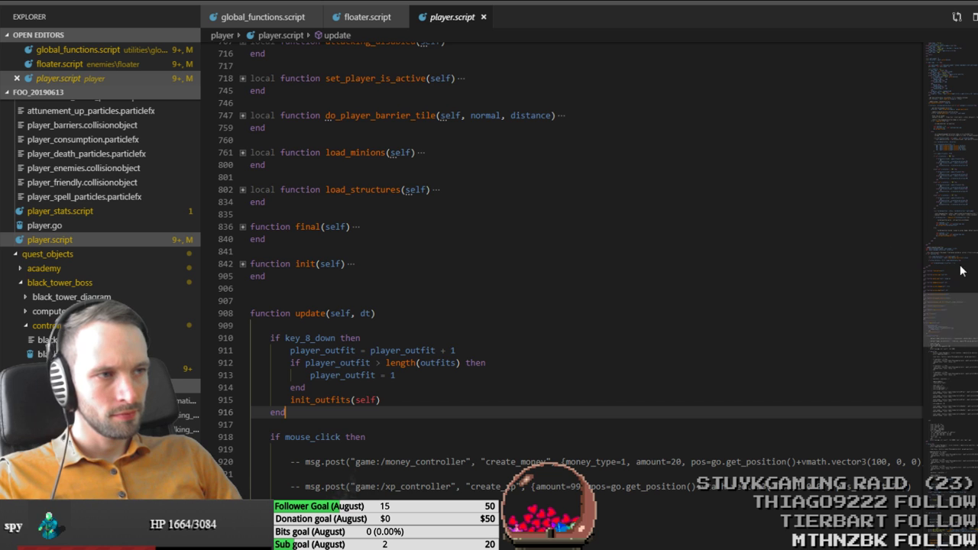
{"action": "left_click_drag", "start_coordinate": [961, 321], "coordinate": [959, 462]}
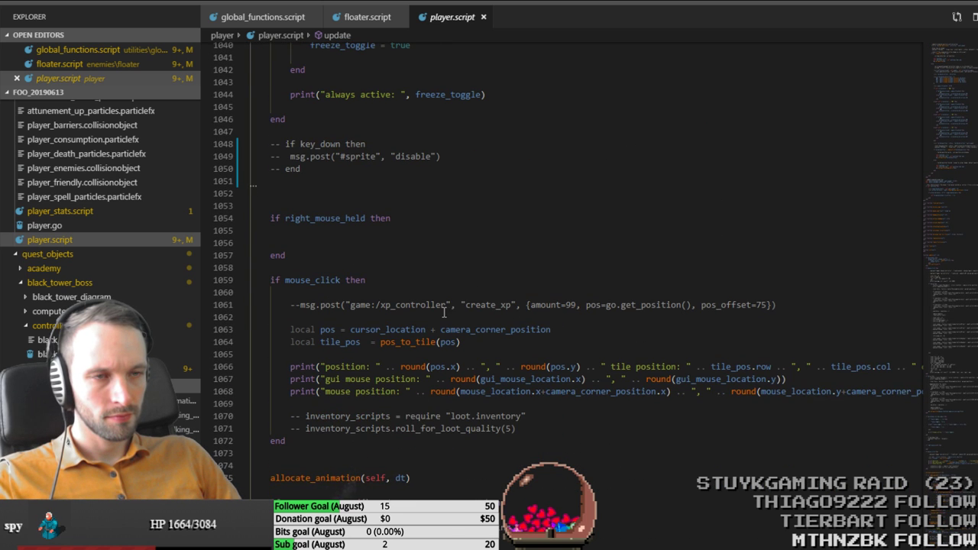
{"action": "scroll", "coordinate": [426, 283], "scroll_direction": "down", "scroll_amount": 3}
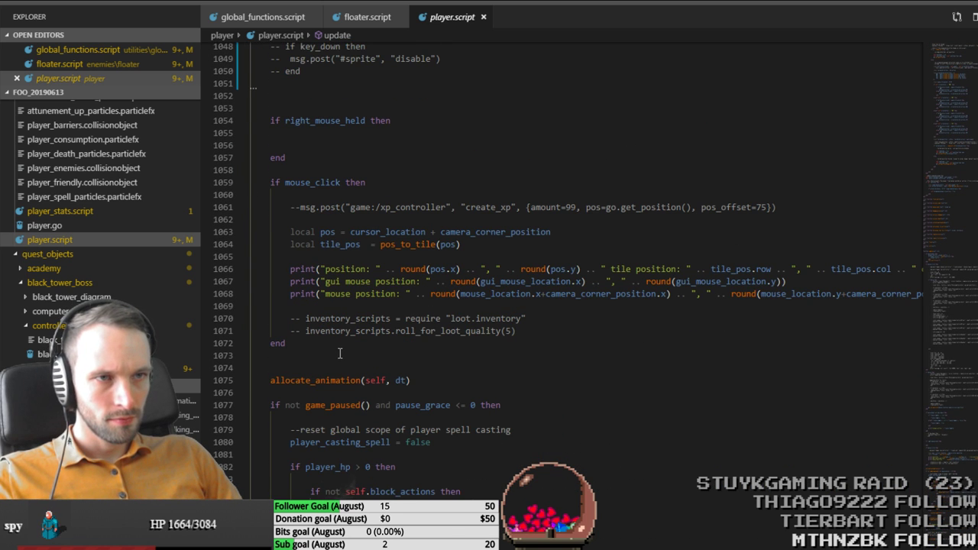
{"action": "scroll", "coordinate": [334, 354], "scroll_direction": "down", "scroll_amount": 1}
{"action": "scroll", "coordinate": [335, 354], "scroll_direction": "down", "scroll_amount": 4}
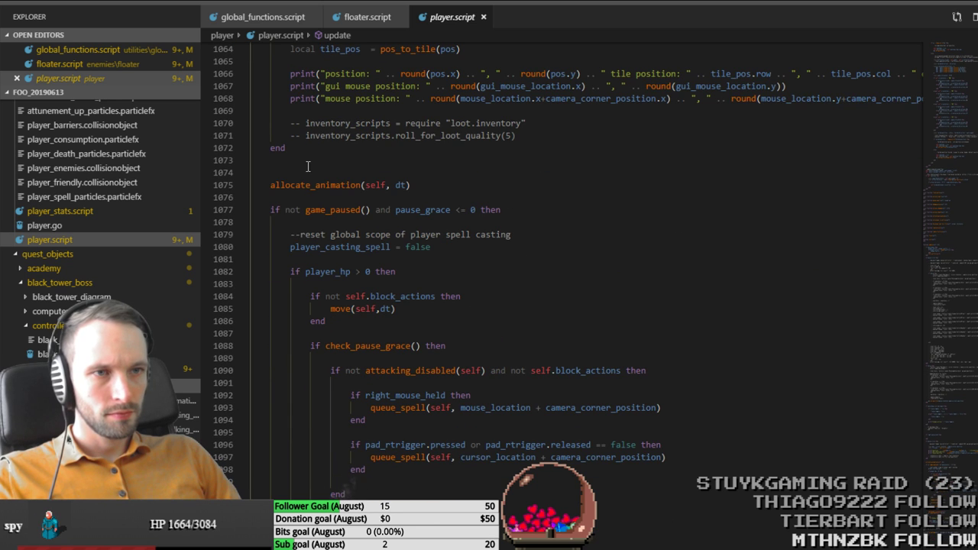
{"action": "scroll", "coordinate": [288, 254], "scroll_direction": "down", "scroll_amount": 2}
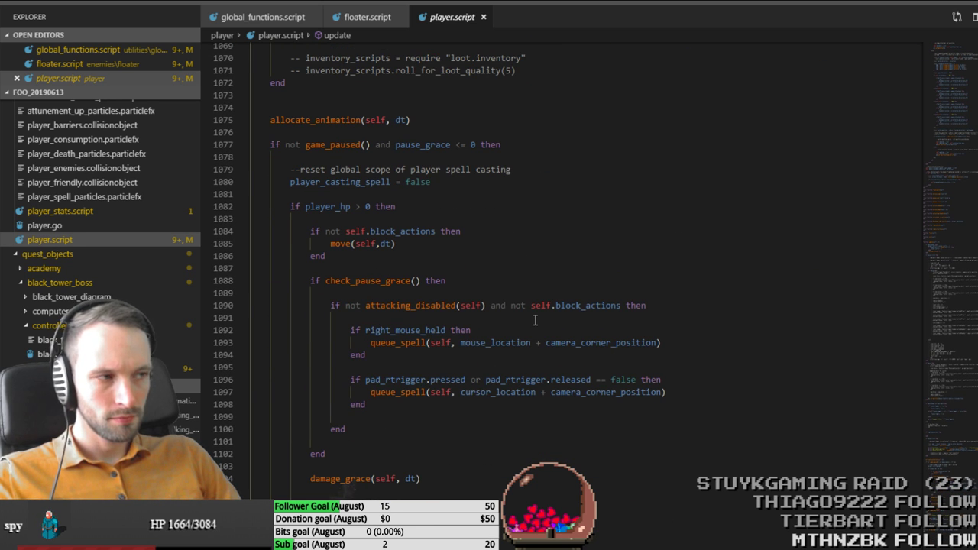
{"action": "scroll", "coordinate": [533, 320], "scroll_direction": "down", "scroll_amount": 1}
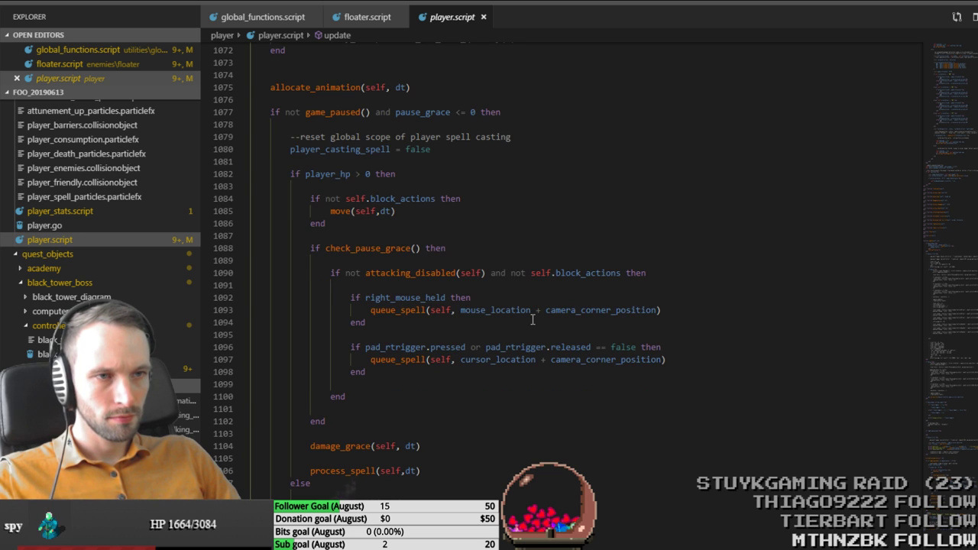
Step: Insert blank lines in update between the block_actions movement check and the check_pause_grace block
{"action": "left_click", "coordinate": [388, 221]}
{"action": "scroll", "coordinate": [388, 221], "scroll_direction": "down", "scroll_amount": 3}
{"action": "scroll", "coordinate": [389, 220], "scroll_direction": "down", "scroll_amount": 3}
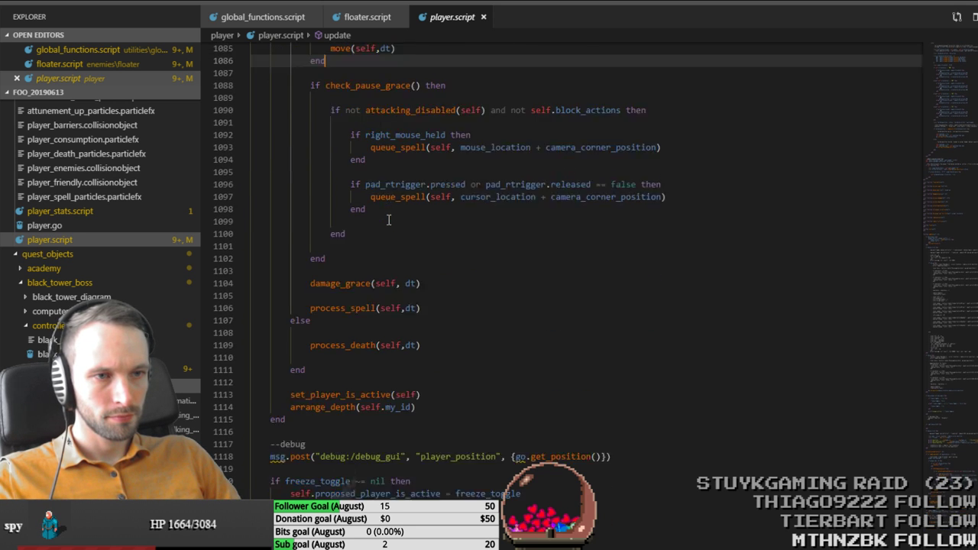
{"action": "scroll", "coordinate": [488, 229], "scroll_direction": "up", "scroll_amount": 4}
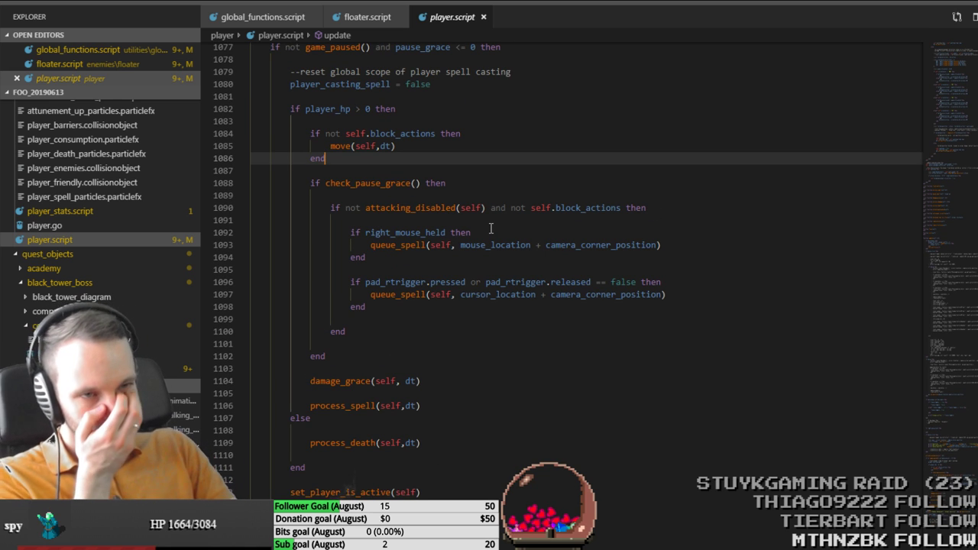
{"action": "key", "text": "Return"}
{"action": "key", "text": "Return"}
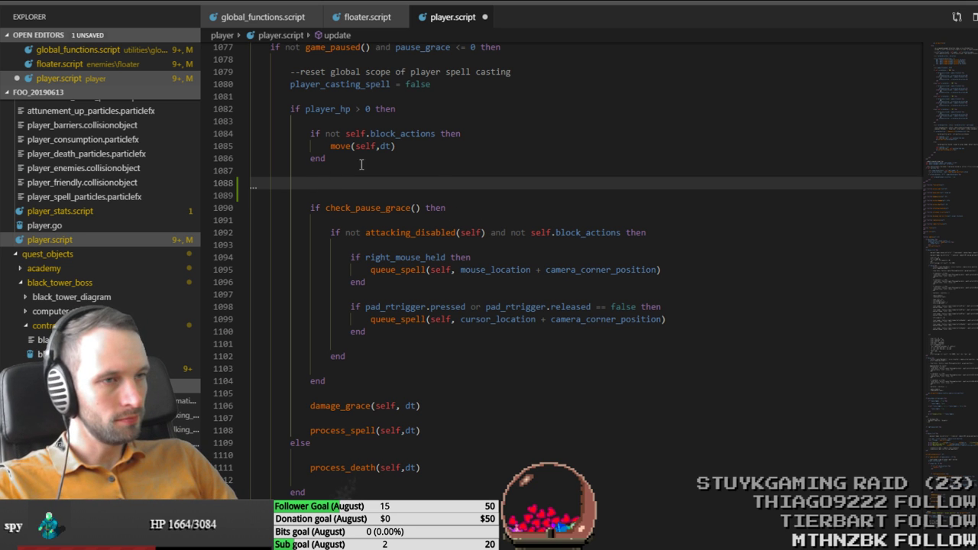
Step: Make room for a new function by inserting blank lines between process_death and attacking_disabled
{"action": "scroll", "coordinate": [566, 218], "scroll_direction": "up", "scroll_amount": 3}
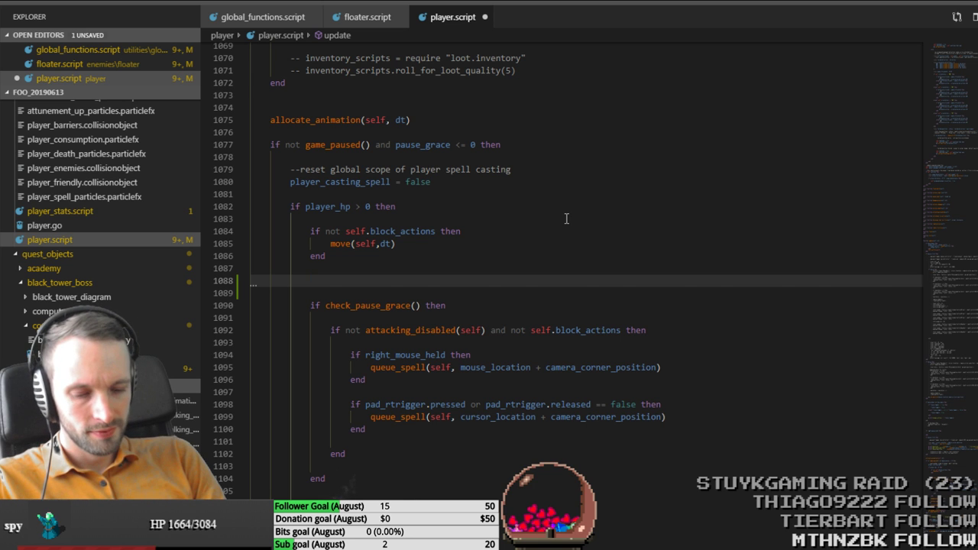
{"action": "scroll", "coordinate": [566, 219], "scroll_direction": "up", "scroll_amount": 20}
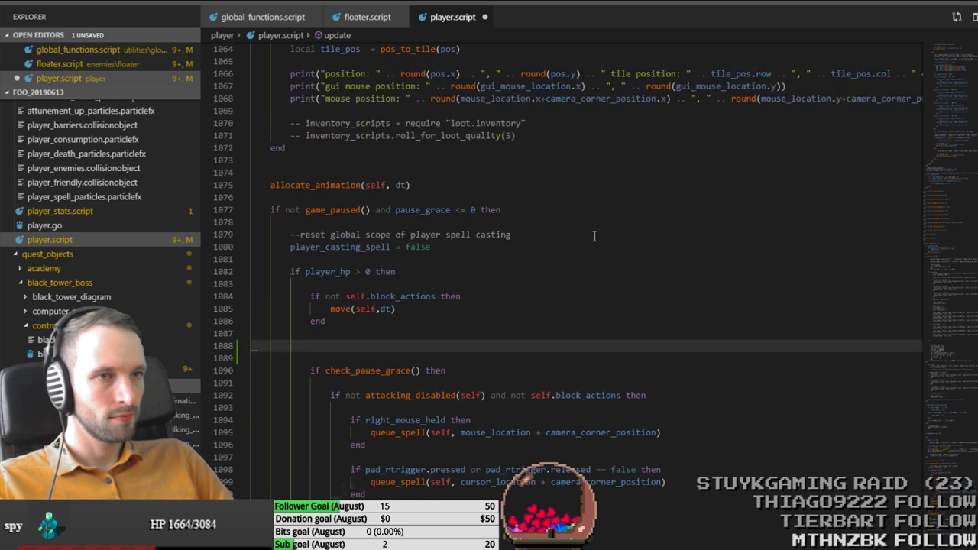
{"action": "scroll", "coordinate": [543, 241], "scroll_direction": "up", "scroll_amount": 20}
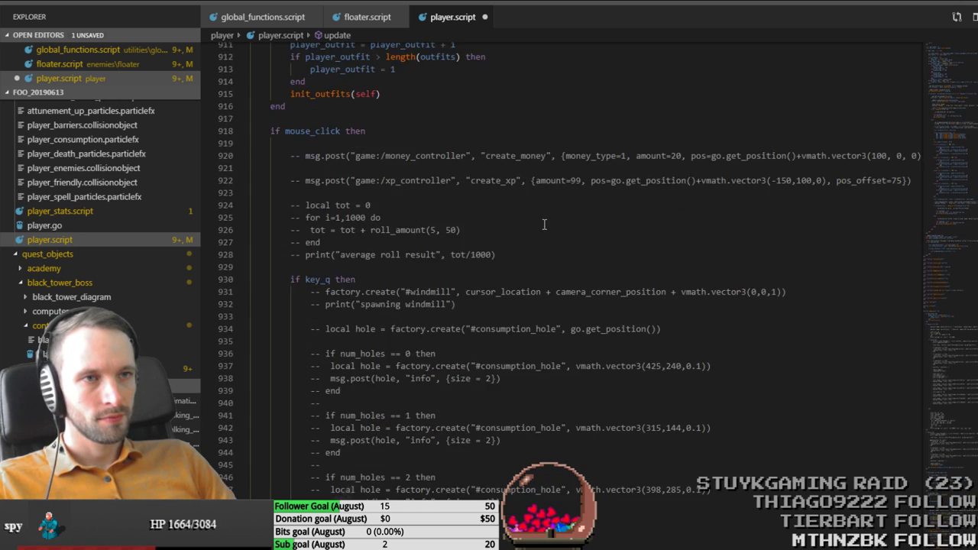
{"action": "left_click", "coordinate": [465, 394]}
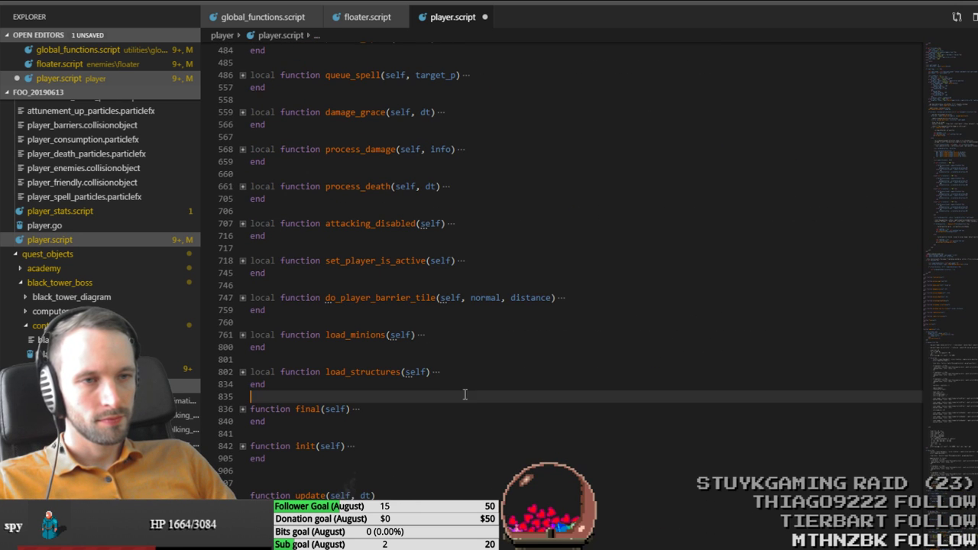
{"action": "left_click", "coordinate": [471, 387]}
{"action": "key", "text": "Up"}
{"action": "key", "text": "Up"}
{"action": "key", "text": "Up"}
{"action": "key", "text": "Up"}
{"action": "key", "text": "Up"}
{"action": "key", "text": "Up"}
{"action": "key", "text": "Up"}
{"action": "key", "text": "Up"}
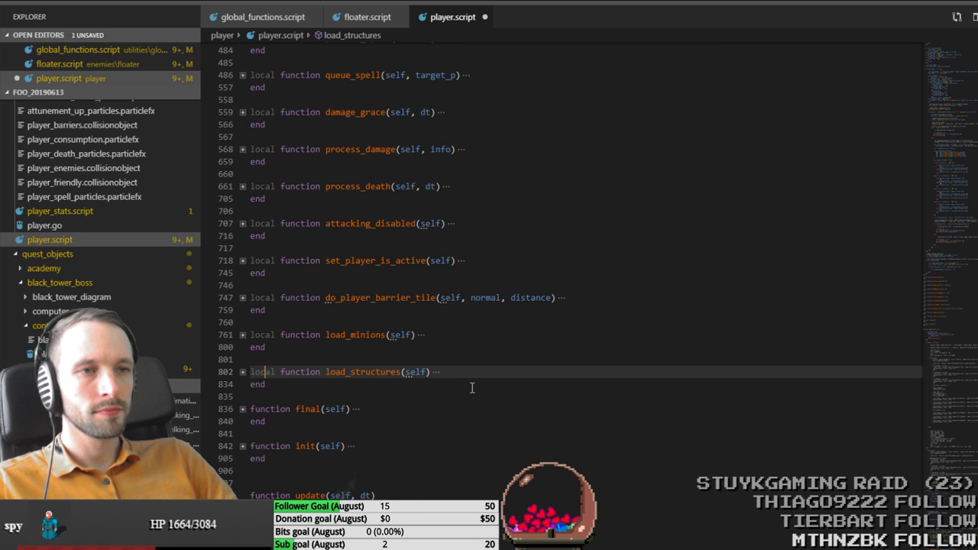
{"action": "key", "text": "Up"}
{"action": "key", "text": "Up"}
{"action": "key", "text": "Up"}
{"action": "key", "text": "Up"}
{"action": "key", "text": "Up"}
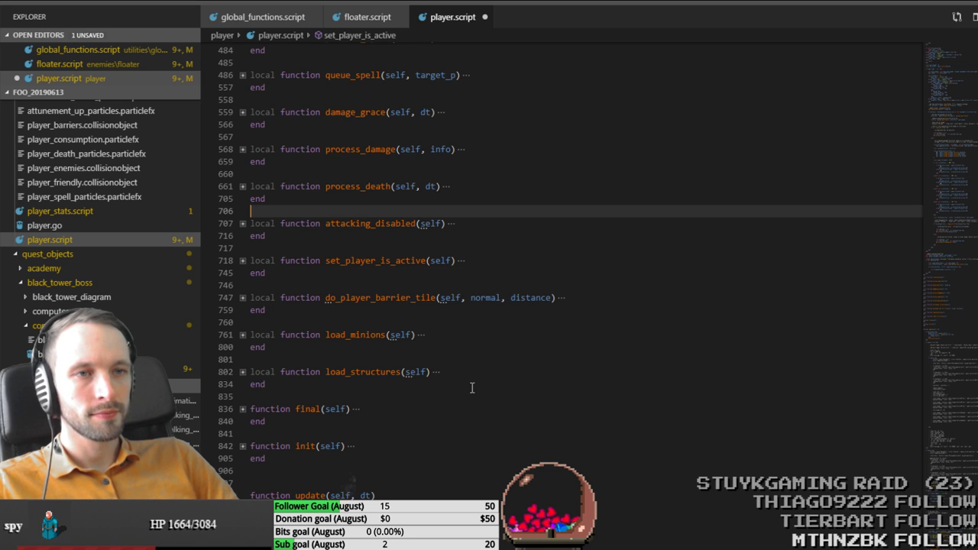
{"action": "key", "text": "Return"}
{"action": "key", "text": "Return"}
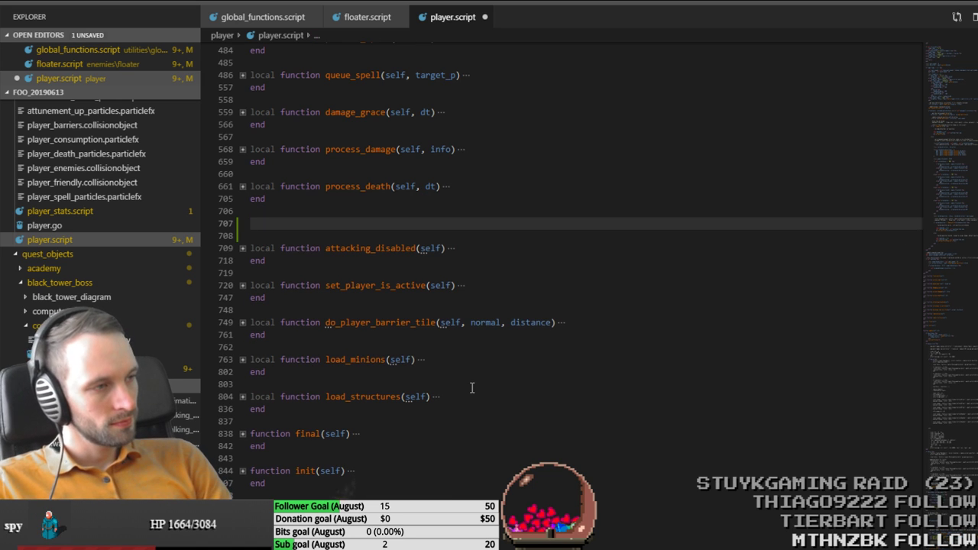
Step: Write an empty local function choose_to_move_time(self) closed with end
{"action": "type", "text": "local function"}
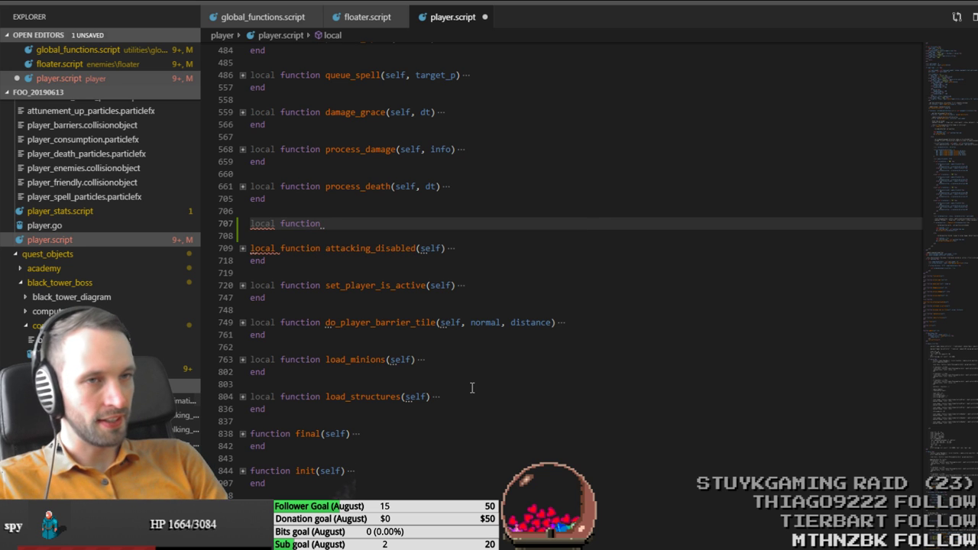
{"action": "type", "text": " choose_to_m"}
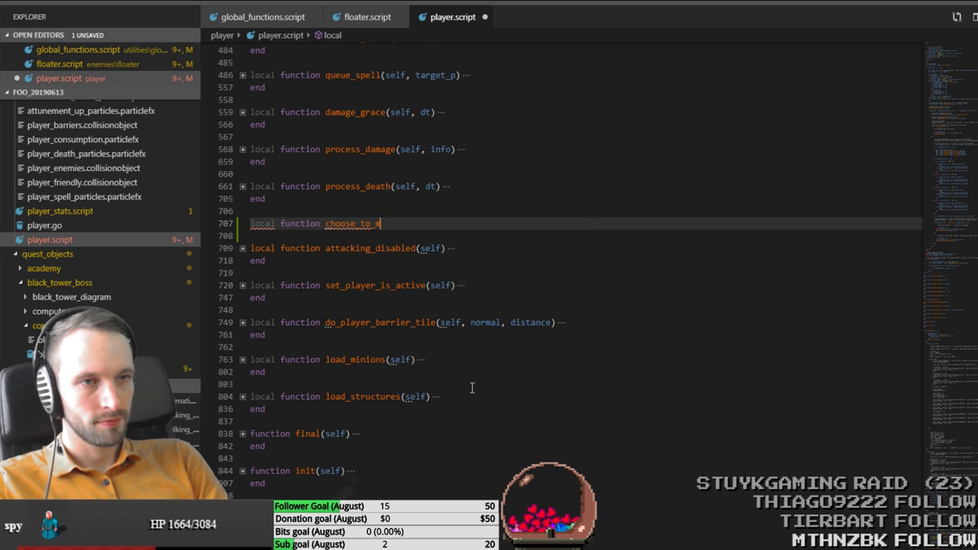
{"action": "type", "text": "ove_time(self)"}
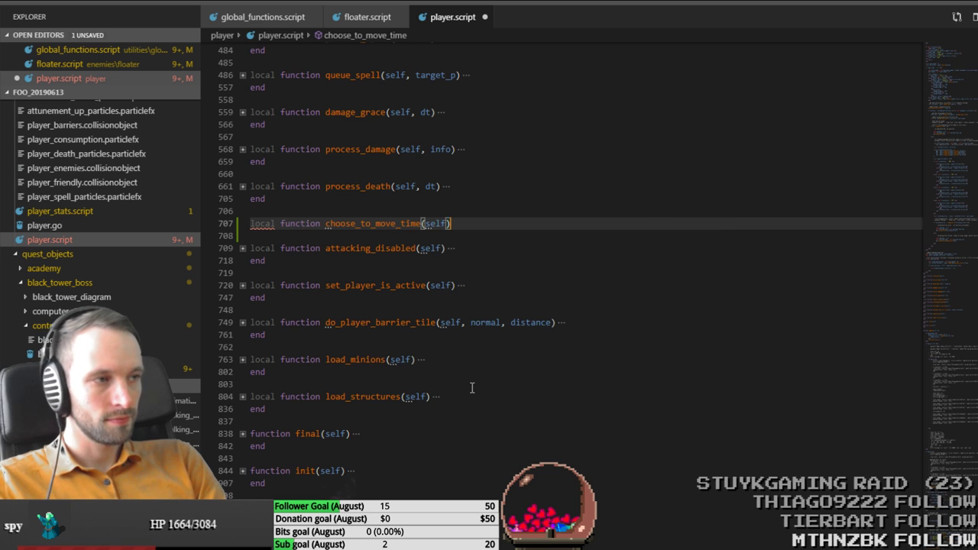
{"action": "key", "text": "Return"}
{"action": "key", "text": "Return"}
{"action": "type", "text": "end"}
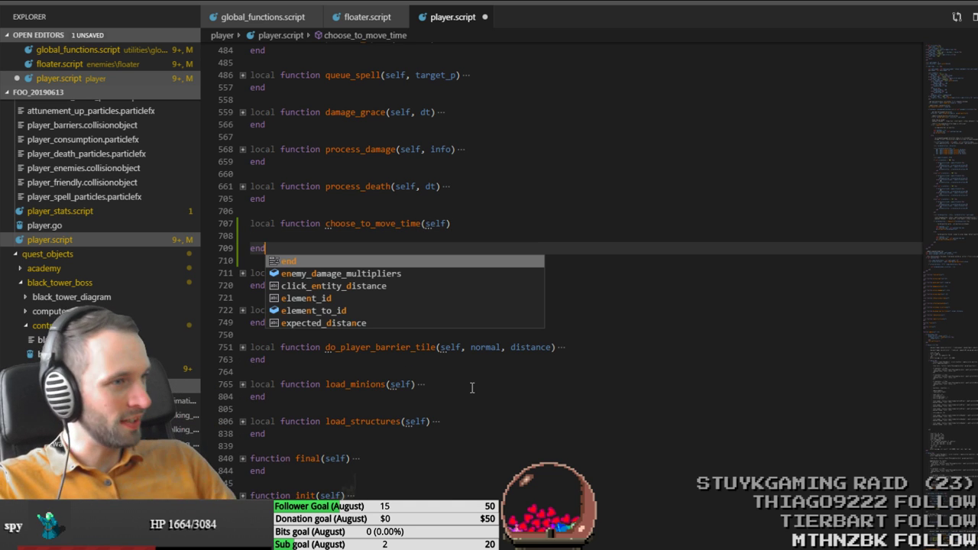
{"action": "key", "text": "Escape"}
{"action": "key", "text": "Up"}
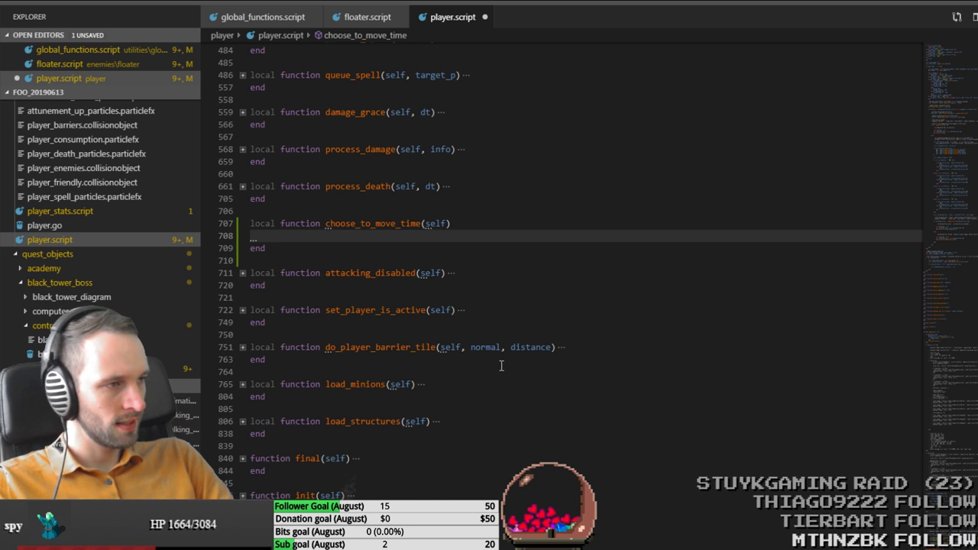
Step: Add an empty "if key_space then ... end" block inside choose_to_move_time and save the script
{"action": "key", "text": "Return"}
{"action": "key", "text": "Return"}
{"action": "key", "text": "Up"}
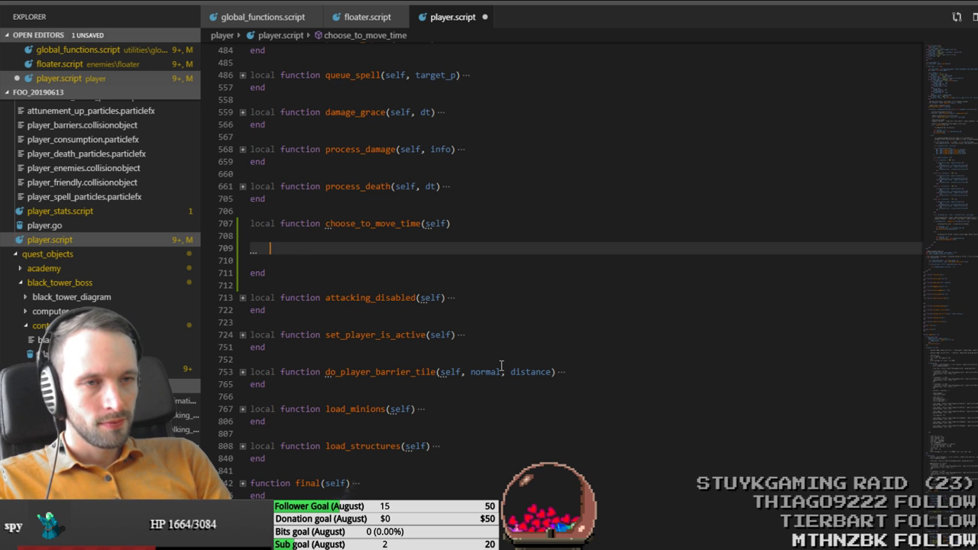
{"action": "type", "text": "if key_space then"}
{"action": "key", "text": "Return"}
{"action": "key", "text": "Return"}
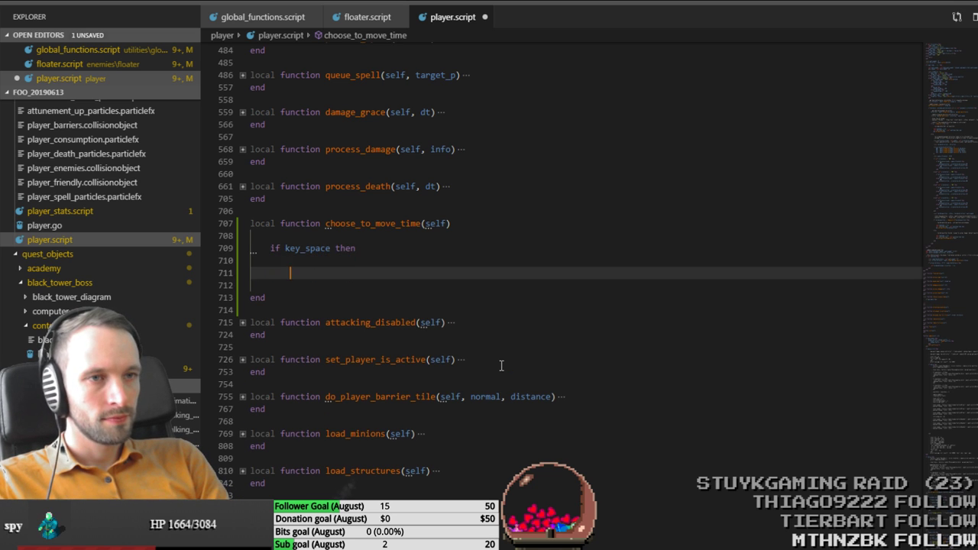
{"action": "type", "text": "end"}
{"action": "key", "text": "Delete"}
{"action": "scroll", "coordinate": [338, 219], "scroll_direction": "up", "scroll_amount": 1}
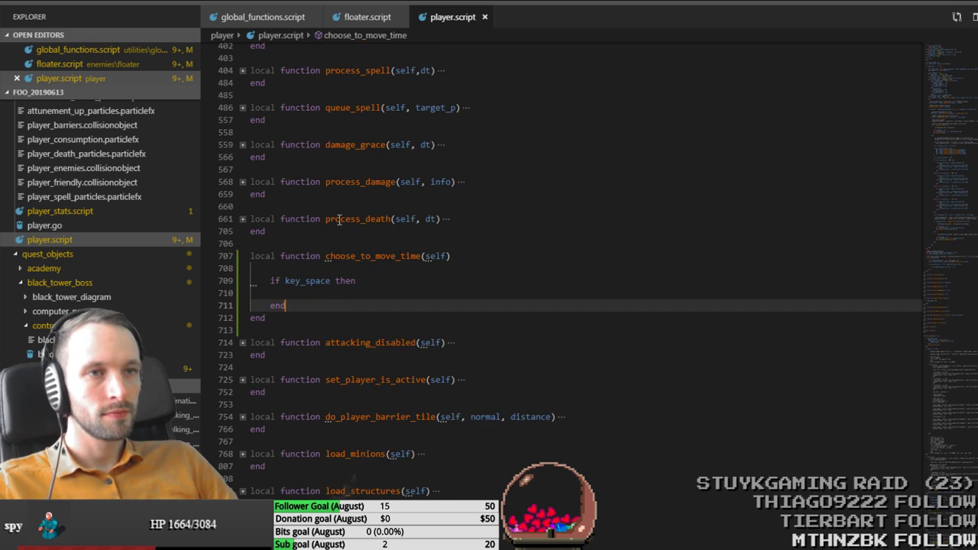
Step: Examine the move function and the functions above it, unfolding check_pause_grace to read its body and folding it again
{"action": "scroll", "coordinate": [400, 336], "scroll_direction": "up", "scroll_amount": 15}
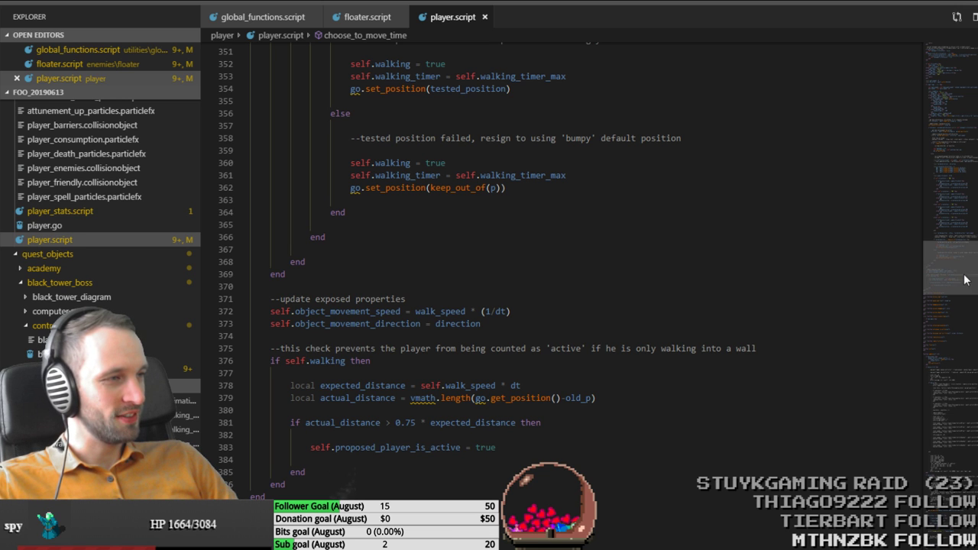
{"action": "left_click_drag", "start_coordinate": [965, 277], "coordinate": [964, 98]}
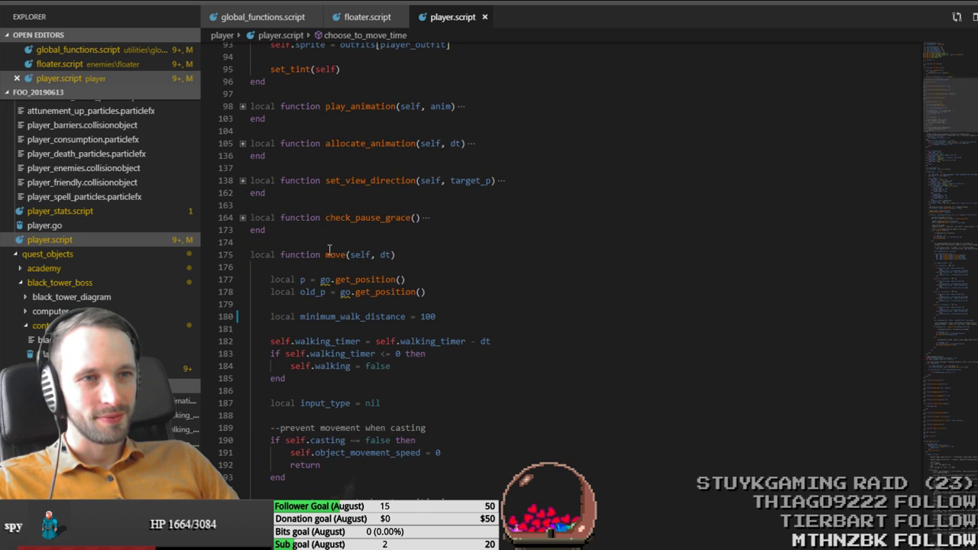
{"action": "left_click", "coordinate": [242, 218]}
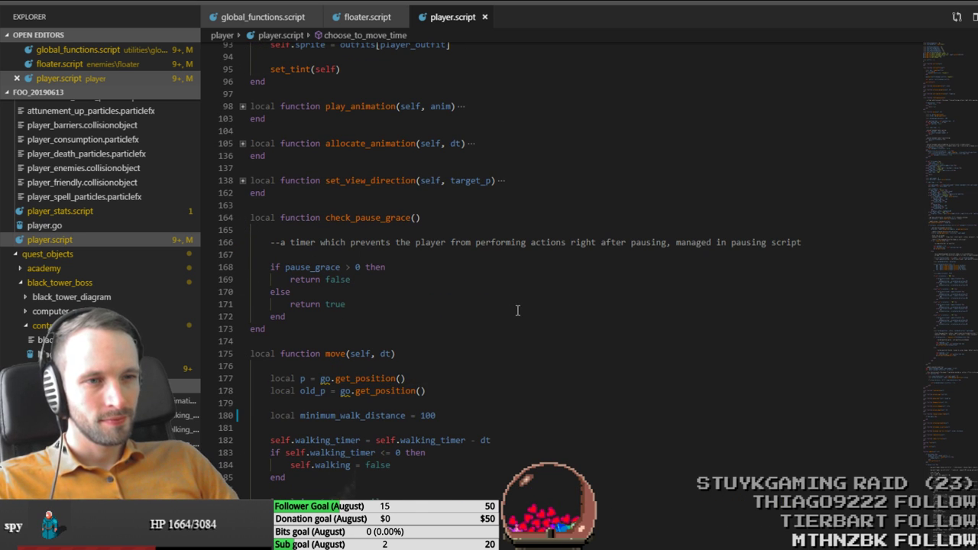
{"action": "scroll", "coordinate": [518, 309], "scroll_direction": "down", "scroll_amount": 2}
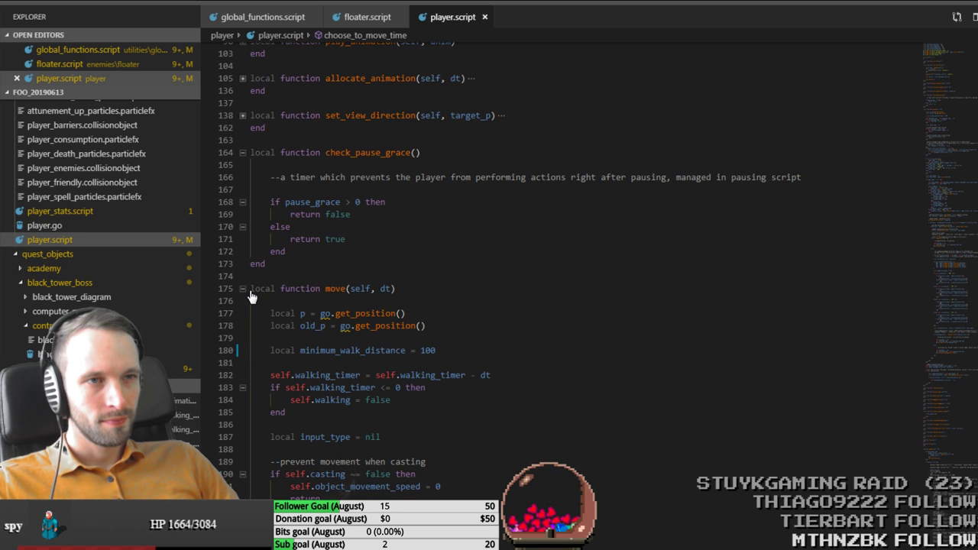
{"action": "scroll", "coordinate": [320, 222], "scroll_direction": "up", "scroll_amount": 2}
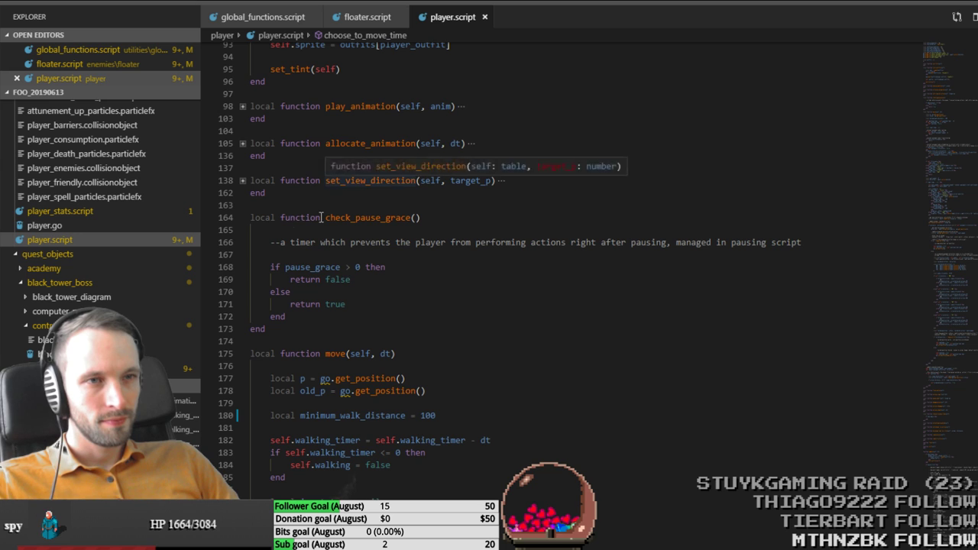
{"action": "left_click", "coordinate": [244, 217]}
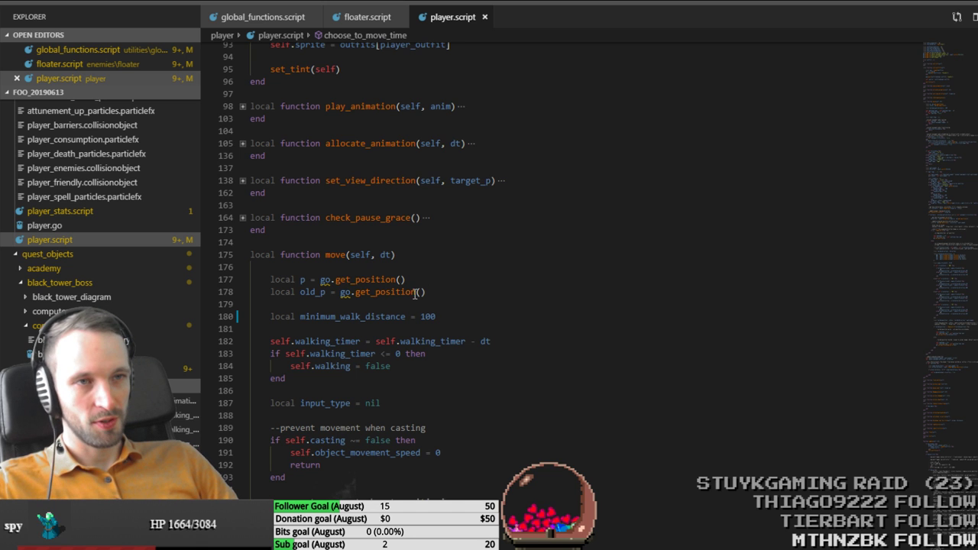
{"action": "scroll", "coordinate": [509, 321], "scroll_direction": "up", "scroll_amount": 3}
{"action": "scroll", "coordinate": [469, 342], "scroll_direction": "up", "scroll_amount": 3}
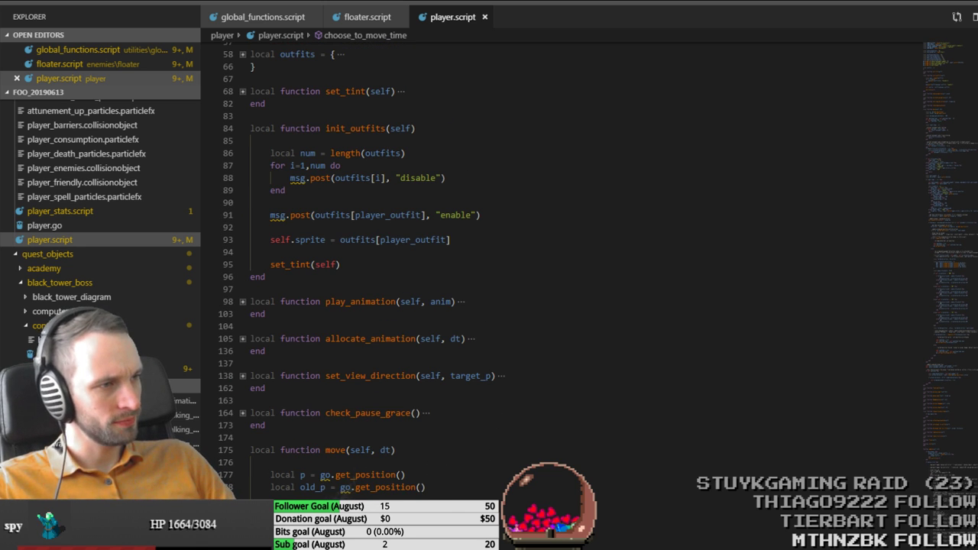
Step: Switch to the browser, close the joystick image page to return to the Trello board, and go back to the code editor
{"action": "key", "text": "alt+Tab"}
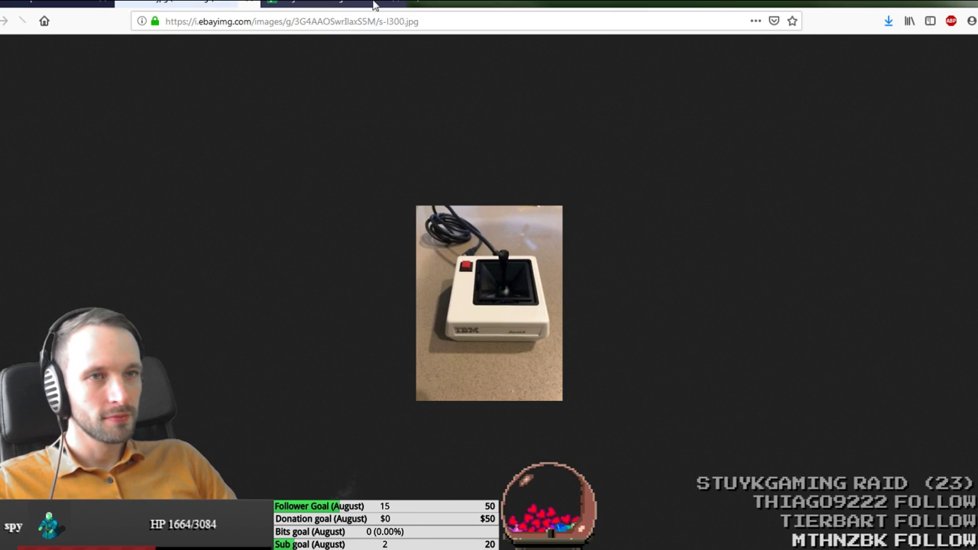
{"action": "left_click", "coordinate": [251, 5]}
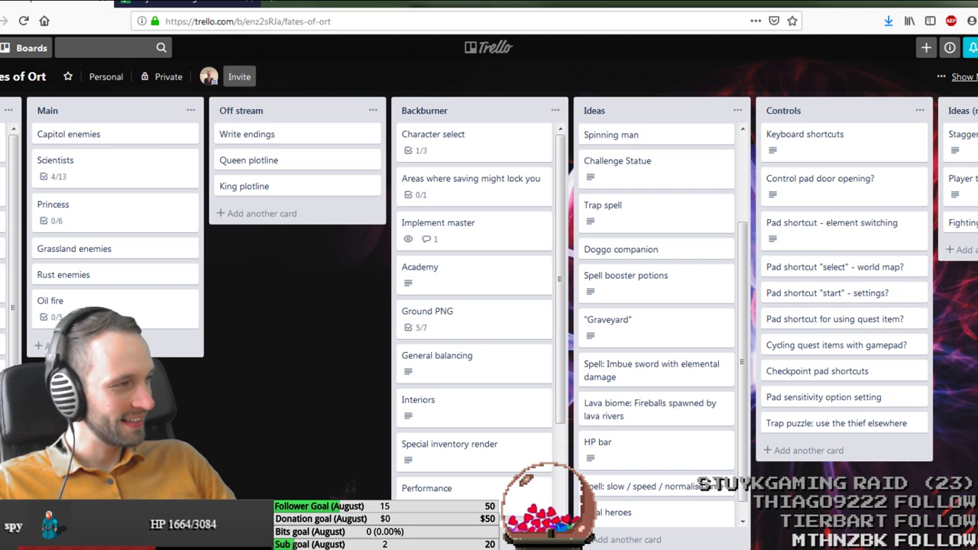
{"action": "key", "text": "alt+Tab"}
Step: Read through the move function down to the check that decides whether a walking player counts as active
{"action": "scroll", "coordinate": [349, 251], "scroll_direction": "up", "scroll_amount": 3}
{"action": "scroll", "coordinate": [385, 224], "scroll_direction": "down", "scroll_amount": 4}
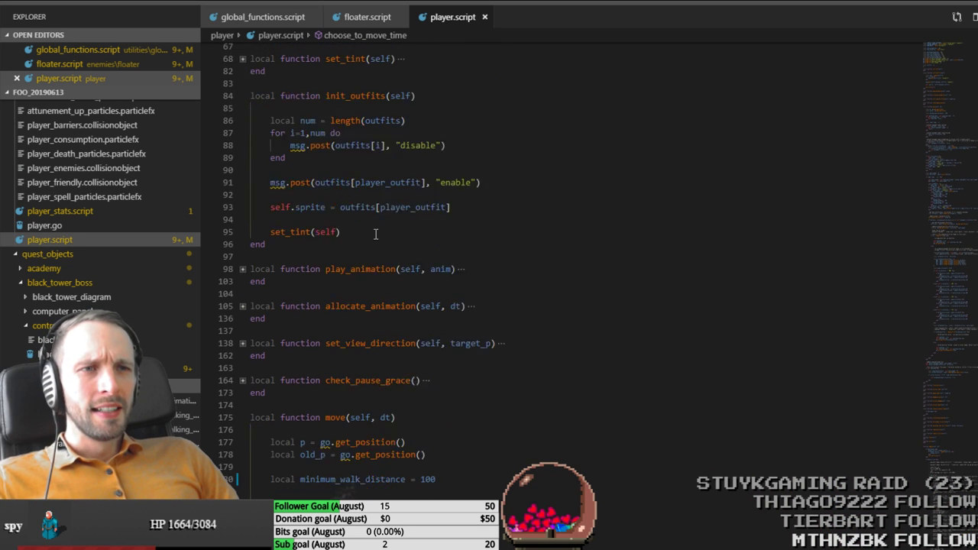
{"action": "scroll", "coordinate": [375, 234], "scroll_direction": "down", "scroll_amount": 1}
{"action": "scroll", "coordinate": [349, 255], "scroll_direction": "down", "scroll_amount": 3}
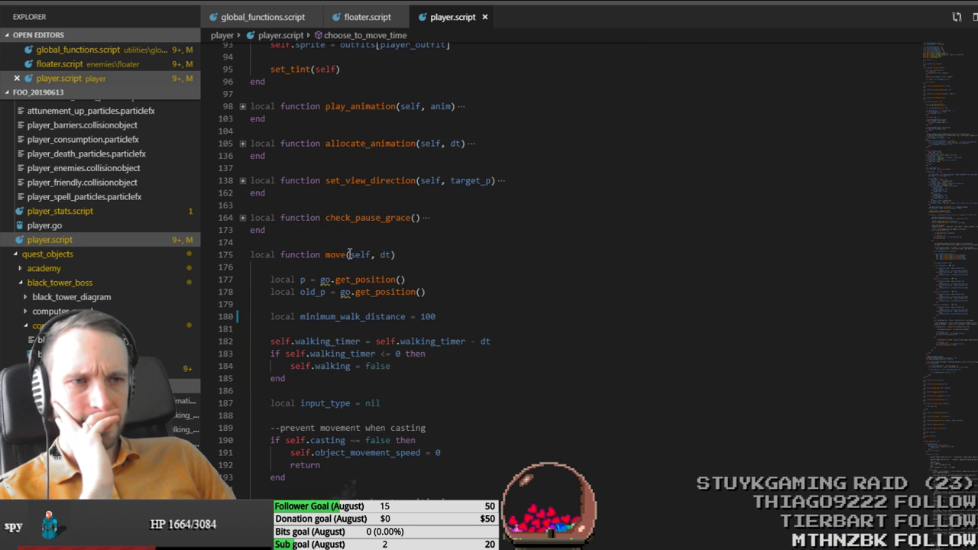
{"action": "scroll", "coordinate": [349, 254], "scroll_direction": "down", "scroll_amount": 10}
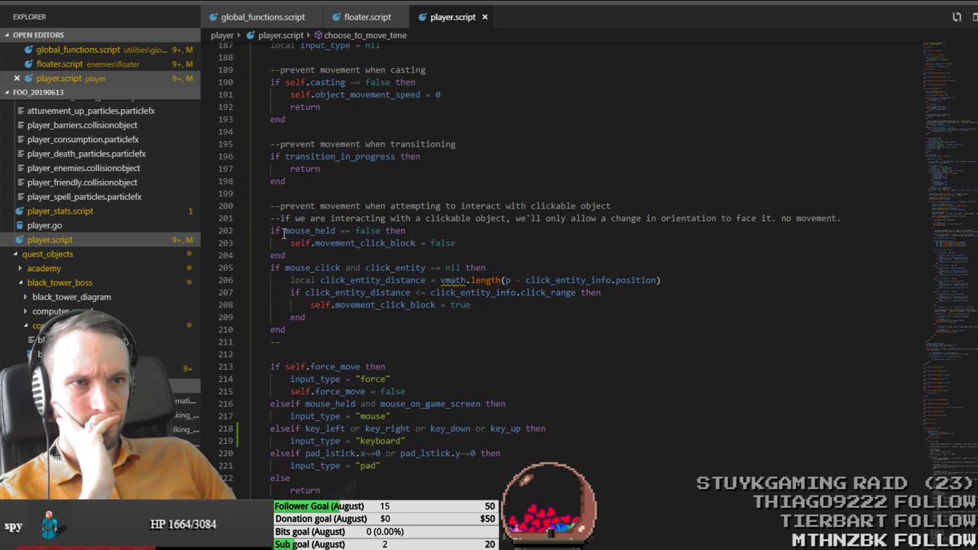
{"action": "scroll", "coordinate": [623, 399], "scroll_direction": "down", "scroll_amount": 18}
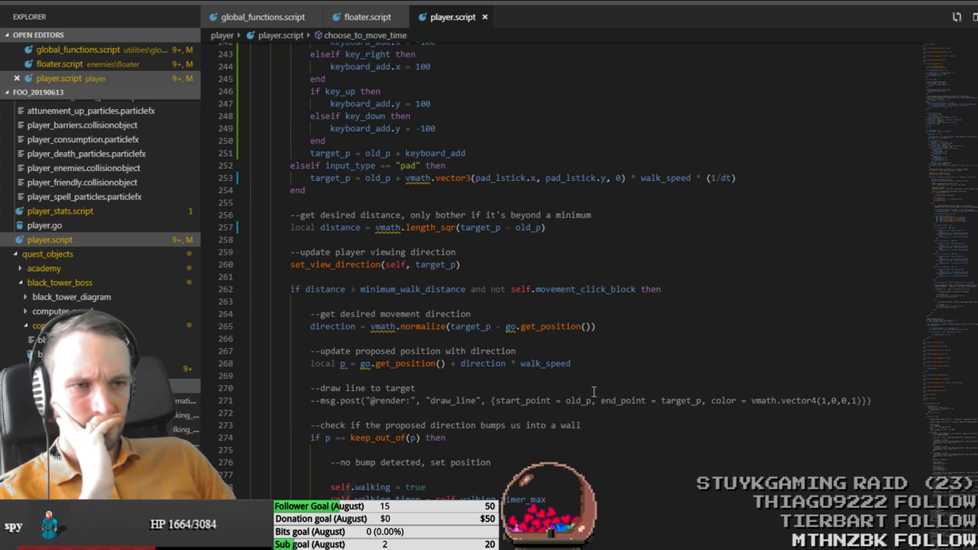
{"action": "scroll", "coordinate": [595, 391], "scroll_direction": "down", "scroll_amount": 12}
{"action": "scroll", "coordinate": [585, 390], "scroll_direction": "down", "scroll_amount": 20}
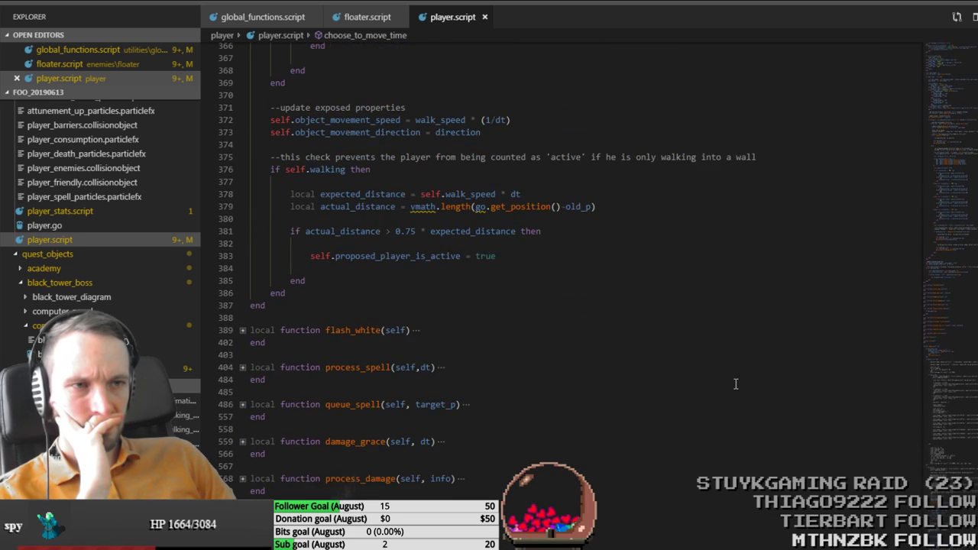
{"action": "scroll", "coordinate": [736, 384], "scroll_direction": "up", "scroll_amount": 1}
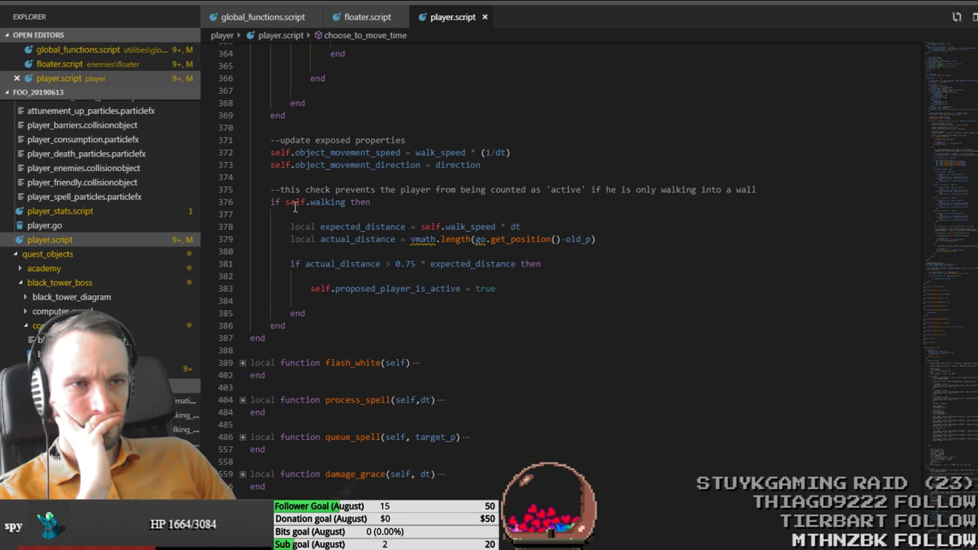
Step: Find all references to proposed_player_is_active and examine how set_player_is_active uses and resets it
{"action": "left_click", "coordinate": [392, 289]}
{"action": "right_click", "coordinate": [392, 289]}
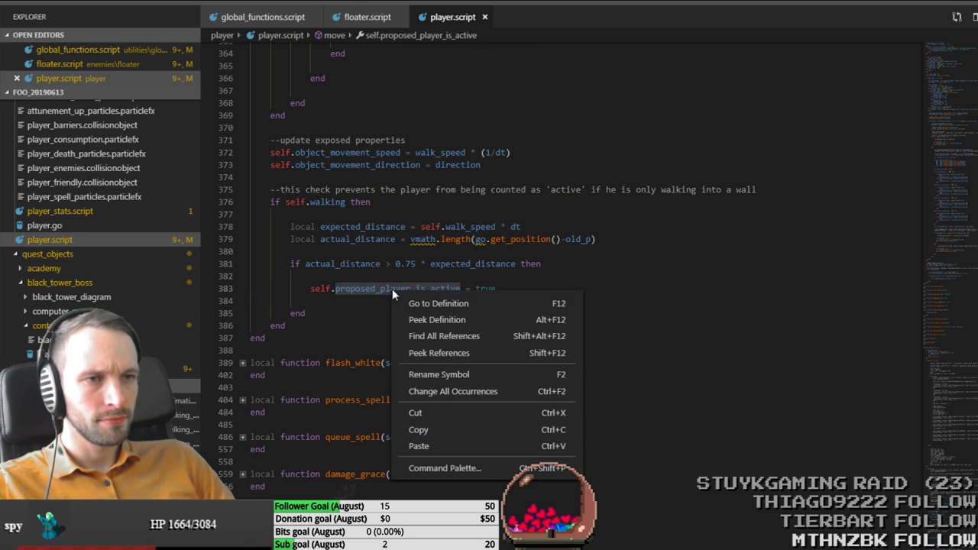
{"action": "left_click", "coordinate": [409, 337]}
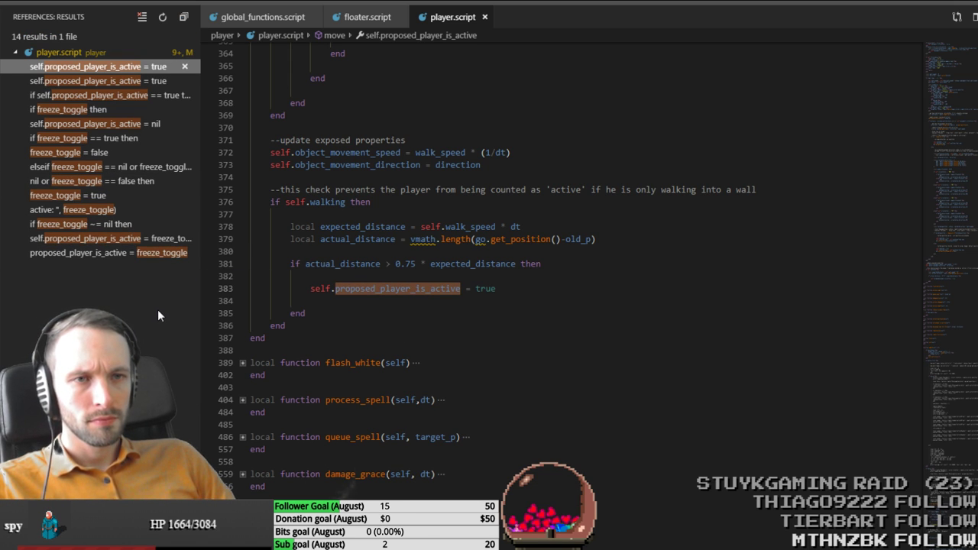
{"action": "left_click", "coordinate": [156, 95]}
{"action": "left_click", "coordinate": [158, 124]}
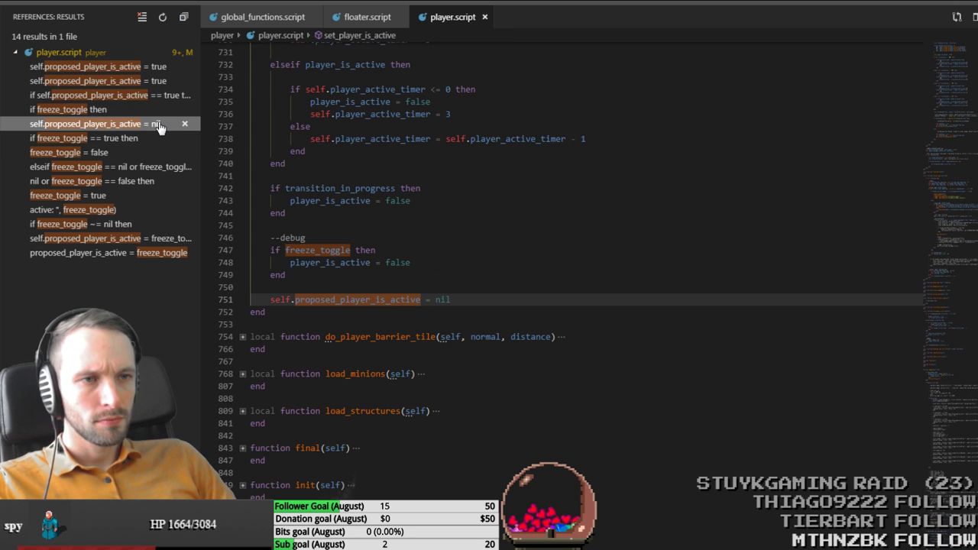
{"action": "left_click", "coordinate": [494, 349]}
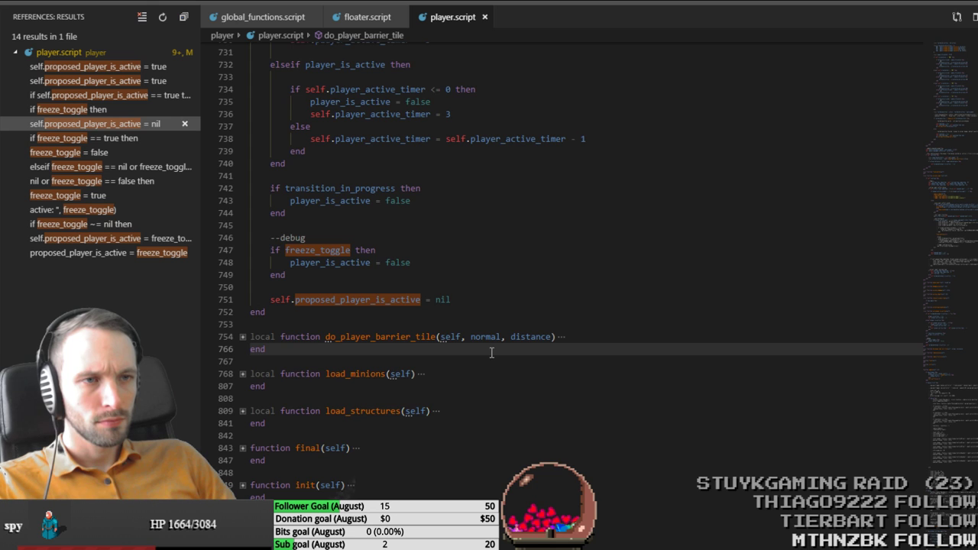
{"action": "scroll", "coordinate": [466, 351], "scroll_direction": "up", "scroll_amount": 3}
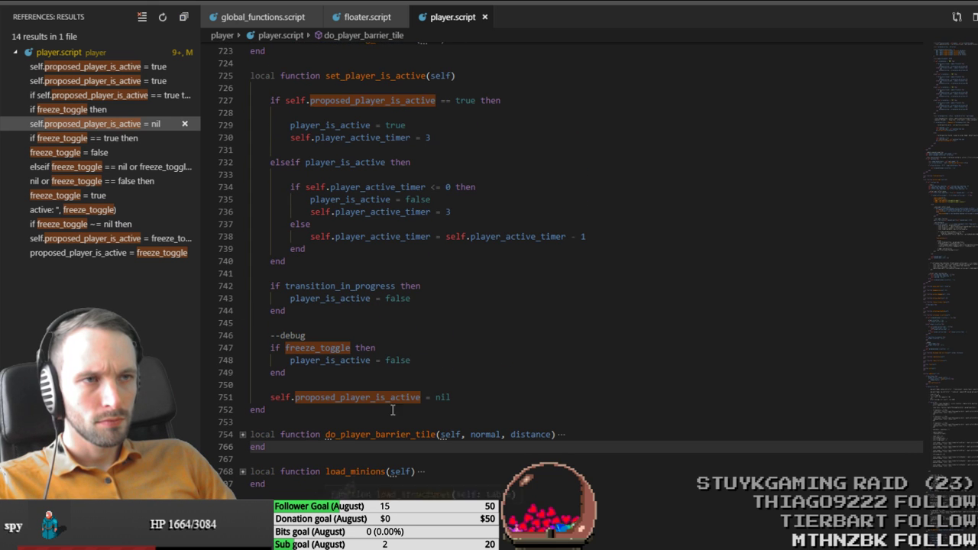
{"action": "left_click", "coordinate": [286, 101]}
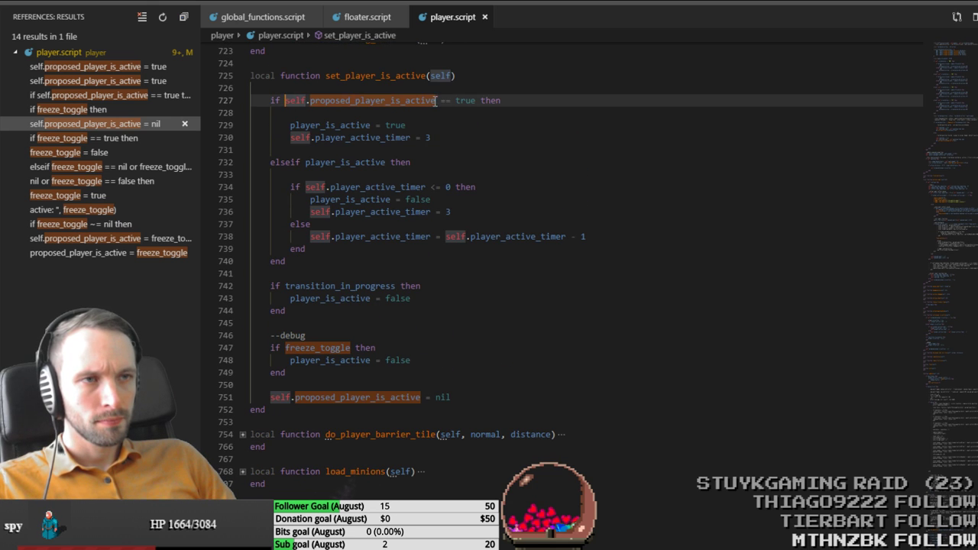
Step: Add self.proposed_player_is_active = true inside the key_space block of choose_to_move_time and save the script
{"action": "scroll", "coordinate": [454, 302], "scroll_direction": "up", "scroll_amount": 5}
{"action": "left_click", "coordinate": [432, 177]}
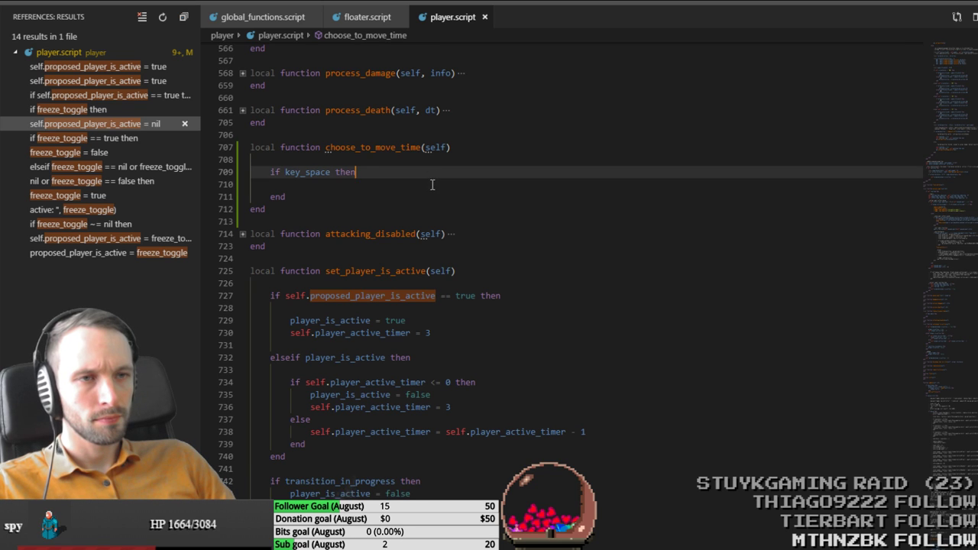
{"action": "key", "text": "Return"}
{"action": "type", "text": "self.proposed_player_is_active = t"}
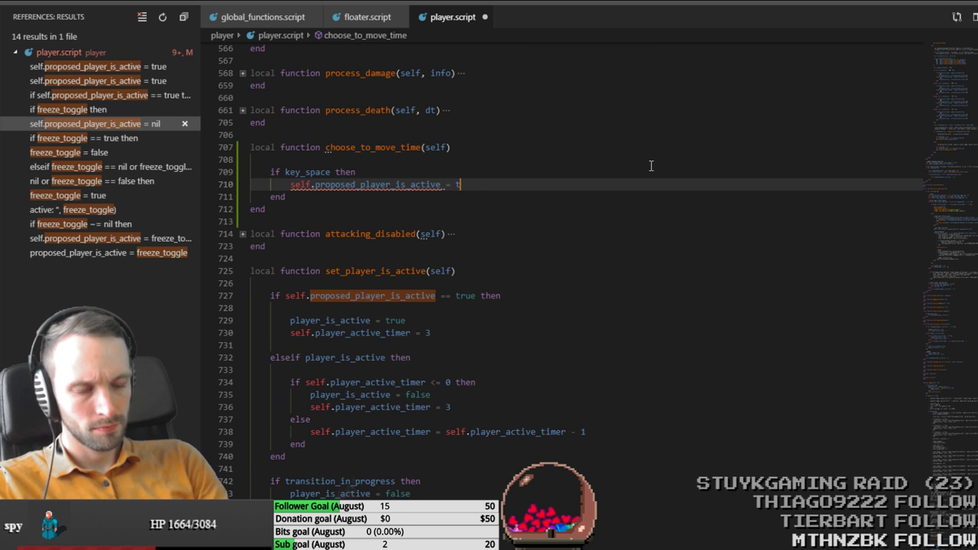
{"action": "type", "text": "rue"}
{"action": "left_click", "coordinate": [342, 146]}
{"action": "key", "text": "ctrl+s"}
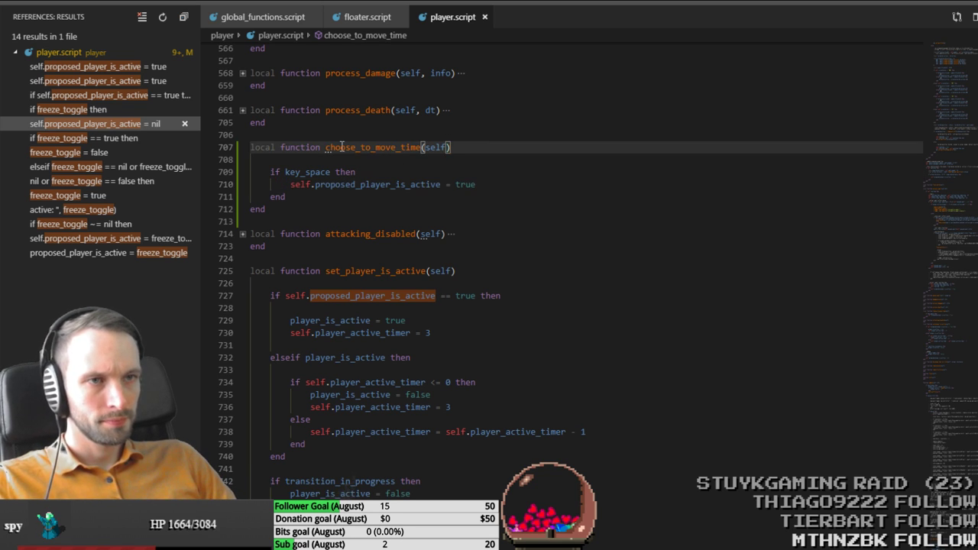
Step: Insert a choose_to_move_time(self) call in update, between the block that calls move and the check_pause_grace condition, and save the script
{"action": "double_click", "coordinate": [342, 147]}
{"action": "key", "text": "ctrl+c"}
{"action": "scroll", "coordinate": [613, 330], "scroll_direction": "down", "scroll_amount": 10}
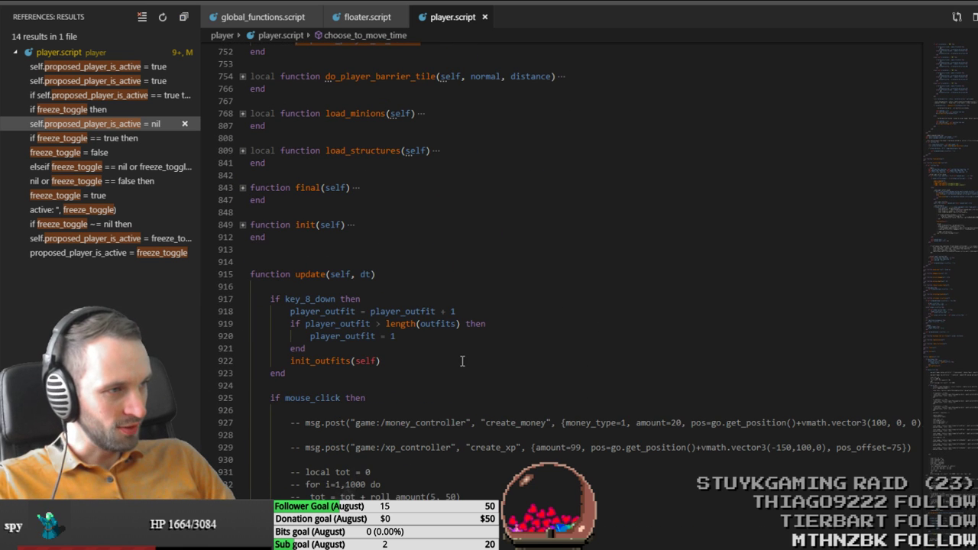
{"action": "scroll", "coordinate": [460, 366], "scroll_direction": "down", "scroll_amount": 15}
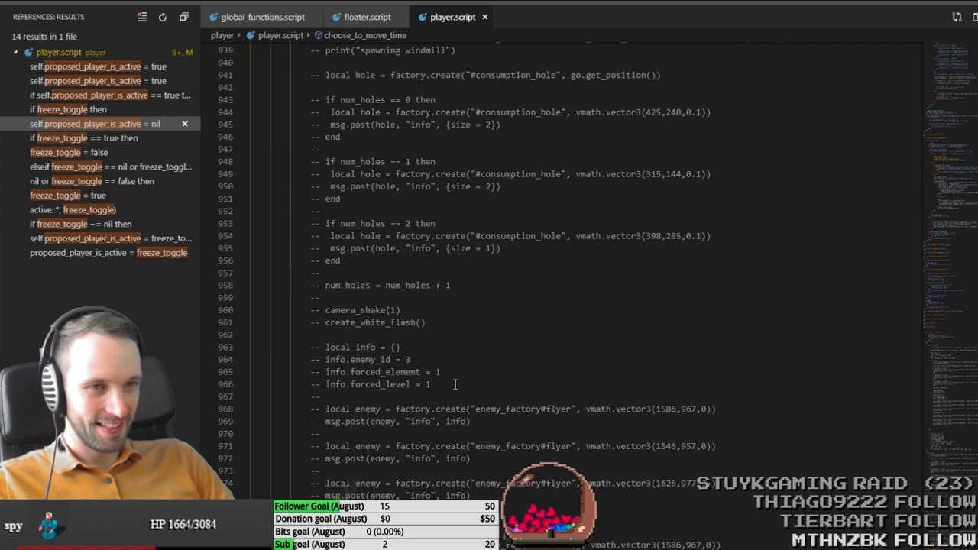
{"action": "scroll", "coordinate": [453, 389], "scroll_direction": "down", "scroll_amount": 15}
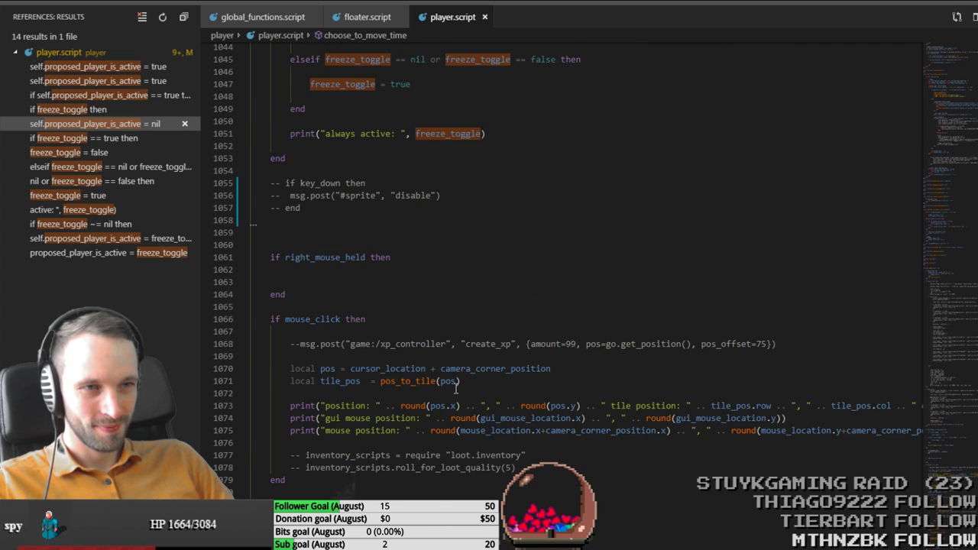
{"action": "left_click", "coordinate": [451, 380]}
{"action": "key", "text": "ctrl+v"}
{"action": "type", "text": "(self)"}
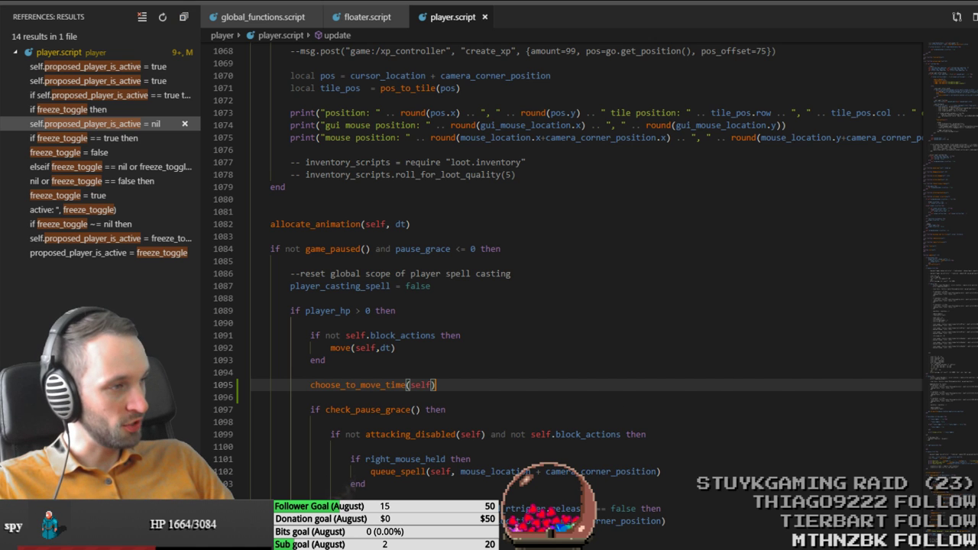
Step: Switch to the Defold editor, build and run the game, hide the debug readout, playtest in the Ort Grasslands and quit
{"action": "key", "text": "alt+Tab"}
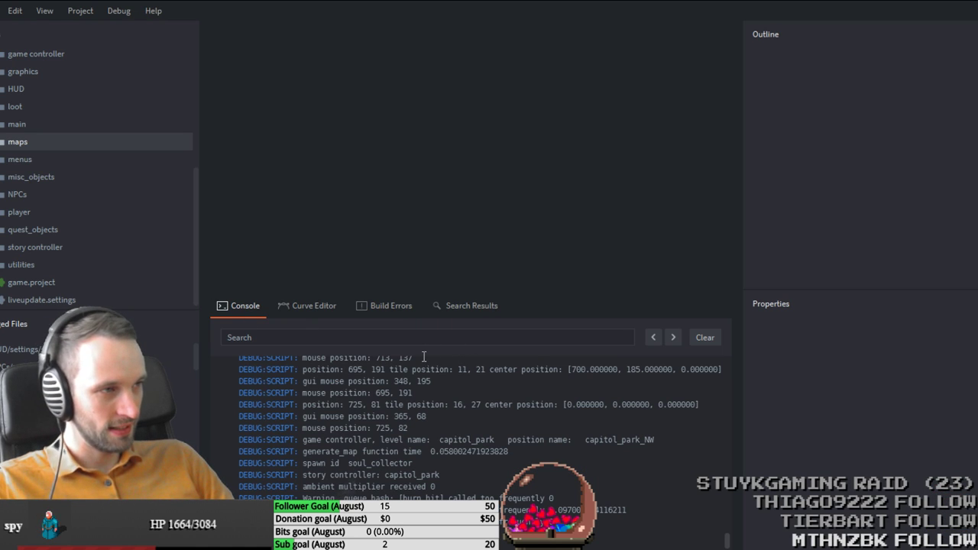
{"action": "key", "text": "ctrl+b"}
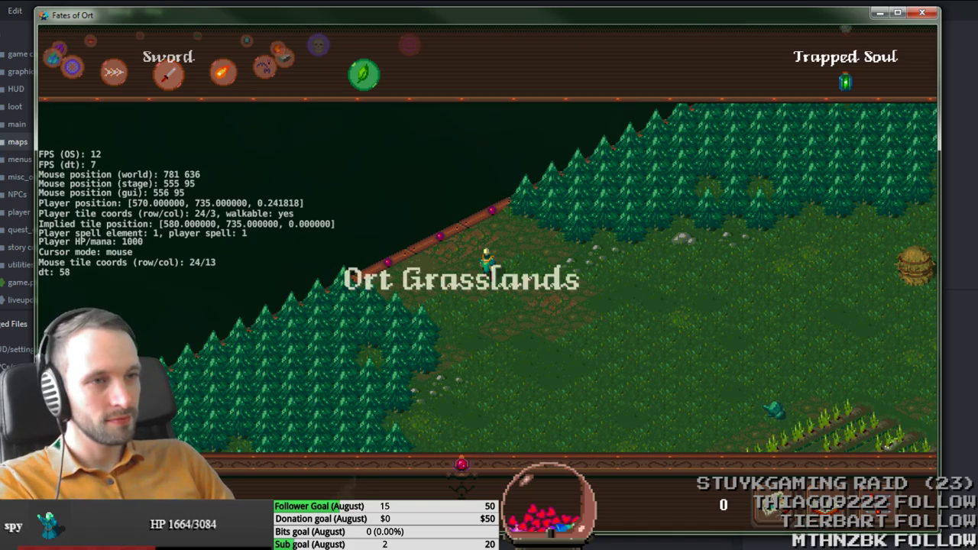
{"action": "left_click", "coordinate": [816, 396]}
{"action": "key", "text": "F3"}
{"action": "mouse_move", "coordinate": [786, 356]}
{"action": "left_mouse_down"}
{"action": "mouse_move", "coordinate": [796, 330]}
{"action": "mouse_move", "coordinate": [688, 296]}
{"action": "mouse_move", "coordinate": [700, 297]}
{"action": "left_mouse_up"}
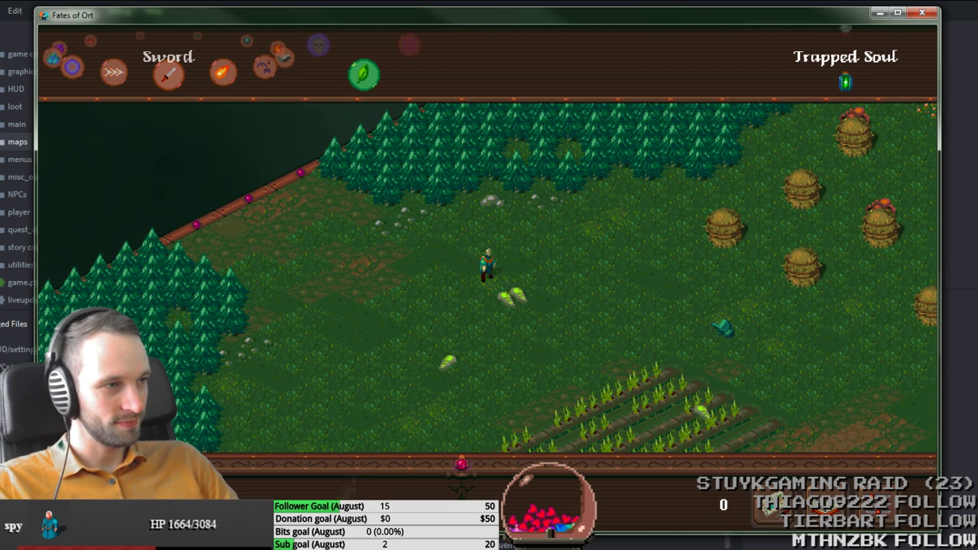
{"action": "key", "text": "Escape"}
Step: Switch to the Trello board and delete the "Wait" (move time) line from the Keyboard shortcuts card's description
{"action": "key", "text": "alt+Tab"}
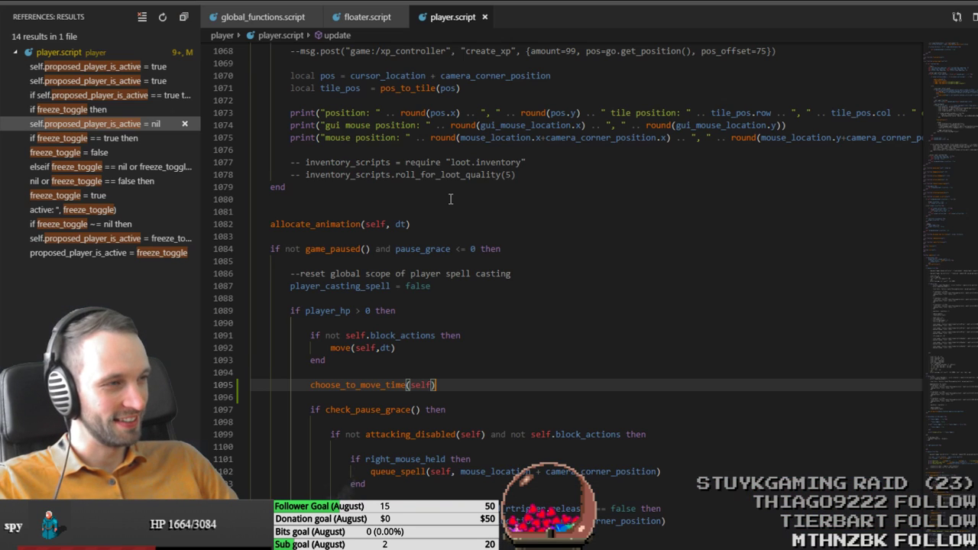
{"action": "key", "text": "alt+Tab"}
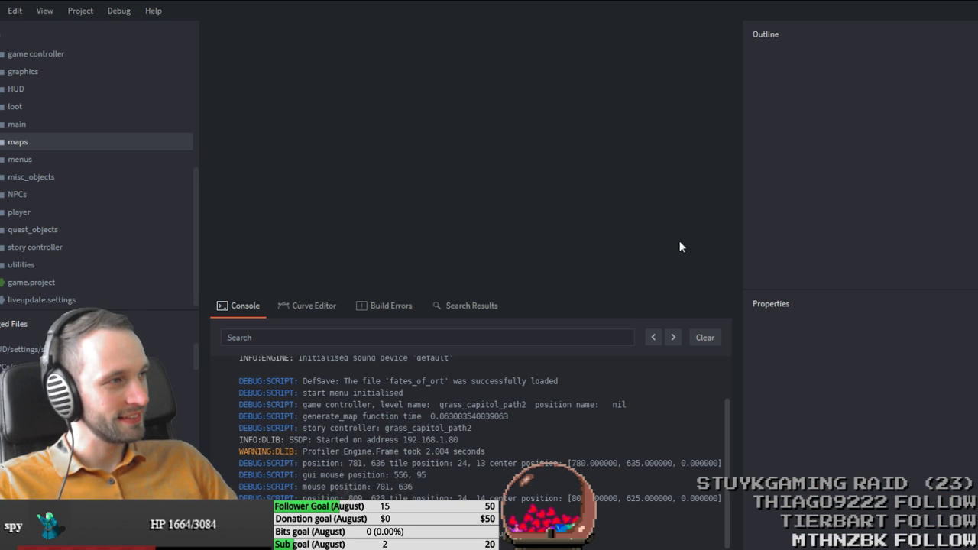
{"action": "key", "text": "alt+Tab"}
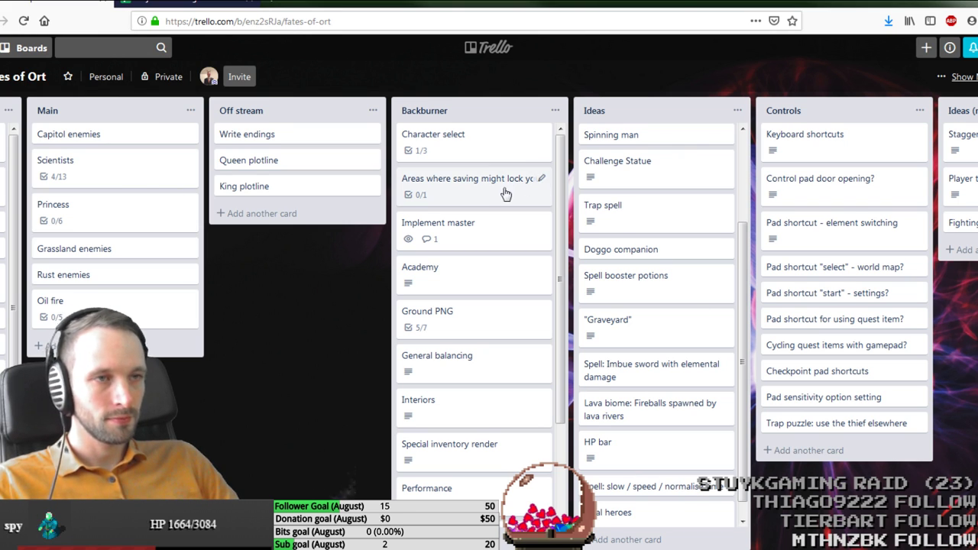
{"action": "left_click", "coordinate": [789, 149]}
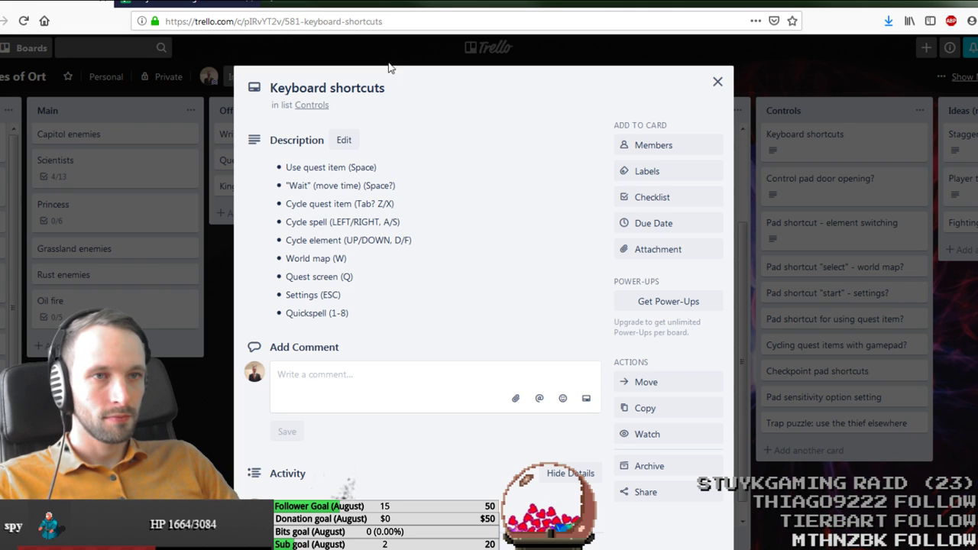
{"action": "left_click", "coordinate": [359, 169]}
{"action": "left_click", "coordinate": [403, 178]}
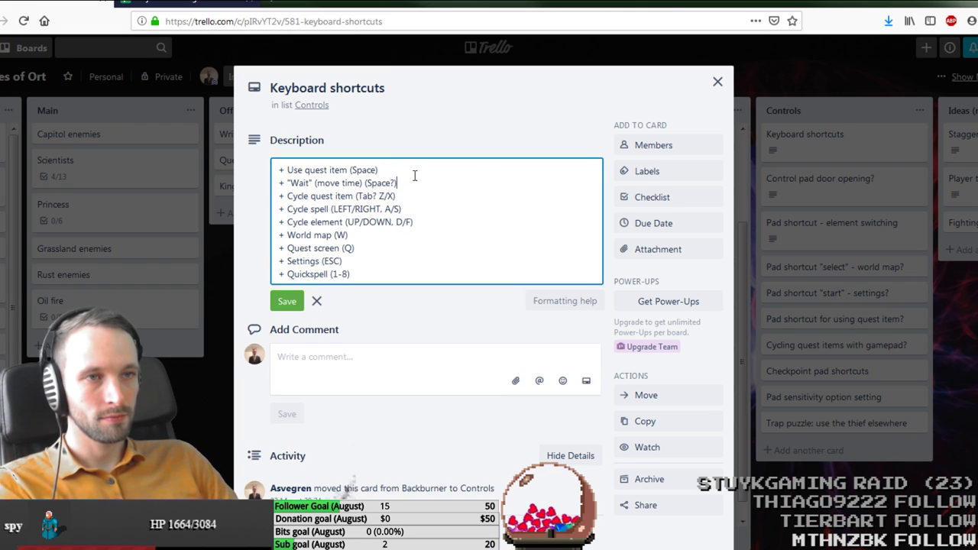
{"action": "key", "text": "BackSpace"}
{"action": "key", "text": "BackSpace"}
{"action": "key", "text": "BackSpace"}
{"action": "key", "text": "BackSpace"}
{"action": "key", "text": "BackSpace"}
{"action": "key", "text": "BackSpace"}
{"action": "key", "text": "BackSpace"}
{"action": "key", "text": "BackSpace"}
{"action": "key", "text": "BackSpace"}
{"action": "key", "text": "BackSpace"}
{"action": "key", "text": "BackSpace"}
{"action": "key", "text": "BackSpace"}
{"action": "key", "text": "BackSpace"}
{"action": "key", "text": "BackSpace"}
{"action": "key", "text": "BackSpace"}
{"action": "key", "text": "BackSpace"}
{"action": "key", "text": "BackSpace"}
{"action": "key", "text": "BackSpace"}
{"action": "key", "text": "BackSpace"}
{"action": "key", "text": "BackSpace"}
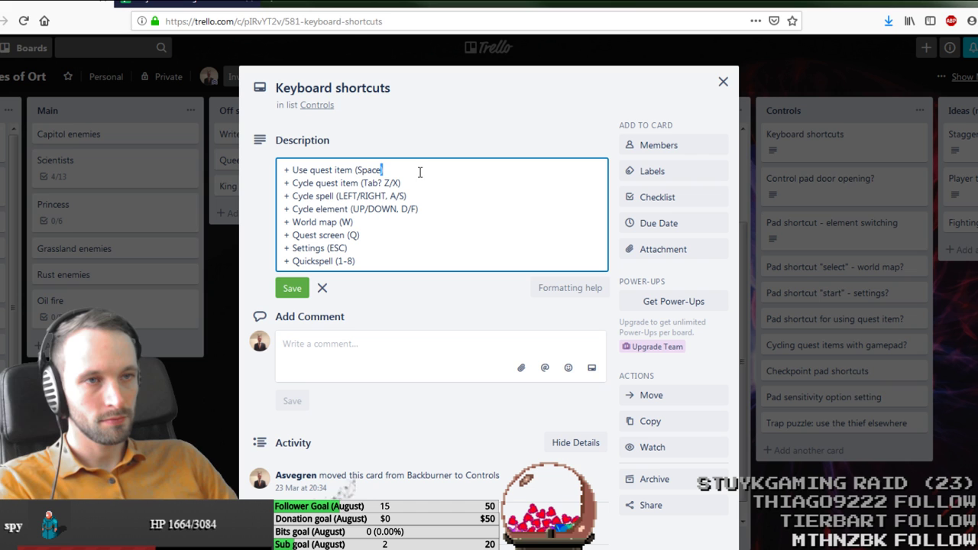
Step: Replace the key for "Use quest item" with (?) in the description, save it and close the card
{"action": "double_click", "coordinate": [367, 170]}
{"action": "type", "text": "?)"}
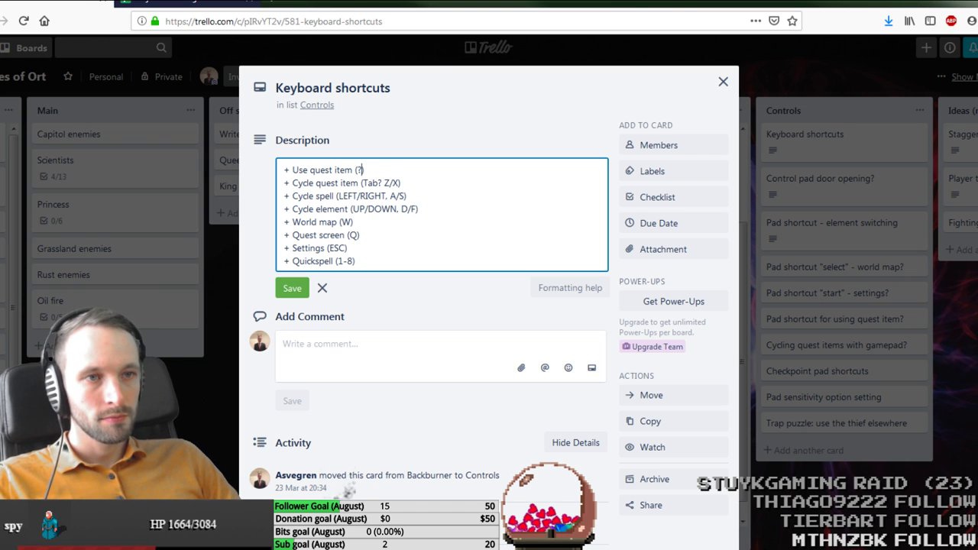
{"action": "key", "text": "ctrl+Return"}
{"action": "key", "text": "Escape"}
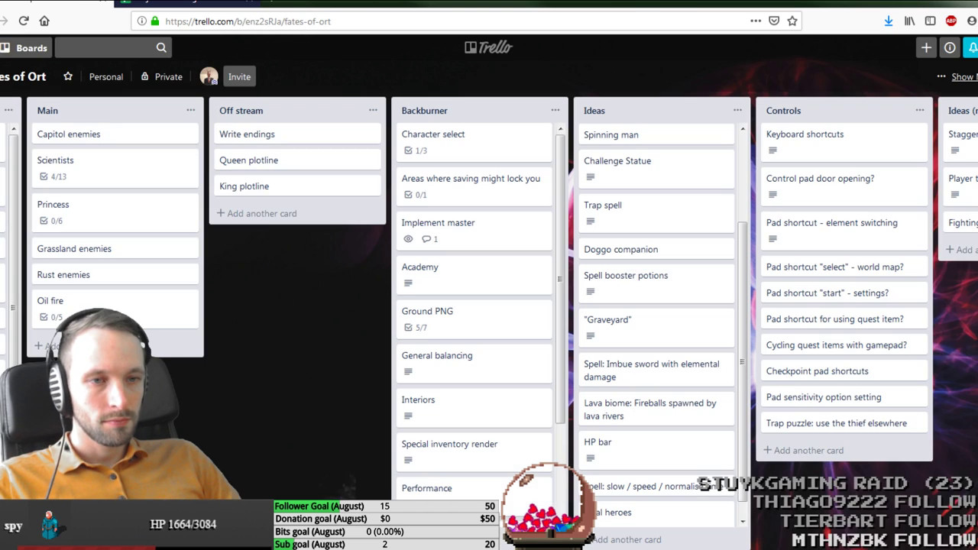
Step: Return to player.script in the code editor and place the cursor on the empty line above the allocate_animation call in update
{"action": "scroll", "coordinate": [488, 321], "scroll_direction": "left", "scroll_amount": 3}
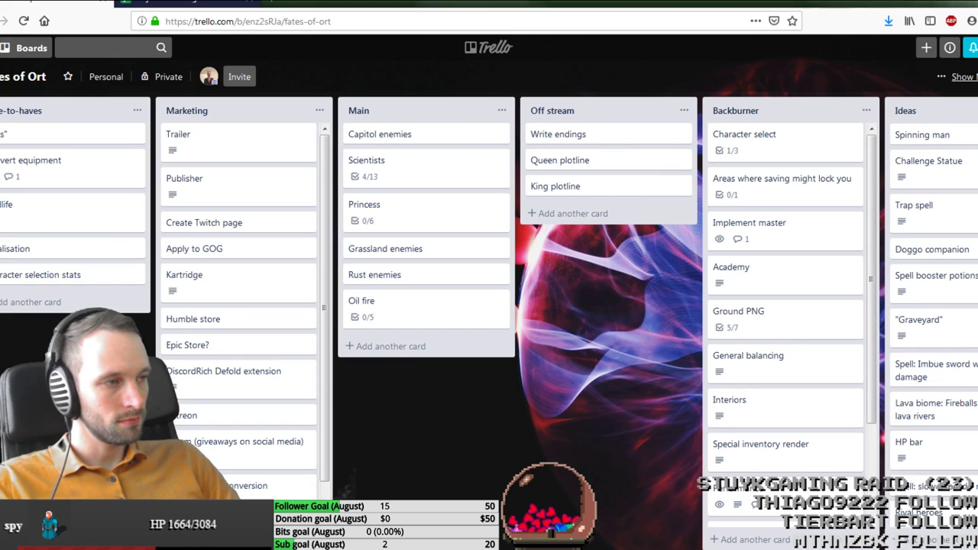
{"action": "key", "text": "alt+Tab"}
{"action": "key", "text": "alt+Tab"}
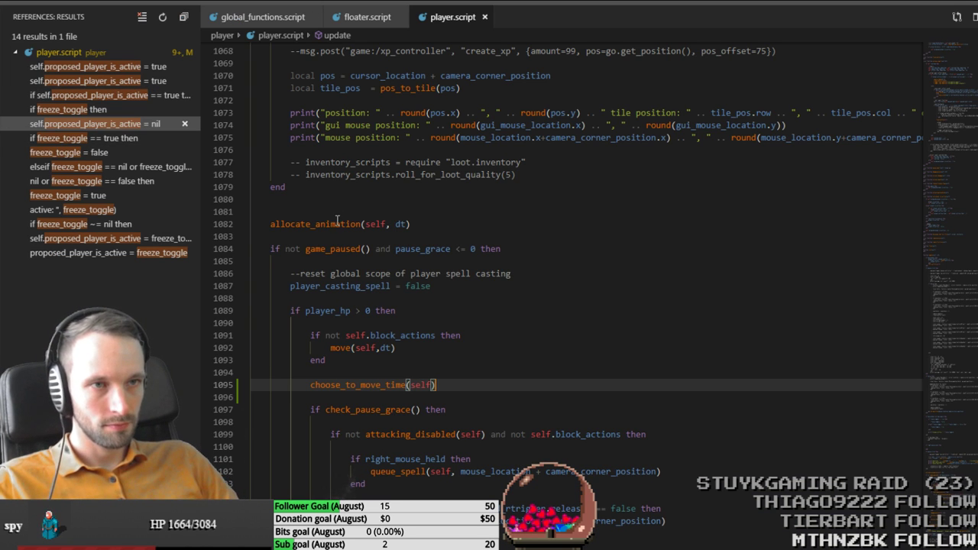
{"action": "left_click", "coordinate": [322, 264]}
{"action": "left_click", "coordinate": [343, 211]}
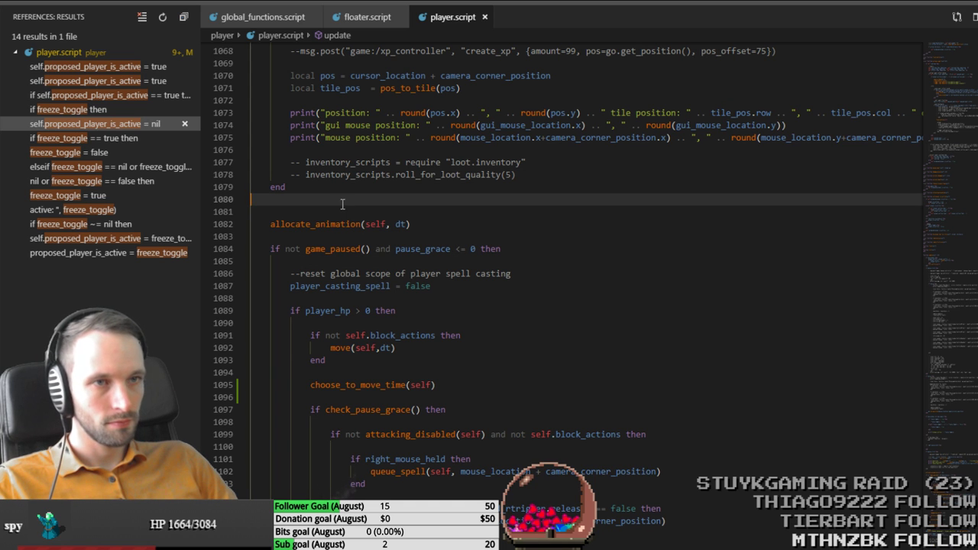
Step: Delete the extra empty line above the allocate_animation call in update and save player.script
{"action": "key", "text": "BackSpace"}
{"action": "scroll", "coordinate": [476, 250], "scroll_direction": "up", "scroll_amount": 3}
{"action": "key", "text": "ctrl+s"}
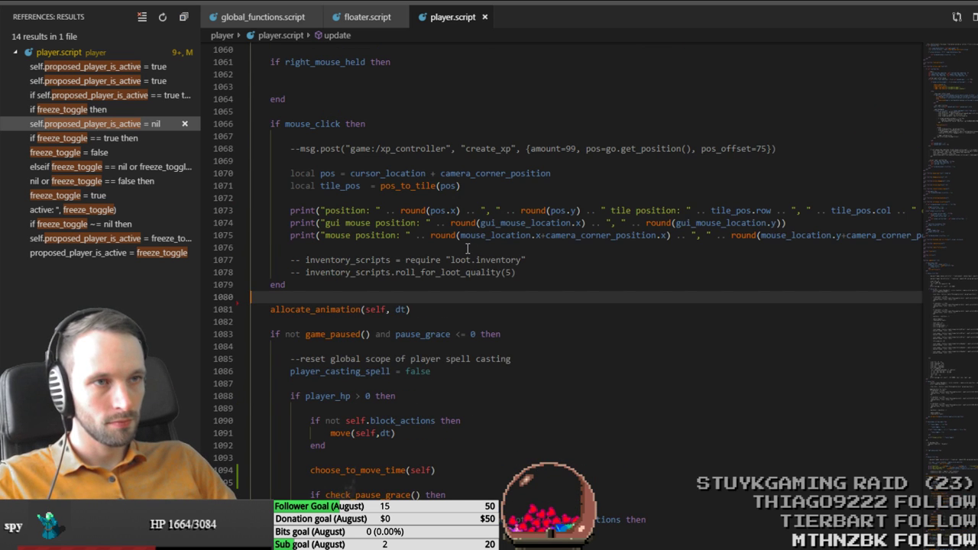
Step: In the move function's keyboard branch, add the line "if key_right or key_down then" directly above the key_up check
{"action": "scroll", "coordinate": [466, 250], "scroll_direction": "up", "scroll_amount": 5}
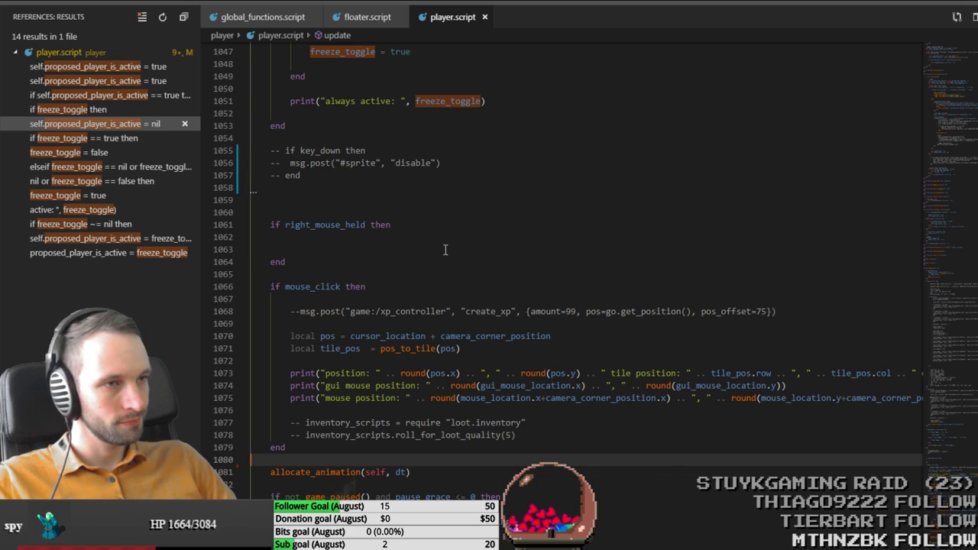
{"action": "scroll", "coordinate": [445, 250], "scroll_direction": "up", "scroll_amount": 16}
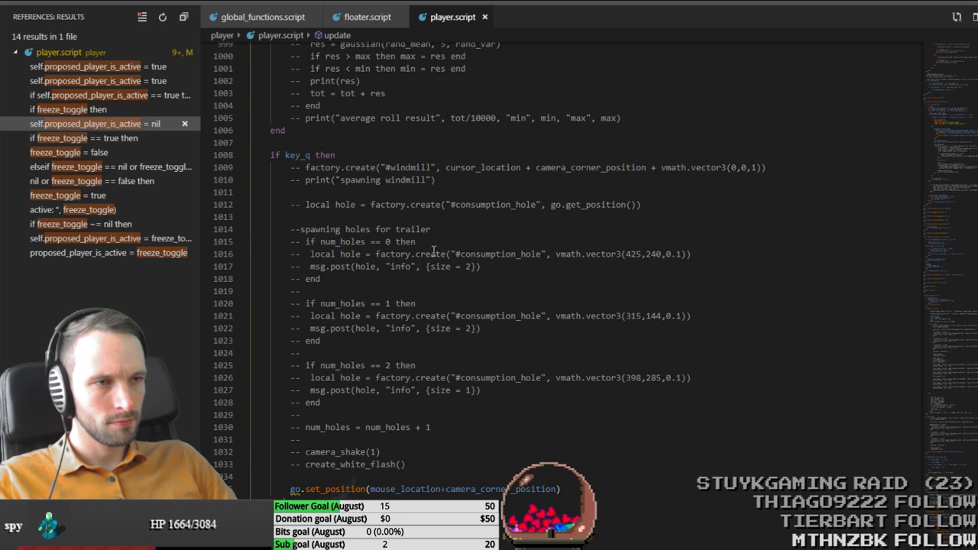
{"action": "scroll", "coordinate": [443, 252], "scroll_direction": "up", "scroll_amount": 11}
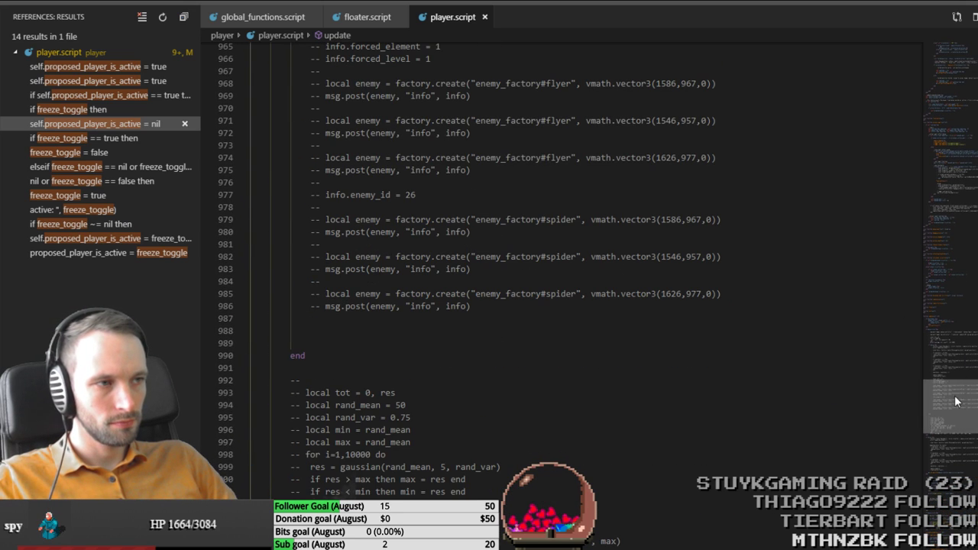
{"action": "left_click_drag", "start_coordinate": [945, 400], "coordinate": [970, 132]}
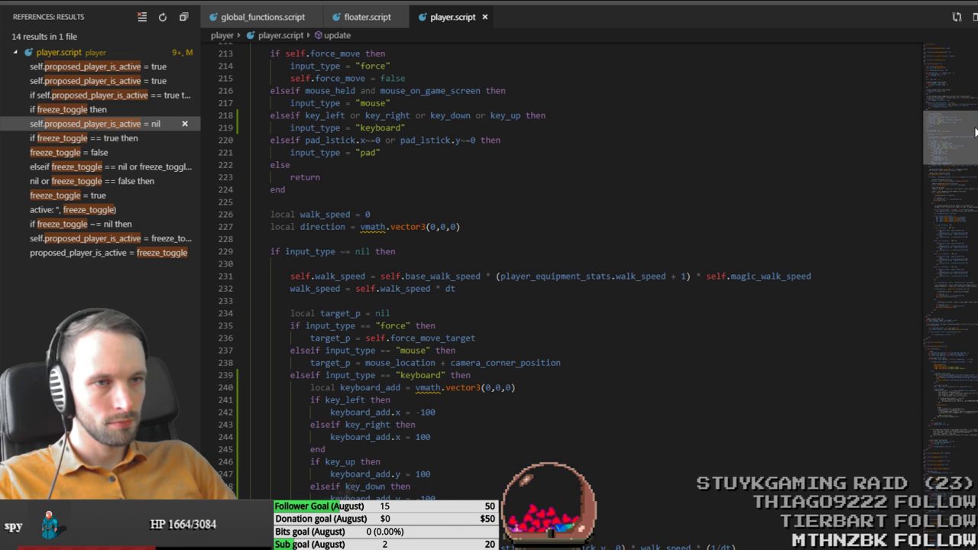
{"action": "scroll", "coordinate": [629, 350], "scroll_direction": "down", "scroll_amount": 3}
{"action": "left_click", "coordinate": [582, 343]}
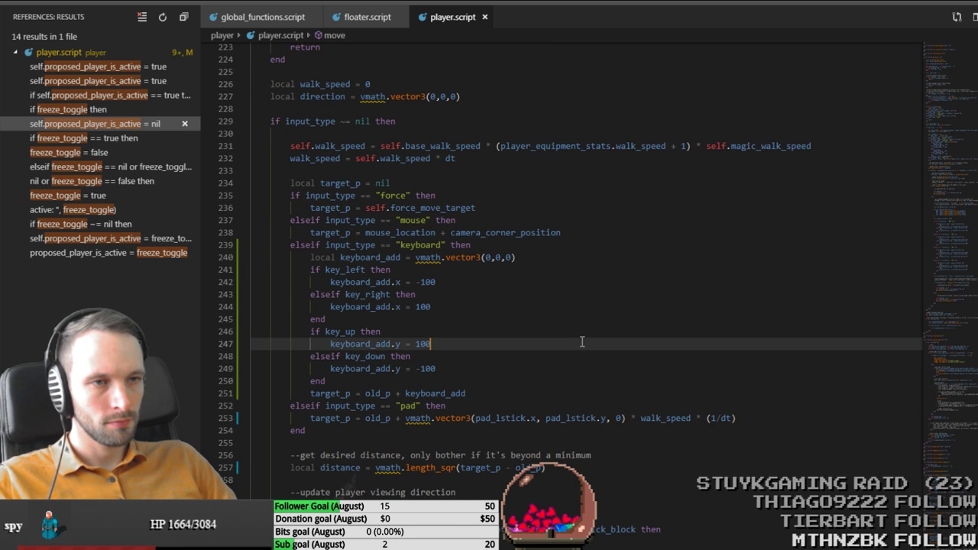
{"action": "left_click", "coordinate": [590, 331]}
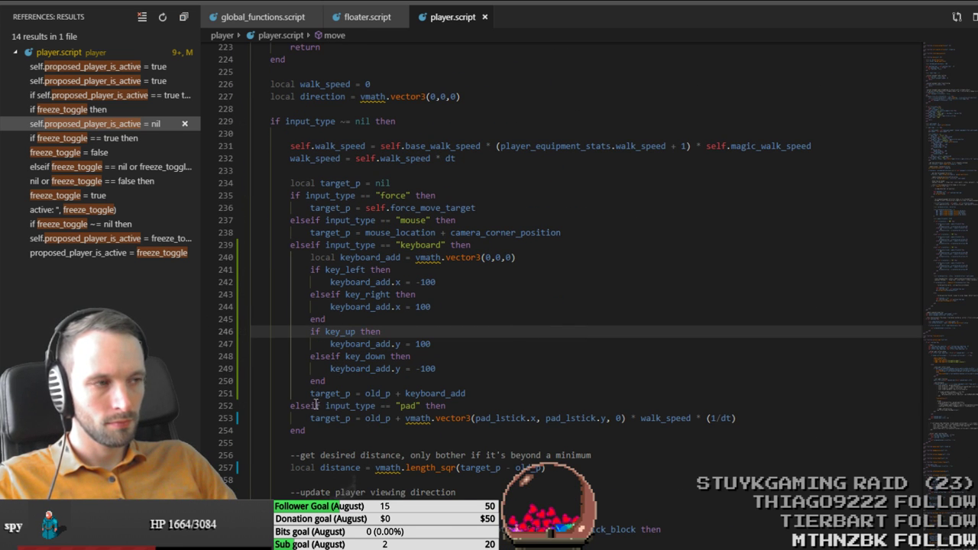
{"action": "left_click", "coordinate": [633, 260]}
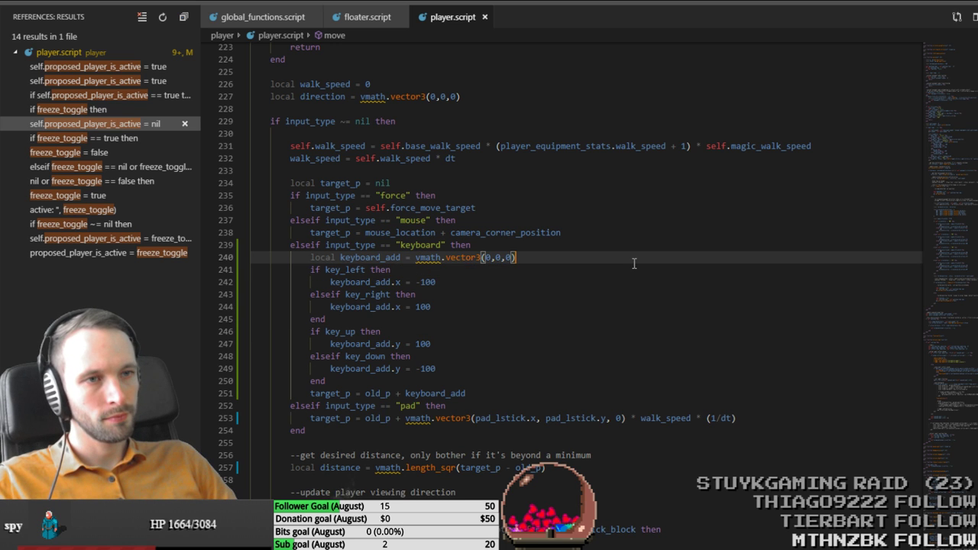
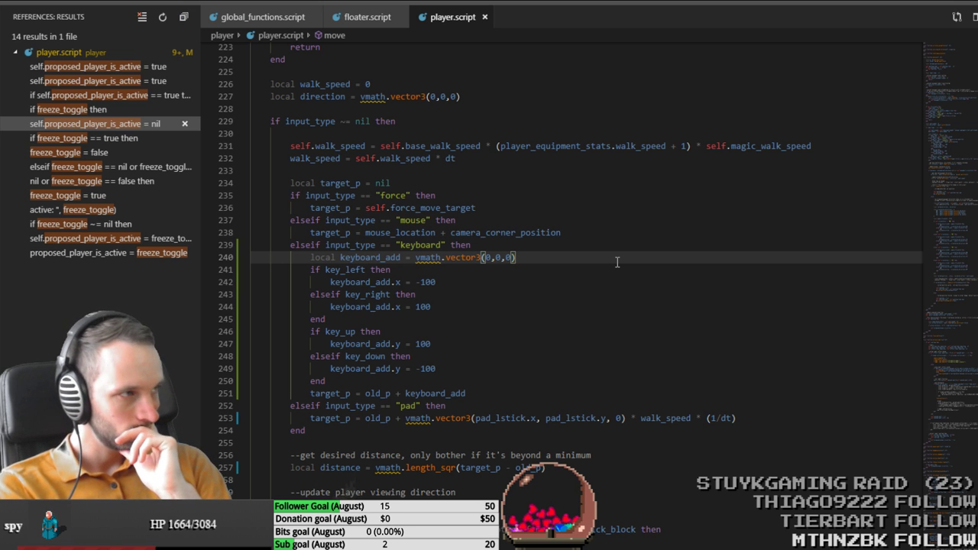
{"action": "left_click", "coordinate": [431, 318]}
{"action": "key", "text": "Return"}
{"action": "type", "text": "if"}
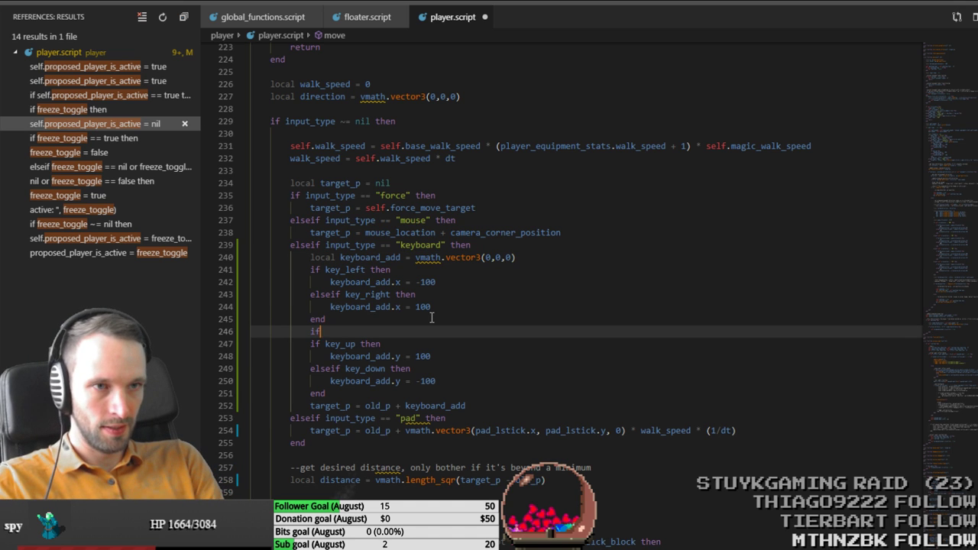
{"action": "type", "text": " key_right or key_down then"}
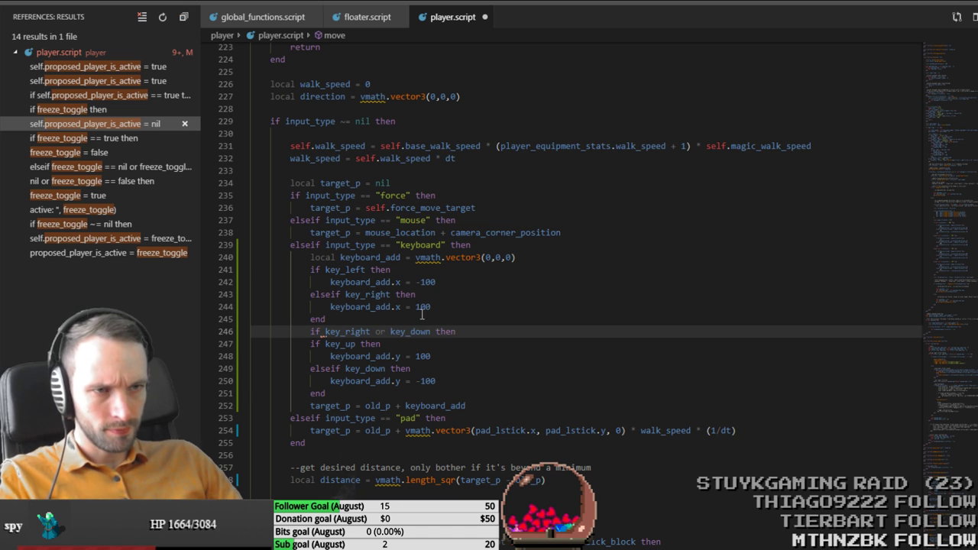
Step: Indent the key_up/key_down block under the new condition and add an empty else branch closed with end
{"action": "left_click", "coordinate": [333, 392]}
{"action": "left_click", "coordinate": [310, 347], "text": "shift"}
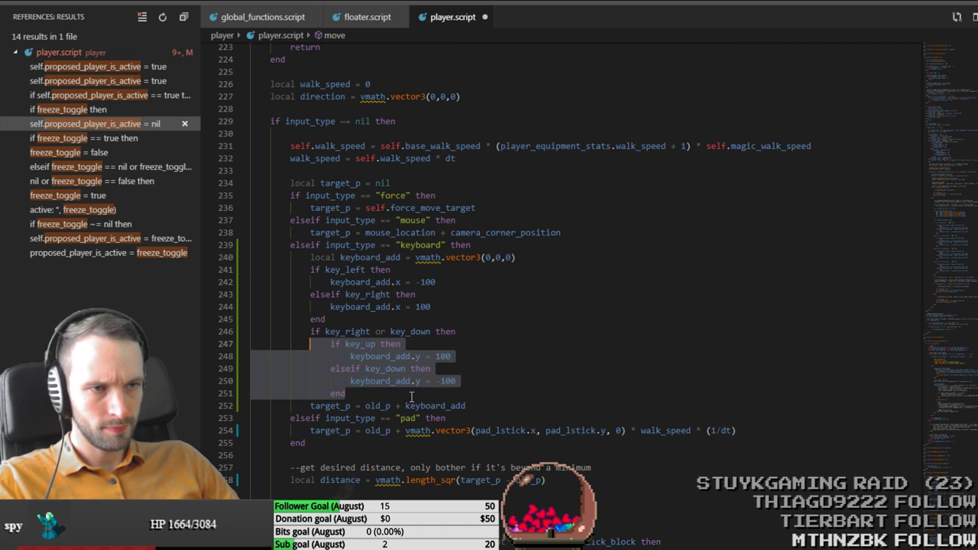
{"action": "key", "text": "Tab"}
{"action": "left_click", "coordinate": [412, 393]}
{"action": "key", "text": "Return"}
{"action": "type", "text": "else"}
{"action": "key", "text": "Return"}
{"action": "key", "text": "Return"}
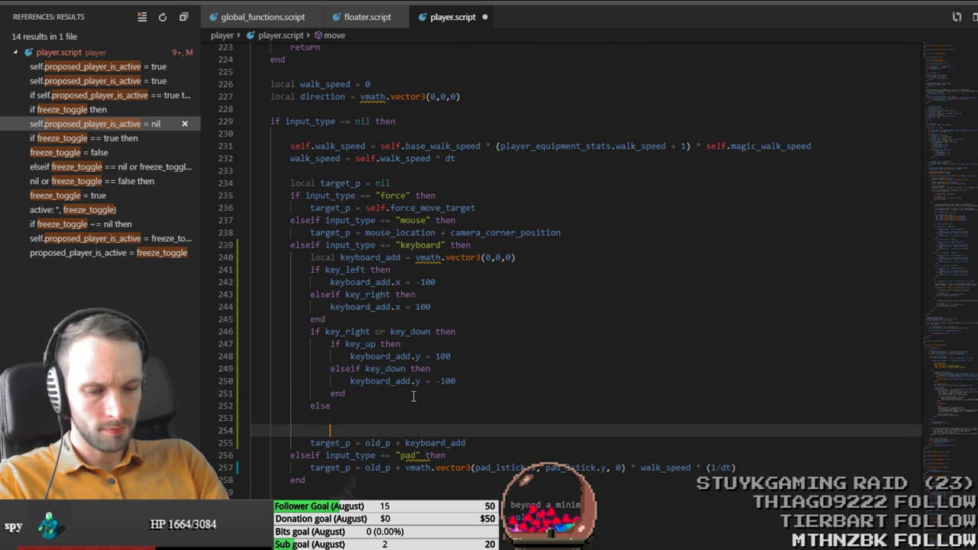
{"action": "type", "text": "end"}
Step: Copy the indented key_up/key_down block into the empty else branch
{"action": "left_click", "coordinate": [410, 395]}
{"action": "left_click", "coordinate": [317, 342], "text": "shift"}
{"action": "key", "text": "ctrl+c"}
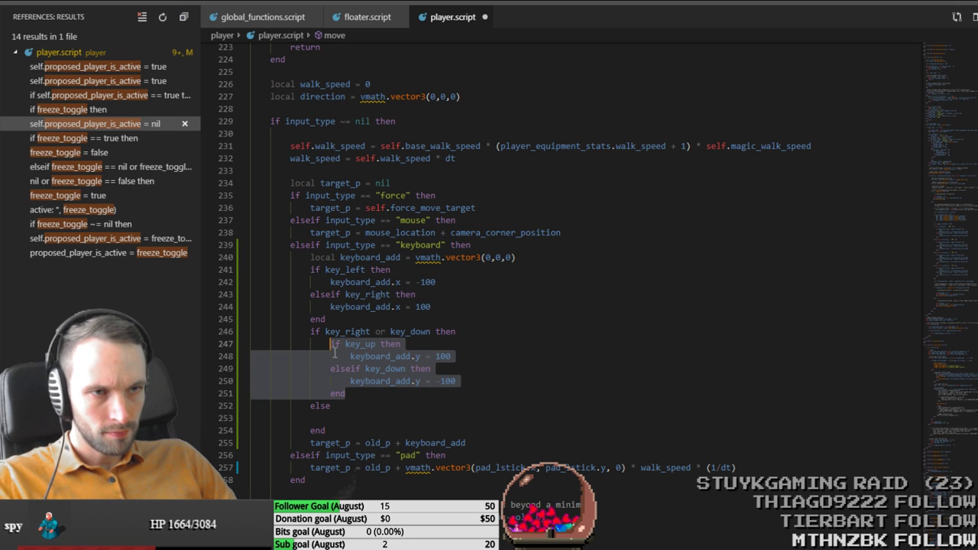
{"action": "left_click", "coordinate": [346, 417]}
{"action": "key", "text": "ctrl+v"}
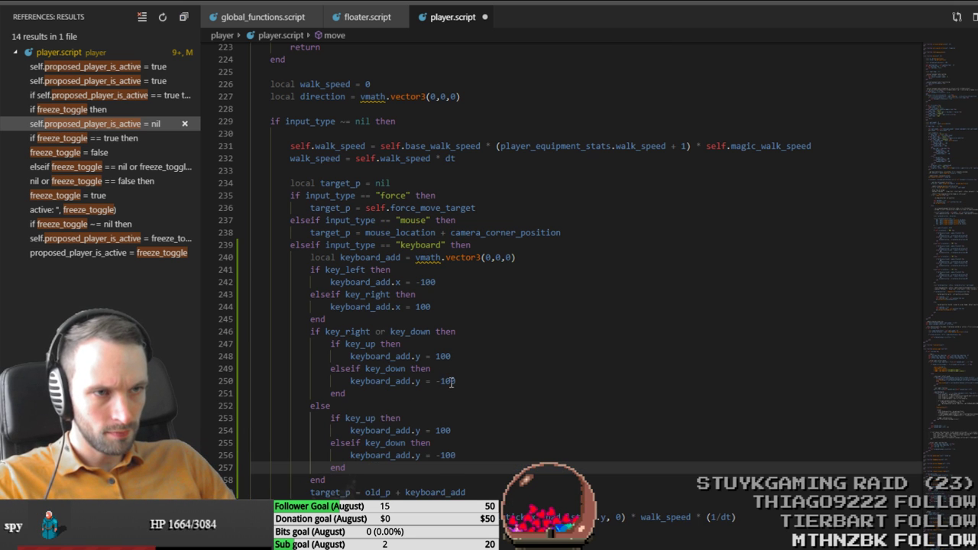
Step: Set keyboard_add.y to 50 for key_up and -50 for key_down in the block above the else
{"action": "double_click", "coordinate": [451, 382]}
{"action": "double_click", "coordinate": [445, 356], "text": "alt"}
{"action": "type", "text": "5"}
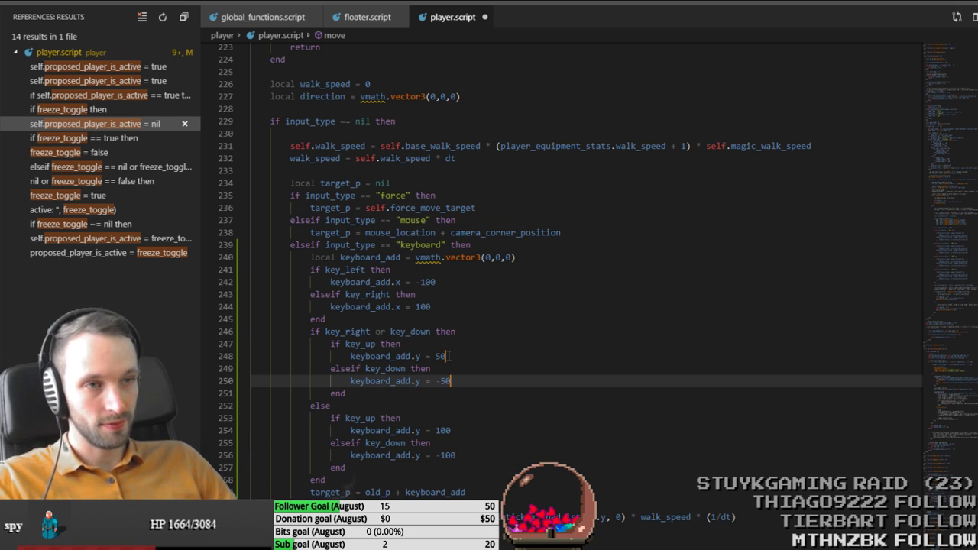
{"action": "scroll", "coordinate": [527, 401], "scroll_direction": "down", "scroll_amount": 2}
Step: Switch to the Defold editor, build and run the game, and walk the character out of the starting forest
{"action": "key", "text": "alt+Tab"}
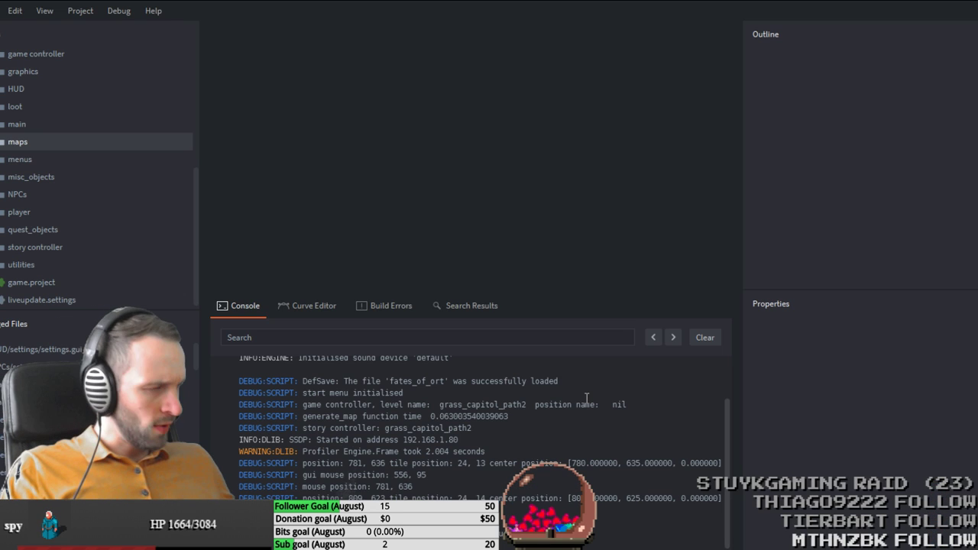
{"action": "key", "text": "ctrl+b"}
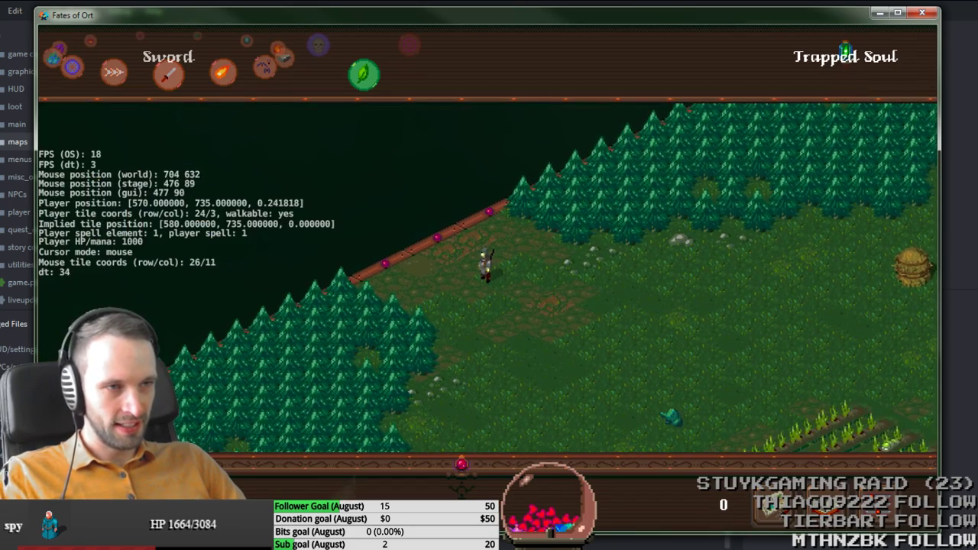
{"action": "left_click", "coordinate": [700, 381]}
{"action": "left_click_drag", "start_coordinate": [701, 380], "coordinate": [657, 415]}
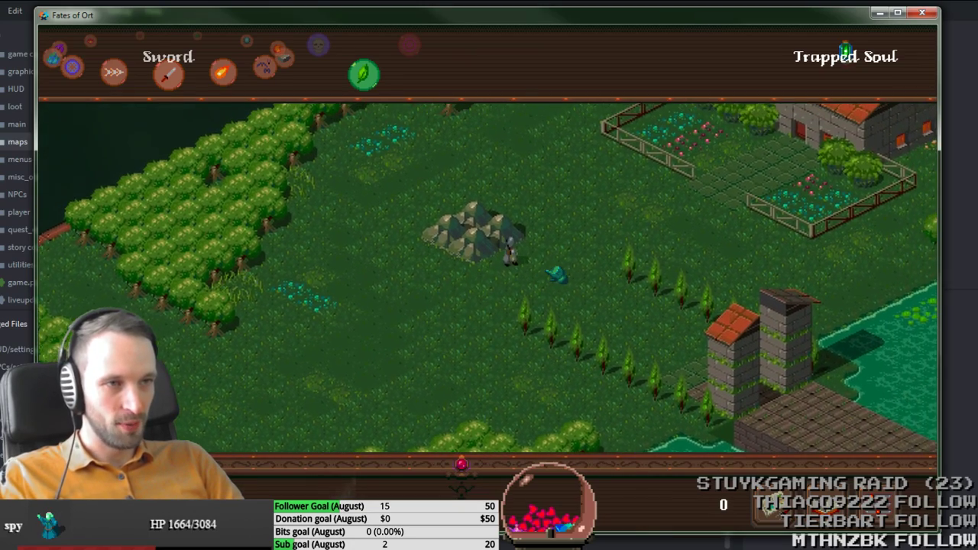
Step: Playtest diagonal keyboard walking in all four directions around the rocks and the bridge, and quit the game
{"action": "key", "text": "s+d"}
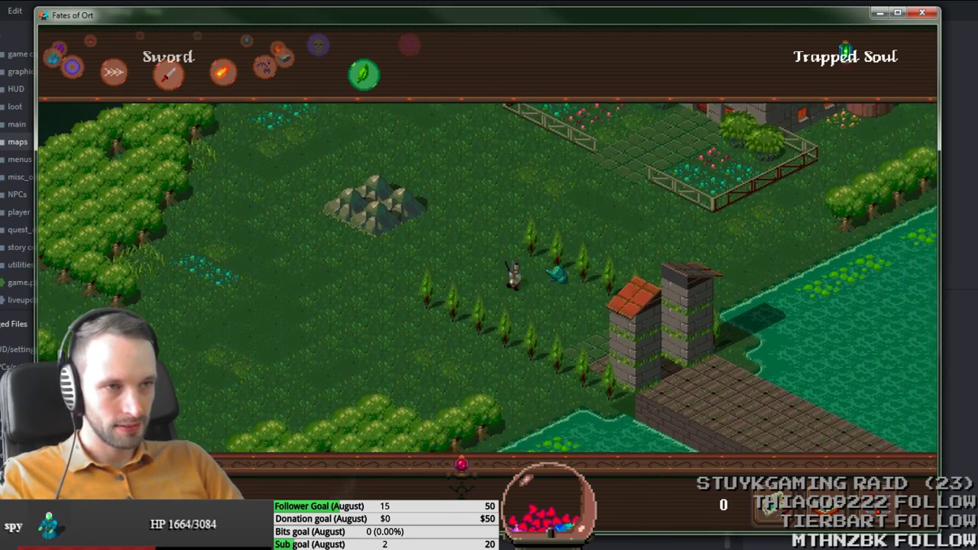
{"action": "key", "text": "s+d"}
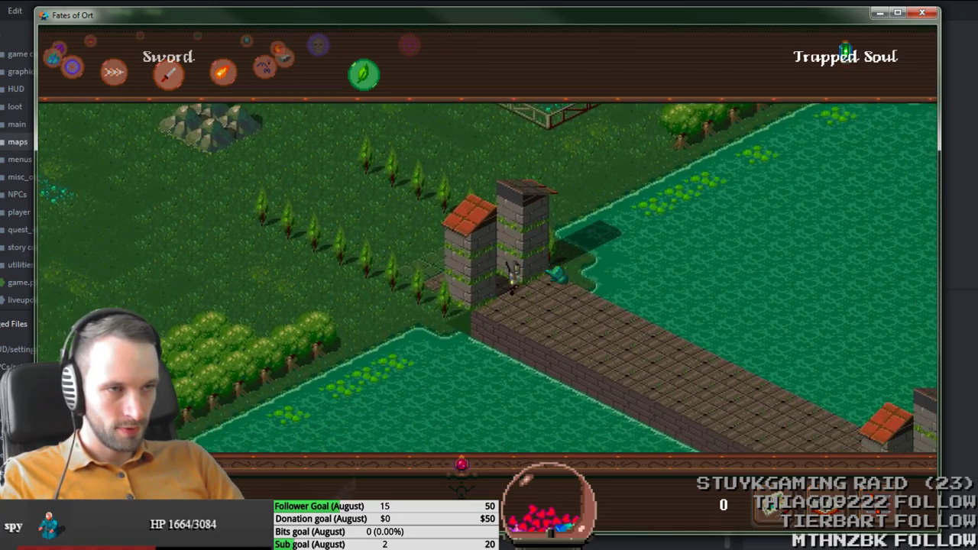
{"action": "key", "text": "w+a"}
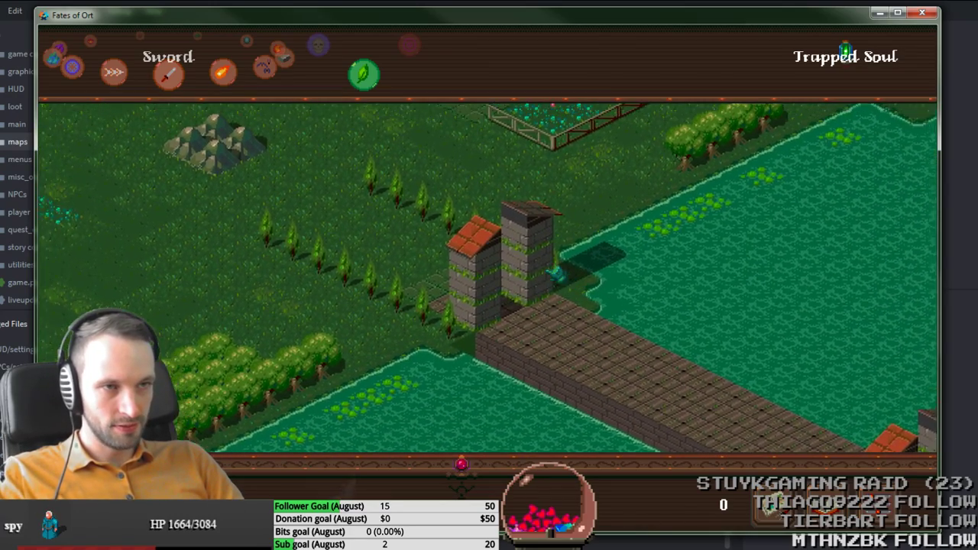
{"action": "key", "text": "w"}
{"action": "key", "text": "w+a"}
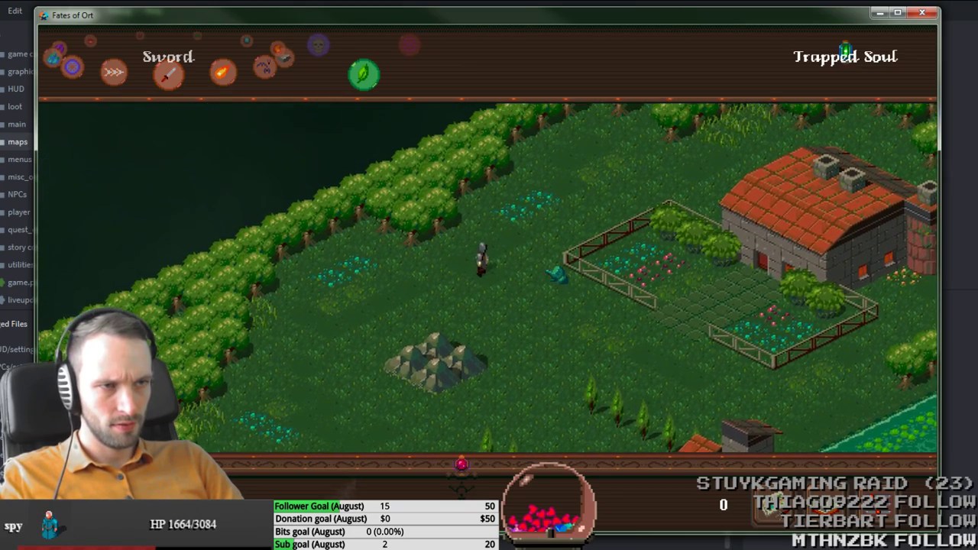
{"action": "key", "text": "s+d"}
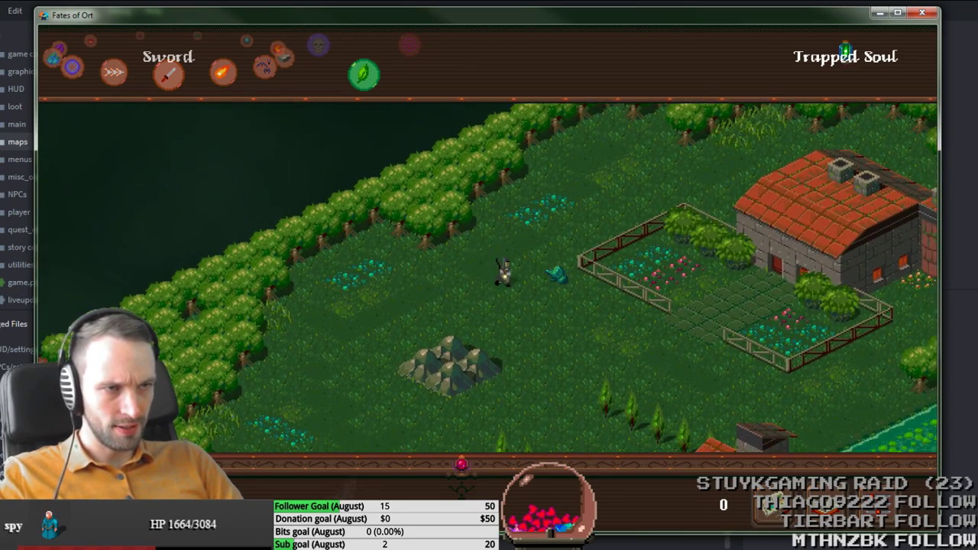
{"action": "key", "text": "Up+Left"}
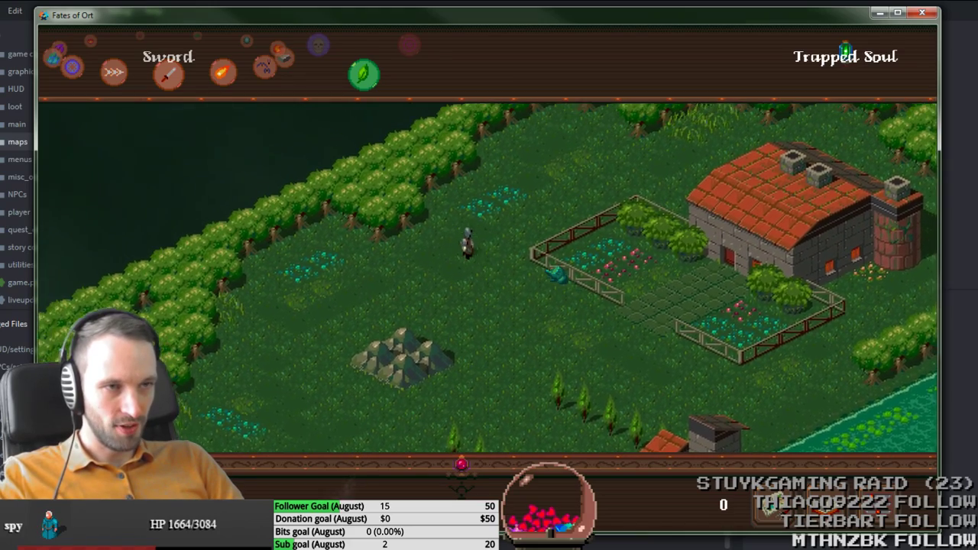
{"action": "key", "text": "s+a"}
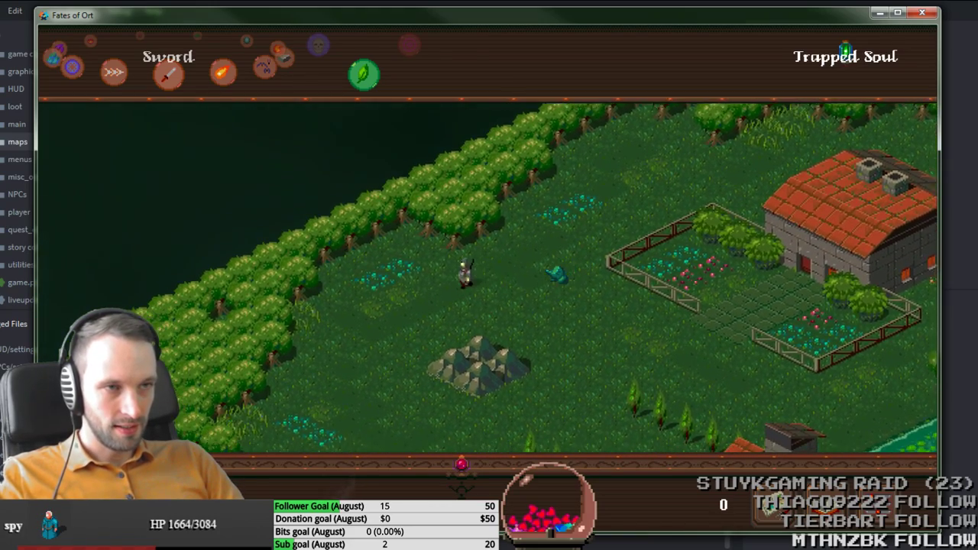
{"action": "key", "text": "w+d"}
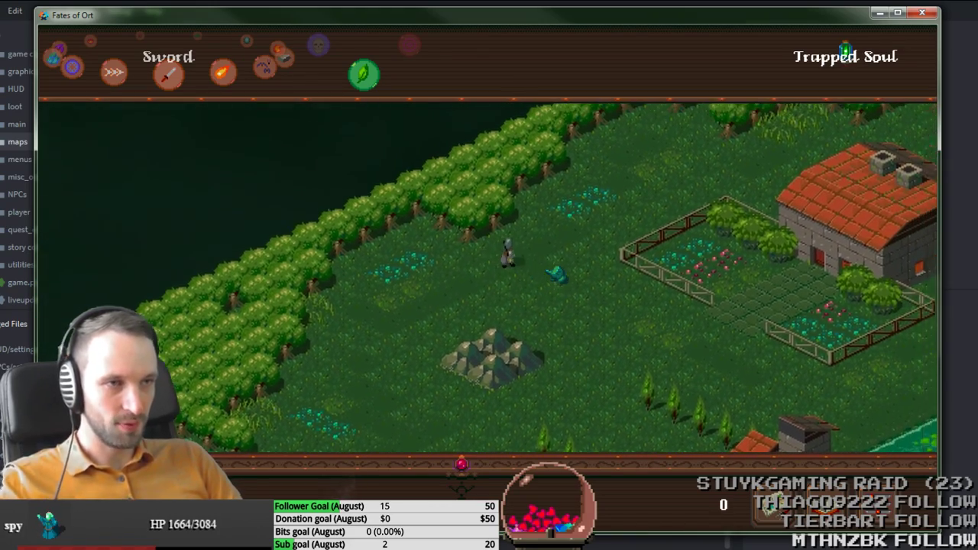
{"action": "key", "text": "Escape"}
Step: Return to the code editor and replace key_down with key_left in the "key_right or" condition of the keyboard branch
{"action": "key", "text": "alt+Tab"}
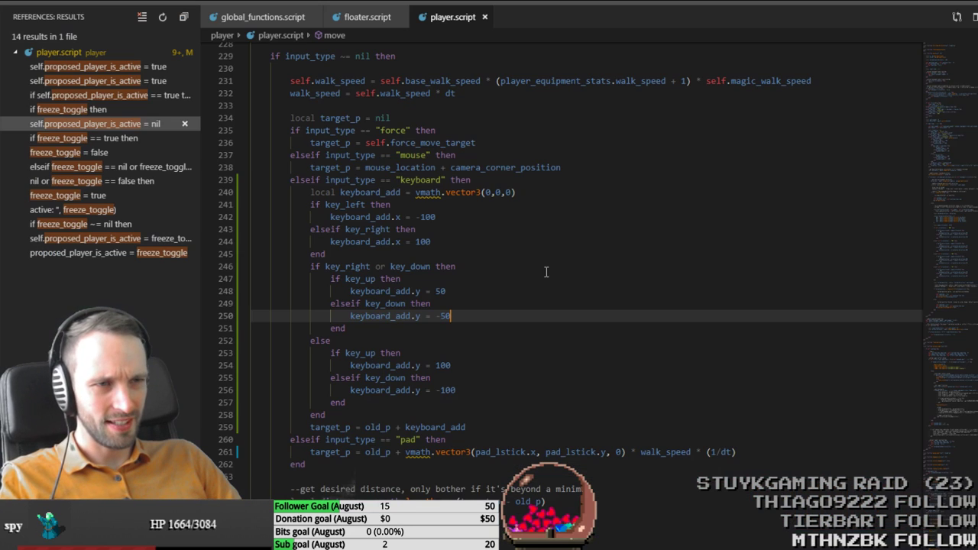
{"action": "left_click", "coordinate": [510, 348]}
{"action": "left_click", "coordinate": [416, 266]}
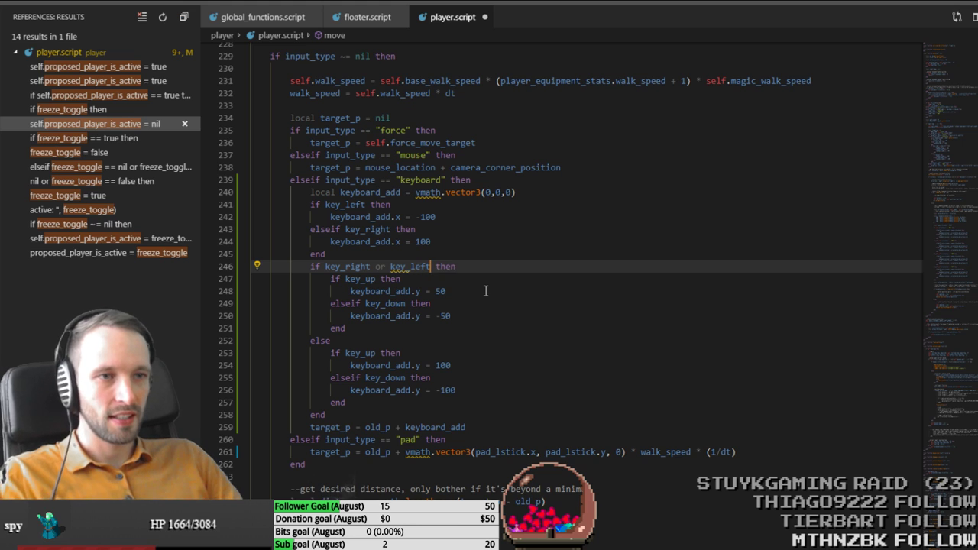
Step: Switch to the Defold editor, build and run the game, and walk the character diagonally up through the forest clearing past the slugs
{"action": "key", "text": "alt+Tab"}
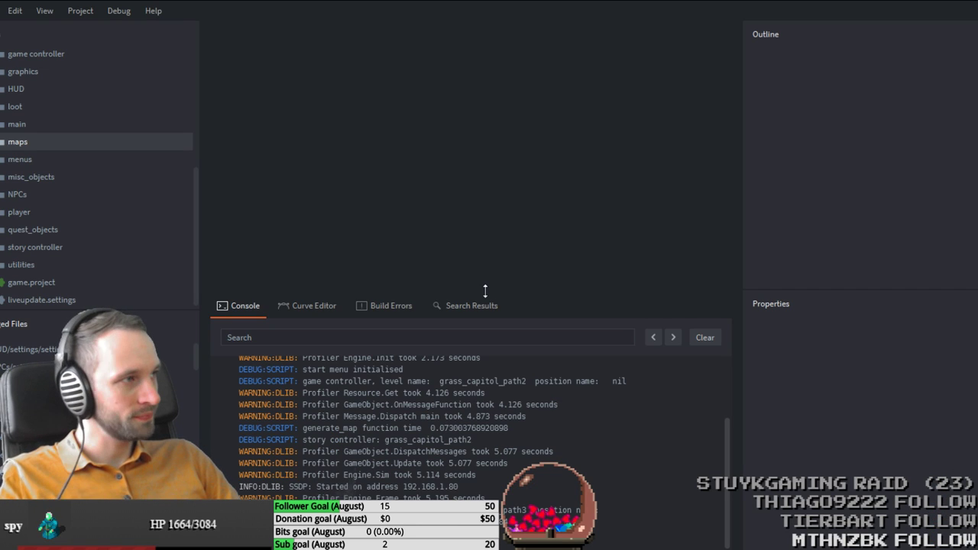
{"action": "key", "text": "ctrl+b"}
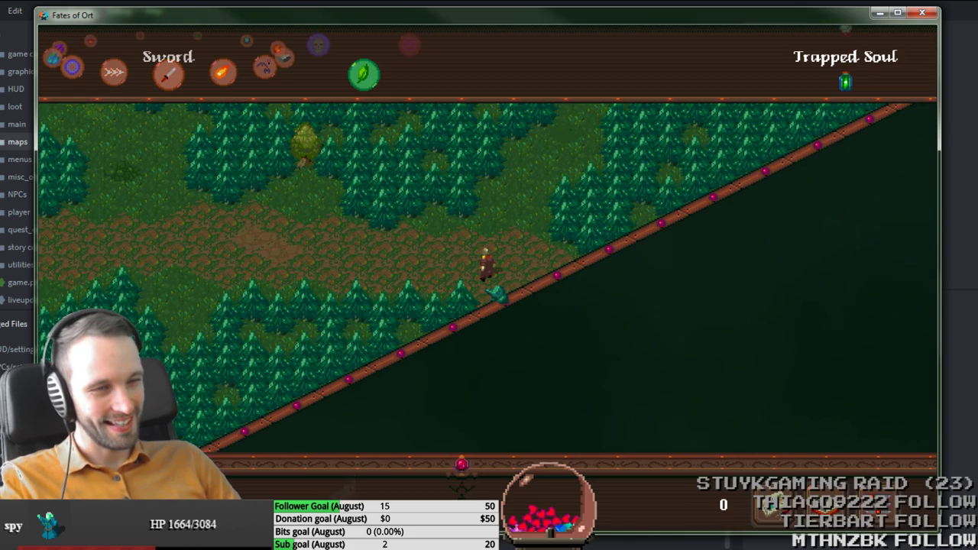
{"action": "key", "text": "w+d"}
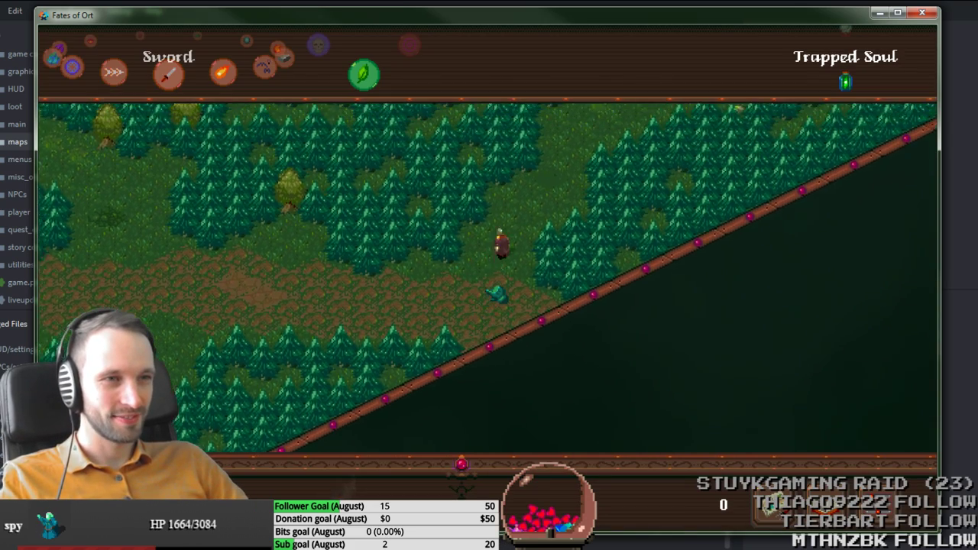
{"action": "key", "text": "w+d"}
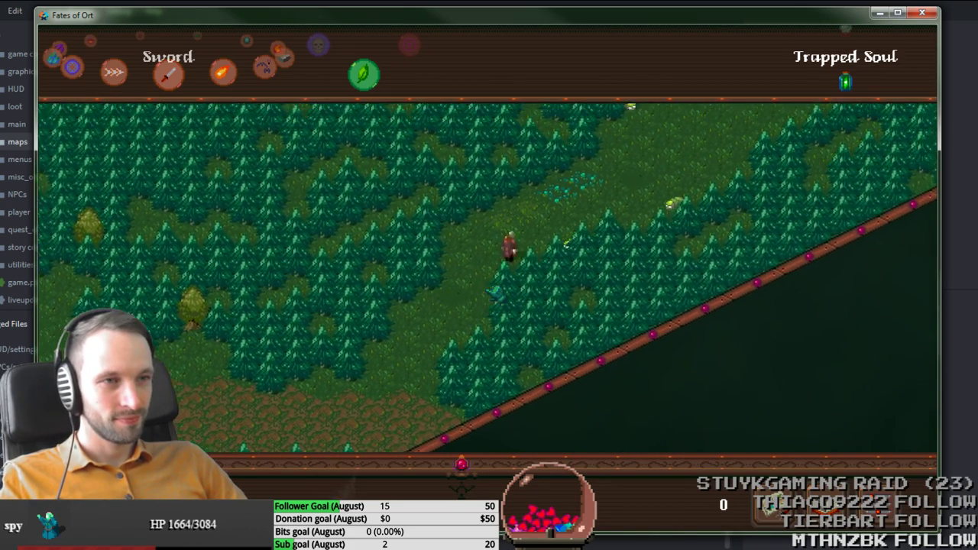
{"action": "key", "text": "d"}
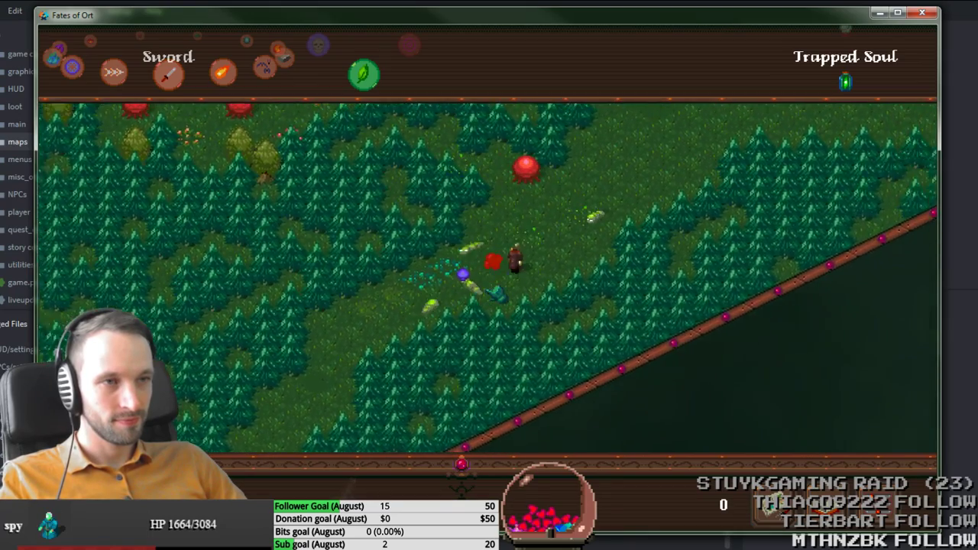
{"action": "key", "text": "w"}
{"action": "key", "text": "w+d"}
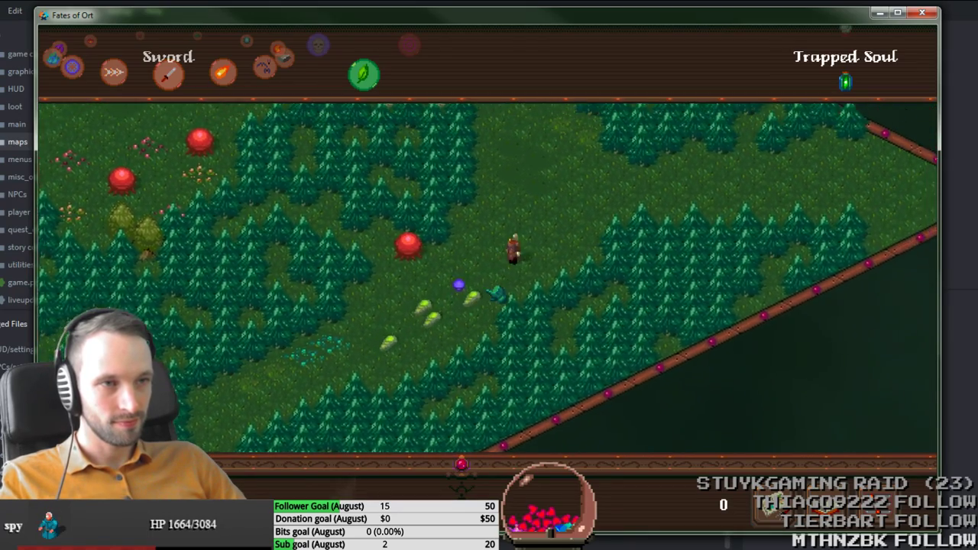
Step: Walk the character east through the forest exit into the next map up to the mossy rocks, and leave the game
{"action": "key", "text": "d"}
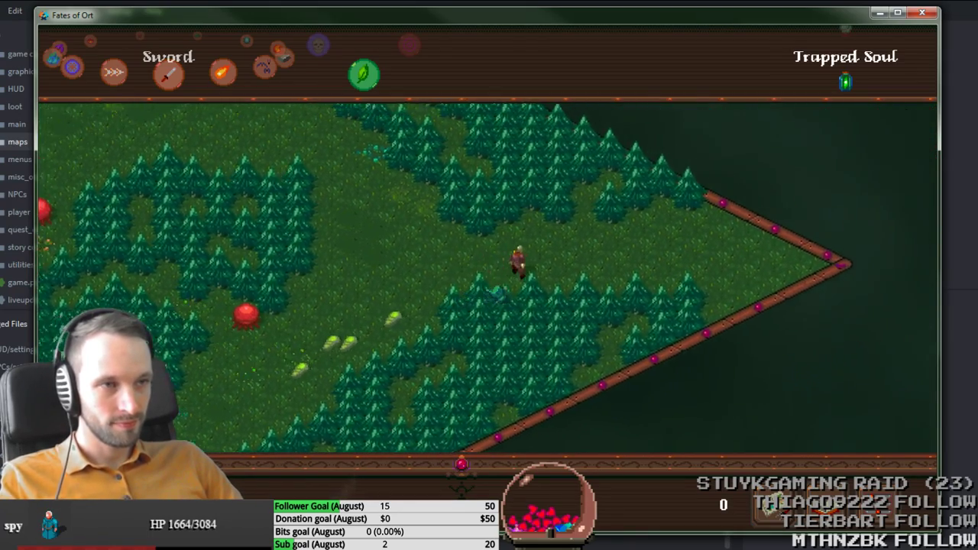
{"action": "key", "text": "d"}
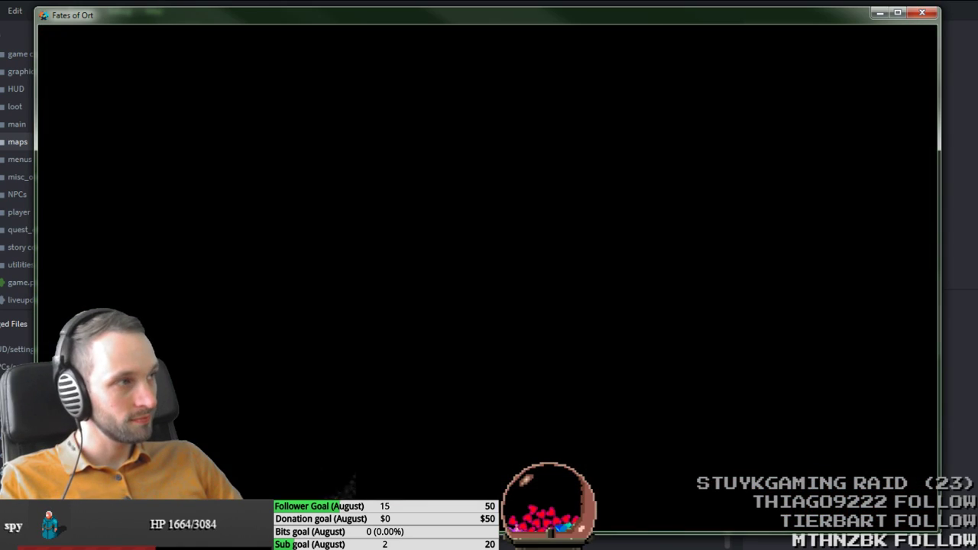
{"action": "key", "text": "d"}
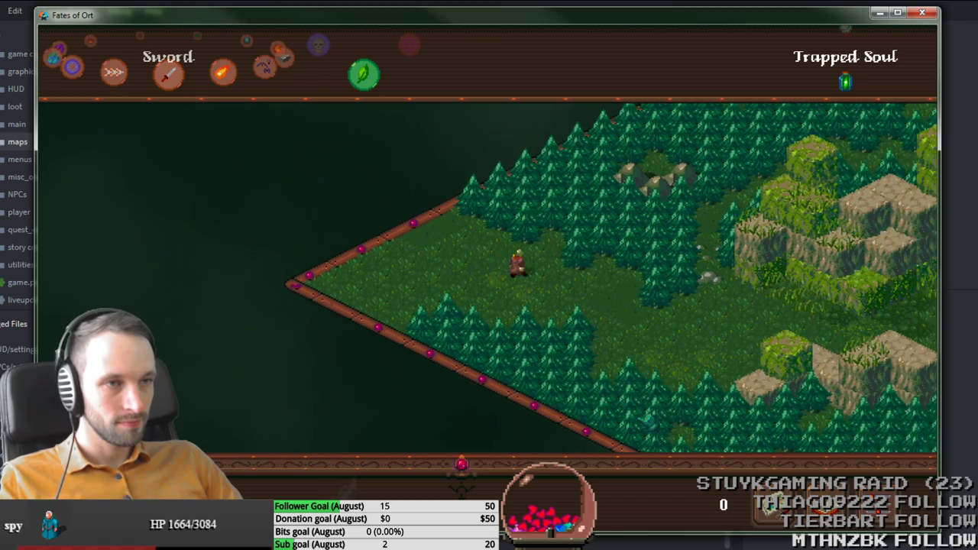
{"action": "key", "text": "d"}
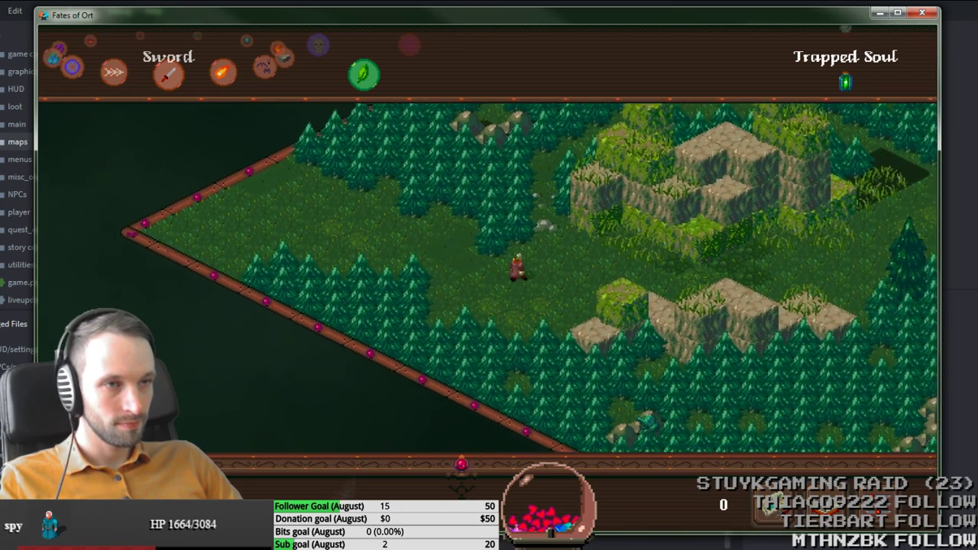
{"action": "key", "text": "d"}
{"action": "key", "text": "alt+Tab"}
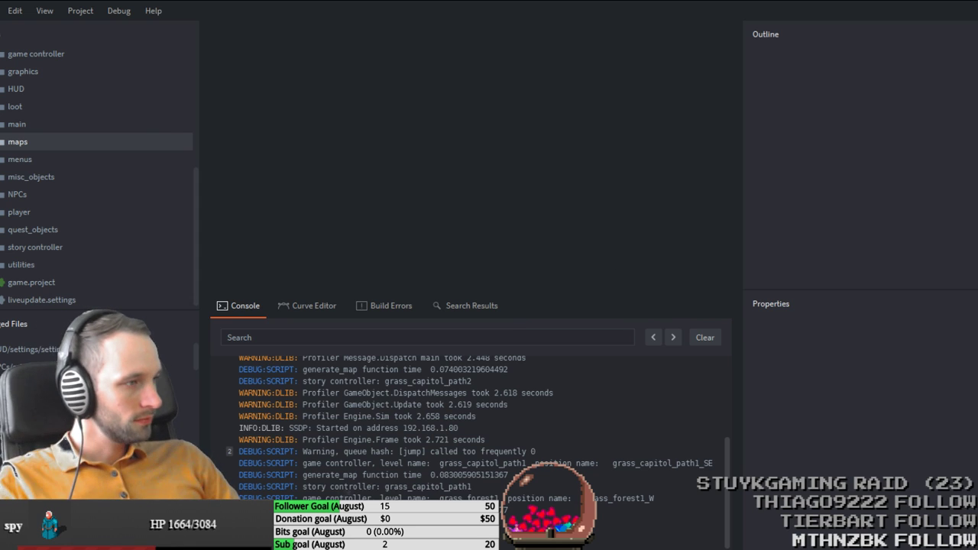
Step: Switch to Tiled, delete the floater enemy by the dark building in grass_capitol_path3.tmx, and save the map
{"action": "key", "text": "alt+Tab"}
{"action": "middle_click_drag", "start_coordinate": [358, 412], "coordinate": [476, 407]}
{"action": "scroll", "coordinate": [473, 405], "scroll_direction": "down", "scroll_amount": 1}
{"action": "middle_click_drag", "start_coordinate": [618, 377], "coordinate": [467, 365]}
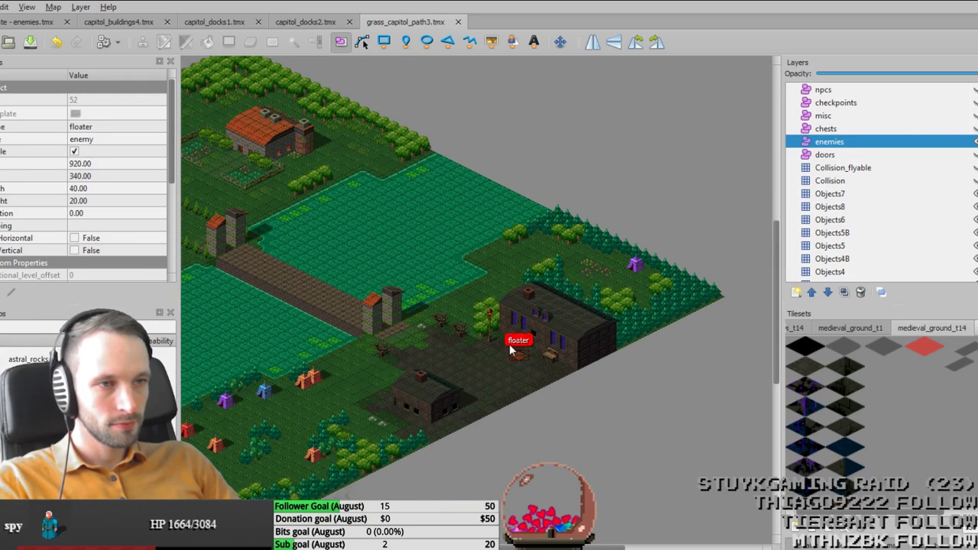
{"action": "key", "text": "Delete"}
{"action": "key", "text": "ctrl+s"}
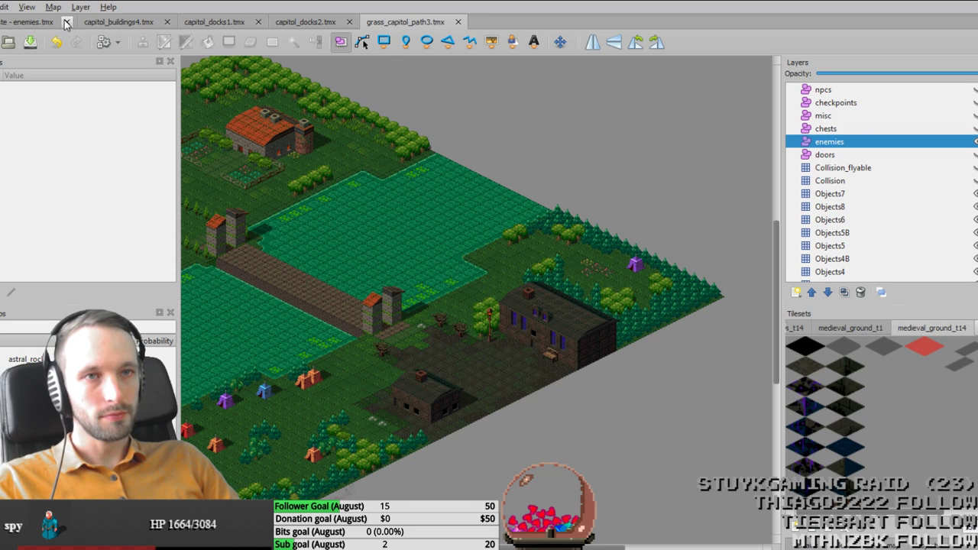
Step: Copy the stomper from the enemies template map into the paved yard of grass_capitol_path3.tmx at 940, 360, and save the map
{"action": "left_click", "coordinate": [34, 24]}
{"action": "left_click", "coordinate": [526, 383]}
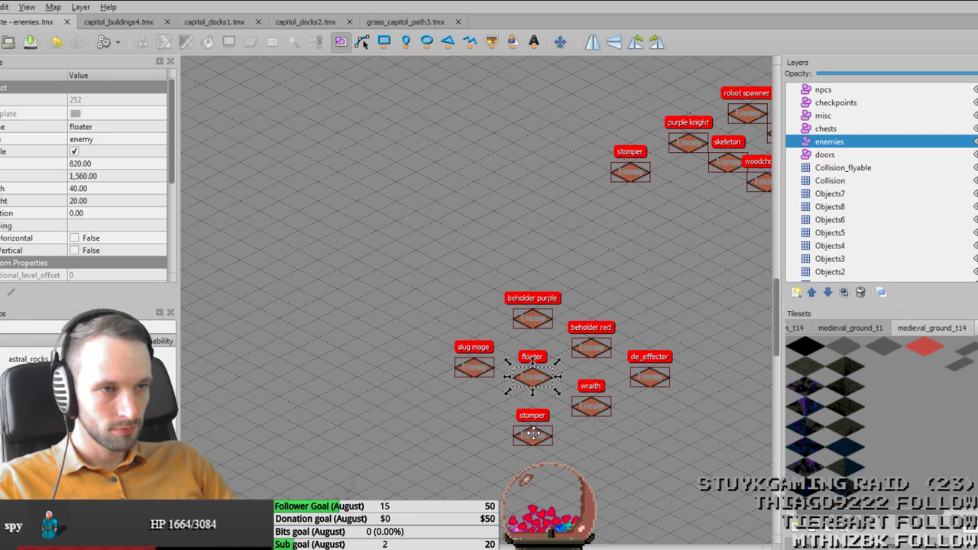
{"action": "left_click", "coordinate": [532, 436]}
{"action": "left_click", "coordinate": [401, 23]}
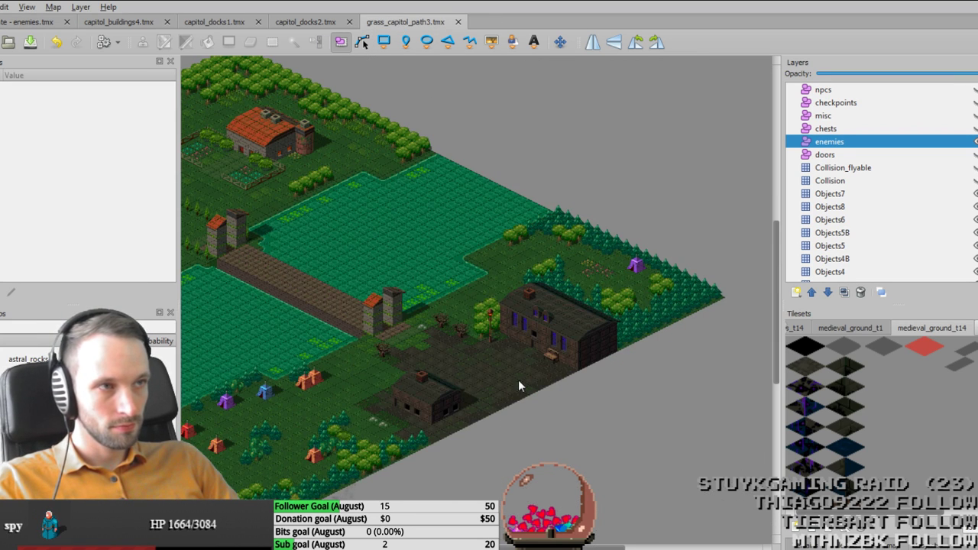
{"action": "key", "text": "ctrl+v"}
{"action": "left_click_drag", "start_coordinate": [524, 375], "coordinate": [522, 365]}
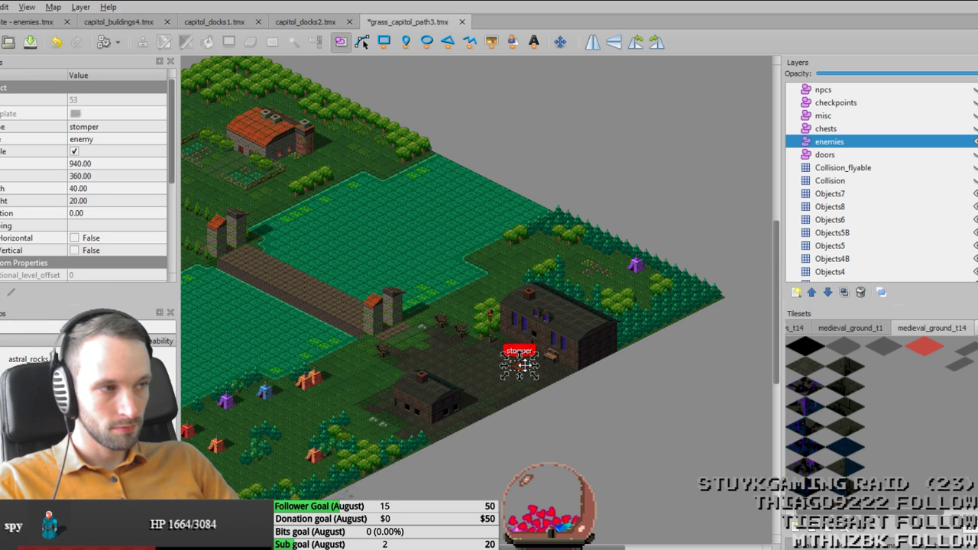
{"action": "key", "text": "ctrl+s"}
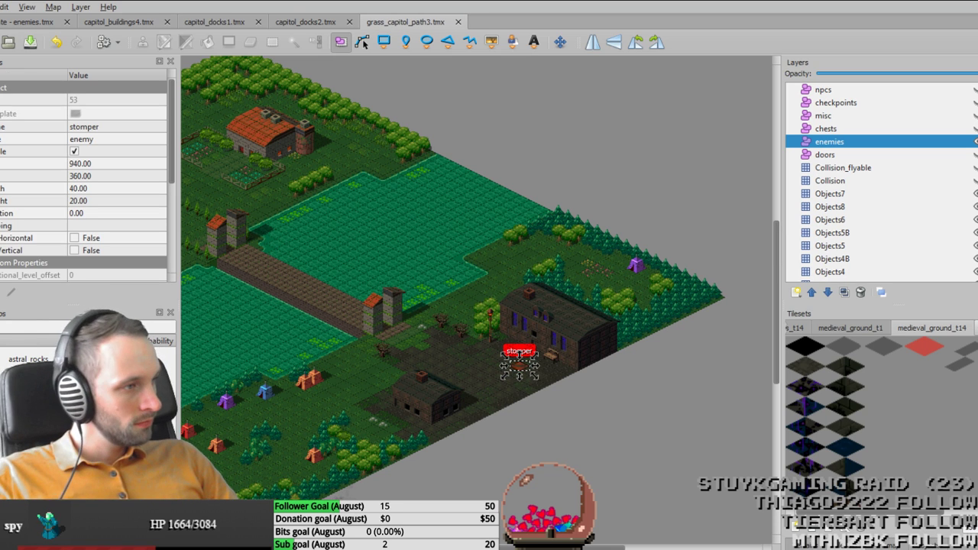
Step: Return to the Defold editor, build and run the game, hide the debug overlay, and start walking the character east
{"action": "key", "text": "alt+Tab"}
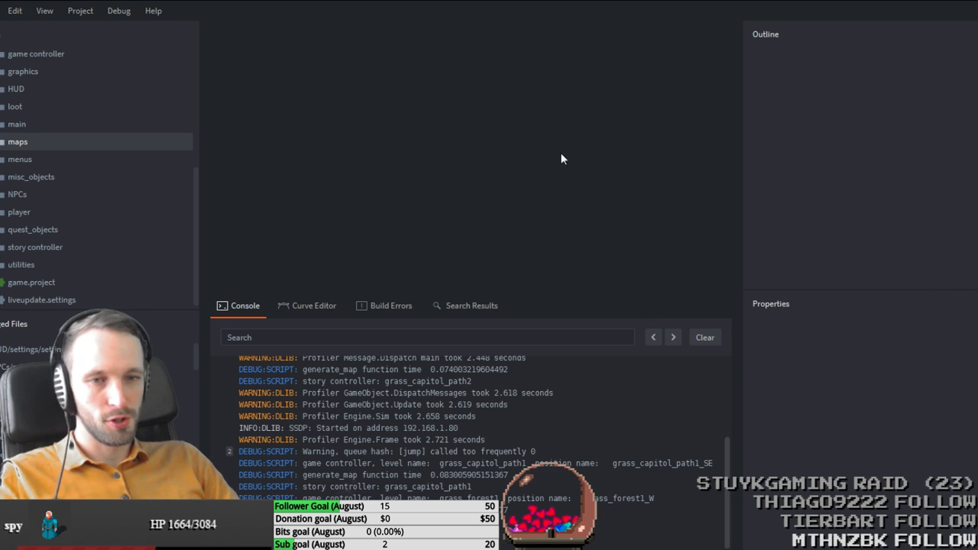
{"action": "key", "text": "ctrl+b"}
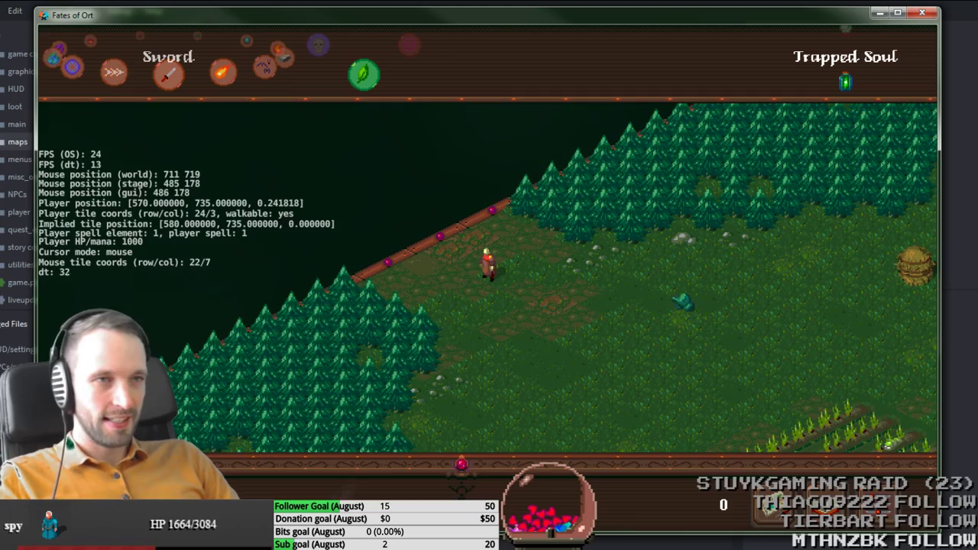
{"action": "mouse_move", "coordinate": [670, 356]}
{"action": "left_mouse_down"}
{"action": "mouse_move", "coordinate": [622, 345]}
{"action": "mouse_move", "coordinate": [633, 357]}
{"action": "left_mouse_up"}
{"action": "key", "text": "F3"}
{"action": "key", "text": "d"}
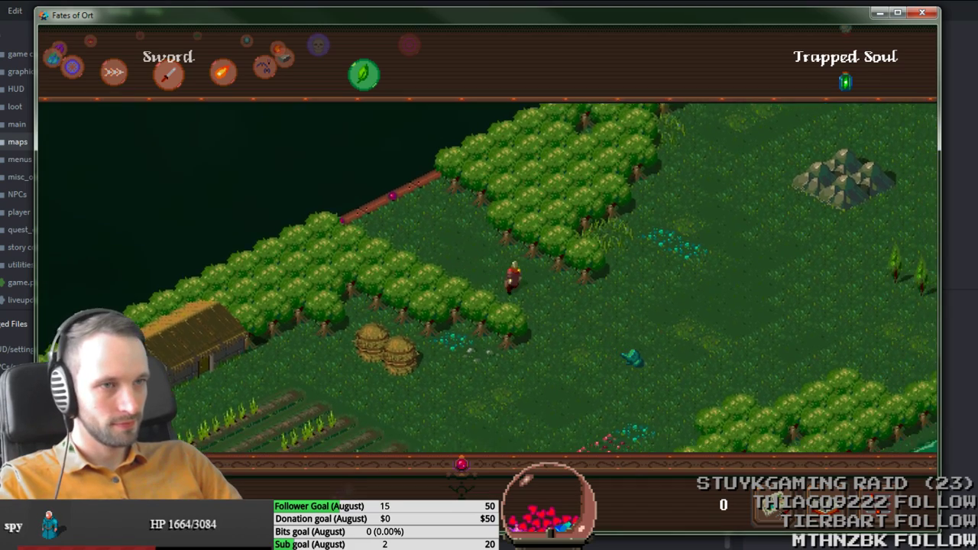
Step: Walk the character across the meadow and over the stone bridge to the stomper in the dark paved yard
{"action": "key", "text": "d"}
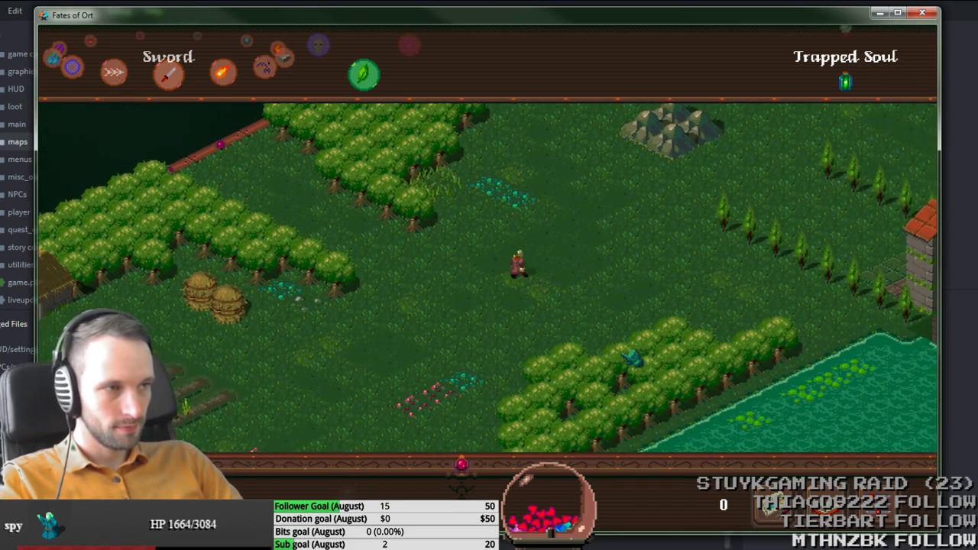
{"action": "key", "text": "d"}
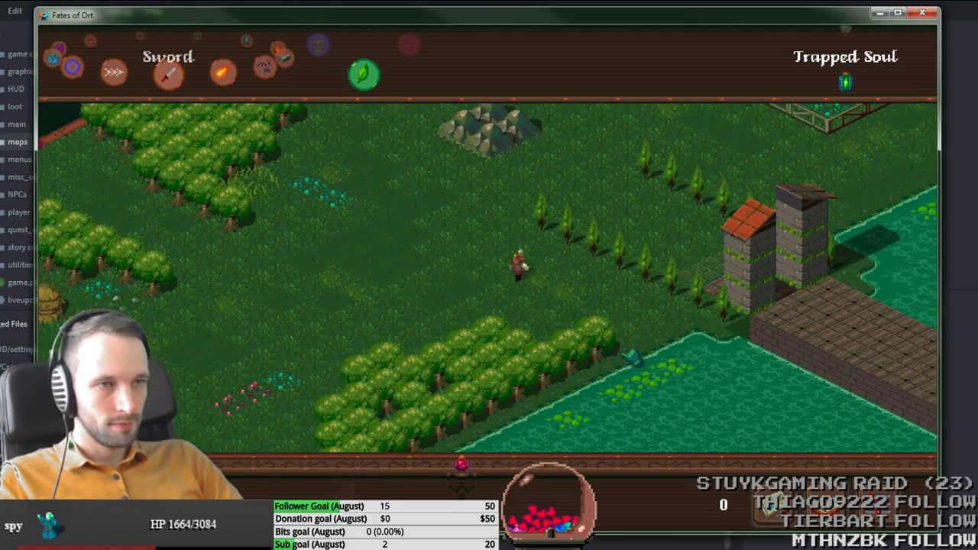
{"action": "key", "text": "d"}
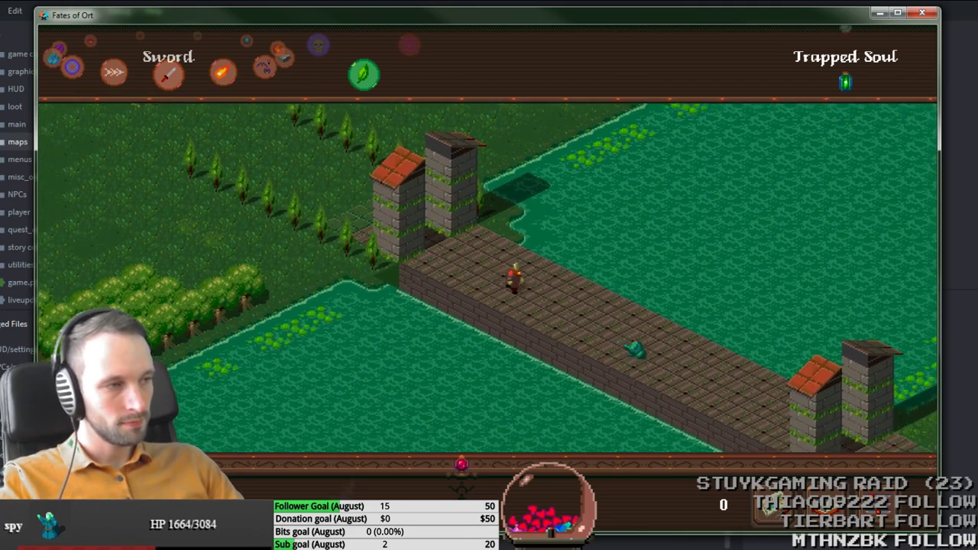
{"action": "key", "text": "d"}
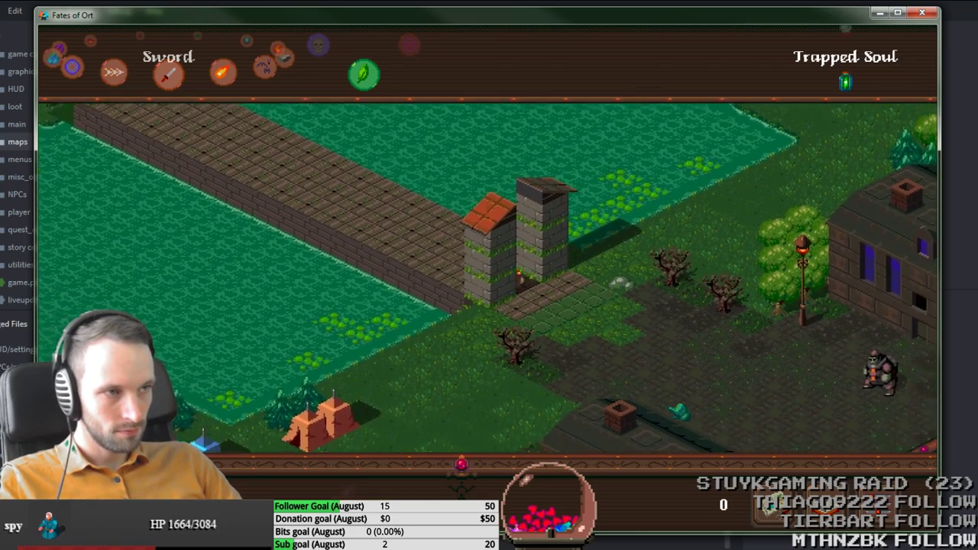
{"action": "key", "text": "d"}
{"action": "key", "text": "d"}
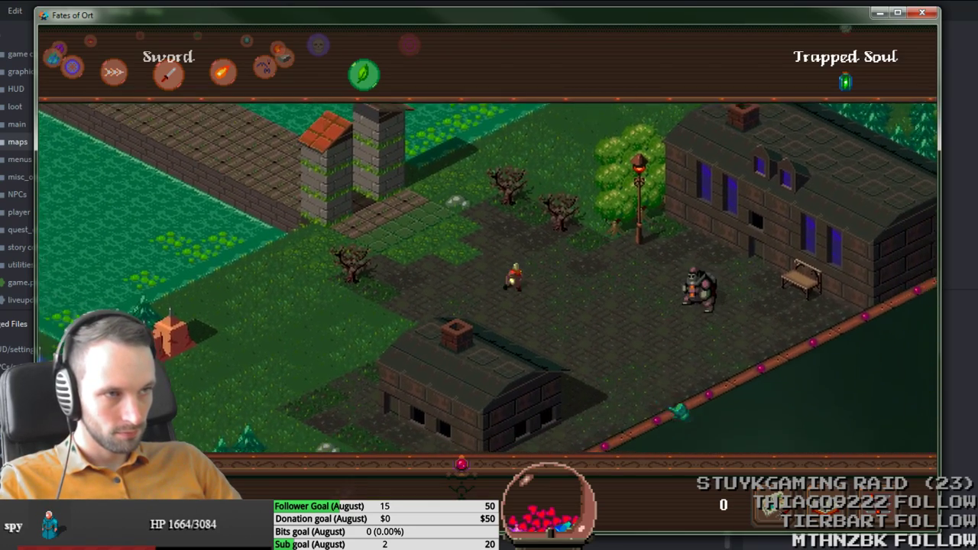
Step: Playtest keyboard movement in combat by dodging around the stomper and striking at it with the Sword
{"action": "key", "text": "w"}
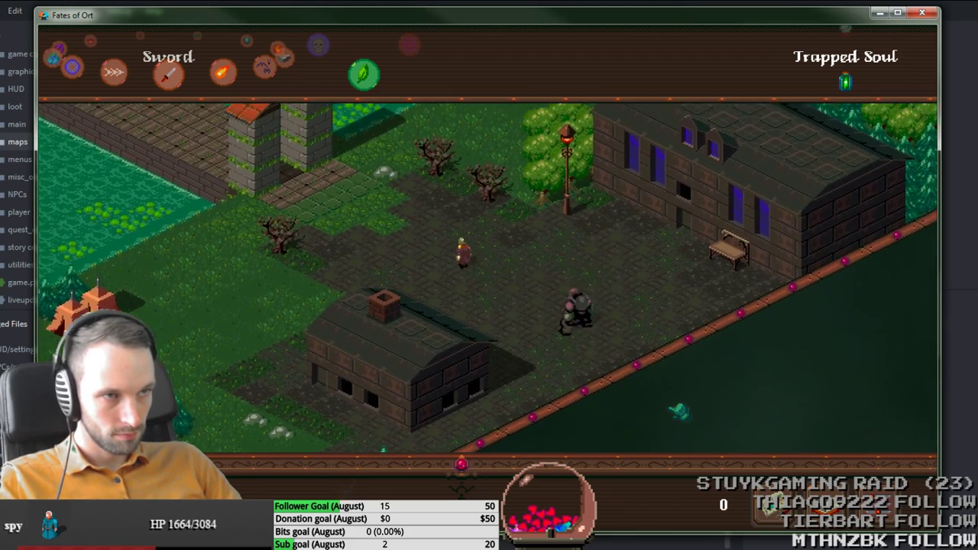
{"action": "key", "text": "a"}
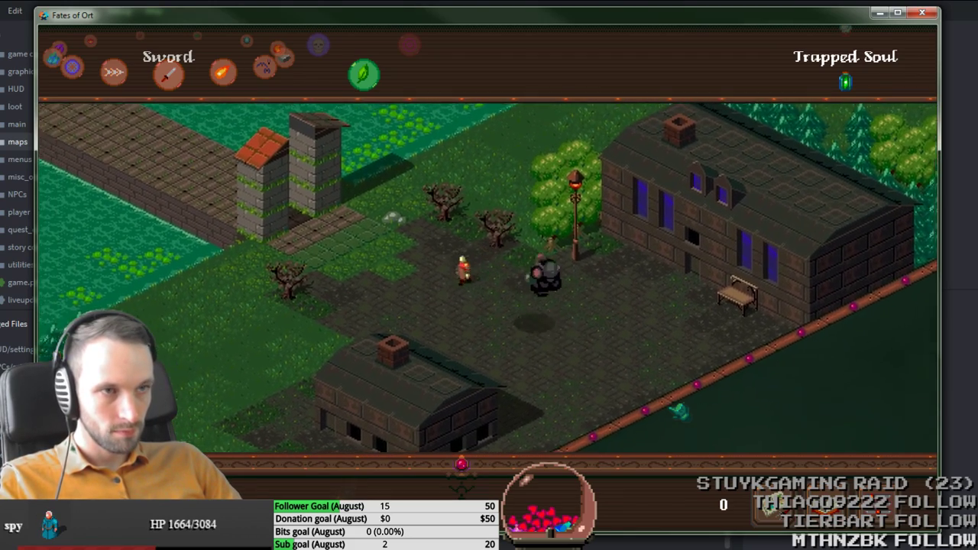
{"action": "key", "text": "w"}
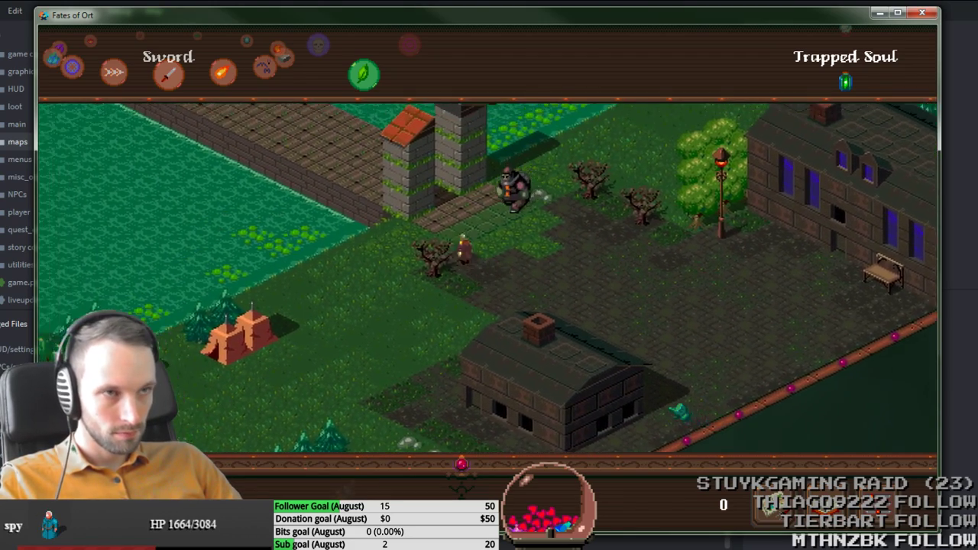
{"action": "left_click", "coordinate": [640, 225]}
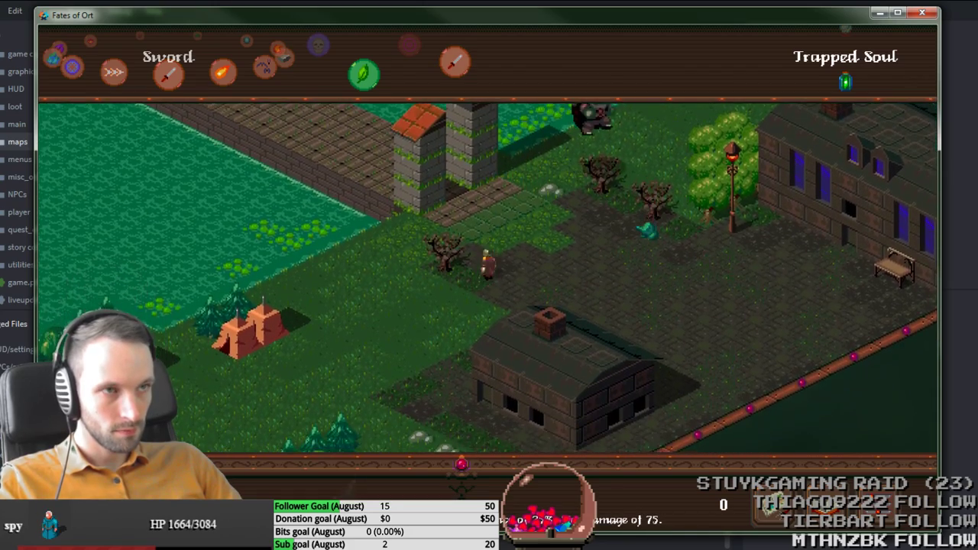
{"action": "key", "text": "w"}
{"action": "key", "text": "d"}
{"action": "left_click", "coordinate": [643, 236]}
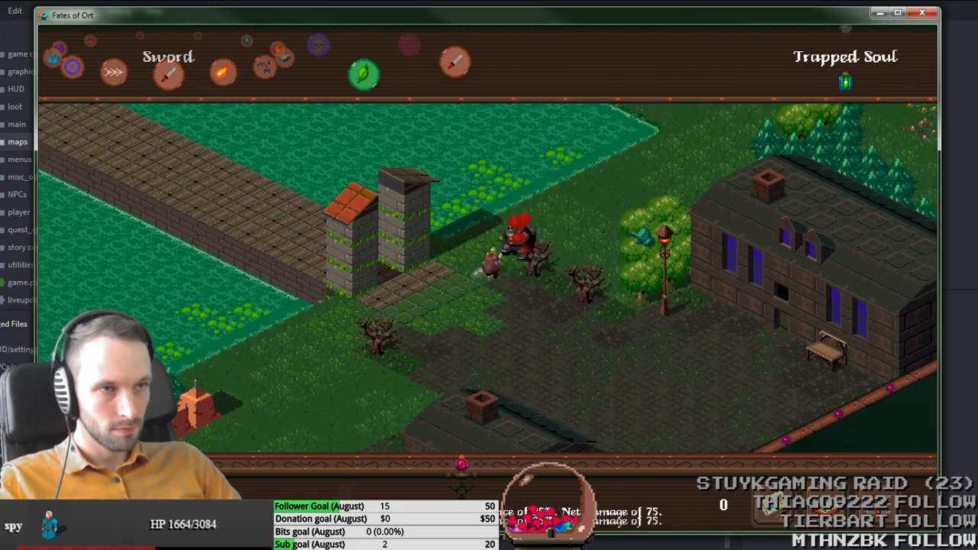
Step: Keep circling the stomper near the bridge towers in all directions while attacking, and quit the game
{"action": "key", "text": "a"}
{"action": "key", "text": "s"}
{"action": "key", "text": "w"}
{"action": "key", "text": "d"}
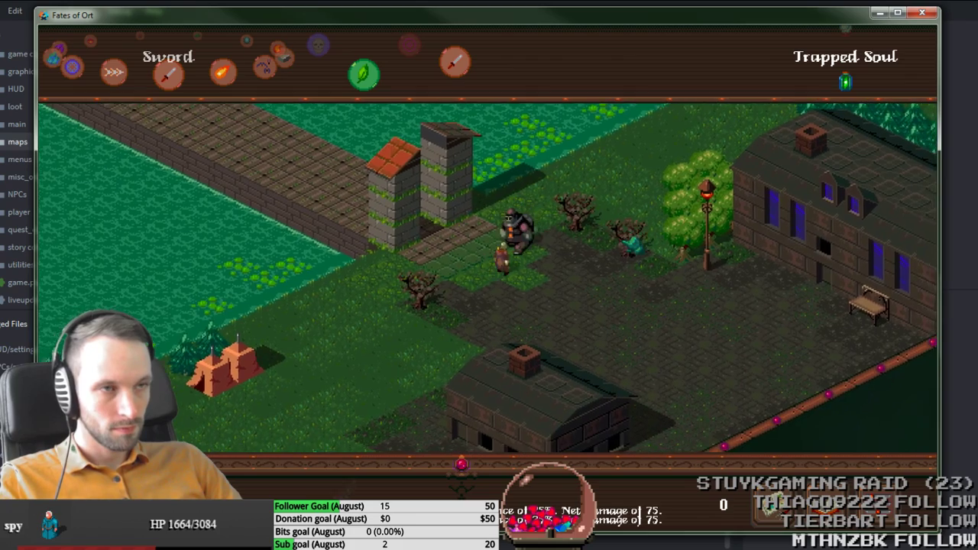
{"action": "key", "text": "space"}
{"action": "key", "text": "a"}
{"action": "key", "text": "s"}
{"action": "key", "text": "d"}
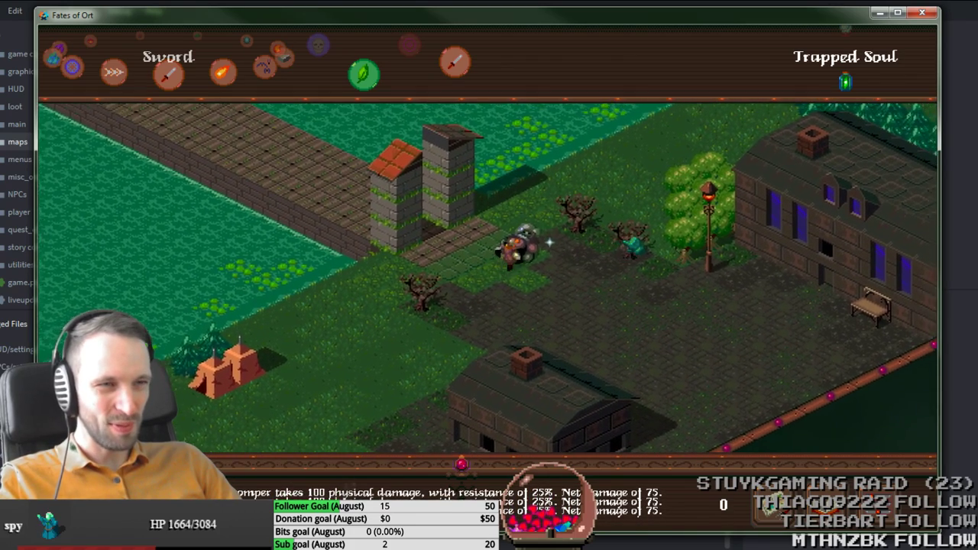
{"action": "key", "text": "alt+F4"}
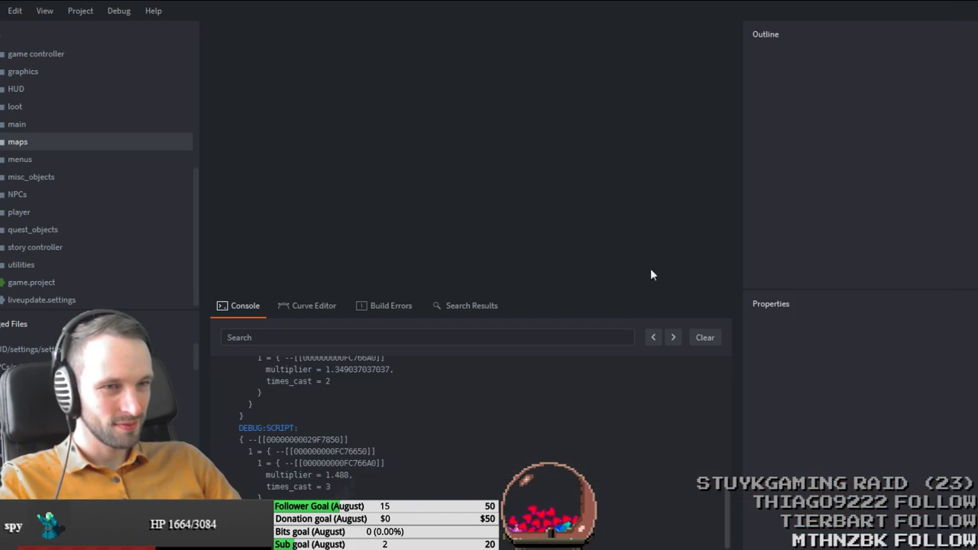
Step: Switch to Tiled, delete the stomper from the paved yard in grass_capitol_path3.tmx, and save the map
{"action": "key", "text": "alt+Tab"}
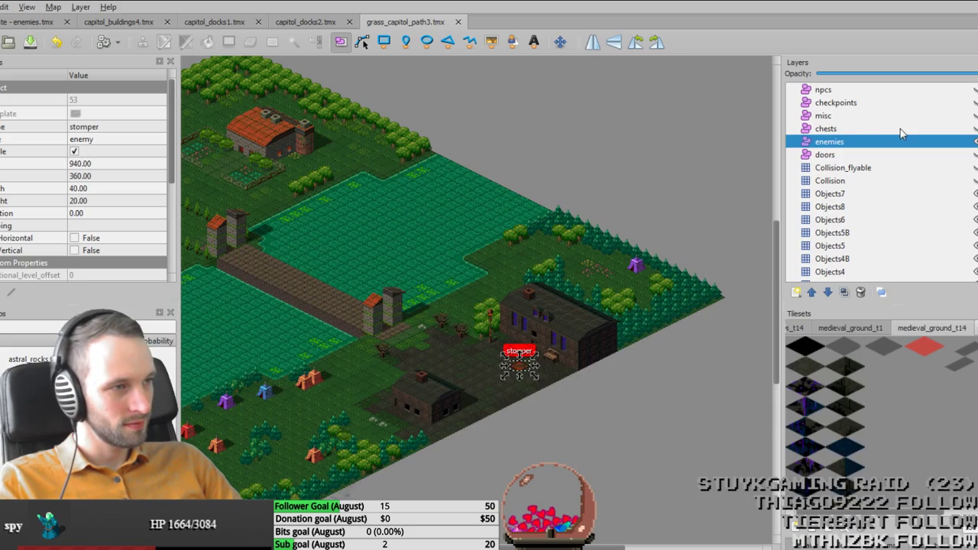
{"action": "key", "text": "Tab"}
{"action": "middle_click_drag", "start_coordinate": [500, 371], "coordinate": [715, 333]}
{"action": "scroll", "coordinate": [535, 281], "scroll_direction": "up", "scroll_amount": 2, "text": "ctrl"}
{"action": "left_click_drag", "start_coordinate": [505, 294], "coordinate": [516, 294]}
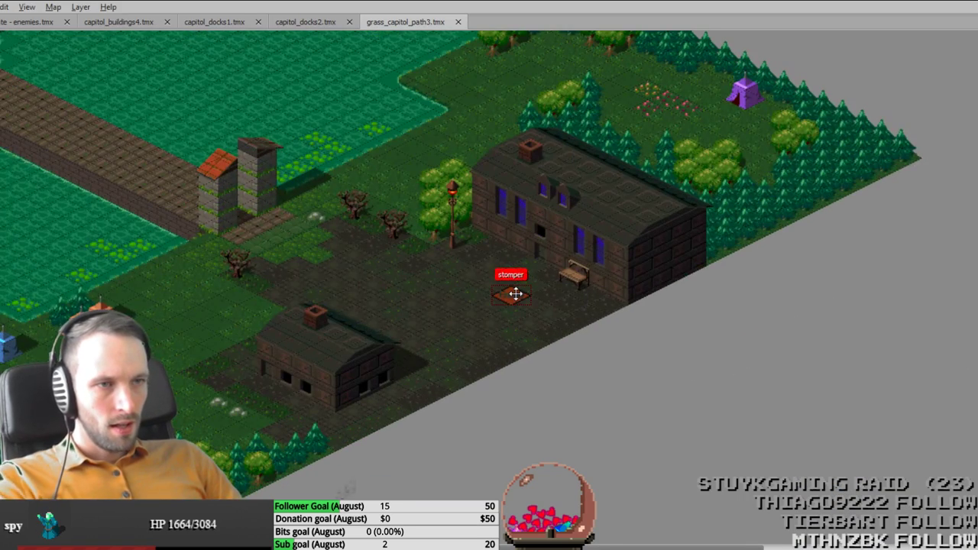
{"action": "key", "text": "Delete"}
{"action": "scroll", "coordinate": [507, 299], "scroll_direction": "left", "scroll_amount": 2}
{"action": "key", "text": "ctrl+s"}
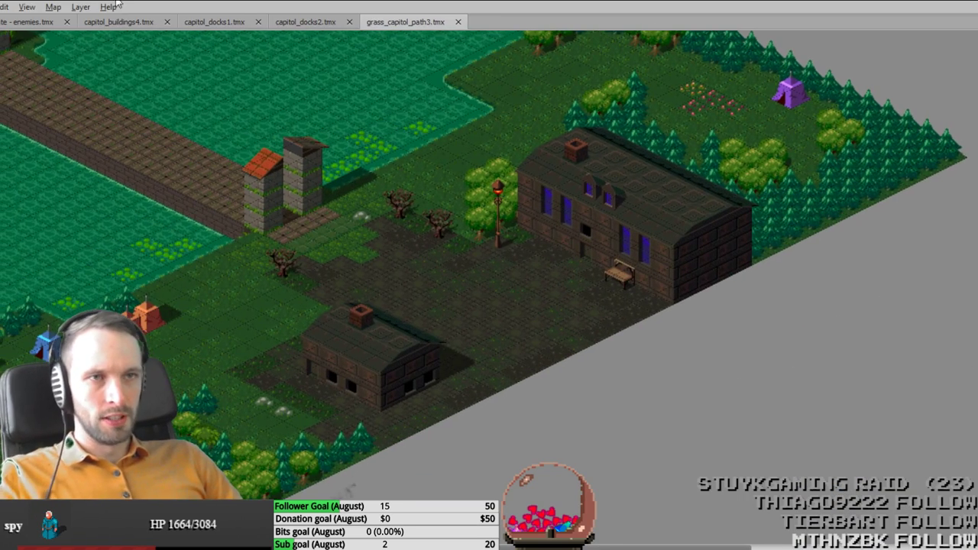
Step: Copy the wraith and beholder purple from enemies.tmx into grass_capitol_path3's paved yard, position them between the two dark buildings, and save the map
{"action": "left_click", "coordinate": [27, 25]}
{"action": "left_click", "coordinate": [379, 385]}
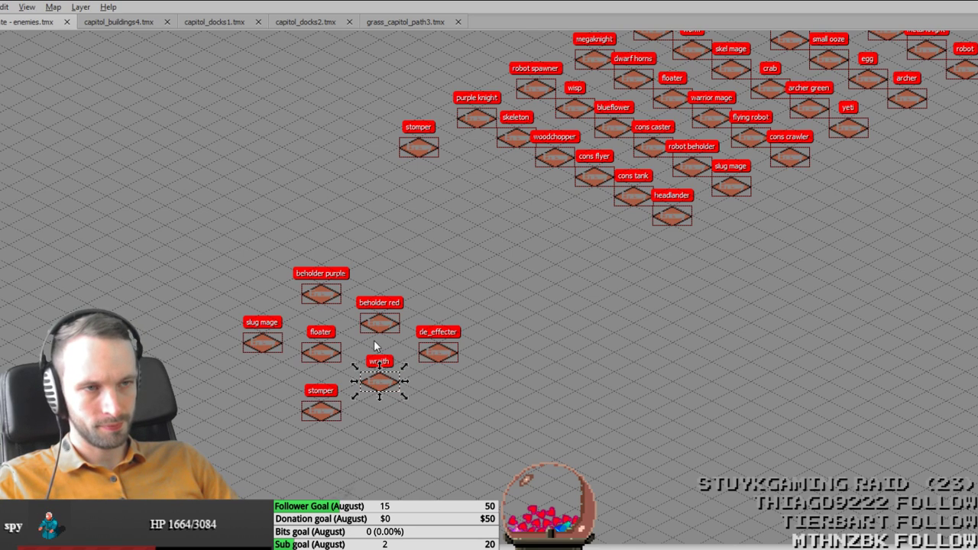
{"action": "left_click", "coordinate": [409, 22]}
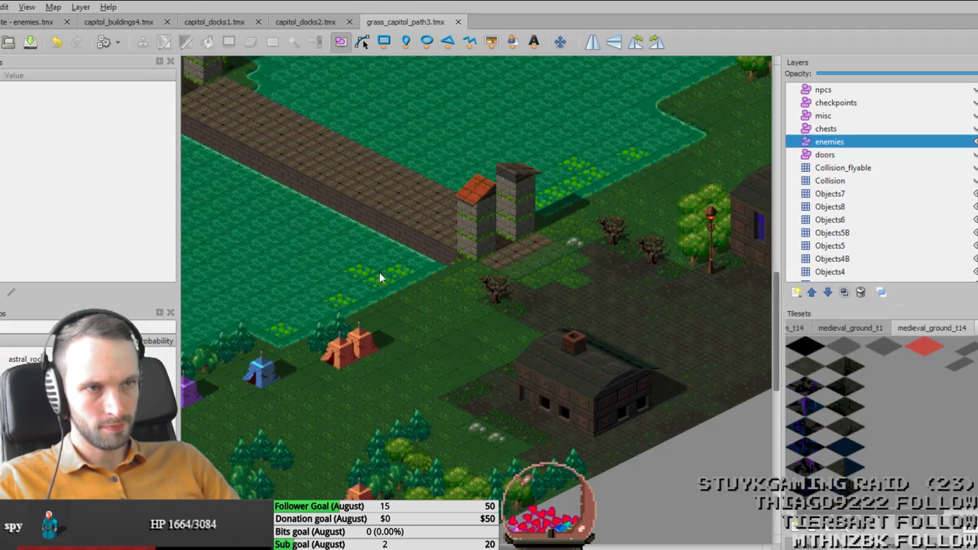
{"action": "middle_click_drag", "start_coordinate": [677, 336], "coordinate": [488, 374]}
{"action": "key", "text": "ctrl+v"}
{"action": "scroll", "coordinate": [583, 380], "scroll_direction": "up", "scroll_amount": 1, "text": "ctrl"}
{"action": "left_click", "coordinate": [555, 401]}
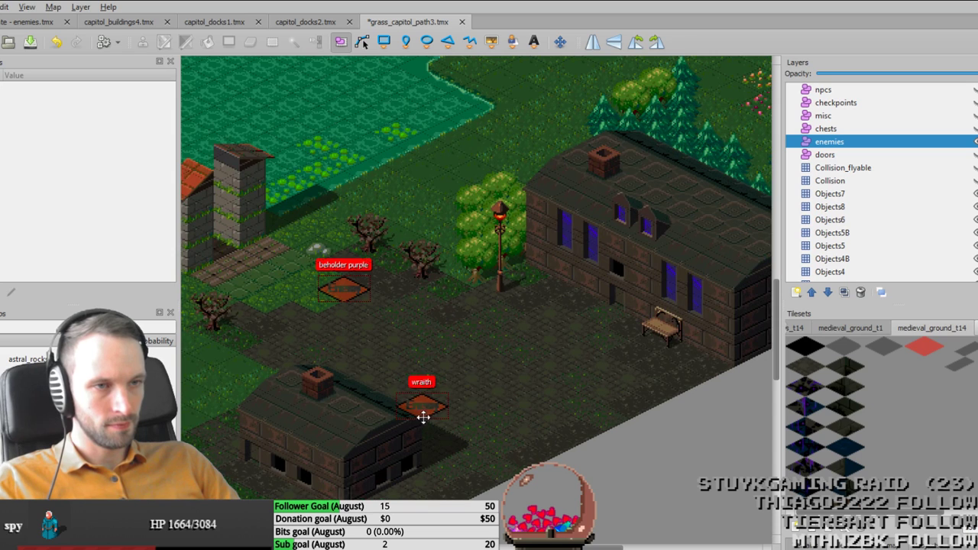
{"action": "left_click_drag", "start_coordinate": [428, 396], "coordinate": [439, 357]}
{"action": "left_click_drag", "start_coordinate": [342, 287], "coordinate": [550, 391]}
{"action": "key", "text": "ctrl+s"}
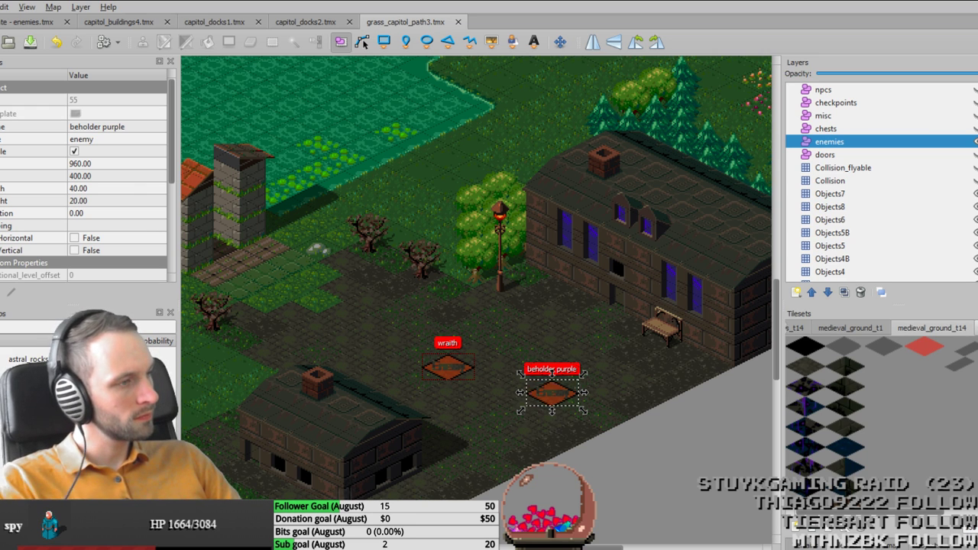
Step: Switch to the Defold editor, build and run the game, and walk the character across the meadow and bridge into the yard
{"action": "key", "text": "alt+Tab"}
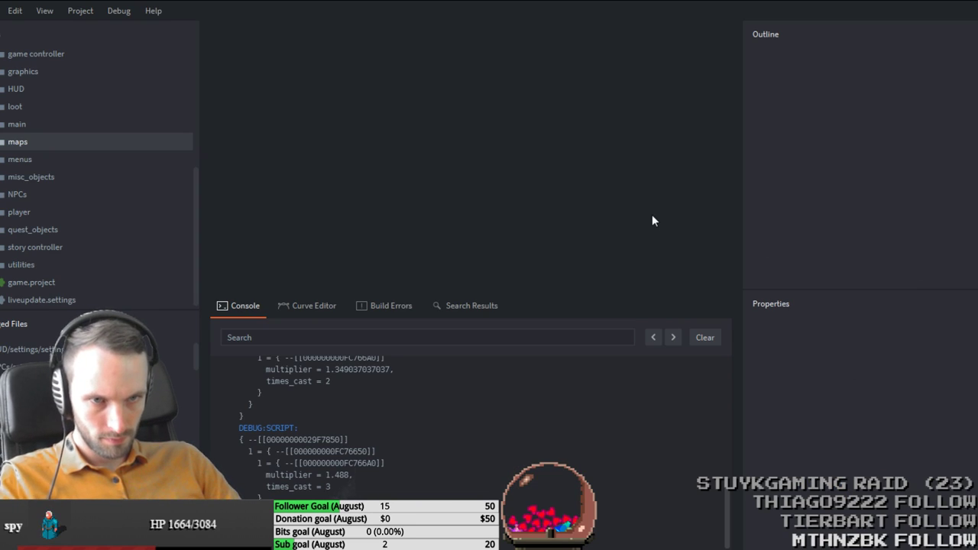
{"action": "key", "text": "ctrl+b"}
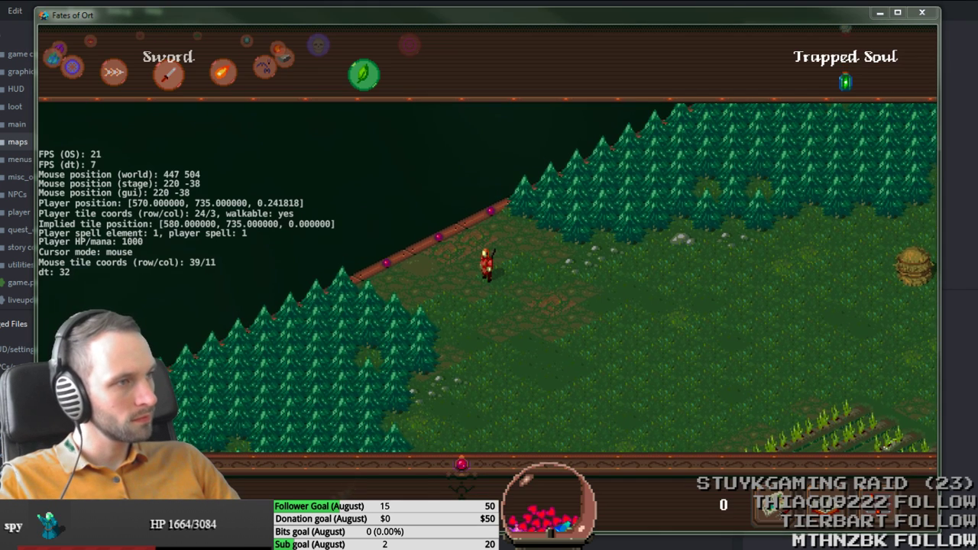
{"action": "mouse_move", "coordinate": [599, 318]}
{"action": "left_mouse_down"}
{"action": "mouse_move", "coordinate": [606, 366]}
{"action": "mouse_move", "coordinate": [638, 346]}
{"action": "mouse_move", "coordinate": [747, 413]}
{"action": "left_mouse_up"}
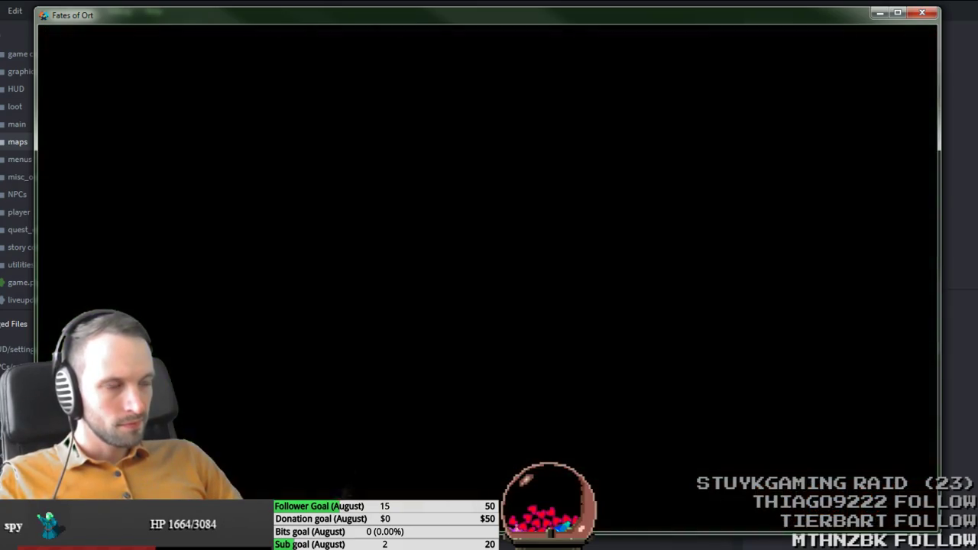
{"action": "key", "text": "d"}
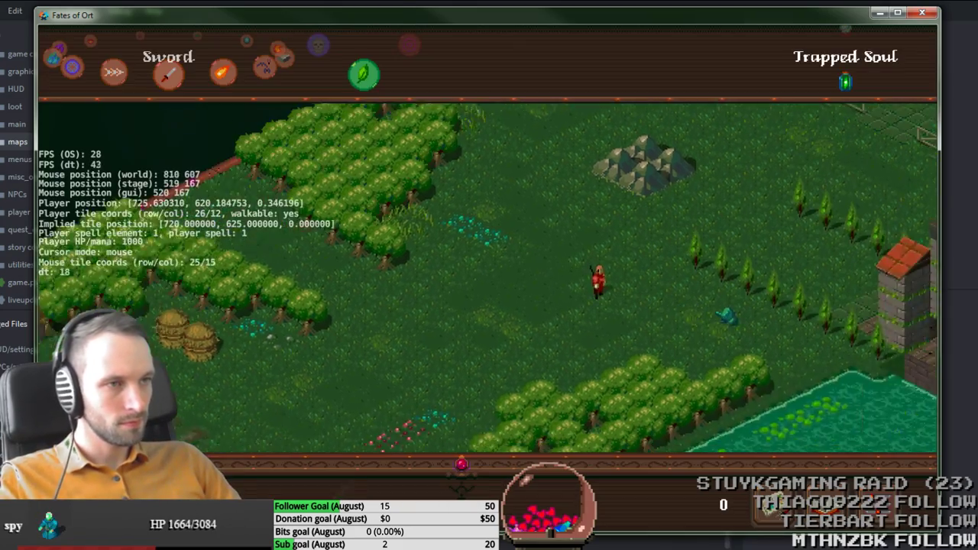
{"action": "key", "text": "d"}
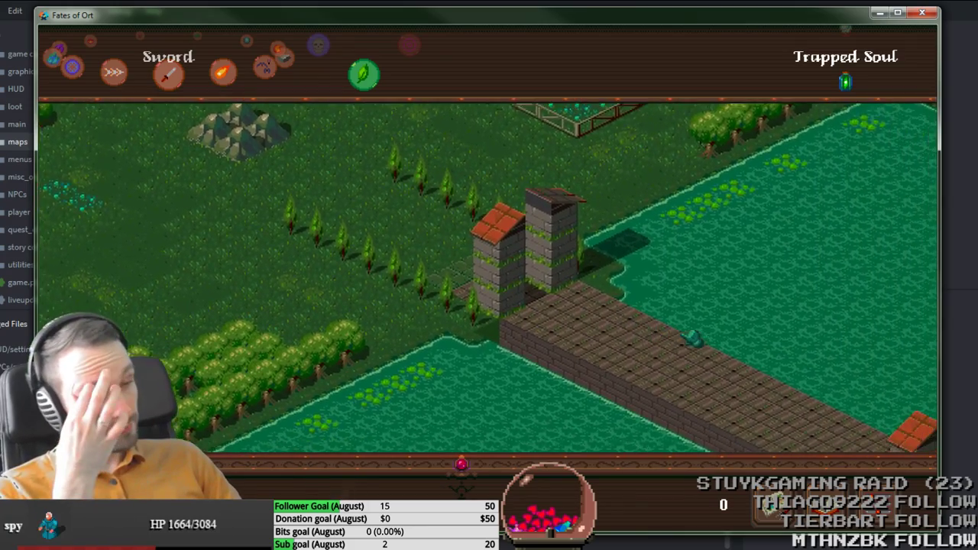
{"action": "key", "text": "d"}
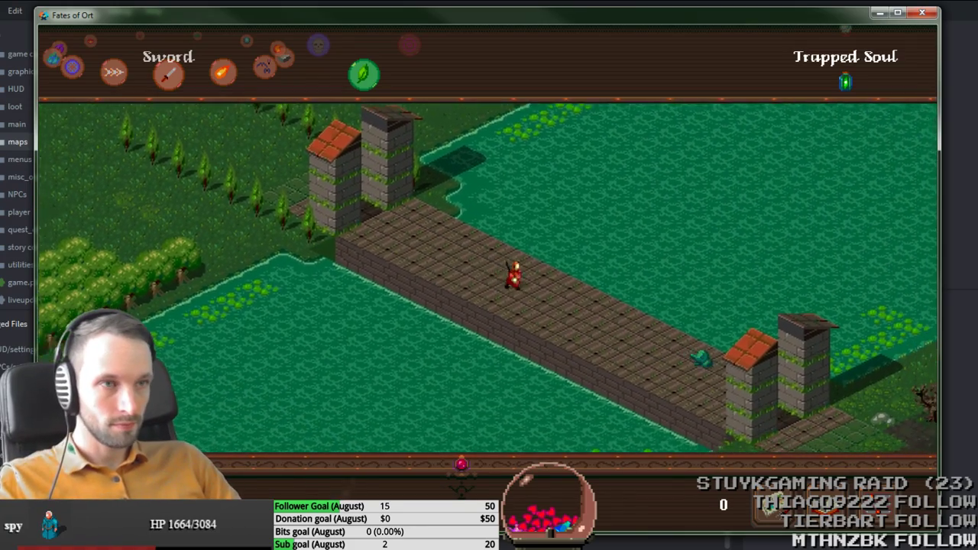
{"action": "key", "text": "d"}
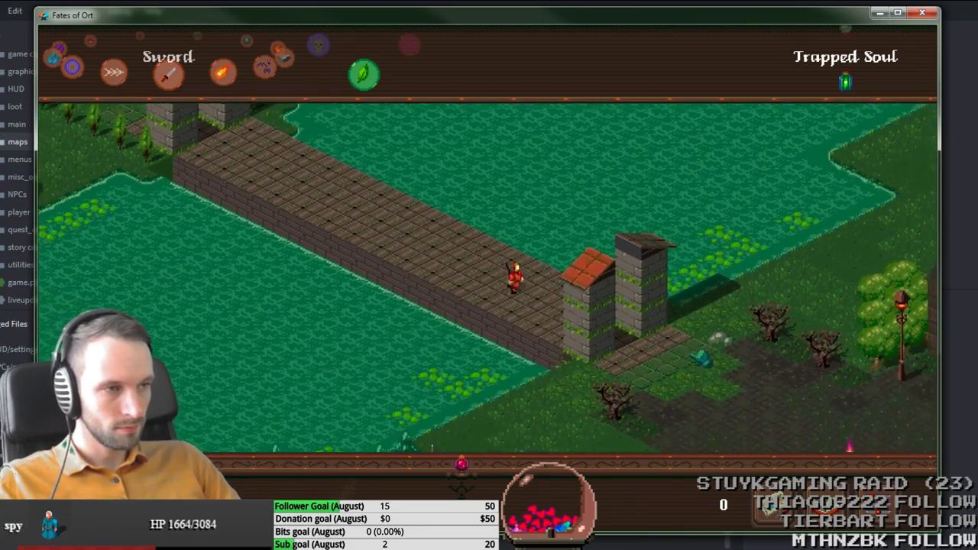
{"action": "key", "text": "d"}
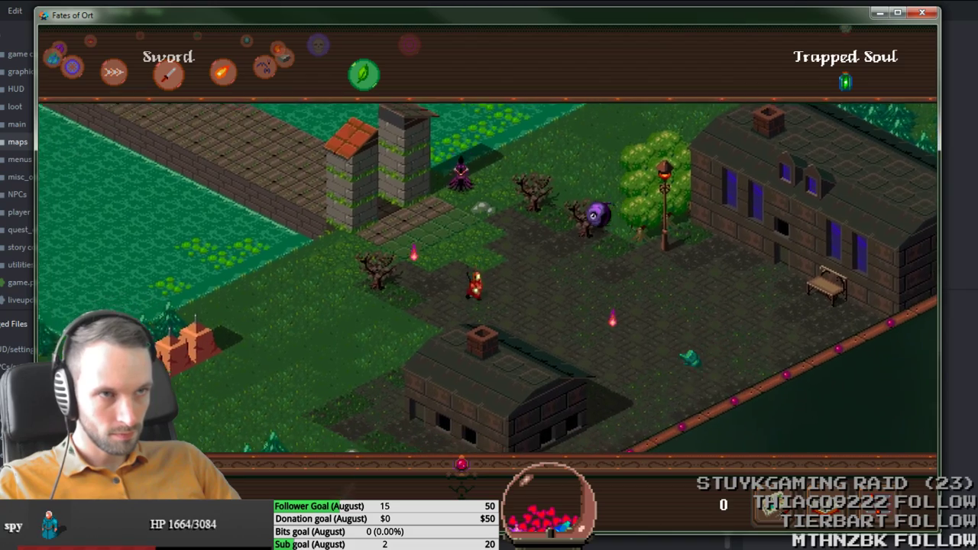
Step: Playtest combat against the wraith and purple beholder by dodging through the yard and striking with the Sword, and leave the game
{"action": "key", "text": "w"}
{"action": "key", "text": "space"}
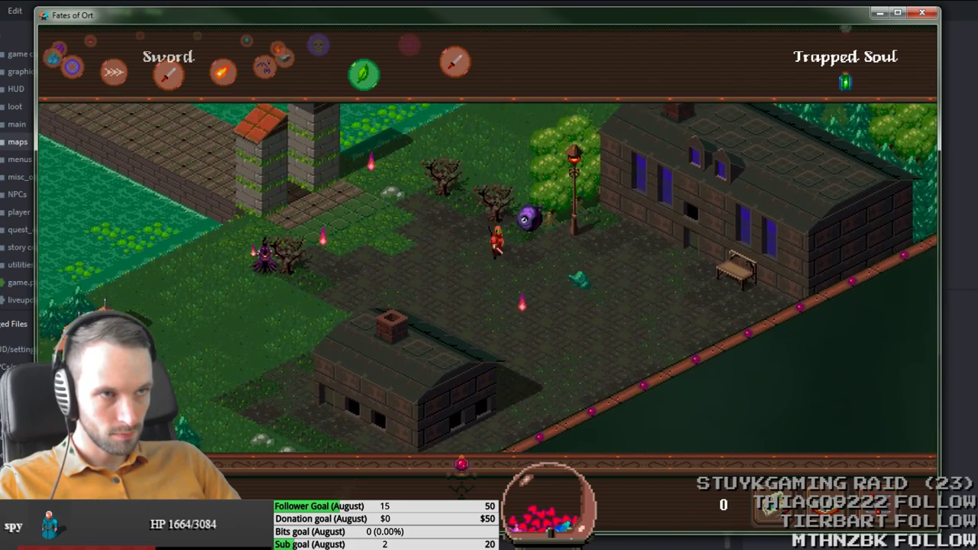
{"action": "key", "text": "s"}
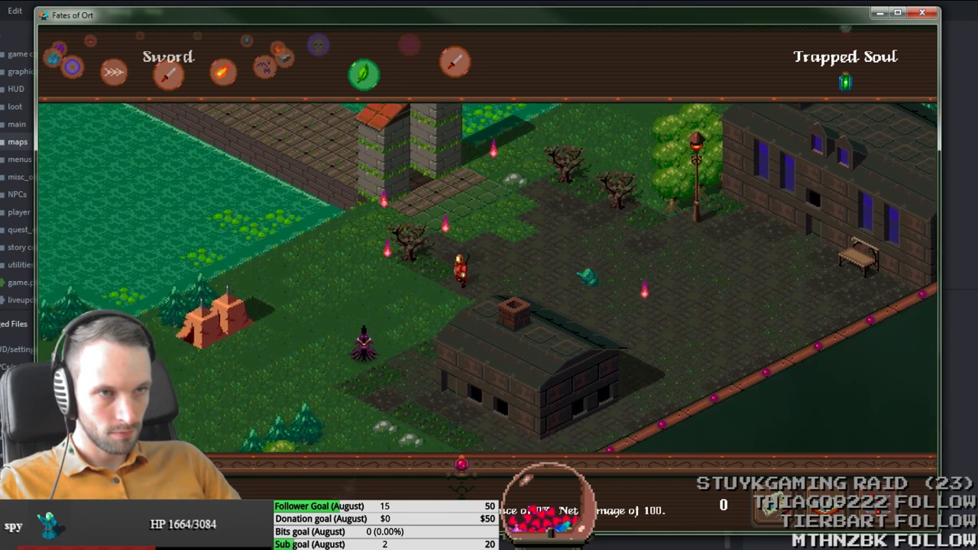
{"action": "key", "text": "alt+Tab"}
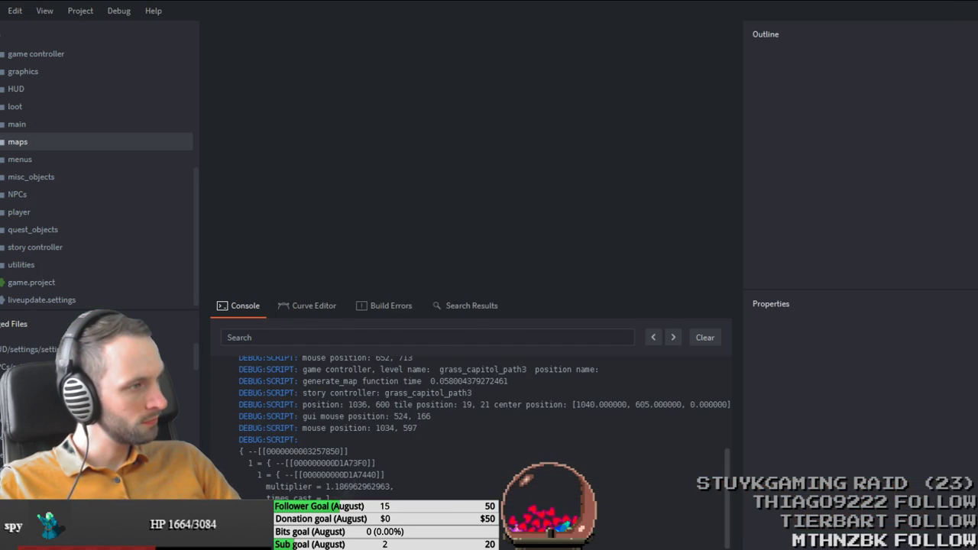
Step: Return to Tiled, shift the wraith and purple beholder farther from the bridge, and give the beholder the direction NW
{"action": "key", "text": "alt+Tab"}
{"action": "left_click_drag", "start_coordinate": [447, 368], "coordinate": [504, 374]}
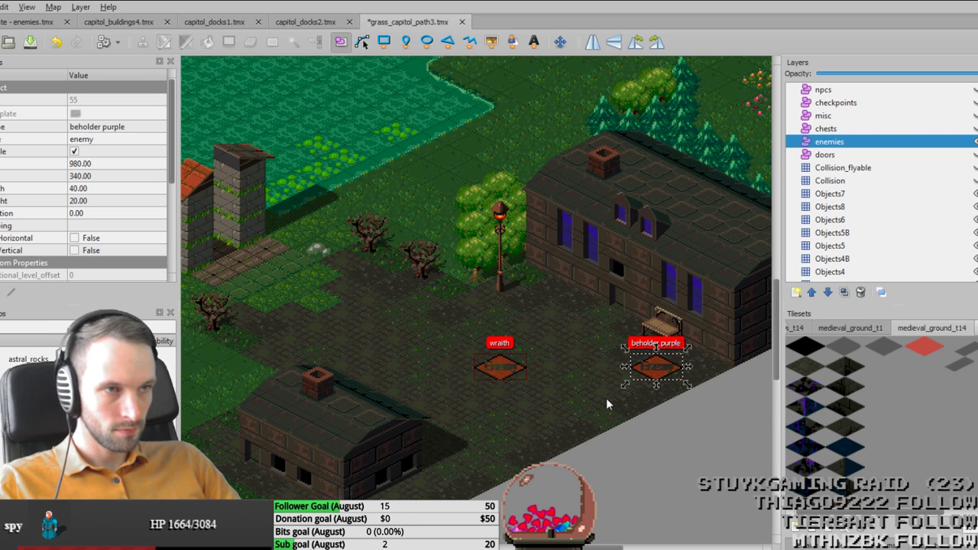
{"action": "scroll", "coordinate": [130, 220], "scroll_direction": "down", "scroll_amount": 3}
{"action": "left_click", "coordinate": [130, 212]}
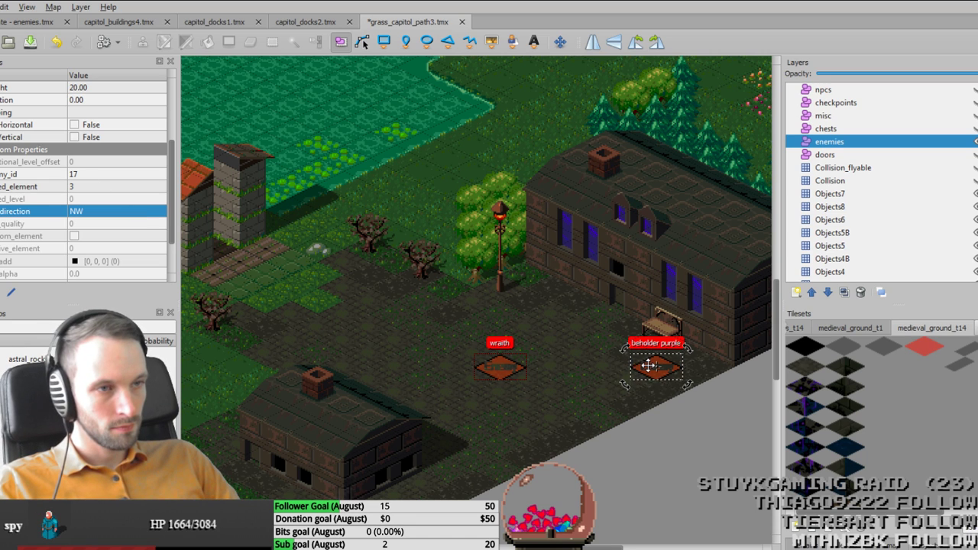
Step: Duplicate the purple beholder and the wraith, arrange the four enemies along the yard's southeastern edge, and save the map
{"action": "key", "text": "ctrl+v"}
{"action": "left_click_drag", "start_coordinate": [507, 432], "coordinate": [507, 458]}
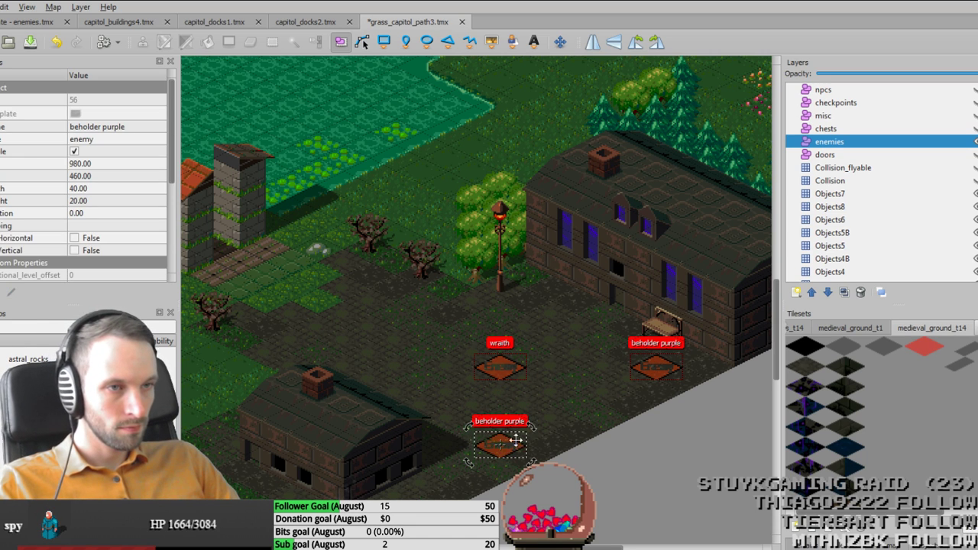
{"action": "left_click_drag", "start_coordinate": [493, 370], "coordinate": [597, 422]}
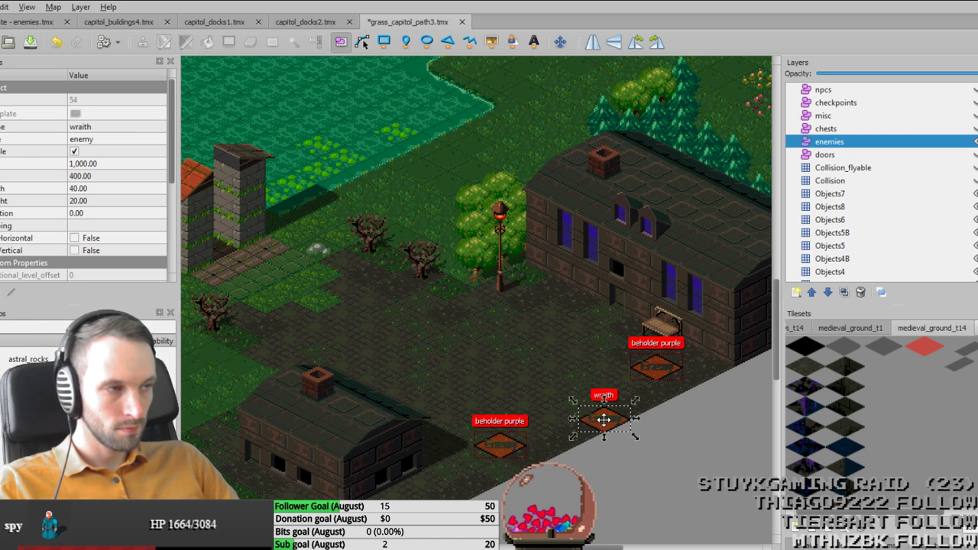
{"action": "key", "text": "ctrl+v"}
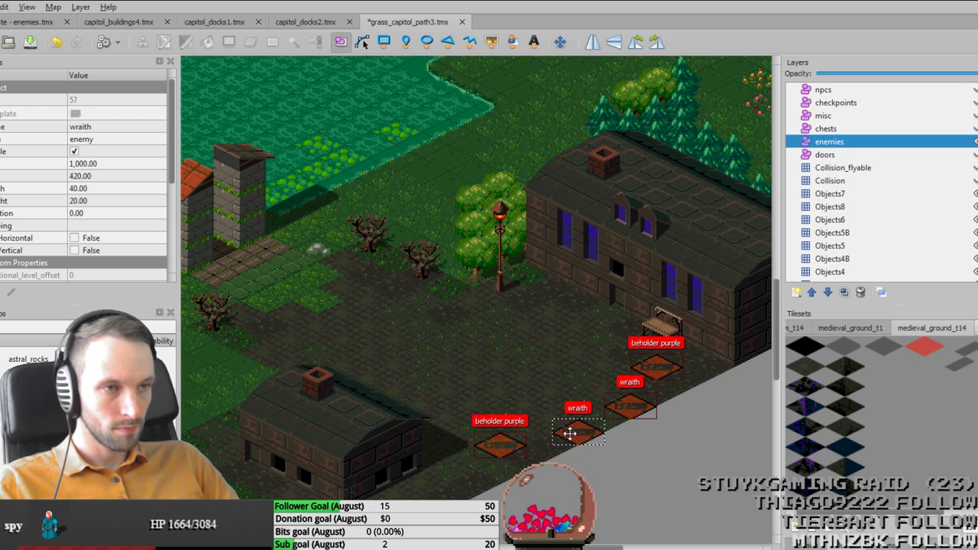
{"action": "key", "text": "ctrl+s"}
Step: Select all four enemies in the yard and examine their shared custom properties
{"action": "left_click", "coordinate": [511, 432]}
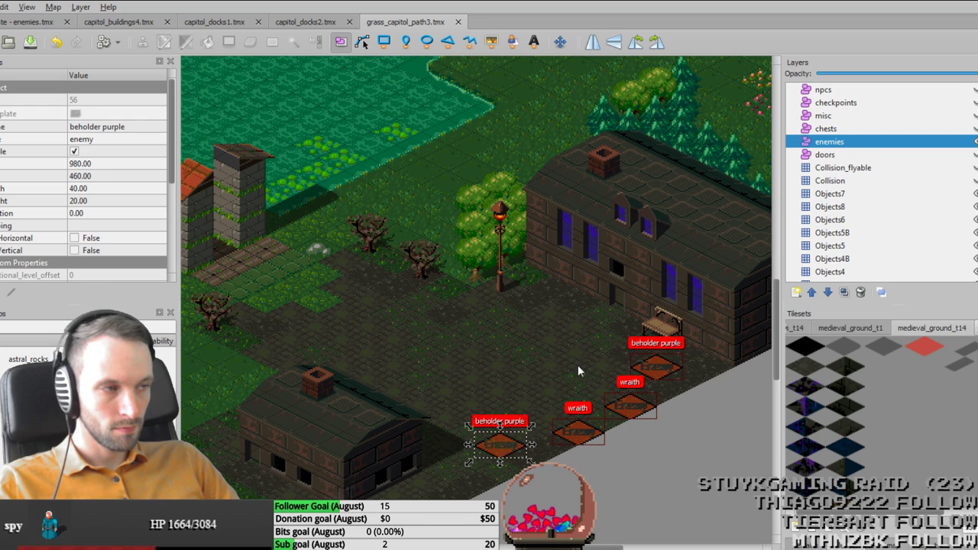
{"action": "left_click_drag", "start_coordinate": [486, 362], "coordinate": [671, 507]}
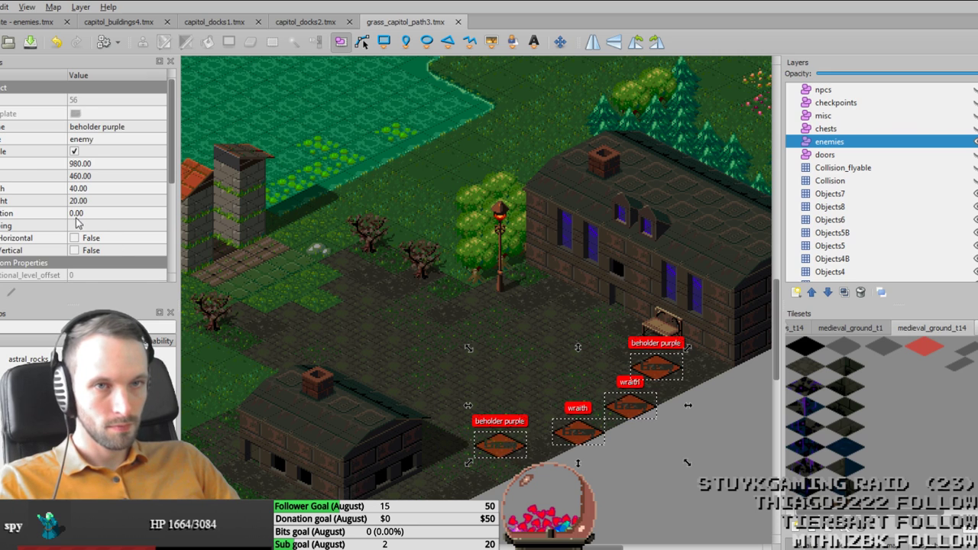
{"action": "scroll", "coordinate": [81, 225], "scroll_direction": "down", "scroll_amount": 1}
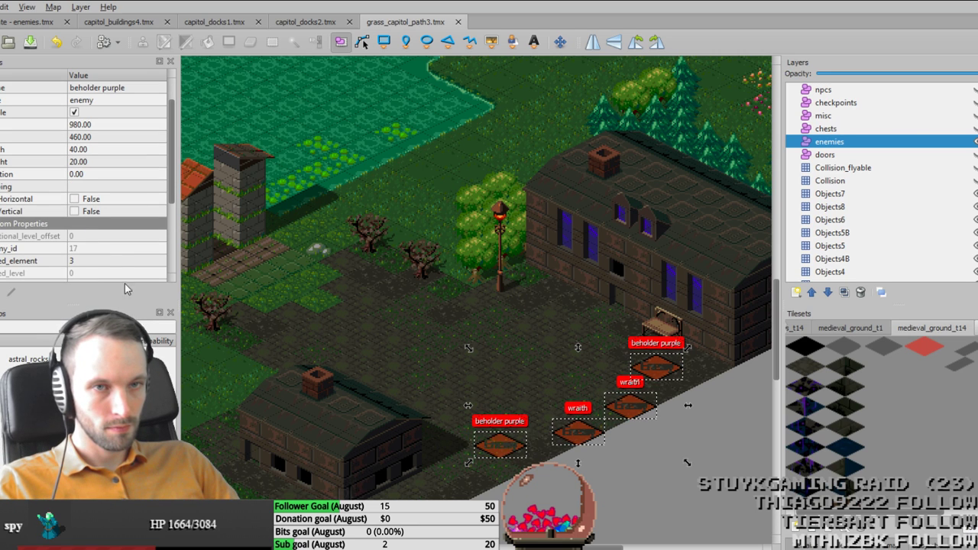
{"action": "scroll", "coordinate": [89, 279], "scroll_direction": "down", "scroll_amount": 1}
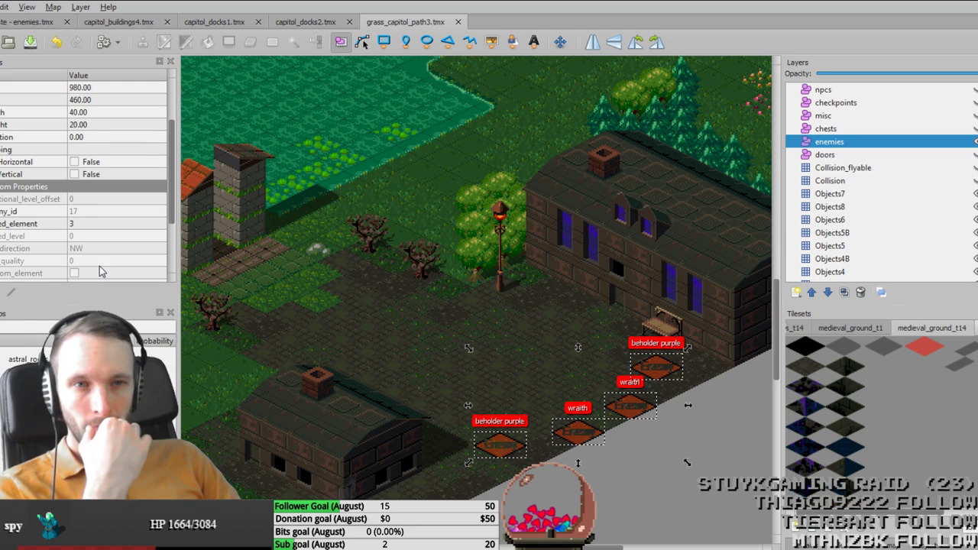
{"action": "scroll", "coordinate": [94, 267], "scroll_direction": "down", "scroll_amount": 1}
{"action": "scroll", "coordinate": [93, 264], "scroll_direction": "down", "scroll_amount": 1}
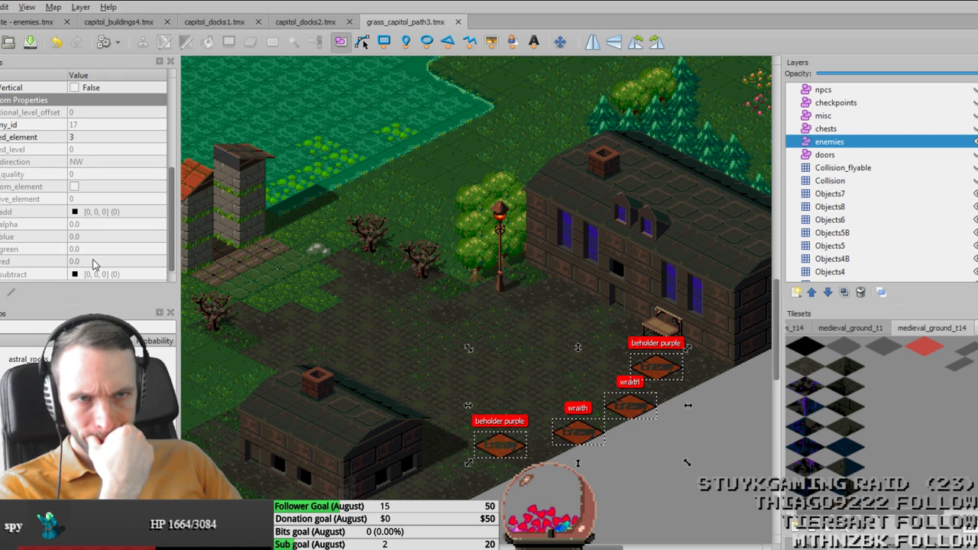
{"action": "left_click", "coordinate": [447, 344]}
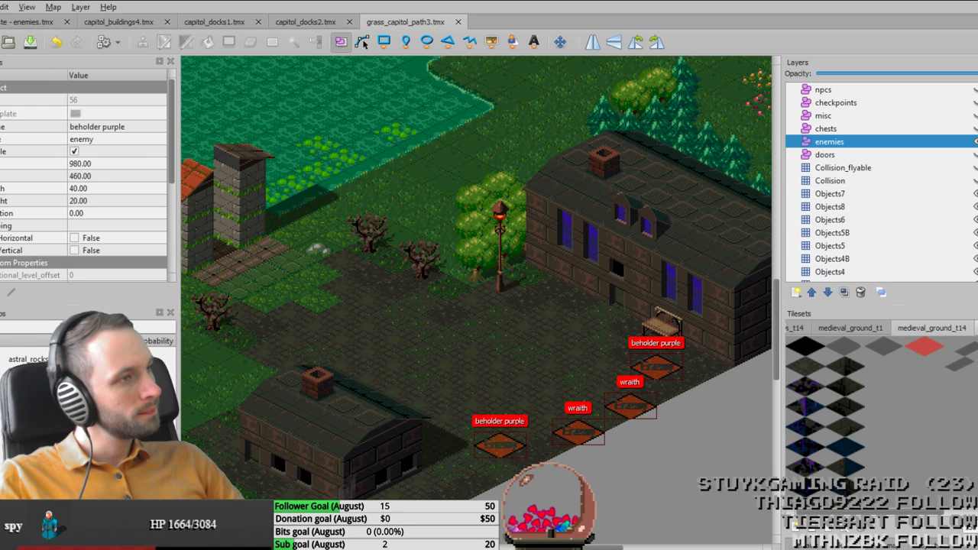
Step: Switch to the Defold editor, rebuild and run the game, and walk the character over the bridge to the yard's entrance
{"action": "key", "text": "alt+Tab"}
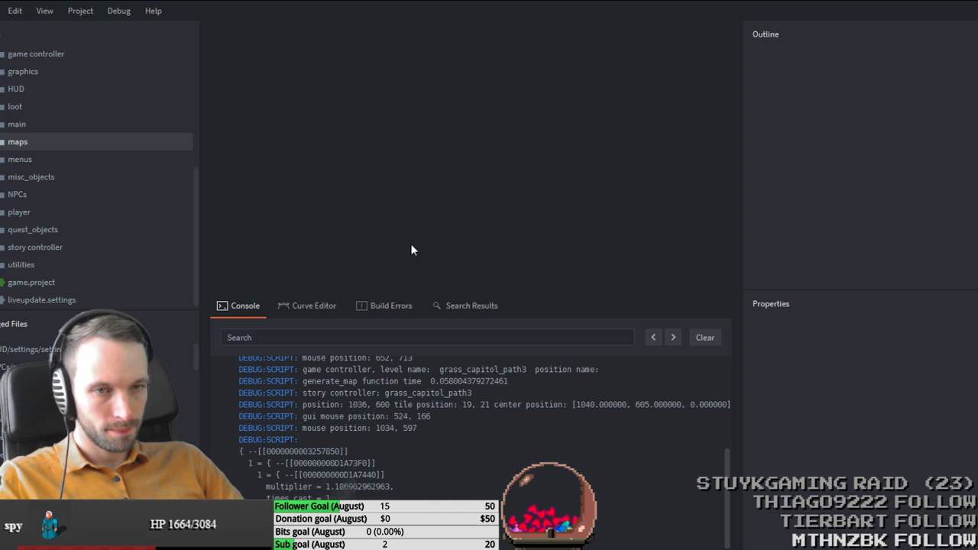
{"action": "key", "text": "ctrl+b"}
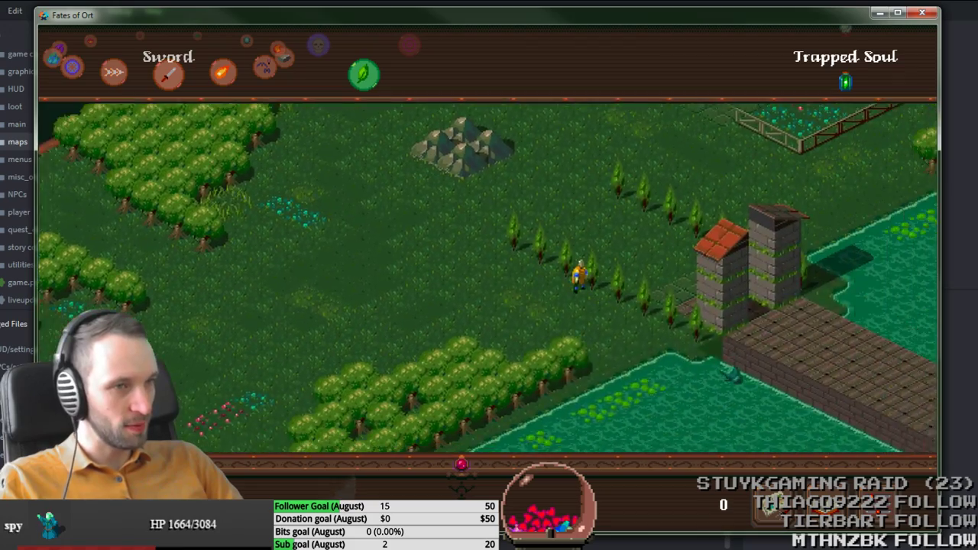
{"action": "left_click", "coordinate": [738, 342]}
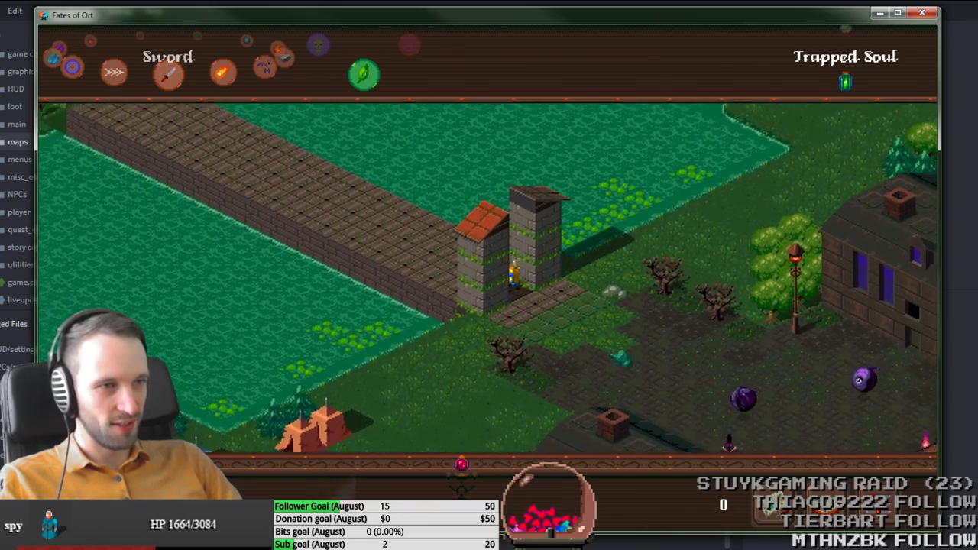
Step: Walk the character around the yard's entrance to draw the wraiths and purple beholders into motion, and quit the game
{"action": "left_click", "coordinate": [483, 407]}
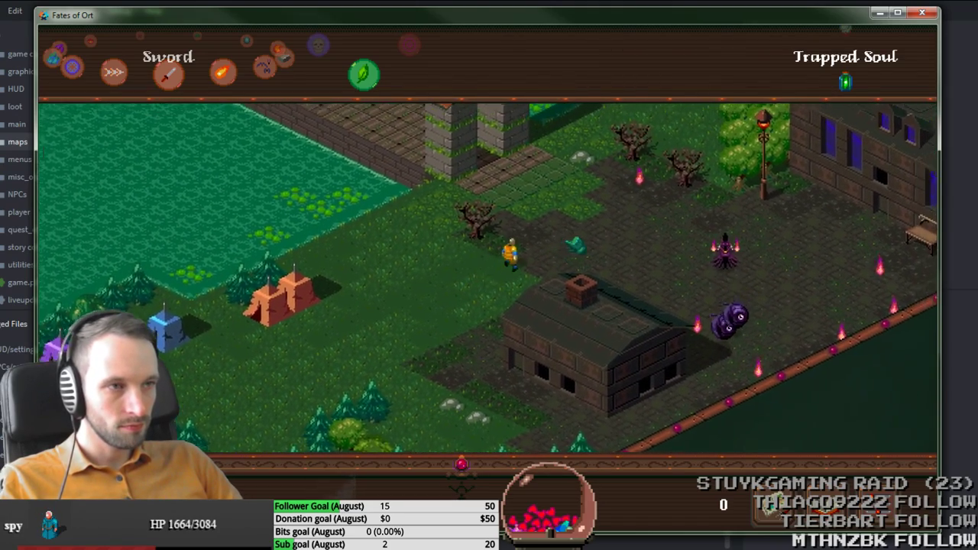
{"action": "left_click", "coordinate": [463, 213]}
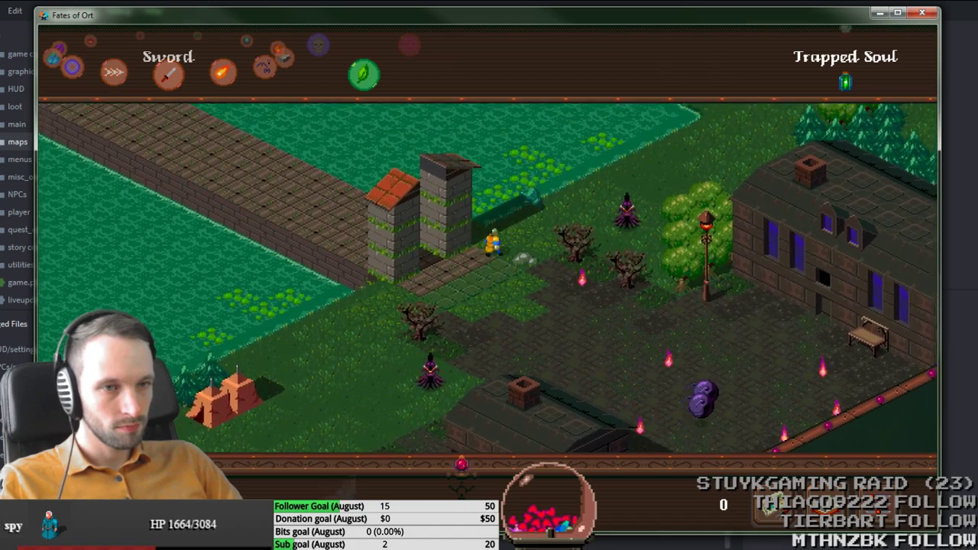
{"action": "left_click", "coordinate": [553, 366]}
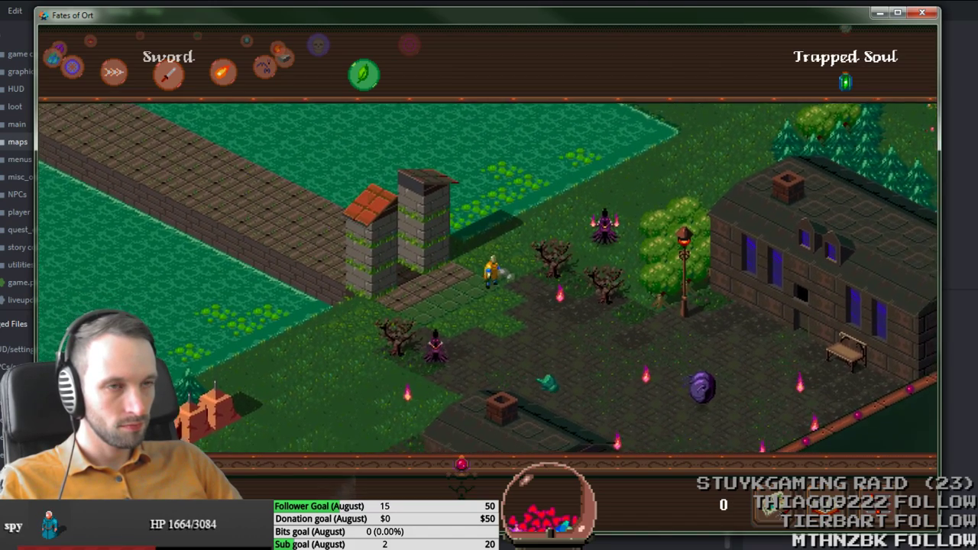
{"action": "left_click", "coordinate": [430, 398]}
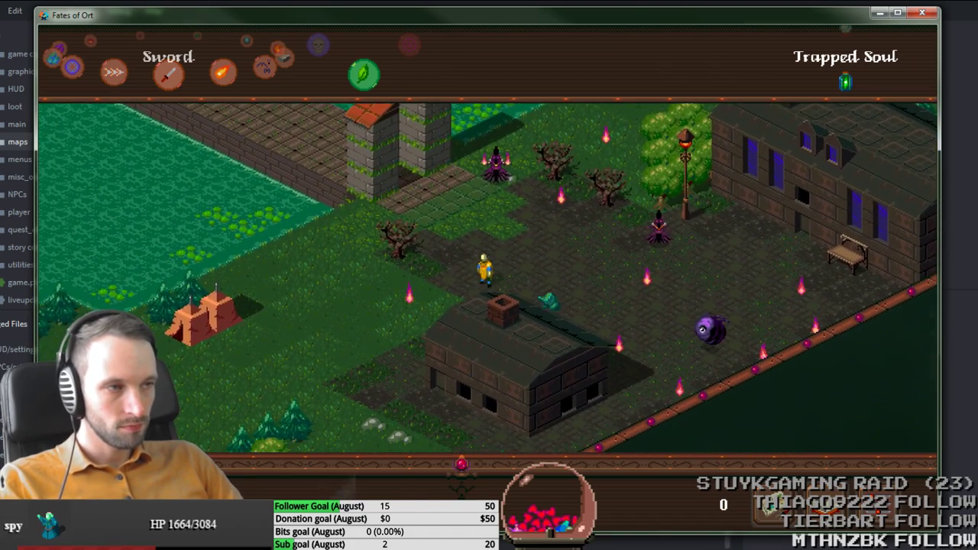
{"action": "key", "text": "Escape"}
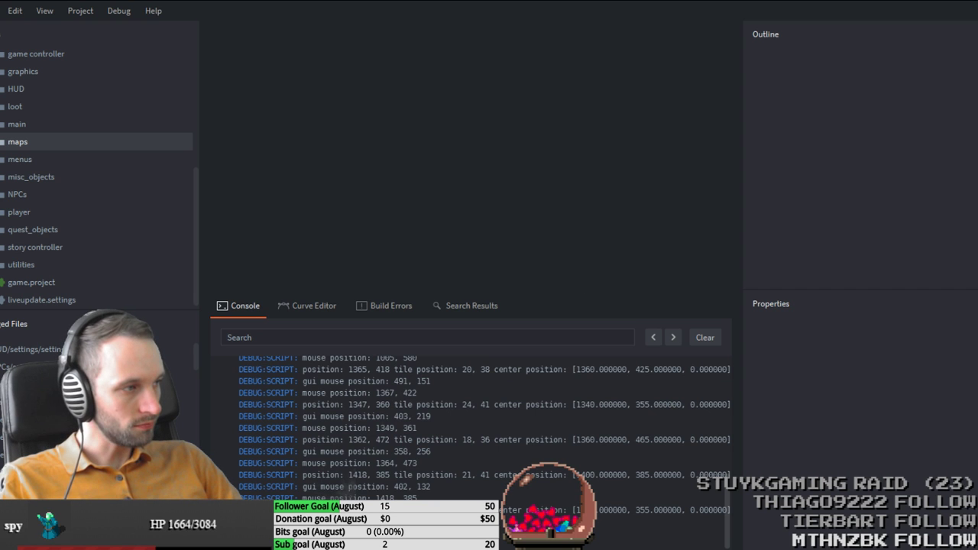
Step: Switch to Tiled, delete the southwesternmost purple beholder from the yard in grass_capitol_path3, and save the map
{"action": "key", "text": "alt+Tab"}
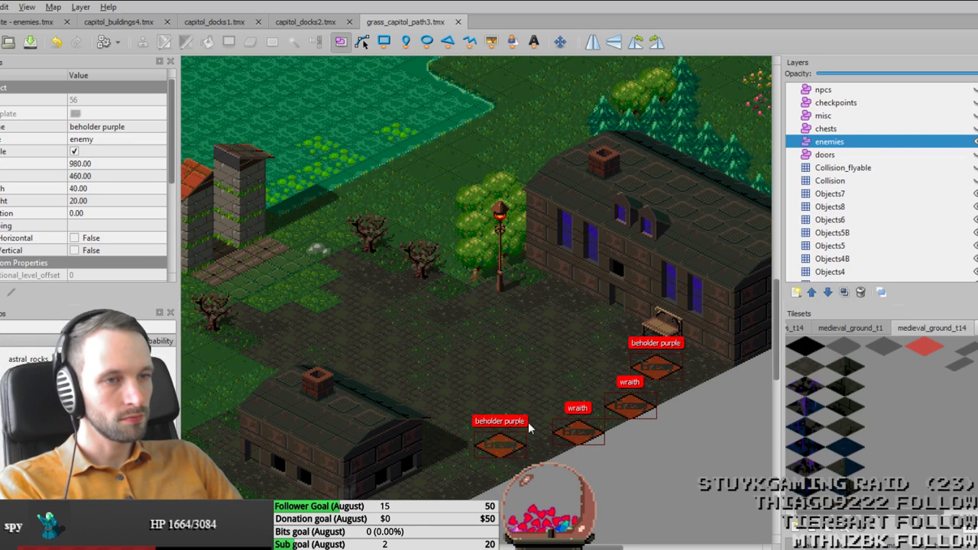
{"action": "key", "text": "Delete"}
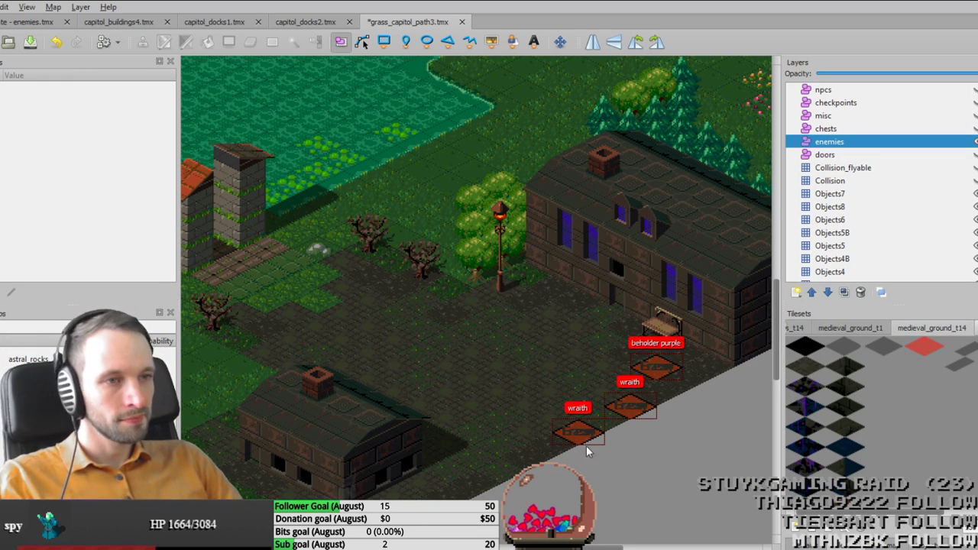
{"action": "key", "text": "ctrl+s"}
{"action": "scroll", "coordinate": [448, 258], "scroll_direction": "down", "scroll_amount": 2, "text": "ctrl"}
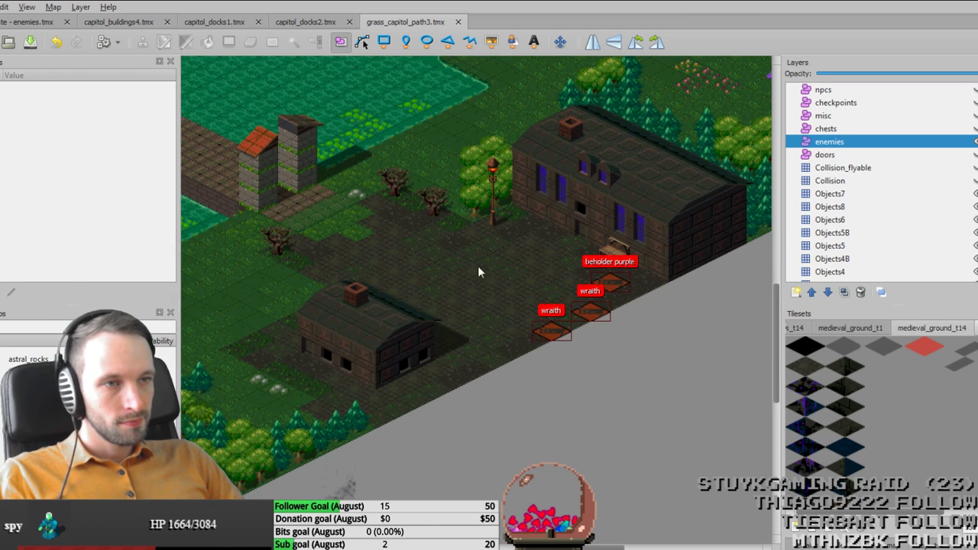
Step: Spread the two wraiths along the yard's southeastern edge, one beside the small house, shift the remaining purple beholder slightly southwest, and save the map
{"action": "left_click_drag", "start_coordinate": [550, 336], "coordinate": [430, 394]}
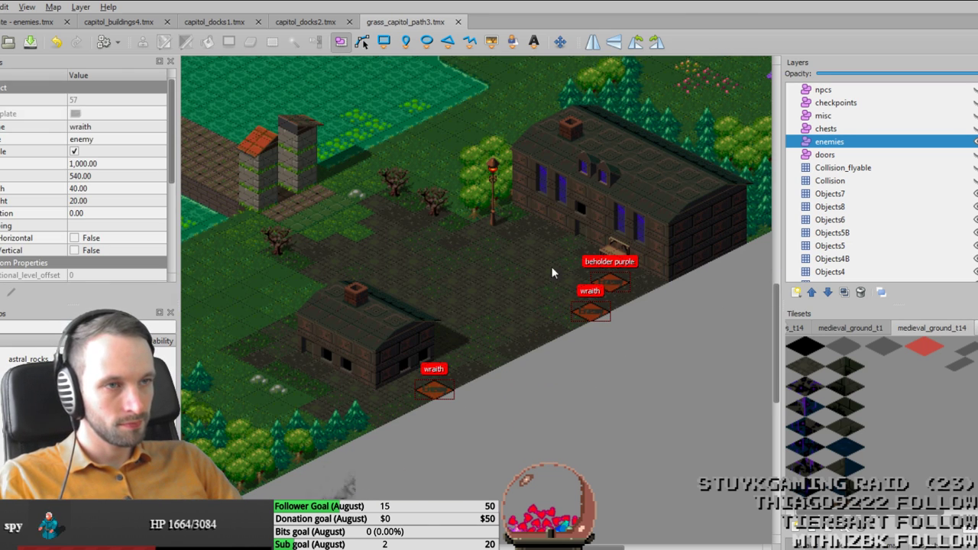
{"action": "left_click_drag", "start_coordinate": [591, 311], "coordinate": [550, 336]}
{"action": "left_click_drag", "start_coordinate": [617, 280], "coordinate": [598, 289]}
{"action": "key", "text": "ctrl+s"}
{"action": "middle_click_drag", "start_coordinate": [425, 356], "coordinate": [468, 340]}
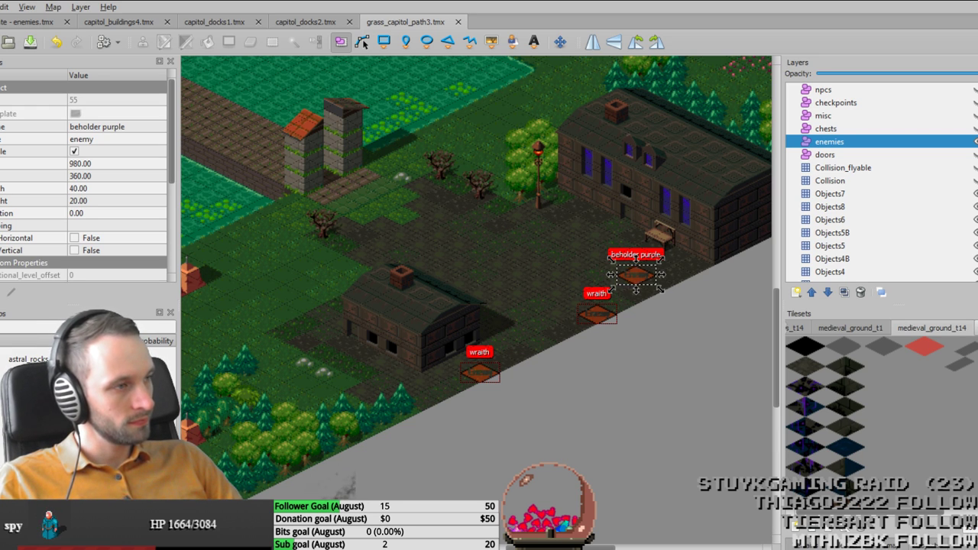
Step: Close the grass_capitol_path3 map and look over the enemy placement in capitol_docks2
{"action": "scroll", "coordinate": [375, 137], "scroll_direction": "up", "scroll_amount": 2}
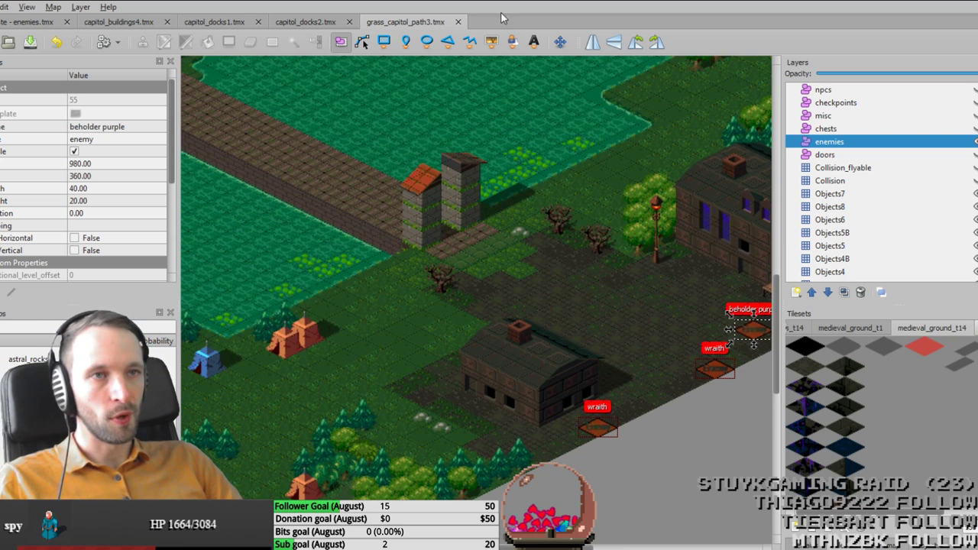
{"action": "left_click", "coordinate": [458, 21]}
{"action": "middle_click_drag", "start_coordinate": [424, 372], "coordinate": [288, 356]}
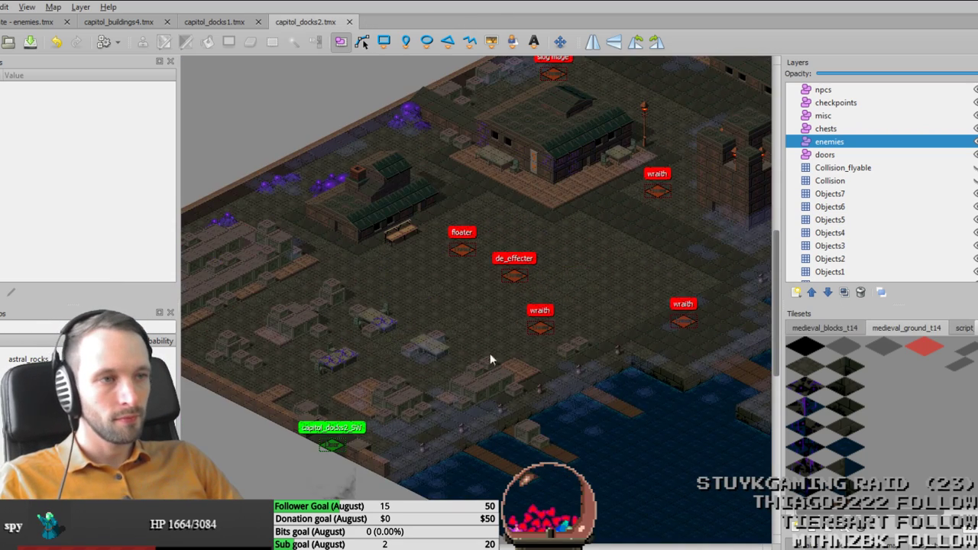
{"action": "middle_click_drag", "start_coordinate": [518, 346], "coordinate": [496, 353]}
{"action": "scroll", "coordinate": [460, 352], "scroll_direction": "down", "scroll_amount": 1, "text": "ctrl"}
{"action": "scroll", "coordinate": [496, 353], "scroll_direction": "right", "scroll_amount": 1}
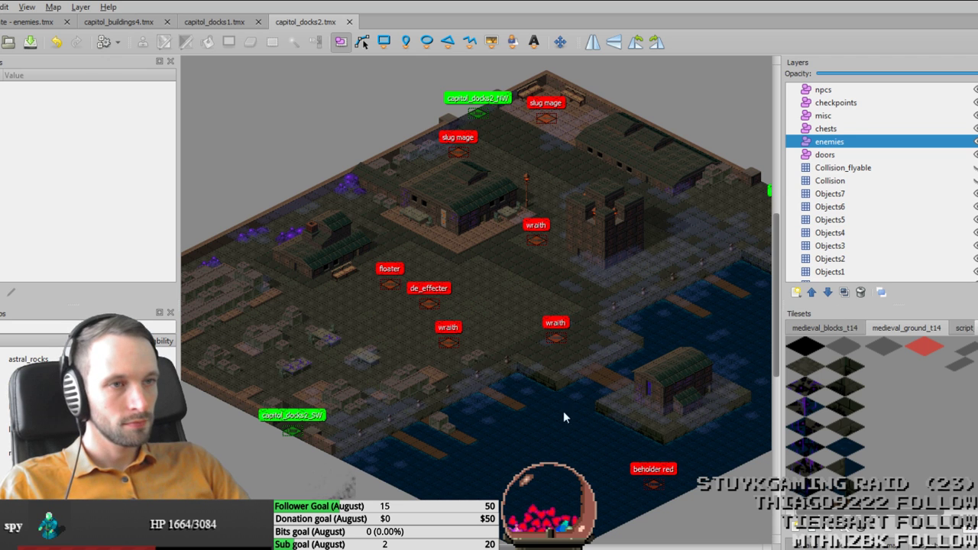
Step: Examine the enemies and holes placed in the capitol_buildings4 map and show the script_objects tileset
{"action": "left_click", "coordinate": [141, 23]}
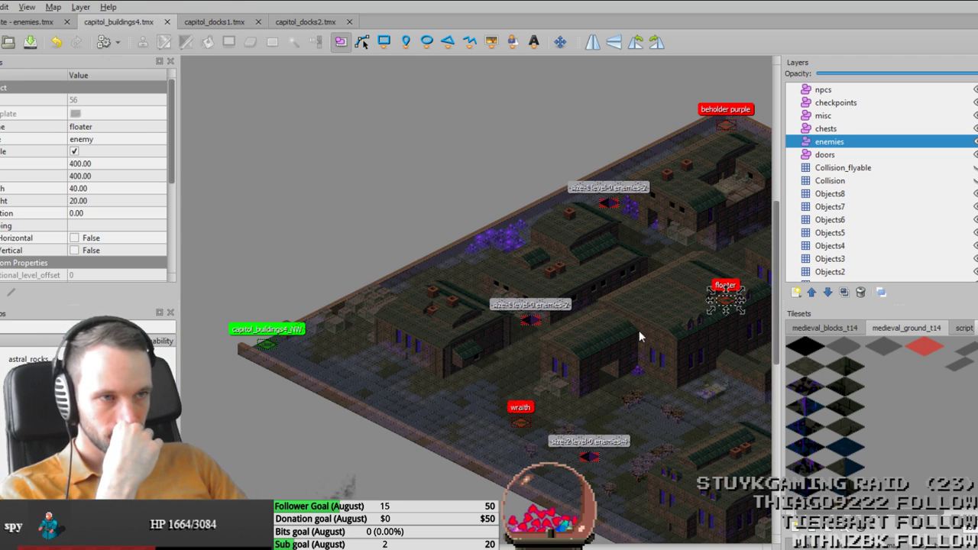
{"action": "middle_click_drag", "start_coordinate": [637, 331], "coordinate": [448, 327]}
{"action": "left_click", "coordinate": [445, 324]}
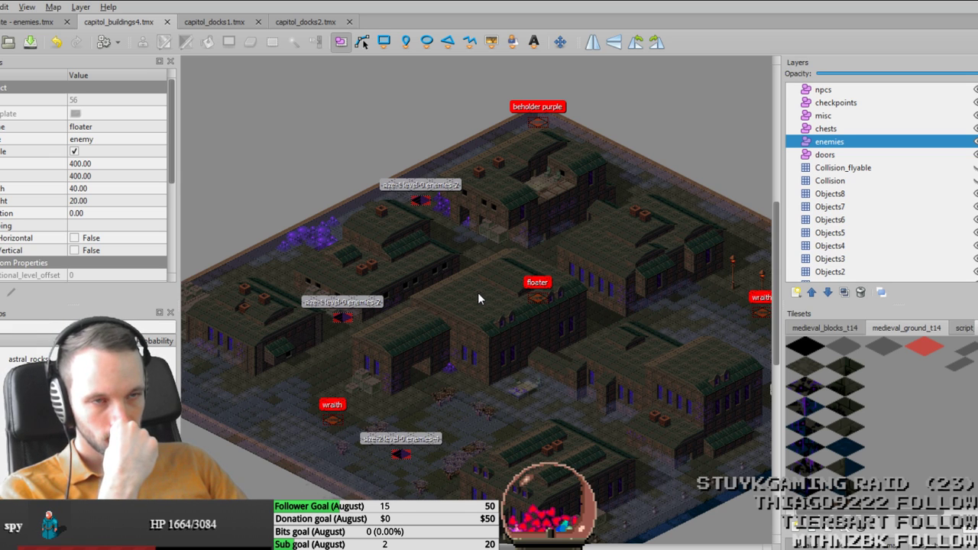
{"action": "left_click", "coordinate": [956, 331]}
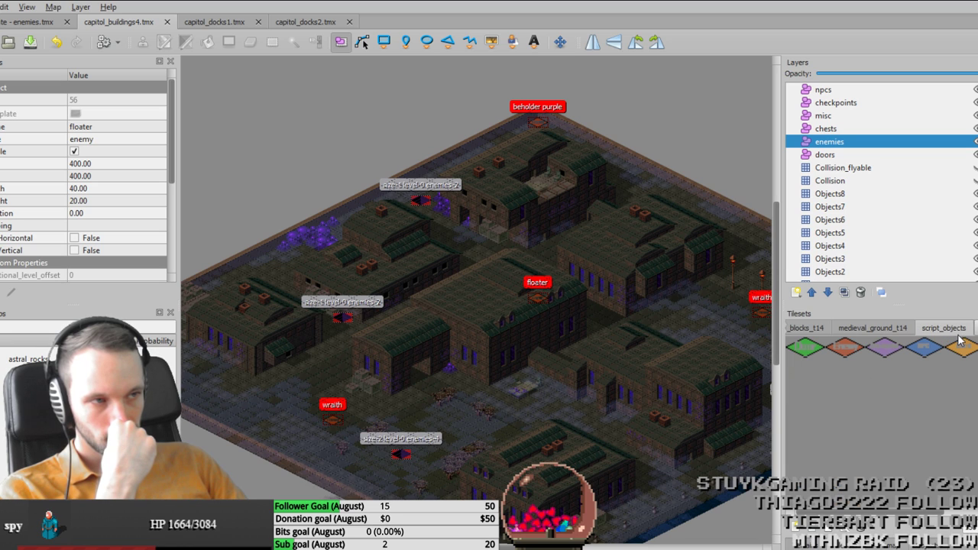
{"action": "left_click_drag", "start_coordinate": [907, 513], "coordinate": [800, 477]}
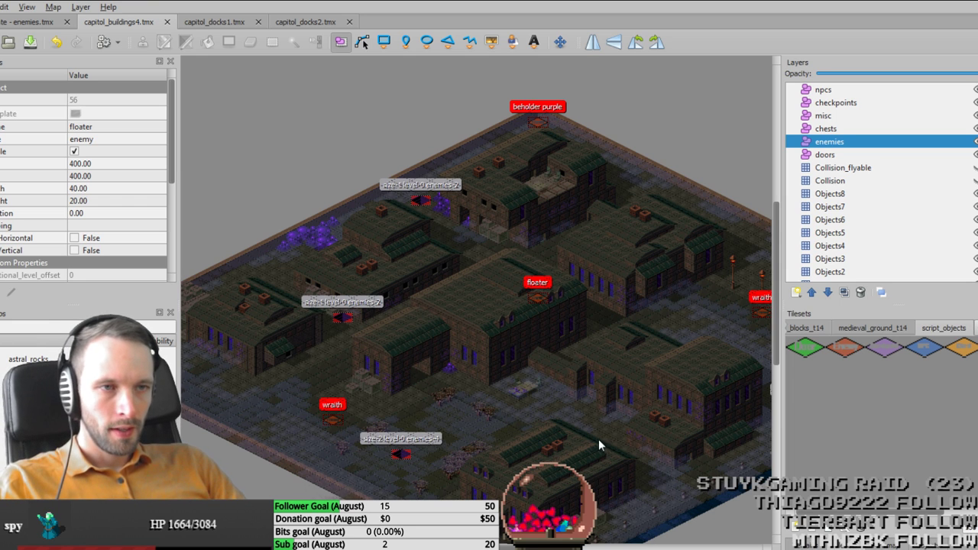
{"action": "scroll", "coordinate": [483, 409], "scroll_direction": "down", "scroll_amount": 2}
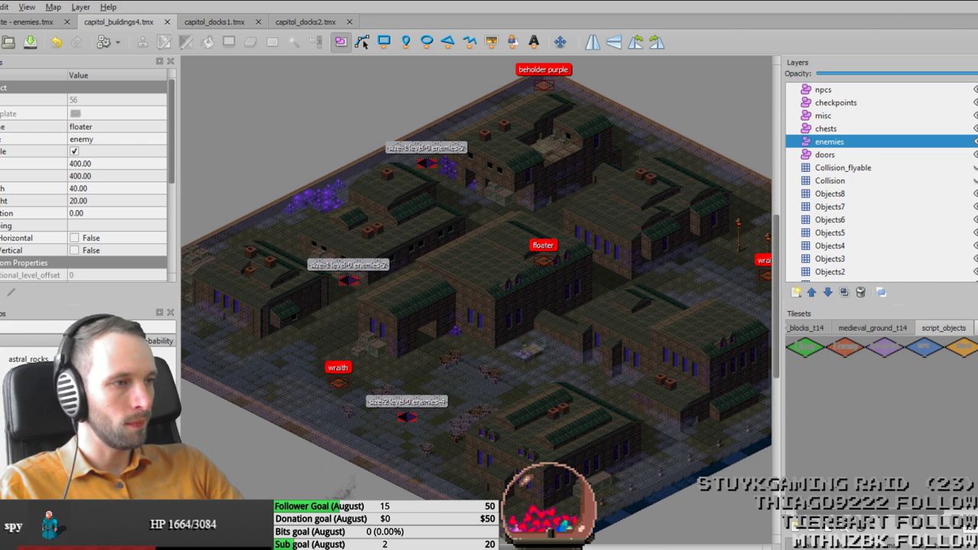
Step: Check the capitol area in the world map drawing in Flash, return to Tiled, and bring up the capitol_warehouse and capitol_buildings3 maps
{"action": "key", "text": "alt+Tab"}
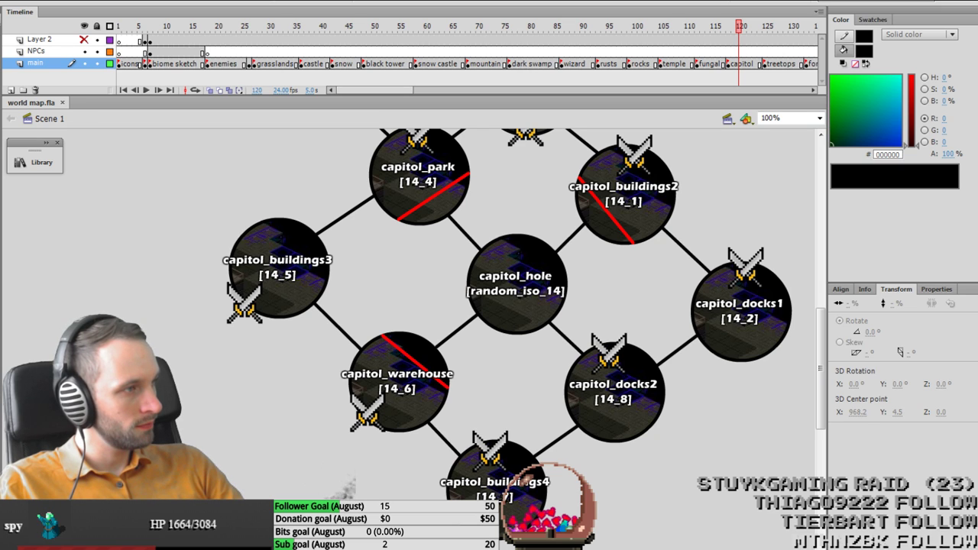
{"action": "key", "text": "alt+Tab"}
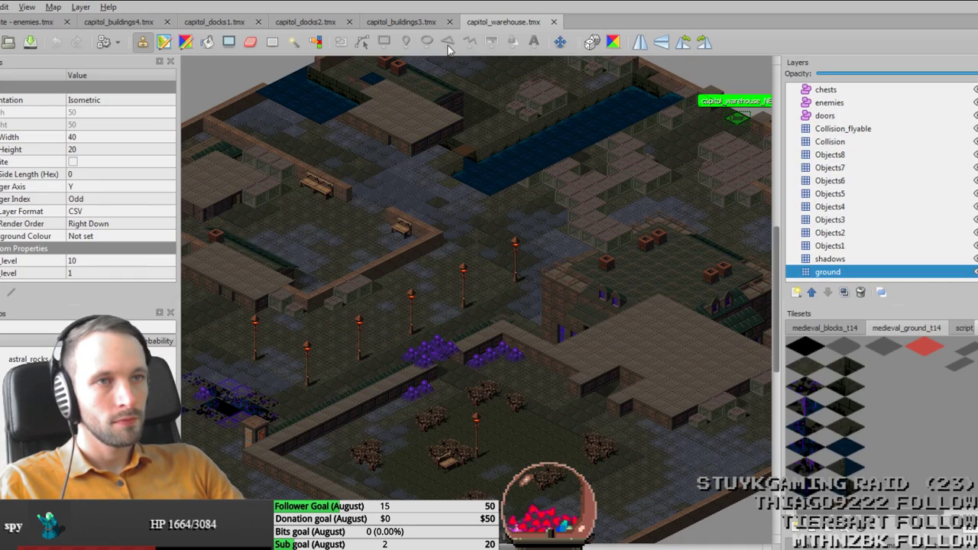
{"action": "key", "text": "Tab"}
{"action": "middle_click_drag", "start_coordinate": [455, 218], "coordinate": [585, 247]}
{"action": "left_click", "coordinate": [377, 22]}
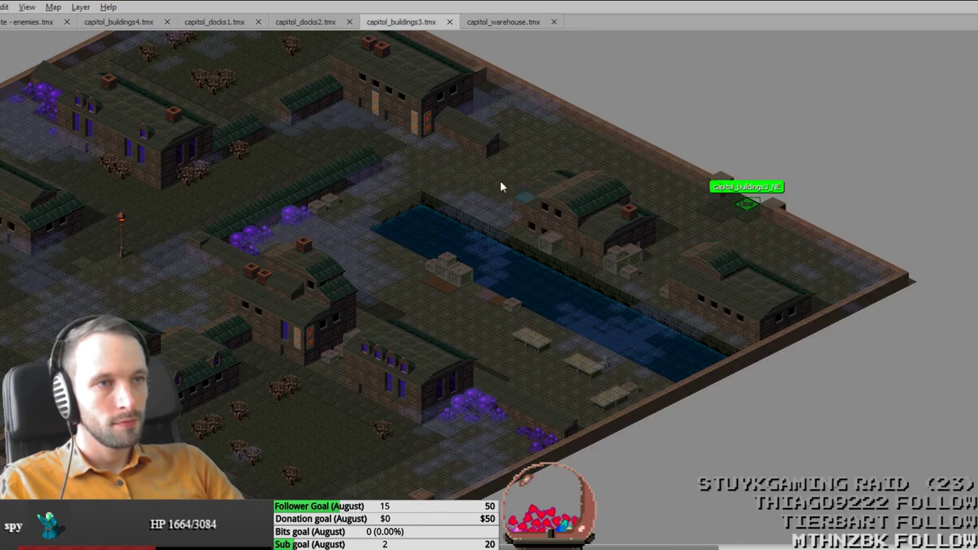
Step: Examine the streets, buildings and entrances of the capitol_buildings3 map for possible enemy positions
{"action": "key", "text": "Tab"}
{"action": "middle_click_drag", "start_coordinate": [338, 196], "coordinate": [412, 203]}
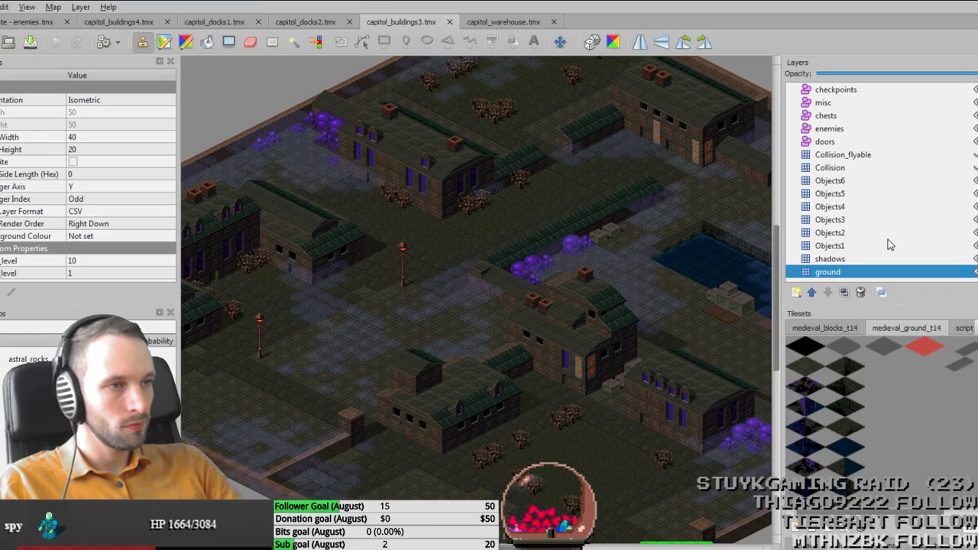
{"action": "key", "text": "Tab"}
{"action": "middle_click_drag", "start_coordinate": [384, 301], "coordinate": [580, 213]}
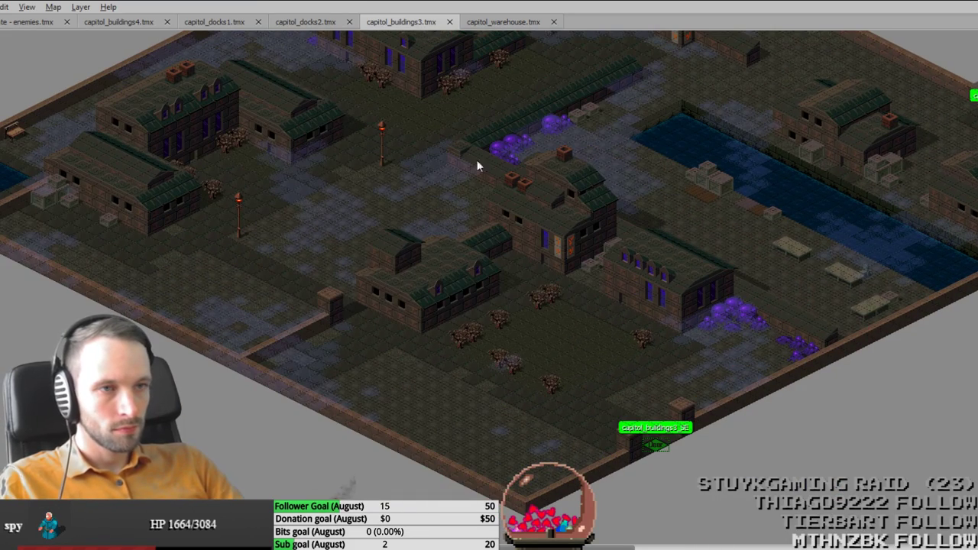
{"action": "middle_click_drag", "start_coordinate": [664, 277], "coordinate": [657, 280]}
{"action": "middle_click_drag", "start_coordinate": [602, 186], "coordinate": [629, 291]}
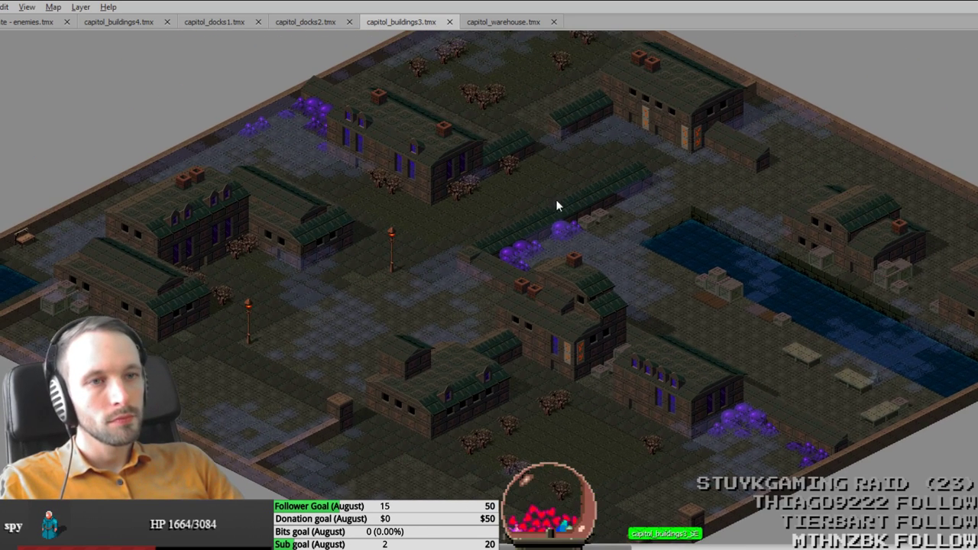
{"action": "middle_click_drag", "start_coordinate": [556, 201], "coordinate": [327, 220]}
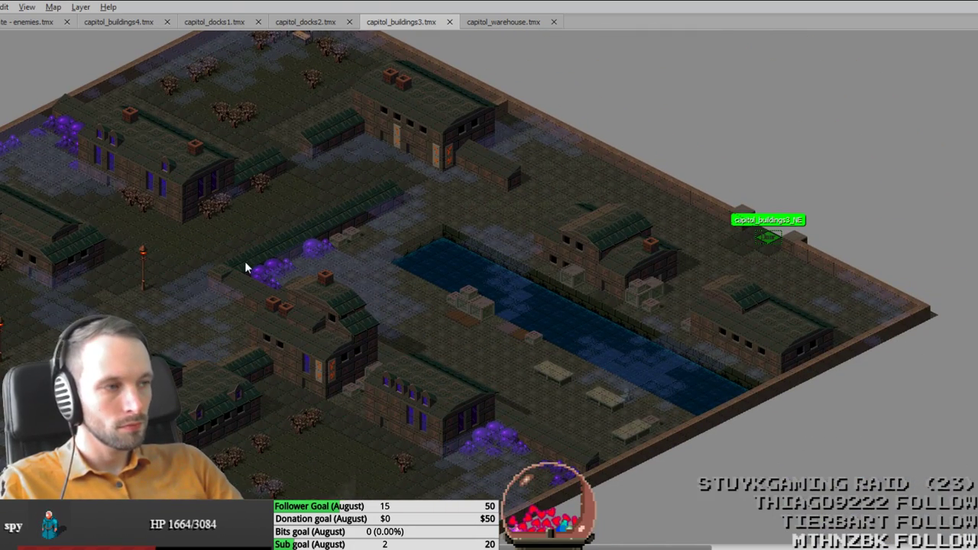
{"action": "middle_click_drag", "start_coordinate": [245, 263], "coordinate": [403, 257]}
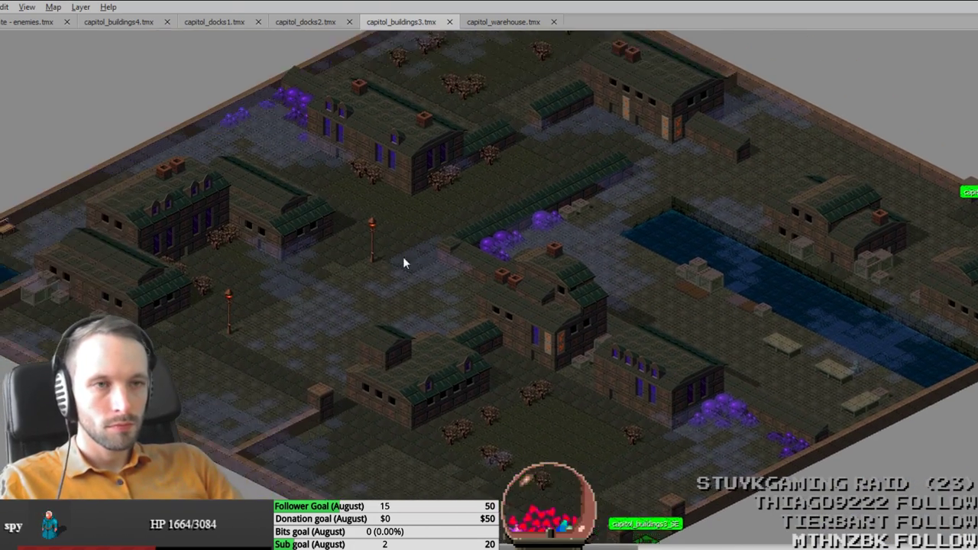
Step: Copy the set of enemy objects from the enemies template map and paste it into capitol_buildings3, outside the map's northwestern wall
{"action": "left_click", "coordinate": [11, 23]}
{"action": "left_click_drag", "start_coordinate": [188, 240], "coordinate": [489, 458]}
{"action": "left_click", "coordinate": [413, 22]}
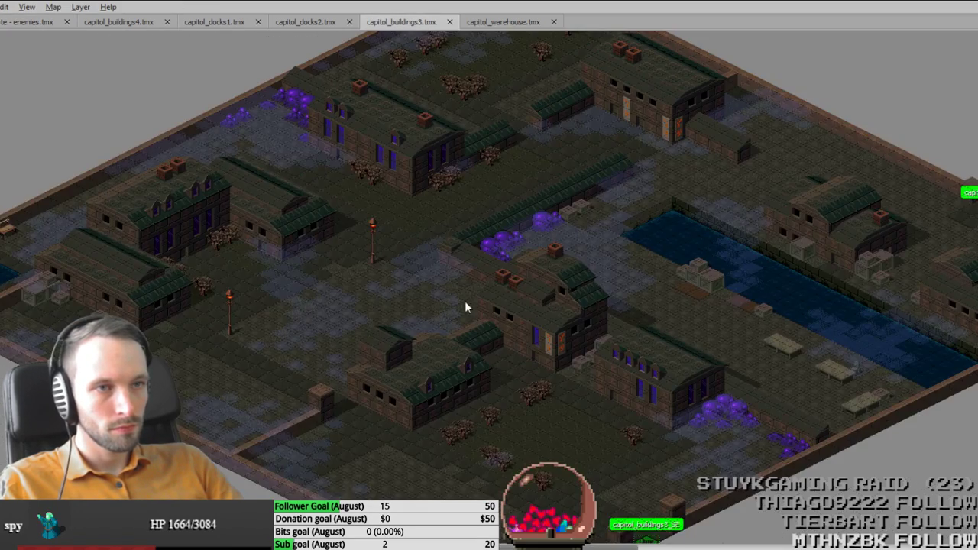
{"action": "key", "text": "Tab"}
{"action": "key", "text": "Tab"}
{"action": "key", "text": "ctrl+v"}
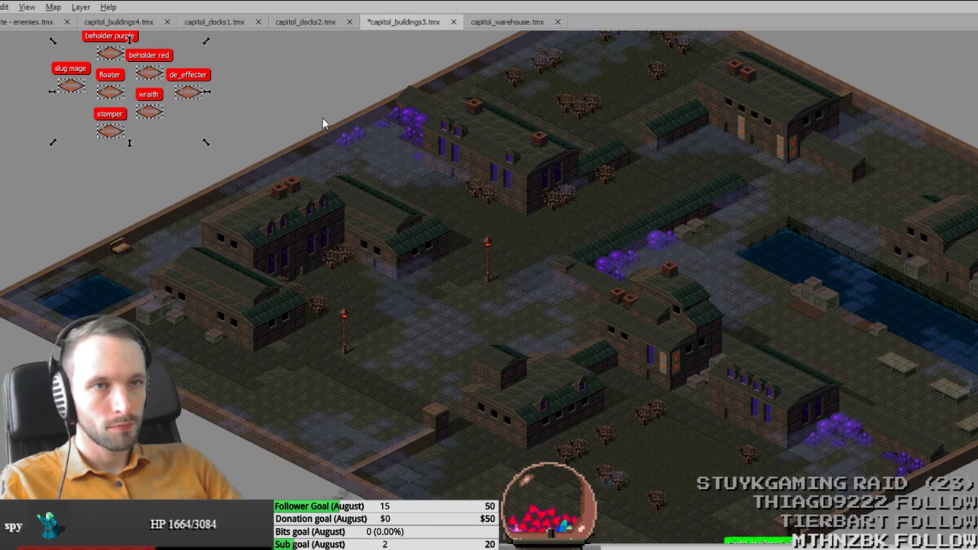
Step: Move the pasted floater to the street by the western buildings at 240, 700, set its direction to SE, and save the map
{"action": "scroll", "coordinate": [229, 133], "scroll_direction": "up", "scroll_amount": 2}
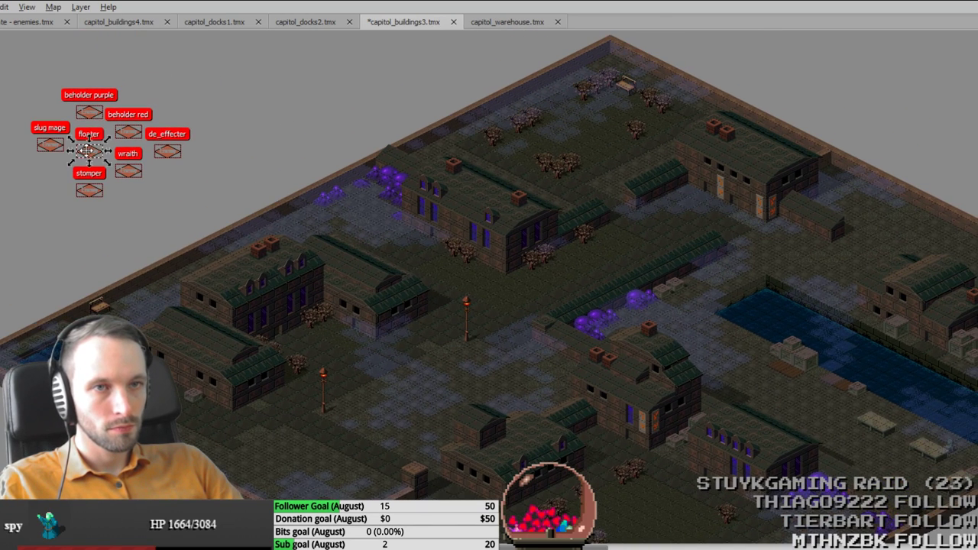
{"action": "left_click_drag", "start_coordinate": [88, 150], "coordinate": [310, 339]}
{"action": "key", "text": "Tab"}
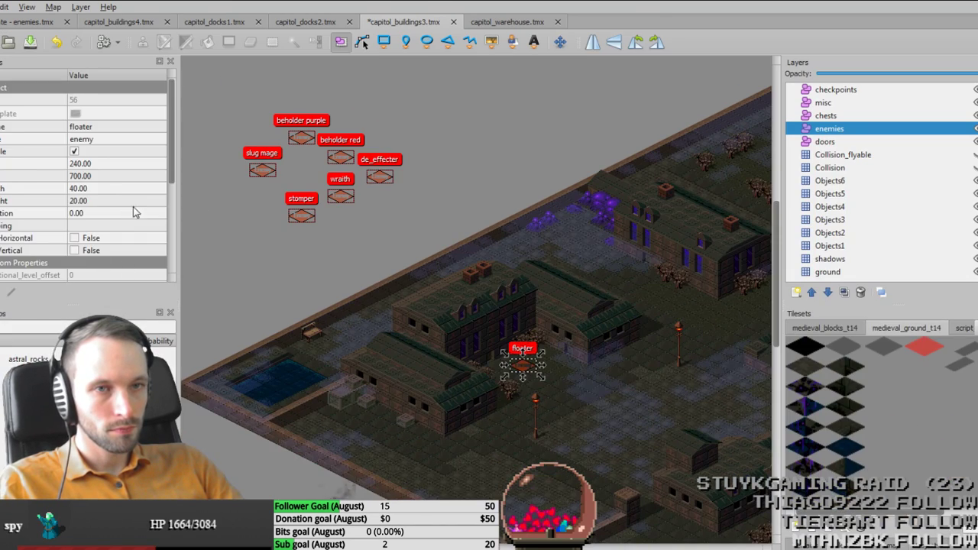
{"action": "scroll", "coordinate": [122, 229], "scroll_direction": "down", "scroll_amount": 2}
{"action": "left_click", "coordinate": [111, 248]}
{"action": "type", "text": "SE"}
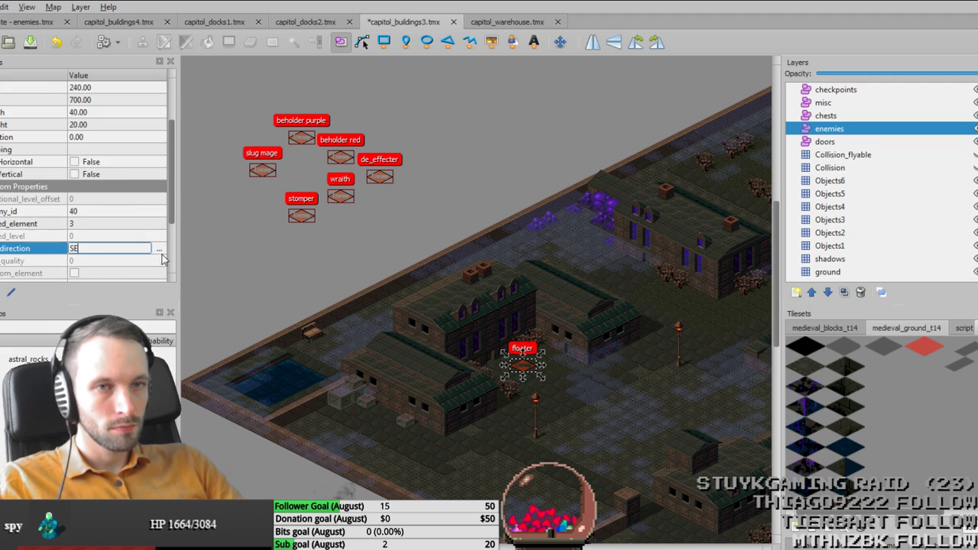
{"action": "key", "text": "Return"}
{"action": "left_click", "coordinate": [328, 290]}
{"action": "key", "text": "Tab"}
{"action": "middle_click_drag", "start_coordinate": [571, 319], "coordinate": [376, 181]}
{"action": "key", "text": "ctrl+s"}
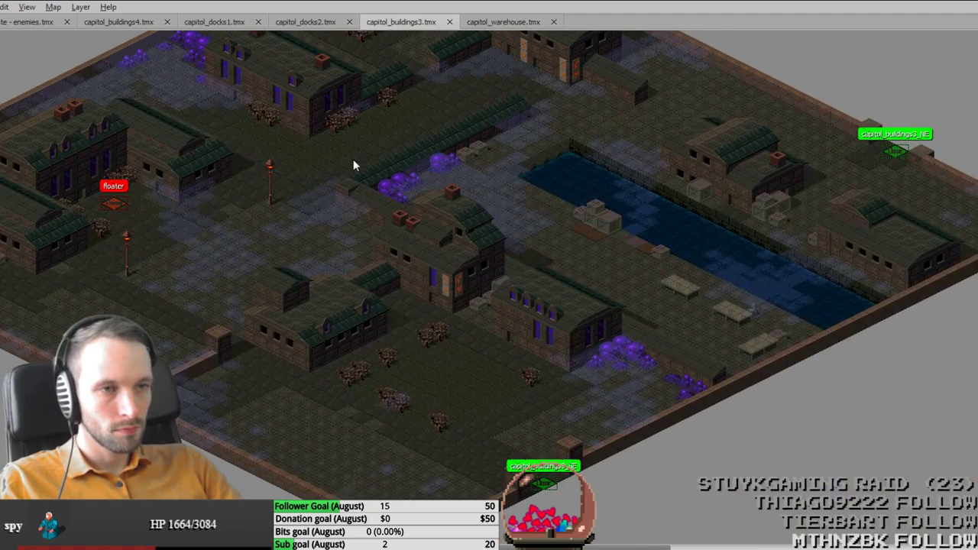
Step: Move the slug mage from outside the wall to the quay among the tables southwest of the eastern canal
{"action": "scroll", "coordinate": [295, 159], "scroll_direction": "right", "scroll_amount": 2}
{"action": "scroll", "coordinate": [287, 227], "scroll_direction": "up", "scroll_amount": 3}
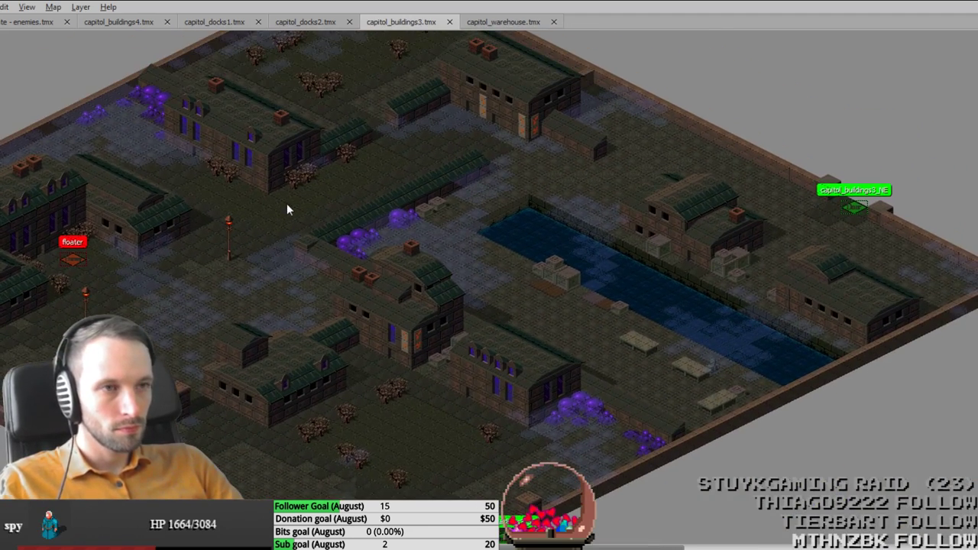
{"action": "middle_click_drag", "start_coordinate": [254, 248], "coordinate": [330, 316]}
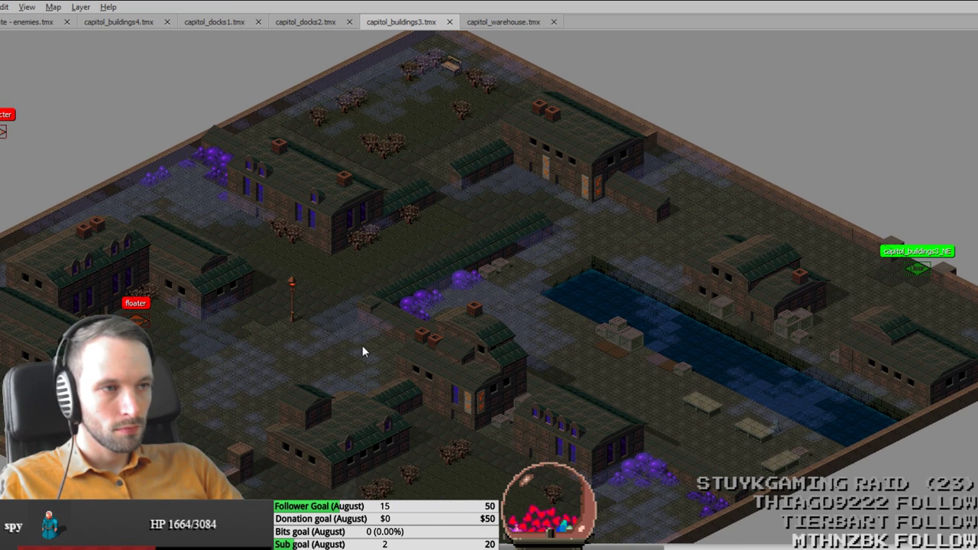
{"action": "middle_click_drag", "start_coordinate": [347, 351], "coordinate": [498, 305]}
{"action": "middle_click_drag", "start_coordinate": [127, 140], "coordinate": [128, 149]}
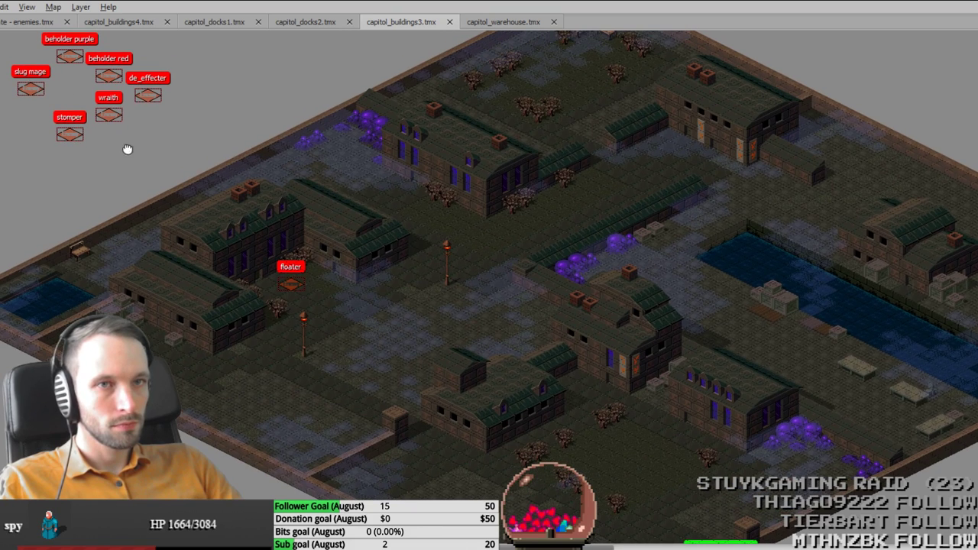
{"action": "left_click_drag", "start_coordinate": [42, 90], "coordinate": [908, 377]}
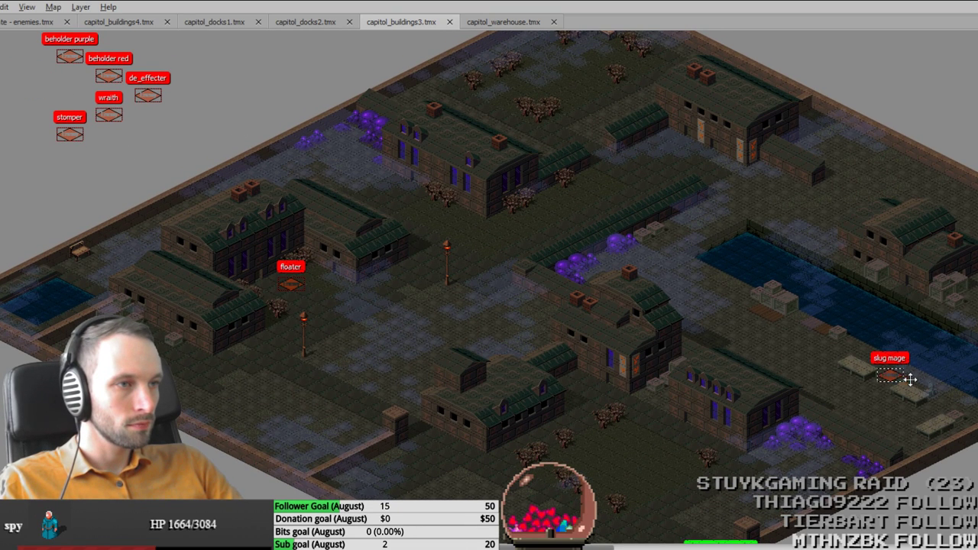
{"action": "middle_click_drag", "start_coordinate": [909, 379], "coordinate": [622, 328]}
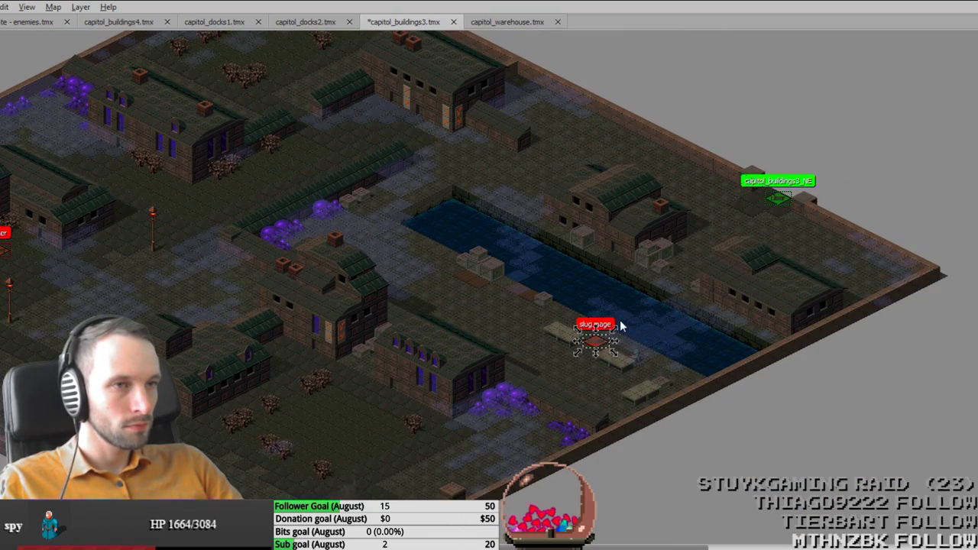
Step: Move the wraith from outside the wall into the northern garden between the groups of bushes
{"action": "middle_click_drag", "start_coordinate": [316, 234], "coordinate": [701, 388]}
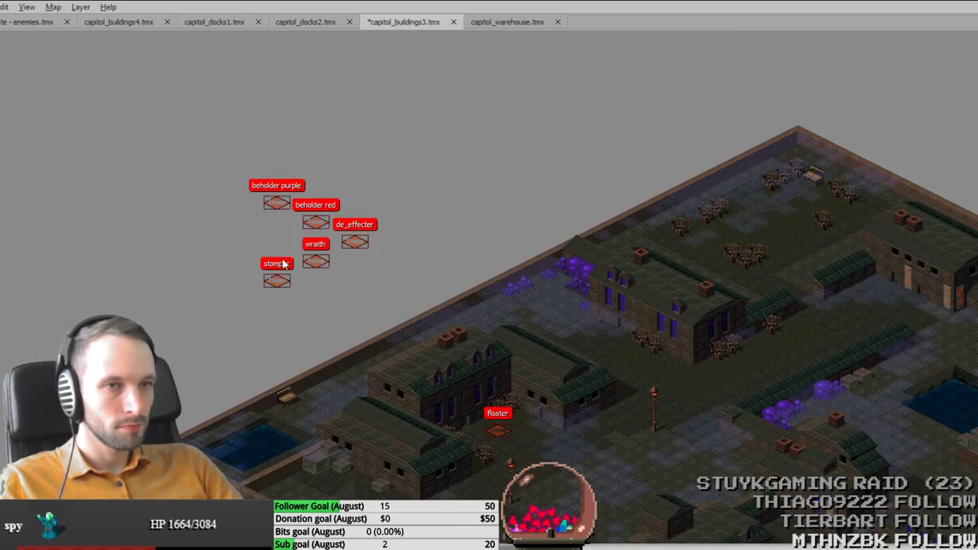
{"action": "left_click_drag", "start_coordinate": [316, 261], "coordinate": [775, 229]}
{"action": "middle_click_drag", "start_coordinate": [773, 248], "coordinate": [508, 132]}
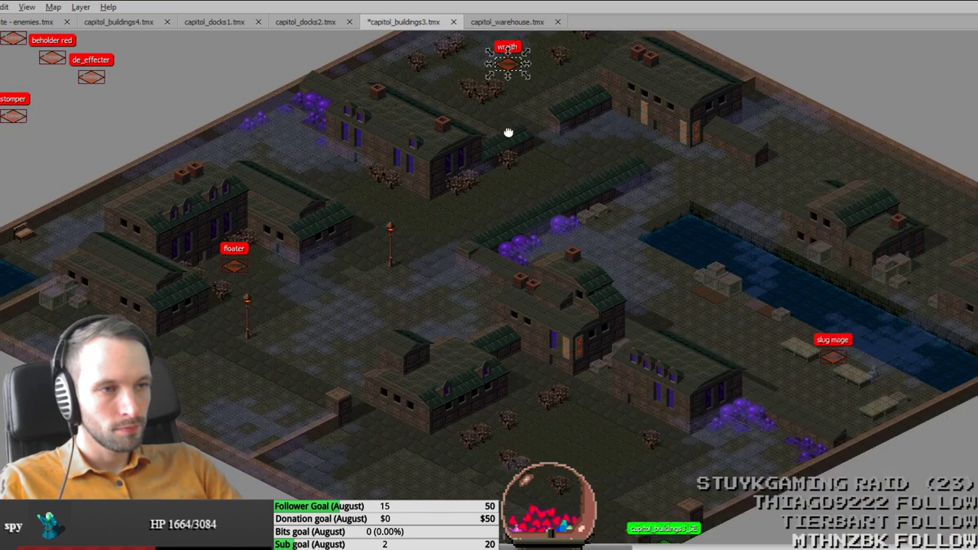
{"action": "middle_click_drag", "start_coordinate": [570, 244], "coordinate": [502, 280]}
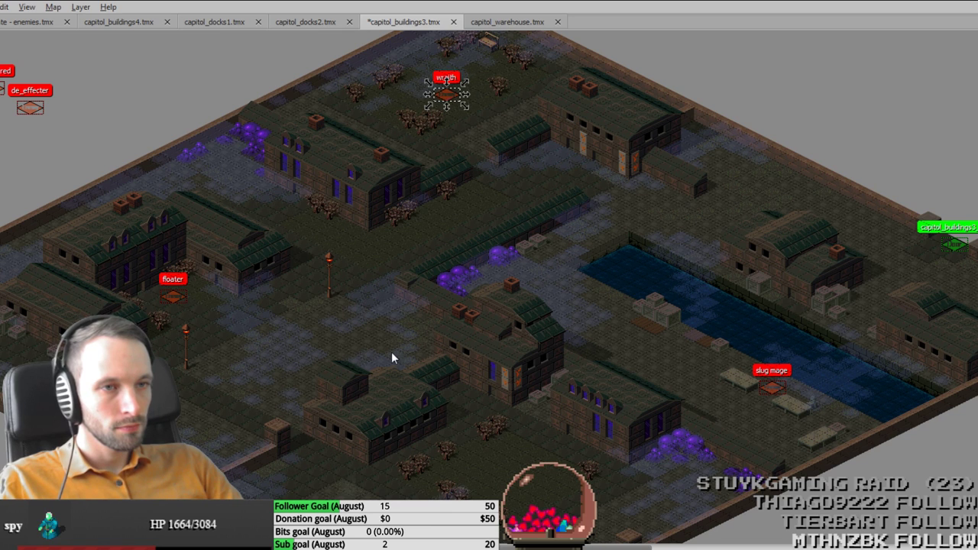
Step: Paste two copies of the wraith, one beside the central building and one near the southwestern wall pillar, and save the map
{"action": "key", "text": "ctrl+v"}
{"action": "key", "text": "ctrl+v"}
{"action": "left_click_drag", "start_coordinate": [381, 335], "coordinate": [433, 336]}
{"action": "key", "text": "ctrl+s"}
{"action": "middle_click_drag", "start_coordinate": [310, 336], "coordinate": [367, 253]}
Step: Copy the size 2, level 0, 4-enemy spawner from capitol_docks1 into the southern garden of capitol_buildings3 and save
{"action": "left_click", "coordinate": [208, 22]}
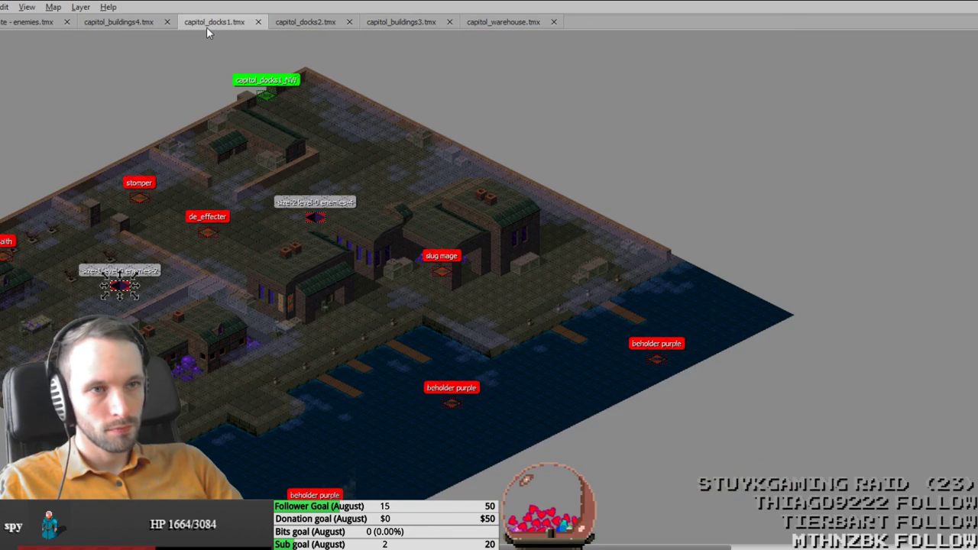
{"action": "left_click", "coordinate": [314, 218]}
{"action": "left_click", "coordinate": [320, 24]}
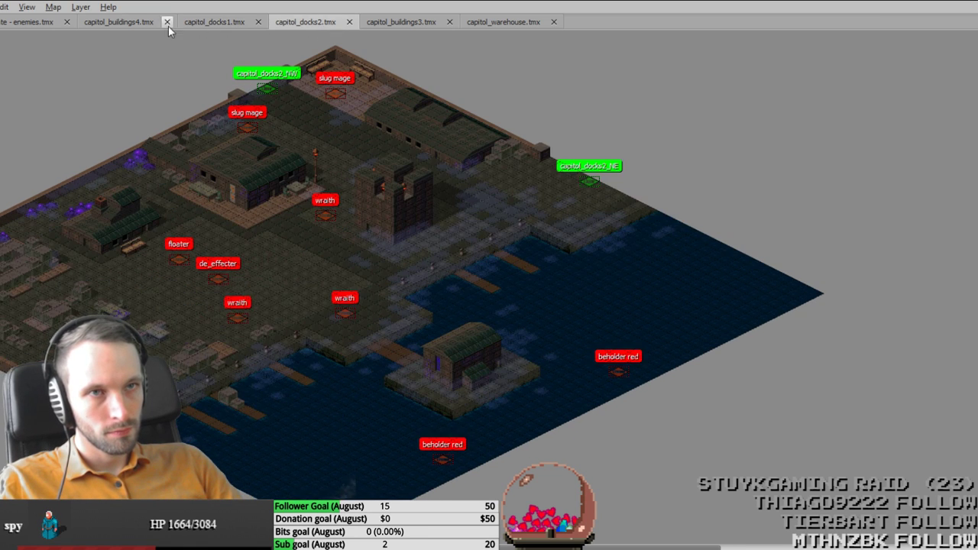
{"action": "left_click", "coordinate": [115, 24]}
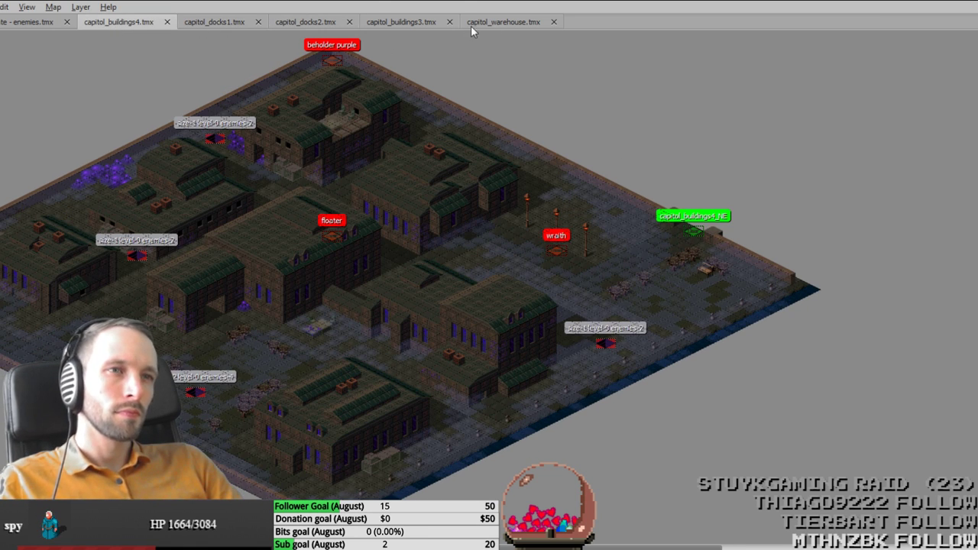
{"action": "left_click", "coordinate": [404, 23]}
{"action": "key", "text": "ctrl+v"}
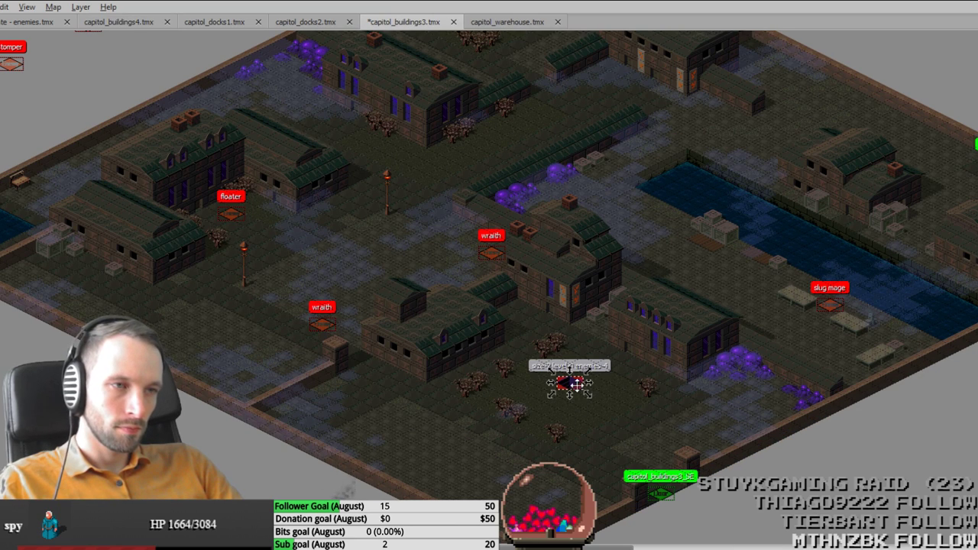
{"action": "key", "text": "ctrl+s"}
Step: Shift the slug mage slightly north to the canal's edge and save the map
{"action": "left_click", "coordinate": [593, 297]}
{"action": "middle_click_drag", "start_coordinate": [665, 360], "coordinate": [534, 217]}
{"action": "middle_click_drag", "start_coordinate": [392, 242], "coordinate": [361, 437]}
{"action": "middle_click_drag", "start_coordinate": [301, 310], "coordinate": [309, 367]}
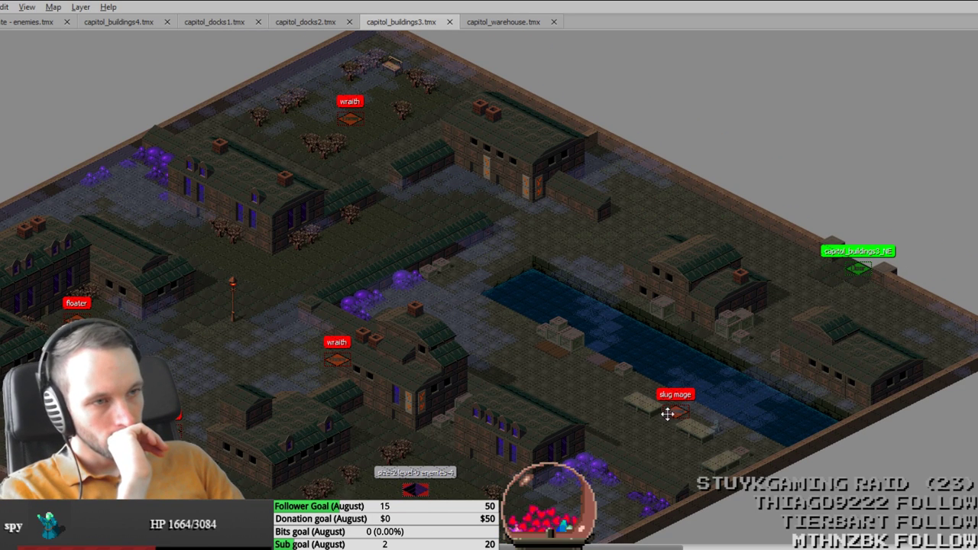
{"action": "left_click_drag", "start_coordinate": [667, 413], "coordinate": [667, 399]}
{"action": "key", "text": "ctrl+s"}
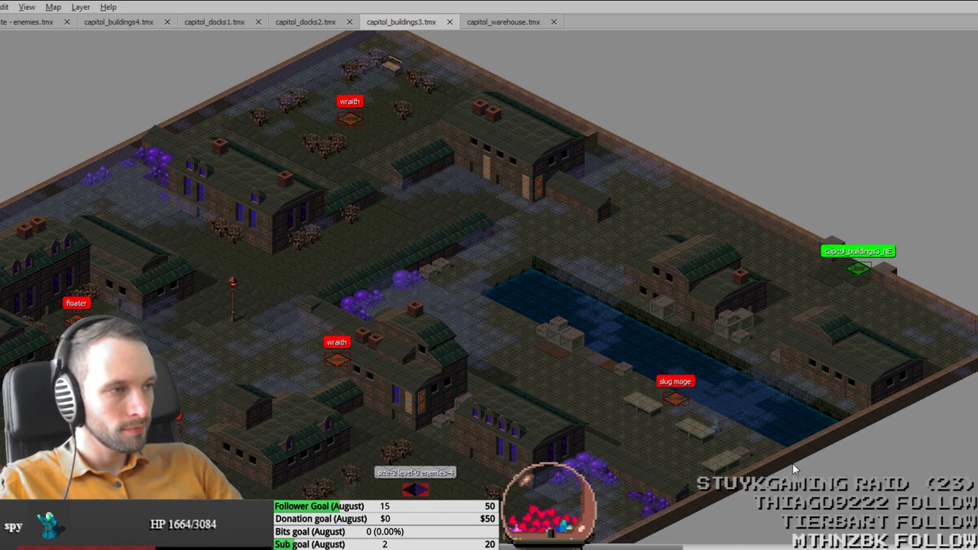
Step: Examine the streets, canal area and placed enemies of capitol_buildings3 for spots that still need an enemy
{"action": "middle_click_drag", "start_coordinate": [648, 448], "coordinate": [515, 379]}
{"action": "scroll", "coordinate": [515, 273], "scroll_direction": "up", "scroll_amount": 1, "text": "ctrl"}
{"action": "key", "text": "Tab"}
{"action": "middle_click_drag", "start_coordinate": [343, 233], "coordinate": [318, 311]}
{"action": "key", "text": "ctrl+Tab"}
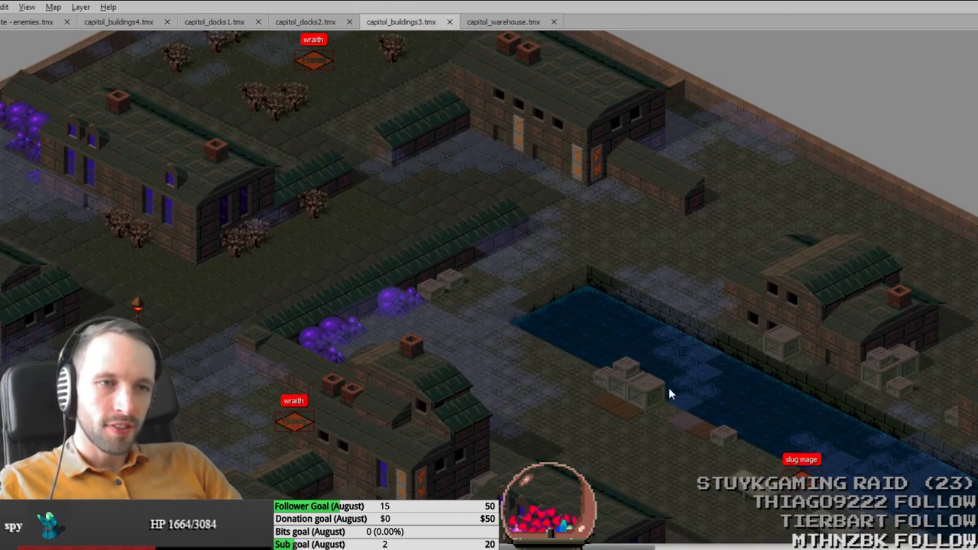
{"action": "middle_click_drag", "start_coordinate": [492, 400], "coordinate": [638, 447]}
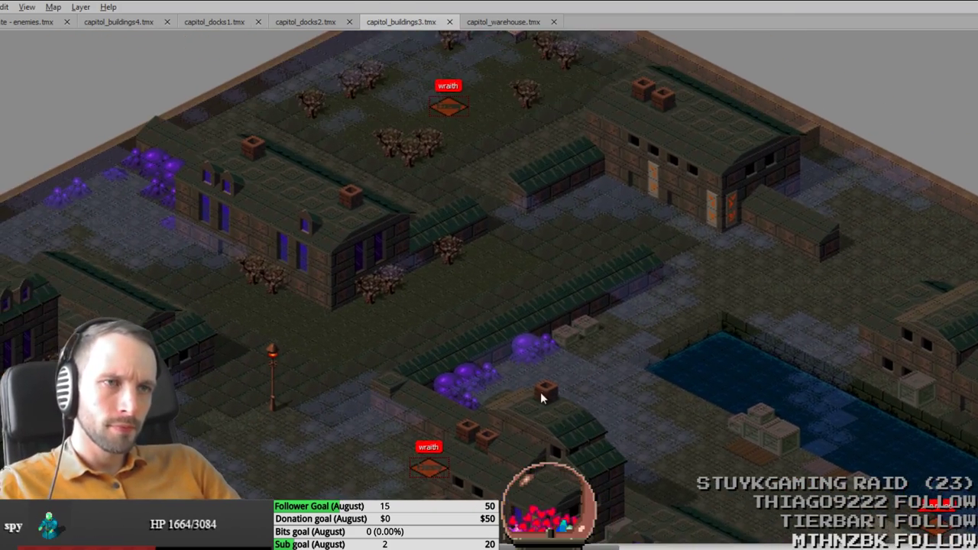
{"action": "middle_click_drag", "start_coordinate": [314, 381], "coordinate": [431, 286]}
{"action": "middle_click_drag", "start_coordinate": [308, 363], "coordinate": [239, 434]}
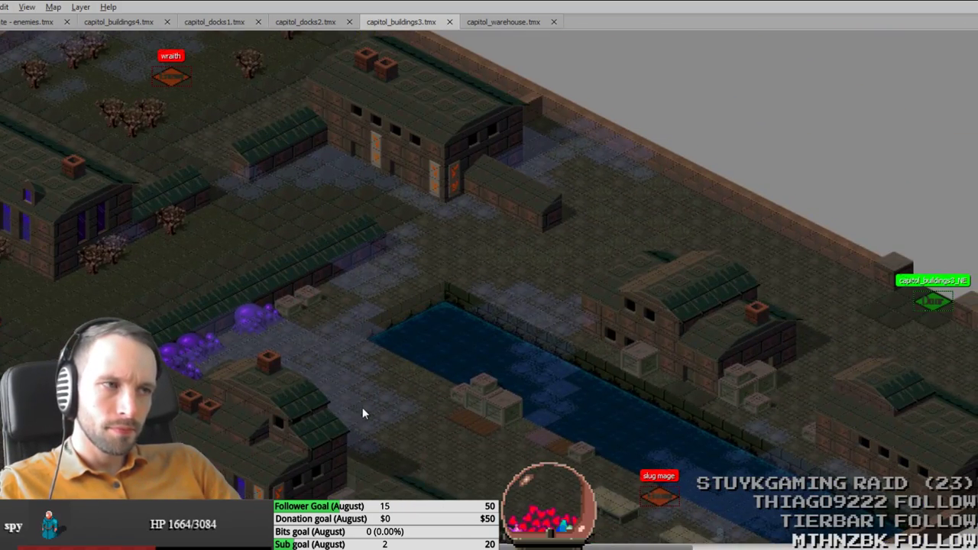
{"action": "middle_click_drag", "start_coordinate": [174, 354], "coordinate": [445, 275]}
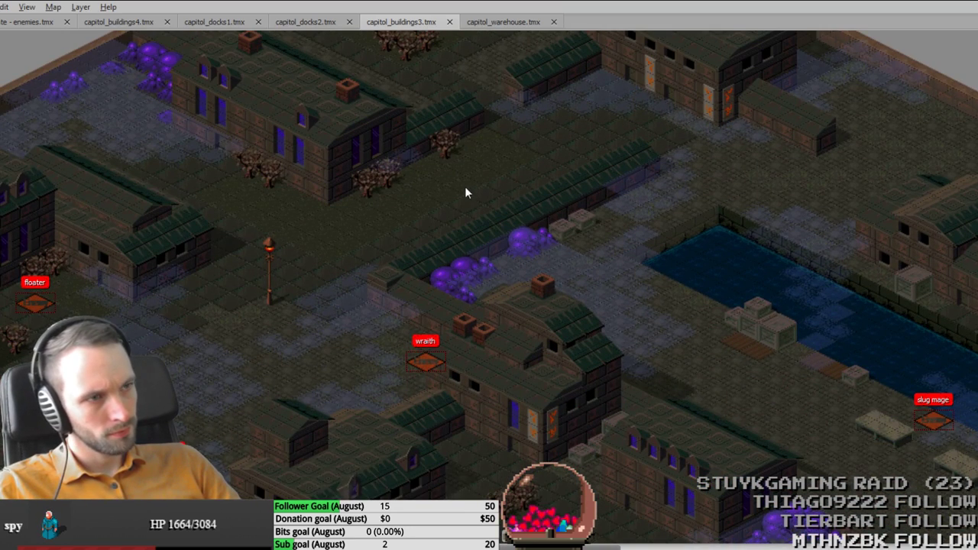
{"action": "middle_click_drag", "start_coordinate": [272, 361], "coordinate": [490, 397]}
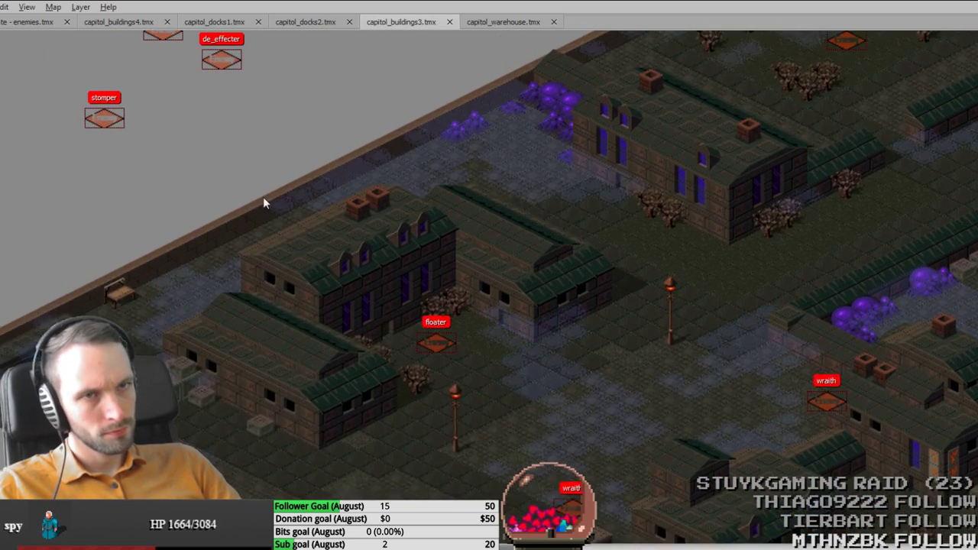
{"action": "middle_click_drag", "start_coordinate": [83, 223], "coordinate": [265, 328]}
{"action": "middle_click_drag", "start_coordinate": [402, 343], "coordinate": [405, 373]}
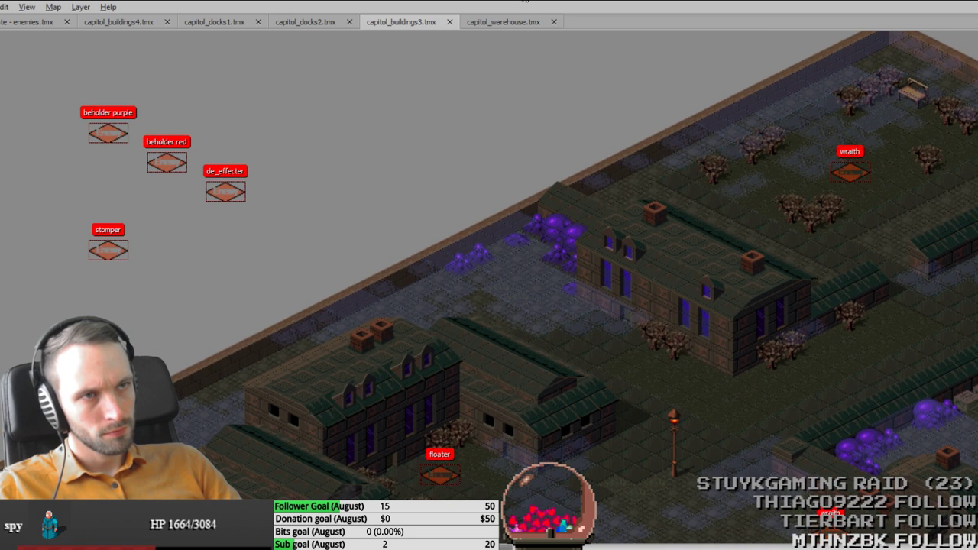
Step: Move the de_effecter from outside the wall to the street southwest of the floater, near the street lamp
{"action": "mouse_move", "coordinate": [31, 91]}
{"action": "left_mouse_down"}
{"action": "mouse_move", "coordinate": [146, 188]}
{"action": "mouse_move", "coordinate": [231, 301]}
{"action": "mouse_move", "coordinate": [246, 296]}
{"action": "left_mouse_up"}
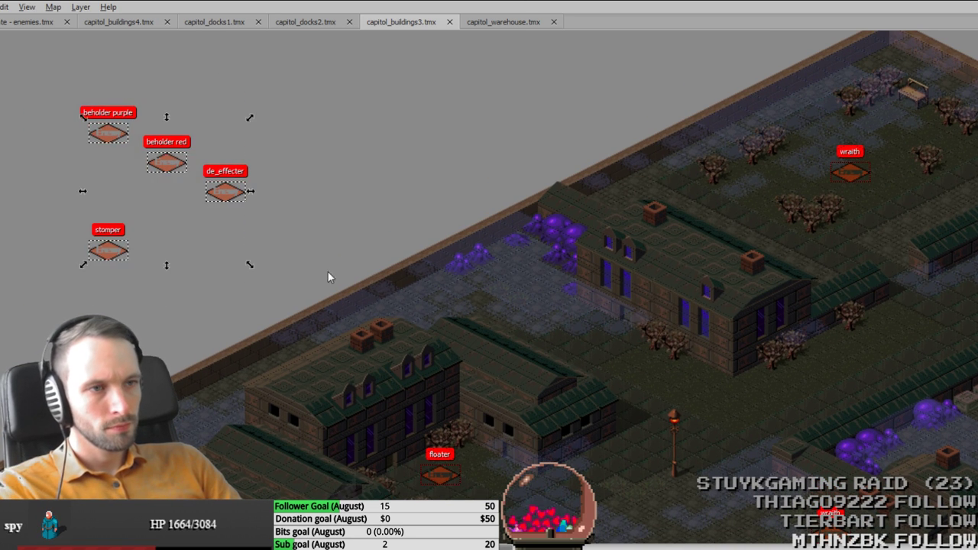
{"action": "mouse_move", "coordinate": [328, 272]}
{"action": "middle_mouse_down"}
{"action": "mouse_move", "coordinate": [121, 148]}
{"action": "mouse_move", "coordinate": [415, 334]}
{"action": "mouse_move", "coordinate": [424, 384]}
{"action": "mouse_move", "coordinate": [192, 257]}
{"action": "mouse_move", "coordinate": [174, 178]}
{"action": "middle_mouse_up"}
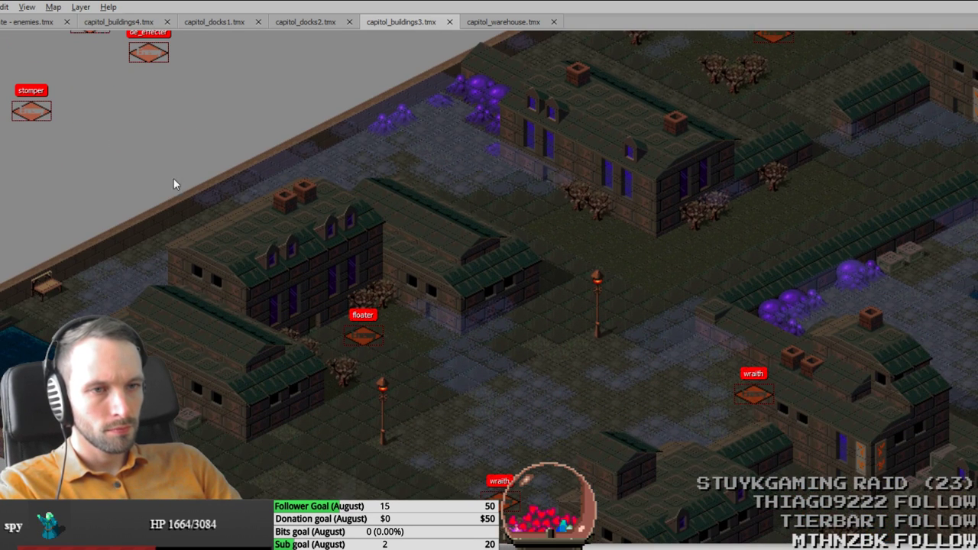
{"action": "left_click", "coordinate": [153, 61]}
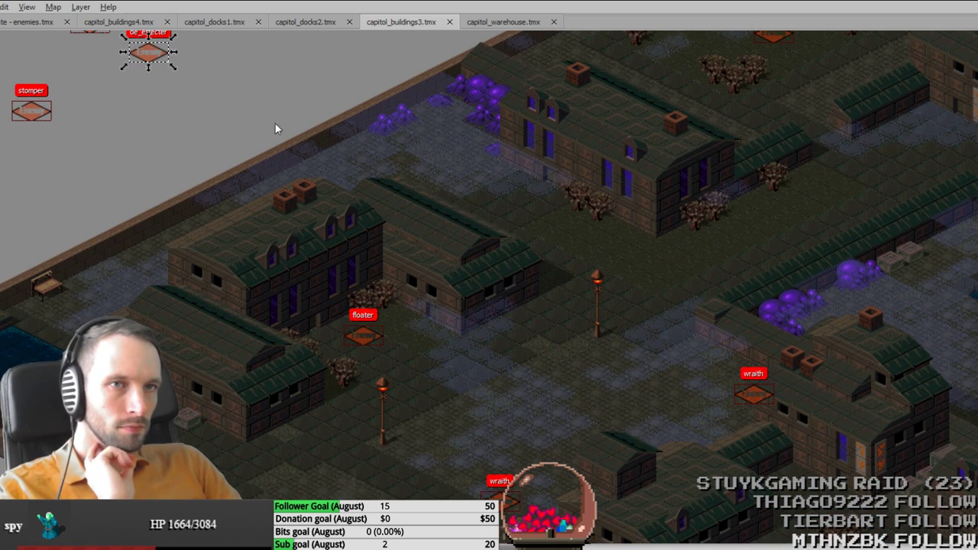
{"action": "left_click_drag", "start_coordinate": [130, 52], "coordinate": [305, 462]}
Step: Delete the unused beholder purple, beholder red and stomper outside the northwestern wall and save the map
{"action": "middle_click_drag", "start_coordinate": [100, 61], "coordinate": [374, 214]}
{"action": "left_click_drag", "start_coordinate": [182, 96], "coordinate": [382, 270]}
{"action": "key", "text": "Delete"}
{"action": "middle_click_drag", "start_coordinate": [505, 304], "coordinate": [159, 54]}
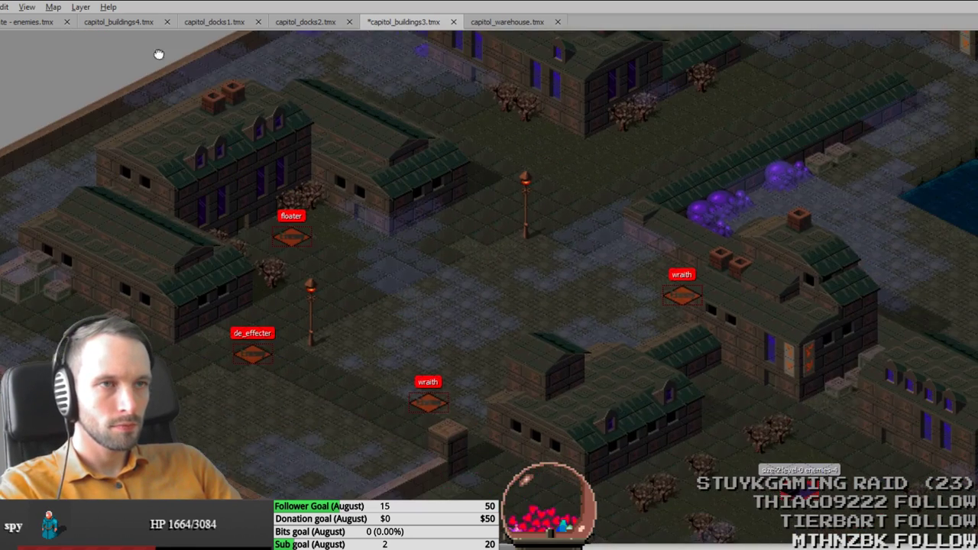
{"action": "key", "text": "ctrl+s"}
{"action": "key", "text": "Return"}
Step: Bring up the capitol_warehouse map and hide its Collision and Collision_flyable layers
{"action": "left_click", "coordinate": [510, 24]}
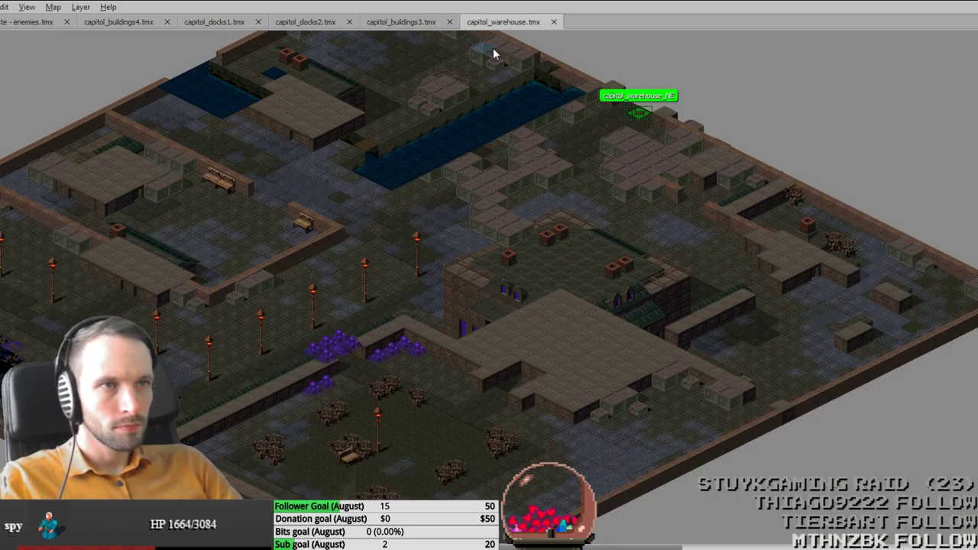
{"action": "key", "text": "Tab"}
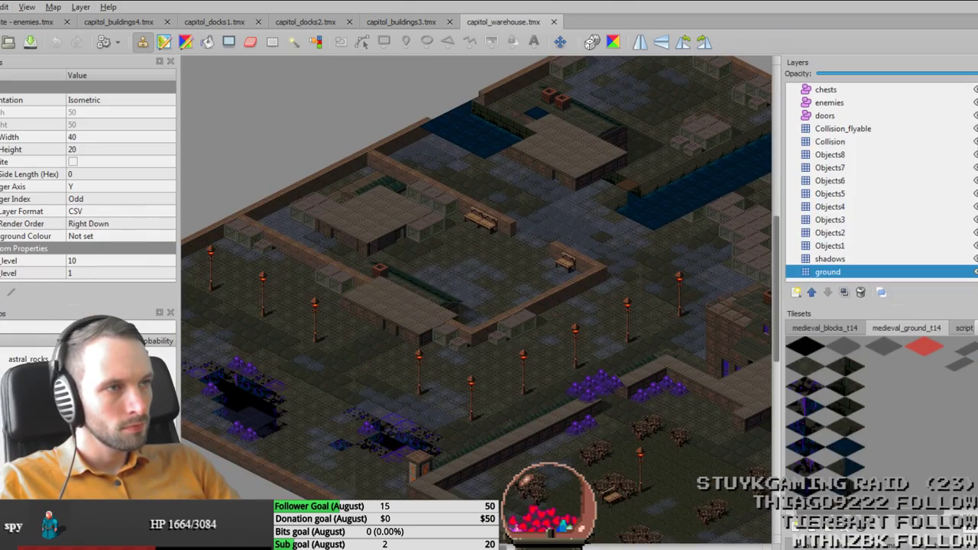
{"action": "left_click", "coordinate": [971, 142]}
{"action": "left_click", "coordinate": [972, 129]}
{"action": "key", "text": "Tab"}
{"action": "middle_click_drag", "start_coordinate": [502, 408], "coordinate": [434, 428]}
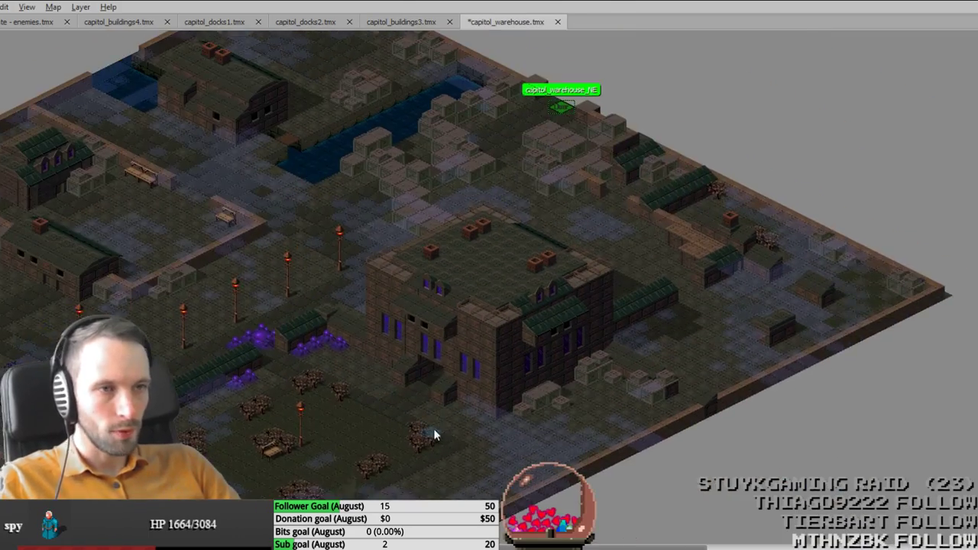
Step: Examine the warehouse, garden, walls and entrances of the capitol_warehouse map for possible enemy positions
{"action": "middle_click_drag", "start_coordinate": [272, 397], "coordinate": [310, 350]}
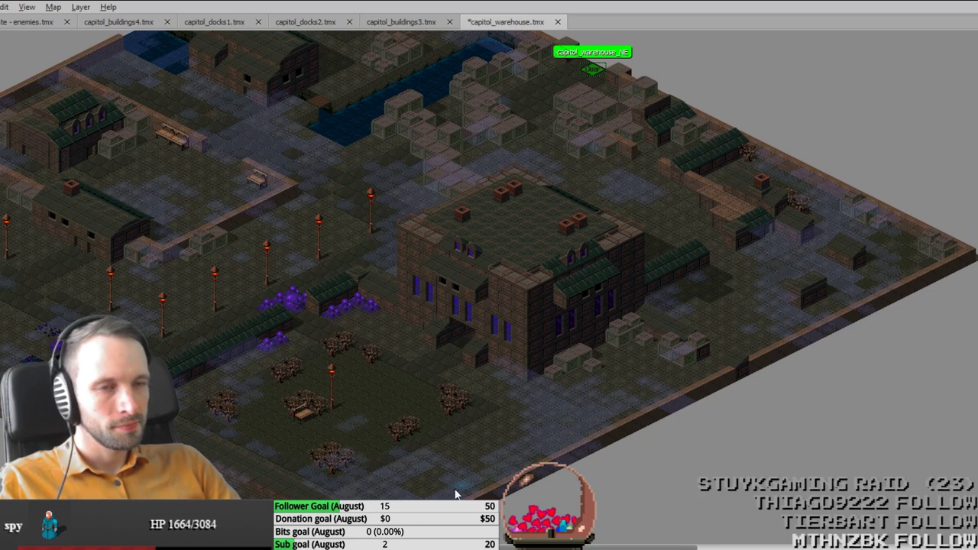
{"action": "middle_click_drag", "start_coordinate": [459, 489], "coordinate": [621, 375]}
{"action": "scroll", "coordinate": [589, 408], "scroll_direction": "down", "scroll_amount": 2}
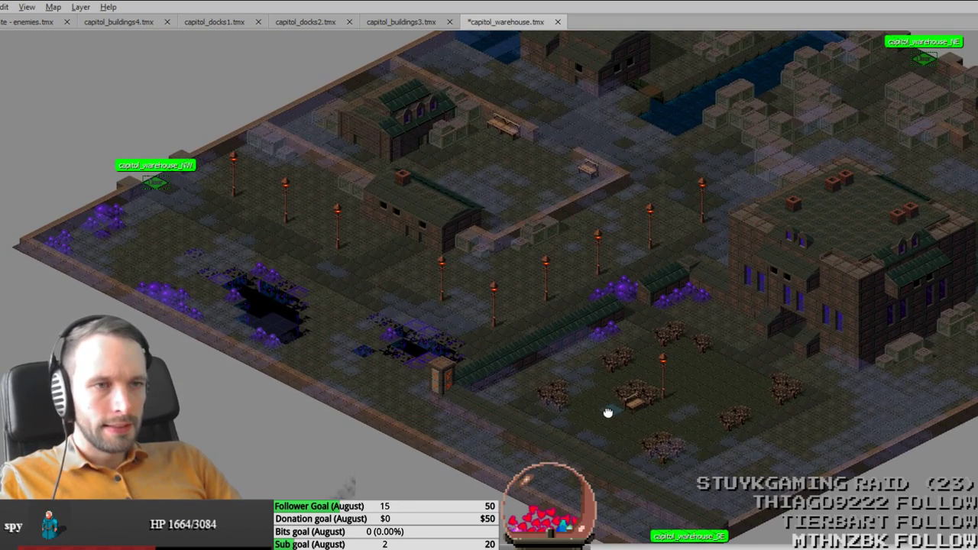
{"action": "scroll", "coordinate": [606, 413], "scroll_direction": "up", "scroll_amount": 2}
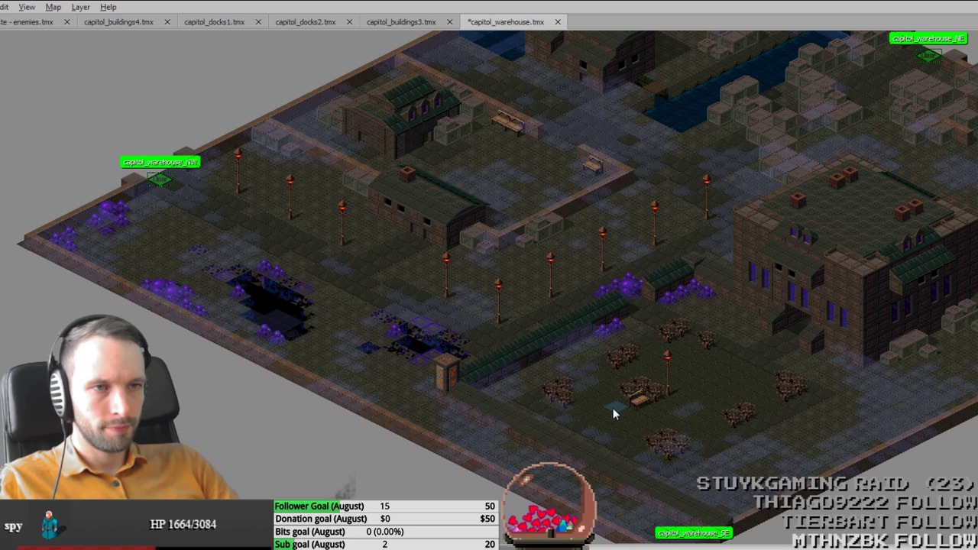
{"action": "middle_click_drag", "start_coordinate": [686, 313], "coordinate": [442, 288]}
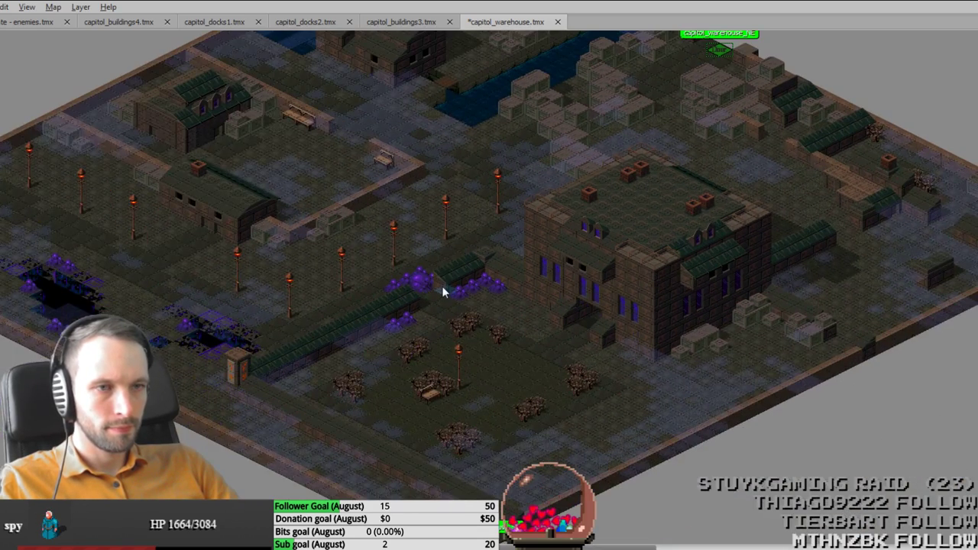
{"action": "scroll", "coordinate": [362, 428], "scroll_direction": "up", "scroll_amount": 5, "text": "ctrl"}
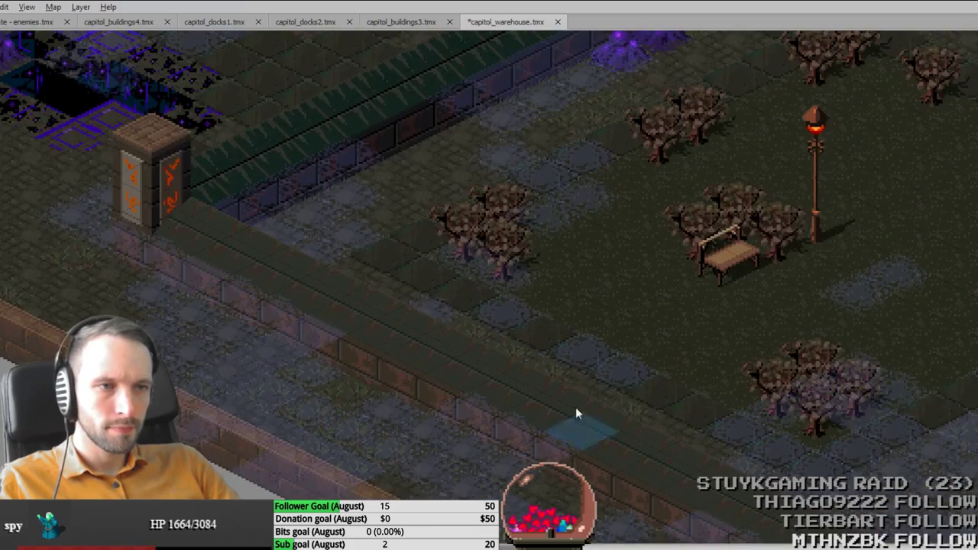
{"action": "scroll", "coordinate": [428, 262], "scroll_direction": "down", "scroll_amount": 5, "text": "ctrl"}
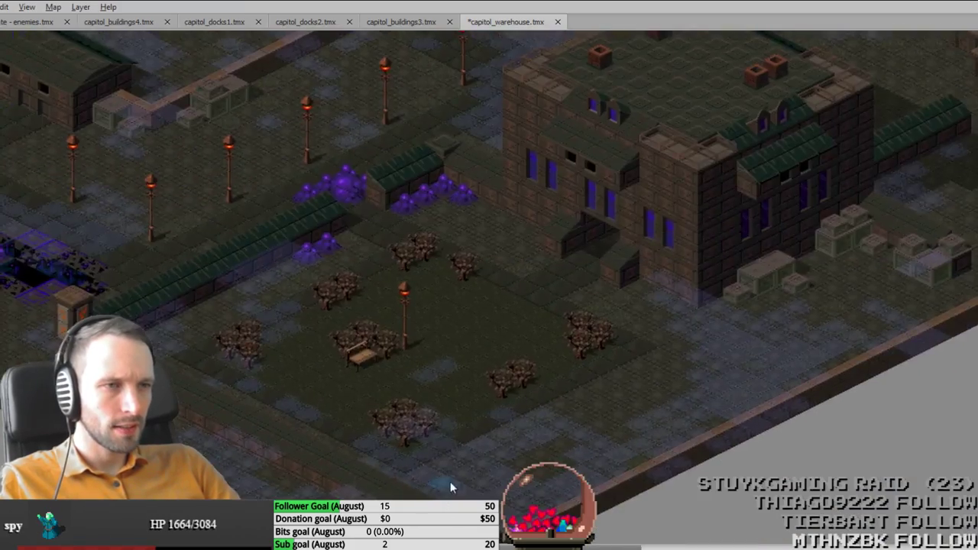
Step: Isolate the Collision layer of capitol_warehouse and inspect the blocked areas across the whole map
{"action": "key", "text": "Tab"}
{"action": "left_click", "coordinate": [925, 143]}
{"action": "key", "text": "ctrl+shift+h"}
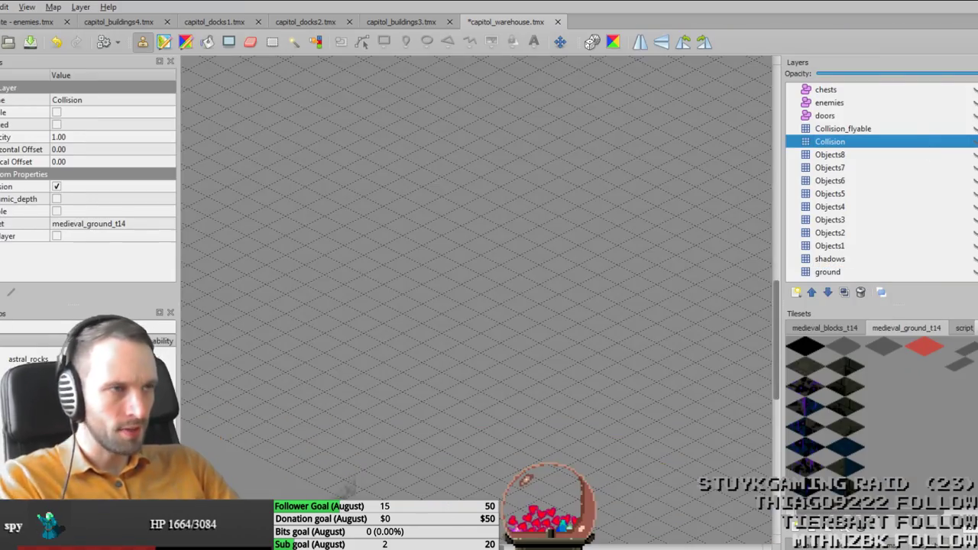
{"action": "key", "text": "ctrl+shift+h"}
{"action": "key", "text": "Tab"}
{"action": "scroll", "coordinate": [596, 367], "scroll_direction": "down", "scroll_amount": 3, "text": "ctrl"}
{"action": "middle_click_drag", "start_coordinate": [540, 383], "coordinate": [529, 412]}
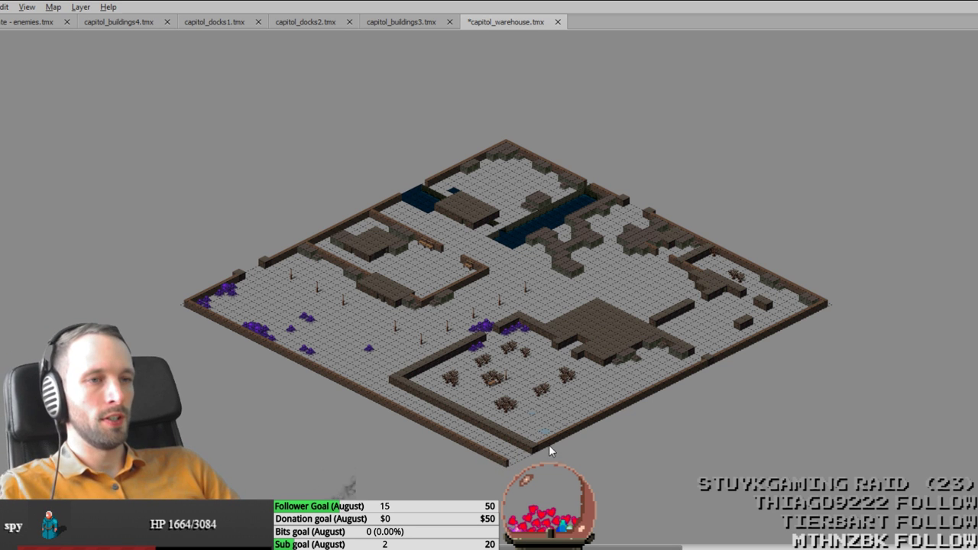
Step: Examine the collision tiles around the garden entrance, the northern building and the canal in capitol_warehouse
{"action": "scroll", "coordinate": [564, 388], "scroll_direction": "up", "scroll_amount": 6, "text": "ctrl"}
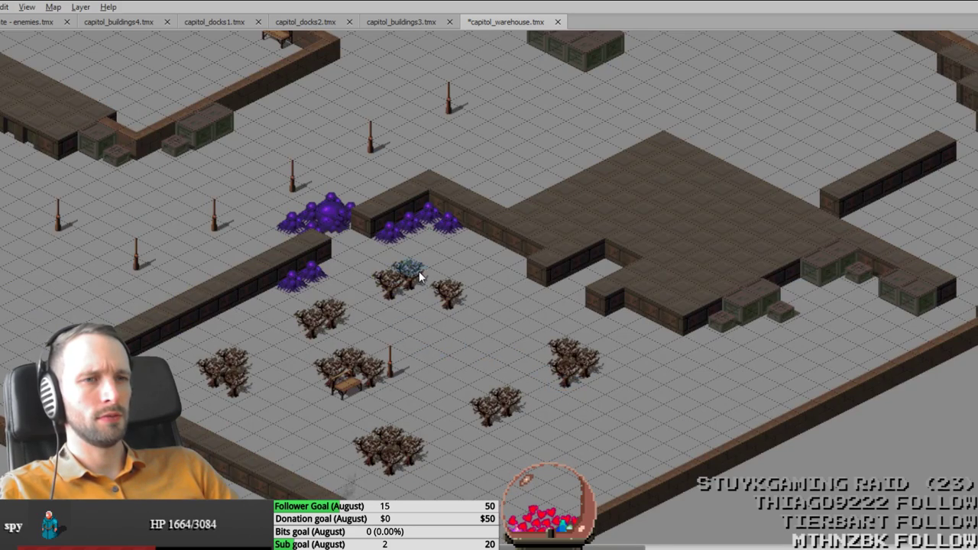
{"action": "scroll", "coordinate": [359, 258], "scroll_direction": "up", "scroll_amount": 2, "text": "ctrl"}
{"action": "scroll", "coordinate": [342, 324], "scroll_direction": "up", "scroll_amount": 1}
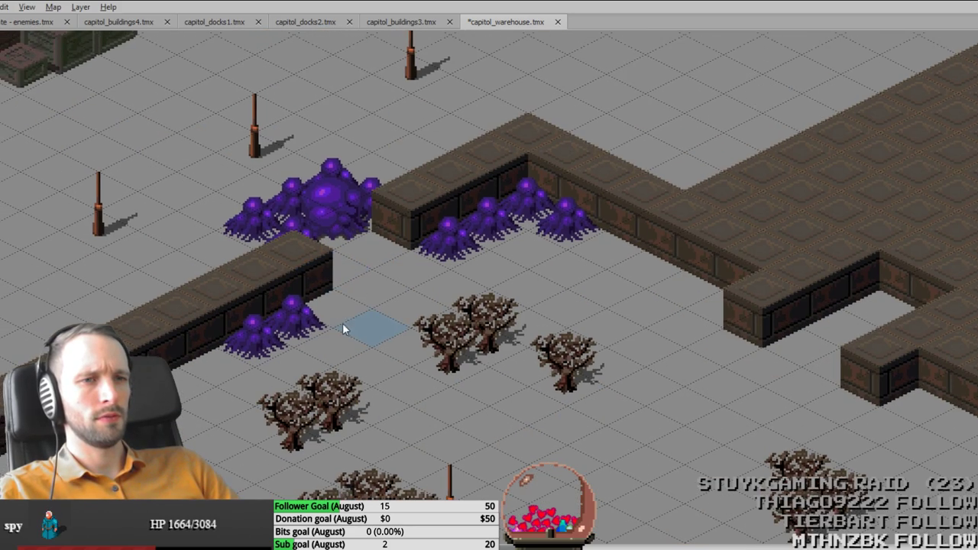
{"action": "scroll", "coordinate": [346, 269], "scroll_direction": "down", "scroll_amount": 4, "text": "ctrl"}
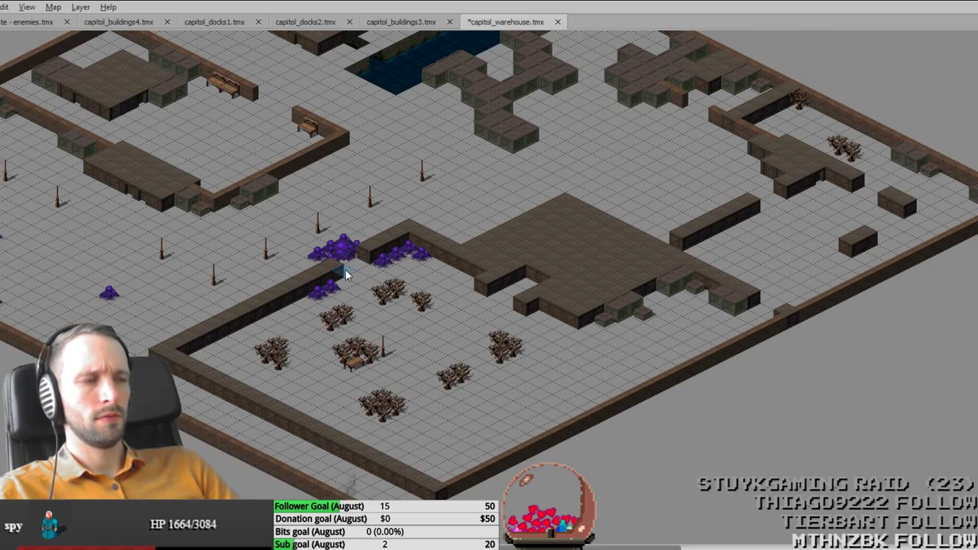
{"action": "middle_click_drag", "start_coordinate": [348, 278], "coordinate": [371, 391]}
{"action": "middle_click_drag", "start_coordinate": [483, 379], "coordinate": [496, 468]}
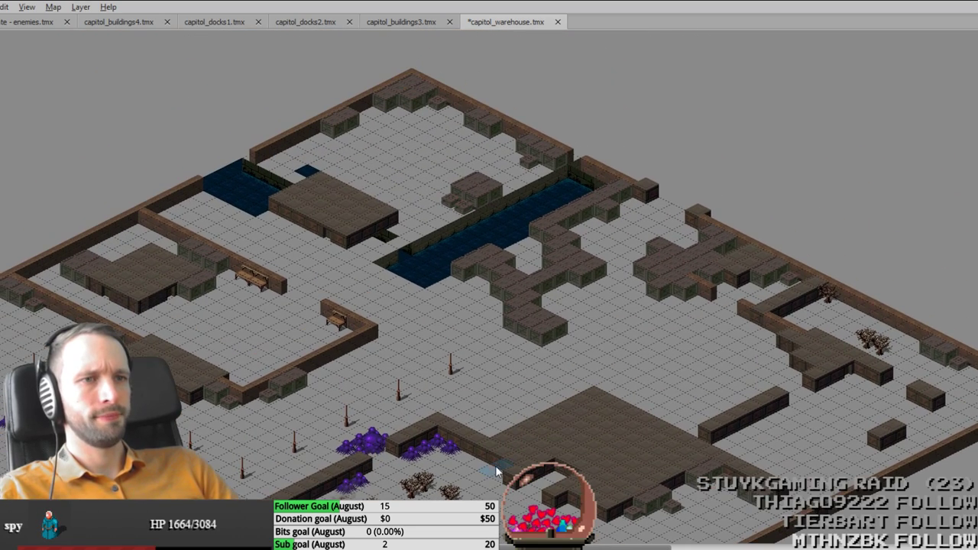
{"action": "scroll", "coordinate": [308, 184], "scroll_direction": "up", "scroll_amount": 3, "text": "ctrl"}
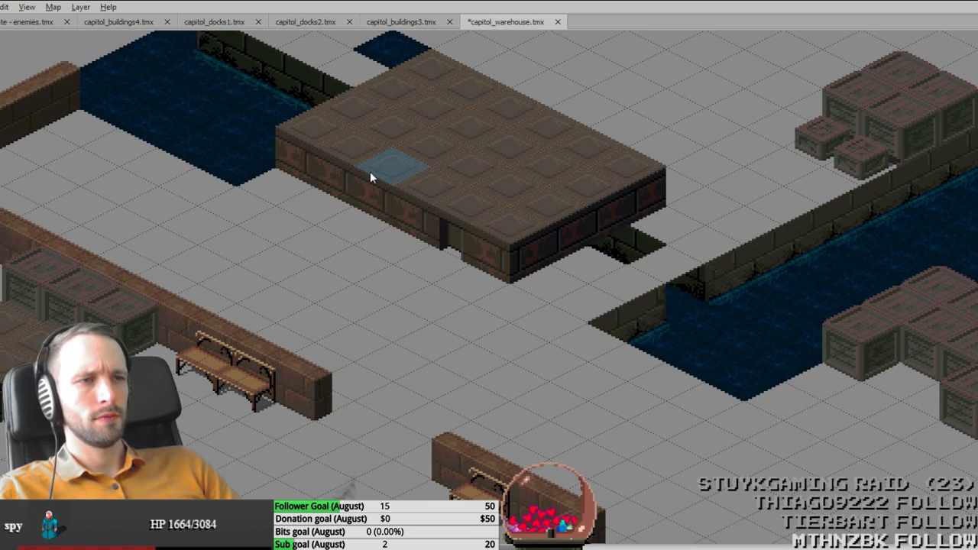
{"action": "middle_click_drag", "start_coordinate": [767, 313], "coordinate": [372, 354]}
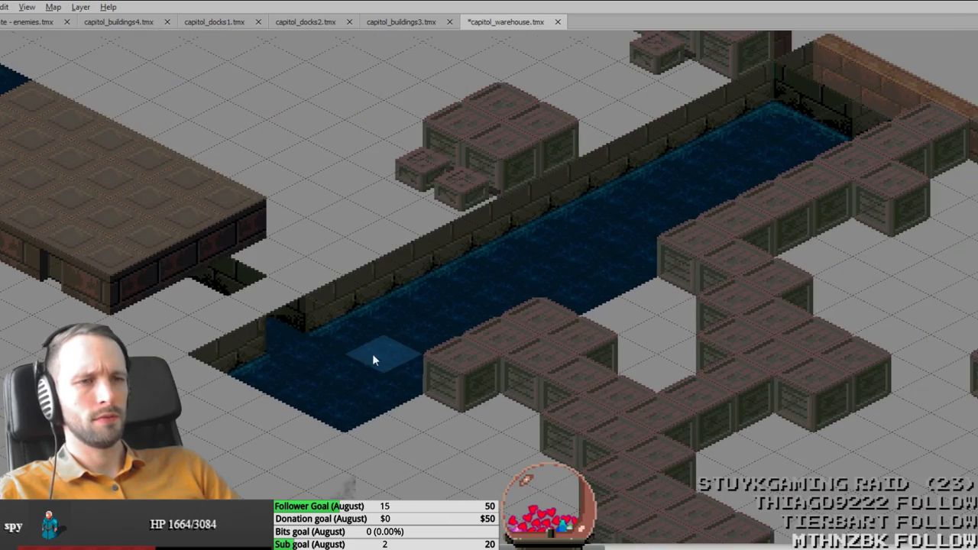
Step: Compare the canal's collision tiles with the full artwork, and inspect the blocked areas of the walled courtyard and northern yard
{"action": "key", "text": "Tab"}
{"action": "key", "text": "ctrl+shift+h"}
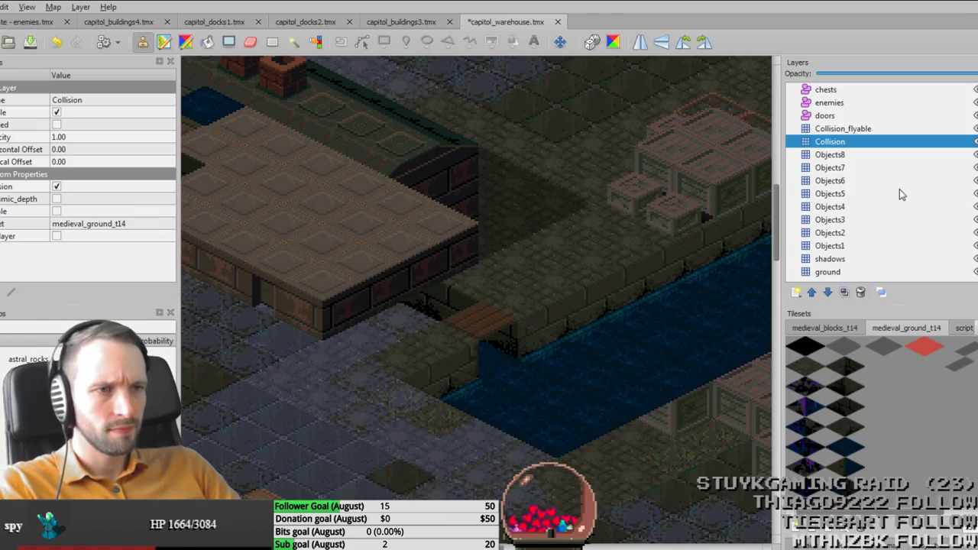
{"action": "key", "text": "ctrl+shift+h"}
{"action": "key", "text": "Tab"}
{"action": "middle_click_drag", "start_coordinate": [625, 366], "coordinate": [708, 224]}
{"action": "scroll", "coordinate": [709, 224], "scroll_direction": "down", "scroll_amount": 2, "text": "ctrl"}
{"action": "middle_click_drag", "start_coordinate": [527, 420], "coordinate": [567, 153]}
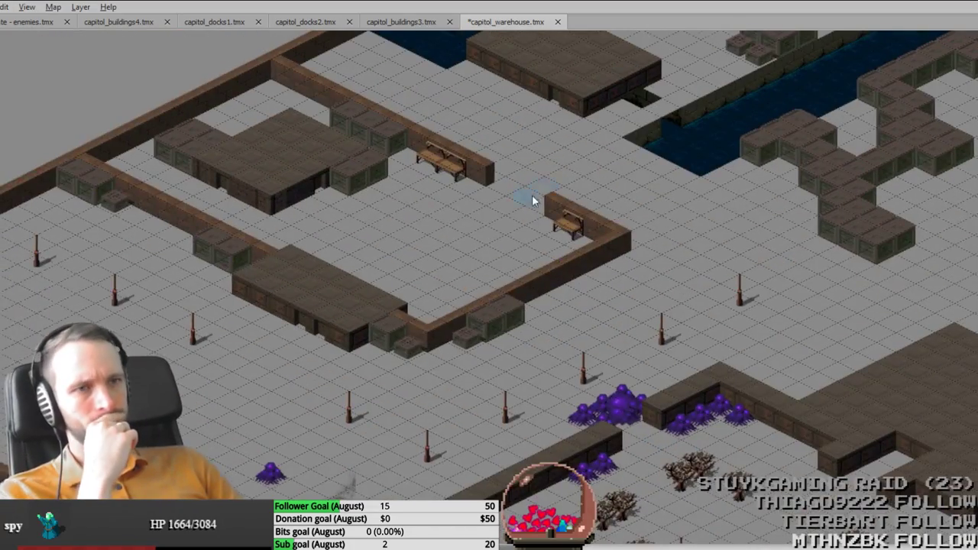
{"action": "middle_click_drag", "start_coordinate": [457, 101], "coordinate": [390, 285]}
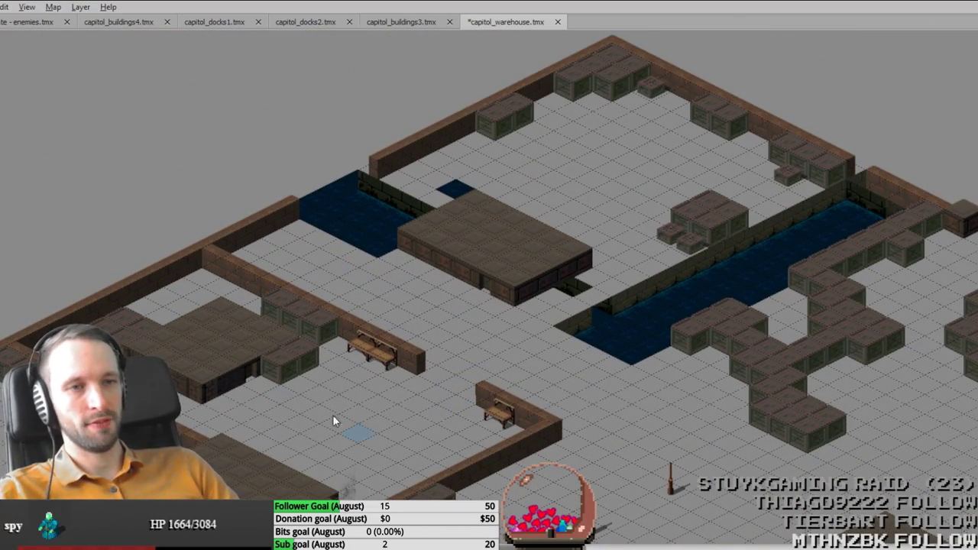
{"action": "scroll", "coordinate": [240, 289], "scroll_direction": "up", "scroll_amount": 2, "text": "ctrl"}
{"action": "scroll", "coordinate": [234, 288], "scroll_direction": "down", "scroll_amount": 2, "text": "ctrl"}
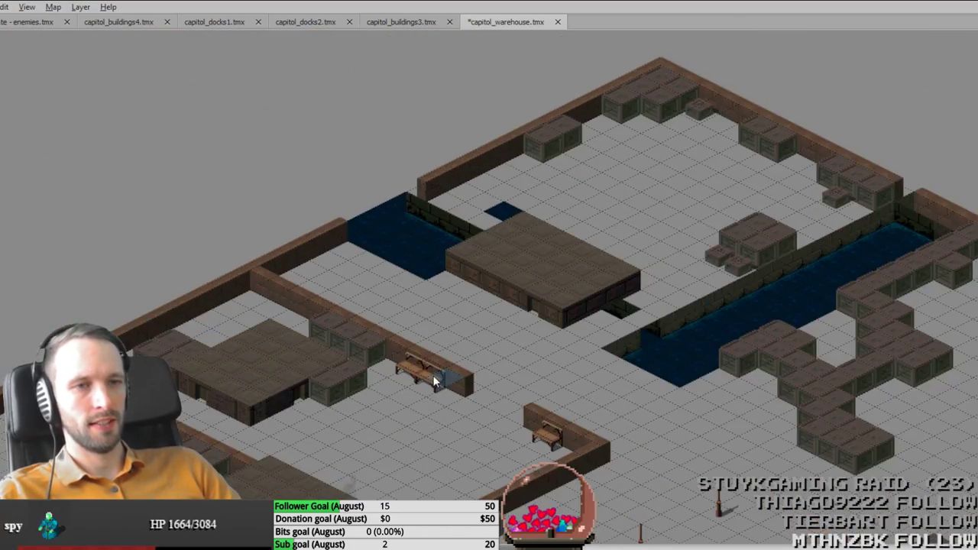
Step: Make all other layers of capitol_warehouse visible again together with the Collision layer
{"action": "key", "text": "ctrl+shift+h"}
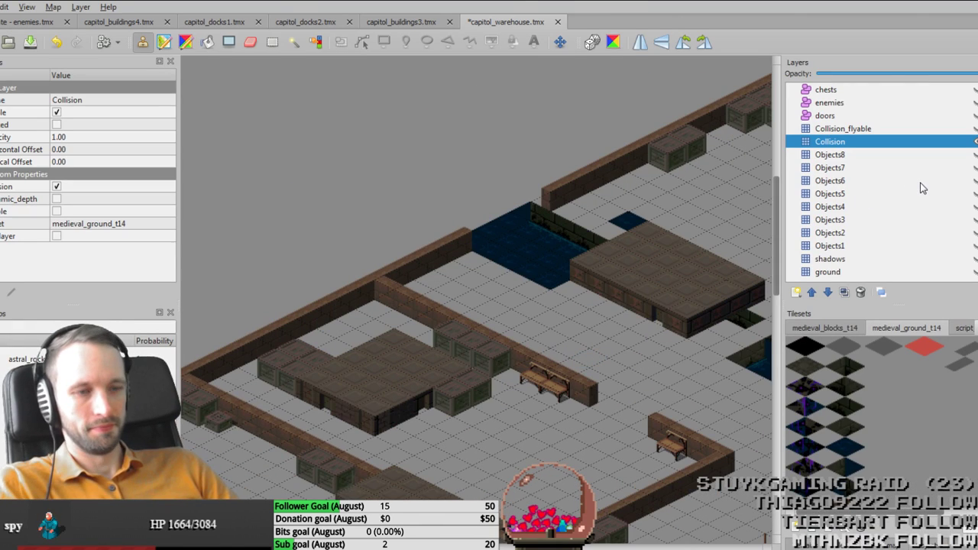
{"action": "key", "text": "ctrl+shift+h"}
{"action": "key", "text": "ctrl+h"}
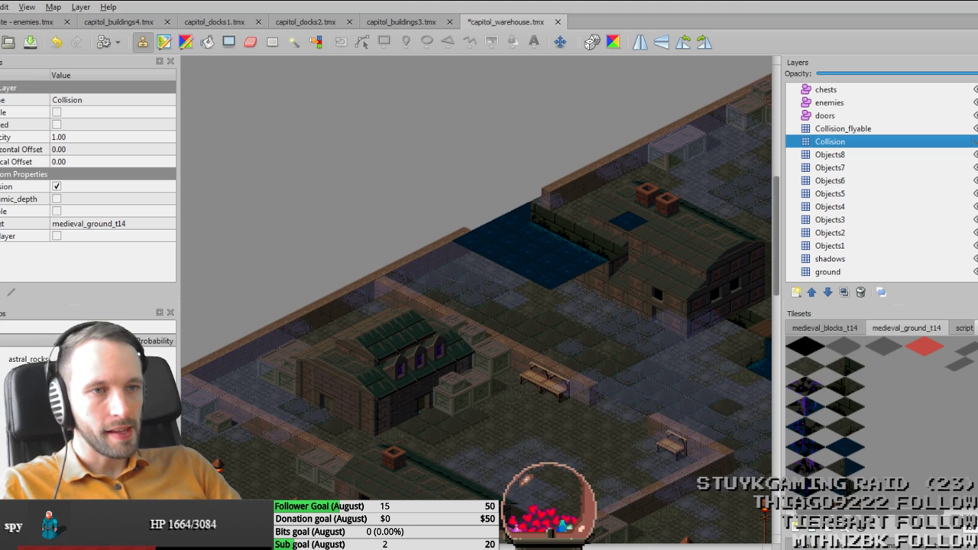
{"action": "left_click", "coordinate": [975, 142]}
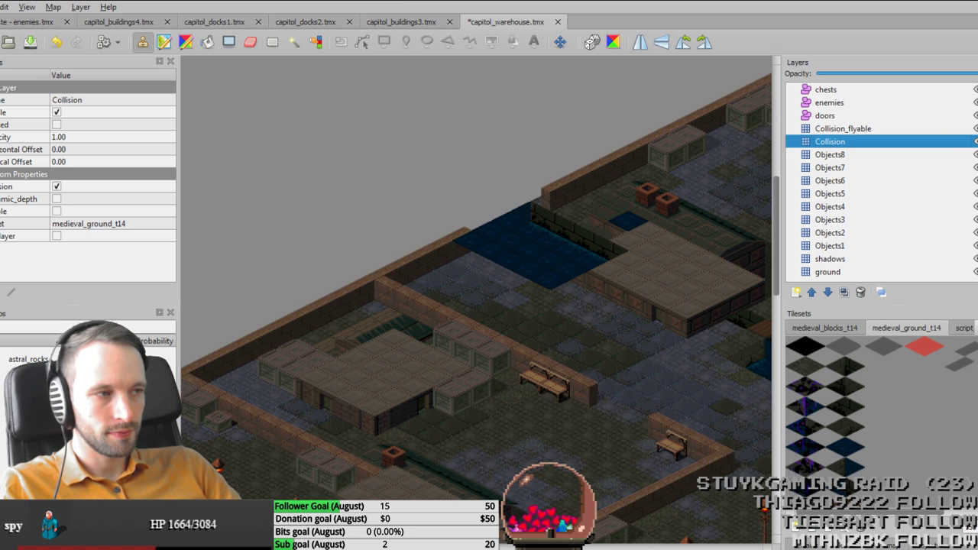
{"action": "key", "text": "ctrl+Tab"}
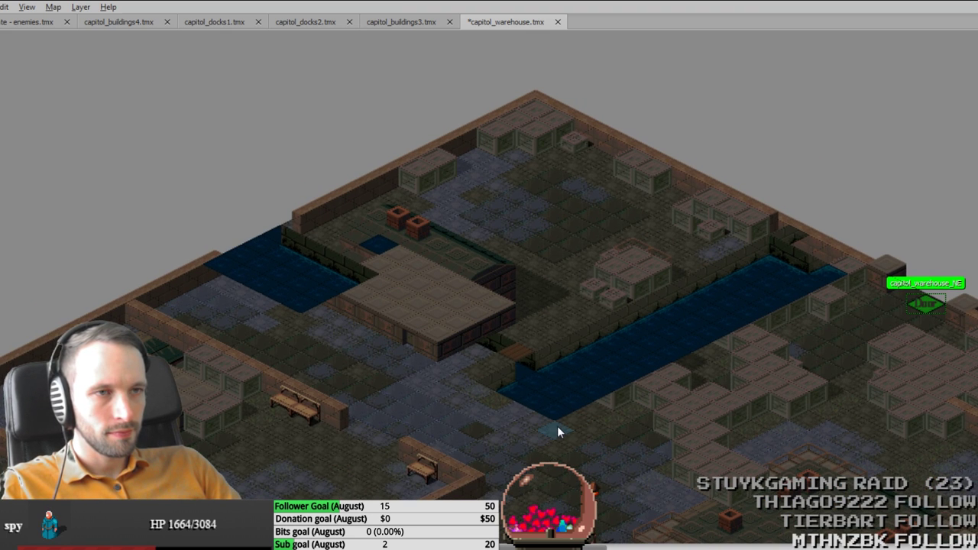
{"action": "middle_click_drag", "start_coordinate": [471, 478], "coordinate": [708, 251]}
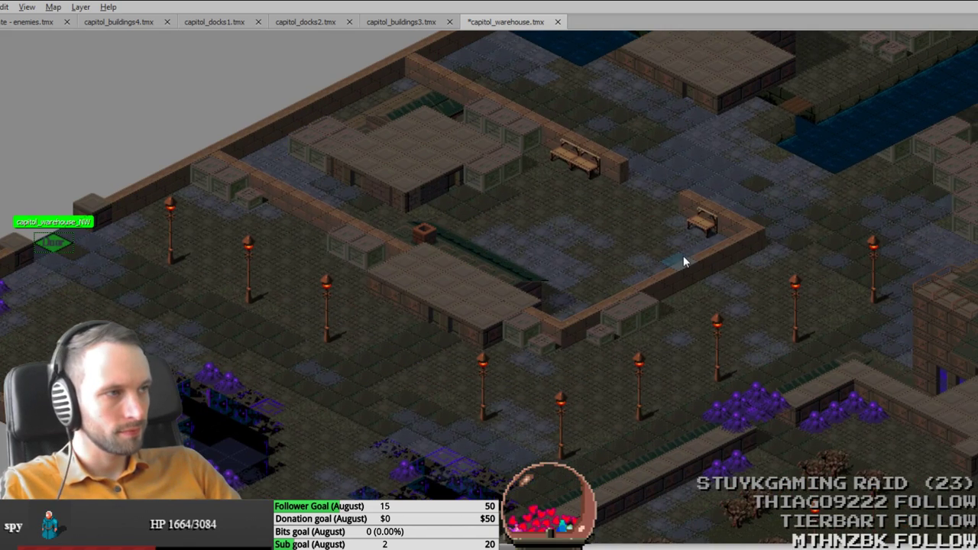
Step: Switch to the Fates of Ort Trello board and add capitol_warehouse to the checklist of the "Maps that need rewards" card
{"action": "key", "text": "alt+Tab"}
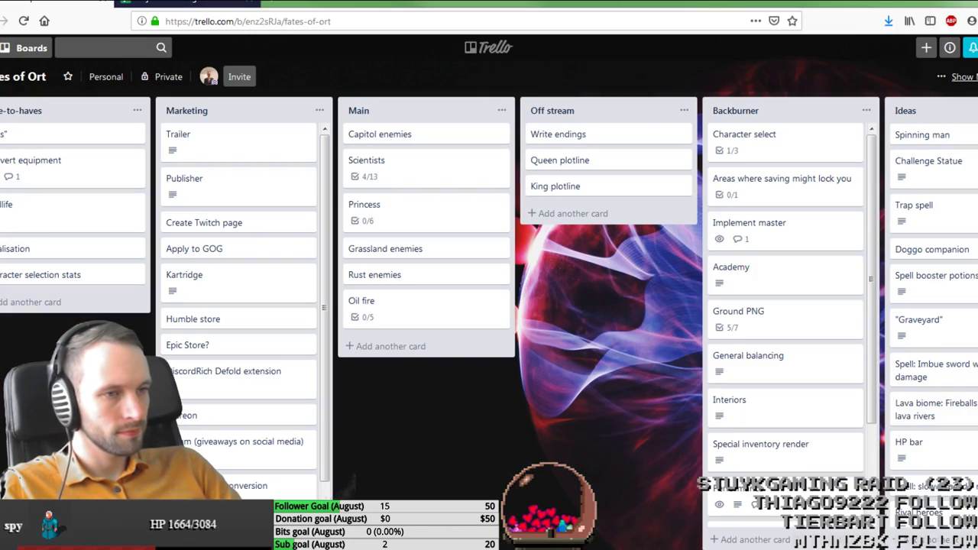
{"action": "scroll", "coordinate": [345, 486], "scroll_direction": "right", "scroll_amount": 8}
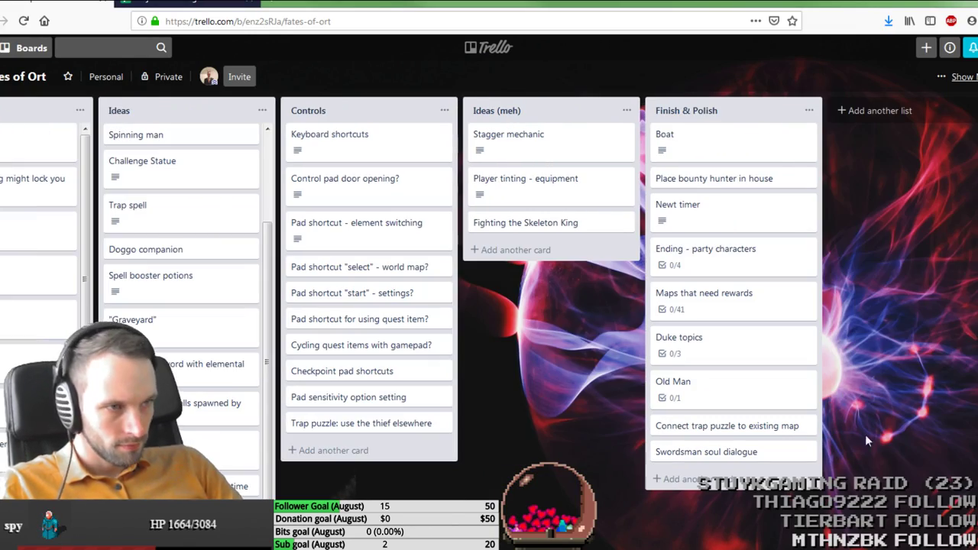
{"action": "left_click", "coordinate": [753, 293]}
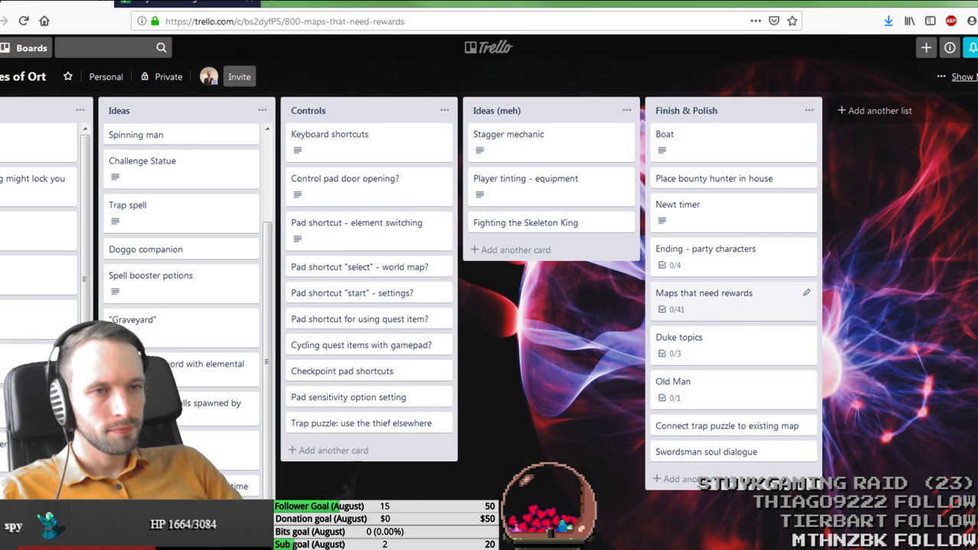
{"action": "scroll", "coordinate": [365, 404], "scroll_direction": "down", "scroll_amount": 10}
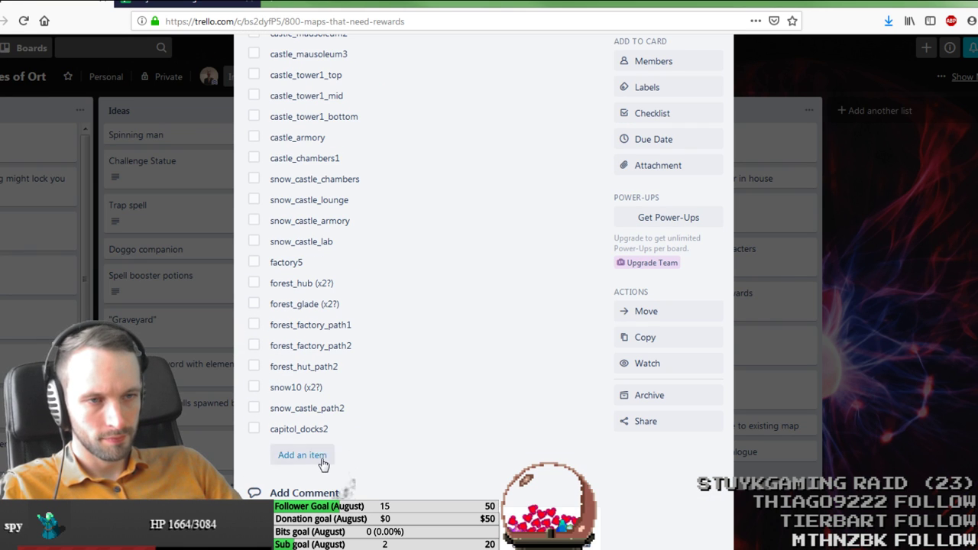
{"action": "left_click", "coordinate": [321, 457]}
{"action": "type", "text": "capitol"}
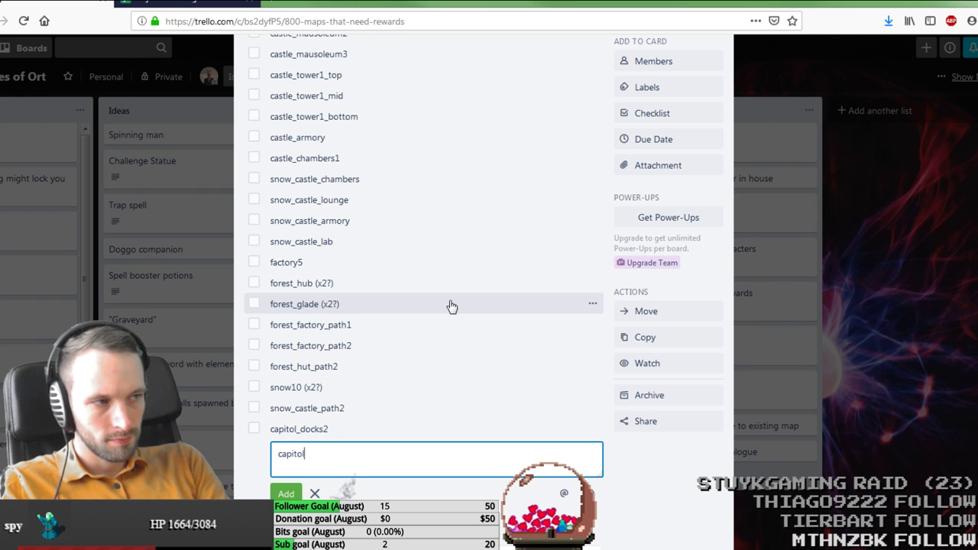
{"action": "type", "text": "_warehouse"}
{"action": "key", "text": "Return"}
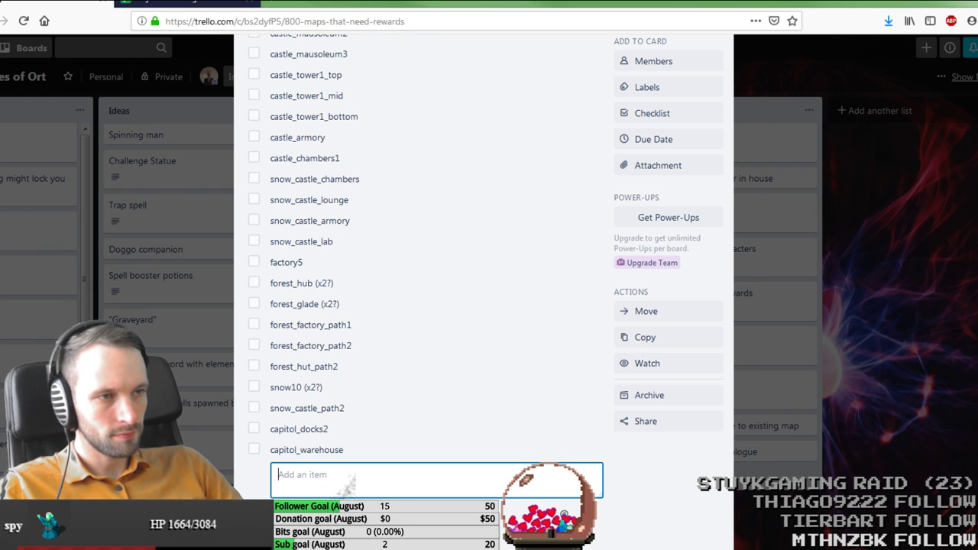
{"action": "key", "text": "Escape"}
{"action": "key", "text": "Escape"}
Step: Return to Tiled and examine the corrupted pits, the walled garden and the capitol_warehouse_SE entrance
{"action": "key", "text": "alt+Tab"}
{"action": "middle_click_drag", "start_coordinate": [322, 404], "coordinate": [444, 344]}
{"action": "middle_click_drag", "start_coordinate": [803, 390], "coordinate": [677, 225]}
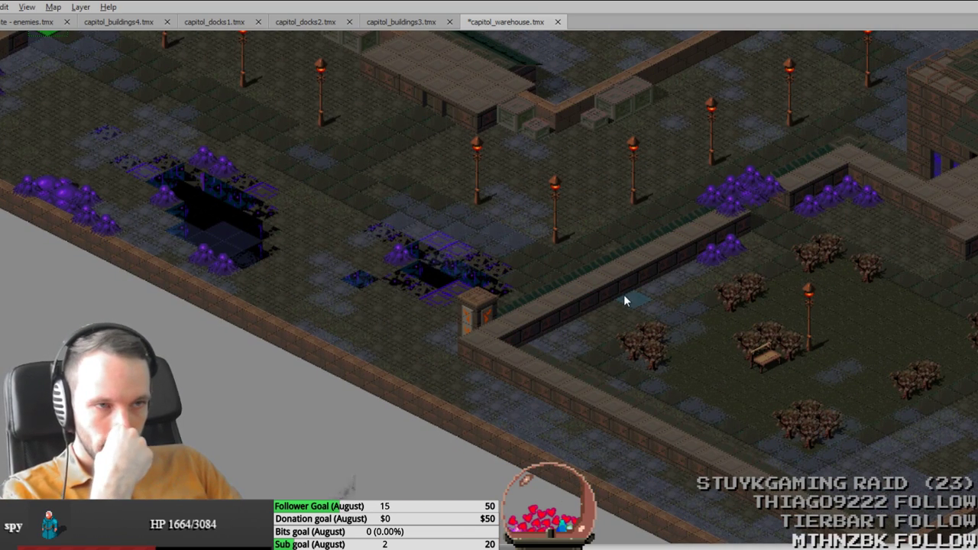
{"action": "middle_click_drag", "start_coordinate": [709, 359], "coordinate": [501, 285]}
{"action": "middle_click_drag", "start_coordinate": [570, 334], "coordinate": [373, 262]}
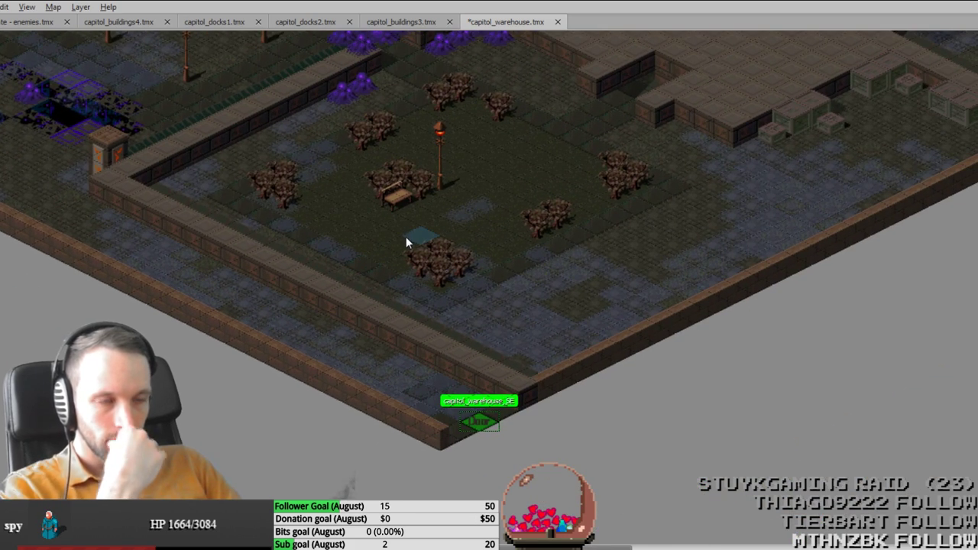
{"action": "middle_click_drag", "start_coordinate": [616, 219], "coordinate": [338, 459]}
{"action": "middle_click_drag", "start_coordinate": [409, 265], "coordinate": [539, 224]}
{"action": "scroll", "coordinate": [538, 291], "scroll_direction": "down", "scroll_amount": 1, "text": "ctrl"}
{"action": "middle_click_drag", "start_coordinate": [518, 340], "coordinate": [512, 282]}
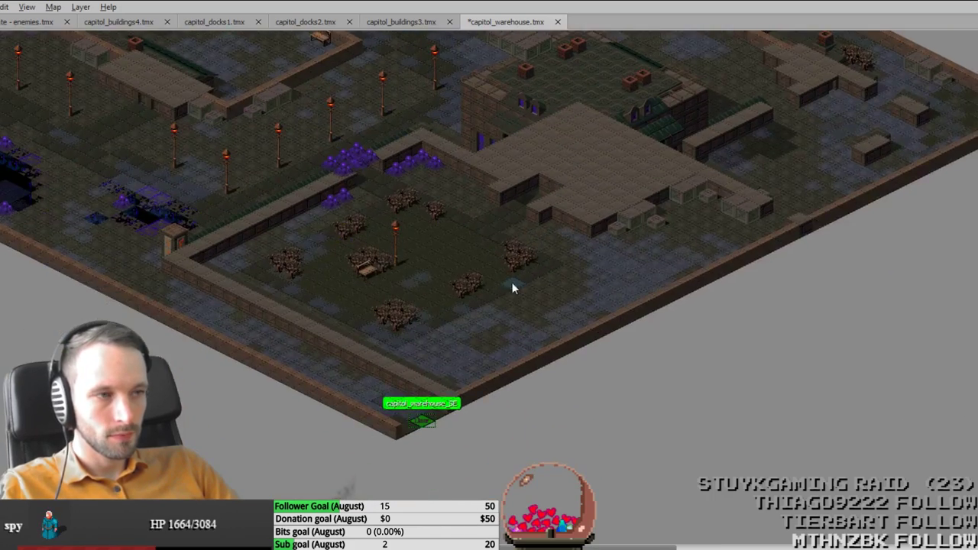
Step: Choose the Eraser on the Collision layer and inspect the passage along the garden's outer wall
{"action": "scroll", "coordinate": [485, 331], "scroll_direction": "up", "scroll_amount": 1, "text": "ctrl"}
{"action": "key", "text": "Tab"}
{"action": "middle_click_drag", "start_coordinate": [548, 311], "coordinate": [377, 239]}
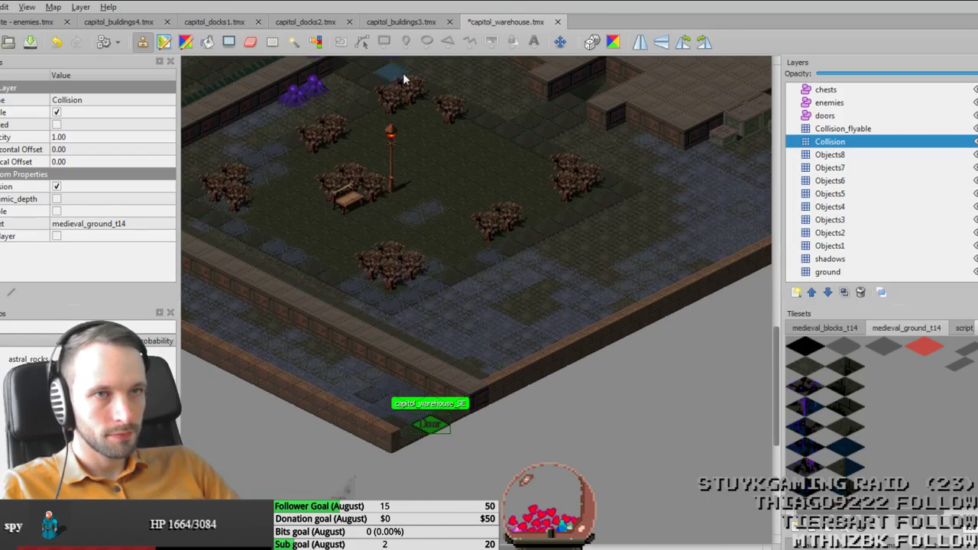
{"action": "left_click", "coordinate": [250, 43]}
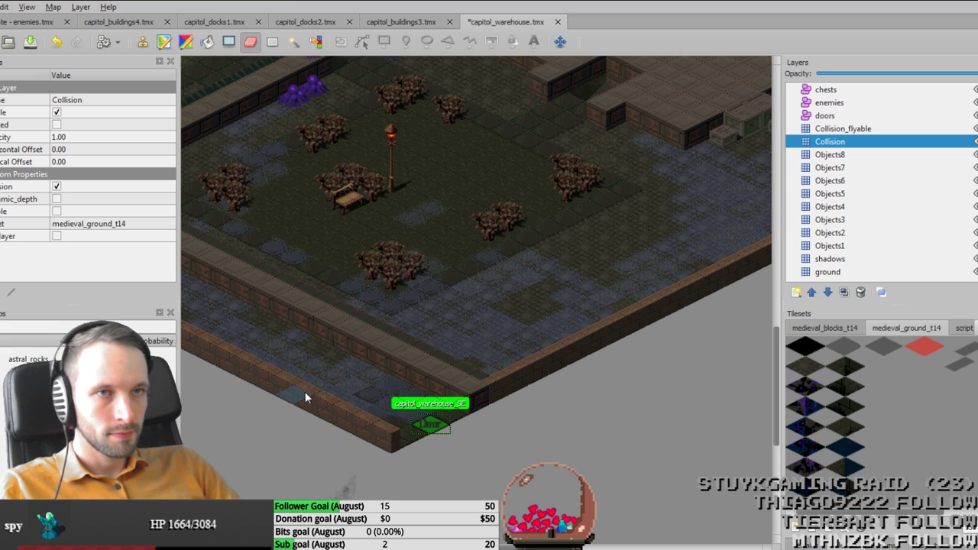
{"action": "middle_click_drag", "start_coordinate": [305, 392], "coordinate": [671, 519]}
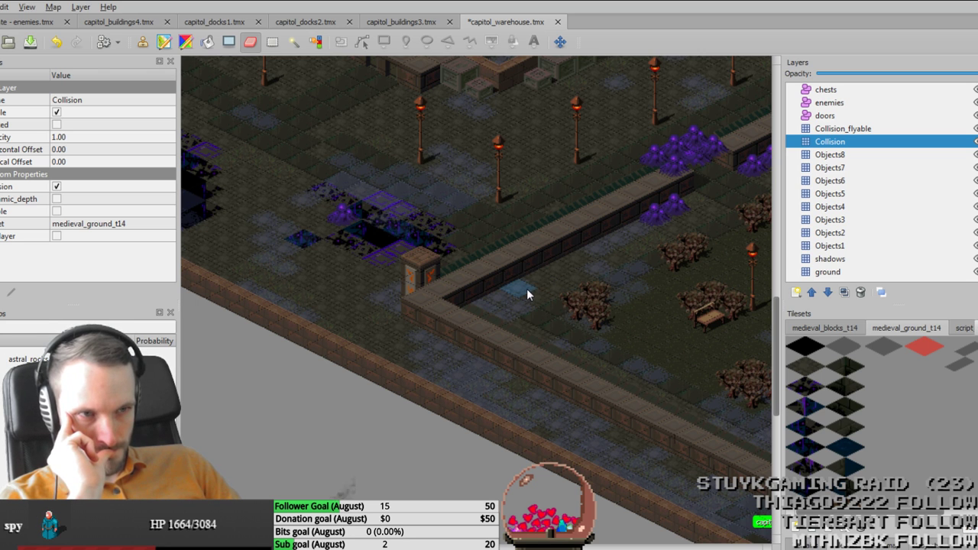
{"action": "scroll", "coordinate": [485, 334], "scroll_direction": "up", "scroll_amount": 5}
Step: Bring up the capitol_buildings3 map and inspect the floor_hole object "size-2 level-0 enemies-4" in the tree-lined yard
{"action": "left_click", "coordinate": [415, 23]}
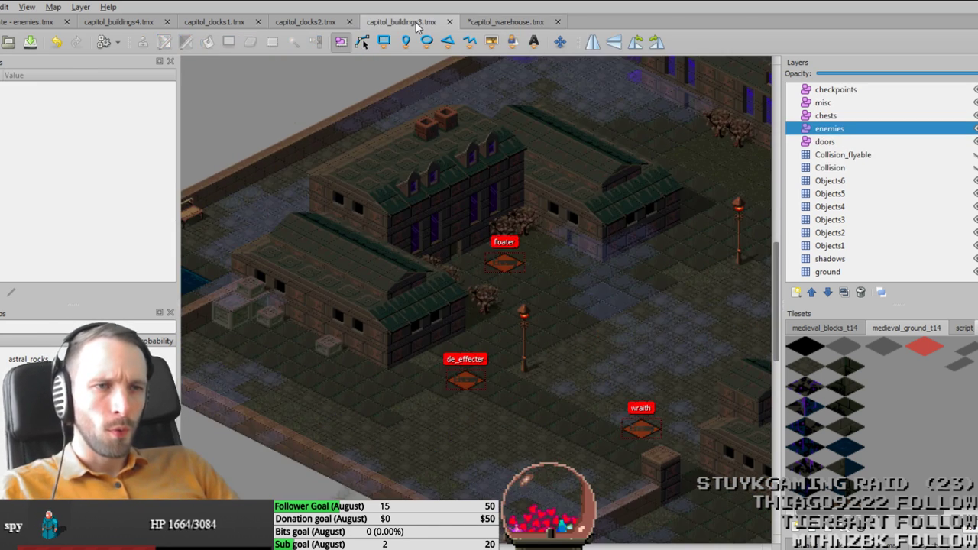
{"action": "middle_click_drag", "start_coordinate": [576, 357], "coordinate": [340, 316]}
{"action": "scroll", "coordinate": [341, 316], "scroll_direction": "down", "scroll_amount": 1, "text": "ctrl"}
{"action": "middle_click_drag", "start_coordinate": [569, 317], "coordinate": [455, 293]}
{"action": "left_click", "coordinate": [490, 409]}
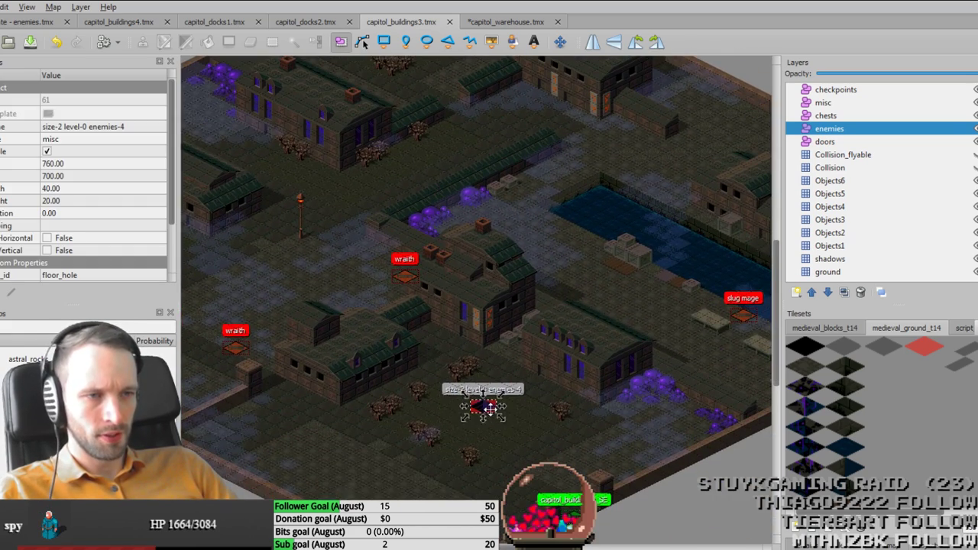
{"action": "scroll", "coordinate": [490, 409], "scroll_direction": "up", "scroll_amount": 2, "text": "ctrl"}
{"action": "scroll", "coordinate": [480, 429], "scroll_direction": "up", "scroll_amount": 2, "text": "ctrl"}
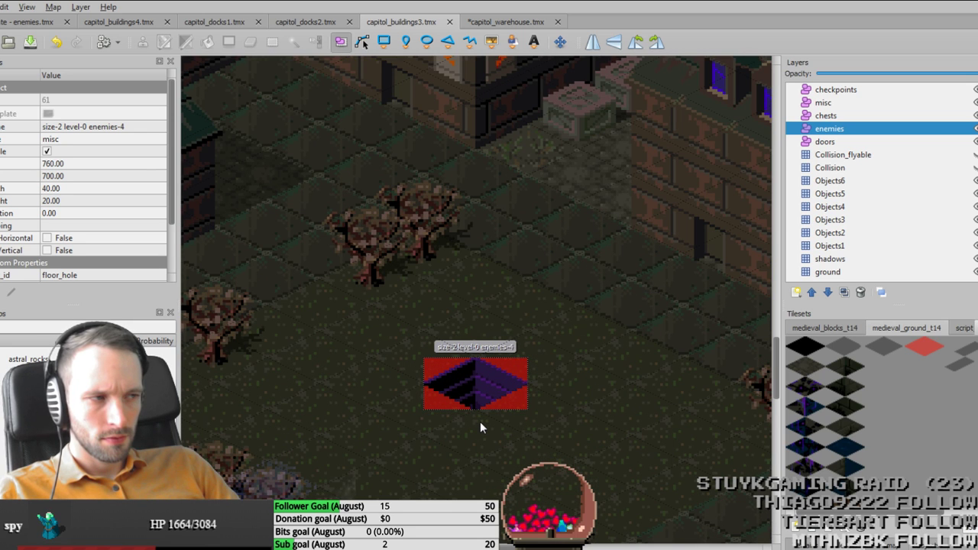
{"action": "scroll", "coordinate": [480, 427], "scroll_direction": "down", "scroll_amount": 2, "text": "ctrl"}
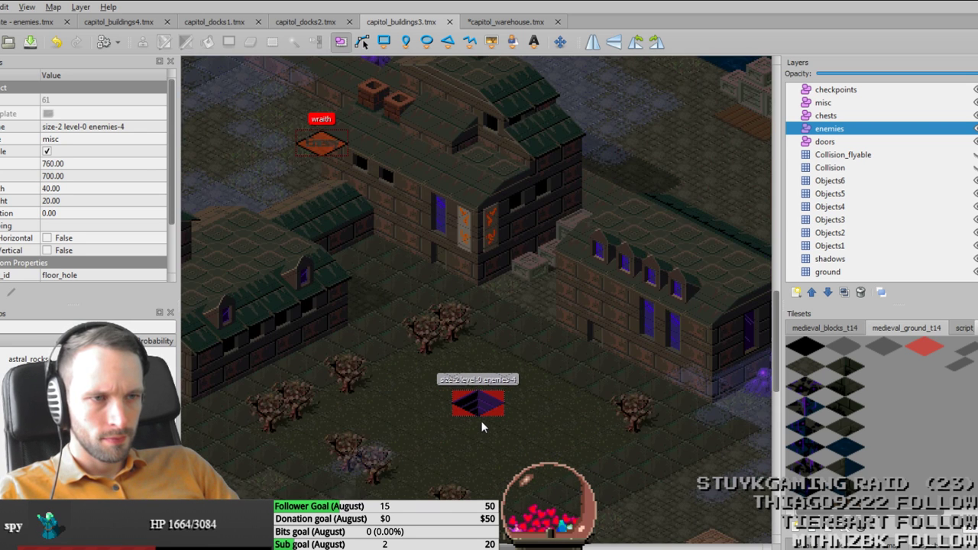
{"action": "scroll", "coordinate": [480, 427], "scroll_direction": "down", "scroll_amount": 1, "text": "ctrl"}
{"action": "middle_click_drag", "start_coordinate": [564, 473], "coordinate": [574, 441]}
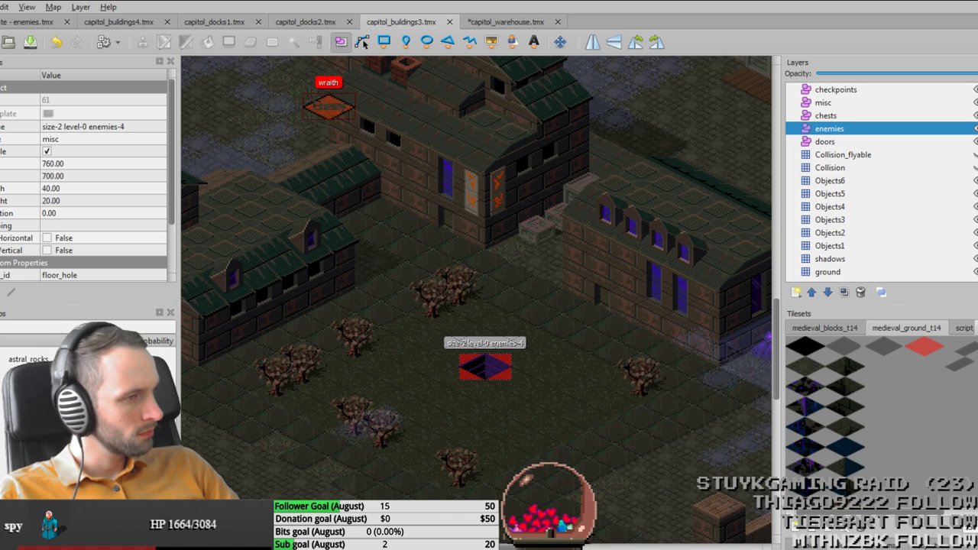
Step: Switch to the code editor and set coming_level to "capitol_buildings2" in global_functions.script
{"action": "key", "text": "alt+Tab"}
{"action": "left_click", "coordinate": [286, 19]}
{"action": "double_click", "coordinate": [360, 98]}
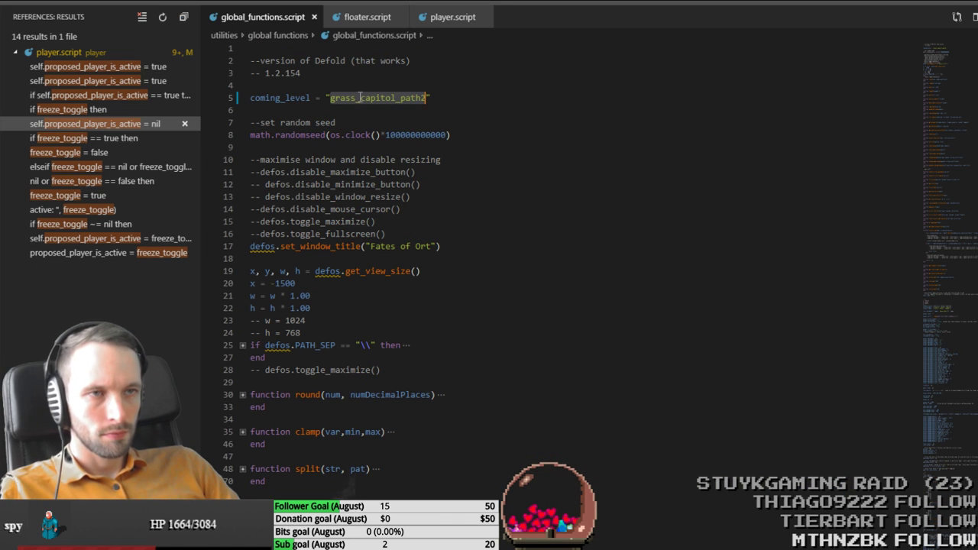
{"action": "type", "text": "capitol_buil"}
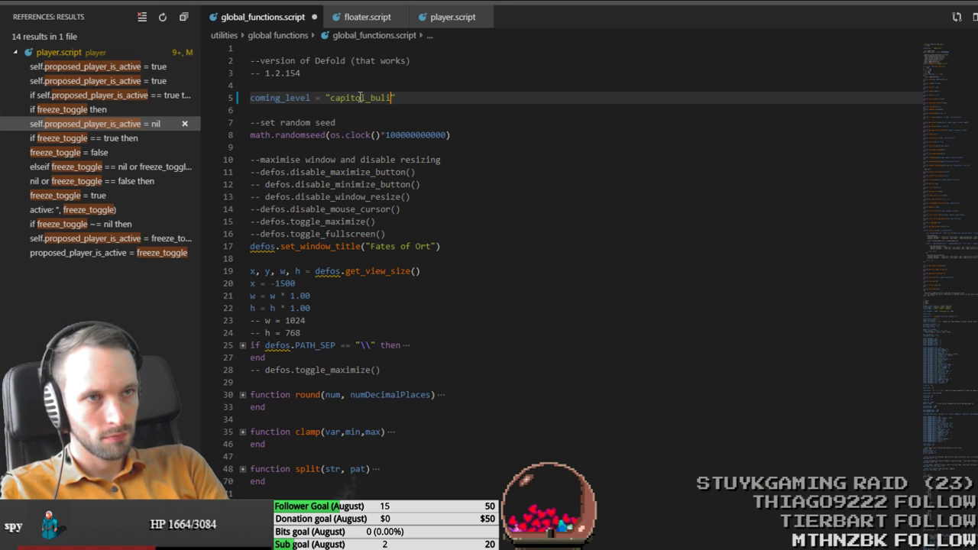
{"action": "key", "text": "BackSpace"}
{"action": "key", "text": "BackSpace"}
{"action": "type", "text": "ildings2"}
{"action": "key", "text": "ctrl+a"}
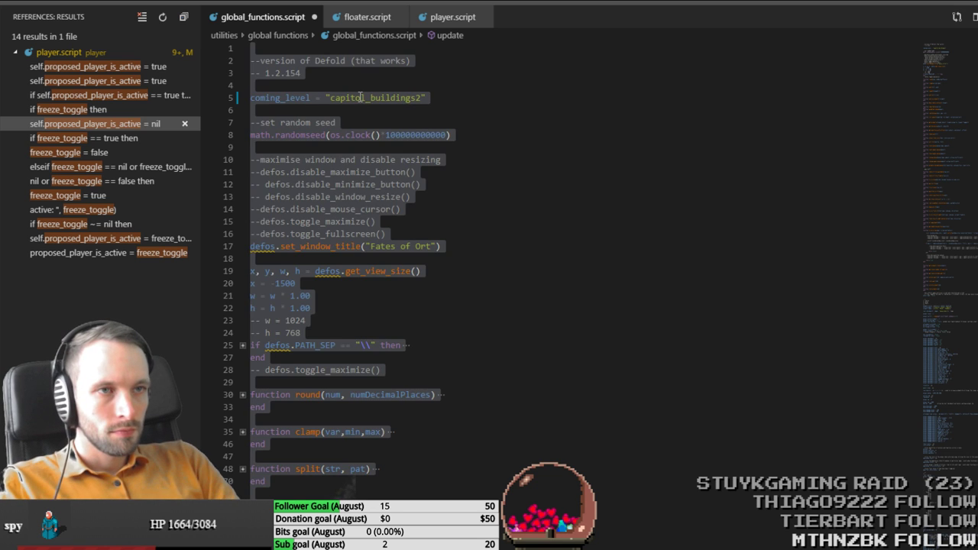
Step: Set coming_level to "capitol_buildings3" in global_functions.script and save the script
{"action": "key", "text": "Right"}
{"action": "key", "text": "ctrl+Home"}
{"action": "key", "text": "Down"}
{"action": "key", "text": "Down"}
{"action": "key", "text": "Down"}
{"action": "key", "text": "Down"}
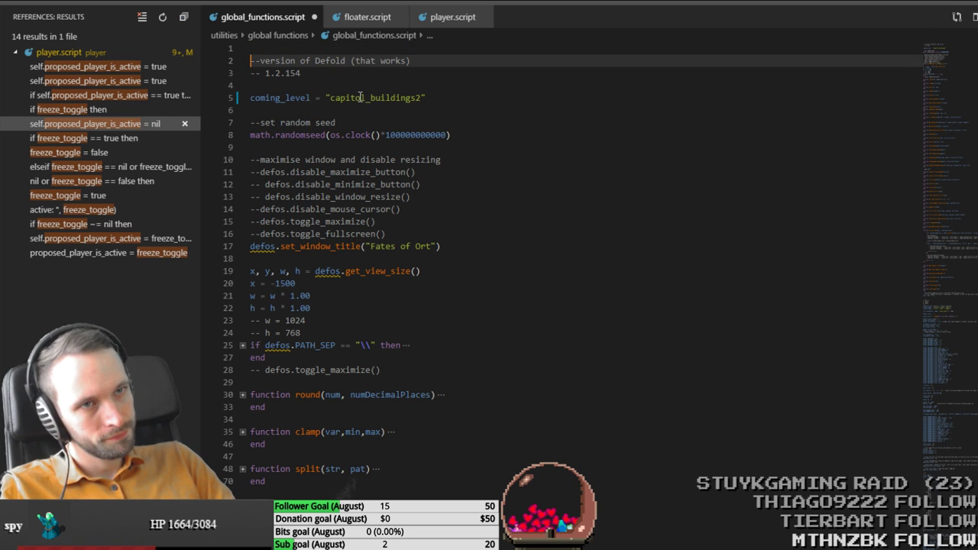
{"action": "key", "text": "End"}
{"action": "key", "text": "Left"}
{"action": "key", "text": "shift+Left"}
{"action": "type", "text": "3"}
{"action": "key", "text": "ctrl+s"}
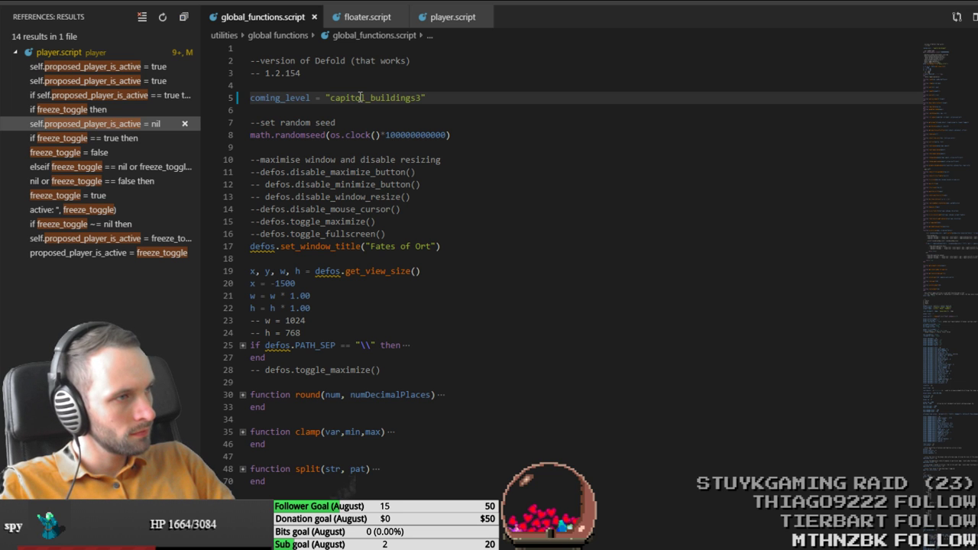
Step: Switch to Defold, build and run the game on the new start level, and close the game again
{"action": "key", "text": "alt+Tab"}
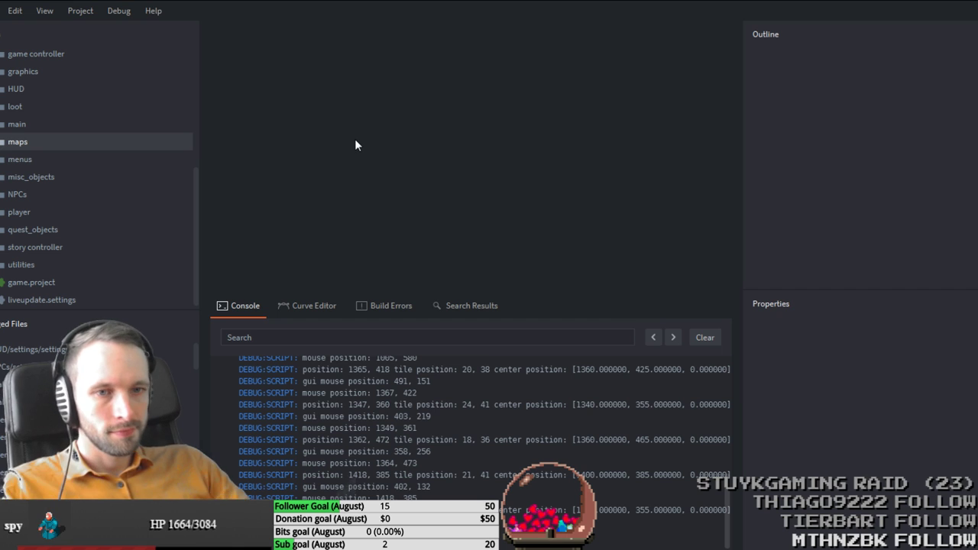
{"action": "key", "text": "ctrl+b"}
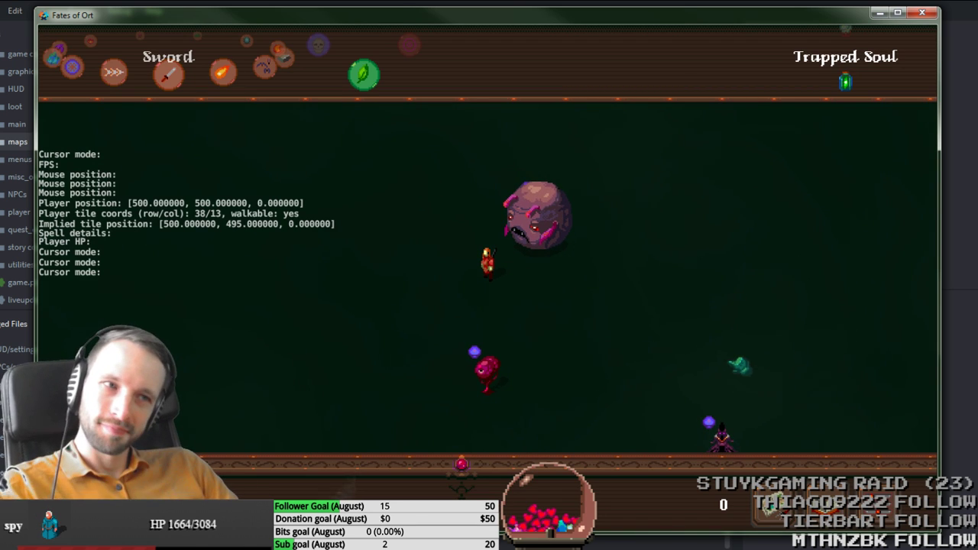
{"action": "key", "text": "Escape"}
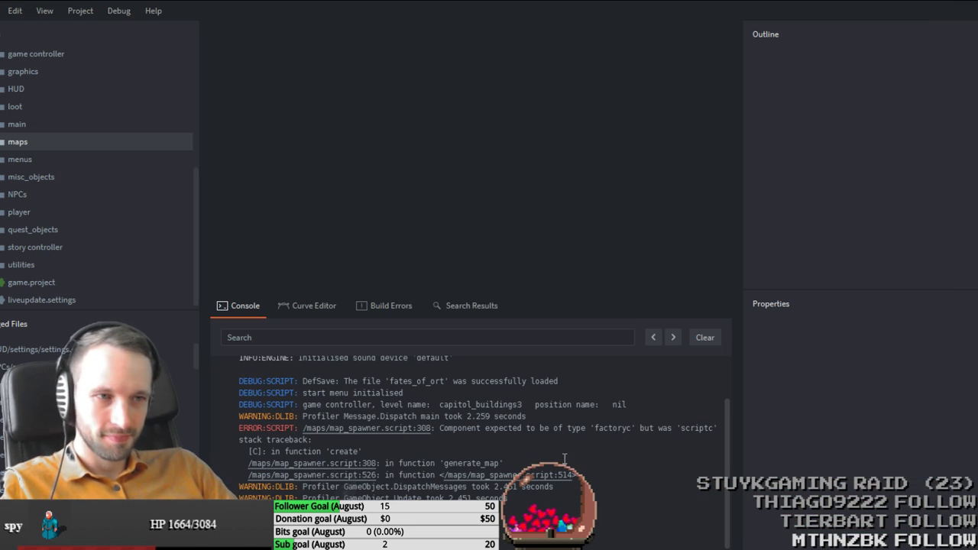
Step: Return to Tiled and delete the floor_hole object "size-2 level-0 enemies-4" from the enemies layer in the tree-lined yard
{"action": "key", "text": "alt+Tab"}
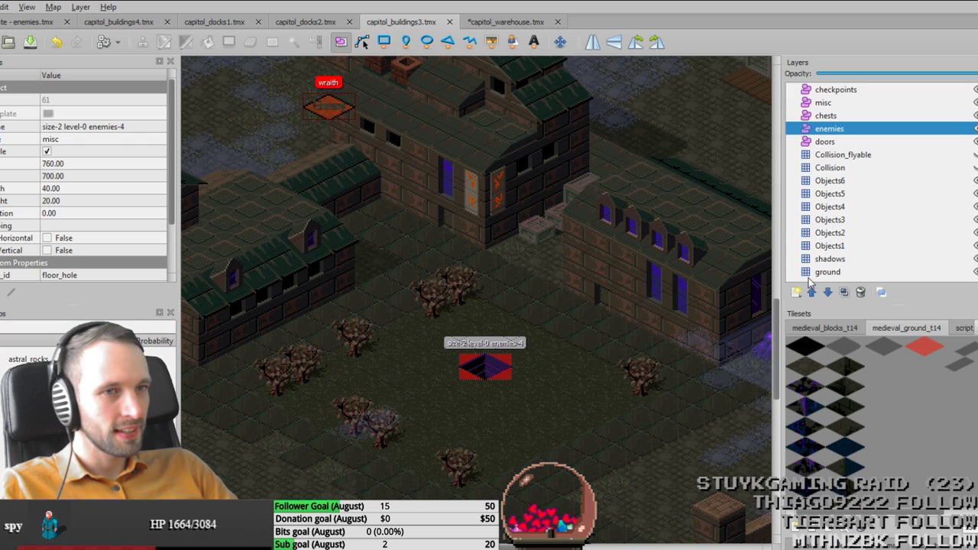
{"action": "scroll", "coordinate": [655, 337], "scroll_direction": "down", "scroll_amount": 2, "text": "ctrl"}
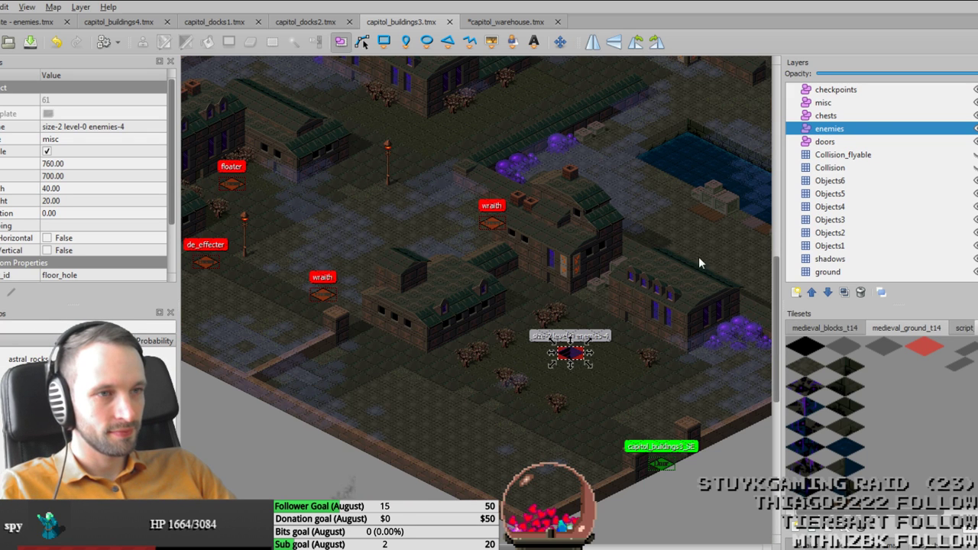
{"action": "scroll", "coordinate": [654, 259], "scroll_direction": "down", "scroll_amount": 1, "text": "ctrl"}
{"action": "middle_click_drag", "start_coordinate": [637, 276], "coordinate": [569, 350]}
{"action": "middle_click_drag", "start_coordinate": [578, 269], "coordinate": [560, 224]}
{"action": "scroll", "coordinate": [560, 225], "scroll_direction": "up", "scroll_amount": 2, "text": "ctrl"}
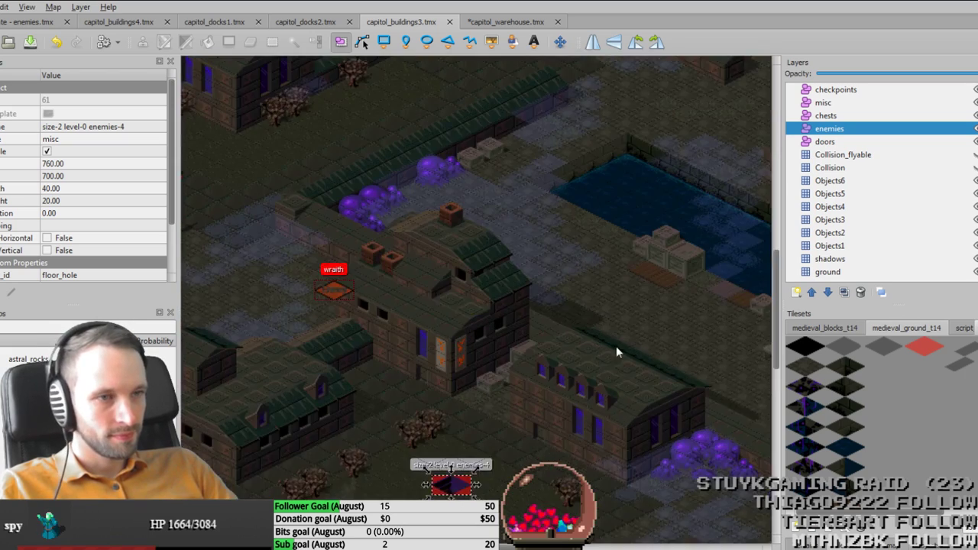
{"action": "middle_click_drag", "start_coordinate": [607, 407], "coordinate": [624, 309]}
{"action": "key", "text": "Delete"}
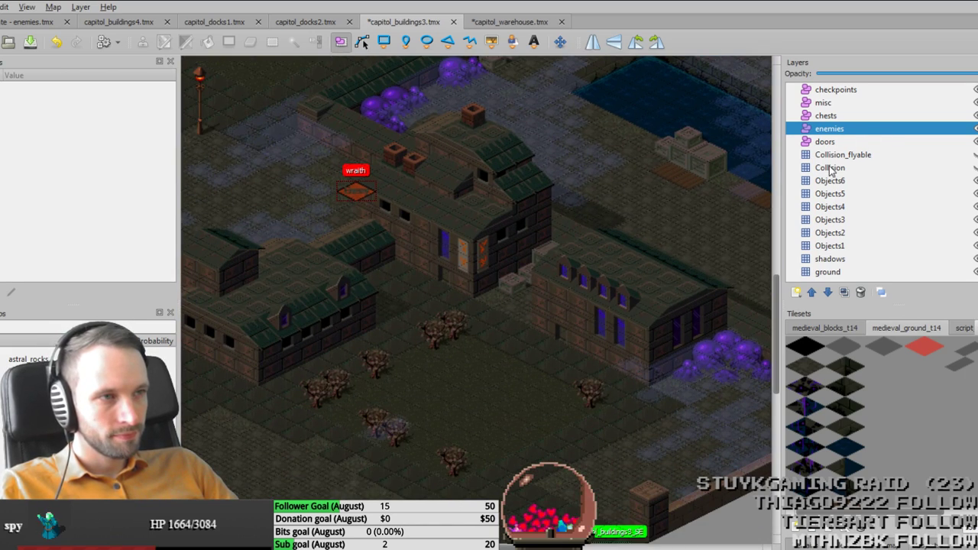
Step: Paste the floor_hole object onto the misc layer at 760, 700 in the yard and save the capitol_buildings3 map
{"action": "left_click", "coordinate": [833, 103]}
{"action": "key", "text": "ctrl+v"}
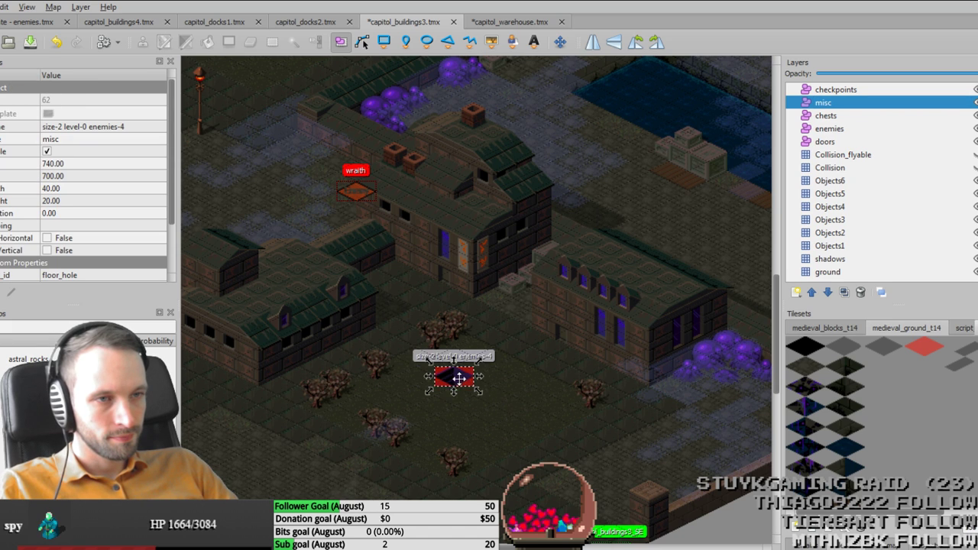
{"action": "key", "text": "ctrl+s"}
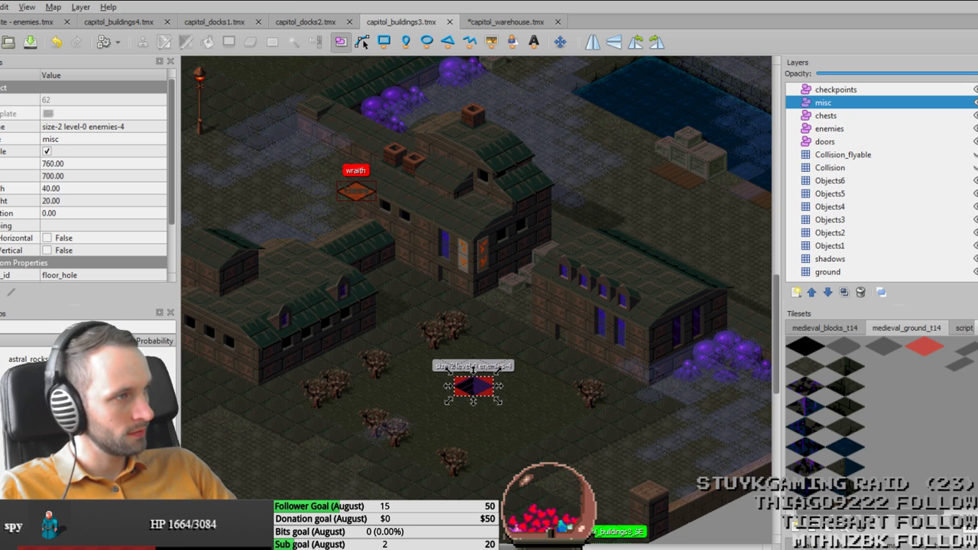
Step: Switch to Defold, rebuild and run the game, and walk the character to the floor hole in the tree-lined yard
{"action": "key", "text": "alt+Tab"}
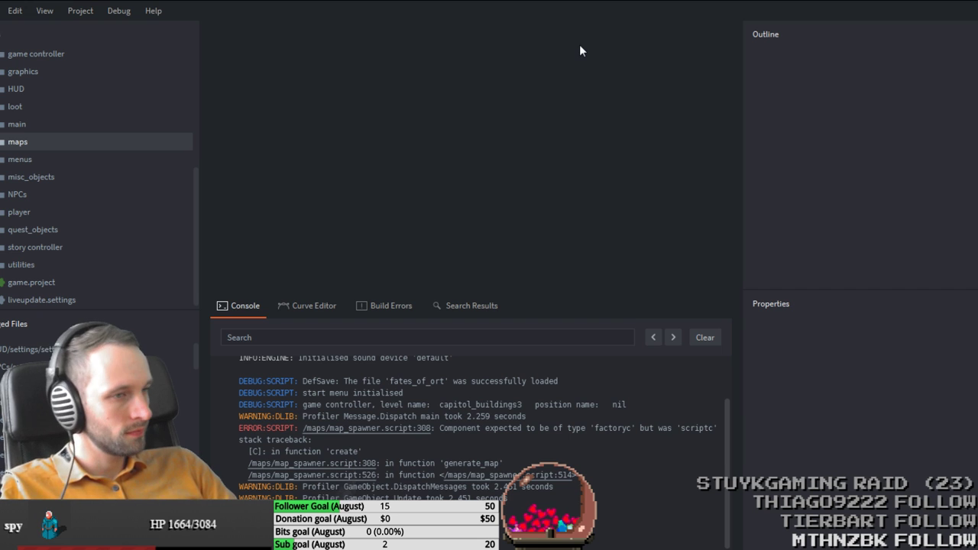
{"action": "key", "text": "ctrl+b"}
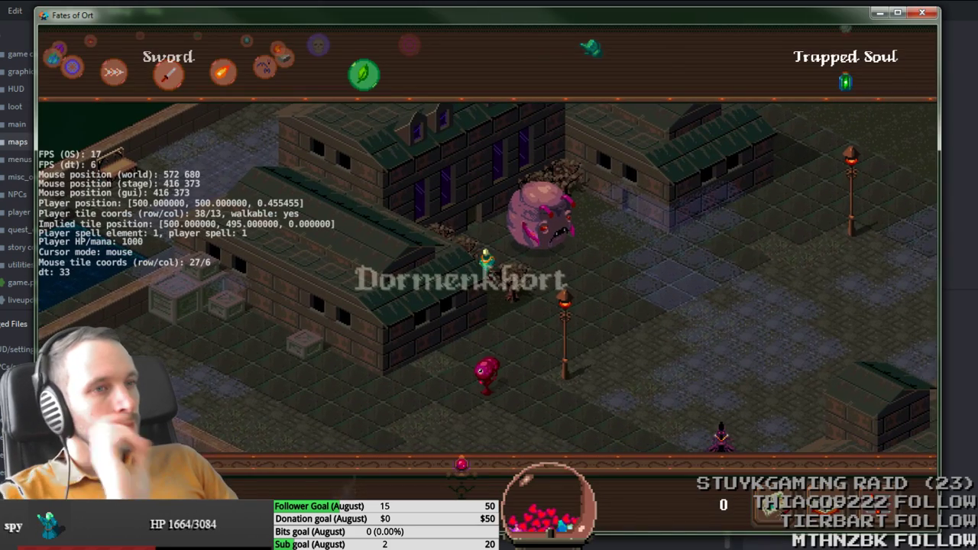
{"action": "mouse_move", "coordinate": [678, 262]}
{"action": "left_mouse_down"}
{"action": "mouse_move", "coordinate": [721, 334]}
{"action": "mouse_move", "coordinate": [663, 458]}
{"action": "mouse_move", "coordinate": [672, 399]}
{"action": "left_mouse_up"}
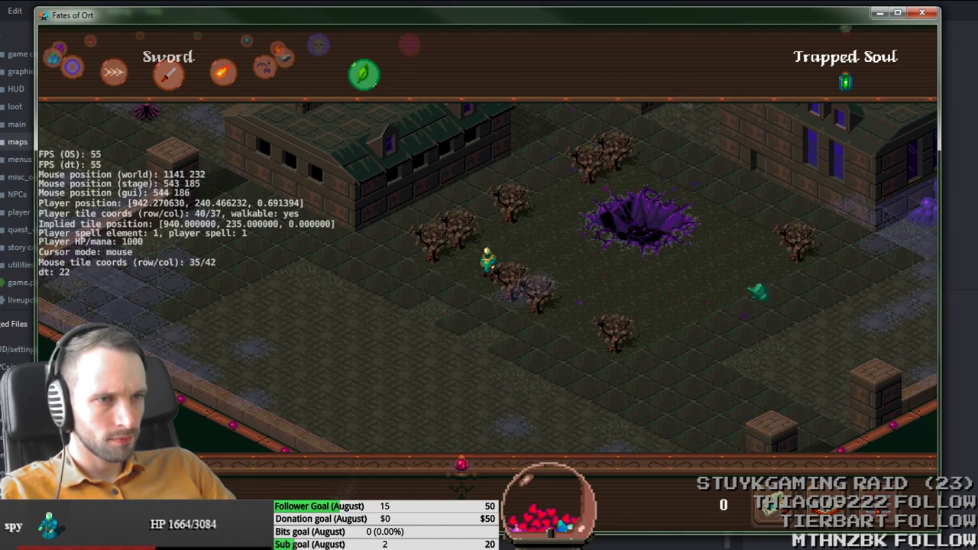
Step: Place Tiled beside the running game and compare the floor_hole object's position and size with the hole shown in the game
{"action": "key", "text": "alt+Tab"}
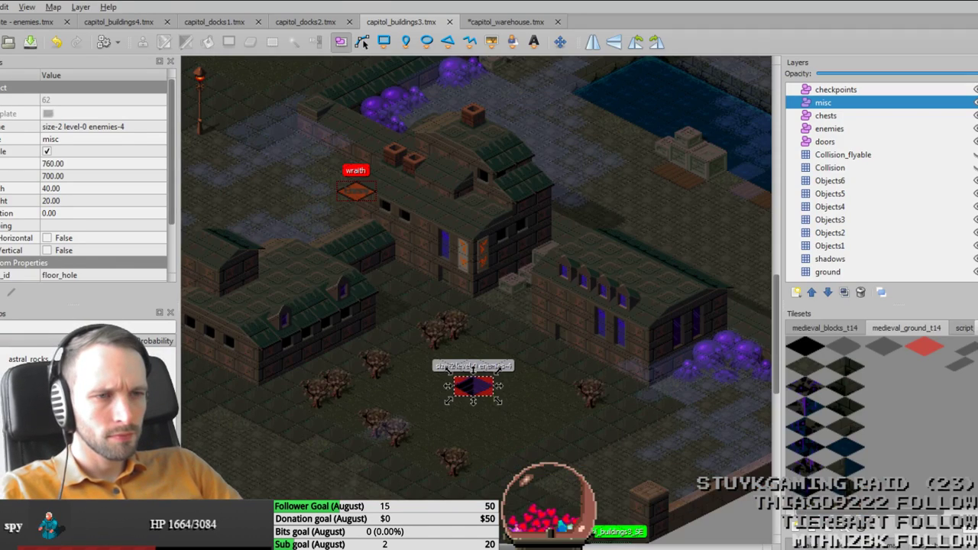
{"action": "key", "text": "super+Left"}
{"action": "key", "text": "ctrl+Tab"}
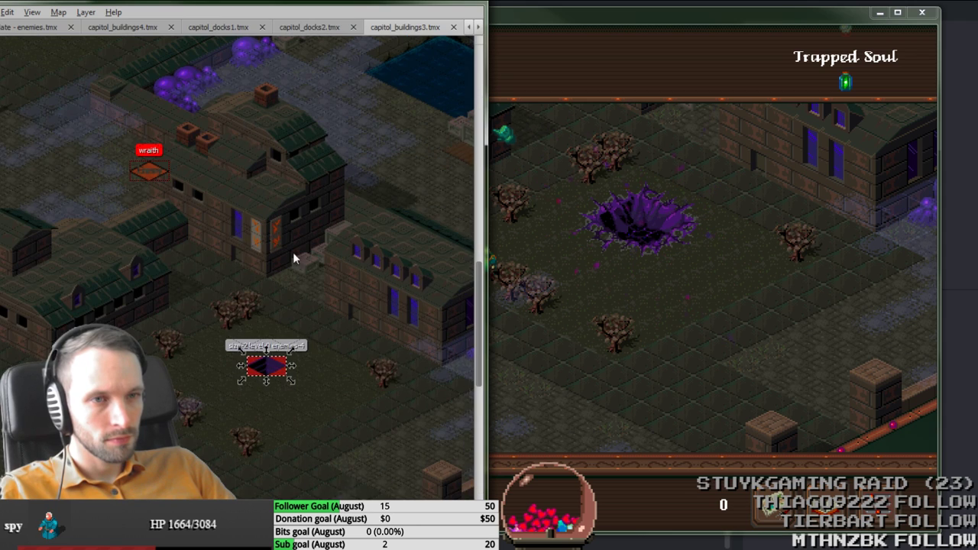
{"action": "scroll", "coordinate": [356, 302], "scroll_direction": "up", "scroll_amount": 1, "text": "ctrl"}
{"action": "scroll", "coordinate": [356, 302], "scroll_direction": "up", "scroll_amount": 1, "text": "ctrl"}
{"action": "middle_click_drag", "start_coordinate": [356, 302], "coordinate": [363, 178]}
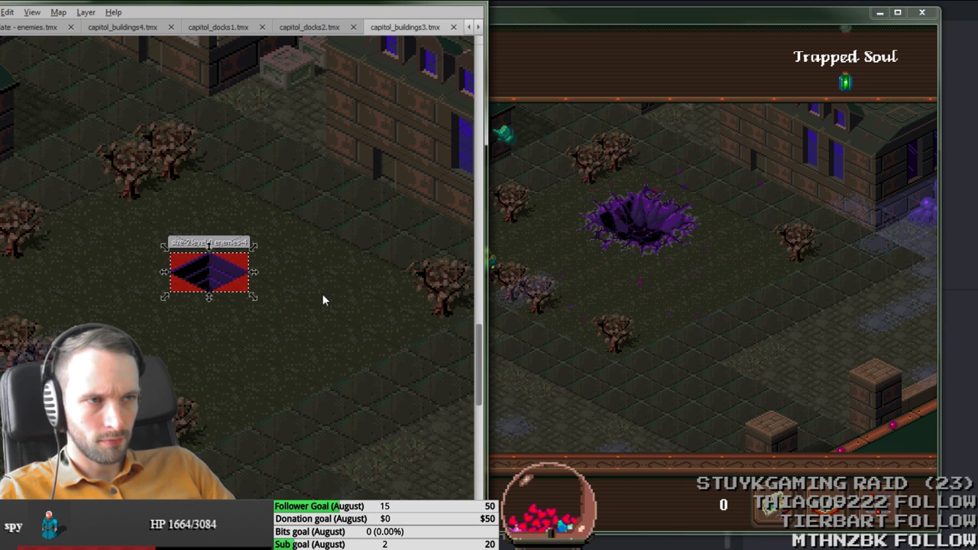
{"action": "scroll", "coordinate": [327, 298], "scroll_direction": "down", "scroll_amount": 2, "text": "ctrl"}
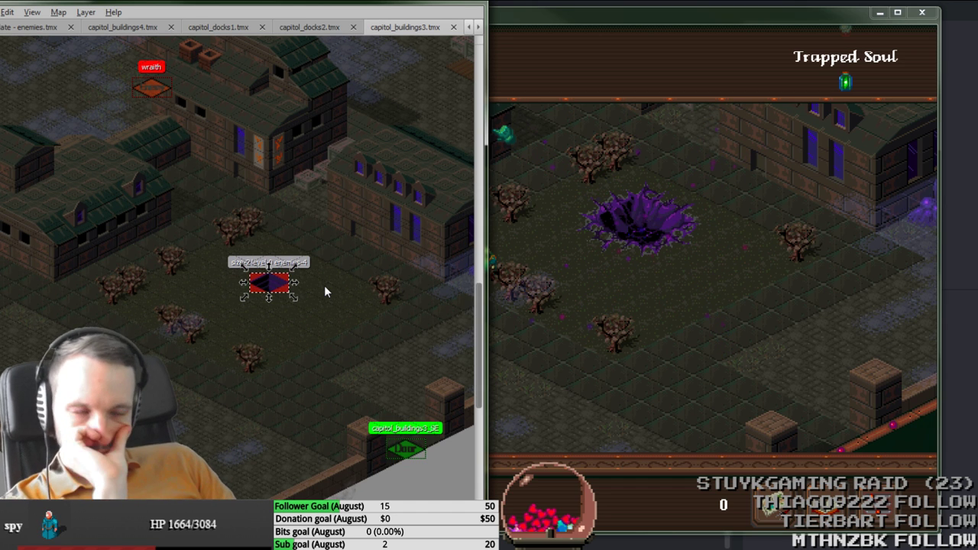
Step: Return to the game and walk the character past the purple hole and back to the yard's trees to test its enemy spawning
{"action": "left_click", "coordinate": [640, 213]}
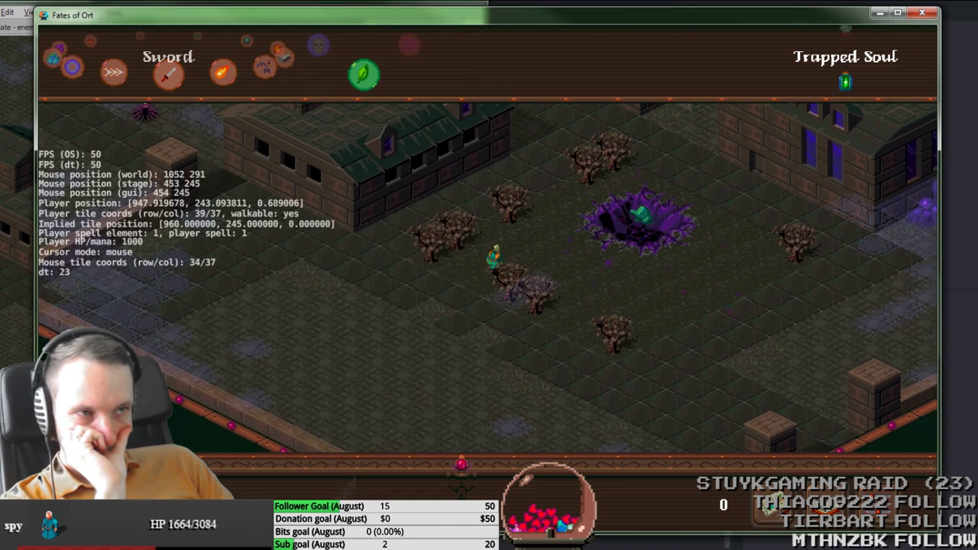
{"action": "mouse_move", "coordinate": [649, 206]}
{"action": "left_mouse_down"}
{"action": "mouse_move", "coordinate": [618, 362]}
{"action": "mouse_move", "coordinate": [579, 257]}
{"action": "mouse_move", "coordinate": [448, 197]}
{"action": "mouse_move", "coordinate": [308, 317]}
{"action": "left_mouse_up"}
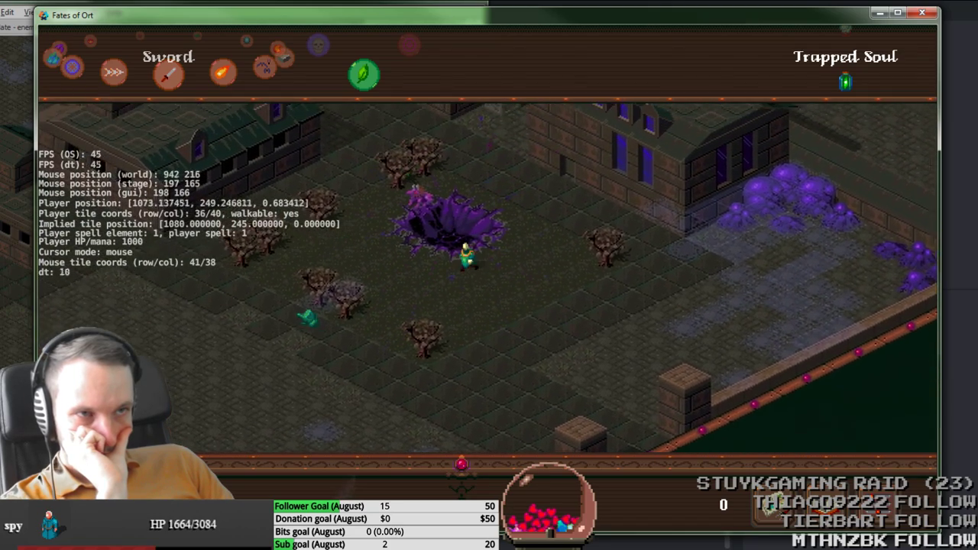
{"action": "key", "text": "s"}
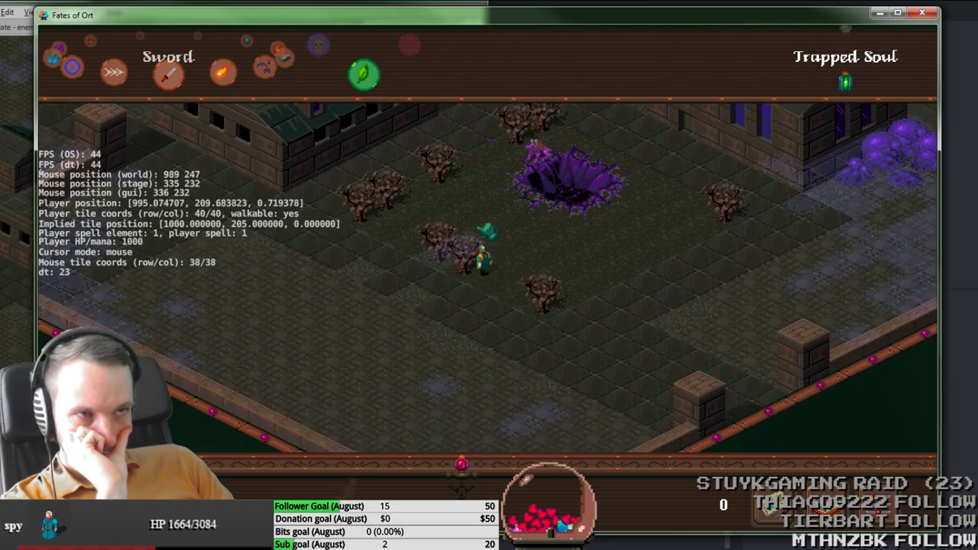
{"action": "key", "text": "a"}
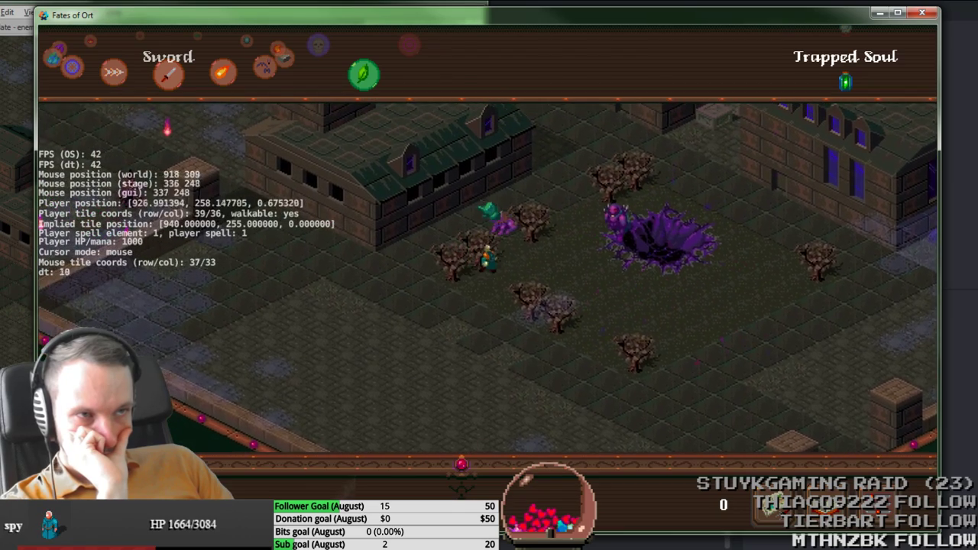
Step: Fight the Crawler and Consumption Tank near the hole using Mindbolt and the Sword
{"action": "mouse_move", "coordinate": [480, 204]}
{"action": "left_mouse_down"}
{"action": "mouse_move", "coordinate": [399, 390]}
{"action": "mouse_move", "coordinate": [414, 367]}
{"action": "left_mouse_up"}
{"action": "scroll", "coordinate": [432, 356], "scroll_direction": "down", "scroll_amount": 1}
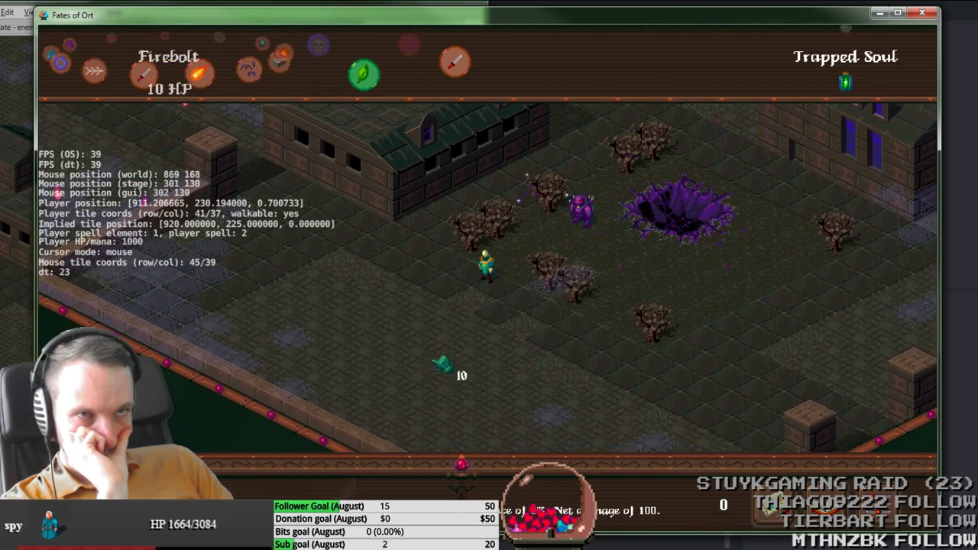
{"action": "key", "text": "e"}
{"action": "right_click", "coordinate": [600, 207]}
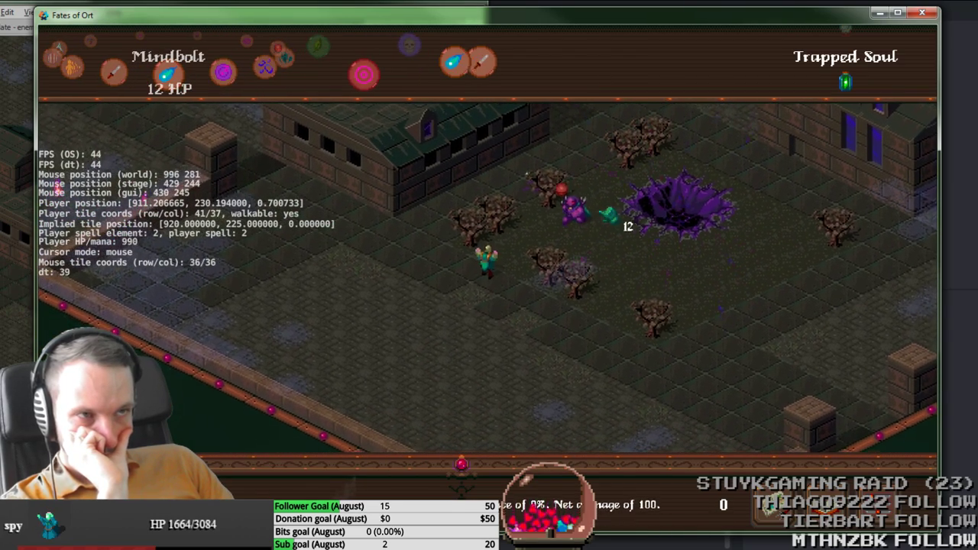
{"action": "mouse_move", "coordinate": [336, 356]}
{"action": "left_mouse_down"}
{"action": "mouse_move", "coordinate": [305, 371]}
{"action": "mouse_move", "coordinate": [379, 343]}
{"action": "left_mouse_up"}
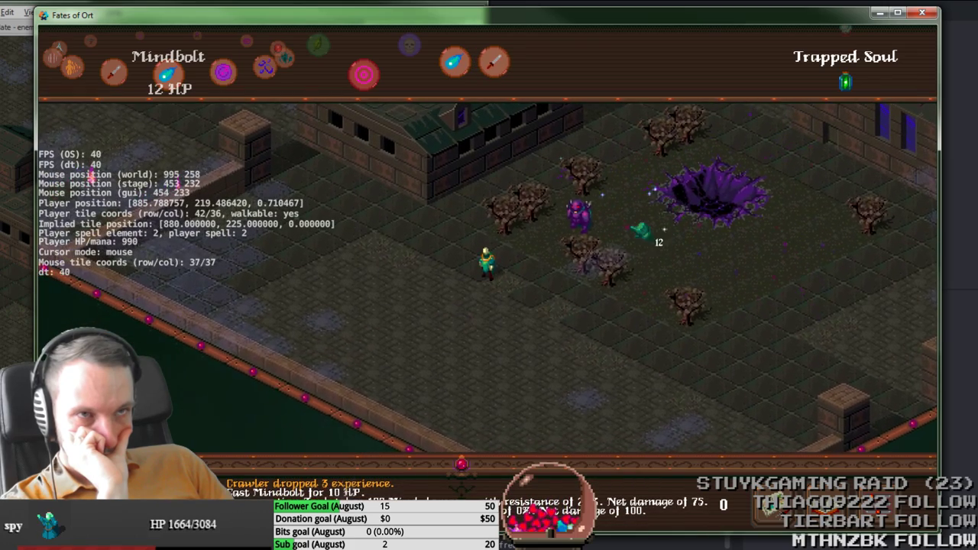
{"action": "scroll", "coordinate": [641, 229], "scroll_direction": "up", "scroll_amount": 1}
{"action": "mouse_move", "coordinate": [640, 229]}
{"action": "left_mouse_down"}
{"action": "mouse_move", "coordinate": [657, 243]}
{"action": "mouse_move", "coordinate": [295, 362]}
{"action": "left_mouse_up"}
{"action": "right_click", "coordinate": [657, 243]}
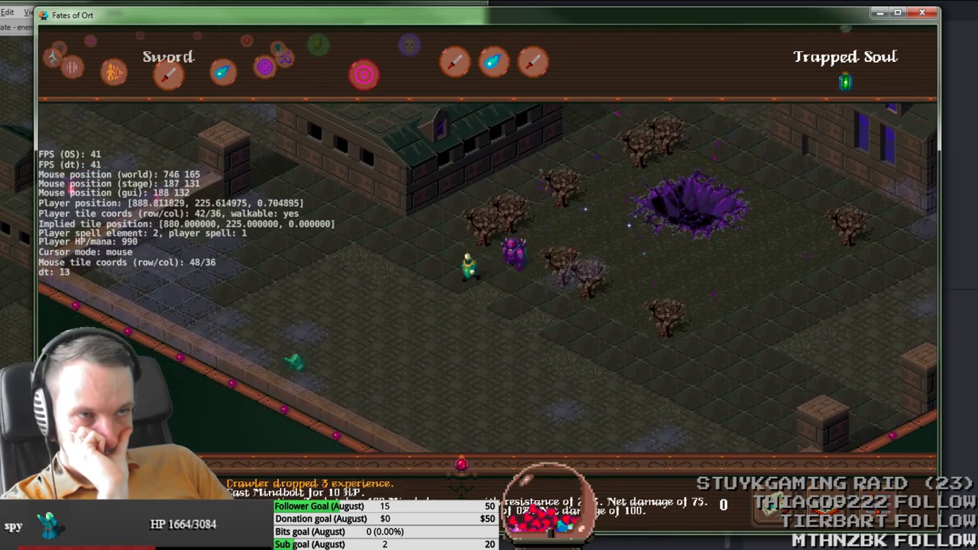
{"action": "left_click", "coordinate": [293, 313]}
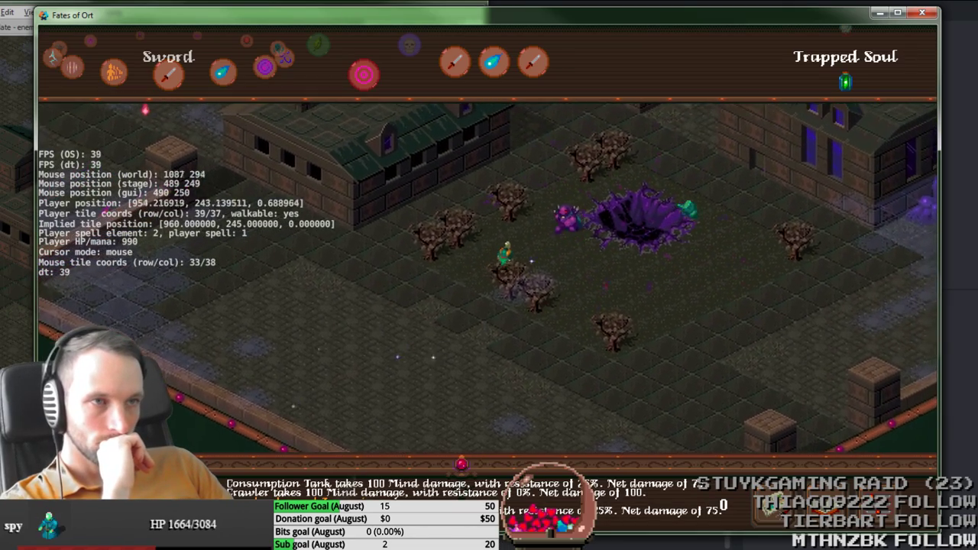
{"action": "mouse_move", "coordinate": [404, 373]}
{"action": "left_mouse_down"}
{"action": "mouse_move", "coordinate": [174, 404]}
{"action": "mouse_move", "coordinate": [581, 205]}
{"action": "mouse_move", "coordinate": [616, 207]}
{"action": "left_mouse_up"}
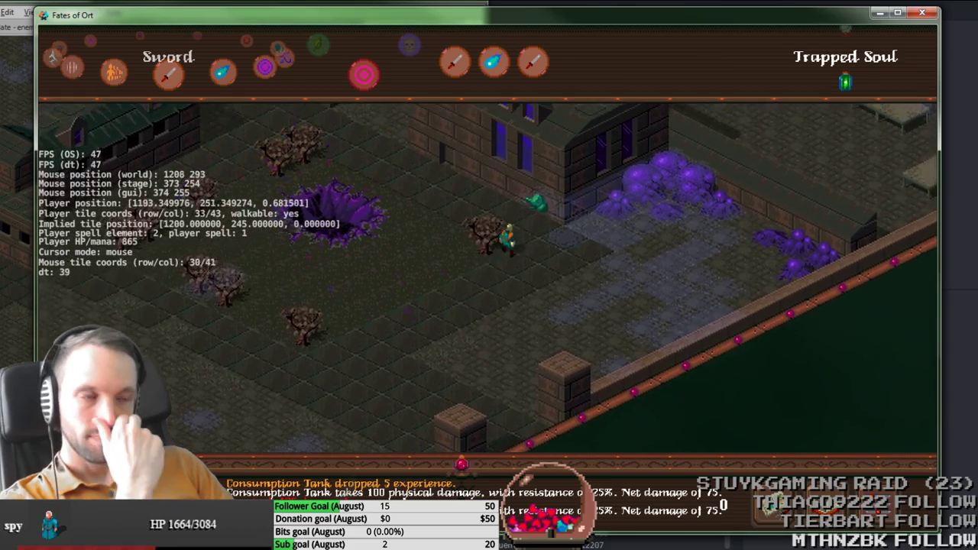
Step: Walk the character across the level to inspect the lamp-lit street and the corrupted pits along the outer wall
{"action": "left_click_drag", "start_coordinate": [475, 343], "coordinate": [497, 390]}
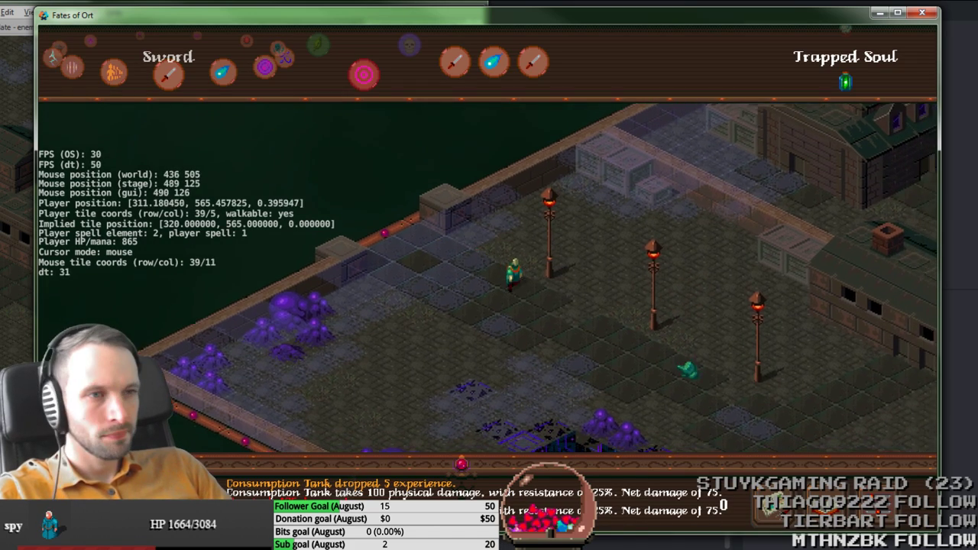
{"action": "mouse_move", "coordinate": [671, 378]}
{"action": "left_mouse_down"}
{"action": "mouse_move", "coordinate": [646, 401]}
{"action": "mouse_move", "coordinate": [609, 395]}
{"action": "mouse_move", "coordinate": [600, 285]}
{"action": "mouse_move", "coordinate": [560, 394]}
{"action": "left_mouse_up"}
{"action": "key", "text": "d"}
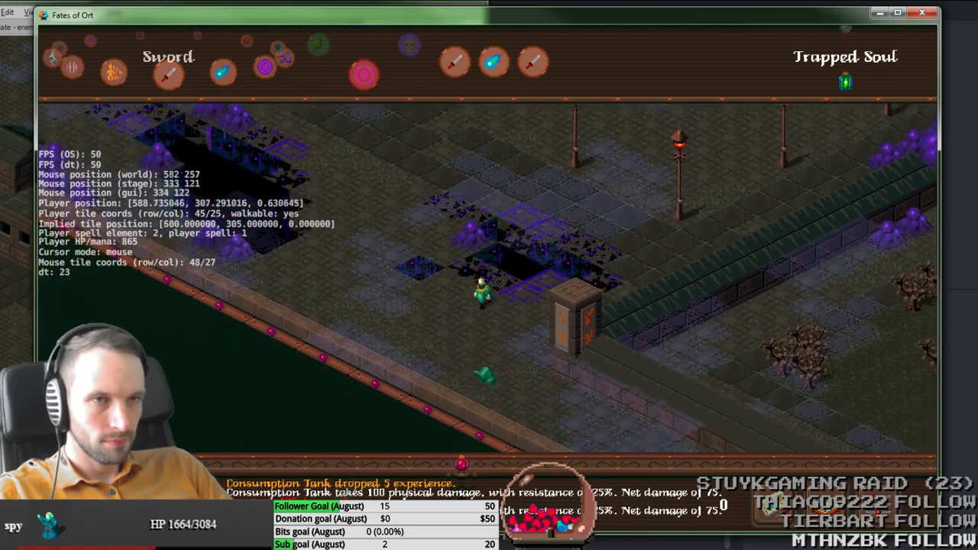
{"action": "key", "text": "a"}
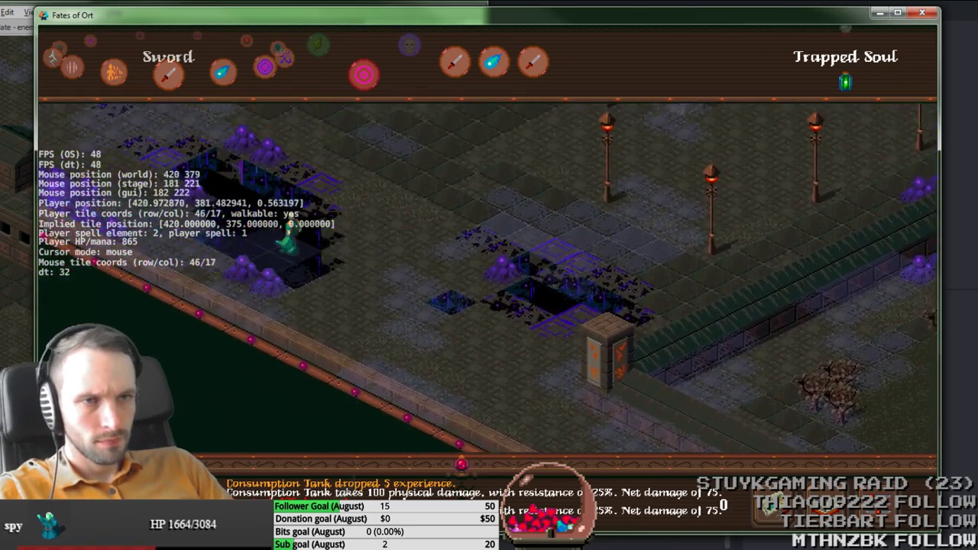
Step: Walk the character over the large void pit and along the southern path to test walkability, and close the game
{"action": "key", "text": "d"}
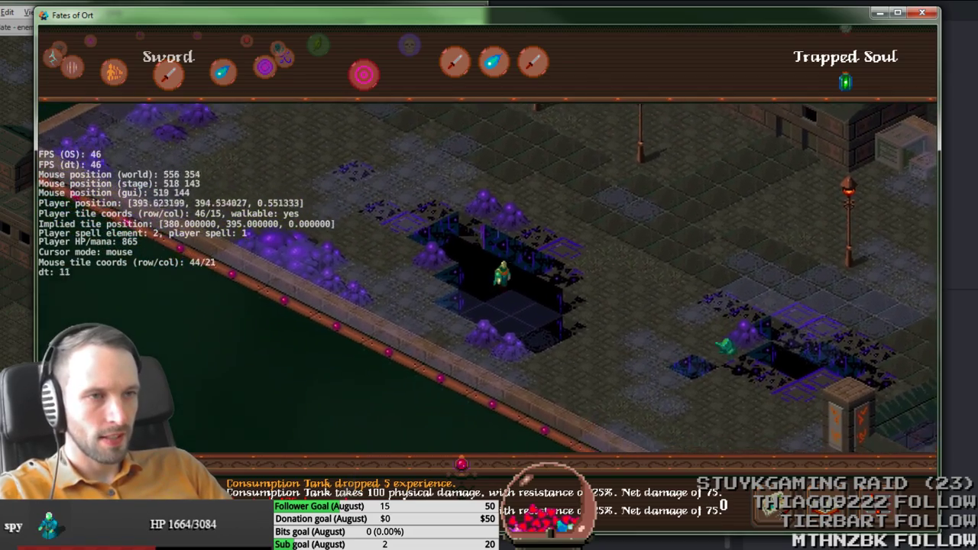
{"action": "mouse_move", "coordinate": [553, 346]}
{"action": "left_mouse_down"}
{"action": "mouse_move", "coordinate": [395, 341]}
{"action": "mouse_move", "coordinate": [837, 246]}
{"action": "mouse_move", "coordinate": [838, 230]}
{"action": "left_mouse_up"}
{"action": "key", "text": "d"}
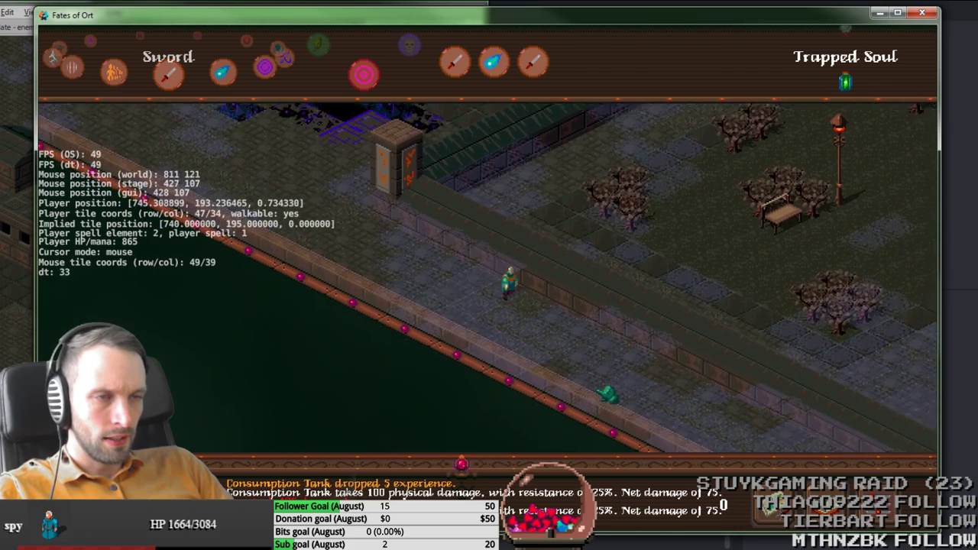
{"action": "key", "text": "Escape"}
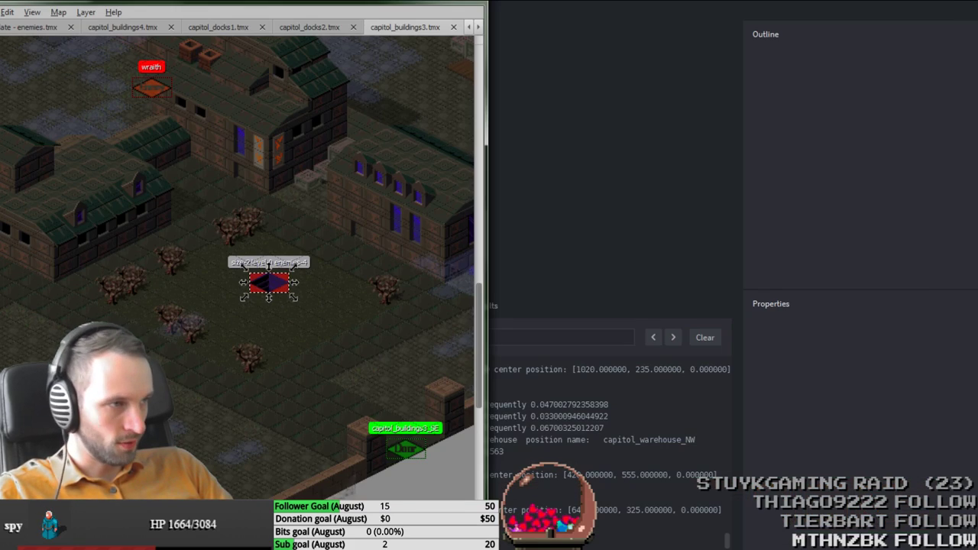
Step: Return to the Tiled map editor in a maximized window and bring up the void pits in capitol_warehouse.tmx
{"action": "double_click", "coordinate": [445, 5]}
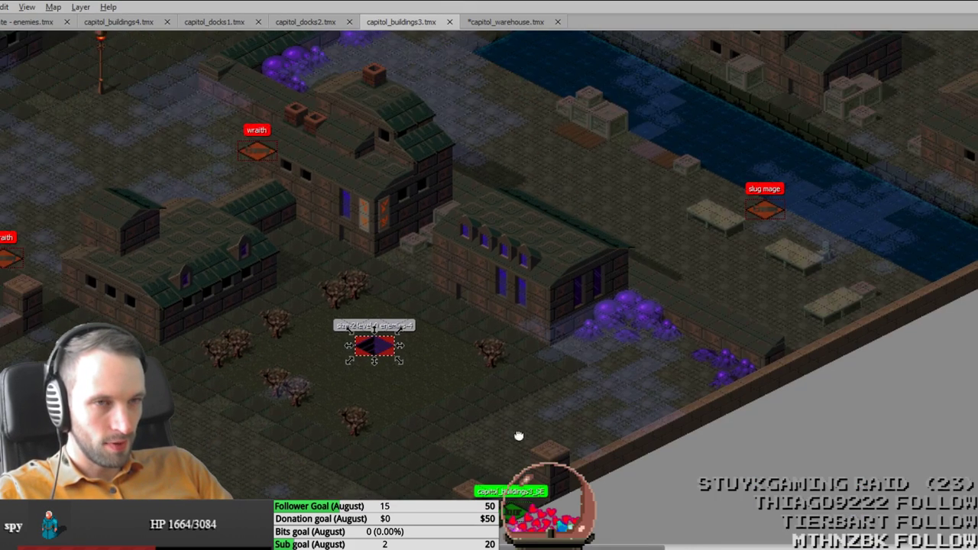
{"action": "left_click", "coordinate": [500, 23]}
{"action": "middle_click_drag", "start_coordinate": [488, 305], "coordinate": [864, 278]}
{"action": "middle_click_drag", "start_coordinate": [741, 383], "coordinate": [703, 314]}
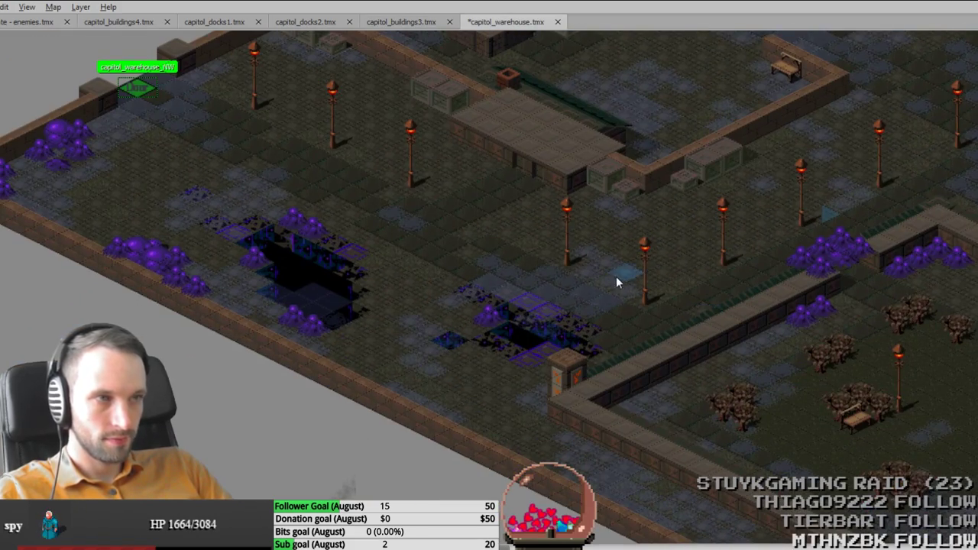
{"action": "middle_click_drag", "start_coordinate": [505, 304], "coordinate": [393, 260]}
Step: Select all black void tiles and the pits' inner wall tiles on the ground layer with Select Same Tile
{"action": "key", "text": "Tab"}
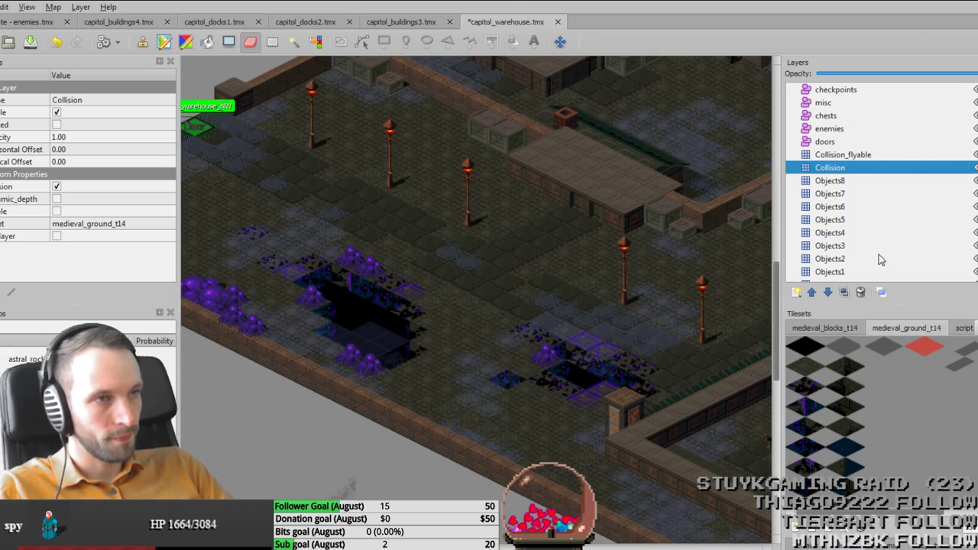
{"action": "scroll", "coordinate": [878, 254], "scroll_direction": "down", "scroll_amount": 1}
{"action": "left_click", "coordinate": [853, 272]}
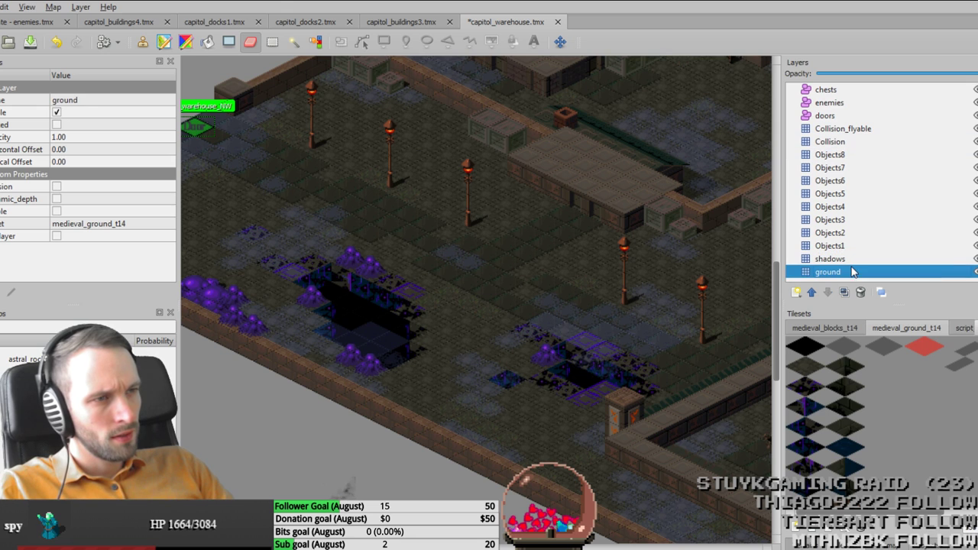
{"action": "scroll", "coordinate": [389, 340], "scroll_direction": "up", "scroll_amount": 1, "text": "ctrl"}
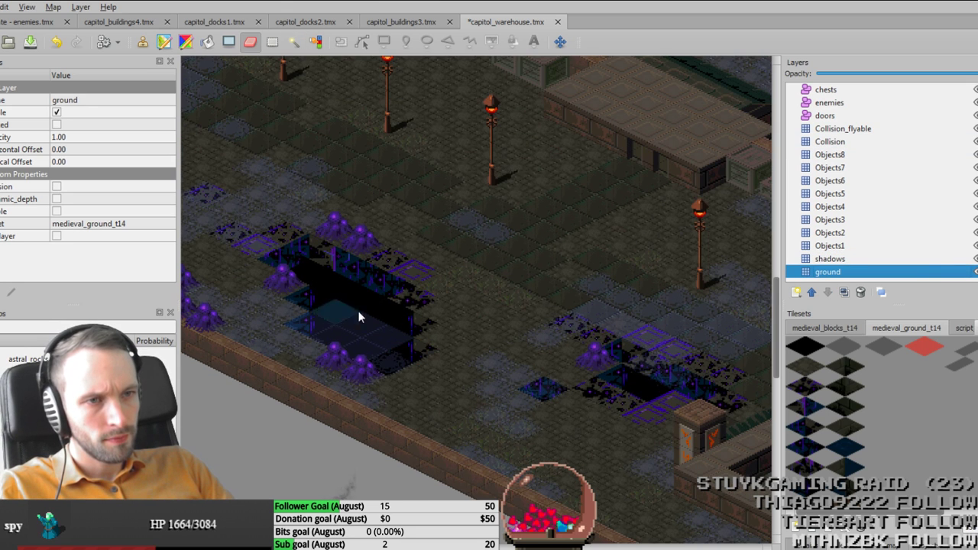
{"action": "left_click", "coordinate": [316, 45]}
{"action": "left_click", "coordinate": [332, 297]}
{"action": "left_click", "coordinate": [342, 297]}
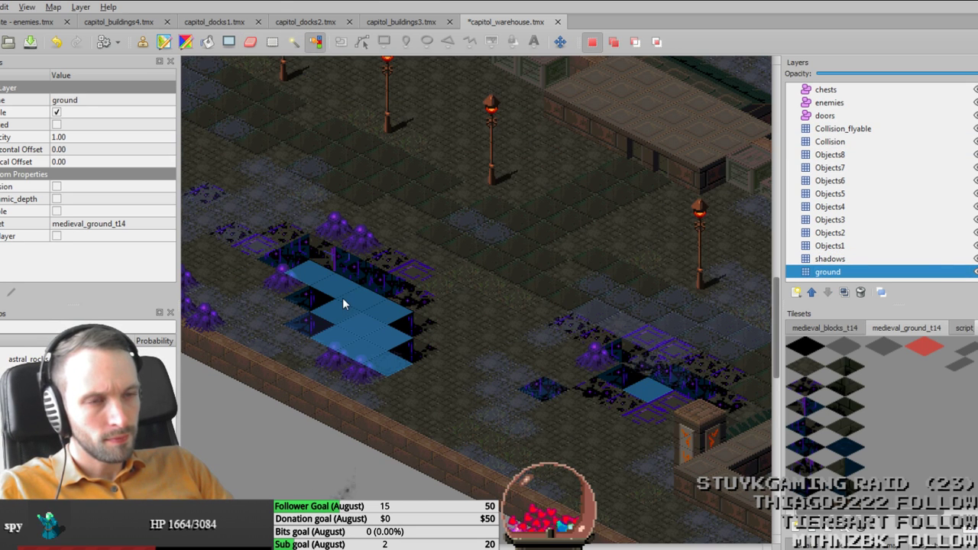
{"action": "left_click", "coordinate": [358, 268], "text": "shift"}
{"action": "left_click", "coordinate": [298, 261], "text": "shift"}
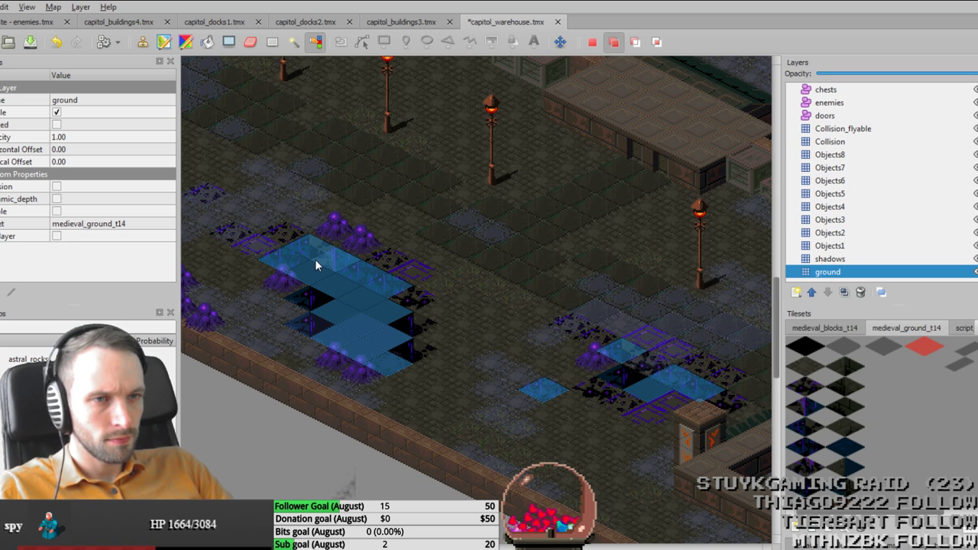
{"action": "left_click", "coordinate": [313, 303], "text": "shift"}
{"action": "left_click", "coordinate": [418, 329], "text": "shift"}
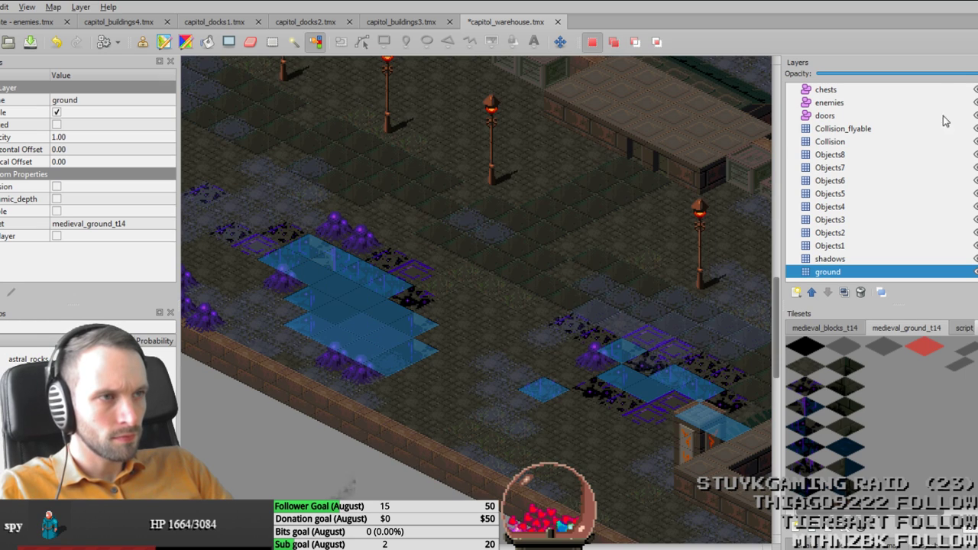
Step: Paste the selected pit tiles in place onto the Collision layer and save the map
{"action": "left_click", "coordinate": [906, 142]}
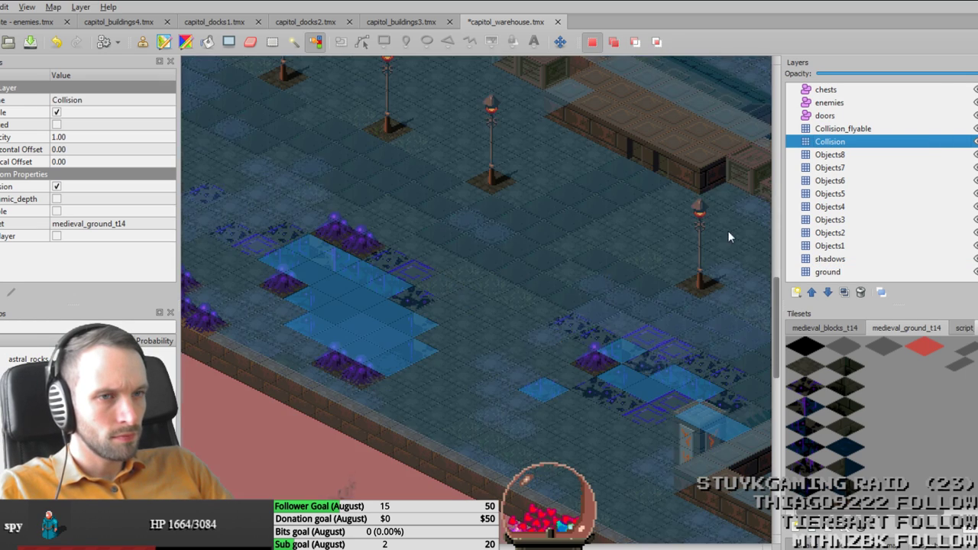
{"action": "key", "text": "ctrl+v"}
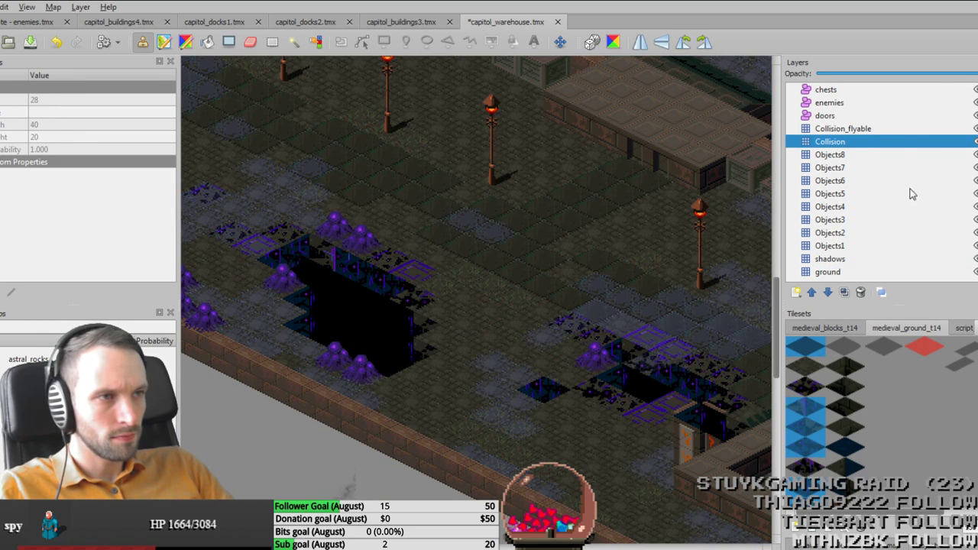
{"action": "left_click", "coordinate": [894, 128]}
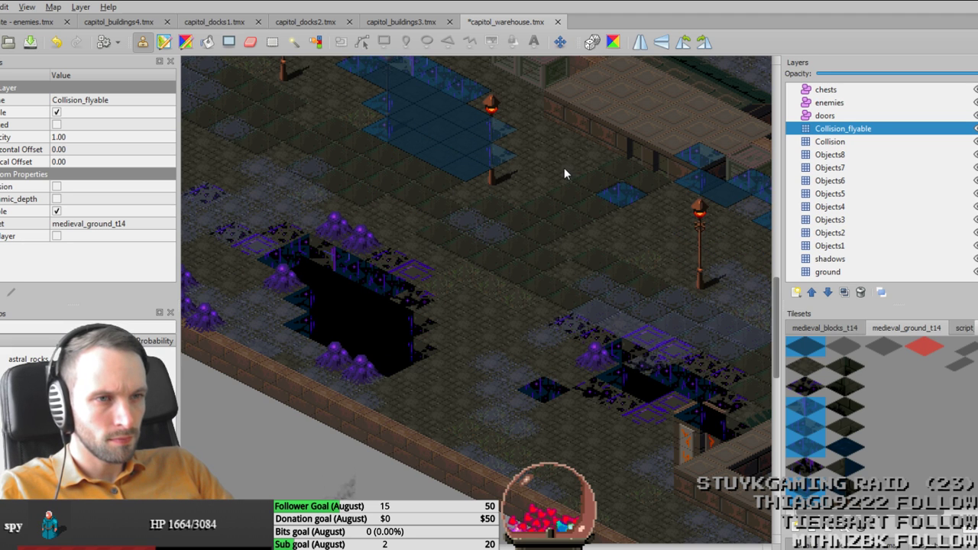
{"action": "key", "text": "ctrl+s"}
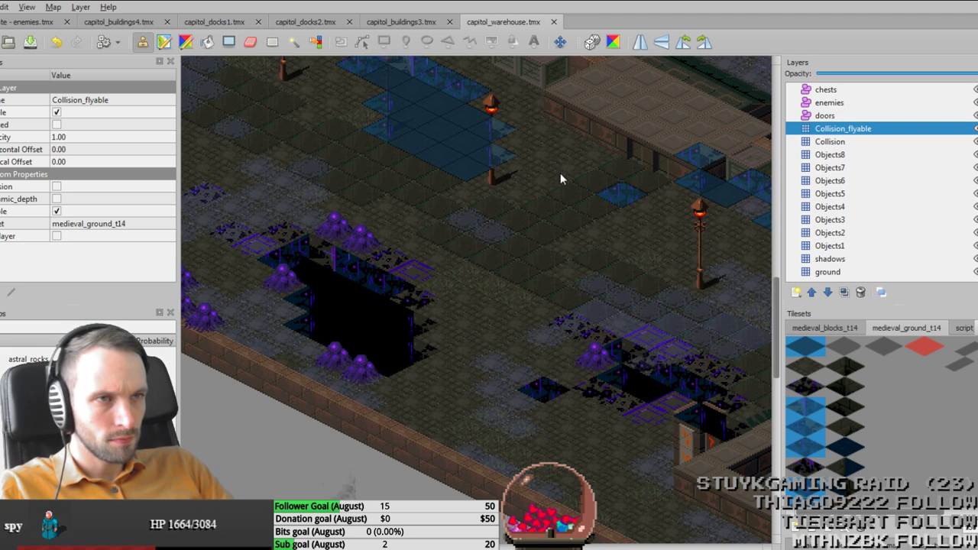
Step: Paste the group of enemies from the enemies template map onto the enemies layer of capitol_warehouse.tmx
{"action": "scroll", "coordinate": [560, 172], "scroll_direction": "down", "scroll_amount": 3, "text": "ctrl"}
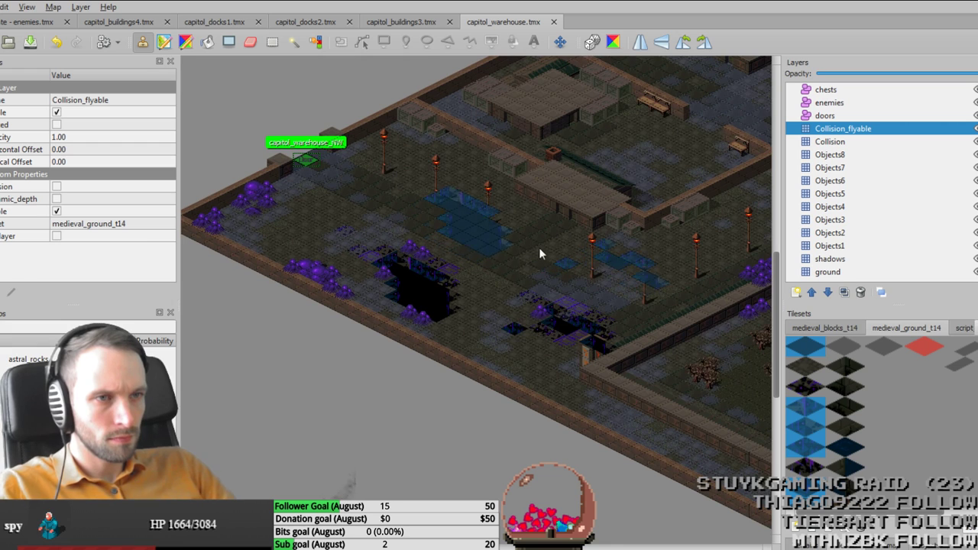
{"action": "left_click", "coordinate": [868, 104]}
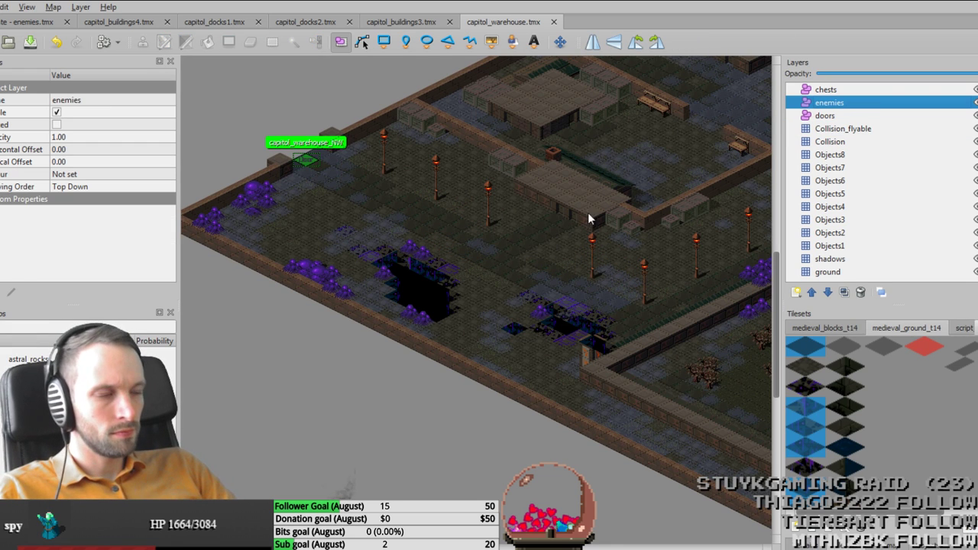
{"action": "middle_click_drag", "start_coordinate": [579, 224], "coordinate": [538, 266]}
{"action": "scroll", "coordinate": [283, 281], "scroll_direction": "down", "scroll_amount": 1, "text": "ctrl"}
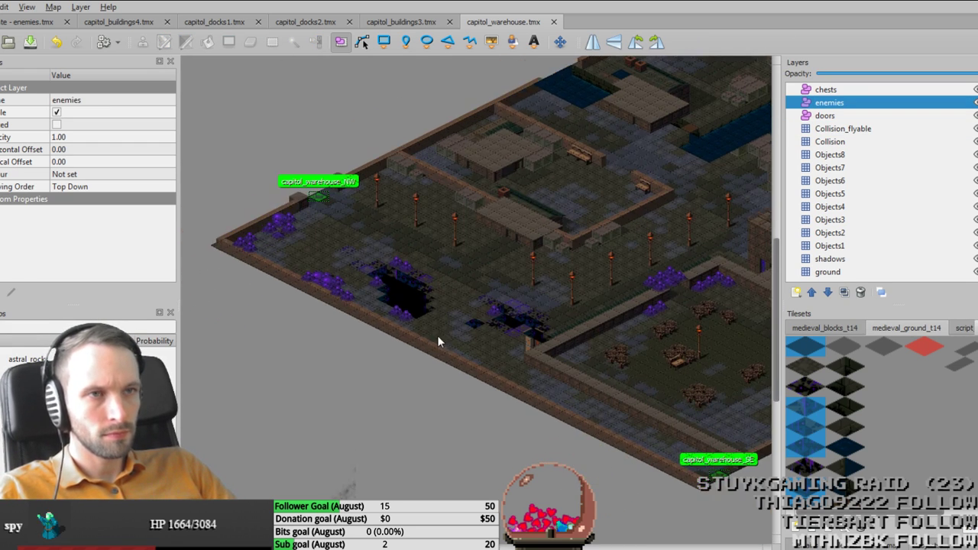
{"action": "left_click", "coordinate": [20, 25]}
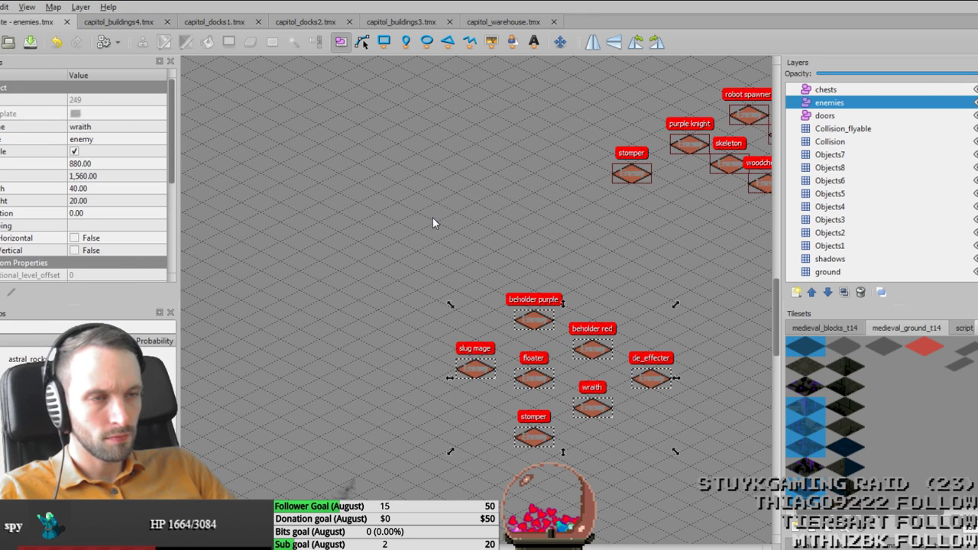
{"action": "left_click", "coordinate": [516, 21]}
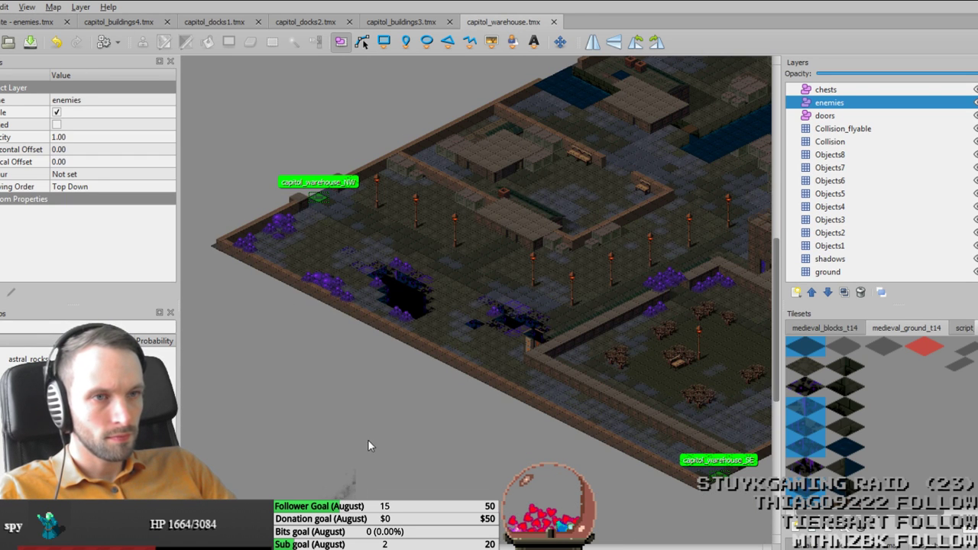
{"action": "key", "text": "ctrl+v"}
{"action": "scroll", "coordinate": [371, 416], "scroll_direction": "up", "scroll_amount": 2, "text": "ctrl"}
{"action": "middle_click_drag", "start_coordinate": [325, 417], "coordinate": [386, 456]}
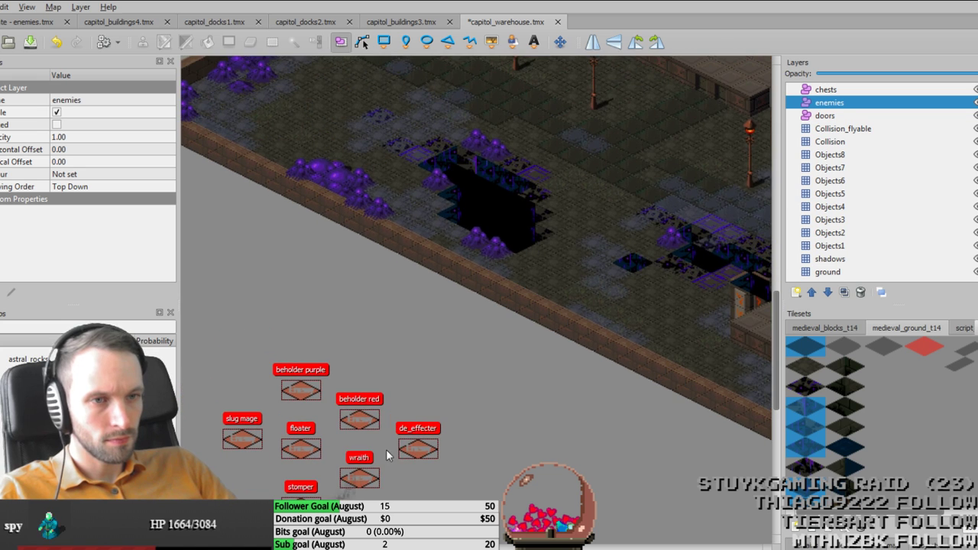
Step: Place the slug mage beside the large pit and the stomper by the lamp post near the building, and save
{"action": "left_click_drag", "start_coordinate": [253, 438], "coordinate": [545, 253]}
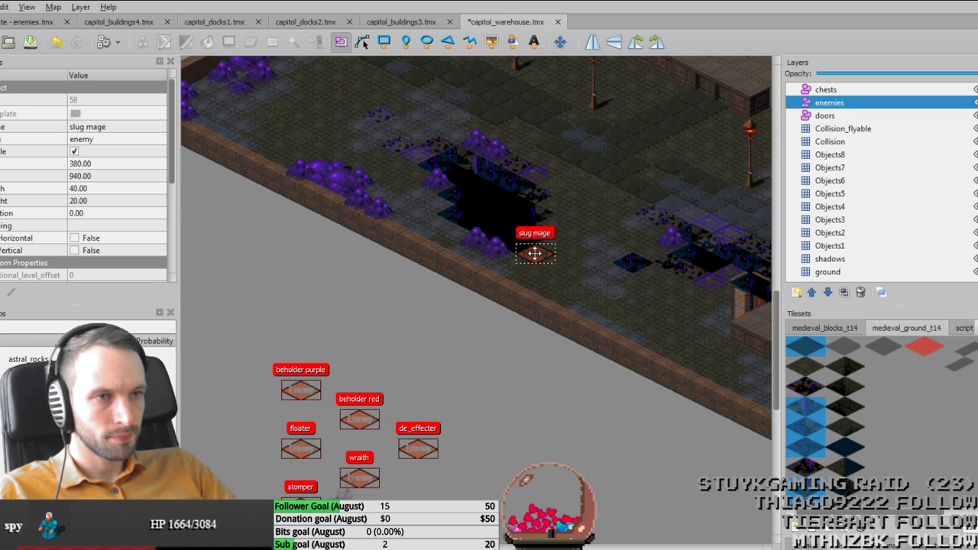
{"action": "left_click_drag", "start_coordinate": [293, 498], "coordinate": [633, 262]}
{"action": "middle_click_drag", "start_coordinate": [651, 248], "coordinate": [519, 411]}
{"action": "left_click_drag", "start_coordinate": [500, 440], "coordinate": [598, 302]}
{"action": "key", "text": "ctrl+s"}
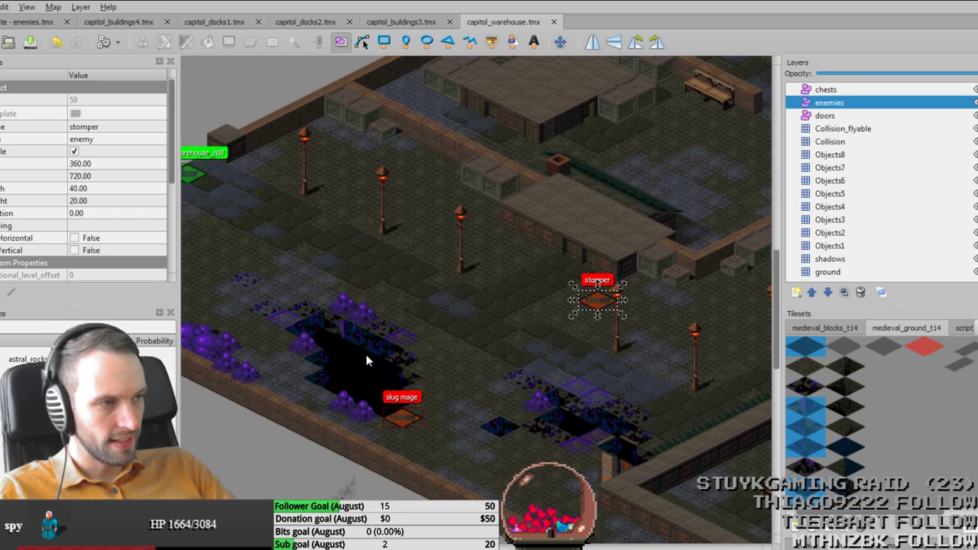
Step: Place the beholder red and the de_effecter among the lamp posts north of the garden wall, and save
{"action": "middle_click_drag", "start_coordinate": [367, 495], "coordinate": [465, 382]}
{"action": "key", "text": "Tab"}
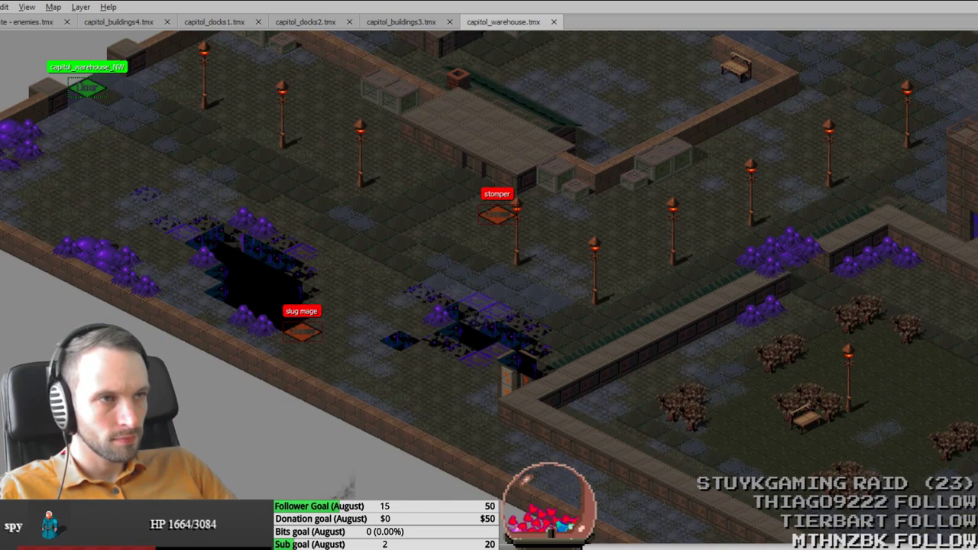
{"action": "left_click_drag", "start_coordinate": [126, 495], "coordinate": [859, 137]}
{"action": "middle_click_drag", "start_coordinate": [626, 351], "coordinate": [835, 238]}
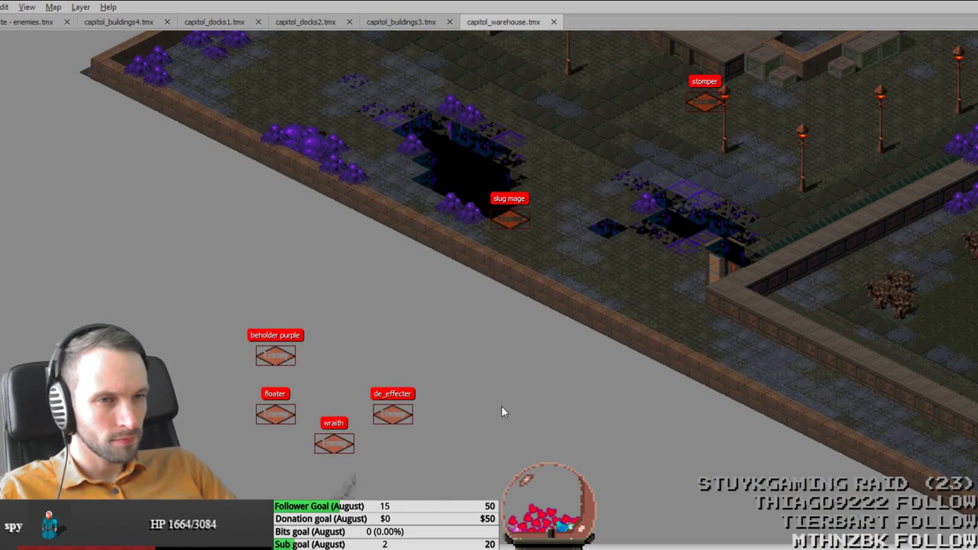
{"action": "middle_click_drag", "start_coordinate": [502, 407], "coordinate": [459, 446]}
{"action": "left_click_drag", "start_coordinate": [351, 454], "coordinate": [524, 337]}
{"action": "left_click_drag", "start_coordinate": [895, 145], "coordinate": [876, 155]}
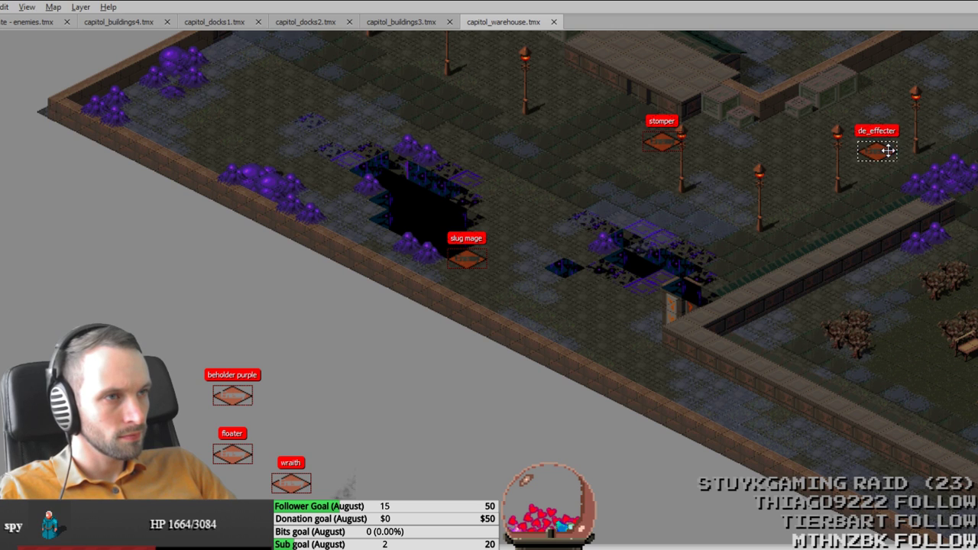
{"action": "left_click", "coordinate": [805, 316]}
{"action": "key", "text": "ctrl+s"}
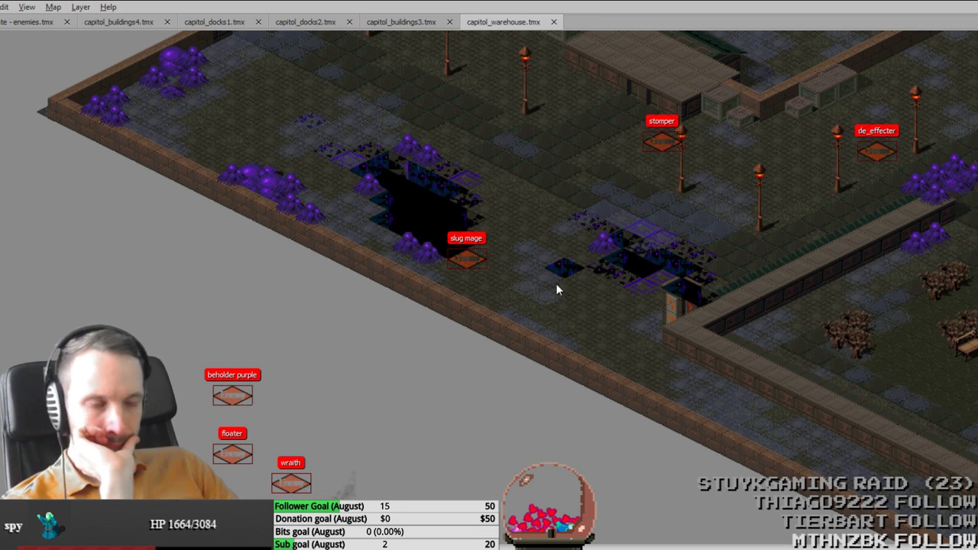
Step: Move the wraith into the walled courtyard with the benches, behind the flat-roofed building
{"action": "middle_click_drag", "start_coordinate": [556, 283], "coordinate": [500, 339]}
{"action": "key", "text": "ctrl+v"}
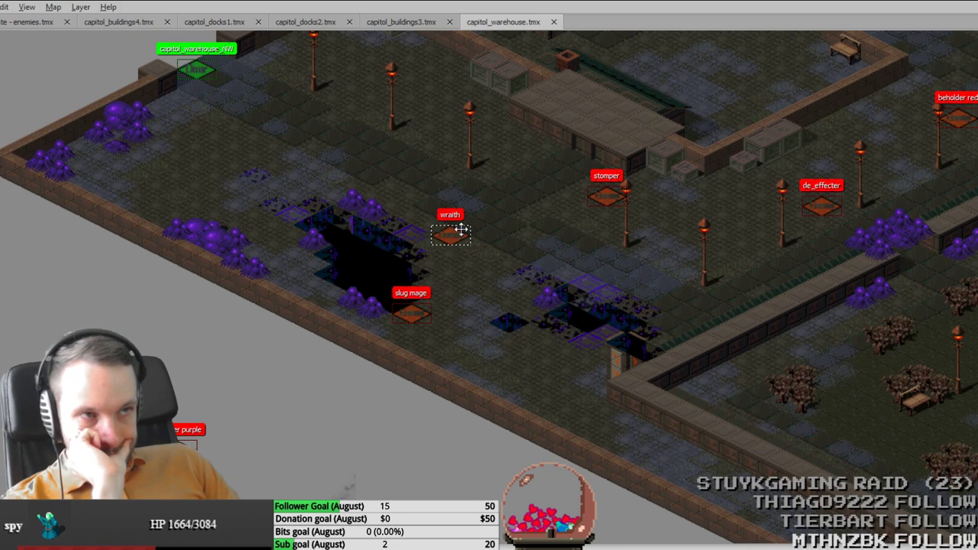
{"action": "middle_click_drag", "start_coordinate": [460, 230], "coordinate": [352, 457]}
{"action": "left_click_drag", "start_coordinate": [349, 459], "coordinate": [593, 301]}
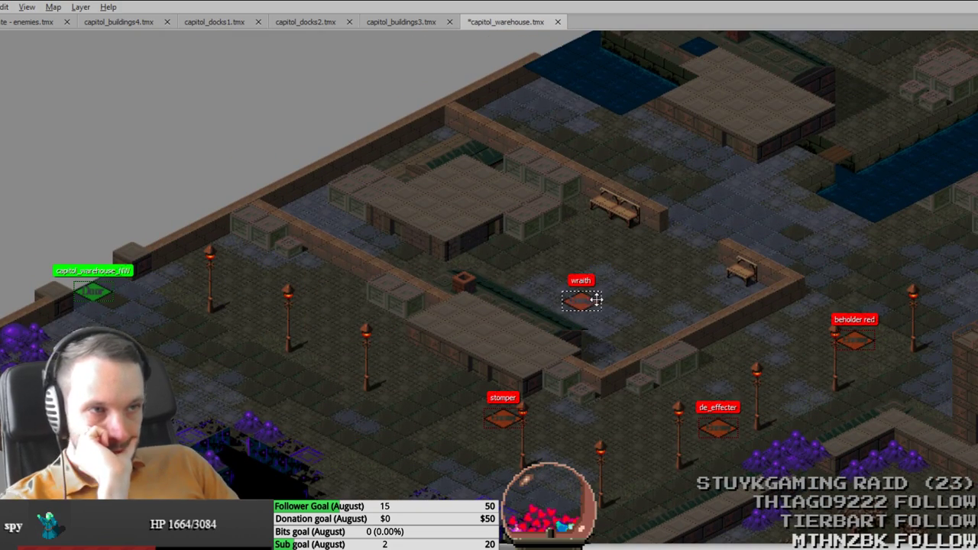
Step: Paste a copy of the wraith in the northernmost yard, beyond the canal
{"action": "middle_click_drag", "start_coordinate": [779, 249], "coordinate": [549, 358]}
{"action": "scroll", "coordinate": [565, 344], "scroll_direction": "down", "scroll_amount": 1, "text": "ctrl"}
{"action": "middle_click_drag", "start_coordinate": [629, 235], "coordinate": [516, 221]}
{"action": "key", "text": "ctrl+v"}
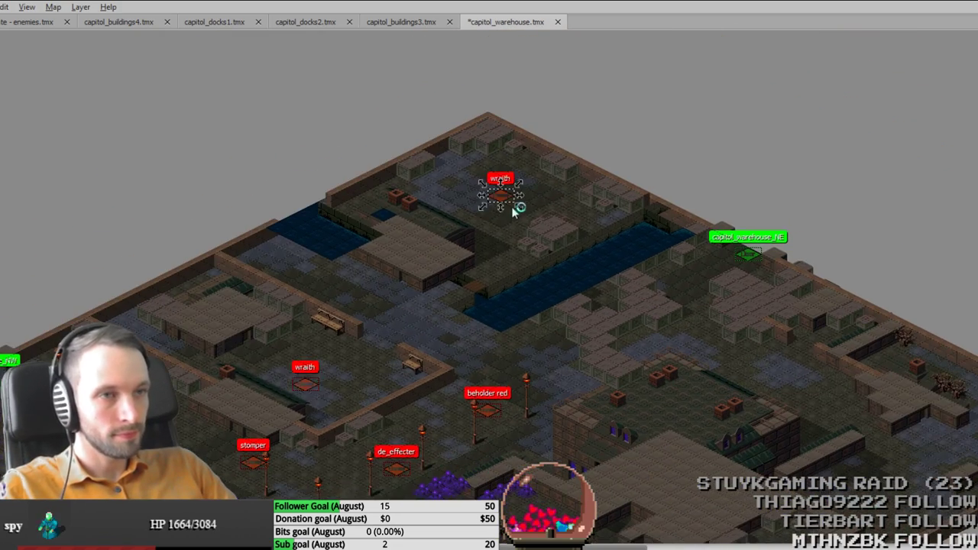
Step: Paste two more wraiths among the bushes of the walled garden, one on each side of the bench
{"action": "middle_click_drag", "start_coordinate": [759, 436], "coordinate": [516, 210]}
{"action": "middle_click_drag", "start_coordinate": [466, 305], "coordinate": [662, 309]}
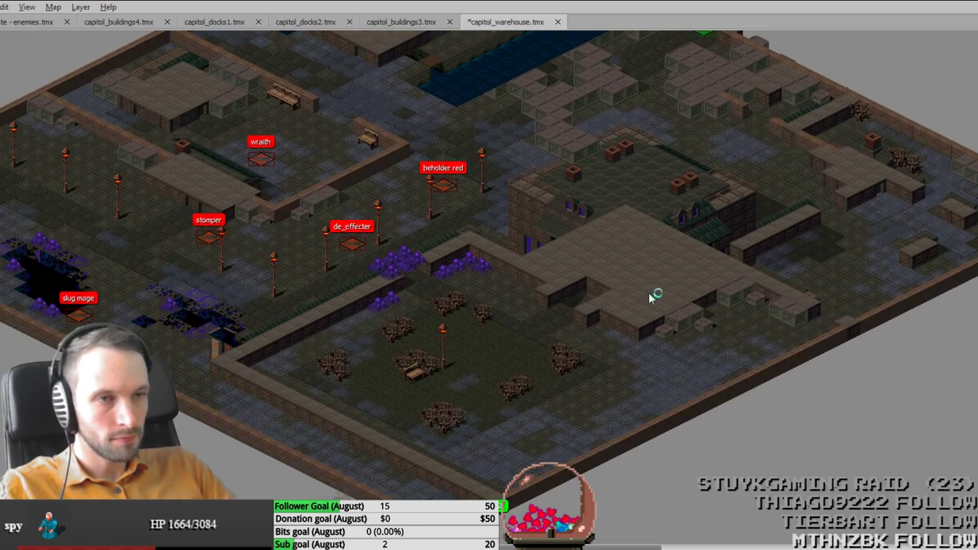
{"action": "key", "text": "ctrl+v"}
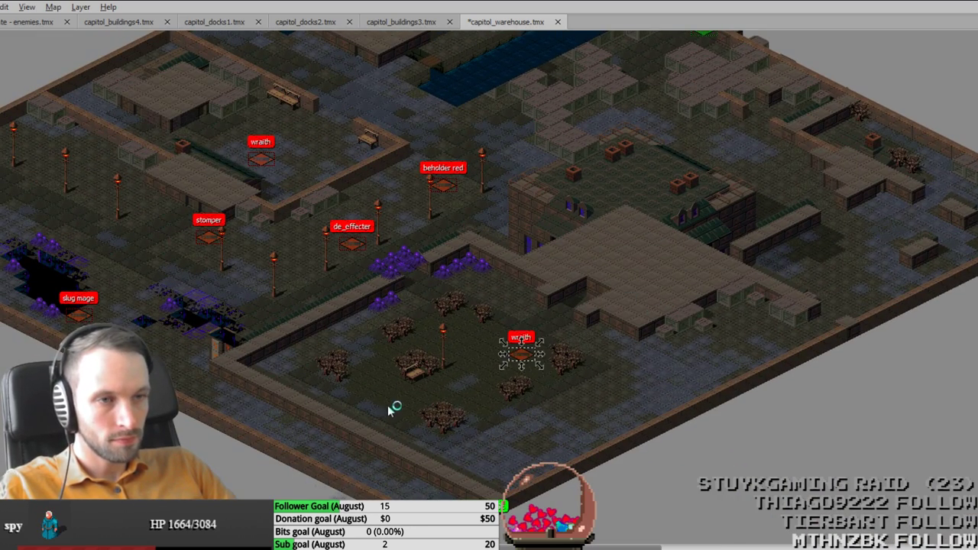
{"action": "key", "text": "ctrl+v"}
{"action": "middle_click_drag", "start_coordinate": [565, 352], "coordinate": [443, 400]}
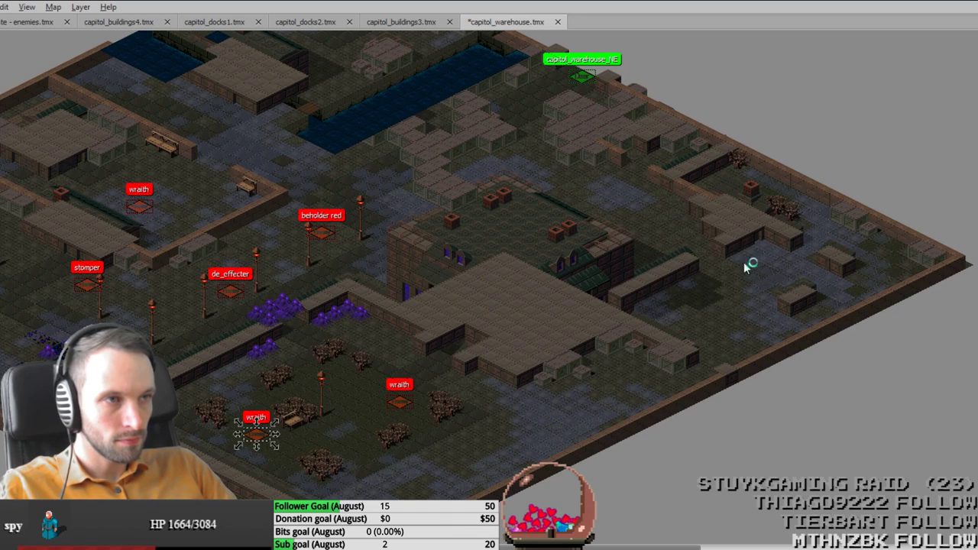
Step: Paste another wraith in the eastern yard beside the low wall, and save the map
{"action": "key", "text": "Tab"}
{"action": "key", "text": "Tab"}
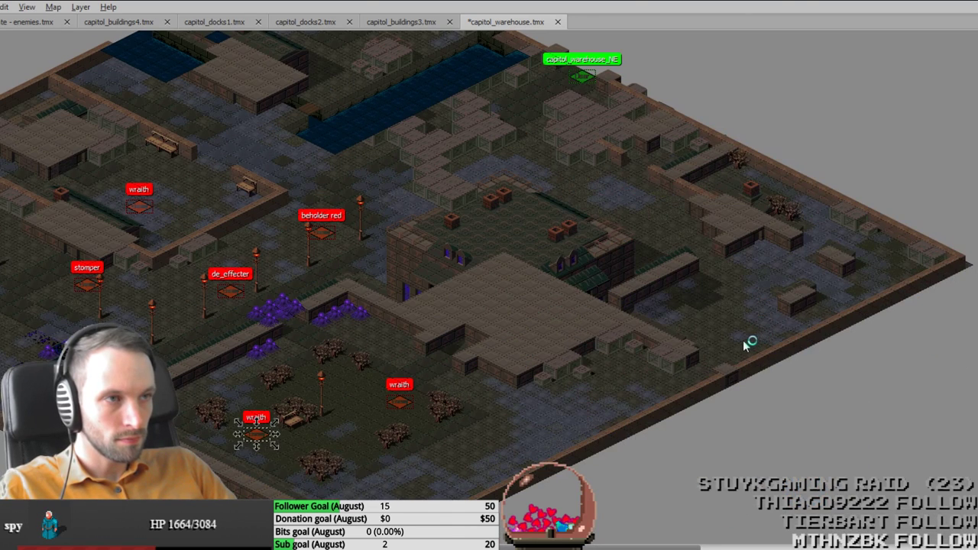
{"action": "key", "text": "ctrl+v"}
{"action": "key", "text": "ctrl+s"}
{"action": "middle_click_drag", "start_coordinate": [604, 403], "coordinate": [668, 394]}
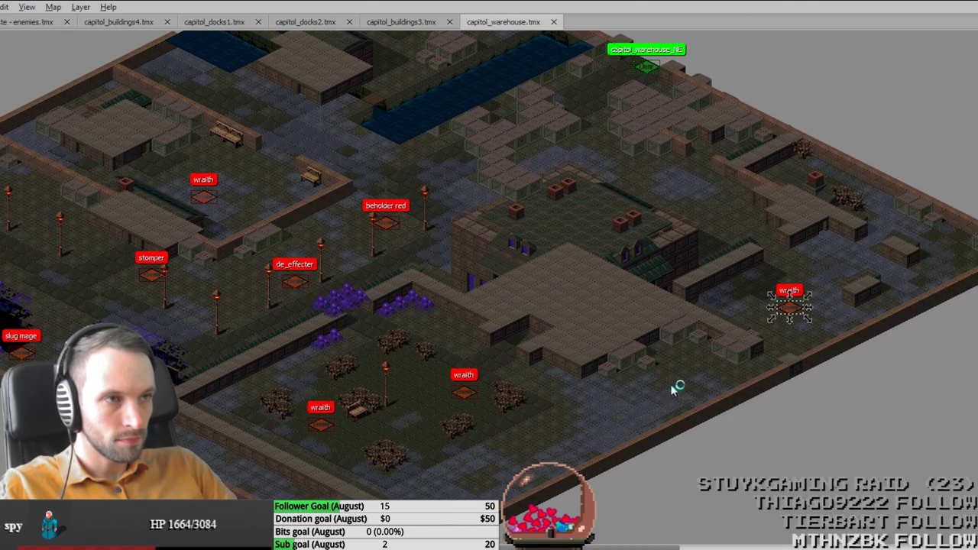
Step: Place a floater in the eastern yard, north of the wraith and beside the low wall blocks, and save the map
{"action": "middle_click_drag", "start_coordinate": [388, 458], "coordinate": [422, 417]}
{"action": "middle_click_drag", "start_coordinate": [228, 285], "coordinate": [357, 258]}
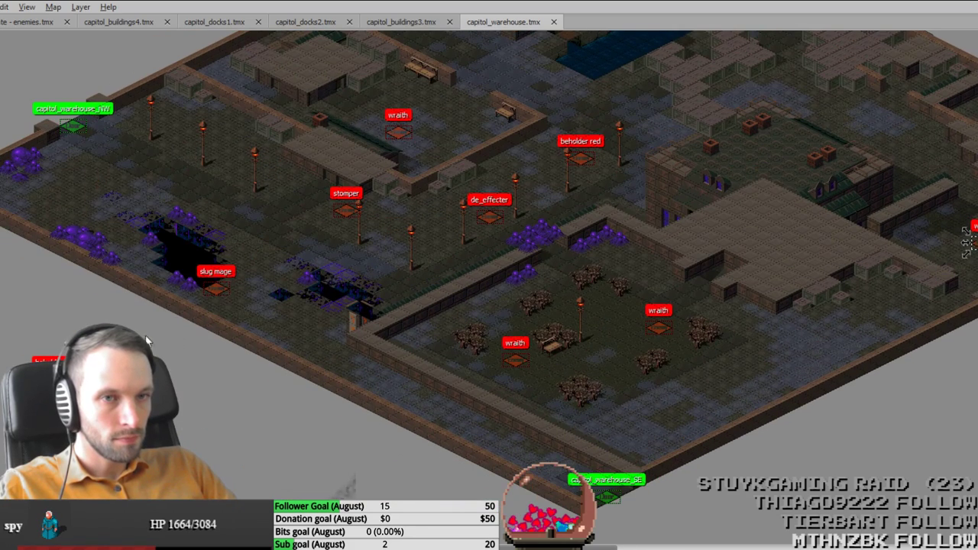
{"action": "left_click_drag", "start_coordinate": [974, 241], "coordinate": [646, 307]}
{"action": "middle_click_drag", "start_coordinate": [777, 233], "coordinate": [547, 399]}
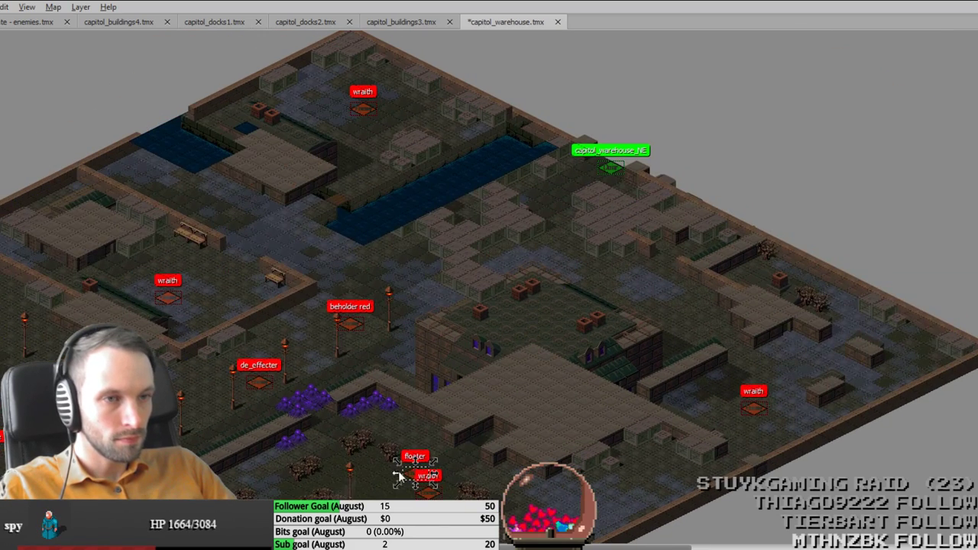
{"action": "left_click_drag", "start_coordinate": [399, 476], "coordinate": [799, 343]}
{"action": "key", "text": "ctrl+s"}
{"action": "middle_click_drag", "start_coordinate": [619, 410], "coordinate": [676, 354]}
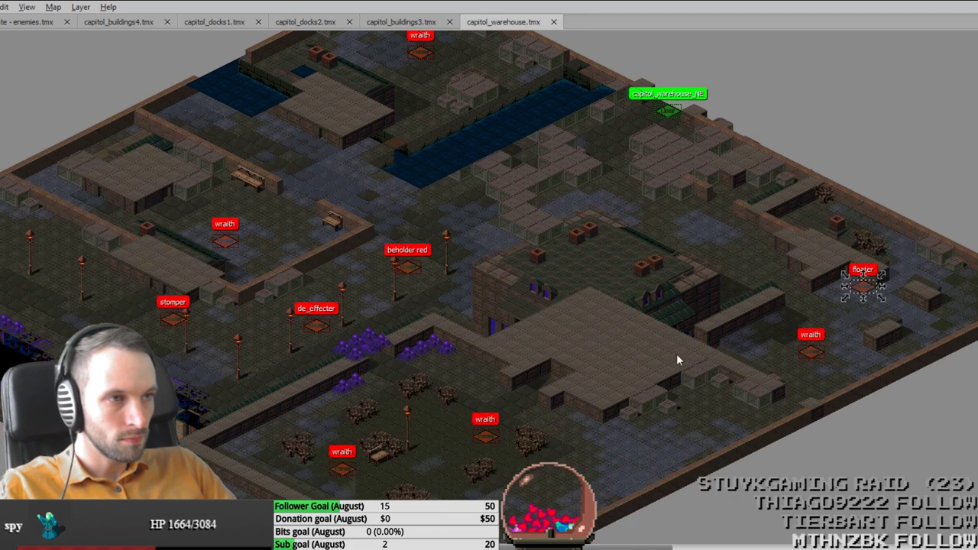
Step: Shift the wraith in the bench courtyard slightly west, paste a second wraith east of it near the bench, and save the map
{"action": "middle_click_drag", "start_coordinate": [688, 285], "coordinate": [870, 370]}
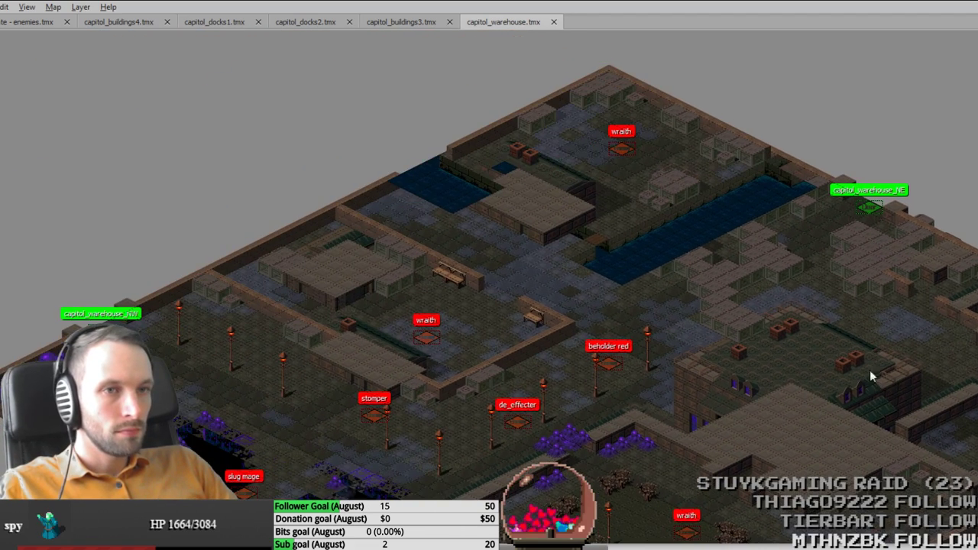
{"action": "middle_click_drag", "start_coordinate": [406, 425], "coordinate": [506, 252]}
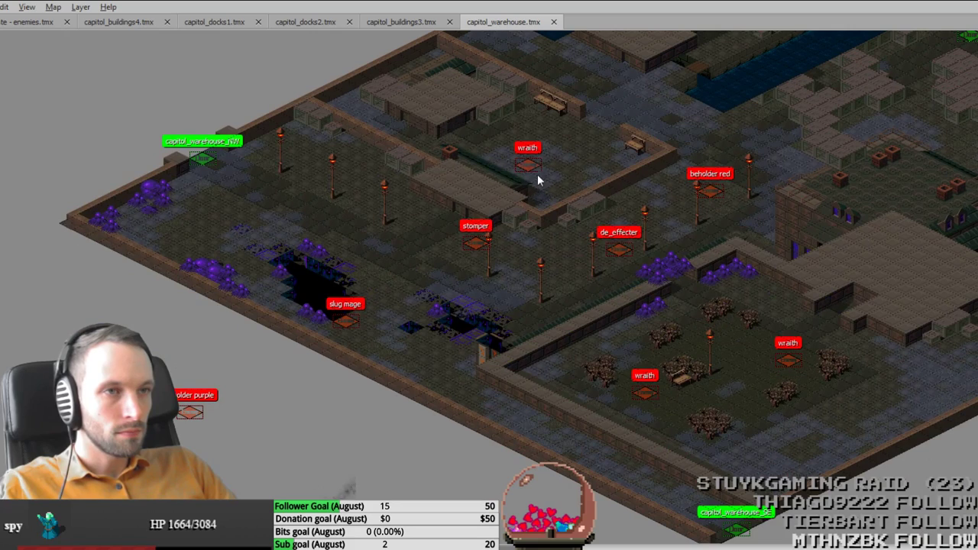
{"action": "left_click_drag", "start_coordinate": [528, 172], "coordinate": [509, 152]}
{"action": "key", "text": "ctrl+v"}
{"action": "key", "text": "ctrl+s"}
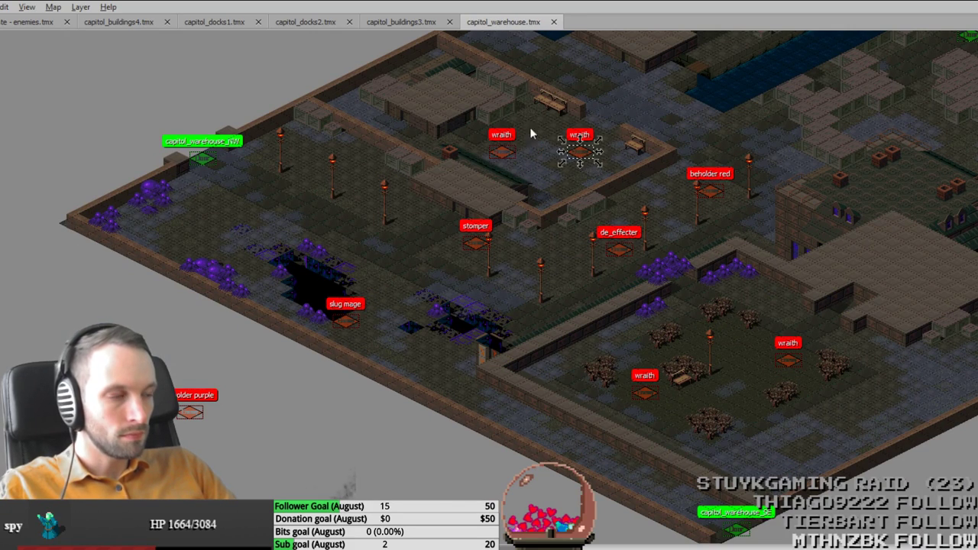
{"action": "middle_click_drag", "start_coordinate": [597, 81], "coordinate": [472, 258]}
{"action": "middle_click_drag", "start_coordinate": [653, 309], "coordinate": [416, 99]}
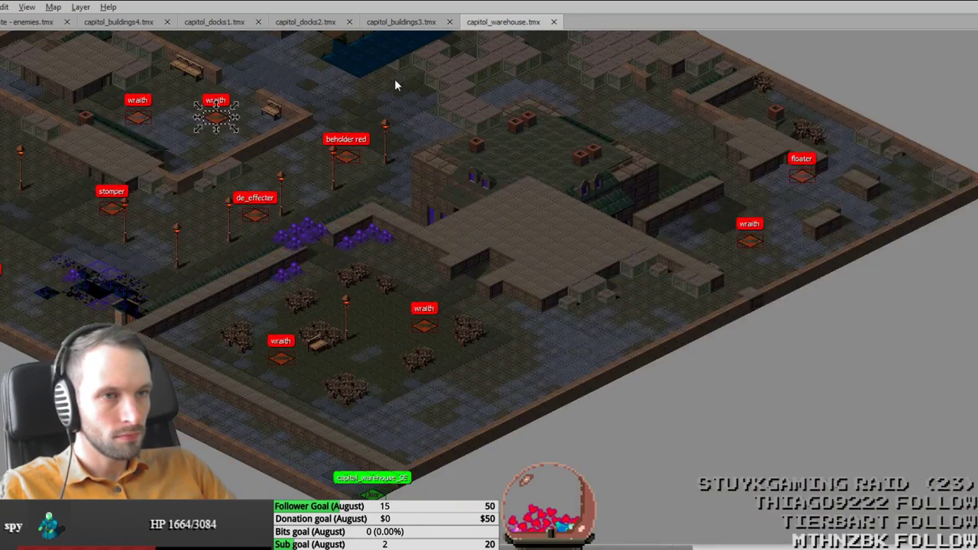
{"action": "middle_click_drag", "start_coordinate": [363, 173], "coordinate": [649, 243]}
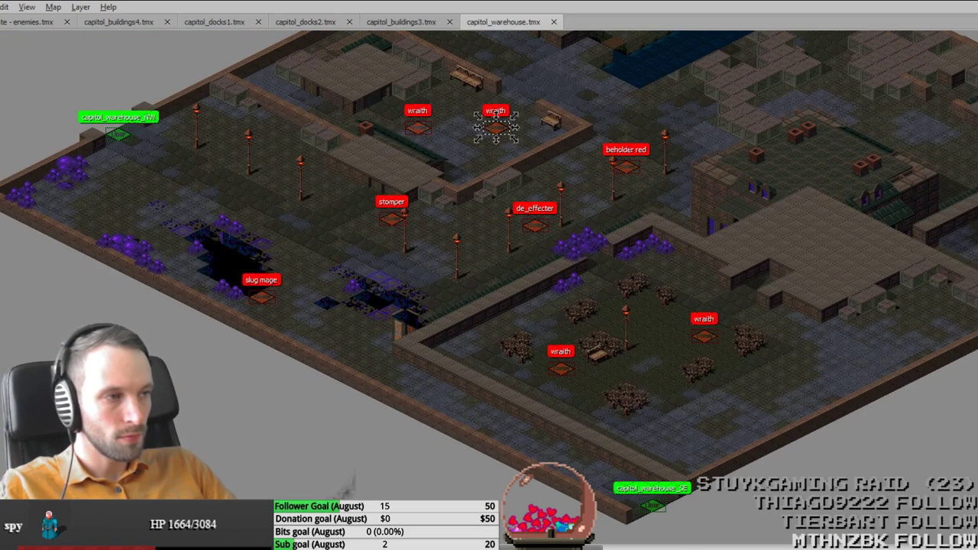
Step: In Trello, append "(x2?)" to the capitol_warehouse item on the "Maps that need rewards" card, and return to the map editor
{"action": "key", "text": "alt+Tab"}
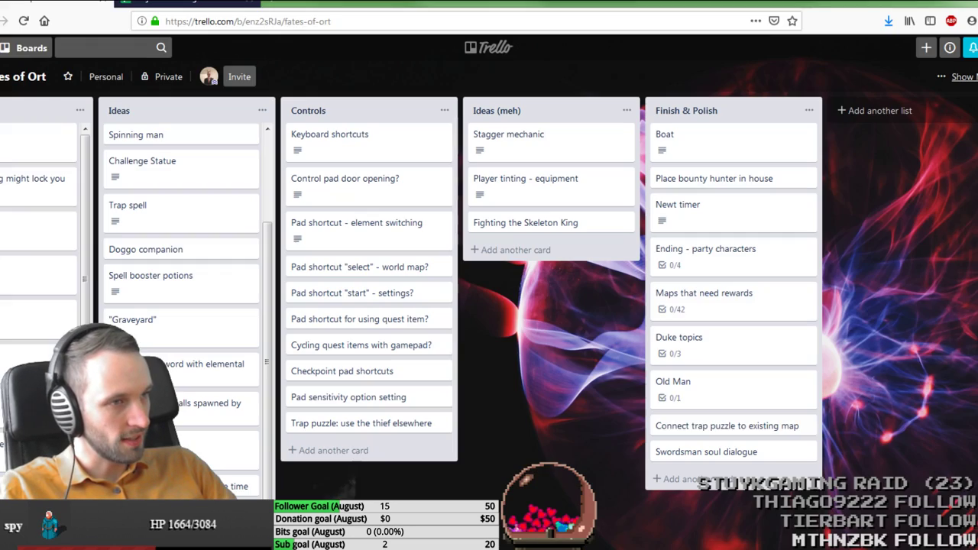
{"action": "left_click", "coordinate": [757, 304]}
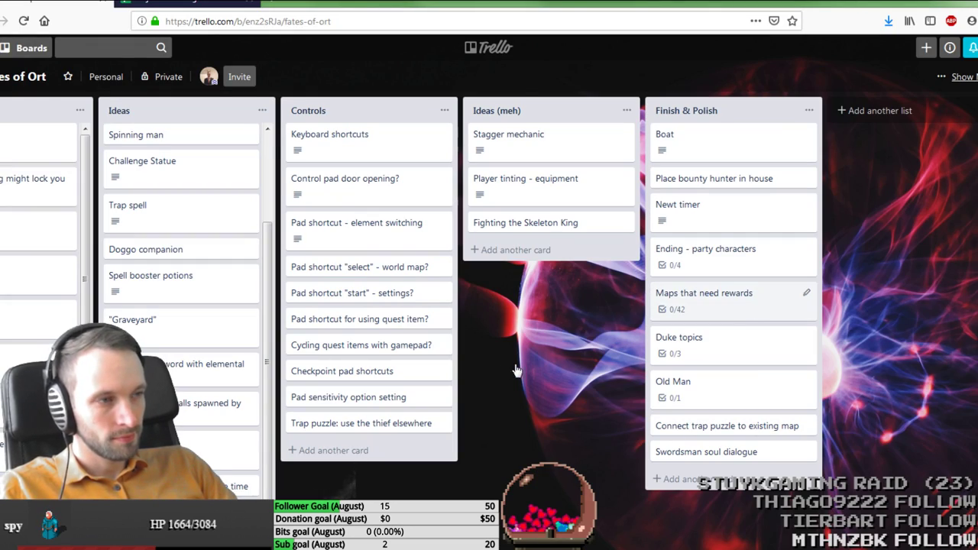
{"action": "scroll", "coordinate": [381, 289], "scroll_direction": "down", "scroll_amount": 10}
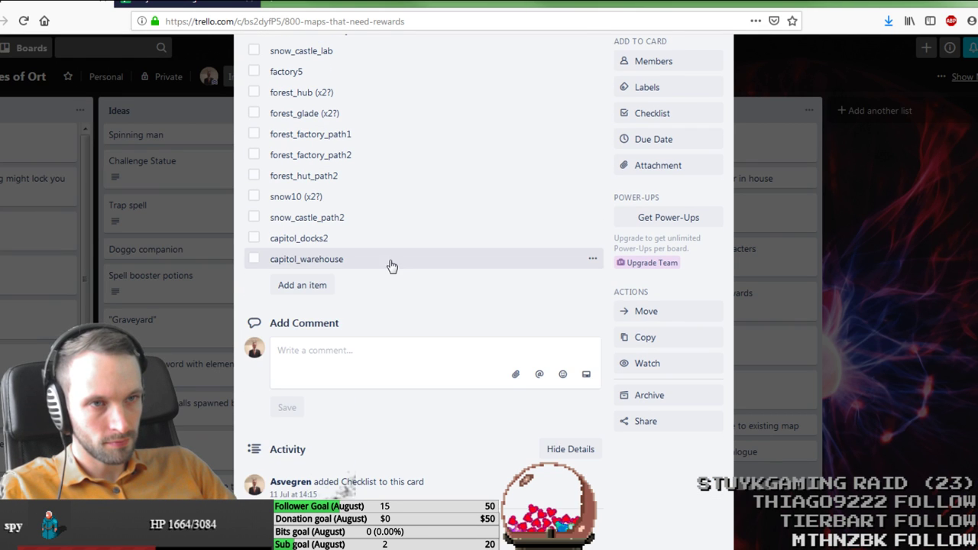
{"action": "left_click", "coordinate": [391, 261]}
{"action": "left_click", "coordinate": [404, 260]}
{"action": "type", "text": "(x2?)"}
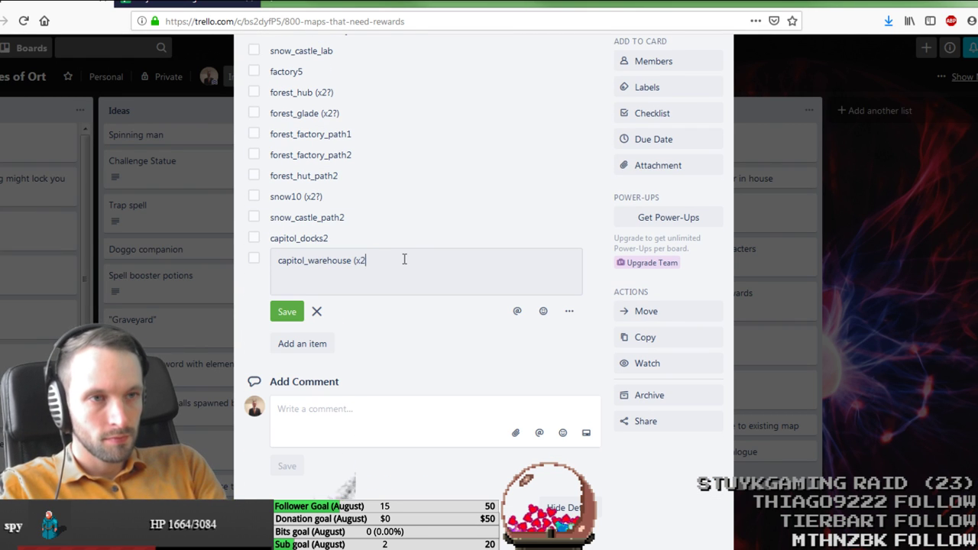
{"action": "key", "text": "Return"}
{"action": "key", "text": "alt+Tab"}
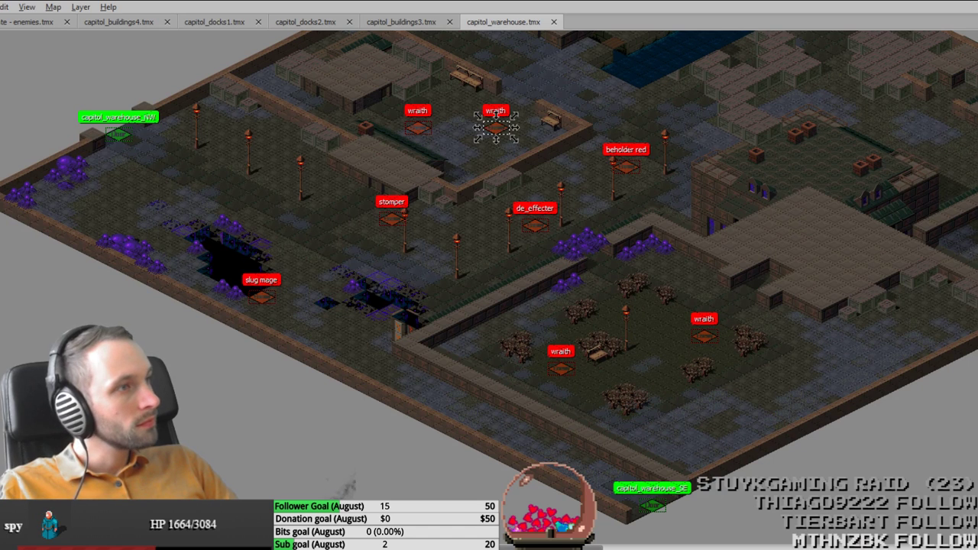
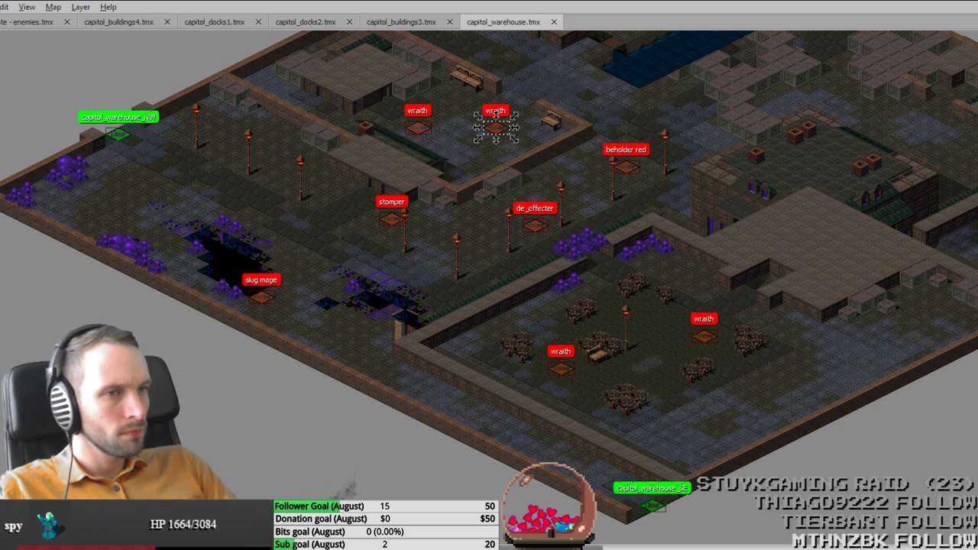
Step: Delete the leftover beholder purple outside the map's southwest wall and save the map
{"action": "middle_click_drag", "start_coordinate": [542, 317], "coordinate": [496, 374]}
{"action": "key", "text": "Delete"}
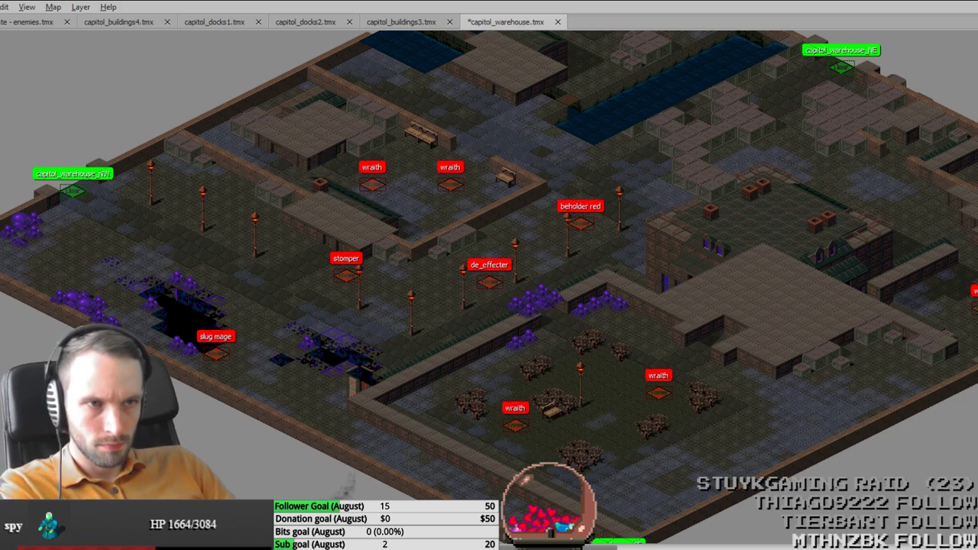
{"action": "middle_click_drag", "start_coordinate": [729, 257], "coordinate": [704, 351]}
{"action": "key", "text": "ctrl+s"}
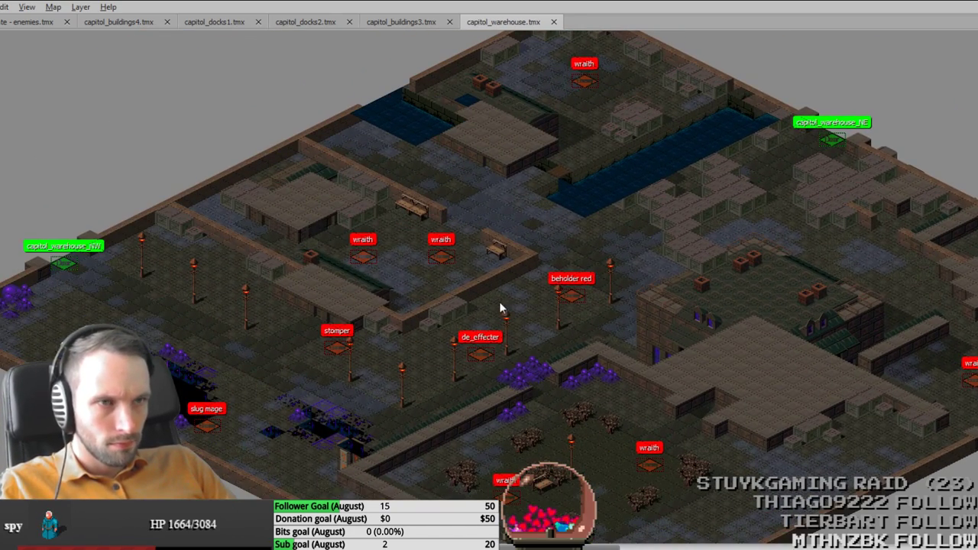
Step: Examine the enemy placement across the warehouse map, from the western pits to the eastern yard
{"action": "mouse_move", "coordinate": [404, 300]}
{"action": "middle_mouse_down"}
{"action": "mouse_move", "coordinate": [410, 286]}
{"action": "mouse_move", "coordinate": [397, 290]}
{"action": "middle_mouse_up"}
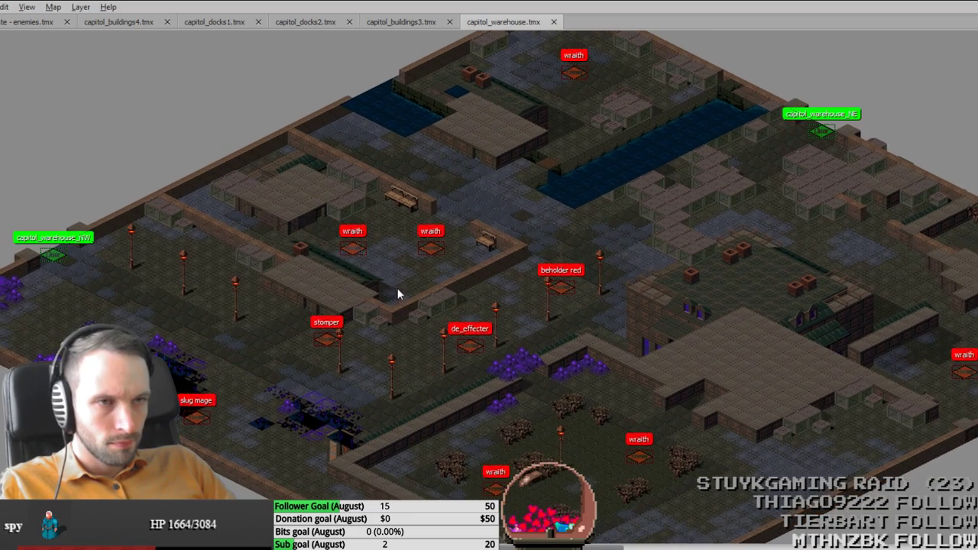
{"action": "scroll", "coordinate": [399, 271], "scroll_direction": "up", "scroll_amount": 1, "text": "ctrl"}
{"action": "middle_click_drag", "start_coordinate": [258, 414], "coordinate": [350, 380]}
{"action": "scroll", "coordinate": [351, 380], "scroll_direction": "down", "scroll_amount": 1, "text": "ctrl"}
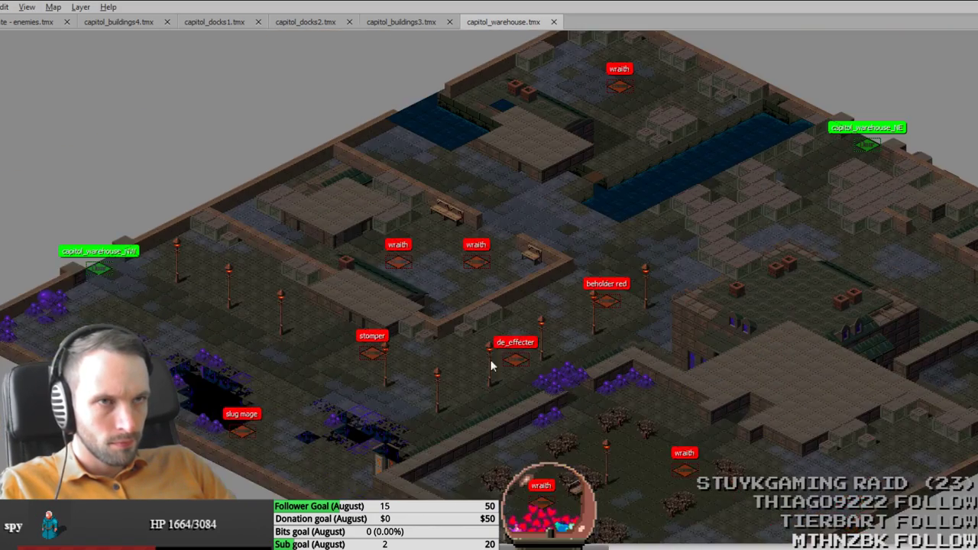
{"action": "middle_click_drag", "start_coordinate": [534, 370], "coordinate": [385, 310]}
{"action": "scroll", "coordinate": [386, 311], "scroll_direction": "down", "scroll_amount": 1, "text": "ctrl"}
{"action": "scroll", "coordinate": [385, 311], "scroll_direction": "up", "scroll_amount": 1, "text": "ctrl"}
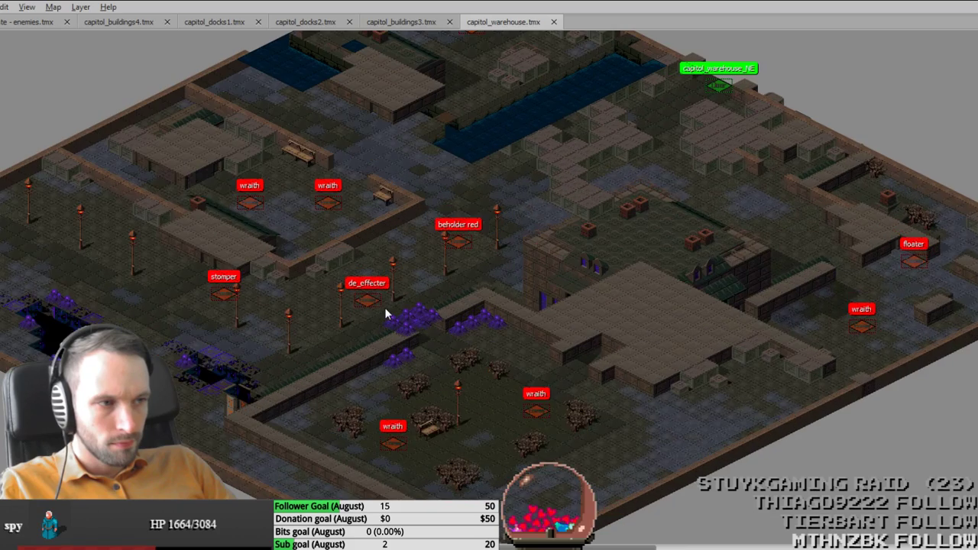
{"action": "middle_click_drag", "start_coordinate": [488, 375], "coordinate": [615, 422]}
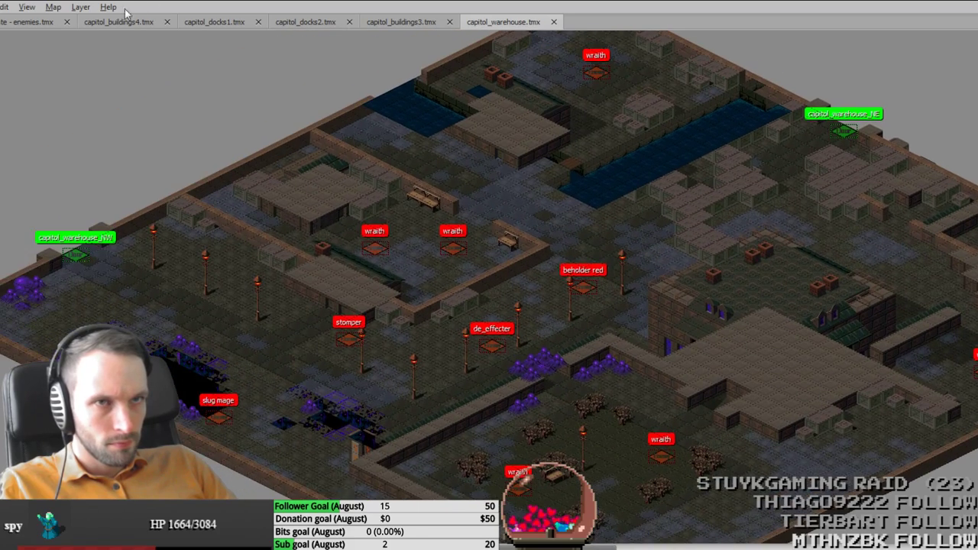
Step: Copy the floor hole near the eastern waterfront in capitol_buildings4.tmx and return to capitol_warehouse.tmx
{"action": "left_click", "coordinate": [42, 23]}
{"action": "left_click", "coordinate": [146, 26]}
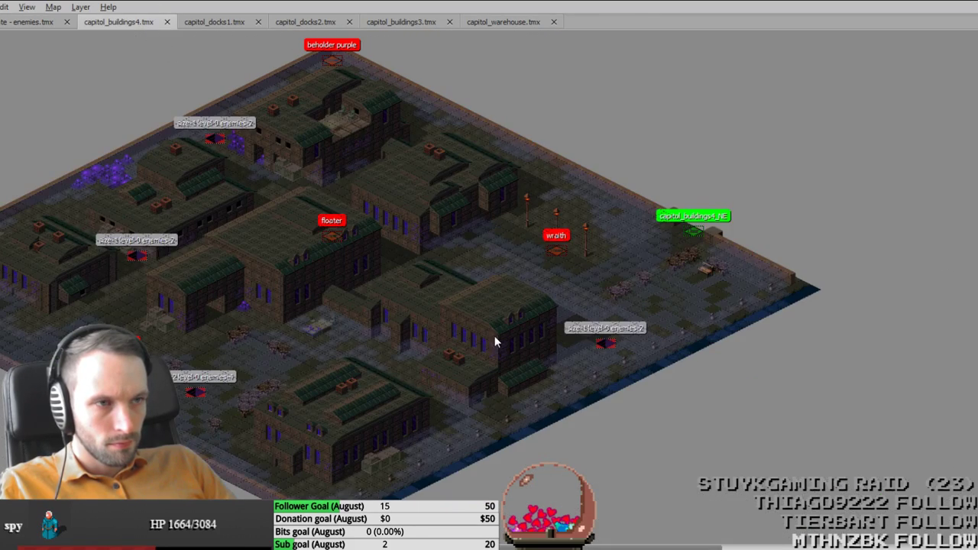
{"action": "scroll", "coordinate": [503, 351], "scroll_direction": "up", "scroll_amount": 1, "text": "ctrl"}
{"action": "left_click", "coordinate": [636, 345]}
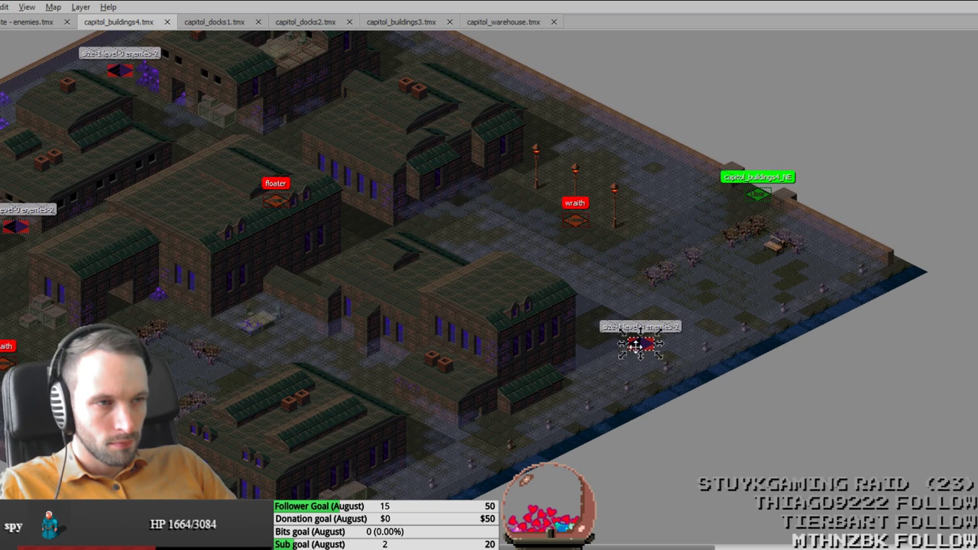
{"action": "left_click", "coordinate": [519, 21]}
Step: Paste the floor hole on the misc layer, between and just south of the two wraiths in the bench courtyard
{"action": "key", "text": "ctrl+Tab"}
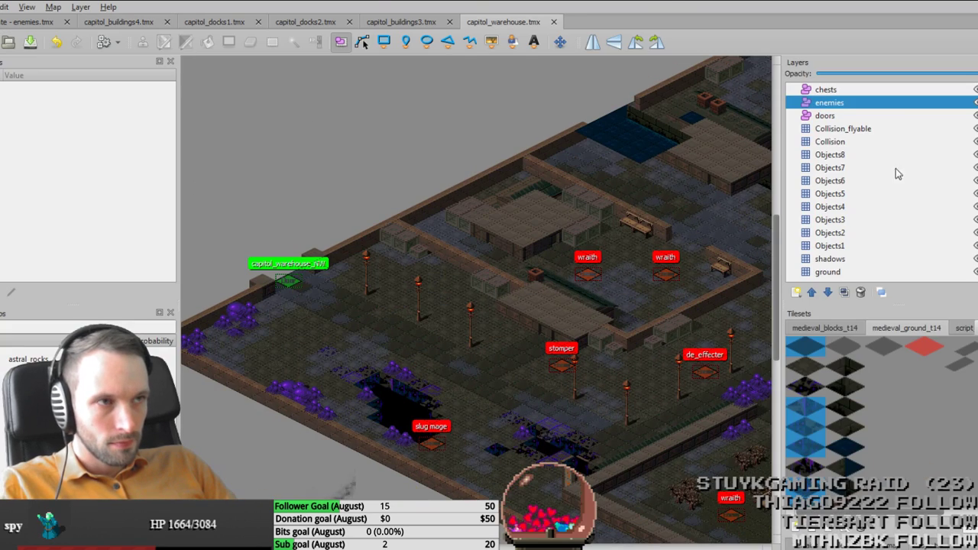
{"action": "scroll", "coordinate": [868, 157], "scroll_direction": "up", "scroll_amount": 1}
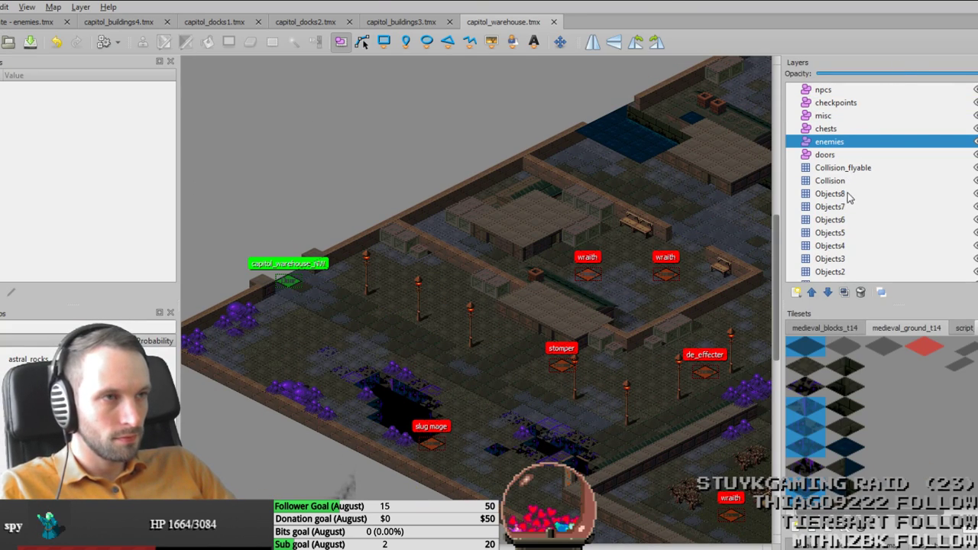
{"action": "left_click", "coordinate": [833, 116]}
{"action": "key", "text": "ctrl+Tab"}
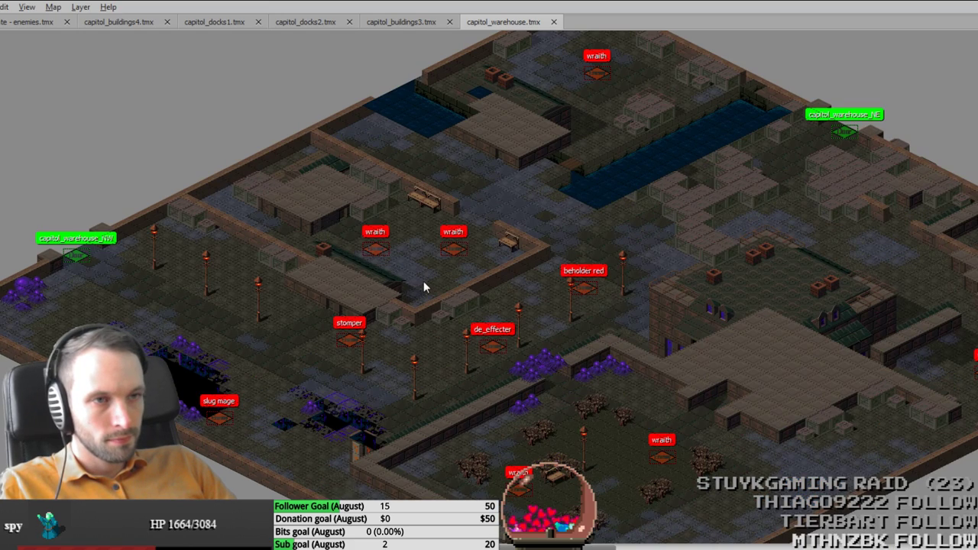
{"action": "key", "text": "ctrl+v"}
{"action": "scroll", "coordinate": [425, 282], "scroll_direction": "up", "scroll_amount": 1, "text": "ctrl"}
{"action": "key", "text": "ctrl+Tab"}
Step: Set the second custom value of the courtyard floor hole to 1 and save the map
{"action": "scroll", "coordinate": [119, 244], "scroll_direction": "down", "scroll_amount": 2}
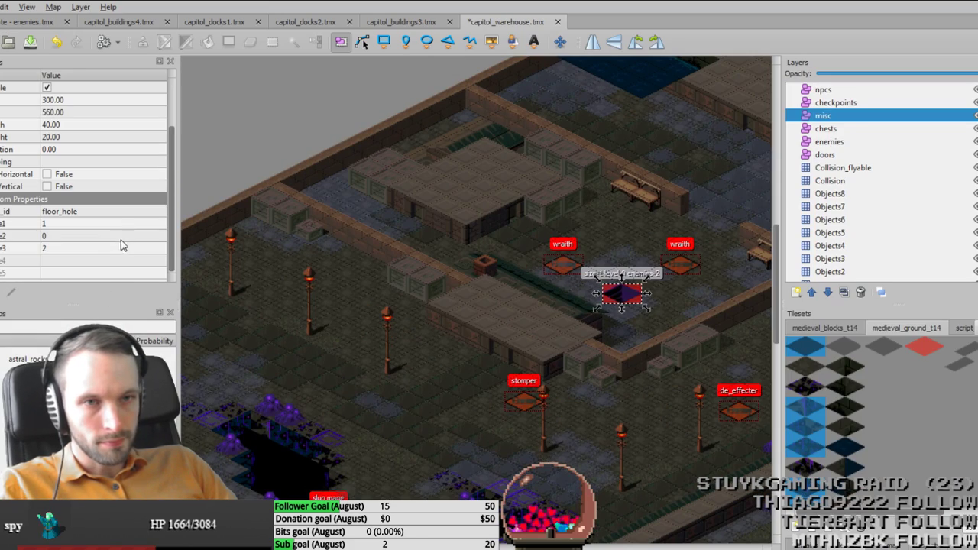
{"action": "left_click", "coordinate": [95, 235]}
{"action": "left_click", "coordinate": [388, 326]}
{"action": "middle_click_drag", "start_coordinate": [506, 302], "coordinate": [481, 321]}
{"action": "key", "text": "ctrl+s"}
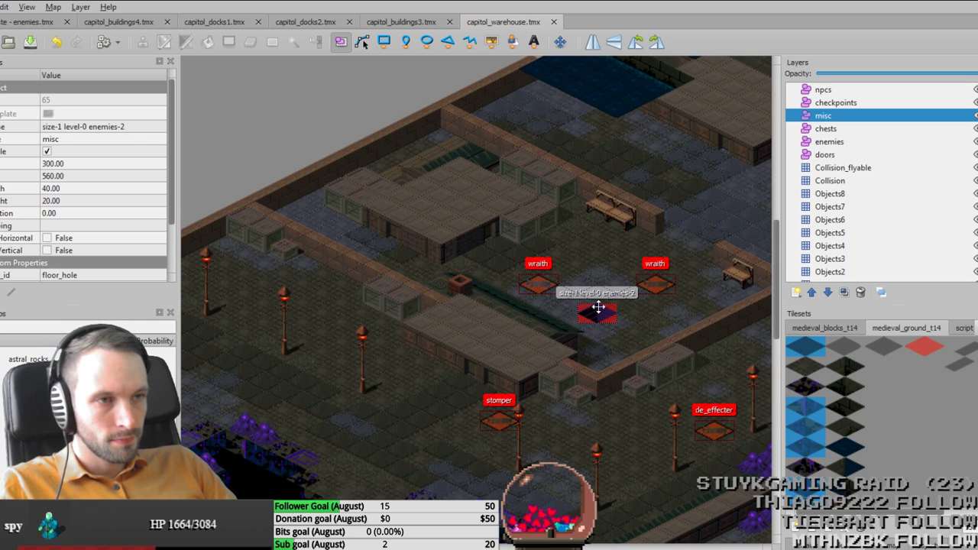
Step: Rename the courtyard floor hole as "size-1 level-1 enemies-2" and save the map
{"action": "left_click", "coordinate": [588, 312]}
{"action": "left_click", "coordinate": [47, 138]}
{"action": "left_click", "coordinate": [81, 127]}
{"action": "left_click", "coordinate": [86, 126]}
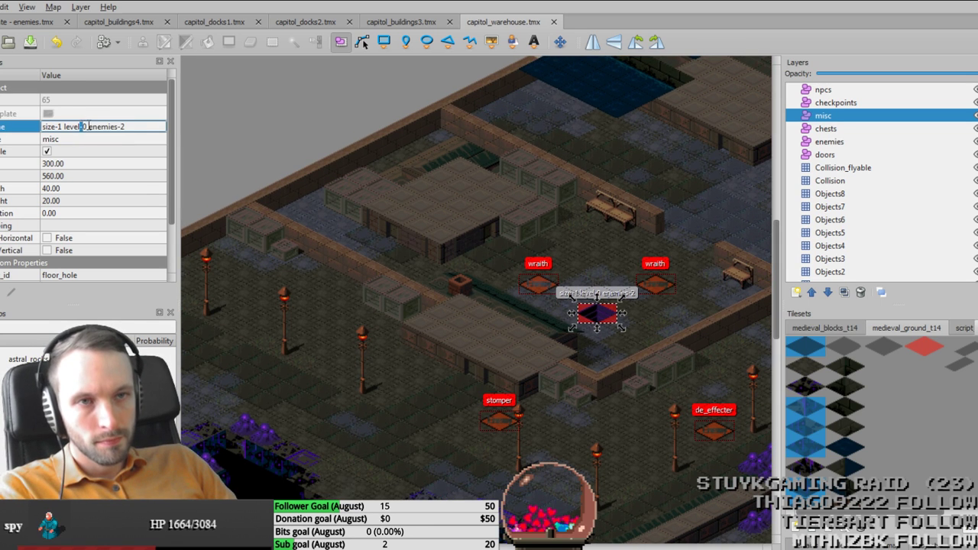
{"action": "key", "text": "BackSpace"}
{"action": "type", "text": "1"}
{"action": "key", "text": "Return"}
{"action": "key", "text": "ctrl+s"}
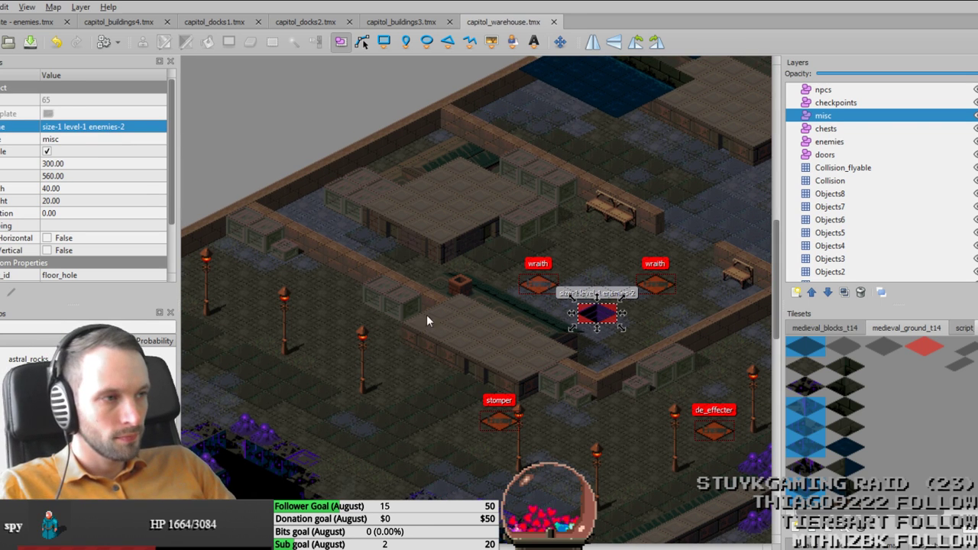
Step: Move the eastern wraith in the walled garden northeast, to just behind the easternmost bush
{"action": "middle_click_drag", "start_coordinate": [614, 420], "coordinate": [521, 388]}
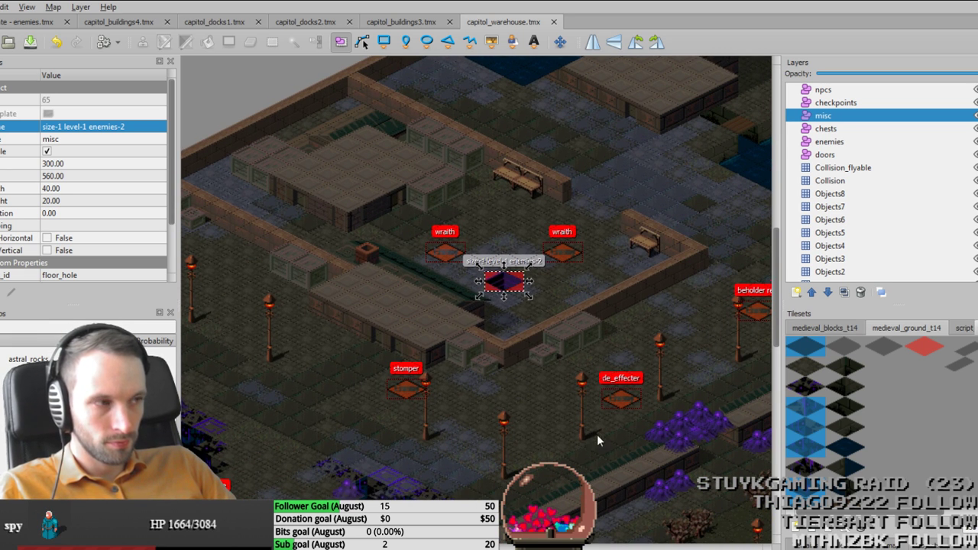
{"action": "scroll", "coordinate": [588, 398], "scroll_direction": "down", "scroll_amount": 5}
{"action": "scroll", "coordinate": [569, 336], "scroll_direction": "right", "scroll_amount": 4}
{"action": "middle_click_drag", "start_coordinate": [682, 344], "coordinate": [354, 205]}
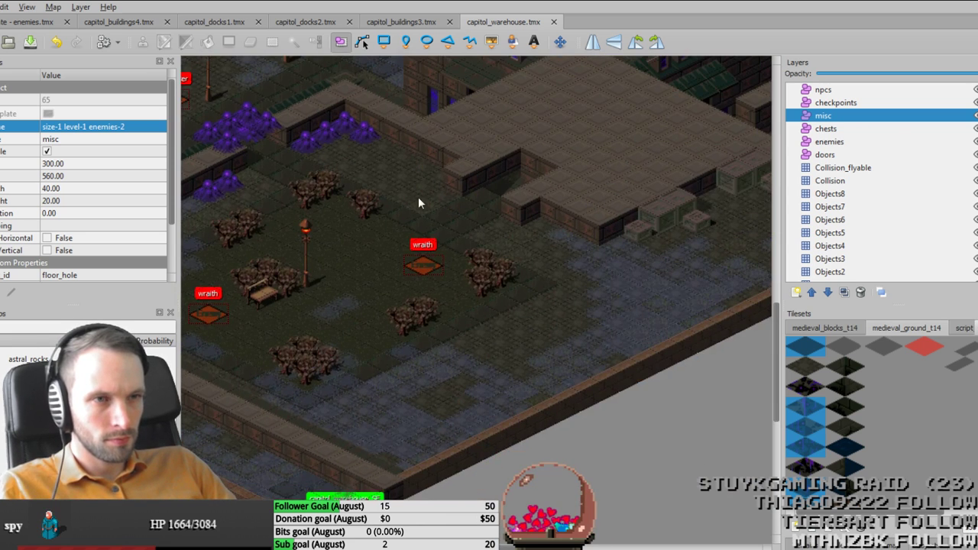
{"action": "left_click_drag", "start_coordinate": [436, 262], "coordinate": [495, 235]}
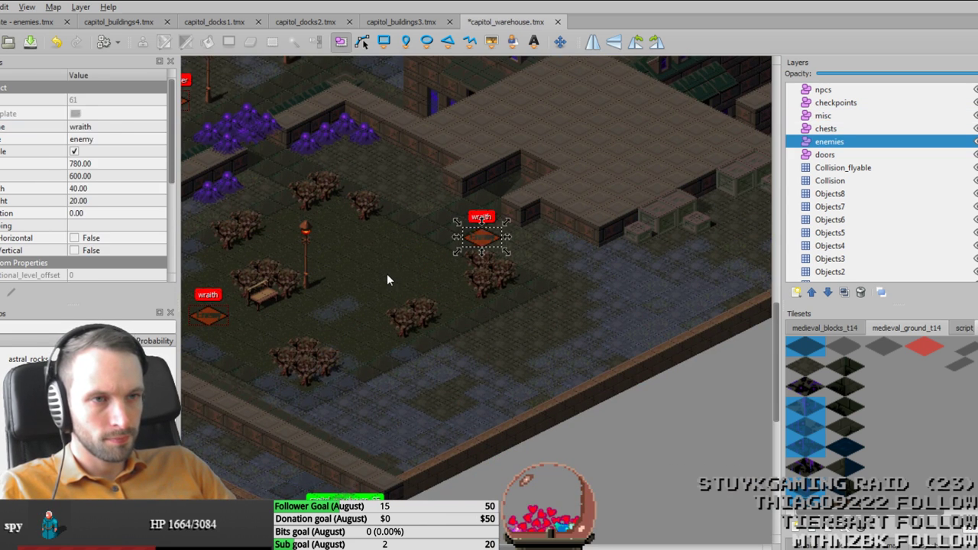
Step: Paste a copy of the floor hole on the misc layer, in the open middle of the walled garden east of the lamp
{"action": "left_click", "coordinate": [387, 280]}
{"action": "left_click", "coordinate": [909, 116]}
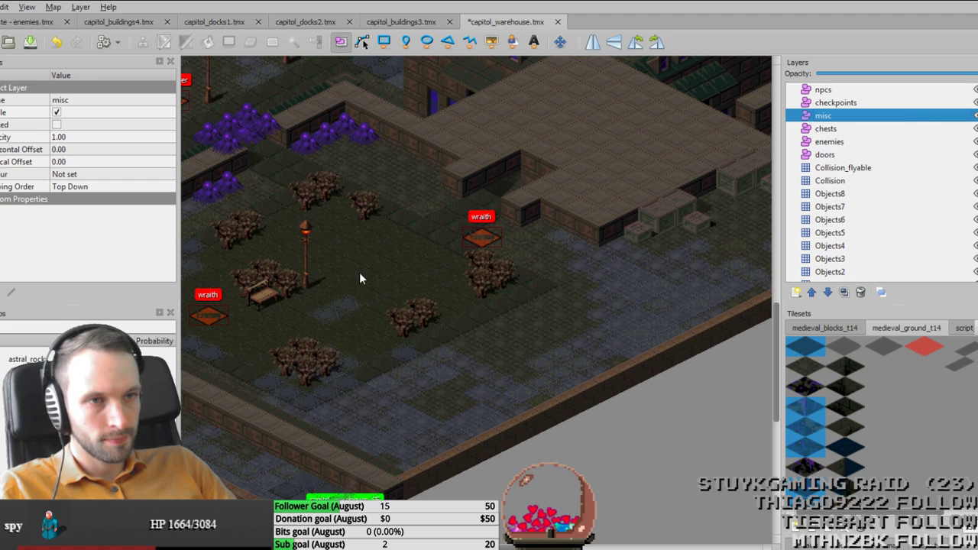
{"action": "left_click", "coordinate": [385, 271]}
Step: Rename the walled garden's floor hole as "size-2 level-1 enemies-2"
{"action": "double_click", "coordinate": [65, 127]}
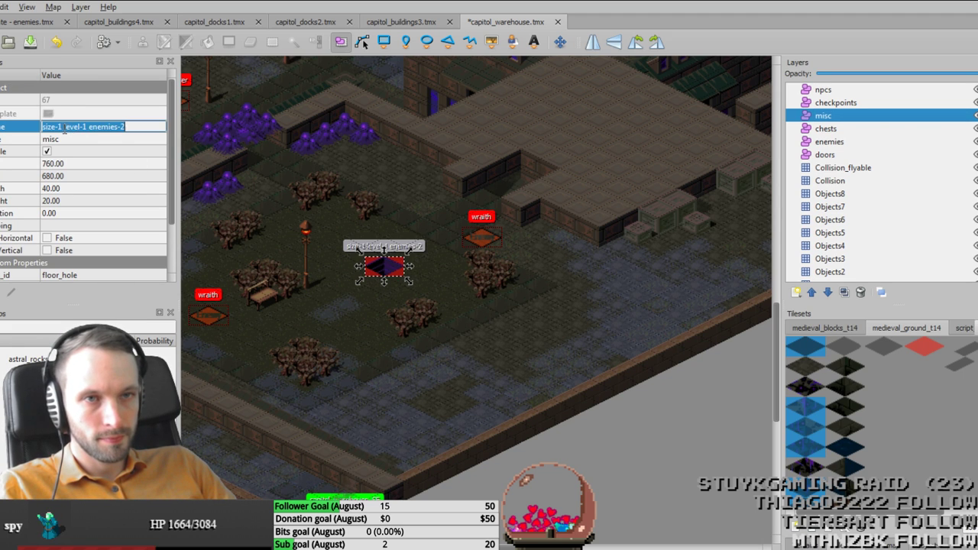
{"action": "left_click", "coordinate": [63, 127]}
{"action": "key", "text": "BackSpace"}
{"action": "type", "text": "2"}
{"action": "key", "text": "Return"}
{"action": "scroll", "coordinate": [97, 186], "scroll_direction": "down", "scroll_amount": 1}
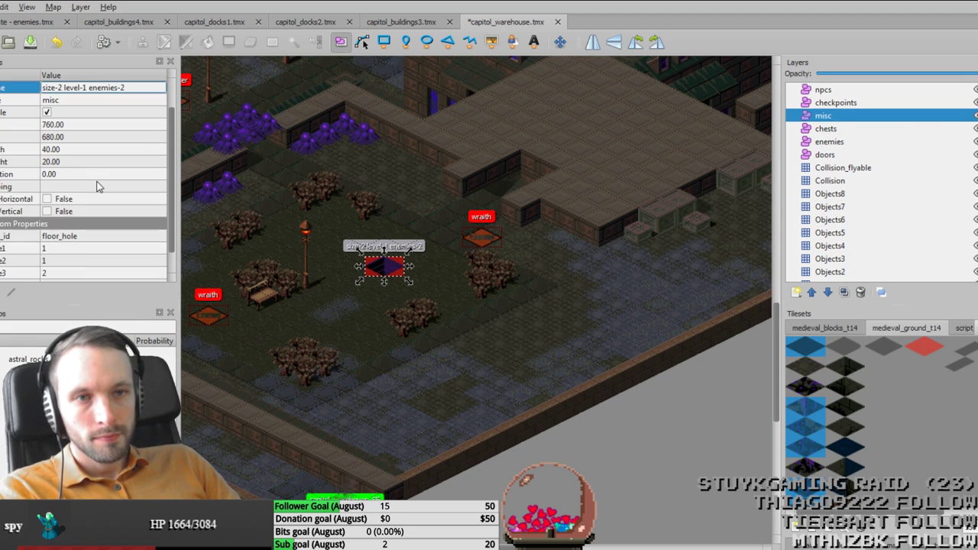
Step: Set the walled garden floor hole's first numbered custom property to 2
{"action": "double_click", "coordinate": [98, 248]}
{"action": "type", "text": "2"}
{"action": "key", "text": "Return"}
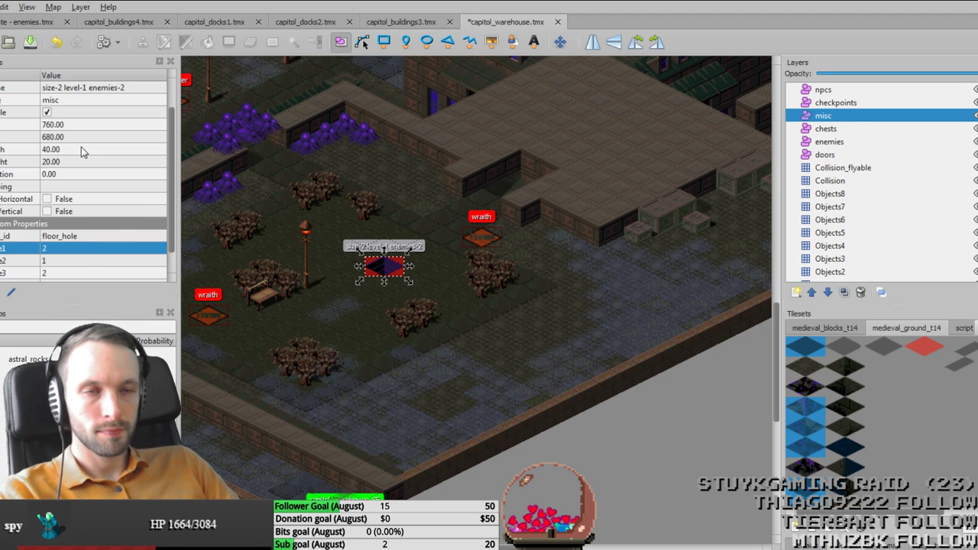
Step: Rename the walled garden's floor hole as "size-2 level-1 enemies-3" and set its third numbered custom property to 3
{"action": "double_click", "coordinate": [135, 87]}
{"action": "left_click", "coordinate": [135, 87]}
{"action": "key", "text": "BackSpace"}
{"action": "type", "text": "3"}
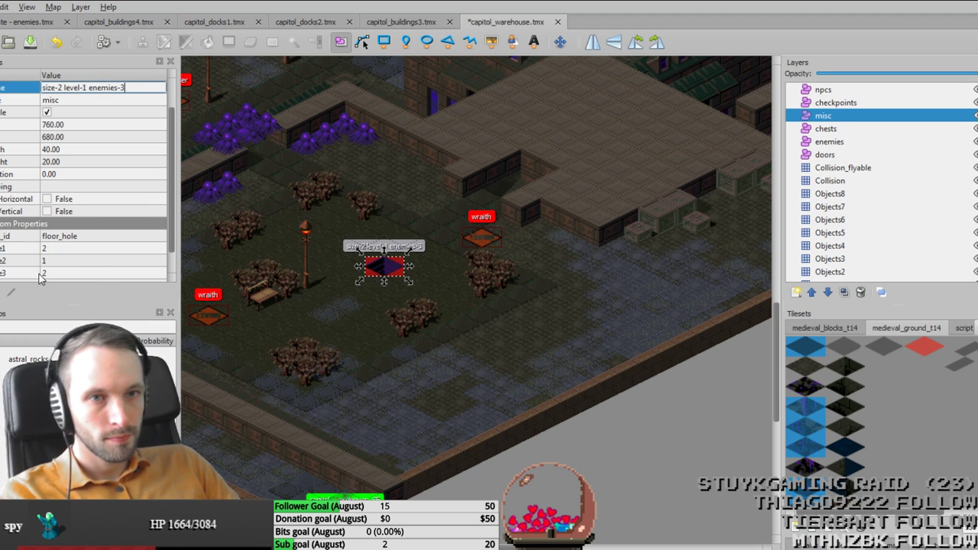
{"action": "double_click", "coordinate": [60, 273]}
{"action": "type", "text": "3"}
{"action": "key", "text": "Return"}
Step: Save the map and export it, replacing the existing capitol_warehouse.lua
{"action": "left_click", "coordinate": [385, 332]}
{"action": "key", "text": "ctrl+s"}
{"action": "middle_click_drag", "start_coordinate": [382, 342], "coordinate": [391, 391]}
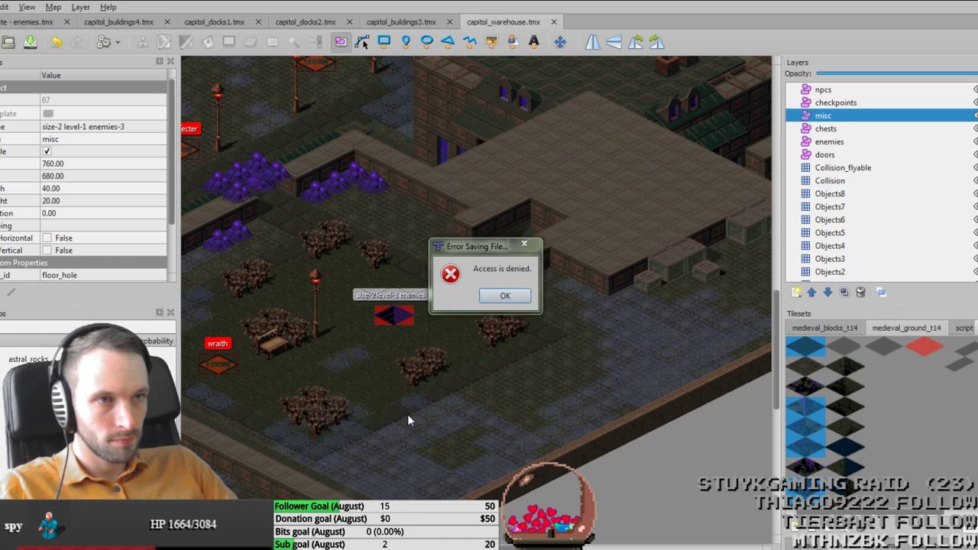
{"action": "left_click", "coordinate": [497, 295]}
{"action": "key", "text": "Return"}
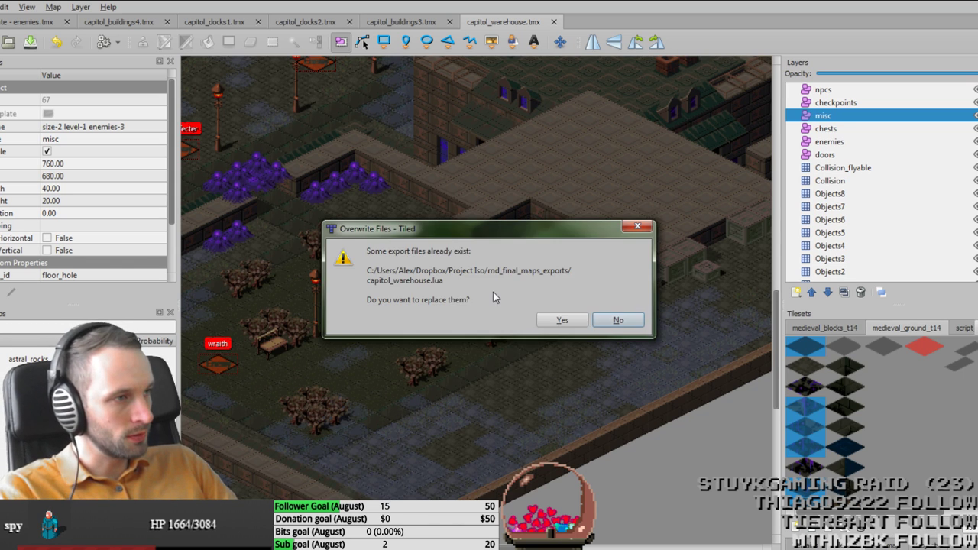
{"action": "key", "text": "Left"}
{"action": "key", "text": "Return"}
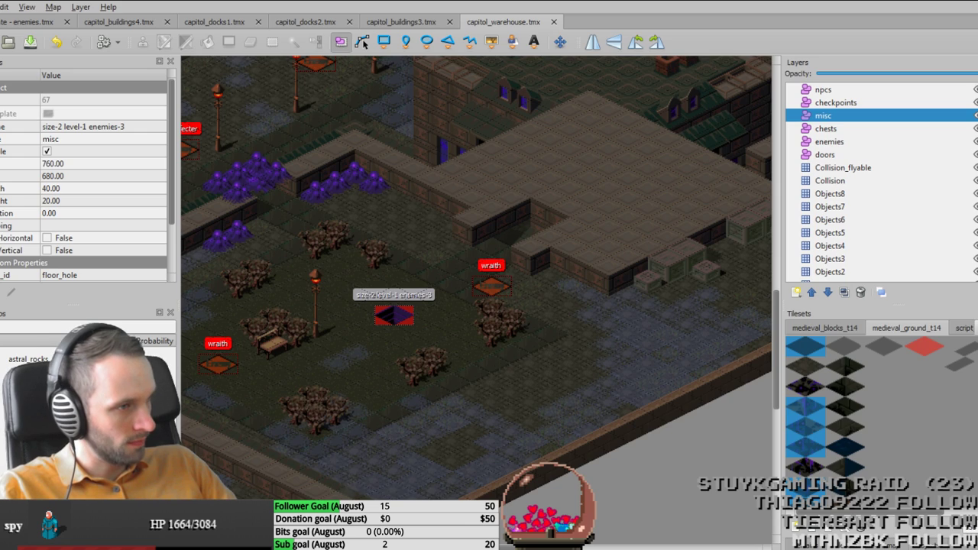
Step: Switch to Defold, build and run the game, and walk the player into the lamp-lit street with the debug overlay hidden
{"action": "key", "text": "alt+Tab"}
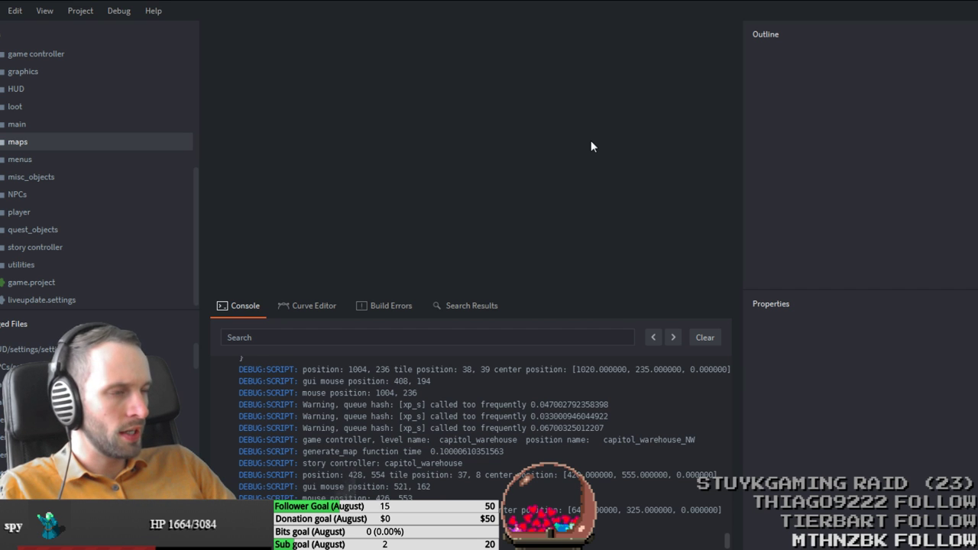
{"action": "key", "text": "ctrl+b"}
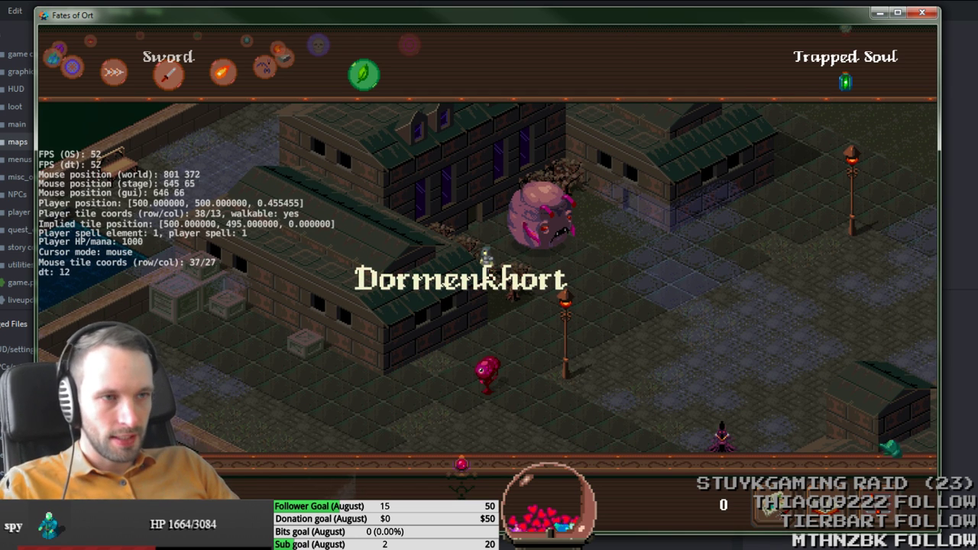
{"action": "left_click", "coordinate": [655, 418]}
{"action": "left_click_drag", "start_coordinate": [655, 419], "coordinate": [653, 361]}
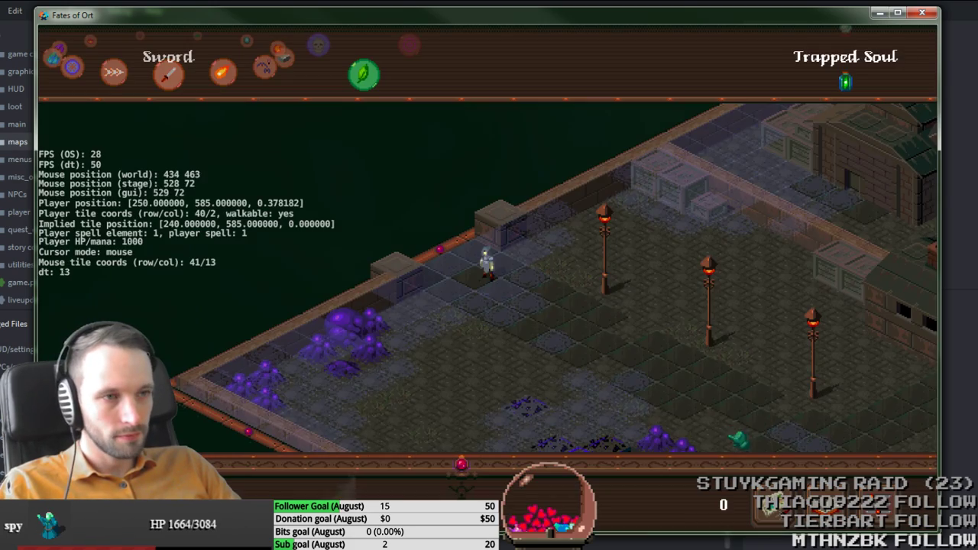
{"action": "left_click_drag", "start_coordinate": [735, 440], "coordinate": [734, 382]}
{"action": "key", "text": "F1"}
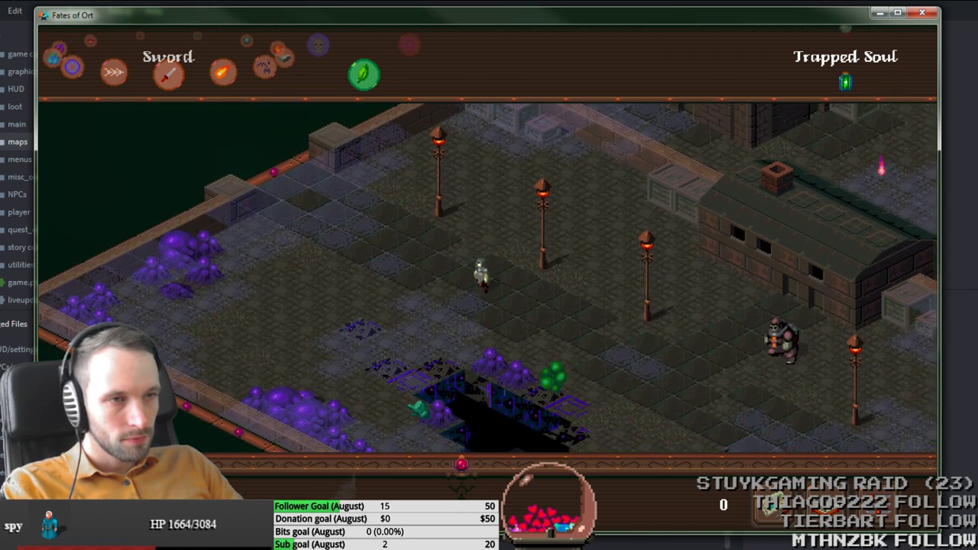
Step: Select the Mind Turret spell and place a turret between the street lamps near the large floor hole
{"action": "scroll", "coordinate": [693, 362], "scroll_direction": "up", "scroll_amount": 1}
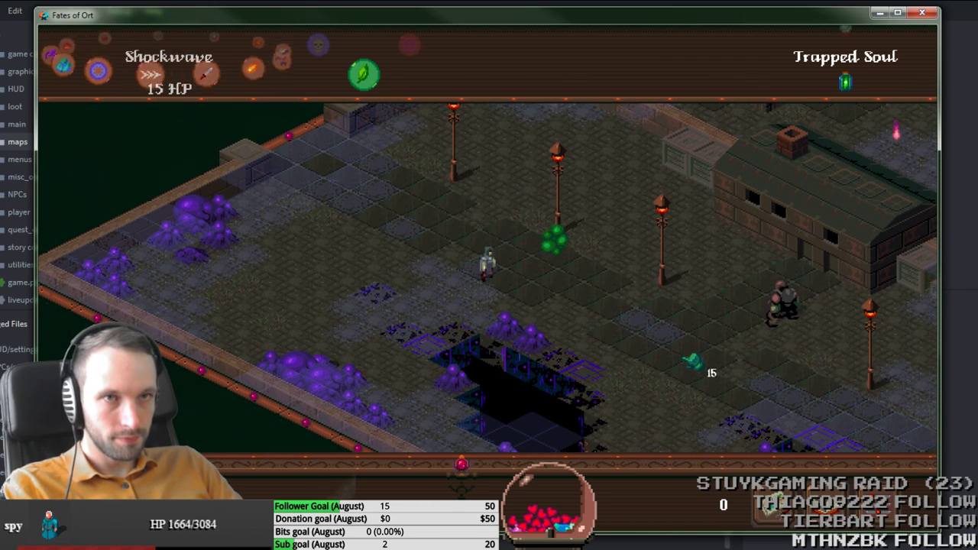
{"action": "key", "text": "q"}
{"action": "key", "text": "q"}
{"action": "key", "text": "q"}
{"action": "key", "text": "q"}
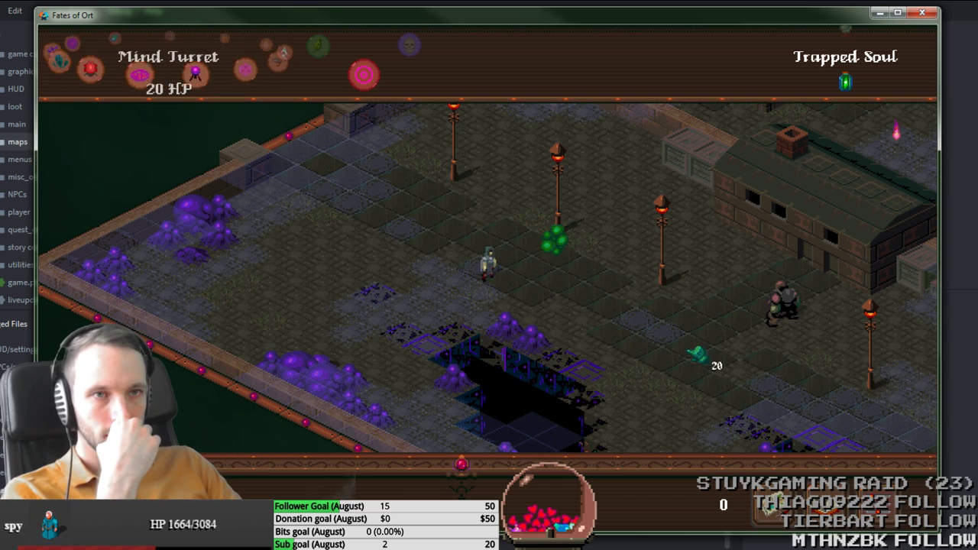
{"action": "key", "text": "q"}
{"action": "key", "text": "q"}
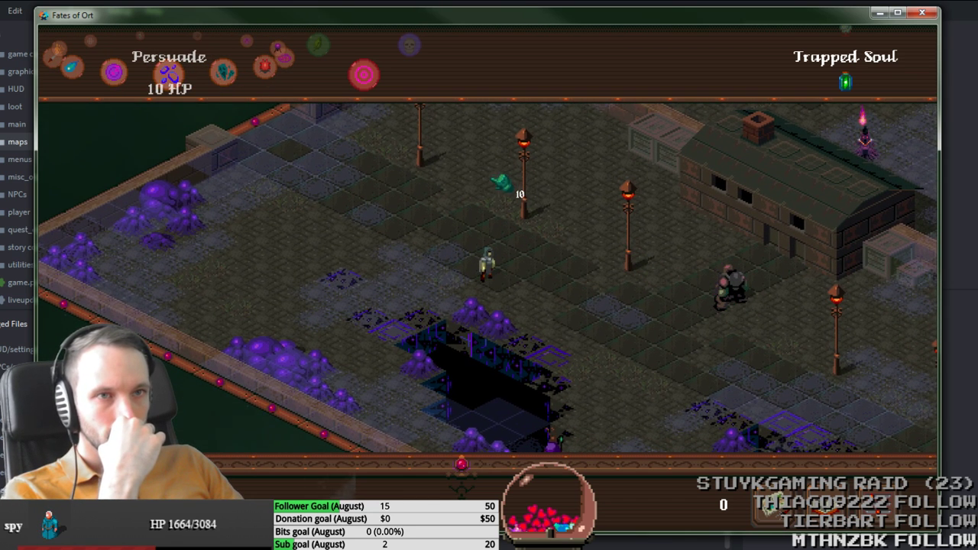
{"action": "key", "text": "q"}
{"action": "key", "text": "q"}
{"action": "key", "text": "q"}
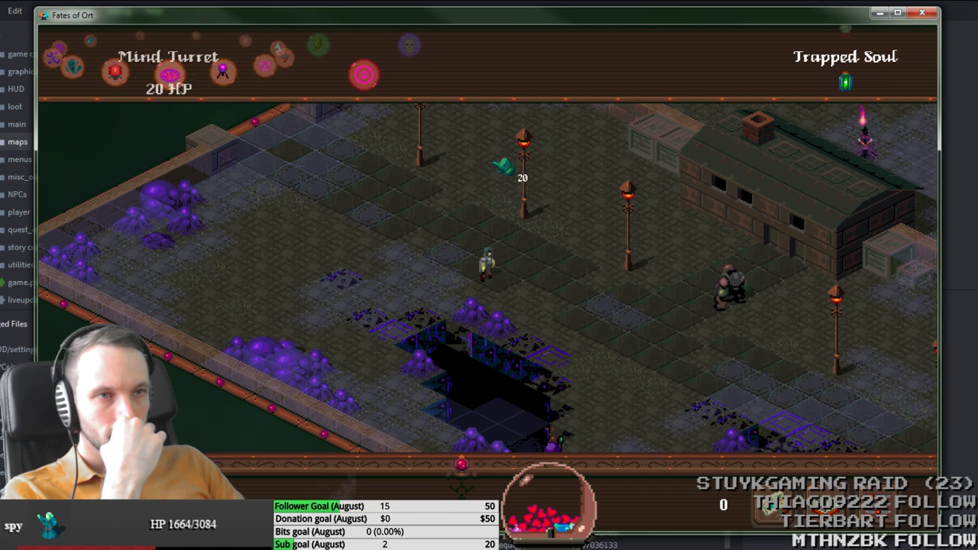
{"action": "left_click", "coordinate": [581, 184]}
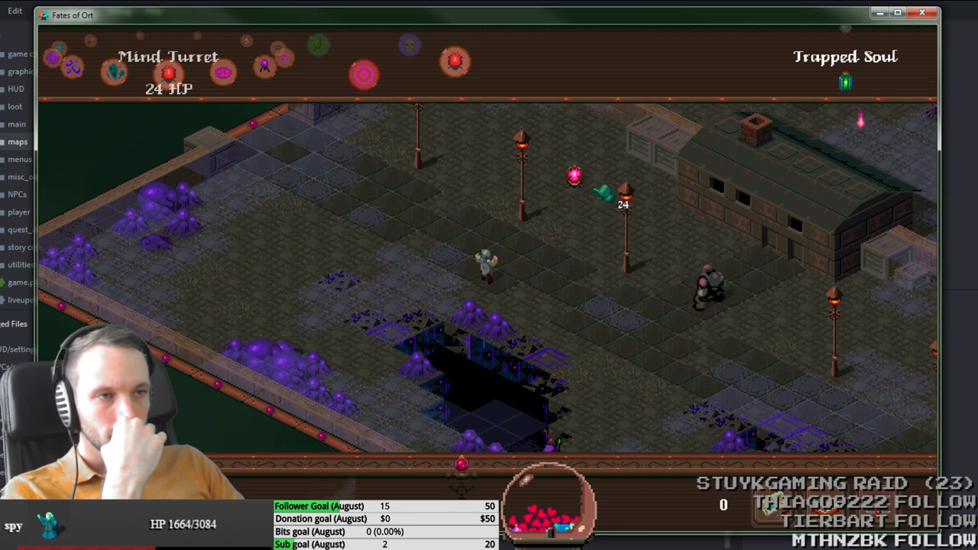
Step: Cast Persuade on the enemies approaching beside the large floor hole, and lead the player east along the street
{"action": "key", "text": "q"}
{"action": "key", "text": "q"}
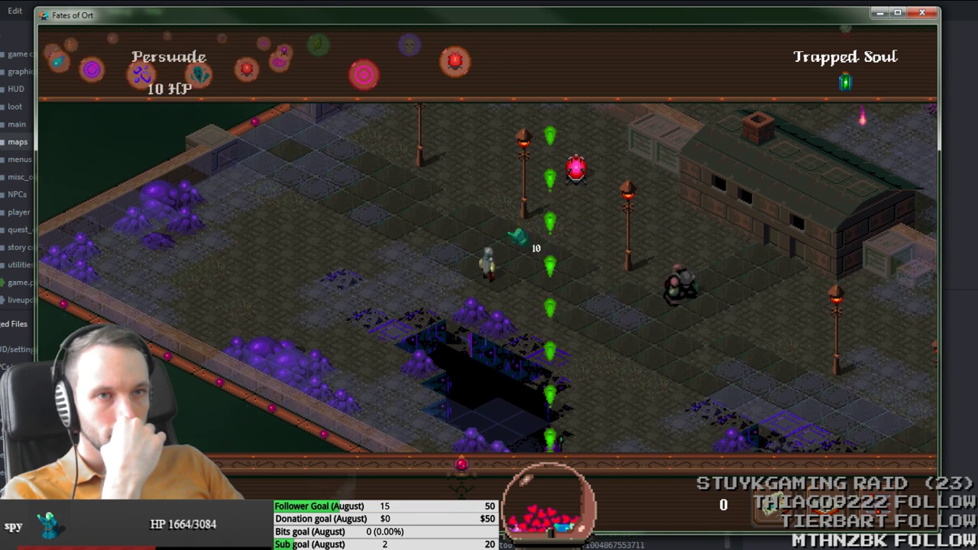
{"action": "right_click", "coordinate": [621, 223]}
{"action": "left_click", "coordinate": [260, 186]}
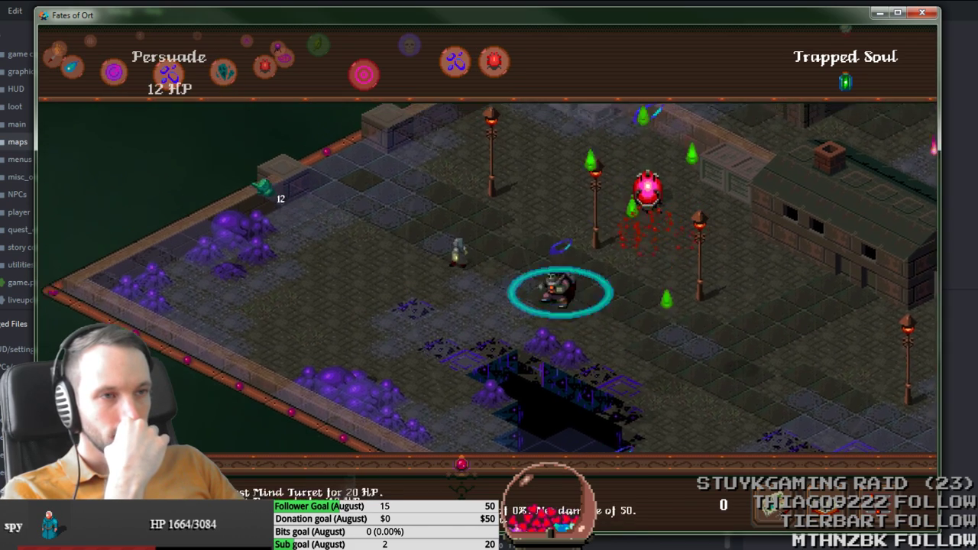
{"action": "key", "text": "a"}
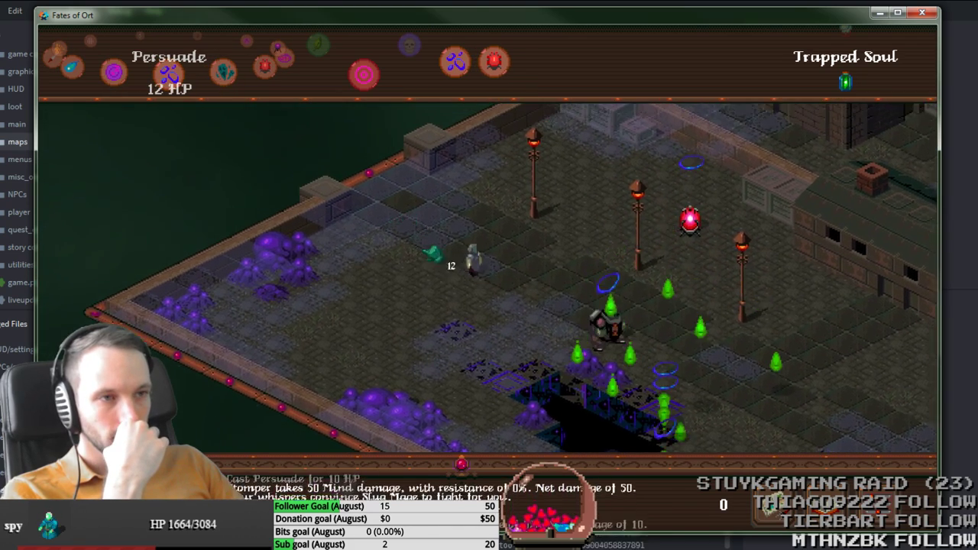
{"action": "mouse_move", "coordinate": [754, 363]}
{"action": "left_mouse_down"}
{"action": "mouse_move", "coordinate": [436, 194]}
{"action": "mouse_move", "coordinate": [718, 314]}
{"action": "mouse_move", "coordinate": [736, 404]}
{"action": "mouse_move", "coordinate": [721, 431]}
{"action": "mouse_move", "coordinate": [459, 192]}
{"action": "mouse_move", "coordinate": [364, 174]}
{"action": "mouse_move", "coordinate": [525, 425]}
{"action": "mouse_move", "coordinate": [463, 406]}
{"action": "mouse_move", "coordinate": [476, 402]}
{"action": "left_mouse_up"}
{"action": "key", "text": "w"}
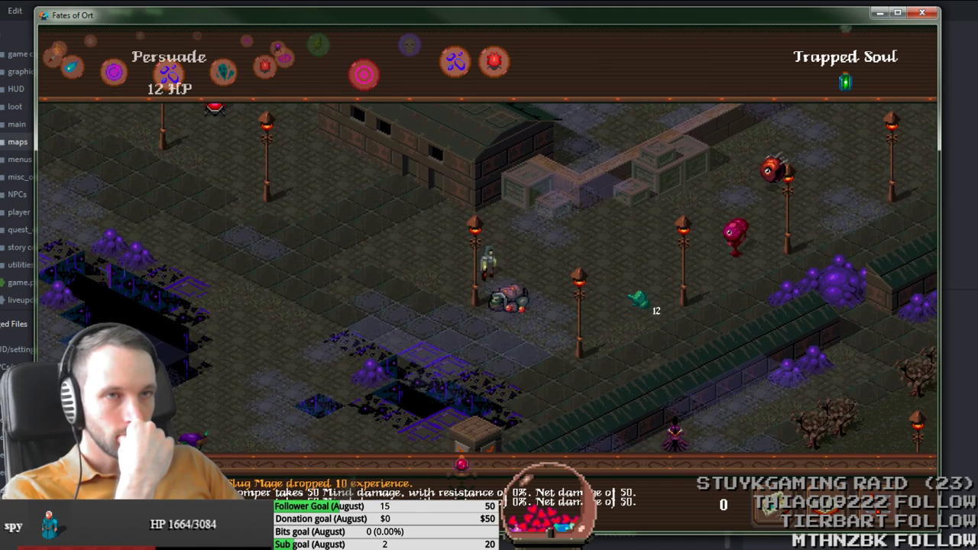
Step: Cast Mindbolt at the enemies between the eastern street lamps, and attack the nearest one with the Sword
{"action": "scroll", "coordinate": [645, 298], "scroll_direction": "up", "scroll_amount": 1}
{"action": "left_click", "coordinate": [781, 183]}
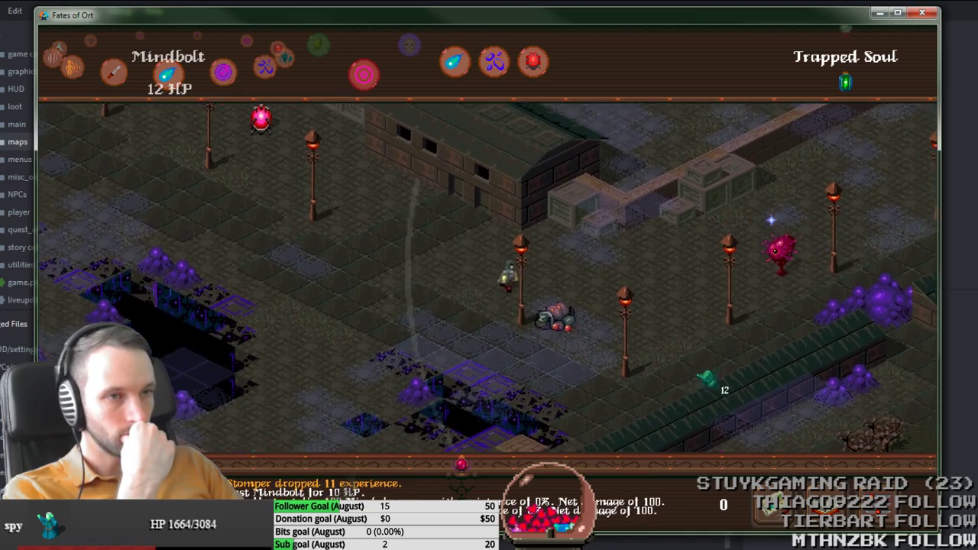
{"action": "scroll", "coordinate": [672, 247], "scroll_direction": "up", "scroll_amount": 1}
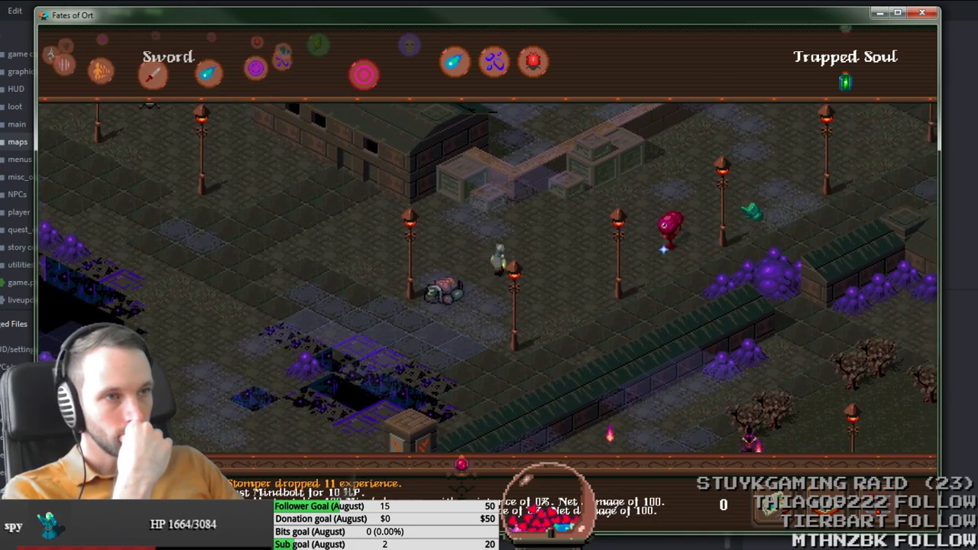
{"action": "left_click", "coordinate": [528, 243]}
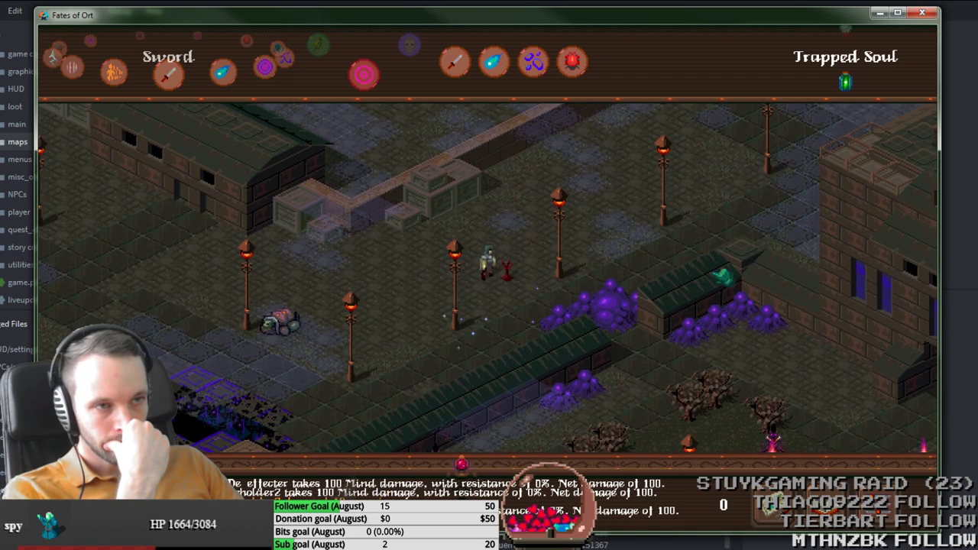
Step: Walk north along the lamp-lit street to the canal and fight the wraiths near the crates with the Sword
{"action": "left_click", "coordinate": [634, 179]}
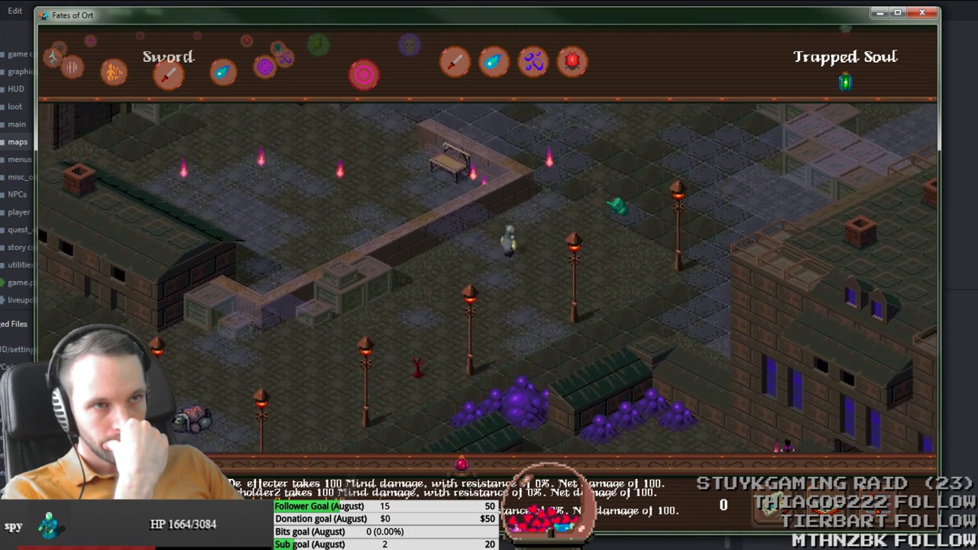
{"action": "left_click", "coordinate": [617, 205]}
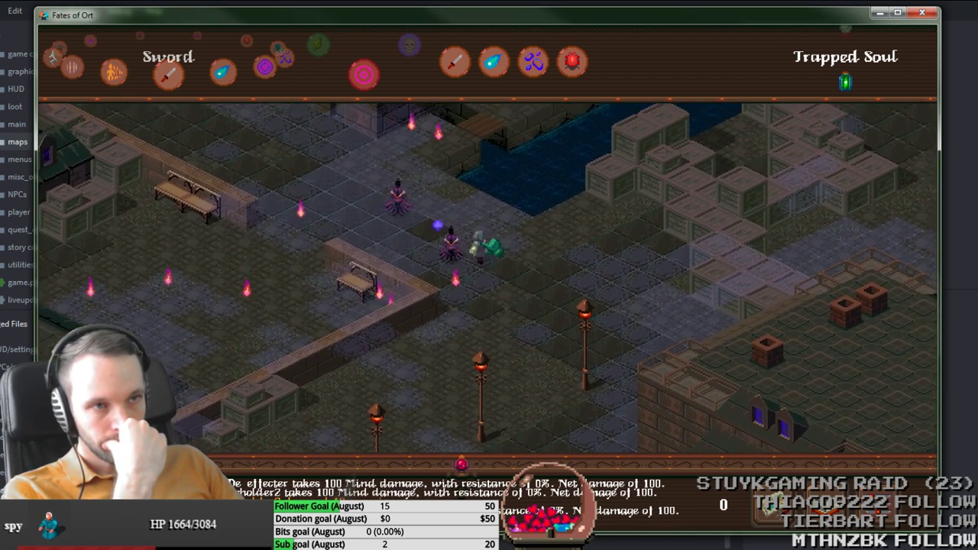
{"action": "left_click", "coordinate": [435, 321]}
{"action": "left_click", "coordinate": [456, 398]}
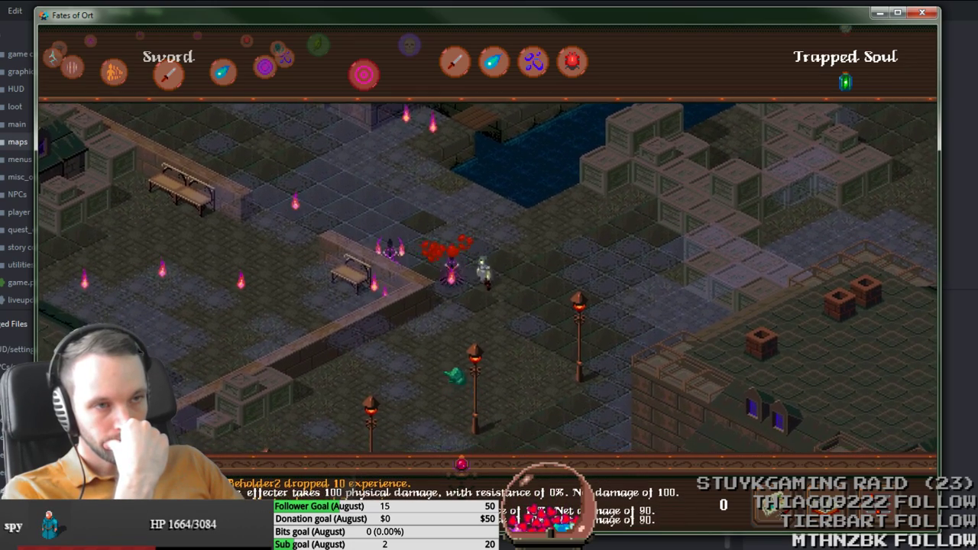
{"action": "left_click", "coordinate": [651, 103]}
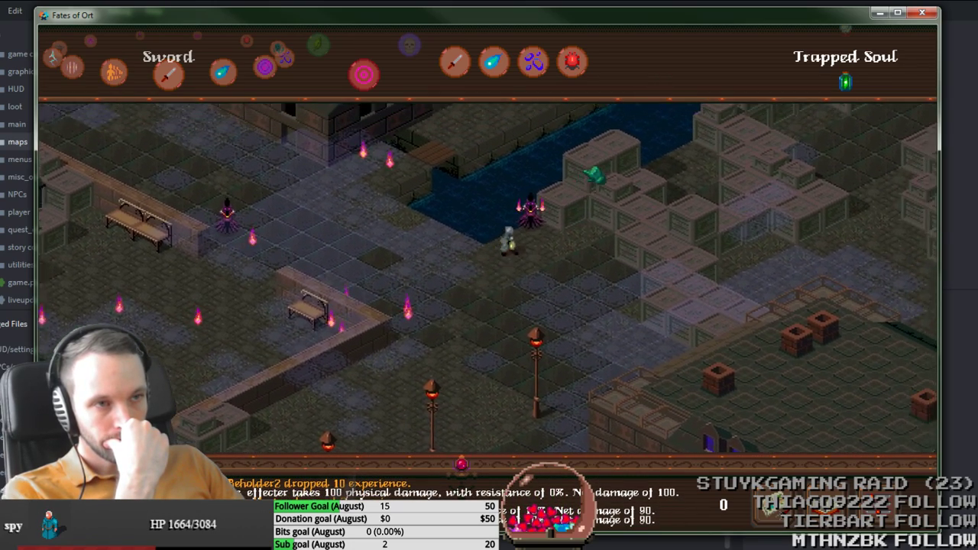
{"action": "left_click", "coordinate": [574, 214]}
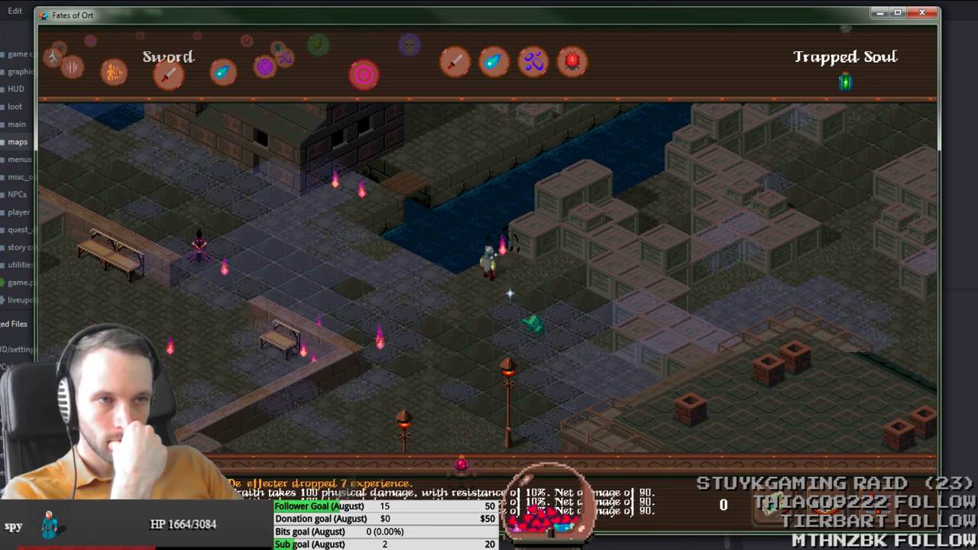
Step: Walk to the floor hole in the bench courtyard and cast Persuade on the enemies coming out of it
{"action": "left_click", "coordinate": [349, 304]}
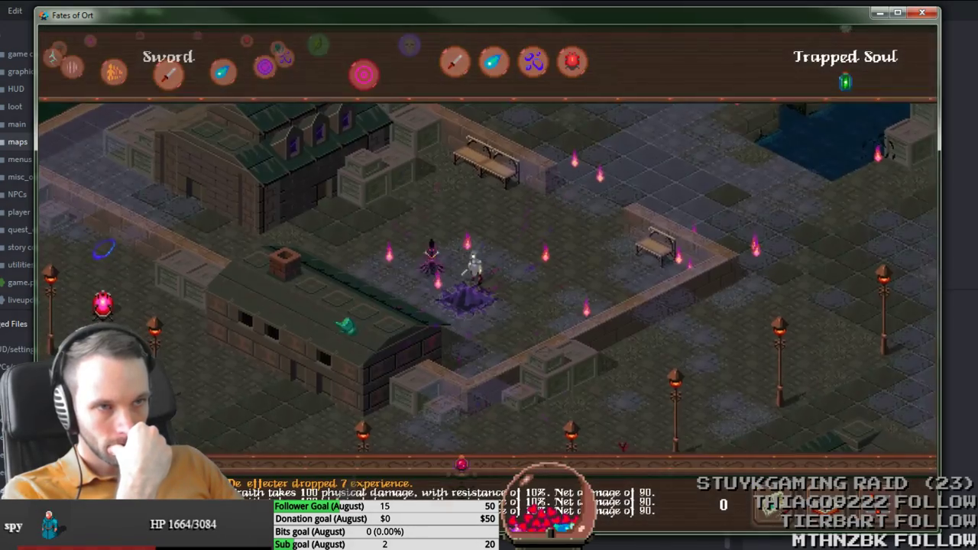
{"action": "mouse_move", "coordinate": [430, 247]}
{"action": "left_mouse_down"}
{"action": "mouse_move", "coordinate": [388, 222]}
{"action": "mouse_move", "coordinate": [402, 204]}
{"action": "mouse_move", "coordinate": [365, 299]}
{"action": "left_mouse_up"}
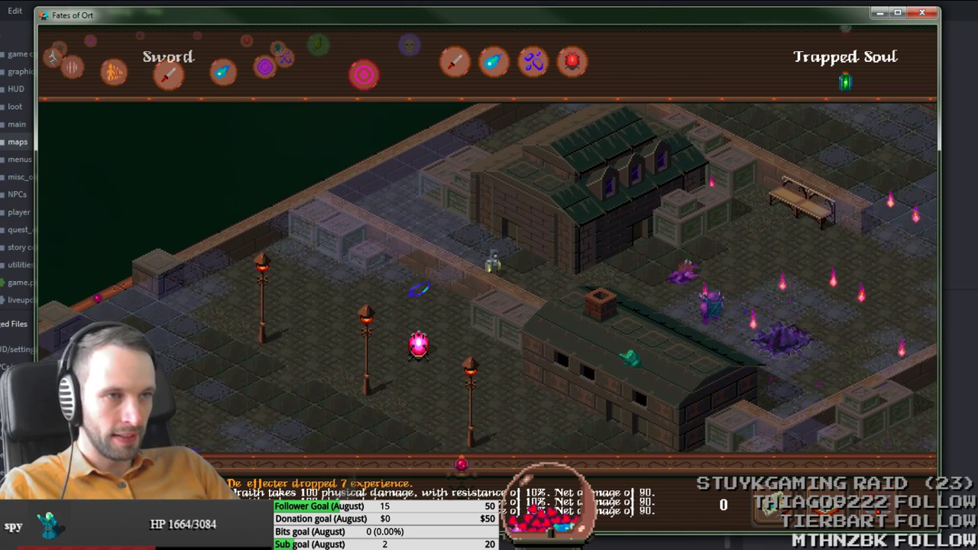
{"action": "left_click", "coordinate": [533, 63]}
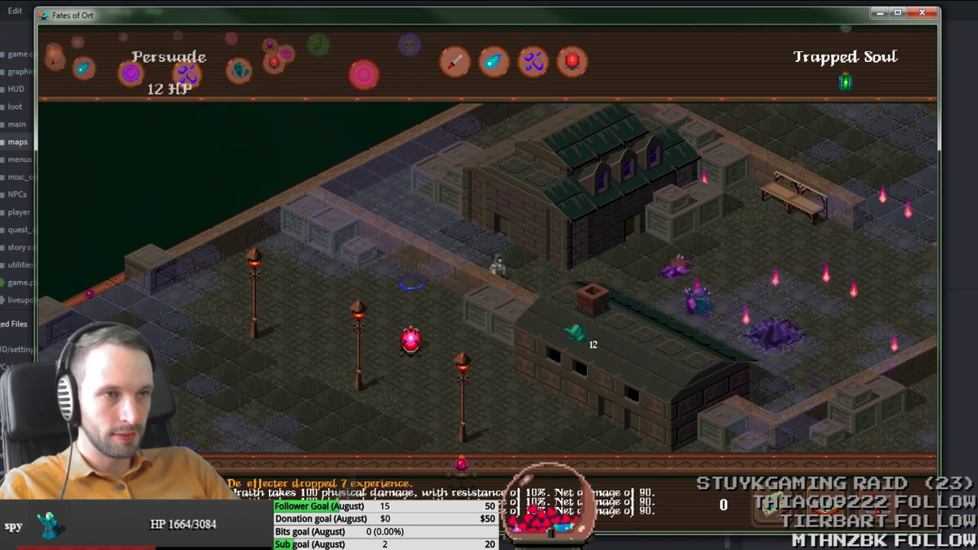
{"action": "left_click", "coordinate": [632, 282]}
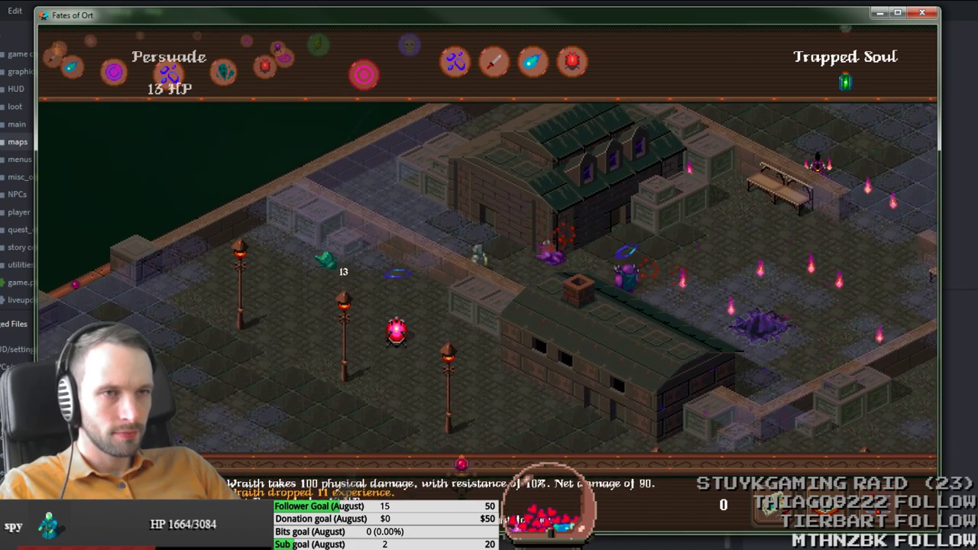
Step: Switch to the Sword and attack the crawler beside the courtyard's dormered building
{"action": "left_click", "coordinate": [318, 254]}
{"action": "left_click", "coordinate": [499, 68]}
{"action": "left_click", "coordinate": [559, 255]}
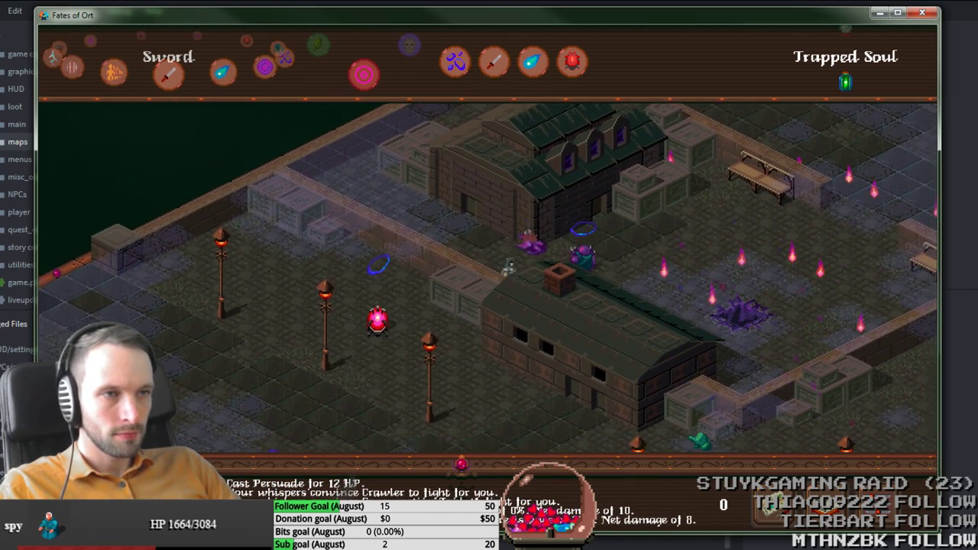
Step: Walk from the courtyard past the crates to the eastern buildings to check enemy placement, and switch back to Tiled
{"action": "left_click", "coordinate": [622, 209]}
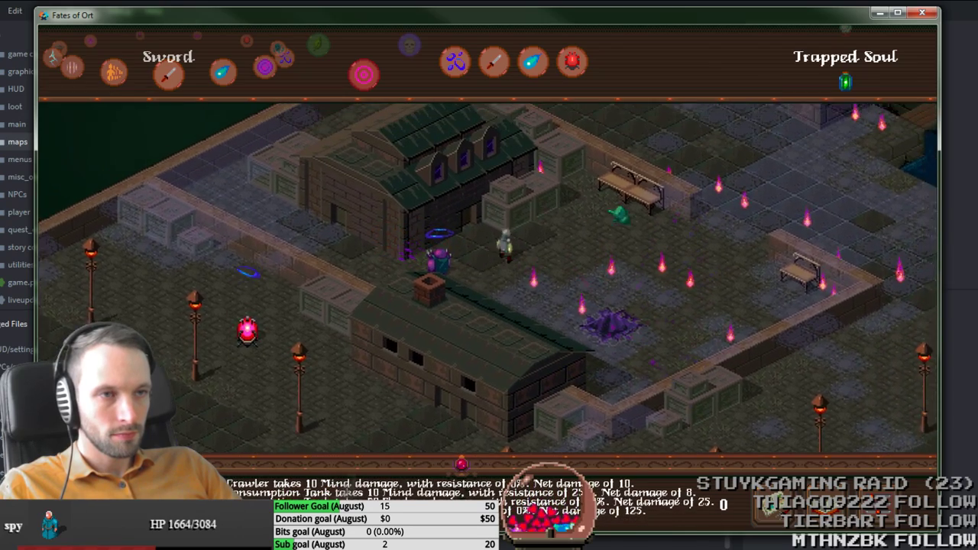
{"action": "left_click", "coordinate": [663, 281]}
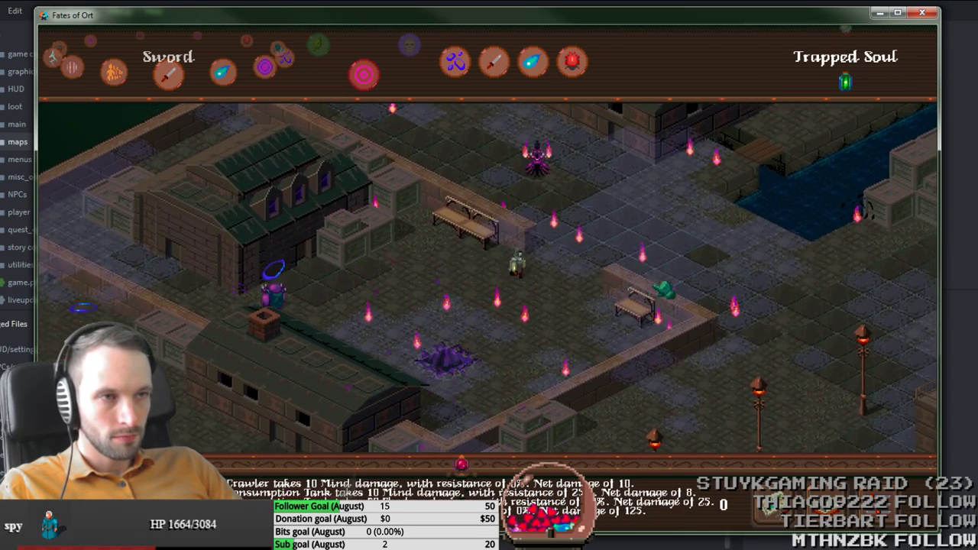
{"action": "left_click", "coordinate": [658, 195]}
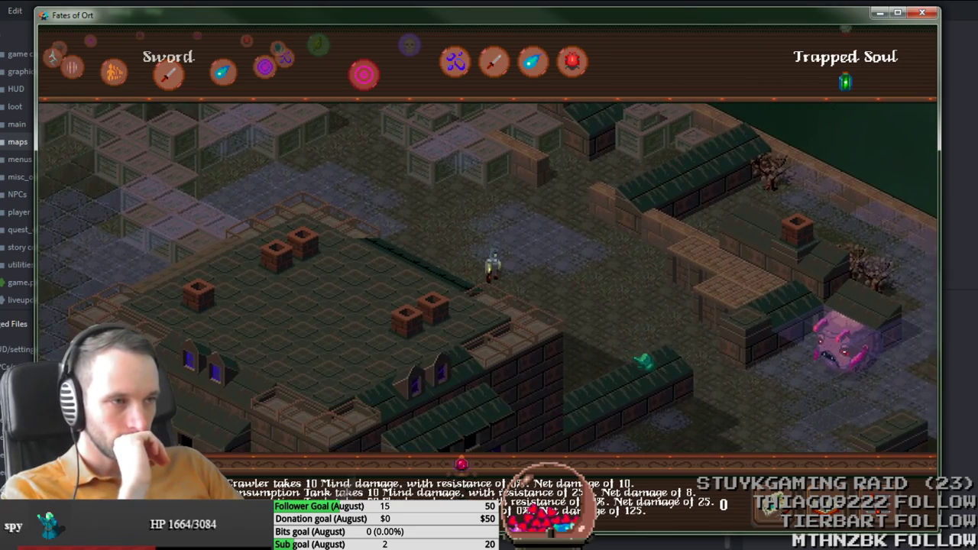
{"action": "key", "text": "alt+Tab"}
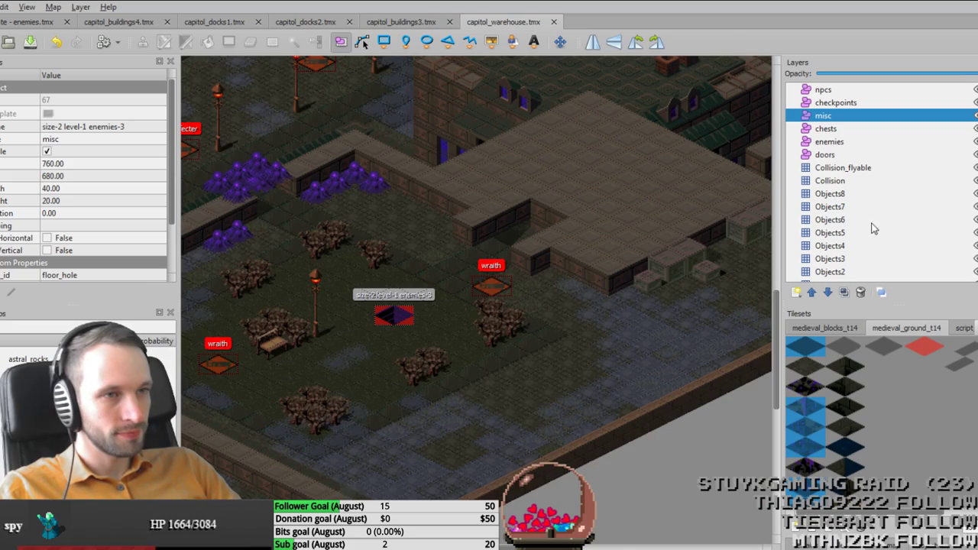
Step: Move the floater enemy among the eastern sheds to X 880, Y 160, and switch to Fates of Ort
{"action": "middle_click_drag", "start_coordinate": [699, 250], "coordinate": [421, 402]}
{"action": "middle_click_drag", "start_coordinate": [701, 288], "coordinate": [604, 322]}
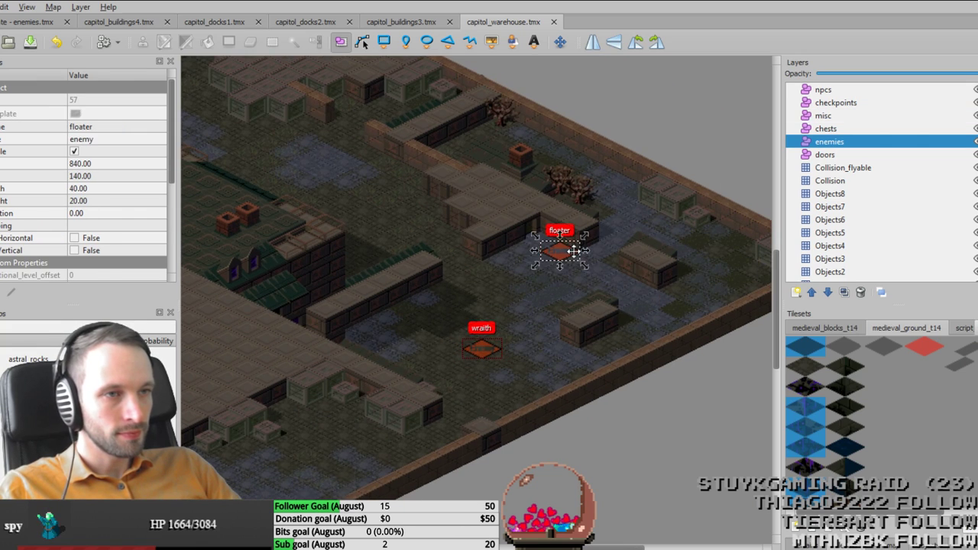
{"action": "key", "text": "alt+Tab"}
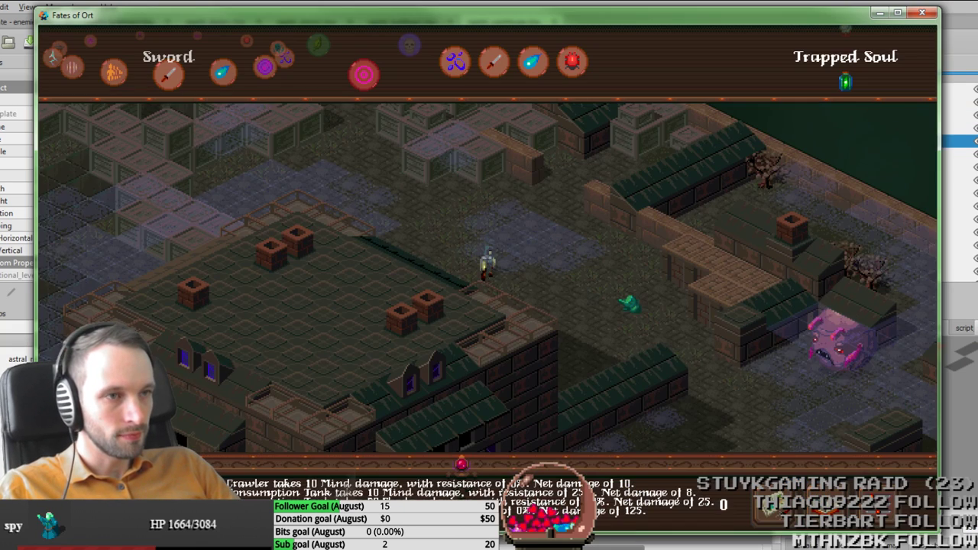
Step: Walk past the eastern sheds and along the southern canal wall to the large building's corner to check enemy placement
{"action": "left_click", "coordinate": [696, 356]}
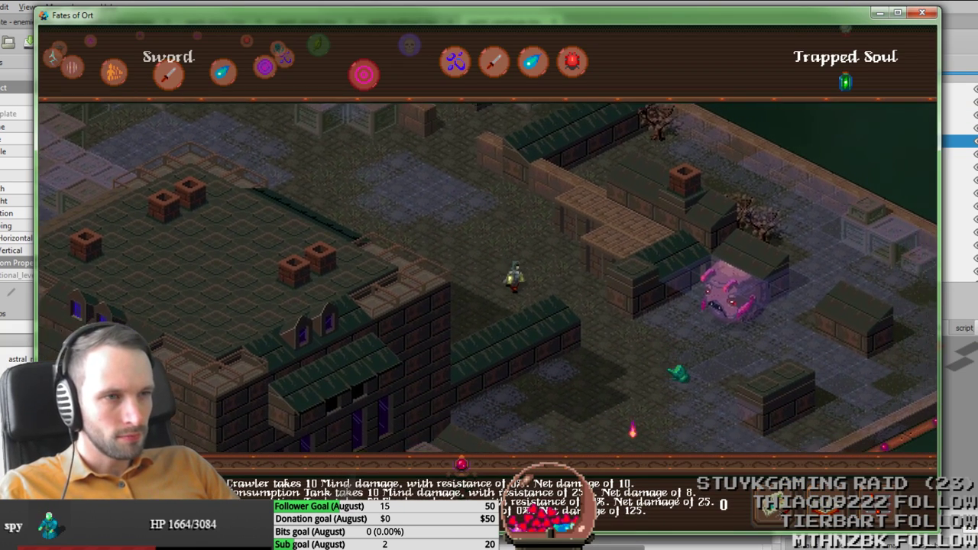
{"action": "mouse_move", "coordinate": [676, 373]}
{"action": "left_mouse_down"}
{"action": "mouse_move", "coordinate": [461, 404]}
{"action": "mouse_move", "coordinate": [524, 463]}
{"action": "mouse_move", "coordinate": [518, 412]}
{"action": "left_mouse_up"}
{"action": "key", "text": "Right"}
{"action": "key", "text": "Down"}
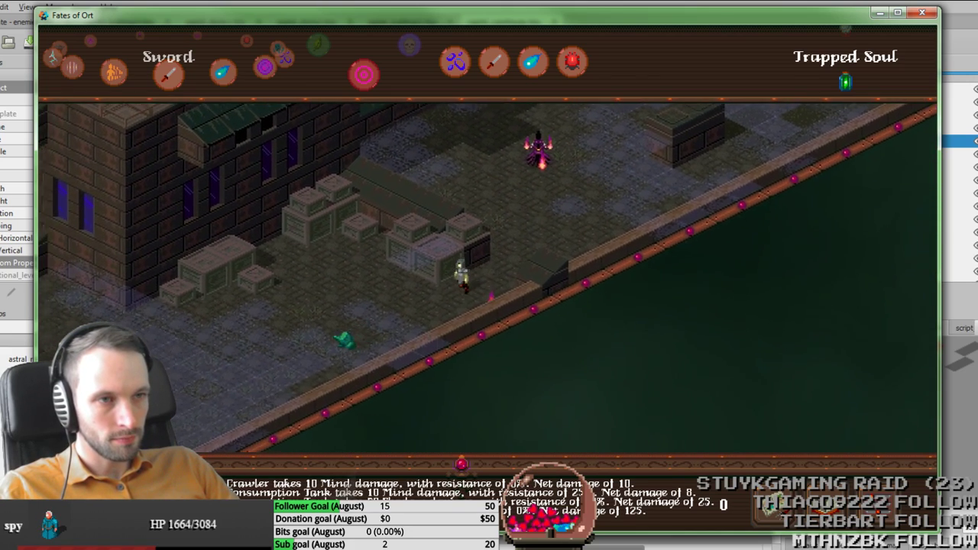
{"action": "mouse_move", "coordinate": [242, 334]}
{"action": "left_mouse_down"}
{"action": "mouse_move", "coordinate": [186, 272]}
{"action": "mouse_move", "coordinate": [119, 275]}
{"action": "left_mouse_up"}
{"action": "key", "text": "Left"}
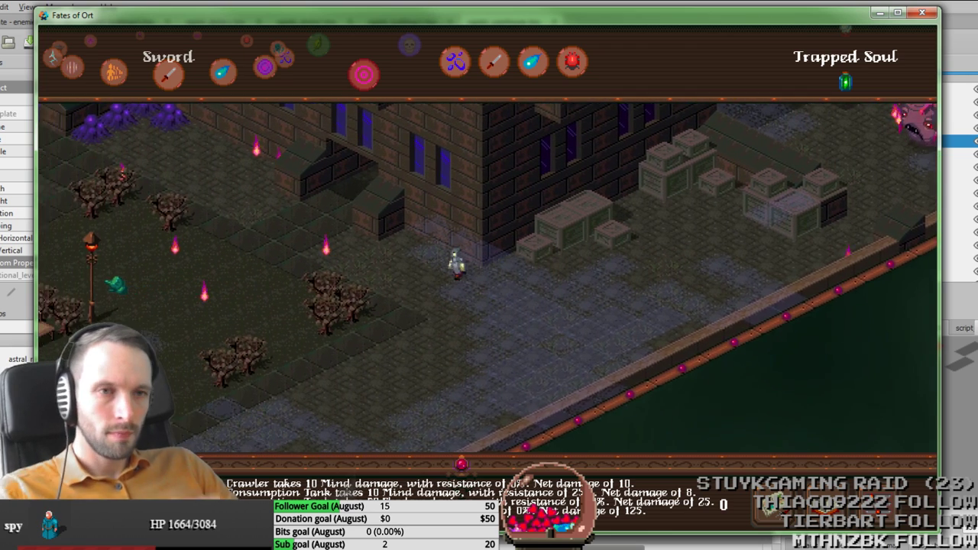
Step: Walk into the bench courtyard and approach the floor hole beside the lamp post to test how it gets revealed
{"action": "key", "text": "Left"}
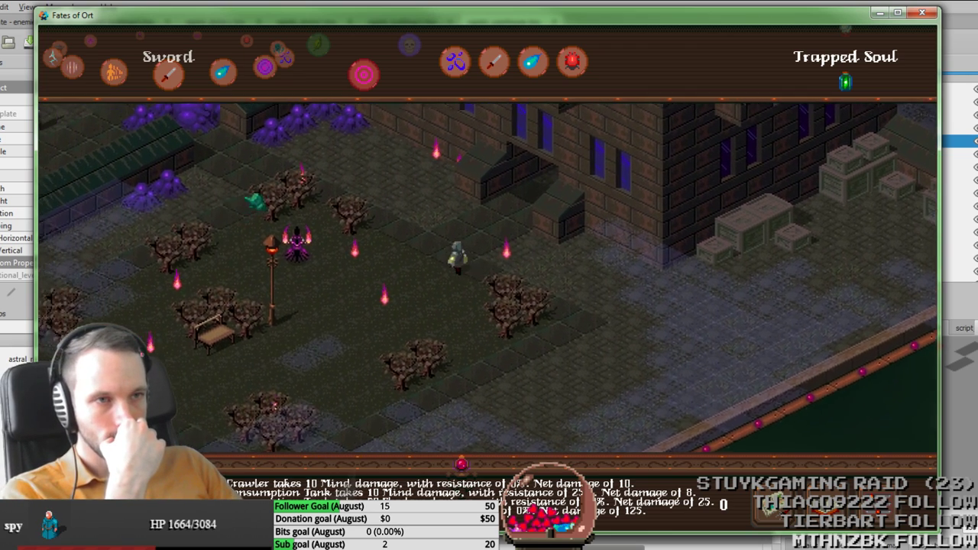
{"action": "key", "text": "Left"}
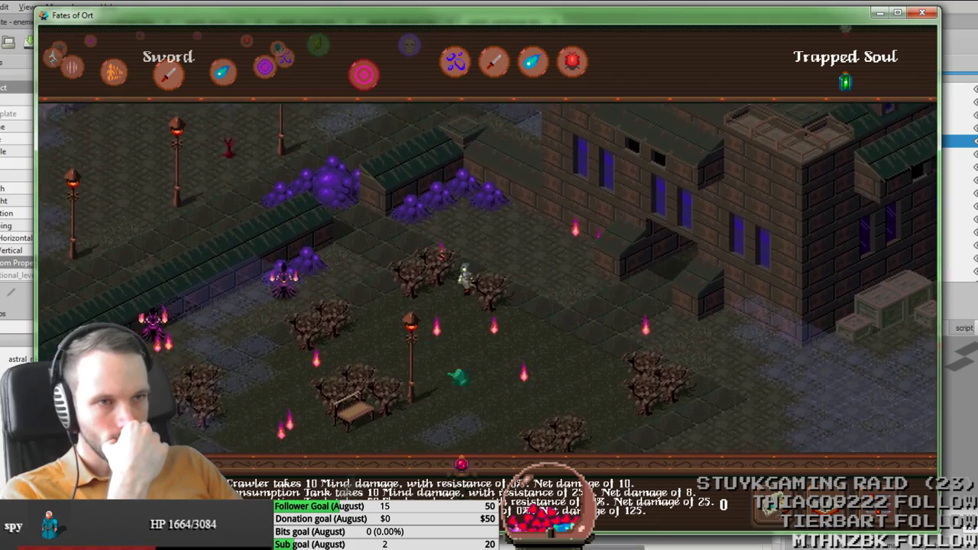
{"action": "left_click", "coordinate": [476, 398]}
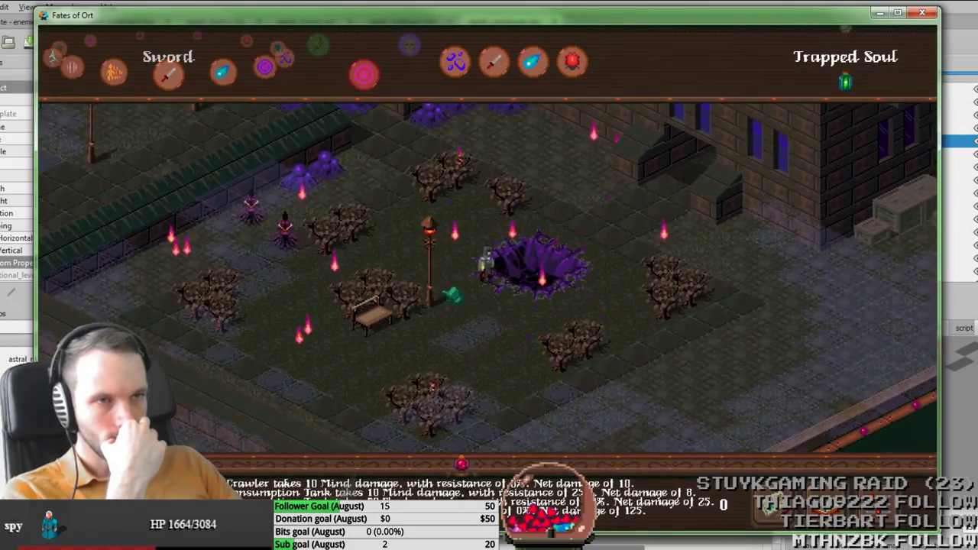
{"action": "left_click", "coordinate": [404, 210]}
{"action": "left_click", "coordinate": [463, 404]}
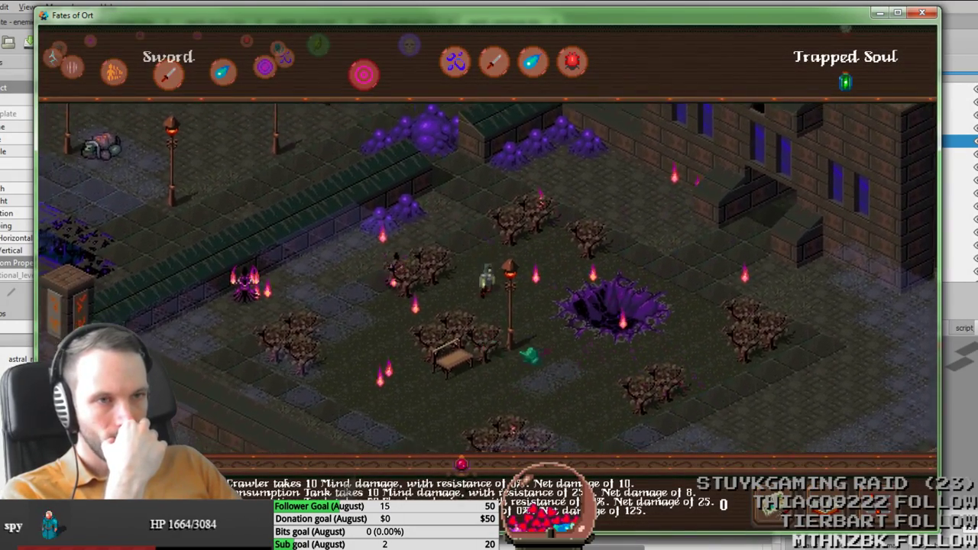
Step: Lead the enemies from the floor hole east along the canal wall, past the floater by the crates
{"action": "key", "text": "Right"}
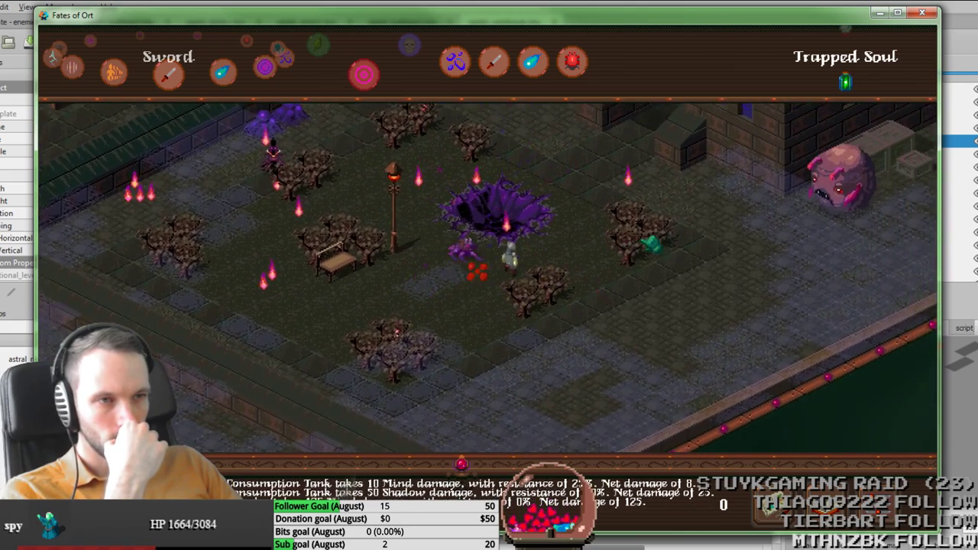
{"action": "mouse_move", "coordinate": [609, 291]}
{"action": "left_mouse_down"}
{"action": "mouse_move", "coordinate": [661, 244]}
{"action": "mouse_move", "coordinate": [655, 313]}
{"action": "mouse_move", "coordinate": [619, 401]}
{"action": "left_mouse_up"}
{"action": "key", "text": "Right"}
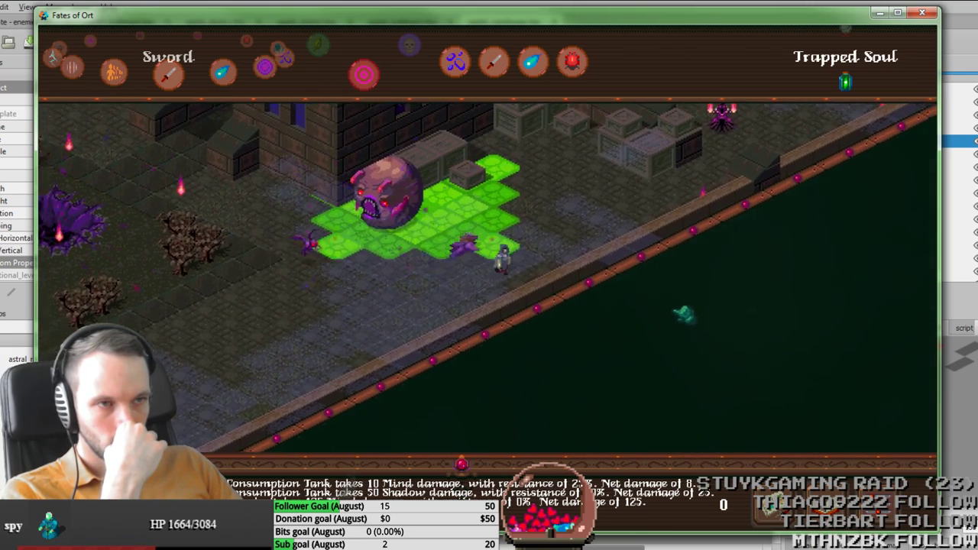
{"action": "key", "text": "Up"}
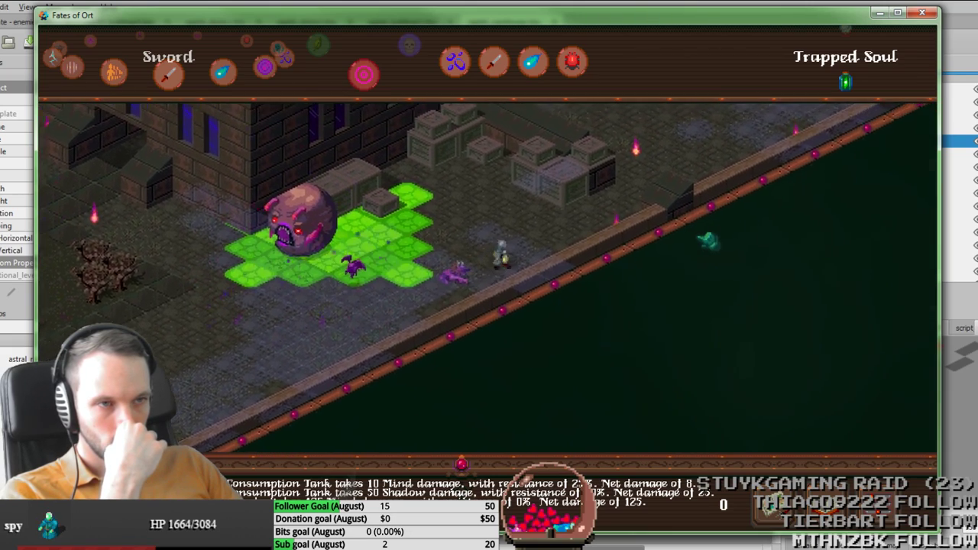
{"action": "mouse_move", "coordinate": [710, 231]}
{"action": "left_mouse_down"}
{"action": "mouse_move", "coordinate": [504, 116]}
{"action": "mouse_move", "coordinate": [285, 130]}
{"action": "mouse_move", "coordinate": [309, 117]}
{"action": "left_mouse_up"}
Step: Switch to Tiled and review the enemy and floor hole placement around the warehouse, street and courtyards
{"action": "key", "text": "alt+Tab"}
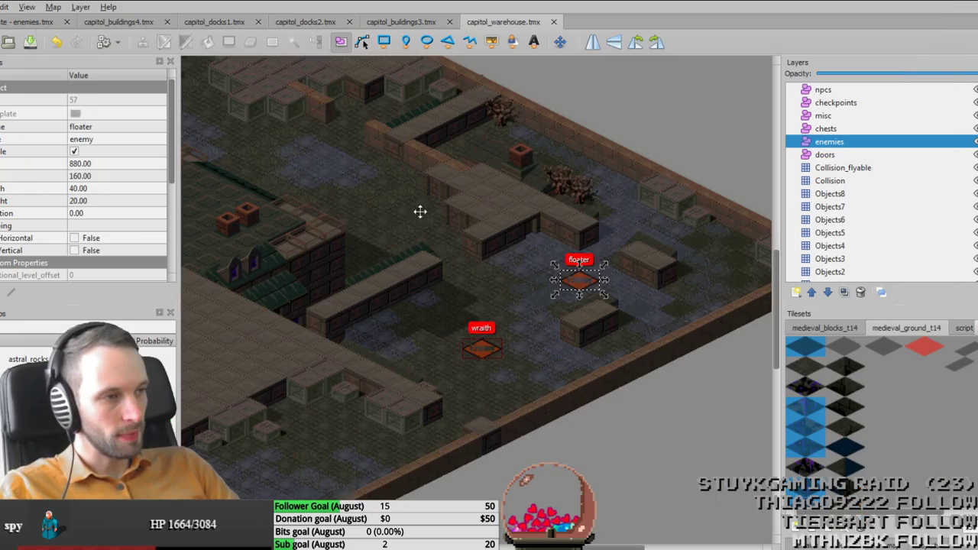
{"action": "middle_click_drag", "start_coordinate": [354, 433], "coordinate": [715, 313]}
{"action": "scroll", "coordinate": [491, 321], "scroll_direction": "down", "scroll_amount": 1}
{"action": "middle_click_drag", "start_coordinate": [492, 321], "coordinate": [533, 444]}
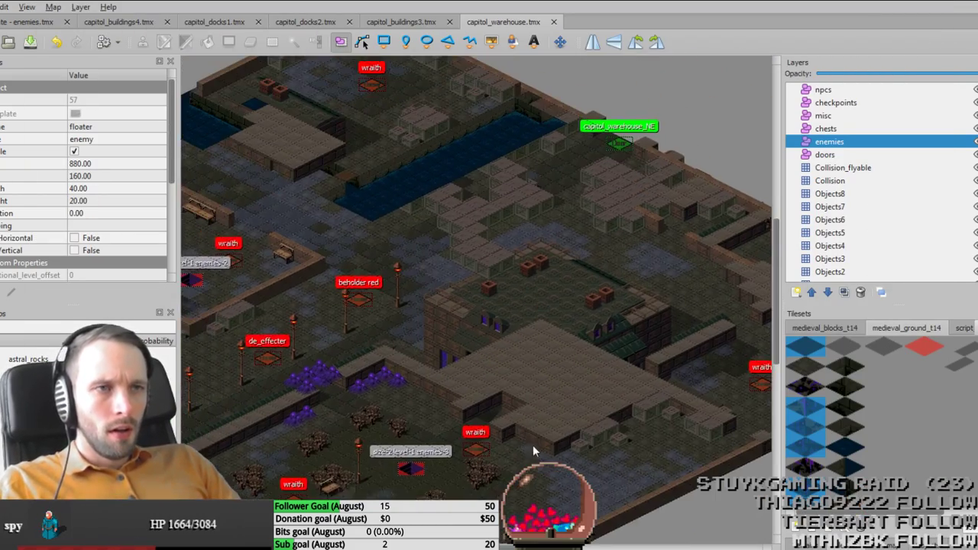
{"action": "middle_click_drag", "start_coordinate": [348, 365], "coordinate": [430, 324]}
Step: Switch to the code editor, search the files for "hole" and open consumption_hole.script
{"action": "key", "text": "alt+Tab"}
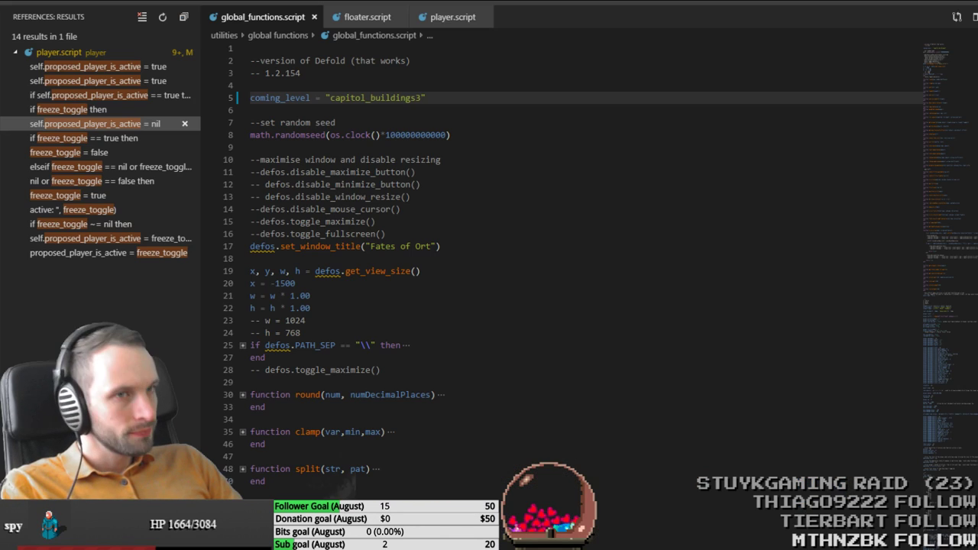
{"action": "key", "text": "ctrl+p"}
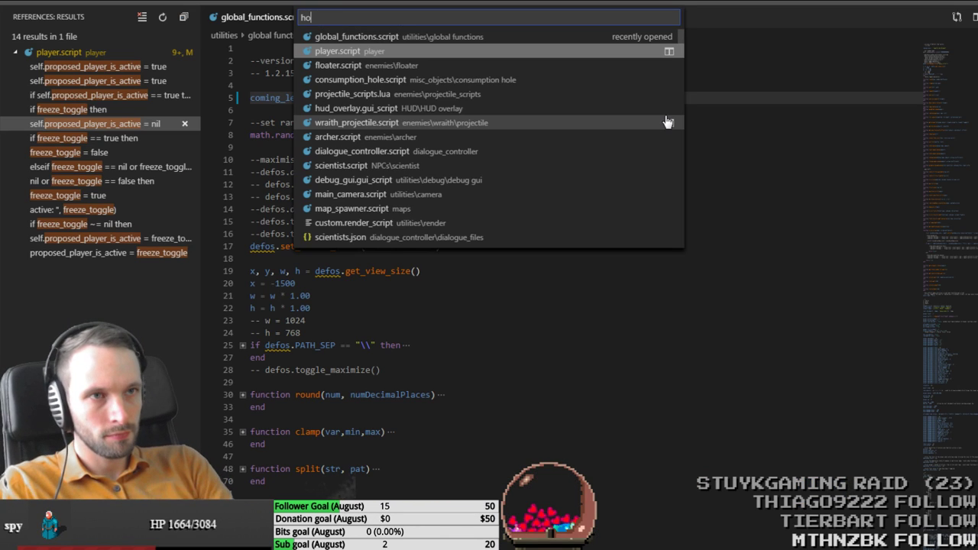
{"action": "type", "text": "hole"}
{"action": "left_click", "coordinate": [569, 37]}
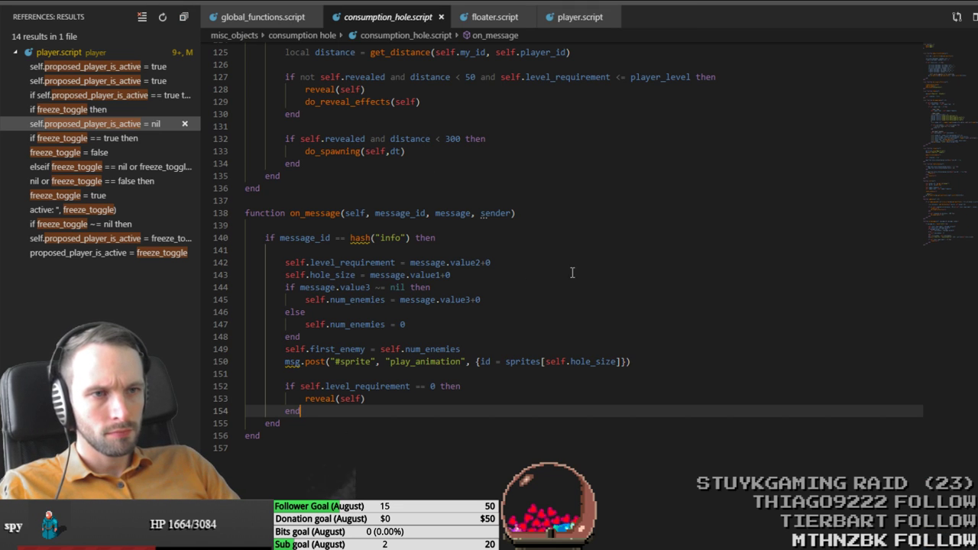
Step: In the update function, set the distance for revealing an unrevealed hole to 100, and switch back to Tiled
{"action": "scroll", "coordinate": [558, 282], "scroll_direction": "up", "scroll_amount": 1}
{"action": "scroll", "coordinate": [559, 282], "scroll_direction": "up", "scroll_amount": 4}
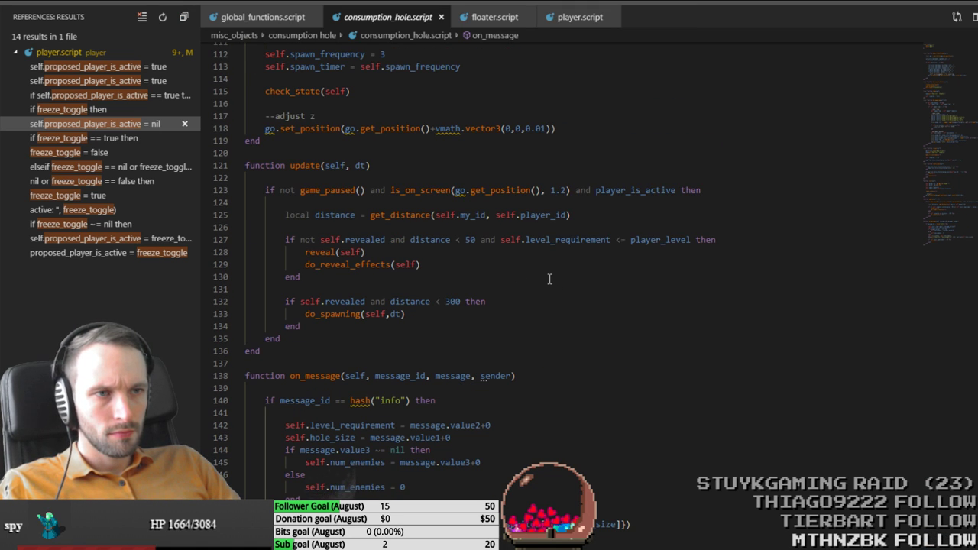
{"action": "left_click", "coordinate": [469, 241]}
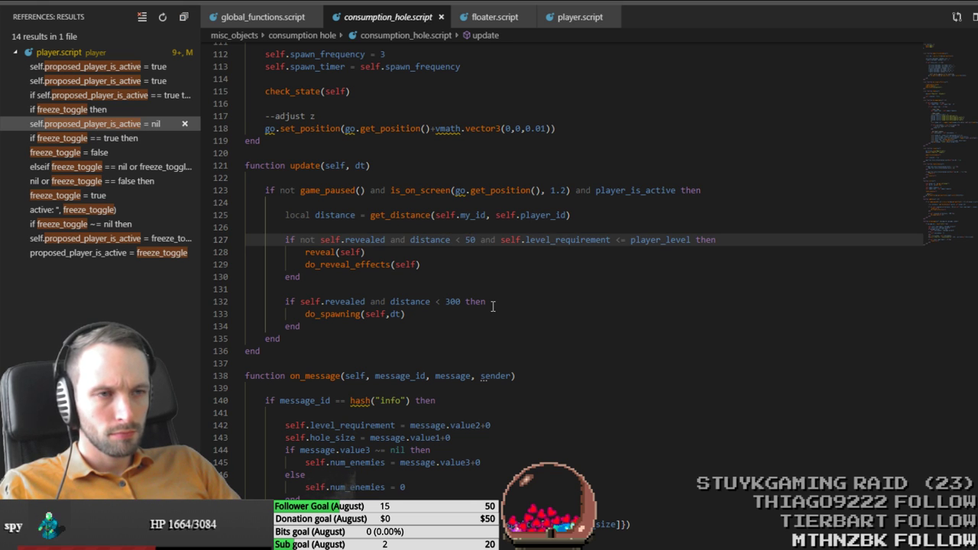
{"action": "key", "text": "shift+Left"}
{"action": "type", "text": "10"}
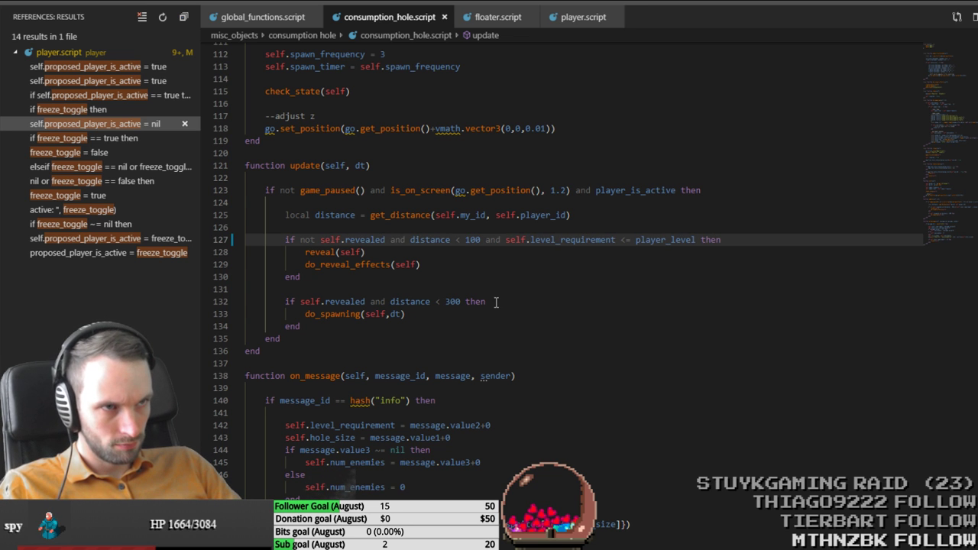
{"action": "key", "text": "alt+Tab"}
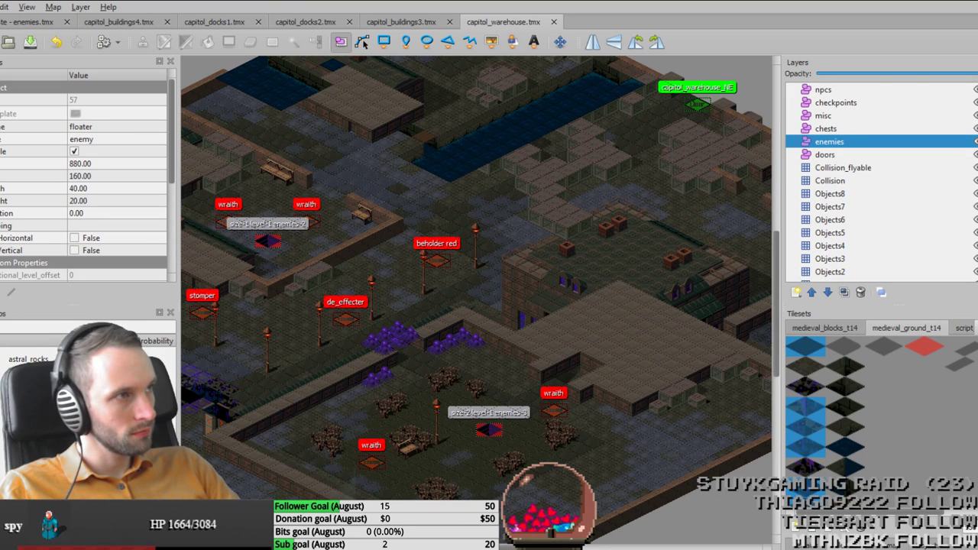
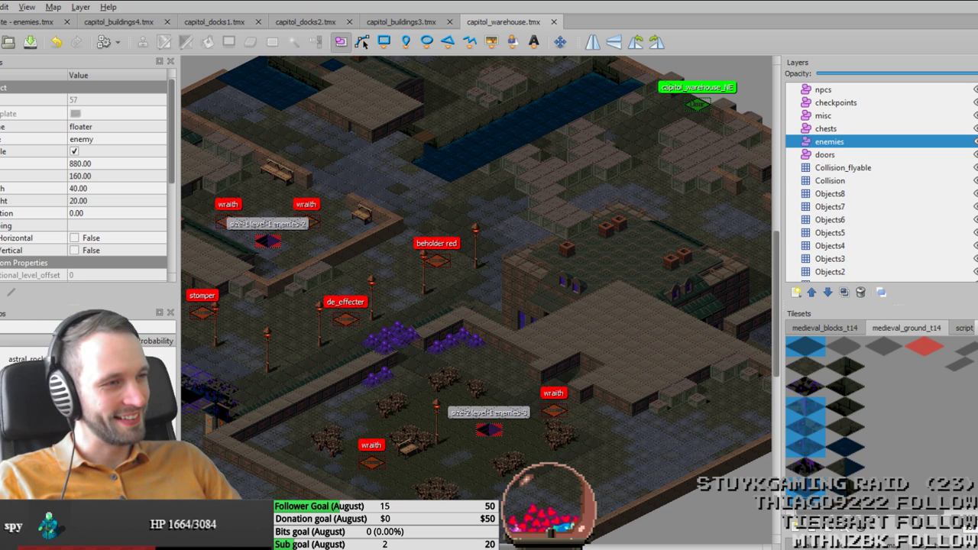
Step: Hide the side panels and look over the enemy placement across the whole capitol_warehouse map
{"action": "middle_click_drag", "start_coordinate": [425, 314], "coordinate": [448, 310]}
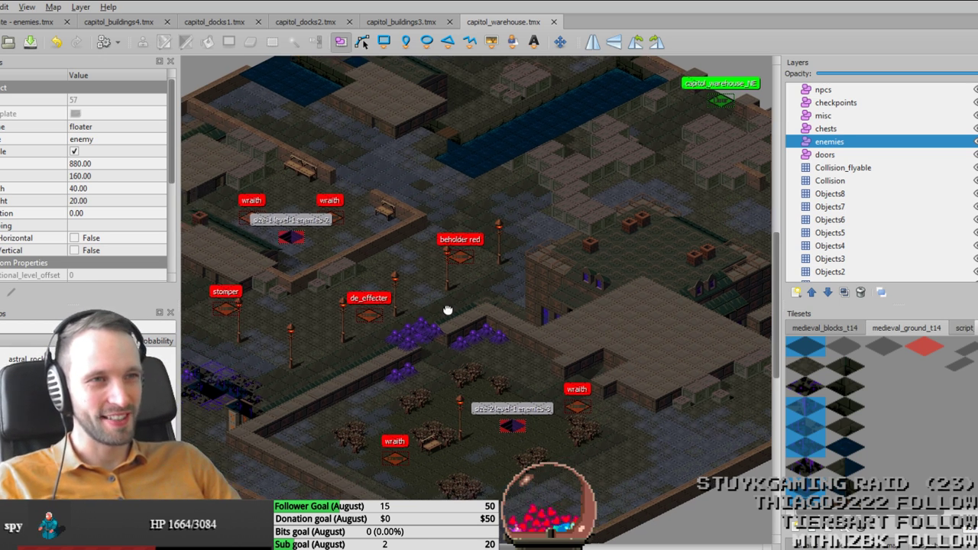
{"action": "middle_click_drag", "start_coordinate": [527, 209], "coordinate": [546, 219]}
{"action": "scroll", "coordinate": [549, 220], "scroll_direction": "down", "scroll_amount": 1, "text": "ctrl"}
{"action": "key", "text": "ctrl+Tab"}
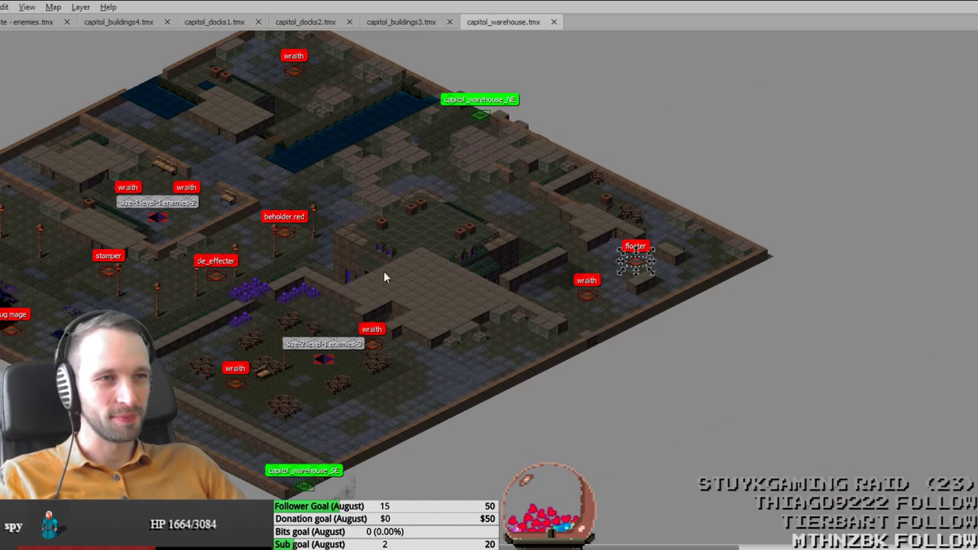
{"action": "middle_click_drag", "start_coordinate": [383, 271], "coordinate": [559, 273]}
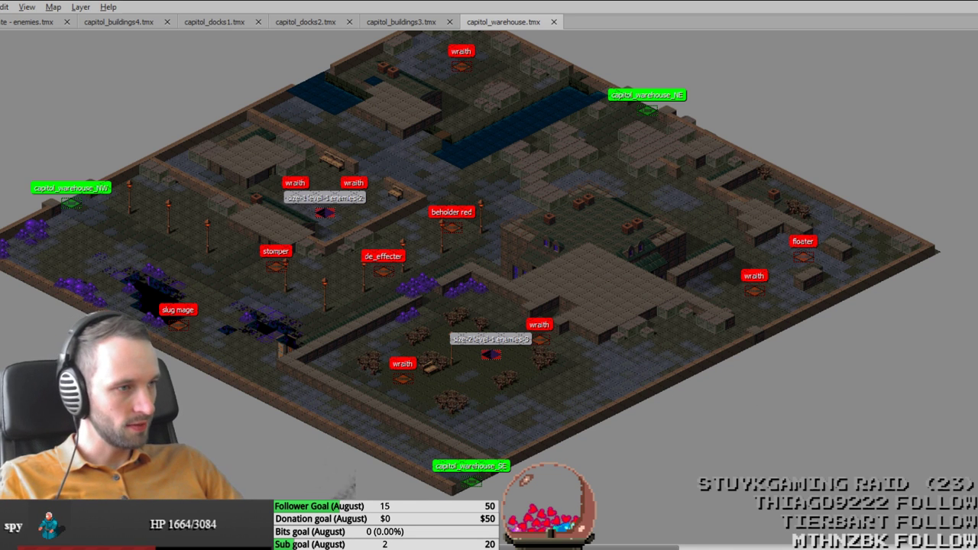
Step: Check the capitol area layout in world map.fla, then open capitol_buildings1.tmx and capitol_buildings2.tmx in Tiled
{"action": "key", "text": "alt+Tab"}
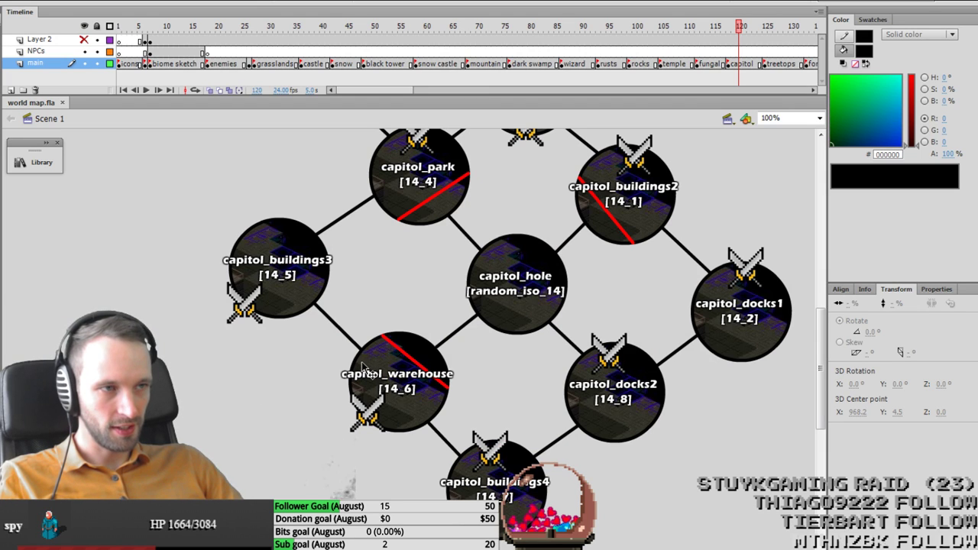
{"action": "scroll", "coordinate": [536, 407], "scroll_direction": "up", "scroll_amount": 2}
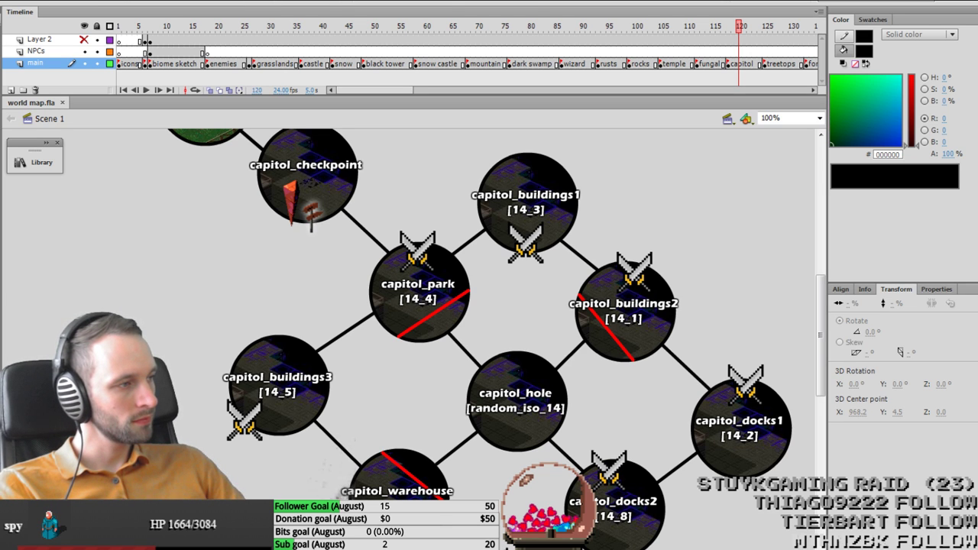
{"action": "key", "text": "alt+Tab"}
{"action": "left_click", "coordinate": [940, 367]}
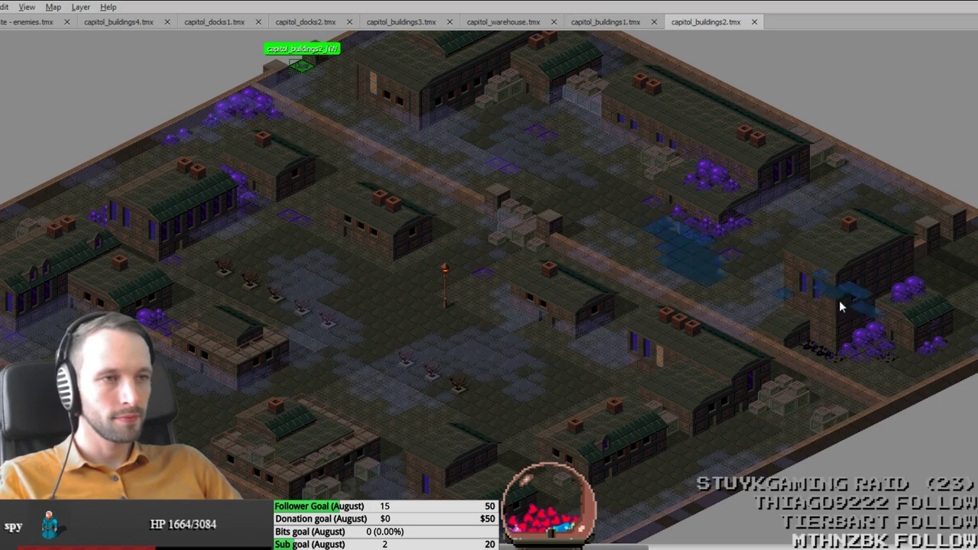
Step: Activate the Rectangular Select tool and inspect the whole capitol_buildings2 map without the side panels
{"action": "key", "text": "Tab"}
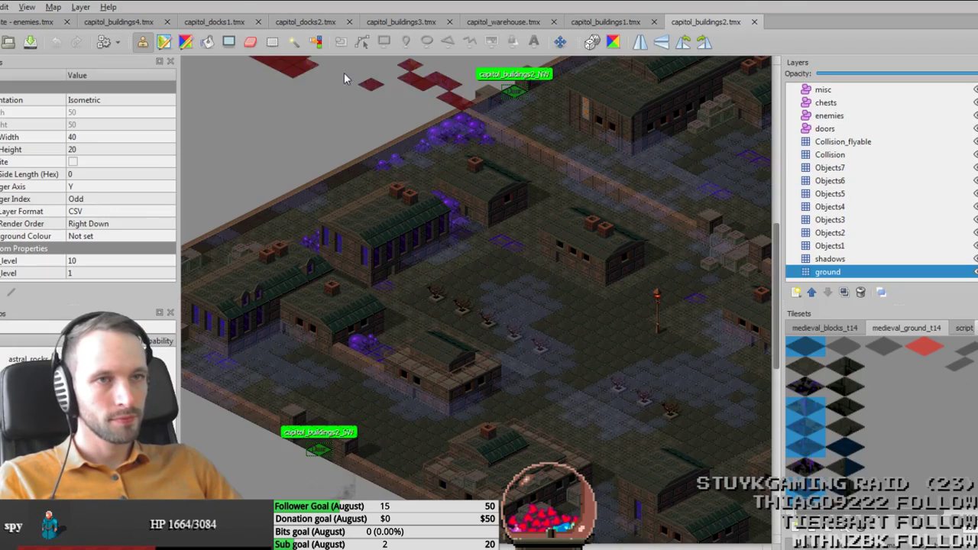
{"action": "left_click", "coordinate": [277, 46]}
{"action": "key", "text": "Tab"}
{"action": "scroll", "coordinate": [520, 277], "scroll_direction": "down", "scroll_amount": 1, "text": "ctrl"}
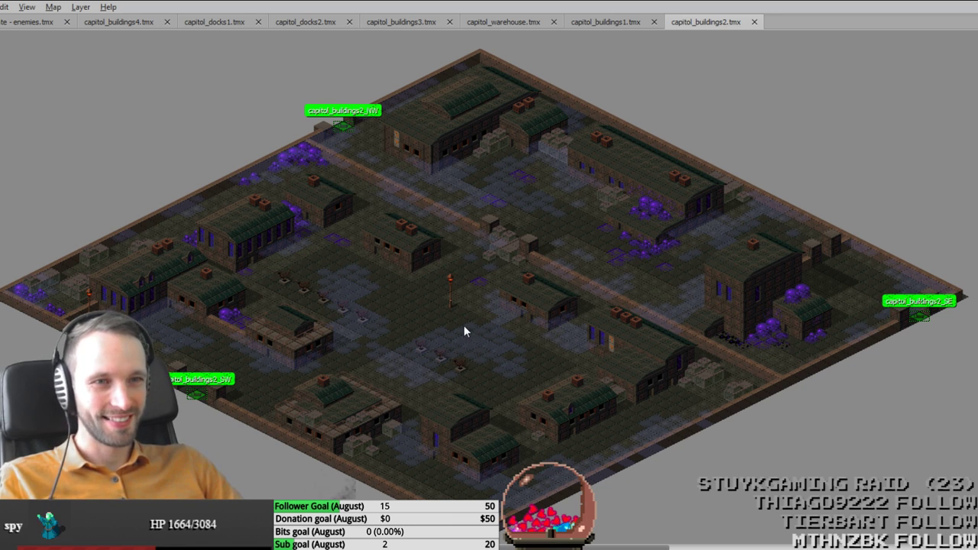
{"action": "middle_click_drag", "start_coordinate": [375, 406], "coordinate": [387, 351]}
{"action": "scroll", "coordinate": [438, 285], "scroll_direction": "up", "scroll_amount": 2, "text": "ctrl"}
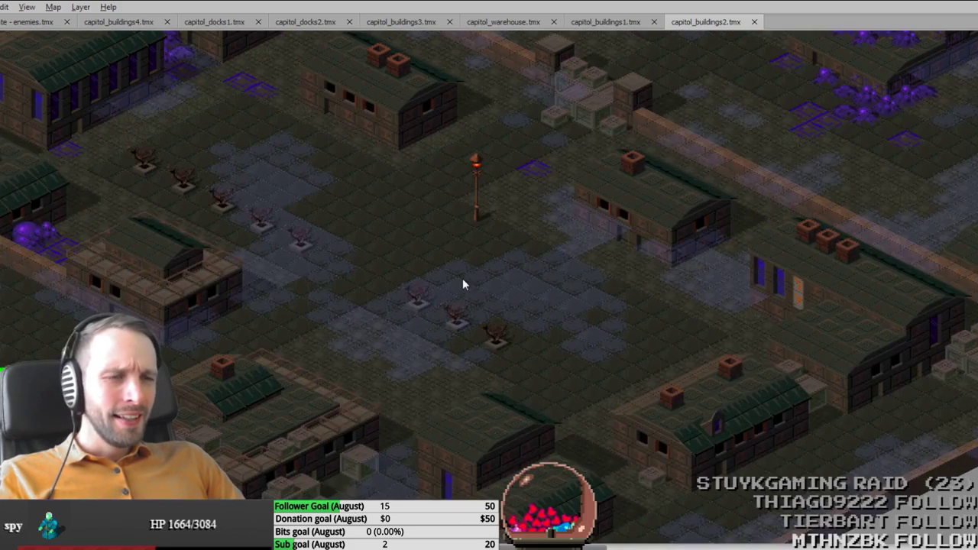
{"action": "scroll", "coordinate": [466, 290], "scroll_direction": "down", "scroll_amount": 1, "text": "ctrl"}
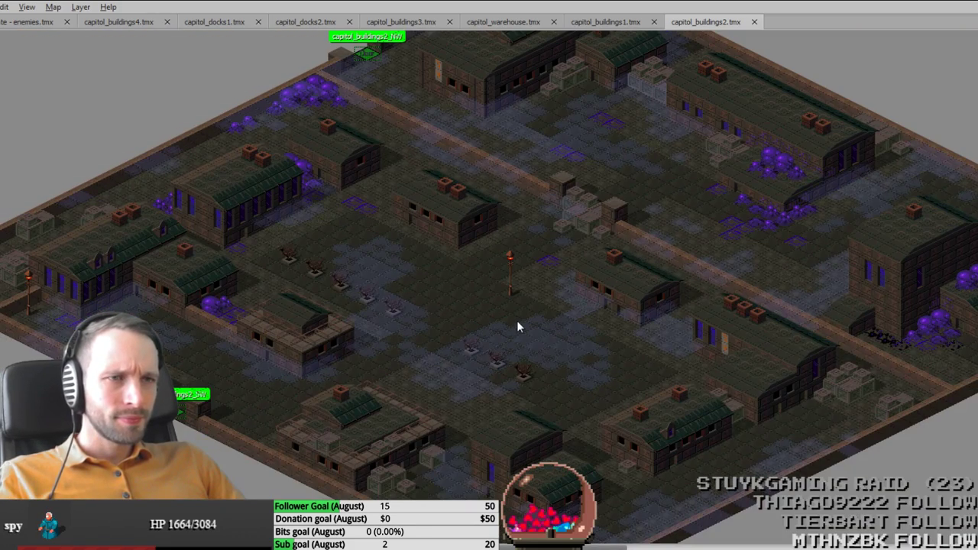
Step: Show only the Collision layer of capitol_buildings1.tmx and view the full map with the side panels hidden
{"action": "left_click", "coordinate": [618, 27]}
{"action": "key", "text": "ctrl+Tab"}
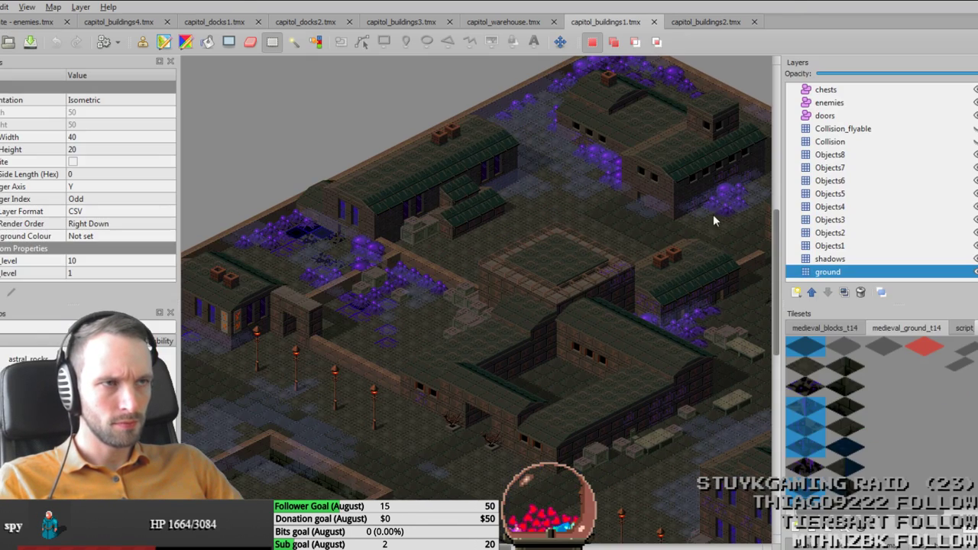
{"action": "left_click", "coordinate": [899, 143]}
{"action": "key", "text": "ctrl+shift+h"}
{"action": "left_click", "coordinate": [974, 142]}
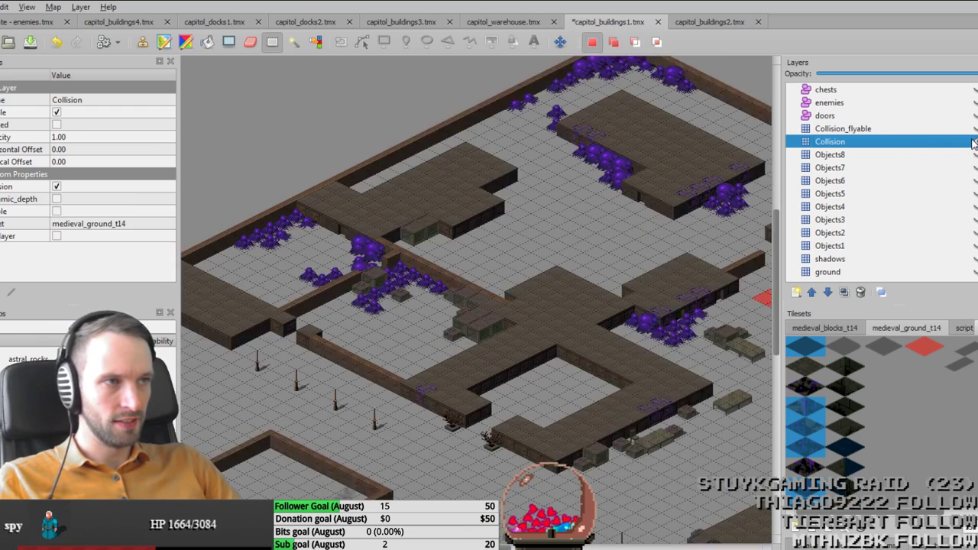
{"action": "key", "text": "Tab"}
{"action": "scroll", "coordinate": [612, 306], "scroll_direction": "down", "scroll_amount": 2, "text": "ctrl"}
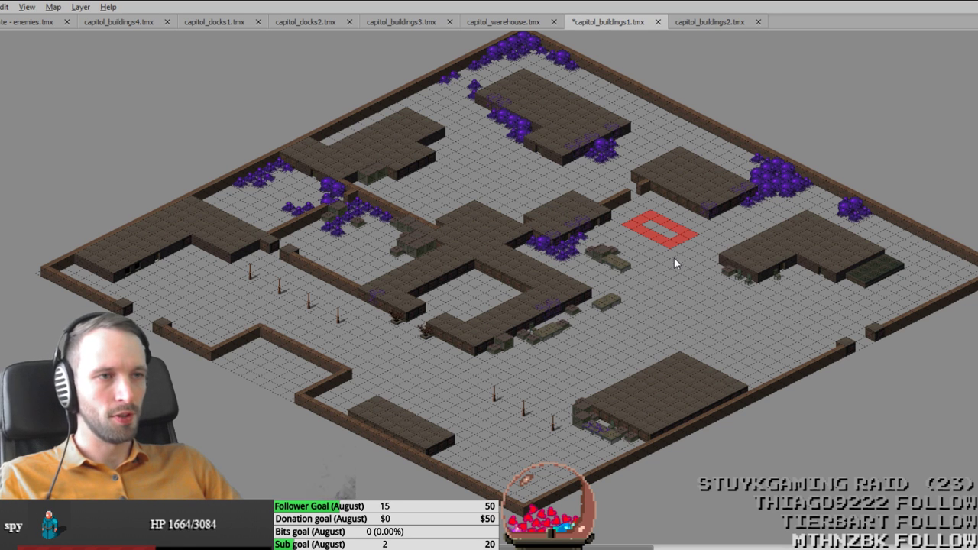
Step: Bring back the side panels and make all other layers of capitol_buildings1.tmx visible around the red-bordered pit
{"action": "middle_click_drag", "start_coordinate": [682, 253], "coordinate": [523, 326]}
{"action": "key", "text": "Tab"}
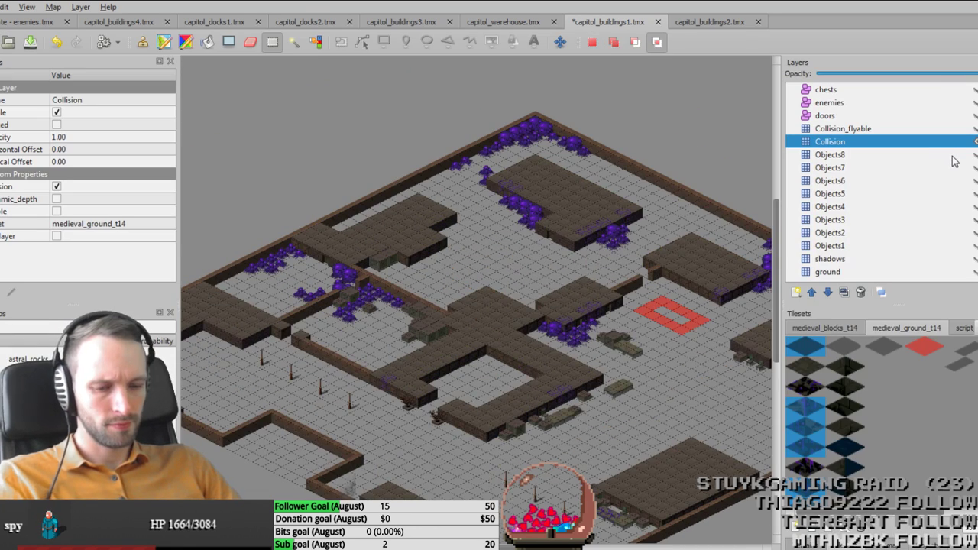
{"action": "key", "text": "ctrl+shift+h"}
{"action": "scroll", "coordinate": [703, 375], "scroll_direction": "up", "scroll_amount": 2, "text": "ctrl"}
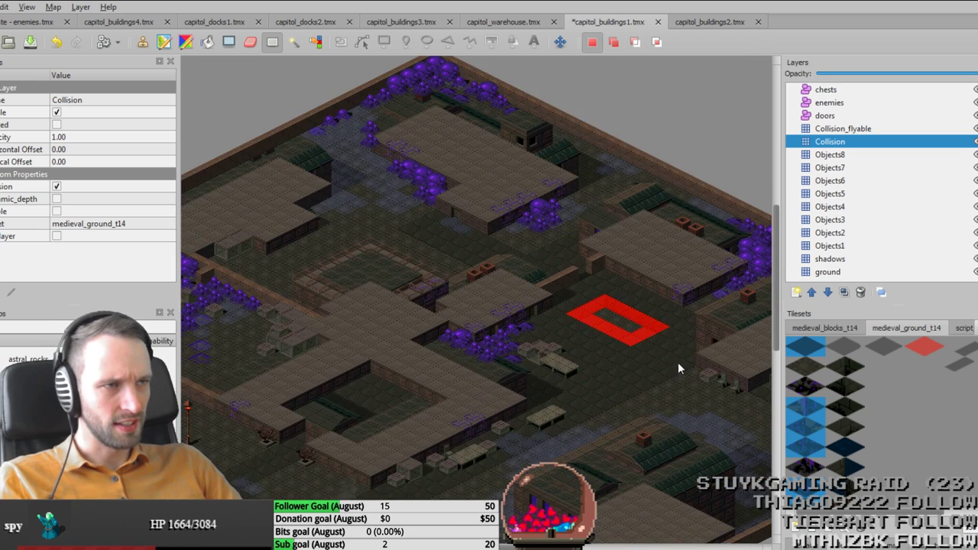
{"action": "scroll", "coordinate": [570, 381], "scroll_direction": "up", "scroll_amount": 1, "text": "ctrl"}
Step: Hide the Collision and Collision_flyable layers to examine the sunken pit's ground art, and show both layers again
{"action": "left_click", "coordinate": [974, 141]}
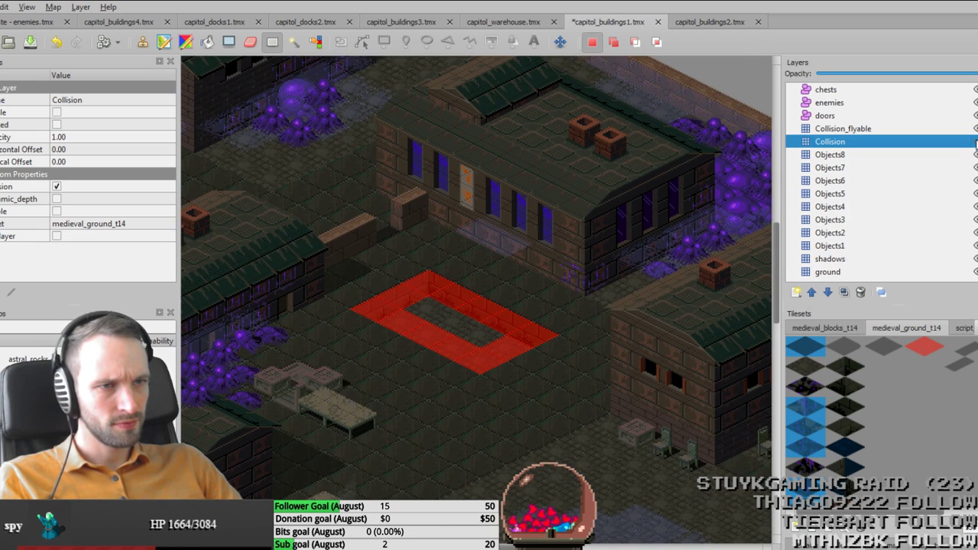
{"action": "left_click", "coordinate": [975, 128]}
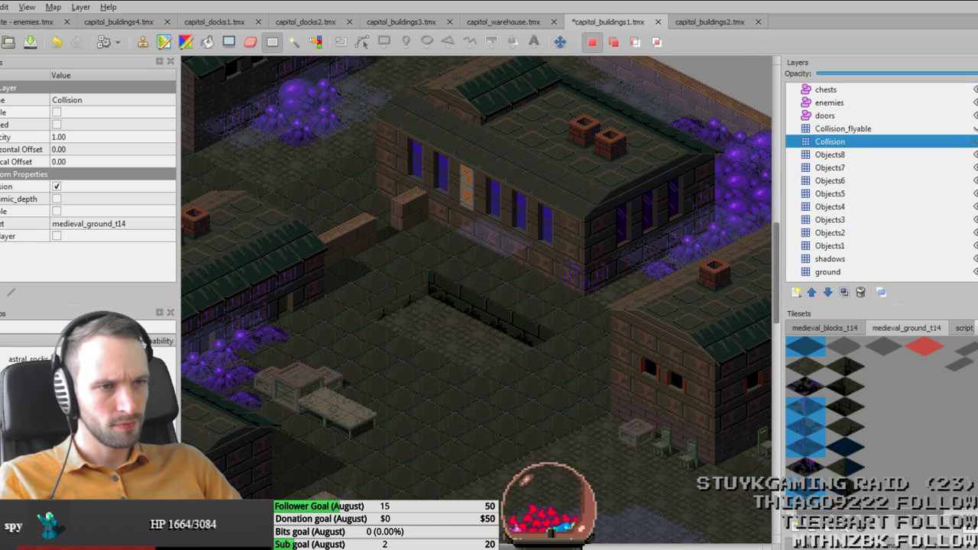
{"action": "scroll", "coordinate": [633, 483], "scroll_direction": "down", "scroll_amount": 2}
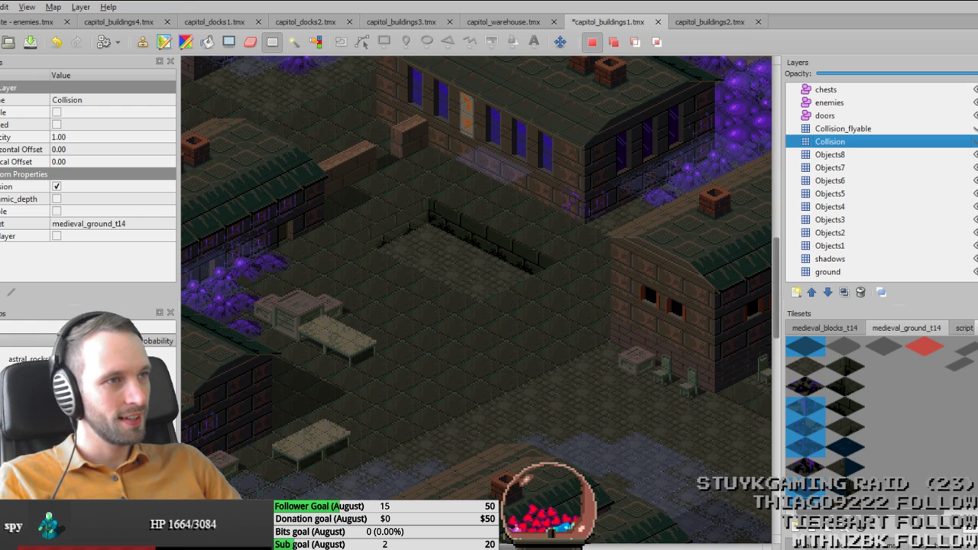
{"action": "left_click", "coordinate": [976, 141]}
{"action": "left_click", "coordinate": [975, 128]}
{"action": "scroll", "coordinate": [442, 402], "scroll_direction": "down", "scroll_amount": 2, "text": "ctrl"}
{"action": "middle_click_drag", "start_coordinate": [464, 401], "coordinate": [615, 281]}
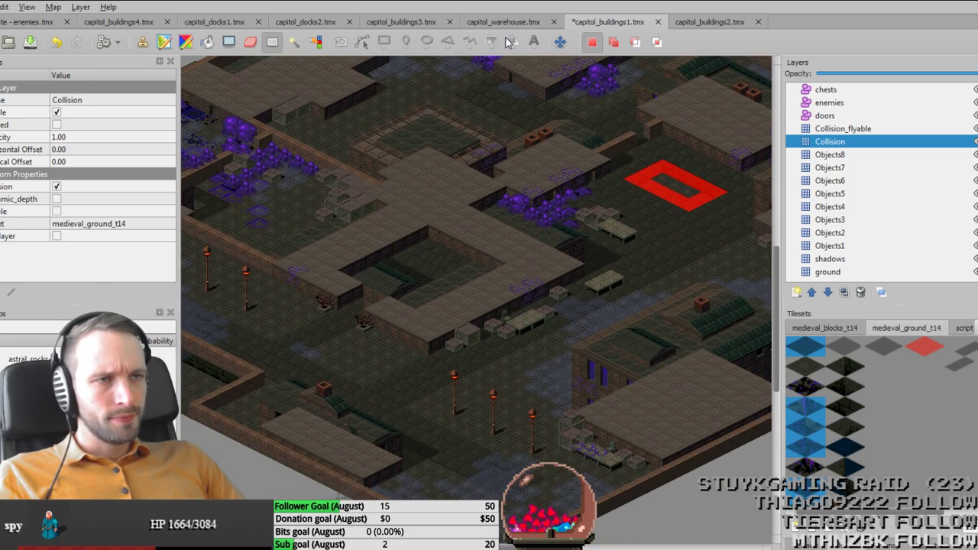
Step: View the Collision layer of capitol_warehouse.tmx on its own, then show all layers again and save the map
{"action": "left_click", "coordinate": [525, 22]}
{"action": "left_click", "coordinate": [873, 146]}
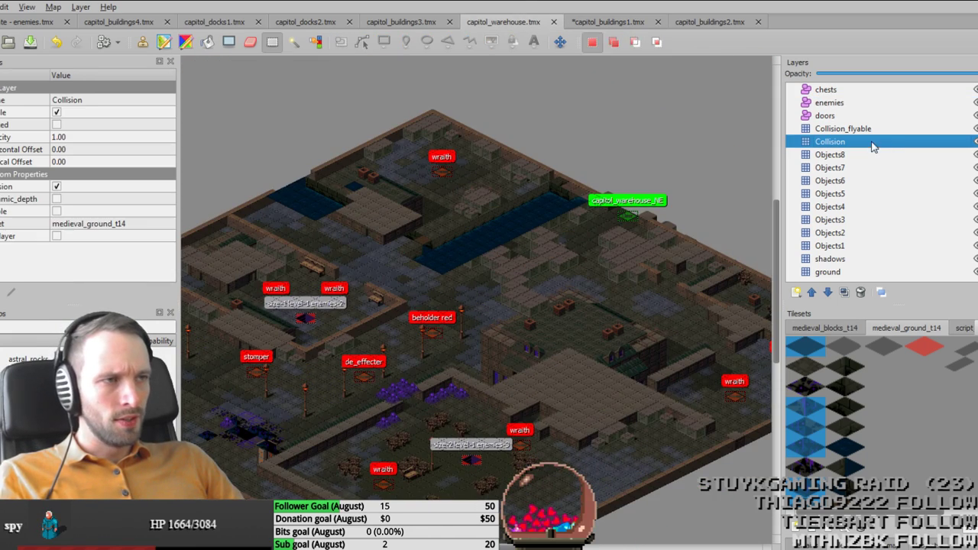
{"action": "key", "text": "ctrl+shift+h"}
{"action": "key", "text": "ctrl+Tab"}
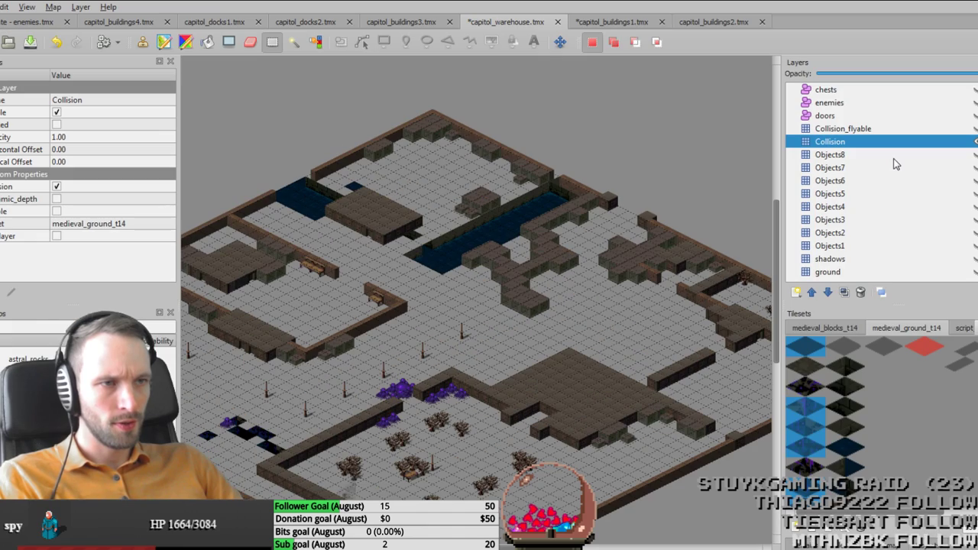
{"action": "key", "text": "ctrl+shift+h"}
{"action": "middle_click_drag", "start_coordinate": [606, 332], "coordinate": [572, 386]}
{"action": "key", "text": "ctrl+s"}
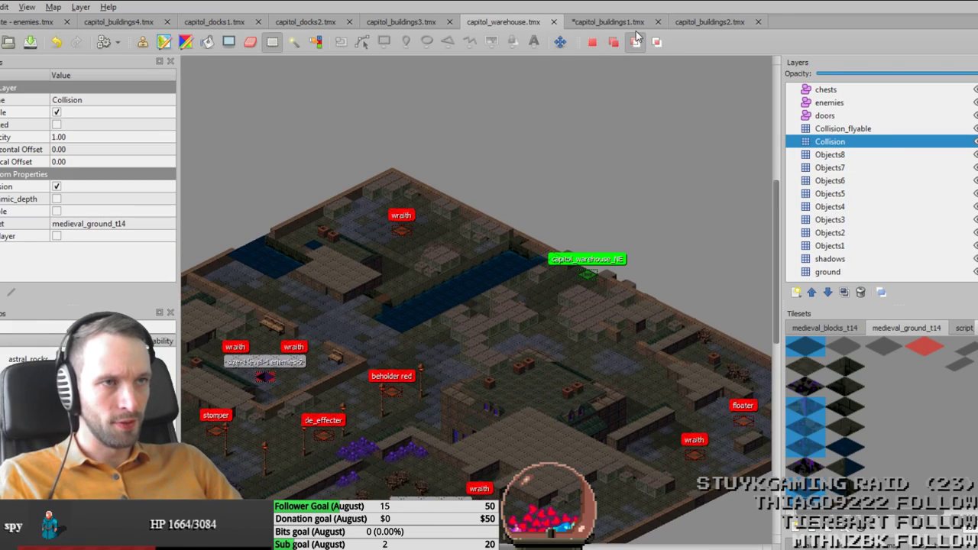
Step: Glance over capitol_buildings1.tmx and capitol_buildings2.tmx, then add capitol_buildings2 to the Trello checklist of maps that need rewards
{"action": "left_click", "coordinate": [634, 22]}
{"action": "middle_click_drag", "start_coordinate": [512, 364], "coordinate": [526, 428]}
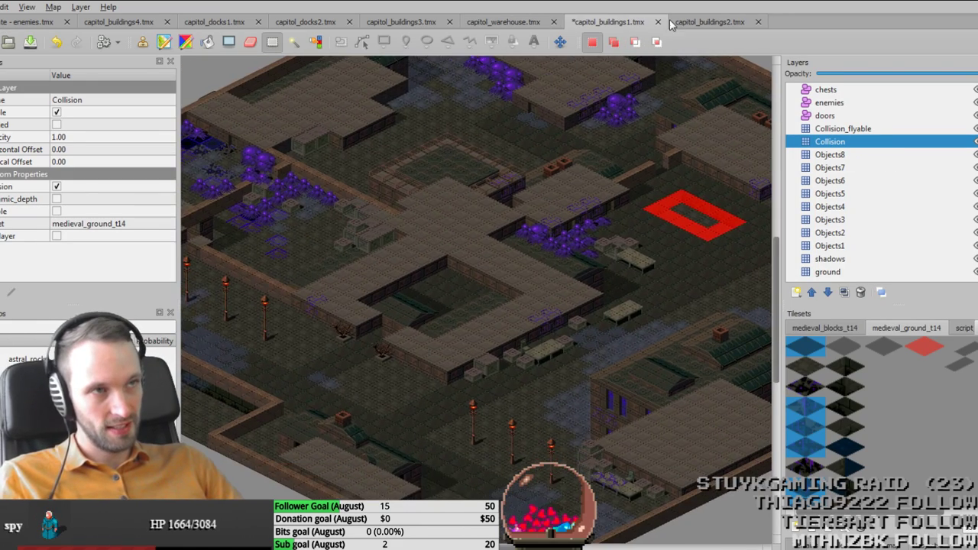
{"action": "key", "text": "ctrl+Tab"}
{"action": "scroll", "coordinate": [425, 216], "scroll_direction": "down", "scroll_amount": 1, "text": "ctrl"}
{"action": "middle_click_drag", "start_coordinate": [619, 355], "coordinate": [584, 355]}
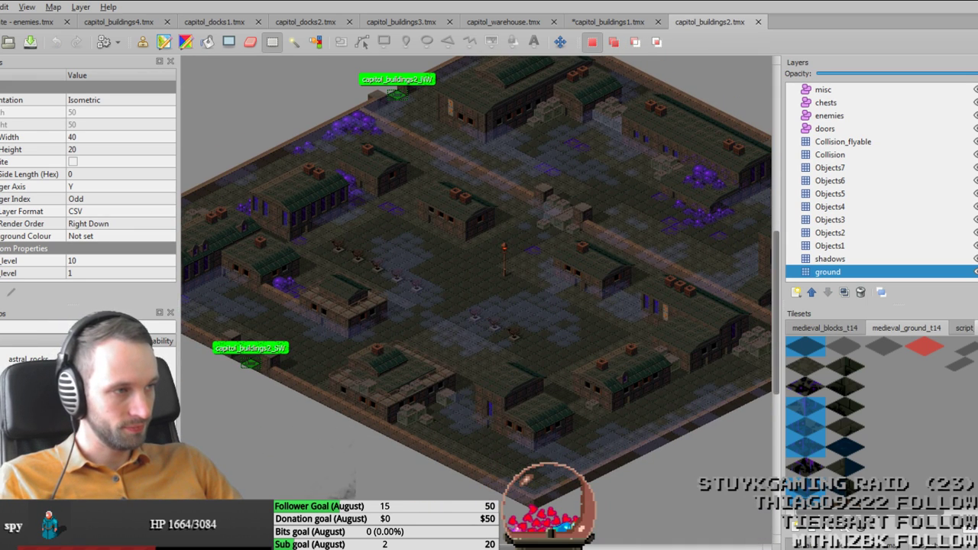
{"action": "key", "text": "alt+Tab"}
{"action": "left_click", "coordinate": [319, 286]}
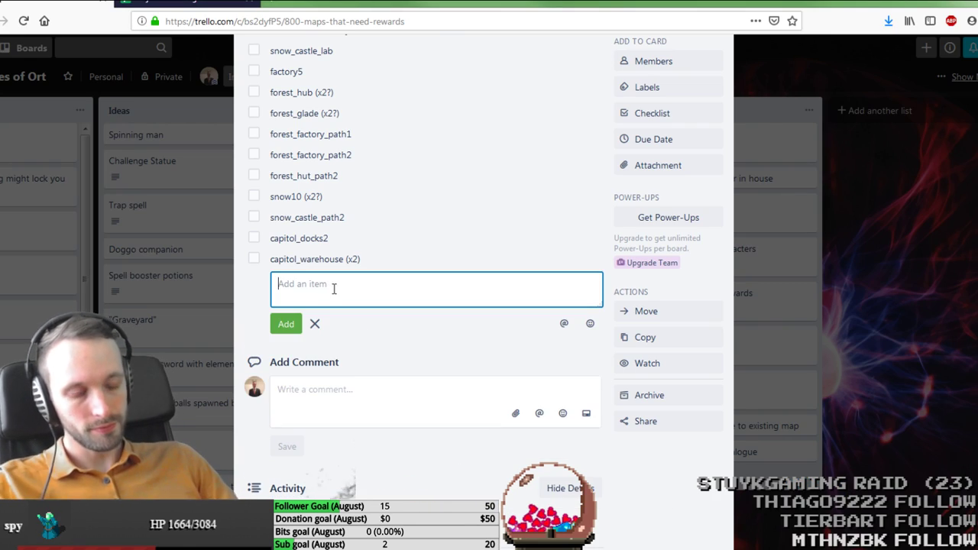
{"action": "type", "text": "capitol_buildings2"}
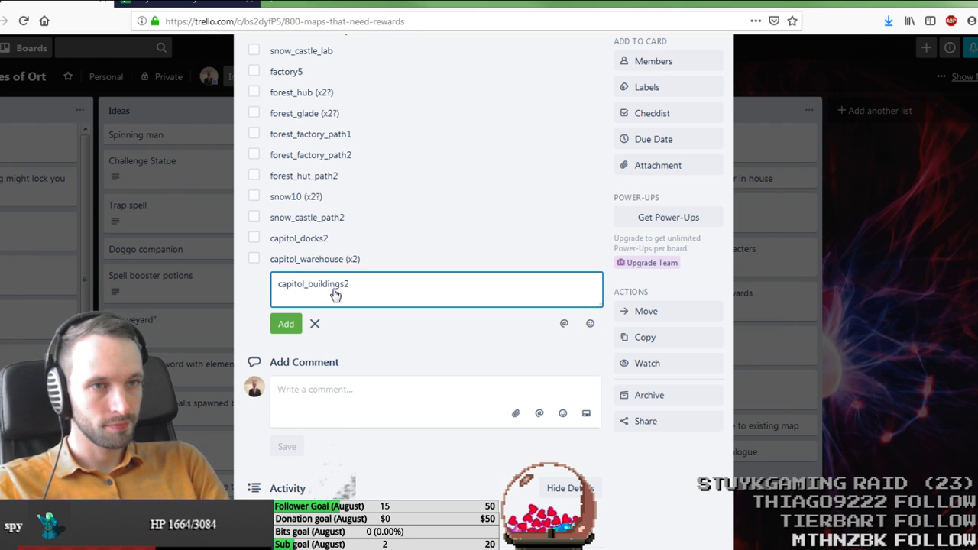
{"action": "key", "text": "Return"}
{"action": "key", "text": "alt+Tab"}
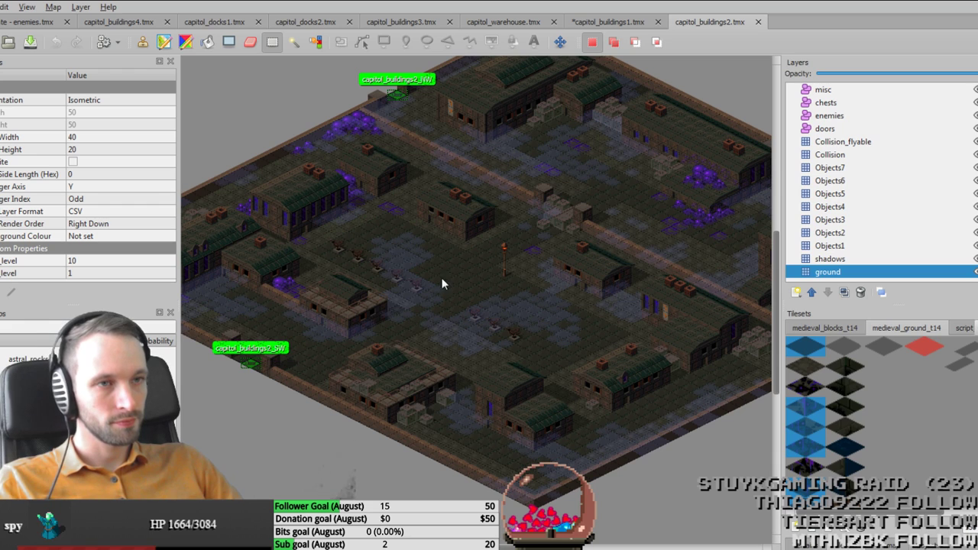
Step: Hide the side panels and examine the building layout across the whole capitol_buildings2 map
{"action": "middle_click_drag", "start_coordinate": [410, 379], "coordinate": [422, 371]}
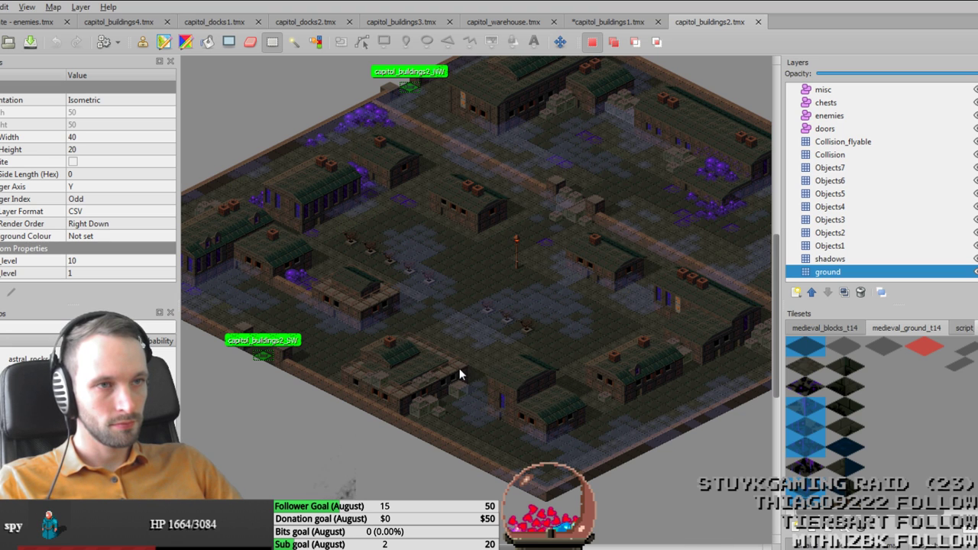
{"action": "key", "text": "Tab"}
{"action": "middle_click_drag", "start_coordinate": [455, 367], "coordinate": [679, 376]}
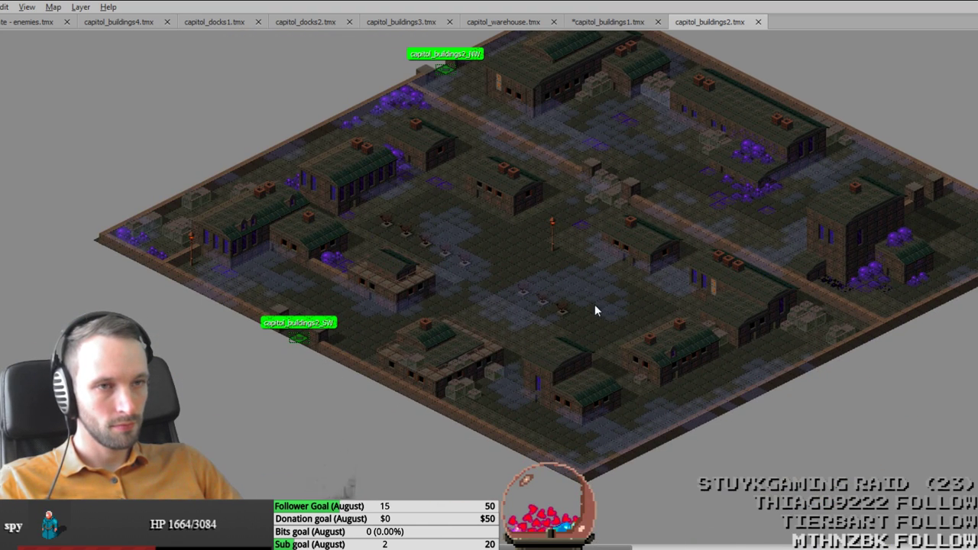
{"action": "middle_click_drag", "start_coordinate": [594, 305], "coordinate": [482, 368]}
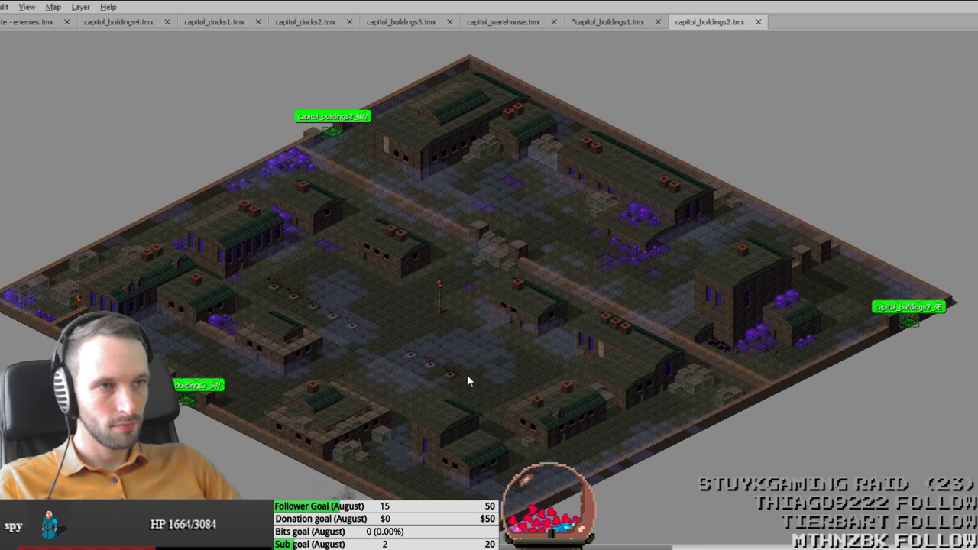
{"action": "scroll", "coordinate": [404, 355], "scroll_direction": "up", "scroll_amount": 1}
{"action": "scroll", "coordinate": [404, 355], "scroll_direction": "down", "scroll_amount": 1}
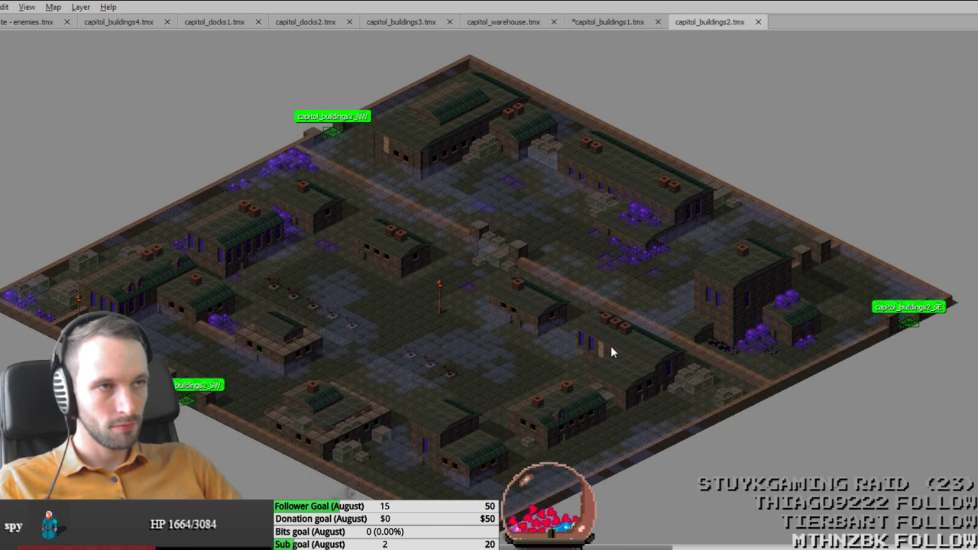
Step: Examine capitol_buildings1.tmx and take a close look at the red-bordered pit between the buildings
{"action": "left_click", "coordinate": [603, 22]}
{"action": "middle_click_drag", "start_coordinate": [252, 380], "coordinate": [502, 353]}
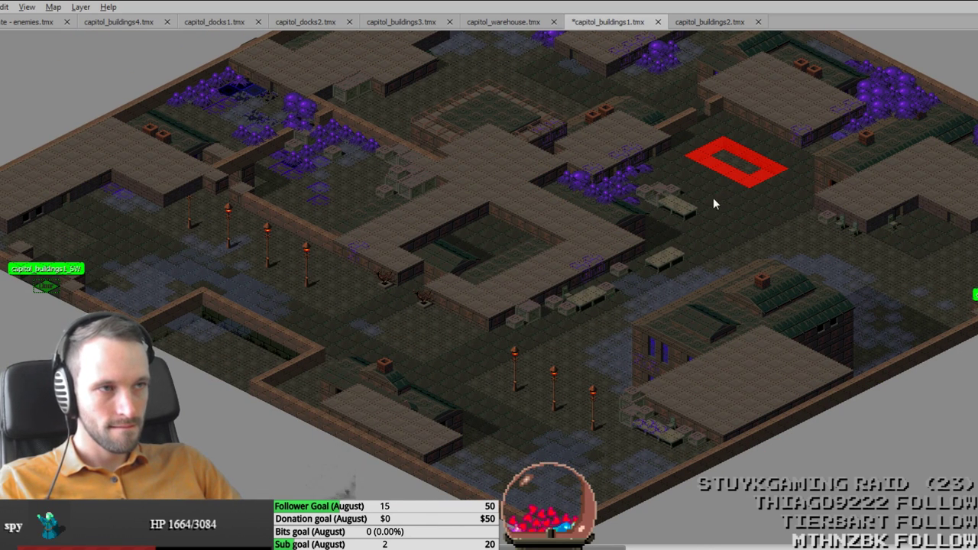
{"action": "scroll", "coordinate": [713, 198], "scroll_direction": "up", "scroll_amount": 3}
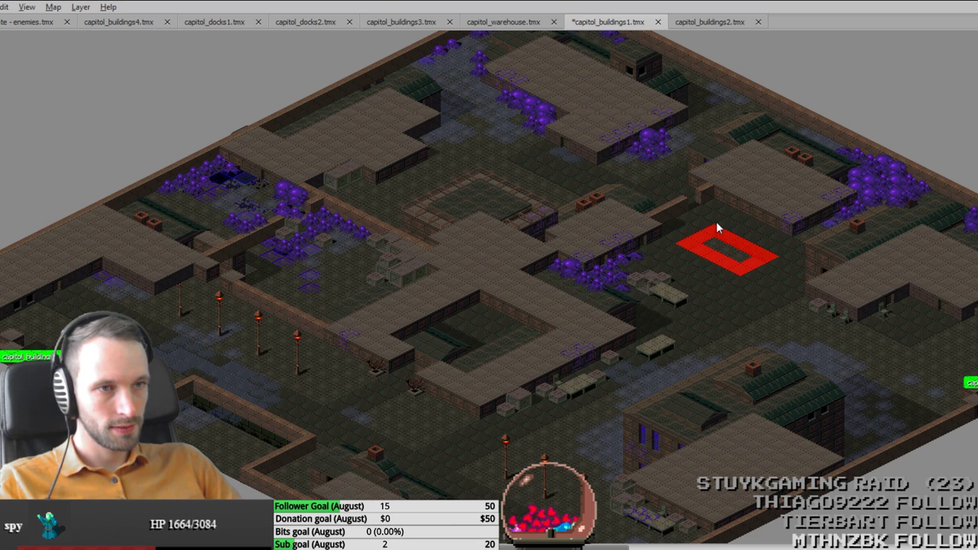
{"action": "scroll", "coordinate": [722, 220], "scroll_direction": "down", "scroll_amount": 1, "text": "ctrl"}
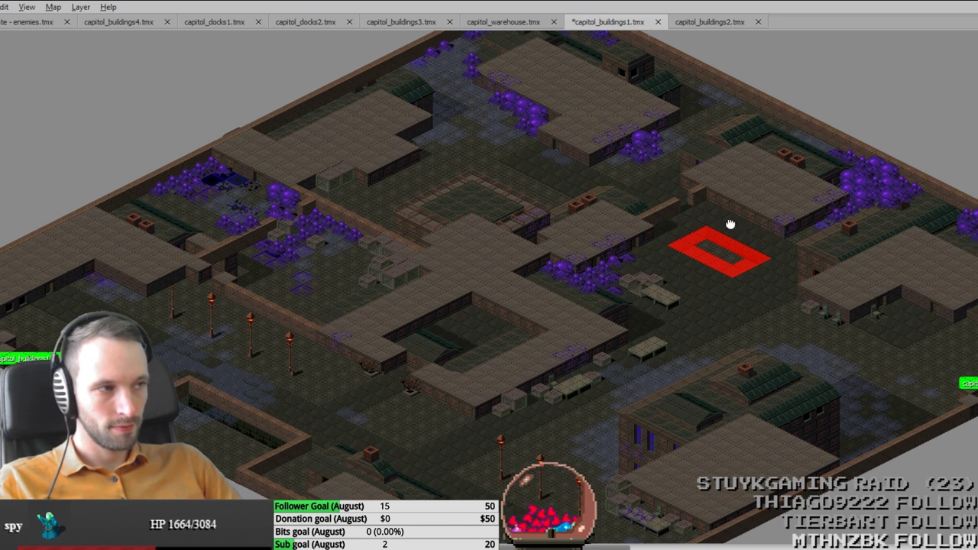
{"action": "middle_click_drag", "start_coordinate": [730, 219], "coordinate": [509, 227]}
{"action": "scroll", "coordinate": [522, 241], "scroll_direction": "up", "scroll_amount": 4, "text": "ctrl"}
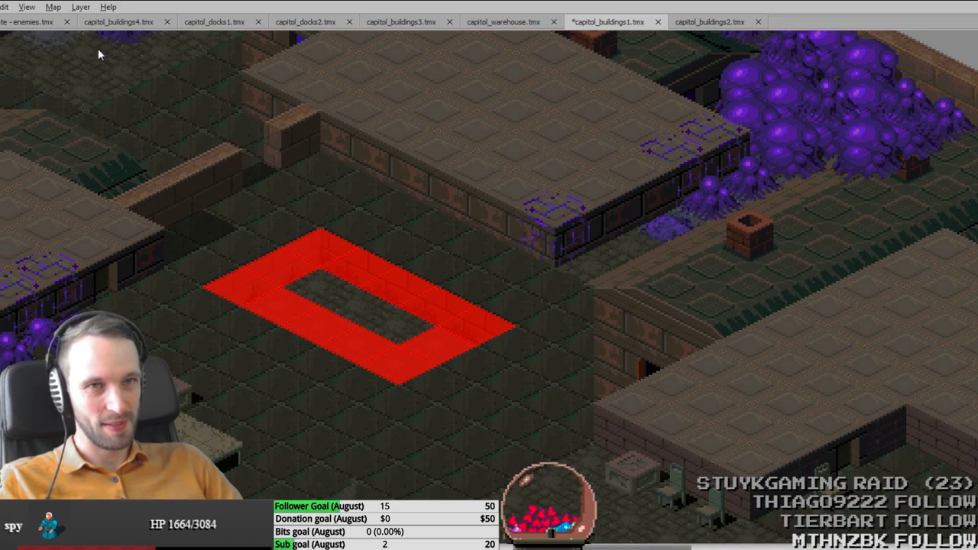
Step: Look through the enemy template map and copy the cons crawler object
{"action": "left_click", "coordinate": [31, 22]}
{"action": "middle_click_drag", "start_coordinate": [520, 283], "coordinate": [378, 428]}
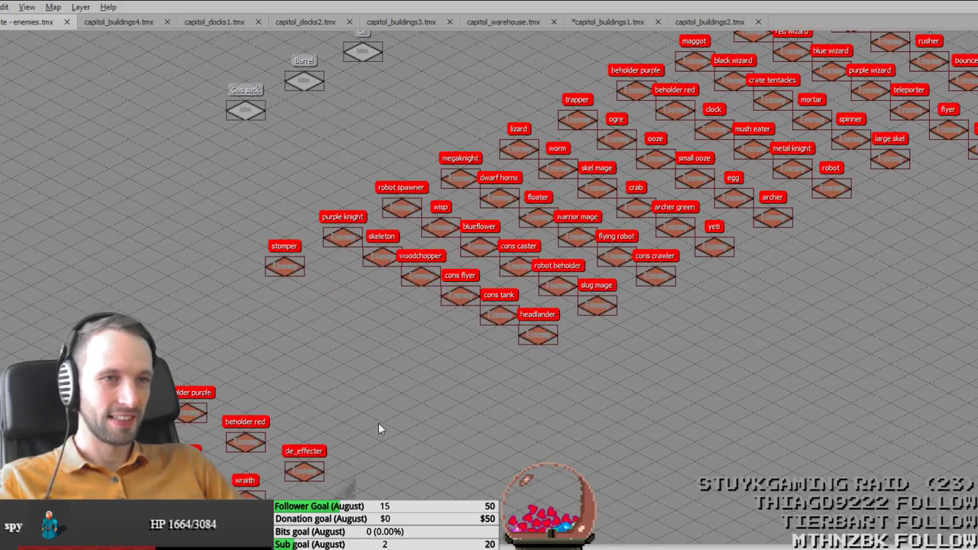
{"action": "middle_click_drag", "start_coordinate": [581, 410], "coordinate": [288, 544]}
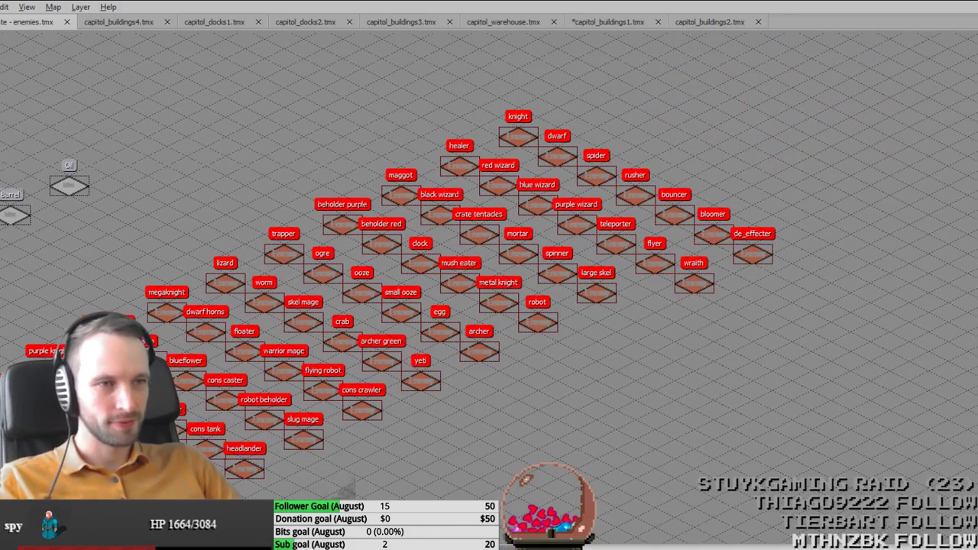
{"action": "middle_click_drag", "start_coordinate": [544, 414], "coordinate": [601, 396]}
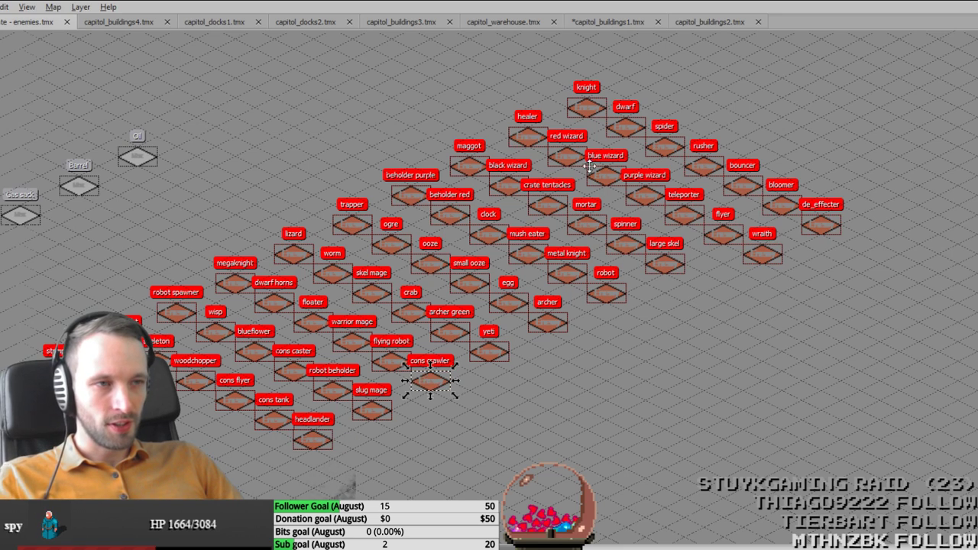
Step: Place two cons crawlers inside the pit of capitol_buildings1 on the enemies layer, then save and export the map
{"action": "left_click", "coordinate": [692, 23]}
{"action": "left_click", "coordinate": [607, 22]}
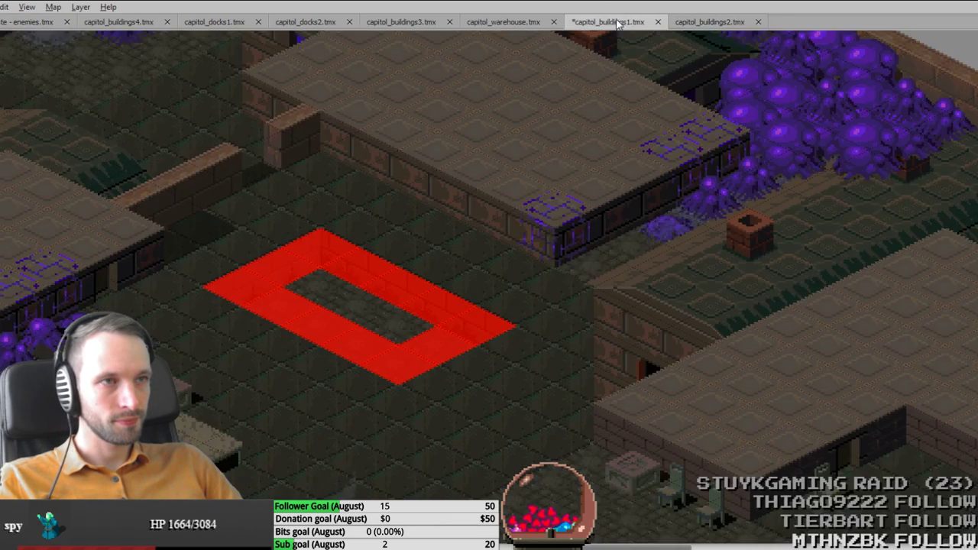
{"action": "key", "text": "Tab"}
{"action": "left_click", "coordinate": [880, 117]}
{"action": "key", "text": "Tab"}
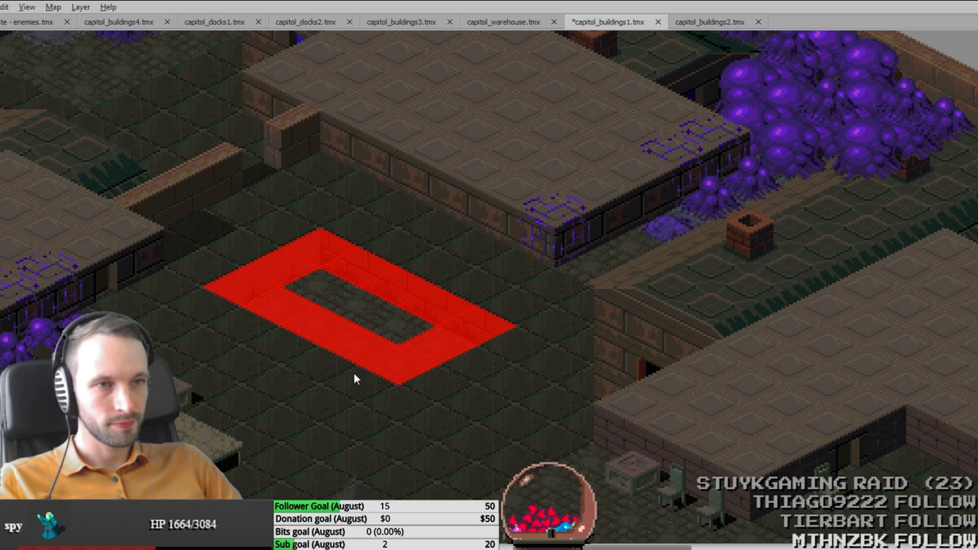
{"action": "key", "text": "ctrl+v"}
{"action": "left_click_drag", "start_coordinate": [336, 340], "coordinate": [412, 341]}
{"action": "key", "text": "ctrl+v"}
{"action": "key", "text": "ctrl+s"}
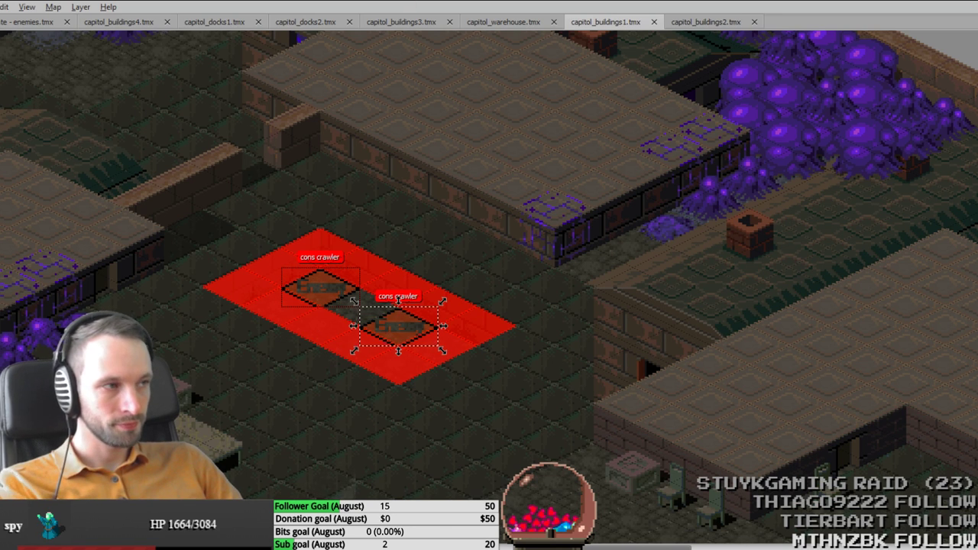
{"action": "key", "text": "ctrl+e"}
{"action": "key", "text": "y"}
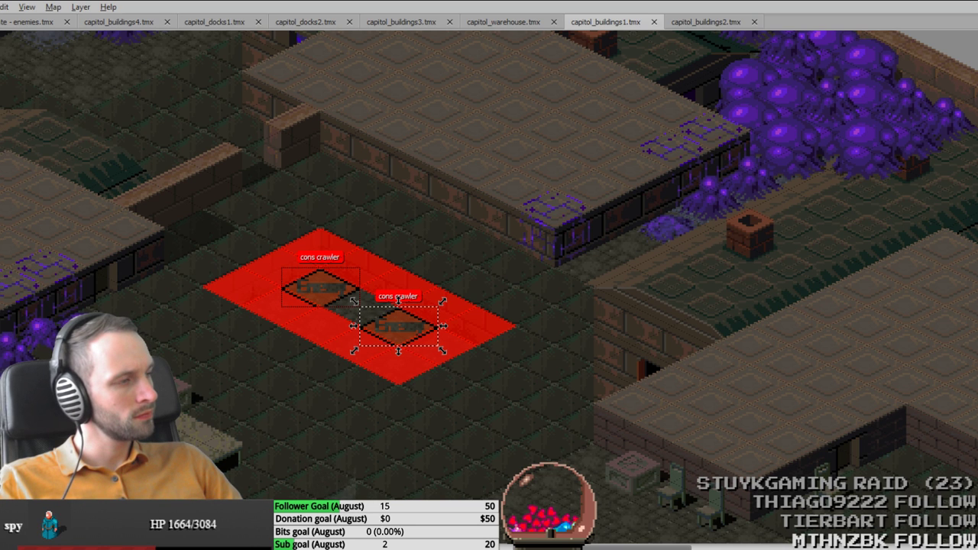
Step: Switch to the code editor and set coming_level to "capitol_buildings1" in global_functions.script
{"action": "key", "text": "alt+Tab"}
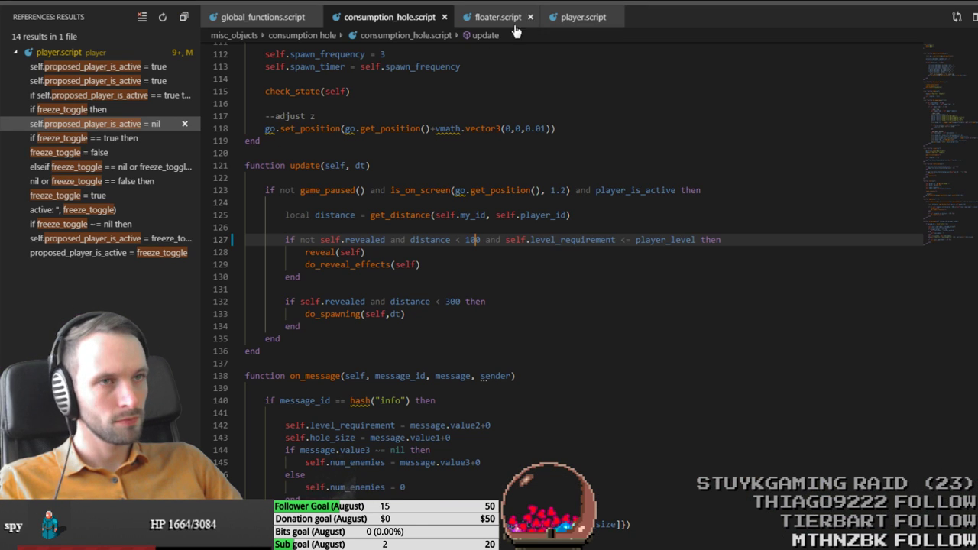
{"action": "left_click", "coordinate": [295, 21]}
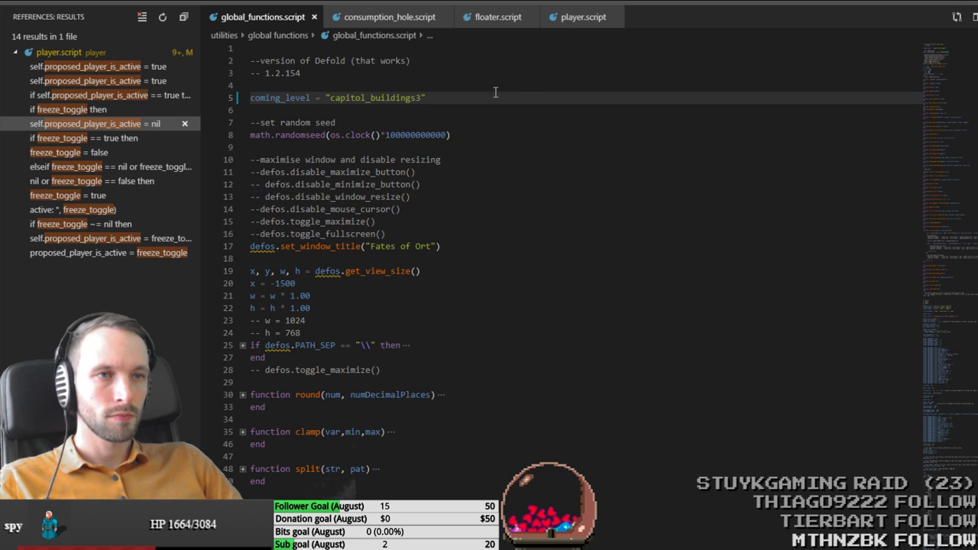
{"action": "key", "text": "BackSpace"}
{"action": "type", "text": "1"}
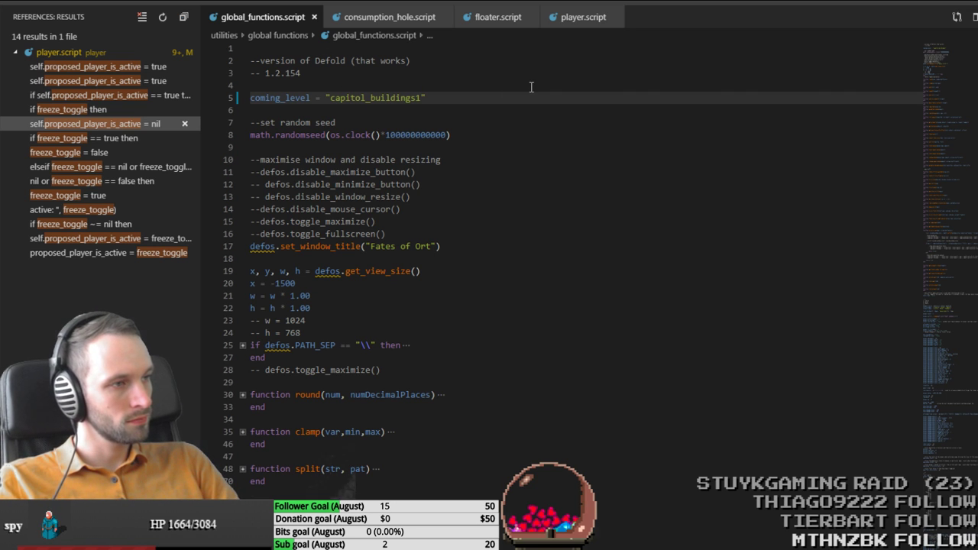
Step: Switch to Defold, build and run Fates of Ort, hide the debug overlay and walk the player to the crawler pit
{"action": "key", "text": "alt+Tab"}
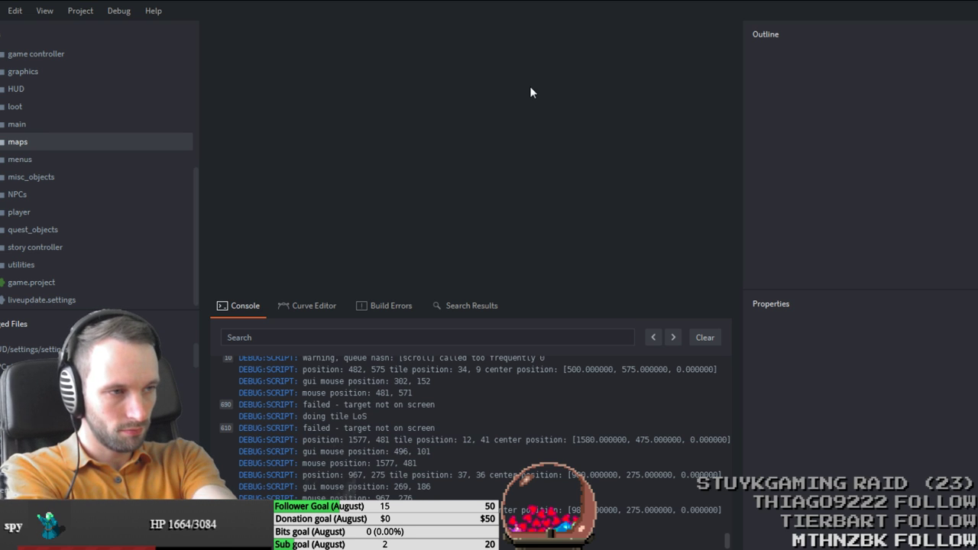
{"action": "key", "text": "ctrl+b"}
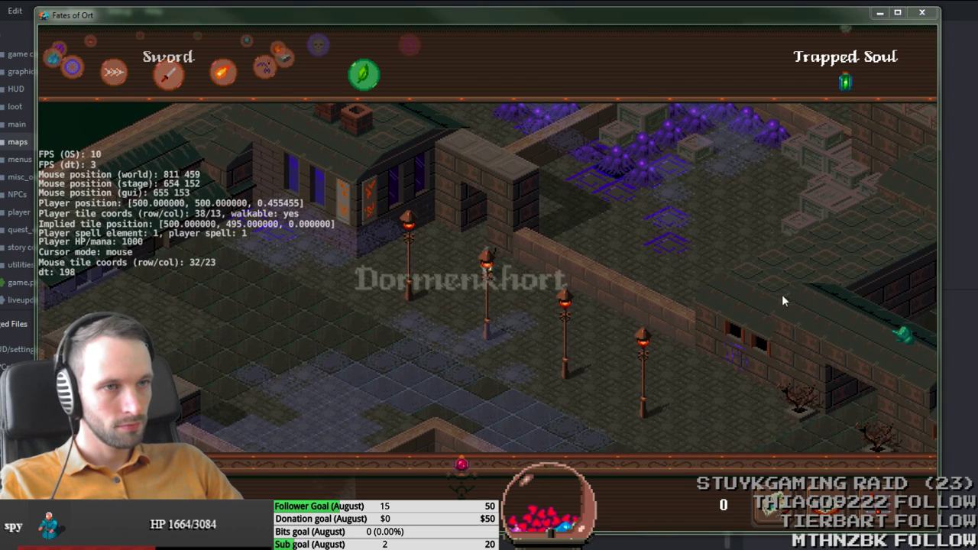
{"action": "mouse_move", "coordinate": [795, 260]}
{"action": "left_mouse_down"}
{"action": "mouse_move", "coordinate": [833, 302]}
{"action": "mouse_move", "coordinate": [611, 190]}
{"action": "mouse_move", "coordinate": [738, 280]}
{"action": "mouse_move", "coordinate": [680, 290]}
{"action": "left_mouse_up"}
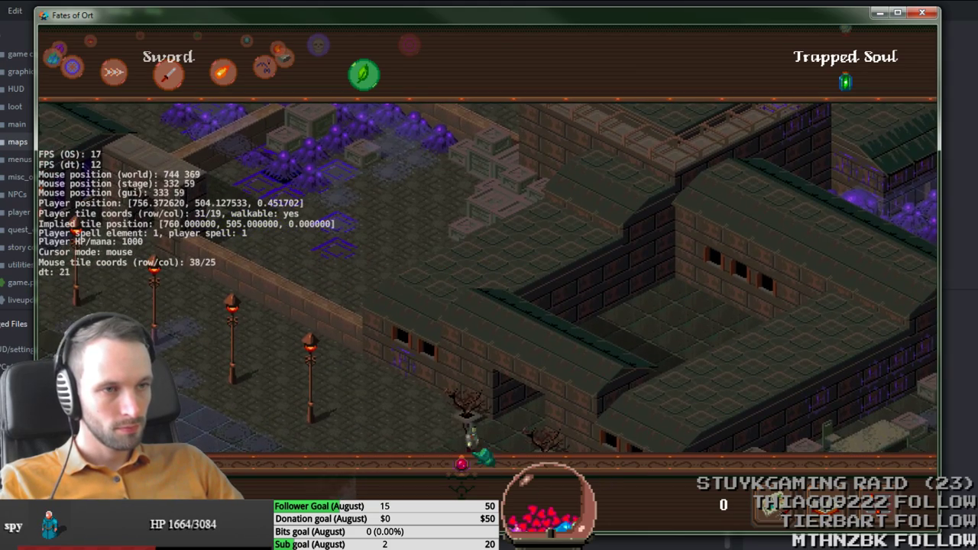
{"action": "mouse_move", "coordinate": [483, 456]}
{"action": "left_mouse_down"}
{"action": "mouse_move", "coordinate": [642, 406]}
{"action": "mouse_move", "coordinate": [723, 295]}
{"action": "mouse_move", "coordinate": [725, 267]}
{"action": "mouse_move", "coordinate": [625, 149]}
{"action": "left_mouse_up"}
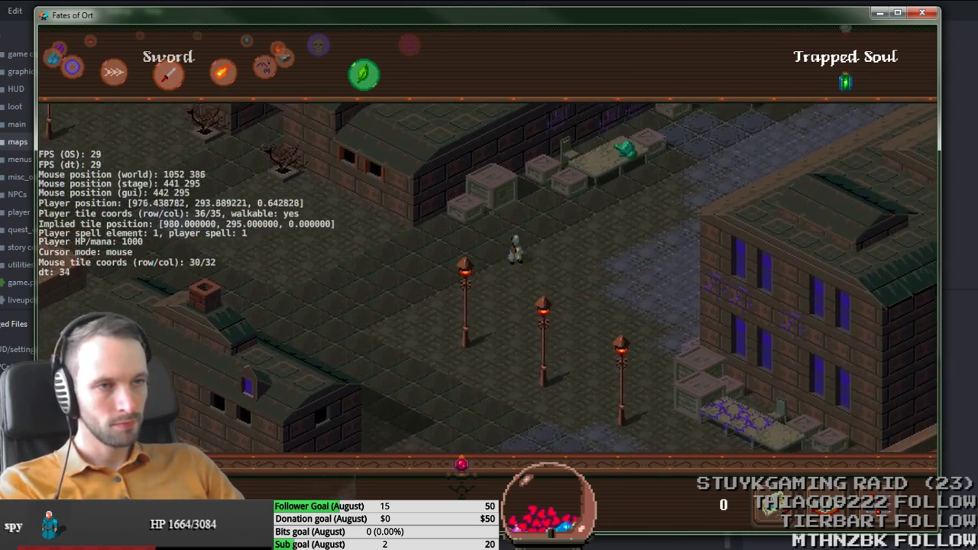
{"action": "key", "text": "F3"}
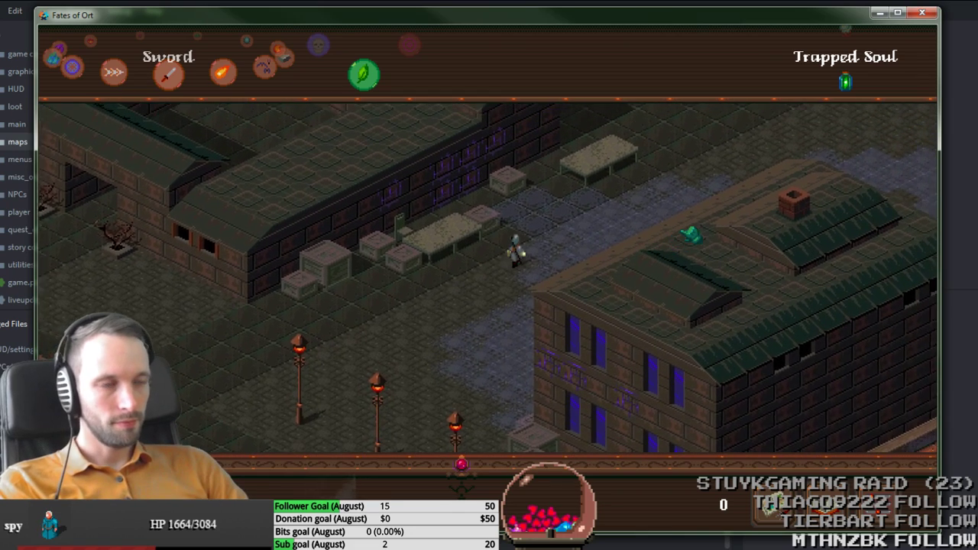
{"action": "key", "text": "w"}
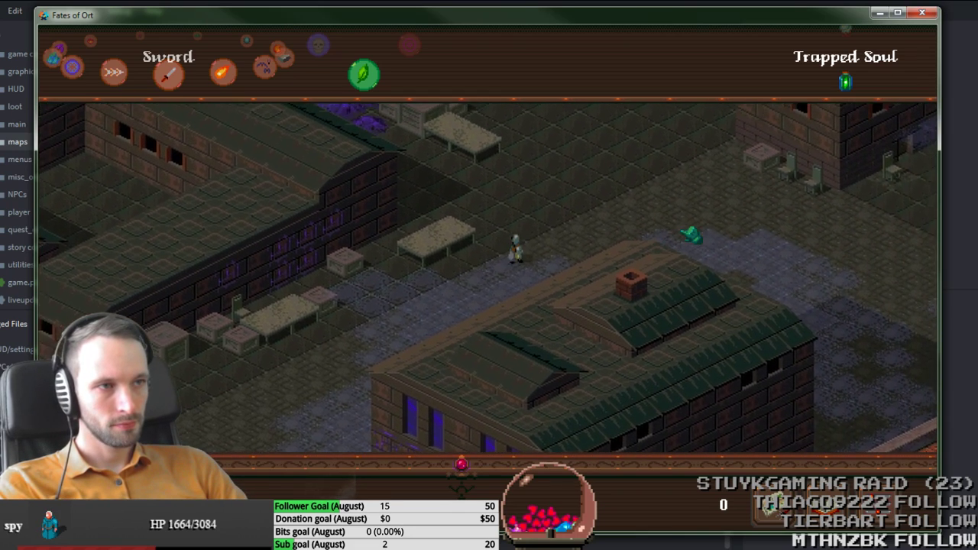
{"action": "key", "text": "w"}
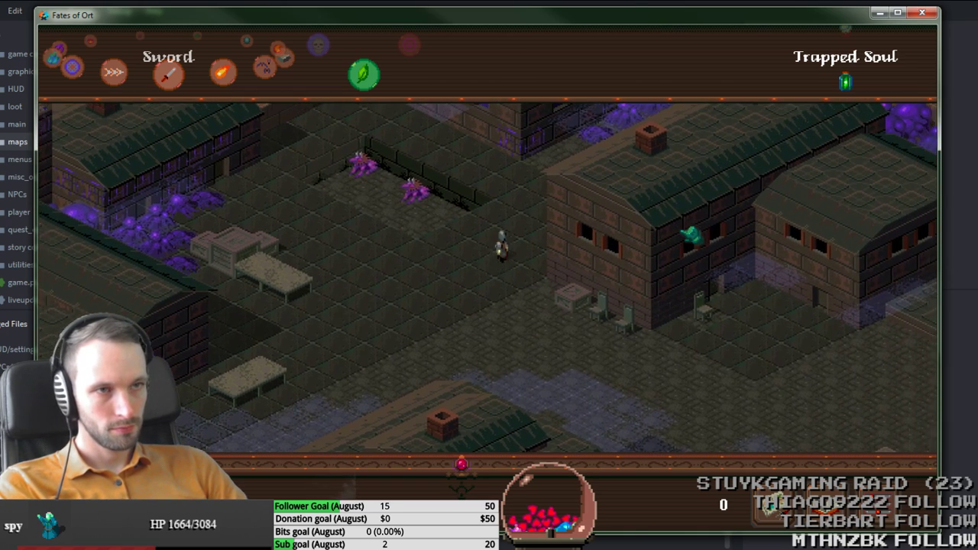
{"action": "key", "text": "w"}
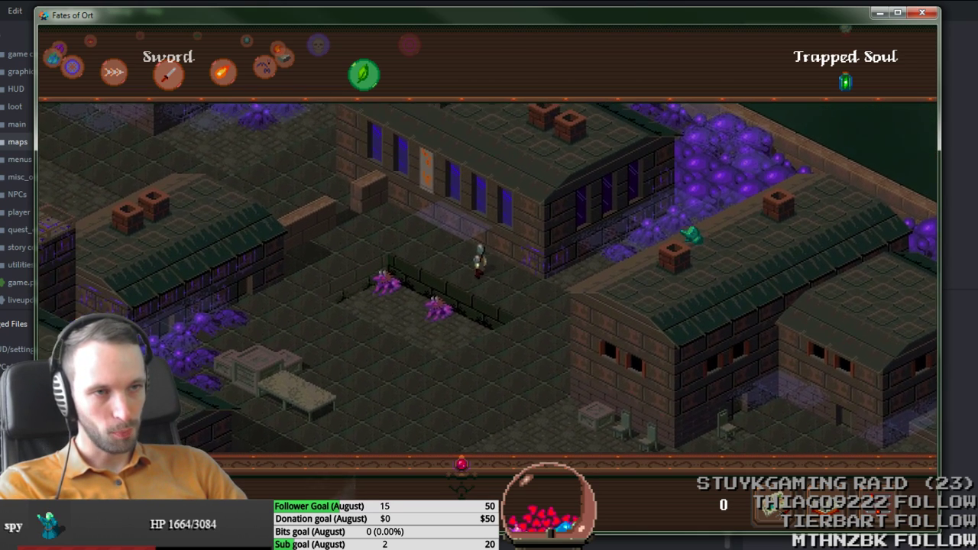
Step: Walk the player around the edges of the pit to test how the two cons crawlers follow
{"action": "key", "text": "a"}
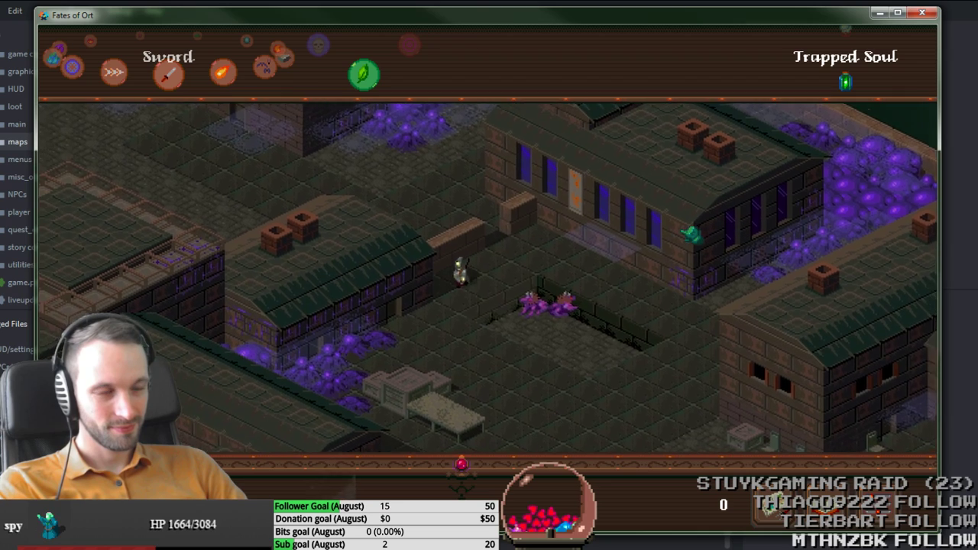
{"action": "key", "text": "s"}
{"action": "key", "text": "d"}
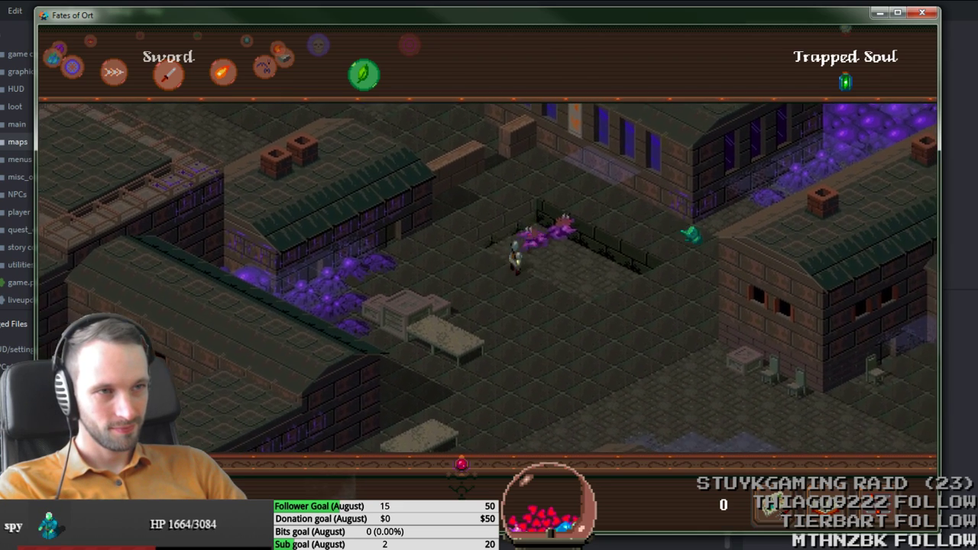
{"action": "key", "text": "s"}
{"action": "key", "text": "d"}
{"action": "key", "text": "w"}
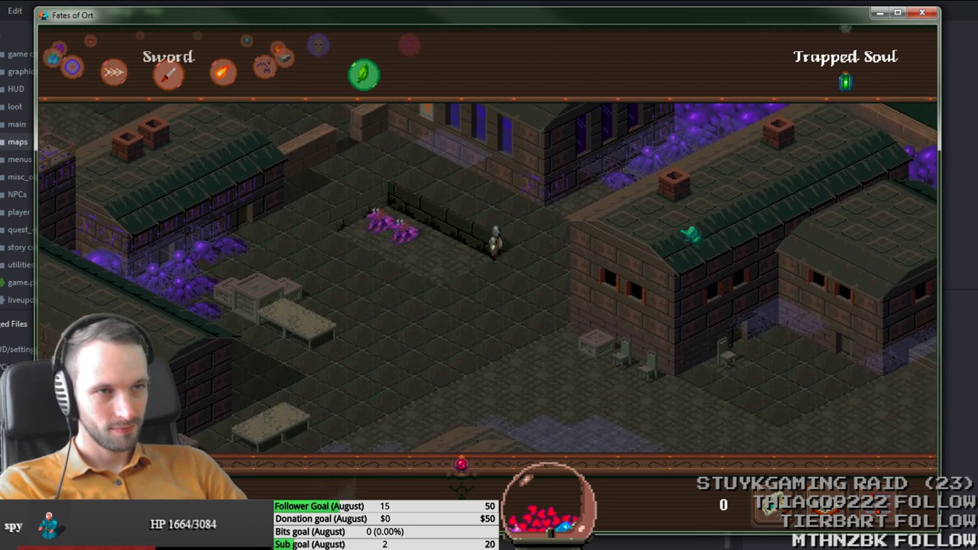
{"action": "key", "text": "w"}
{"action": "key", "text": "a"}
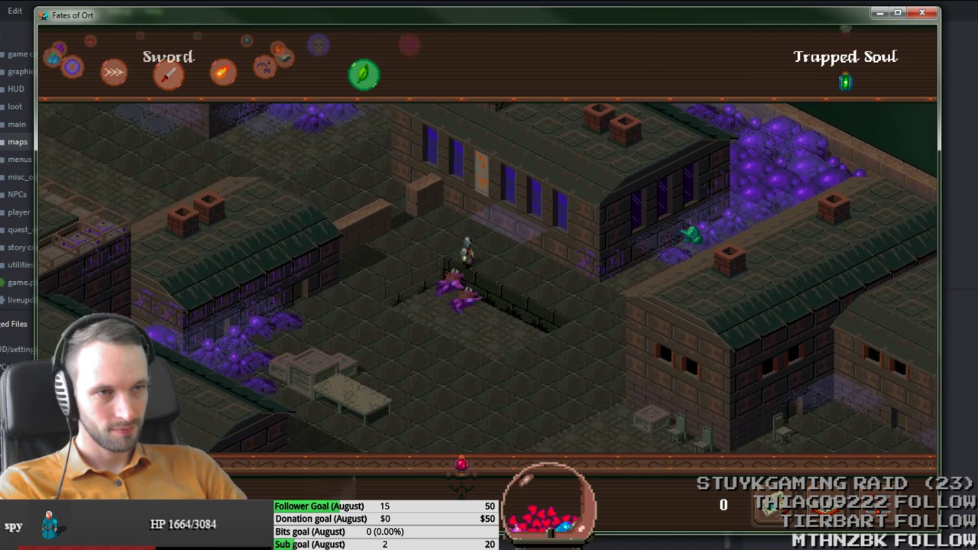
Step: Lead the cons crawlers away from the pit toward the stone tables, then quit the playtest and switch to Tiled
{"action": "key", "text": "a"}
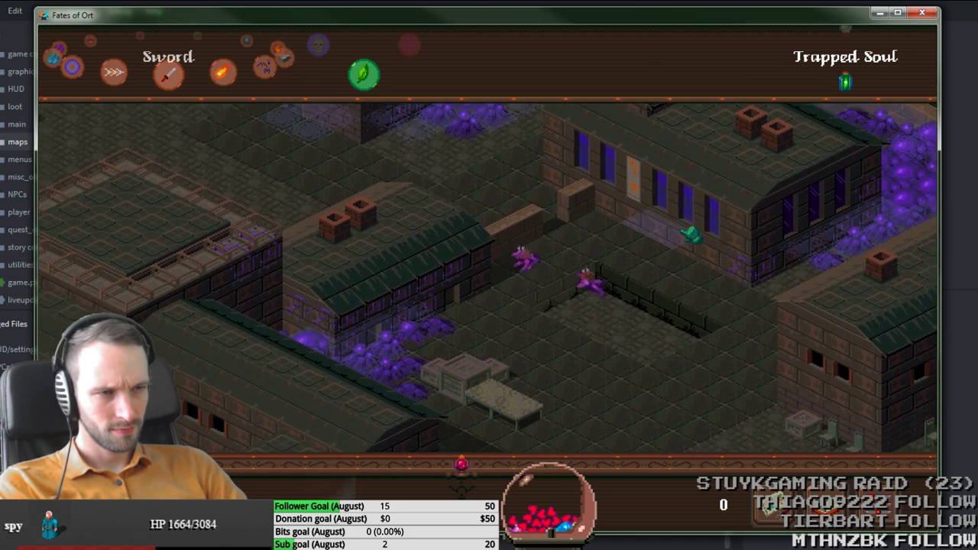
{"action": "key", "text": "s"}
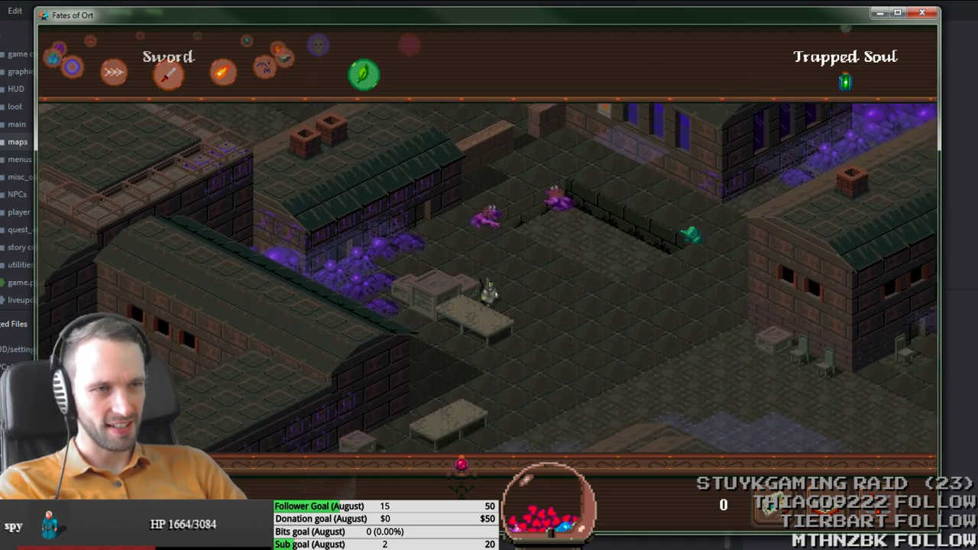
{"action": "key", "text": "s"}
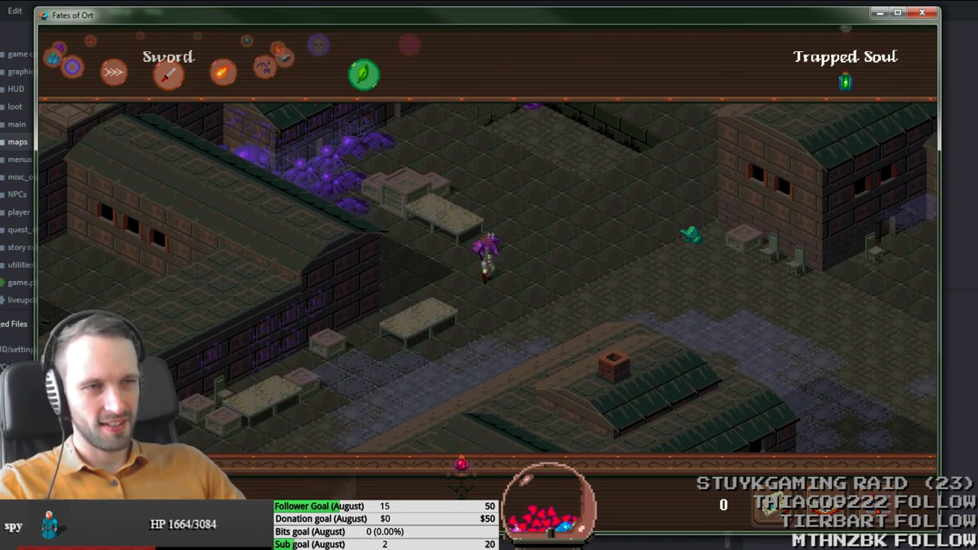
{"action": "key", "text": "Escape"}
{"action": "key", "text": "alt+Tab"}
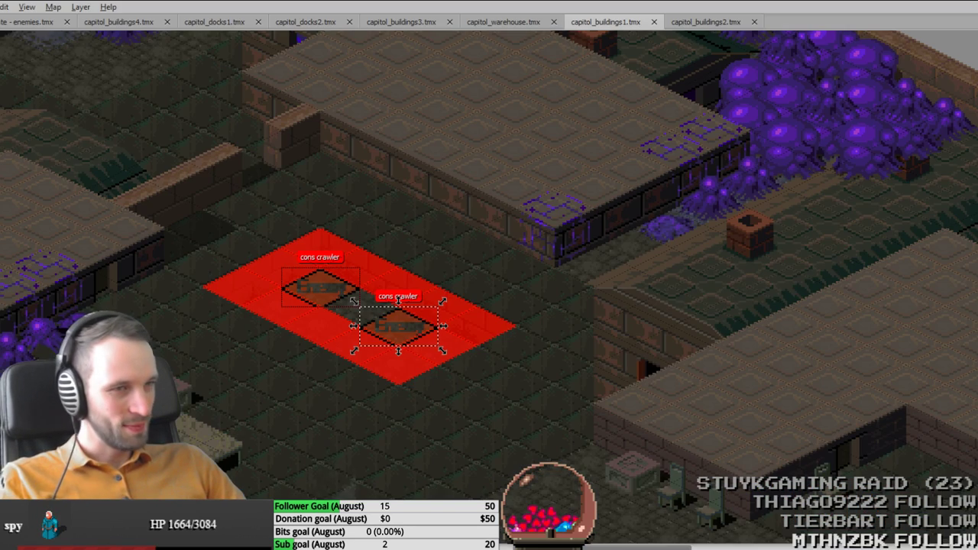
Step: Delete both cons crawlers from the pit in capitol_buildings1 and save the map
{"action": "left_click", "coordinate": [334, 286]}
{"action": "key", "text": "Delete"}
{"action": "left_click", "coordinate": [397, 334]}
{"action": "key", "text": "Delete"}
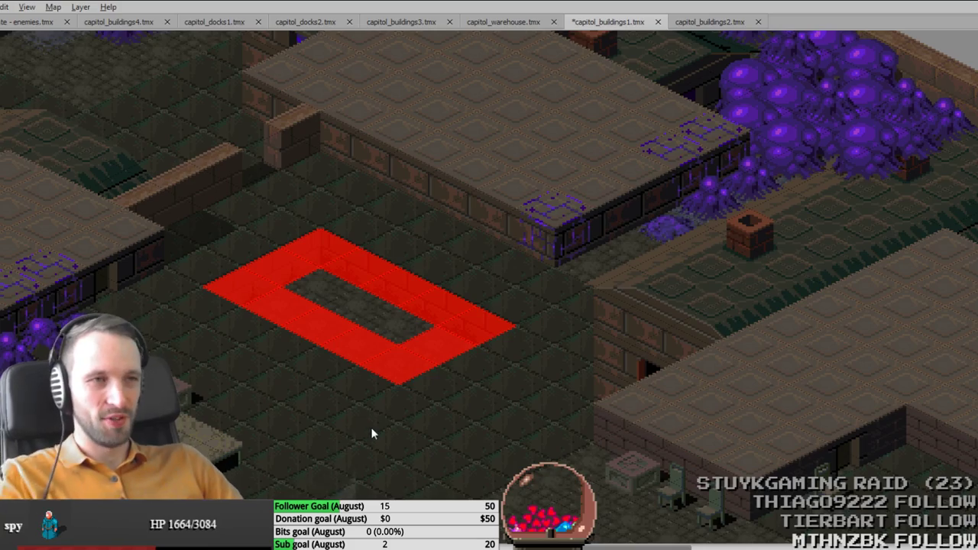
{"action": "key", "text": "ctrl+s"}
Step: Examine the whole capitol_buildings1 map, including the central buildings and the walled courtyards with purple growths
{"action": "scroll", "coordinate": [371, 424], "scroll_direction": "down", "scroll_amount": 2}
{"action": "middle_click_drag", "start_coordinate": [370, 423], "coordinate": [732, 255]}
{"action": "scroll", "coordinate": [686, 288], "scroll_direction": "down", "scroll_amount": 3}
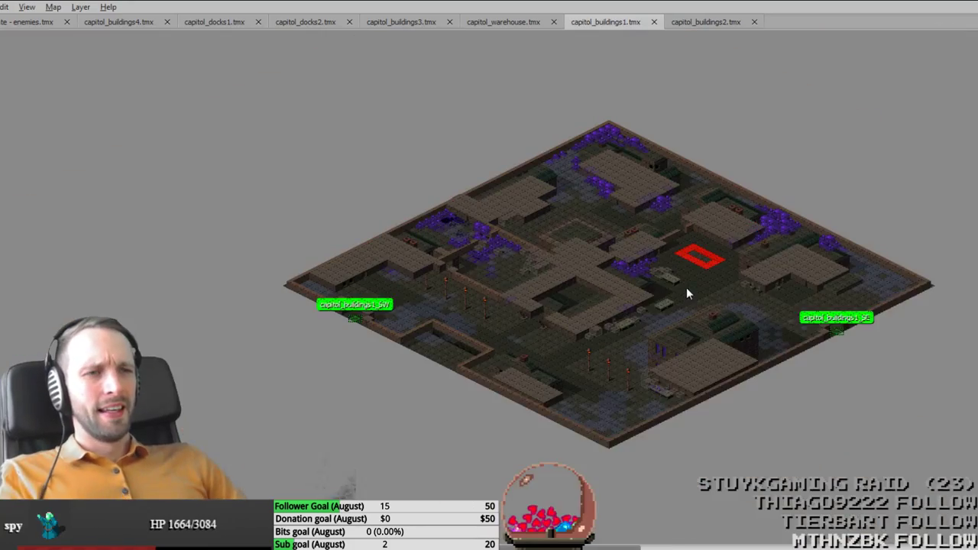
{"action": "scroll", "coordinate": [685, 274], "scroll_direction": "up", "scroll_amount": 1}
{"action": "scroll", "coordinate": [601, 223], "scroll_direction": "up", "scroll_amount": 2}
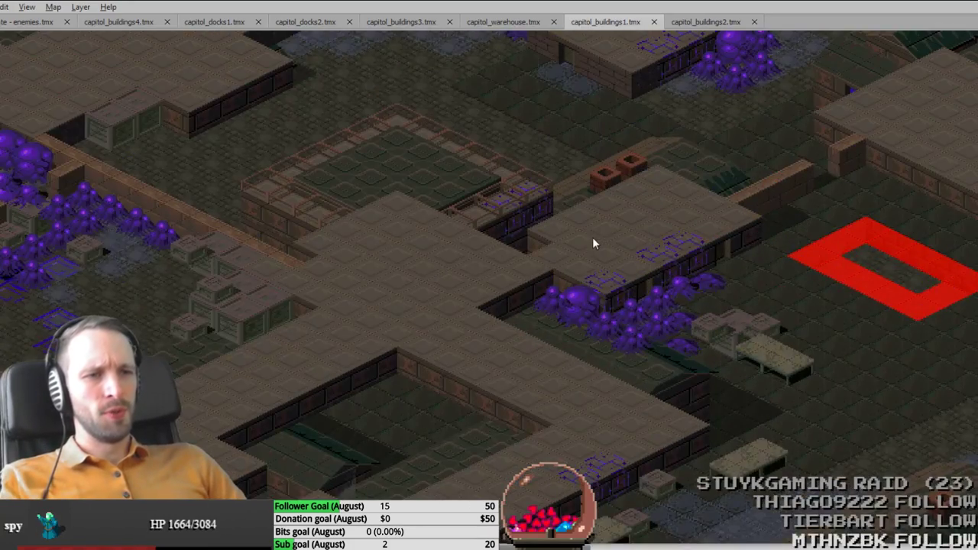
{"action": "scroll", "coordinate": [592, 236], "scroll_direction": "down", "scroll_amount": 1}
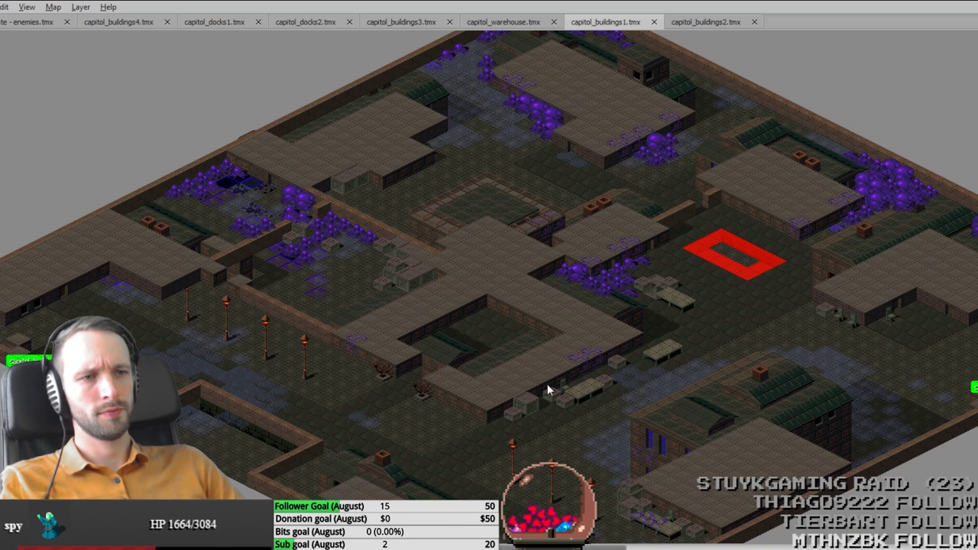
{"action": "scroll", "coordinate": [511, 314], "scroll_direction": "up", "scroll_amount": 1}
{"action": "scroll", "coordinate": [511, 314], "scroll_direction": "down", "scroll_amount": 2}
{"action": "scroll", "coordinate": [511, 315], "scroll_direction": "up", "scroll_amount": 1}
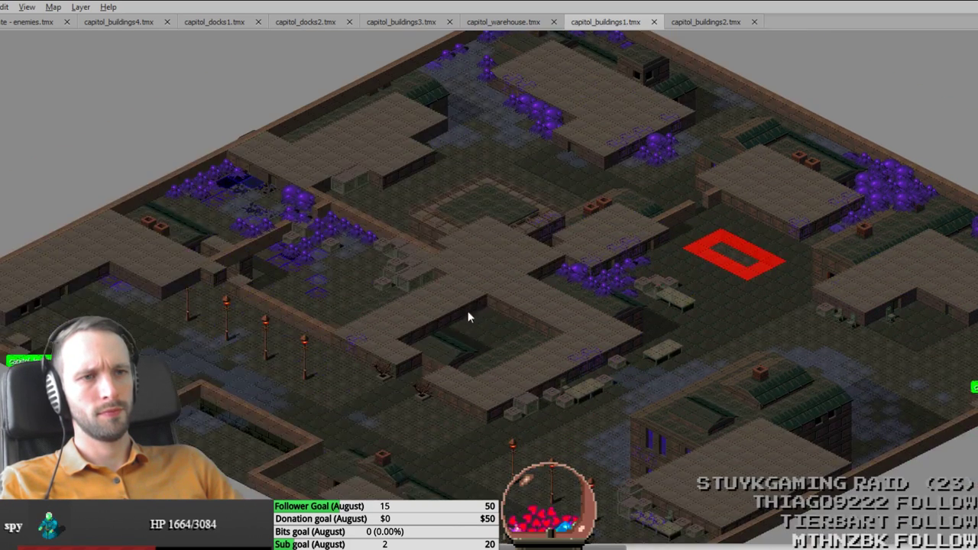
{"action": "scroll", "coordinate": [219, 280], "scroll_direction": "down", "scroll_amount": 1}
{"action": "scroll", "coordinate": [217, 279], "scroll_direction": "up", "scroll_amount": 2}
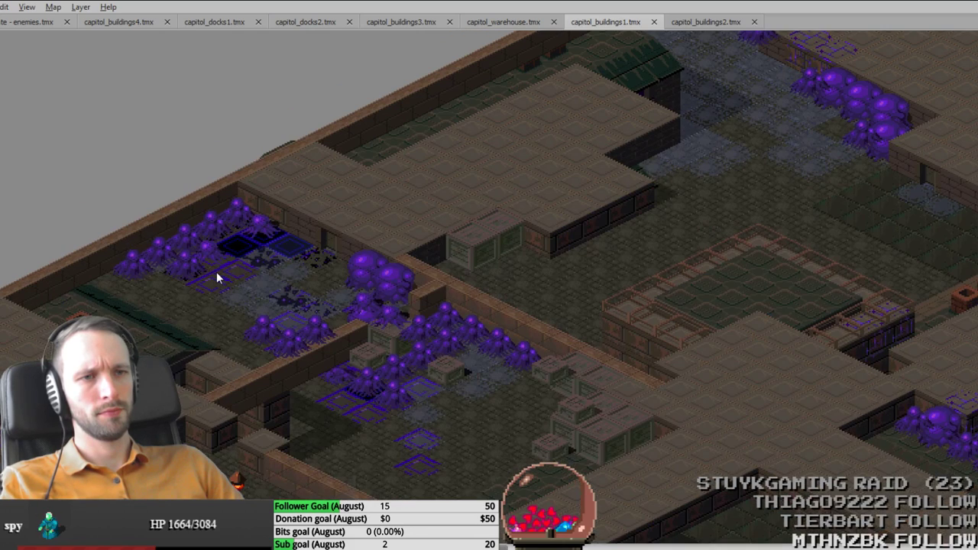
{"action": "scroll", "coordinate": [216, 271], "scroll_direction": "down", "scroll_amount": 2}
{"action": "scroll", "coordinate": [472, 350], "scroll_direction": "up", "scroll_amount": 2}
Step: Hide the Collision_flyable layer and reduce the capitol_buildings1 view to its blocking tiles without the ground, then save the map
{"action": "key", "text": "ctrl+Tab"}
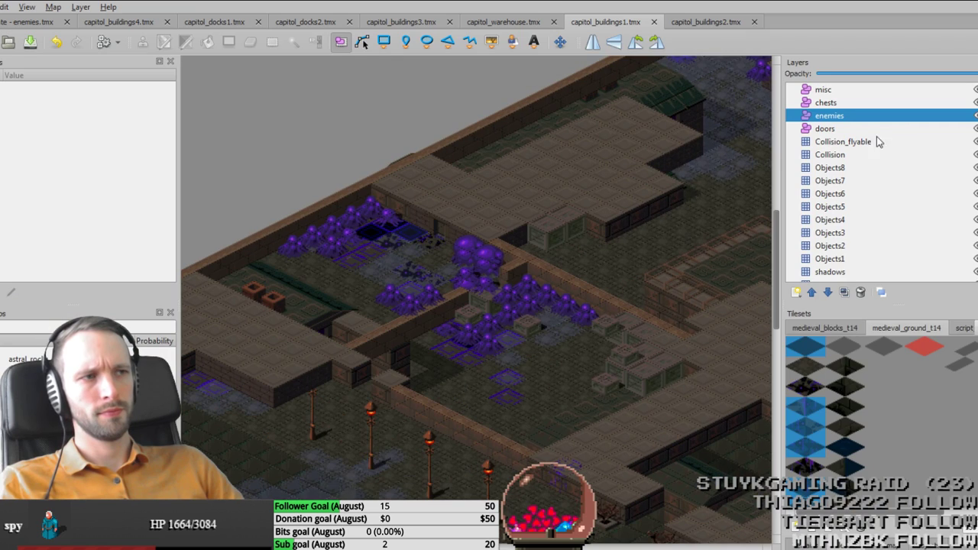
{"action": "left_click", "coordinate": [489, 294]}
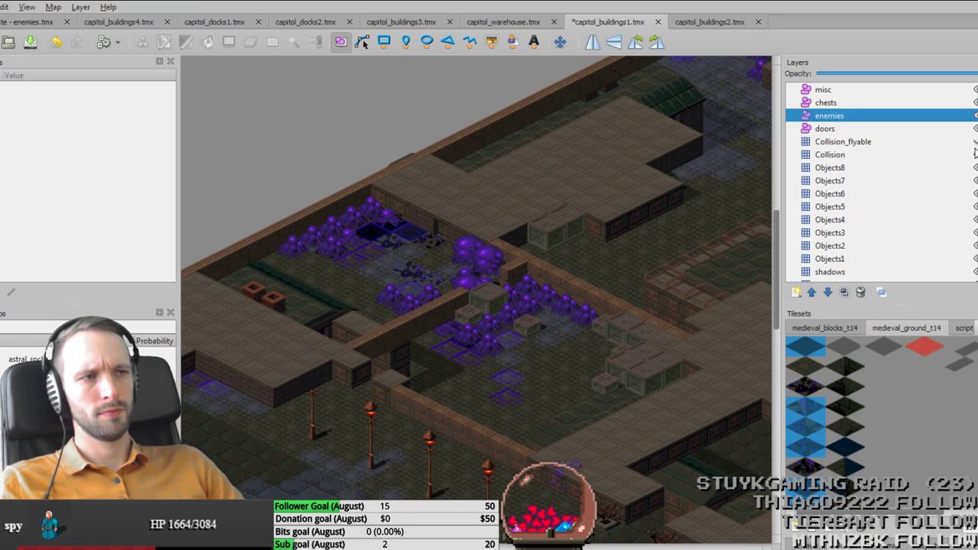
{"action": "left_click", "coordinate": [945, 154]}
{"action": "key", "text": "ctrl+Tab"}
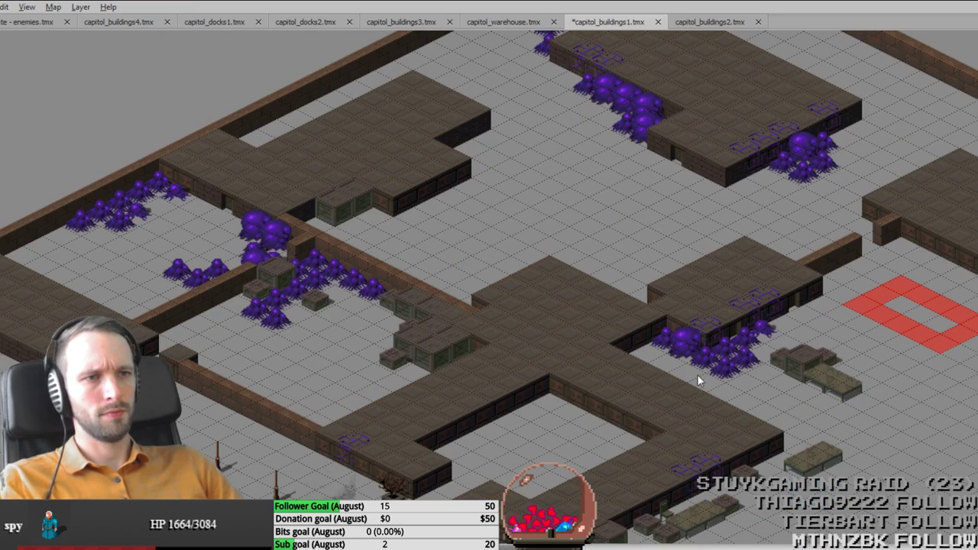
{"action": "scroll", "coordinate": [621, 284], "scroll_direction": "up", "scroll_amount": 2}
{"action": "key", "text": "ctrl+s"}
Step: Examine the layout of walls, buildings and open paths across capitol_buildings1 with the ground hidden
{"action": "middle_click_drag", "start_coordinate": [621, 283], "coordinate": [616, 382]}
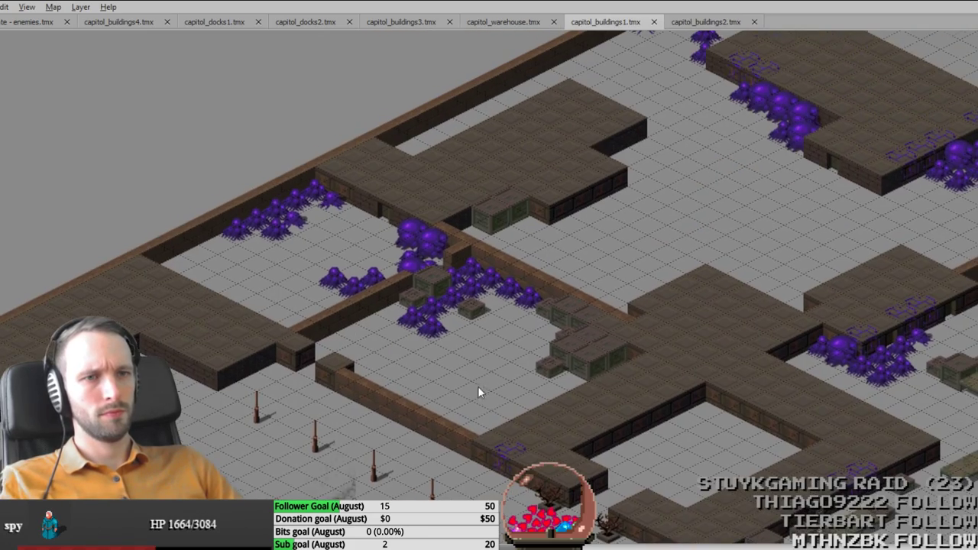
{"action": "scroll", "coordinate": [478, 386], "scroll_direction": "down", "scroll_amount": 2}
{"action": "scroll", "coordinate": [517, 290], "scroll_direction": "up", "scroll_amount": 2}
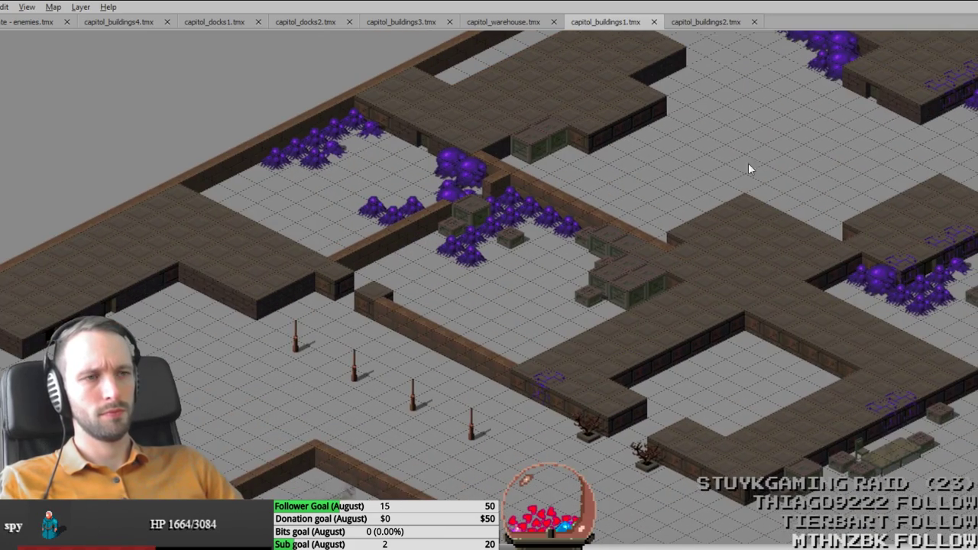
{"action": "middle_click_drag", "start_coordinate": [748, 163], "coordinate": [654, 256]}
{"action": "scroll", "coordinate": [653, 255], "scroll_direction": "down", "scroll_amount": 1}
{"action": "middle_click_drag", "start_coordinate": [767, 237], "coordinate": [511, 193]}
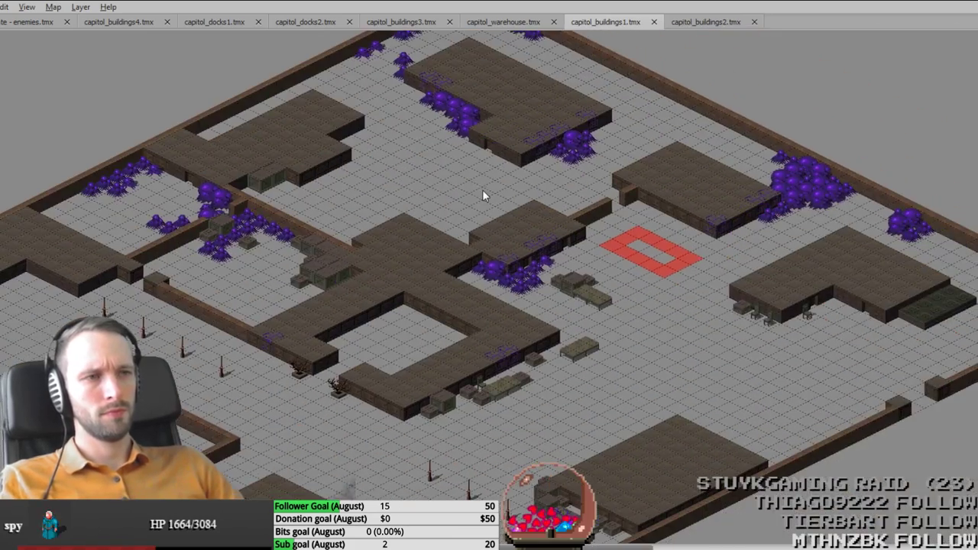
{"action": "scroll", "coordinate": [482, 195], "scroll_direction": "down", "scroll_amount": 1}
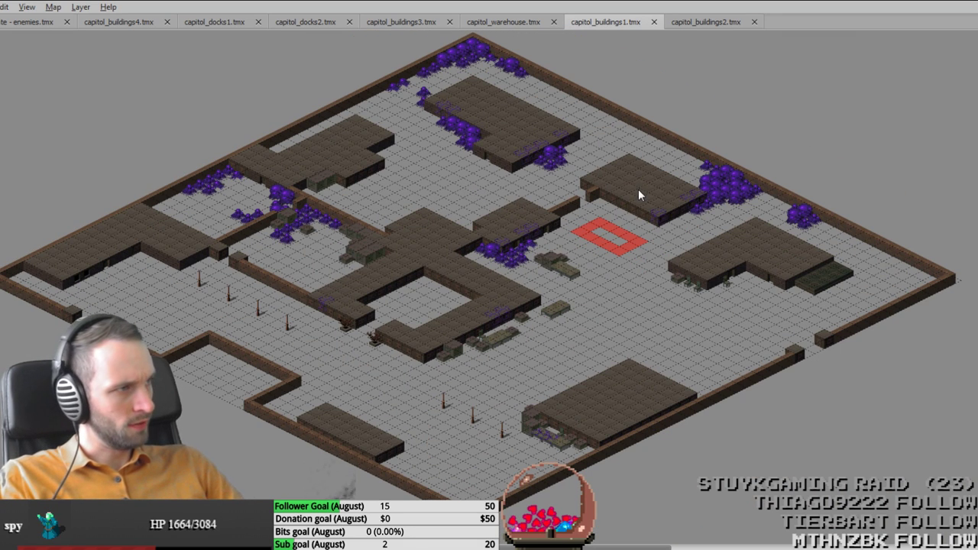
Step: Switch to Trello, add "capitol_buildings1" to the checklist of the "Maps that need rewards" card and return to the card's beginning
{"action": "key", "text": "alt+Tab"}
{"action": "key", "text": "alt+Tab"}
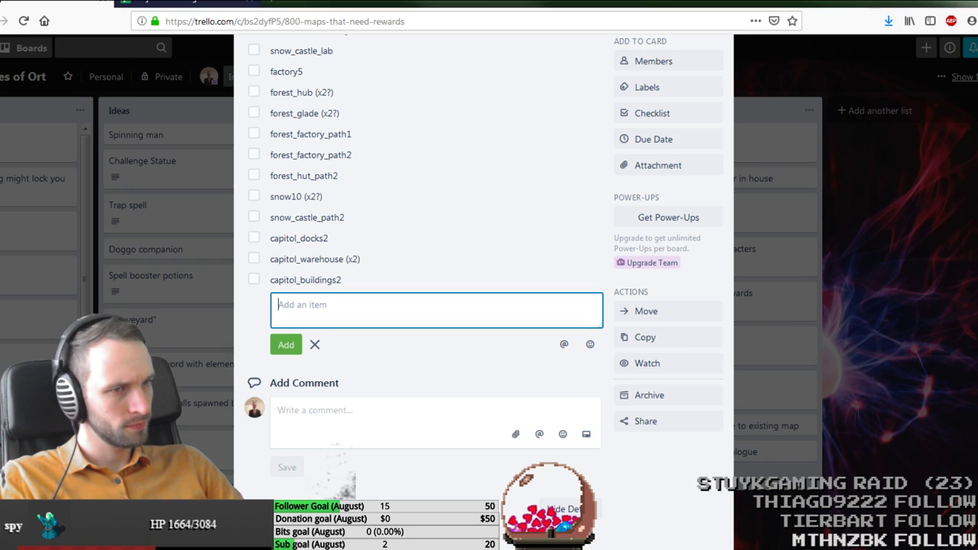
{"action": "type", "text": "capitol_"}
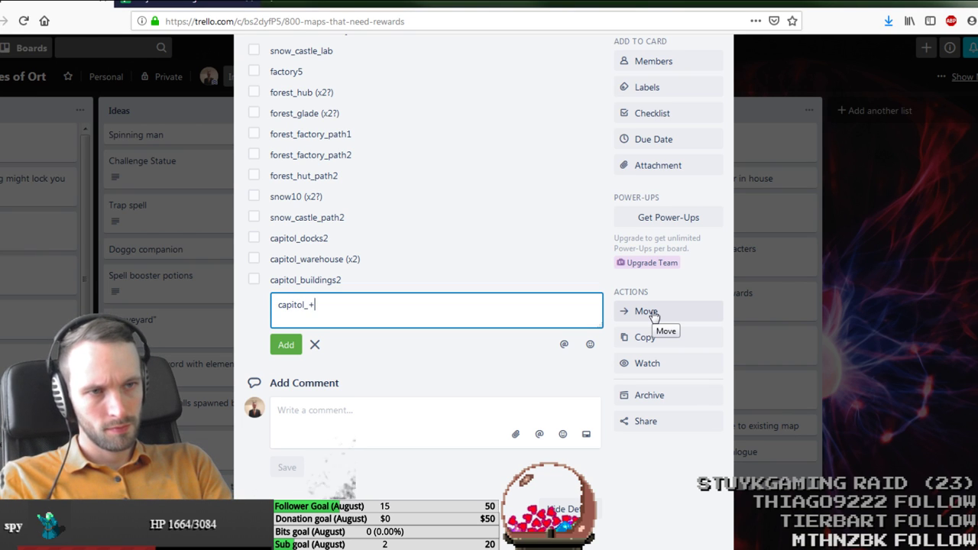
{"action": "type", "text": "buildings"}
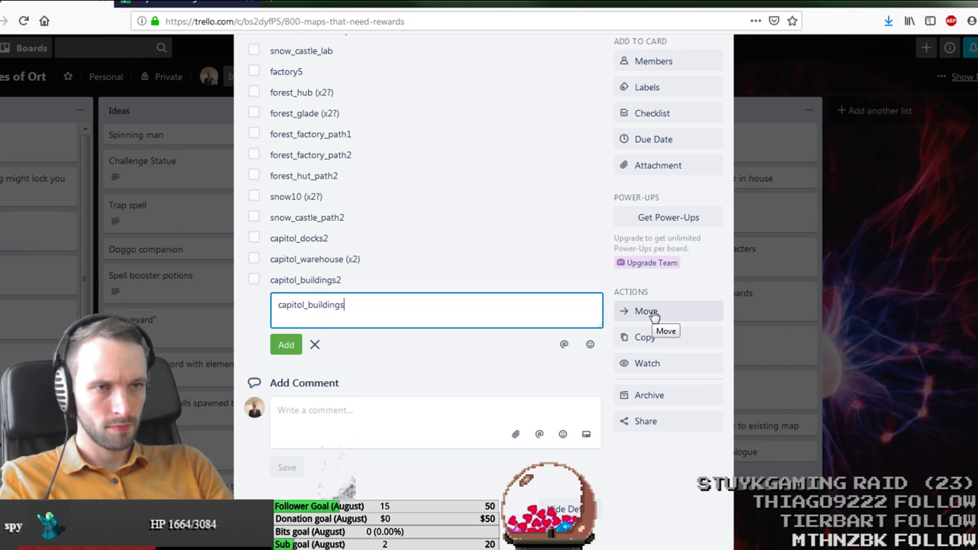
{"action": "type", "text": "1"}
{"action": "left_click", "coordinate": [285, 346]}
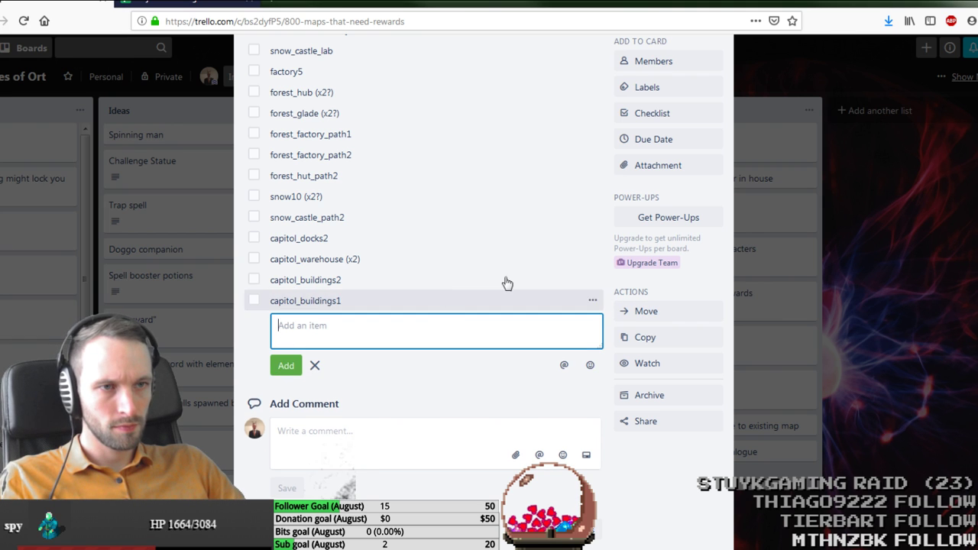
{"action": "scroll", "coordinate": [572, 265], "scroll_direction": "up", "scroll_amount": 6}
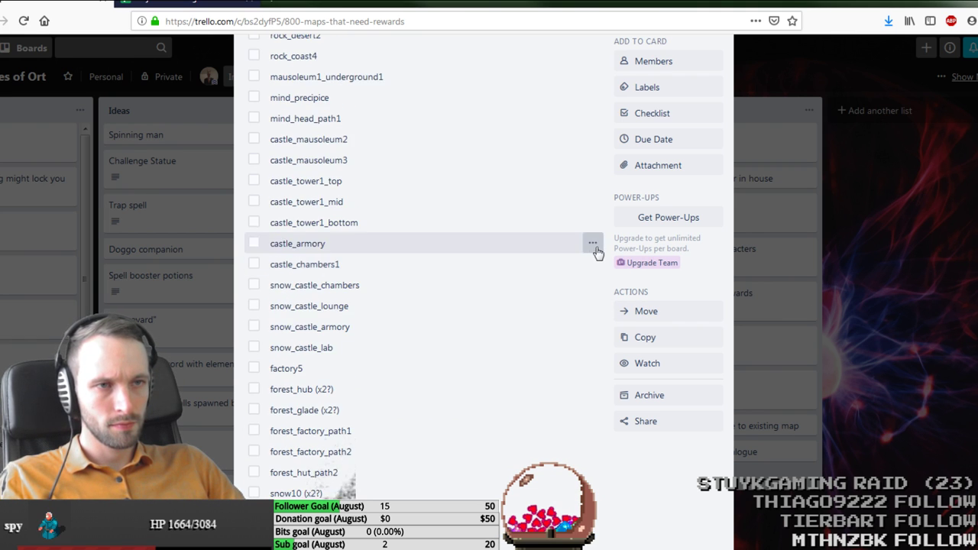
{"action": "scroll", "coordinate": [597, 253], "scroll_direction": "up", "scroll_amount": 10}
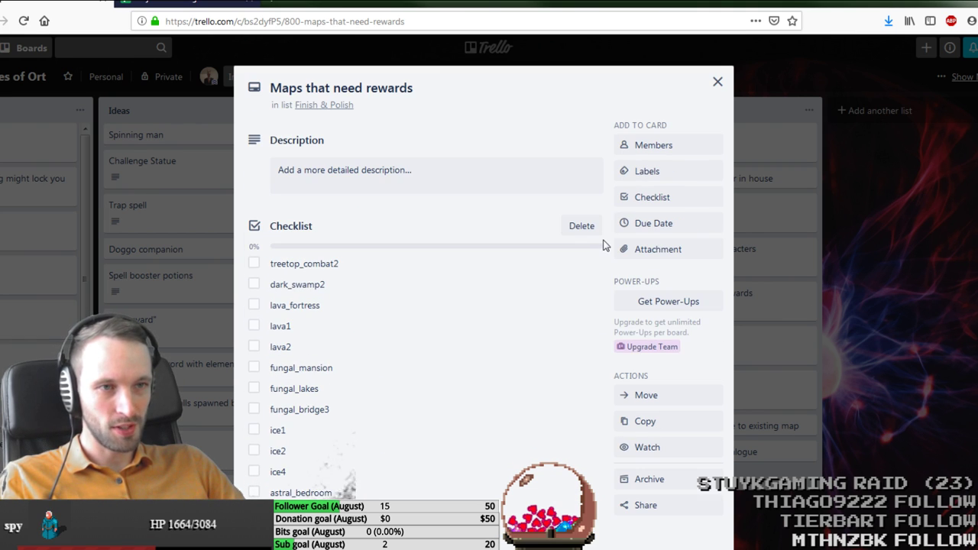
Step: Close the "Maps that need rewards" card, look over the board's Main list and switch back to the capitol_buildings1 map in Tiled
{"action": "left_click", "coordinate": [890, 267]}
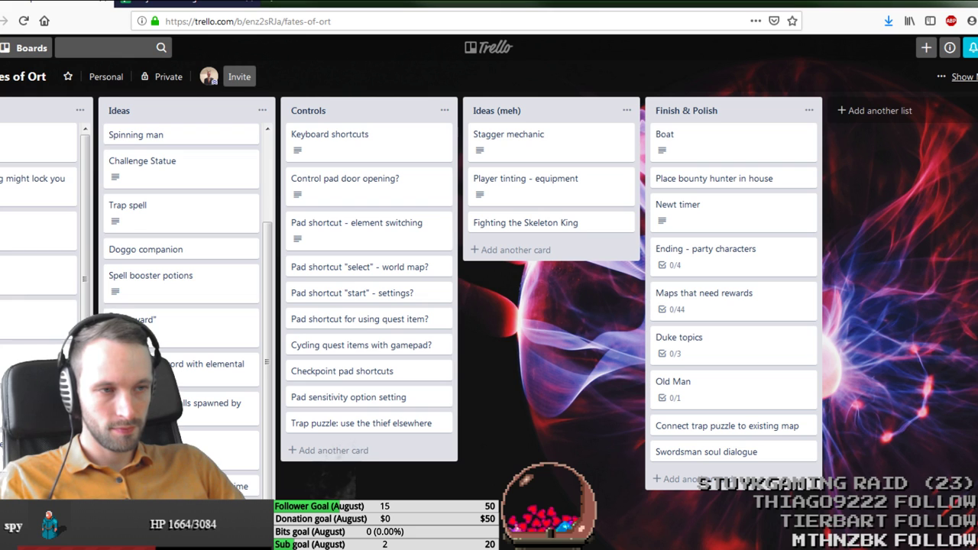
{"action": "scroll", "coordinate": [489, 306], "scroll_direction": "left", "scroll_amount": 5}
{"action": "scroll", "coordinate": [489, 305], "scroll_direction": "left", "scroll_amount": 2}
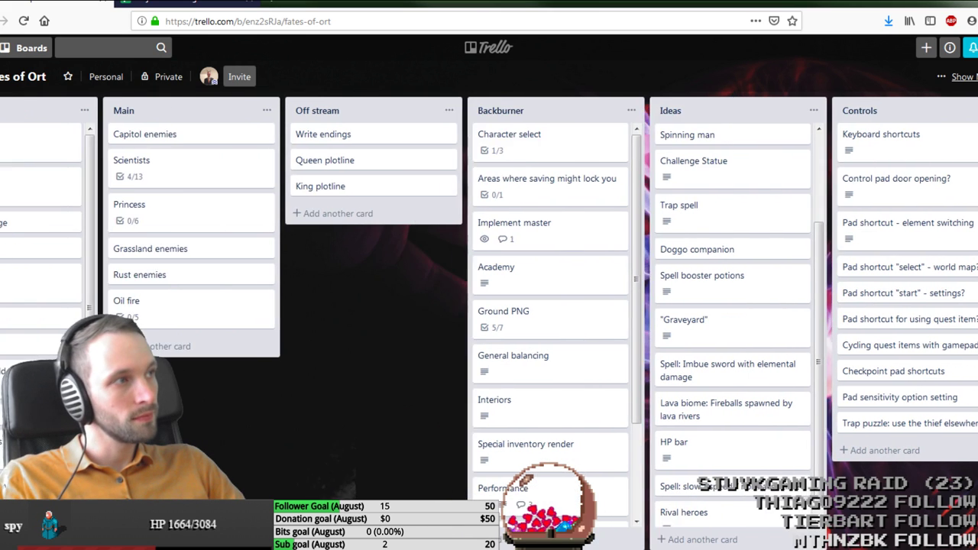
{"action": "key", "text": "alt+Tab"}
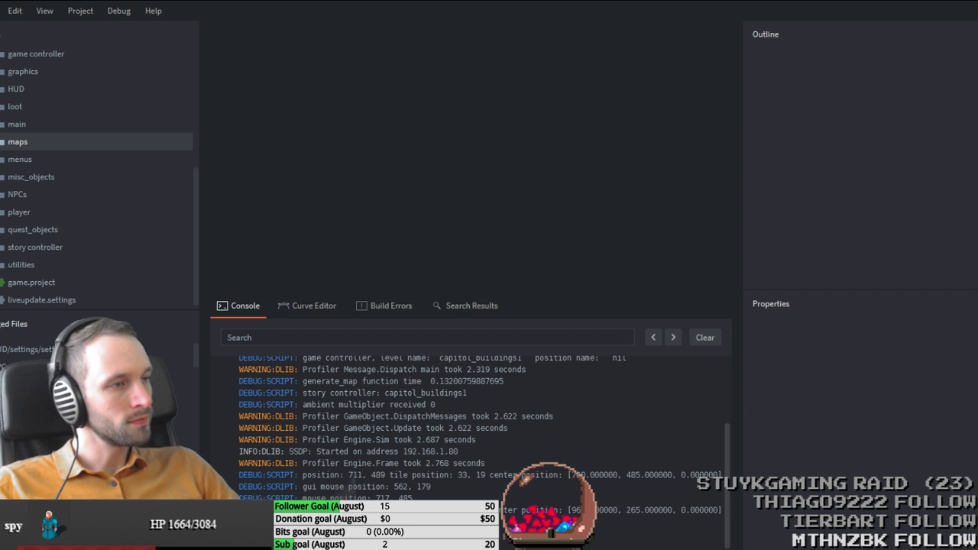
{"action": "key", "text": "alt+Tab"}
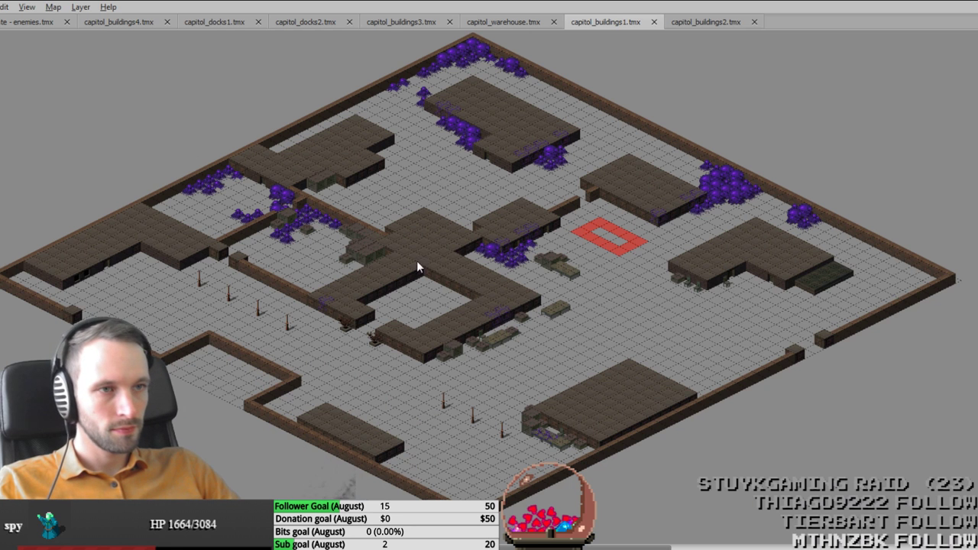
Step: Show the ground and object layers of capitol_buildings1 again and hide its Collision layer
{"action": "middle_click_drag", "start_coordinate": [491, 339], "coordinate": [477, 327]}
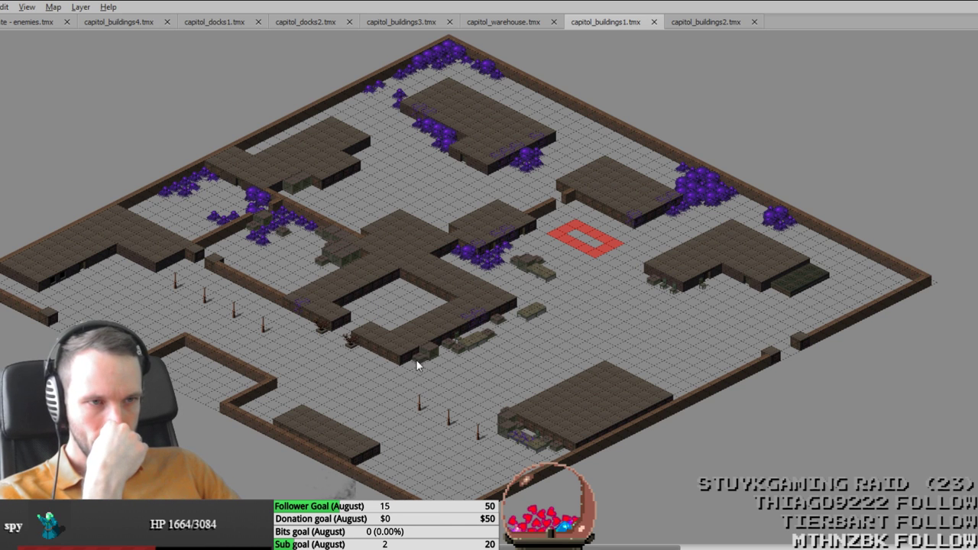
{"action": "middle_click_drag", "start_coordinate": [518, 456], "coordinate": [515, 434]}
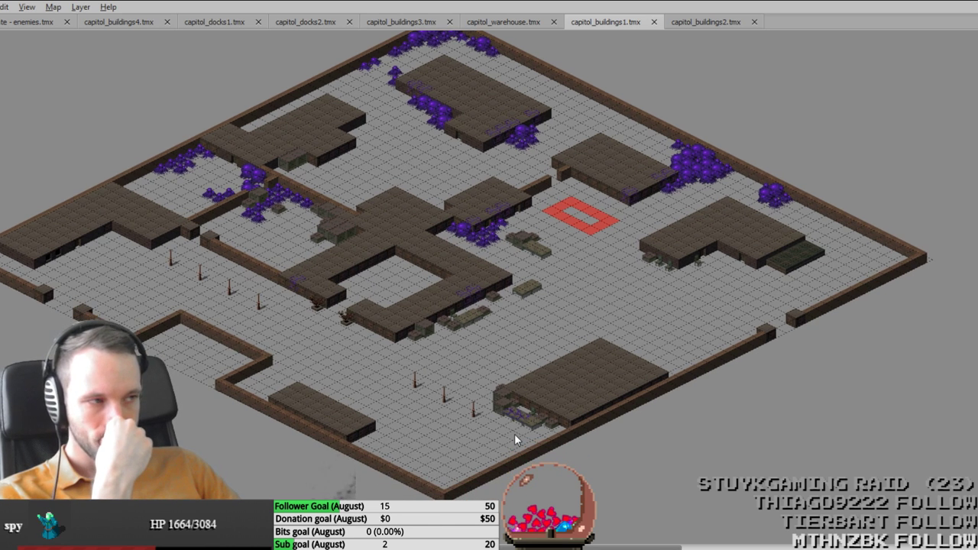
{"action": "scroll", "coordinate": [514, 433], "scroll_direction": "up", "scroll_amount": 3}
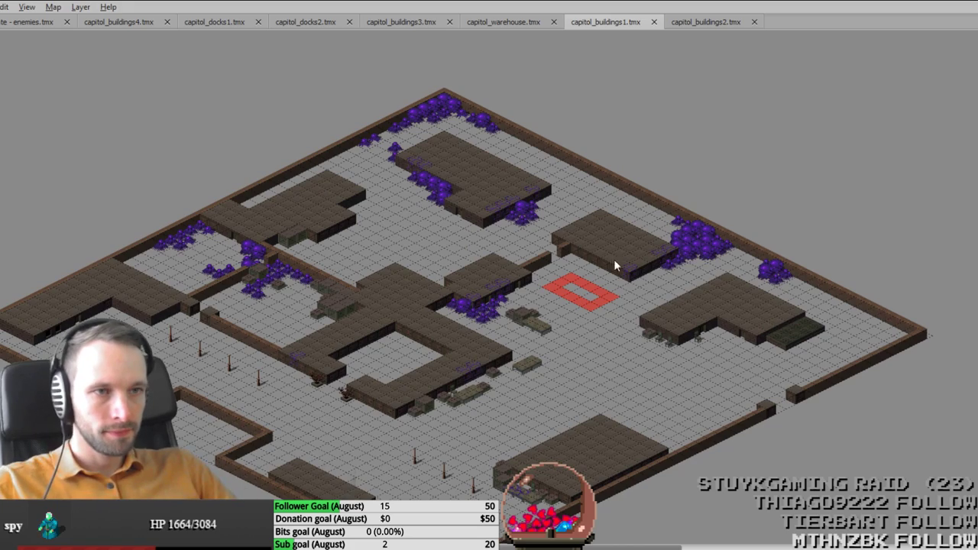
{"action": "scroll", "coordinate": [450, 371], "scroll_direction": "up", "scroll_amount": 2, "text": "ctrl"}
{"action": "middle_click_drag", "start_coordinate": [420, 380], "coordinate": [394, 346]}
{"action": "key", "text": "Tab"}
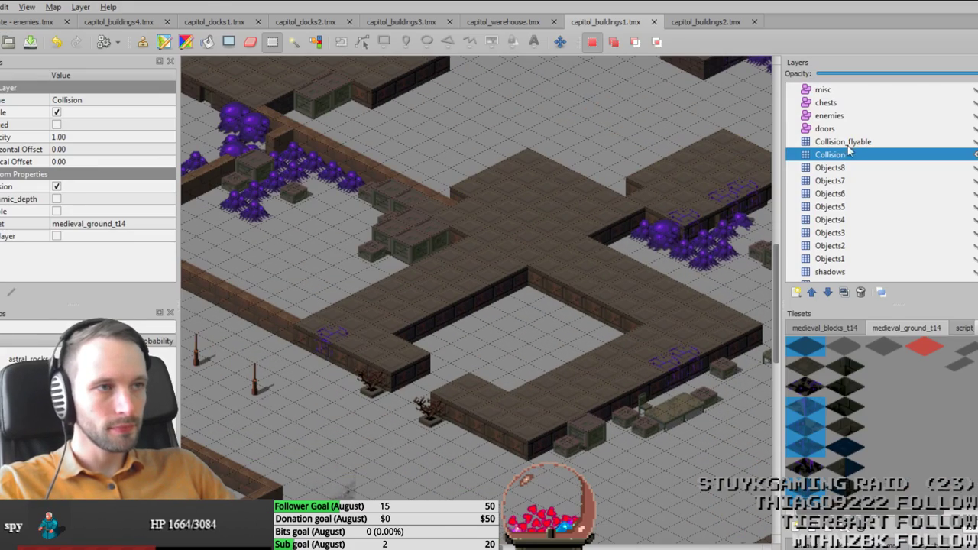
{"action": "key", "text": "ctrl+shift+h"}
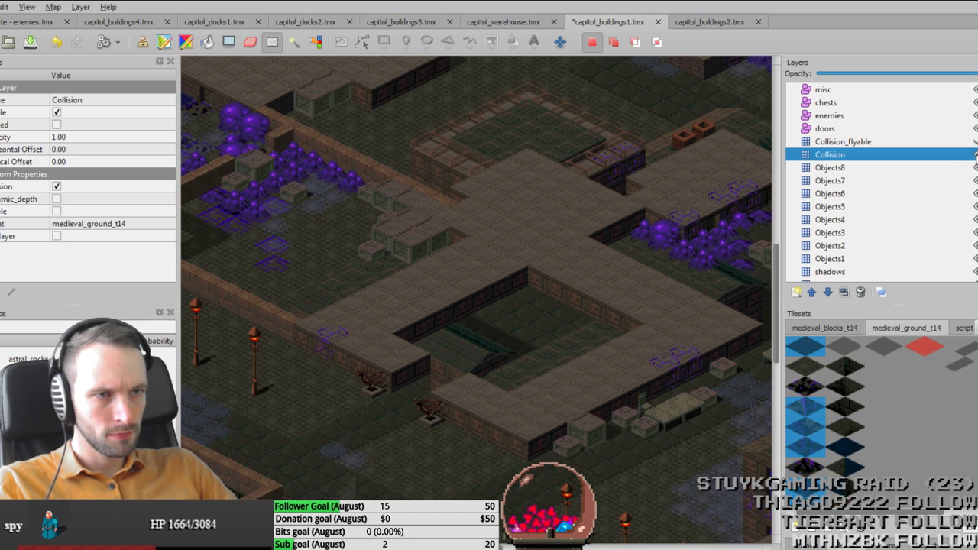
{"action": "key", "text": "ctrl+h"}
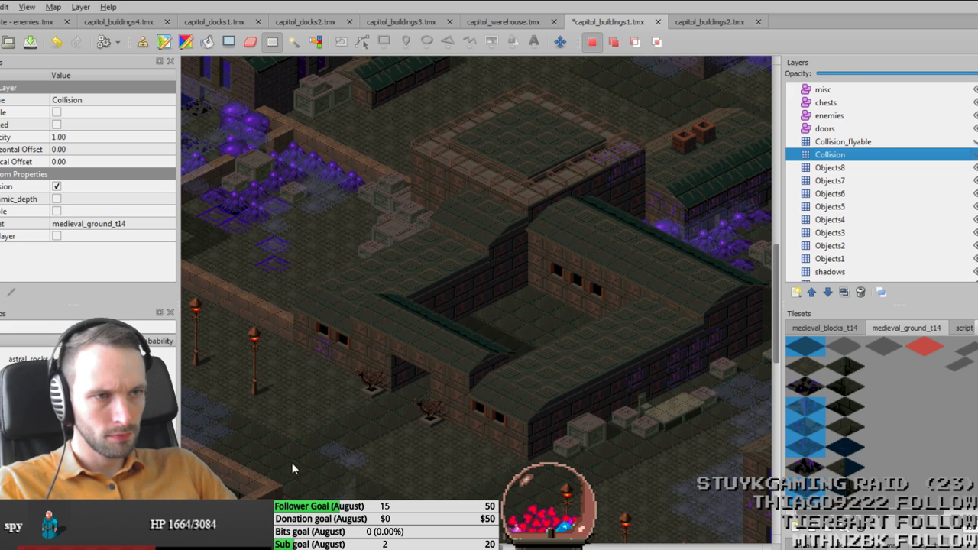
{"action": "middle_click_drag", "start_coordinate": [641, 374], "coordinate": [544, 390]}
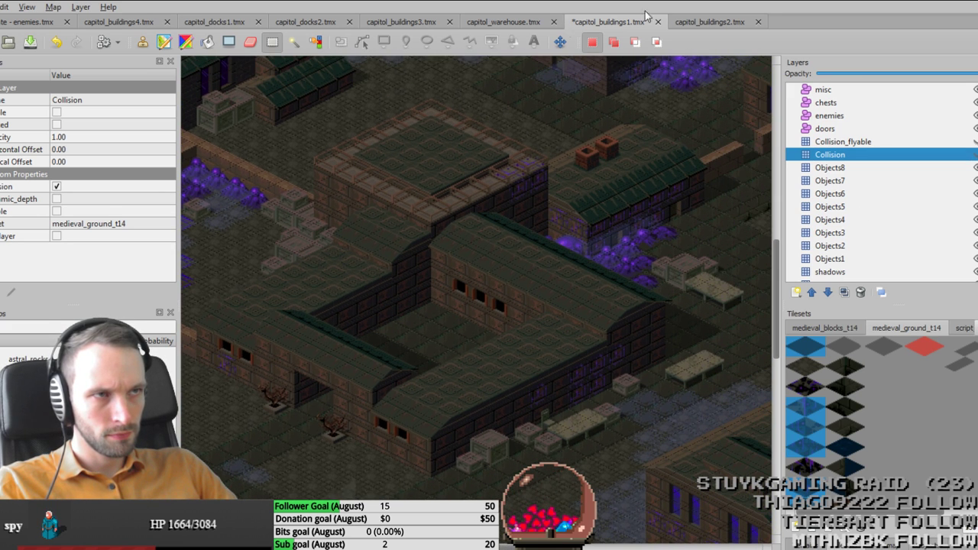
Step: Copy the "size-1 level-0 enemies-2" floor hole from capitol_buildings4 into capitol_buildings1's misc layer, inside the central building's courtyard, and save
{"action": "left_click", "coordinate": [17, 22]}
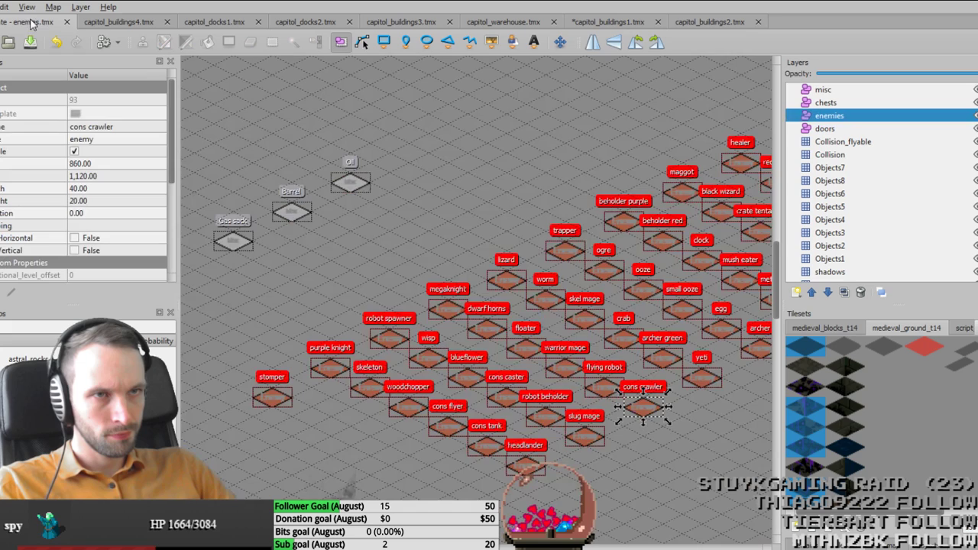
{"action": "left_click", "coordinate": [103, 24]}
{"action": "middle_click_drag", "start_coordinate": [321, 280], "coordinate": [336, 290]}
{"action": "left_click", "coordinate": [249, 261]}
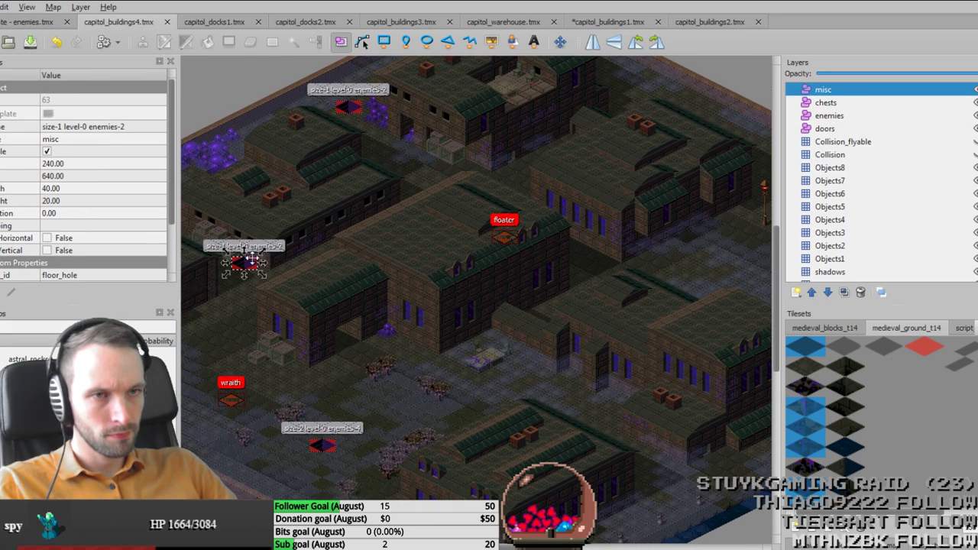
{"action": "left_click", "coordinate": [619, 23]}
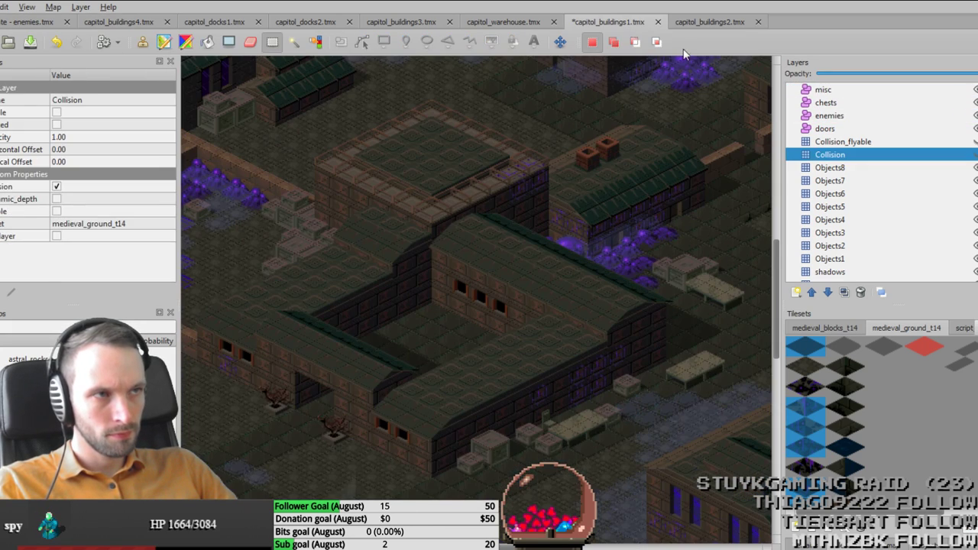
{"action": "left_click", "coordinate": [828, 92]}
{"action": "key", "text": "ctrl+v"}
{"action": "key", "text": "ctrl+s"}
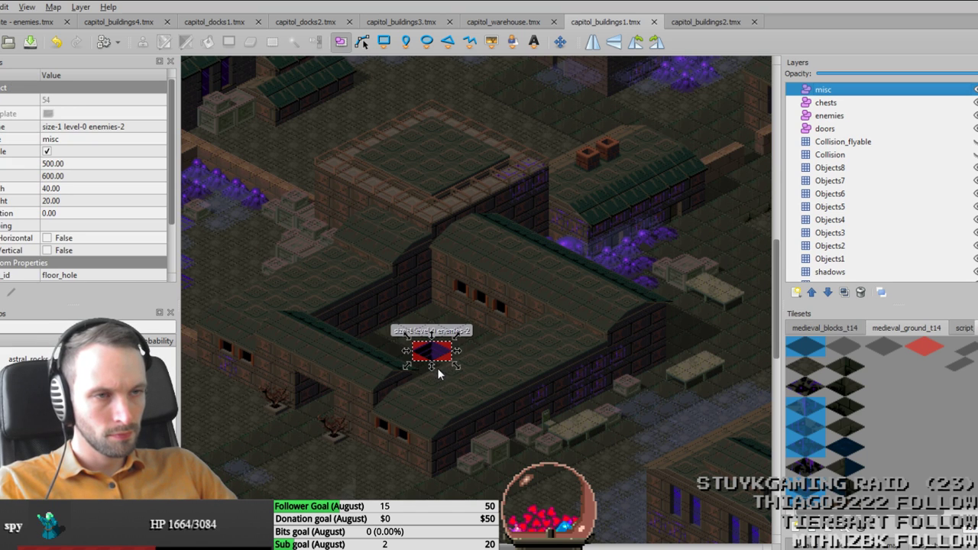
Step: Copy the seven-enemy group, from beholder purple to stomper, from the enemies template map into capitol_buildings1's enemies layer, outside the southwestern wall
{"action": "middle_click_drag", "start_coordinate": [384, 467], "coordinate": [410, 434]}
{"action": "scroll", "coordinate": [414, 428], "scroll_direction": "down", "scroll_amount": 4, "text": "ctrl"}
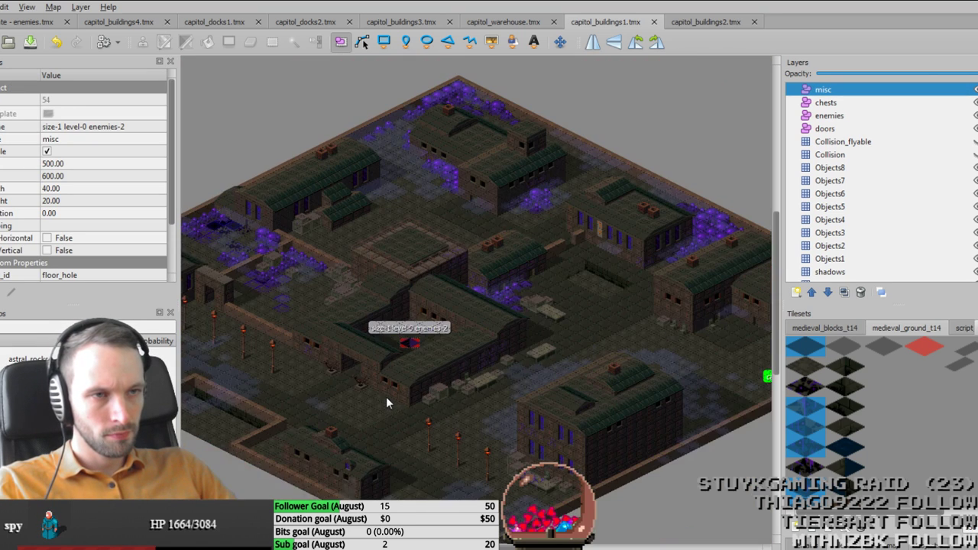
{"action": "middle_click_drag", "start_coordinate": [364, 426], "coordinate": [503, 379]}
{"action": "scroll", "coordinate": [403, 338], "scroll_direction": "up", "scroll_amount": 4, "text": "ctrl"}
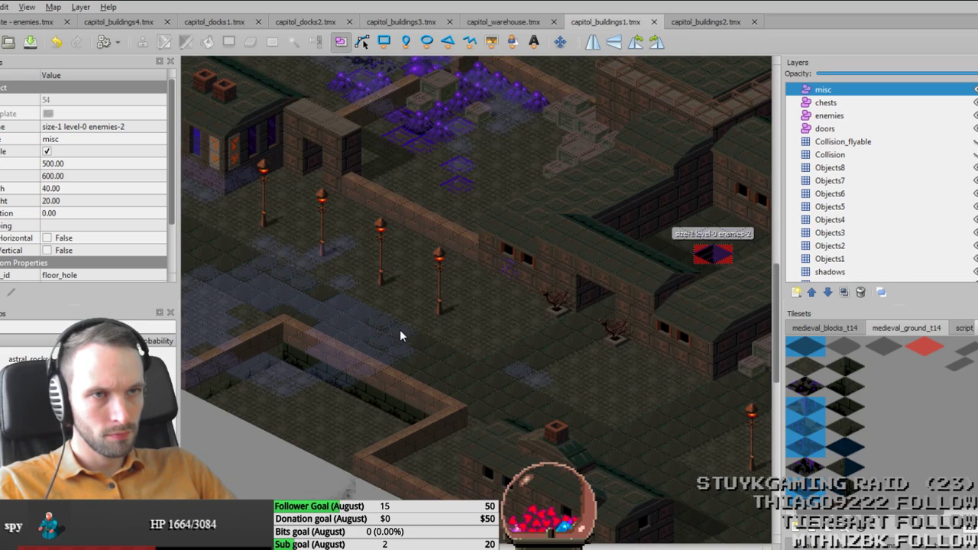
{"action": "middle_click_drag", "start_coordinate": [470, 194], "coordinate": [429, 222]}
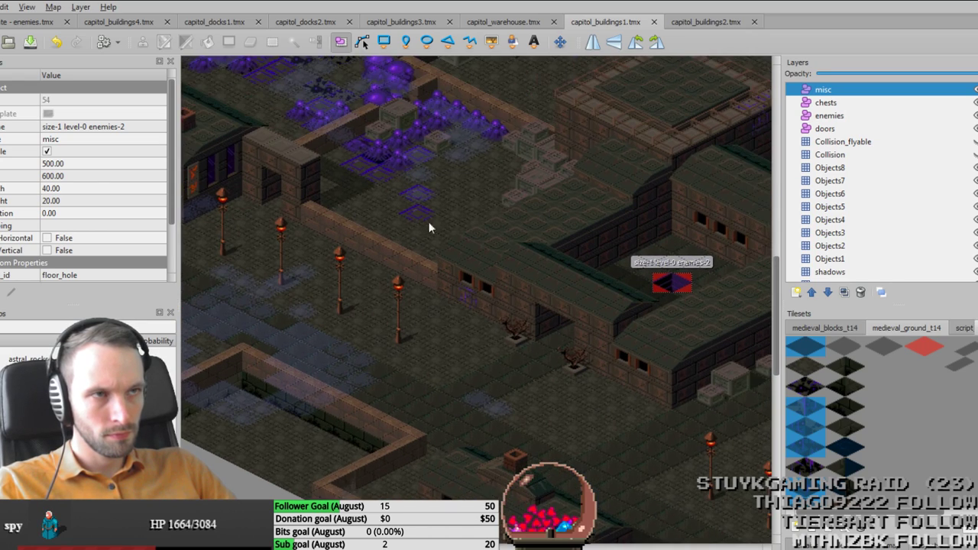
{"action": "left_click", "coordinate": [11, 23]}
{"action": "scroll", "coordinate": [389, 280], "scroll_direction": "down", "scroll_amount": 5}
{"action": "left_click_drag", "start_coordinate": [285, 227], "coordinate": [555, 454]}
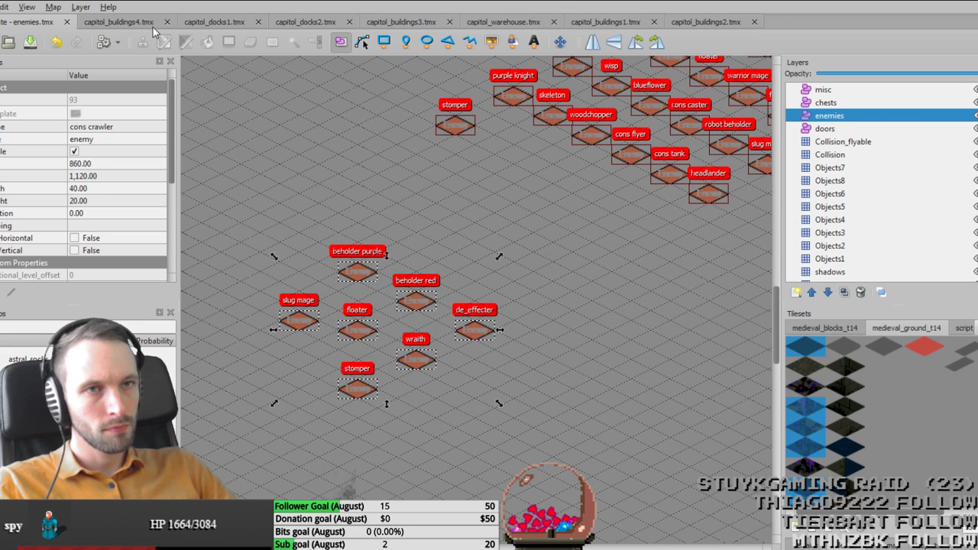
{"action": "left_click", "coordinate": [605, 21]}
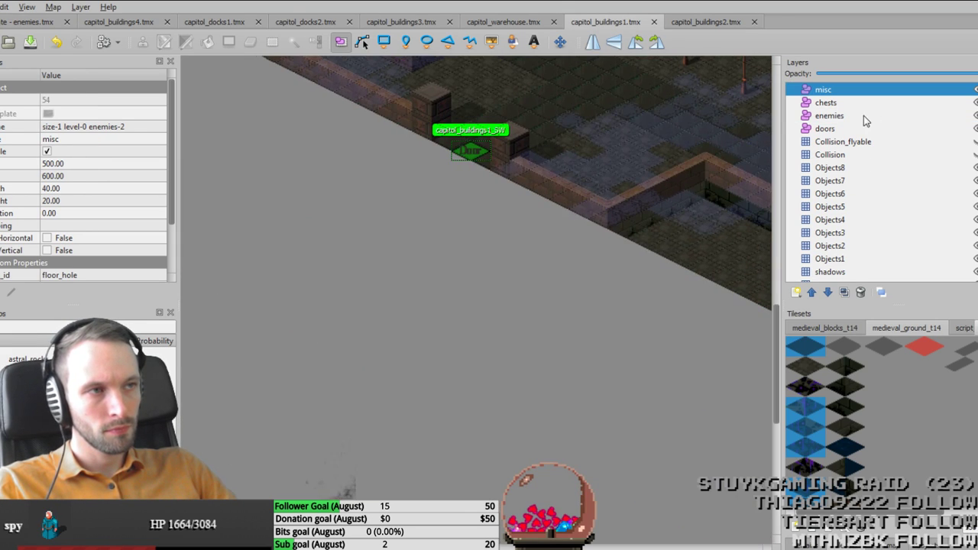
{"action": "left_click", "coordinate": [829, 115]}
{"action": "key", "text": "ctrl+v"}
{"action": "scroll", "coordinate": [589, 386], "scroll_direction": "right", "scroll_amount": 6, "text": "shift"}
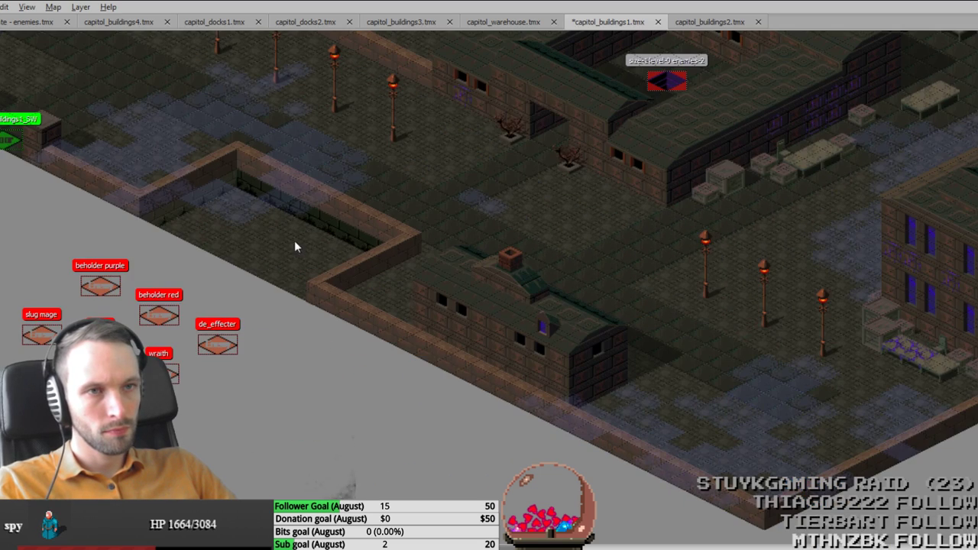
Step: Place the wraith in the recess by the southwestern wall and add wraith copies in the two yards with purple growths, saving the map
{"action": "middle_click_drag", "start_coordinate": [397, 180], "coordinate": [599, 339]}
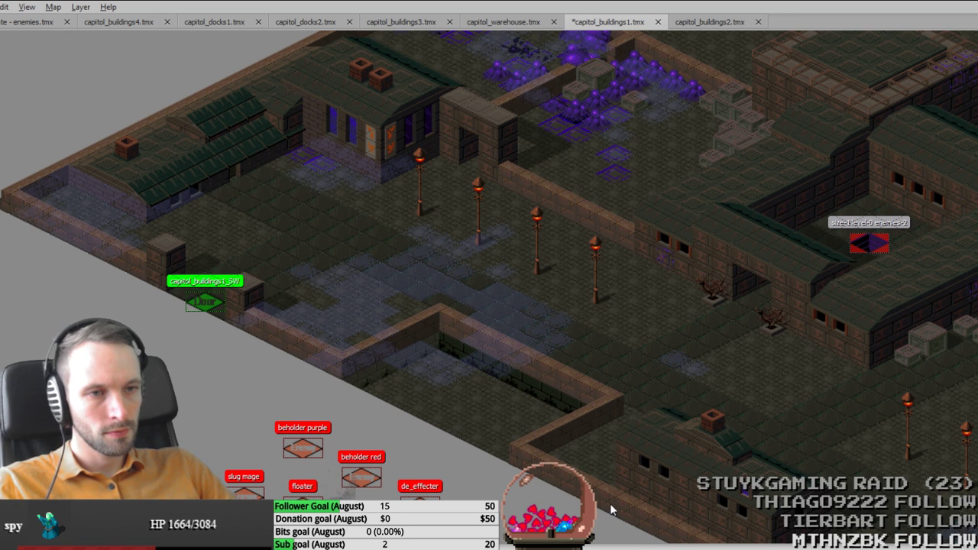
{"action": "middle_click_drag", "start_coordinate": [611, 509], "coordinate": [620, 478]}
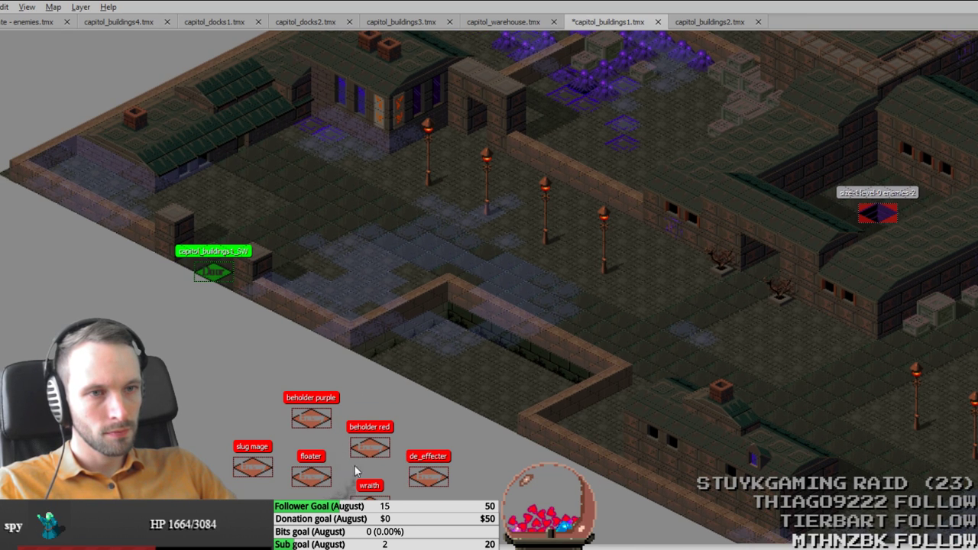
{"action": "left_click_drag", "start_coordinate": [354, 503], "coordinate": [452, 375]}
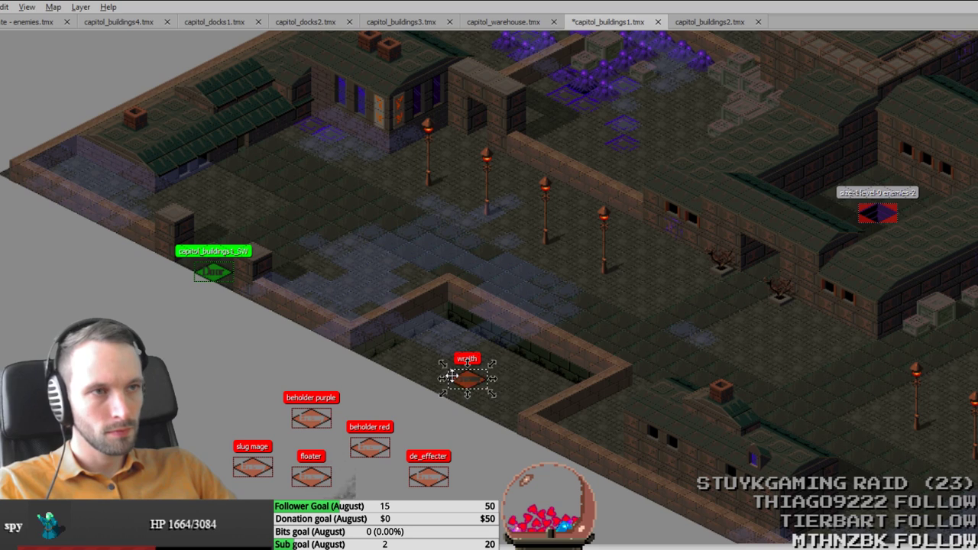
{"action": "key", "text": "ctrl+v"}
{"action": "key", "text": "ctrl+s"}
{"action": "middle_click_drag", "start_coordinate": [726, 393], "coordinate": [510, 268]}
{"action": "middle_click_drag", "start_coordinate": [417, 127], "coordinate": [388, 331]}
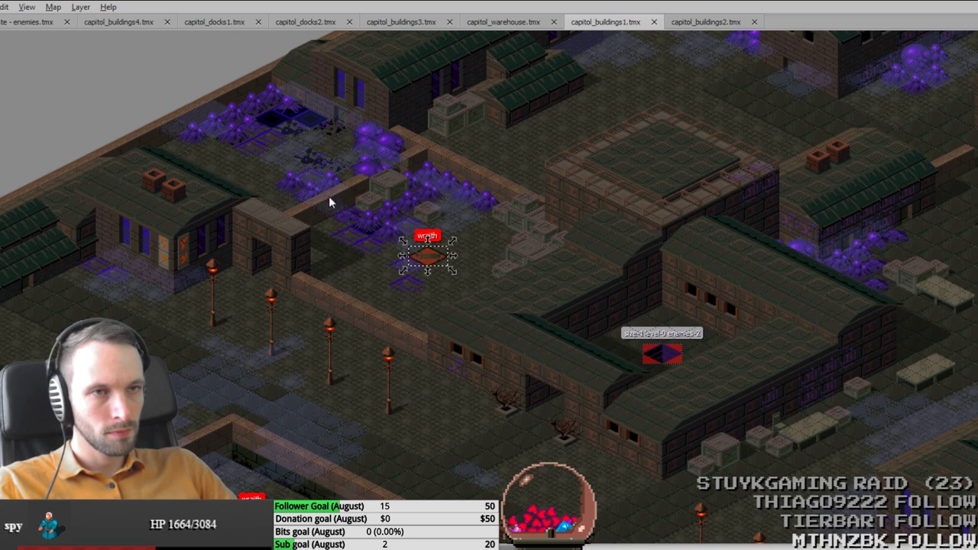
{"action": "key", "text": "ctrl+v"}
{"action": "middle_click_drag", "start_coordinate": [443, 178], "coordinate": [218, 306]}
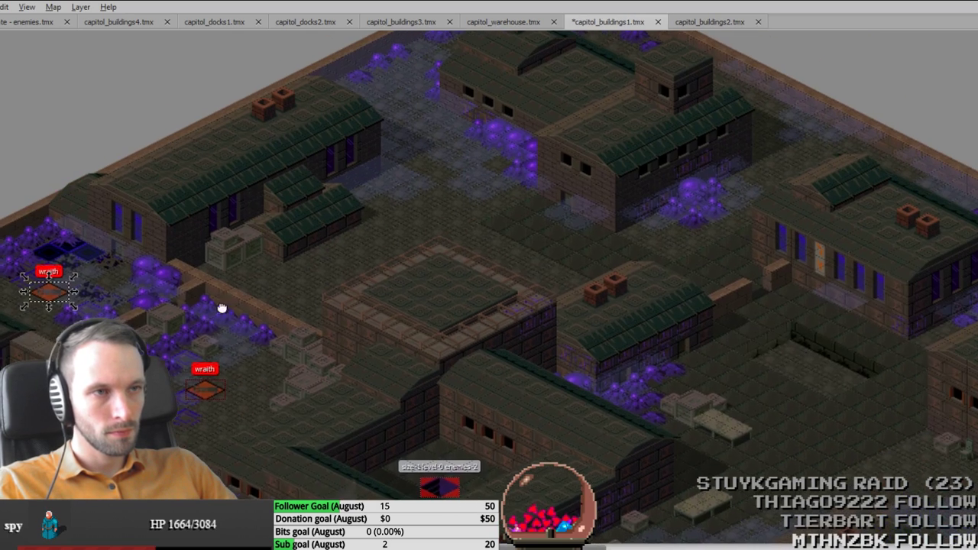
Step: Move the stomper from the enemy group to the open ground in the map's southern corner
{"action": "middle_click_drag", "start_coordinate": [655, 356], "coordinate": [385, 224]}
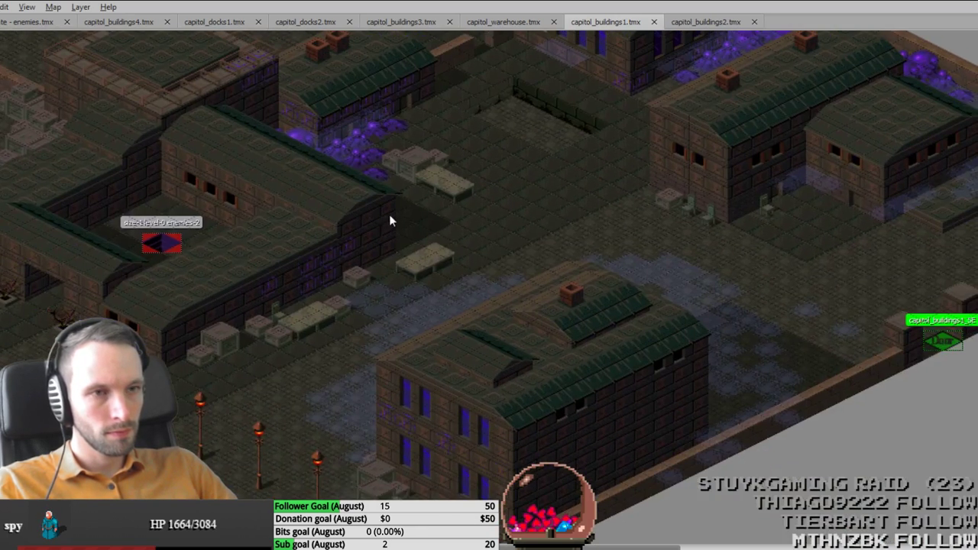
{"action": "middle_click_drag", "start_coordinate": [394, 366], "coordinate": [615, 147]}
{"action": "middle_click_drag", "start_coordinate": [358, 238], "coordinate": [581, 328]}
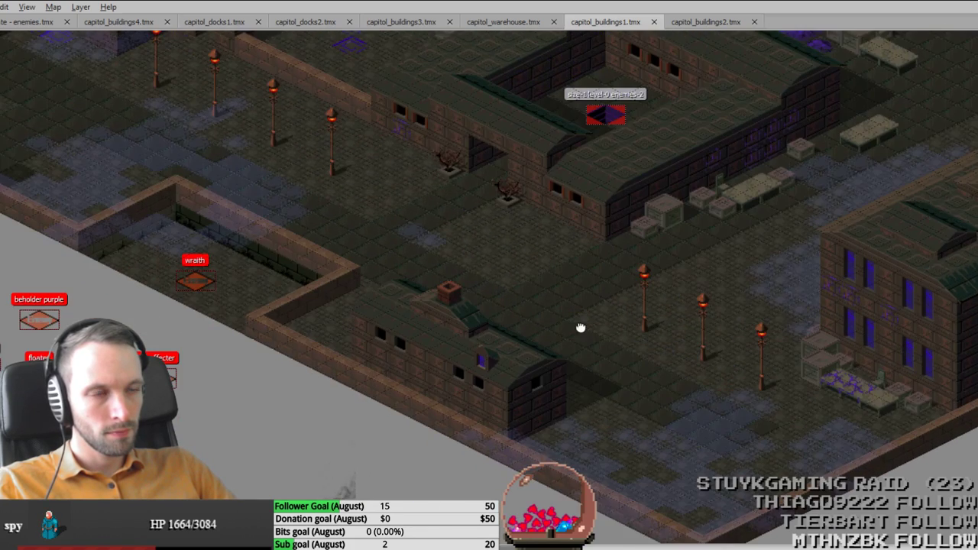
{"action": "middle_click_drag", "start_coordinate": [367, 359], "coordinate": [479, 253]}
{"action": "left_click_drag", "start_coordinate": [161, 335], "coordinate": [832, 391]}
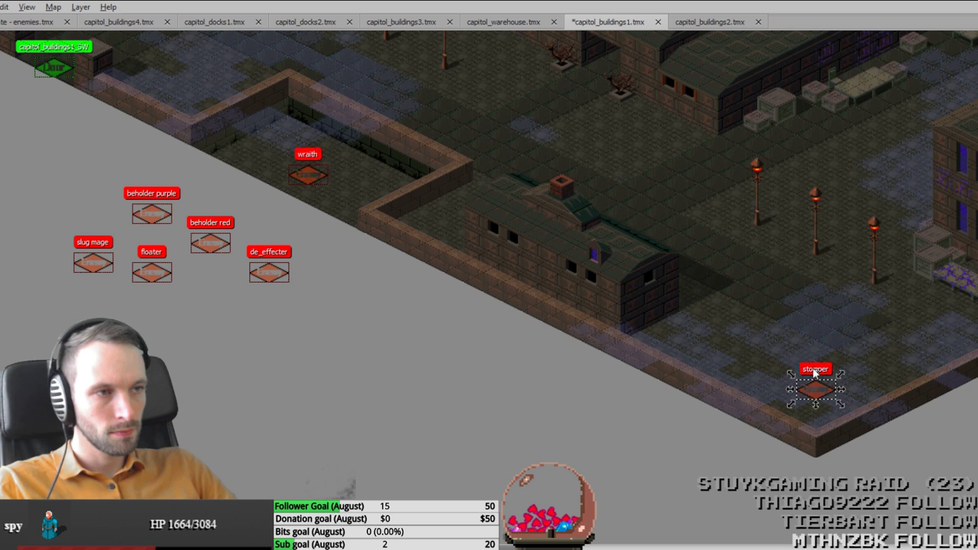
{"action": "middle_click_drag", "start_coordinate": [814, 238], "coordinate": [720, 296]}
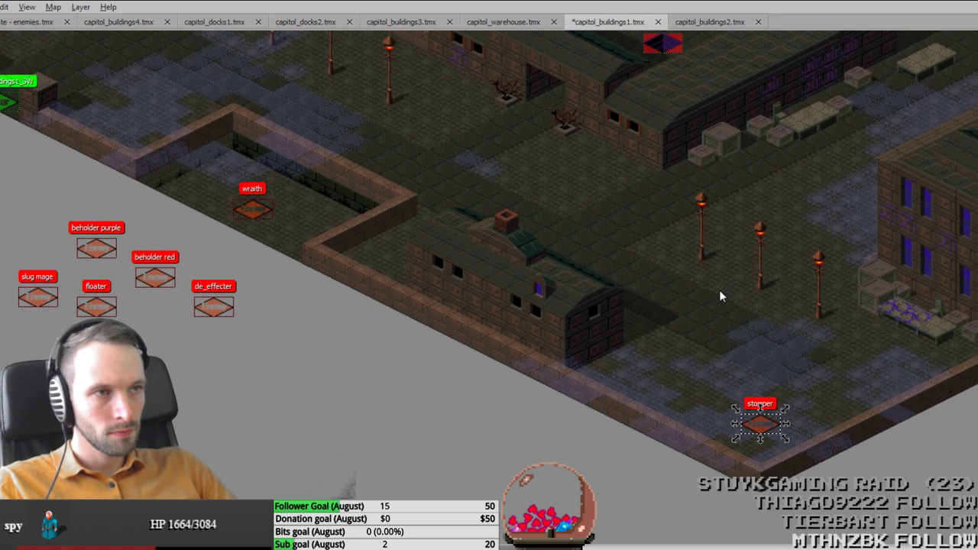
Step: Place a floater over the roof of the central building, just north of the courtyard's floor hole
{"action": "middle_click_drag", "start_coordinate": [519, 313], "coordinate": [383, 396]}
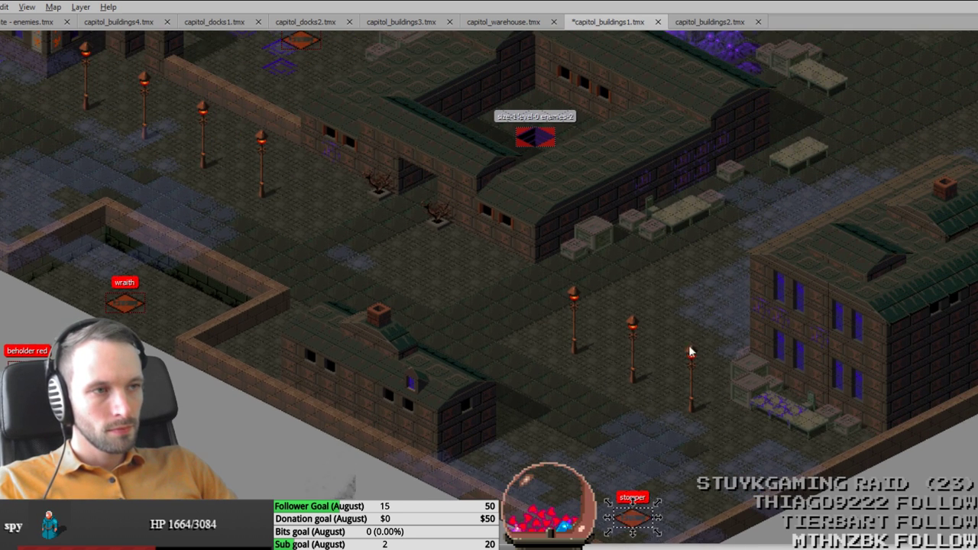
{"action": "middle_click_drag", "start_coordinate": [690, 352], "coordinate": [594, 362]}
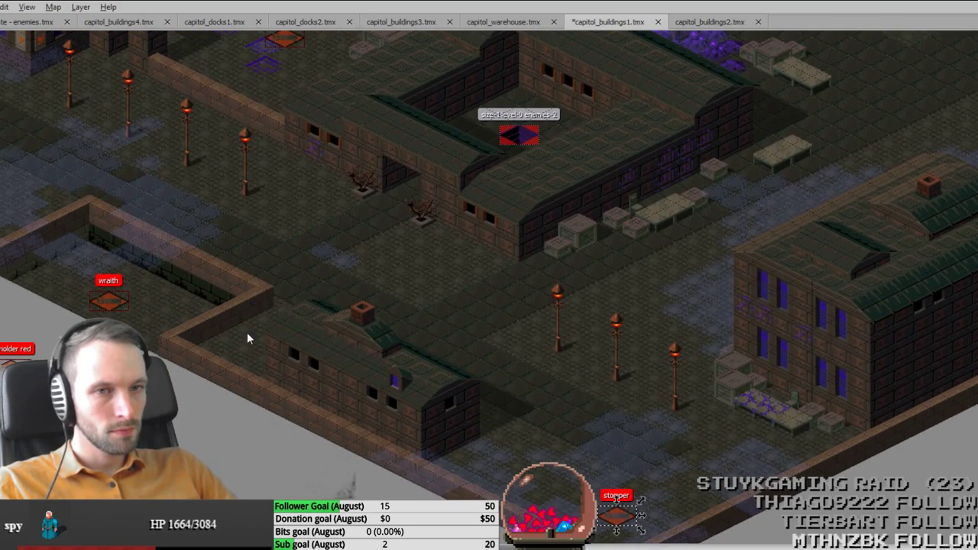
{"action": "middle_click_drag", "start_coordinate": [247, 338], "coordinate": [337, 345]}
{"action": "middle_click_drag", "start_coordinate": [108, 344], "coordinate": [188, 356]}
{"action": "middle_click_drag", "start_coordinate": [832, 335], "coordinate": [485, 549]}
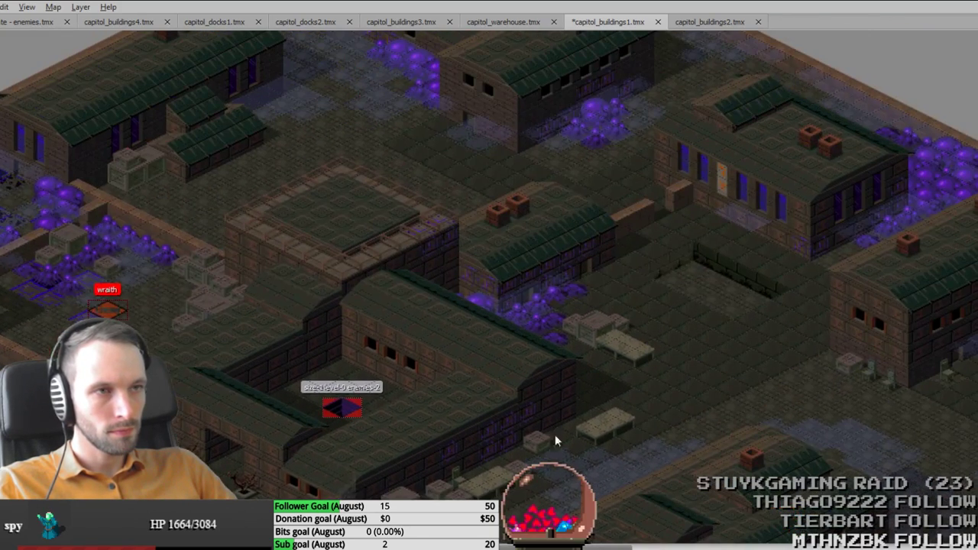
{"action": "middle_click_drag", "start_coordinate": [555, 392], "coordinate": [748, 378]}
{"action": "middle_click_drag", "start_coordinate": [345, 457], "coordinate": [541, 314]}
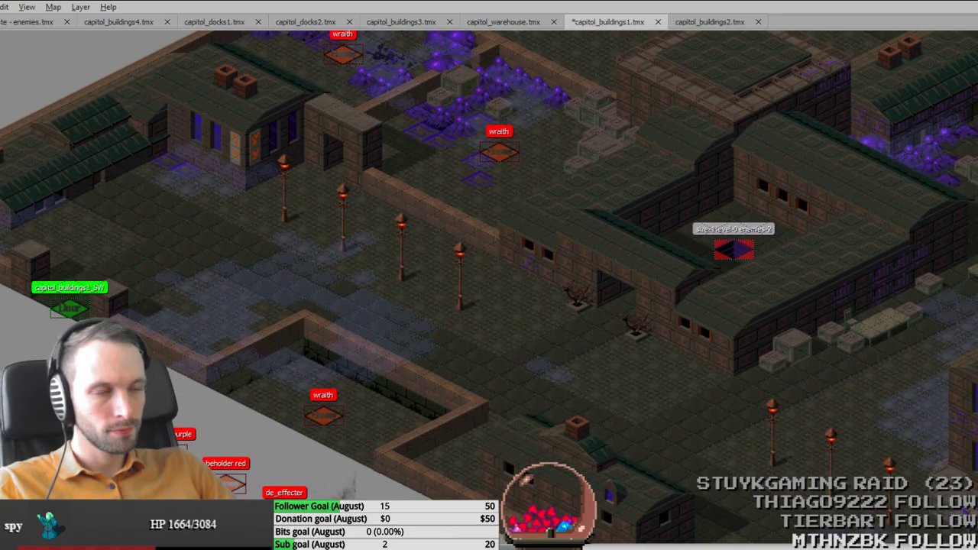
{"action": "key", "text": "ctrl+v"}
{"action": "left_click_drag", "start_coordinate": [623, 244], "coordinate": [765, 135]}
{"action": "middle_click_drag", "start_coordinate": [765, 135], "coordinate": [473, 386]}
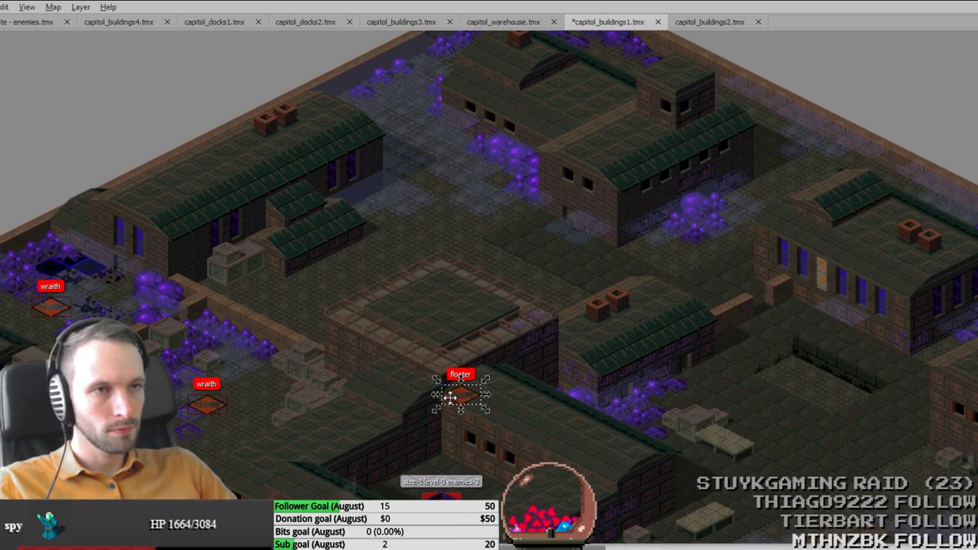
Step: Move the floater from the central roof to the open street between the northern buildings and save the map
{"action": "left_click_drag", "start_coordinate": [450, 396], "coordinate": [430, 193]}
{"action": "key", "text": "ctrl+s"}
Step: Copy the floor hole from capitol_buildings4 into capitol_buildings1 as a size-2, enemies-4 hole on the open square east of the central building, saving the map
{"action": "middle_click_drag", "start_coordinate": [710, 356], "coordinate": [367, 285]}
{"action": "middle_click_drag", "start_coordinate": [609, 406], "coordinate": [460, 299]}
{"action": "mouse_move", "coordinate": [384, 350]}
{"action": "middle_mouse_down"}
{"action": "mouse_move", "coordinate": [300, 385]}
{"action": "mouse_move", "coordinate": [323, 313]}
{"action": "mouse_move", "coordinate": [626, 223]}
{"action": "mouse_move", "coordinate": [268, 345]}
{"action": "mouse_move", "coordinate": [511, 360]}
{"action": "mouse_move", "coordinate": [468, 450]}
{"action": "mouse_move", "coordinate": [501, 236]}
{"action": "middle_mouse_up"}
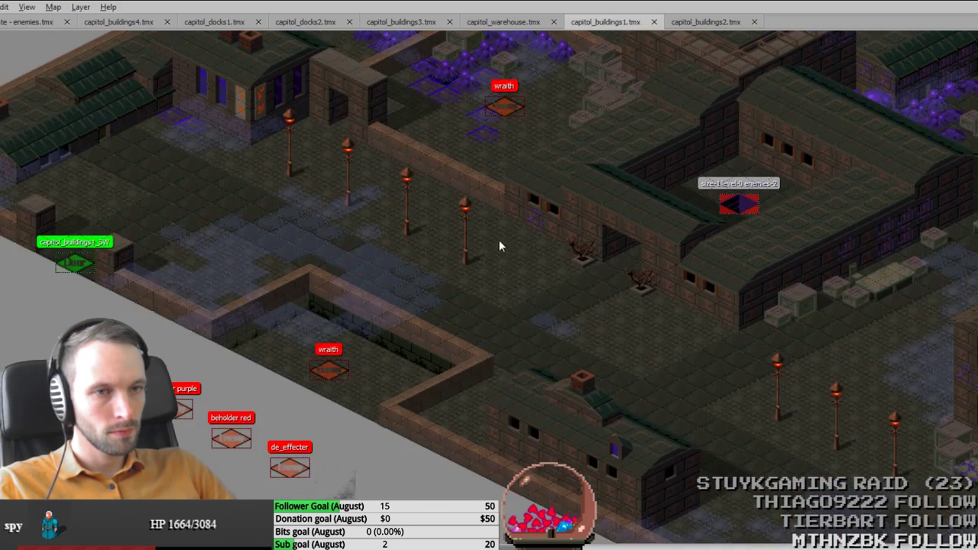
{"action": "middle_click_drag", "start_coordinate": [700, 354], "coordinate": [566, 215]}
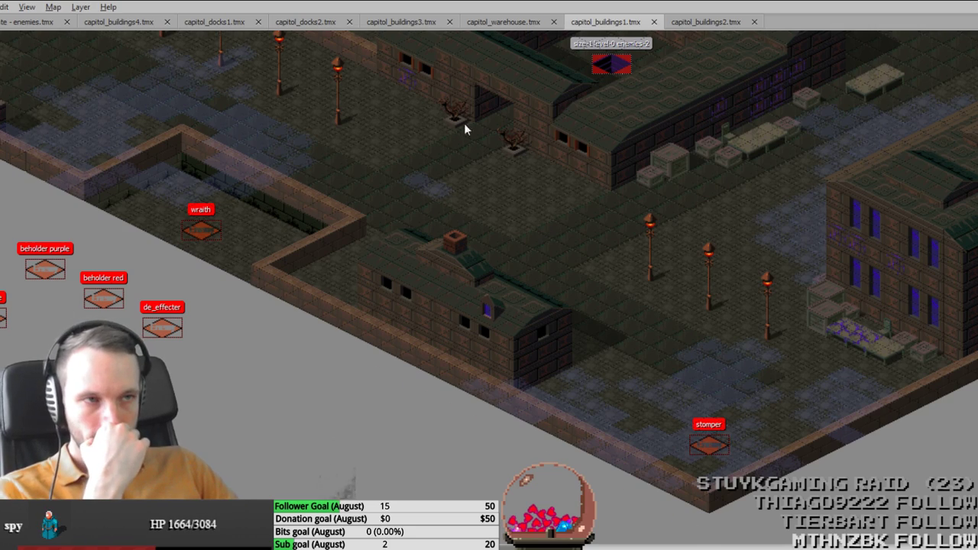
{"action": "middle_click_drag", "start_coordinate": [463, 124], "coordinate": [319, 391]}
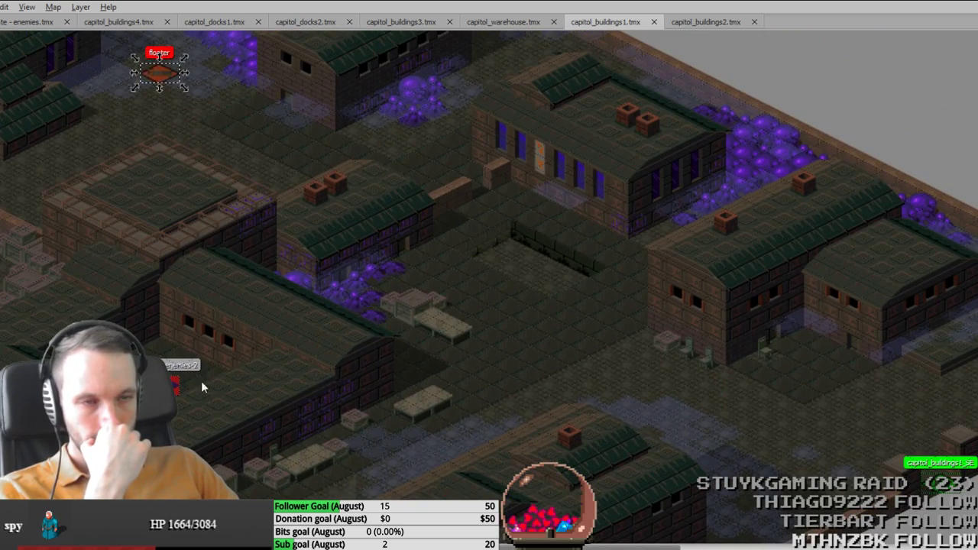
{"action": "middle_click_drag", "start_coordinate": [201, 381], "coordinate": [275, 269]}
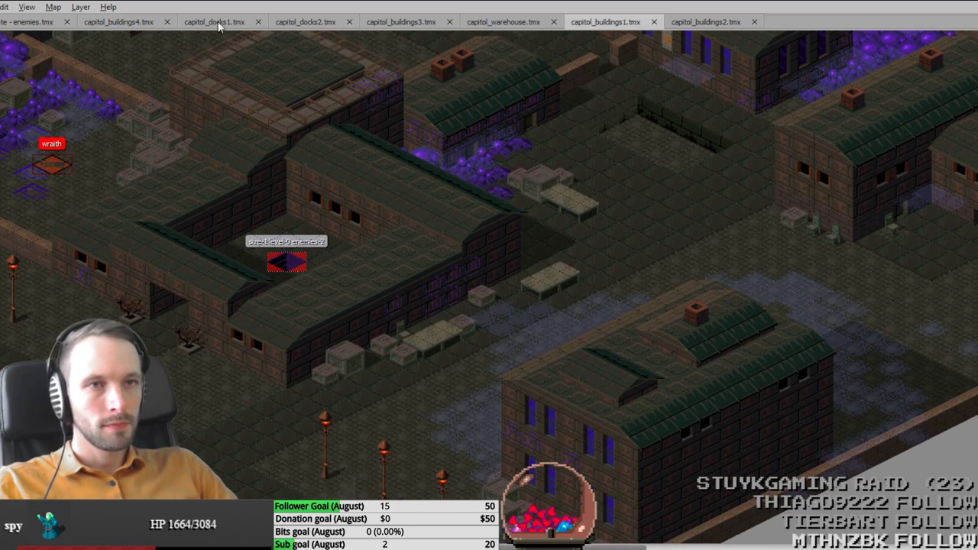
{"action": "left_click", "coordinate": [119, 21]}
{"action": "left_click", "coordinate": [664, 355]}
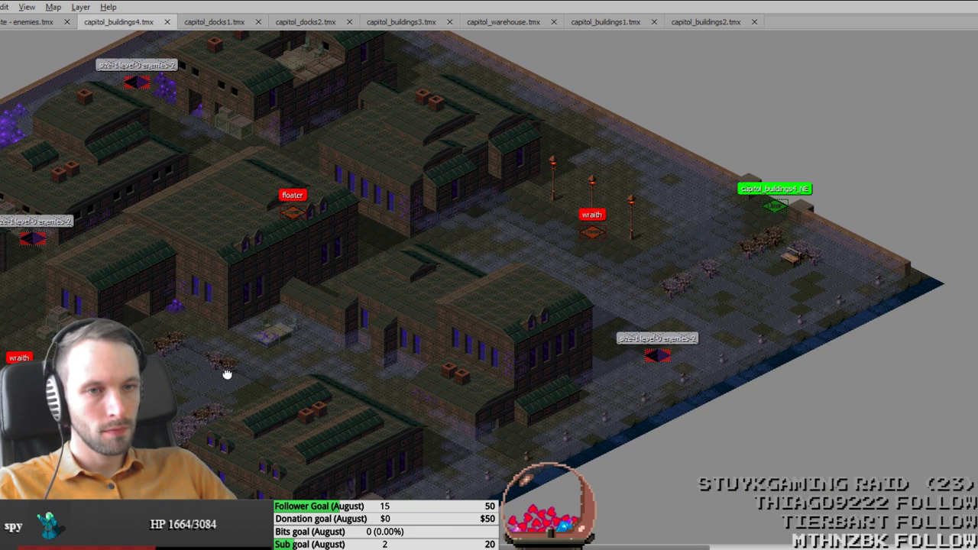
{"action": "middle_click_drag", "start_coordinate": [225, 372], "coordinate": [257, 353]}
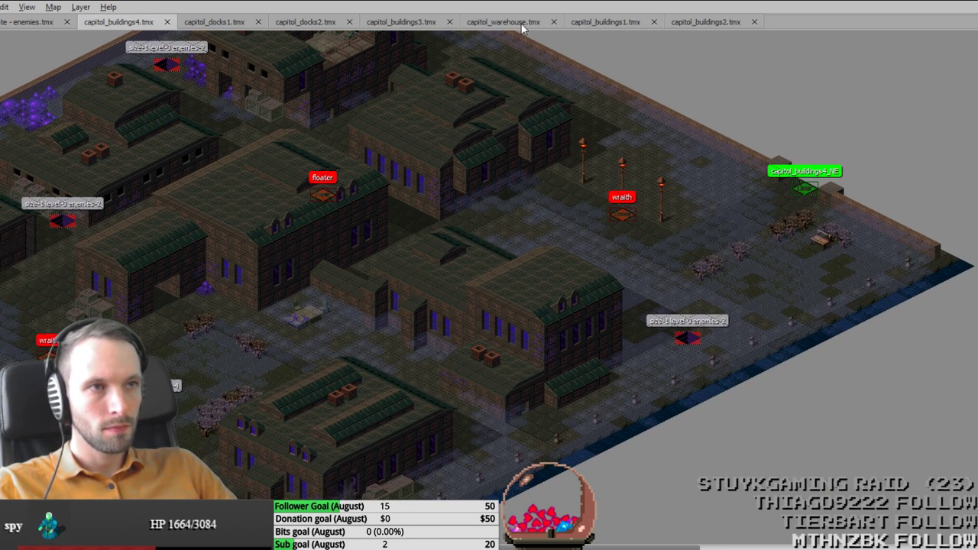
{"action": "left_click", "coordinate": [611, 22]}
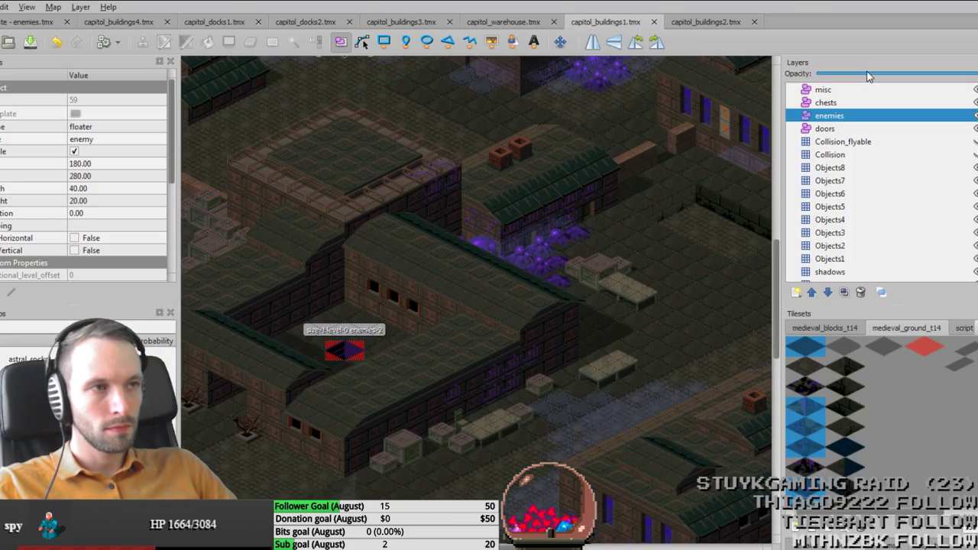
{"action": "key", "text": "ctrl+Tab"}
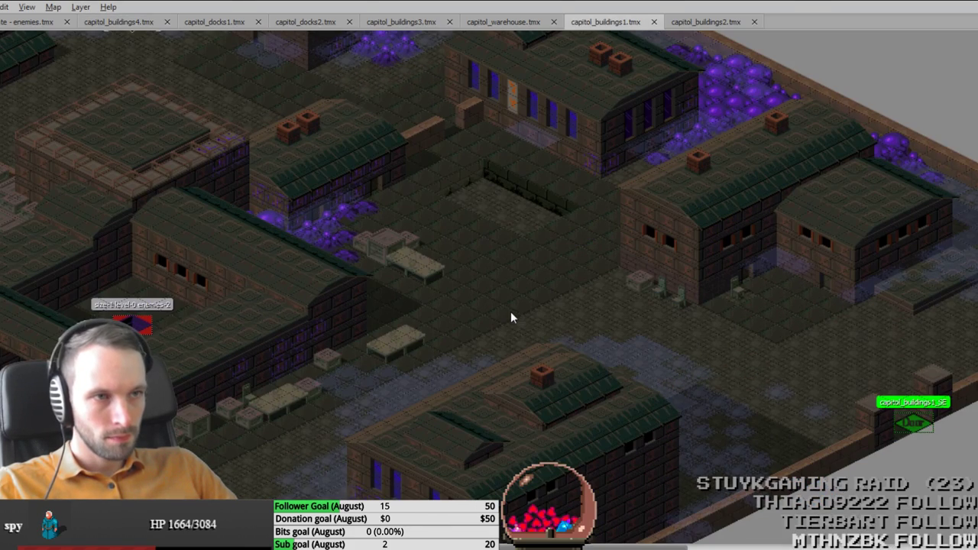
{"action": "key", "text": "ctrl+v"}
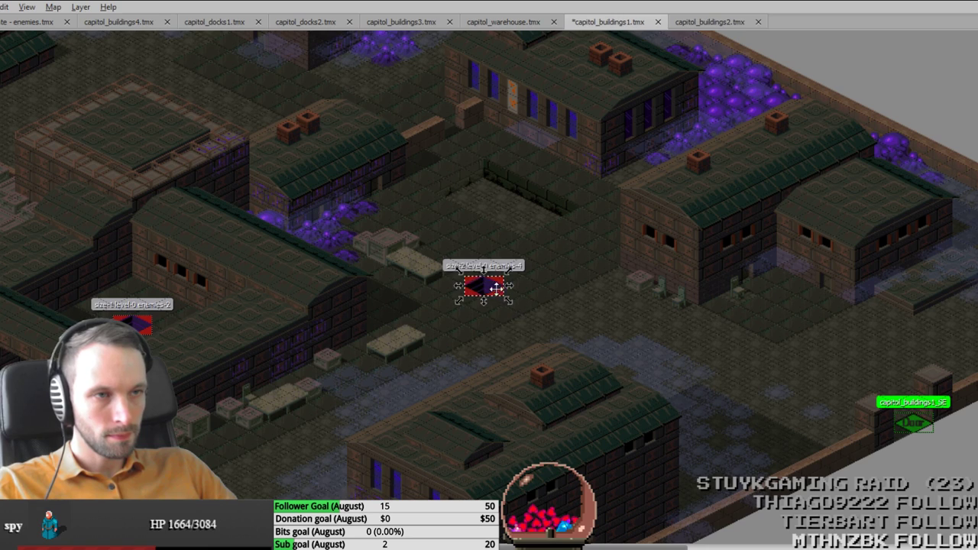
{"action": "left_click_drag", "start_coordinate": [495, 287], "coordinate": [511, 300]}
{"action": "key", "text": "ctrl+s"}
Step: Delete the unused enemies left outside the southwestern wall and save the map
{"action": "middle_click_drag", "start_coordinate": [612, 414], "coordinate": [646, 323]}
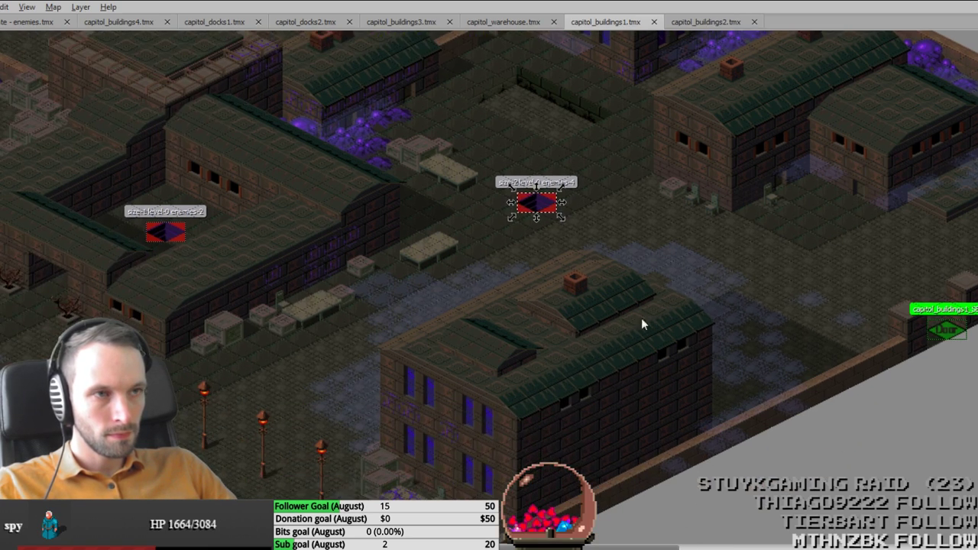
{"action": "middle_click_drag", "start_coordinate": [247, 338], "coordinate": [500, 222]}
{"action": "middle_click_drag", "start_coordinate": [253, 282], "coordinate": [433, 314]}
{"action": "scroll", "coordinate": [434, 314], "scroll_direction": "up", "scroll_amount": 2}
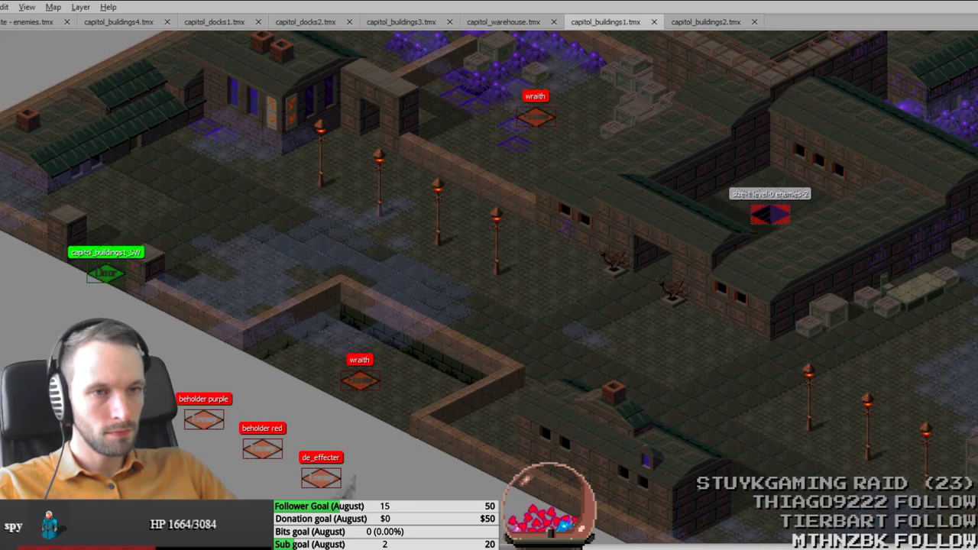
{"action": "left_click_drag", "start_coordinate": [269, 499], "coordinate": [312, 500]}
{"action": "key", "text": "Delete"}
{"action": "middle_click_drag", "start_coordinate": [538, 434], "coordinate": [511, 410]}
{"action": "key", "text": "ctrl+s"}
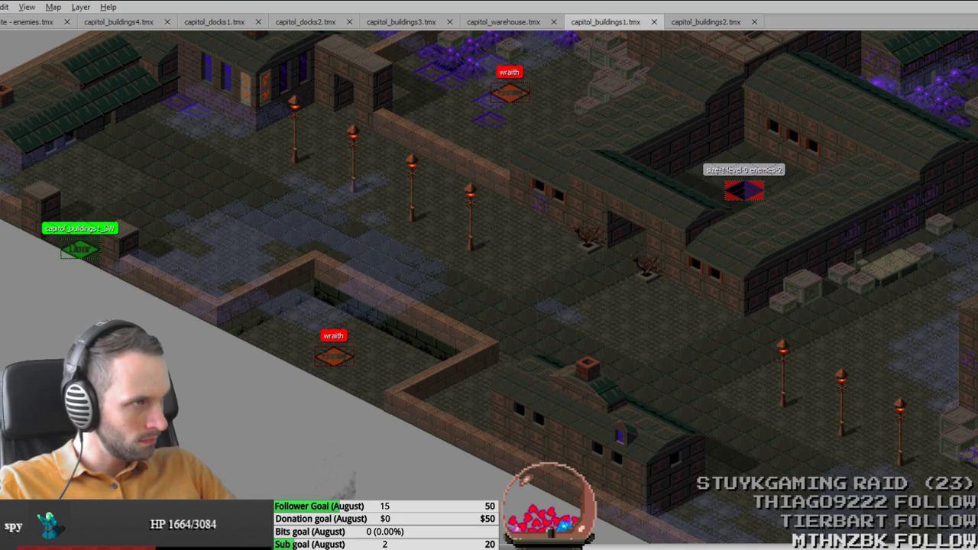
Step: Switch to Defold, build and run the game, and walk the player past the street lamps to the recess by the southwestern wall
{"action": "key", "text": "alt+Tab"}
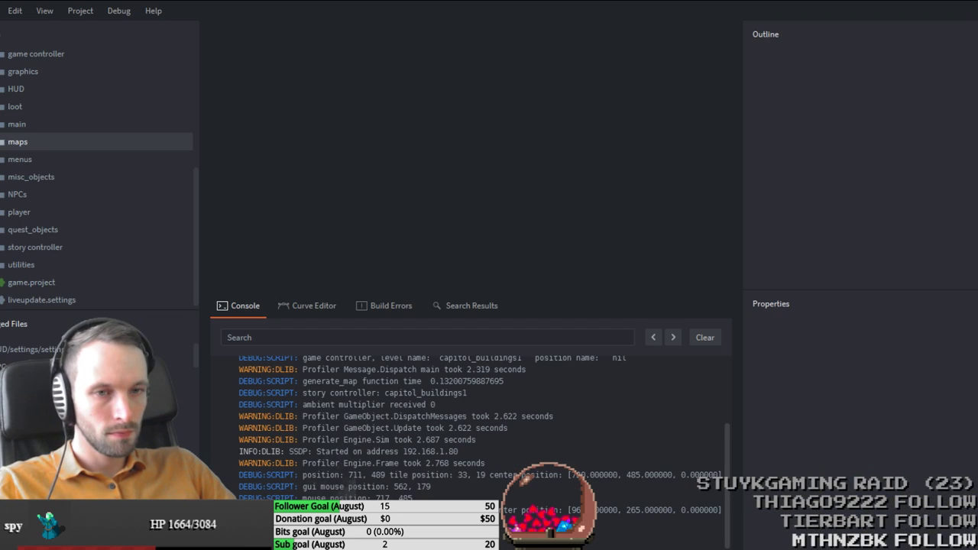
{"action": "key", "text": "ctrl+b"}
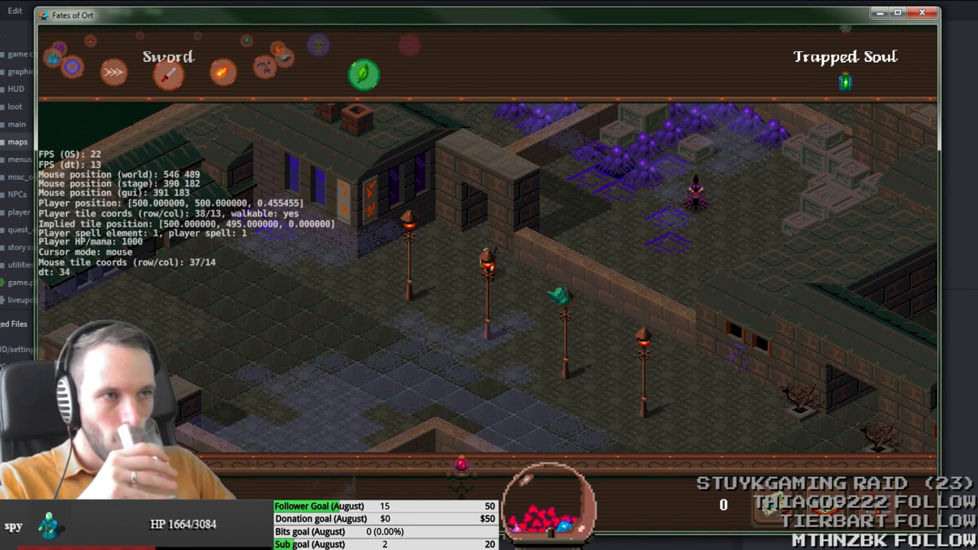
{"action": "key", "text": "s"}
{"action": "key", "text": "a"}
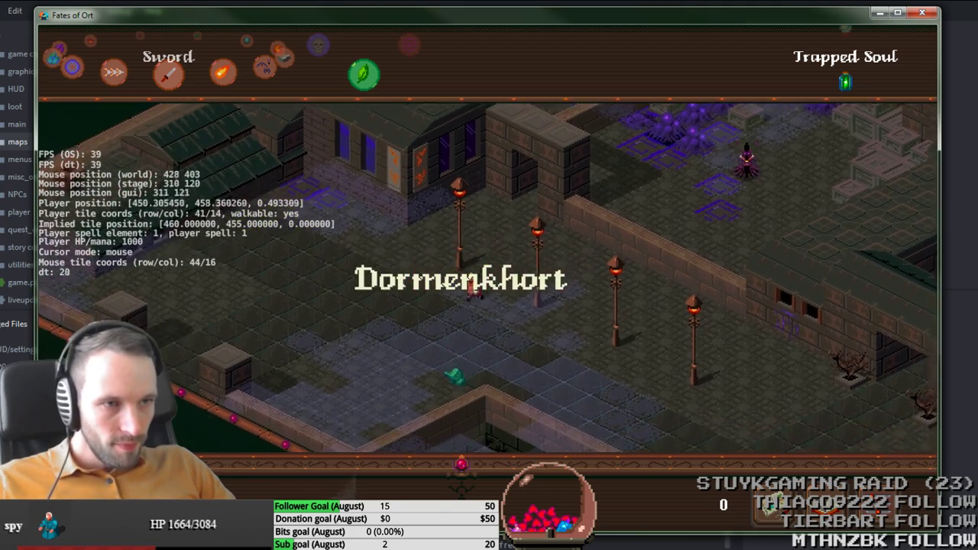
{"action": "left_click_drag", "start_coordinate": [566, 351], "coordinate": [617, 344]}
{"action": "key", "text": "d+s"}
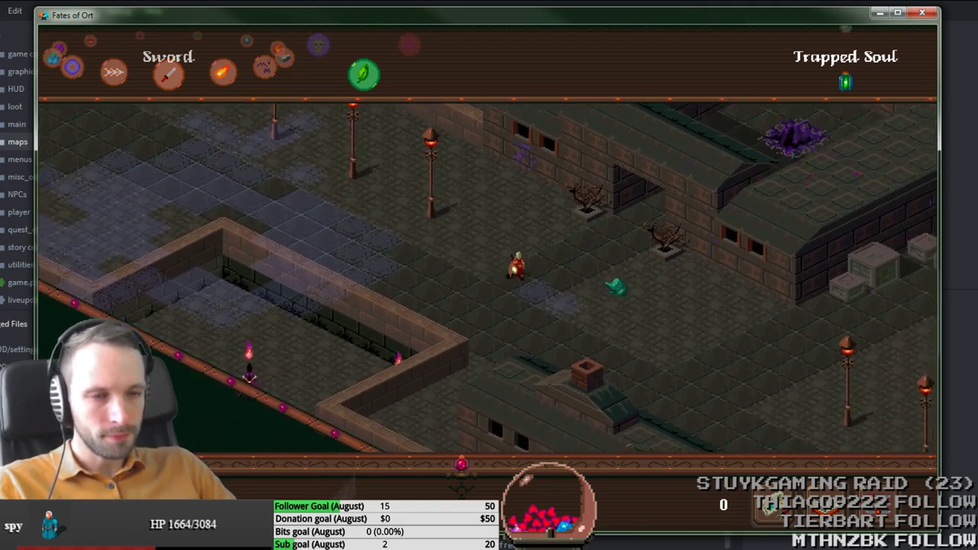
Step: Switch back to Tiled, delete the wraith in the recess by the southwestern wall and save capitol_buildings1
{"action": "key", "text": "alt+Tab"}
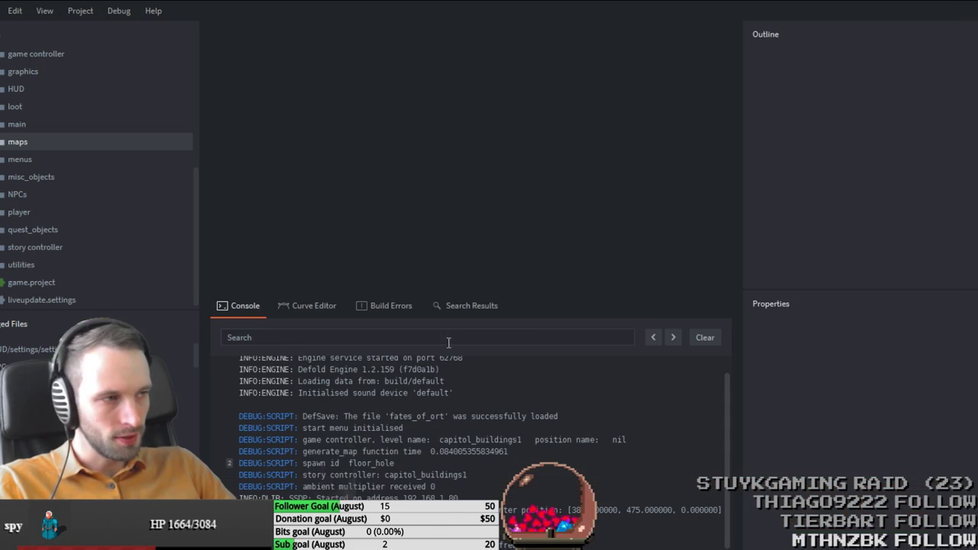
{"action": "key", "text": "alt+Tab"}
{"action": "left_click", "coordinate": [342, 356]}
{"action": "key", "text": "Delete"}
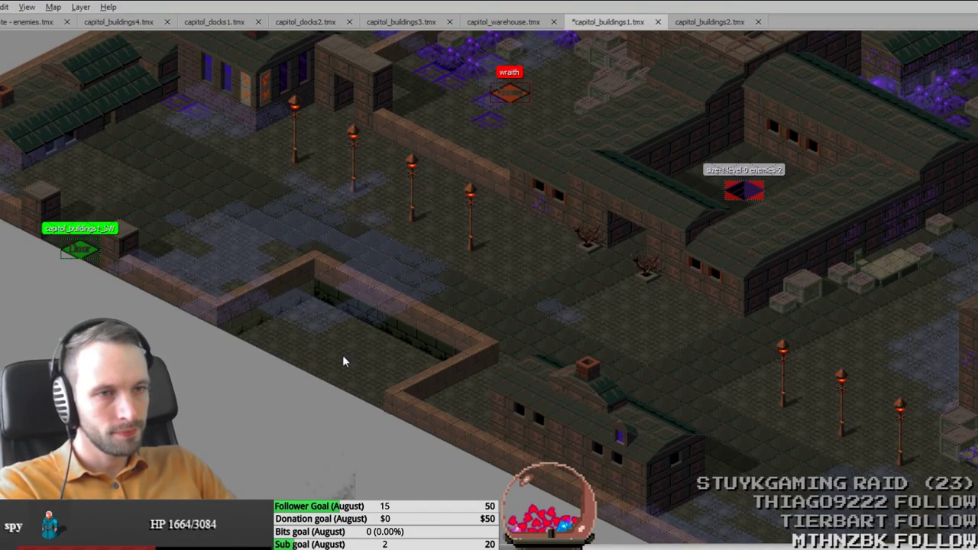
{"action": "key", "text": "ctrl+s"}
Step: Return to the running game and lead the player northeast past the stomper to the large floor hole on the square
{"action": "key", "text": "alt+Tab"}
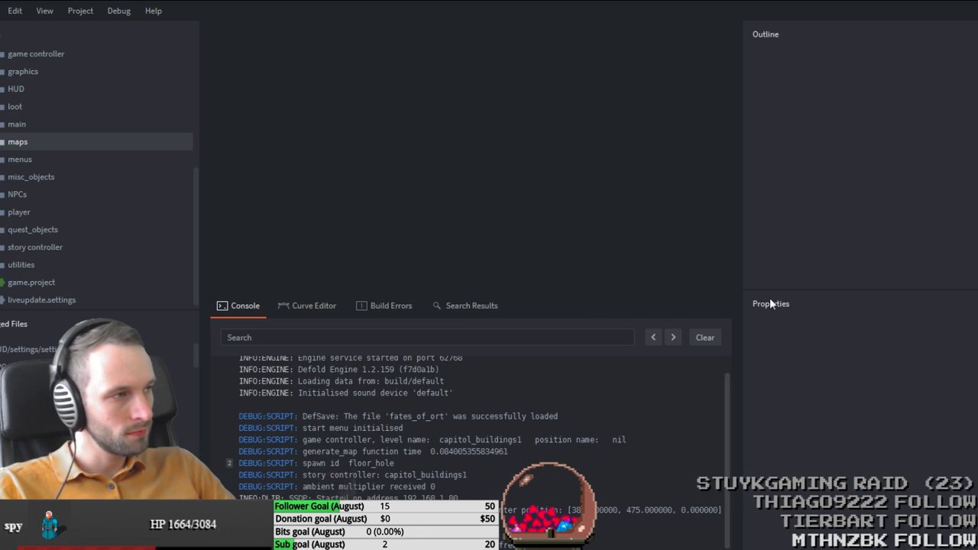
{"action": "key", "text": "alt+Tab"}
{"action": "left_click", "coordinate": [766, 334]}
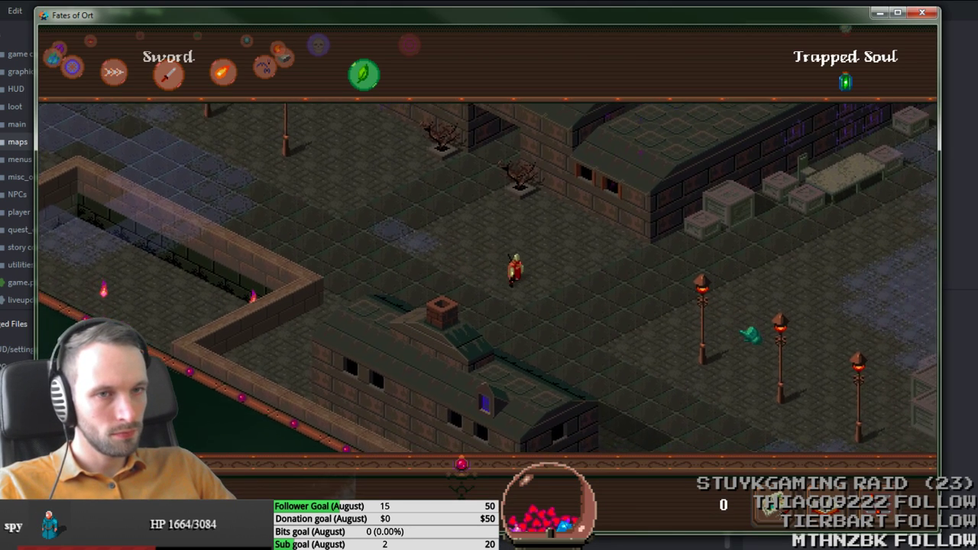
{"action": "left_click_drag", "start_coordinate": [741, 333], "coordinate": [552, 203]}
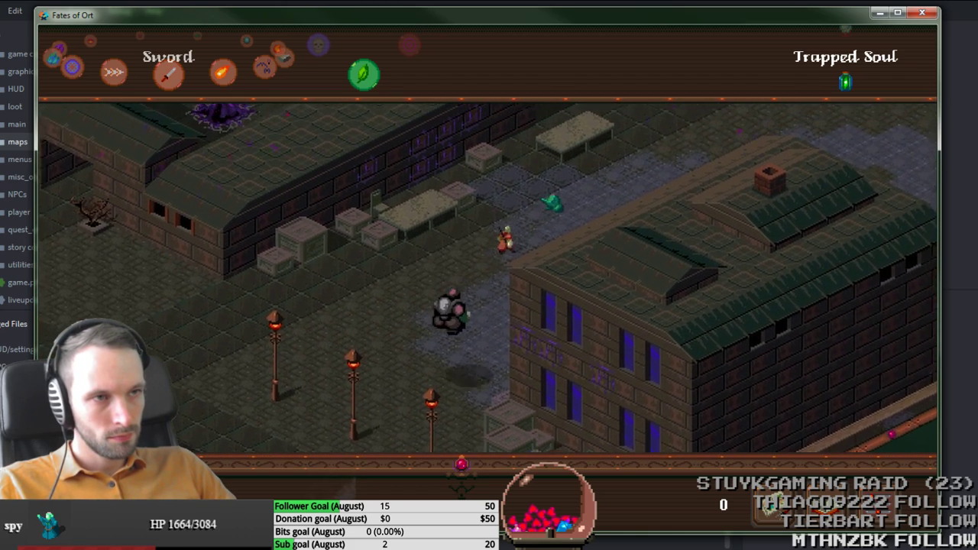
{"action": "key", "text": "Up"}
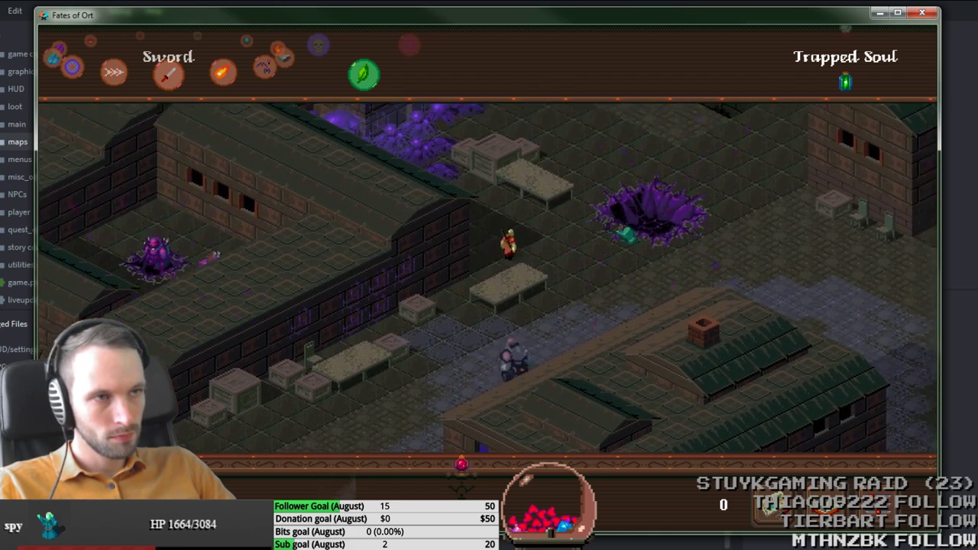
{"action": "key", "text": "Up"}
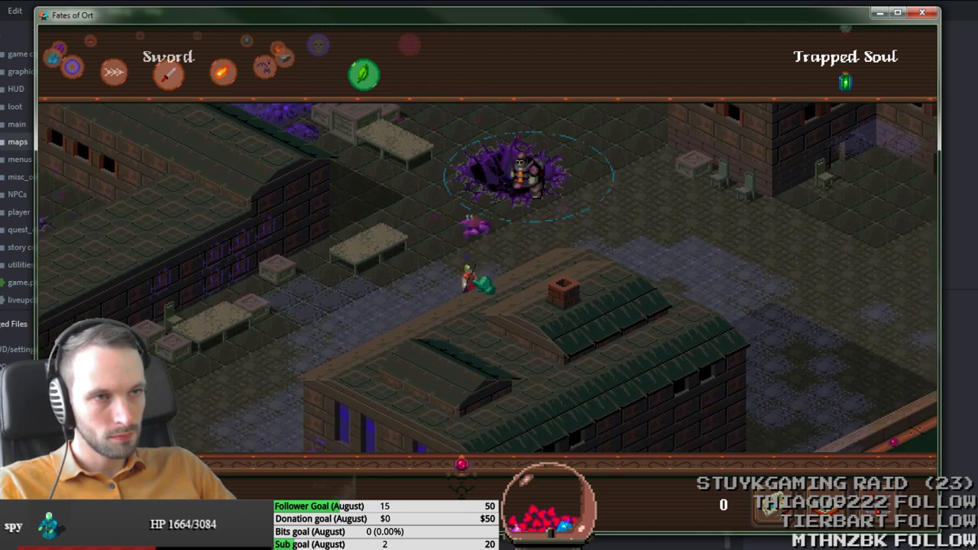
Step: Strike the enemies with the Sword and circle the player around the large floor hole to test the encounter
{"action": "left_click", "coordinate": [497, 207]}
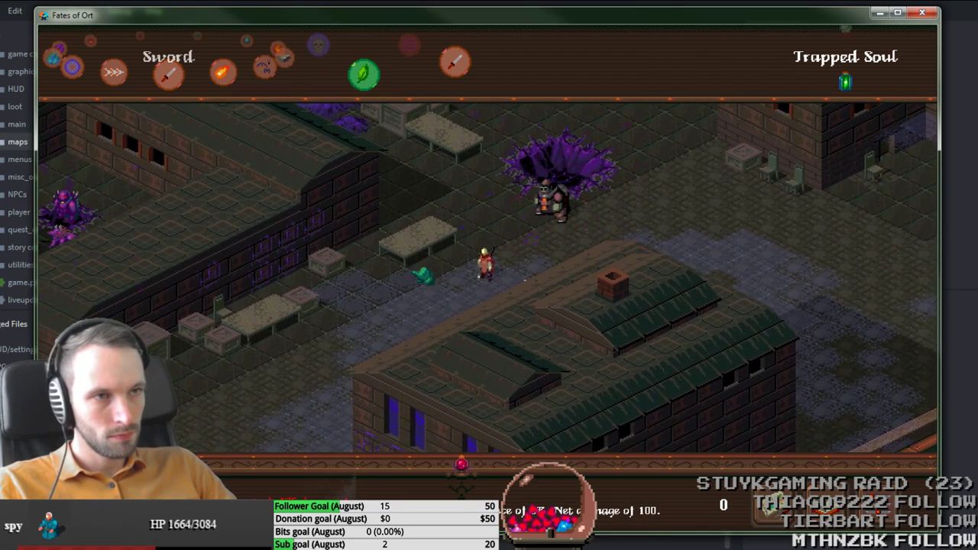
{"action": "left_click_drag", "start_coordinate": [421, 276], "coordinate": [712, 173]}
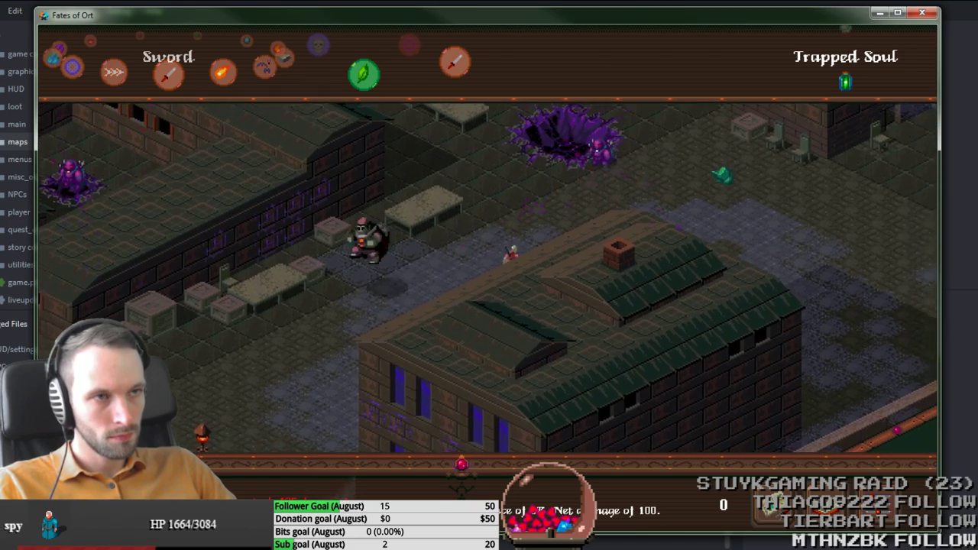
{"action": "key", "text": "Down"}
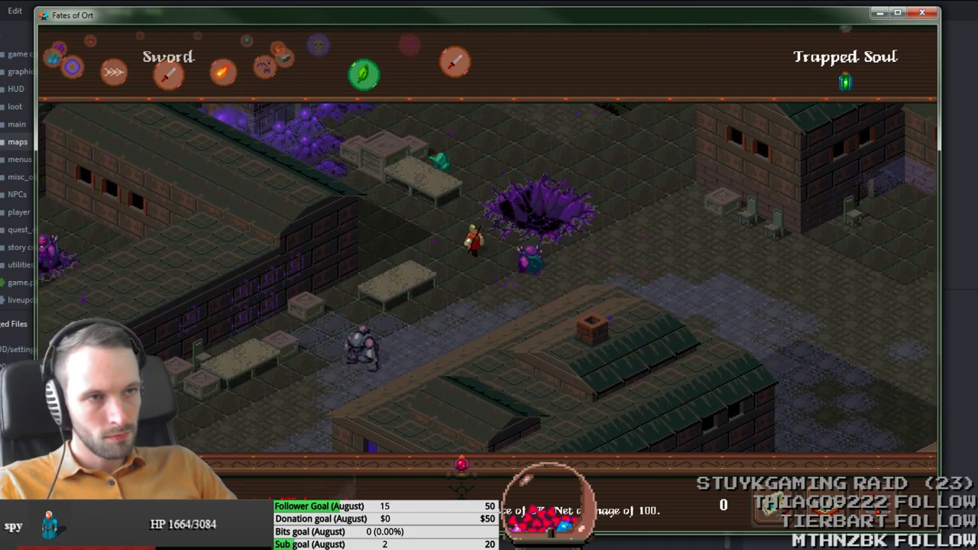
{"action": "left_click_drag", "start_coordinate": [495, 135], "coordinate": [525, 122]}
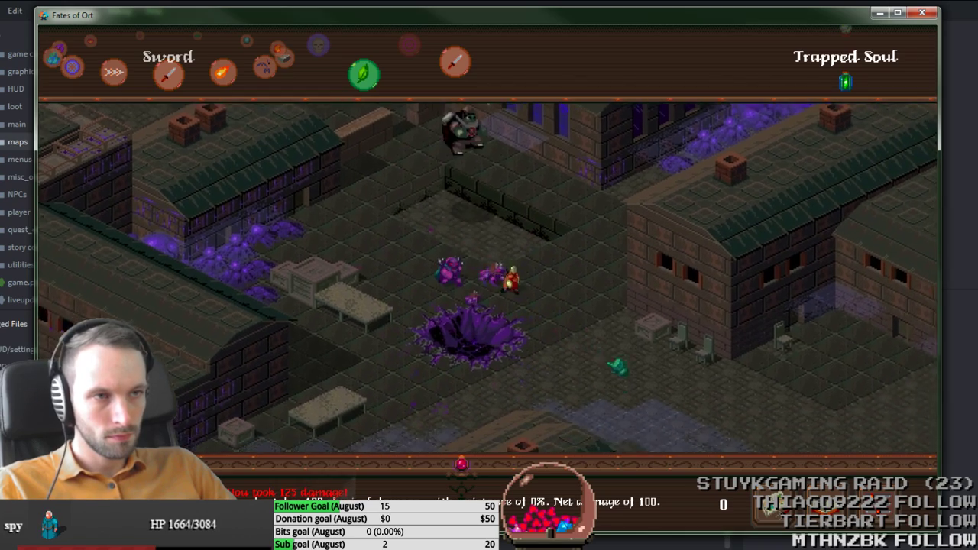
Step: Select the Shockwave spell and cast it repeatedly at the stomper, crawlers and consumption tank beside the floor hole
{"action": "scroll", "coordinate": [625, 402], "scroll_direction": "up", "scroll_amount": 2}
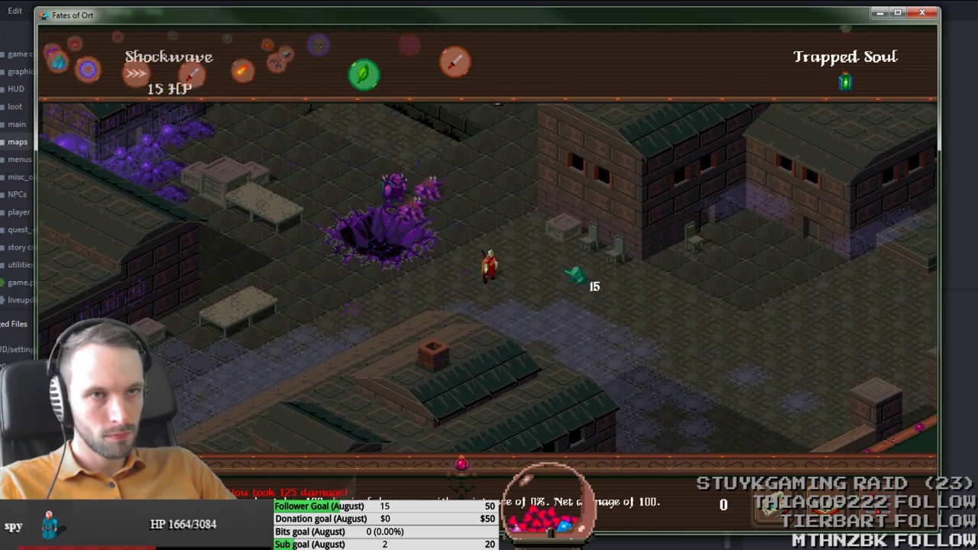
{"action": "right_click", "coordinate": [508, 160]}
{"action": "key", "text": "space"}
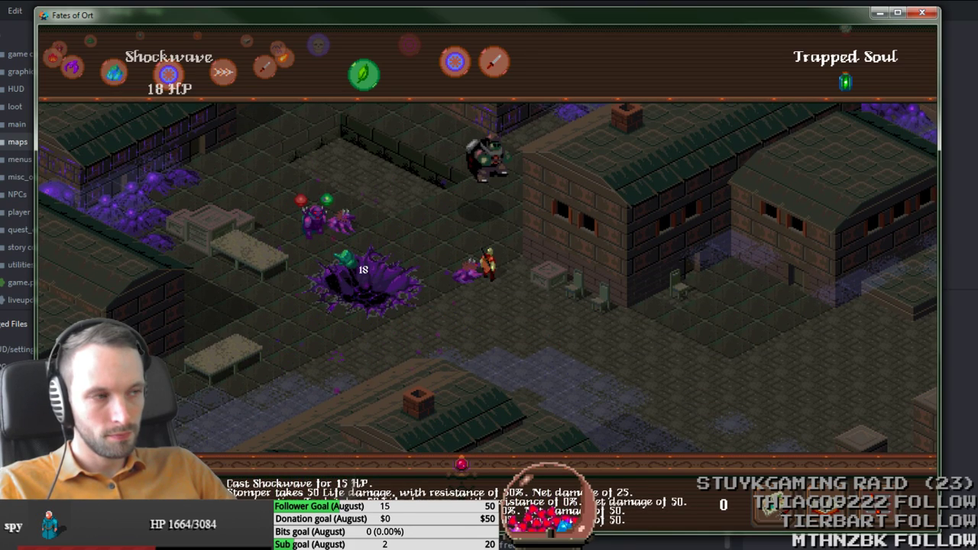
{"action": "key", "text": "space"}
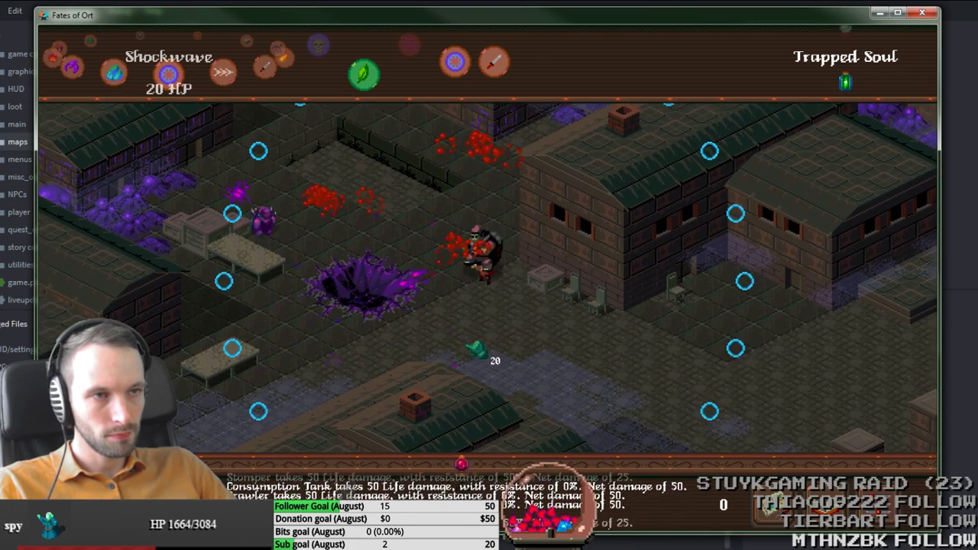
{"action": "key", "text": "space"}
Step: Retreat southeast of the floor hole and cast Ice Spikes at the stomper and the consumption tank
{"action": "left_click_drag", "start_coordinate": [472, 367], "coordinate": [641, 313]}
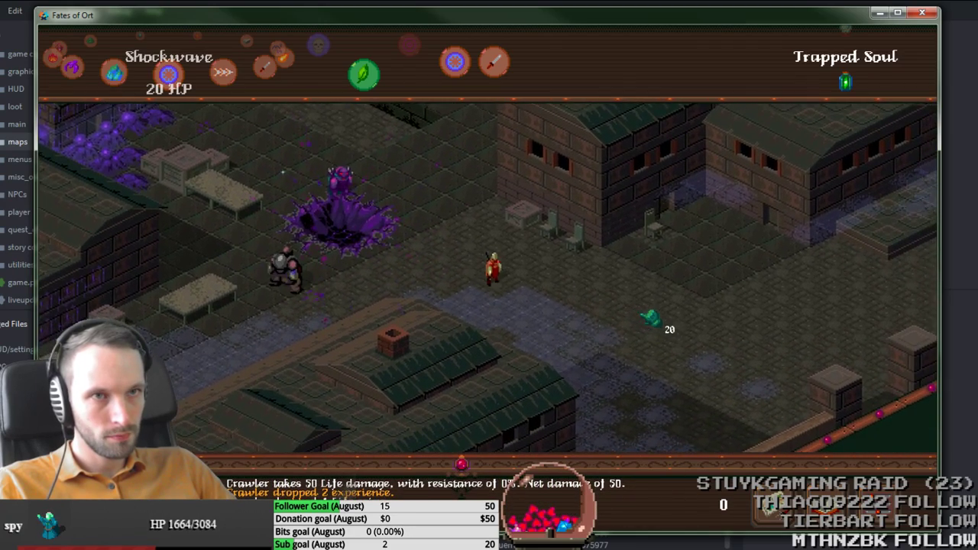
{"action": "scroll", "coordinate": [651, 318], "scroll_direction": "up", "scroll_amount": 1}
{"action": "right_click", "coordinate": [221, 132]}
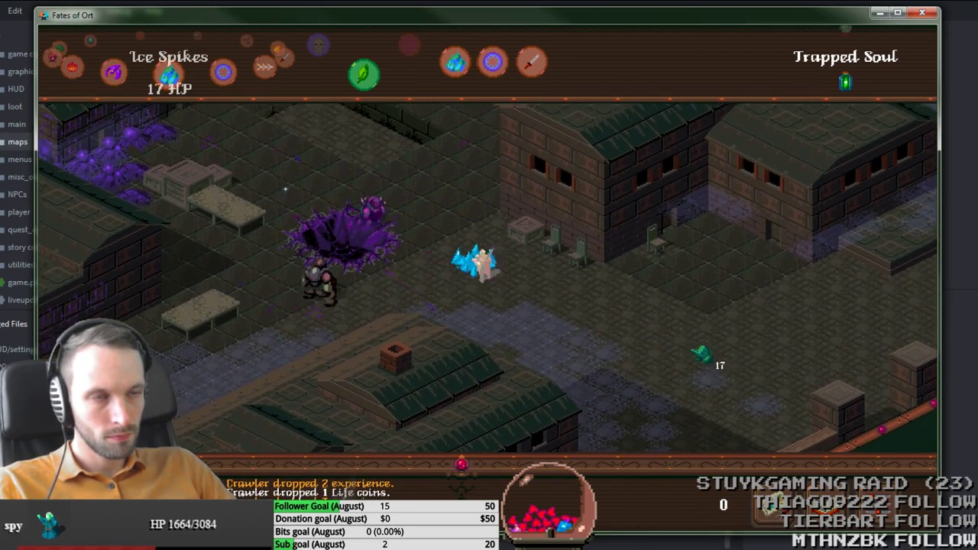
{"action": "mouse_move", "coordinate": [703, 354]}
{"action": "left_mouse_down"}
{"action": "mouse_move", "coordinate": [712, 343]}
{"action": "mouse_move", "coordinate": [702, 371]}
{"action": "left_mouse_up"}
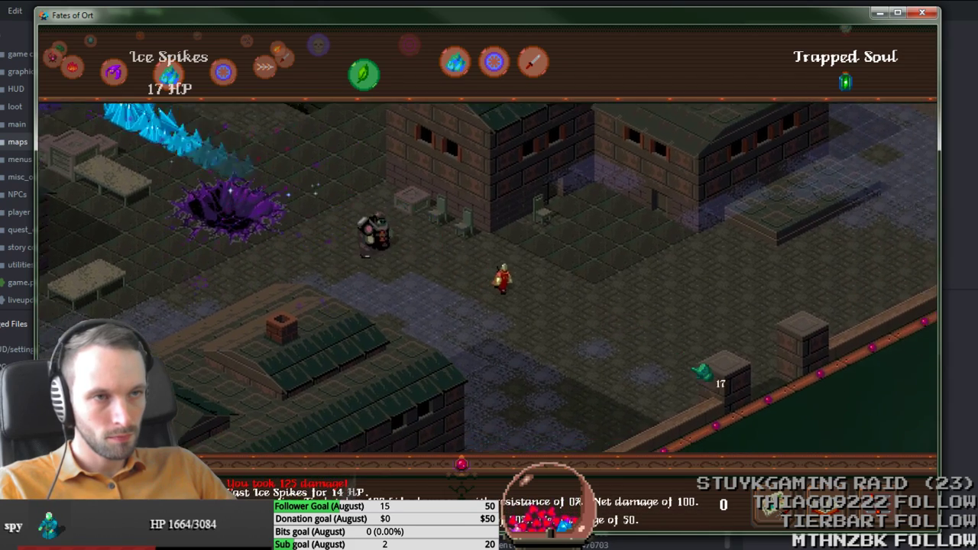
Step: Select Life Wall and cast it near the southeastern gate against the approaching stomper
{"action": "key", "text": "q"}
{"action": "key", "text": "q"}
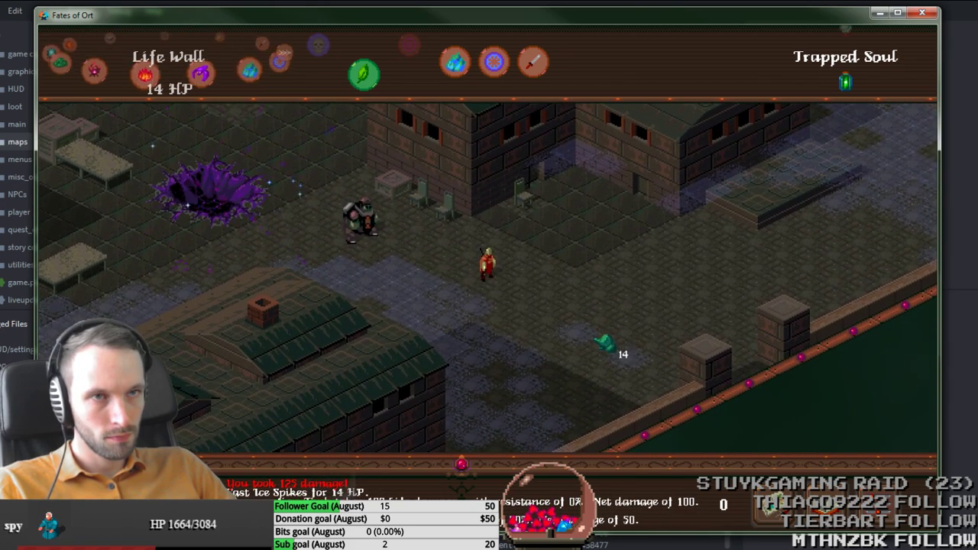
{"action": "key", "text": "space"}
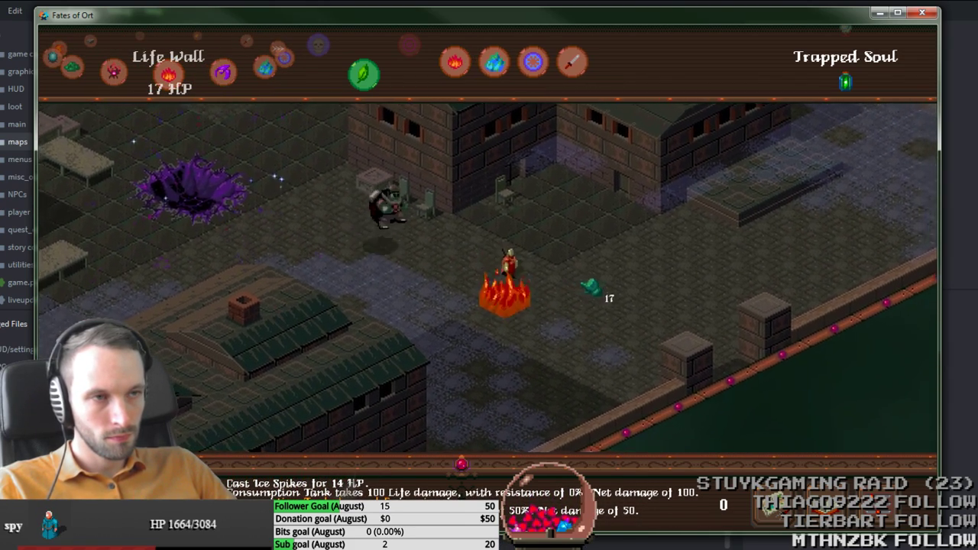
Step: Cast Life Wall at the stomper, switch to the Sword to strike it, and run back northwest past the floor hole
{"action": "left_click_drag", "start_coordinate": [567, 326], "coordinate": [286, 267]}
{"action": "left_click", "coordinate": [578, 61]}
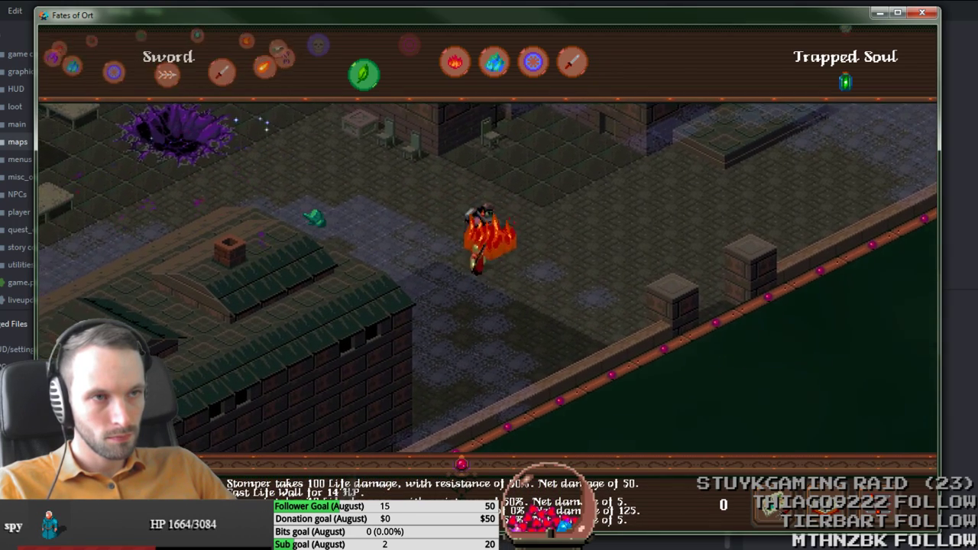
{"action": "left_click_drag", "start_coordinate": [309, 214], "coordinate": [680, 246]}
{"action": "key", "text": "space"}
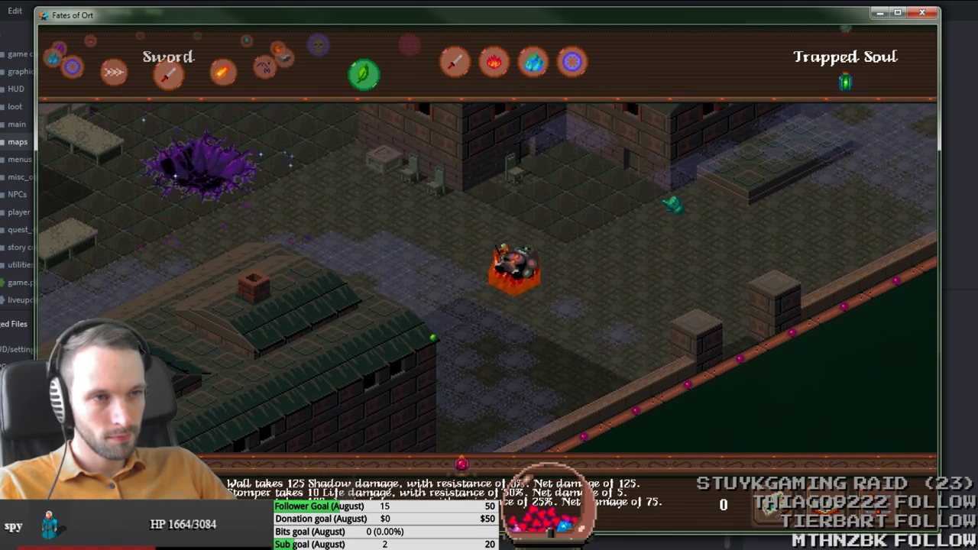
{"action": "mouse_move", "coordinate": [336, 210]}
{"action": "left_mouse_down"}
{"action": "mouse_move", "coordinate": [349, 221]}
{"action": "mouse_move", "coordinate": [327, 219]}
{"action": "left_mouse_up"}
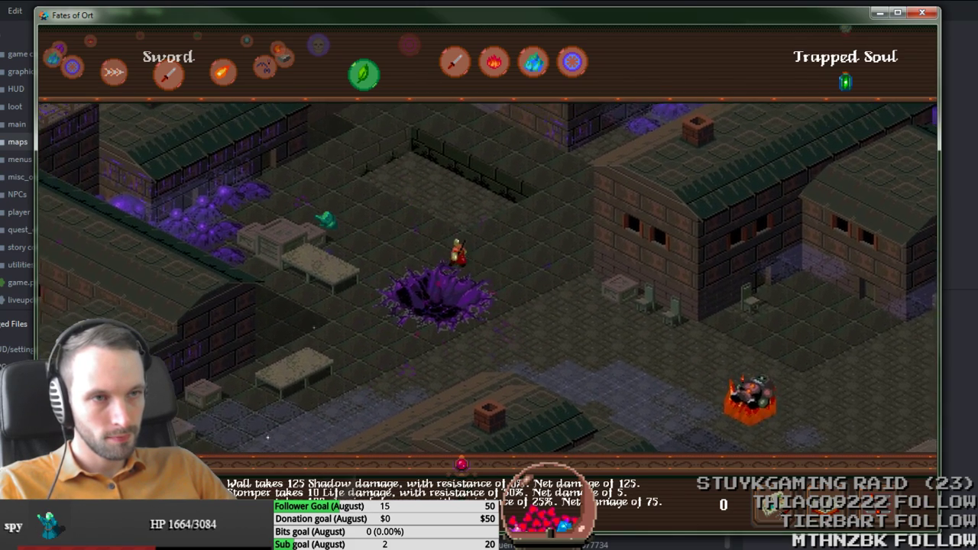
Step: Advance northwest to the floater and attack it from range with Sacrificial Familiar and Lightning Strike
{"action": "scroll", "coordinate": [382, 181], "scroll_direction": "up", "scroll_amount": 5}
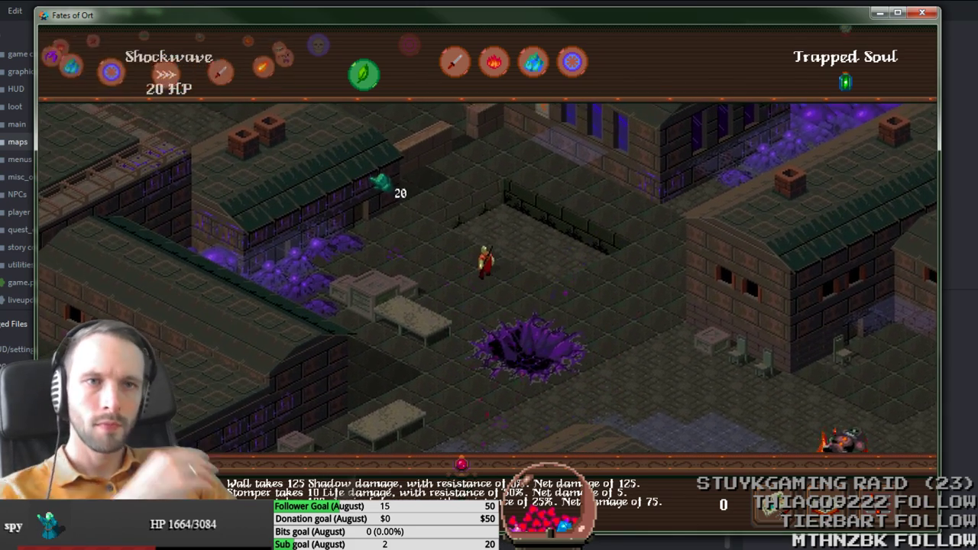
{"action": "key", "text": "Tab"}
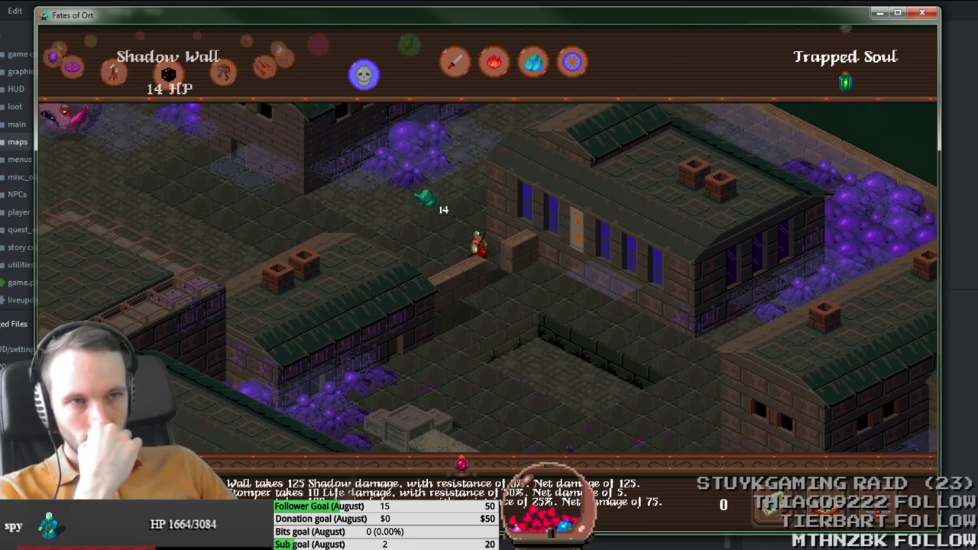
{"action": "scroll", "coordinate": [424, 197], "scroll_direction": "down", "scroll_amount": 1}
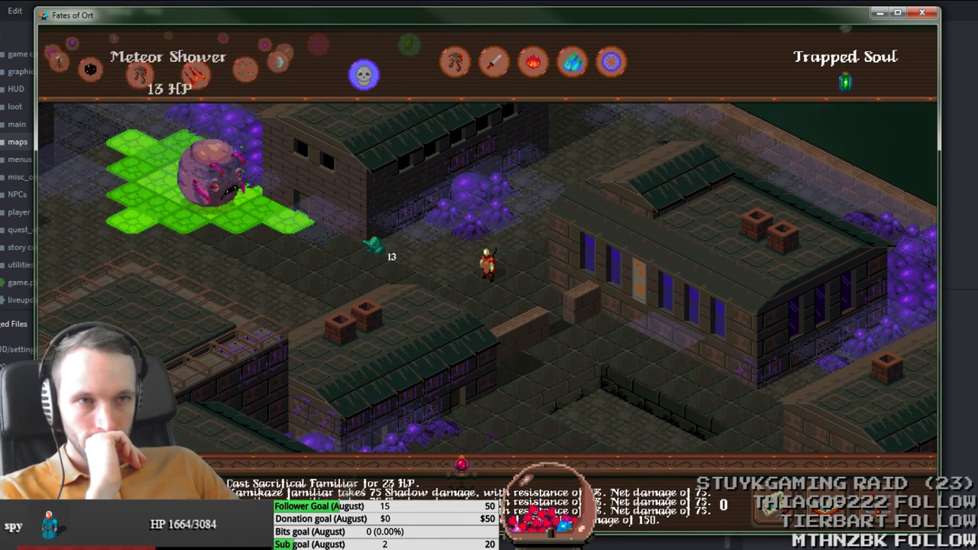
{"action": "left_click", "coordinate": [243, 210]}
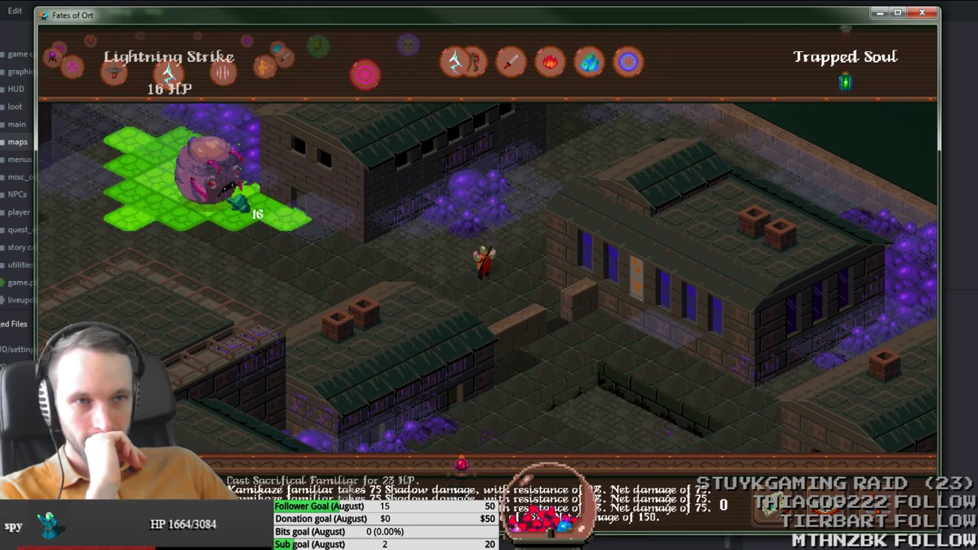
{"action": "left_click", "coordinate": [185, 233]}
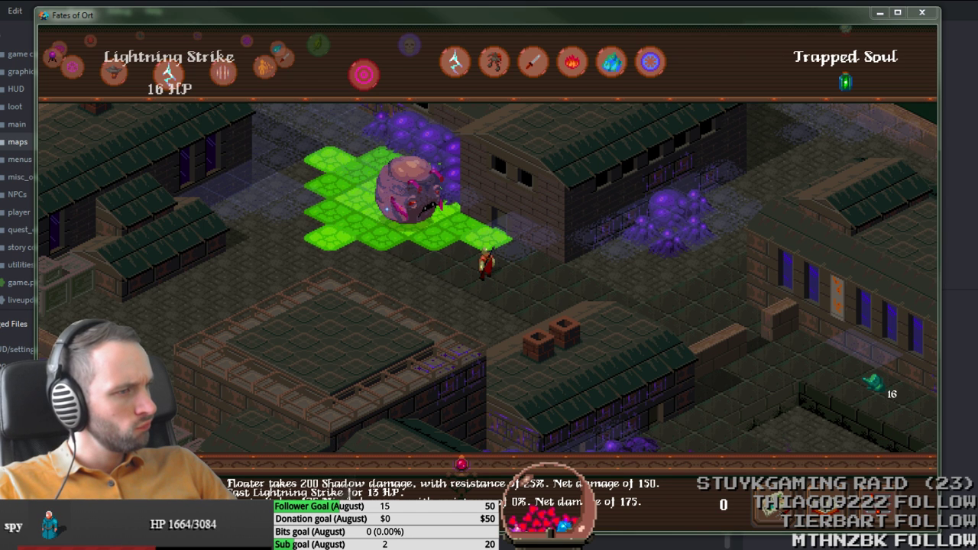
Step: Switch to the Project Iso spreadsheet's Graphics sheet and clear the "slug mage proj" and "dwarf king death animation" entries
{"action": "key", "text": "alt+Tab"}
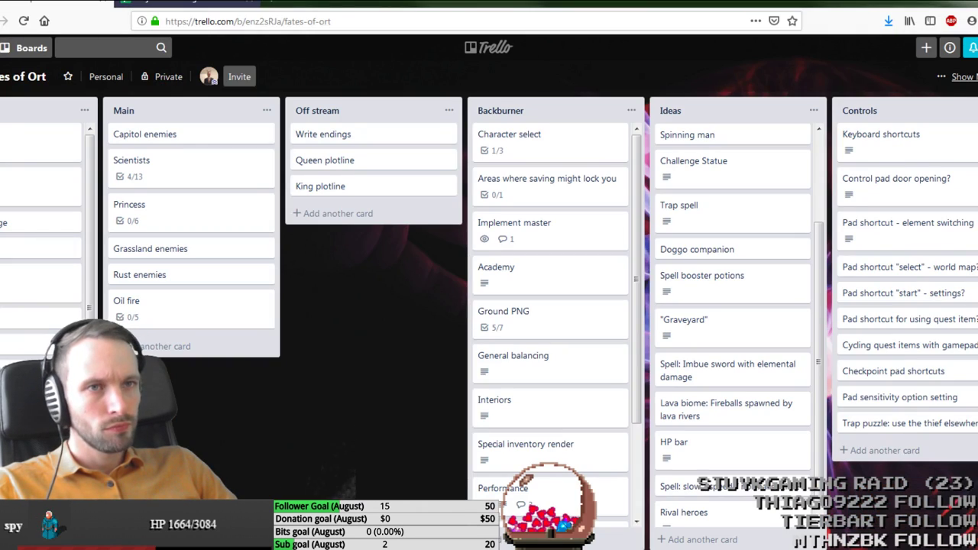
{"action": "left_click", "coordinate": [168, 6]}
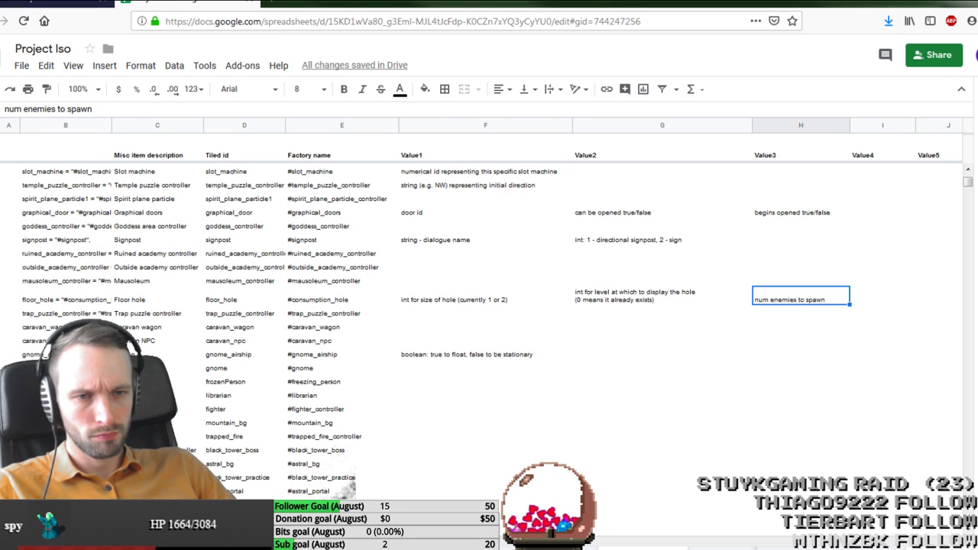
{"action": "key", "text": "ctrl+shift+Page_Down"}
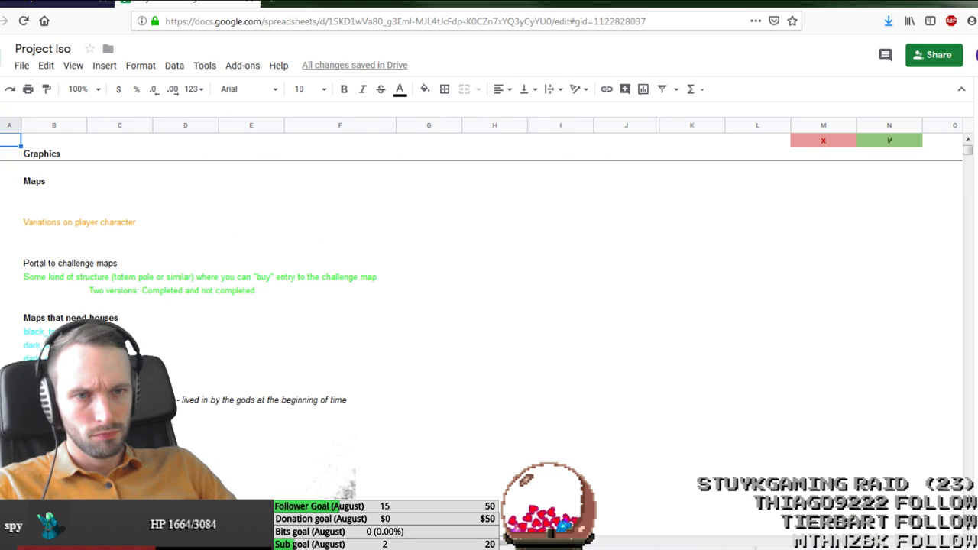
{"action": "scroll", "coordinate": [489, 321], "scroll_direction": "down", "scroll_amount": 6}
{"action": "left_click", "coordinate": [53, 426]}
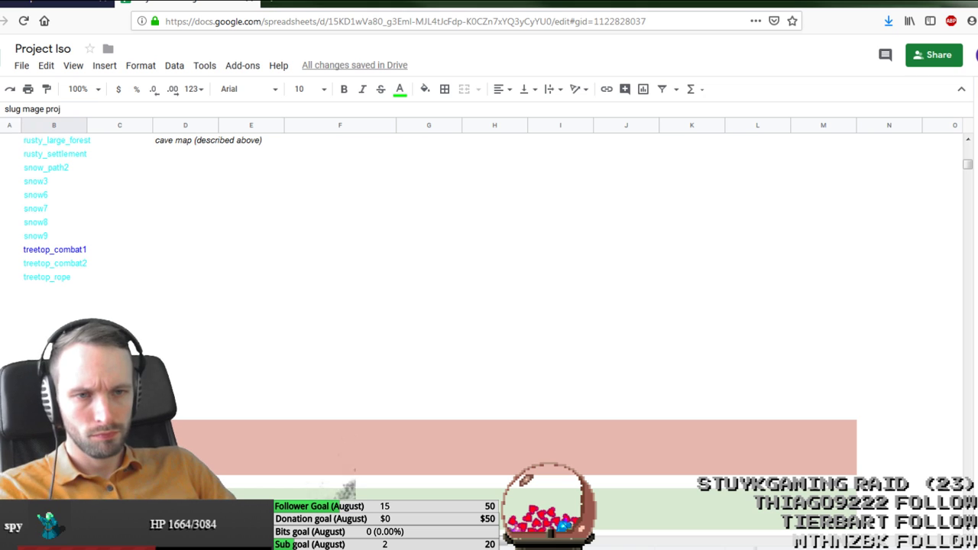
{"action": "key", "text": "Delete"}
{"action": "left_click", "coordinate": [53, 440]}
{"action": "scroll", "coordinate": [489, 321], "scroll_direction": "down", "scroll_amount": 1}
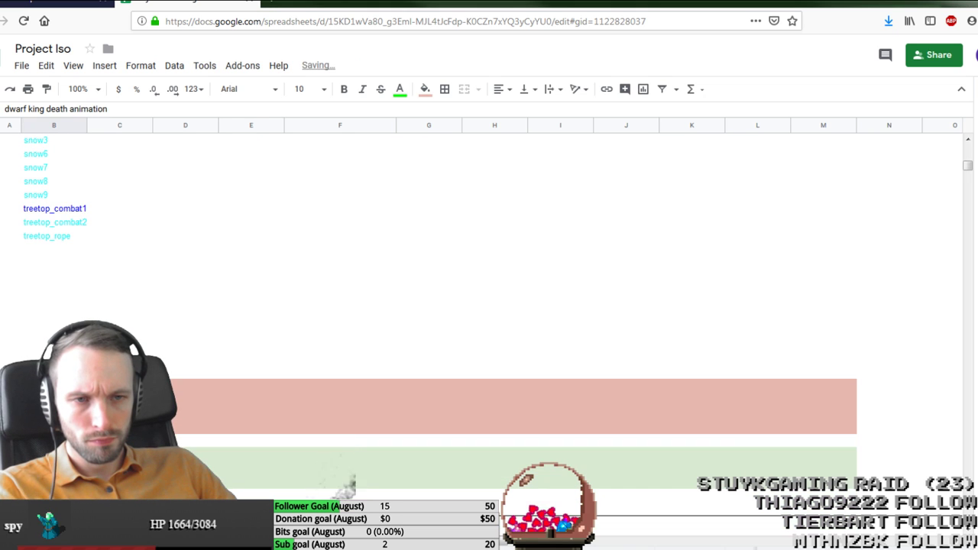
{"action": "key", "text": "Delete"}
Step: Replace the "knight2 death animation" entry with "floater (i can't remember if we have discussed this before?)" in black text
{"action": "key", "text": "Down"}
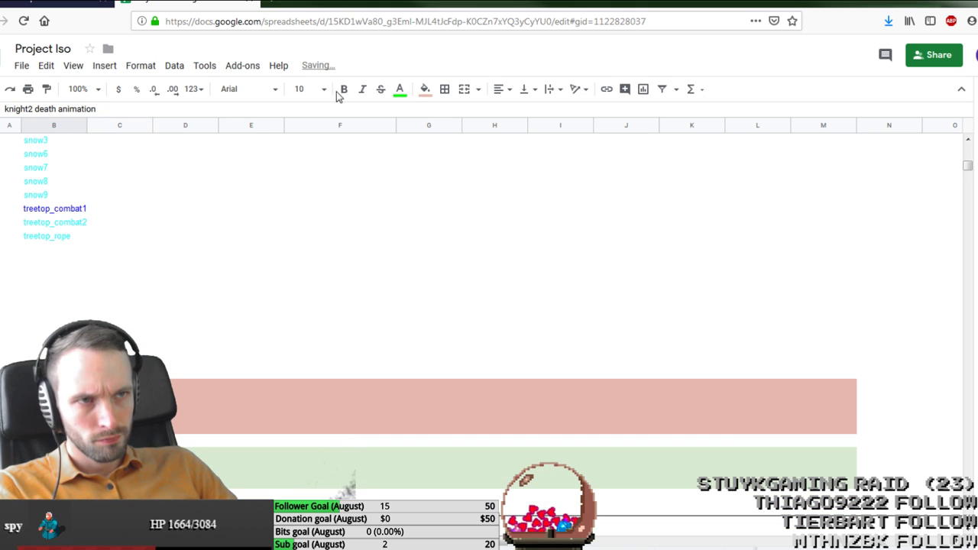
{"action": "left_click", "coordinate": [398, 89]}
{"action": "left_click", "coordinate": [404, 133]}
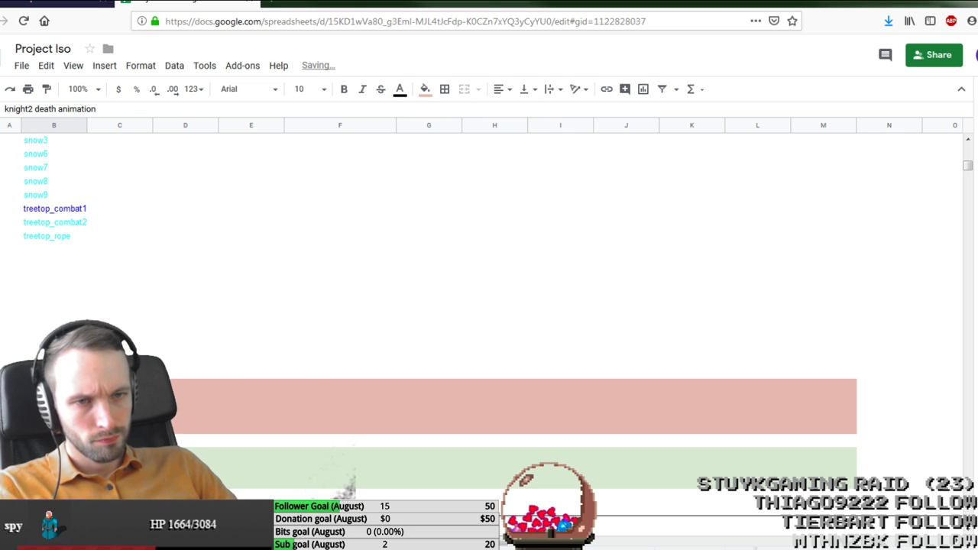
{"action": "key", "text": "Down"}
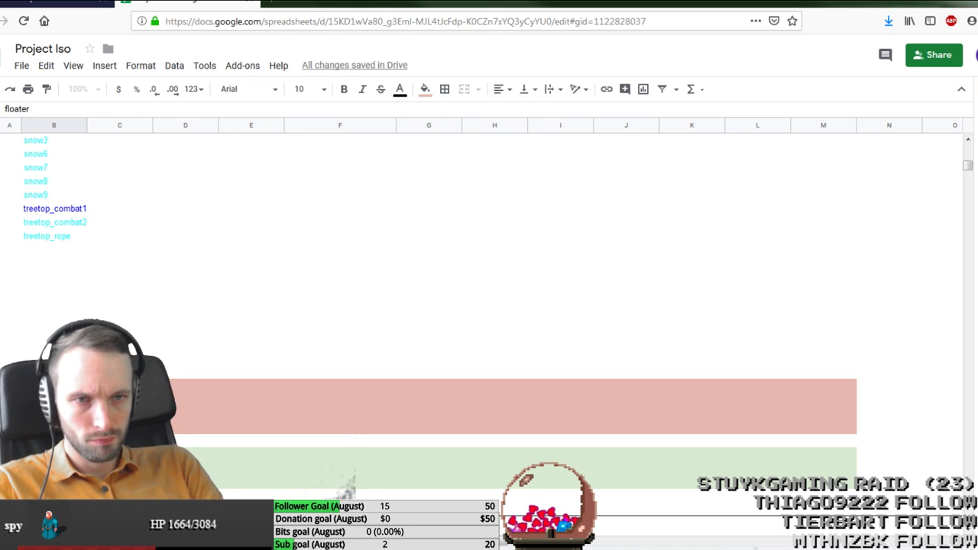
{"action": "type", "text": "(i cant"}
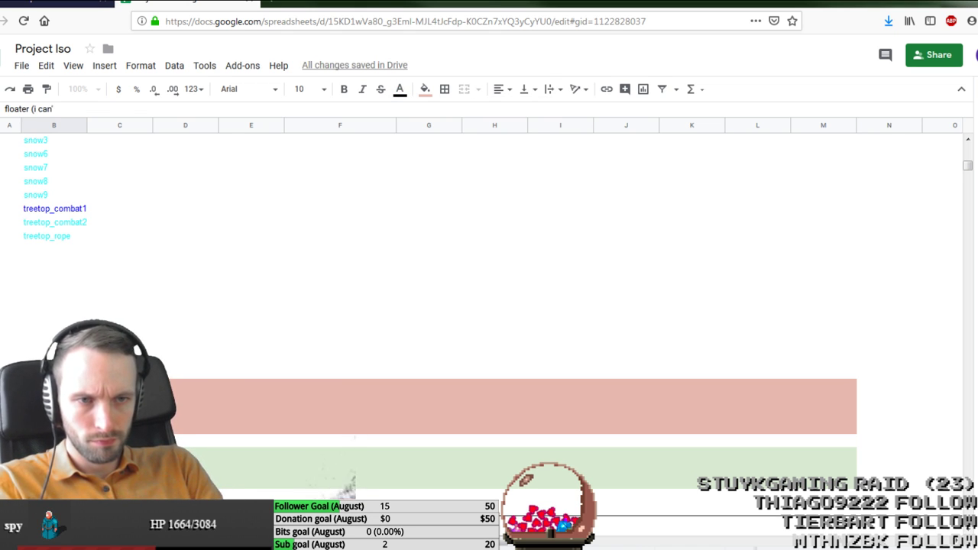
{"action": "type", "text": " remember if we hav"}
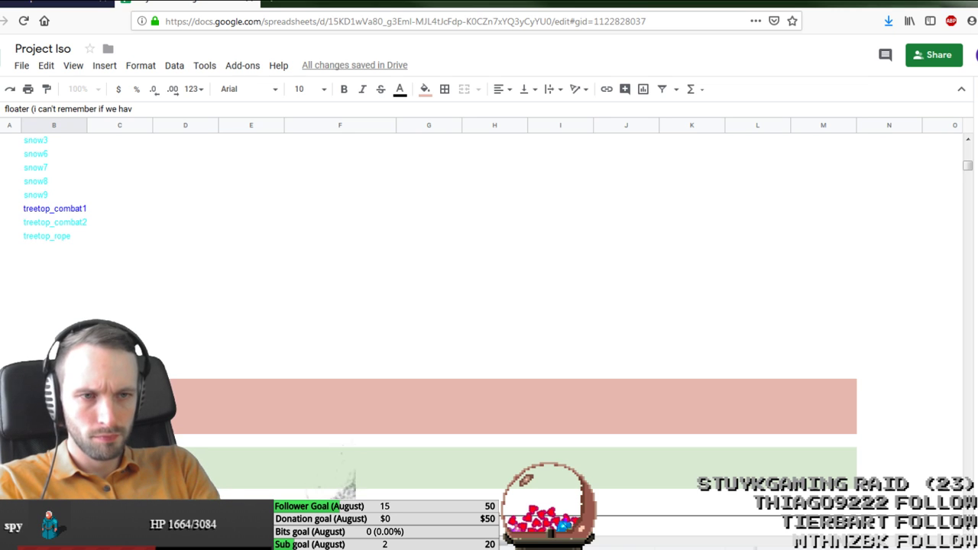
{"action": "type", "text": "e discussed this"}
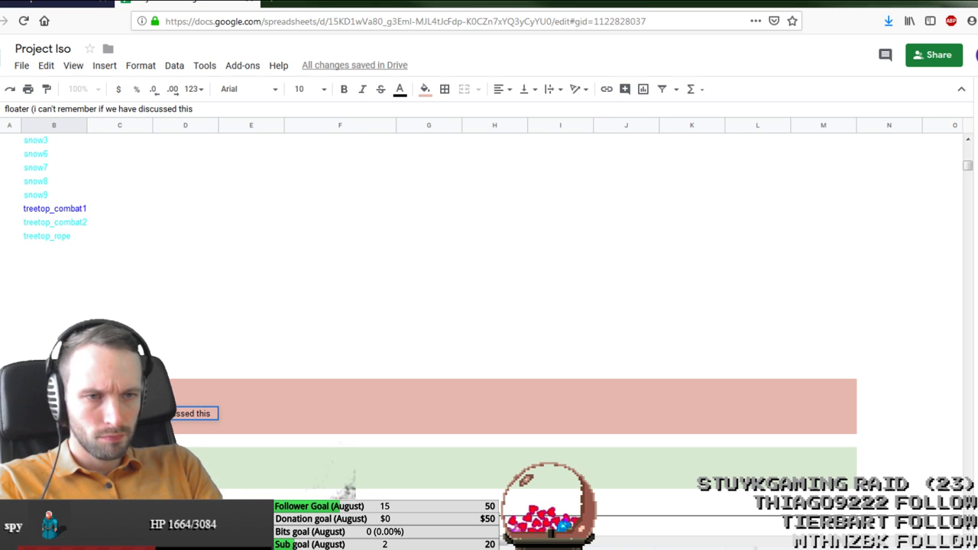
{"action": "type", "text": " before?)"}
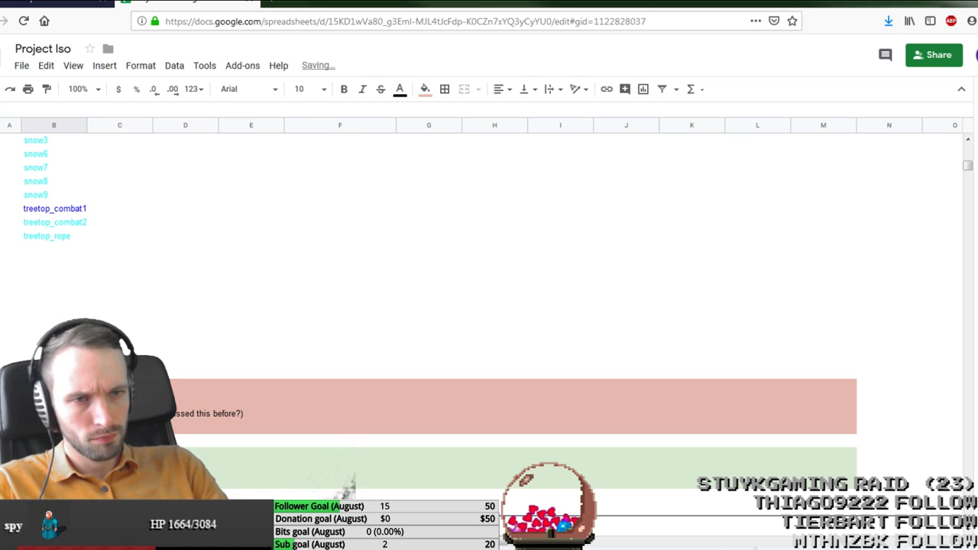
{"action": "left_click", "coordinate": [357, 425]}
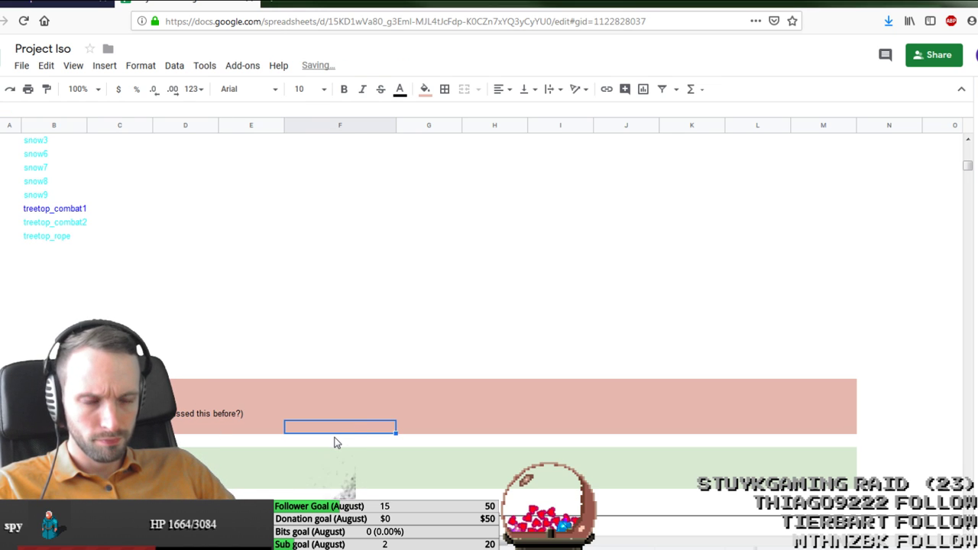
Step: Check the remaining entries on the Graphics sheet and return to Fates of Ort to walk the player southwest past the floater
{"action": "scroll", "coordinate": [333, 442], "scroll_direction": "down", "scroll_amount": 1}
{"action": "scroll", "coordinate": [333, 443], "scroll_direction": "down", "scroll_amount": 1}
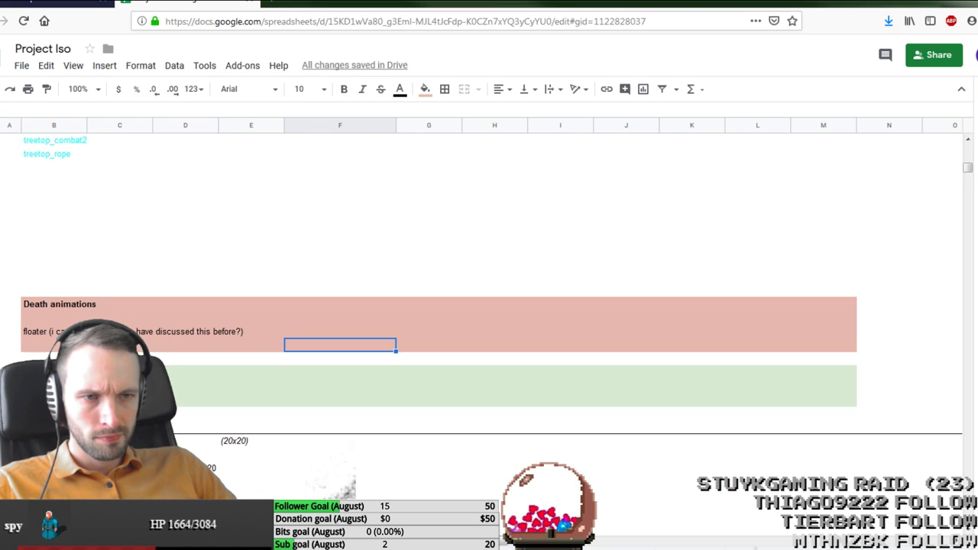
{"action": "scroll", "coordinate": [333, 443], "scroll_direction": "down", "scroll_amount": 6}
{"action": "scroll", "coordinate": [333, 443], "scroll_direction": "up", "scroll_amount": 12}
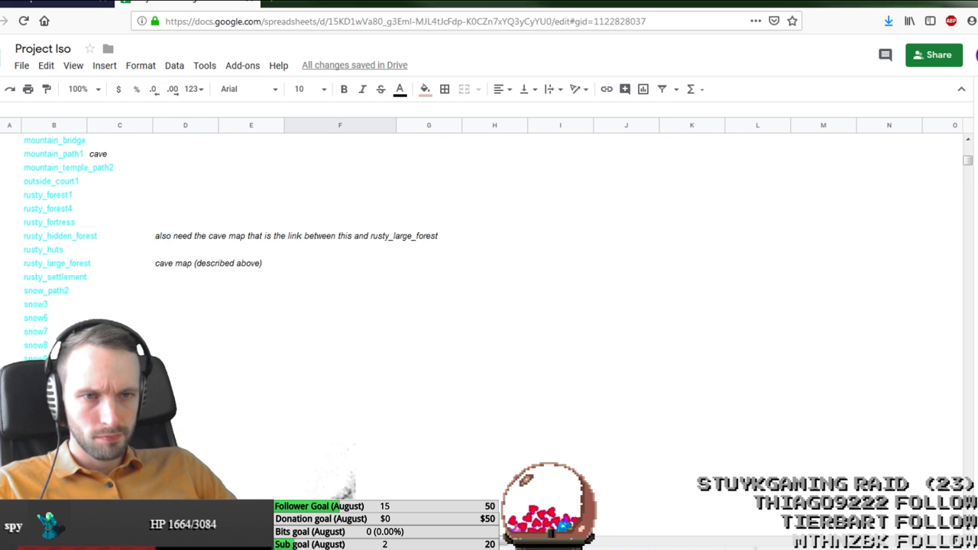
{"action": "scroll", "coordinate": [489, 306], "scroll_direction": "up", "scroll_amount": 5}
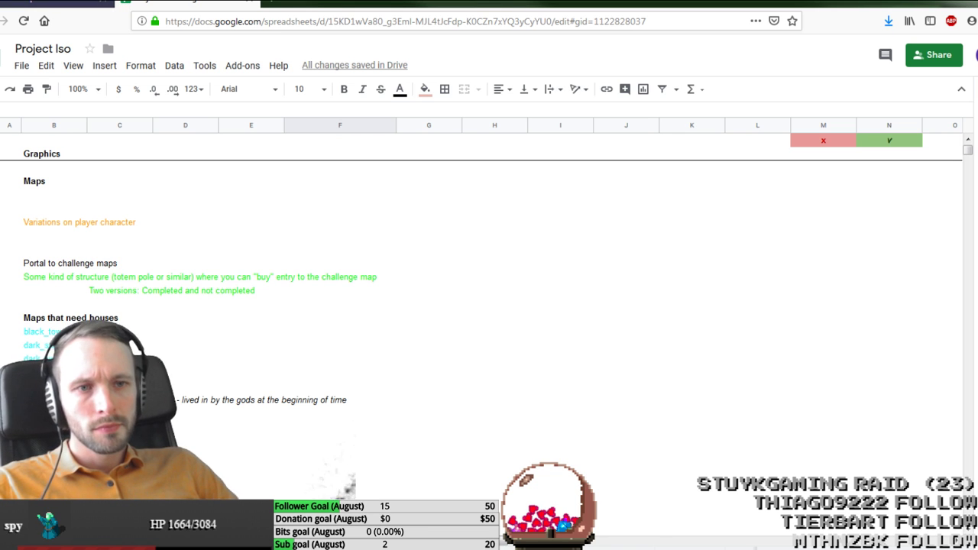
{"action": "left_click", "coordinate": [56, 4]}
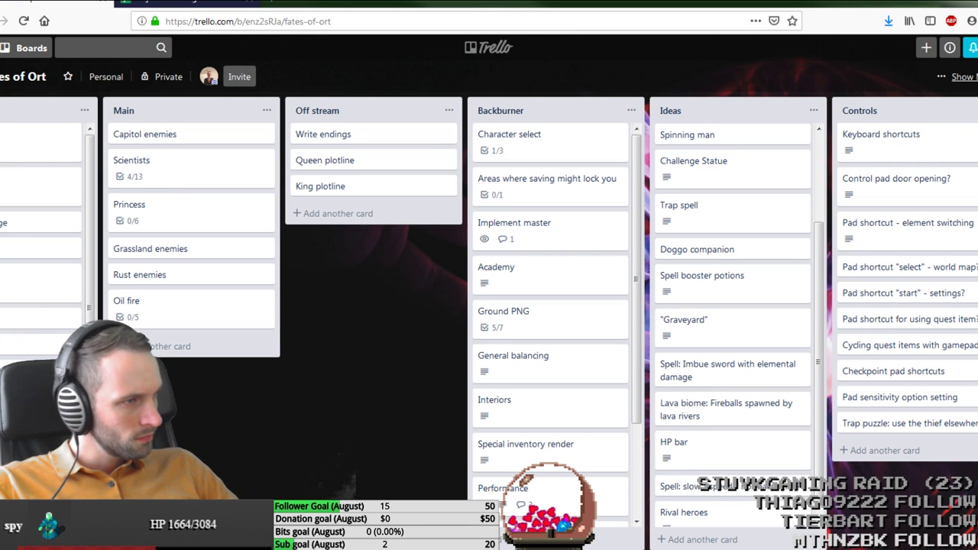
{"action": "key", "text": "alt+Tab"}
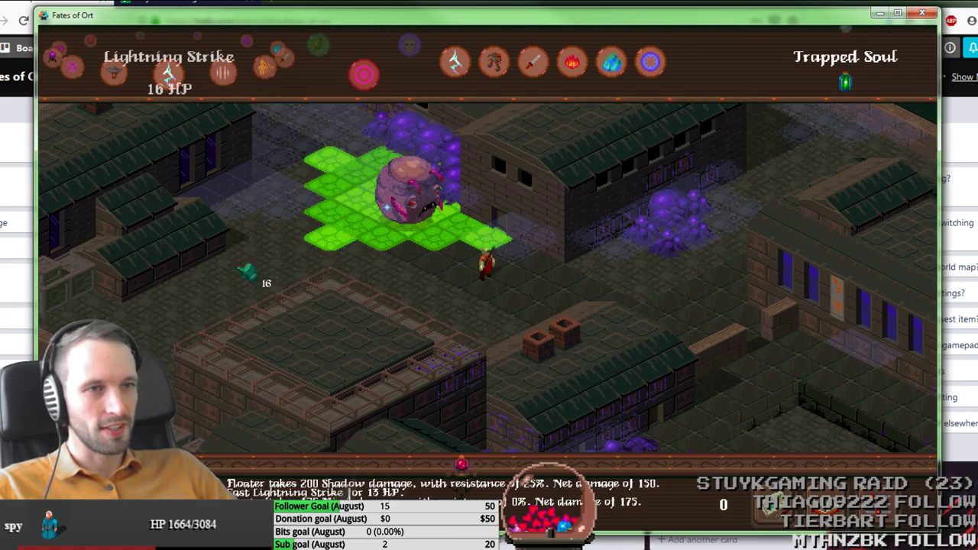
{"action": "left_click_drag", "start_coordinate": [360, 214], "coordinate": [503, 162]}
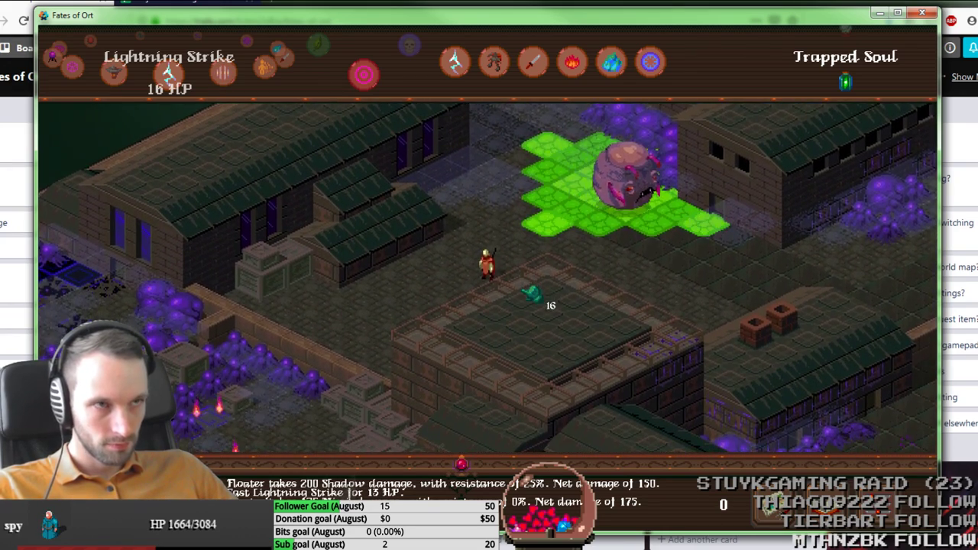
Step: Switch to the Tiled map editor, paste a size 1 floor hole with 2 enemies southwest of the floater in capitol_buildings1, and save
{"action": "key", "text": "alt+Tab"}
{"action": "key", "text": "alt+Tab"}
{"action": "middle_click_drag", "start_coordinate": [662, 269], "coordinate": [491, 352]}
{"action": "middle_click_drag", "start_coordinate": [649, 175], "coordinate": [513, 425]}
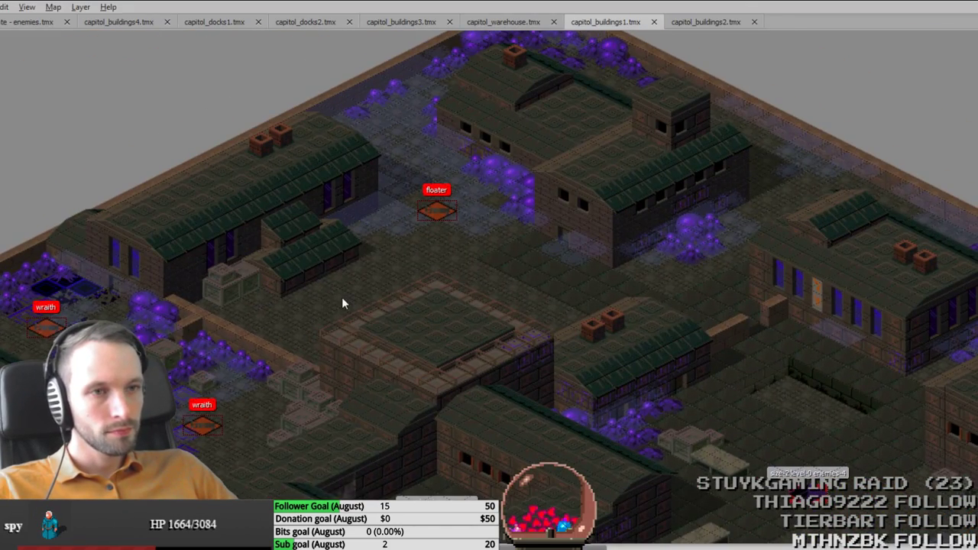
{"action": "key", "text": "ctrl+v"}
{"action": "key", "text": "ctrl+s"}
Step: Move the stomper in the southern corner of capitol_buildings1 north, closer to the street lamps
{"action": "middle_click_drag", "start_coordinate": [725, 444], "coordinate": [568, 307]}
{"action": "middle_click_drag", "start_coordinate": [665, 420], "coordinate": [551, 293]}
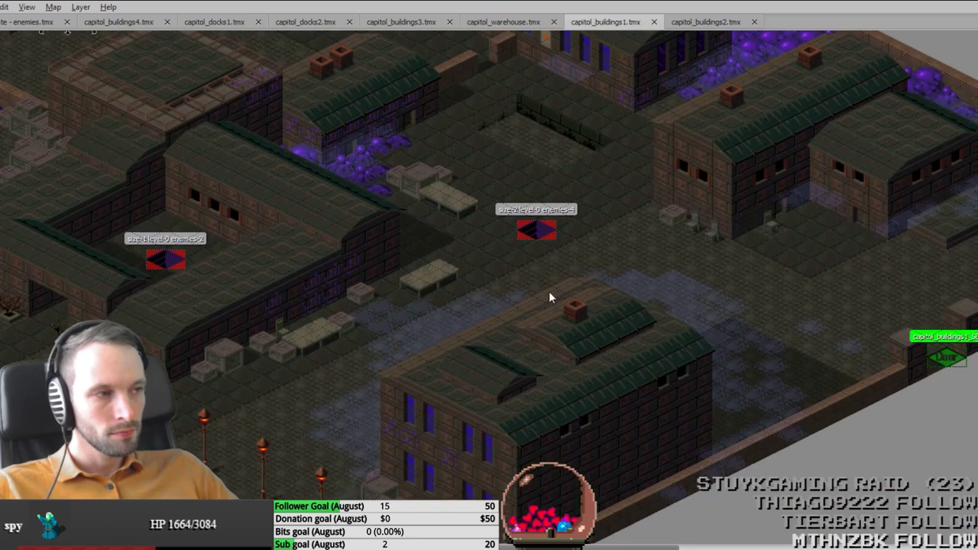
{"action": "middle_click_drag", "start_coordinate": [472, 485], "coordinate": [568, 318]}
{"action": "left_click_drag", "start_coordinate": [354, 473], "coordinate": [353, 412]}
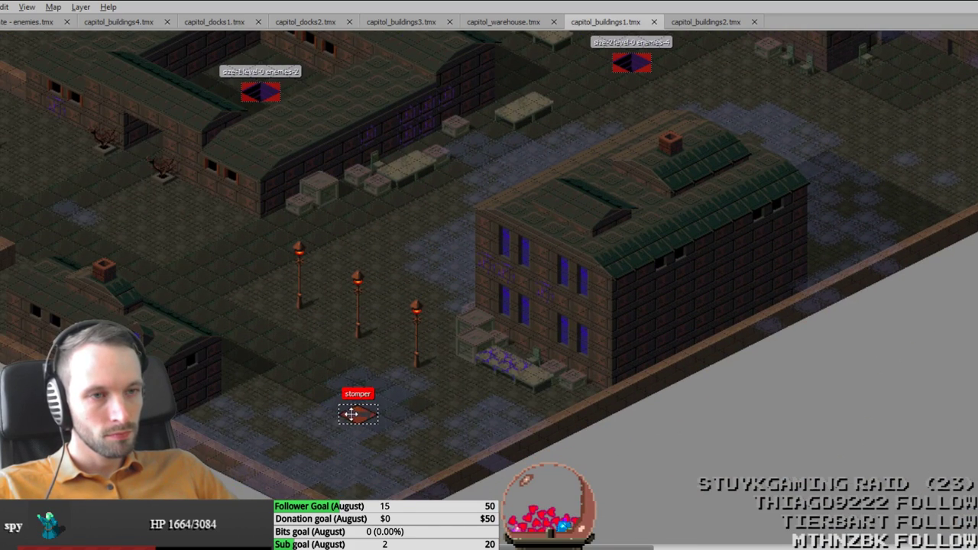
{"action": "middle_click_drag", "start_coordinate": [367, 401], "coordinate": [416, 447]}
{"action": "left_click_drag", "start_coordinate": [405, 456], "coordinate": [403, 417]}
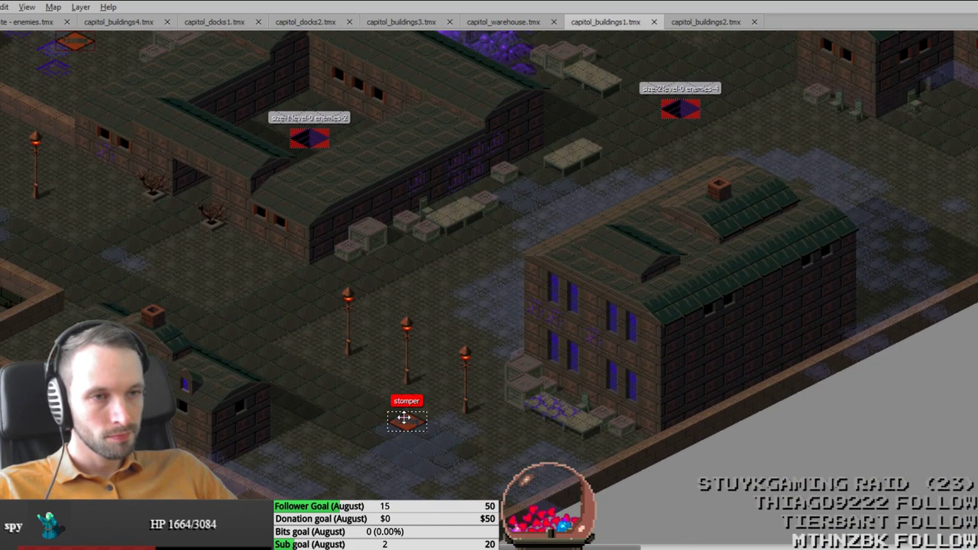
{"action": "middle_click_drag", "start_coordinate": [425, 328], "coordinate": [525, 305]}
{"action": "scroll", "coordinate": [526, 305], "scroll_direction": "down", "scroll_amount": 1, "text": "ctrl"}
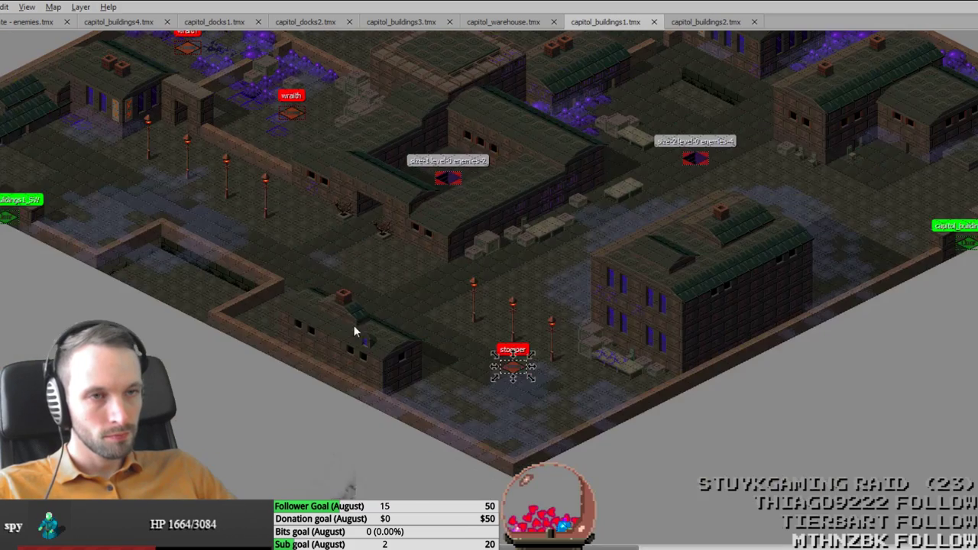
Step: Copy the slug mage from capitol_buildings3 into the southern corner of capitol_buildings1, shift the stomper northwest to make room, and save the map
{"action": "middle_click_drag", "start_coordinate": [226, 346], "coordinate": [206, 425]}
{"action": "left_click", "coordinate": [420, 23]}
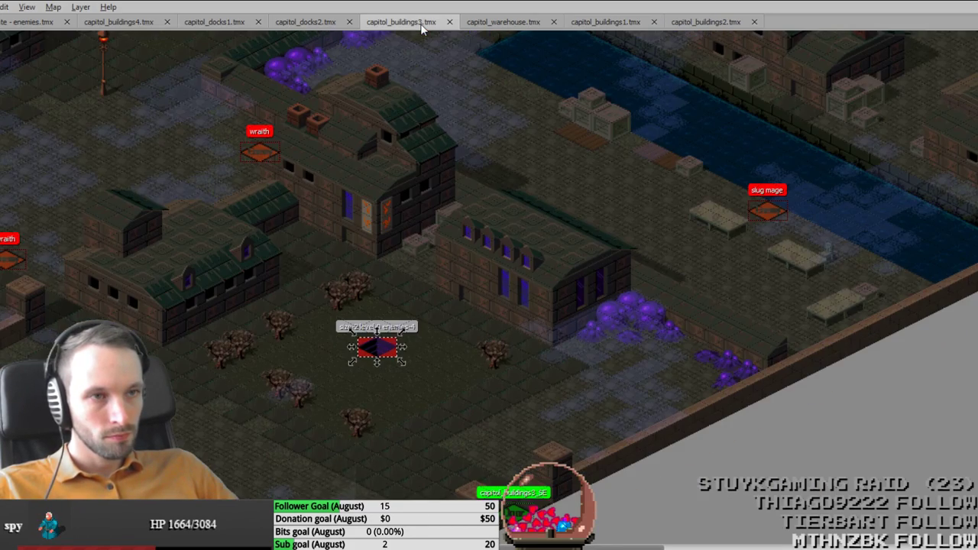
{"action": "scroll", "coordinate": [514, 155], "scroll_direction": "down", "scroll_amount": 2, "text": "ctrl"}
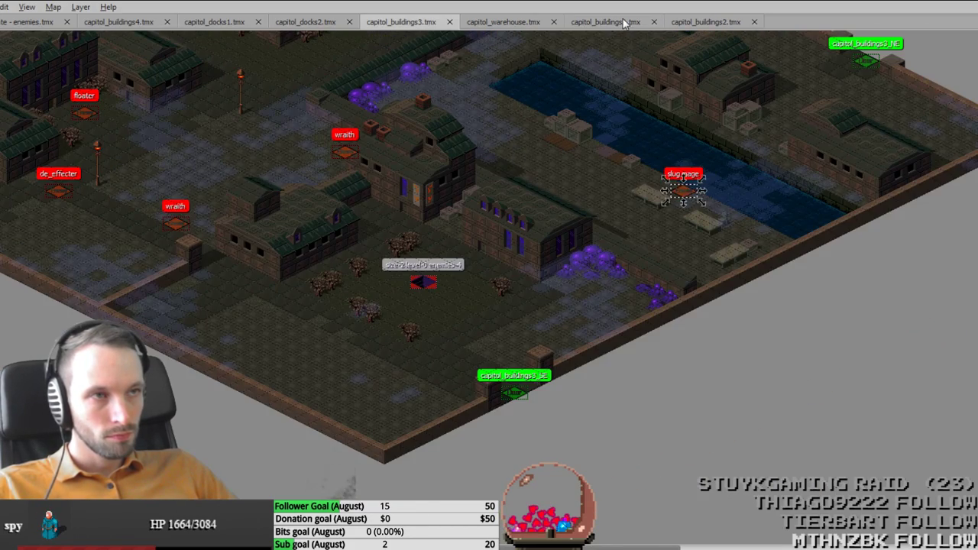
{"action": "left_click", "coordinate": [627, 22]}
{"action": "left_click_drag", "start_coordinate": [494, 448], "coordinate": [467, 422]}
{"action": "key", "text": "ctrl+v"}
{"action": "key", "text": "ctrl+s"}
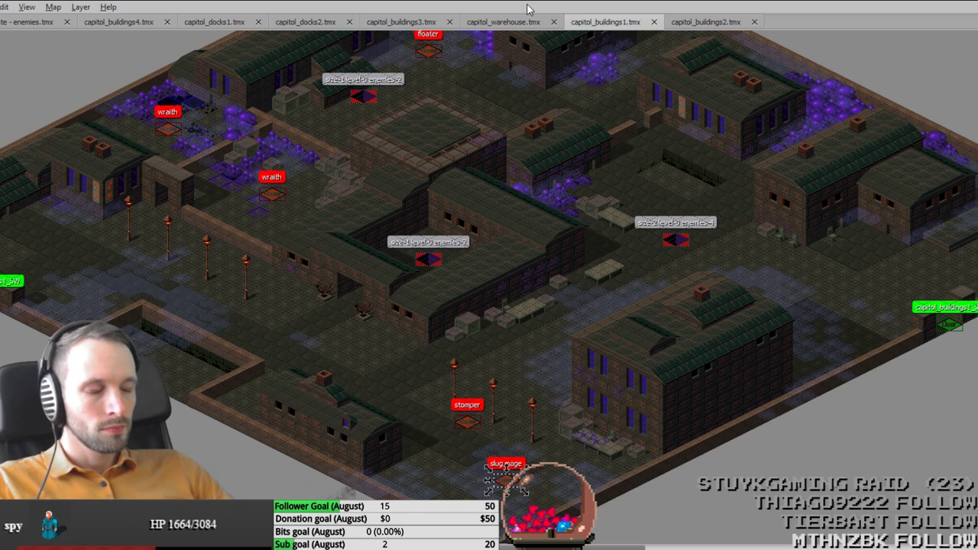
Step: Copy the seven-enemy set from the enemies template map and paste it outside the southwest wall of capitol_buildings2
{"action": "key", "text": "ctrl+Tab"}
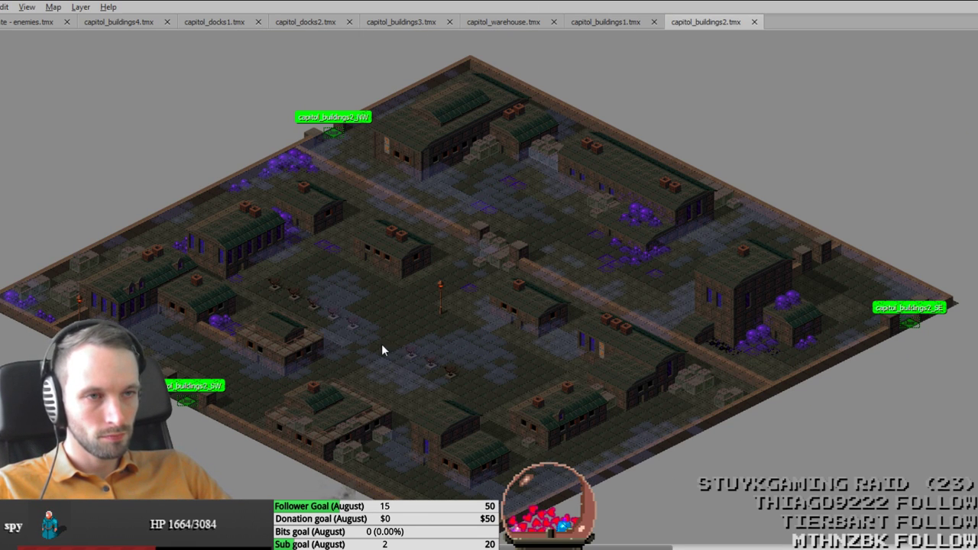
{"action": "middle_click_drag", "start_coordinate": [382, 345], "coordinate": [400, 265]}
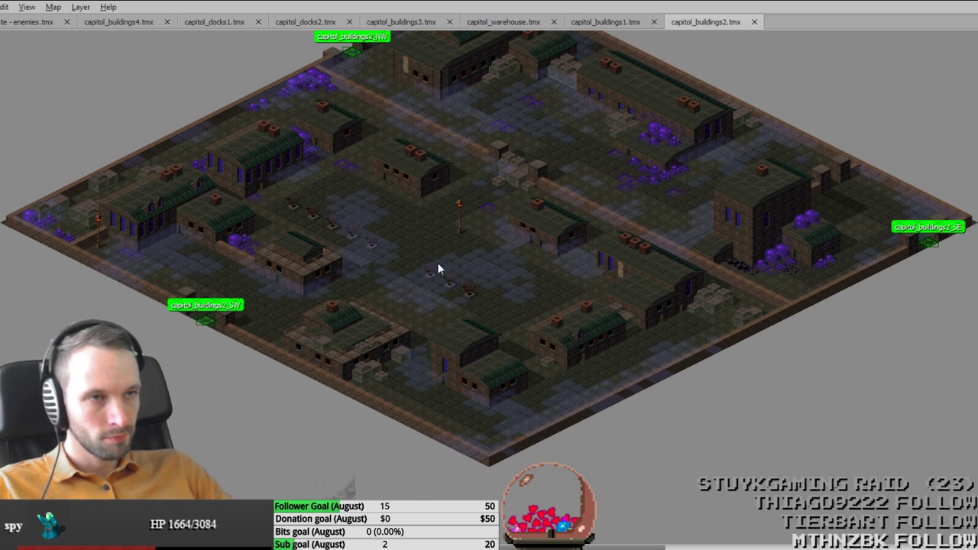
{"action": "scroll", "coordinate": [439, 268], "scroll_direction": "up", "scroll_amount": 2}
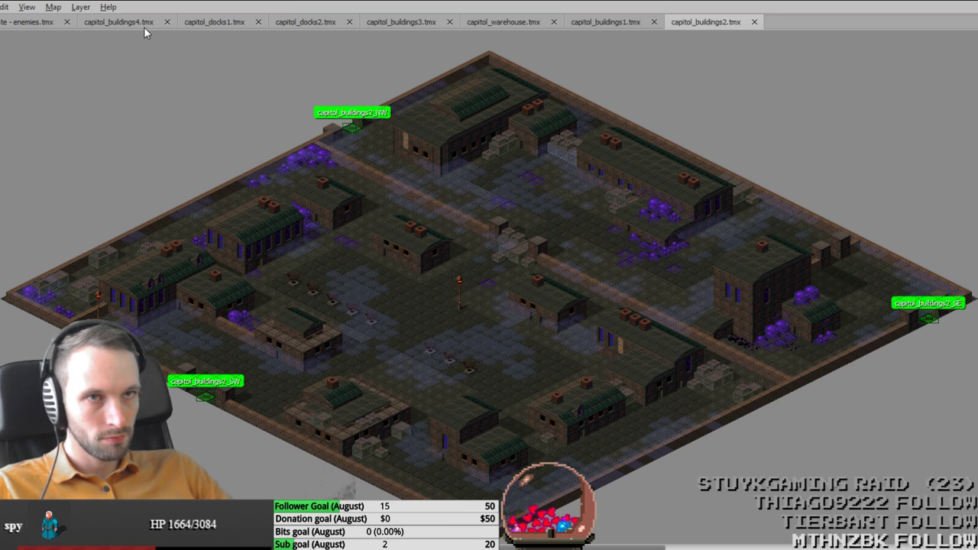
{"action": "left_click", "coordinate": [30, 22]}
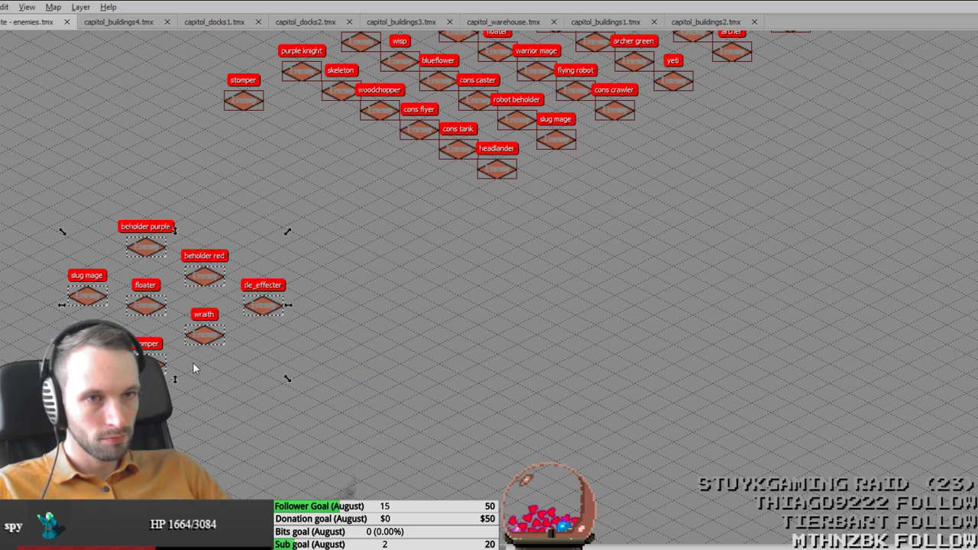
{"action": "left_click", "coordinate": [638, 23]}
{"action": "left_click", "coordinate": [710, 21]}
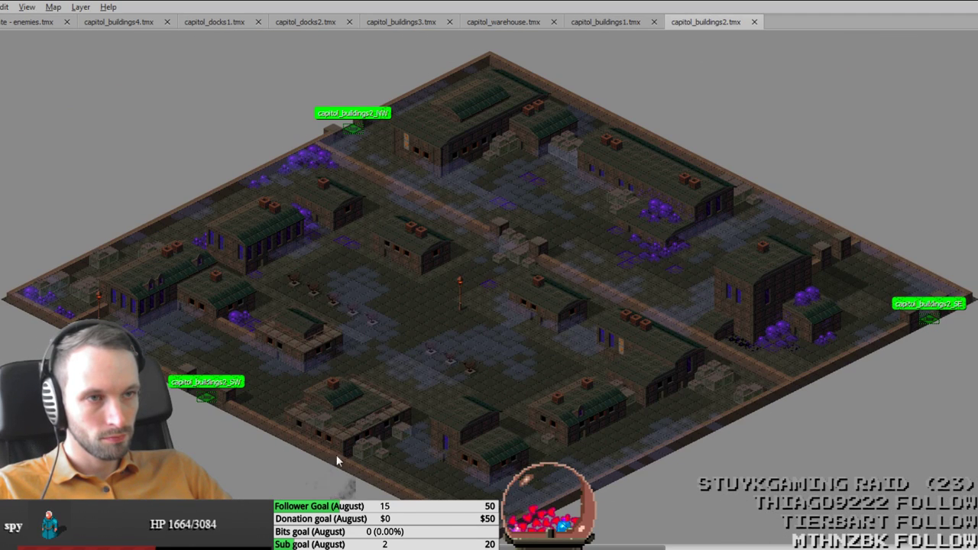
{"action": "middle_click_drag", "start_coordinate": [498, 353], "coordinate": [691, 248]}
{"action": "key", "text": "Tab"}
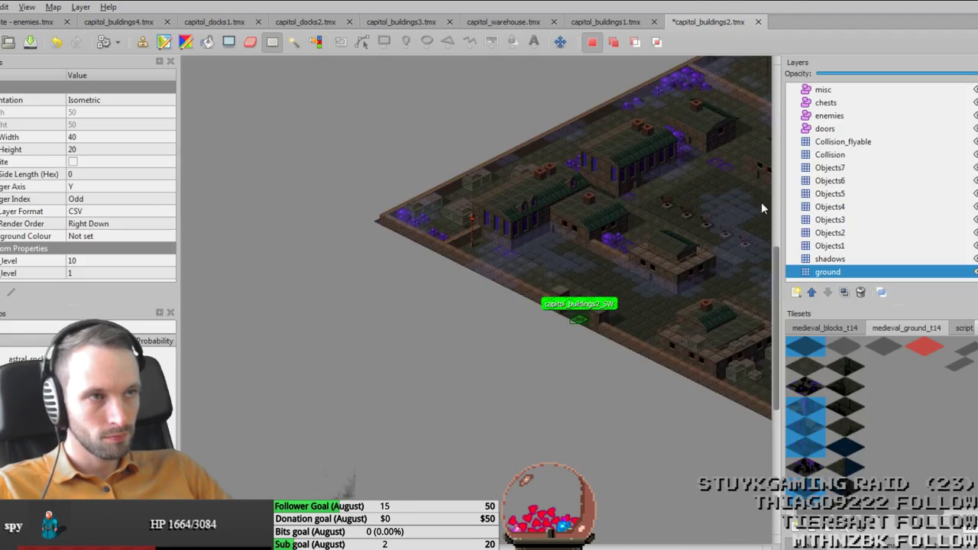
{"action": "key", "text": "ctrl+Tab"}
{"action": "key", "text": "ctrl+v"}
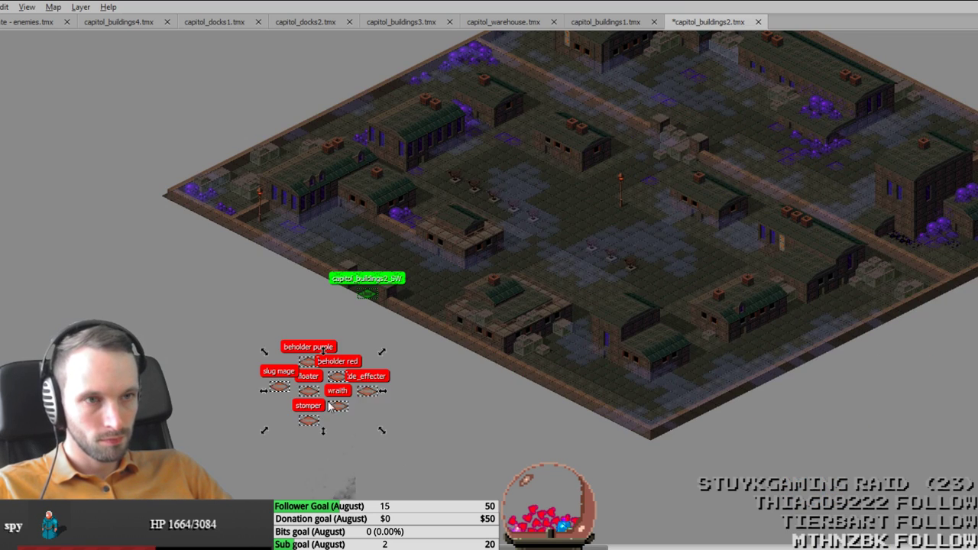
Step: Place the floater in the courtyard northeast of the bare tree row and the slug mage east of the street lamp, and save capitol_buildings2
{"action": "scroll", "coordinate": [461, 395], "scroll_direction": "up", "scroll_amount": 1, "text": "ctrl"}
{"action": "scroll", "coordinate": [461, 400], "scroll_direction": "up", "scroll_amount": 3}
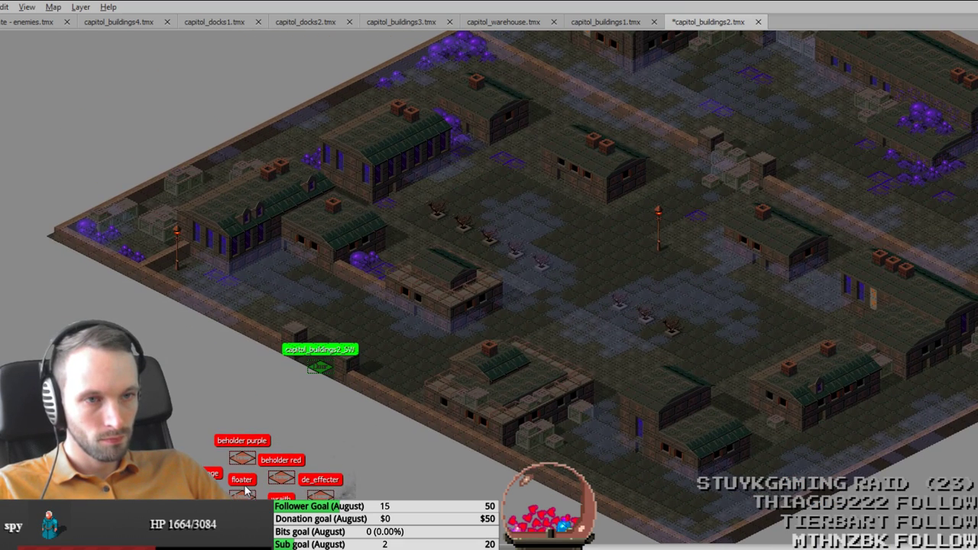
{"action": "left_click_drag", "start_coordinate": [244, 493], "coordinate": [541, 231]}
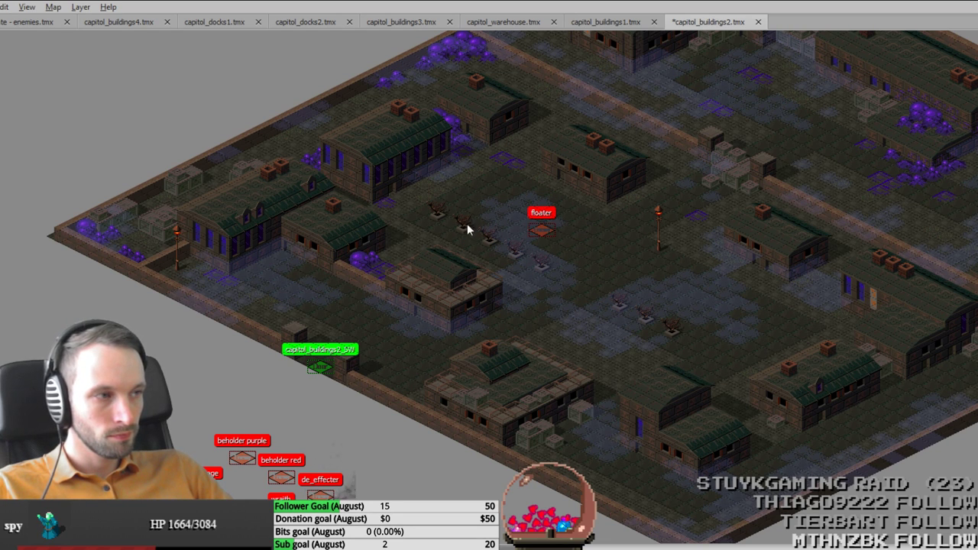
{"action": "mouse_move", "coordinate": [634, 421]}
{"action": "middle_mouse_down"}
{"action": "mouse_move", "coordinate": [576, 319]}
{"action": "mouse_move", "coordinate": [520, 365]}
{"action": "middle_mouse_up"}
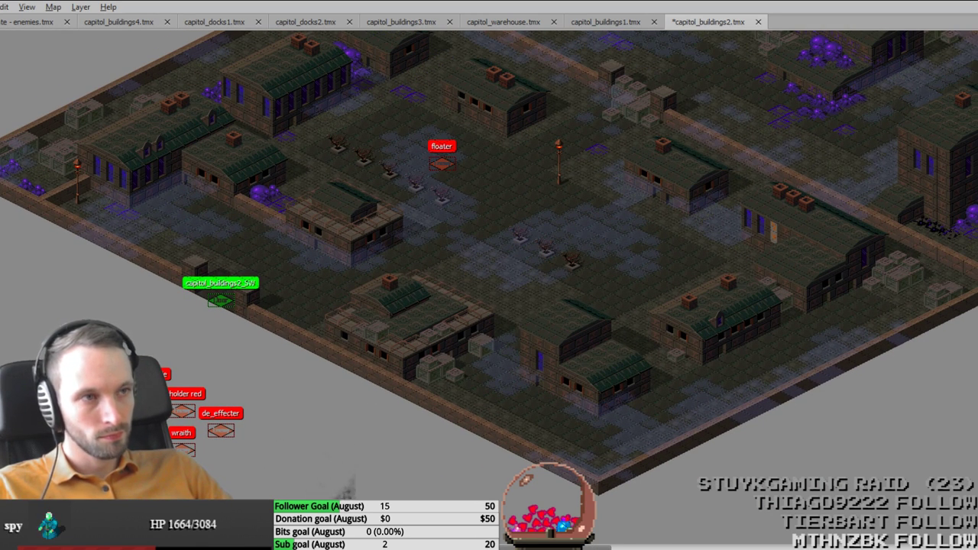
{"action": "left_click_drag", "start_coordinate": [142, 384], "coordinate": [636, 194]}
{"action": "middle_click_drag", "start_coordinate": [578, 289], "coordinate": [541, 350]}
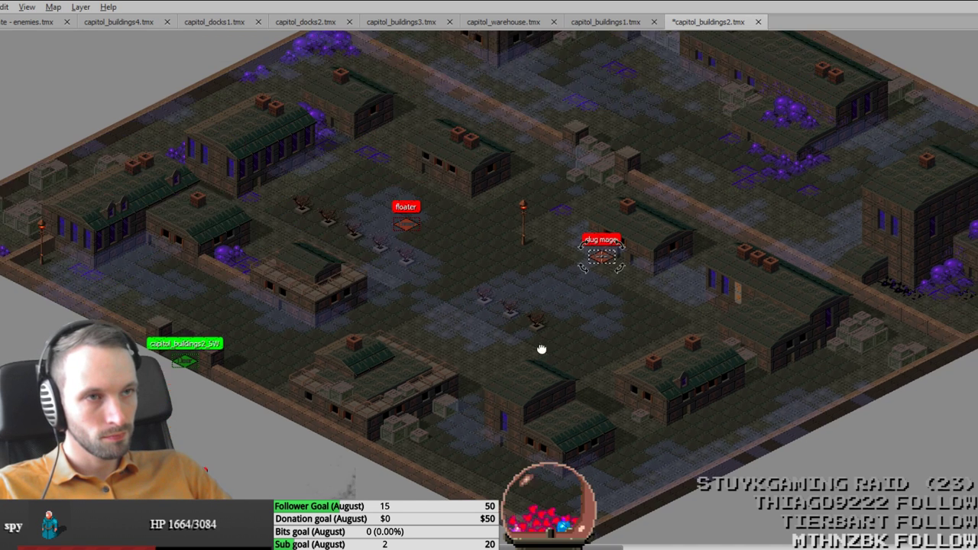
{"action": "scroll", "coordinate": [462, 305], "scroll_direction": "up", "scroll_amount": 1, "text": "ctrl"}
{"action": "left_click_drag", "start_coordinate": [382, 214], "coordinate": [373, 178]}
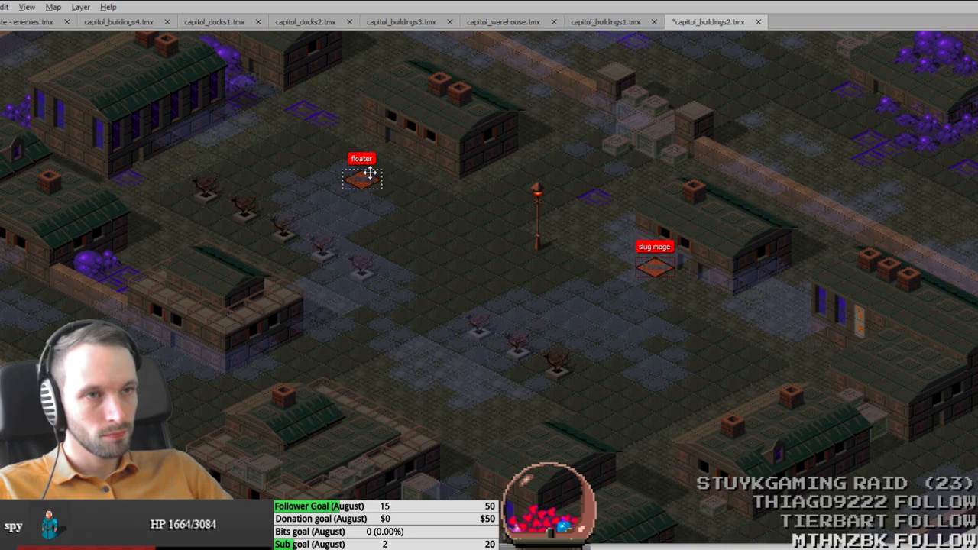
{"action": "left_click", "coordinate": [370, 174]}
{"action": "key", "text": "ctrl+s"}
{"action": "middle_click_drag", "start_coordinate": [580, 409], "coordinate": [589, 337]}
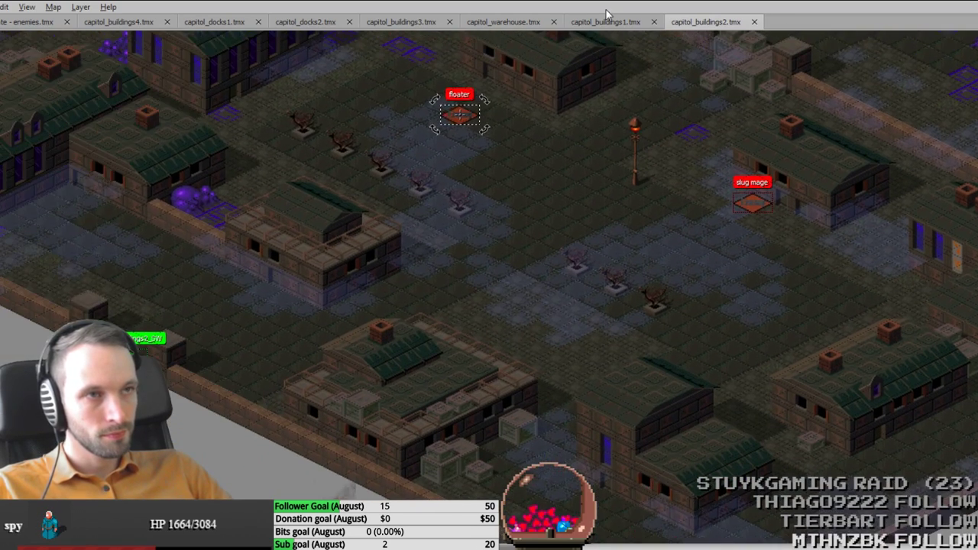
Step: Copy the size 2 floor hole with 4 enemies from capitol_buildings1 and paste it southeast of the courtyard trees in capitol_buildings2
{"action": "left_click", "coordinate": [599, 22]}
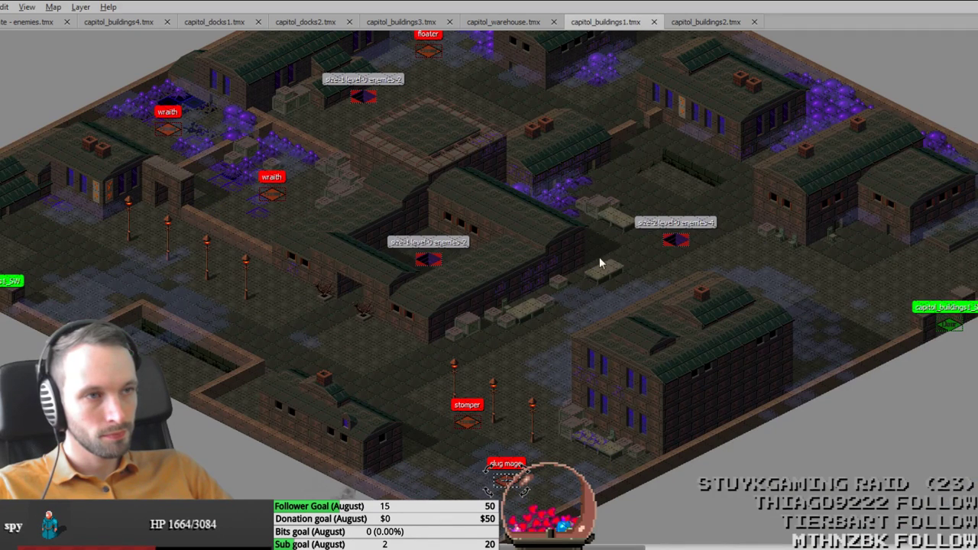
{"action": "left_click", "coordinate": [675, 240]}
{"action": "key", "text": "ctrl+Tab"}
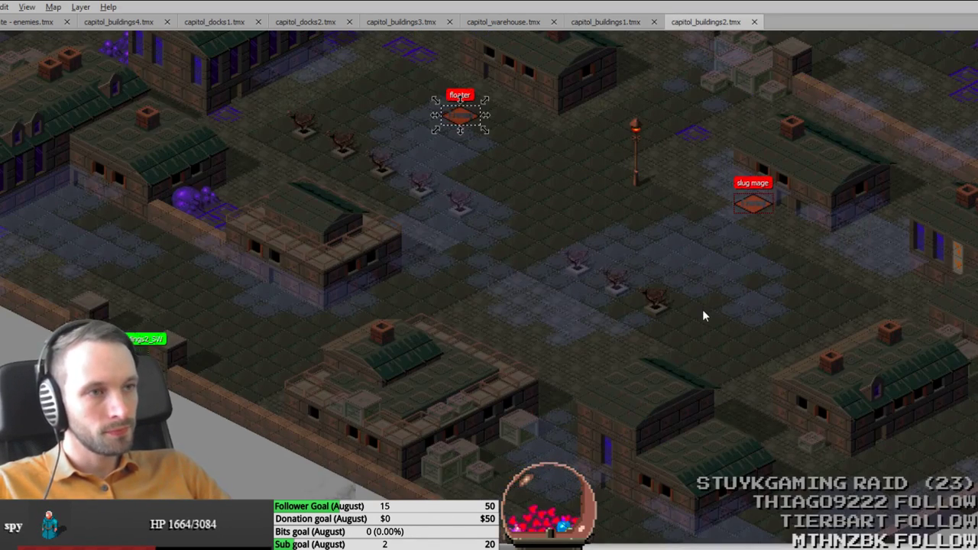
{"action": "middle_click_drag", "start_coordinate": [701, 328], "coordinate": [491, 373]}
{"action": "key", "text": "Tab"}
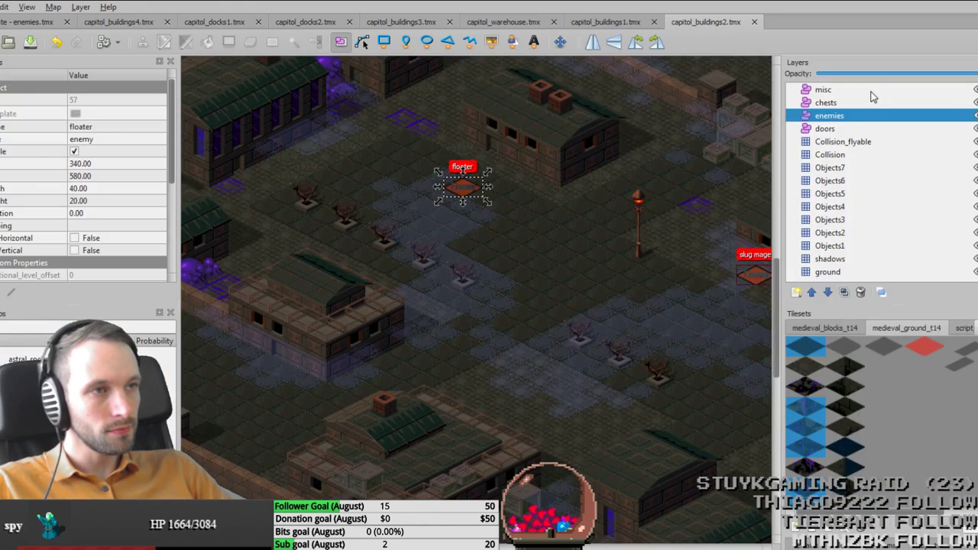
{"action": "key", "text": "Tab"}
{"action": "key", "text": "ctrl+v"}
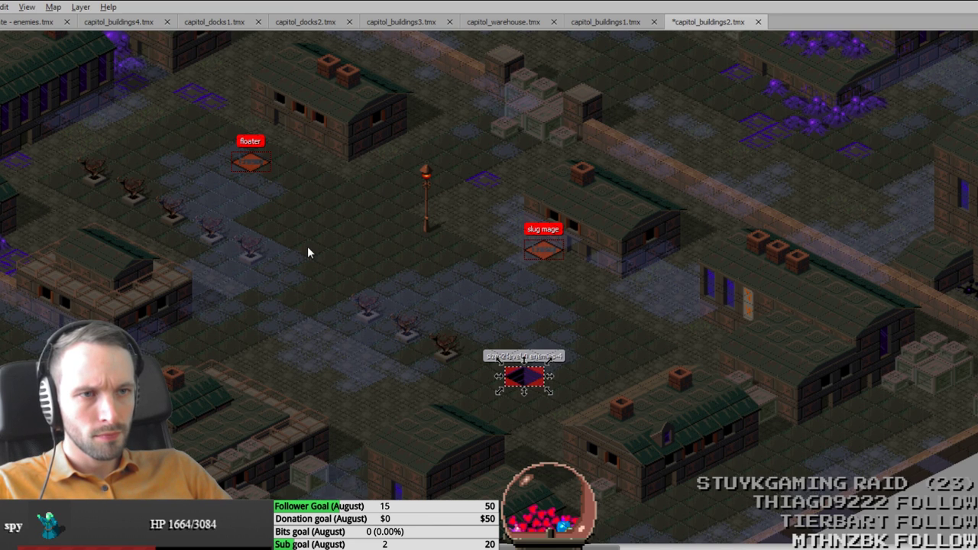
Step: Try a second size 2 floor hole with 4 enemies southeast of the floater, and delete it again
{"action": "key", "text": "ctrl+v"}
{"action": "left_click_drag", "start_coordinate": [288, 223], "coordinate": [299, 244]}
{"action": "key", "text": "ctrl+s"}
{"action": "left_click", "coordinate": [280, 329]}
{"action": "middle_click_drag", "start_coordinate": [278, 331], "coordinate": [316, 327]}
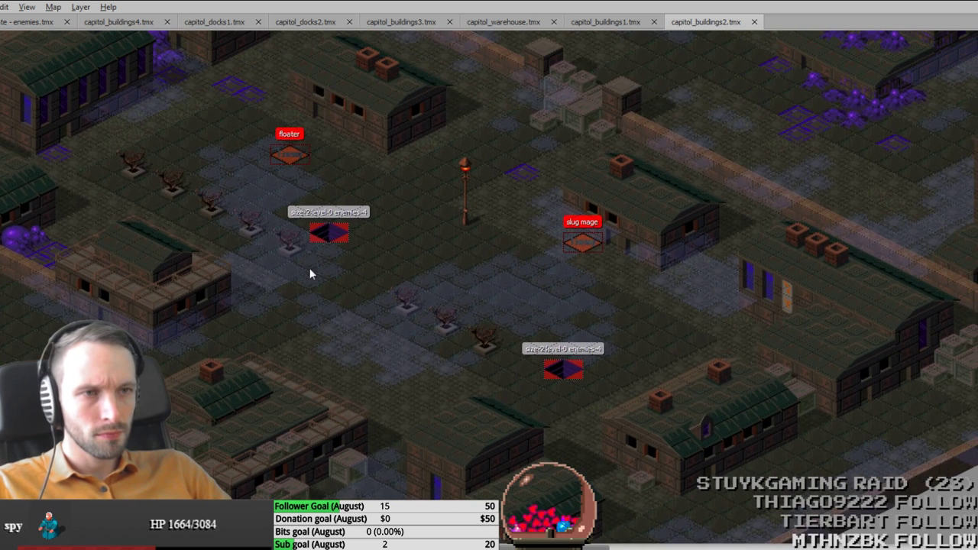
{"action": "left_click", "coordinate": [331, 226]}
{"action": "key", "text": "Delete"}
Step: Move the remaining floor hole northwest to the courtyard centre between the two tree rows and save the map
{"action": "left_click_drag", "start_coordinate": [570, 376], "coordinate": [373, 279]}
{"action": "key", "text": "ctrl+s"}
Step: Examine the capitol_buildings2 layout around the central courtyard and its surrounding yards for further enemy placement
{"action": "middle_click_drag", "start_coordinate": [311, 438], "coordinate": [505, 408]}
{"action": "scroll", "coordinate": [672, 406], "scroll_direction": "down", "scroll_amount": 1, "text": "ctrl"}
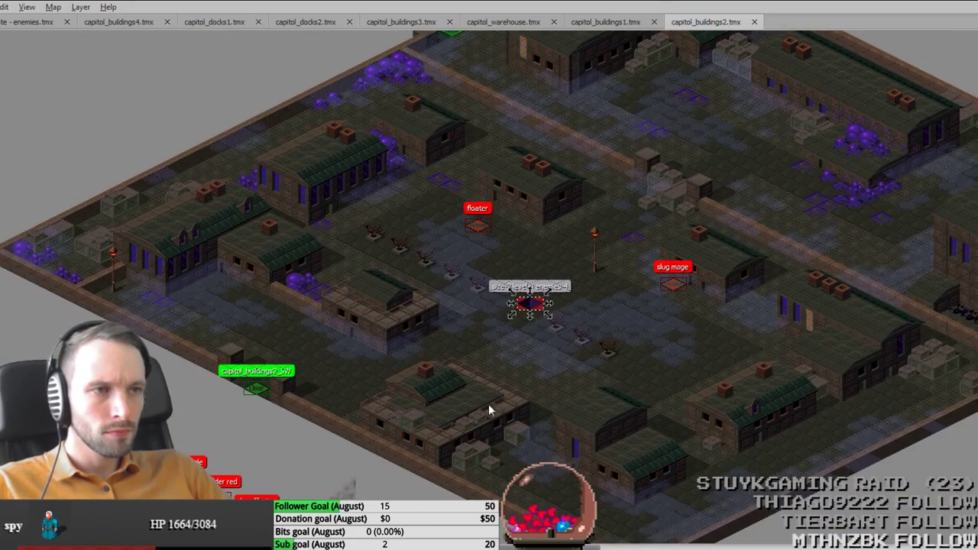
{"action": "middle_click_drag", "start_coordinate": [687, 314], "coordinate": [631, 346]}
{"action": "middle_click_drag", "start_coordinate": [279, 434], "coordinate": [295, 359]}
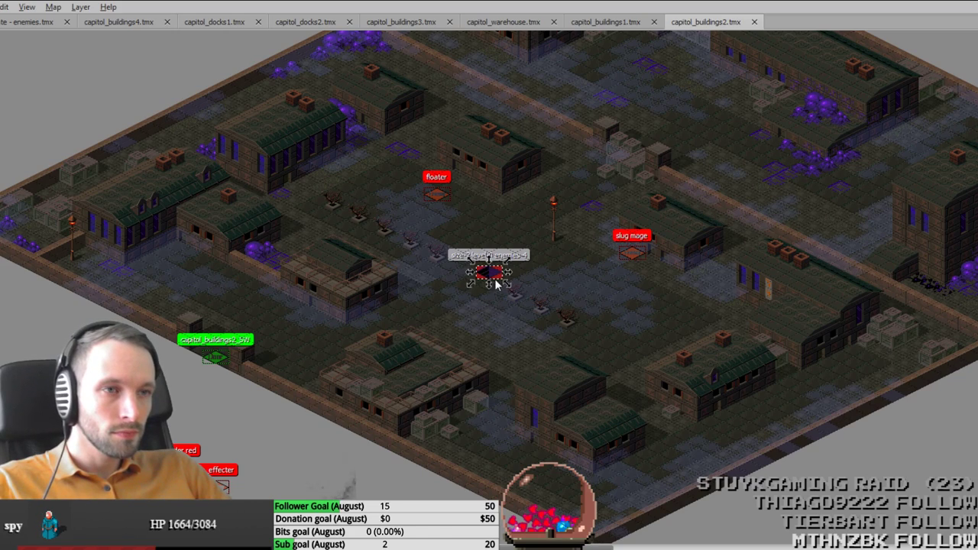
{"action": "scroll", "coordinate": [556, 258], "scroll_direction": "up", "scroll_amount": 2}
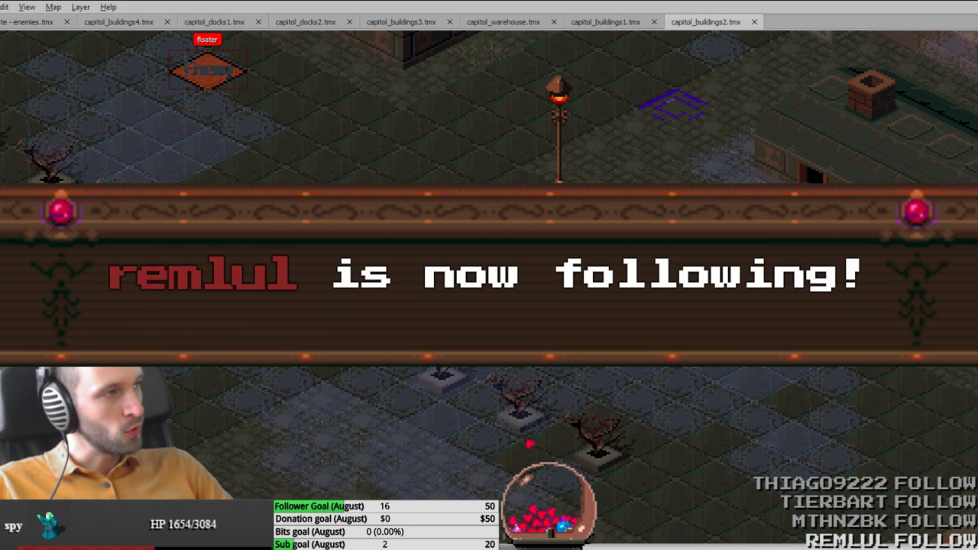
{"action": "middle_click_drag", "start_coordinate": [593, 375], "coordinate": [544, 408]}
{"action": "scroll", "coordinate": [545, 412], "scroll_direction": "down", "scroll_amount": 4}
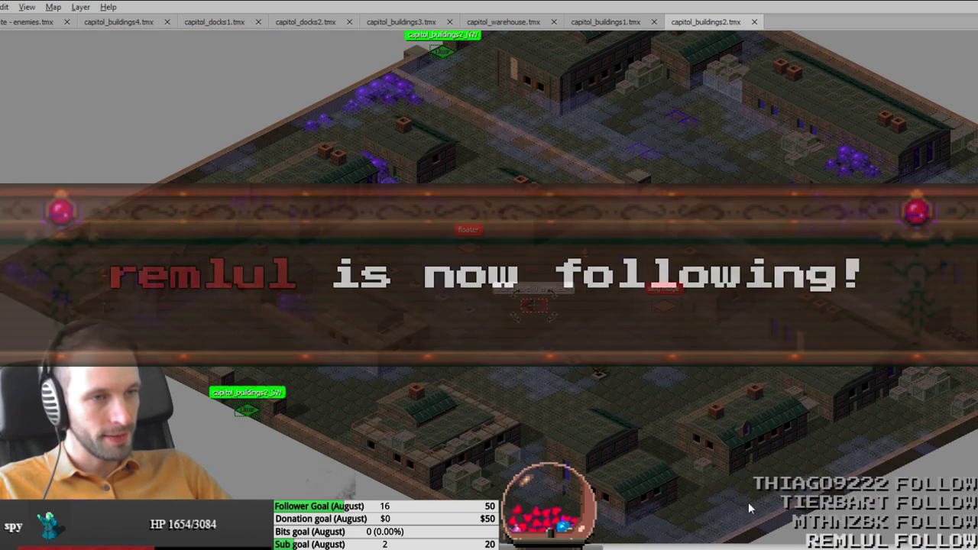
{"action": "middle_click_drag", "start_coordinate": [699, 416], "coordinate": [653, 312]}
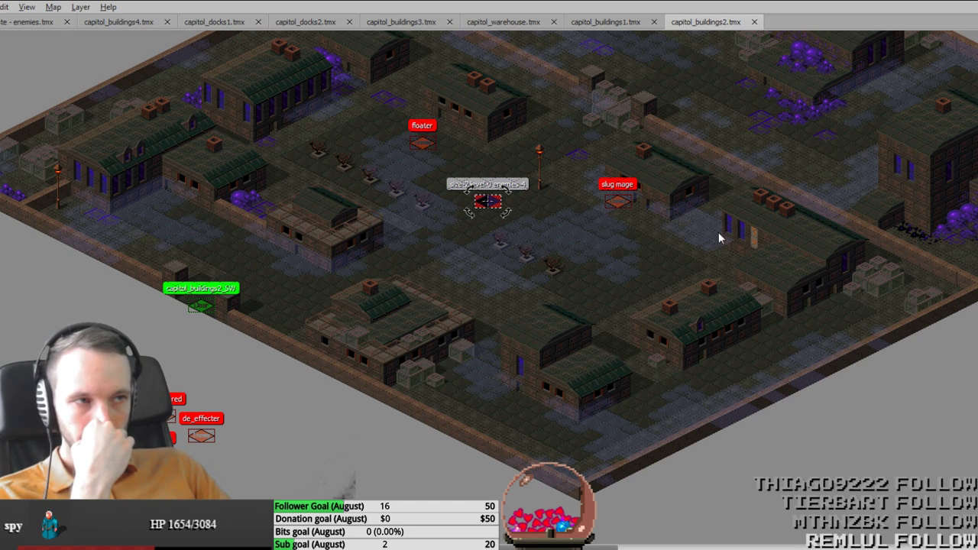
{"action": "middle_click_drag", "start_coordinate": [692, 262], "coordinate": [590, 324]}
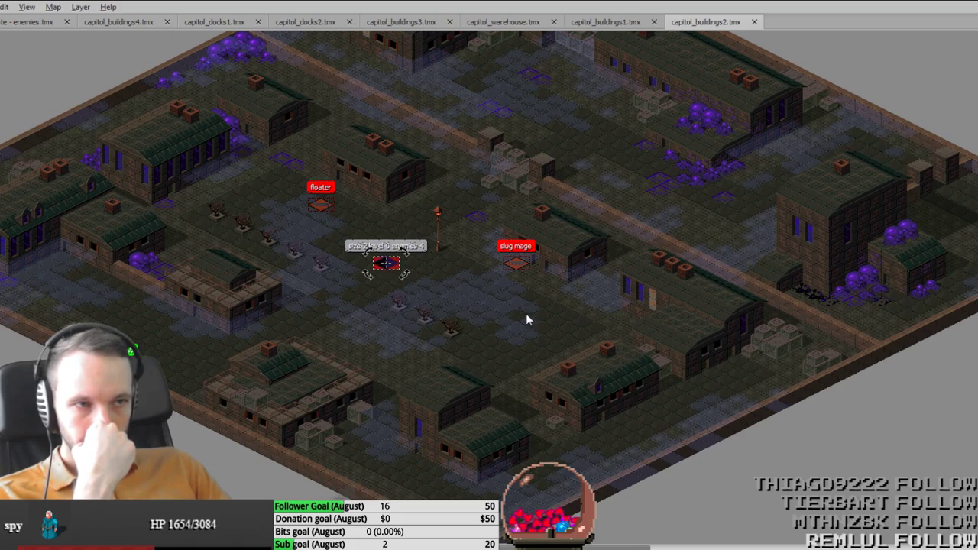
{"action": "scroll", "coordinate": [526, 259], "scroll_direction": "up", "scroll_amount": 1, "text": "ctrl"}
{"action": "scroll", "coordinate": [525, 253], "scroll_direction": "up", "scroll_amount": 1, "text": "ctrl"}
{"action": "middle_click_drag", "start_coordinate": [432, 313], "coordinate": [466, 330]}
{"action": "middle_click_drag", "start_coordinate": [318, 370], "coordinate": [433, 334]}
{"action": "scroll", "coordinate": [432, 339], "scroll_direction": "down", "scroll_amount": 2, "text": "ctrl"}
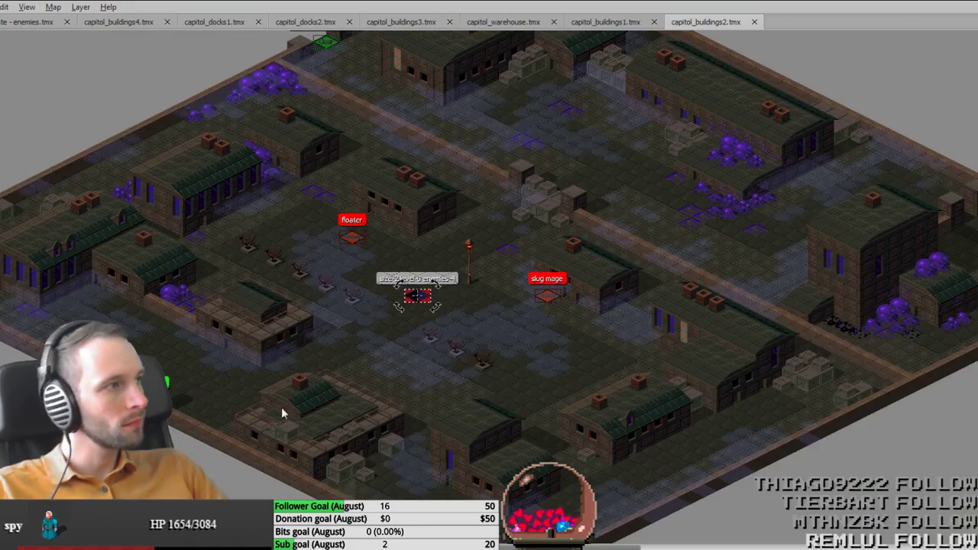
{"action": "middle_click_drag", "start_coordinate": [283, 408], "coordinate": [278, 488]}
{"action": "middle_click_drag", "start_coordinate": [350, 388], "coordinate": [311, 443]}
{"action": "middle_click_drag", "start_coordinate": [539, 189], "coordinate": [460, 272]}
Step: Copy the courtyard slug mage to the northern yard of capitol_buildings2, beside the crates and small building, and save the map
{"action": "scroll", "coordinate": [460, 273], "scroll_direction": "up", "scroll_amount": 1, "text": "ctrl"}
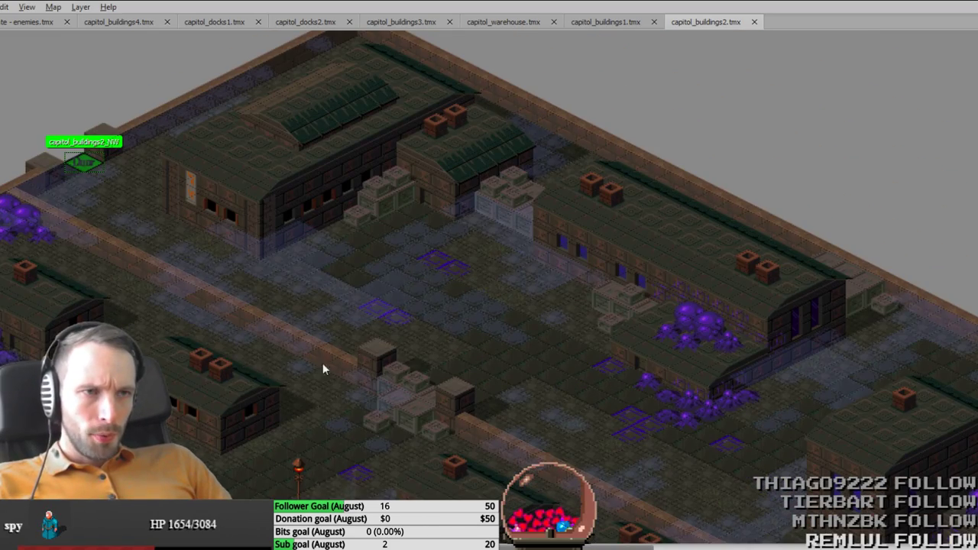
{"action": "middle_click_drag", "start_coordinate": [323, 367], "coordinate": [622, 148]}
{"action": "left_click", "coordinate": [730, 304]}
{"action": "middle_click_drag", "start_coordinate": [800, 122], "coordinate": [604, 395]}
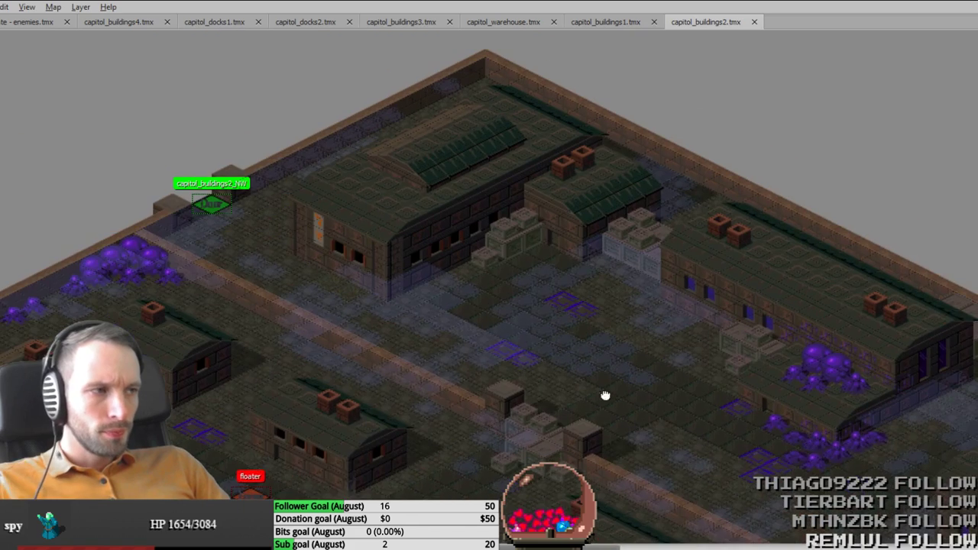
{"action": "key", "text": "Tab"}
{"action": "key", "text": "ctrl+Tab"}
{"action": "key", "text": "ctrl+v"}
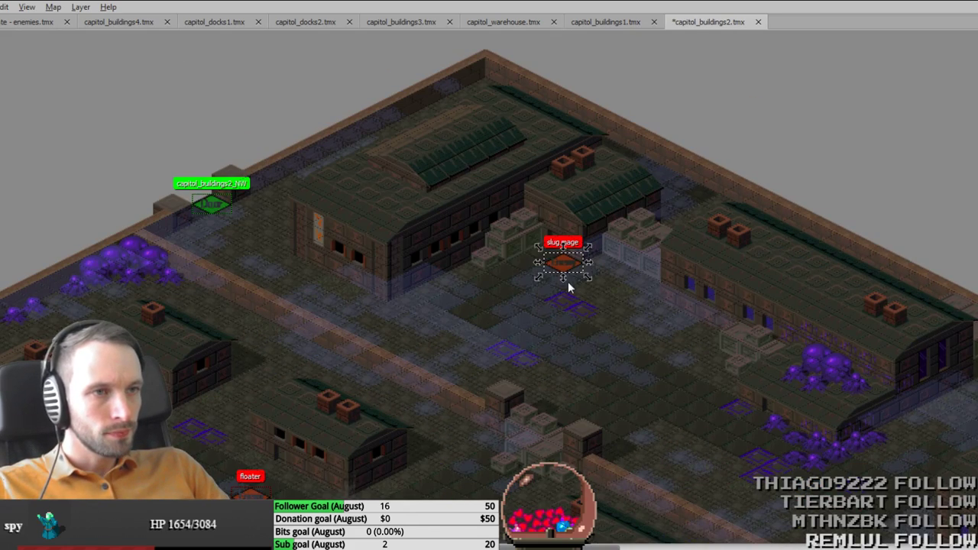
{"action": "key", "text": "ctrl+s"}
{"action": "left_click", "coordinate": [571, 380]}
{"action": "middle_click_drag", "start_coordinate": [571, 380], "coordinate": [413, 337]}
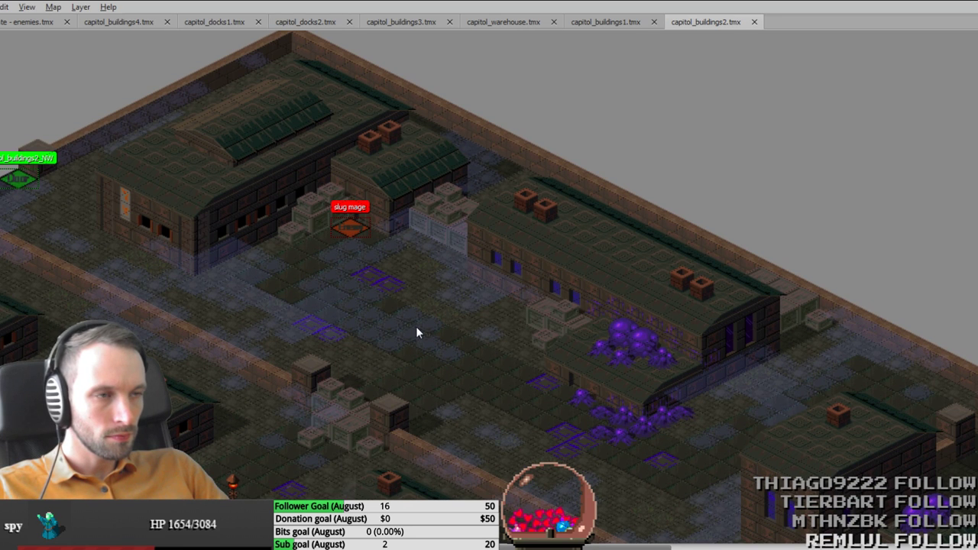
{"action": "key", "text": "ctrl+Tab"}
{"action": "left_click", "coordinate": [921, 154]}
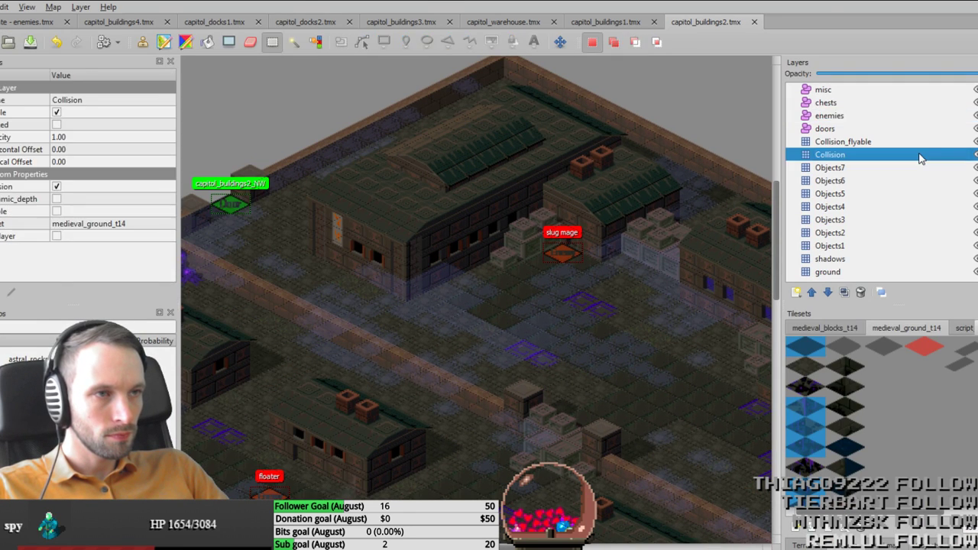
{"action": "key", "text": "ctrl+Tab"}
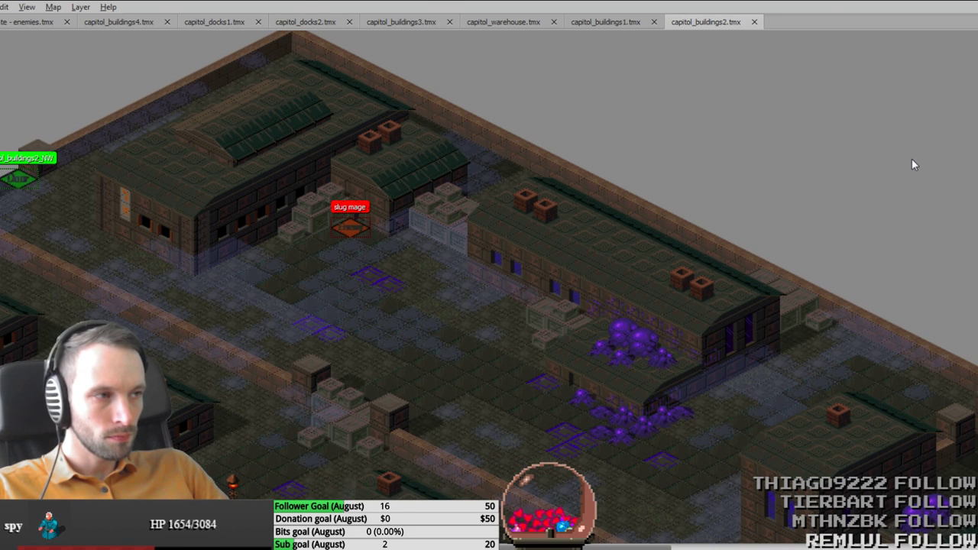
{"action": "key", "text": "ctrl+Tab"}
{"action": "key", "text": "ctrl+Tab"}
Step: Move the stomper from the spare enemies outside capitol_buildings2 into the middle of the northern yard, and save the map
{"action": "middle_click_drag", "start_coordinate": [512, 244], "coordinate": [563, 166]}
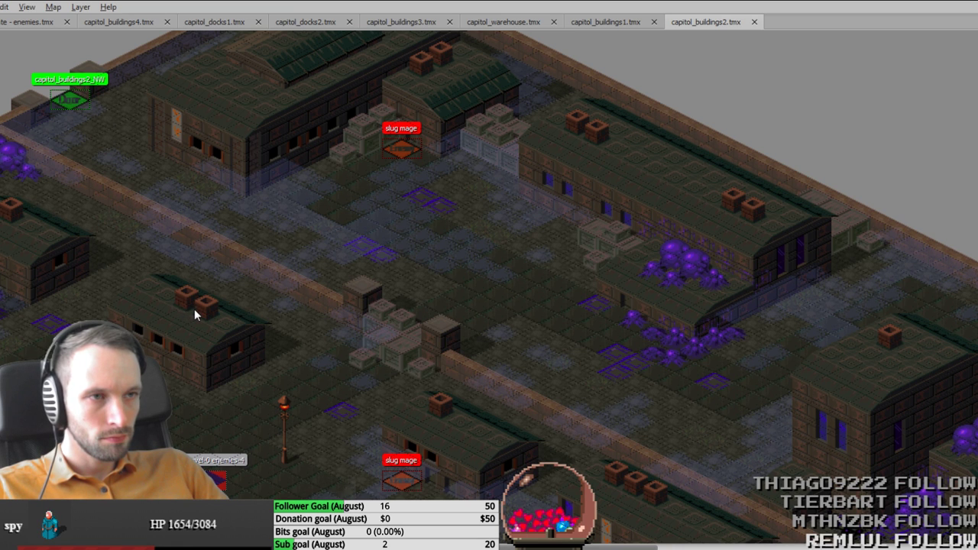
{"action": "middle_click_drag", "start_coordinate": [195, 309], "coordinate": [764, 104]}
{"action": "middle_click_drag", "start_coordinate": [589, 378], "coordinate": [601, 100]}
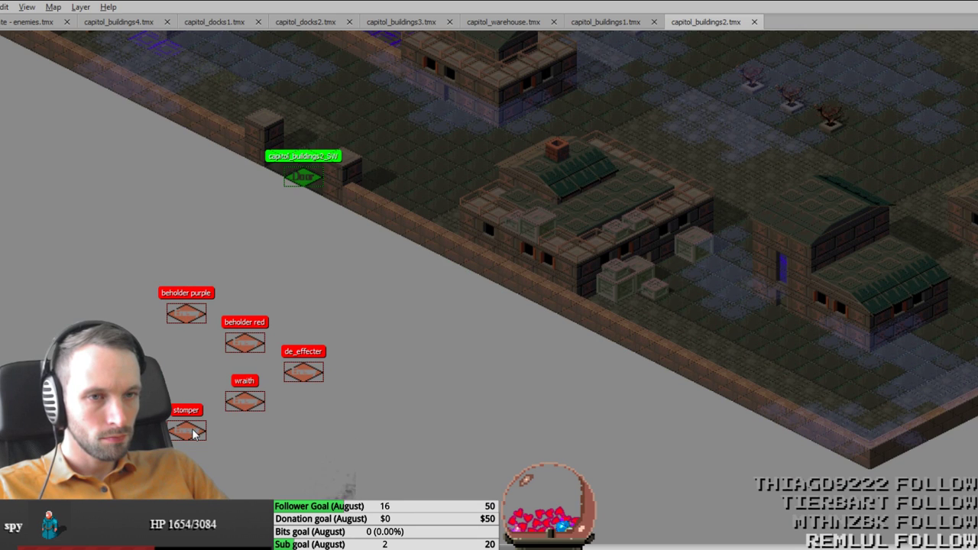
{"action": "key", "text": "Tab"}
{"action": "left_click", "coordinate": [829, 115]}
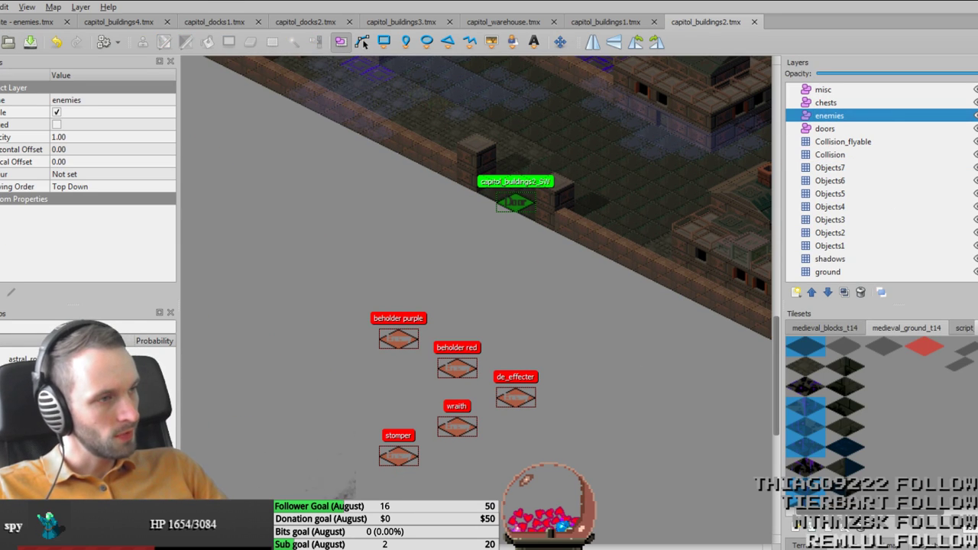
{"action": "left_click", "coordinate": [398, 456]}
{"action": "middle_click_drag", "start_coordinate": [587, 300], "coordinate": [426, 344]}
{"action": "key", "text": "Delete"}
{"action": "scroll", "coordinate": [730, 242], "scroll_direction": "down", "scroll_amount": 1, "text": "ctrl"}
{"action": "middle_click_drag", "start_coordinate": [729, 241], "coordinate": [579, 402]}
{"action": "middle_click_drag", "start_coordinate": [653, 370], "coordinate": [494, 467]}
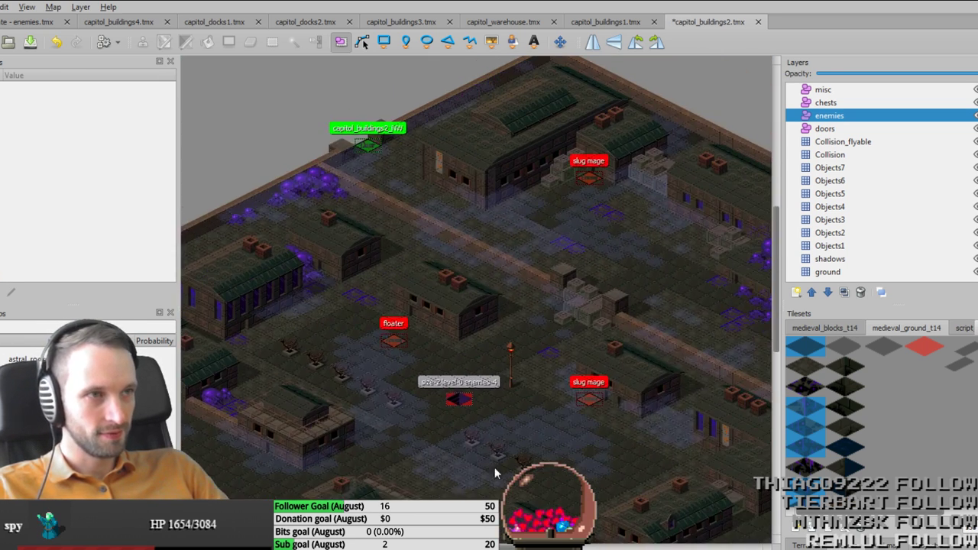
{"action": "middle_click_drag", "start_coordinate": [689, 312], "coordinate": [510, 362]}
{"action": "key", "text": "ctrl+v"}
{"action": "scroll", "coordinate": [499, 339], "scroll_direction": "up", "scroll_amount": 2, "text": "ctrl"}
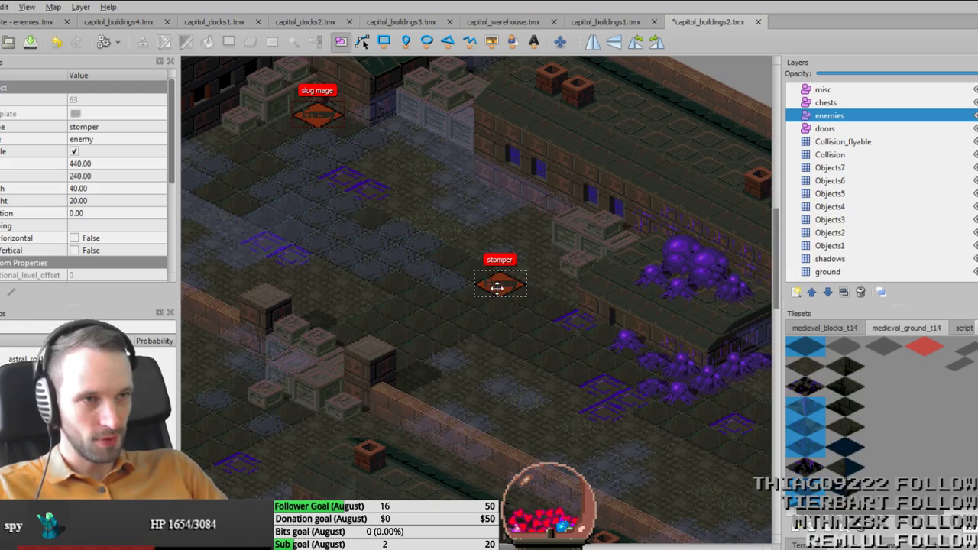
{"action": "key", "text": "ctrl+s"}
Step: Place two of the spare wraiths in the northern yard, one below the slug mage and one beside the tall southeastern building, and save
{"action": "middle_click_drag", "start_coordinate": [577, 443], "coordinate": [394, 404]}
{"action": "key", "text": "Tab"}
{"action": "middle_click_drag", "start_coordinate": [313, 428], "coordinate": [611, 237]}
{"action": "scroll", "coordinate": [257, 365], "scroll_direction": "down", "scroll_amount": 2, "text": "ctrl"}
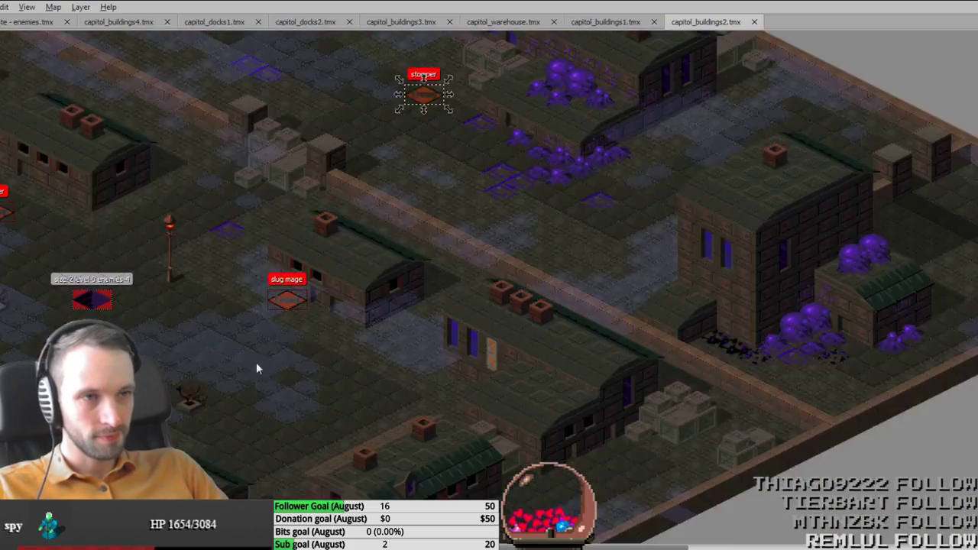
{"action": "middle_click_drag", "start_coordinate": [155, 381], "coordinate": [527, 306]}
{"action": "left_click_drag", "start_coordinate": [744, 104], "coordinate": [872, 192]}
{"action": "middle_click_drag", "start_coordinate": [862, 139], "coordinate": [546, 305]}
{"action": "key", "text": "ctrl+v"}
{"action": "key", "text": "ctrl+s"}
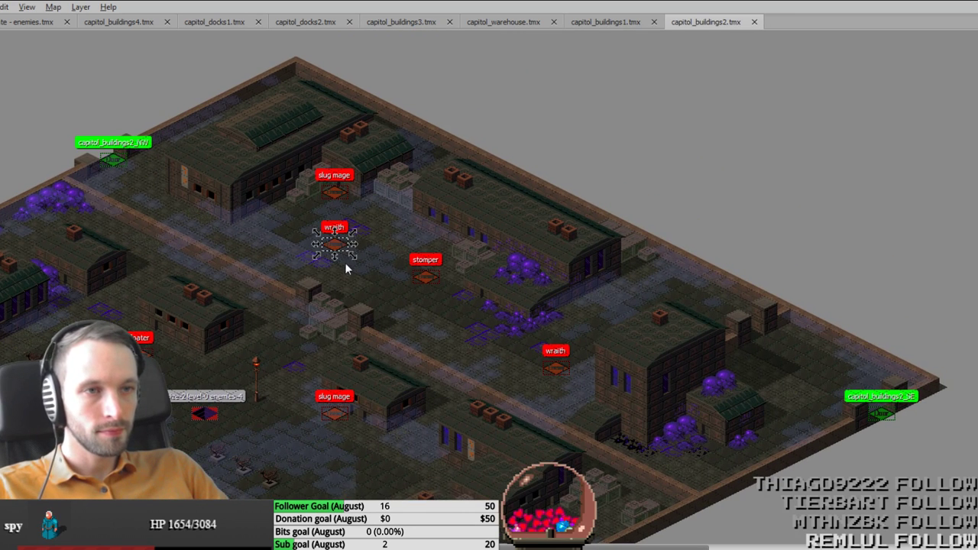
Step: Move the southeastern wraith northwest, to just south of the stomper
{"action": "middle_click_drag", "start_coordinate": [489, 367], "coordinate": [447, 272]}
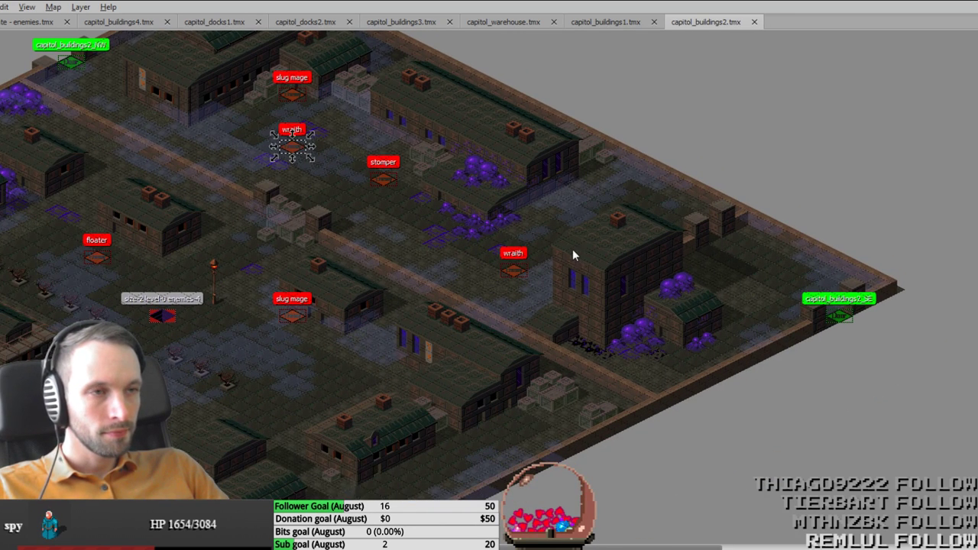
{"action": "left_click_drag", "start_coordinate": [516, 273], "coordinate": [410, 235]}
{"action": "key", "text": "ctrl+s"}
{"action": "left_click", "coordinate": [514, 296]}
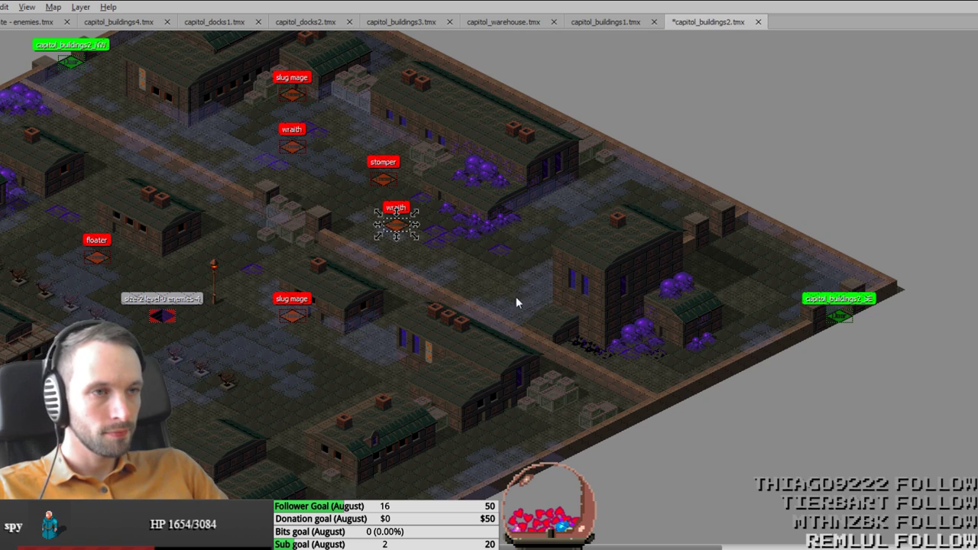
Step: Copy a size 1 floor hole with 2 enemies from capitol_buildings1 to the purple growth east of the wraith in capitol_buildings2, and save
{"action": "scroll", "coordinate": [516, 301], "scroll_direction": "up", "scroll_amount": 4, "text": "ctrl"}
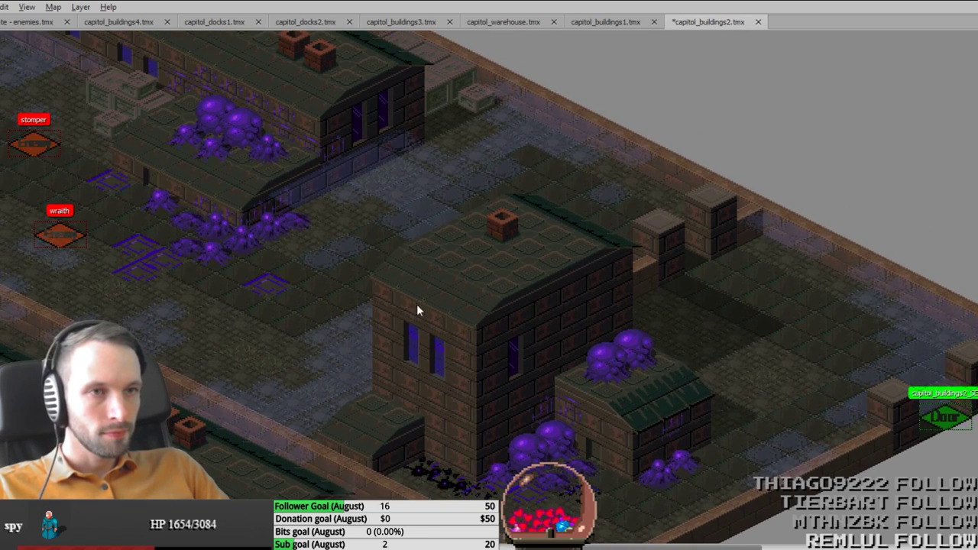
{"action": "middle_click_drag", "start_coordinate": [292, 375], "coordinate": [696, 357]}
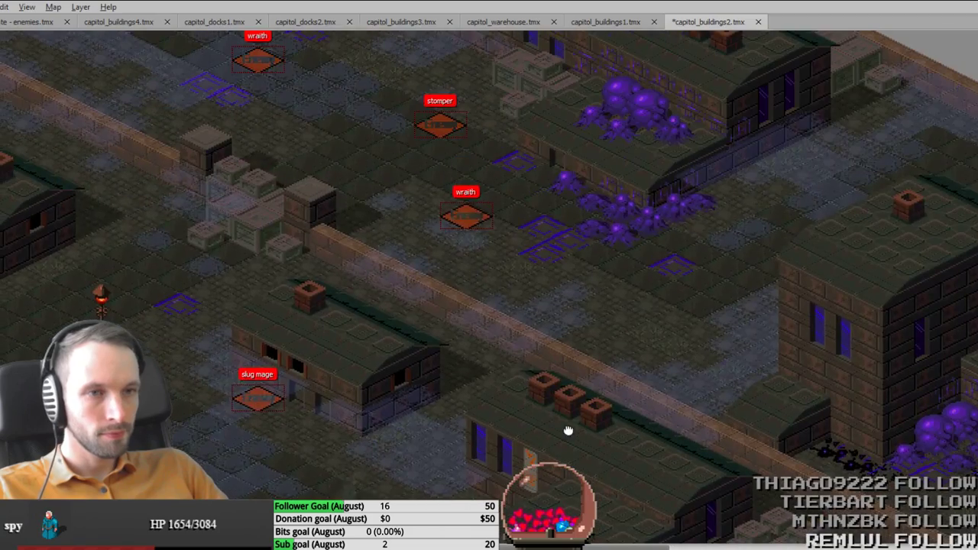
{"action": "scroll", "coordinate": [568, 415], "scroll_direction": "down", "scroll_amount": 1, "text": "ctrl"}
{"action": "middle_click_drag", "start_coordinate": [561, 312], "coordinate": [742, 327]}
{"action": "scroll", "coordinate": [742, 328], "scroll_direction": "down", "scroll_amount": 2, "text": "ctrl"}
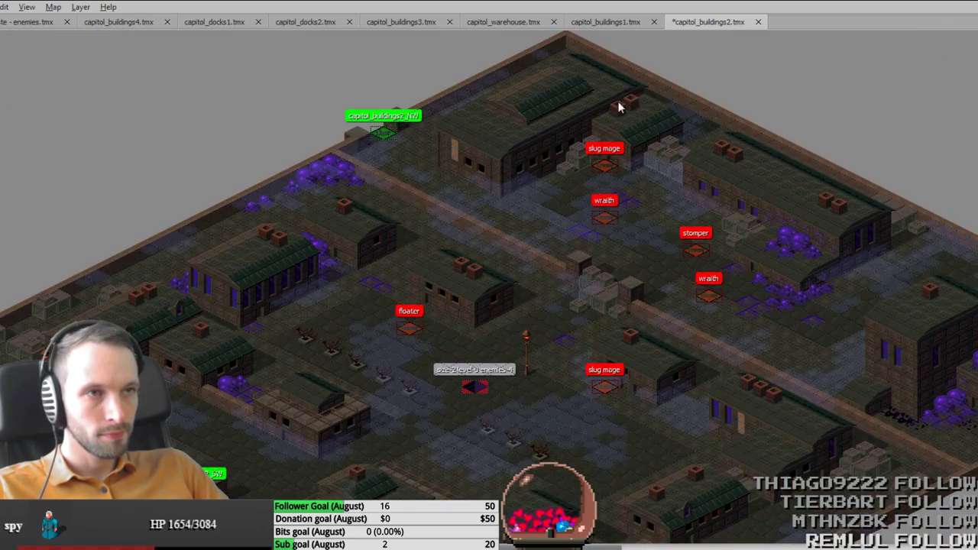
{"action": "left_click", "coordinate": [608, 22]}
{"action": "left_click", "coordinate": [427, 259]}
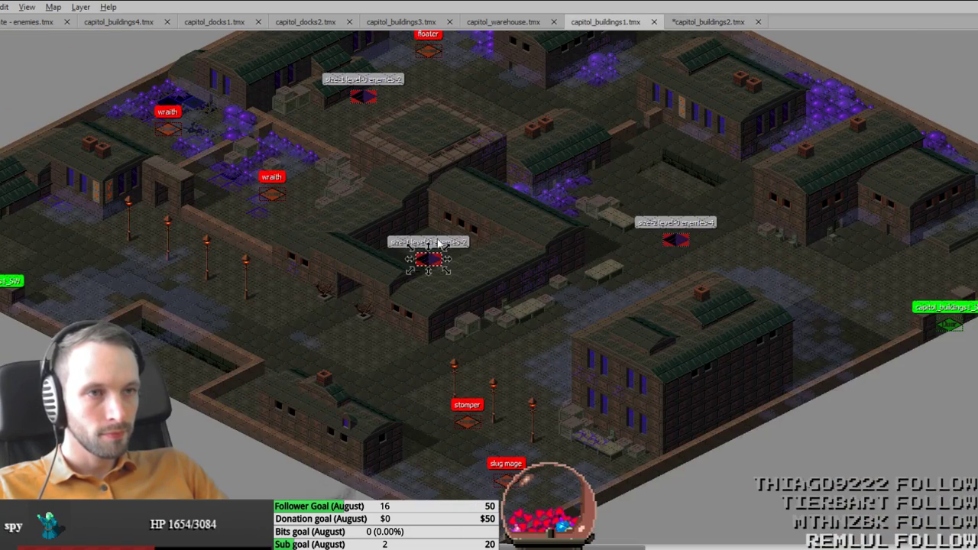
{"action": "left_click", "coordinate": [708, 21]}
{"action": "middle_click_drag", "start_coordinate": [790, 298], "coordinate": [333, 265]}
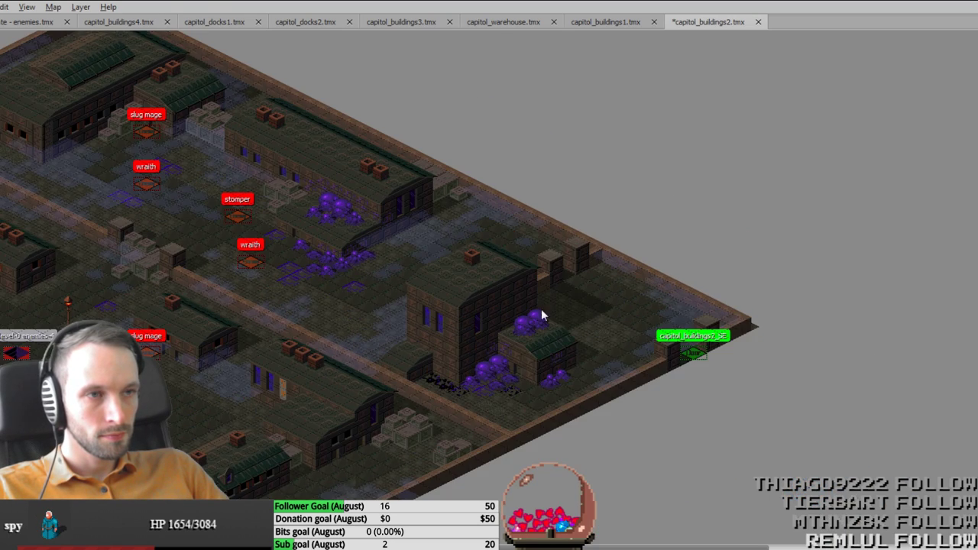
{"action": "scroll", "coordinate": [397, 240], "scroll_direction": "up", "scroll_amount": 2, "text": "ctrl"}
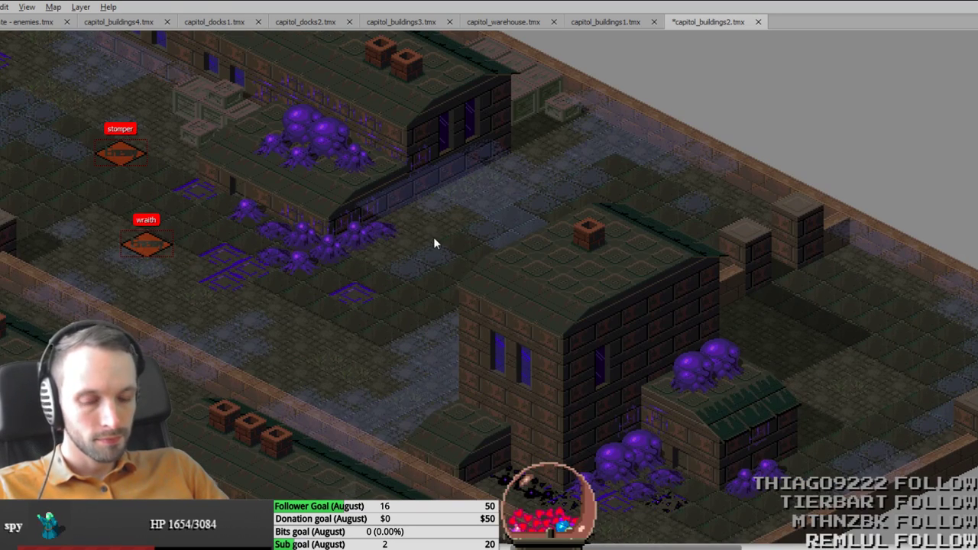
{"action": "key", "text": "ctrl+v"}
{"action": "left_click_drag", "start_coordinate": [419, 246], "coordinate": [415, 215]}
{"action": "key", "text": "ctrl+s"}
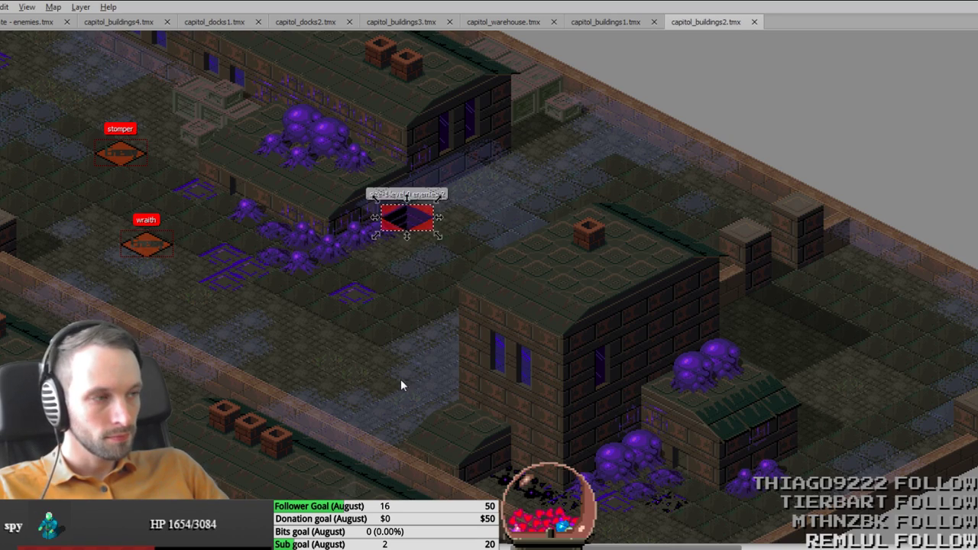
Step: Delete the leftover beholder purple, beholder red and de_effecter enemies outside the southwest wall, and save the map
{"action": "scroll", "coordinate": [400, 378], "scroll_direction": "down", "scroll_amount": 2, "text": "ctrl"}
{"action": "middle_click_drag", "start_coordinate": [306, 456], "coordinate": [398, 367]}
{"action": "key", "text": "Tab"}
{"action": "middle_click_drag", "start_coordinate": [294, 424], "coordinate": [533, 379]}
{"action": "key", "text": "Tab"}
{"action": "scroll", "coordinate": [675, 340], "scroll_direction": "down", "scroll_amount": 1, "text": "ctrl"}
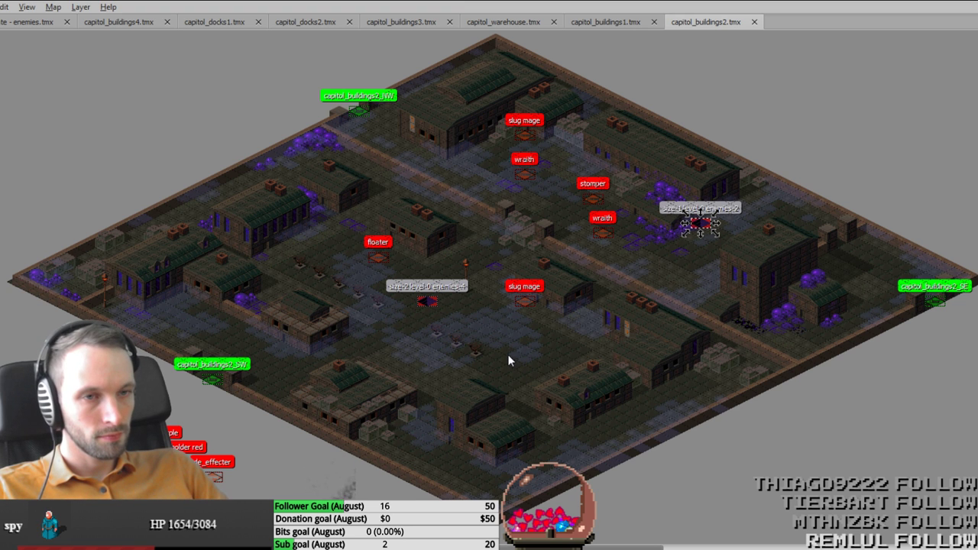
{"action": "middle_click_drag", "start_coordinate": [517, 358], "coordinate": [580, 301]}
{"action": "left_click_drag", "start_coordinate": [183, 369], "coordinate": [380, 475]}
{"action": "key", "text": "Delete"}
{"action": "middle_click_drag", "start_coordinate": [308, 364], "coordinate": [2, 549]}
{"action": "key", "text": "ctrl+s"}
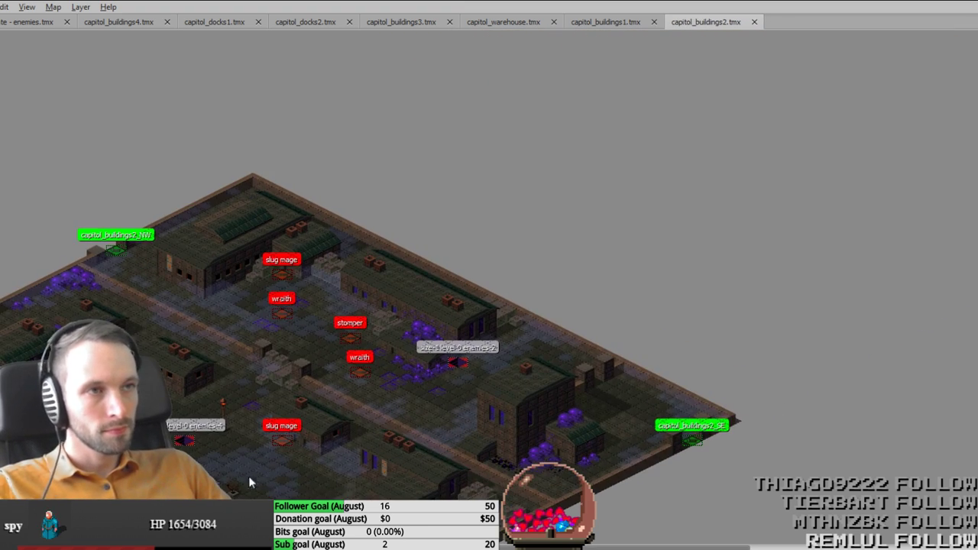
Step: Export the capitol_buildings2 map
{"action": "key", "text": "ctrl+e"}
{"action": "key", "text": "Return"}
{"action": "middle_click_drag", "start_coordinate": [215, 491], "coordinate": [705, 300]}
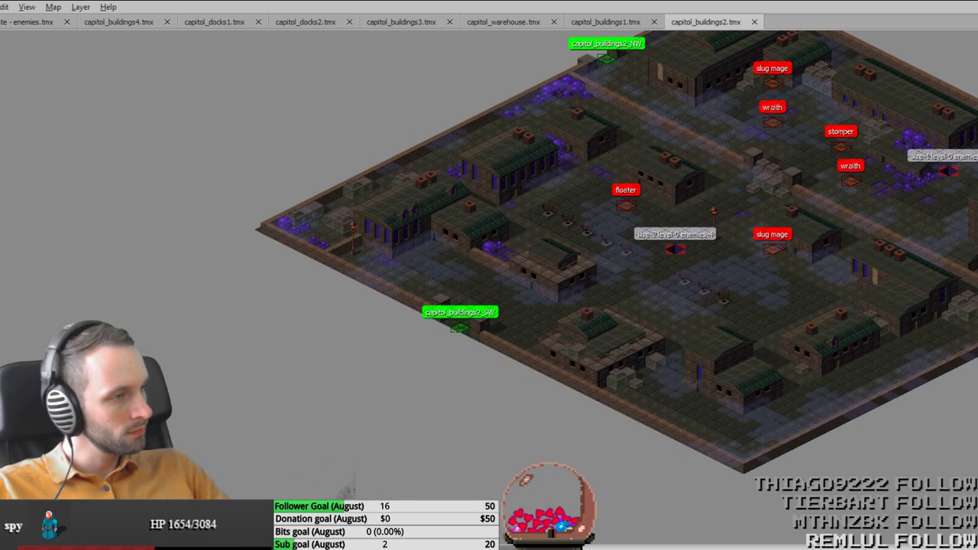
Step: Close the blank Notepad window, and archive the Capitol enemies card from the Main list of the Fates of Ort Trello board
{"action": "key", "text": "alt+Tab"}
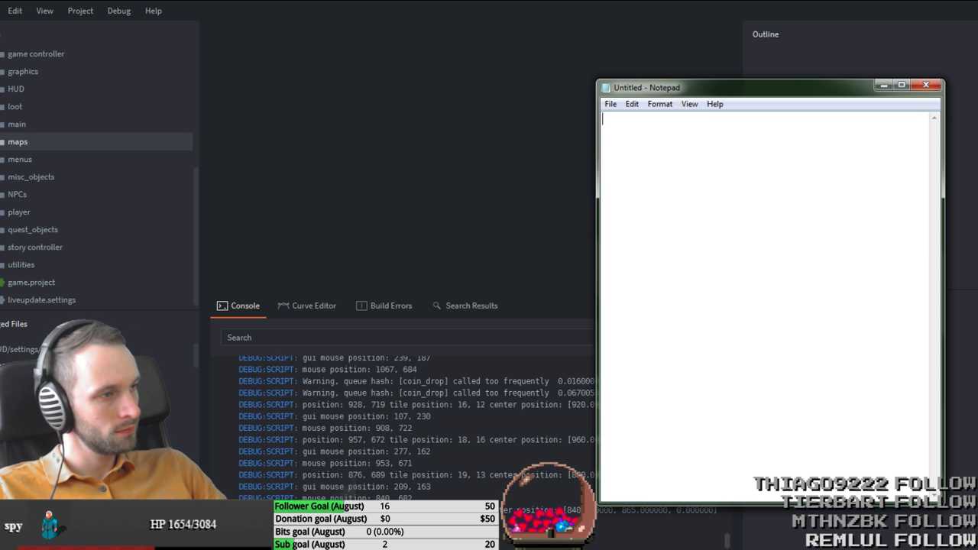
{"action": "left_click", "coordinate": [922, 91]}
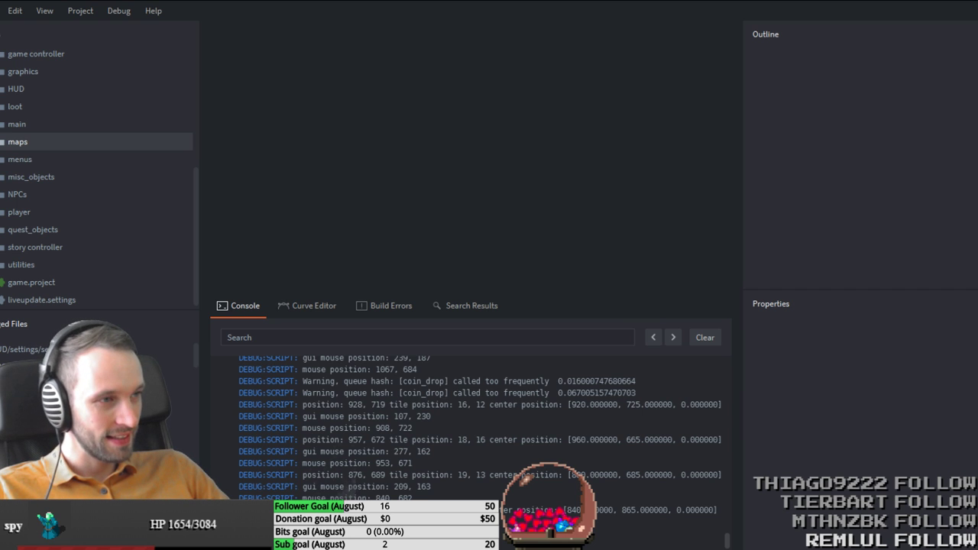
{"action": "key", "text": "alt+Tab"}
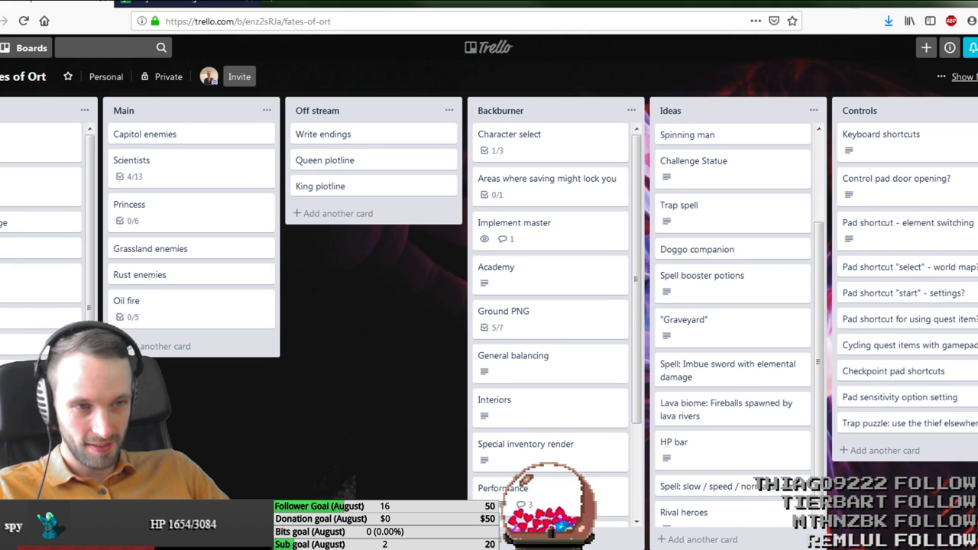
{"action": "left_click_drag", "start_coordinate": [288, 321], "coordinate": [523, 321]}
{"action": "left_click", "coordinate": [450, 138]}
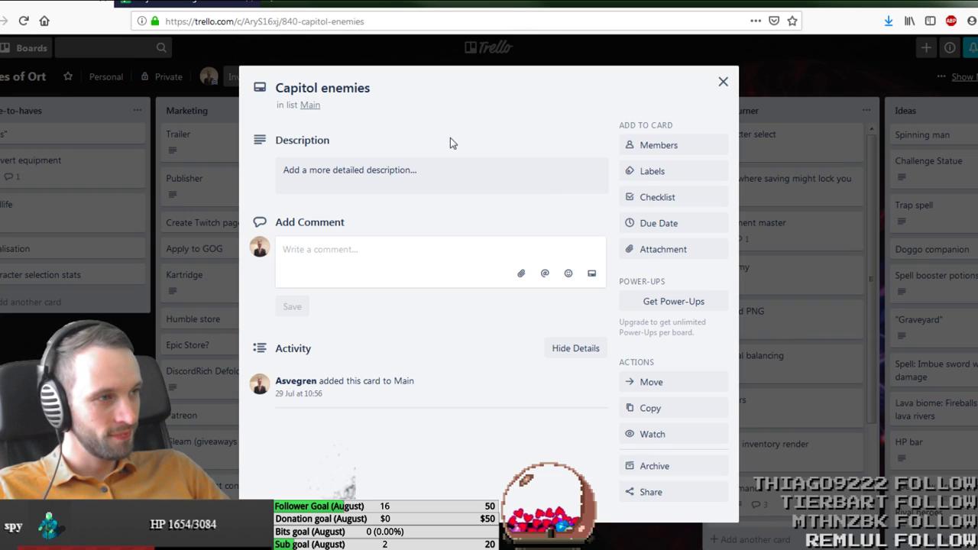
{"action": "left_click", "coordinate": [657, 479]}
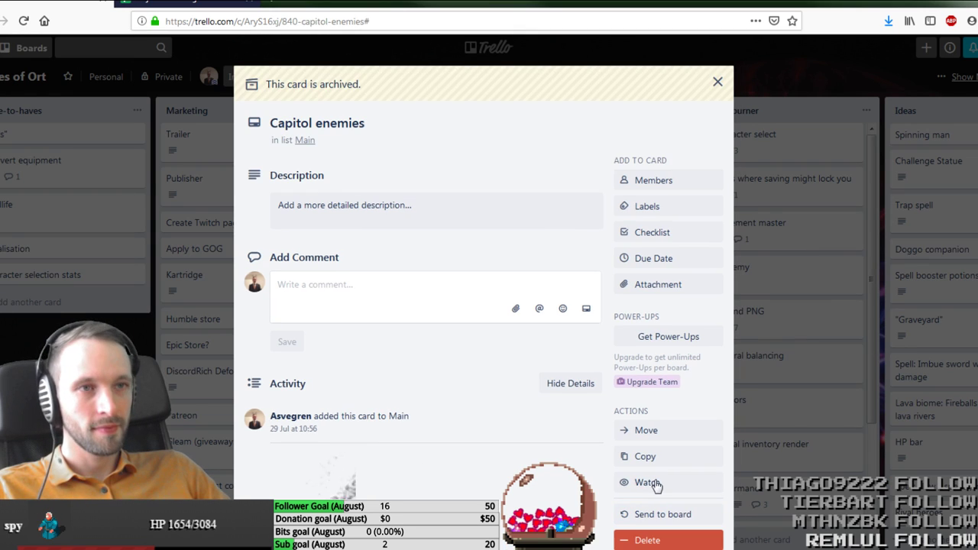
{"action": "key", "text": "Escape"}
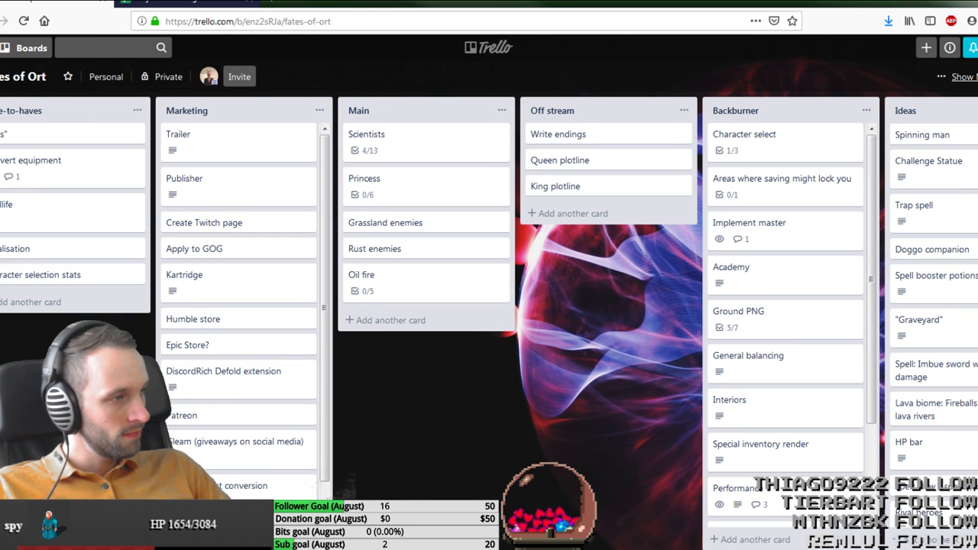
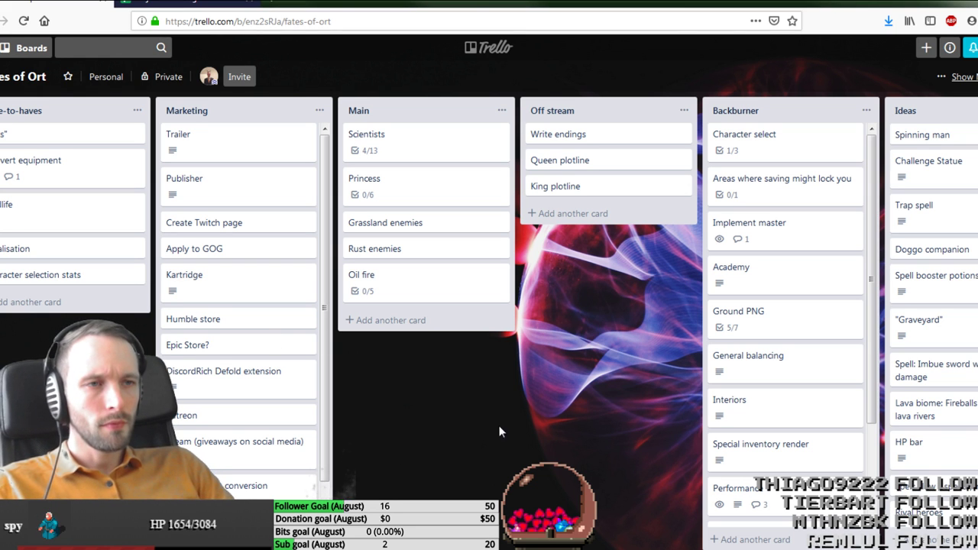
Step: Check the Scientists card, and replace the entire contents of scientists.json in the code editor with the scientists story data and save it
{"action": "left_click", "coordinate": [476, 146]}
{"action": "key", "text": "Escape"}
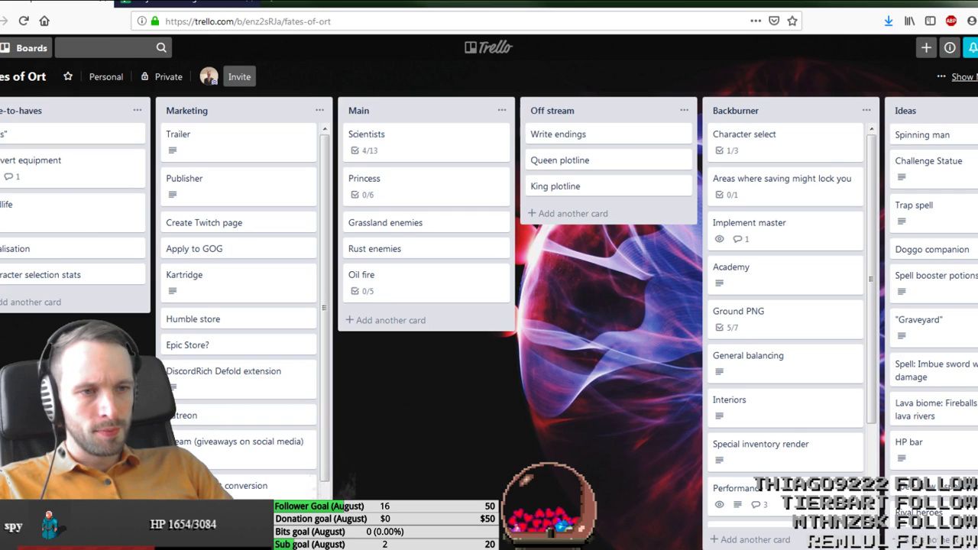
{"action": "key", "text": "alt+Tab"}
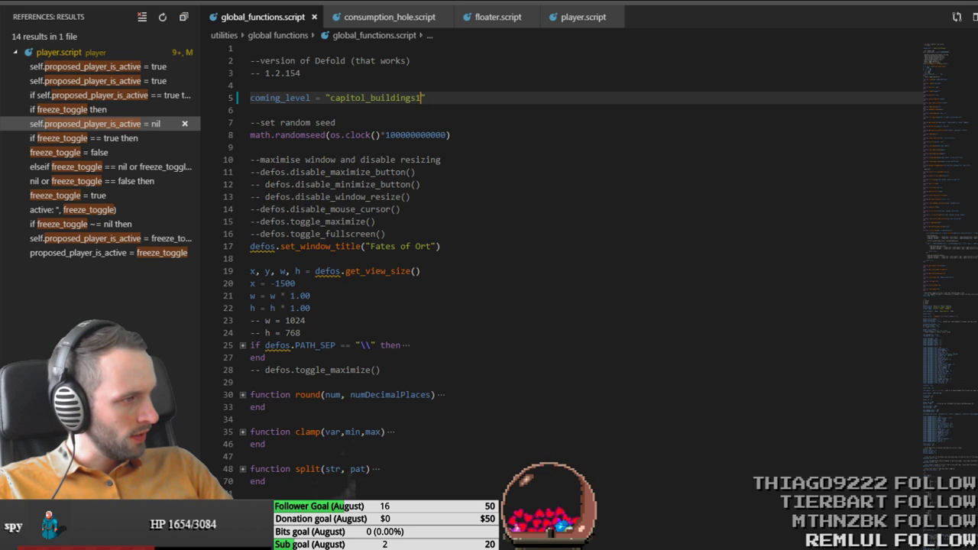
{"action": "key", "text": "alt+Tab"}
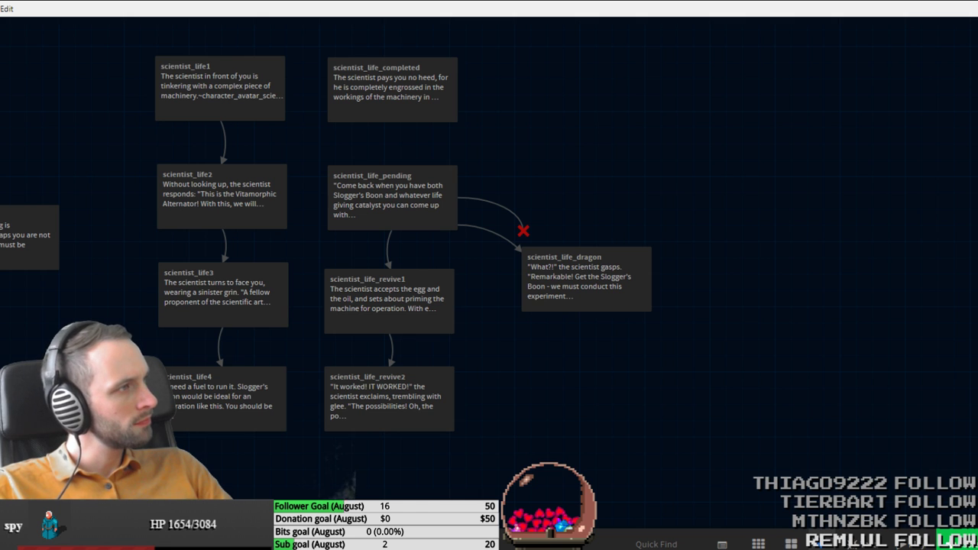
{"action": "key", "text": "alt+Tab"}
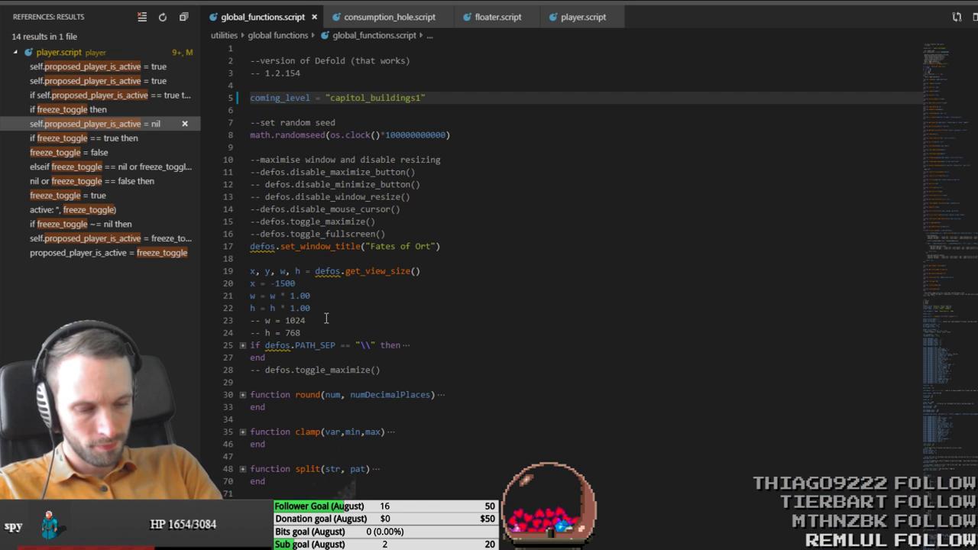
{"action": "key", "text": "ctrl+p"}
{"action": "type", "text": "scien"}
{"action": "key", "text": "Return"}
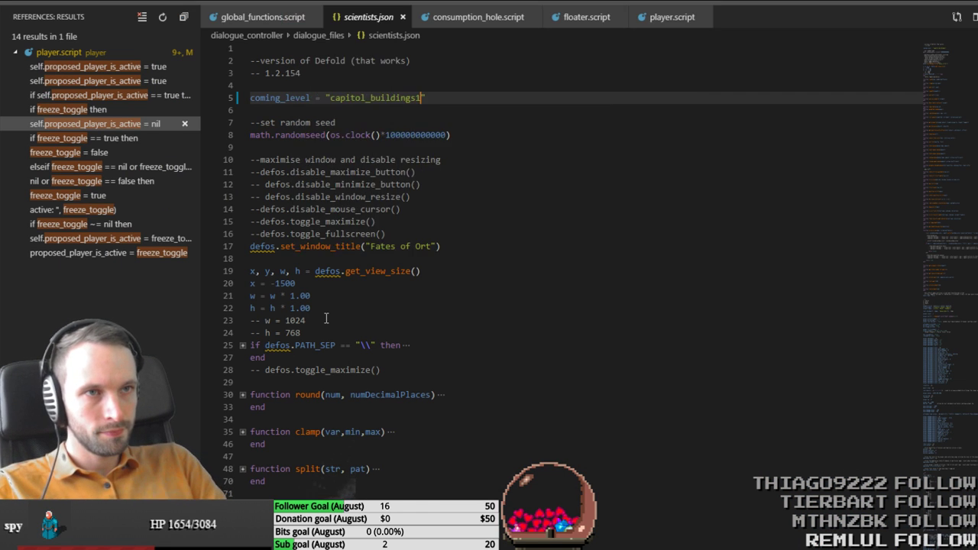
{"action": "left_click", "coordinate": [499, 266]}
{"action": "key", "text": "ctrl+a"}
{"action": "key", "text": "ctrl+v"}
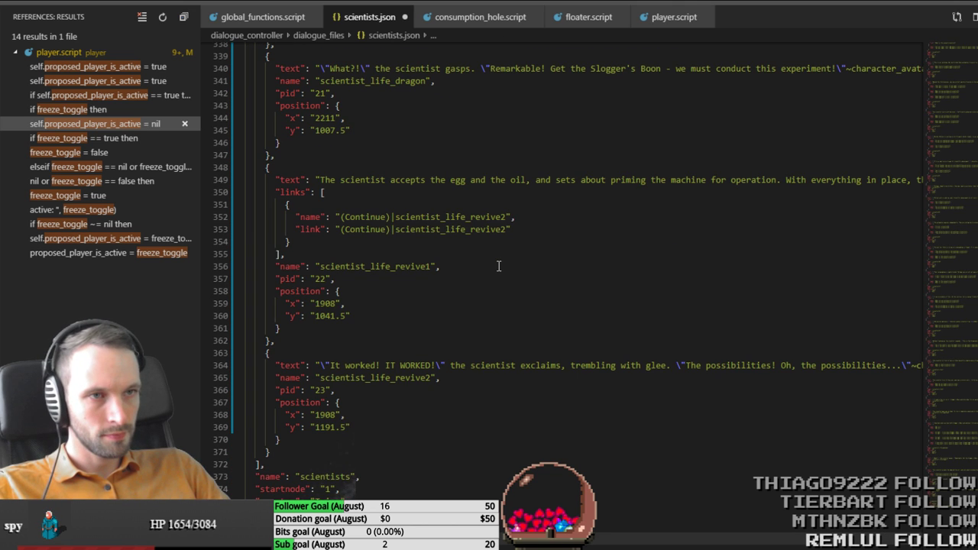
{"action": "key", "text": "ctrl+Home"}
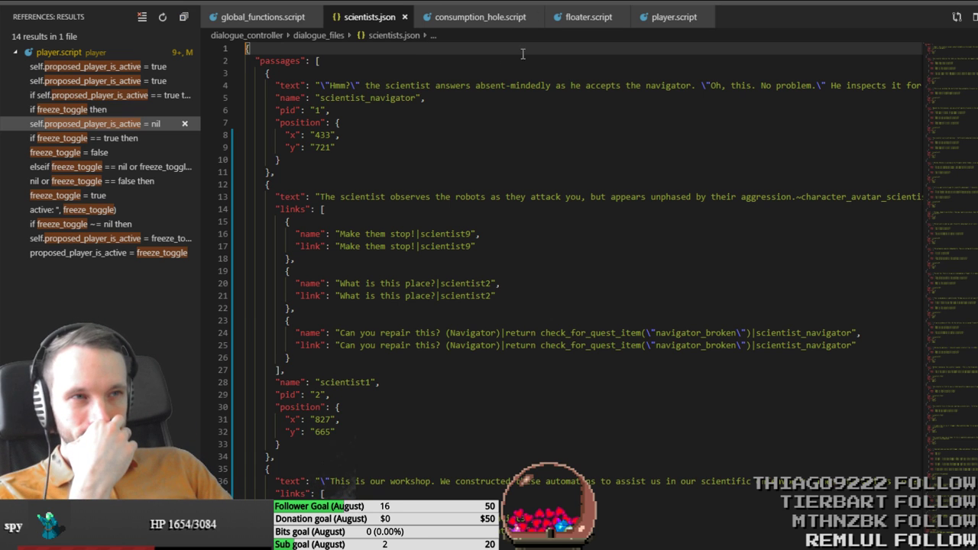
Step: Close the consumption_hole.script, floater.script and player.script files, keeping global_functions.script and scientists.json open
{"action": "left_click", "coordinate": [535, 17]}
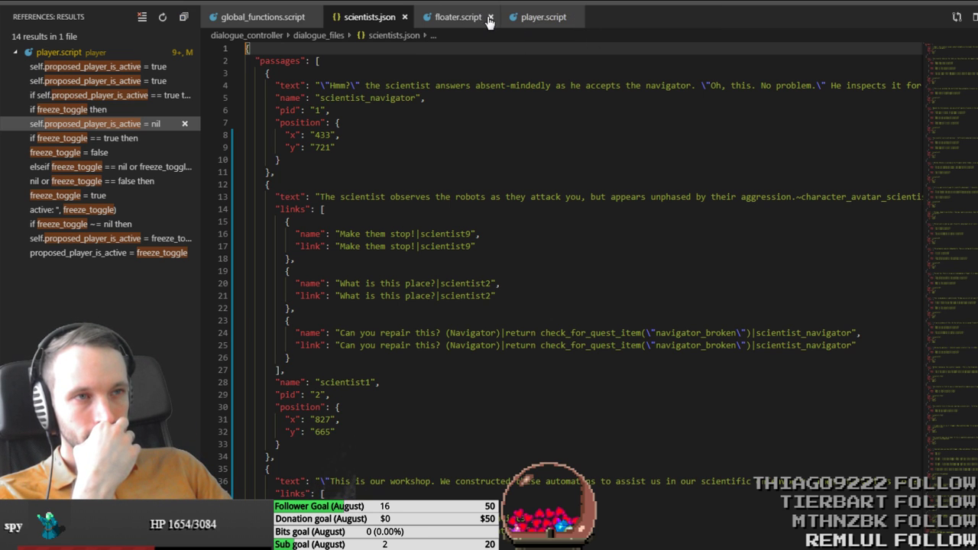
{"action": "left_click", "coordinate": [490, 16]}
{"action": "left_click", "coordinate": [490, 16]}
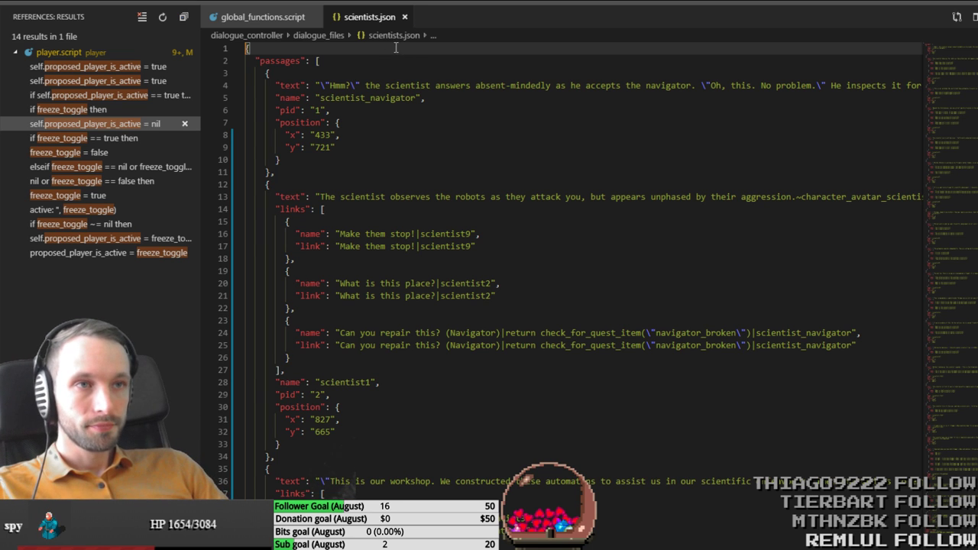
Step: Open scientist.script and review the dialogue trigger code in its update function
{"action": "key", "text": "ctrl+p"}
{"action": "type", "text": "scienti"}
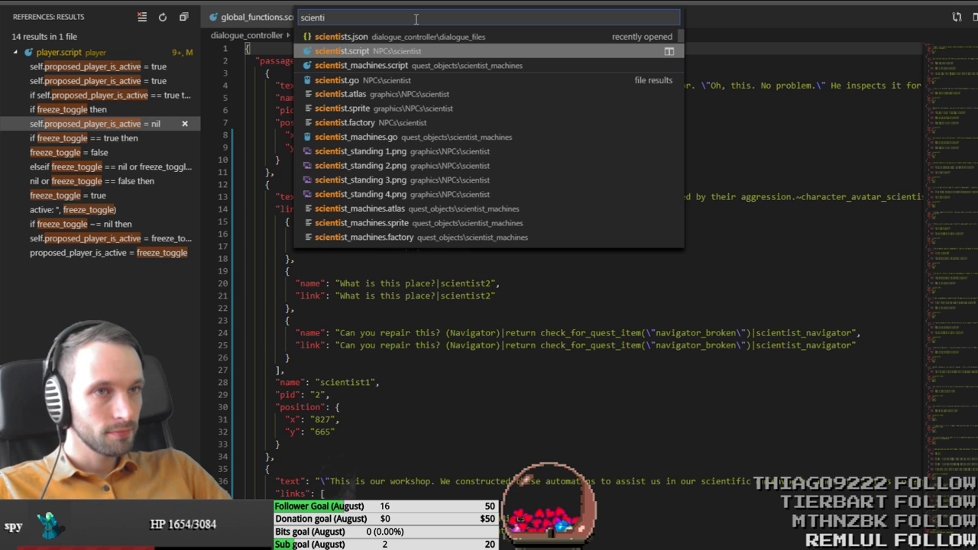
{"action": "key", "text": "Return"}
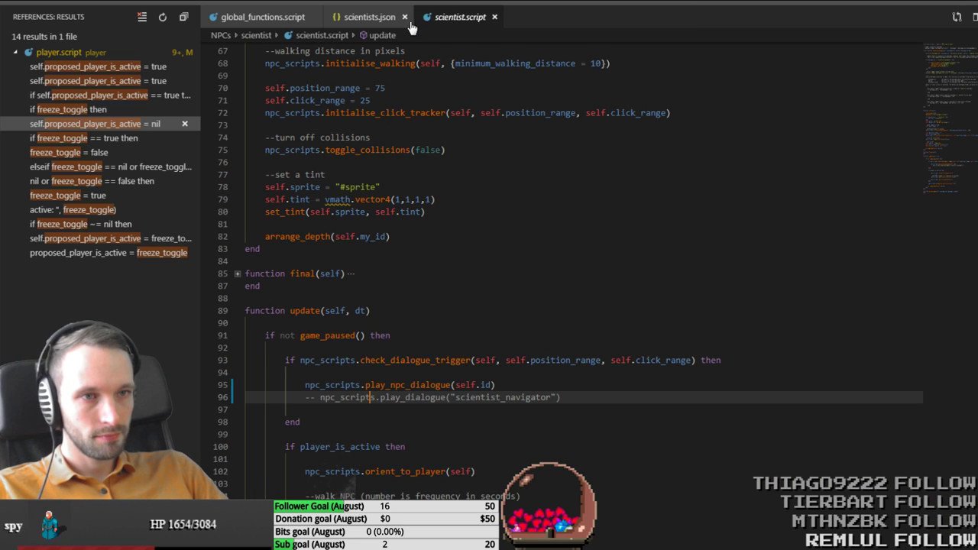
{"action": "scroll", "coordinate": [371, 343], "scroll_direction": "down", "scroll_amount": 1}
{"action": "scroll", "coordinate": [370, 343], "scroll_direction": "down", "scroll_amount": 4}
{"action": "scroll", "coordinate": [346, 361], "scroll_direction": "up", "scroll_amount": 2}
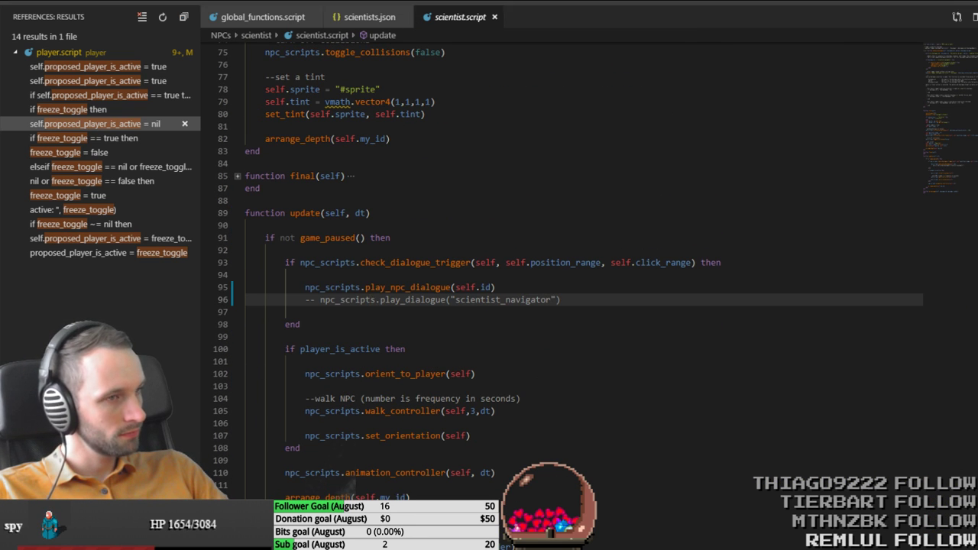
Step: Switch to the Project Iso spreadsheet in the browser and open the sheet with the dialogue IDs and texts
{"action": "key", "text": "alt+Tab"}
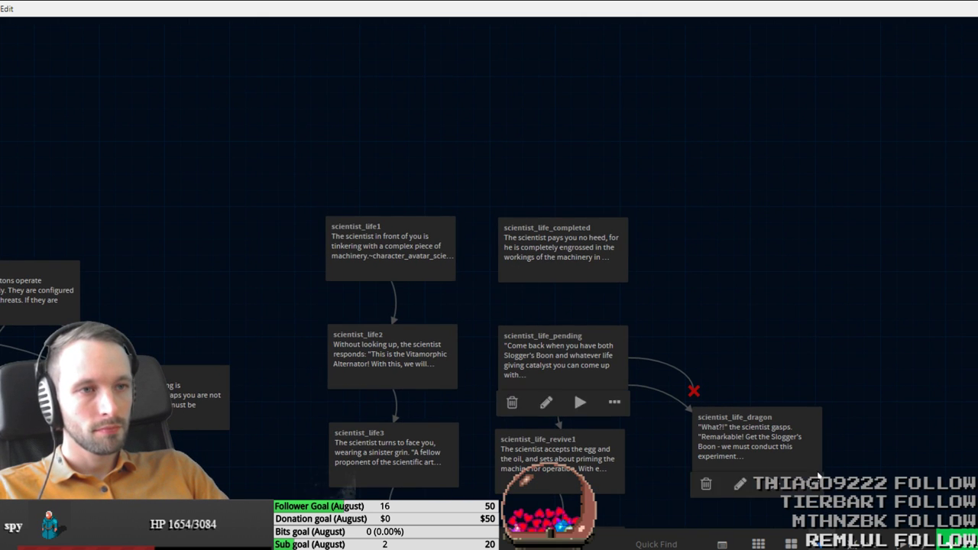
{"action": "key", "text": "alt+Tab"}
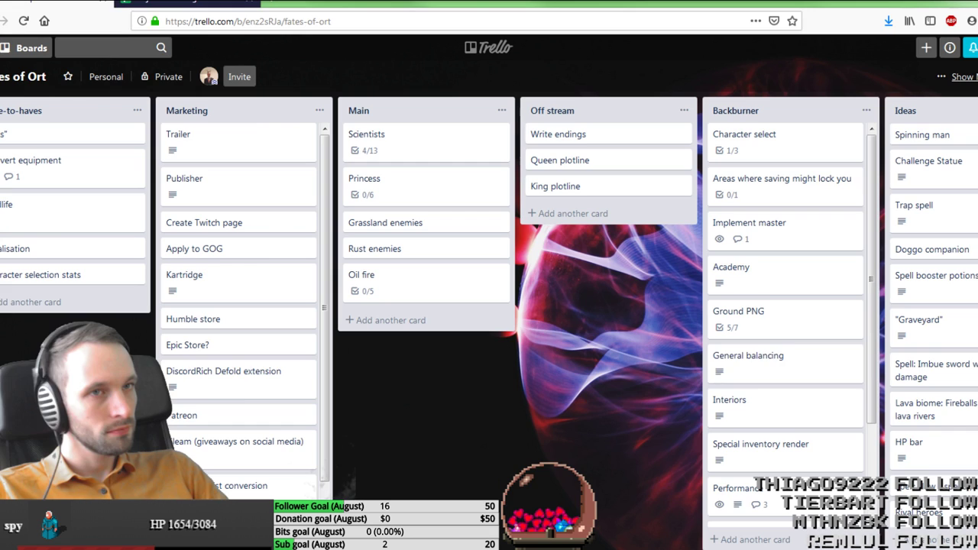
{"action": "left_click", "coordinate": [187, 4]}
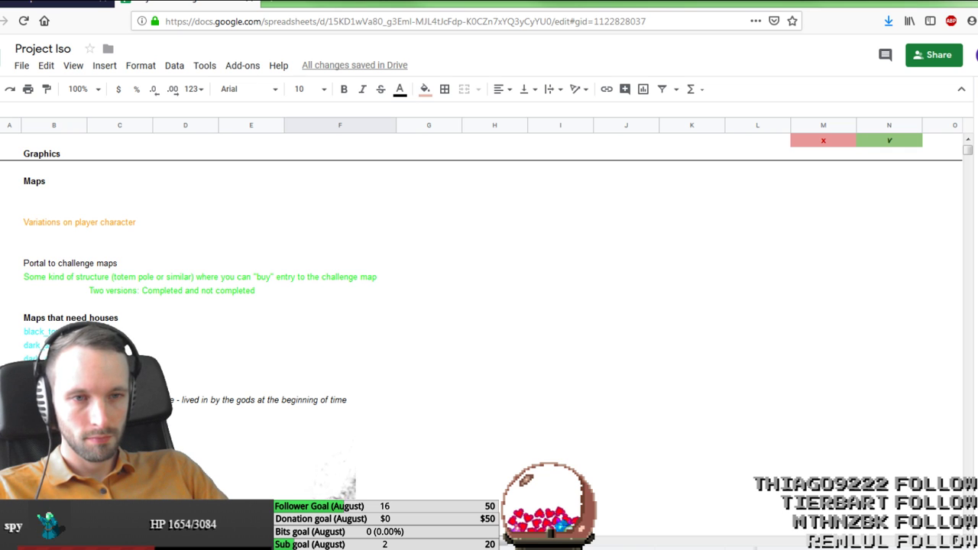
{"action": "left_click", "coordinate": [640, 547]}
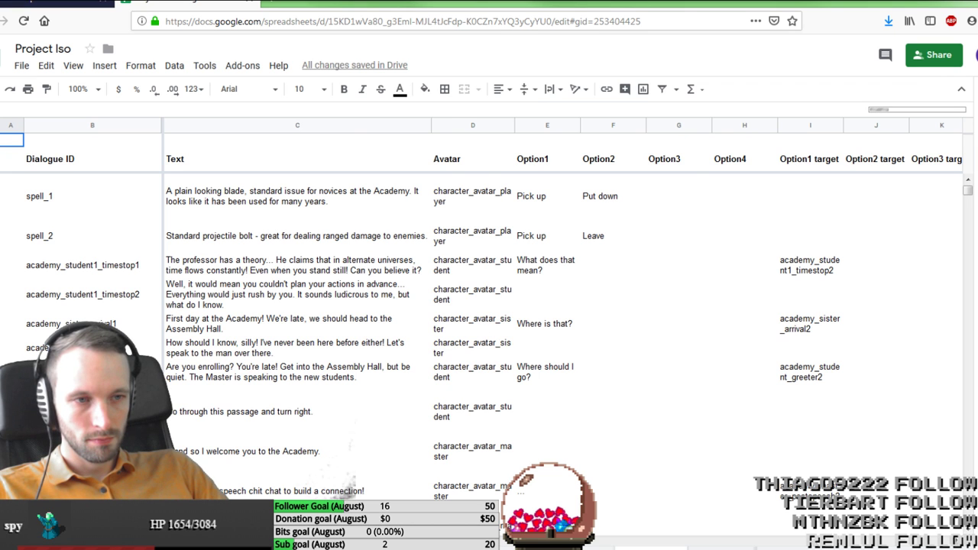
Step: In the NPC table of the dialogue sheet, set the default dialogue of the scientist_life NPC to scientist_life1
{"action": "scroll", "coordinate": [796, 353], "scroll_direction": "right", "scroll_amount": 10}
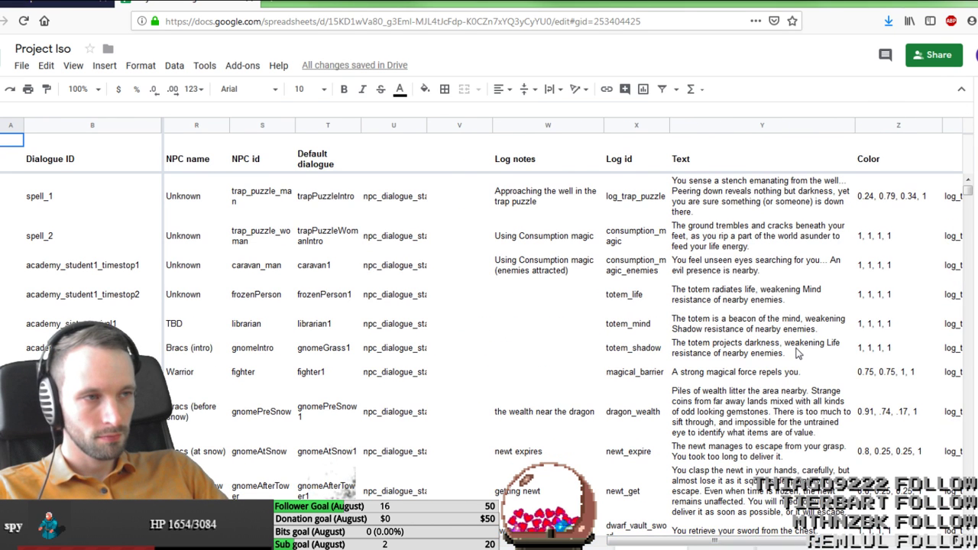
{"action": "left_click", "coordinate": [820, 330]}
{"action": "key", "text": "Right"}
{"action": "key", "text": "Right"}
{"action": "key", "text": "Right"}
{"action": "key", "text": "Right"}
{"action": "key", "text": "Left"}
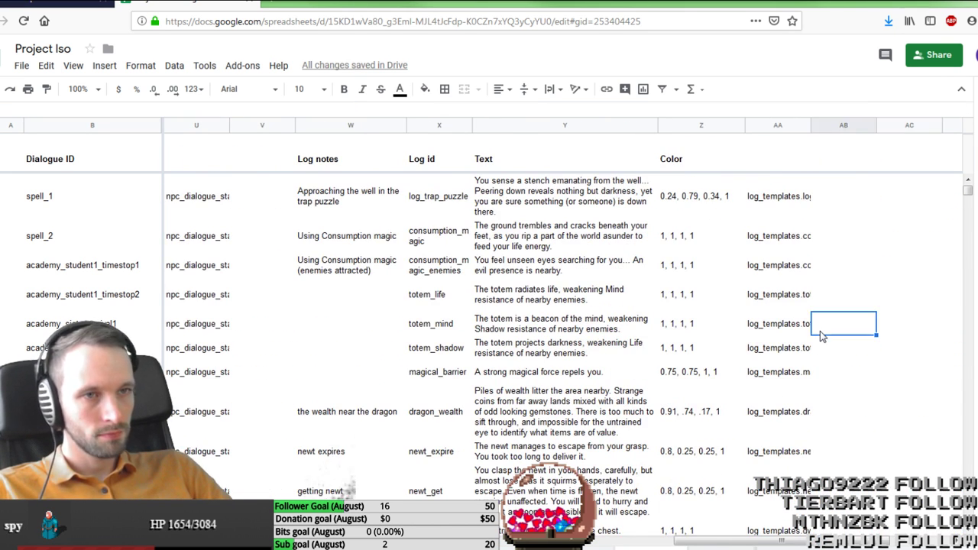
{"action": "key", "text": "Left"}
{"action": "key", "text": "Left"}
{"action": "key", "text": "Left"}
{"action": "key", "text": "Left"}
{"action": "key", "text": "Left"}
{"action": "key", "text": "Left"}
{"action": "key", "text": "Left"}
{"action": "key", "text": "Left"}
{"action": "key", "text": "Left"}
{"action": "key", "text": "Left"}
{"action": "key", "text": "Left"}
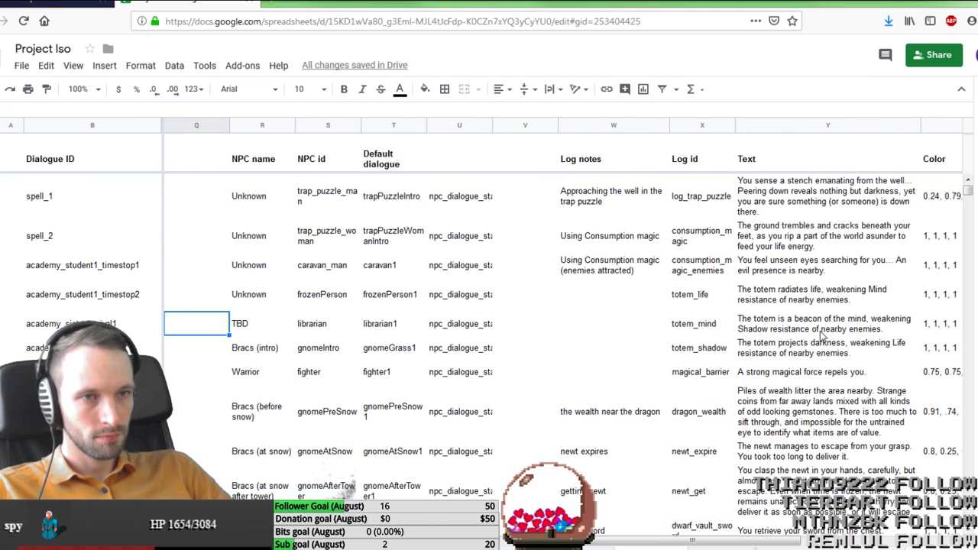
{"action": "key", "text": "Left"}
{"action": "key", "text": "Right"}
{"action": "key", "text": "Right"}
{"action": "key", "text": "ctrl+Down"}
{"action": "key", "text": "Down"}
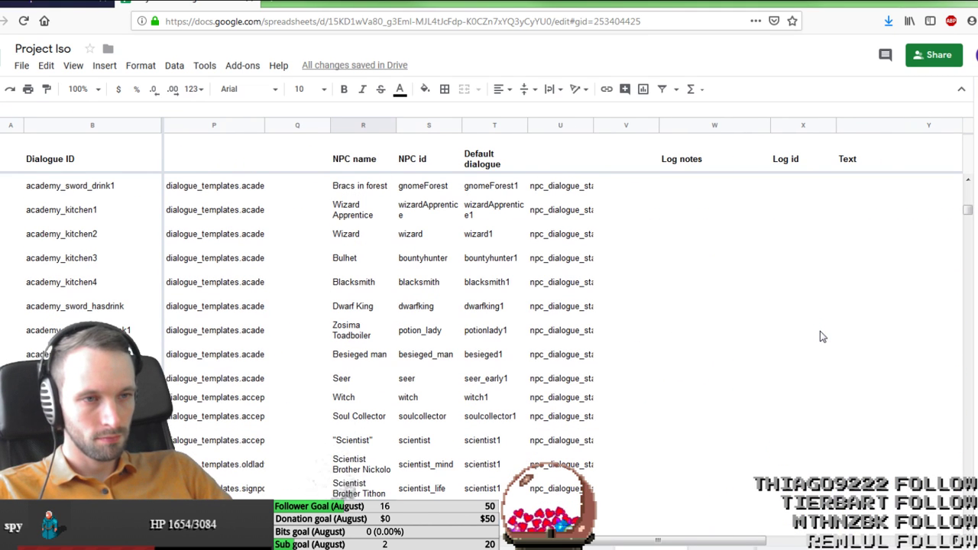
{"action": "key", "text": "Up"}
{"action": "key", "text": "Right"}
{"action": "key", "text": "Down"}
{"action": "key", "text": "Right"}
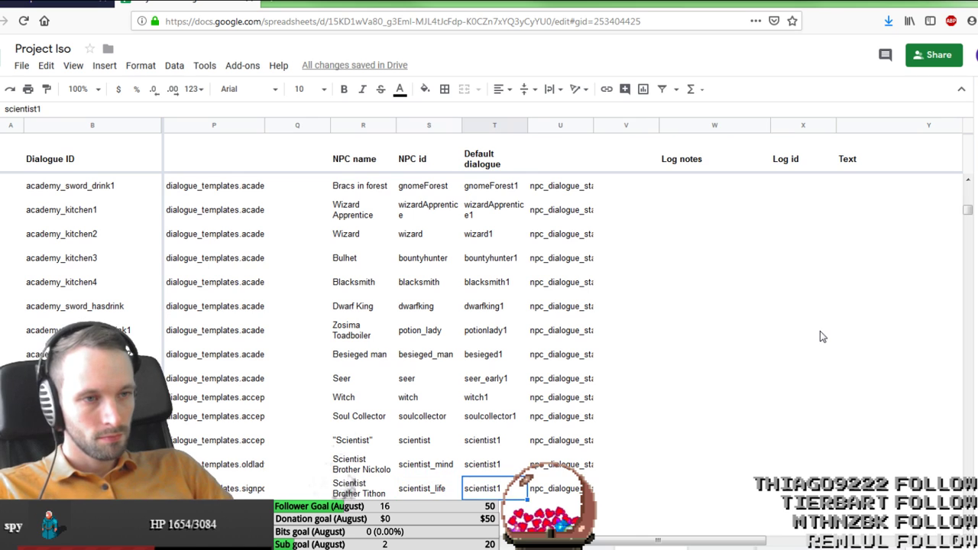
{"action": "key", "text": "Return"}
{"action": "type", "text": "_life"}
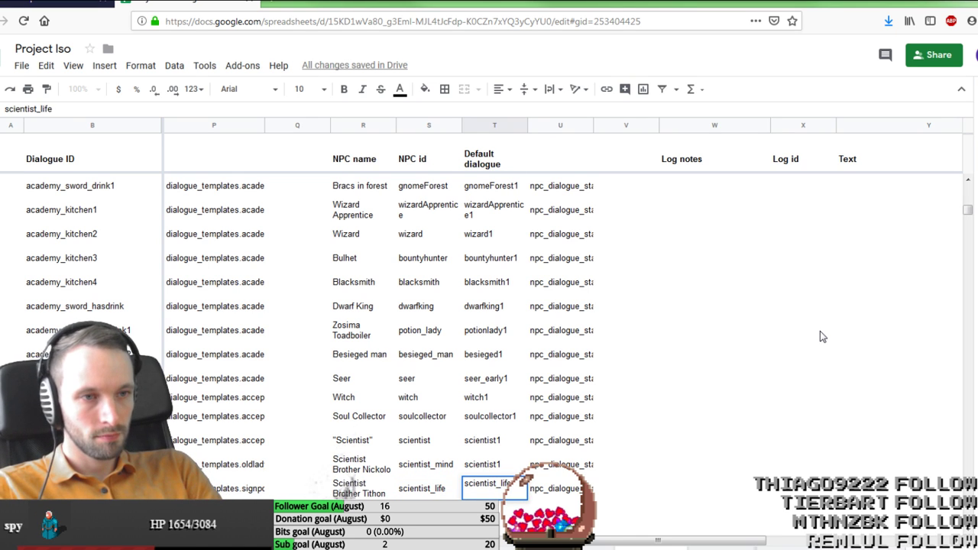
{"action": "type", "text": "1"}
{"action": "key", "text": "Return"}
Step: Remove the trailing 1 from the default dialogue of the scientist_mind NPC
{"action": "key", "text": "Up"}
{"action": "key", "text": "Up"}
{"action": "key", "text": "Return"}
{"action": "key", "text": "BackSpace"}
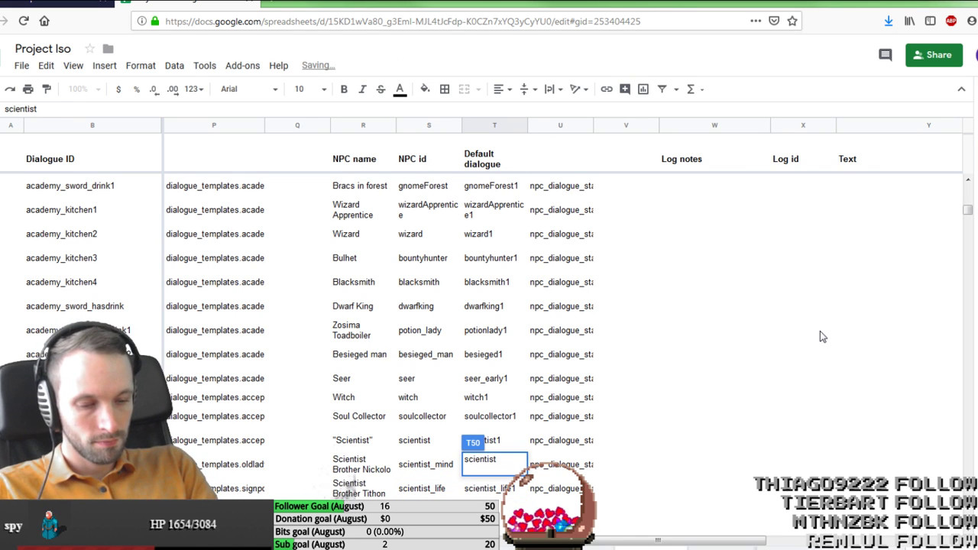
Step: Set the default dialogue of scientist_mind to scientist_mind1 and copy the generated npc_dialogue_states lines for scientist_mind and scientist_life
{"action": "type", "text": "_mind1"}
{"action": "key", "text": "Return"}
{"action": "key", "text": "Right"}
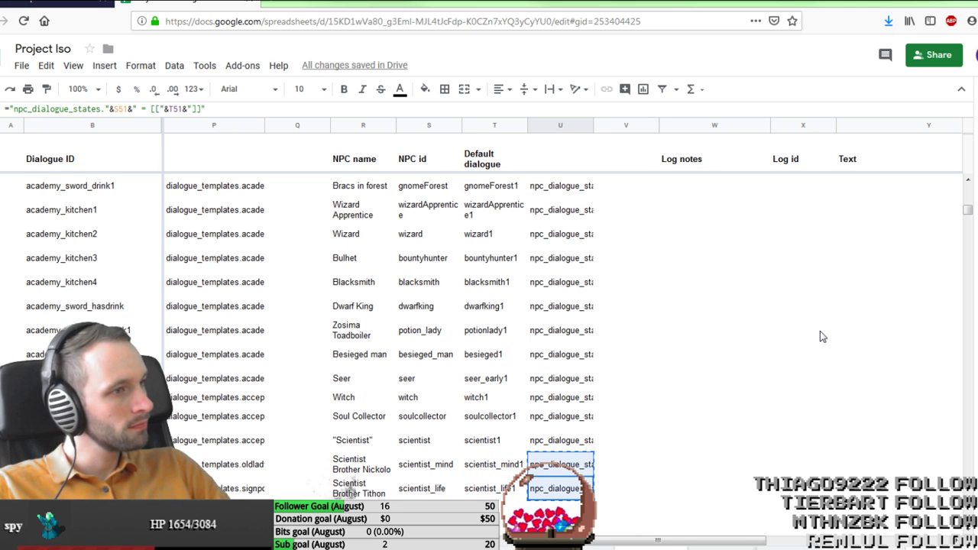
Step: Switch to Visual Studio Code and open dialogue_controller.script
{"action": "key", "text": "alt+Tab"}
{"action": "key", "text": "ctrl+p"}
{"action": "type", "text": "dialo"}
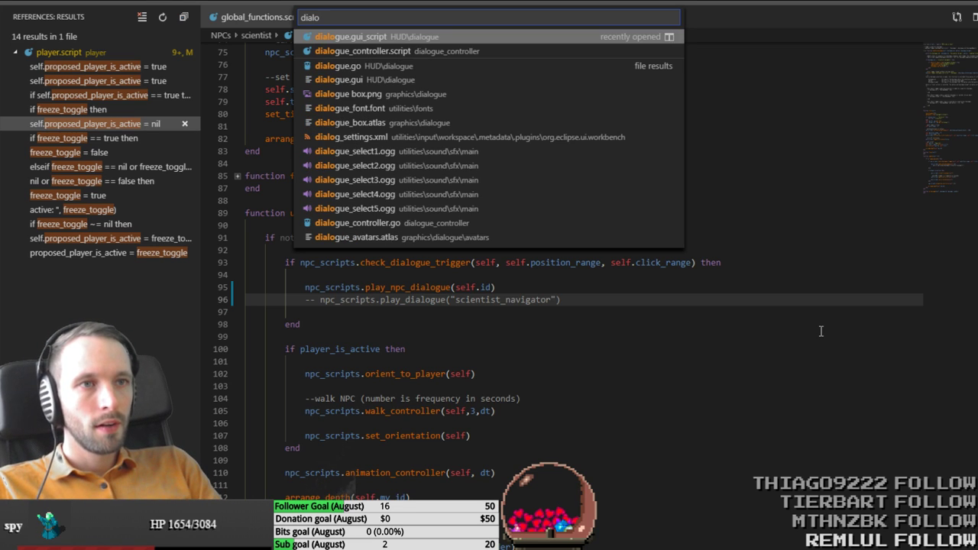
{"action": "key", "text": "Down"}
{"action": "key", "text": "Return"}
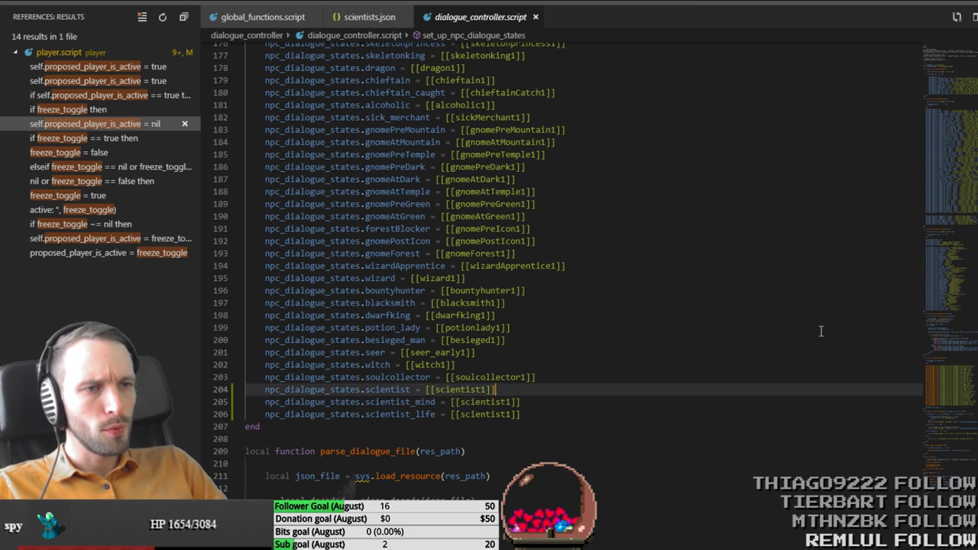
Step: Replace the scientist_mind and scientist_life state lines with versions using [[scientist_mind1]] and [[scientist_life1]], indented to match the lines above
{"action": "key", "text": "shift+Down"}
{"action": "key", "text": "shift+Down"}
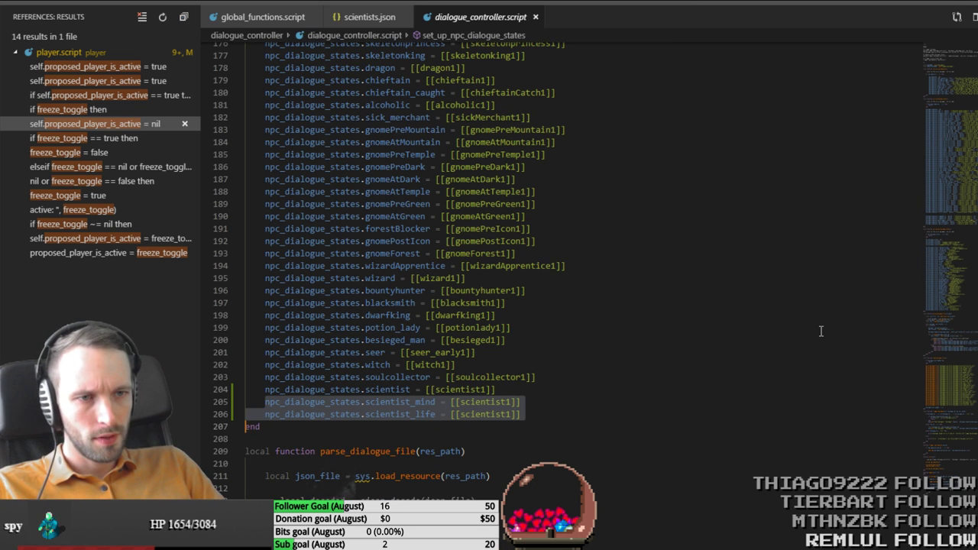
{"action": "type", "text": "npc_dialogue_states.scientist_mind = [[scientist_mind1]] npc_dialogue_states.scientist_life = [[scientist_life1]]"}
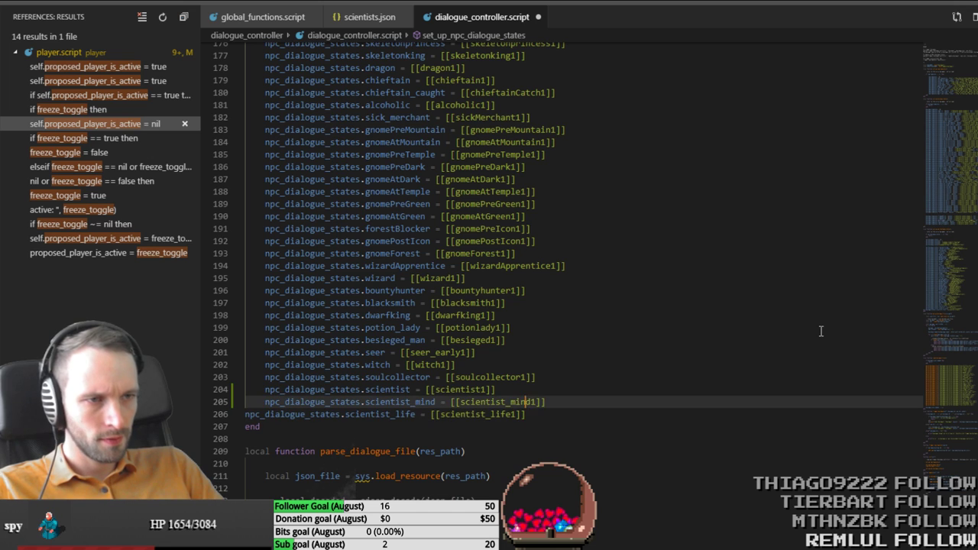
{"action": "key", "text": "Down"}
{"action": "key", "text": "Home"}
{"action": "key", "text": "Tab"}
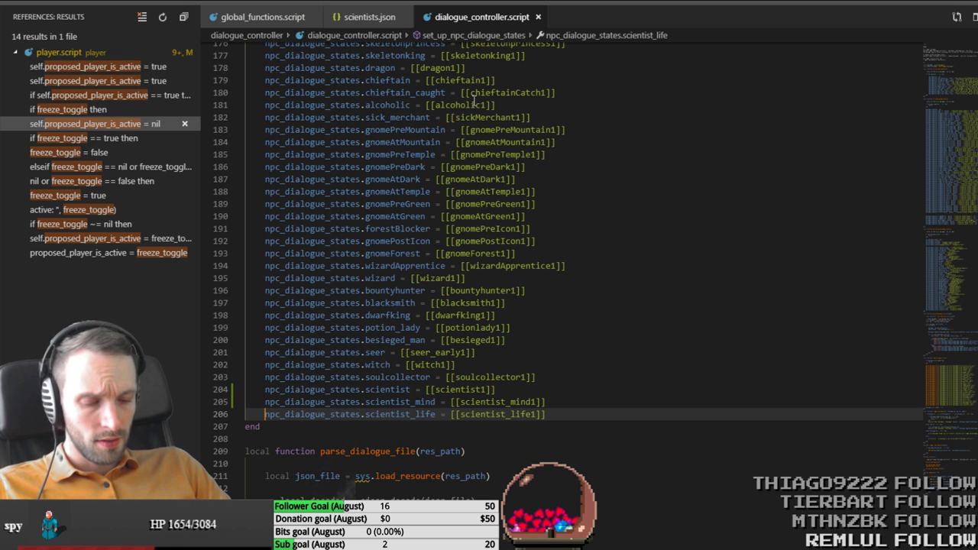
Step: Open scientists.json and scientist.script from the project files
{"action": "key", "text": "ctrl+p"}
{"action": "type", "text": "scientists"}
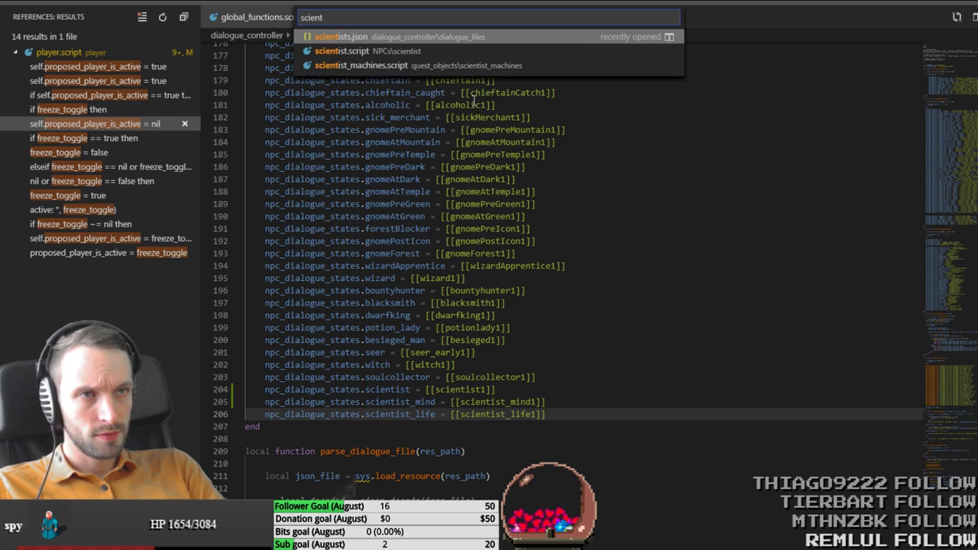
{"action": "key", "text": "Return"}
{"action": "key", "text": "ctrl+p"}
{"action": "type", "text": "scien"}
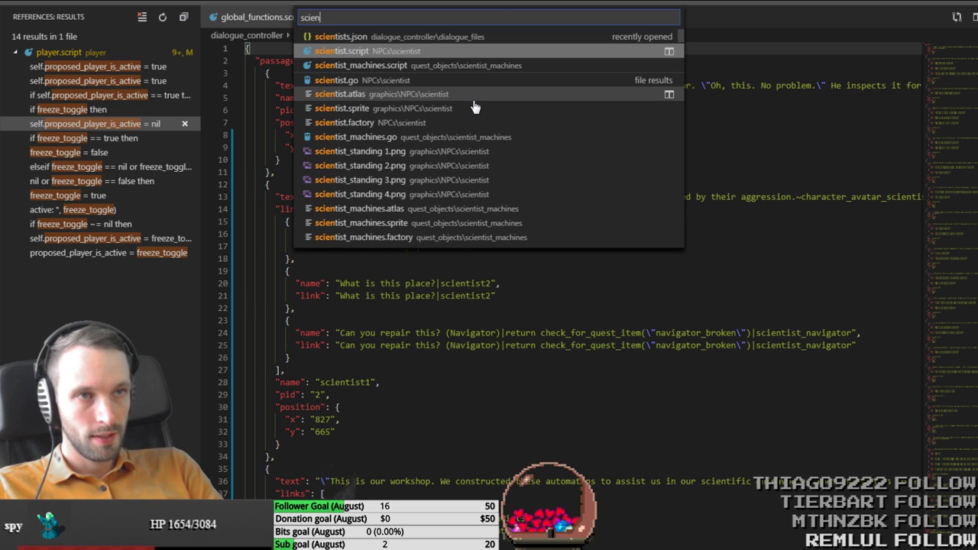
{"action": "key", "text": "Return"}
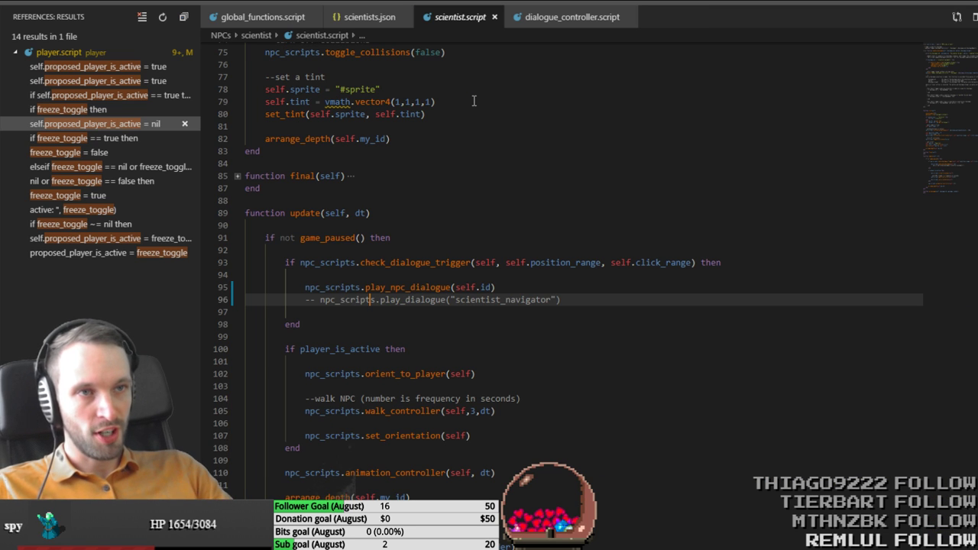
Step: In init, add the branch elseif coming_level == "factory5" then below the factory1 scientist id assignment
{"action": "scroll", "coordinate": [534, 253], "scroll_direction": "up", "scroll_amount": 9}
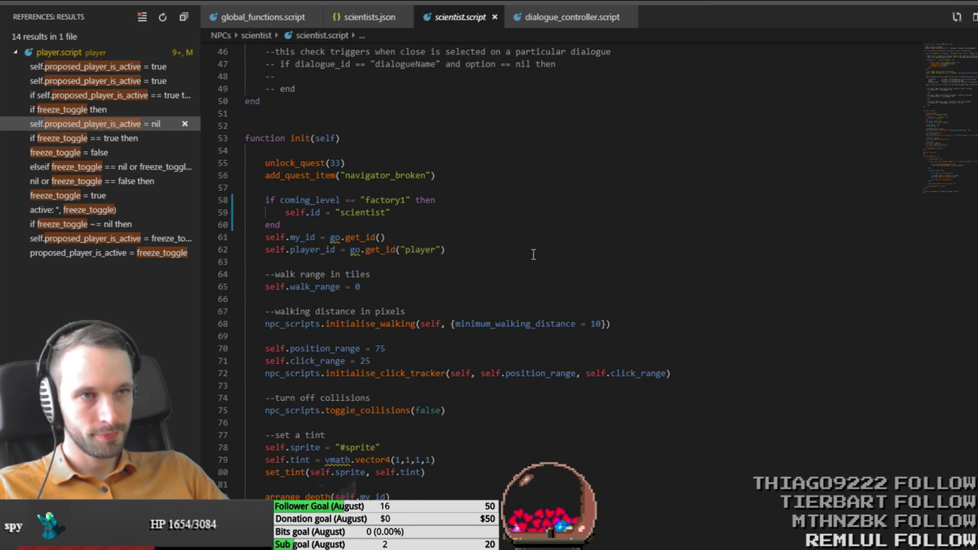
{"action": "left_click", "coordinate": [516, 212]}
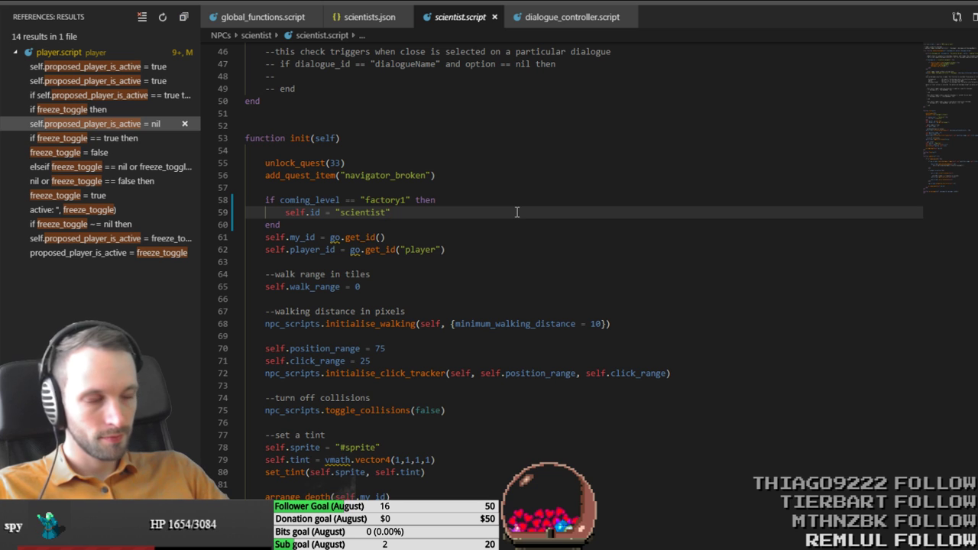
{"action": "key", "text": "Return"}
{"action": "type", "text": "elseif"}
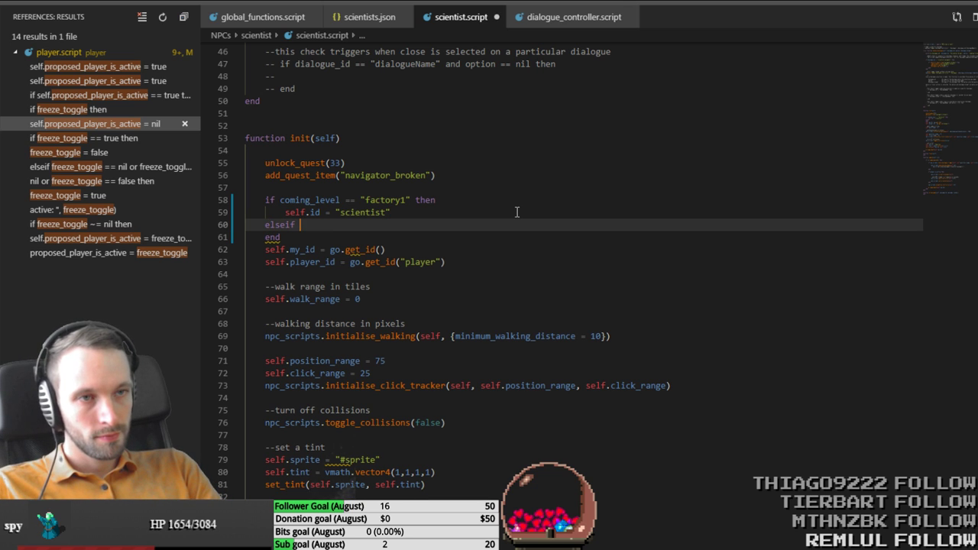
{"action": "type", "text": " coming_level =="}
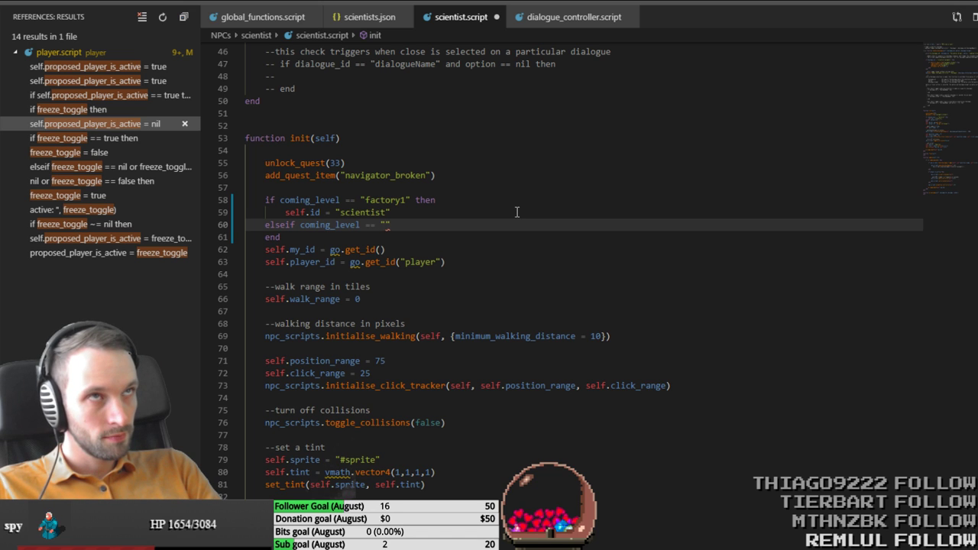
{"action": "type", "text": " \"factory5"}
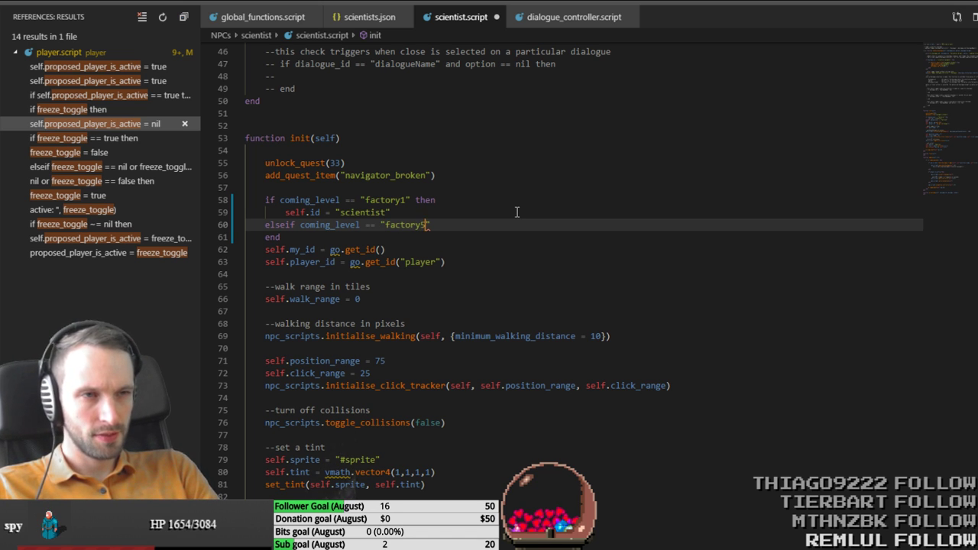
{"action": "type", "text": "\""}
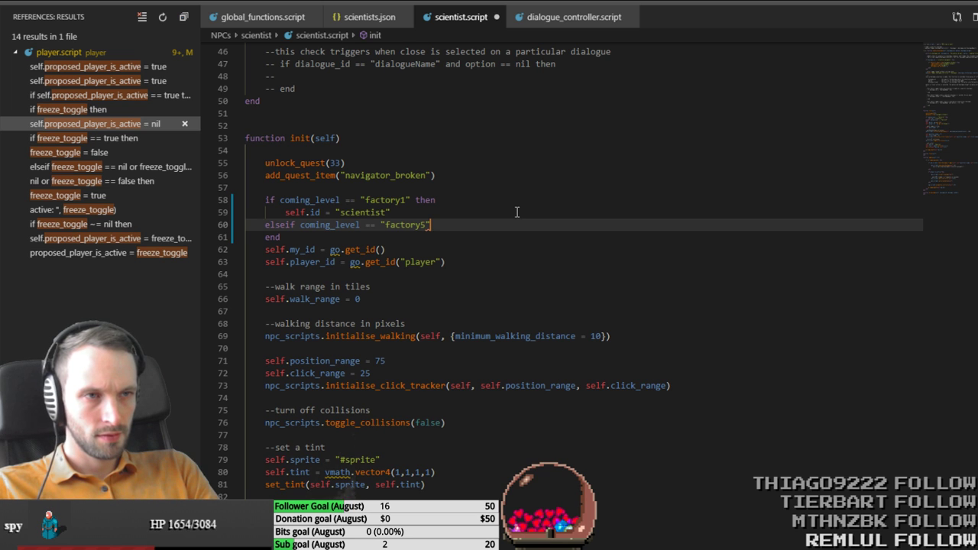
{"action": "type", "text": " then"}
Step: Assign self.id = "scientist_life" inside the new elseif branch and save scientist.script
{"action": "key", "text": "Return"}
{"action": "type", "text": "self.i"}
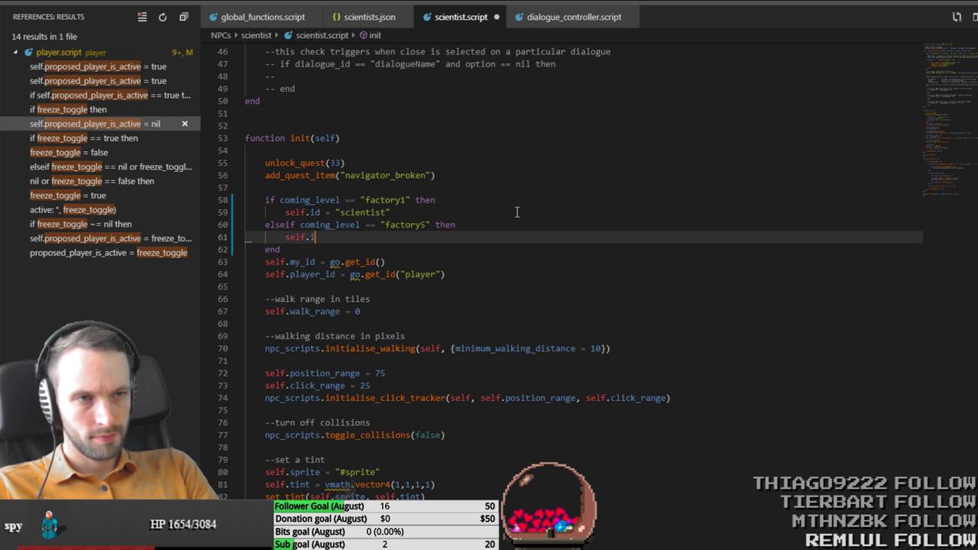
{"action": "type", "text": "d = \"scient"}
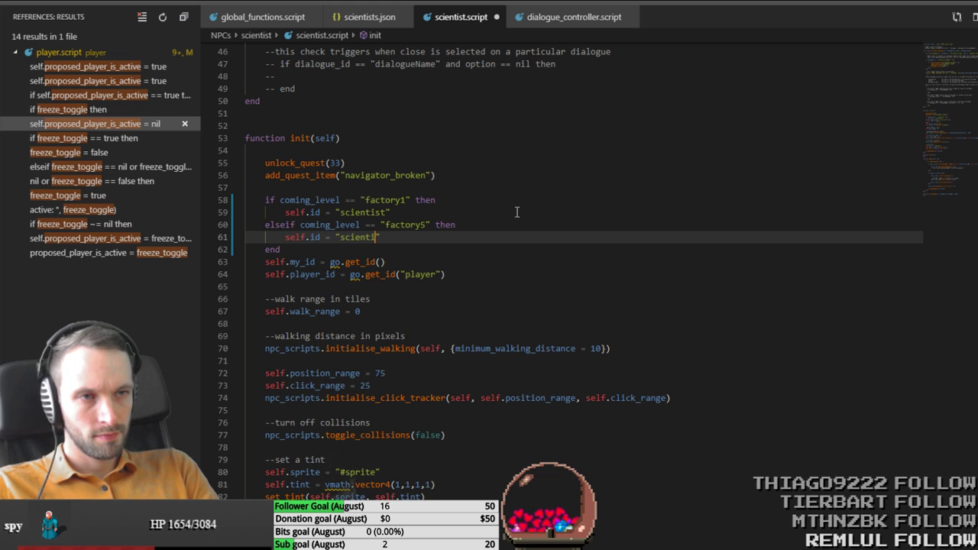
{"action": "type", "text": "ist_life"}
{"action": "key", "text": "ctrl+s"}
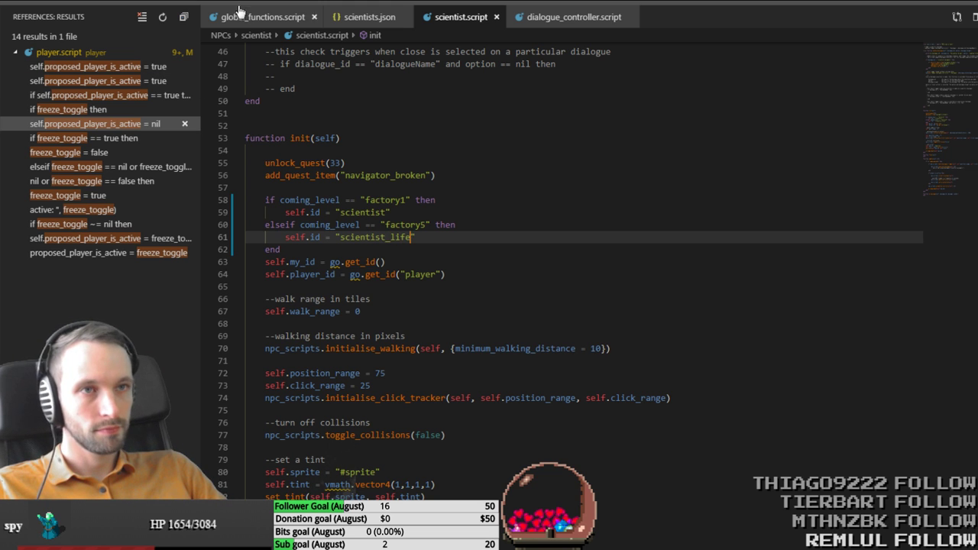
Step: Set coming_level to "factory5" in global_functions.script
{"action": "left_click", "coordinate": [262, 17]}
{"action": "double_click", "coordinate": [407, 97]}
{"action": "type", "text": "factory5"}
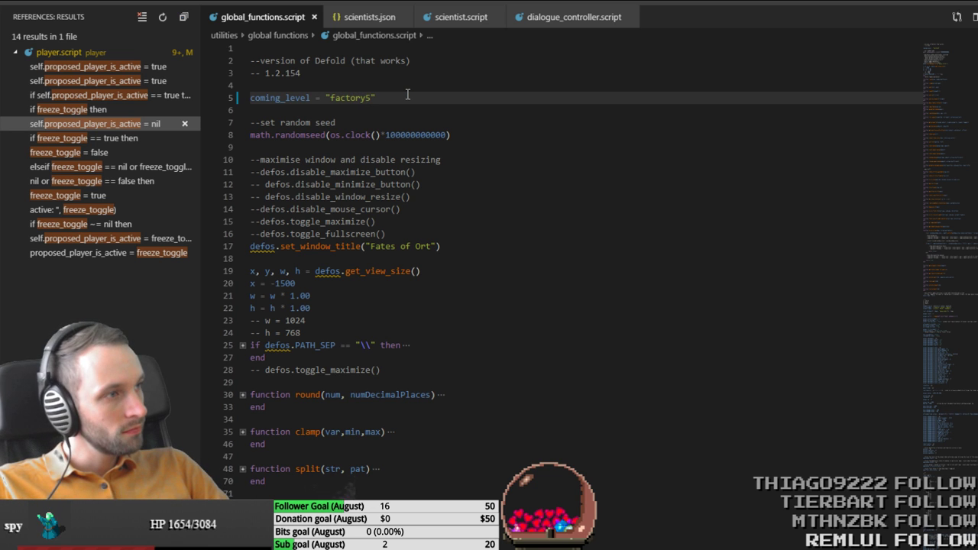
Step: Switch to Defold, build and run the game on factory5, look around the level, and return to the code
{"action": "key", "text": "alt+Tab"}
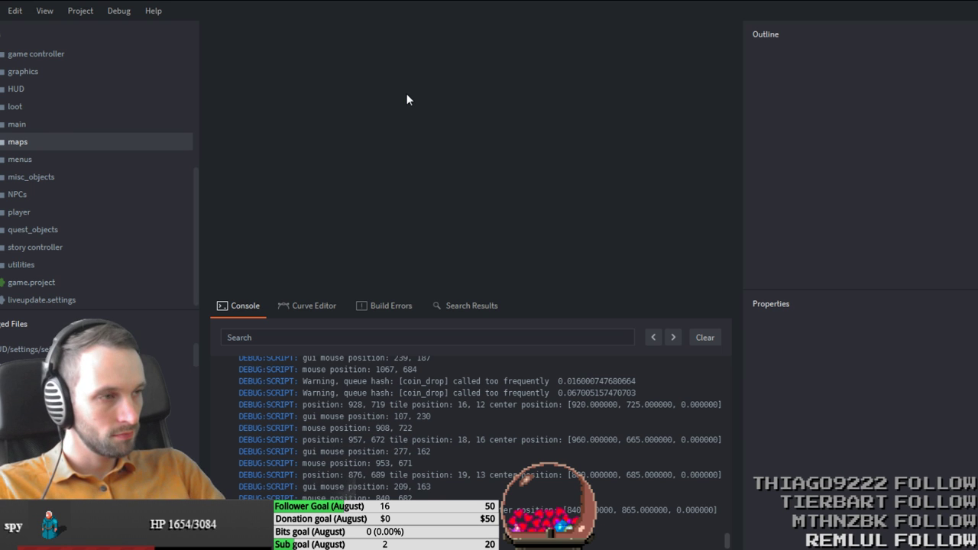
{"action": "key", "text": "ctrl+b"}
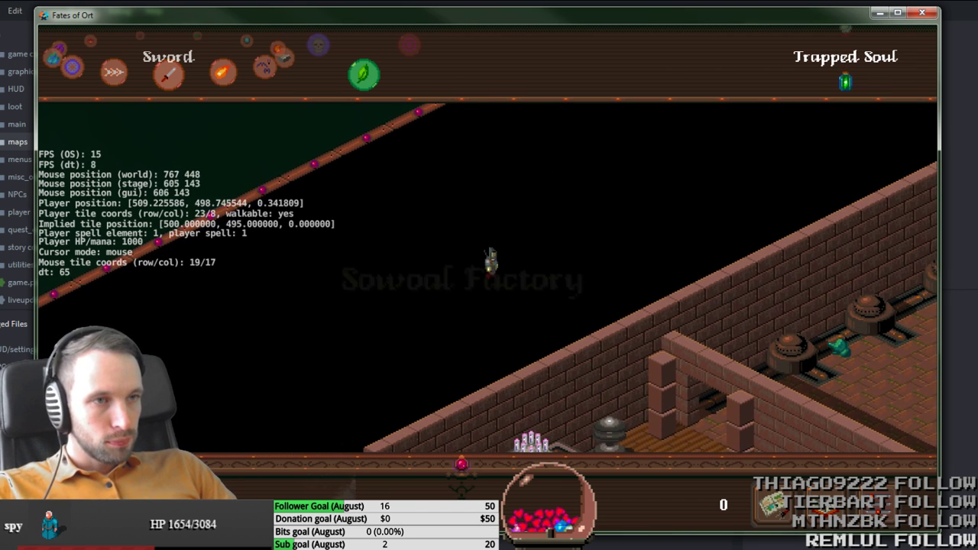
{"action": "key", "text": "F3"}
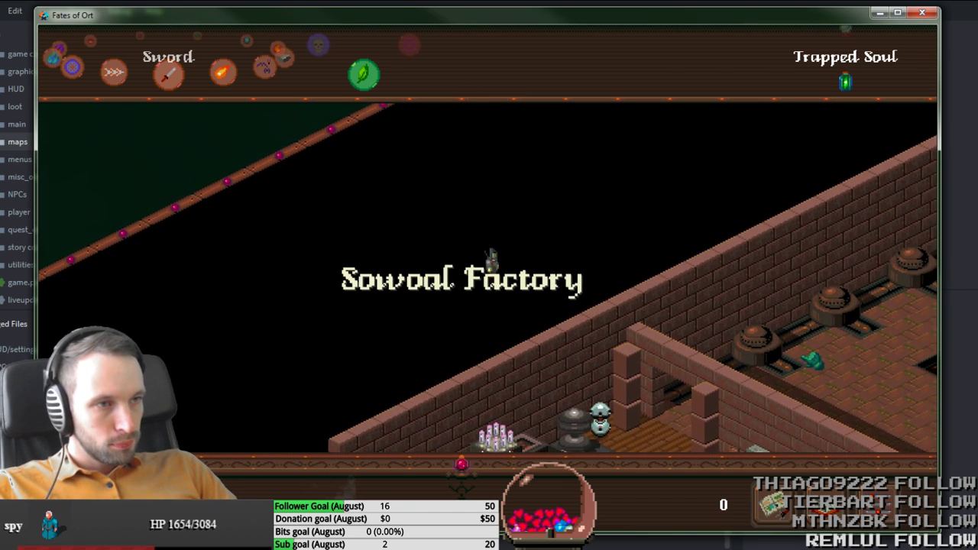
{"action": "left_click", "coordinate": [809, 341]}
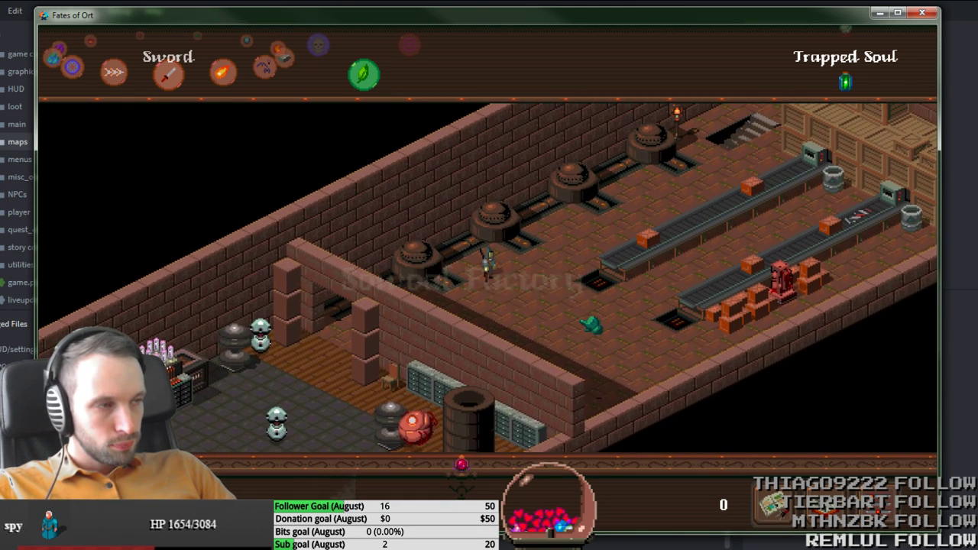
{"action": "key", "text": "Escape"}
{"action": "key", "text": "alt+Tab"}
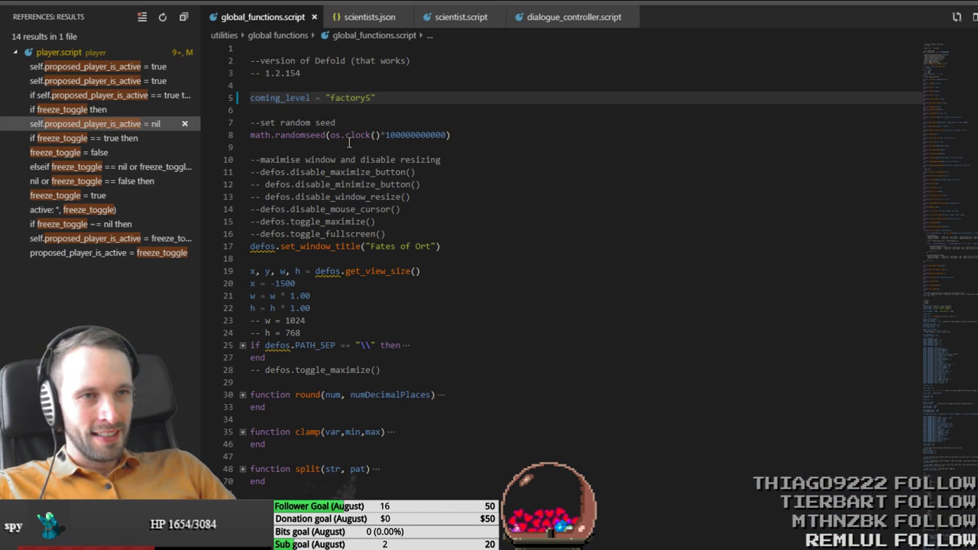
Step: Run the game on factory4 and walk the player into the walled room up to the scientist near the machine
{"action": "key", "text": "alt+Tab"}
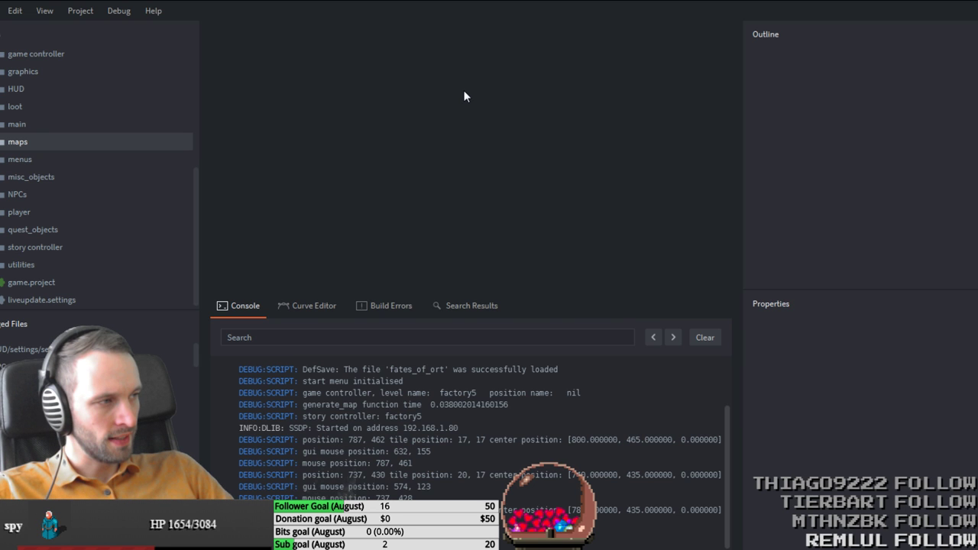
{"action": "key", "text": "alt+Tab"}
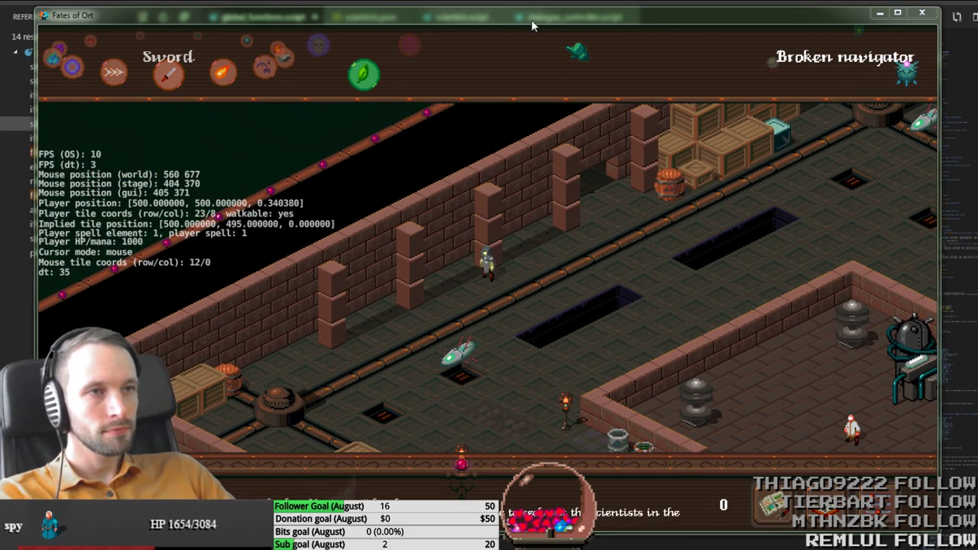
{"action": "left_click", "coordinate": [530, 20]}
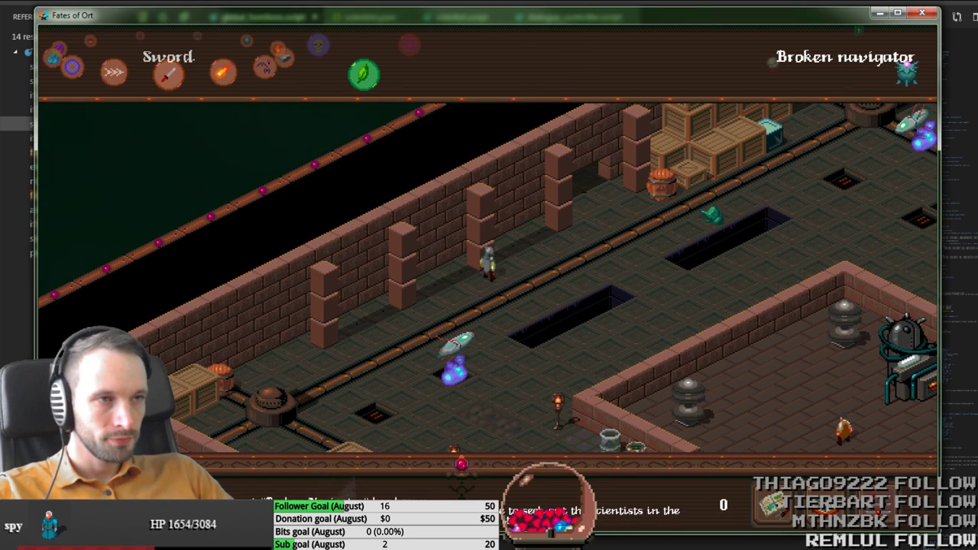
{"action": "left_click", "coordinate": [674, 334]}
{"action": "left_click", "coordinate": [585, 372]}
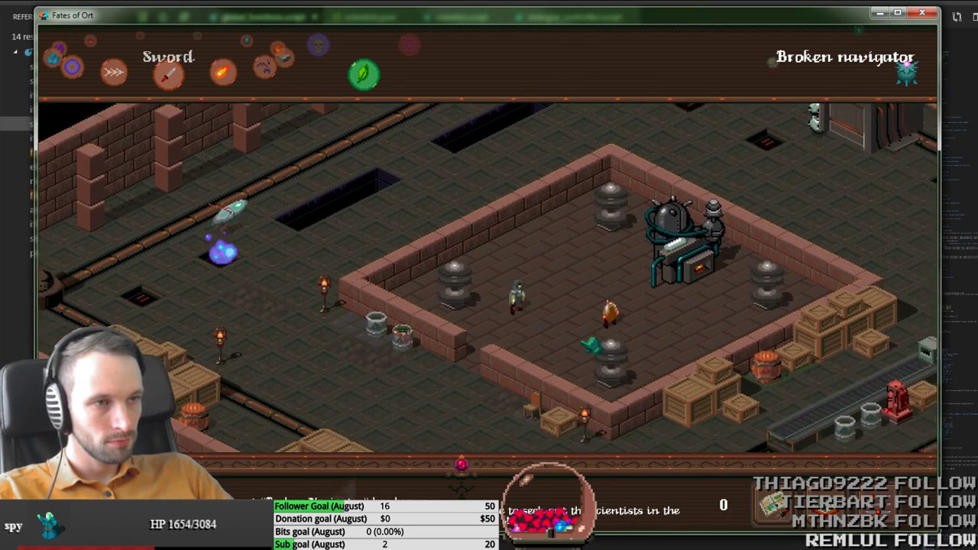
{"action": "left_click", "coordinate": [682, 281]}
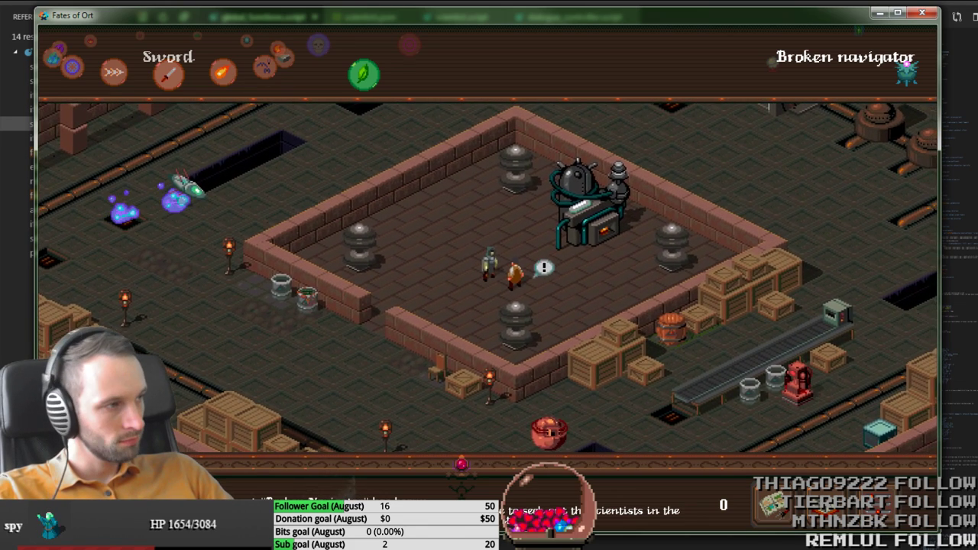
Step: Open scientist_machines.atlas in Defold and inspect its life_idle animation
{"action": "key", "text": "alt+Tab"}
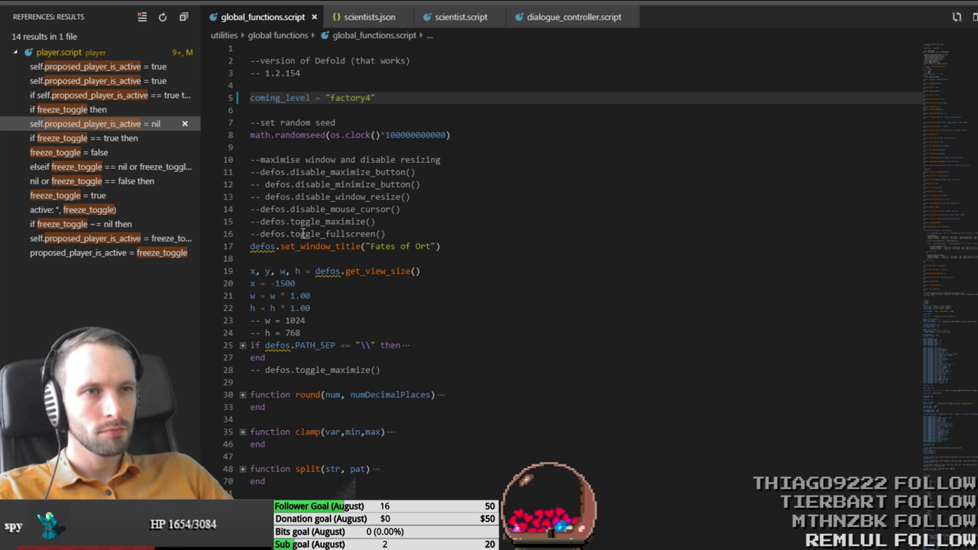
{"action": "key", "text": "alt+Tab"}
{"action": "key", "text": "ctrl+p"}
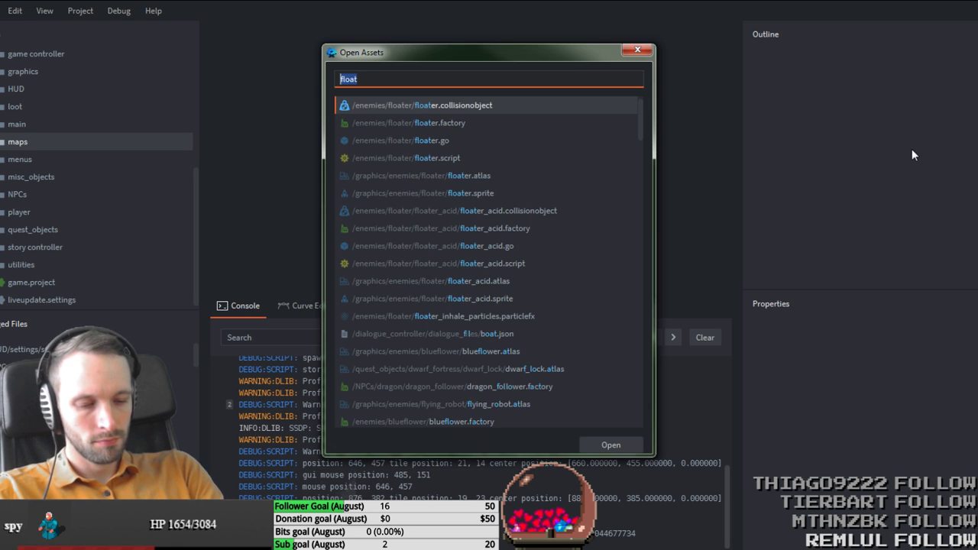
{"action": "type", "text": "sci mac"}
{"action": "key", "text": "Down"}
{"action": "key", "text": "Down"}
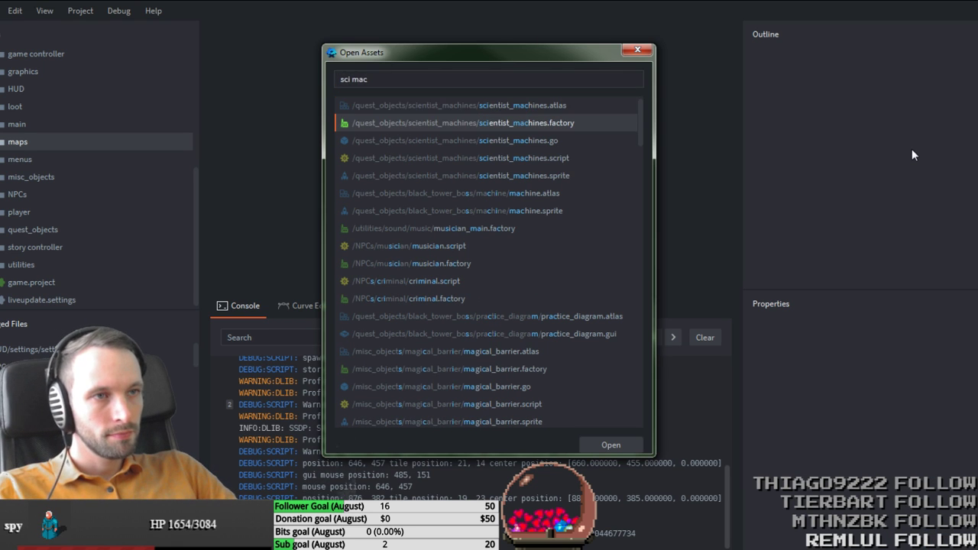
{"action": "key", "text": "Up"}
{"action": "key", "text": "Return"}
{"action": "left_click", "coordinate": [908, 77]}
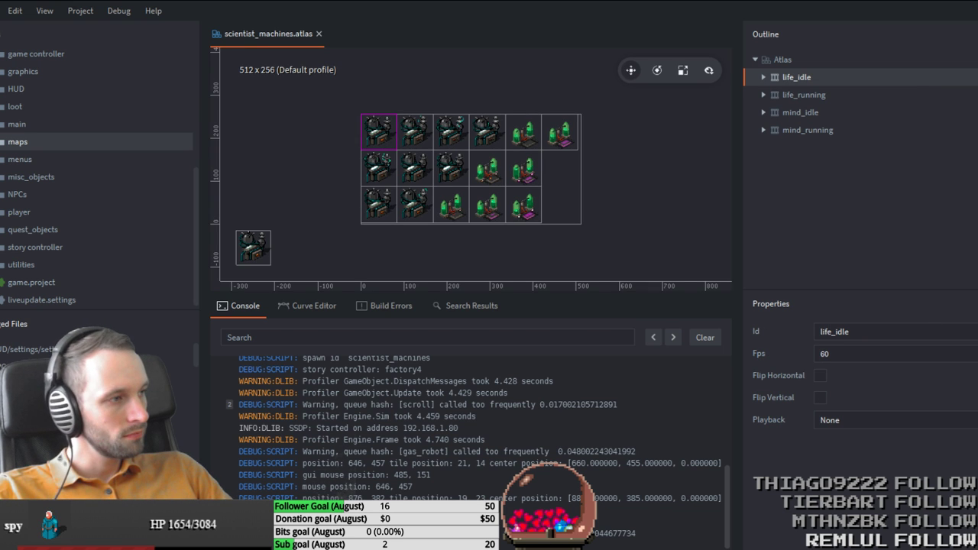
Step: Back in Visual Studio Code, change the elseif level condition for scientist_life in scientist.script to "factory4"
{"action": "key", "text": "alt+Tab"}
{"action": "left_click", "coordinate": [461, 15]}
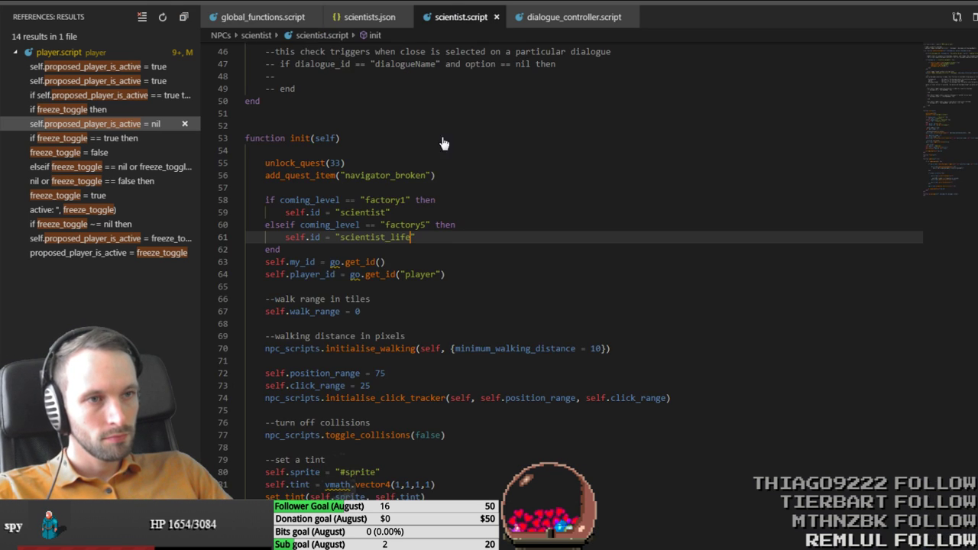
{"action": "left_click", "coordinate": [427, 225]}
{"action": "key", "text": "BackSpace"}
{"action": "type", "text": "4"}
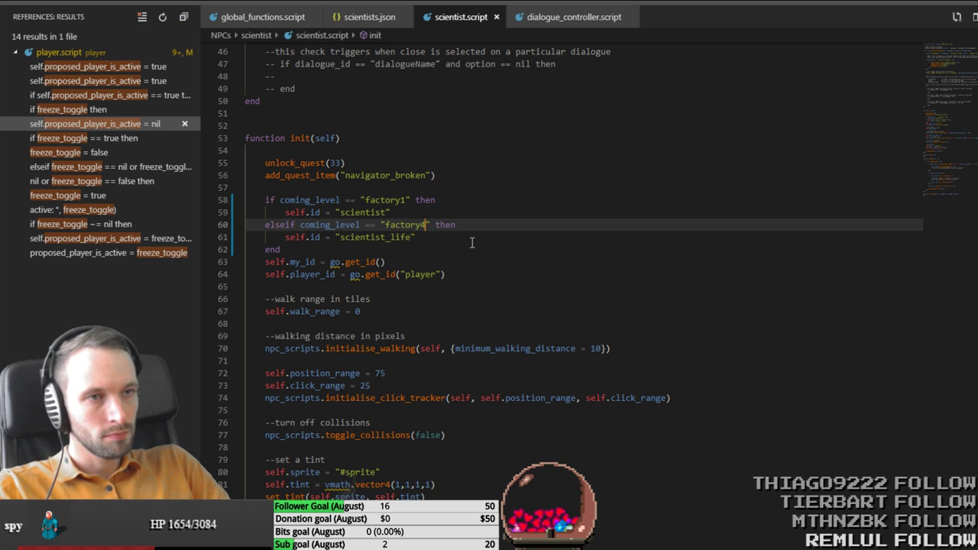
Step: Switch to Defold, close scientist_machines.atlas, run the game, and walk the player to the scientist in the walled room to talk
{"action": "key", "text": "alt+Tab"}
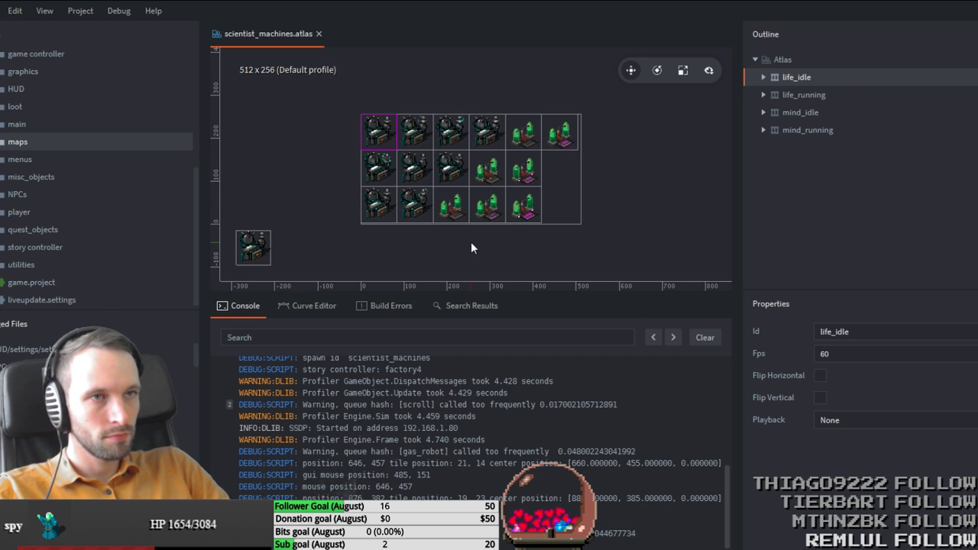
{"action": "key", "text": "ctrl+w"}
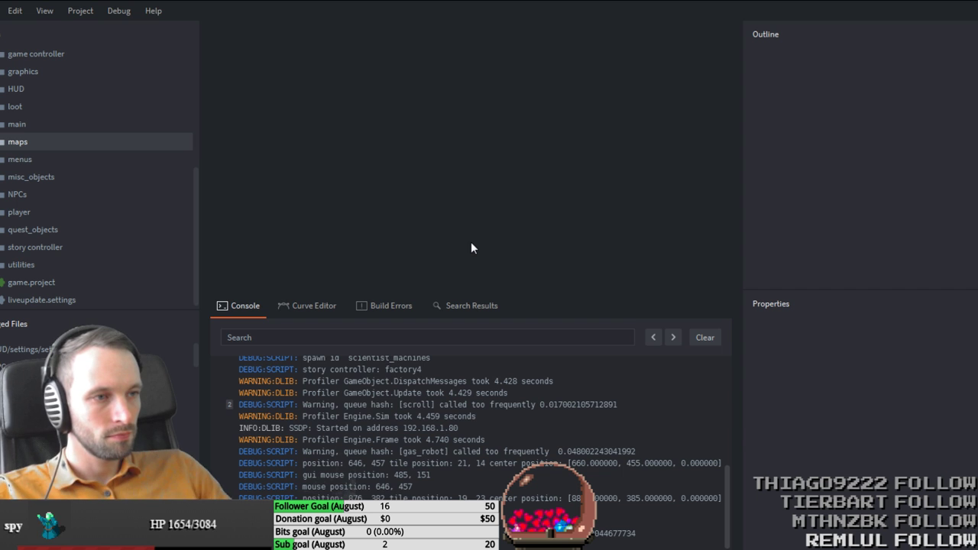
{"action": "key", "text": "ctrl+b"}
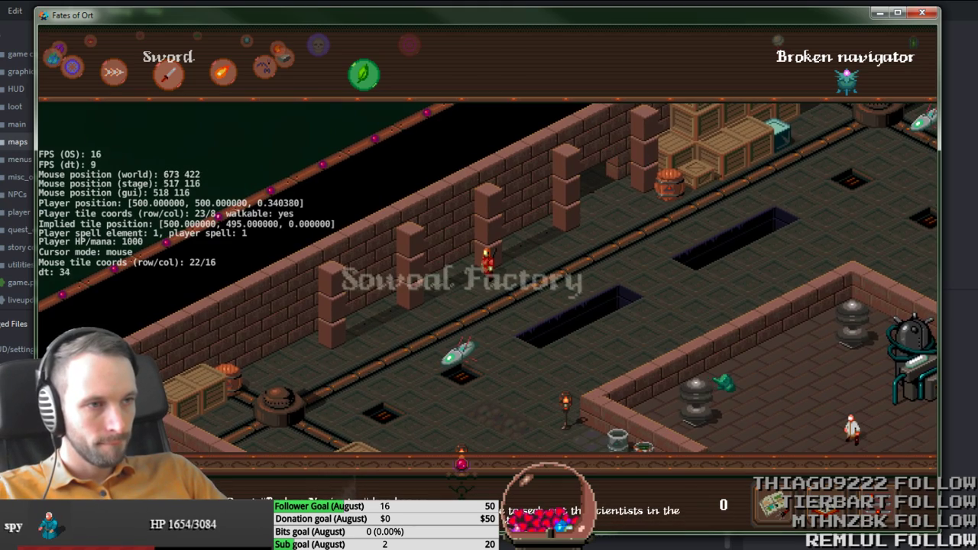
{"action": "left_click", "coordinate": [823, 400]}
{"action": "key", "text": "F3"}
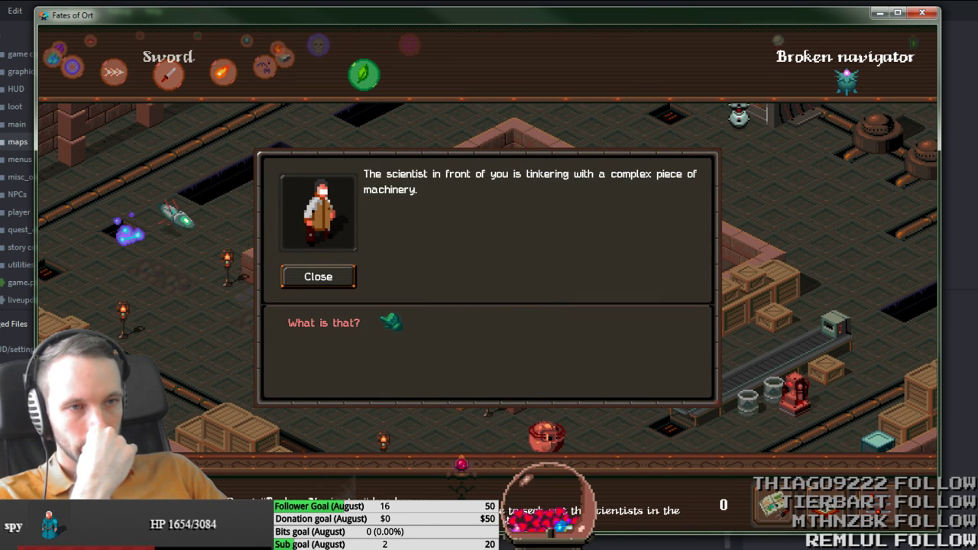
Step: Play through the life scientist's dialogue from "What is that?" to "What do you need?", talk to him again, and exit the game
{"action": "left_click", "coordinate": [376, 325]}
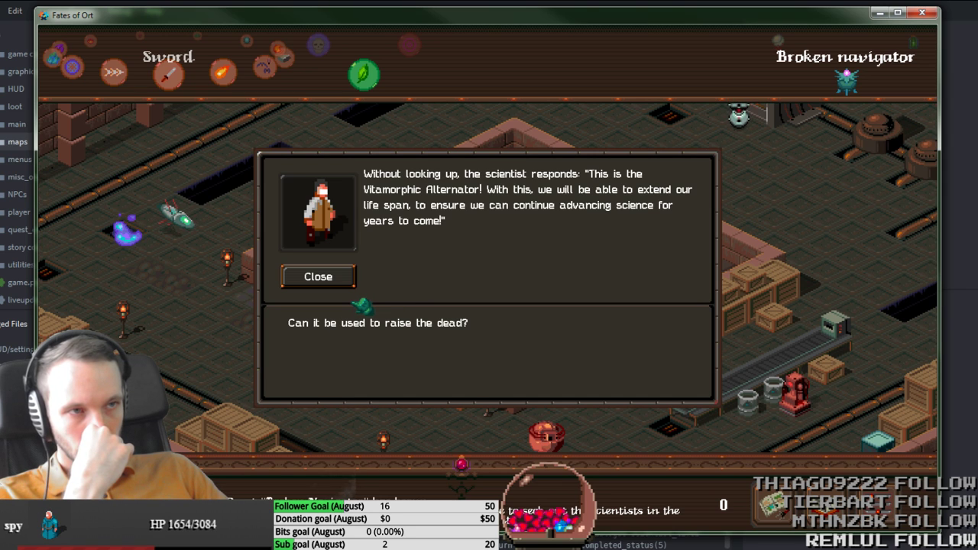
{"action": "left_click", "coordinate": [459, 330]}
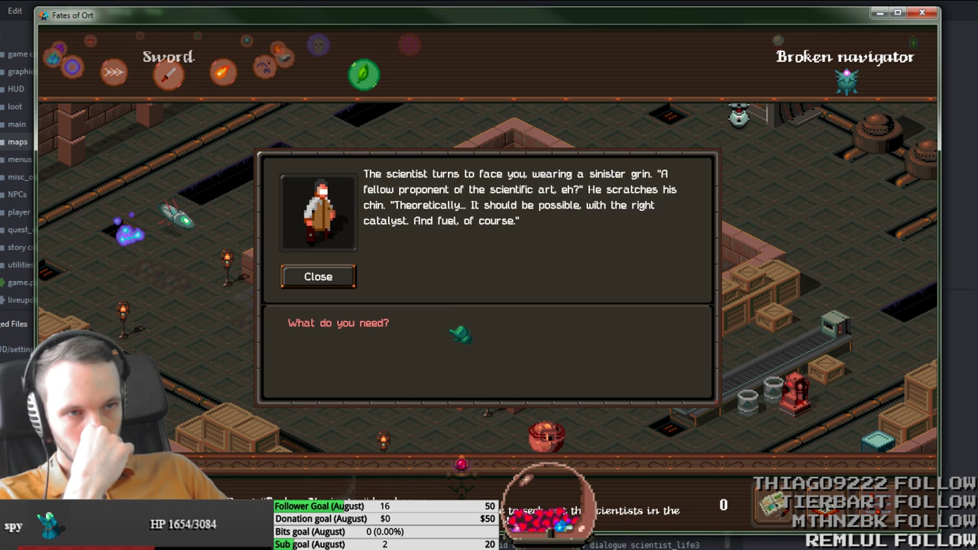
{"action": "left_click", "coordinate": [447, 330]}
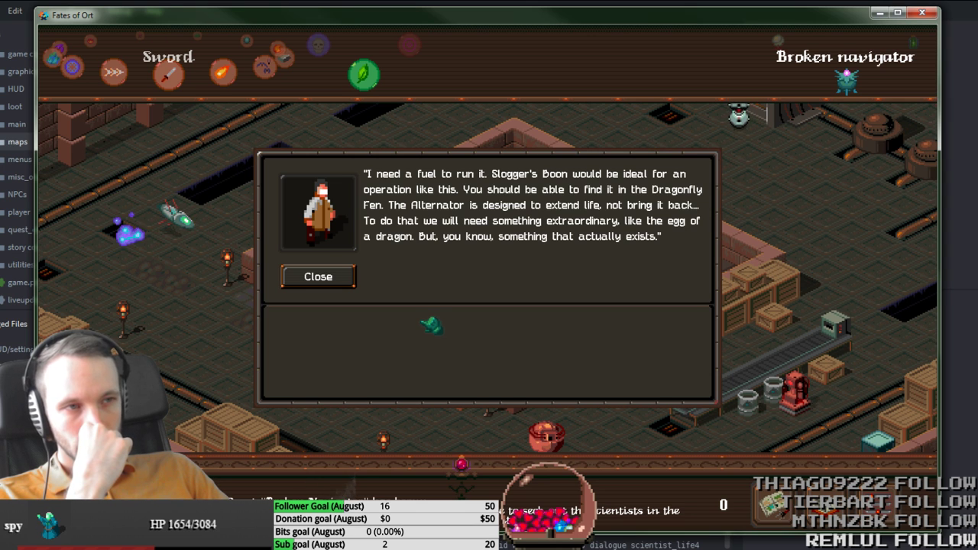
{"action": "left_click", "coordinate": [334, 279]}
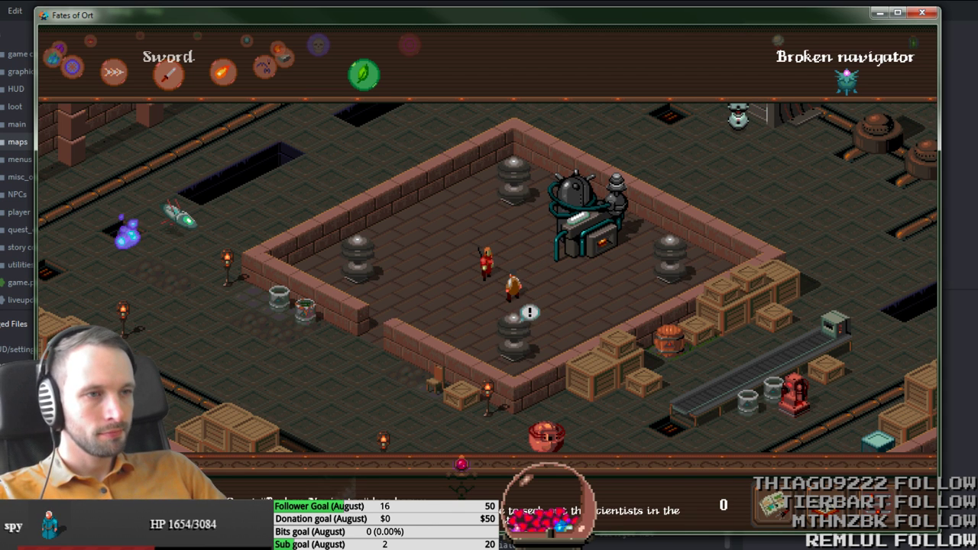
{"action": "left_click", "coordinate": [536, 310]}
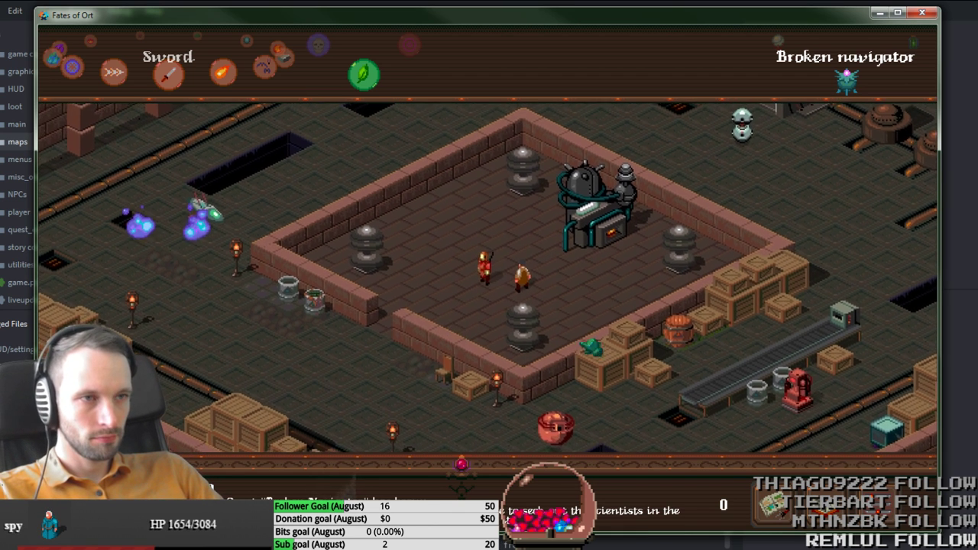
{"action": "left_click", "coordinate": [336, 277]}
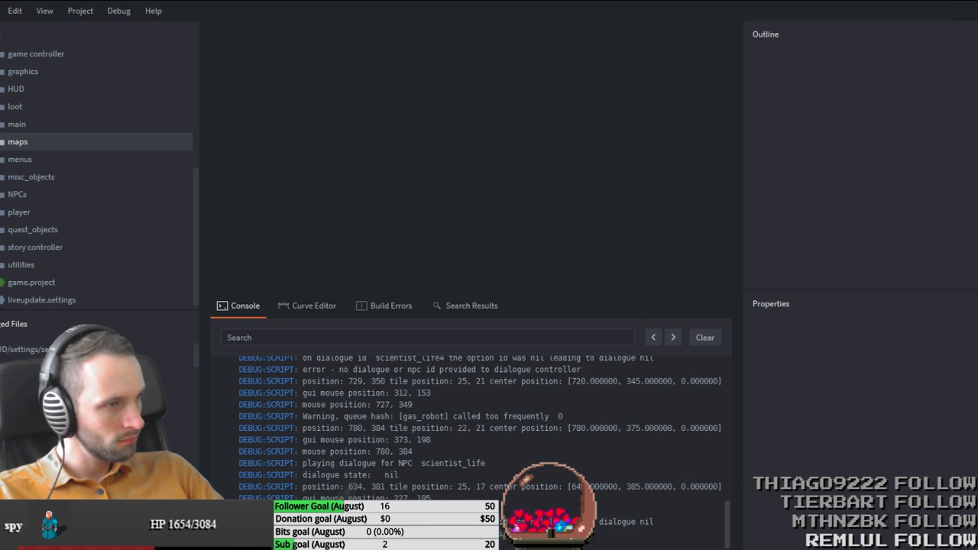
Step: Switch to the Twine story map and review the scientist_life passages, including the pending, completed, dragon and revive branches
{"action": "key", "text": "alt+Tab"}
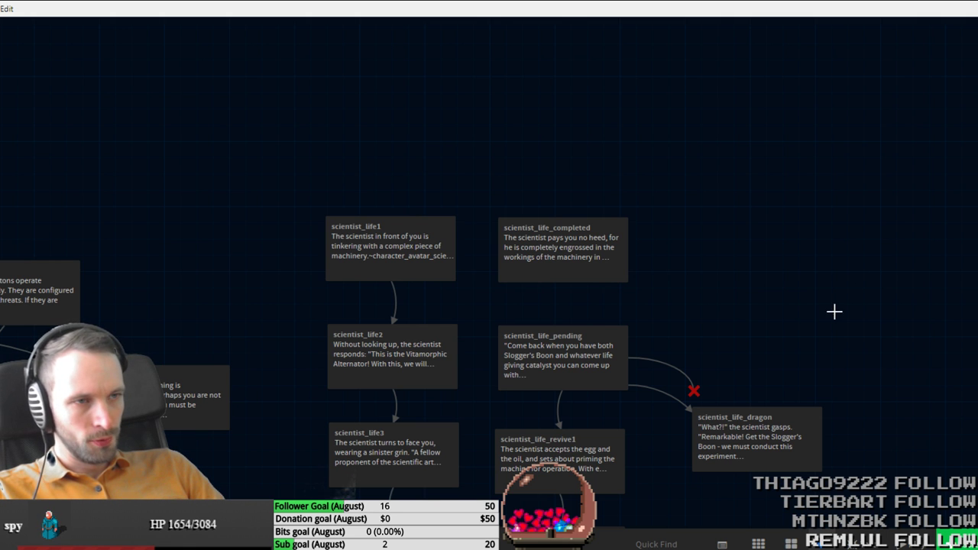
{"action": "middle_click_drag", "start_coordinate": [796, 316], "coordinate": [688, 237]}
{"action": "scroll", "coordinate": [688, 237], "scroll_direction": "up", "scroll_amount": 1}
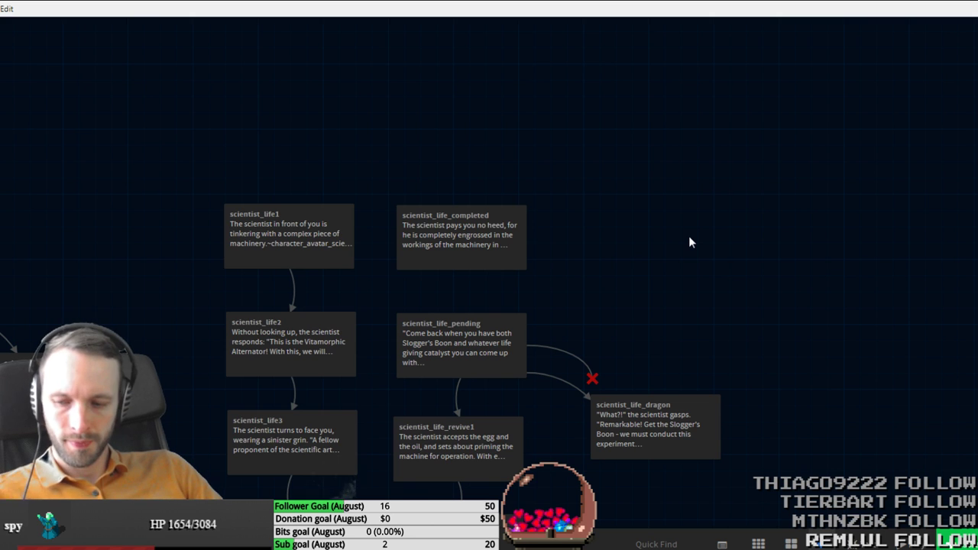
{"action": "scroll", "coordinate": [689, 237], "scroll_direction": "down", "scroll_amount": 2}
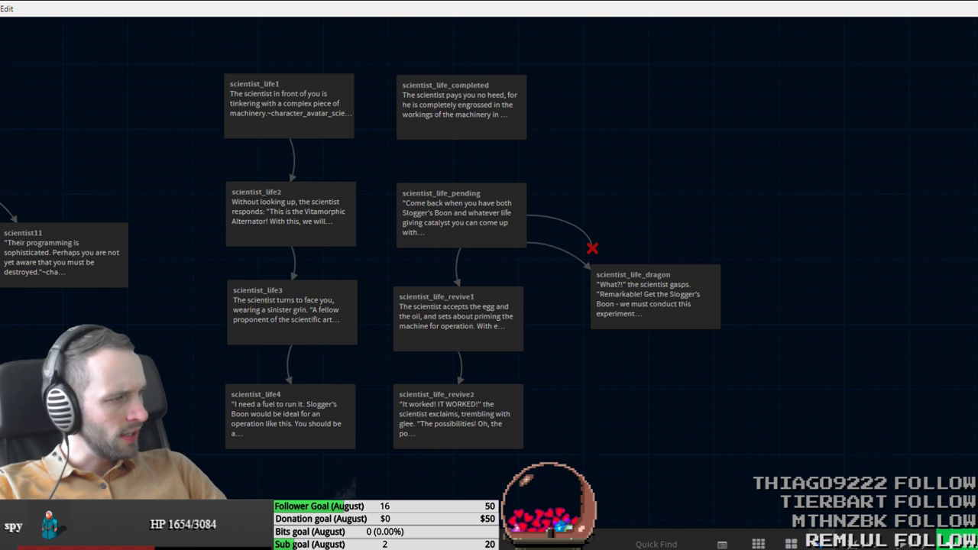
Step: Return to Defold, run the game again, and walk the player out past the factory level's boundary
{"action": "key", "text": "alt+Tab"}
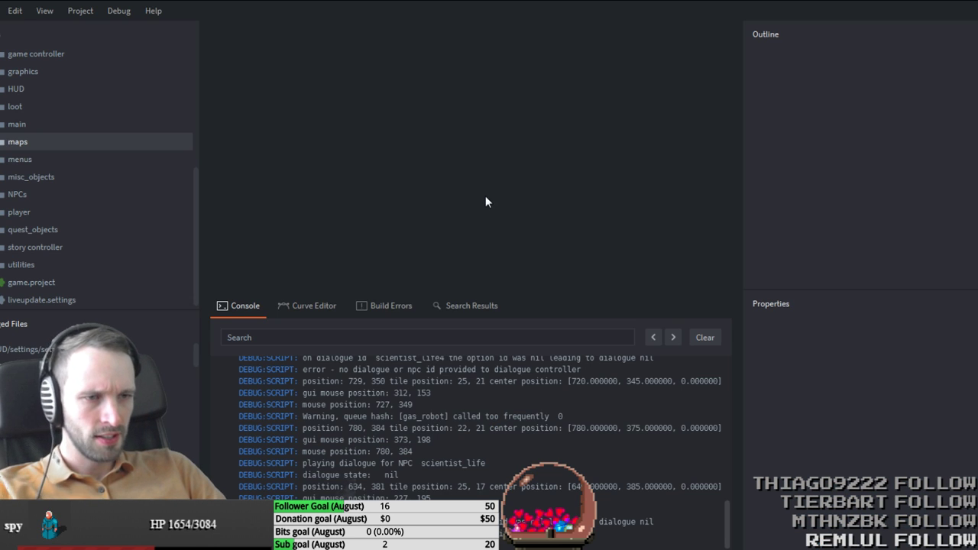
{"action": "key", "text": "ctrl+b"}
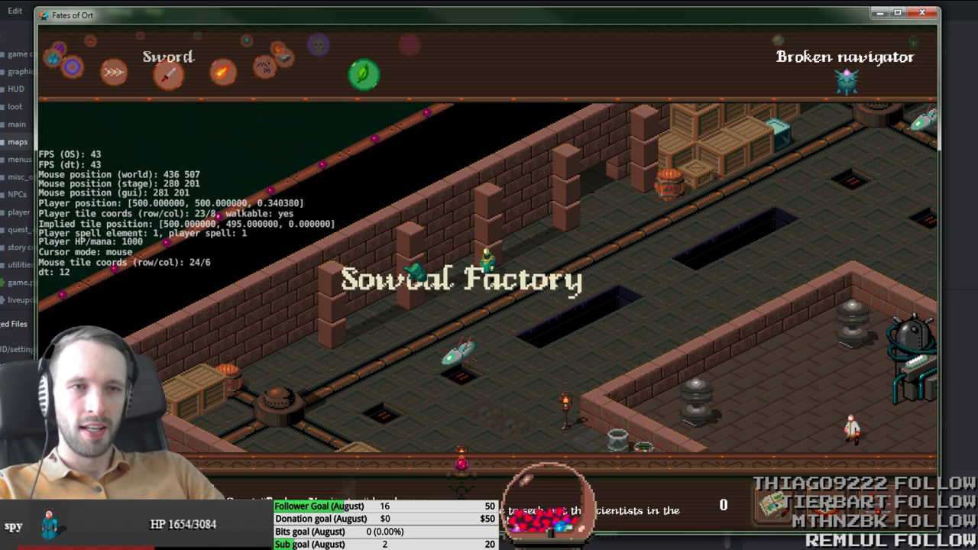
{"action": "left_click_drag", "start_coordinate": [368, 304], "coordinate": [442, 249]}
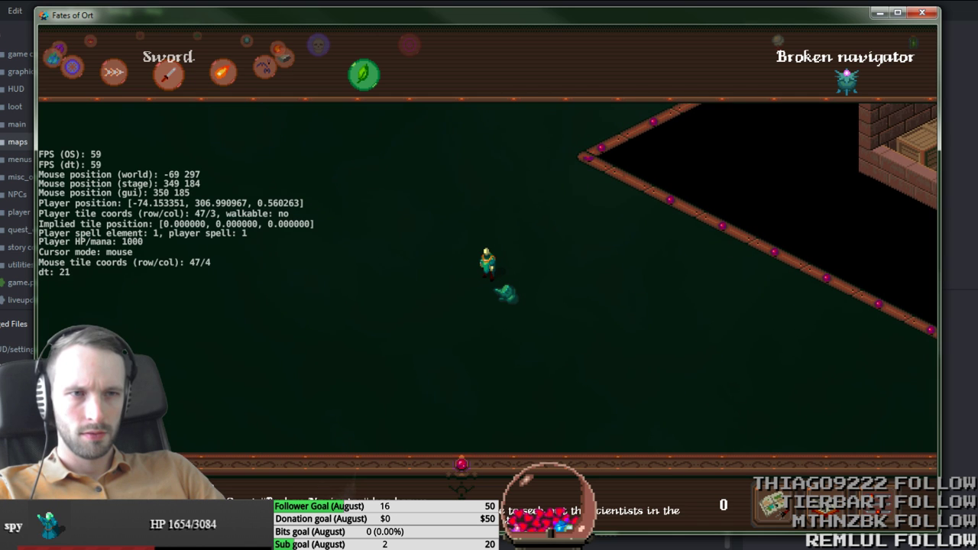
{"action": "left_click_drag", "start_coordinate": [534, 285], "coordinate": [478, 292]}
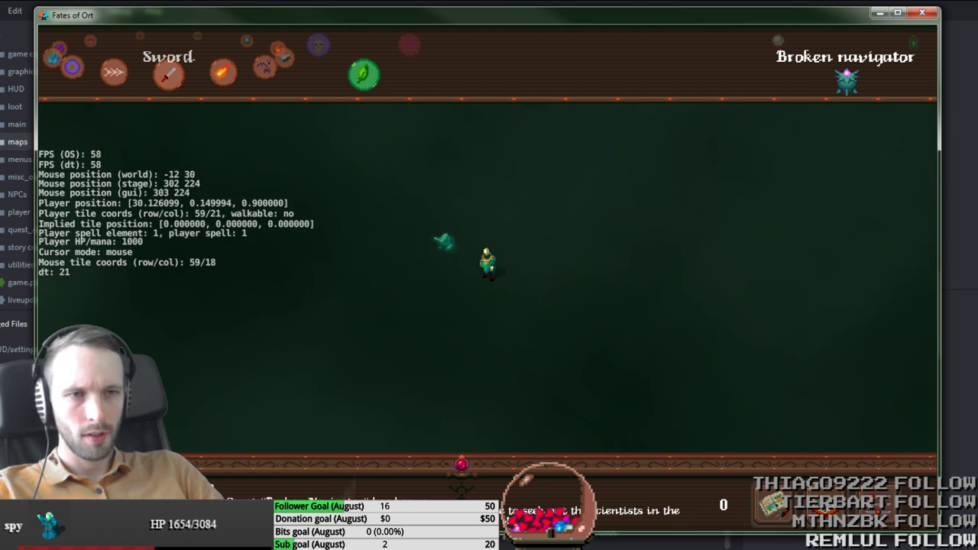
{"action": "left_click_drag", "start_coordinate": [482, 249], "coordinate": [371, 331]}
Step: Walk the player back over the boundary and across the factory to the far wall beyond the furnace
{"action": "key", "text": "w"}
{"action": "key", "text": "d"}
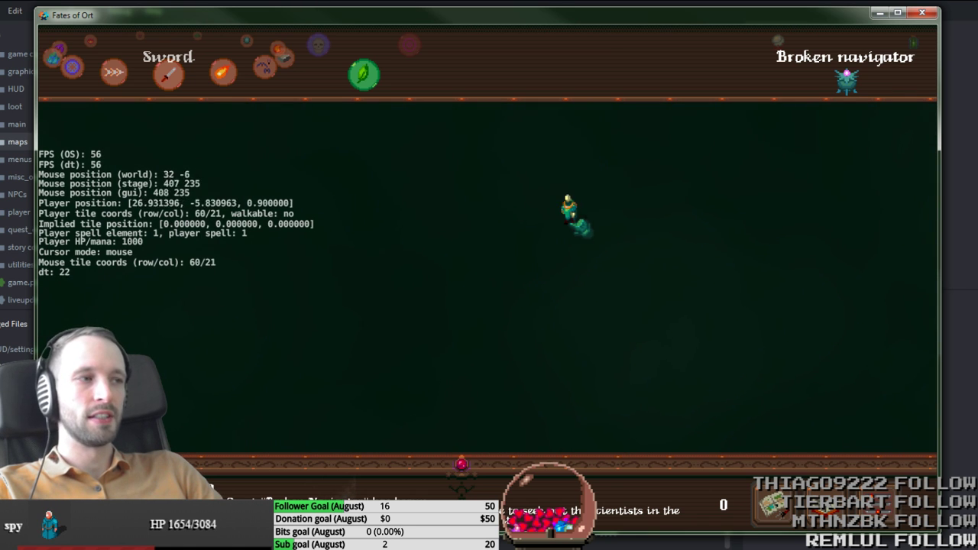
{"action": "key", "text": "w"}
{"action": "key", "text": "d"}
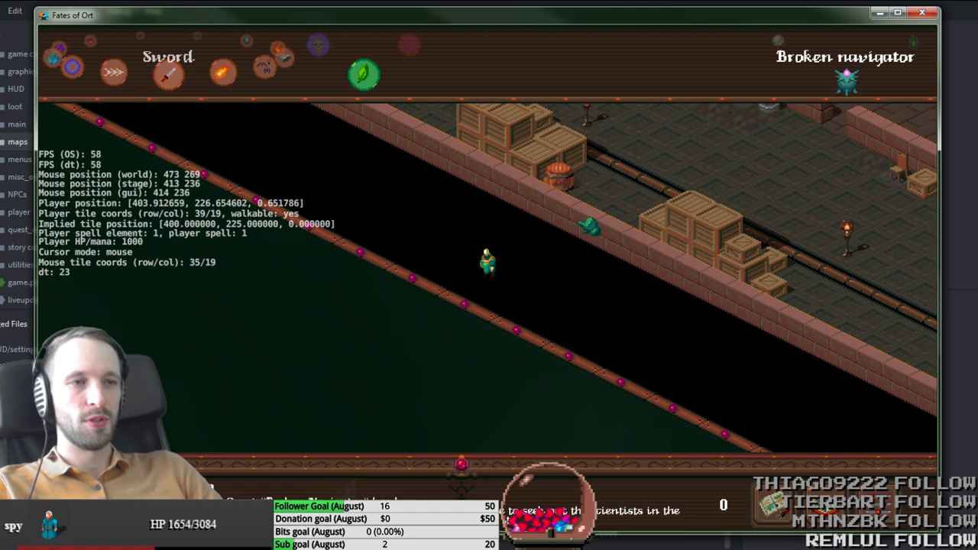
{"action": "key", "text": "w"}
{"action": "key", "text": "d"}
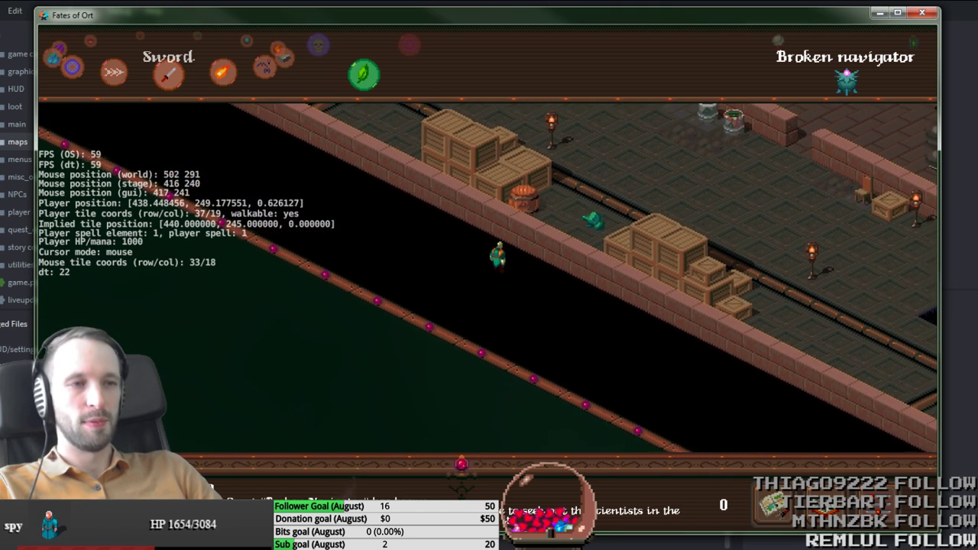
{"action": "left_click_drag", "start_coordinate": [520, 246], "coordinate": [650, 219]}
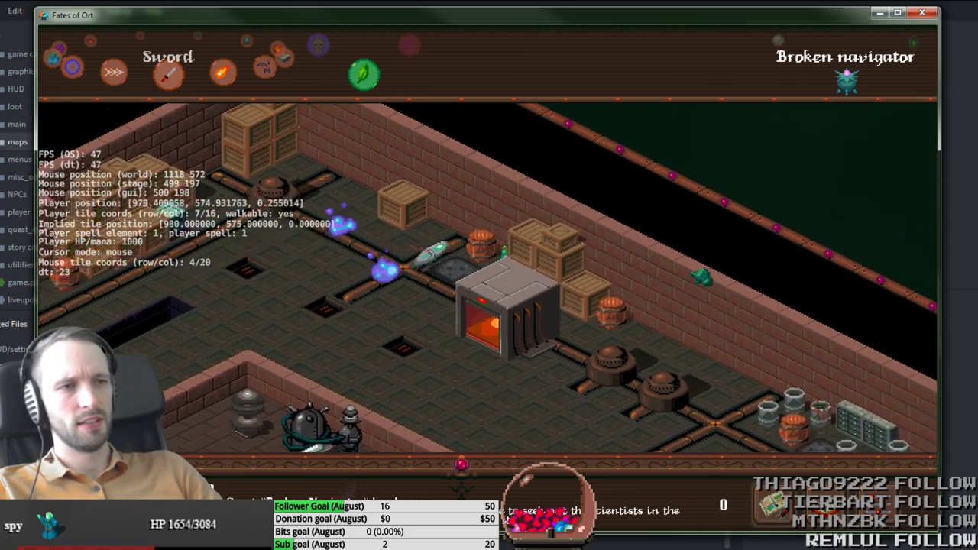
{"action": "left_click", "coordinate": [654, 338]}
{"action": "left_click", "coordinate": [458, 287]}
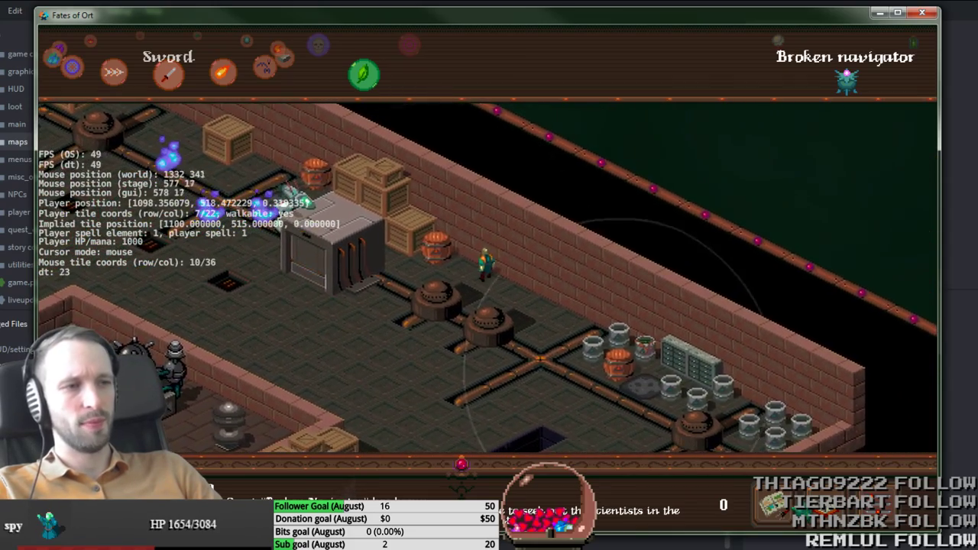
Step: Travel by world map to the High Kingdom of Hyphae and walk the player through the forest, testing movement around its edges
{"action": "left_click", "coordinate": [781, 507]}
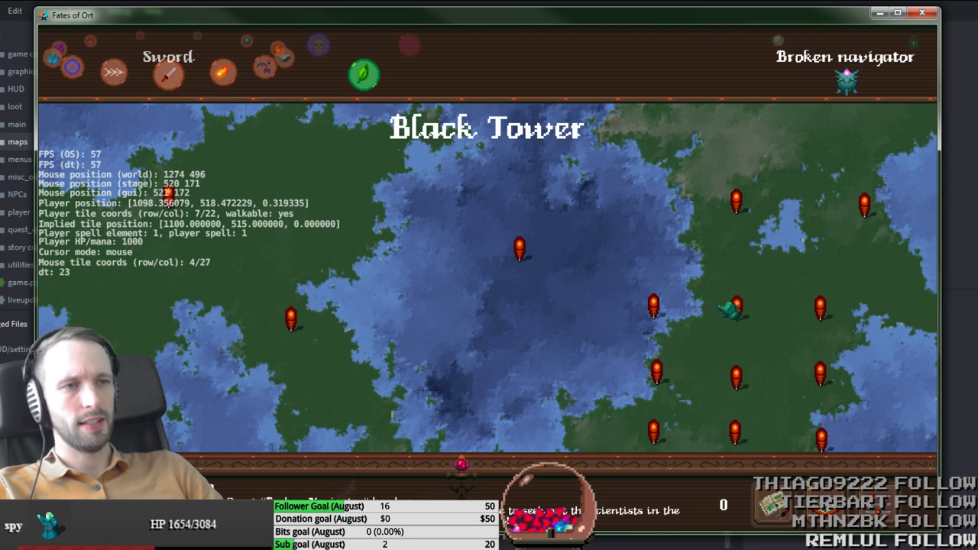
{"action": "left_click", "coordinate": [813, 374]}
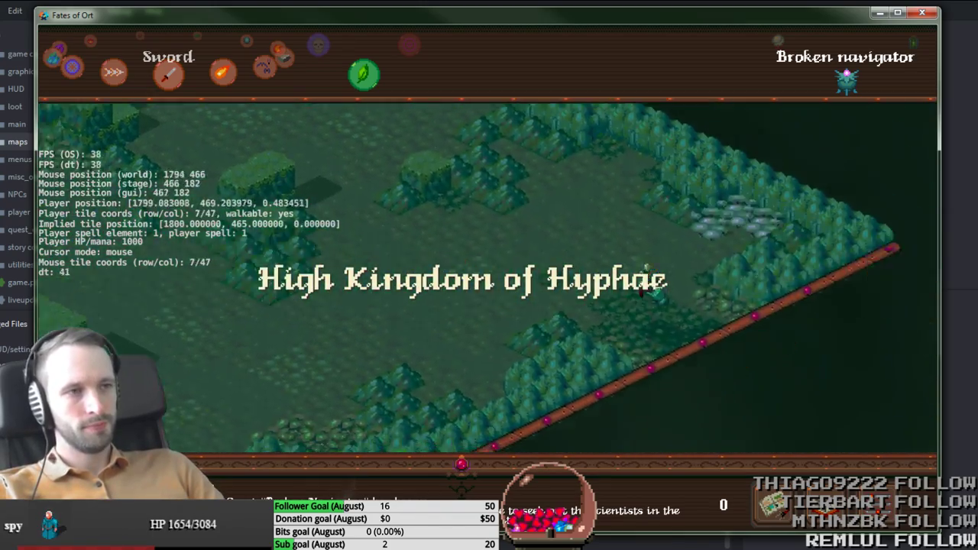
{"action": "key", "text": "m"}
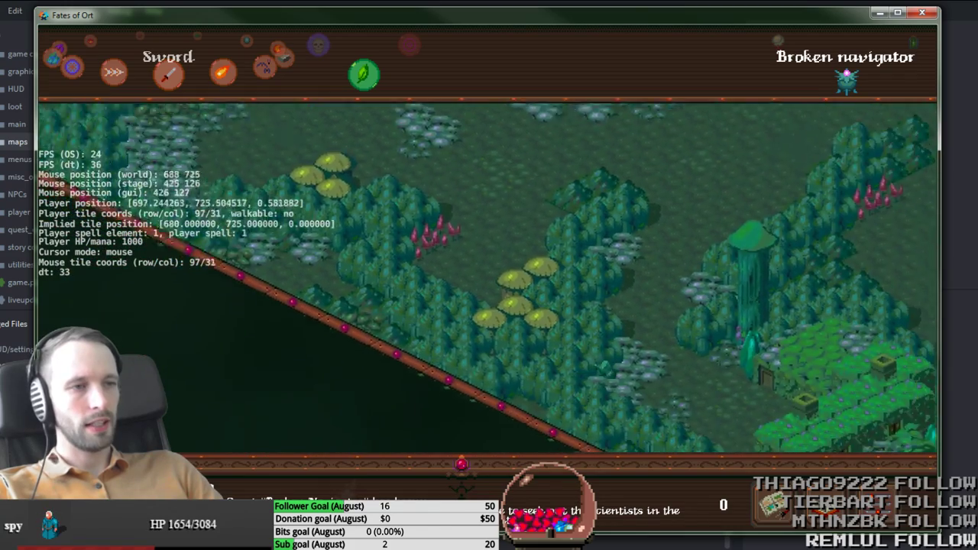
{"action": "left_click", "coordinate": [538, 338]}
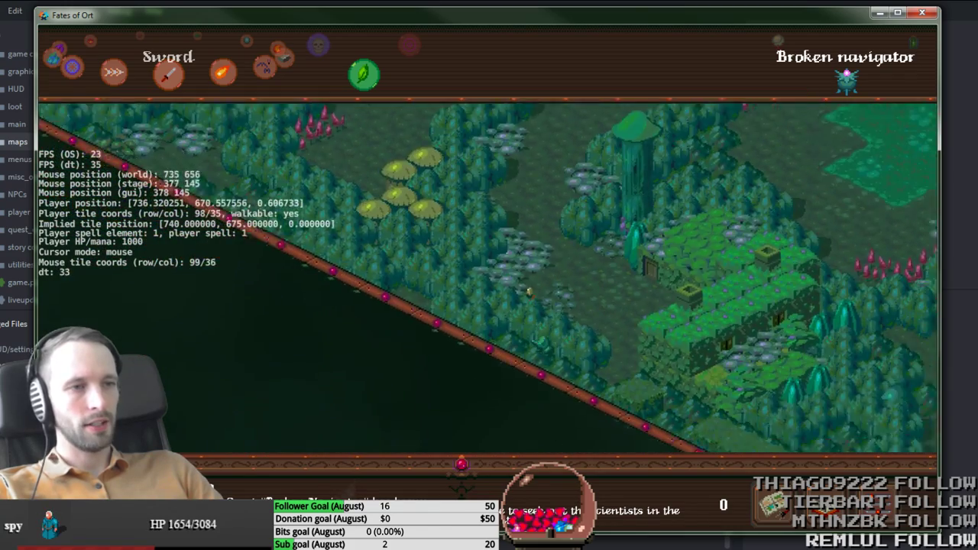
{"action": "left_click", "coordinate": [558, 301]}
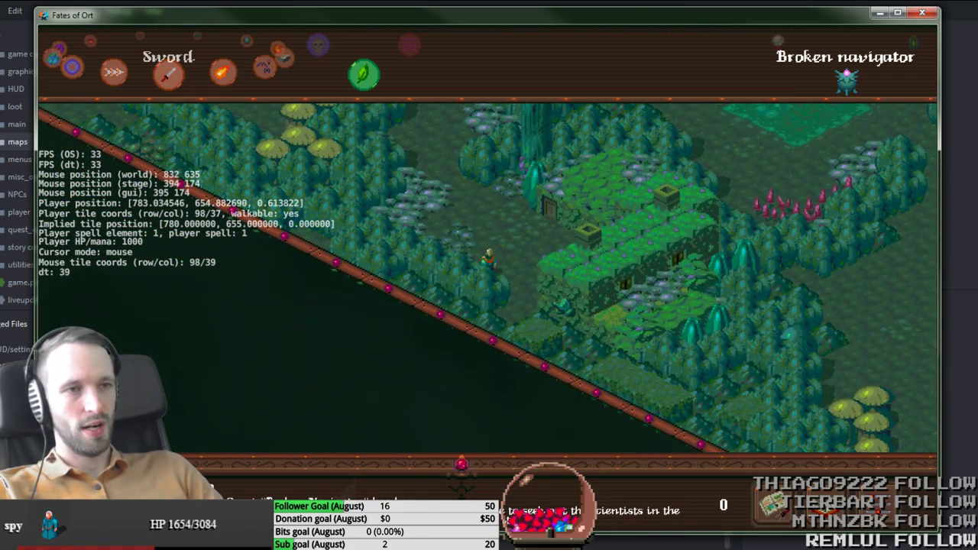
{"action": "left_click_drag", "start_coordinate": [692, 199], "coordinate": [502, 303]}
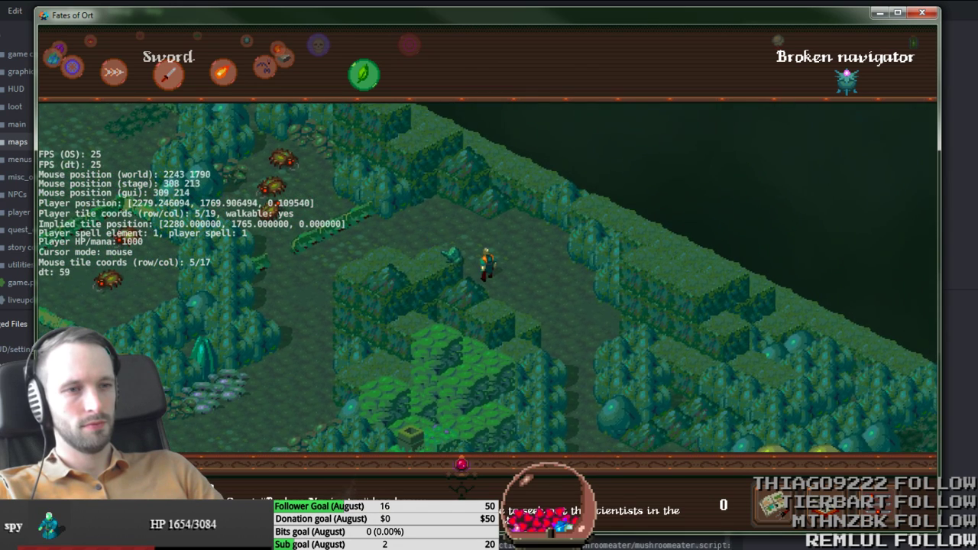
Step: Move the player around near the fungal village enemies and examine the pathfinder error trace in Defold's console
{"action": "key", "text": "alt+Tab"}
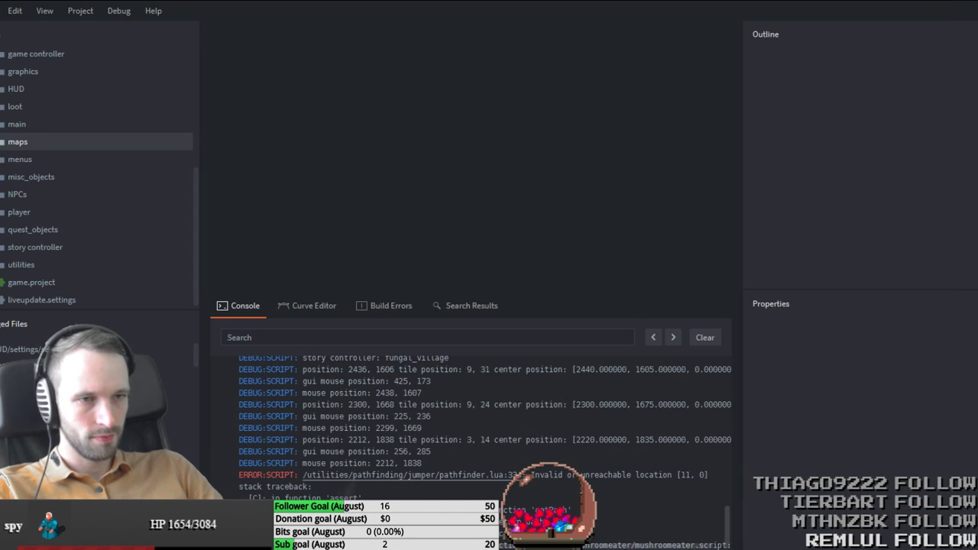
{"action": "key", "text": "alt+Tab"}
{"action": "left_click", "coordinate": [484, 370]}
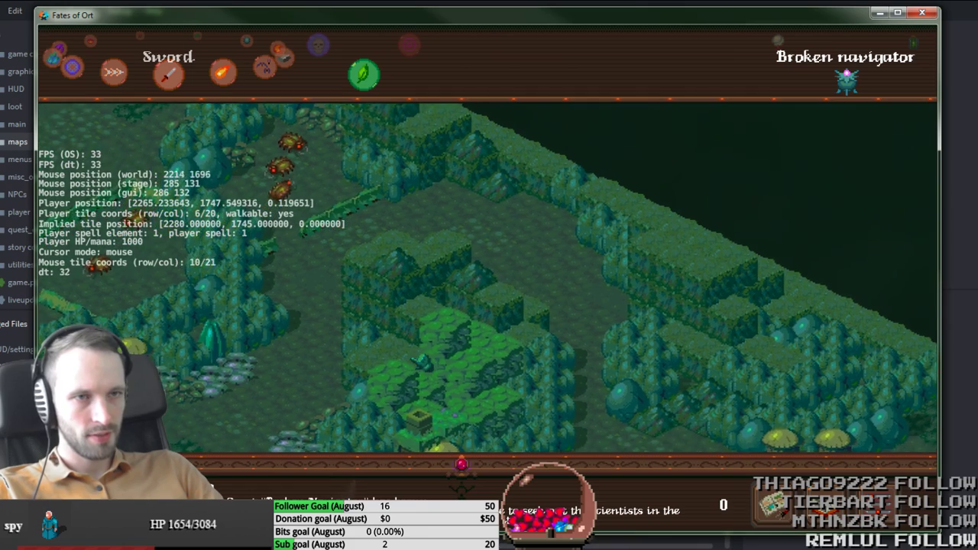
{"action": "left_click", "coordinate": [463, 160]}
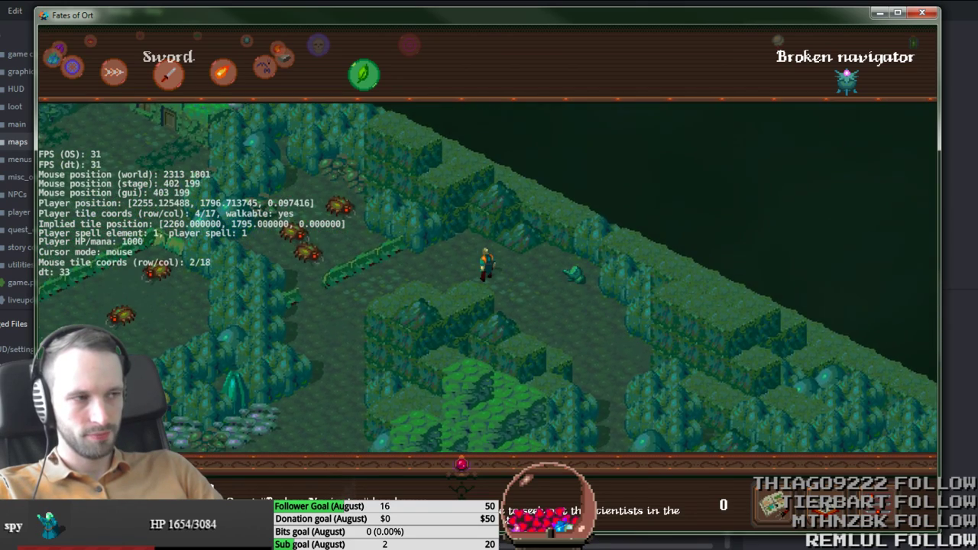
{"action": "key", "text": "alt+Tab"}
{"action": "key", "text": "alt+Tab"}
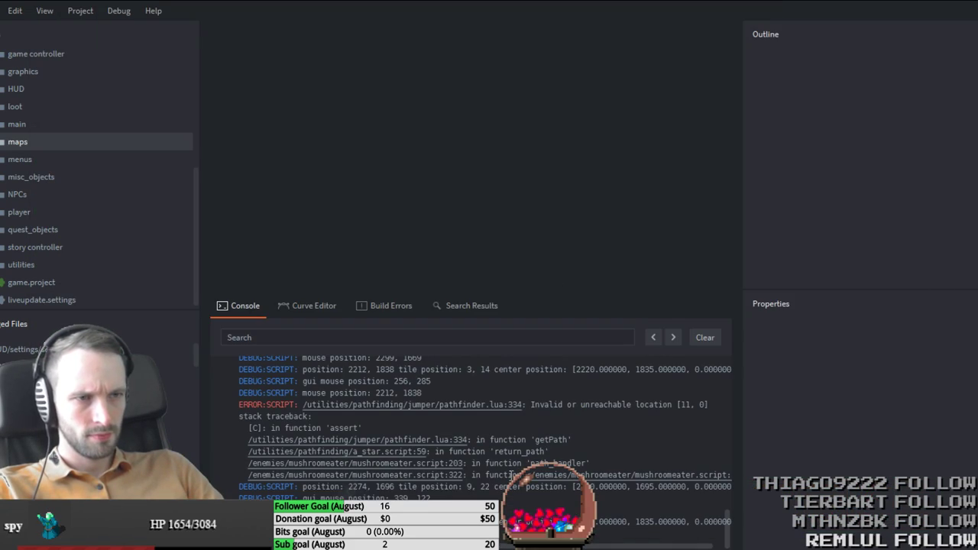
{"action": "key", "text": "alt+Tab"}
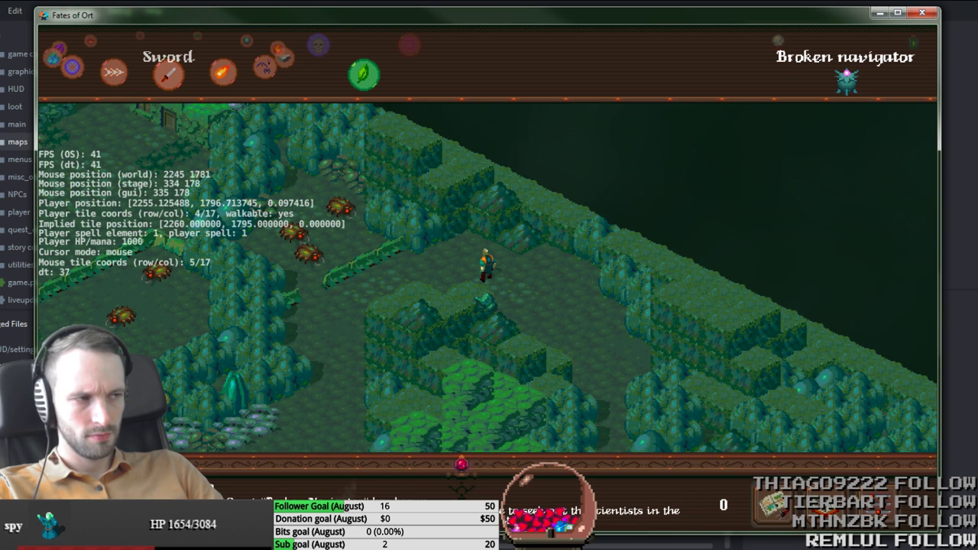
Step: Switch to Defold, search the project assets for "muh", and open mushroomeater.script in the code editor
{"action": "key", "text": "alt+Tab"}
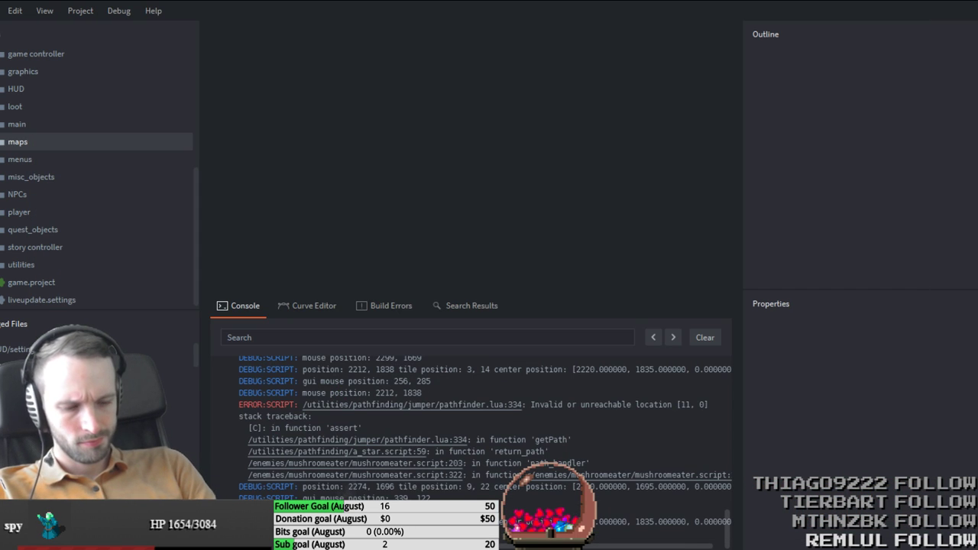
{"action": "key", "text": "ctrl+p"}
{"action": "type", "text": "muh"}
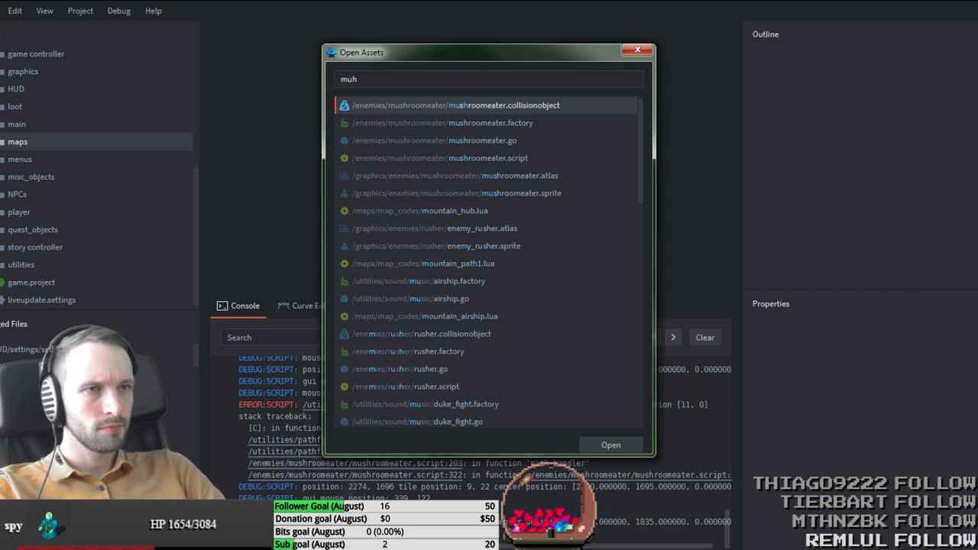
{"action": "key", "text": "Down"}
{"action": "key", "text": "Down"}
{"action": "key", "text": "Down"}
{"action": "key", "text": "Return"}
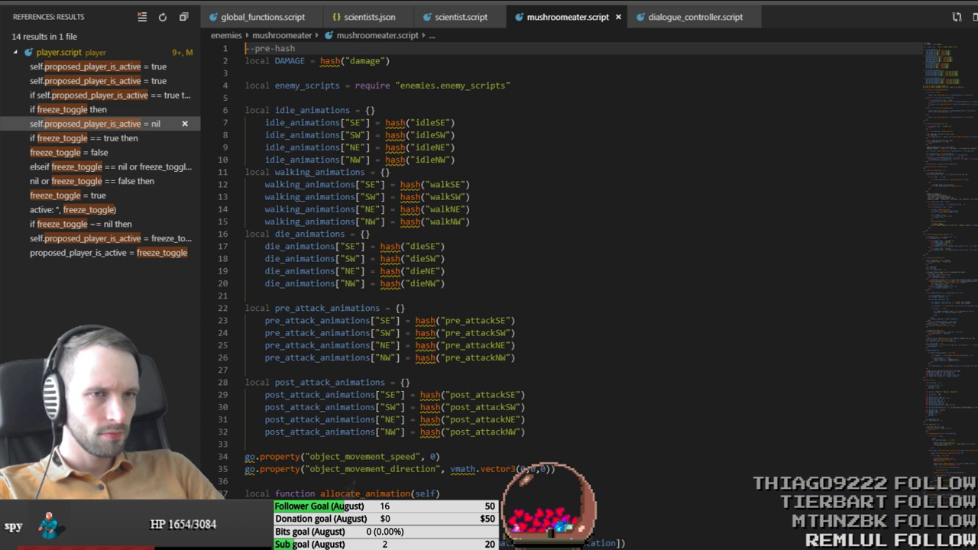
Step: Examine the allocate_animation and move_to_path functions in mushroomeater.script
{"action": "scroll", "coordinate": [562, 341], "scroll_direction": "down", "scroll_amount": 10}
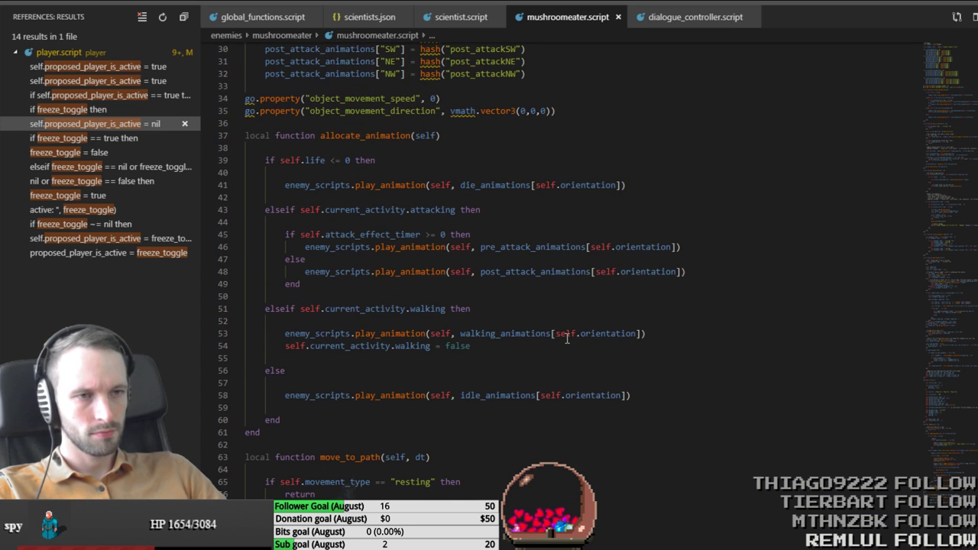
{"action": "scroll", "coordinate": [561, 341], "scroll_direction": "down", "scroll_amount": 10}
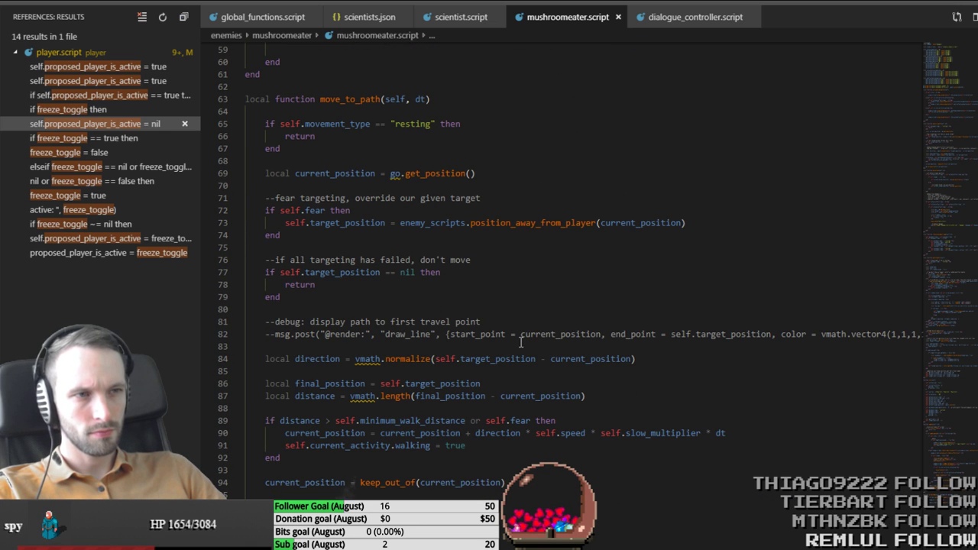
{"action": "scroll", "coordinate": [521, 341], "scroll_direction": "down", "scroll_amount": 3}
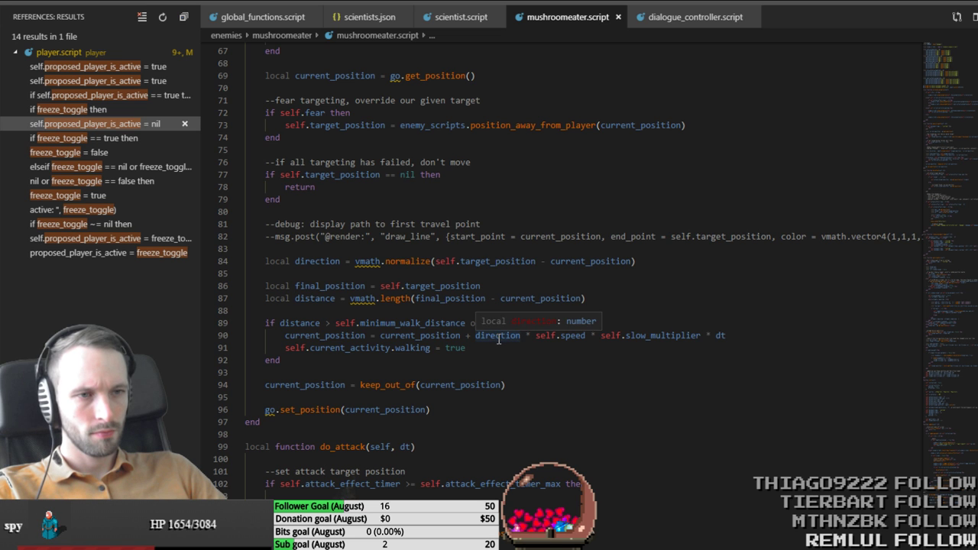
{"action": "scroll", "coordinate": [476, 411], "scroll_direction": "up", "scroll_amount": 4}
{"action": "scroll", "coordinate": [476, 411], "scroll_direction": "up", "scroll_amount": 10}
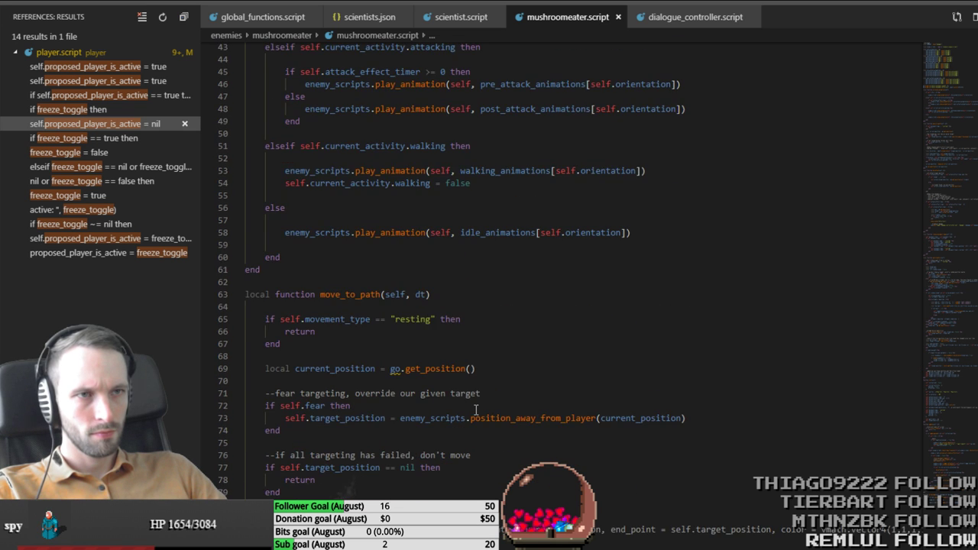
{"action": "left_click", "coordinate": [434, 447]}
{"action": "scroll", "coordinate": [435, 447], "scroll_direction": "down", "scroll_amount": 3}
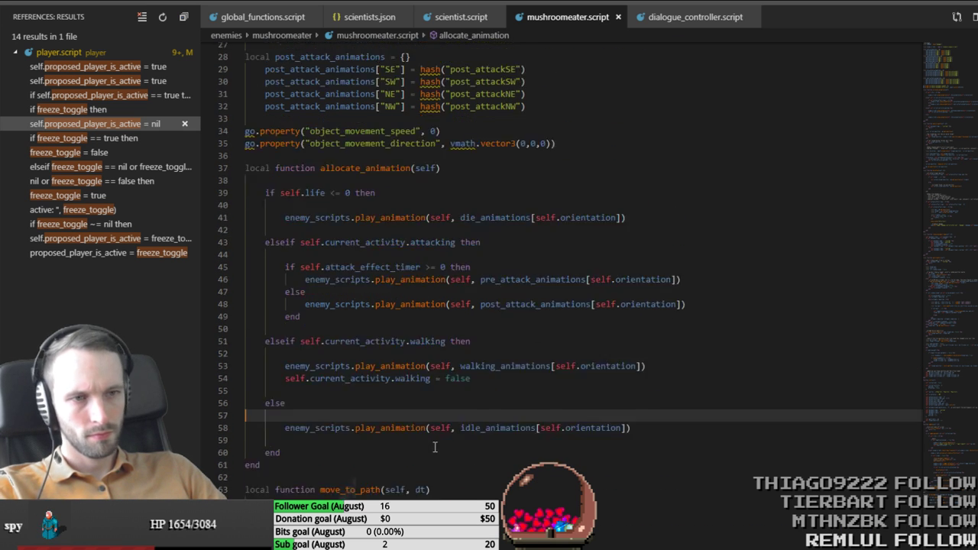
Step: Fold all code blocks in mushroomeater.script and unfold only the path_handler function
{"action": "left_click", "coordinate": [417, 390]}
{"action": "key", "text": "Down"}
{"action": "key", "text": "Down"}
{"action": "key", "text": "ctrl+k"}
{"action": "key", "text": "ctrl+0"}
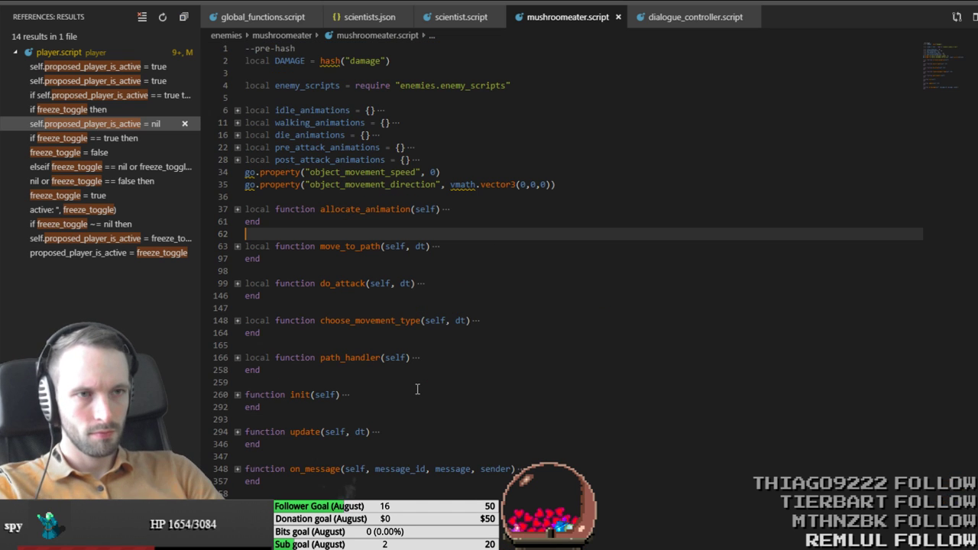
{"action": "left_click", "coordinate": [237, 357]}
Step: Read through path_handler's target selection, down to the loop that picks random end tiles and calls return_path
{"action": "scroll", "coordinate": [541, 293], "scroll_direction": "down", "scroll_amount": 3}
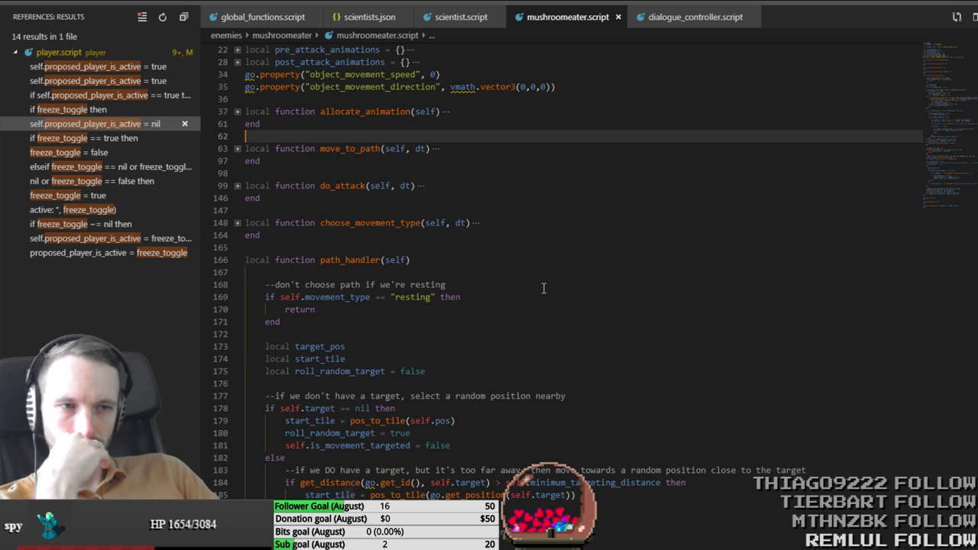
{"action": "scroll", "coordinate": [538, 291], "scroll_direction": "down", "scroll_amount": 2}
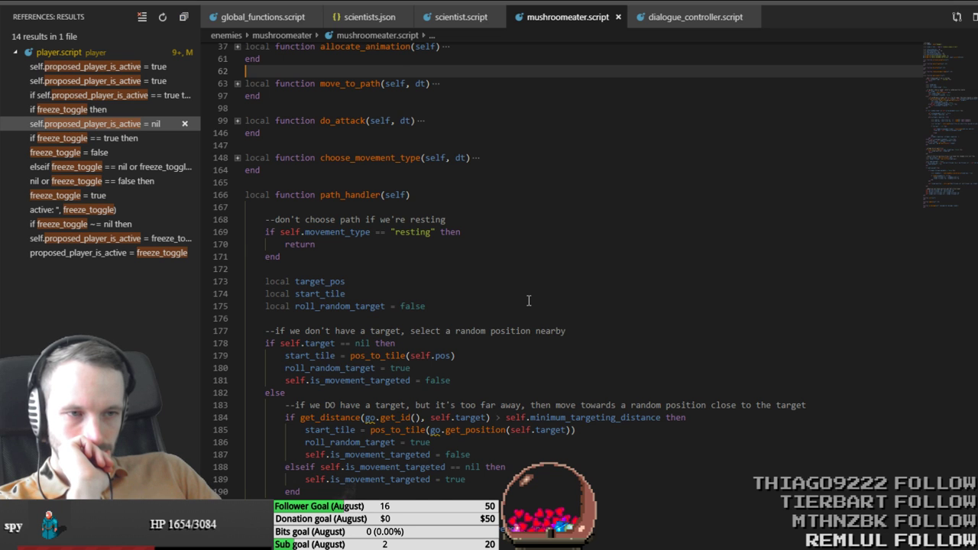
{"action": "scroll", "coordinate": [528, 300], "scroll_direction": "down", "scroll_amount": 1}
{"action": "scroll", "coordinate": [528, 300], "scroll_direction": "down", "scroll_amount": 1}
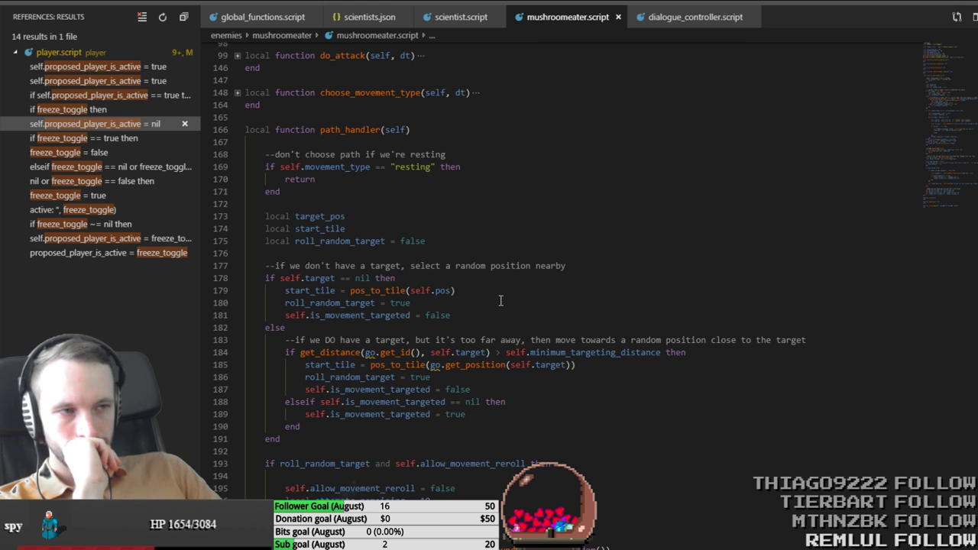
{"action": "scroll", "coordinate": [502, 301], "scroll_direction": "down", "scroll_amount": 2}
{"action": "scroll", "coordinate": [502, 301], "scroll_direction": "down", "scroll_amount": 3}
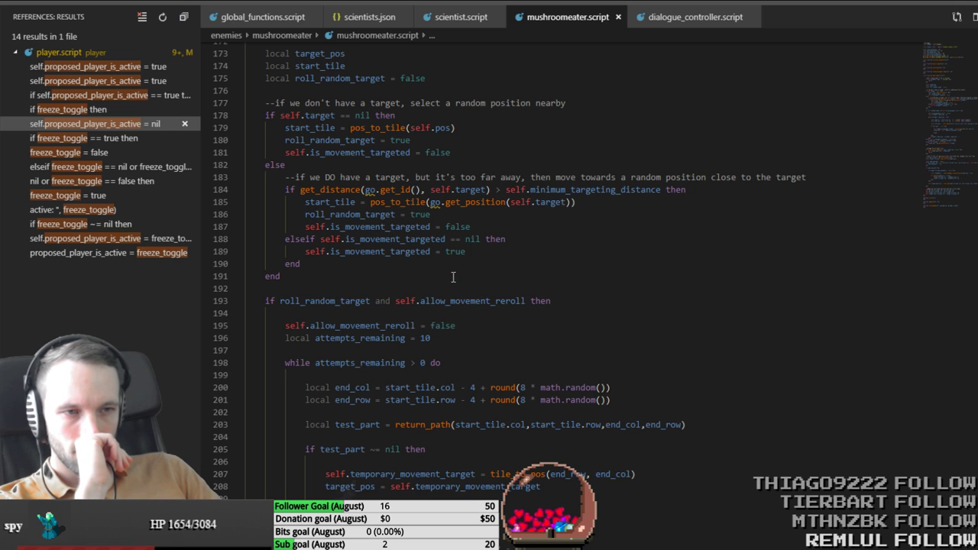
{"action": "scroll", "coordinate": [437, 381], "scroll_direction": "down", "scroll_amount": 3}
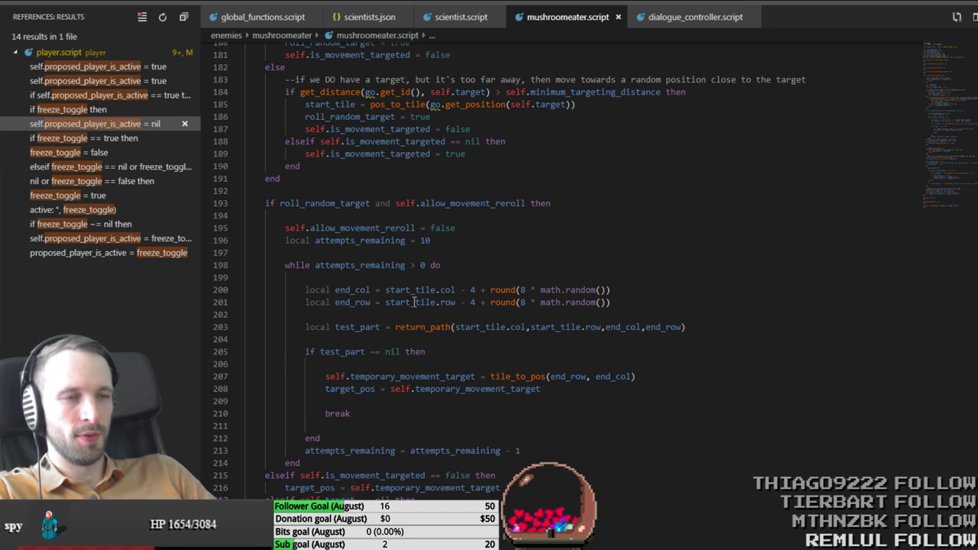
Step: Look up the map's row and column count variables in map_spawner.script and return to mushroomeater.script
{"action": "key", "text": "ctrl+p"}
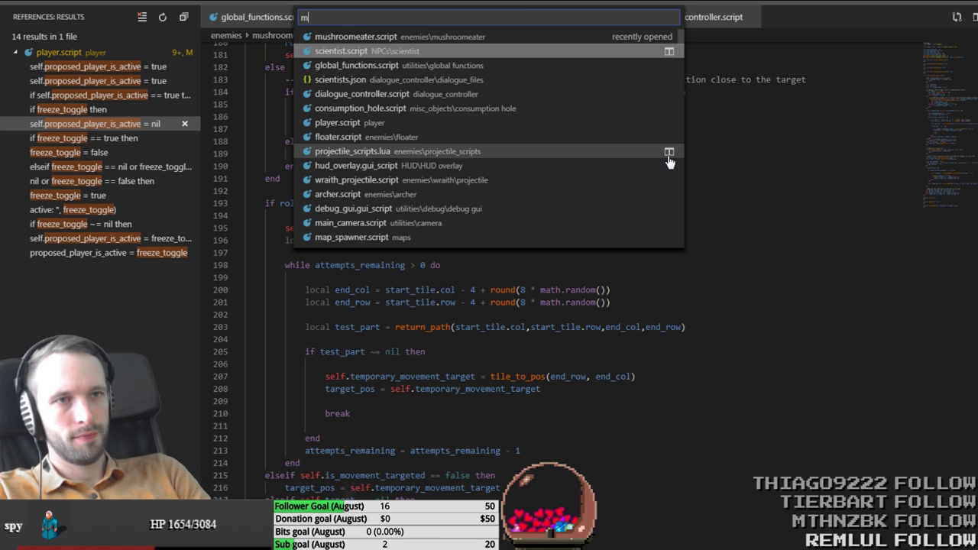
{"action": "type", "text": "map"}
{"action": "key", "text": "Down"}
{"action": "key", "text": "Return"}
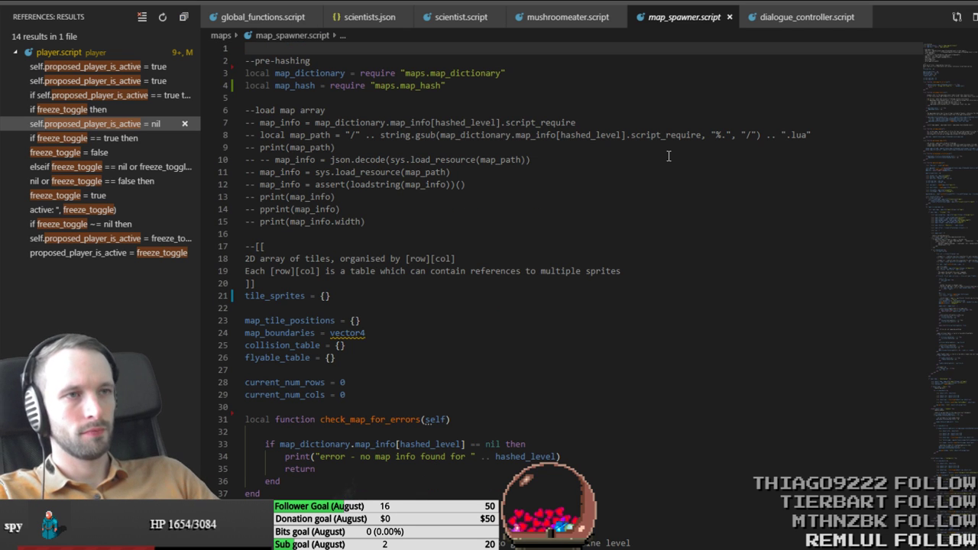
{"action": "double_click", "coordinate": [298, 383]}
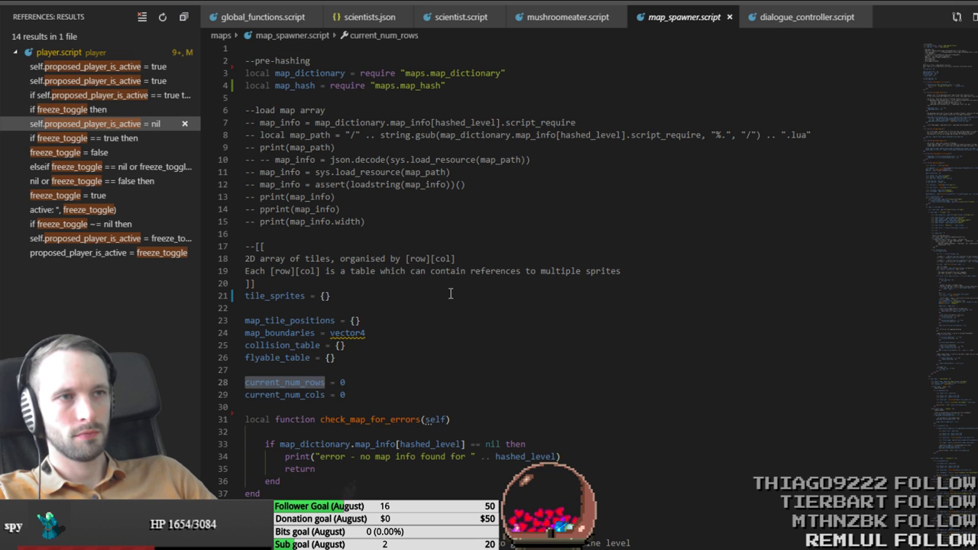
{"action": "left_click", "coordinate": [554, 20]}
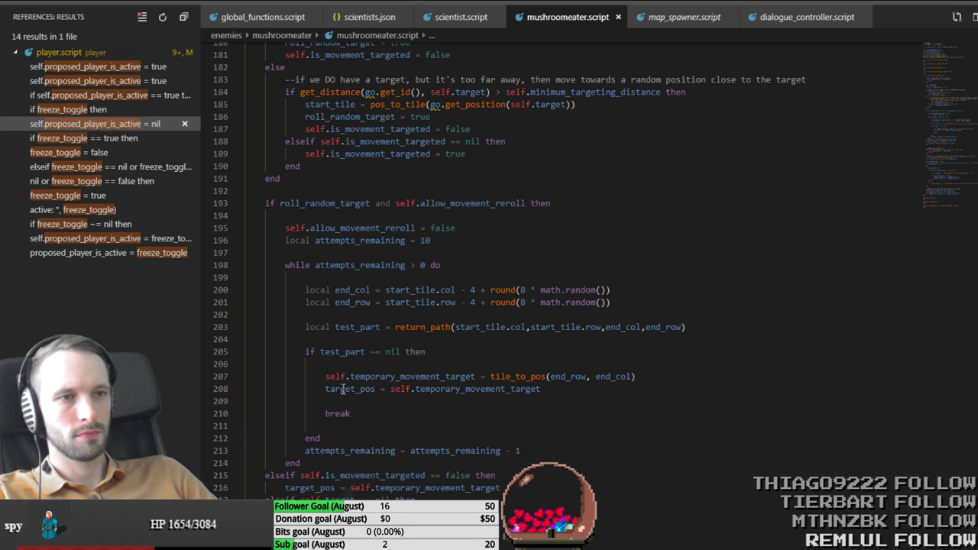
Step: Wrap the end_col expression in path_handler in clamp, with minimum 1 and maximum current_num_cols
{"action": "left_click", "coordinate": [386, 290]}
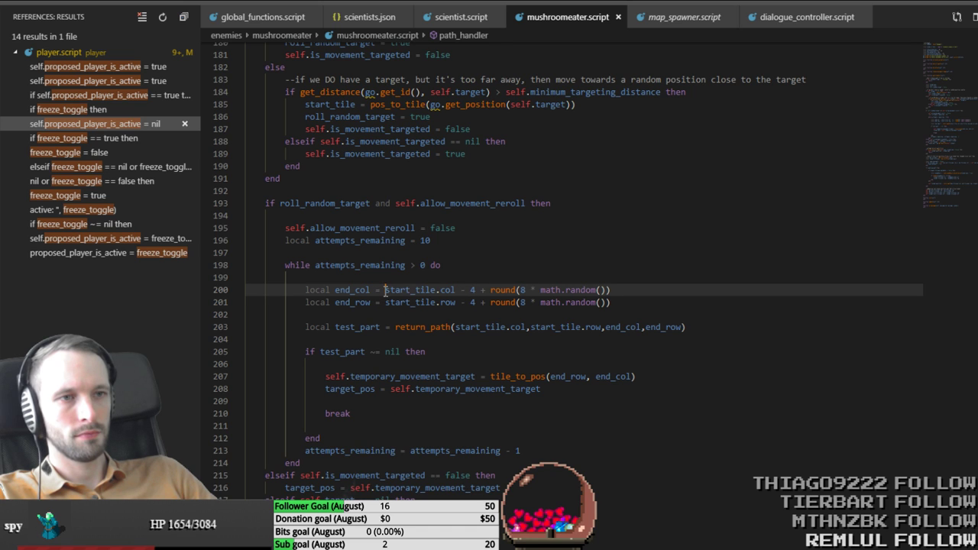
{"action": "type", "text": "clamp"}
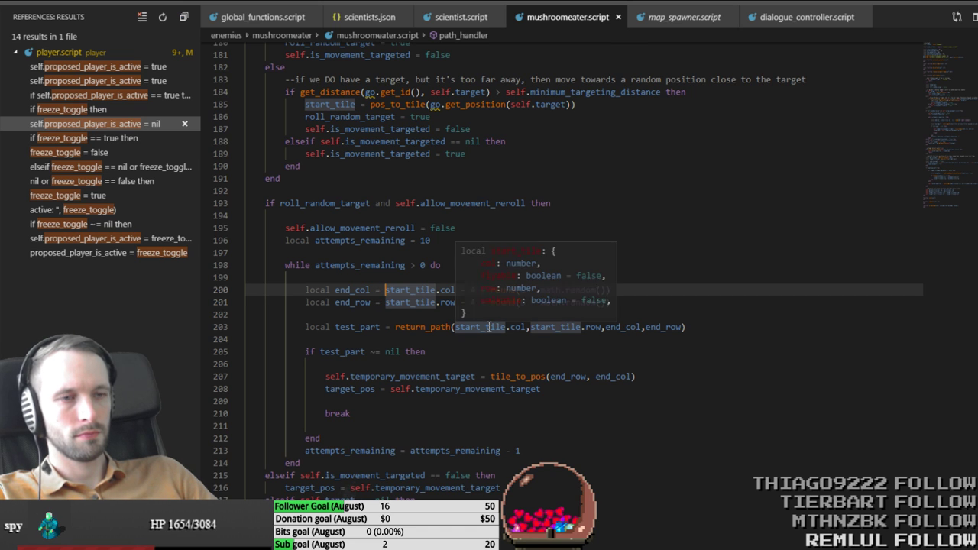
{"action": "type", "text": "("}
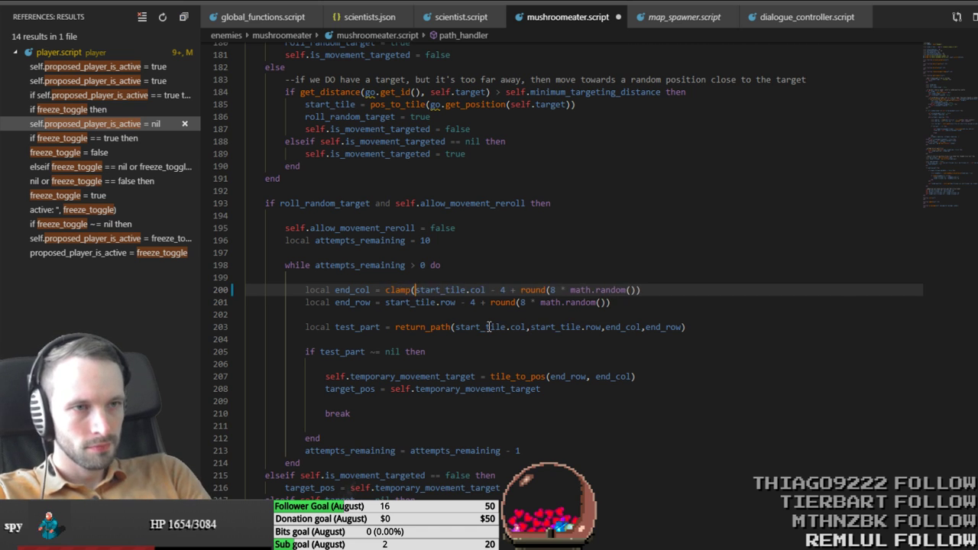
{"action": "left_click", "coordinate": [336, 326]}
{"action": "left_click", "coordinate": [732, 290]}
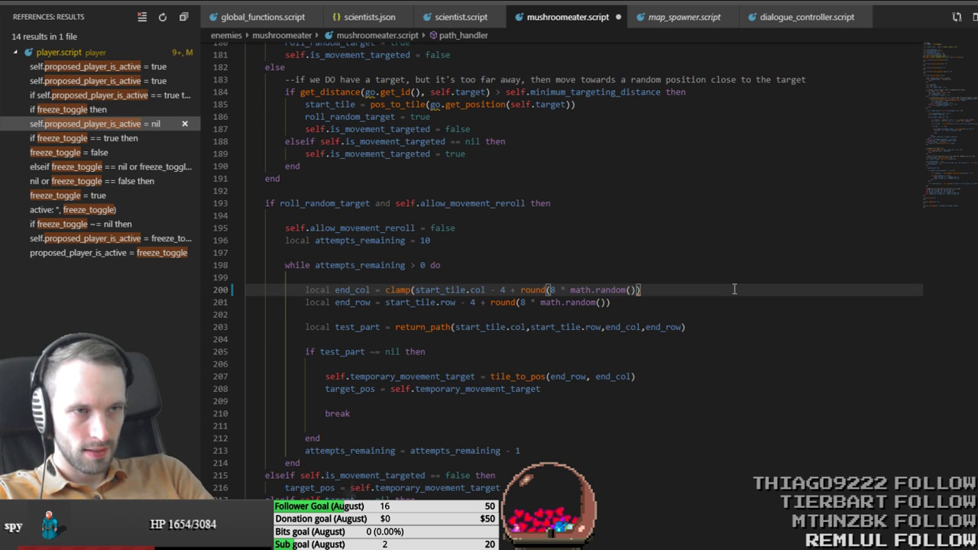
{"action": "type", "text": "), "}
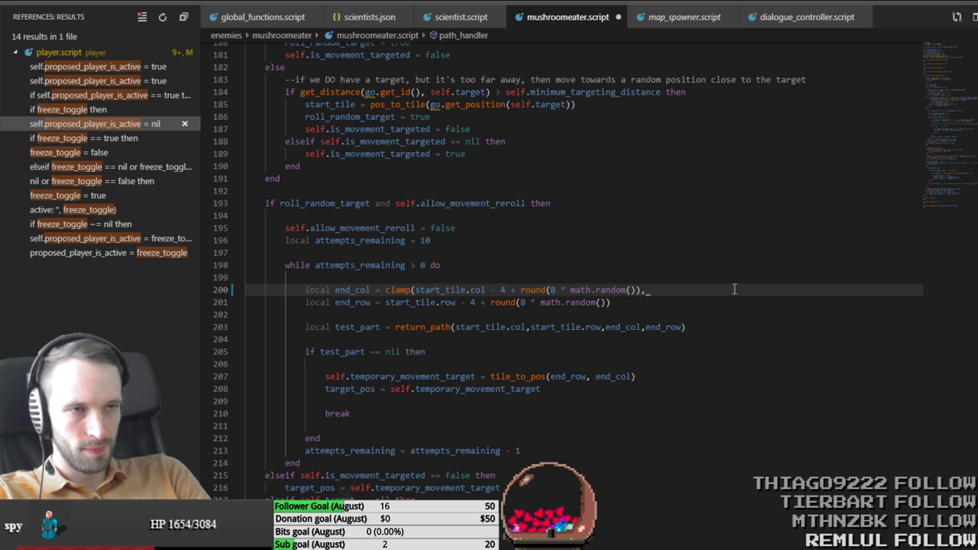
{"action": "type", "text": "1, "}
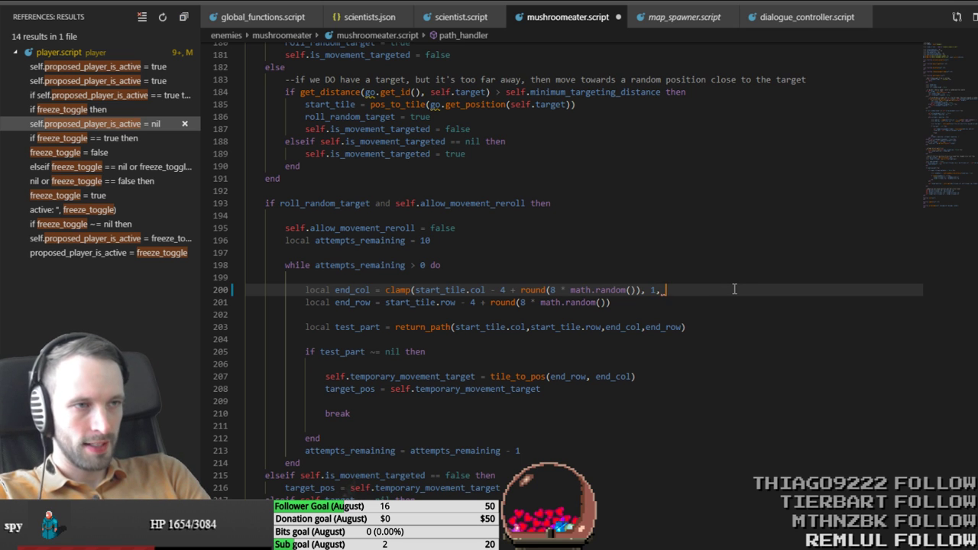
{"action": "type", "text": "current_num_cols)"}
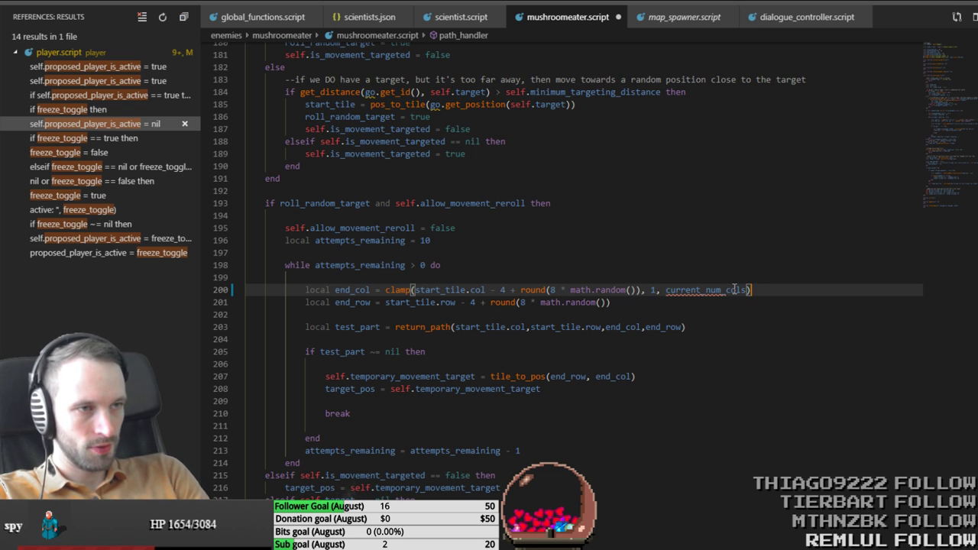
Step: Wrap the end_row expression in clamp, with minimum 1 and maximum current_num_rows
{"action": "left_click", "coordinate": [386, 302]}
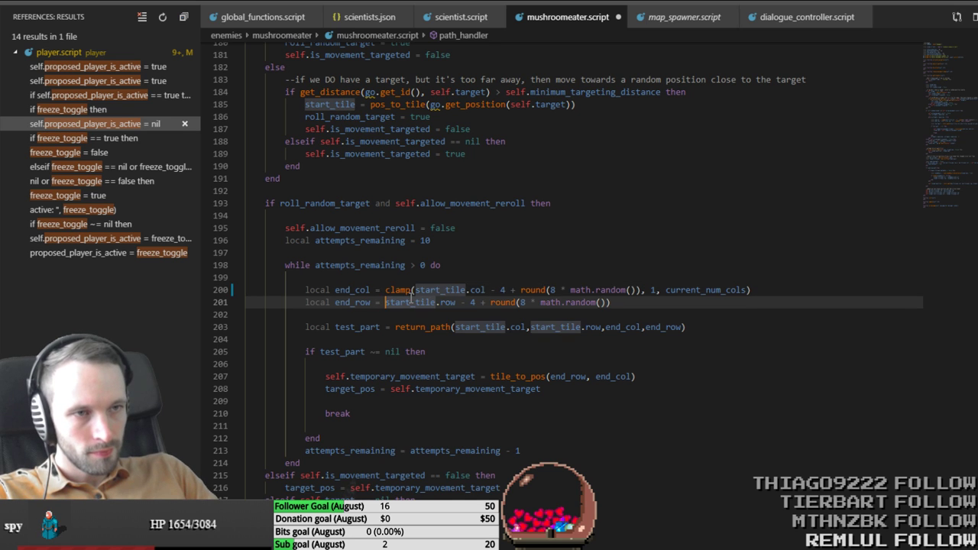
{"action": "type", "text": "clamp("}
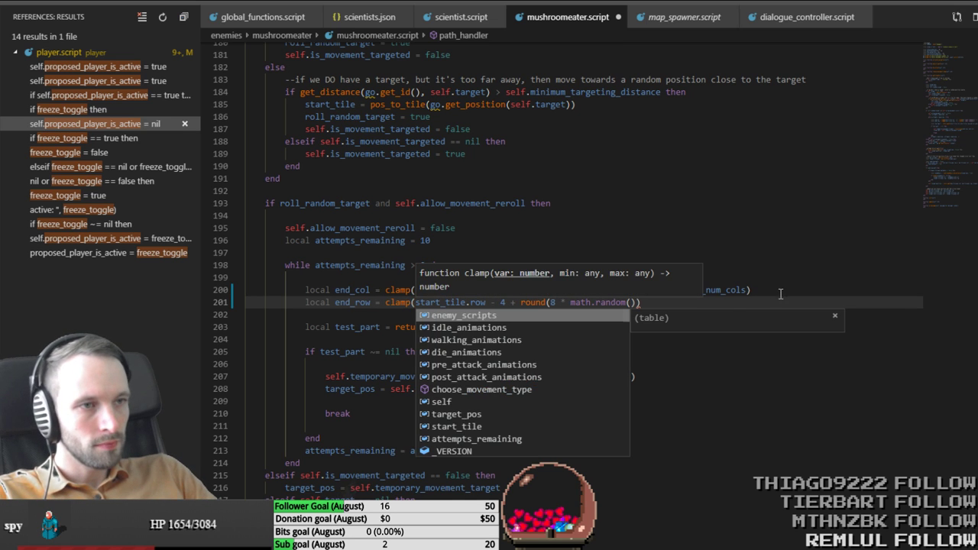
{"action": "left_click", "coordinate": [720, 304]}
{"action": "type", "text": ", c"}
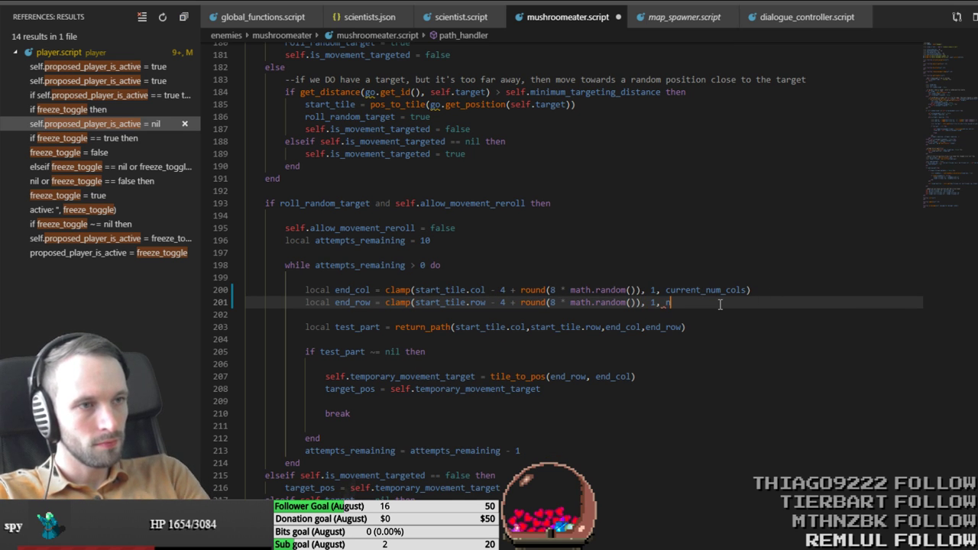
{"action": "type", "text": "urrent_num"}
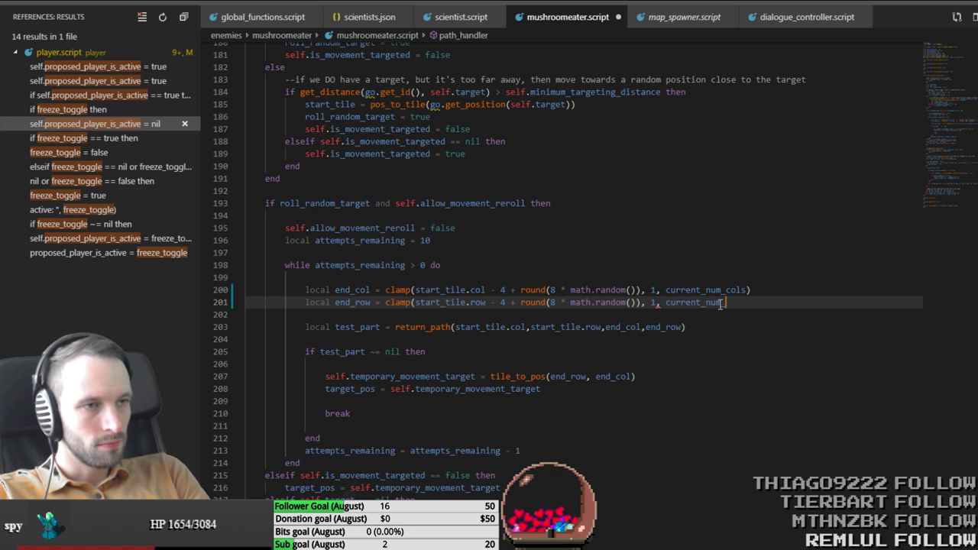
{"action": "type", "text": "_rows)"}
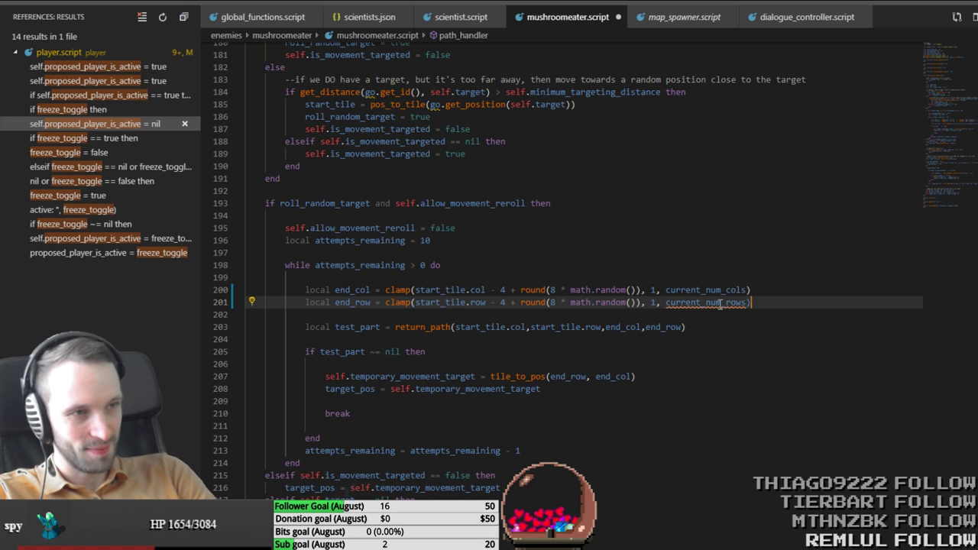
Step: Copy the two clamped end_col and end_row lines and save mushroomeater.script
{"action": "key", "text": "shift+Up"}
{"action": "key", "text": "shift+Up"}
{"action": "key", "text": "shift+Right"}
{"action": "key", "text": "shift+Right"}
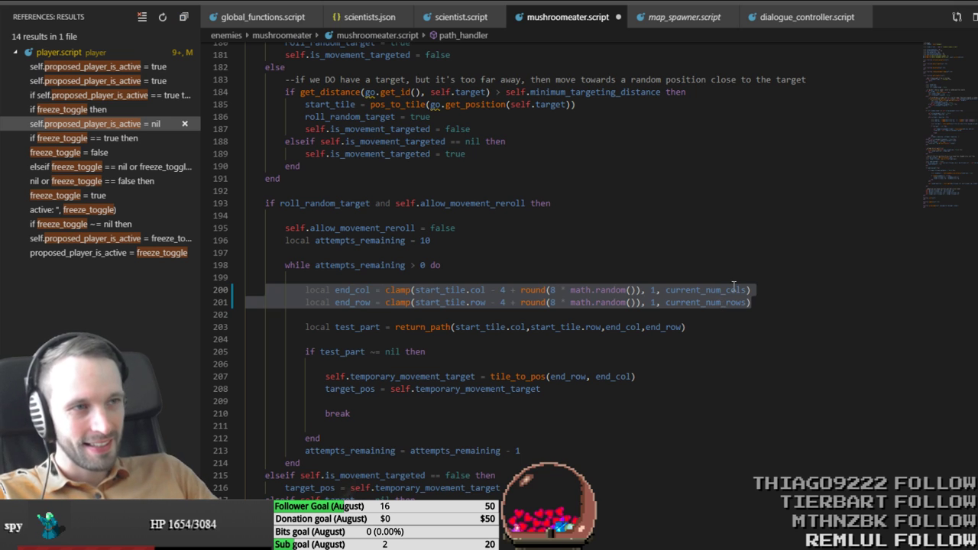
{"action": "left_click", "coordinate": [762, 304]}
{"action": "left_click", "coordinate": [303, 290], "text": "shift"}
{"action": "key", "text": "ctrl+c"}
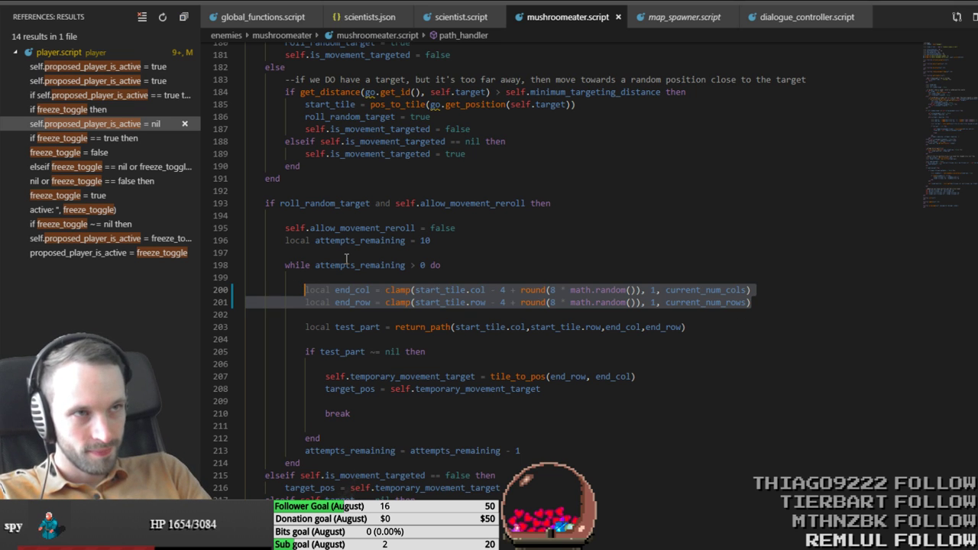
Step: Find crawler.script among the project files by searching for "craw" and open it
{"action": "key", "text": "ctrl+p"}
{"action": "type", "text": "con"}
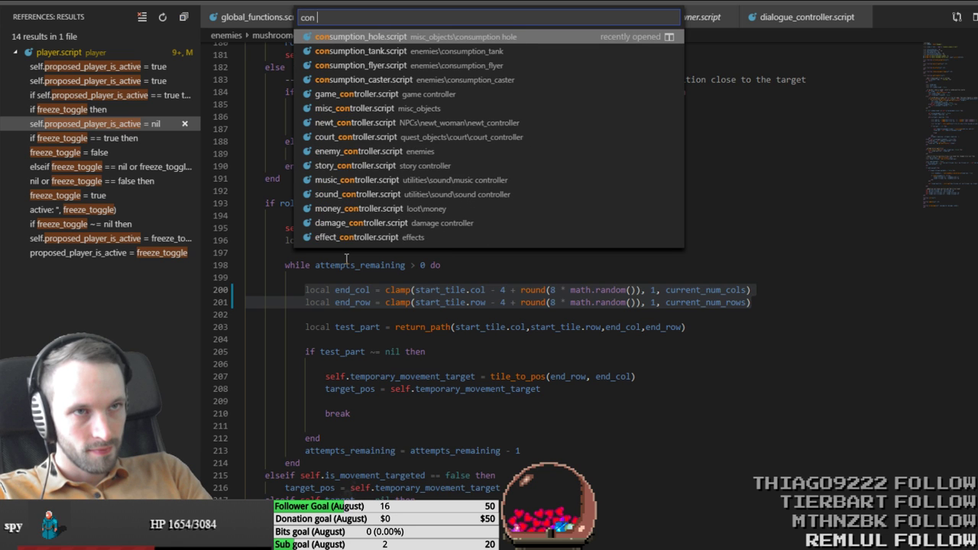
{"action": "key", "text": "BackSpace"}
{"action": "key", "text": "BackSpace"}
{"action": "type", "text": "raw"}
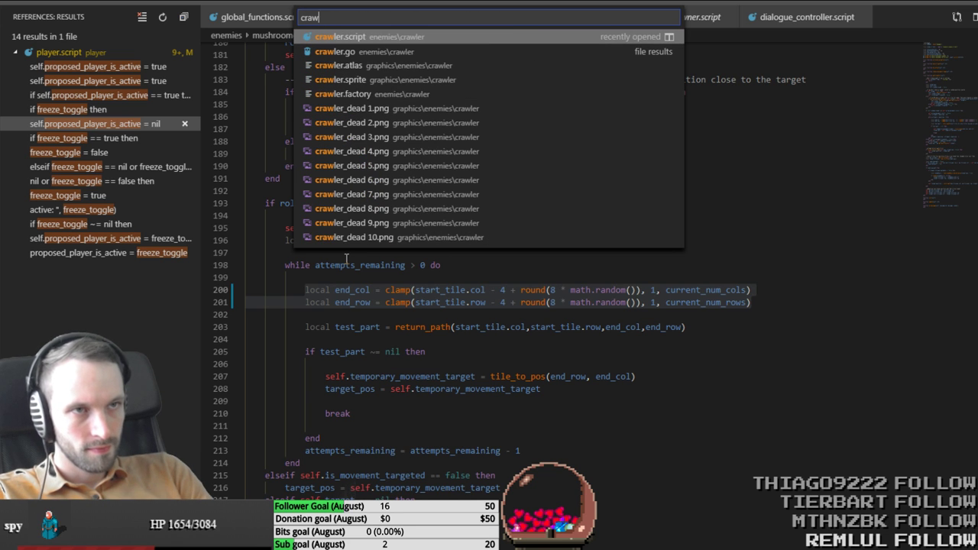
{"action": "left_click", "coordinate": [446, 41]}
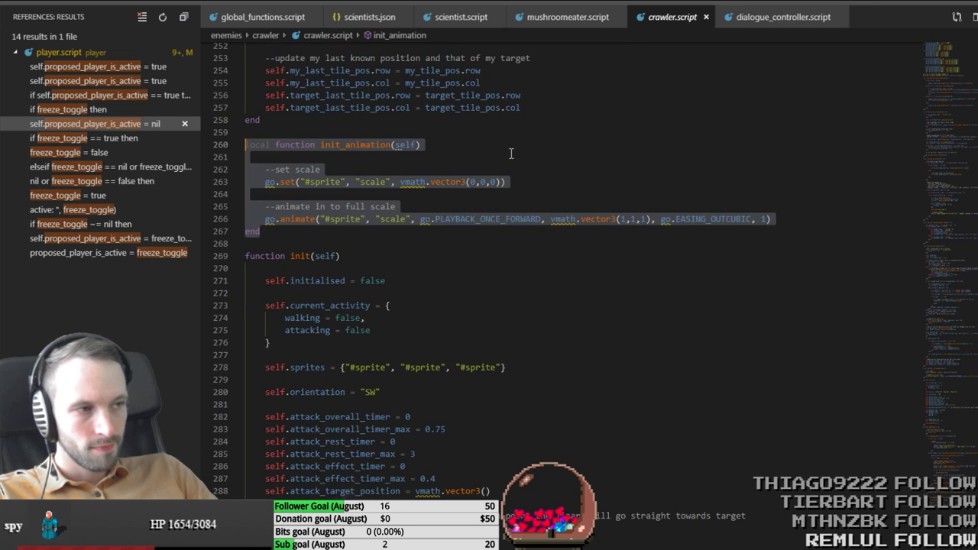
Step: Replace the end_col and end_row lines in crawler.script's path_handler with the copied clamped versions and save the file
{"action": "scroll", "coordinate": [400, 215], "scroll_direction": "down", "scroll_amount": 15}
{"action": "scroll", "coordinate": [400, 215], "scroll_direction": "down", "scroll_amount": 13}
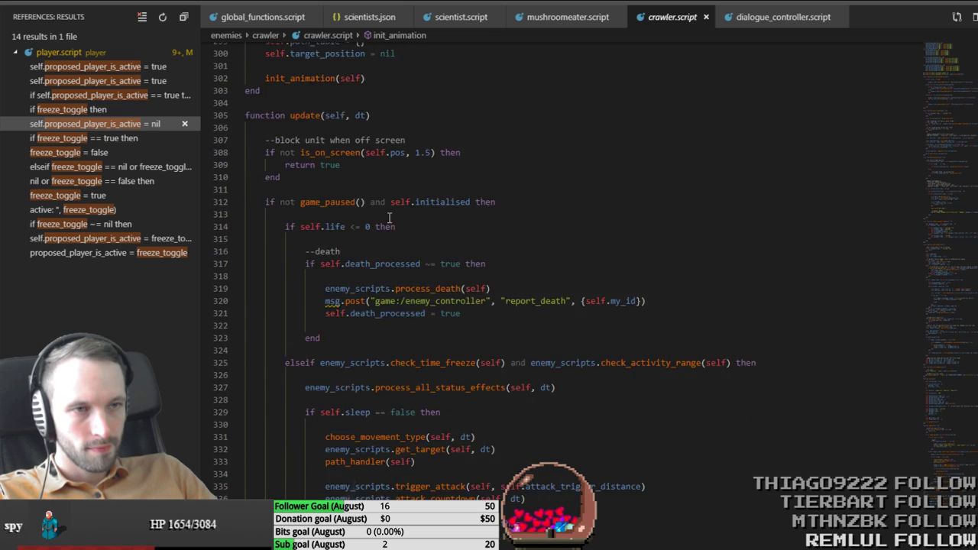
{"action": "scroll", "coordinate": [372, 237], "scroll_direction": "up", "scroll_amount": 6}
{"action": "scroll", "coordinate": [372, 238], "scroll_direction": "up", "scroll_amount": 20}
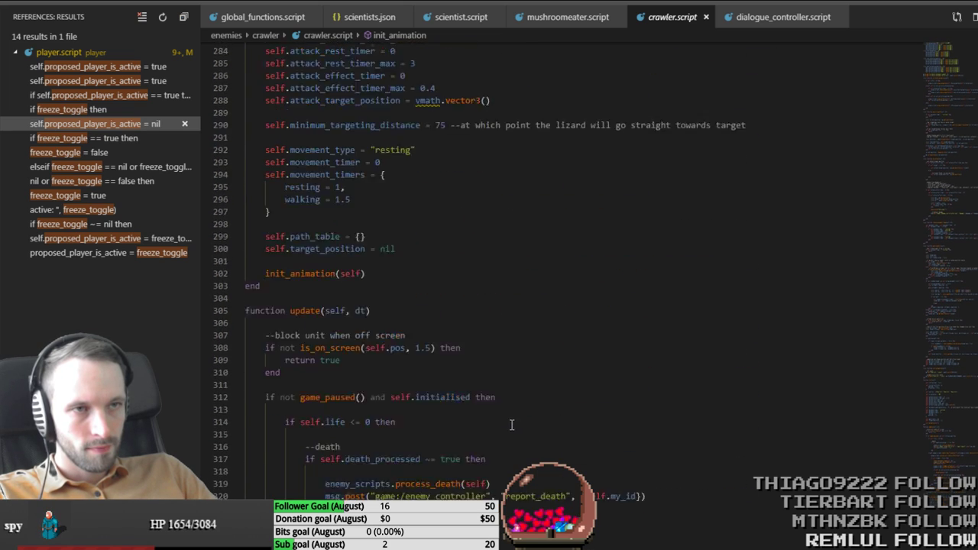
{"action": "scroll", "coordinate": [481, 409], "scroll_direction": "up", "scroll_amount": 7}
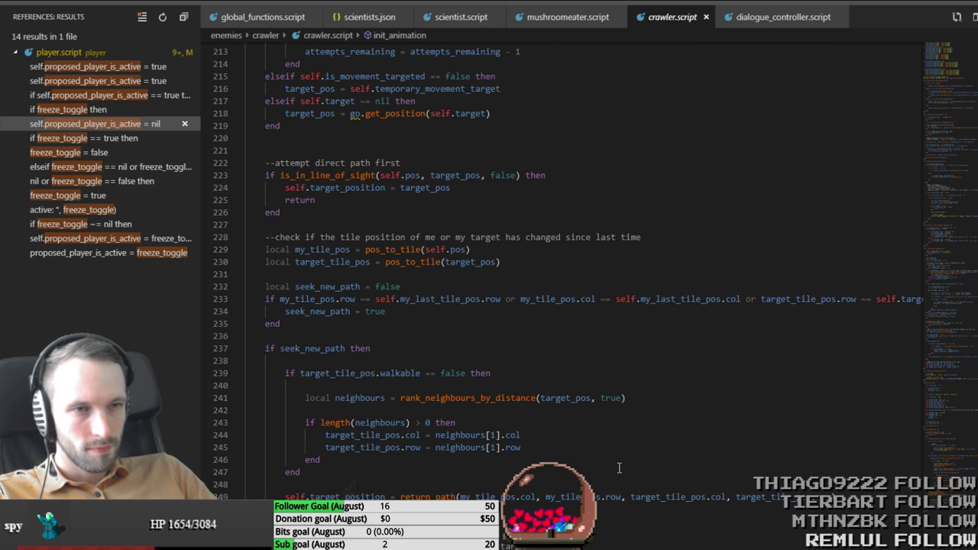
{"action": "scroll", "coordinate": [611, 463], "scroll_direction": "up", "scroll_amount": 10}
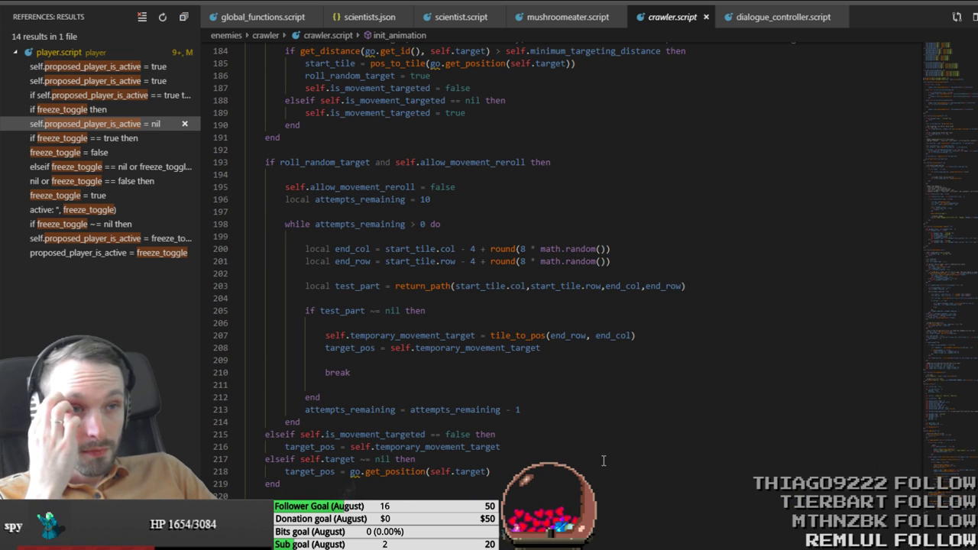
{"action": "left_click", "coordinate": [305, 249]}
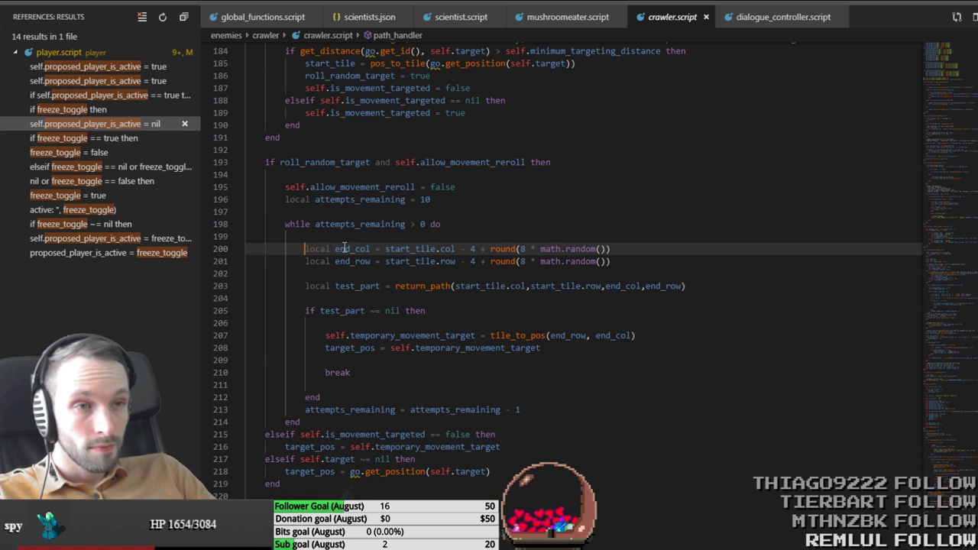
{"action": "left_click", "coordinate": [637, 261], "text": "shift"}
{"action": "key", "text": "ctrl+v"}
{"action": "key", "text": "ctrl+s"}
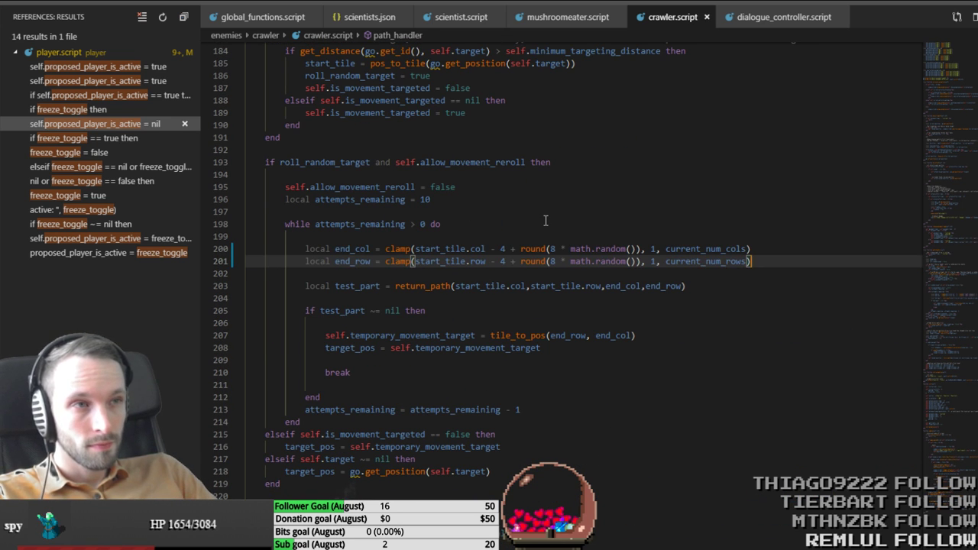
Step: Find lizard.script among the project files by searching for "lizard" and open it
{"action": "key", "text": "ctrl+p"}
{"action": "type", "text": "lizard"}
{"action": "key", "text": "Return"}
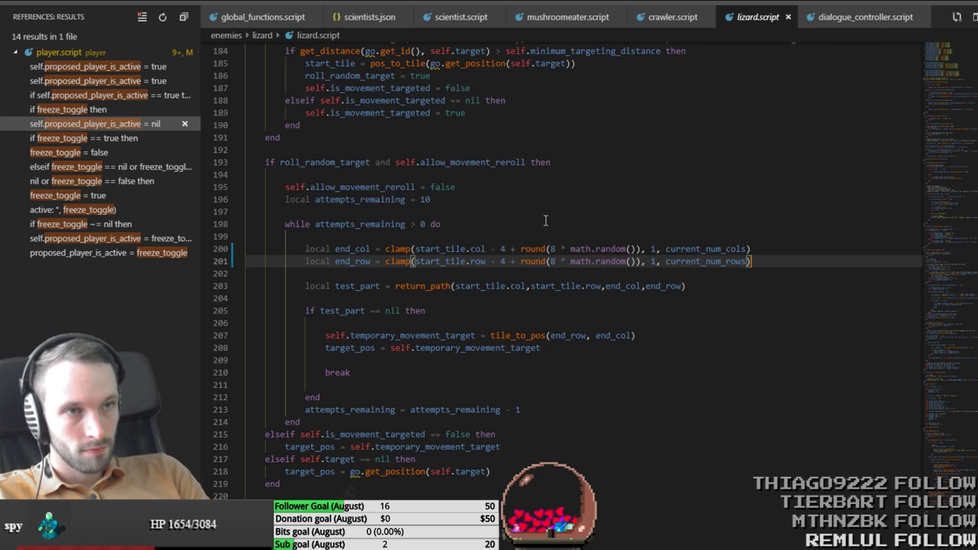
Step: Replace the end_col and end_row lines in lizard.script's path_handler with the copied clamped versions
{"action": "scroll", "coordinate": [306, 434], "scroll_direction": "down", "scroll_amount": 5}
{"action": "scroll", "coordinate": [306, 434], "scroll_direction": "down", "scroll_amount": 20}
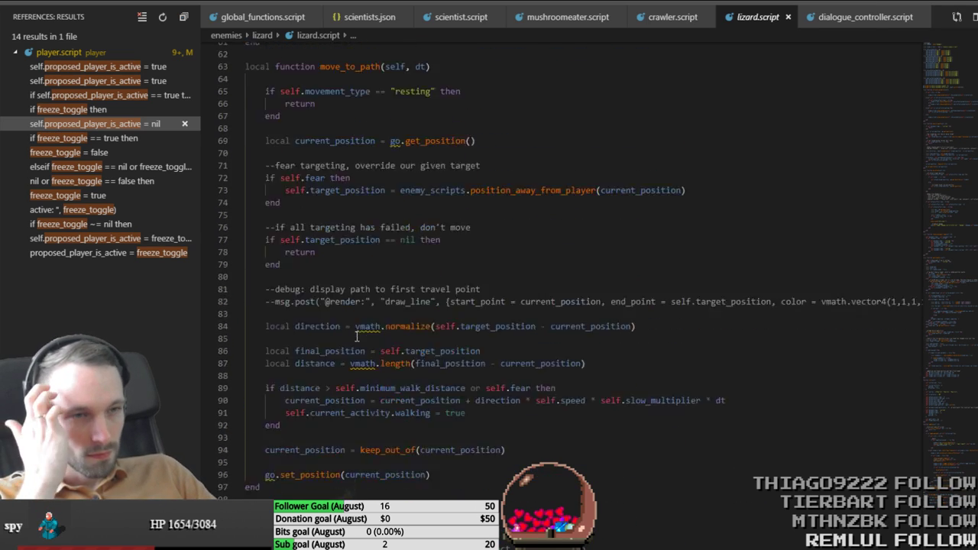
{"action": "scroll", "coordinate": [318, 332], "scroll_direction": "down", "scroll_amount": 5}
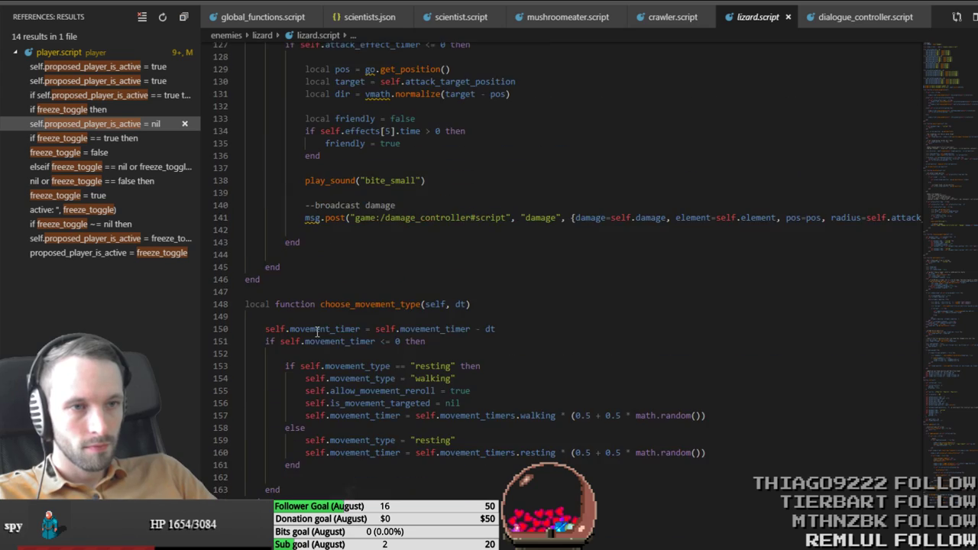
{"action": "scroll", "coordinate": [310, 434], "scroll_direction": "up", "scroll_amount": 20}
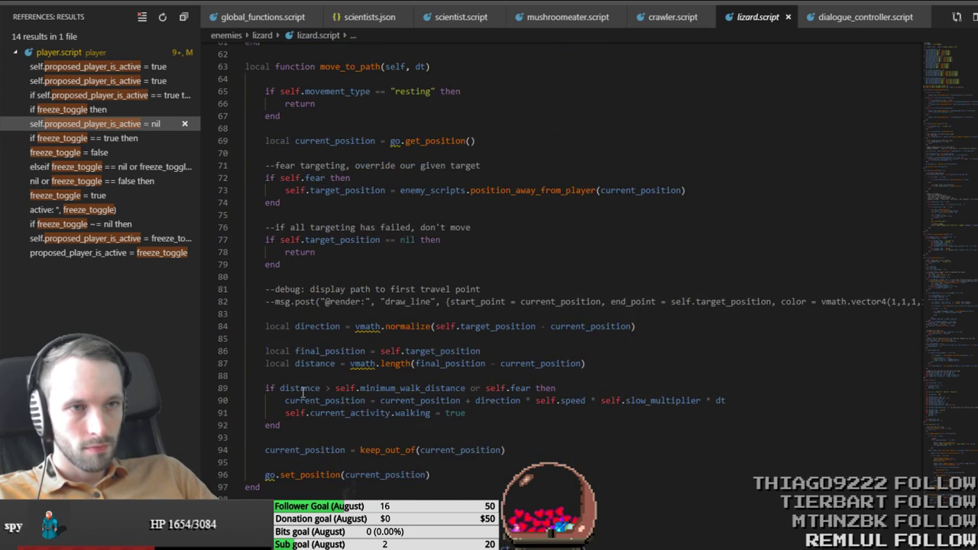
{"action": "scroll", "coordinate": [302, 390], "scroll_direction": "up", "scroll_amount": 10}
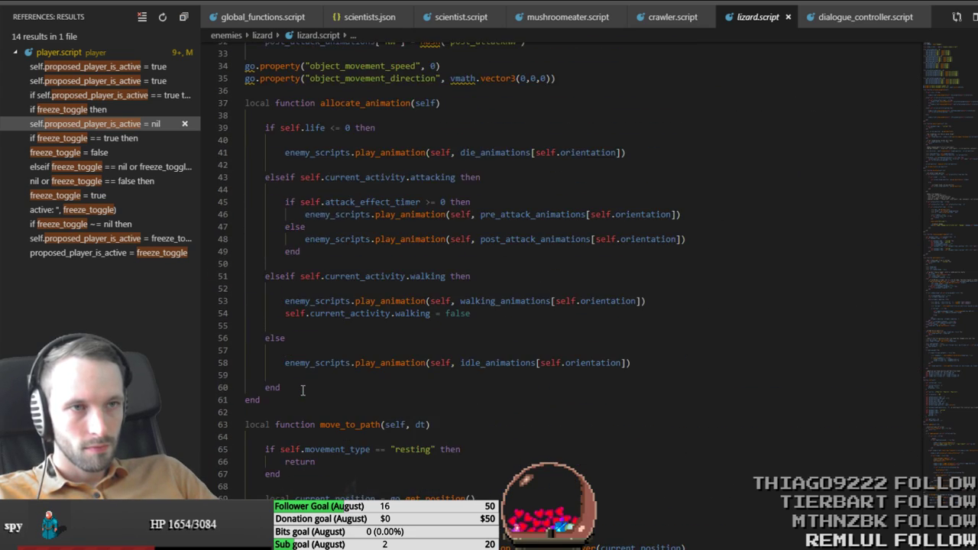
{"action": "scroll", "coordinate": [302, 390], "scroll_direction": "down", "scroll_amount": 20}
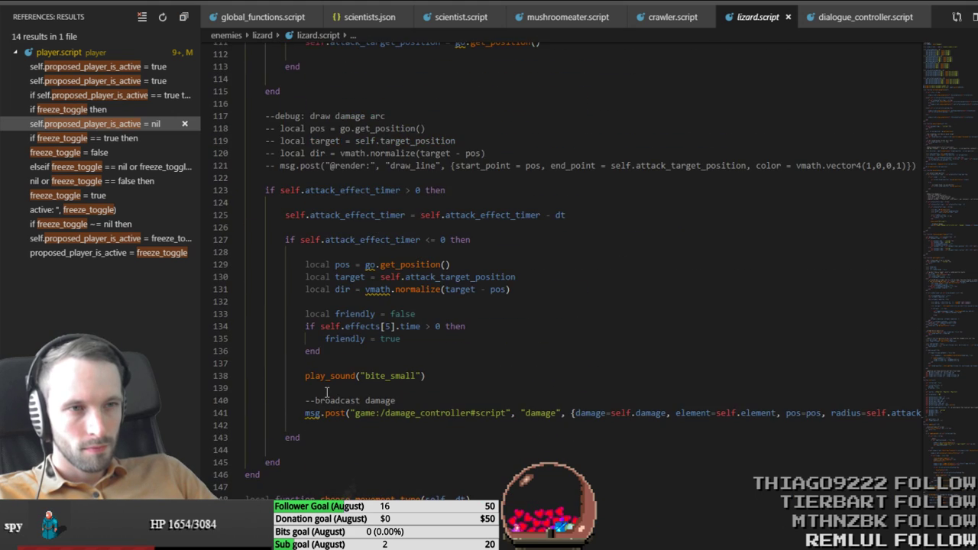
{"action": "scroll", "coordinate": [327, 392], "scroll_direction": "up", "scroll_amount": 4}
{"action": "scroll", "coordinate": [451, 353], "scroll_direction": "down", "scroll_amount": 14}
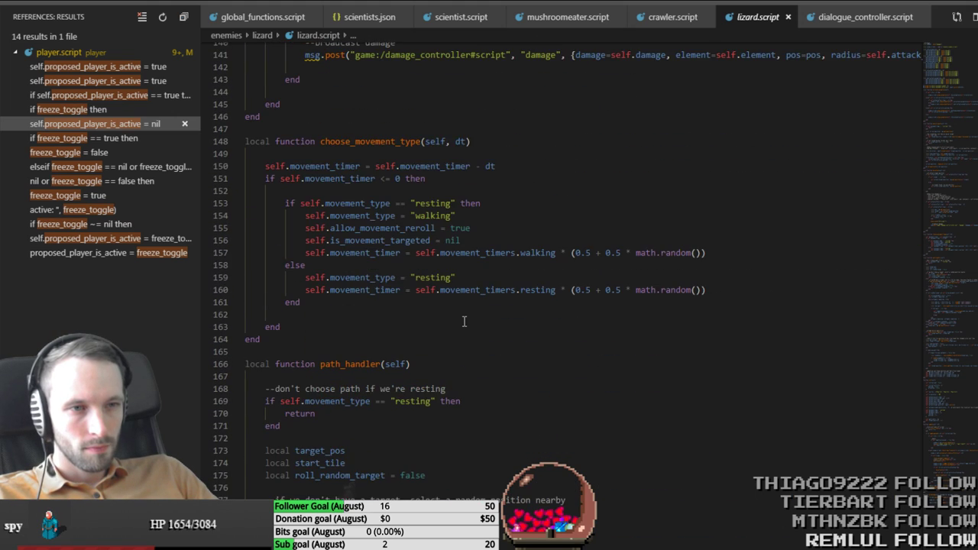
{"action": "scroll", "coordinate": [464, 321], "scroll_direction": "down", "scroll_amount": 6}
{"action": "scroll", "coordinate": [317, 315], "scroll_direction": "down", "scroll_amount": 6}
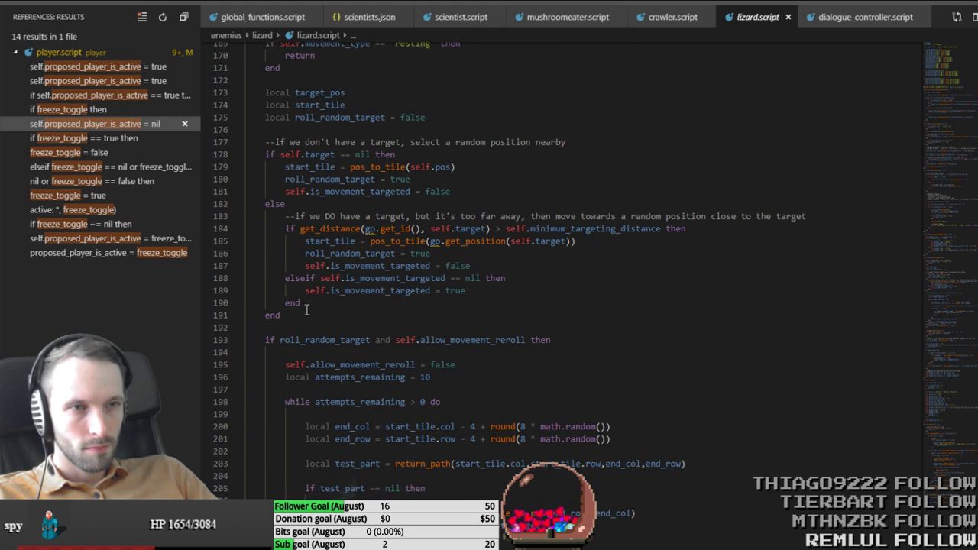
{"action": "left_click_drag", "start_coordinate": [307, 329], "coordinate": [661, 343]}
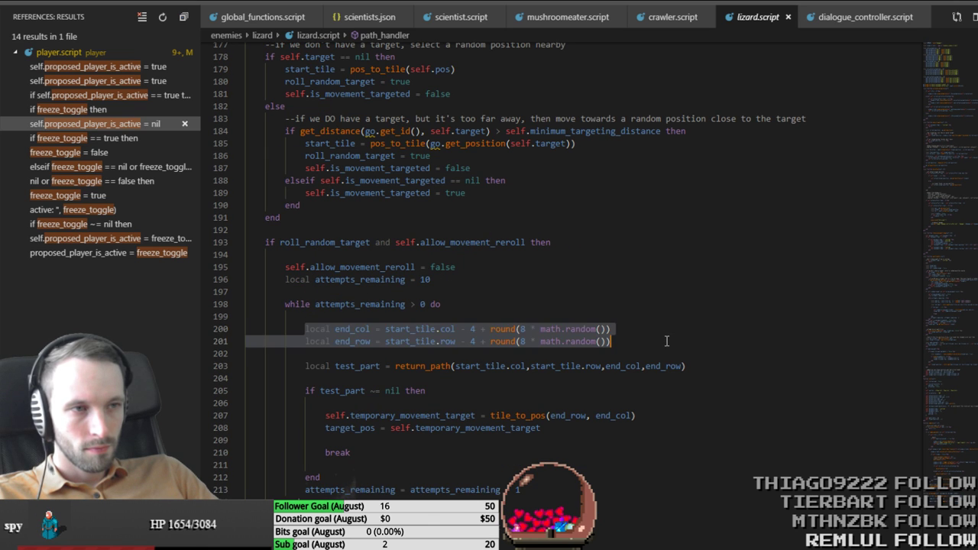
{"action": "key", "text": "ctrl+v"}
Step: Open crab.script, check whether it contains the random end_col and end_row targeting code, and close it
{"action": "key", "text": "ctrl+p"}
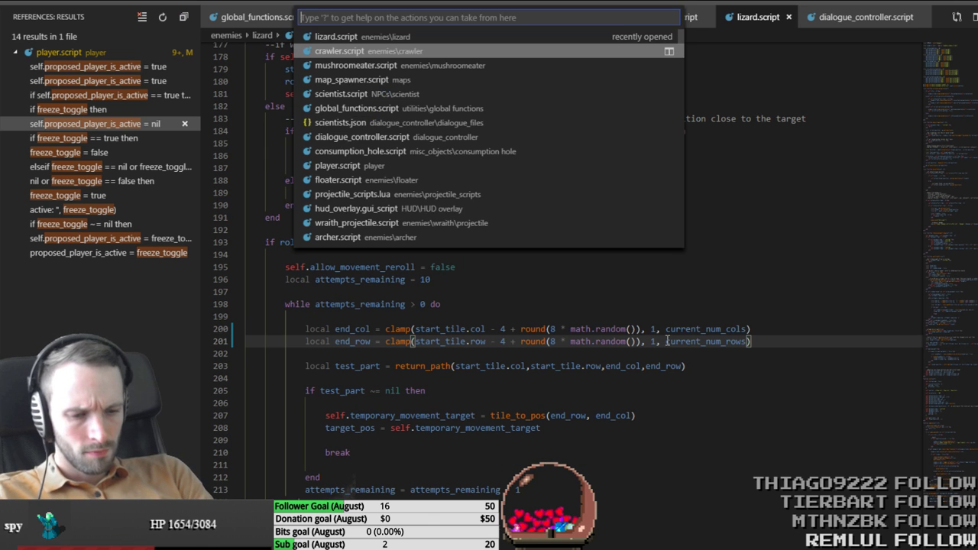
{"action": "type", "text": "crab"}
{"action": "key", "text": "Return"}
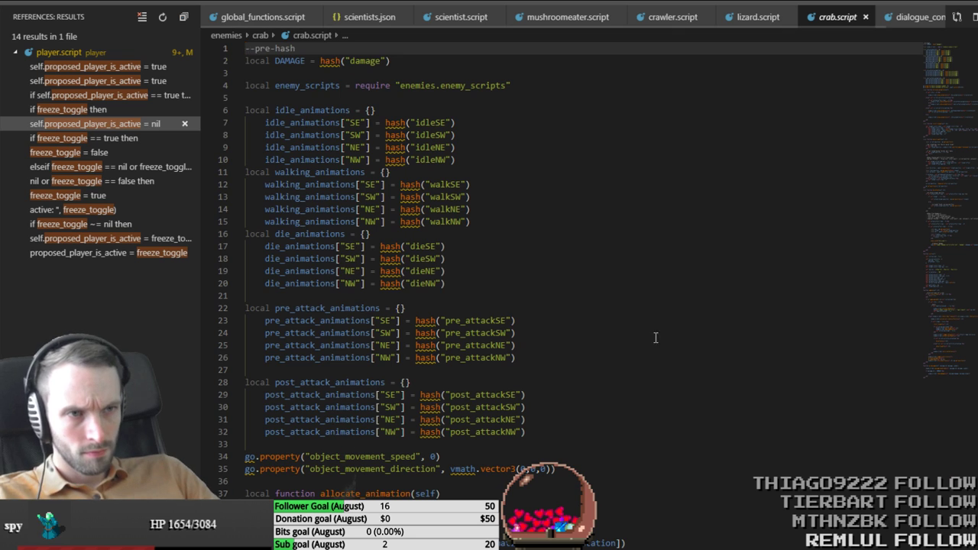
{"action": "scroll", "coordinate": [655, 339], "scroll_direction": "down", "scroll_amount": 13}
{"action": "scroll", "coordinate": [605, 336], "scroll_direction": "down", "scroll_amount": 7}
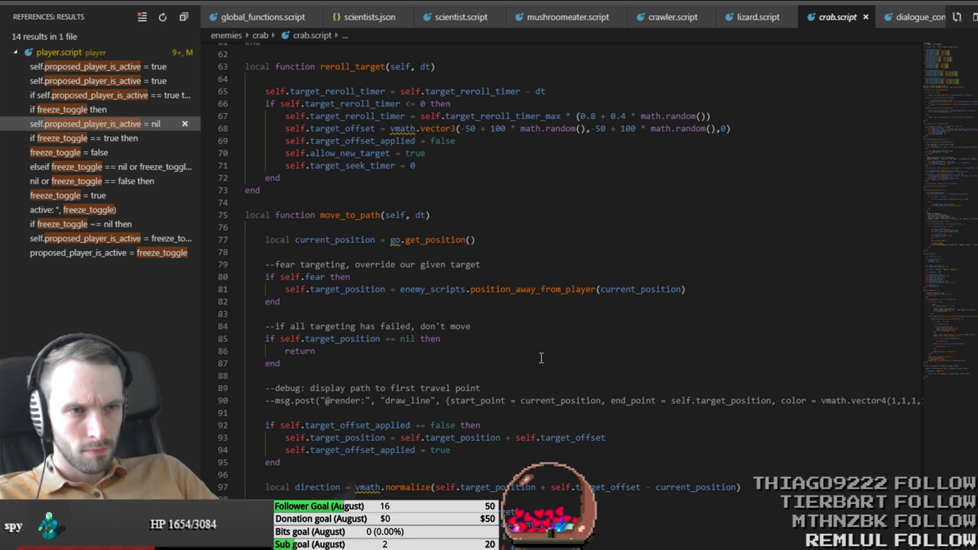
{"action": "scroll", "coordinate": [541, 357], "scroll_direction": "down", "scroll_amount": 17}
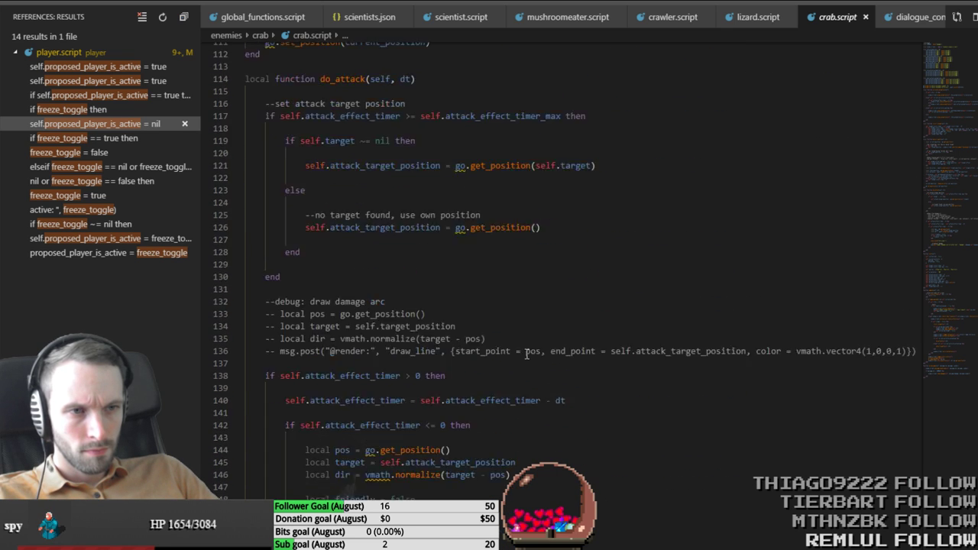
{"action": "scroll", "coordinate": [525, 353], "scroll_direction": "down", "scroll_amount": 14}
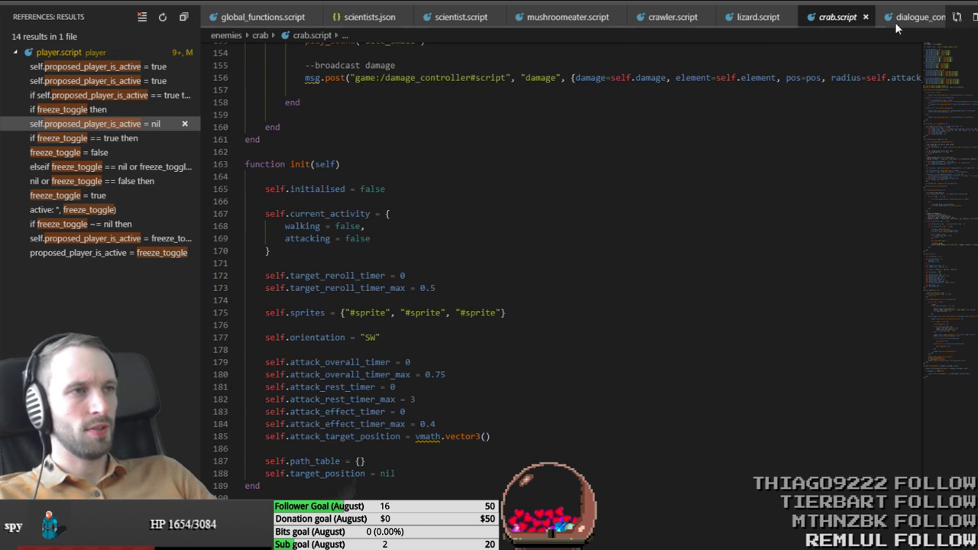
{"action": "left_click", "coordinate": [866, 17]}
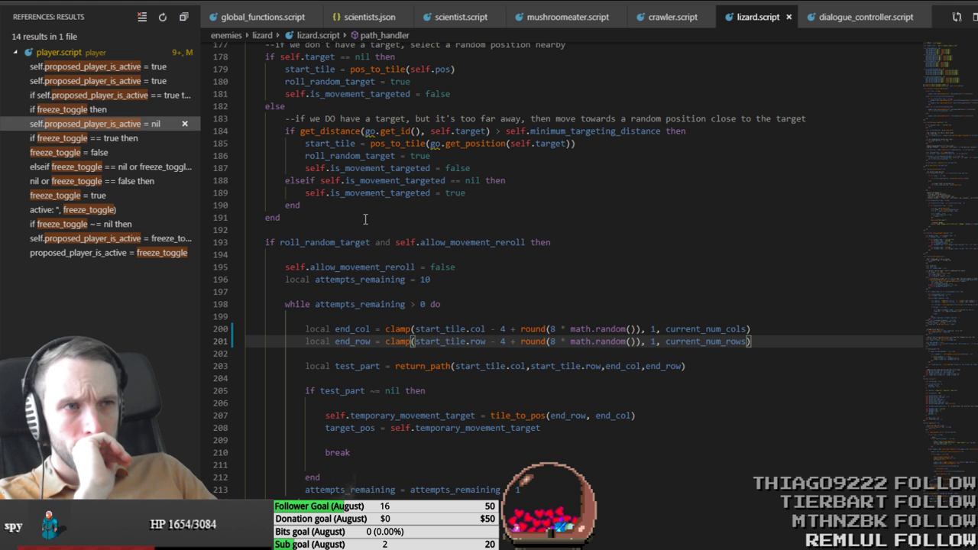
Step: Close mushroomeater.script, crawler.script and lizard.script, and return to the init function in scientist.script
{"action": "left_click", "coordinate": [618, 18]}
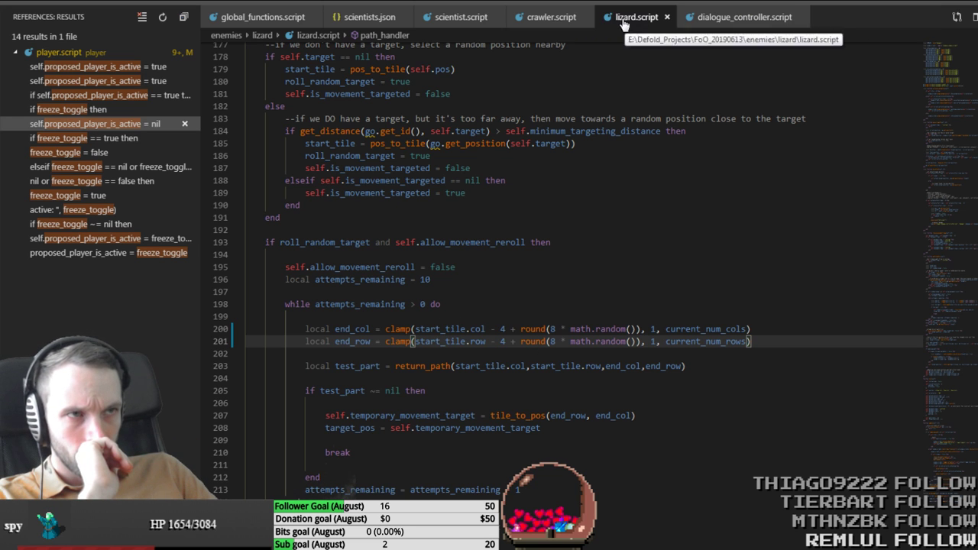
{"action": "left_click", "coordinate": [589, 17]}
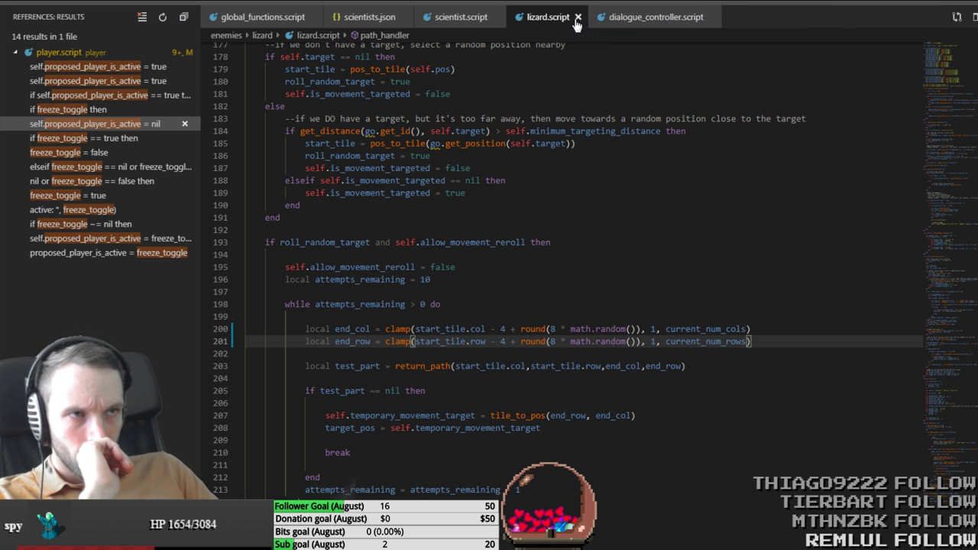
{"action": "left_click", "coordinate": [589, 20]}
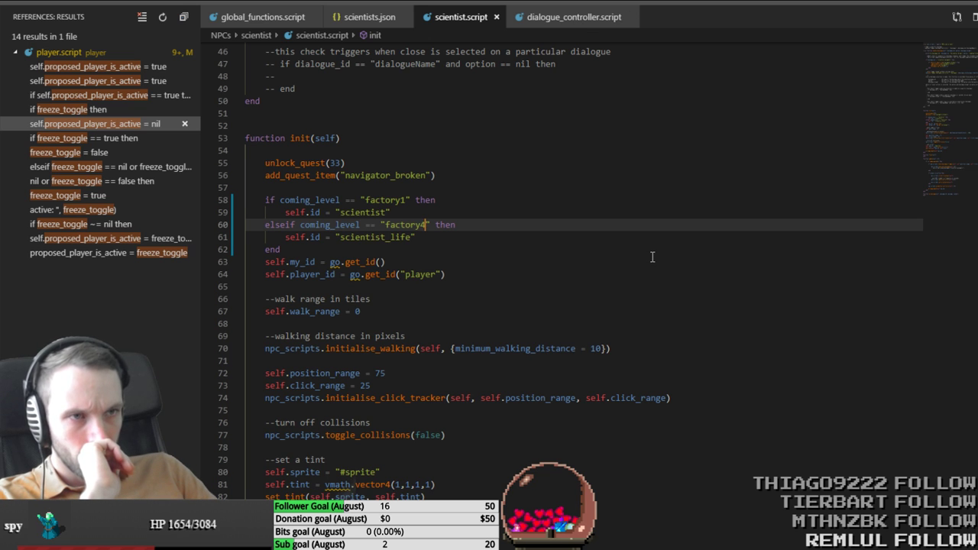
{"action": "left_click", "coordinate": [481, 242]}
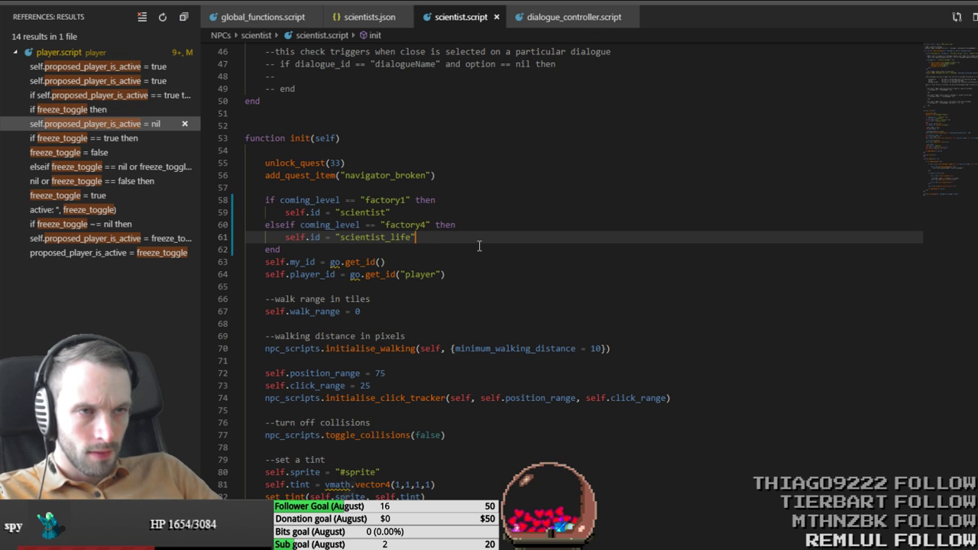
Step: Switch to the running Fates of Ort game, attack the nearby Mushroom Eaters with the Sword and retreat from them
{"action": "key", "text": "alt+Tab"}
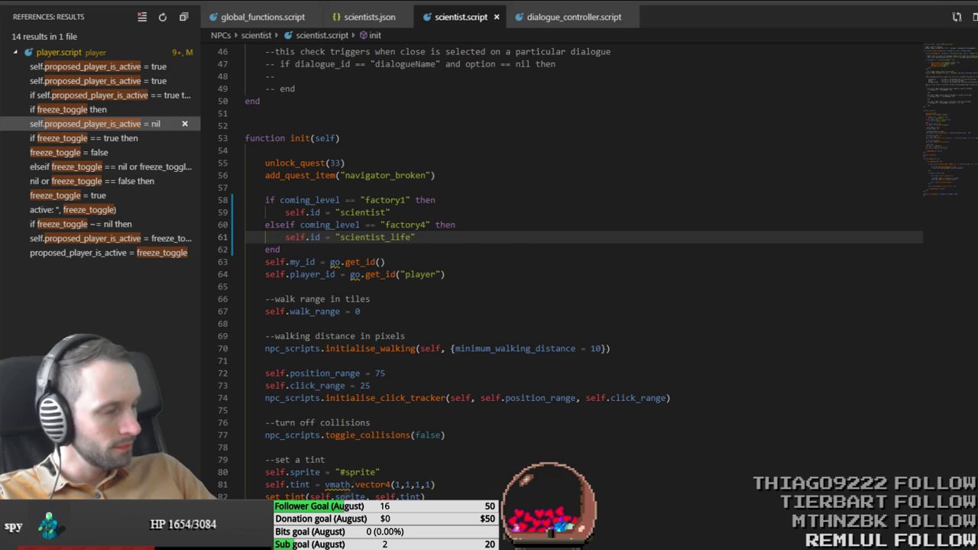
{"action": "left_click", "coordinate": [301, 302]}
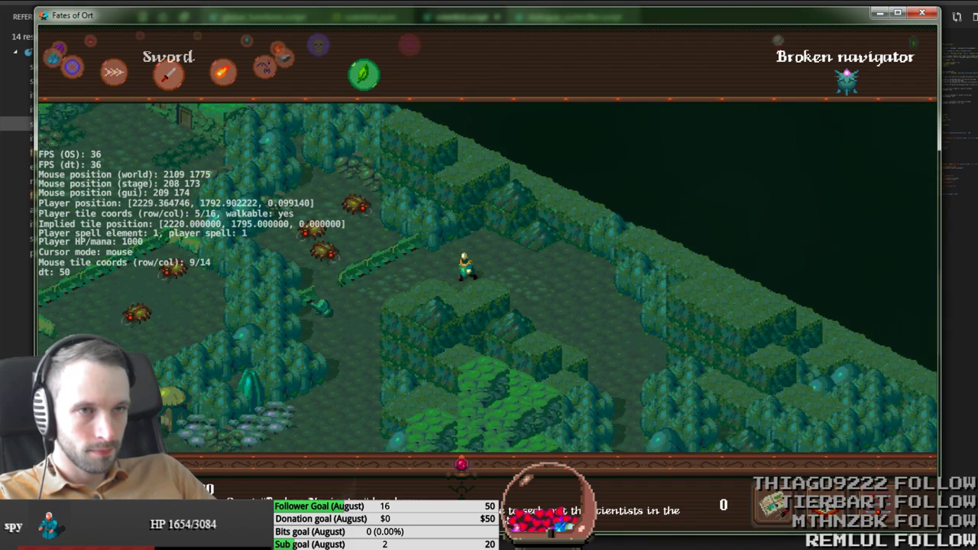
{"action": "right_click", "coordinate": [527, 187]}
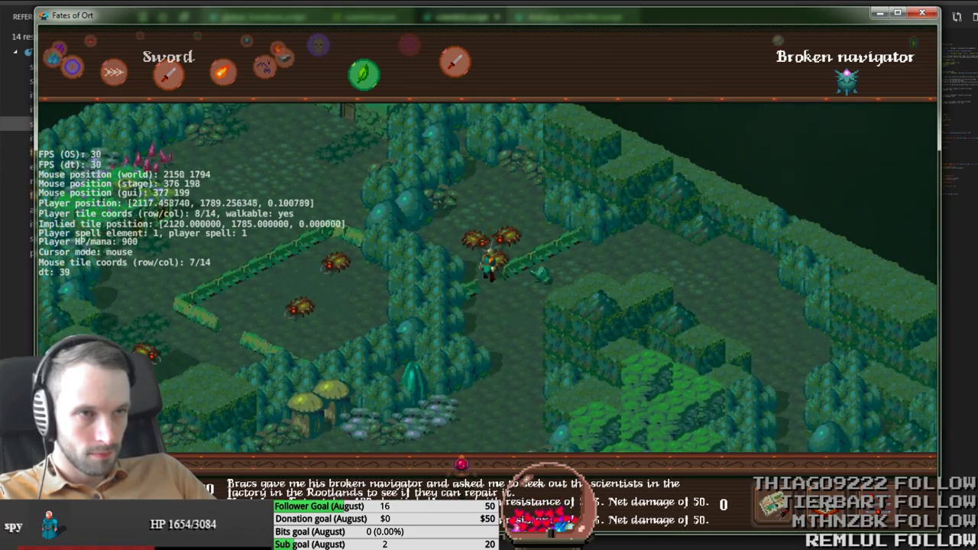
{"action": "left_click", "coordinate": [527, 358]}
{"action": "right_click", "coordinate": [436, 276]}
{"action": "left_click", "coordinate": [532, 404]}
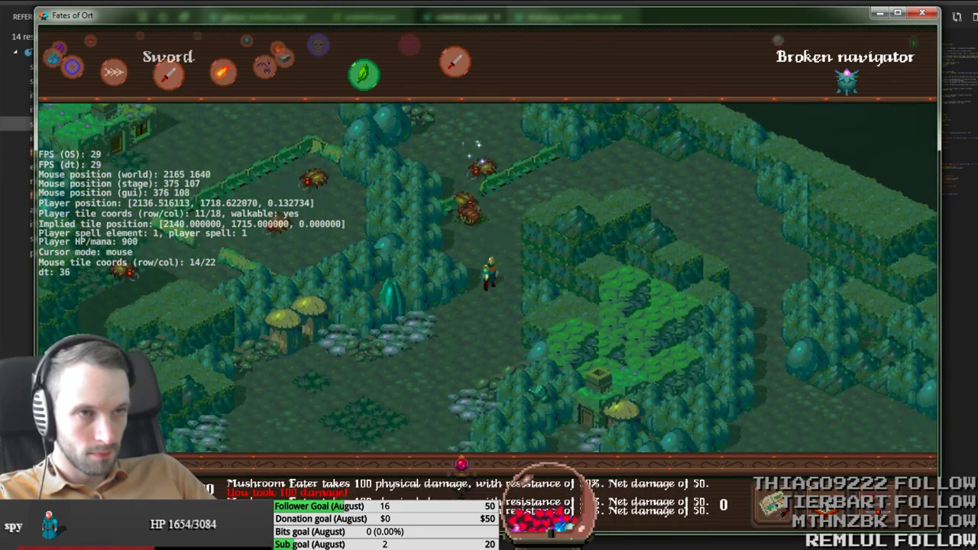
Step: Select the Lightning Strike spell and cast it at the Mushroom Eaters by the hedge, moving the character around them
{"action": "key", "text": "e"}
{"action": "scroll", "coordinate": [486, 336], "scroll_direction": "up", "scroll_amount": 1}
{"action": "scroll", "coordinate": [486, 335], "scroll_direction": "up", "scroll_amount": 1}
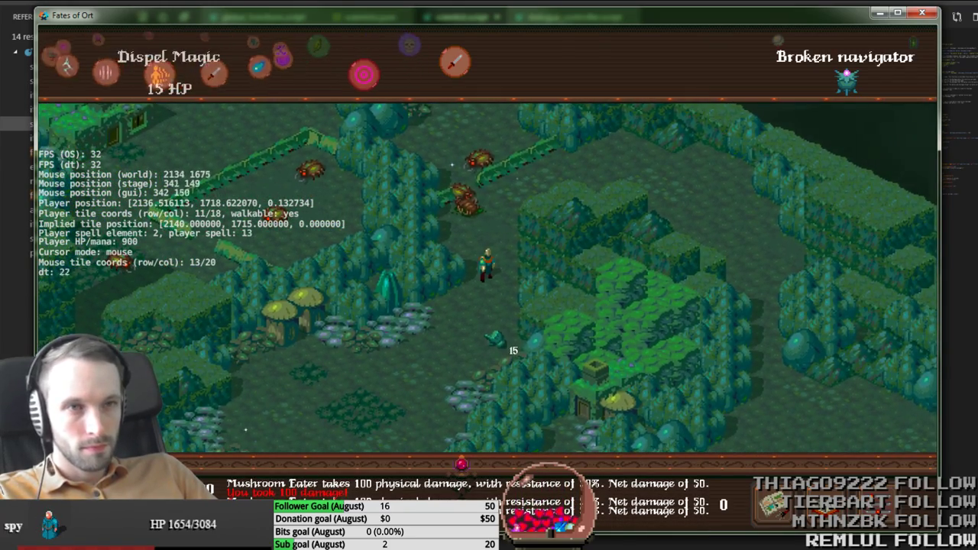
{"action": "scroll", "coordinate": [498, 301], "scroll_direction": "up", "scroll_amount": 1}
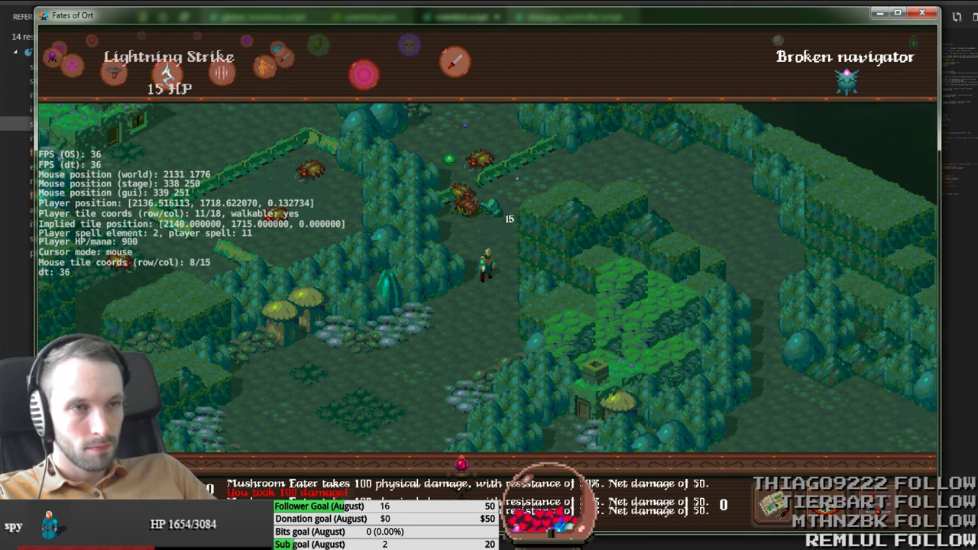
{"action": "right_click", "coordinate": [489, 204]}
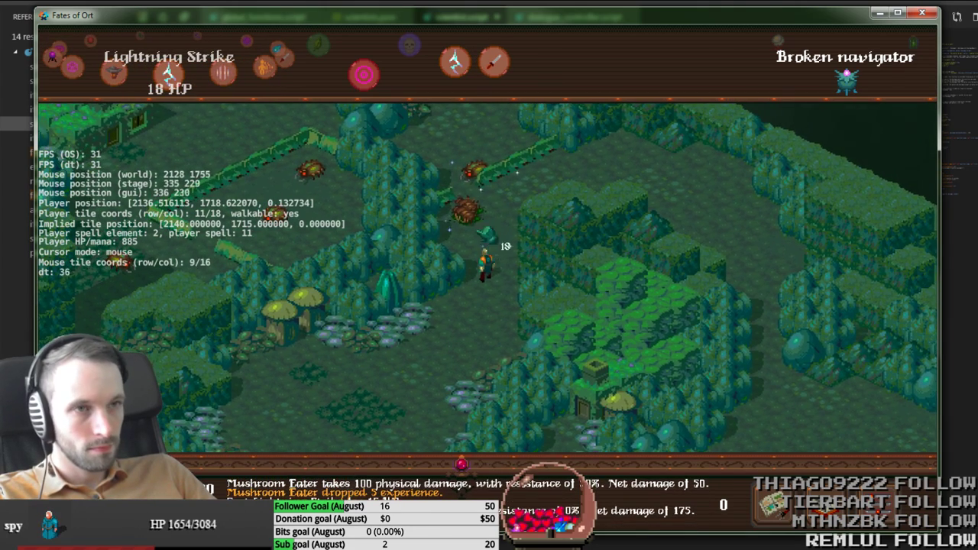
{"action": "left_click", "coordinate": [473, 169]}
{"action": "left_click_drag", "start_coordinate": [521, 185], "coordinate": [458, 174]}
{"action": "left_click_drag", "start_coordinate": [499, 286], "coordinate": [488, 321]}
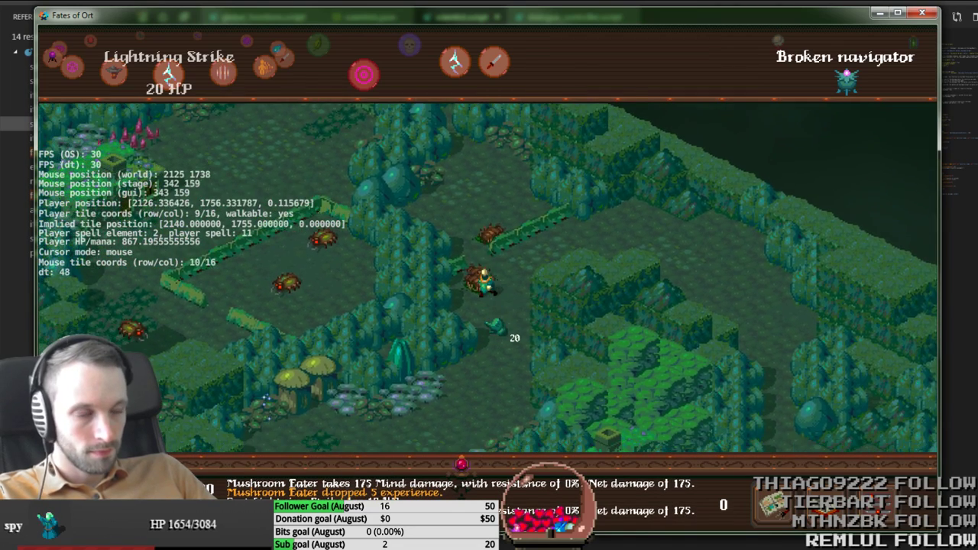
Step: Switch from the game to the code editor and open xp.script from the loot\xp folder
{"action": "key", "text": "alt+Tab"}
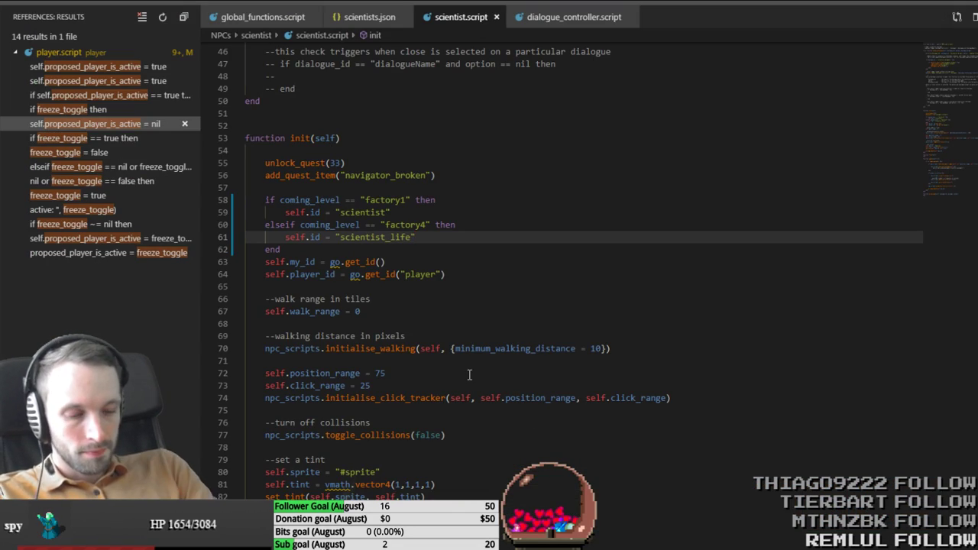
{"action": "key", "text": "ctrl+p"}
{"action": "type", "text": "xp"}
{"action": "key", "text": "Down"}
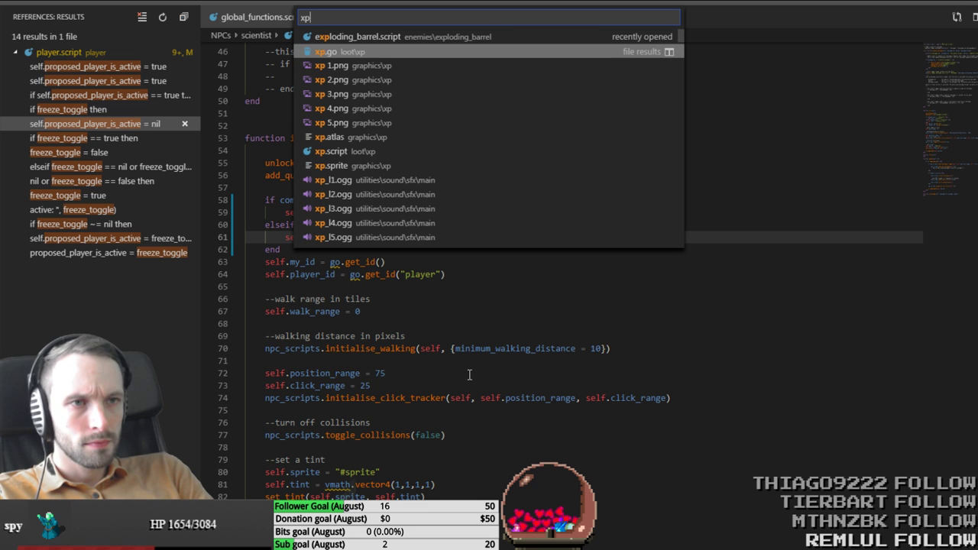
{"action": "key", "text": "Down"}
{"action": "key", "text": "Down"}
{"action": "key", "text": "Down"}
{"action": "key", "text": "Down"}
{"action": "key", "text": "Down"}
{"action": "key", "text": "Down"}
{"action": "key", "text": "Down"}
{"action": "key", "text": "Return"}
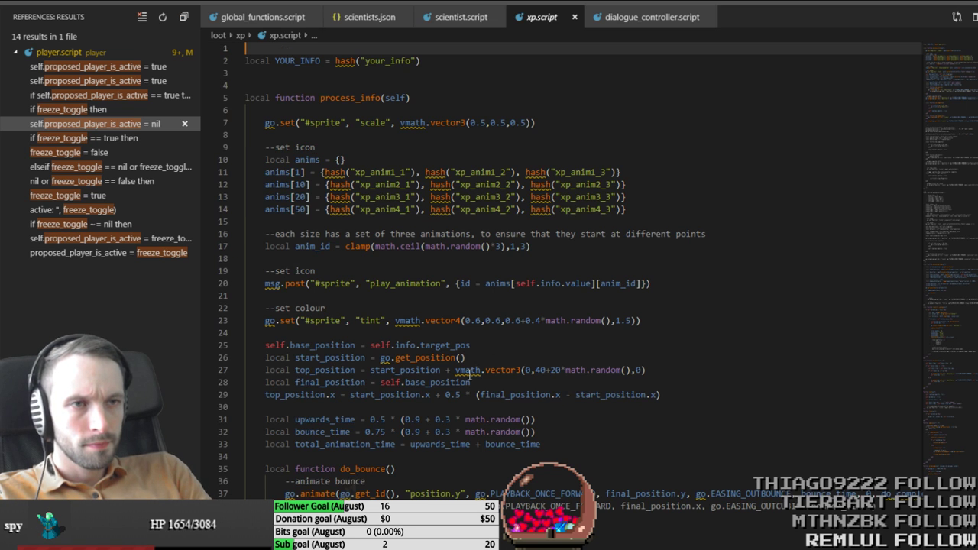
Step: Fold all functions in xp.script and examine the code of init, check_for_pickup and process_info
{"action": "key", "text": "ctrl+k"}
{"action": "key", "text": "ctrl+0"}
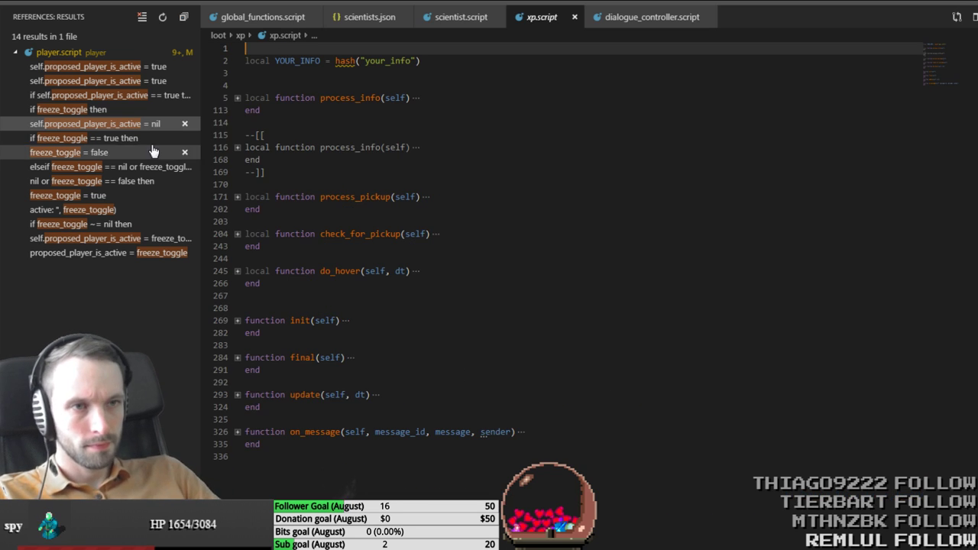
{"action": "left_click", "coordinate": [238, 320]}
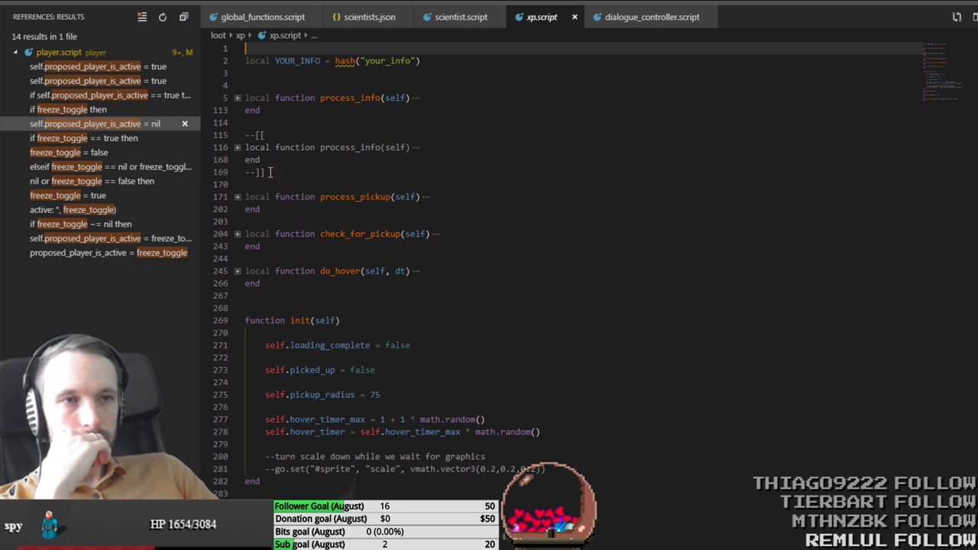
{"action": "left_click", "coordinate": [238, 233]}
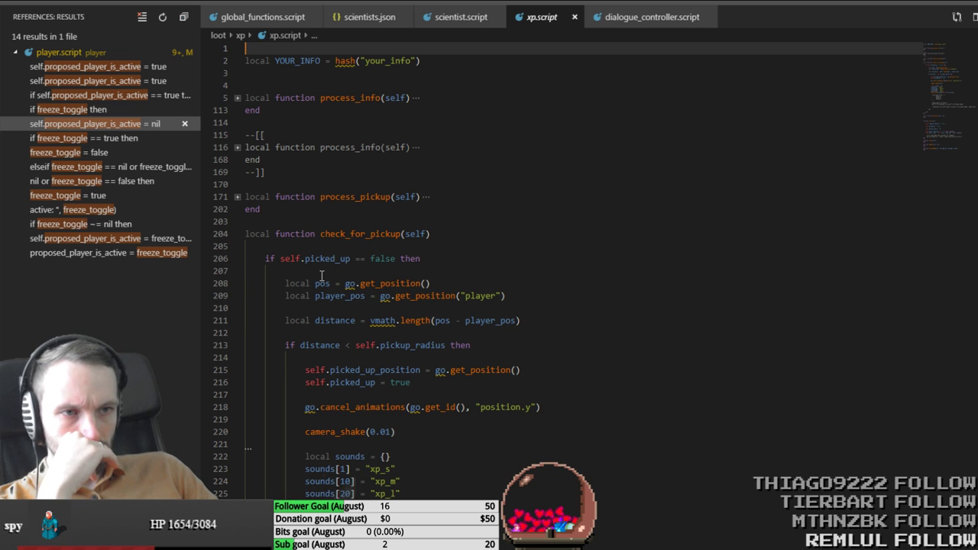
{"action": "scroll", "coordinate": [321, 276], "scroll_direction": "down", "scroll_amount": 2}
{"action": "scroll", "coordinate": [308, 272], "scroll_direction": "down", "scroll_amount": 3}
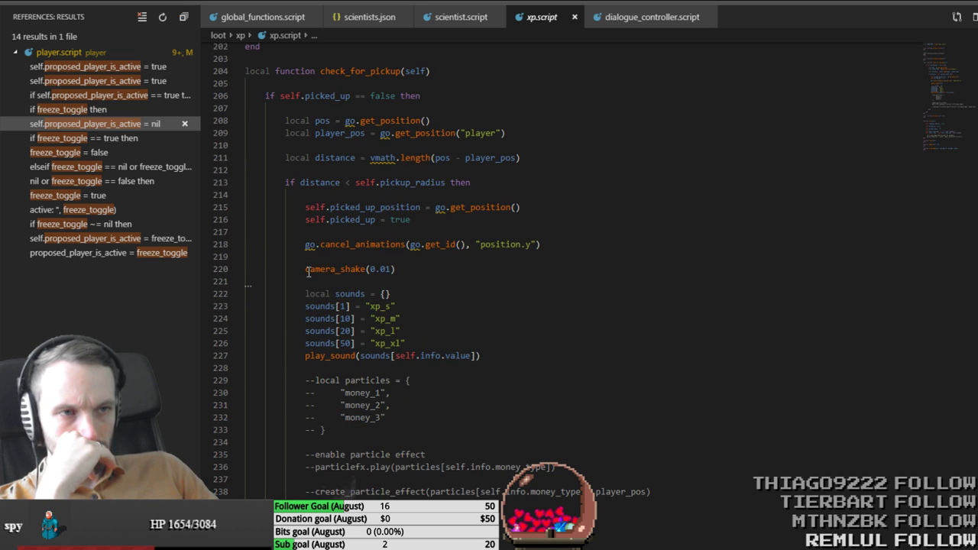
{"action": "key", "text": "ctrl+Home"}
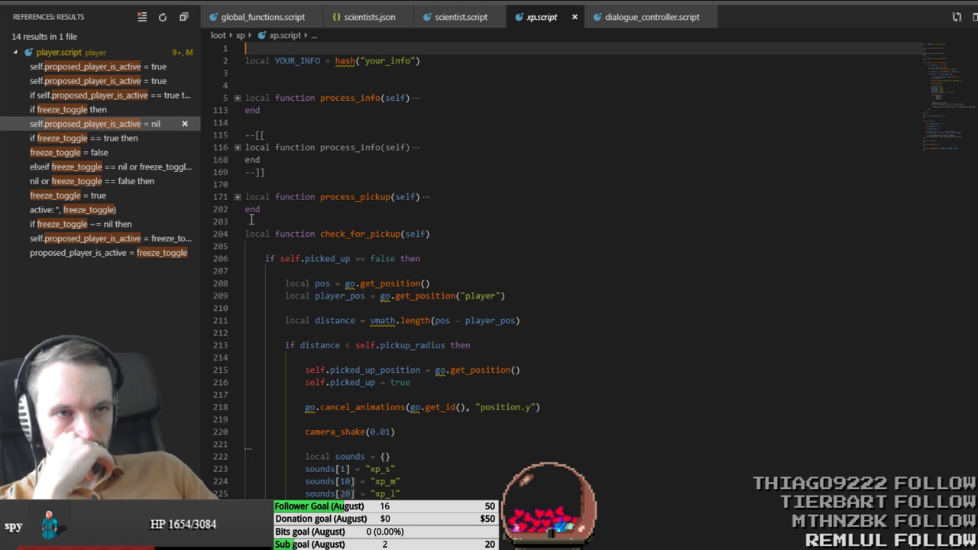
{"action": "left_click", "coordinate": [237, 99]}
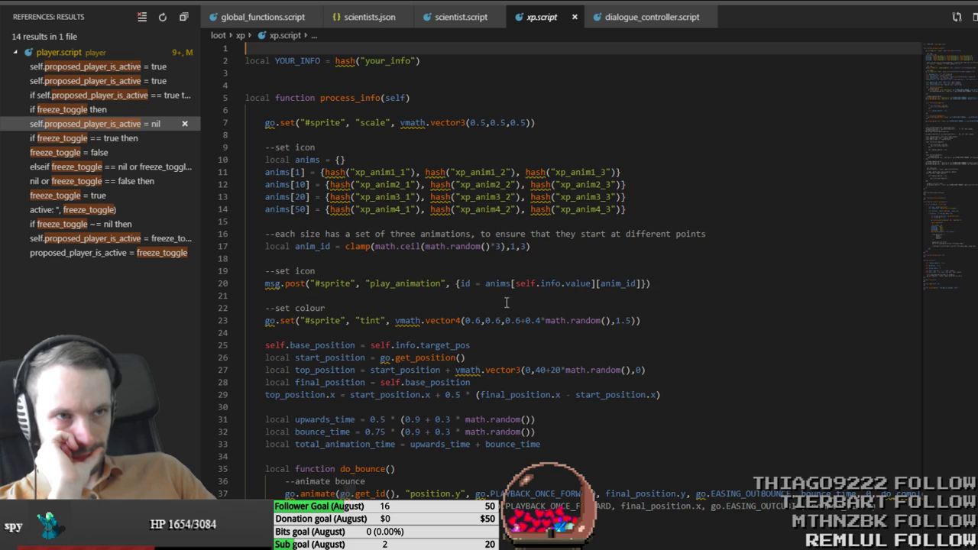
{"action": "scroll", "coordinate": [506, 302], "scroll_direction": "down", "scroll_amount": 18}
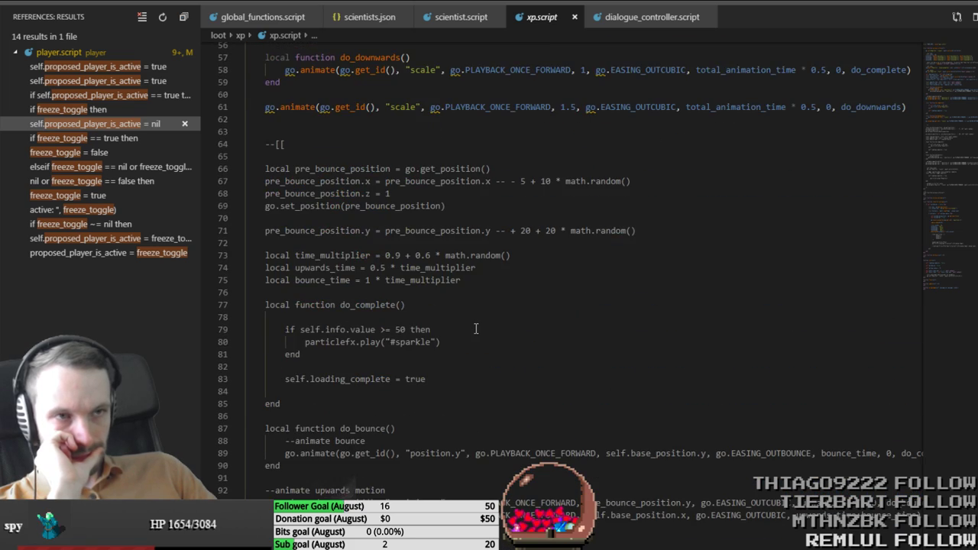
{"action": "scroll", "coordinate": [474, 328], "scroll_direction": "down", "scroll_amount": 20}
{"action": "scroll", "coordinate": [474, 328], "scroll_direction": "up", "scroll_amount": 17}
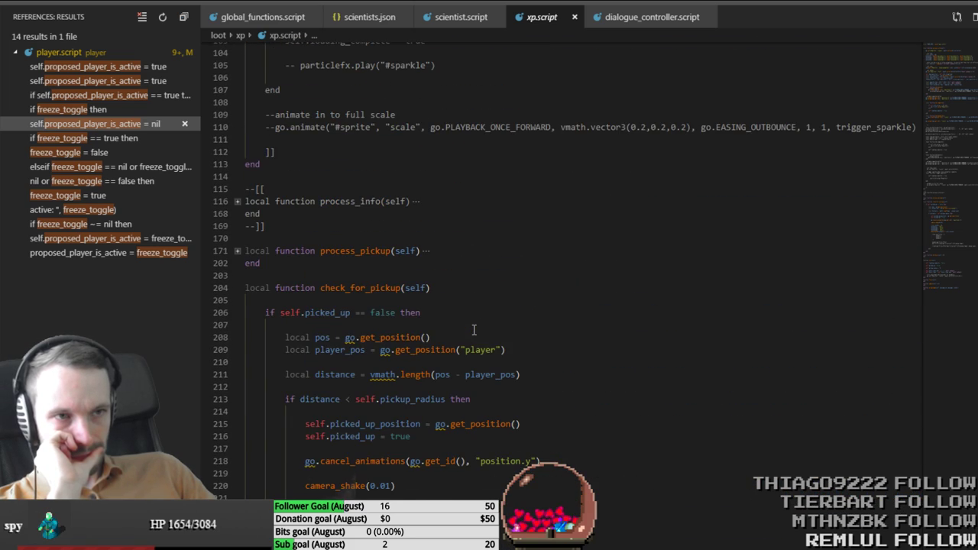
Step: Add the line self.my_id = go.get_id() at the start of the init function in xp.script
{"action": "left_click", "coordinate": [484, 307]}
{"action": "scroll", "coordinate": [484, 307], "scroll_direction": "down", "scroll_amount": 15}
{"action": "left_click", "coordinate": [463, 303]}
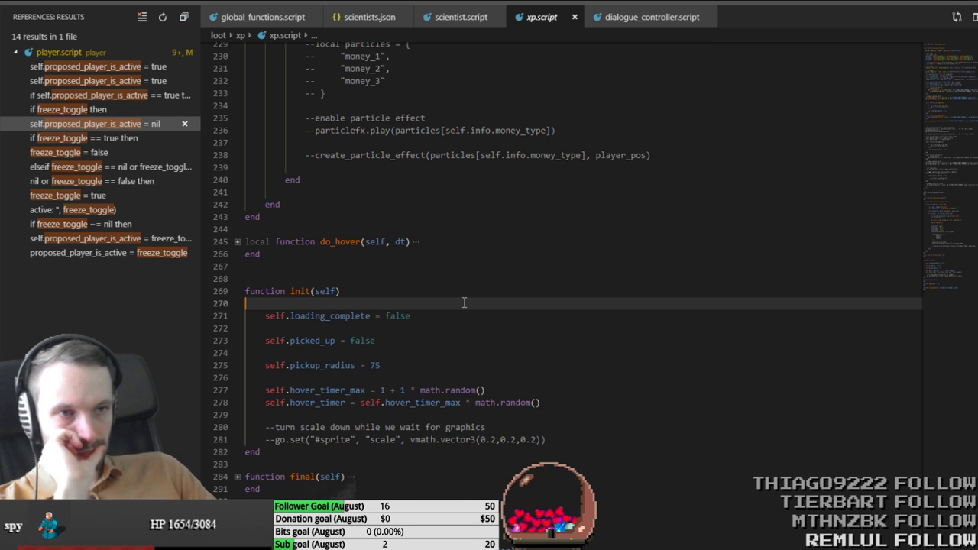
{"action": "key", "text": "Return"}
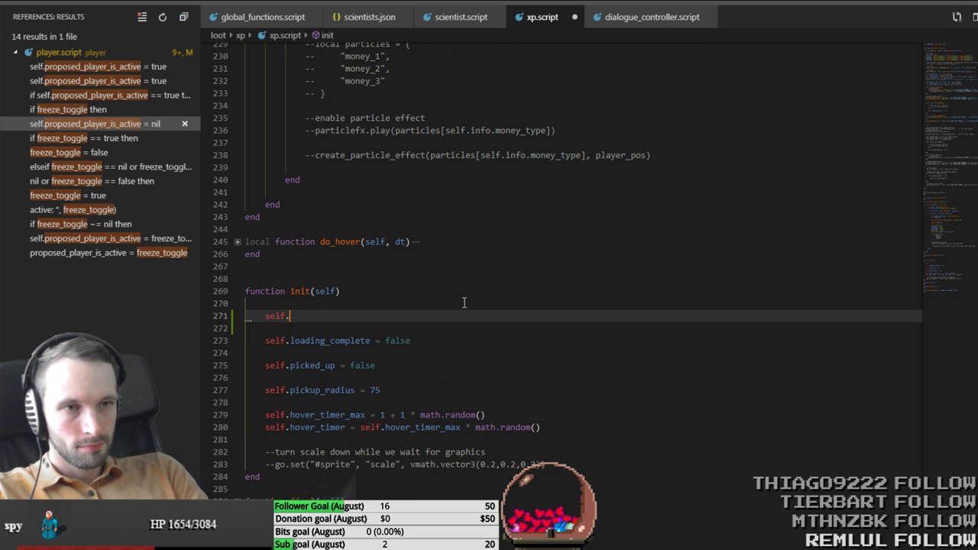
{"action": "type", "text": "my_id = goge"}
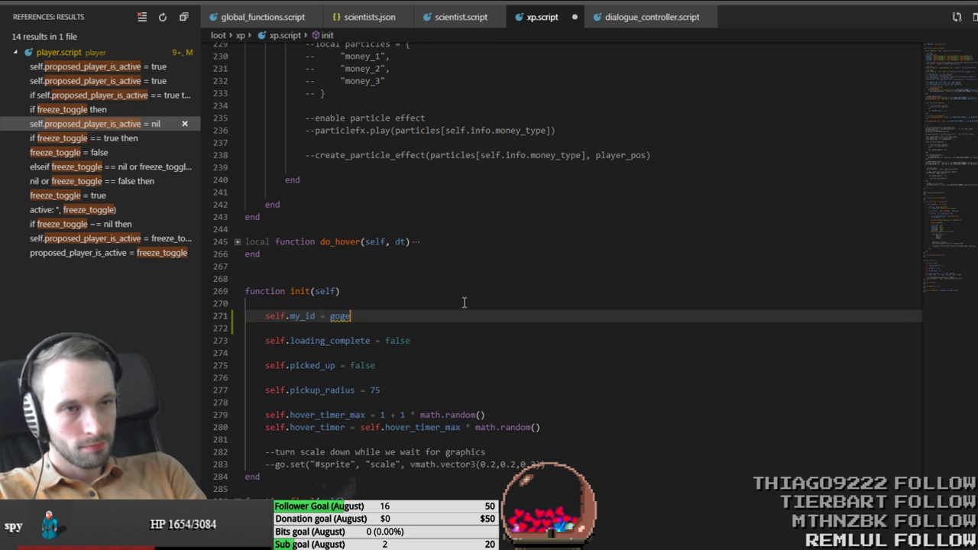
{"action": "key", "text": "BackSpace"}
{"action": "key", "text": "BackSpace"}
{"action": "type", "text": ".get_id()"}
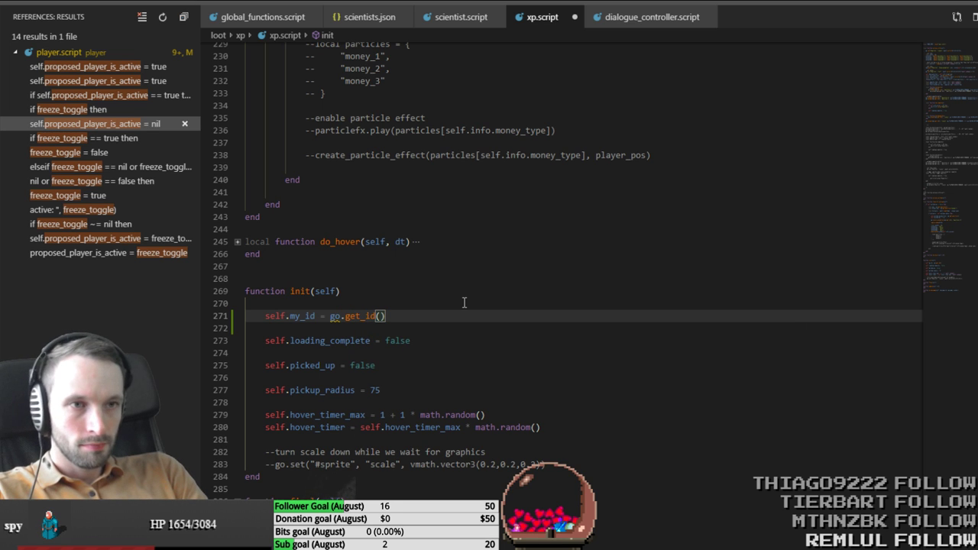
Step: Find go.get_id() with self.my_id as replacement and replace it in the arrange_depth call of the update function
{"action": "key", "text": "ctrl+f"}
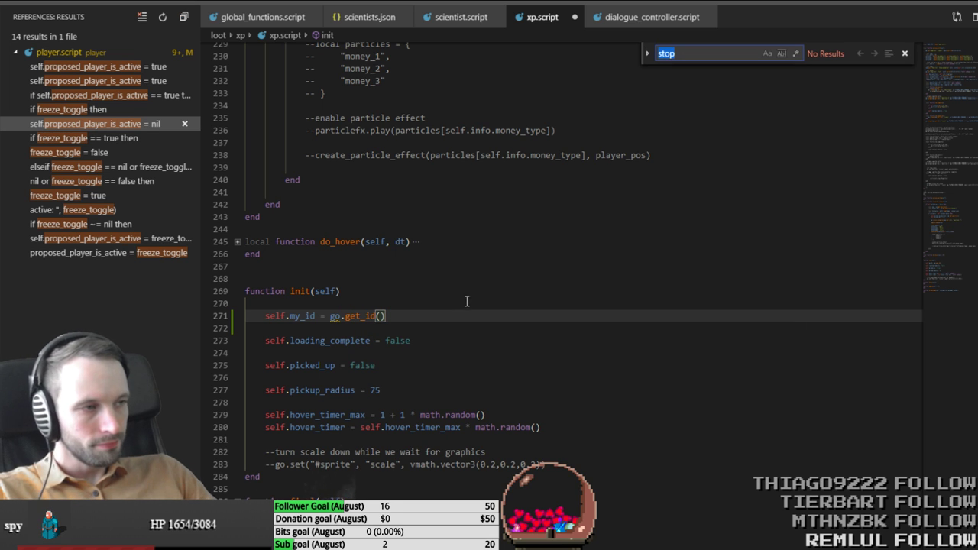
{"action": "left_click", "coordinate": [646, 63]}
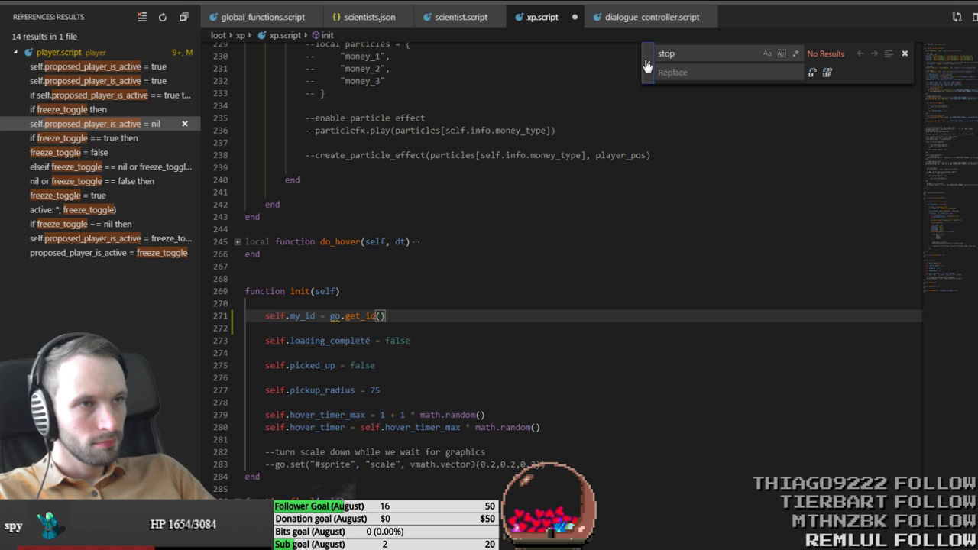
{"action": "double_click", "coordinate": [706, 53]}
{"action": "type", "text": "go.get_id()"}
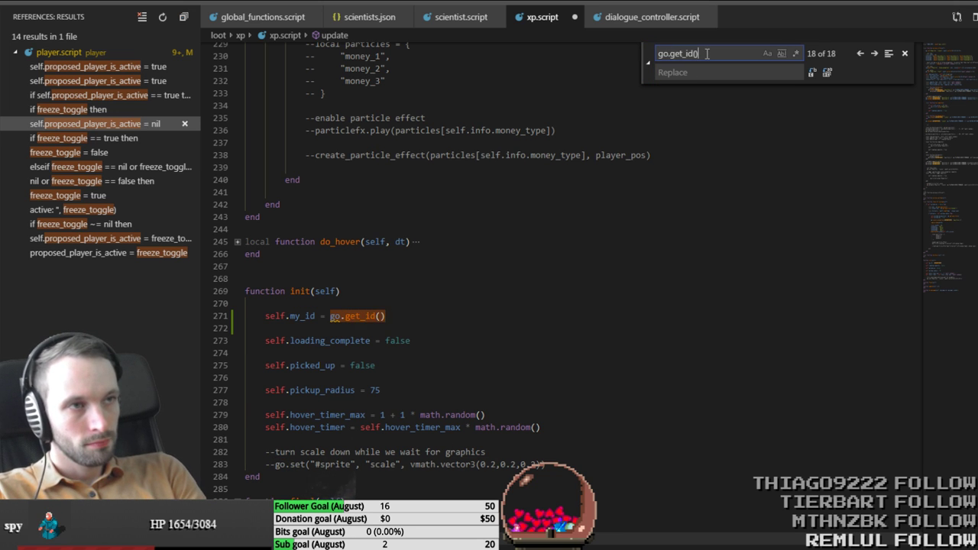
{"action": "key", "text": "Tab"}
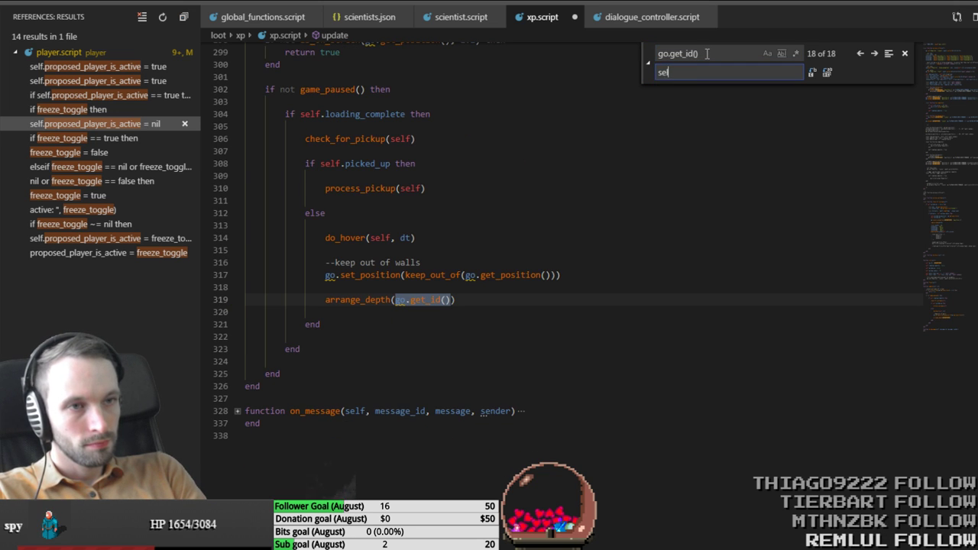
{"action": "type", "text": "self.my_id"}
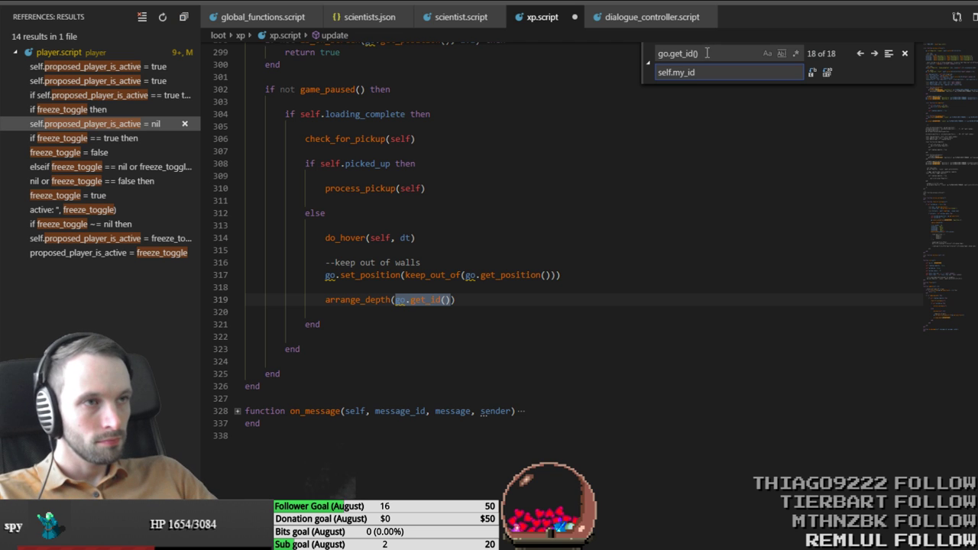
{"action": "left_click", "coordinate": [812, 73]}
Step: Replace go.get_id() with self.my_id one by one in the first process_info function, including its commented-out block
{"action": "left_click", "coordinate": [813, 74]}
{"action": "left_click", "coordinate": [813, 73]}
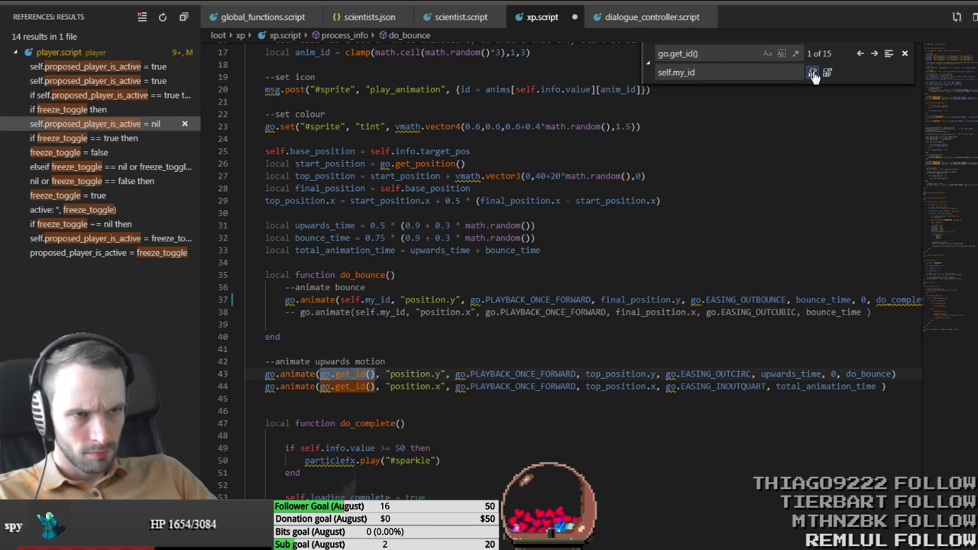
{"action": "left_click", "coordinate": [813, 73]}
{"action": "left_click", "coordinate": [813, 73]}
{"action": "left_click", "coordinate": [813, 73]}
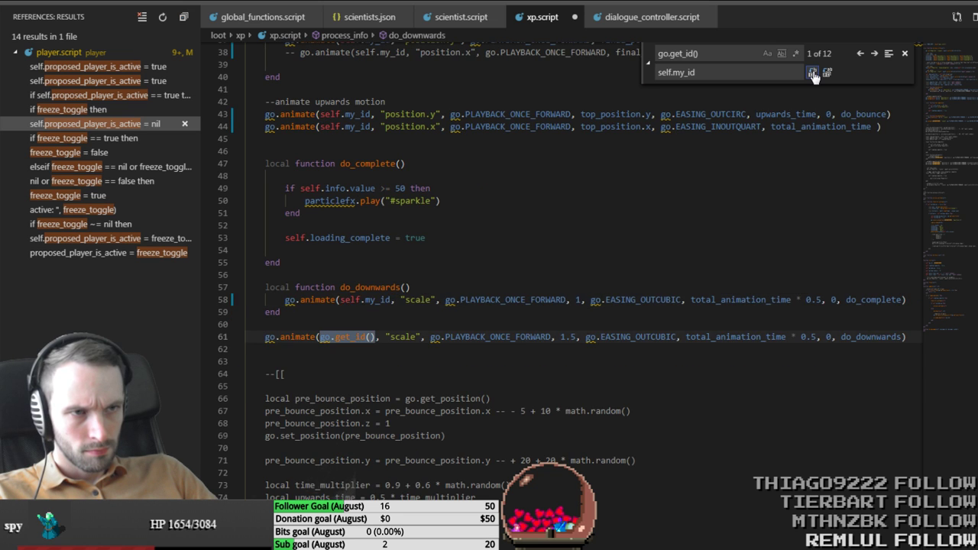
{"action": "left_click", "coordinate": [813, 73]}
{"action": "left_click", "coordinate": [813, 74]}
{"action": "left_click", "coordinate": [813, 74]}
{"action": "left_click", "coordinate": [812, 73]}
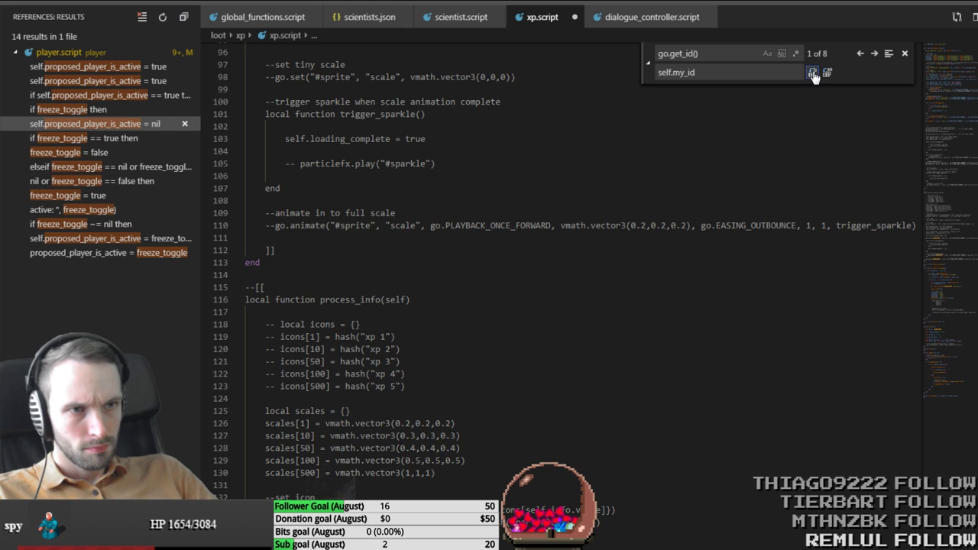
Step: Replace go.get_id() with self.my_id in the two scale animations of the commented-out second process_info function
{"action": "scroll", "coordinate": [791, 171], "scroll_direction": "down", "scroll_amount": 4}
{"action": "left_click", "coordinate": [874, 53]}
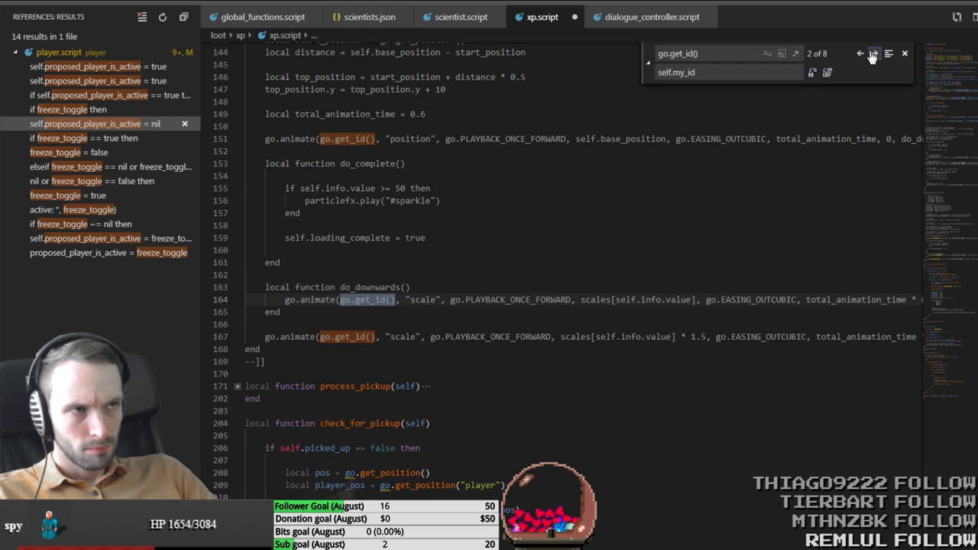
{"action": "left_click", "coordinate": [813, 73]}
{"action": "left_click", "coordinate": [813, 73]}
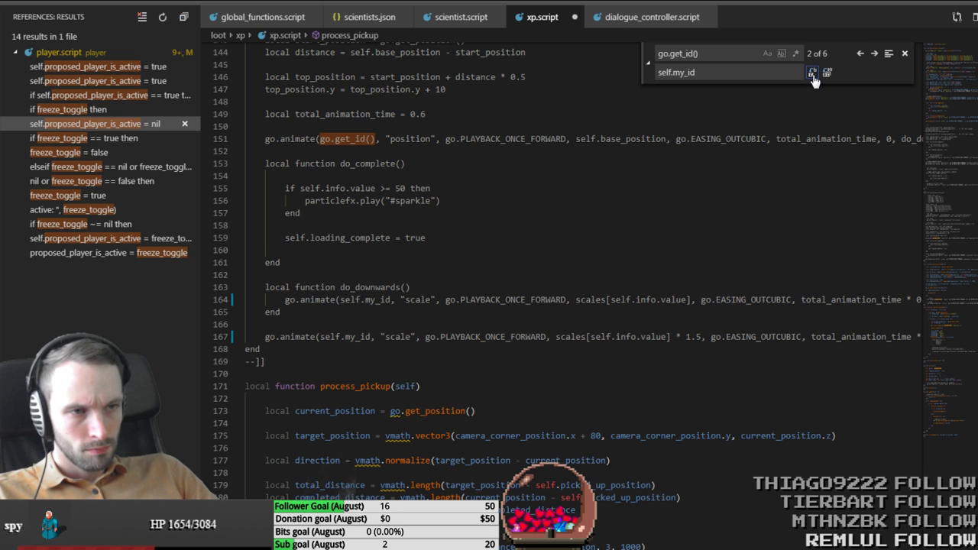
Step: Replace go.get_id() with self.my_id in check_for_pickup's cancel_animations call and both do_hover animations
{"action": "left_click", "coordinate": [874, 53]}
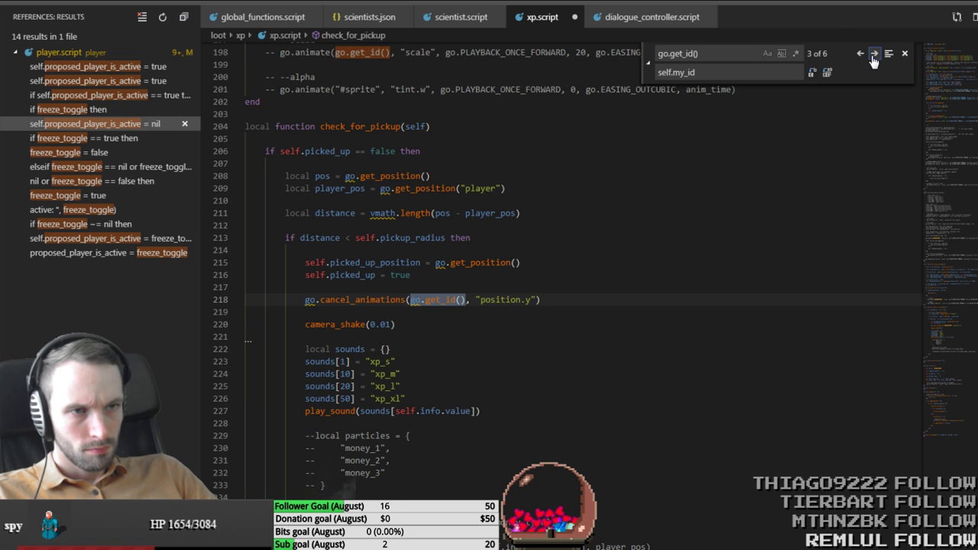
{"action": "left_click", "coordinate": [811, 74]}
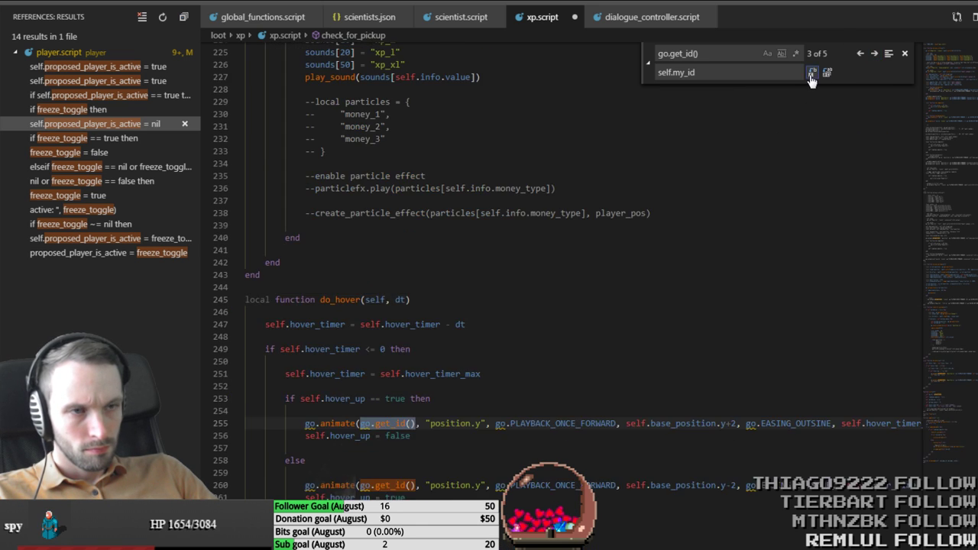
{"action": "left_click", "coordinate": [811, 74]}
{"action": "left_click", "coordinate": [811, 74]}
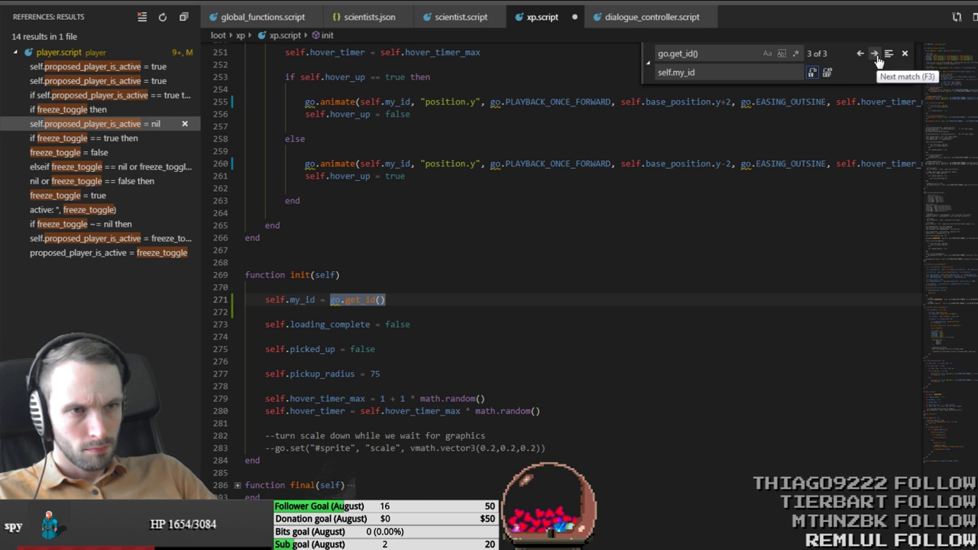
Step: Replace the remaining commented-out go.get_id() calls with self.my_id, skipping the init assignment, and save xp.script
{"action": "left_click", "coordinate": [874, 55]}
{"action": "left_click", "coordinate": [811, 72]}
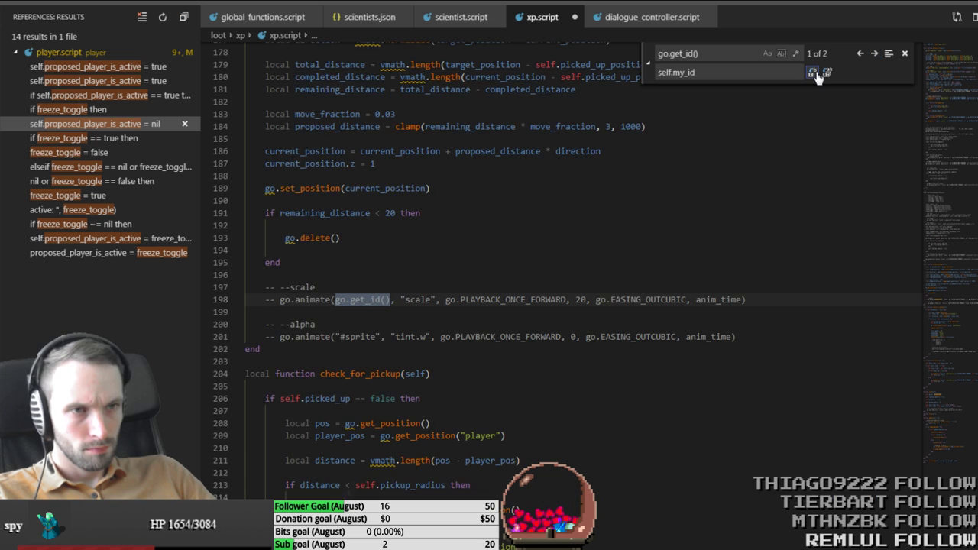
{"action": "left_click", "coordinate": [811, 73]}
{"action": "key", "text": "Escape"}
{"action": "left_click", "coordinate": [573, 360]}
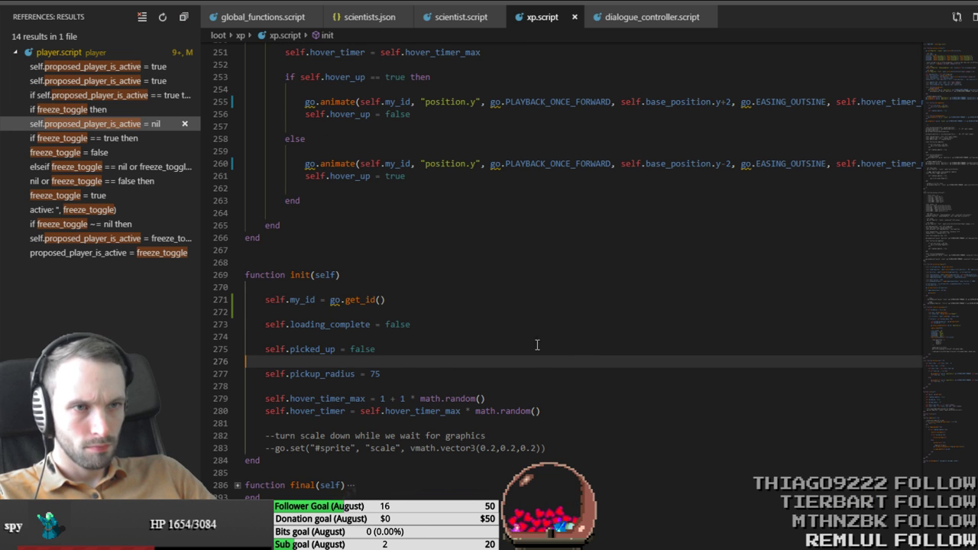
{"action": "key", "text": "ctrl+s"}
Step: Search xp.script for "player" and go to the "player" argument of go.get_position in check_for_pickup
{"action": "scroll", "coordinate": [465, 348], "scroll_direction": "down", "scroll_amount": 1}
{"action": "scroll", "coordinate": [463, 348], "scroll_direction": "up", "scroll_amount": 1}
{"action": "scroll", "coordinate": [459, 342], "scroll_direction": "up", "scroll_amount": 5}
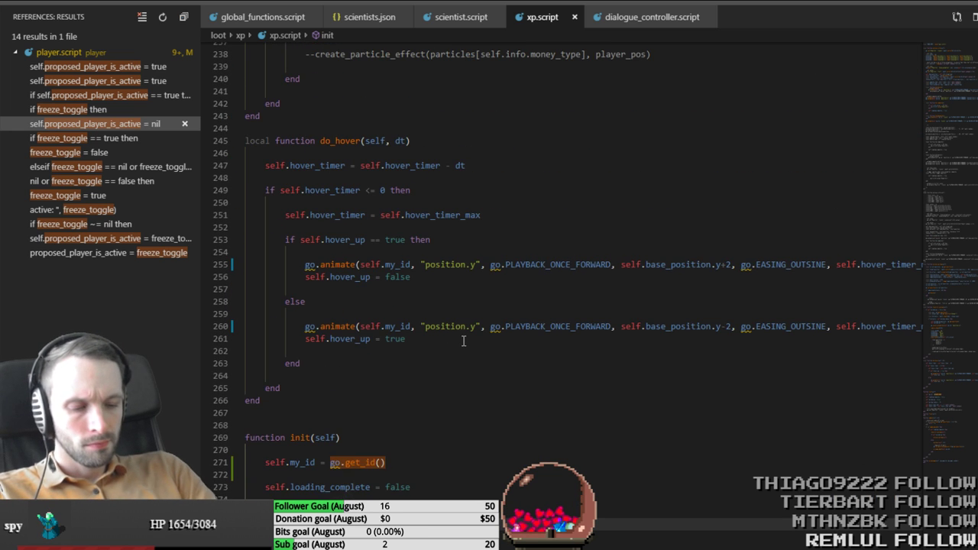
{"action": "key", "text": "ctrl+f"}
{"action": "type", "text": "play"}
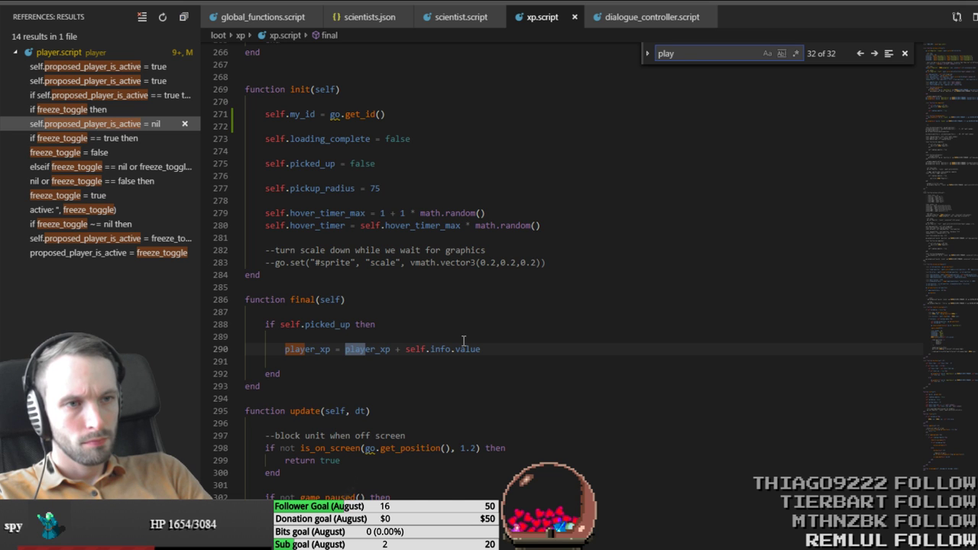
{"action": "key", "text": "Return"}
{"action": "key", "text": "Return"}
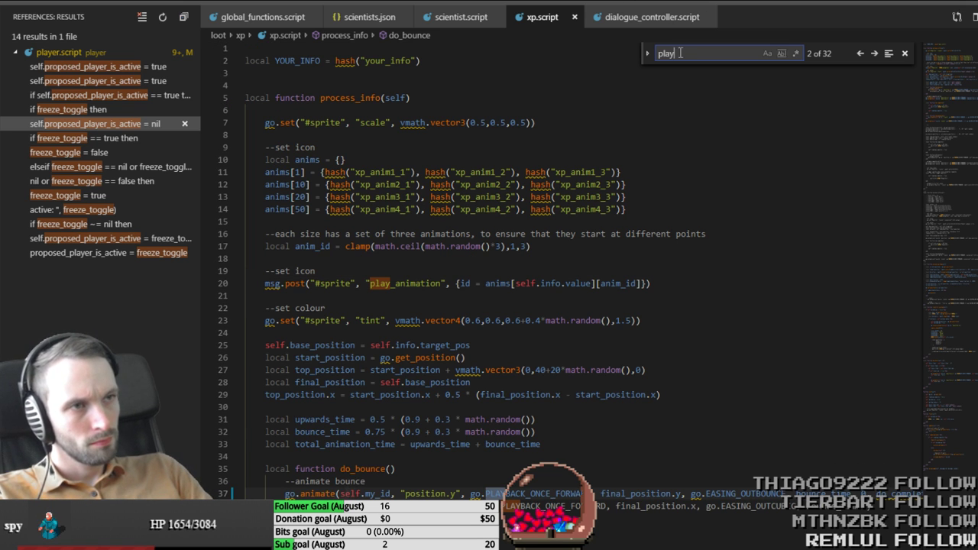
{"action": "type", "text": "er"}
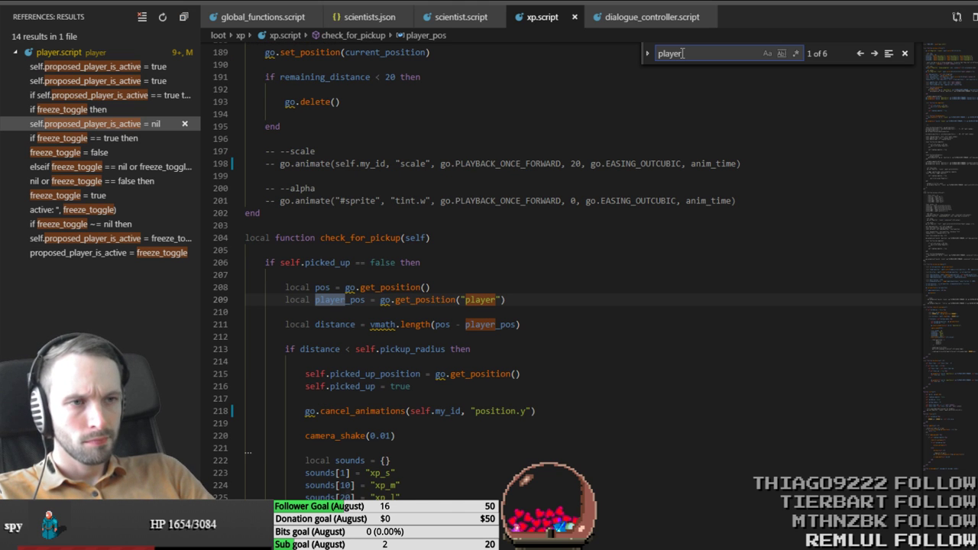
{"action": "key", "text": "Return"}
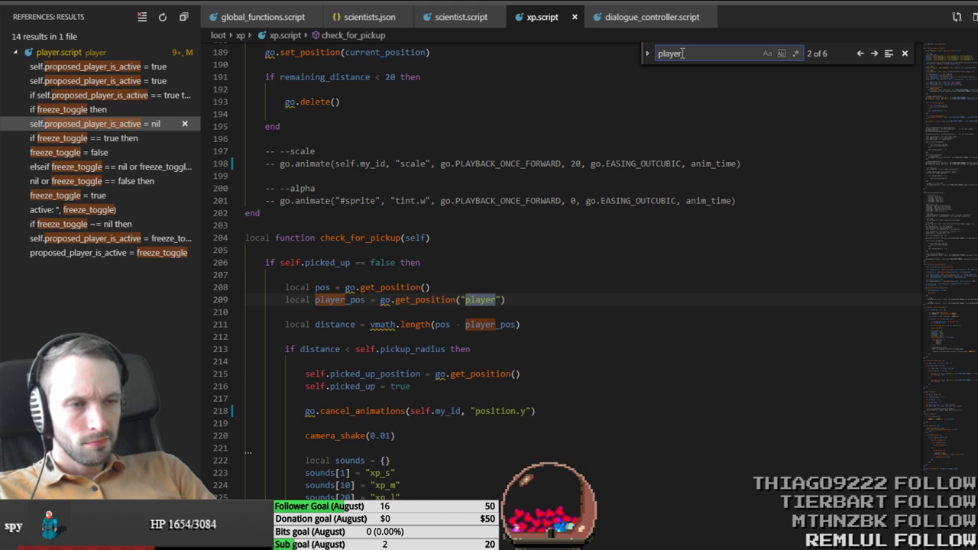
Step: Step through the remaining matches for "player" in xp.script and close the search
{"action": "key", "text": "Return"}
{"action": "key", "text": "Return"}
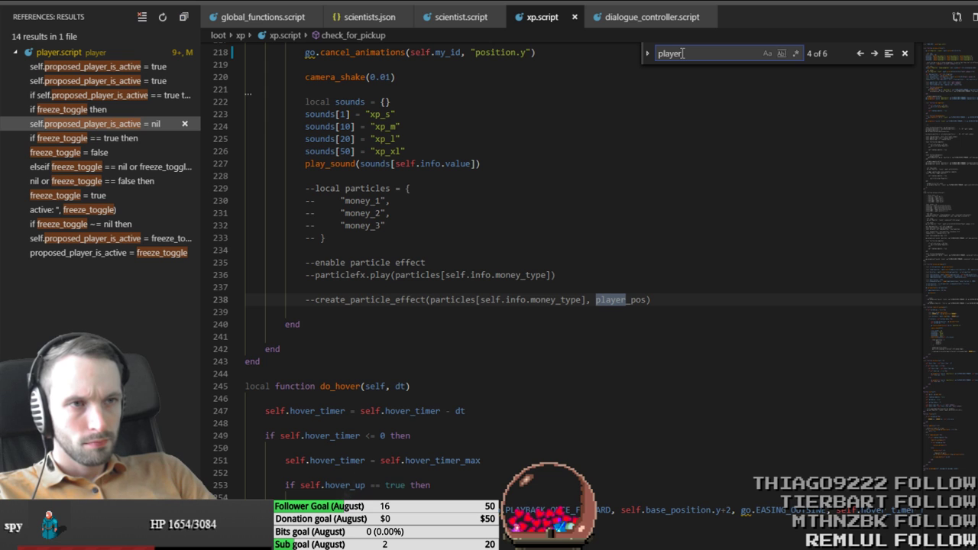
{"action": "key", "text": "Return"}
{"action": "key", "text": "Return"}
{"action": "key", "text": "Return"}
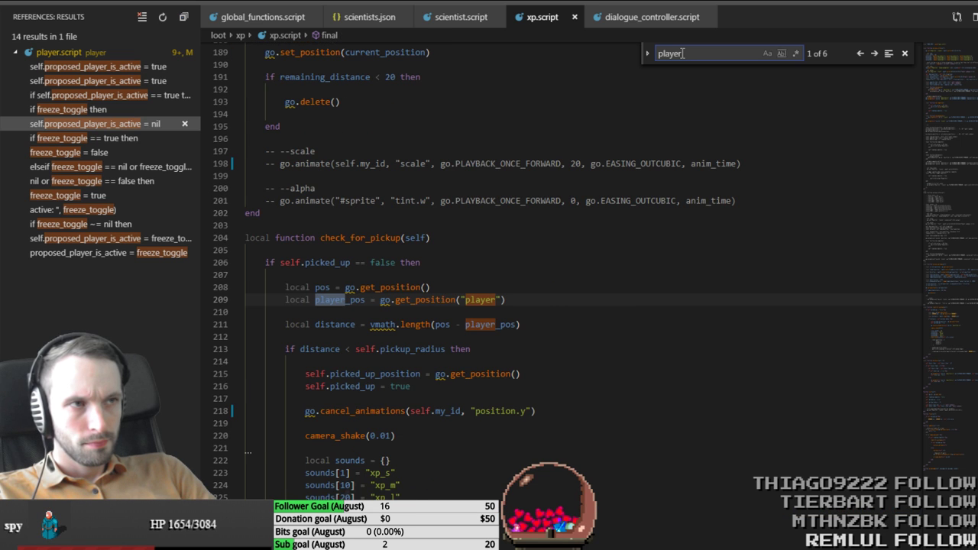
{"action": "key", "text": "Escape"}
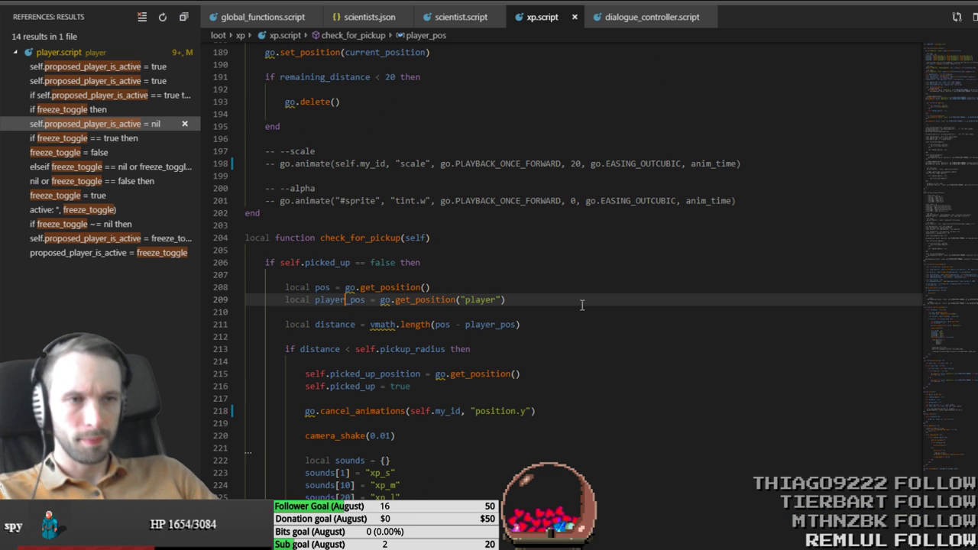
Step: Review the check_for_pickup, process_pickup, do_hover and init functions in xp.script
{"action": "left_click", "coordinate": [579, 308]}
{"action": "scroll", "coordinate": [579, 307], "scroll_direction": "down", "scroll_amount": 10}
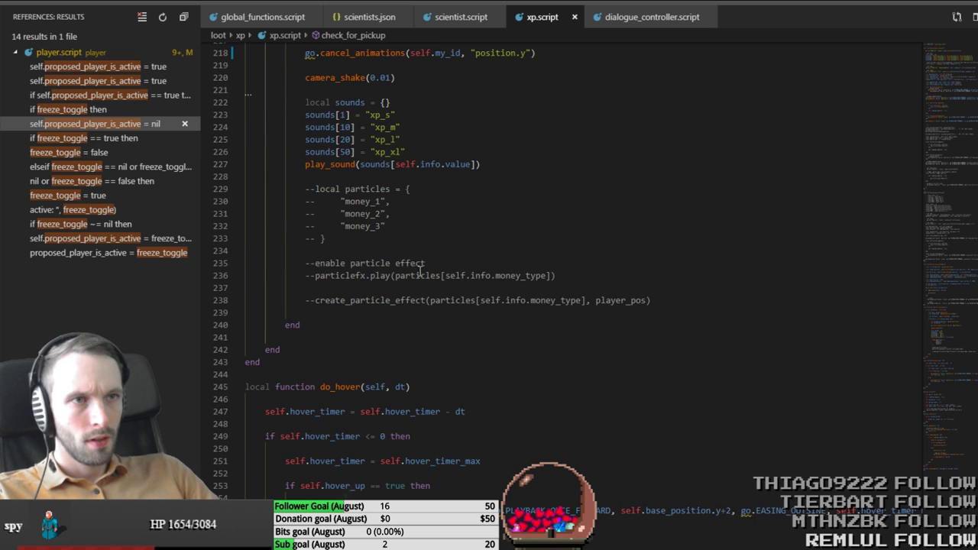
{"action": "scroll", "coordinate": [420, 268], "scroll_direction": "up", "scroll_amount": 2}
{"action": "scroll", "coordinate": [502, 332], "scroll_direction": "down", "scroll_amount": 5}
{"action": "scroll", "coordinate": [501, 333], "scroll_direction": "down", "scroll_amount": 6}
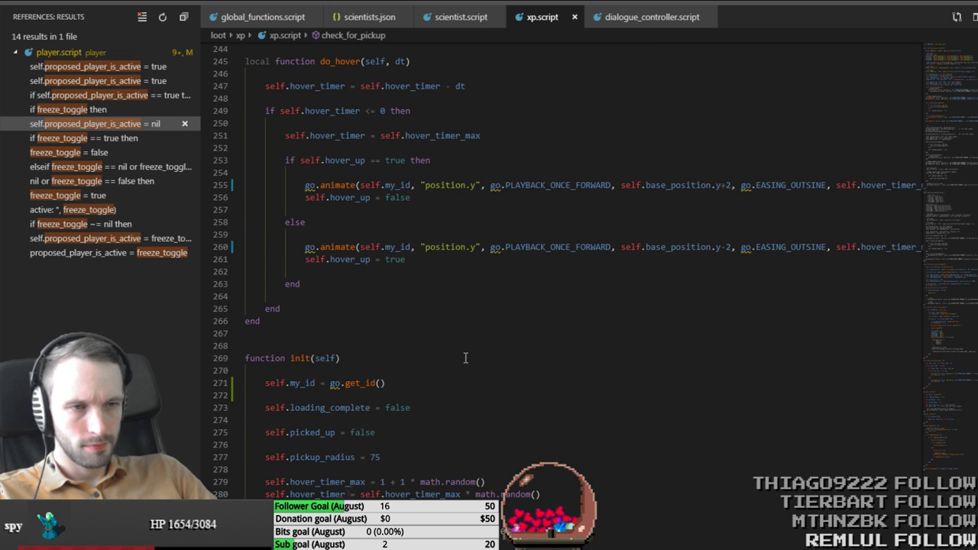
{"action": "scroll", "coordinate": [466, 357], "scroll_direction": "down", "scroll_amount": 2}
{"action": "scroll", "coordinate": [458, 430], "scroll_direction": "up", "scroll_amount": 3}
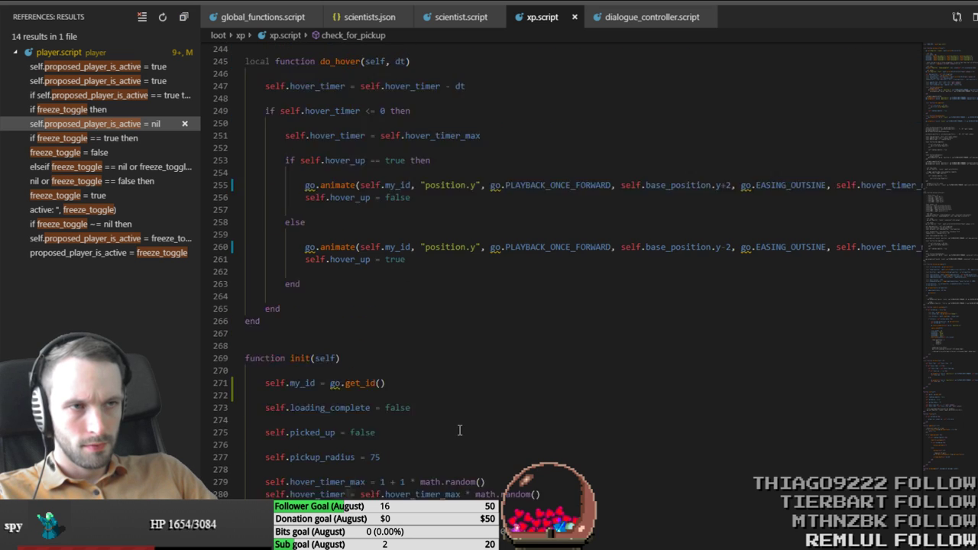
{"action": "scroll", "coordinate": [516, 457], "scroll_direction": "up", "scroll_amount": 20}
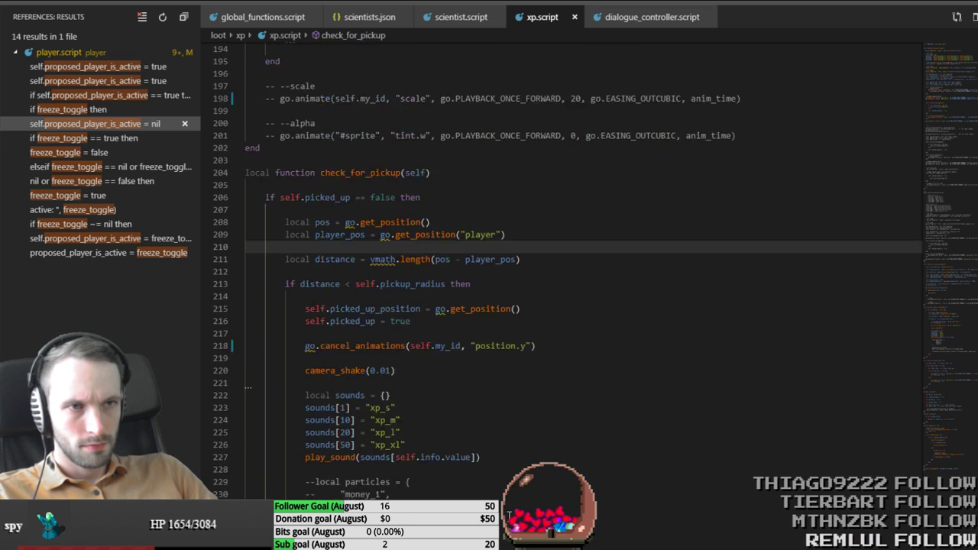
{"action": "scroll", "coordinate": [526, 496], "scroll_direction": "up", "scroll_amount": 5}
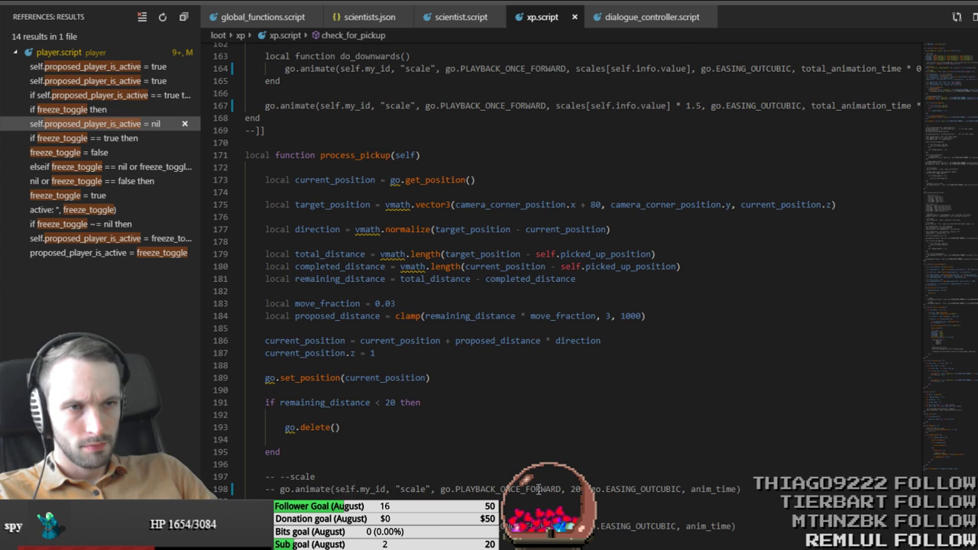
{"action": "scroll", "coordinate": [550, 487], "scroll_direction": "down", "scroll_amount": 6}
{"action": "scroll", "coordinate": [554, 484], "scroll_direction": "down", "scroll_amount": 20}
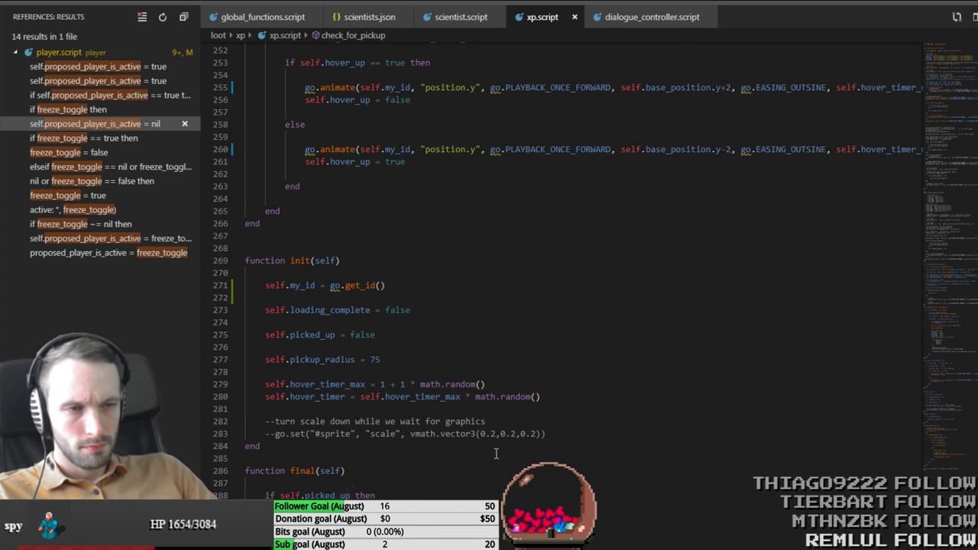
Step: Delete the commented-out "turn scale down while we wait for graphics" lines at the end of init and save the script
{"action": "scroll", "coordinate": [496, 454], "scroll_direction": "down", "scroll_amount": 1}
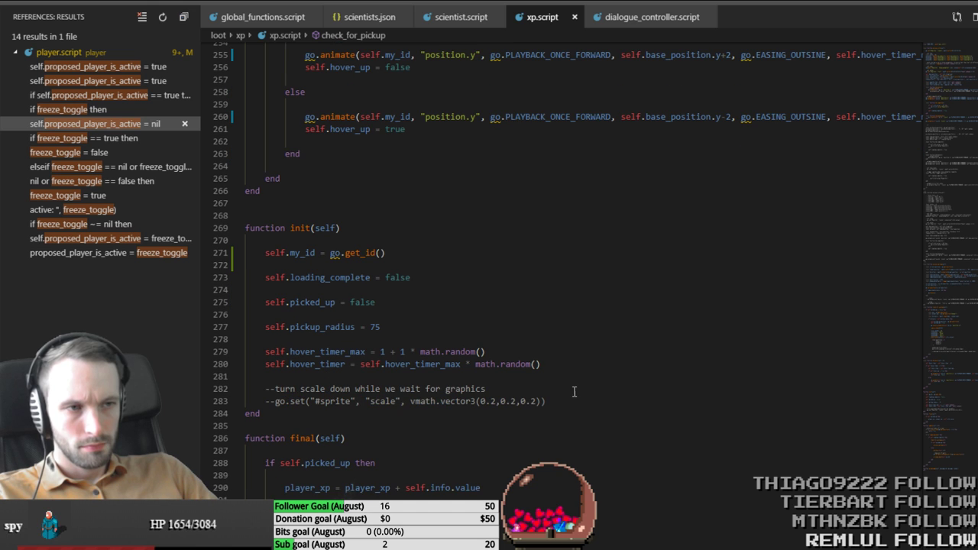
{"action": "left_click_drag", "start_coordinate": [577, 400], "coordinate": [584, 376]}
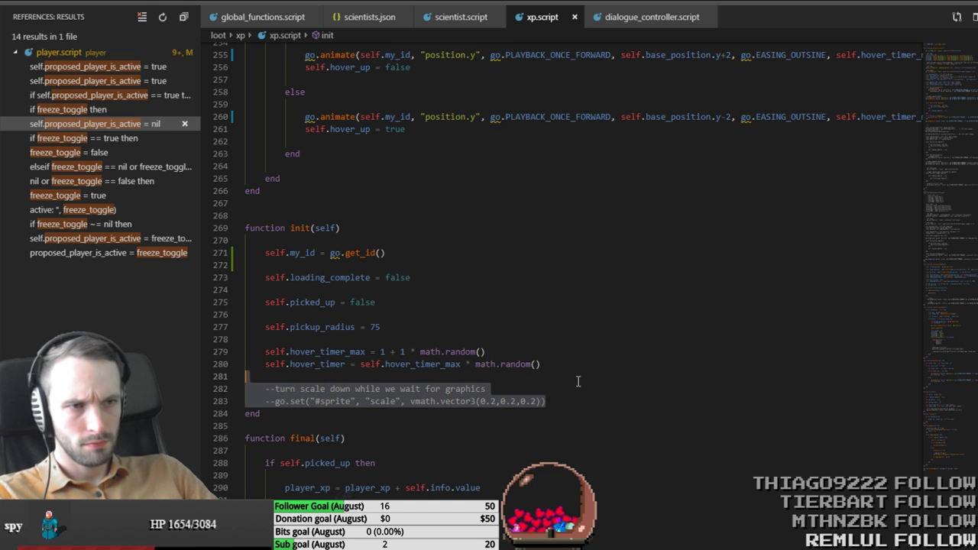
{"action": "key", "text": "BackSpace"}
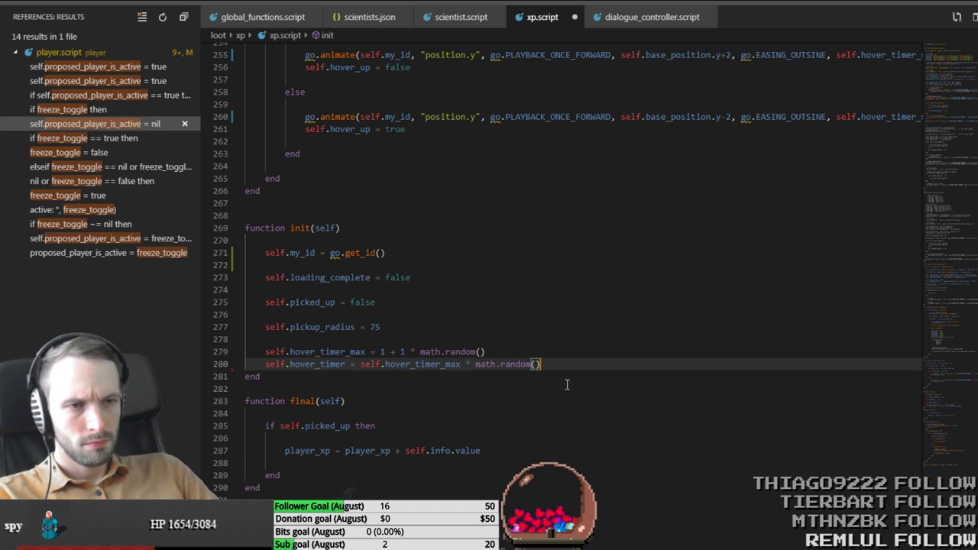
Step: Remove the "block unit when off screen" check from the start of the update function and save xp.script
{"action": "scroll", "coordinate": [601, 391], "scroll_direction": "down", "scroll_amount": 2}
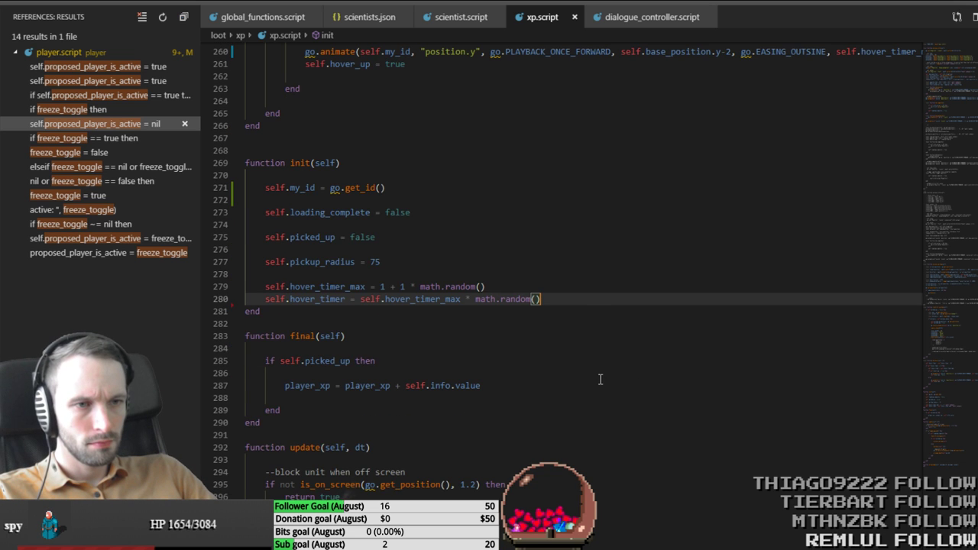
{"action": "scroll", "coordinate": [600, 379], "scroll_direction": "down", "scroll_amount": 1}
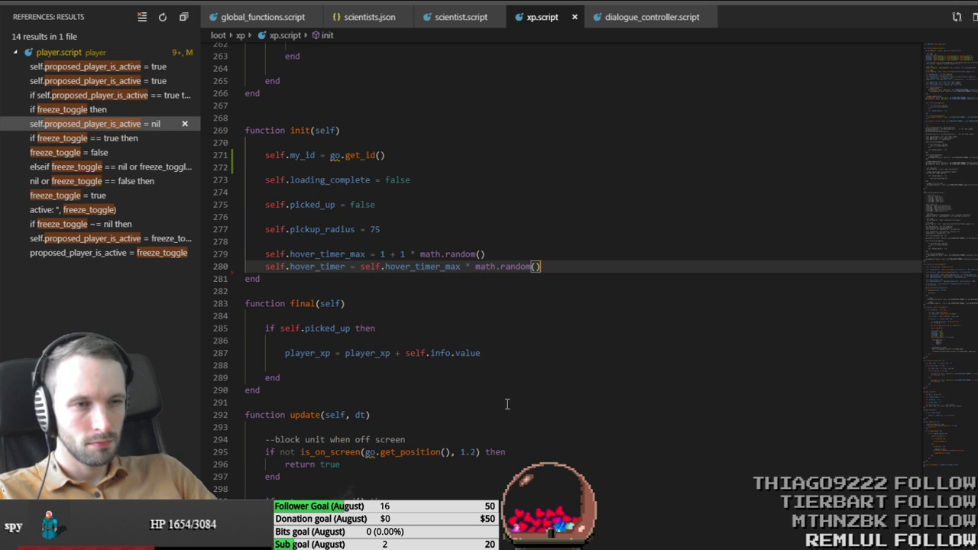
{"action": "scroll", "coordinate": [507, 403], "scroll_direction": "down", "scroll_amount": 2}
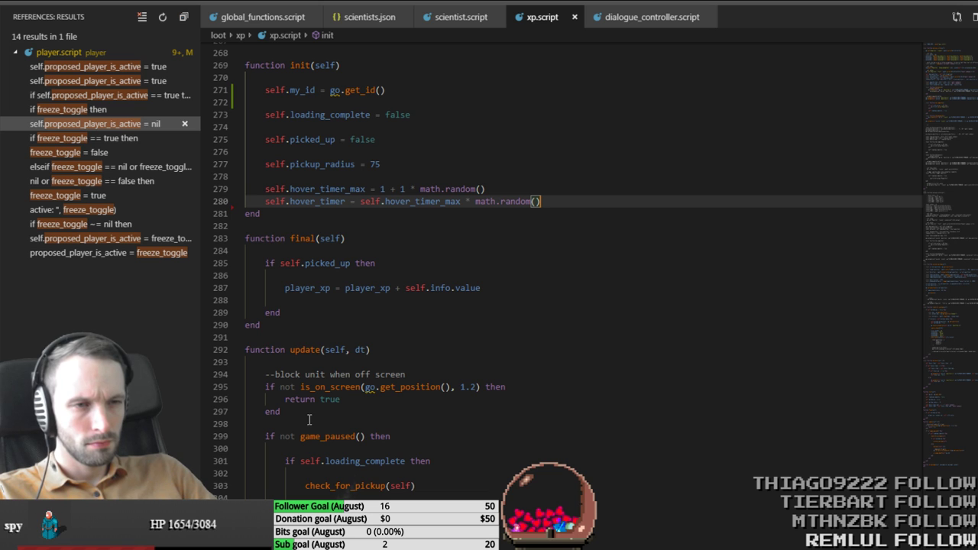
{"action": "scroll", "coordinate": [343, 422], "scroll_direction": "down", "scroll_amount": 2}
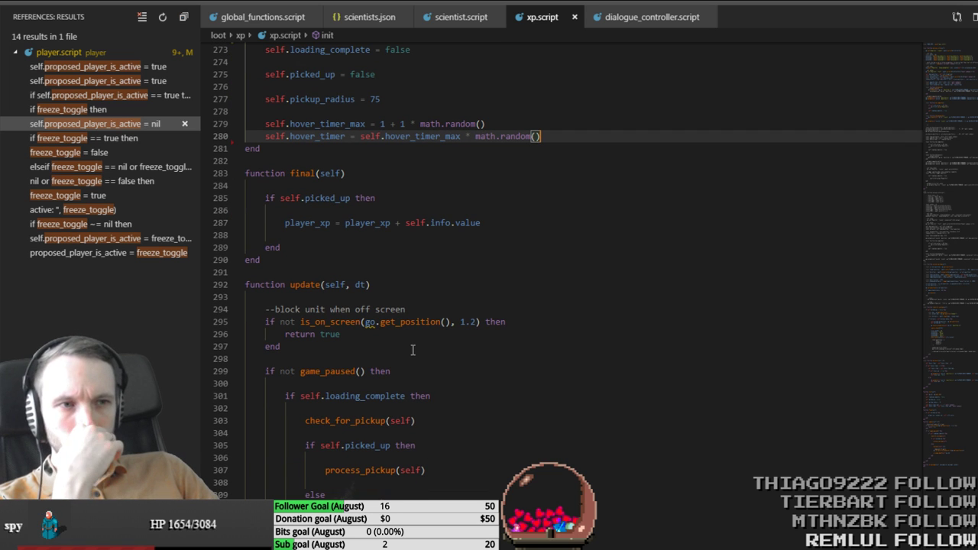
{"action": "left_click", "coordinate": [413, 349]}
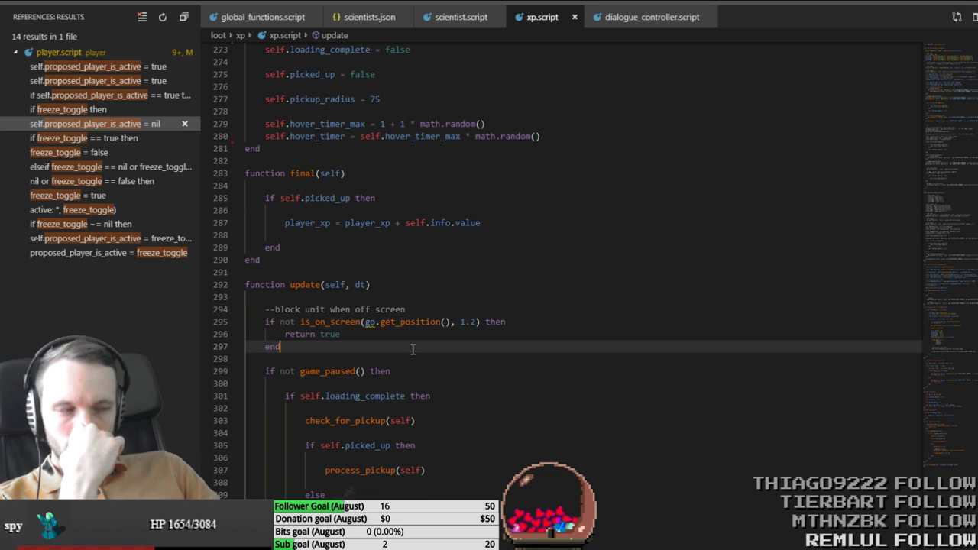
{"action": "scroll", "coordinate": [413, 349], "scroll_direction": "down", "scroll_amount": 3}
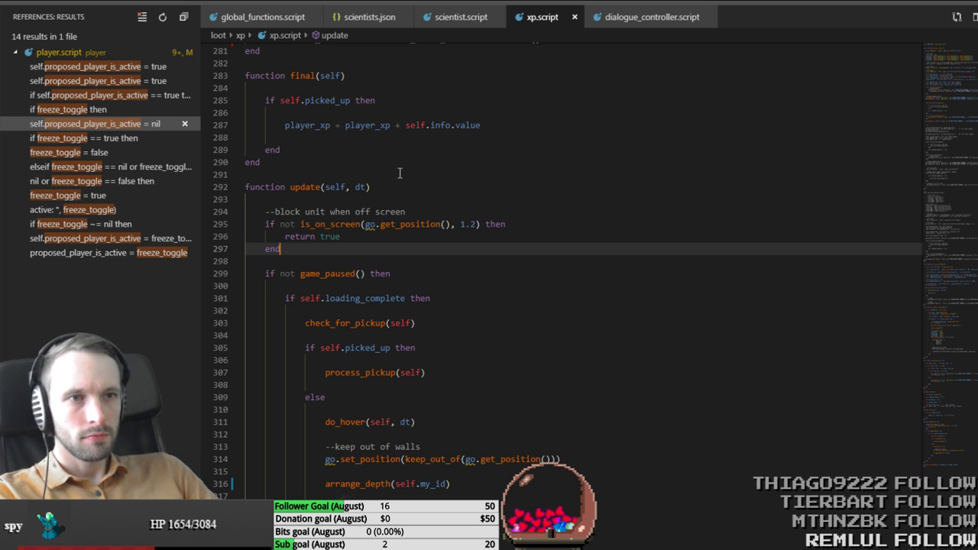
{"action": "left_click", "coordinate": [394, 200], "text": "shift"}
{"action": "key", "text": "ctrl+shift+k"}
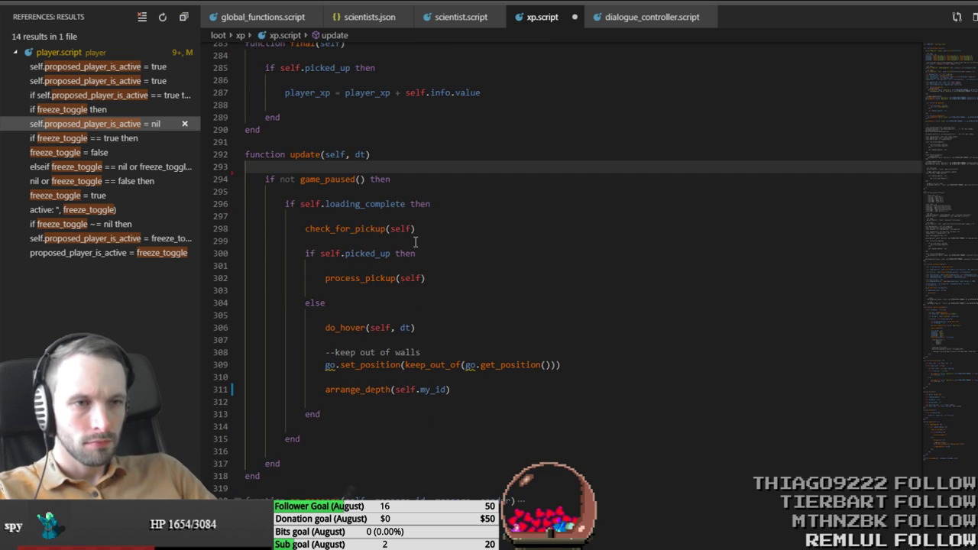
Step: Copy the "--keep out of walls" comment and its go.set_position line from the update function
{"action": "scroll", "coordinate": [414, 241], "scroll_direction": "down", "scroll_amount": 1}
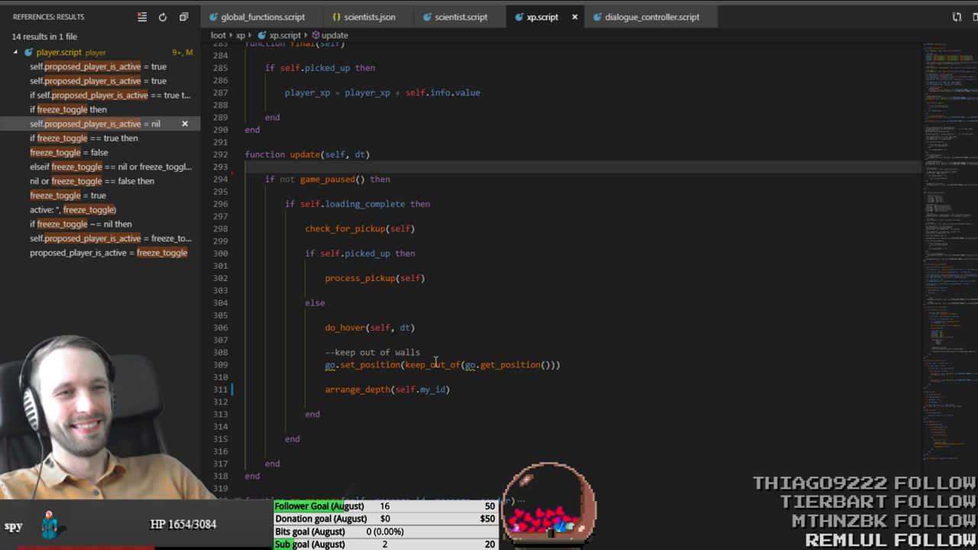
{"action": "scroll", "coordinate": [758, 284], "scroll_direction": "down", "scroll_amount": 1}
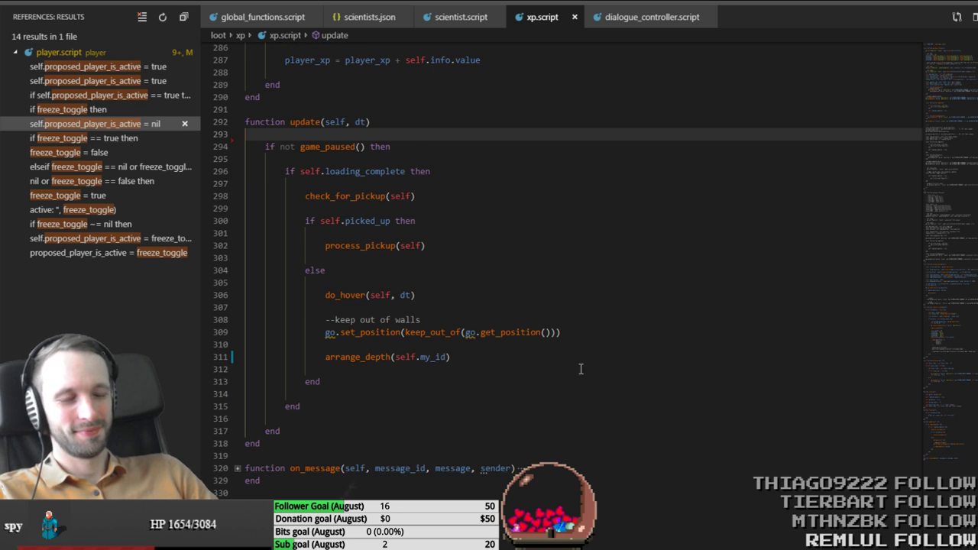
{"action": "scroll", "coordinate": [580, 369], "scroll_direction": "down", "scroll_amount": 1}
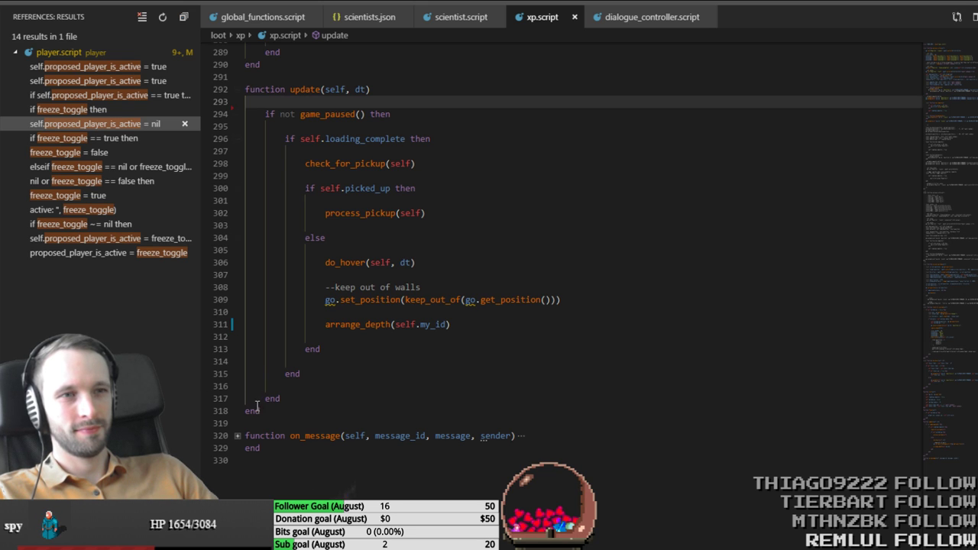
{"action": "mouse_move", "coordinate": [354, 441]}
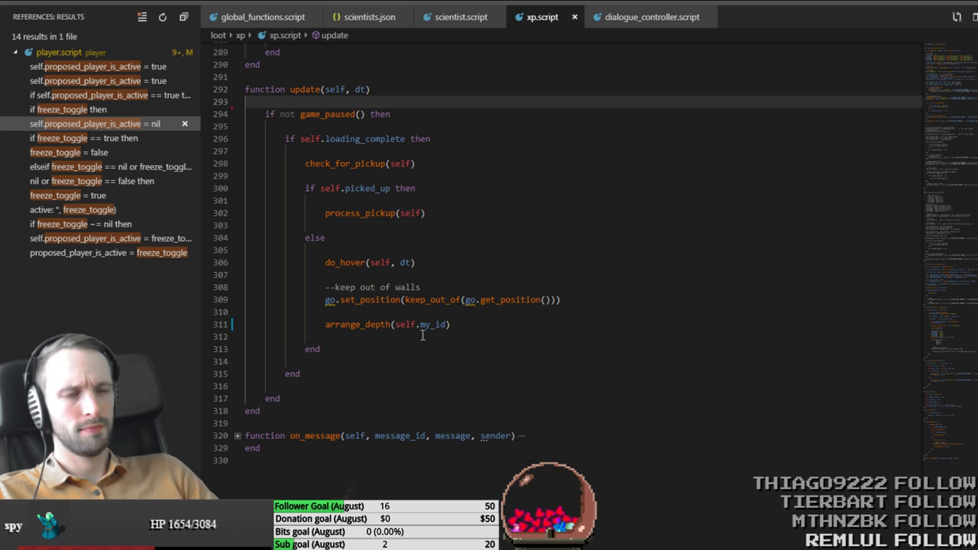
{"action": "scroll", "coordinate": [422, 336], "scroll_direction": "up", "scroll_amount": 1}
{"action": "left_click", "coordinate": [323, 321]}
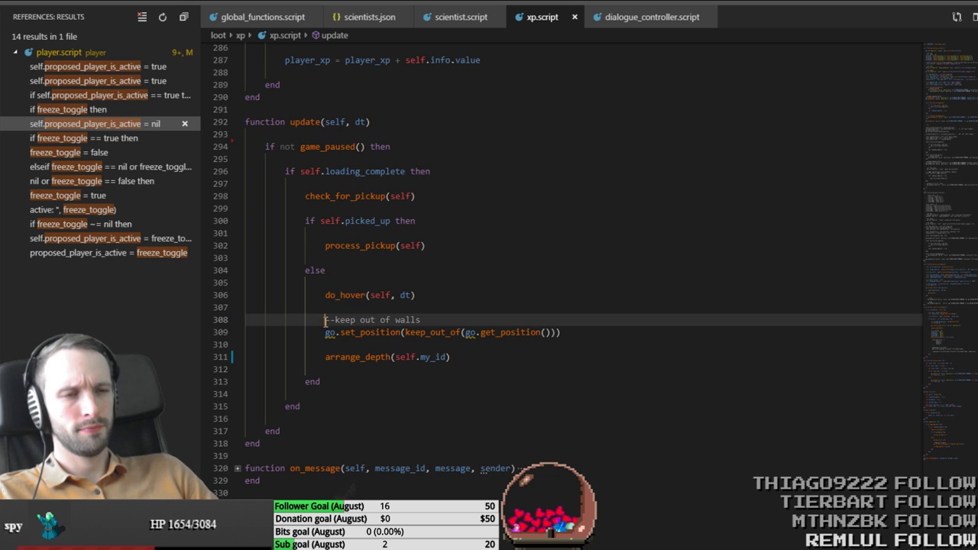
{"action": "left_click", "coordinate": [585, 337], "text": "shift"}
{"action": "key", "text": "ctrl+c"}
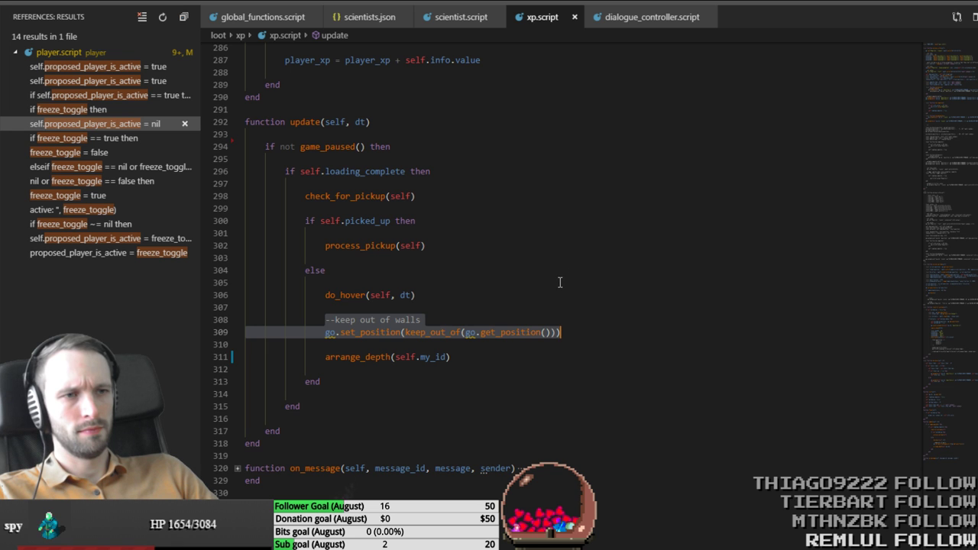
Step: Delete the copied keep-out-of-walls lines from update along with the extra blank lines above arrange_depth
{"action": "scroll", "coordinate": [703, 372], "scroll_direction": "up", "scroll_amount": 15}
{"action": "scroll", "coordinate": [707, 394], "scroll_direction": "up", "scroll_amount": 3}
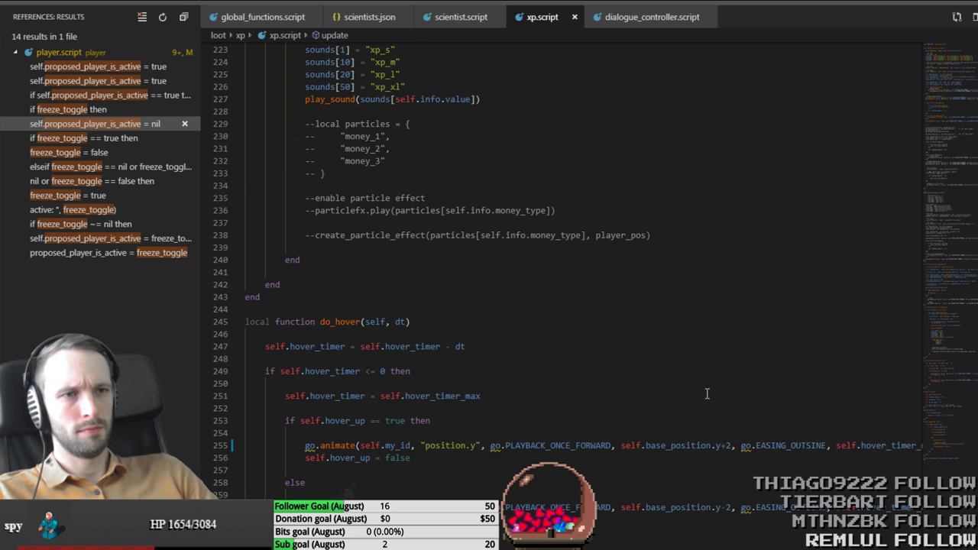
{"action": "scroll", "coordinate": [707, 394], "scroll_direction": "down", "scroll_amount": 20}
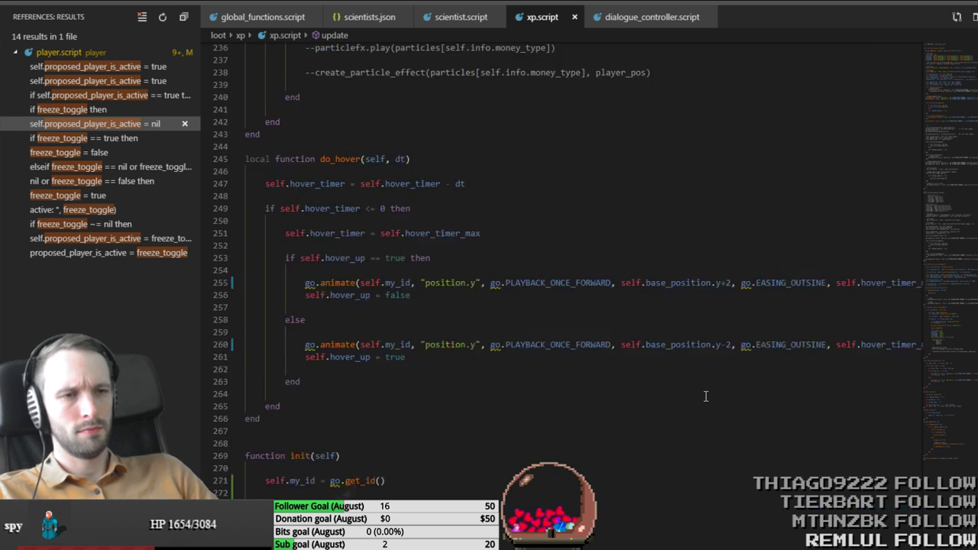
{"action": "key", "text": "BackSpace"}
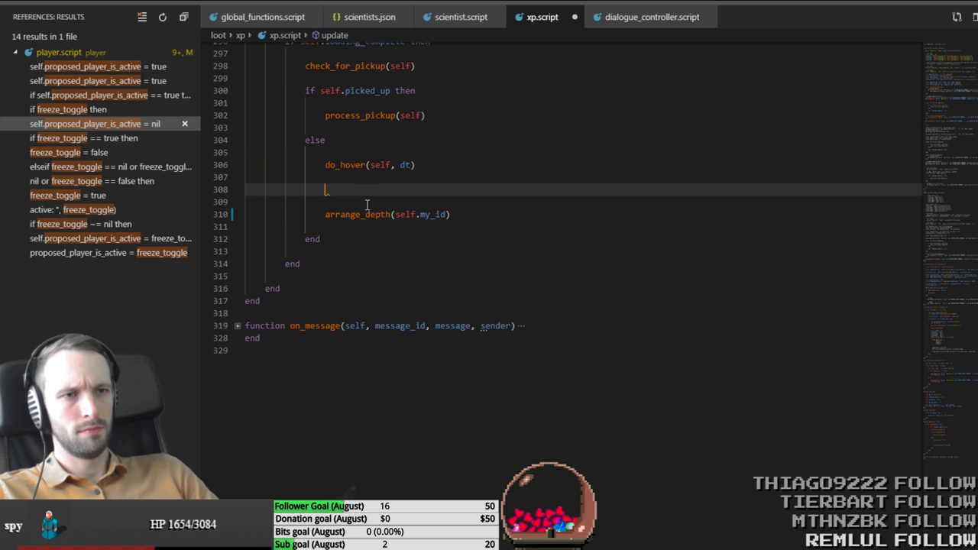
{"action": "left_click_drag", "start_coordinate": [373, 200], "coordinate": [379, 180]}
{"action": "key", "text": "BackSpace"}
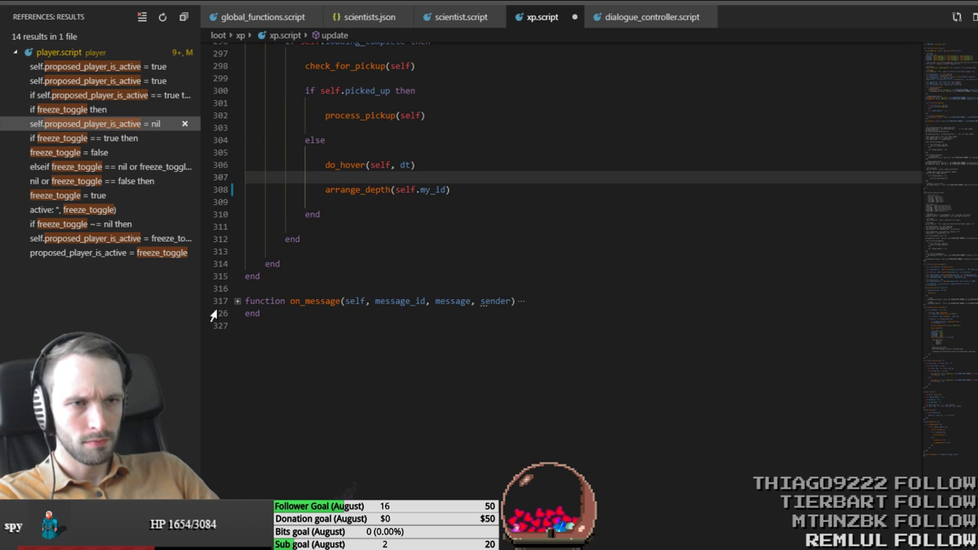
Step: Unfold the on_message function and save xp.script
{"action": "left_click", "coordinate": [238, 302]}
{"action": "left_click", "coordinate": [237, 302]}
{"action": "left_click", "coordinate": [329, 363]}
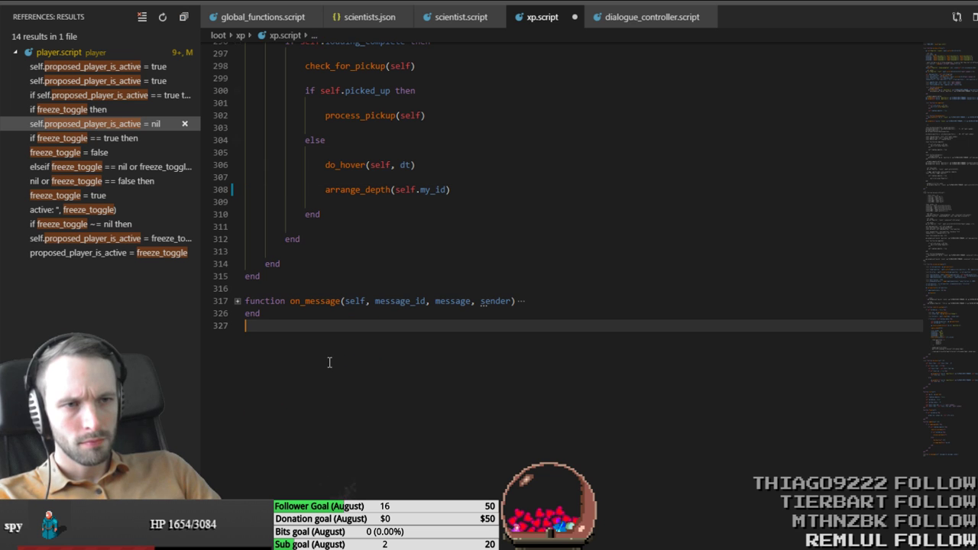
{"action": "left_click", "coordinate": [238, 301]}
{"action": "key", "text": "ctrl+s"}
Step: Paste the "--keep out of walls" comment and go.set_position line below self.my_id in init, align its indentation, and save xp.script
{"action": "scroll", "coordinate": [382, 382], "scroll_direction": "up", "scroll_amount": 10}
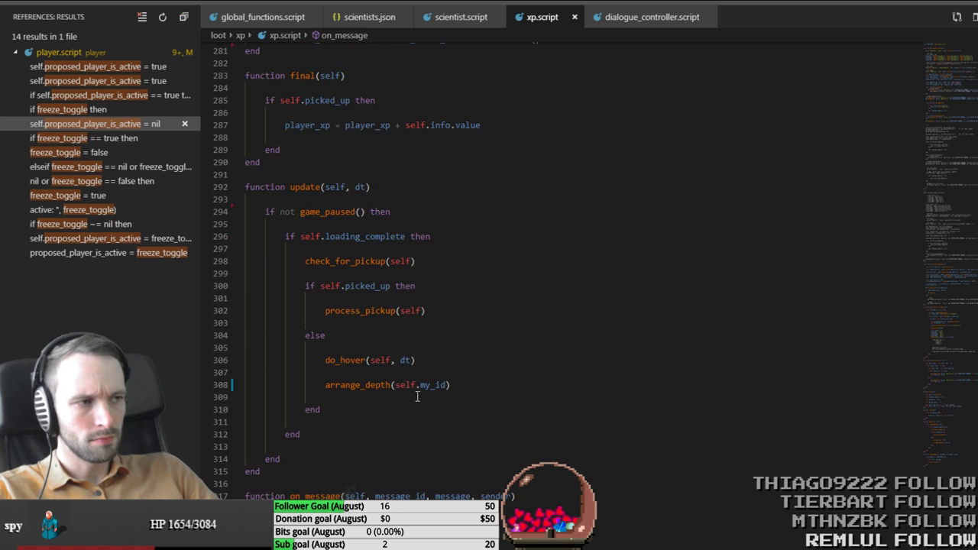
{"action": "scroll", "coordinate": [458, 426], "scroll_direction": "up", "scroll_amount": 4}
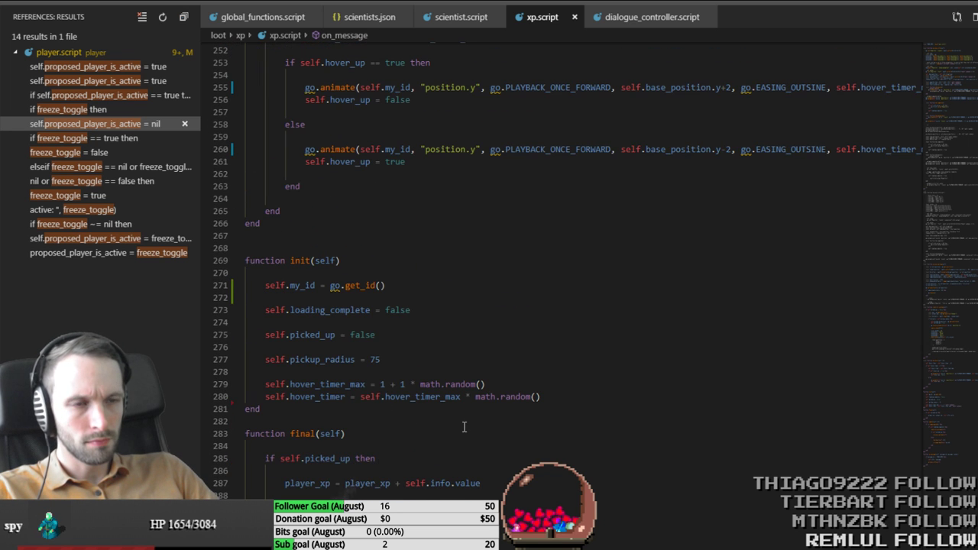
{"action": "left_click", "coordinate": [413, 284]}
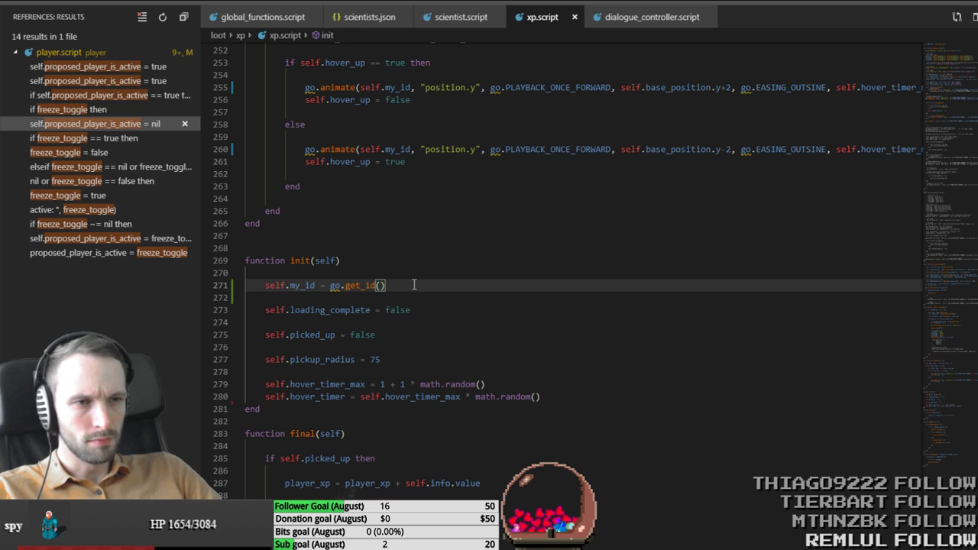
{"action": "key", "text": "ctrl+v"}
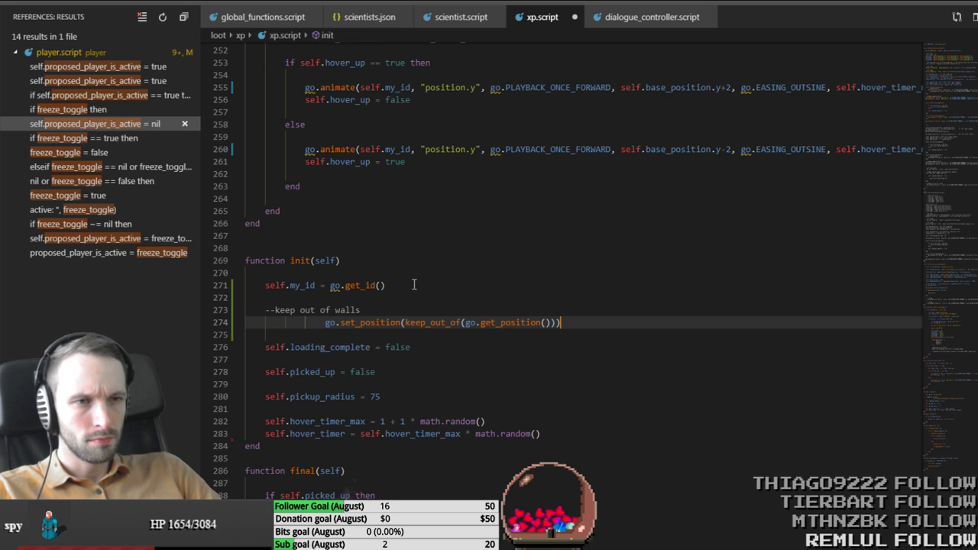
{"action": "left_click", "coordinate": [314, 322]}
{"action": "key", "text": "BackSpace"}
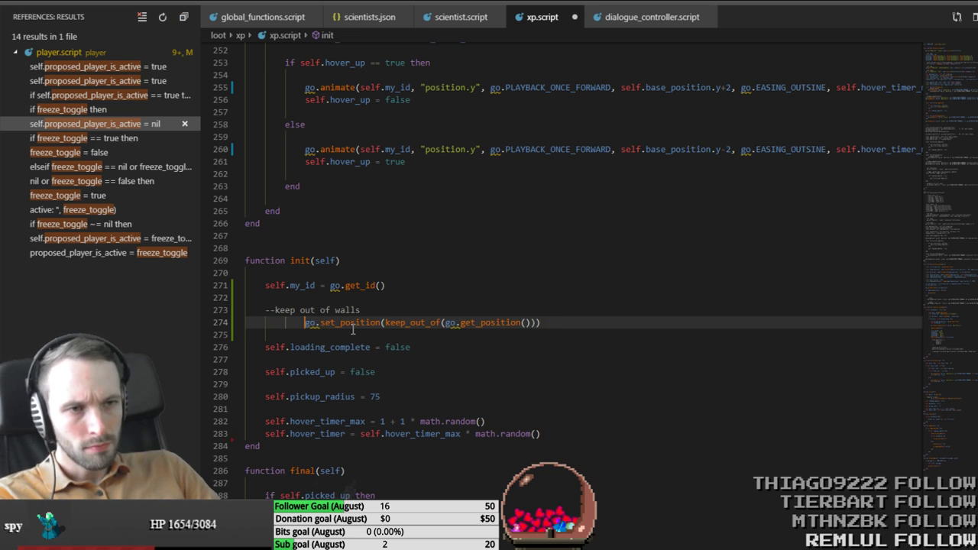
{"action": "key", "text": "BackSpace"}
{"action": "key", "text": "BackSpace"}
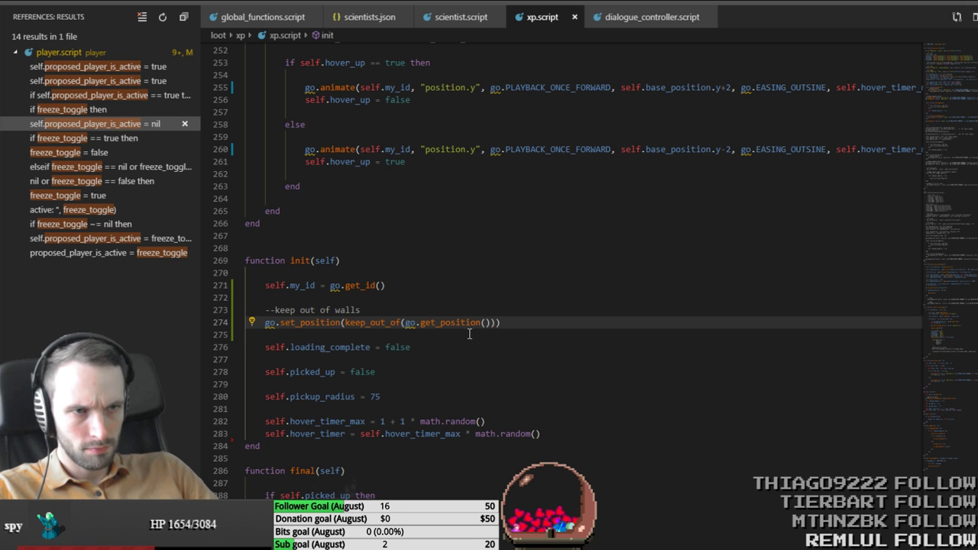
Step: Review the check_for_pickup and process_pickup functions above init in xp.script
{"action": "scroll", "coordinate": [469, 333], "scroll_direction": "up", "scroll_amount": 3}
{"action": "scroll", "coordinate": [469, 333], "scroll_direction": "up", "scroll_amount": 10}
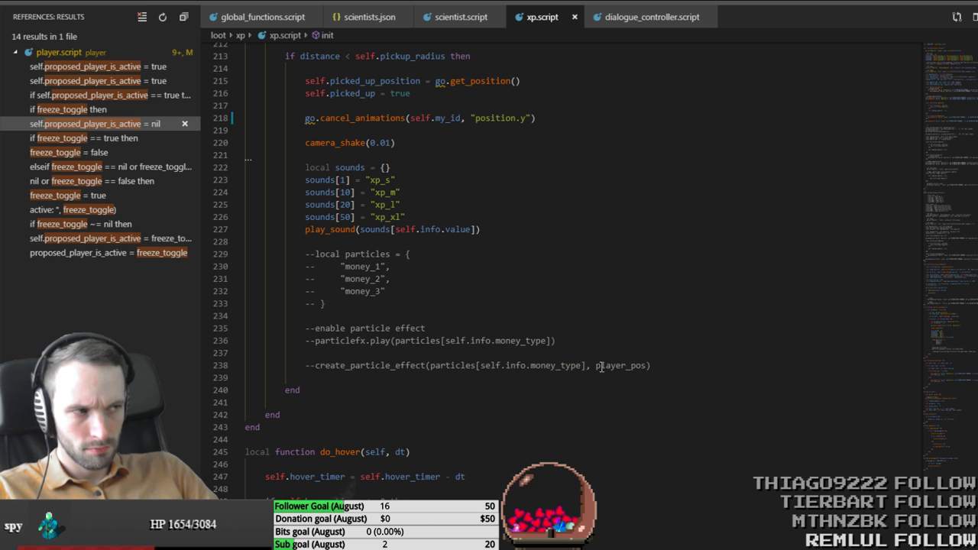
{"action": "scroll", "coordinate": [611, 370], "scroll_direction": "up", "scroll_amount": 4}
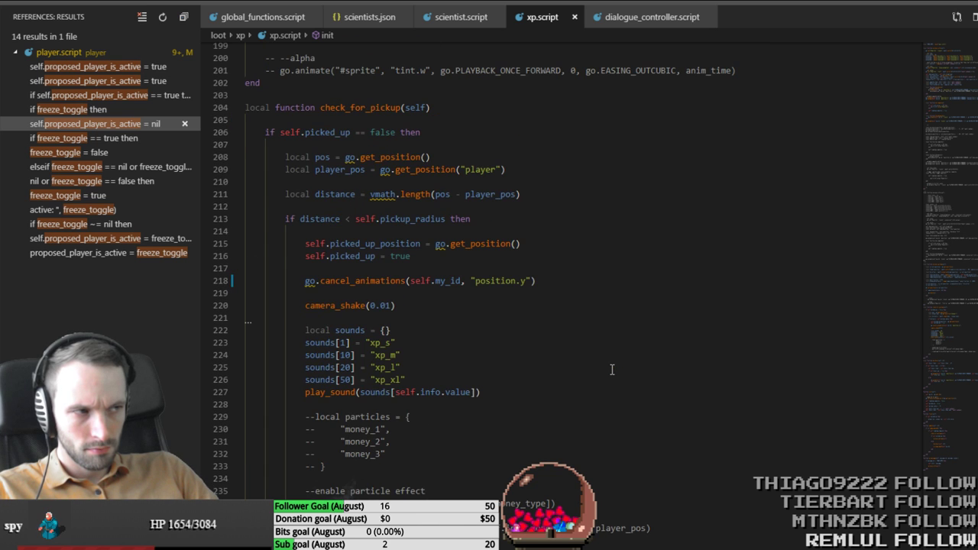
{"action": "scroll", "coordinate": [611, 369], "scroll_direction": "up", "scroll_amount": 3}
{"action": "scroll", "coordinate": [611, 370], "scroll_direction": "up", "scroll_amount": 9}
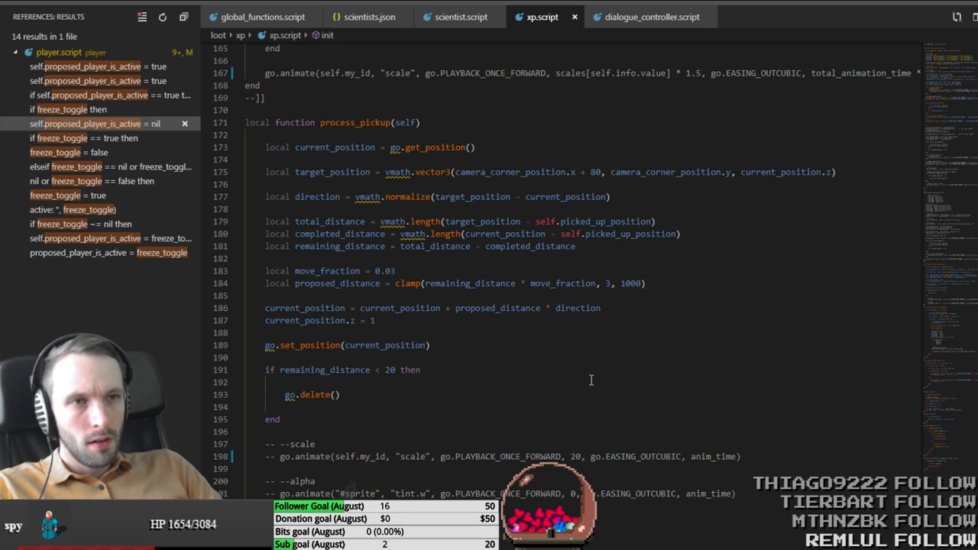
{"action": "scroll", "coordinate": [591, 380], "scroll_direction": "up", "scroll_amount": 3}
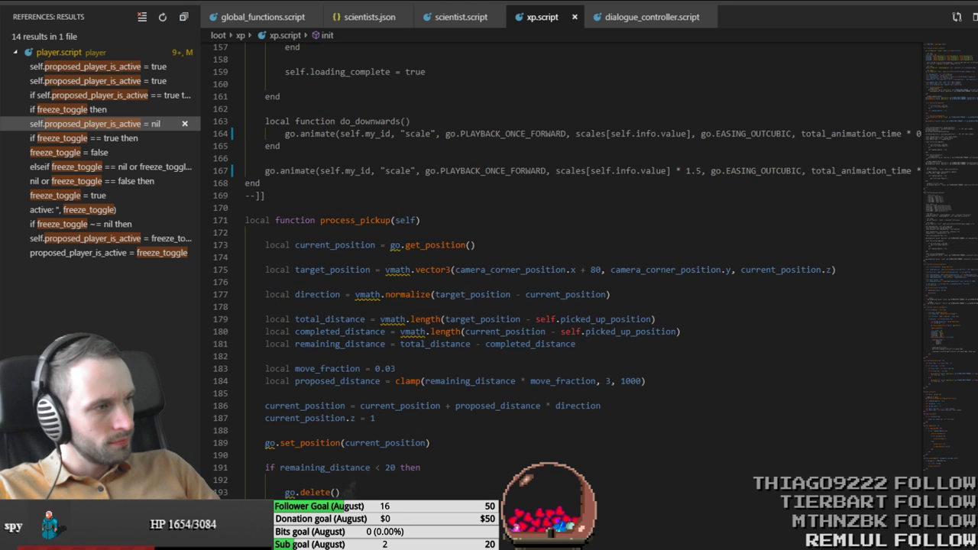
Step: Build and run the game from the Defold editor, and cast Lightning Strike at the flying robots while moving towards the walled room
{"action": "key", "text": "alt+Tab"}
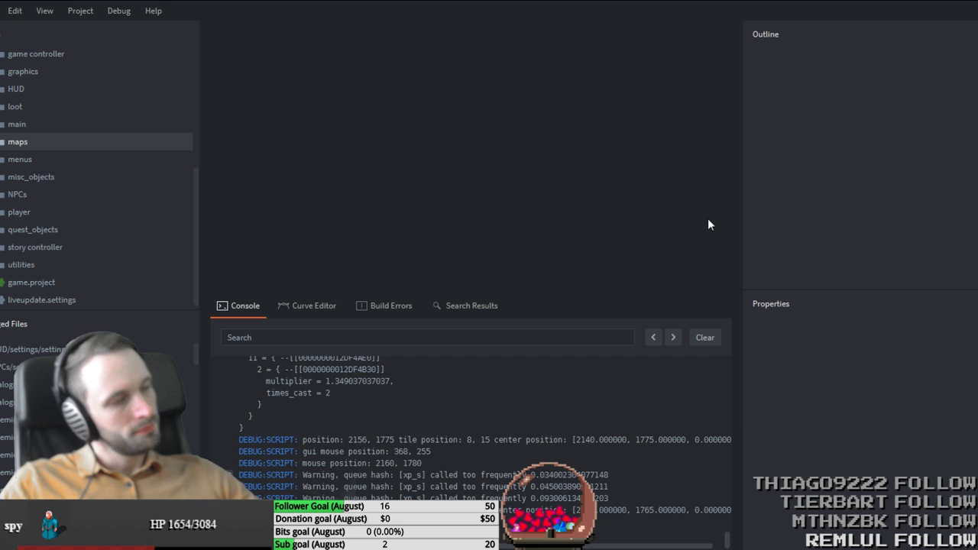
{"action": "key", "text": "ctrl+b"}
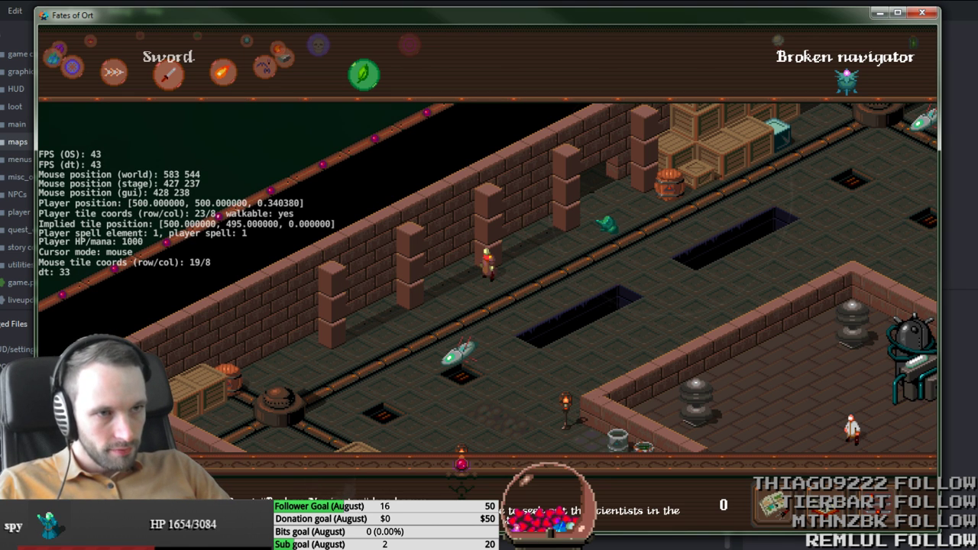
{"action": "scroll", "coordinate": [577, 296], "scroll_direction": "up", "scroll_amount": 1}
{"action": "scroll", "coordinate": [578, 296], "scroll_direction": "up", "scroll_amount": 2}
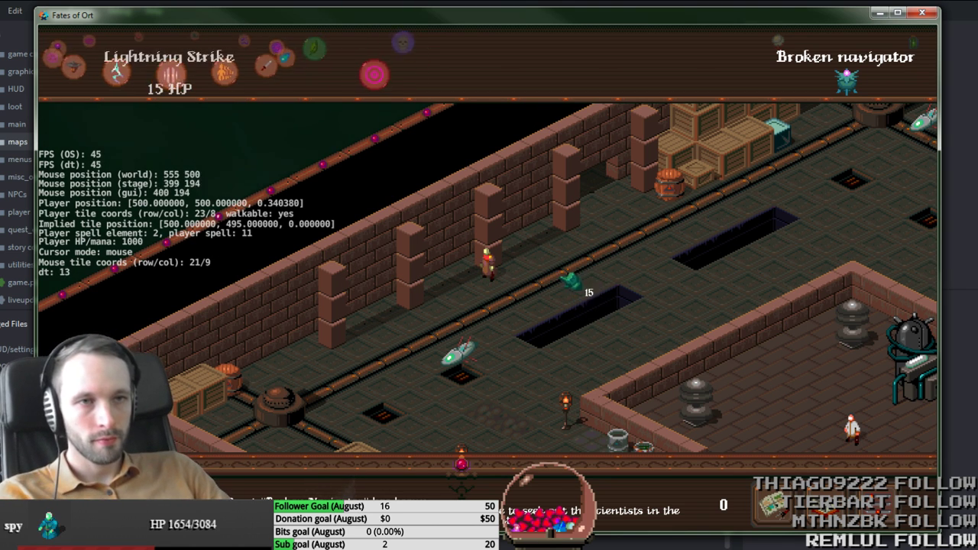
{"action": "left_click", "coordinate": [495, 353]}
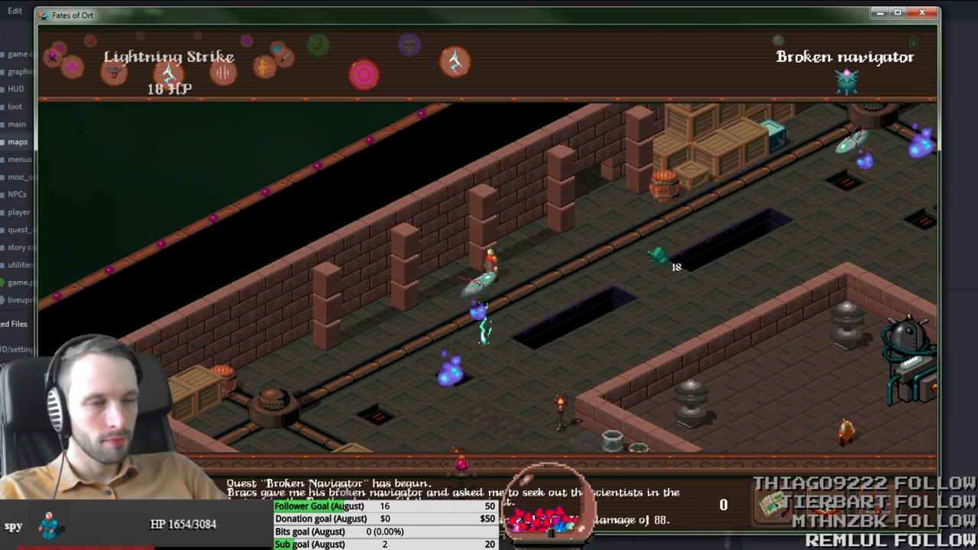
{"action": "left_click", "coordinate": [524, 270]}
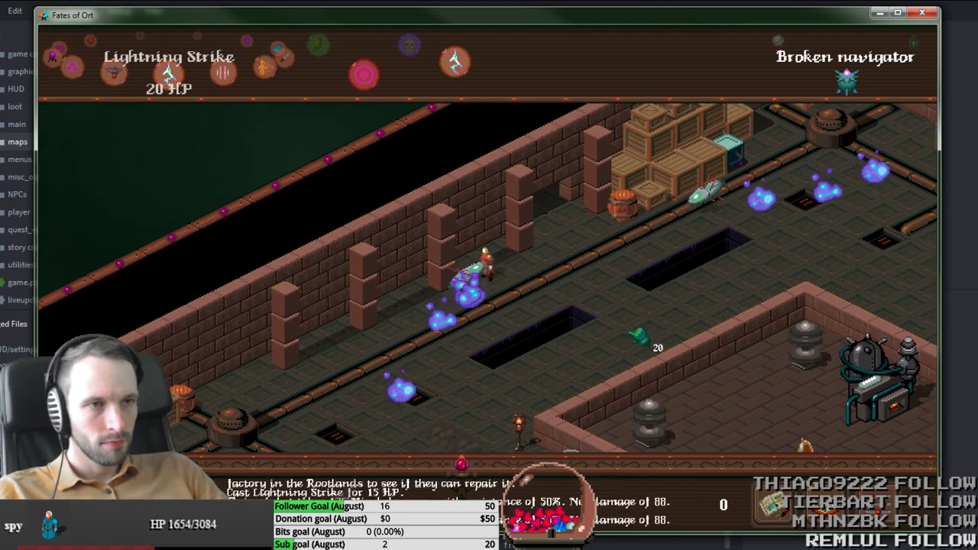
{"action": "left_click", "coordinate": [640, 340]}
{"action": "key", "text": "d"}
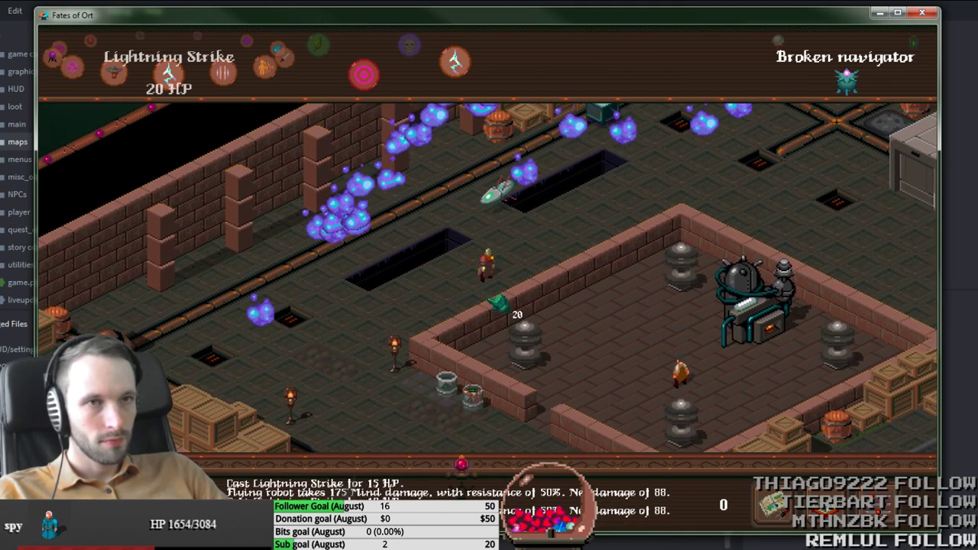
Step: Select the Sword, strike the approaching flying robot, and walk down towards the stacked crates
{"action": "scroll", "coordinate": [487, 300], "scroll_direction": "down", "scroll_amount": 4}
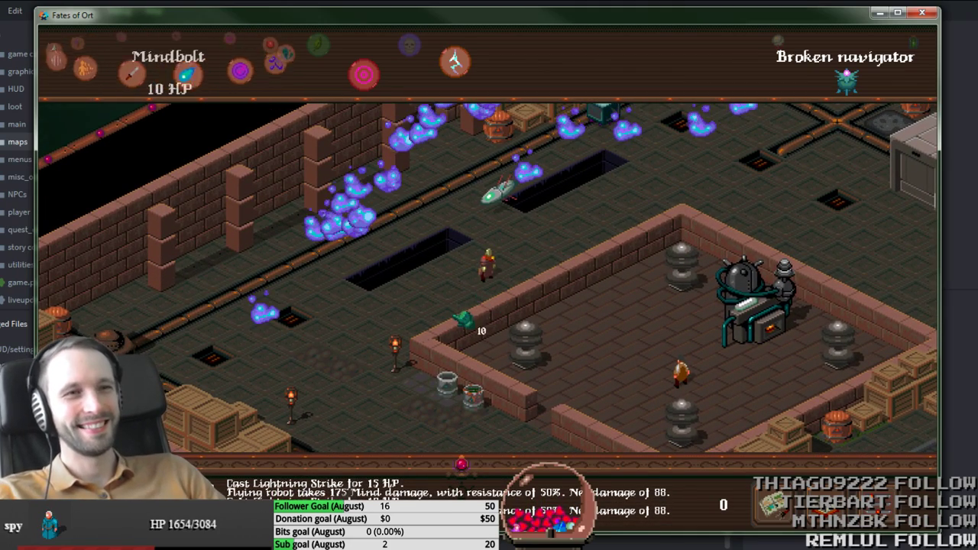
{"action": "scroll", "coordinate": [461, 320], "scroll_direction": "up", "scroll_amount": 1}
{"action": "left_click", "coordinate": [489, 203]}
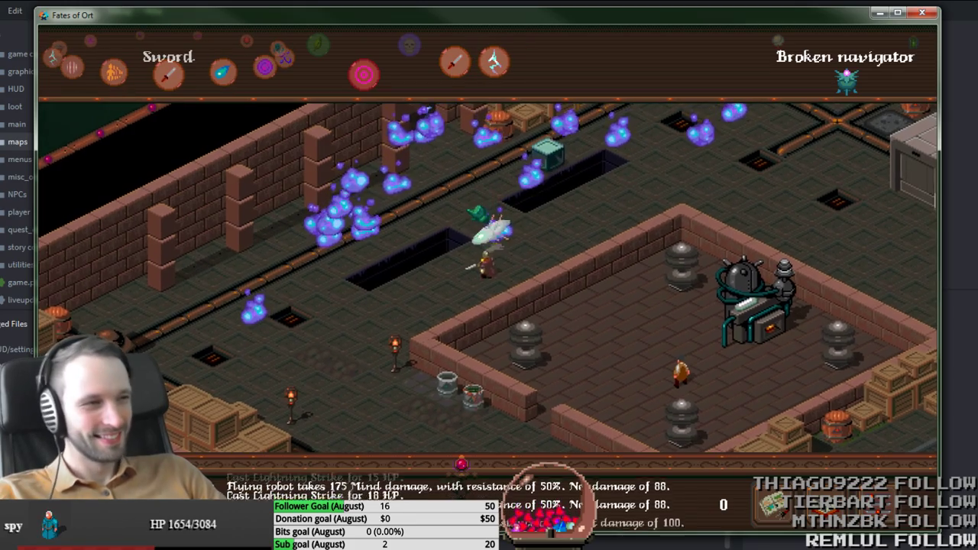
{"action": "left_click", "coordinate": [475, 226]}
{"action": "key", "text": "s"}
{"action": "key", "text": "a"}
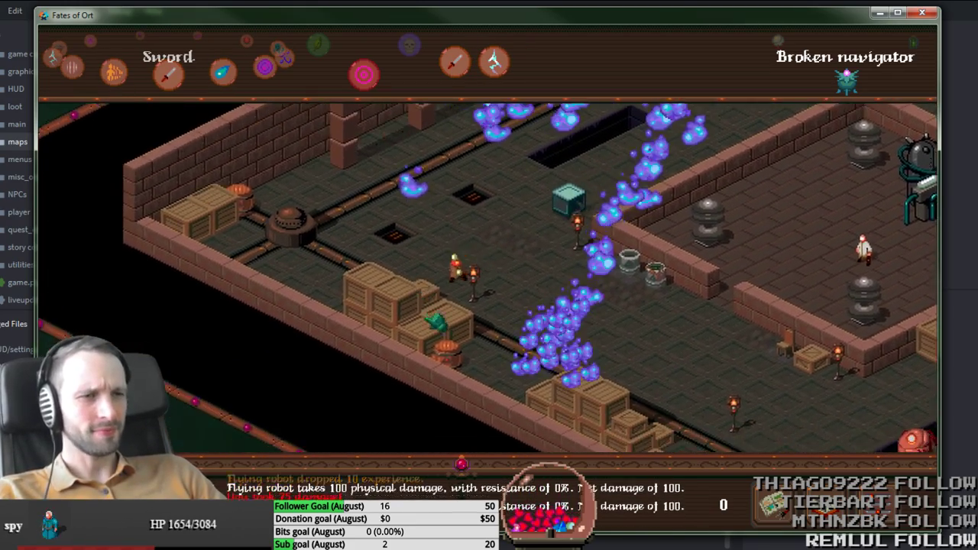
Step: Select Mindbolt and cast it at the enemy while moving around the torch beside the crates
{"action": "key", "text": "w"}
{"action": "key", "text": "d"}
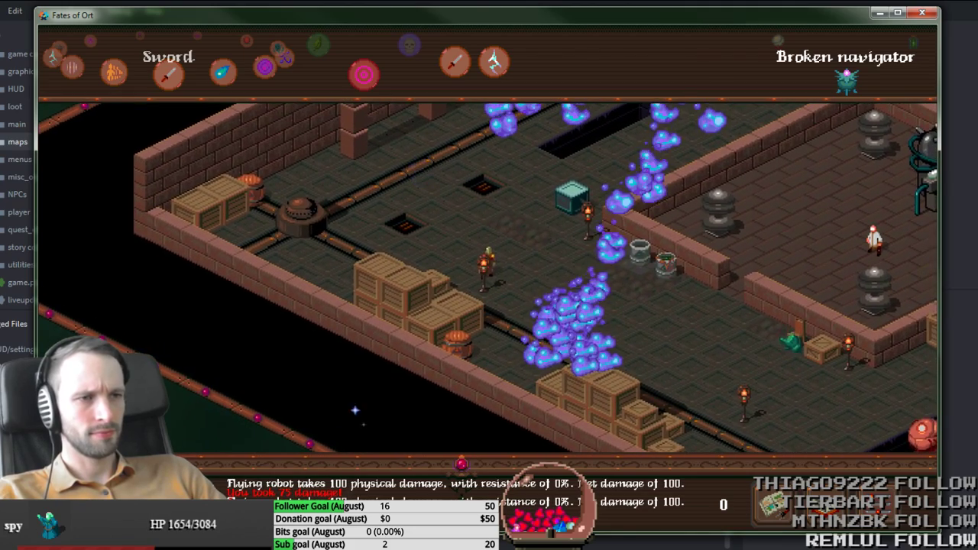
{"action": "scroll", "coordinate": [560, 241], "scroll_direction": "up", "scroll_amount": 1}
{"action": "scroll", "coordinate": [565, 238], "scroll_direction": "down", "scroll_amount": 2}
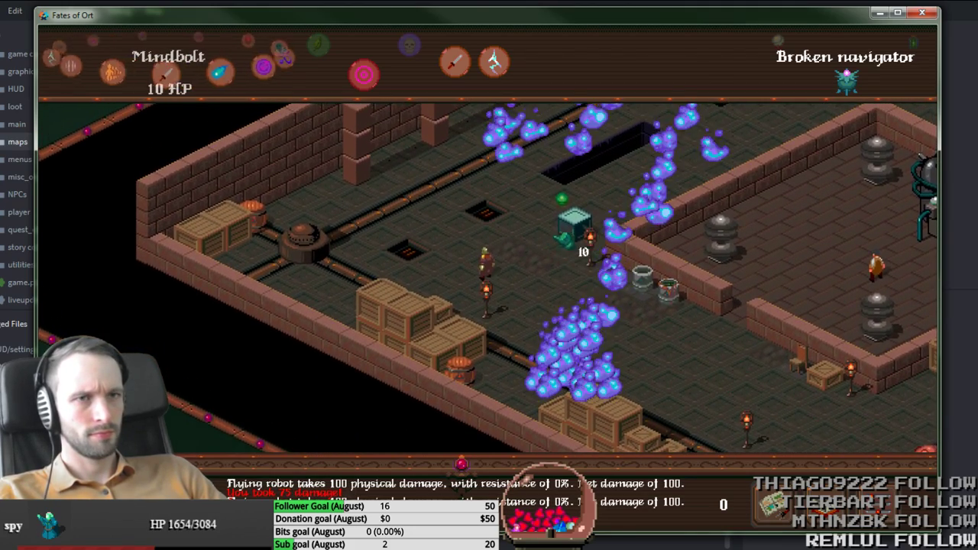
{"action": "key", "text": "d"}
{"action": "key", "text": "a"}
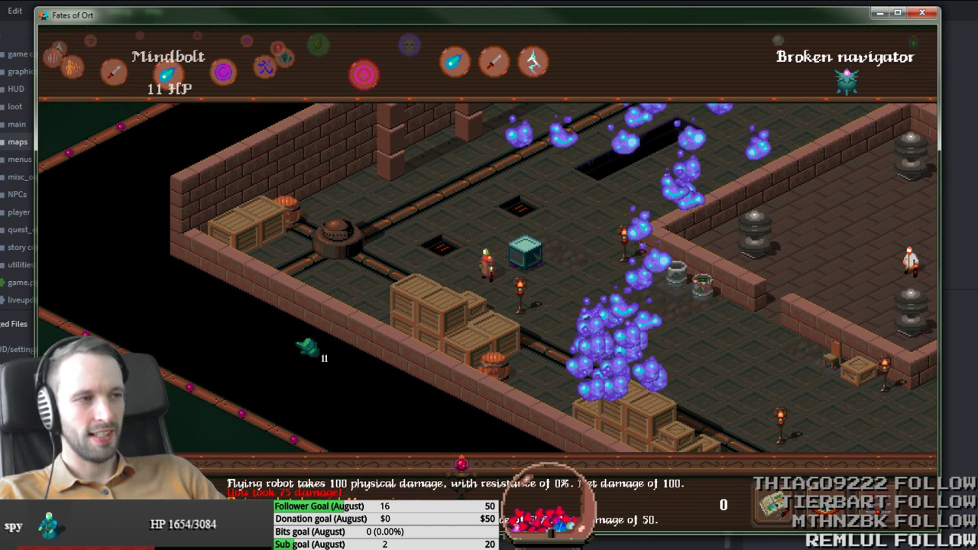
Step: Switch to the Sword and walk up towards the pipe along the pillared wall
{"action": "scroll", "coordinate": [294, 327], "scroll_direction": "up", "scroll_amount": 1}
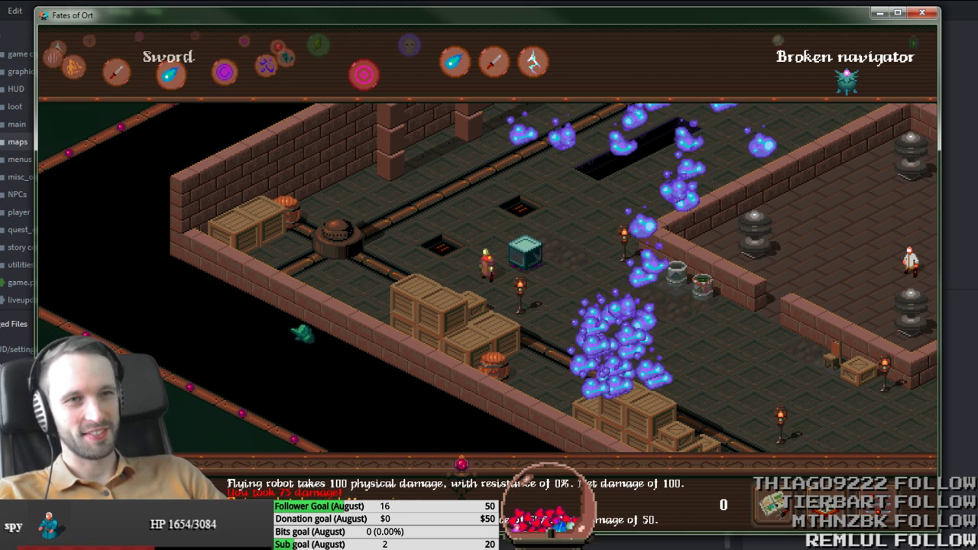
{"action": "key", "text": "w"}
{"action": "key", "text": "d"}
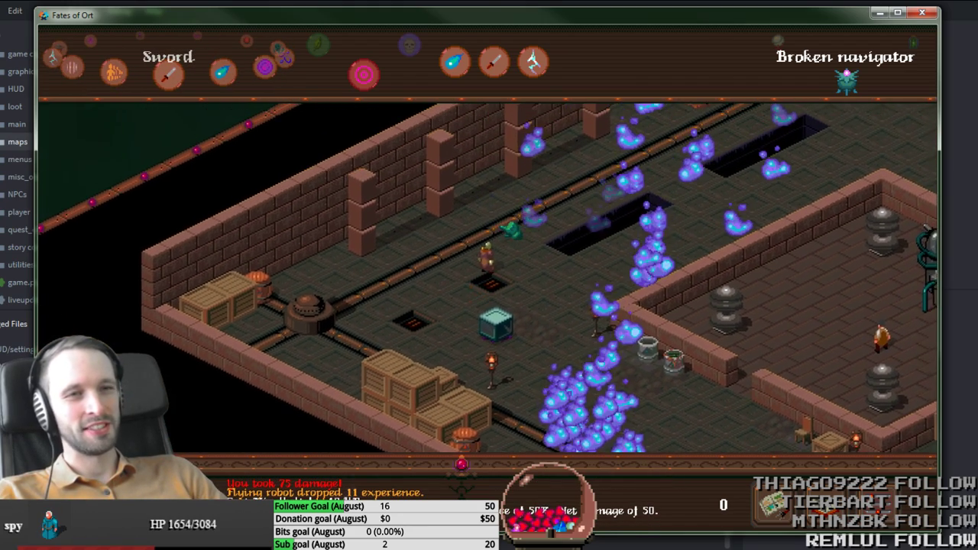
Step: Browse the spells to Shockwave and cast it near the crates and barrels
{"action": "scroll", "coordinate": [504, 226], "scroll_direction": "up", "scroll_amount": 6}
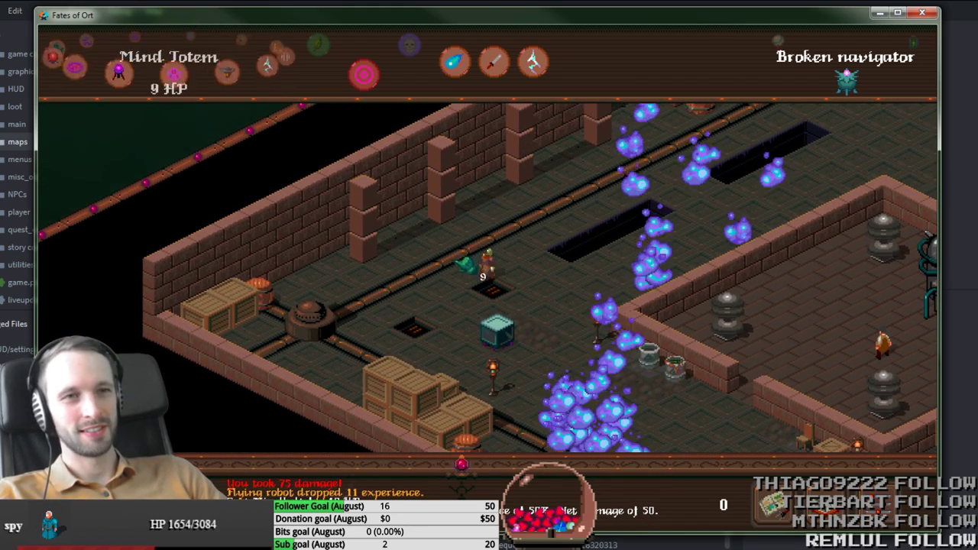
{"action": "scroll", "coordinate": [168, 69], "scroll_direction": "down", "scroll_amount": 3}
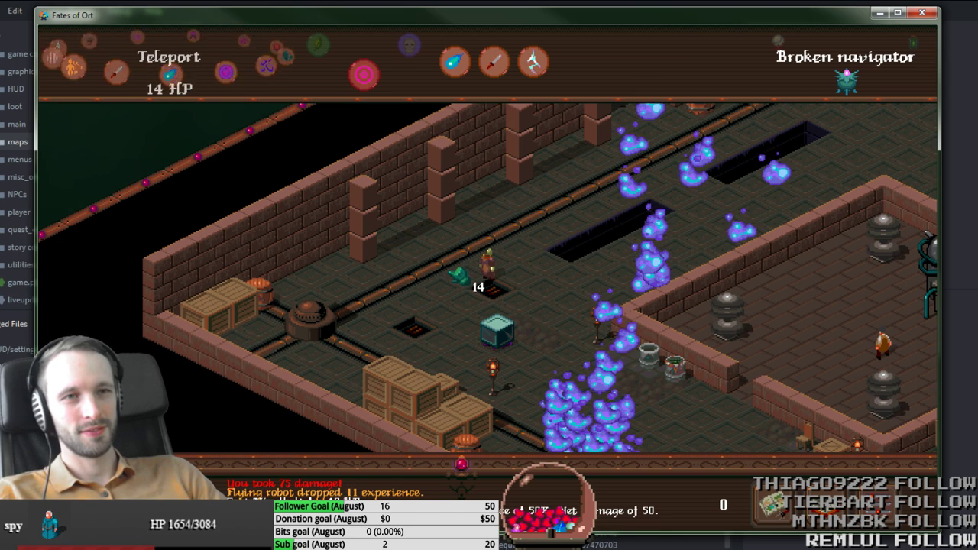
{"action": "scroll", "coordinate": [168, 69], "scroll_direction": "down", "scroll_amount": 3}
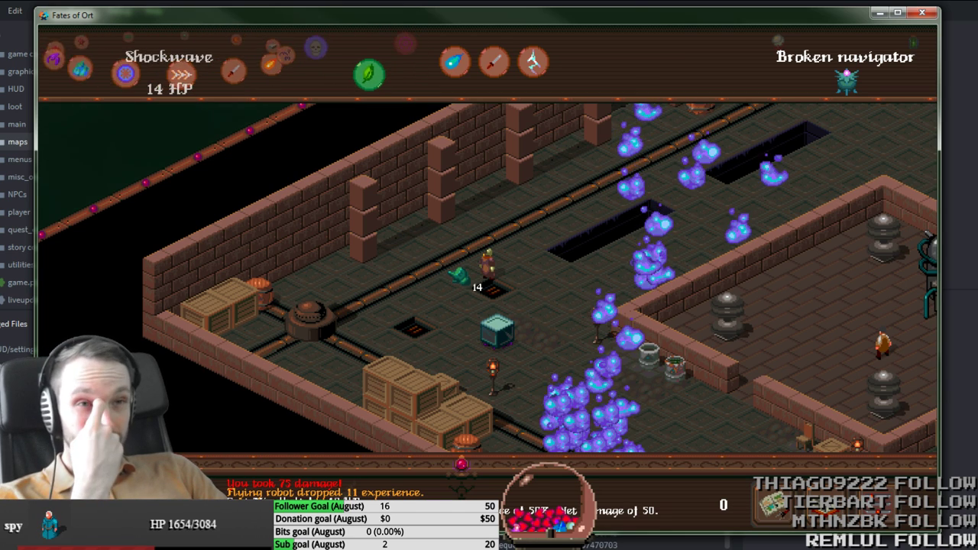
{"action": "left_click", "coordinate": [375, 280]}
{"action": "right_click", "coordinate": [379, 269]}
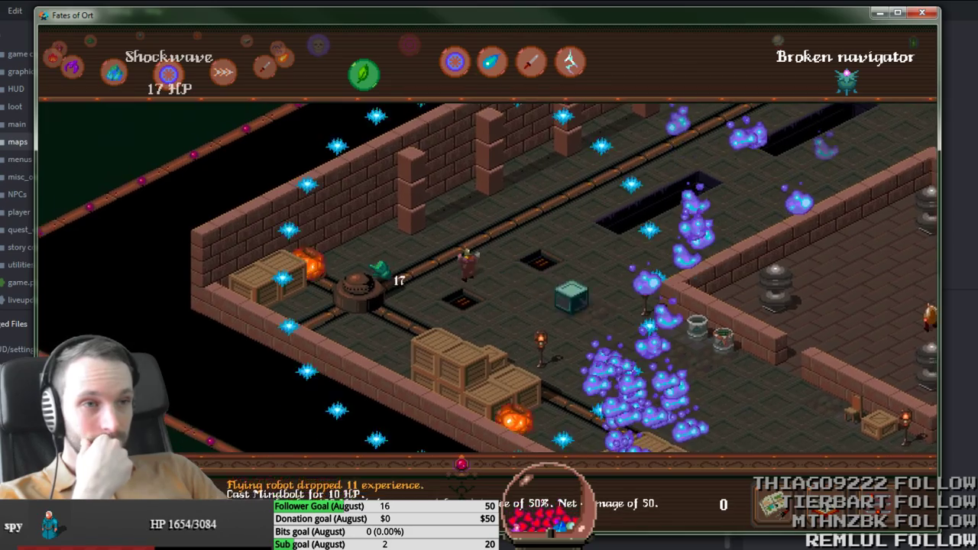
{"action": "right_click", "coordinate": [322, 207]}
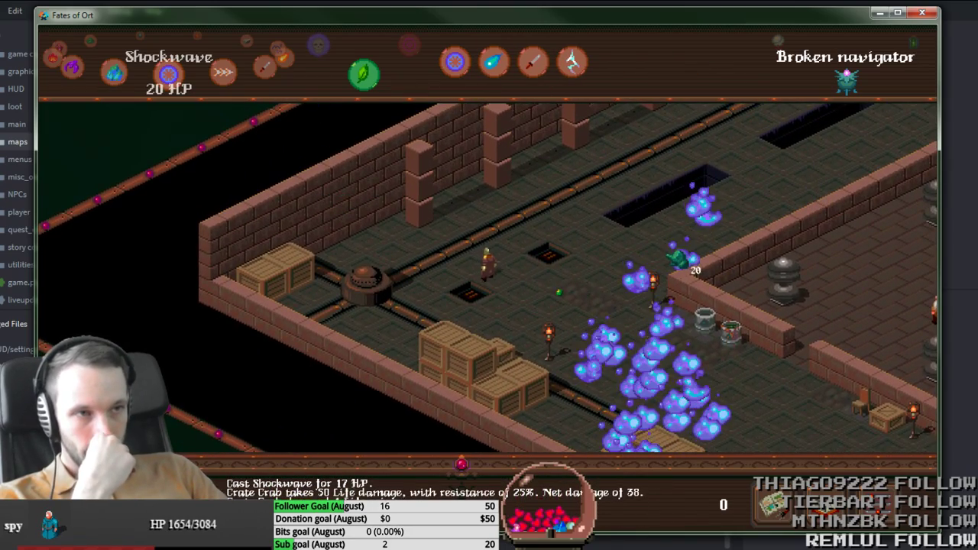
Step: Fight the enemies around the large grey machine with Shockwave, switching to Mindbolt during the fight
{"action": "left_click_drag", "start_coordinate": [669, 252], "coordinate": [635, 174]}
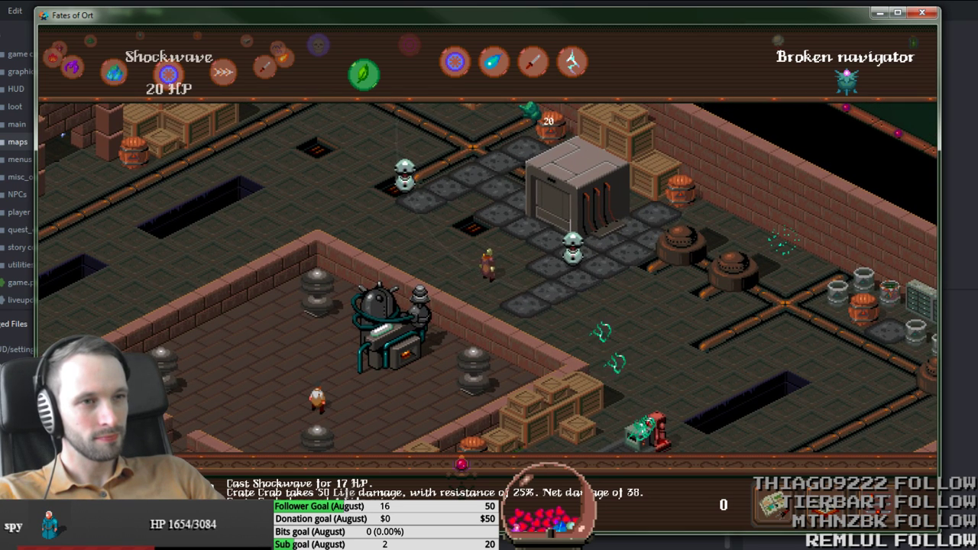
{"action": "left_click", "coordinate": [393, 304]}
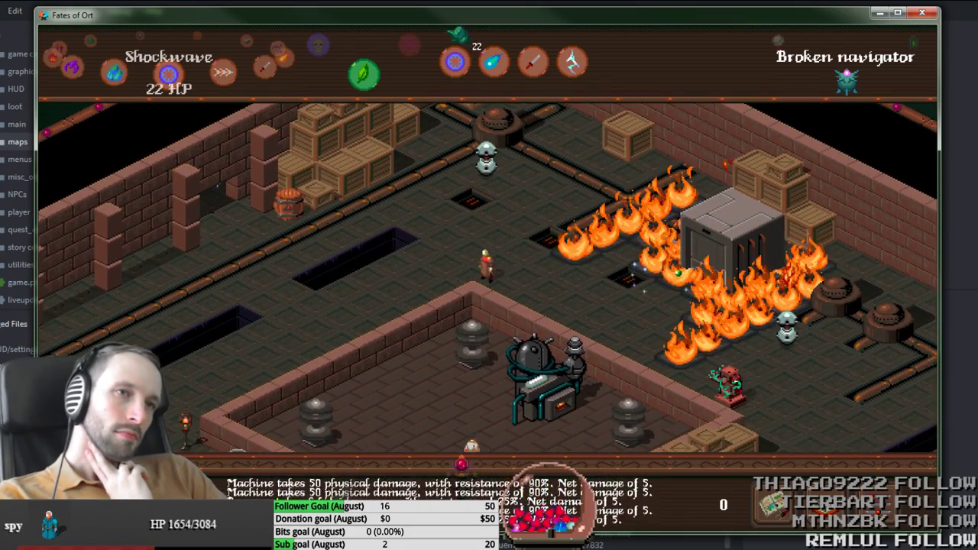
{"action": "left_click", "coordinate": [489, 61]}
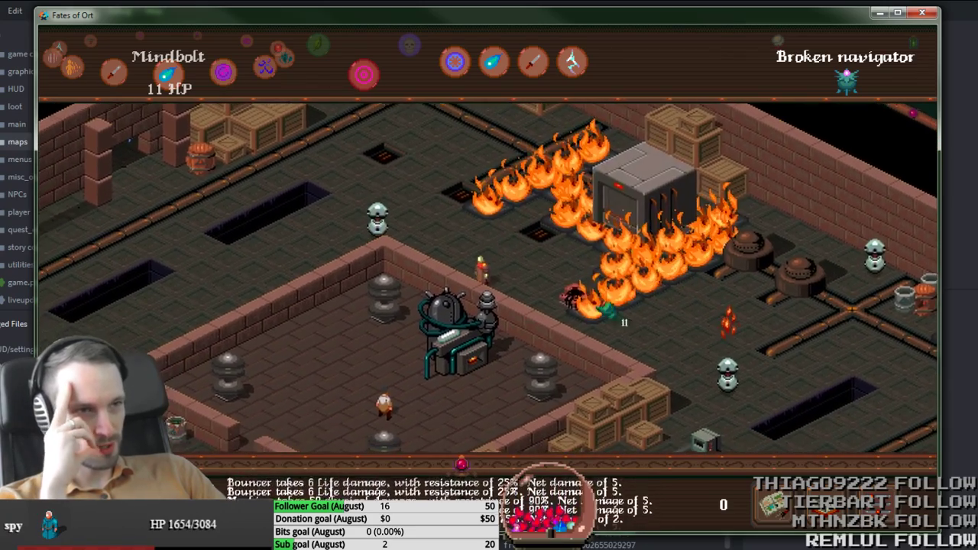
{"action": "left_click_drag", "start_coordinate": [547, 250], "coordinate": [500, 321]}
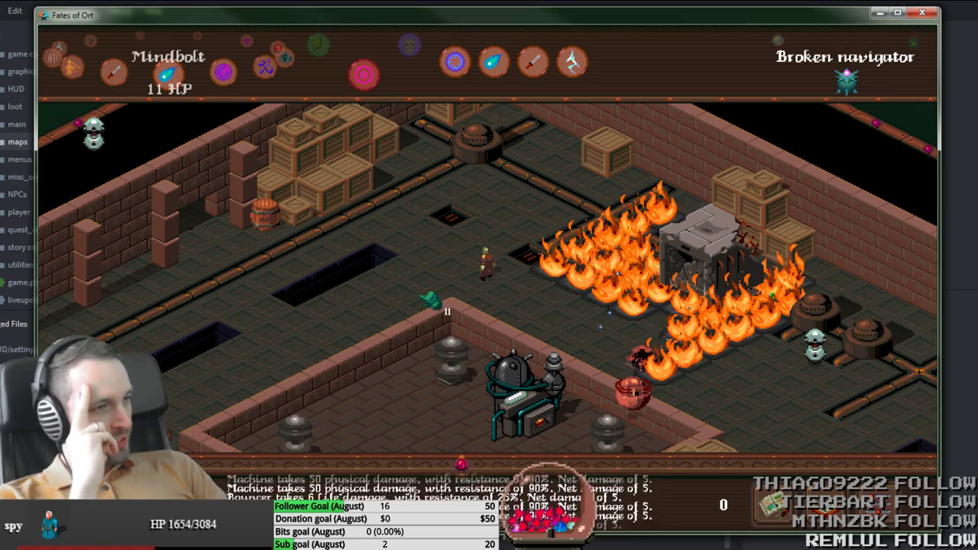
{"action": "left_click", "coordinate": [738, 389]}
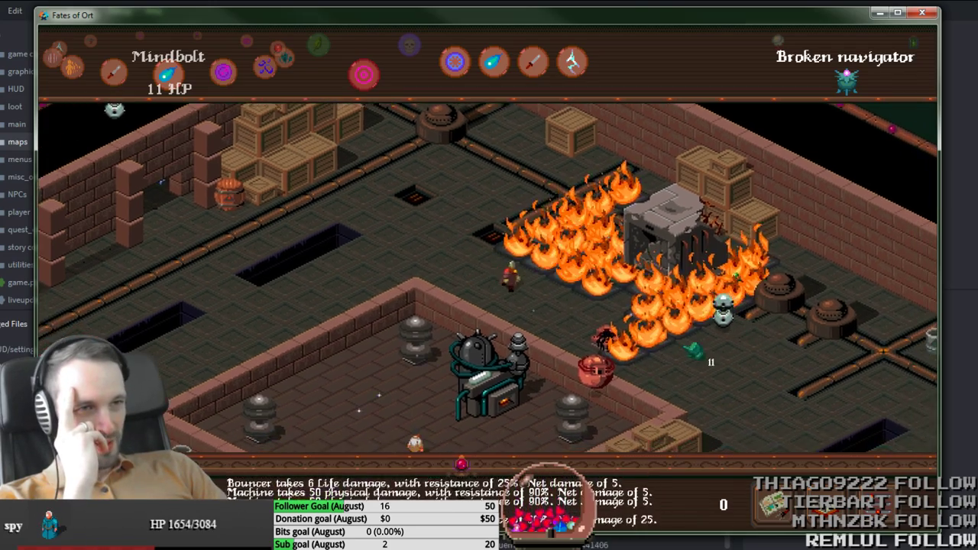
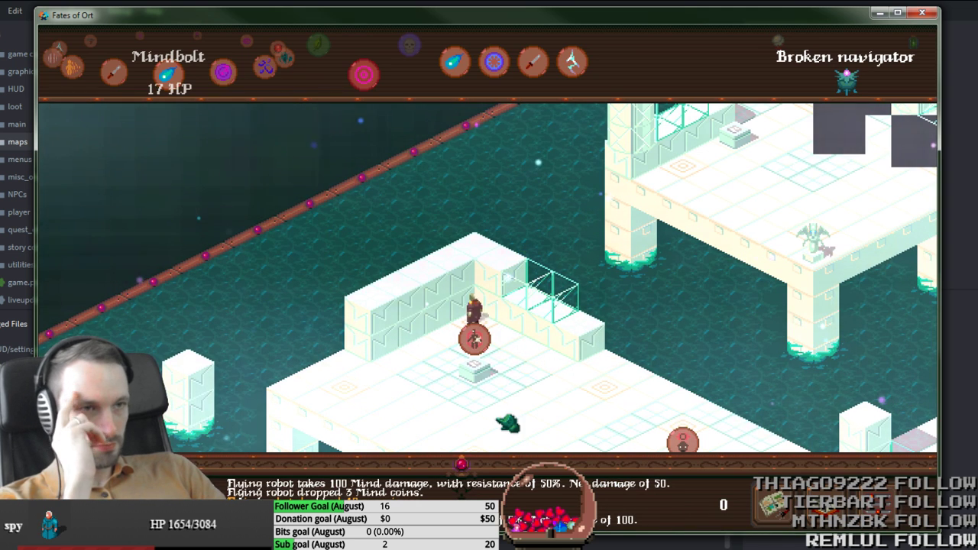
Step: Quit the game playtest and switch to the code editor
{"action": "key", "text": "Escape"}
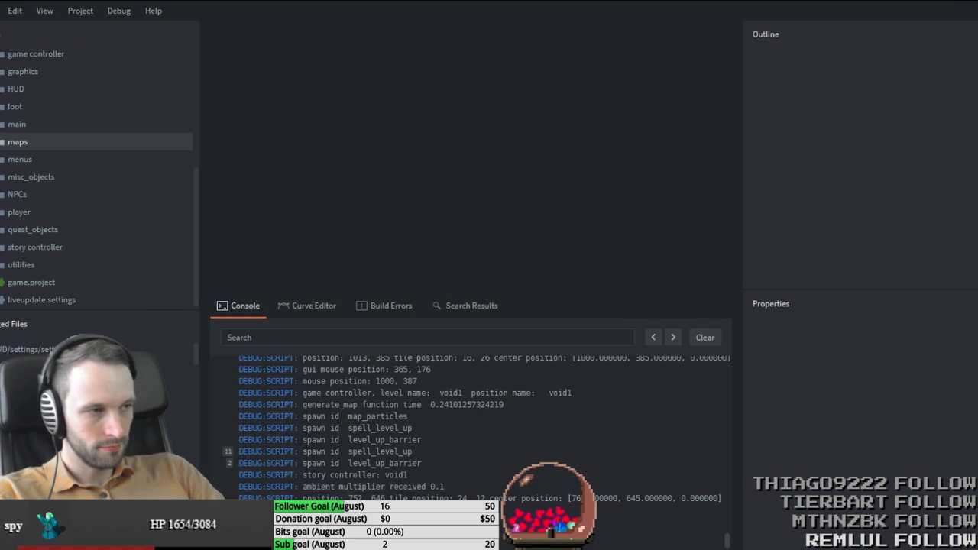
{"action": "key", "text": "super+d"}
{"action": "key", "text": "super+d"}
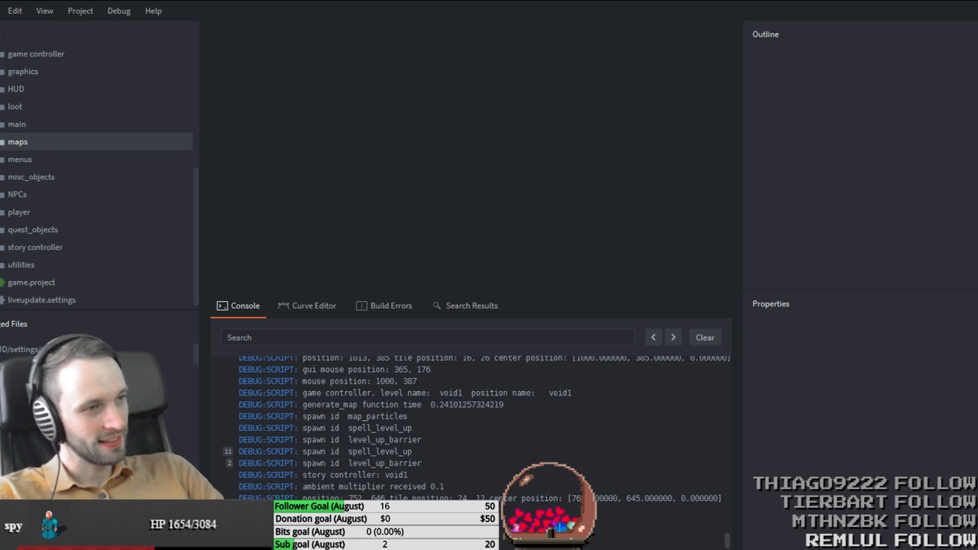
{"action": "key", "text": "alt+Tab"}
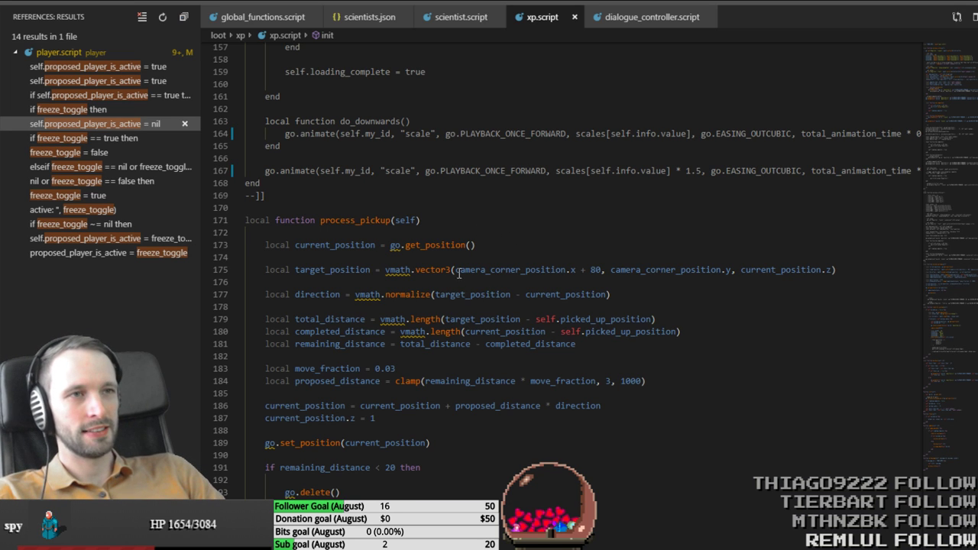
Step: Review the process_pickup and check_for_pickup functions in xp.script, and close the file
{"action": "left_click", "coordinate": [511, 183]}
{"action": "scroll", "coordinate": [435, 411], "scroll_direction": "down", "scroll_amount": 6}
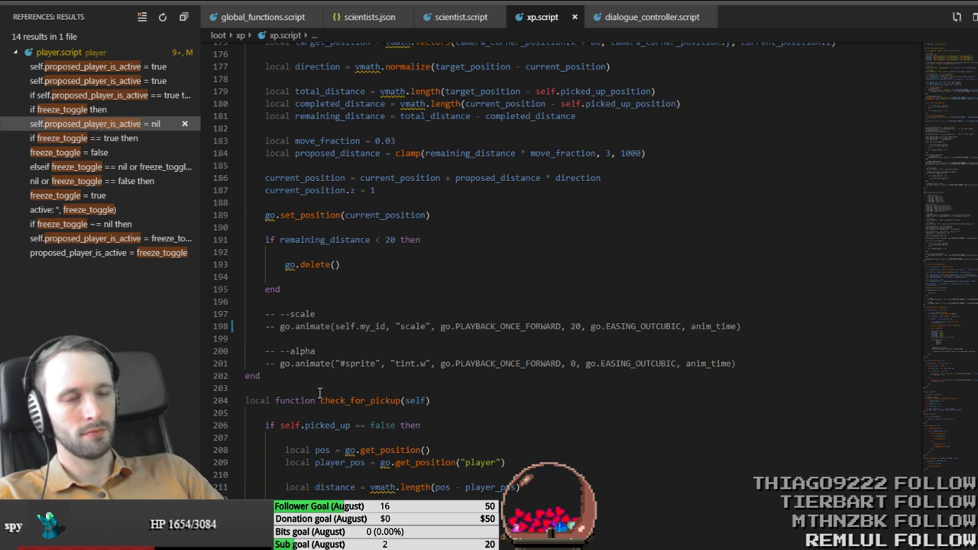
{"action": "scroll", "coordinate": [318, 393], "scroll_direction": "down", "scroll_amount": 4}
{"action": "scroll", "coordinate": [314, 392], "scroll_direction": "down", "scroll_amount": 3}
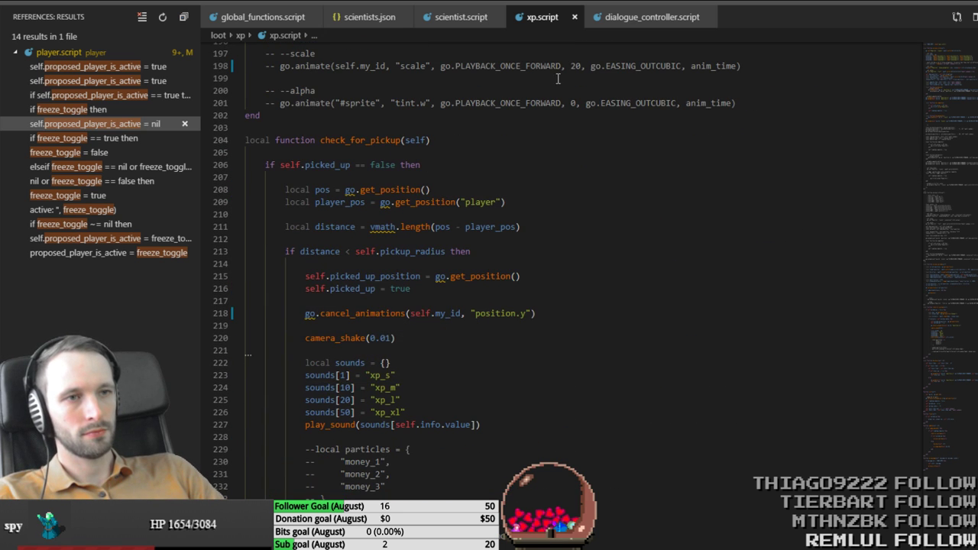
{"action": "left_click", "coordinate": [574, 17]}
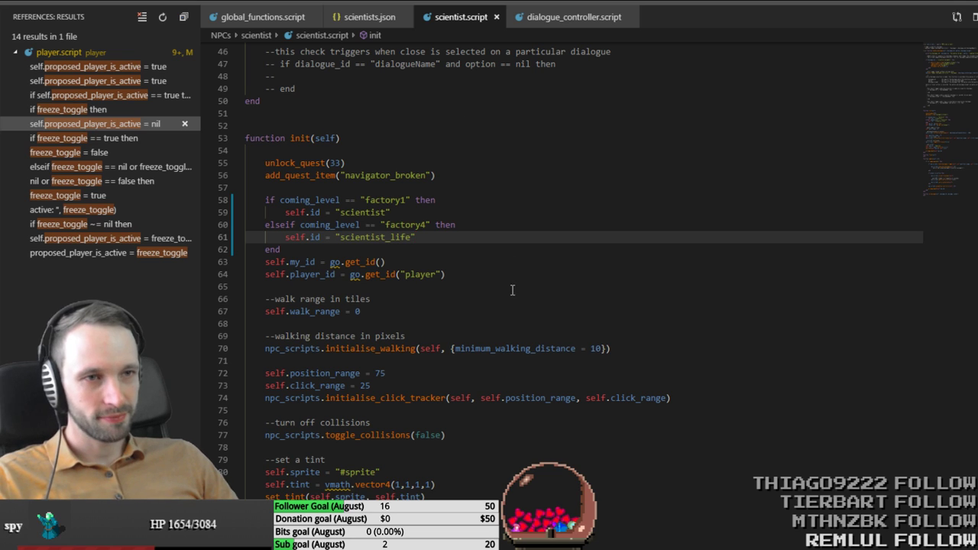
Step: Check the scientist ids assigned in scientist.script's init against the NPC id column of the Project Iso spreadsheet
{"action": "left_click", "coordinate": [519, 247]}
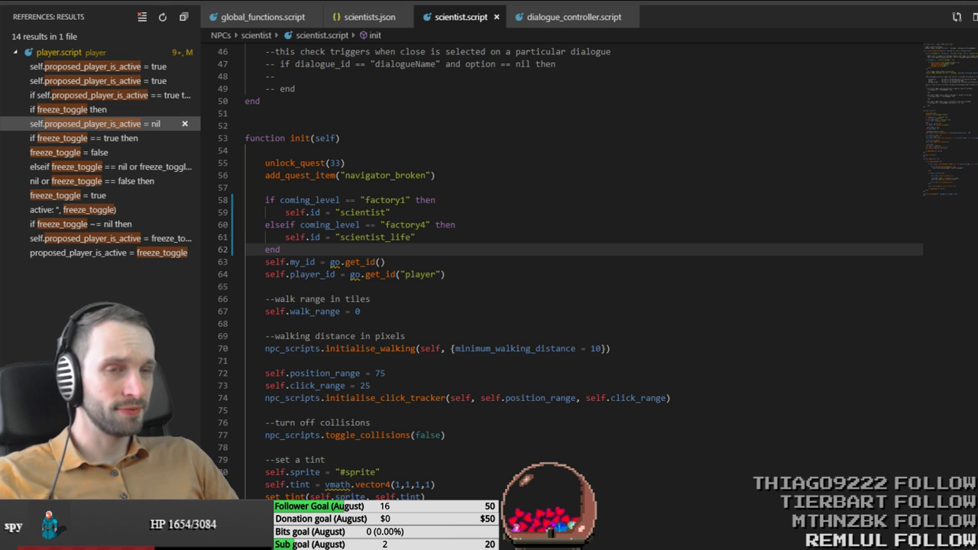
{"action": "left_click", "coordinate": [510, 348]}
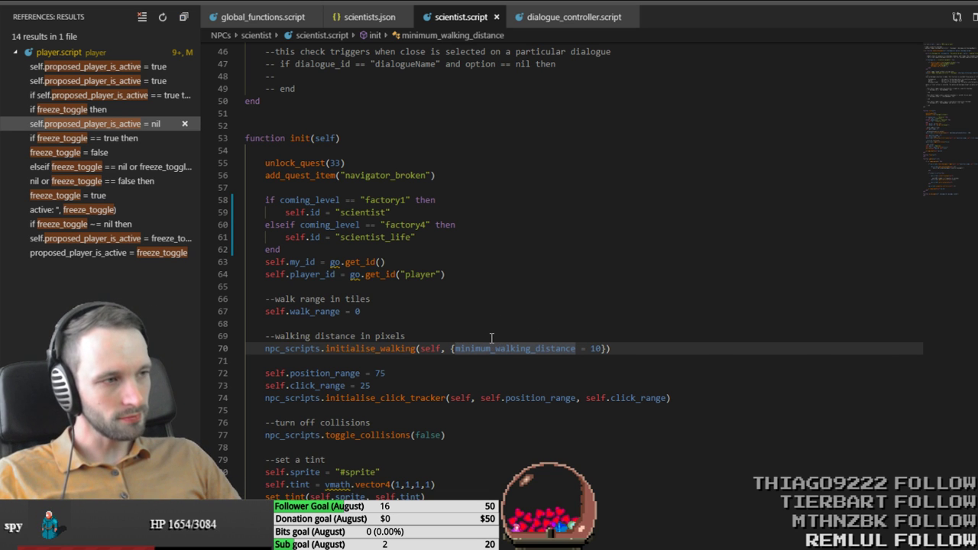
{"action": "left_click", "coordinate": [476, 425]}
{"action": "scroll", "coordinate": [475, 425], "scroll_direction": "up", "scroll_amount": 1}
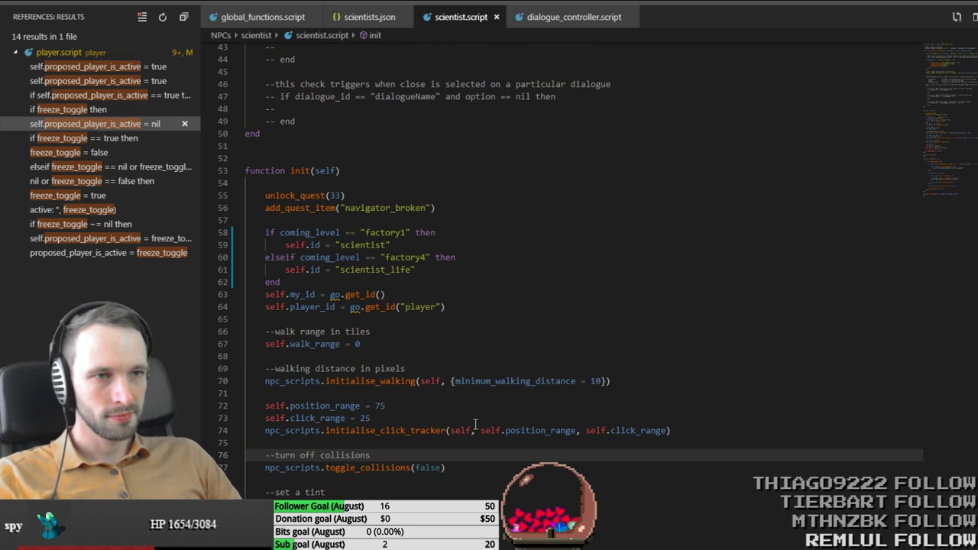
{"action": "left_click", "coordinate": [530, 279]}
{"action": "left_click", "coordinate": [542, 270]}
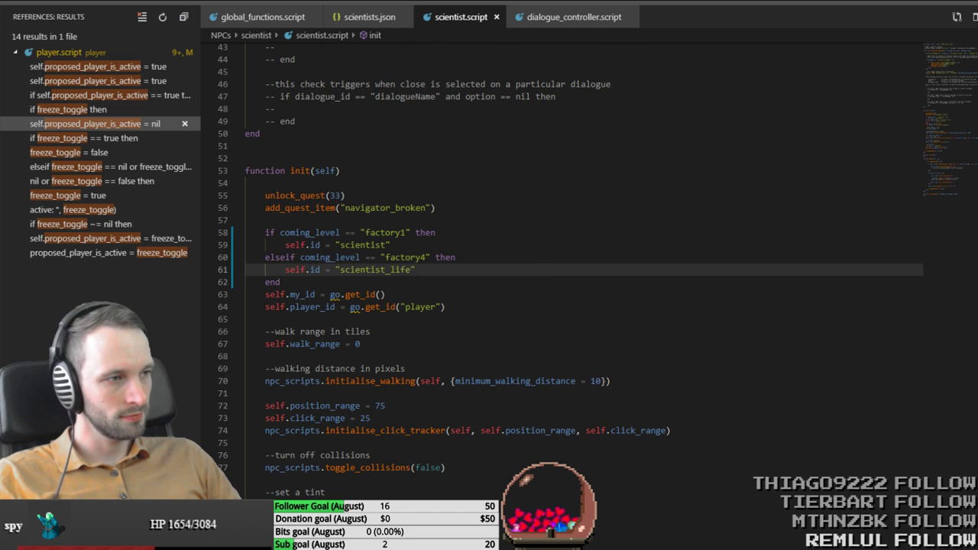
{"action": "key", "text": "alt+Tab"}
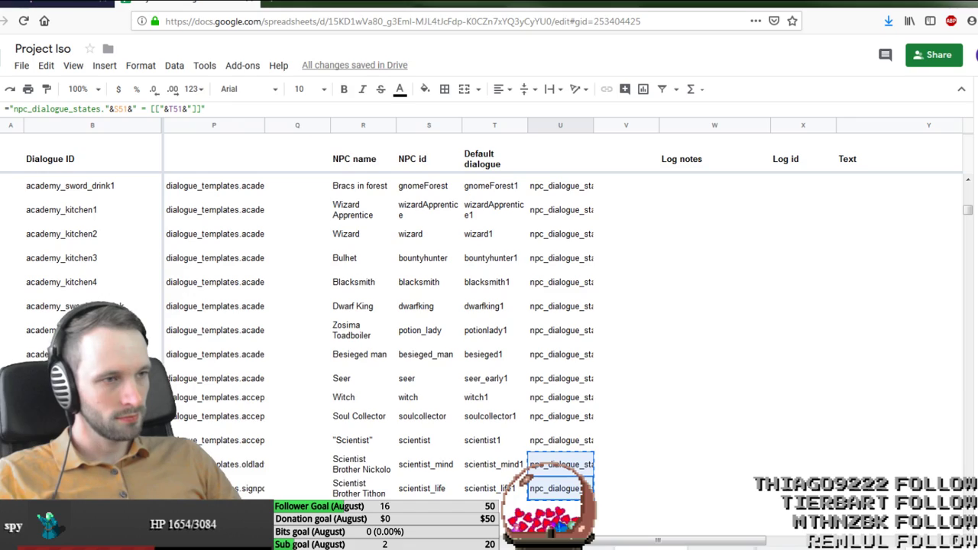
{"action": "left_click", "coordinate": [636, 314]}
{"action": "left_click", "coordinate": [633, 472]}
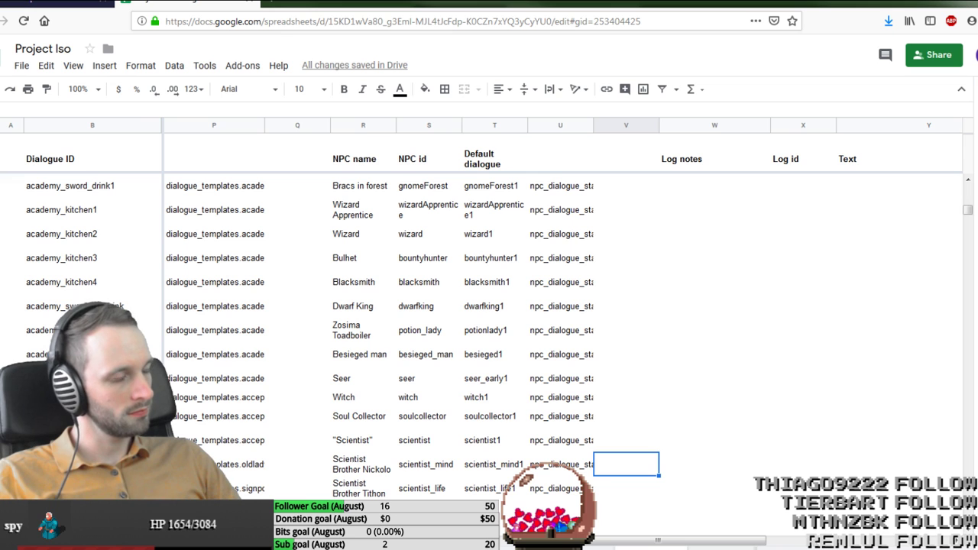
{"action": "key", "text": "alt+Tab"}
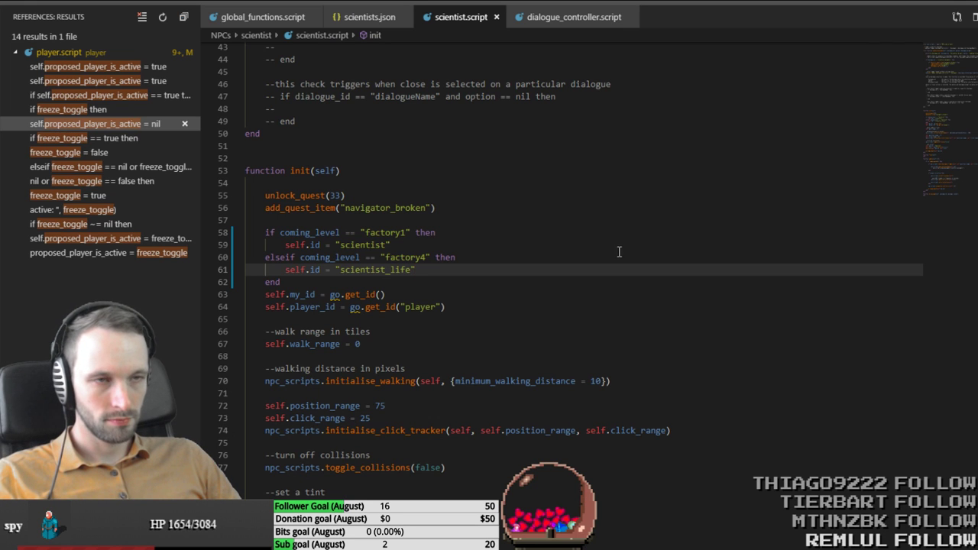
Step: Delete the unlock_quest(33) and add_quest_item("navigator_broken") lines from the init function in scientist.script
{"action": "left_click", "coordinate": [477, 330]}
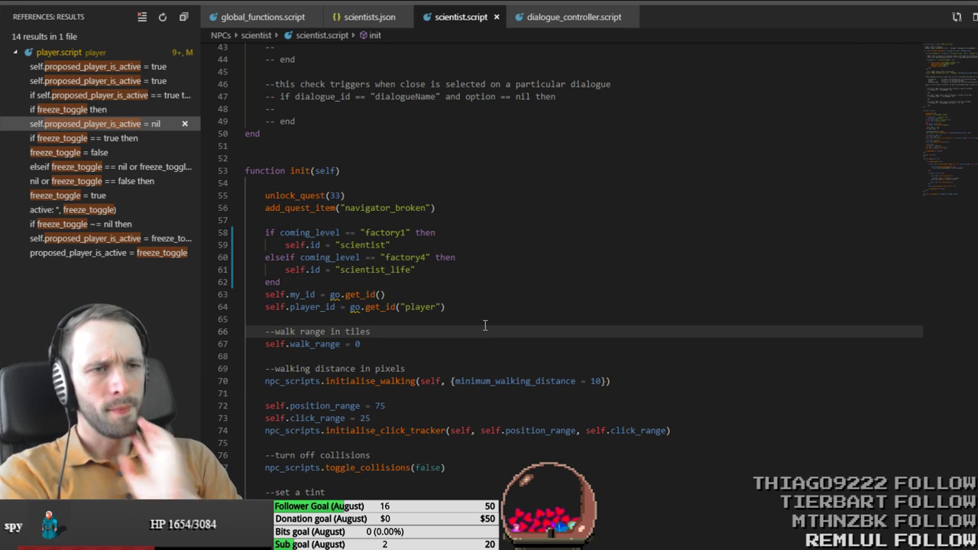
{"action": "key", "text": "Up"}
{"action": "key", "text": "Up"}
{"action": "key", "text": "Up"}
{"action": "key", "text": "Up"}
{"action": "key", "text": "Up"}
{"action": "key", "text": "Up"}
{"action": "key", "text": "Up"}
{"action": "key", "text": "Up"}
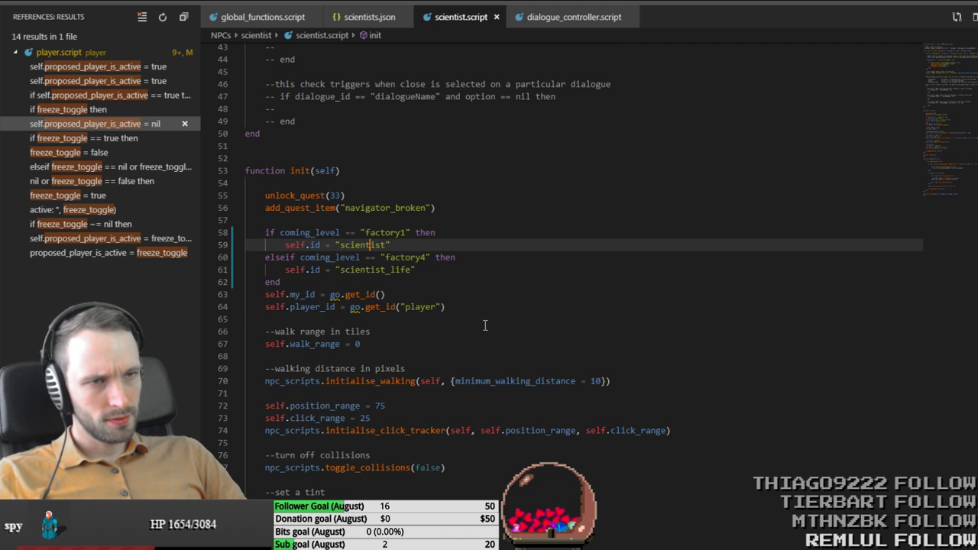
{"action": "key", "text": "Up"}
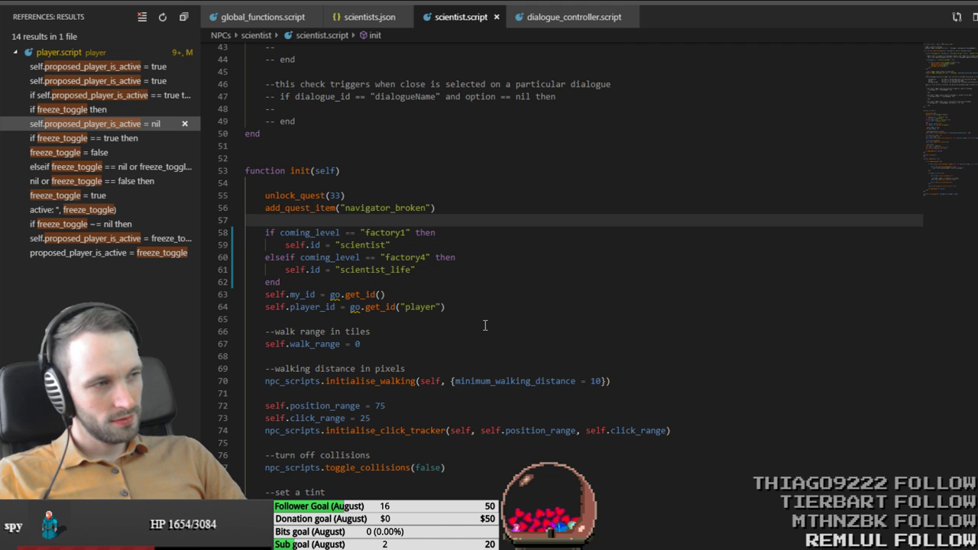
{"action": "key", "text": "shift+Up"}
{"action": "key", "text": "shift+Up"}
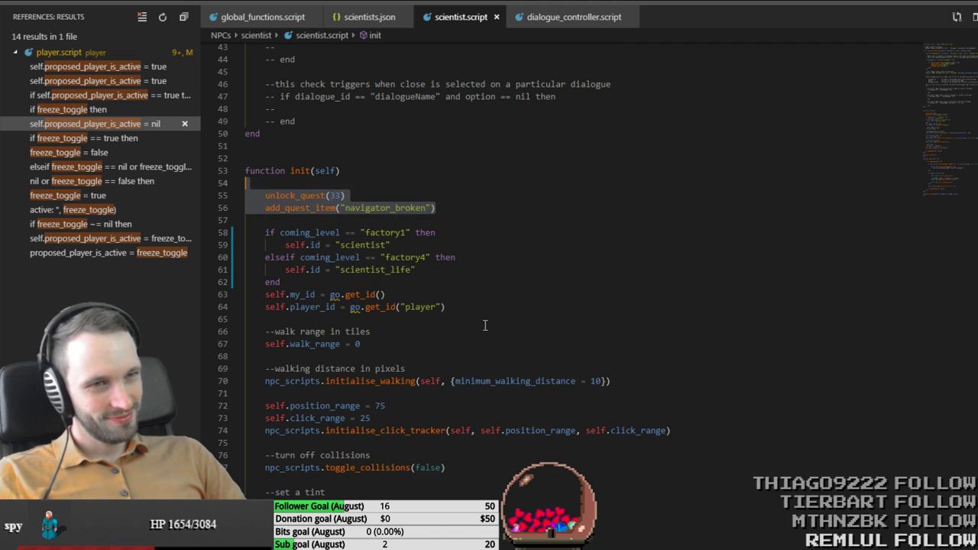
{"action": "key", "text": "Delete"}
{"action": "key", "text": "Up"}
{"action": "key", "text": "Delete"}
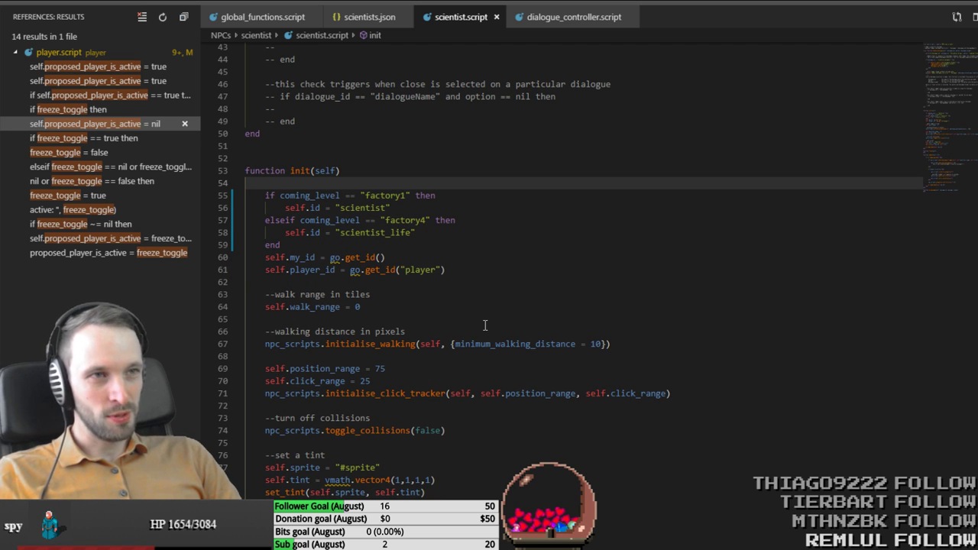
Step: Look over scientists.json and the NPC dialogue states in dialogue_controller.script, and return to scientist.script
{"action": "key", "text": "ctrl+Page_Up"}
{"action": "key", "text": "ctrl+Page_Up"}
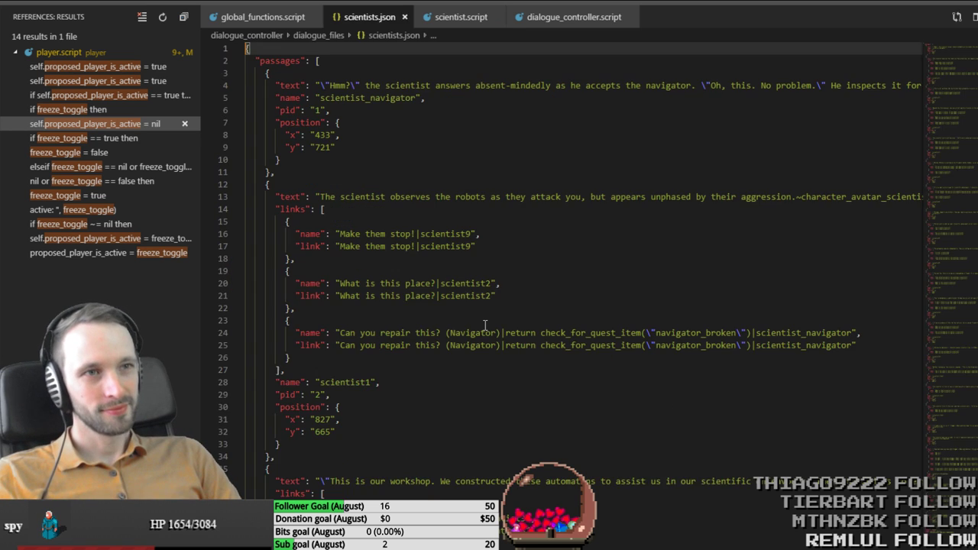
{"action": "key", "text": "ctrl+Page_Down"}
{"action": "key", "text": "ctrl+Page_Down"}
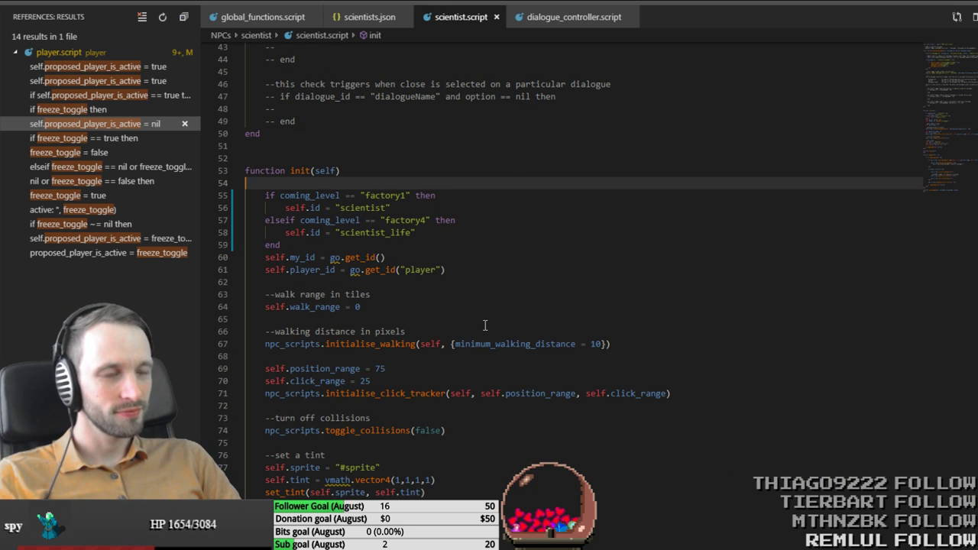
{"action": "key", "text": "ctrl+Page_Down"}
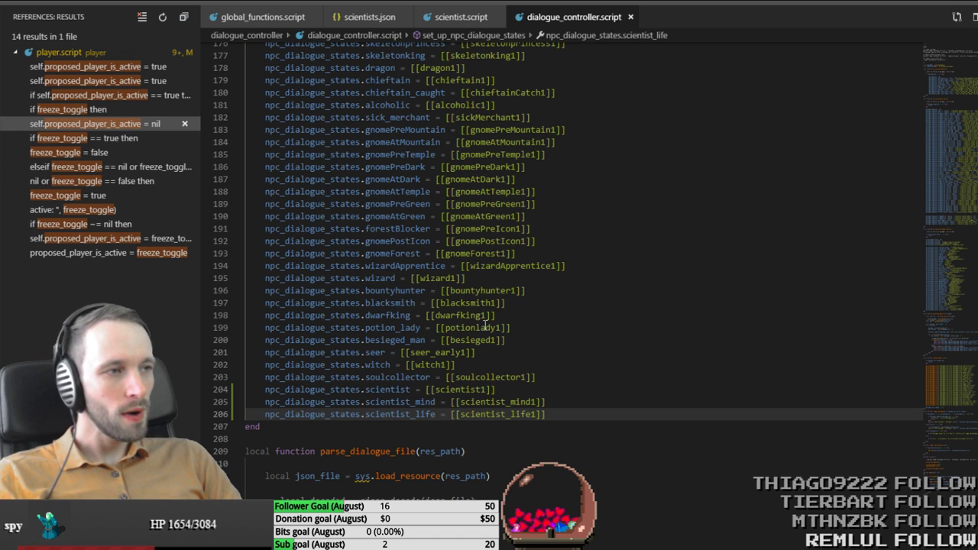
{"action": "key", "text": "ctrl+Page_Up"}
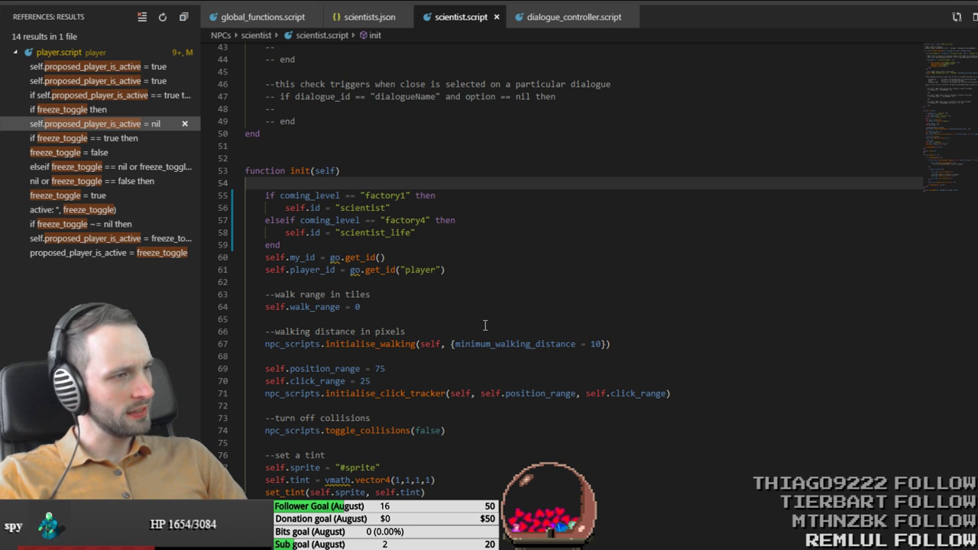
Step: Switch to Trello and mark "Dialogue - intro man" and "Dialogue - life man" as done on the Scientists card's checklist
{"action": "key", "text": "alt+Tab"}
{"action": "left_click", "coordinate": [76, 4]}
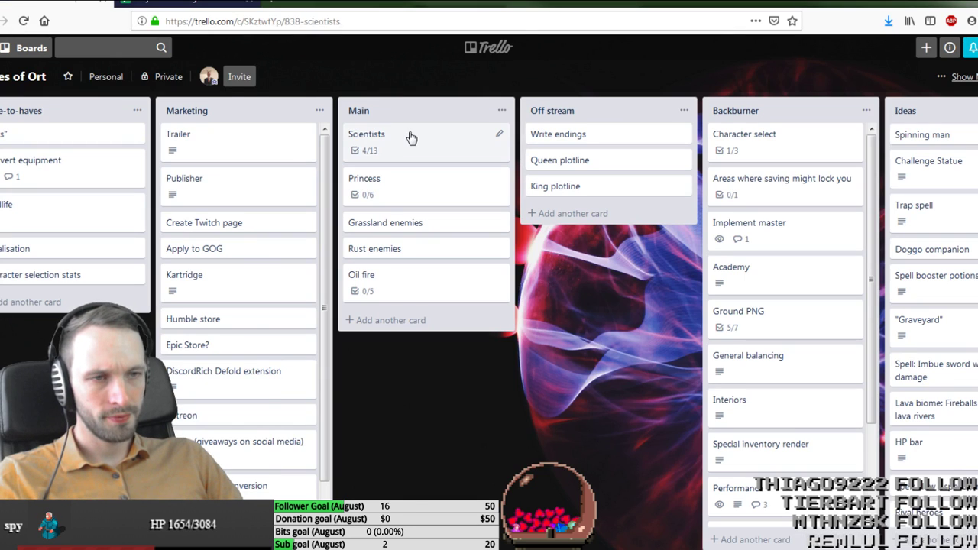
{"action": "left_click", "coordinate": [409, 135]}
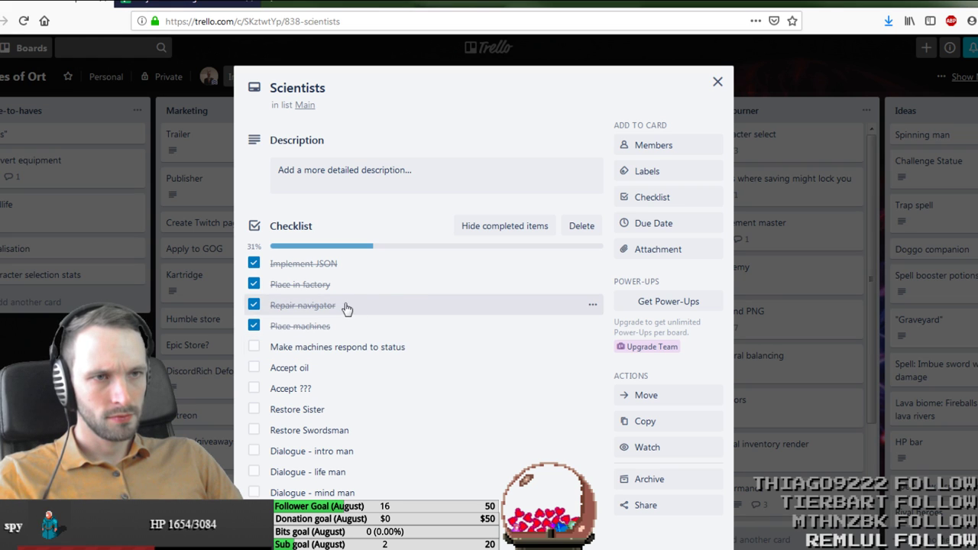
{"action": "scroll", "coordinate": [392, 306], "scroll_direction": "down", "scroll_amount": 2}
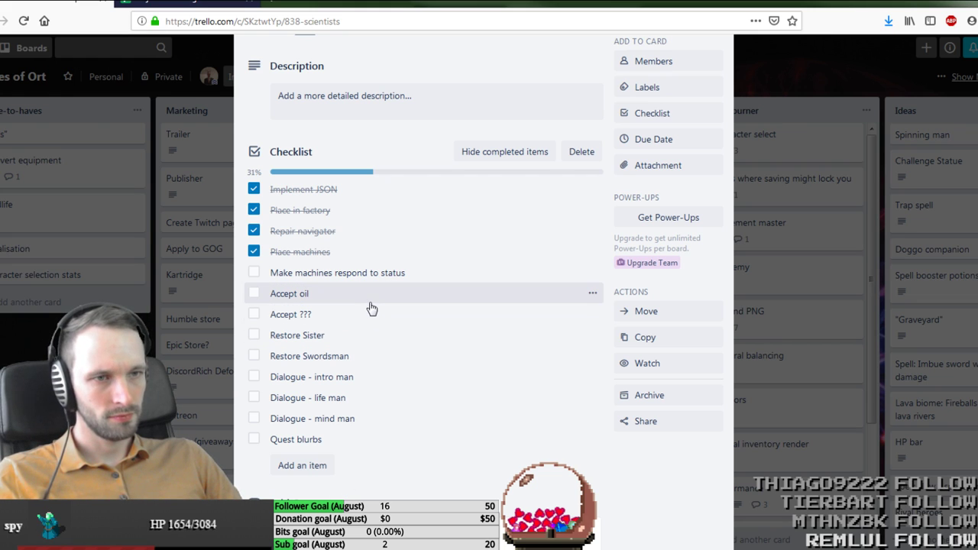
{"action": "left_click", "coordinate": [253, 377]}
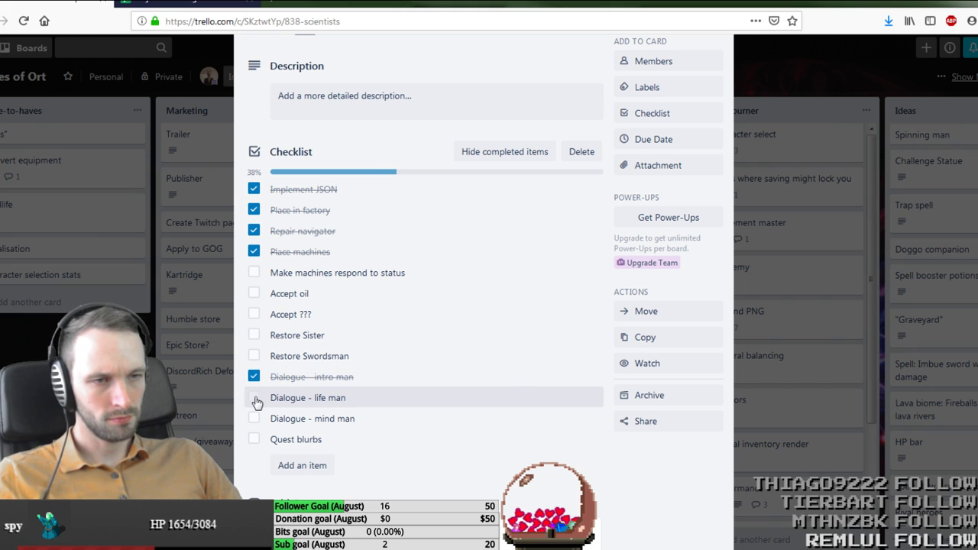
{"action": "left_click", "coordinate": [256, 398]}
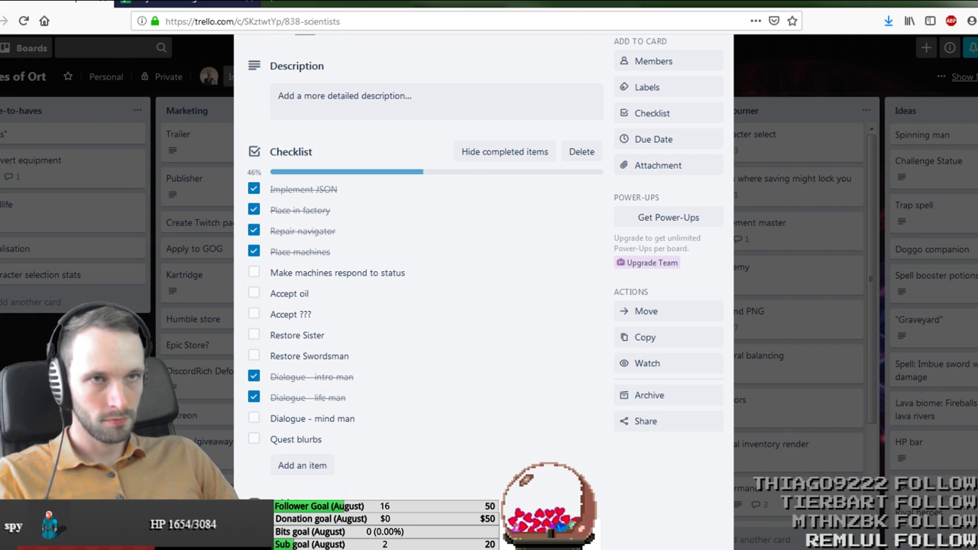
Step: In the Project Iso spreadsheet's overall quest table, add rows below Trader of Souls with Unlocked, Completed and Failed set to false
{"action": "left_click", "coordinate": [187, 3]}
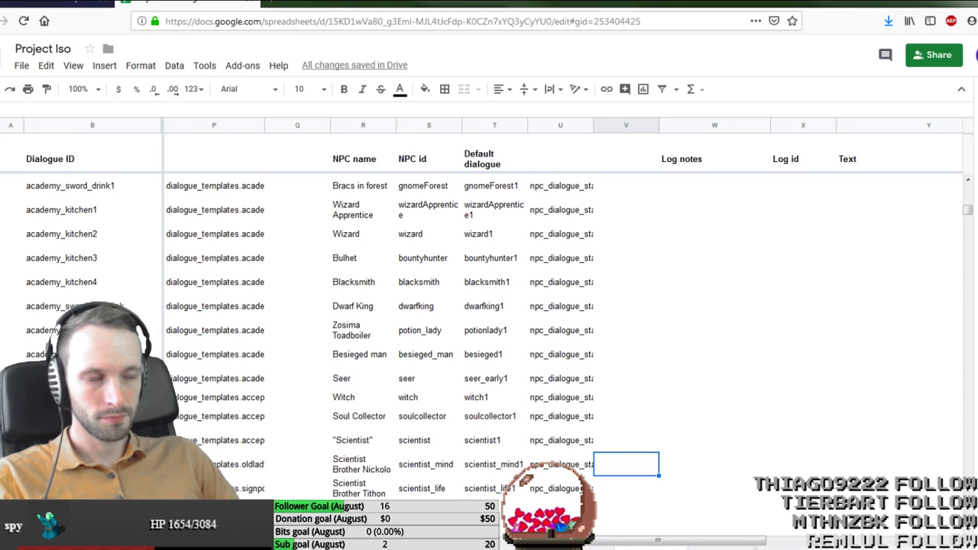
{"action": "left_click", "coordinate": [694, 547]}
{"action": "left_click", "coordinate": [54, 470]}
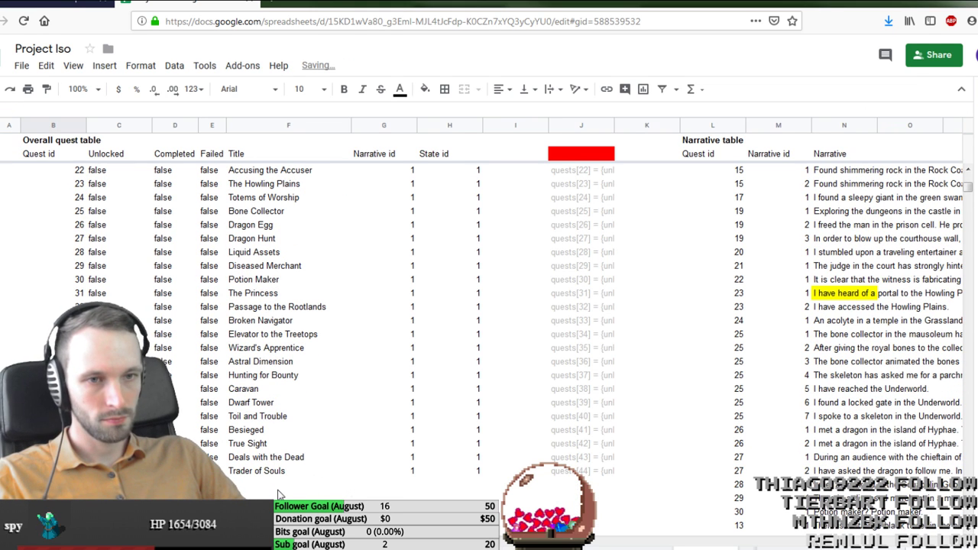
{"action": "key", "text": "Right"}
{"action": "key", "text": "Right"}
{"action": "key", "text": "Right"}
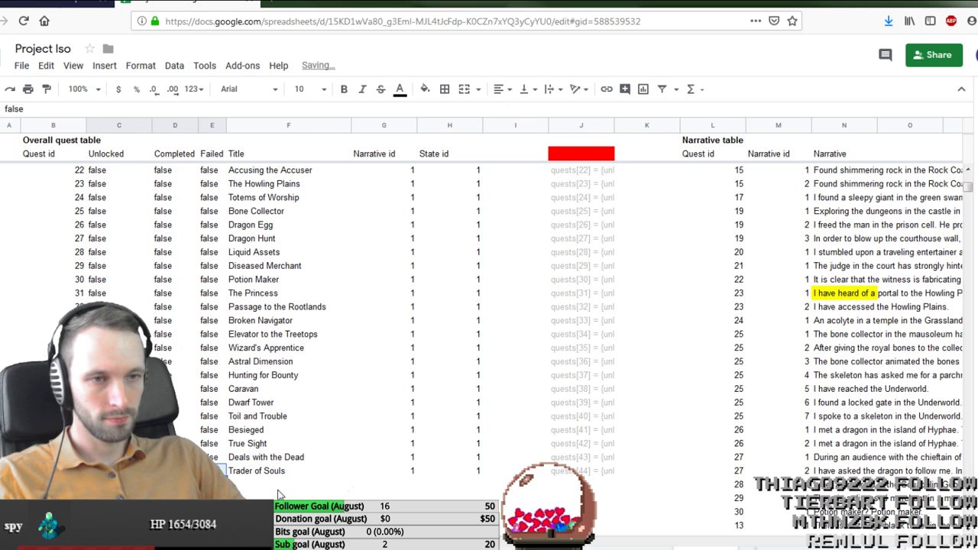
{"action": "key", "text": "Down"}
{"action": "type", "text": "false\tfalse\tfalse"}
{"action": "key", "text": "Right"}
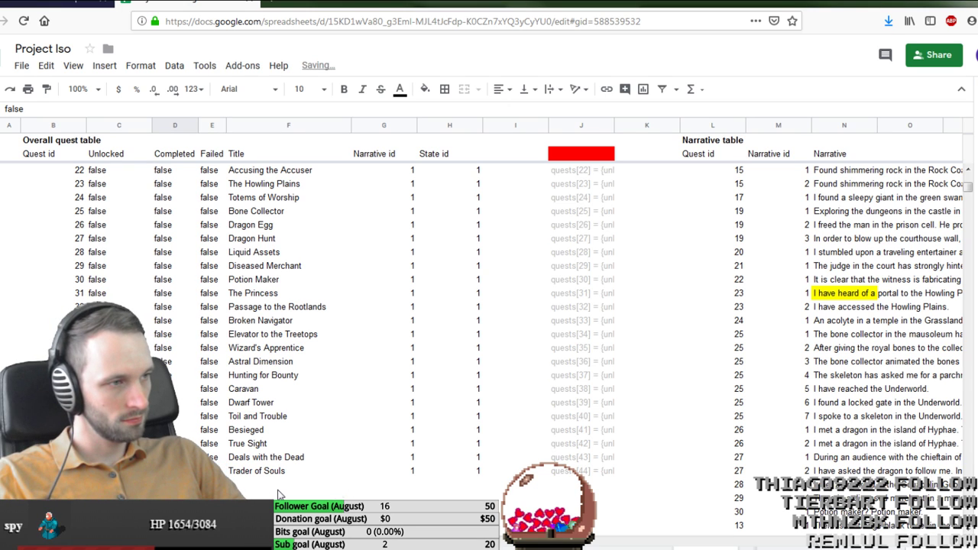
{"action": "key", "text": "Right"}
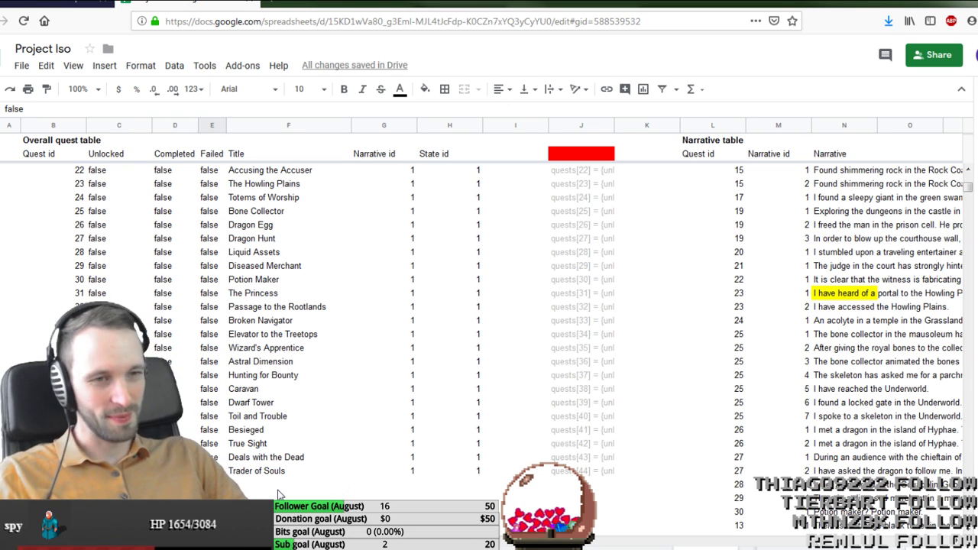
{"action": "key", "text": "Right"}
{"action": "key", "text": "Left"}
{"action": "key", "text": "Right"}
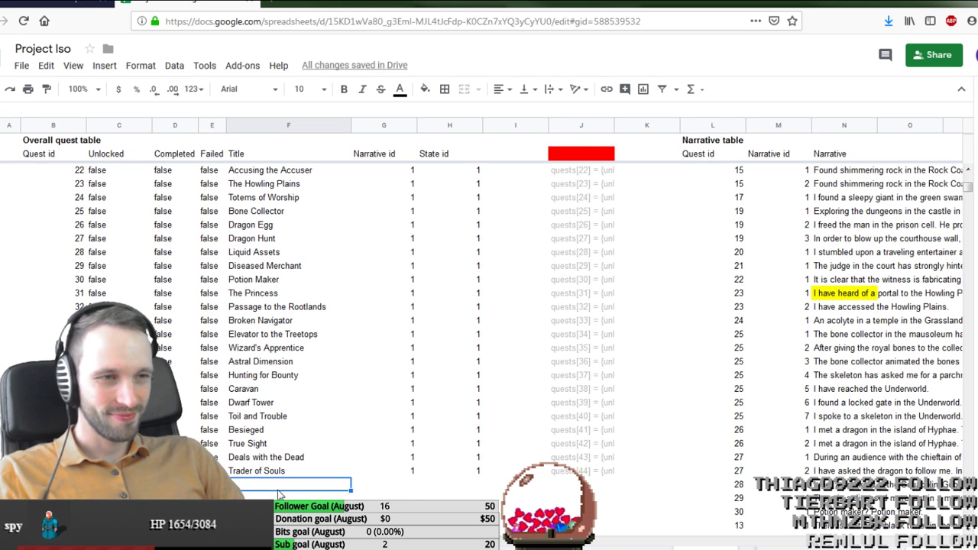
Step: Copy the Trader of Souls row's Narrative id, State id and quest formula into the new rows, and select the first empty Title cell
{"action": "key", "text": "Right"}
{"action": "left_click_drag", "start_coordinate": [384, 474], "coordinate": [614, 476]}
{"action": "key", "text": "ctrl+c"}
{"action": "left_click", "coordinate": [405, 489]}
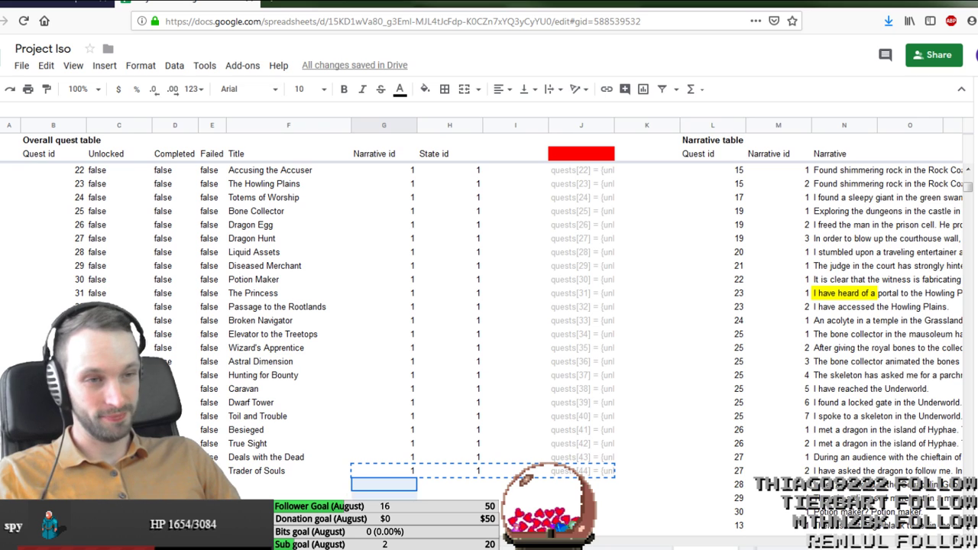
{"action": "key", "text": "ctrl+v"}
{"action": "key", "text": "Left"}
{"action": "scroll", "coordinate": [280, 492], "scroll_direction": "down", "scroll_amount": 1}
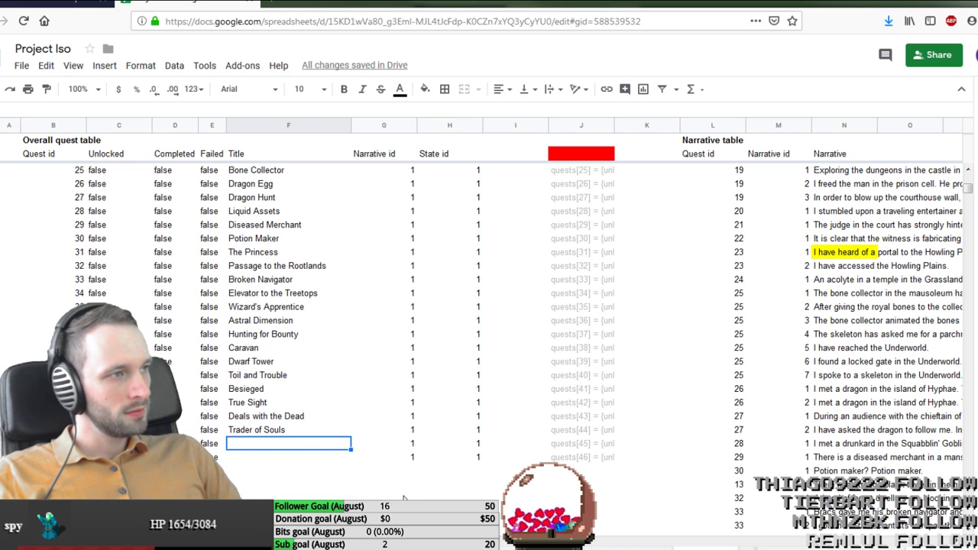
Step: Enter the titles "Vitamorphic Alternation" and "Prismatic Aether Siphoning" for the two new quest rows below Trader of Souls
{"action": "type", "text": "Vita"}
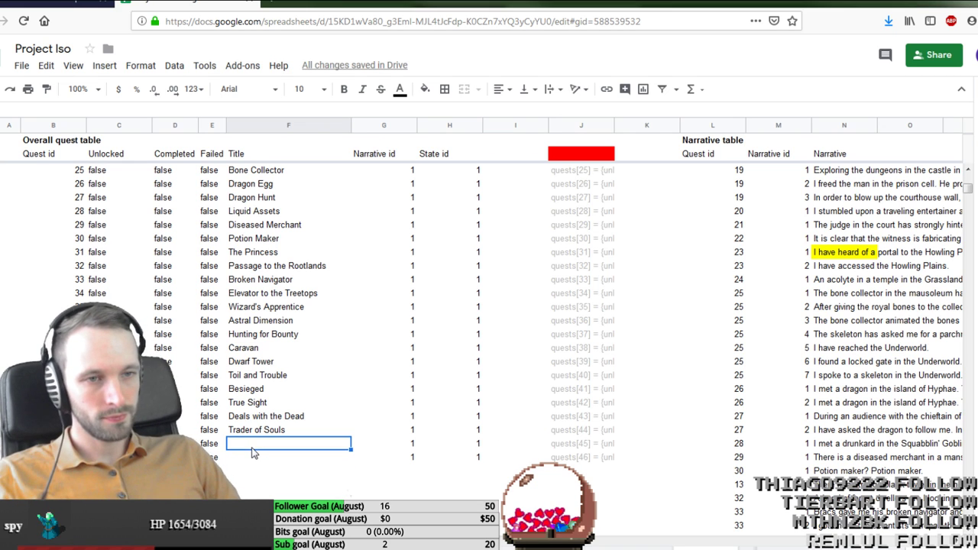
{"action": "type", "text": "morphi"}
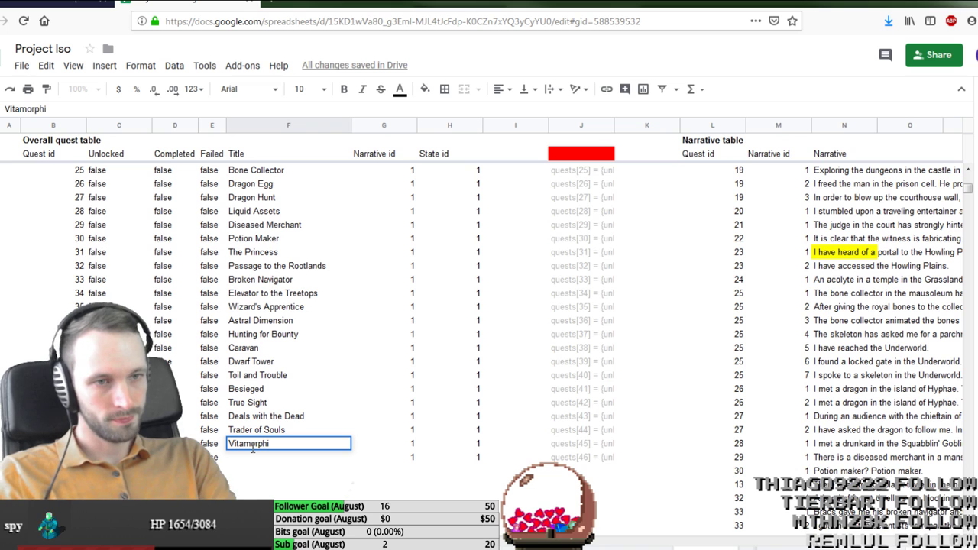
{"action": "type", "text": "c Alternation"}
{"action": "key", "text": "Return"}
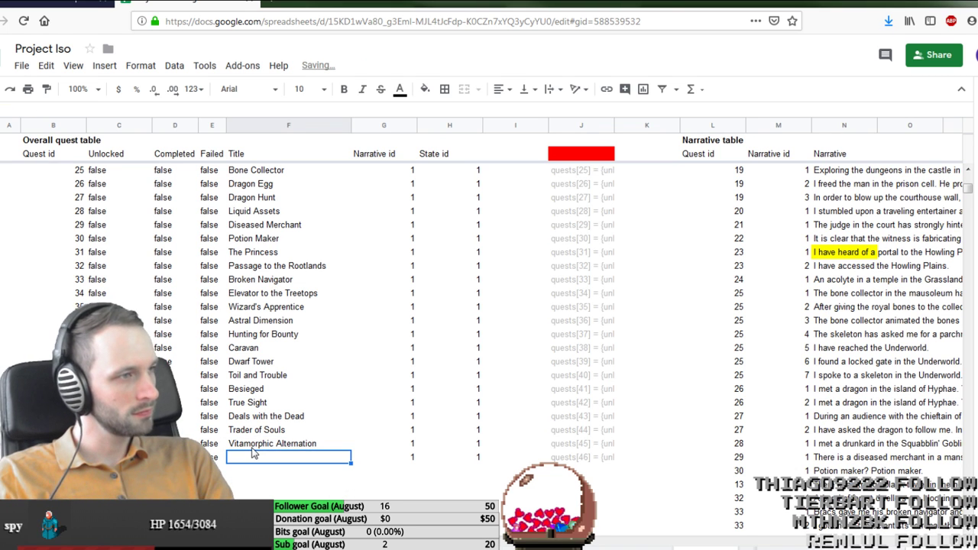
{"action": "type", "text": "Prismatic Aethe"}
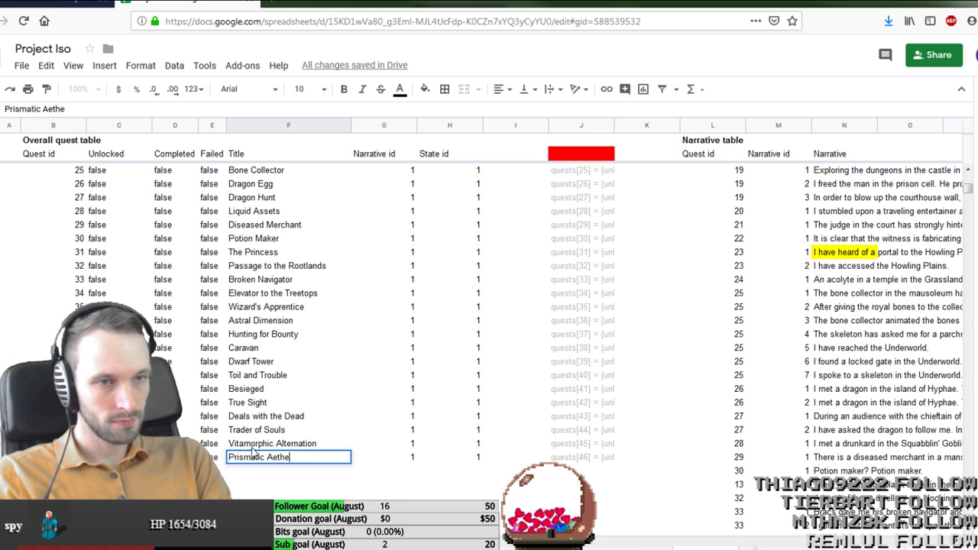
{"action": "type", "text": "r Siphoning"}
Step: Copy the generated quests[45] and quests[46] definition cells of the two new quest rows
{"action": "key", "text": "Tab"}
{"action": "key", "text": "Tab"}
{"action": "key", "text": "Tab"}
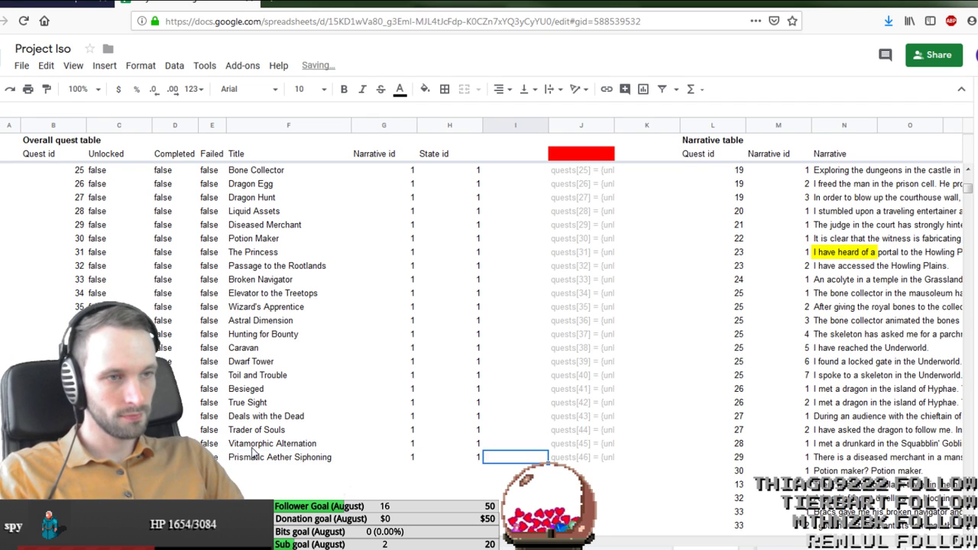
{"action": "key", "text": "Right"}
{"action": "key", "text": "shift+Up"}
{"action": "key", "text": "ctrl+c"}
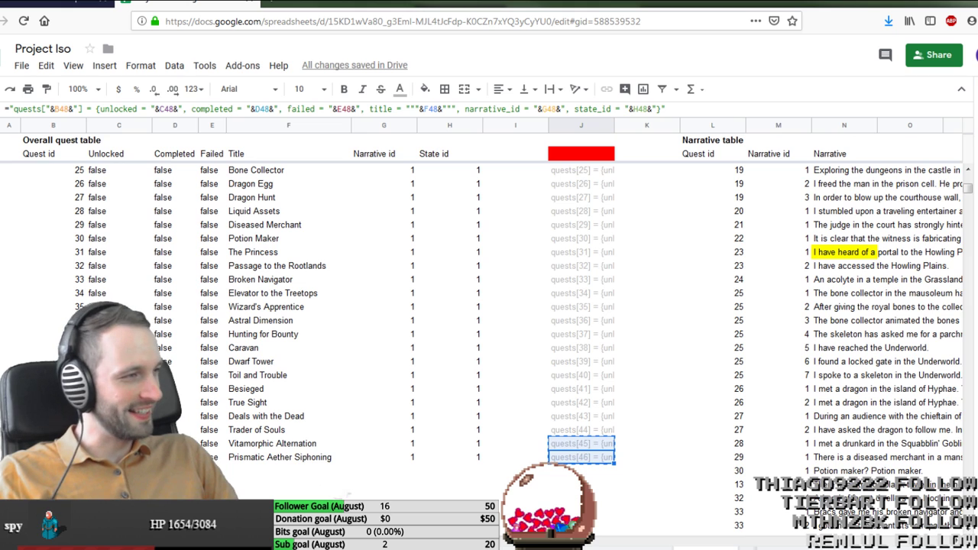
Step: Switch to the code editor and open quest_variable_loader.script
{"action": "key", "text": "alt+Tab"}
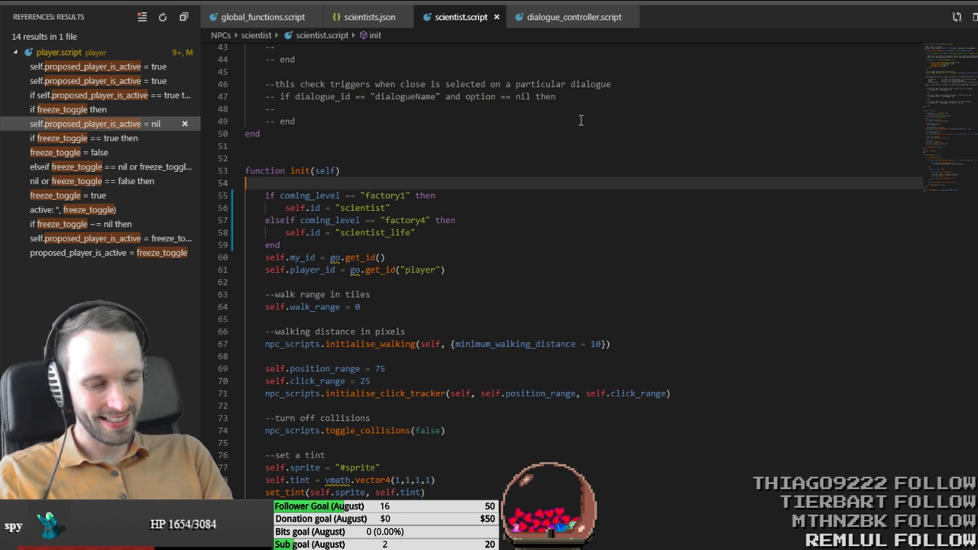
{"action": "key", "text": "ctrl+p"}
{"action": "type", "text": "ques"}
{"action": "key", "text": "Down"}
{"action": "key", "text": "Return"}
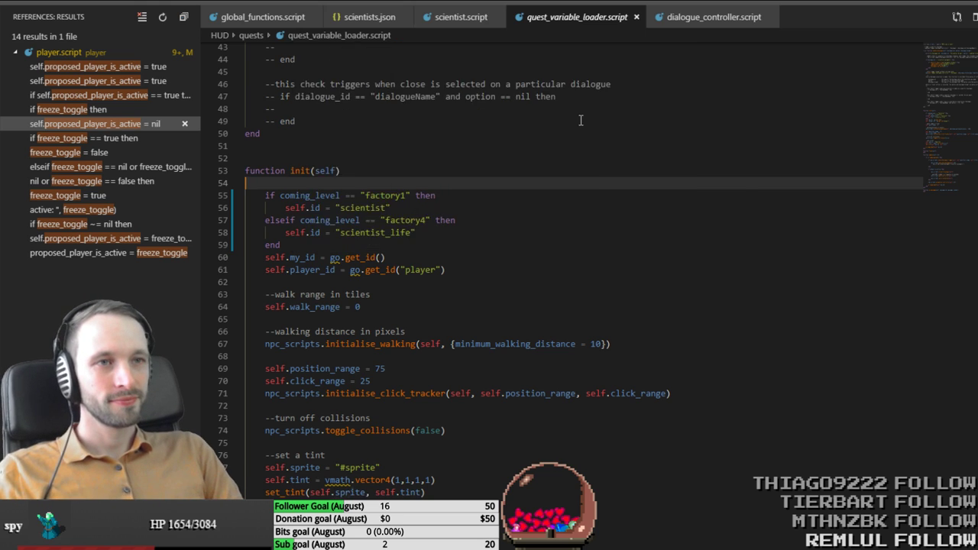
Step: Paste the quests[45] and quests[46] definitions below the Trader of Souls line and indent them to match the other quests
{"action": "scroll", "coordinate": [581, 123], "scroll_direction": "down", "scroll_amount": 10}
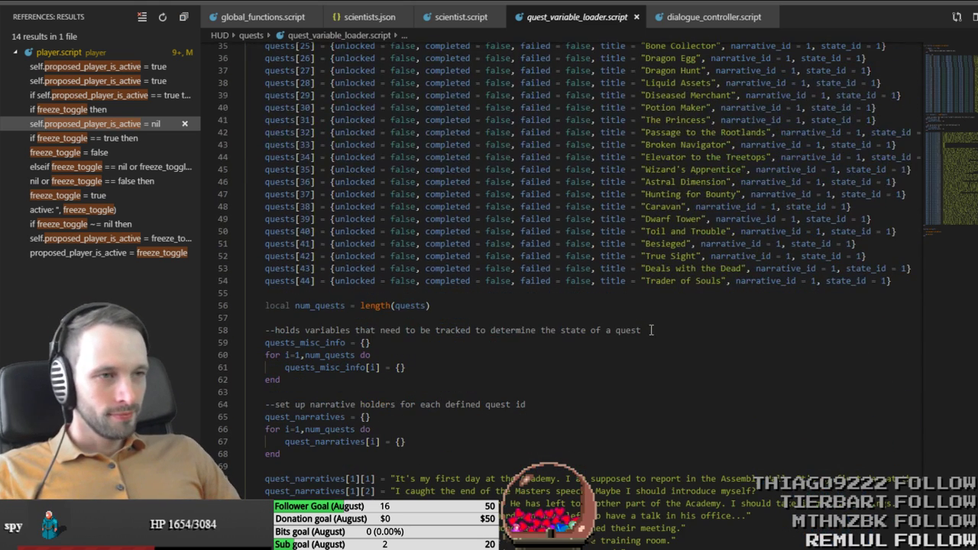
{"action": "left_click", "coordinate": [464, 316]}
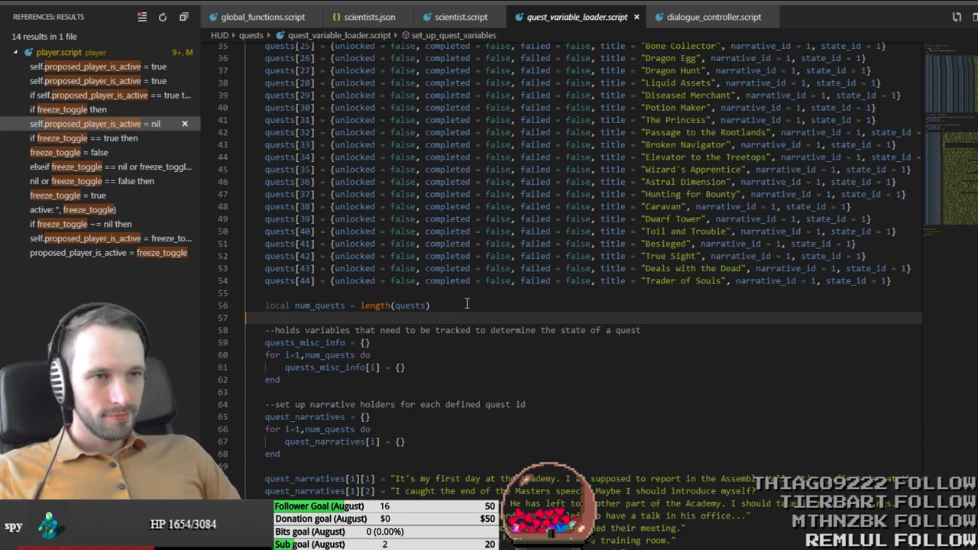
{"action": "left_click", "coordinate": [471, 295]}
{"action": "key", "text": "Return"}
{"action": "key", "text": "Up"}
{"action": "key", "text": "ctrl+v"}
{"action": "key", "text": "ctrl+s"}
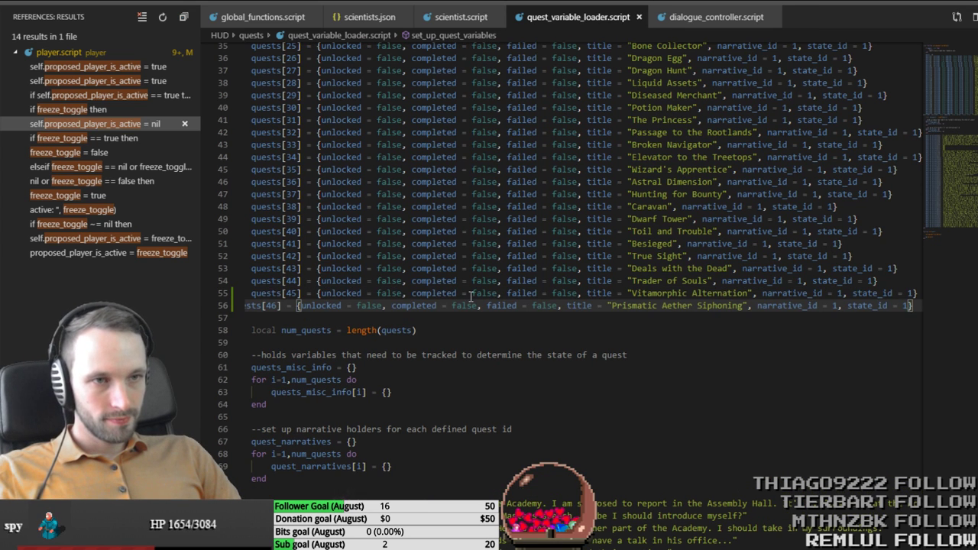
{"action": "key", "text": "Up"}
{"action": "key", "text": "Right"}
{"action": "key", "text": "Right"}
{"action": "key", "text": "Tab"}
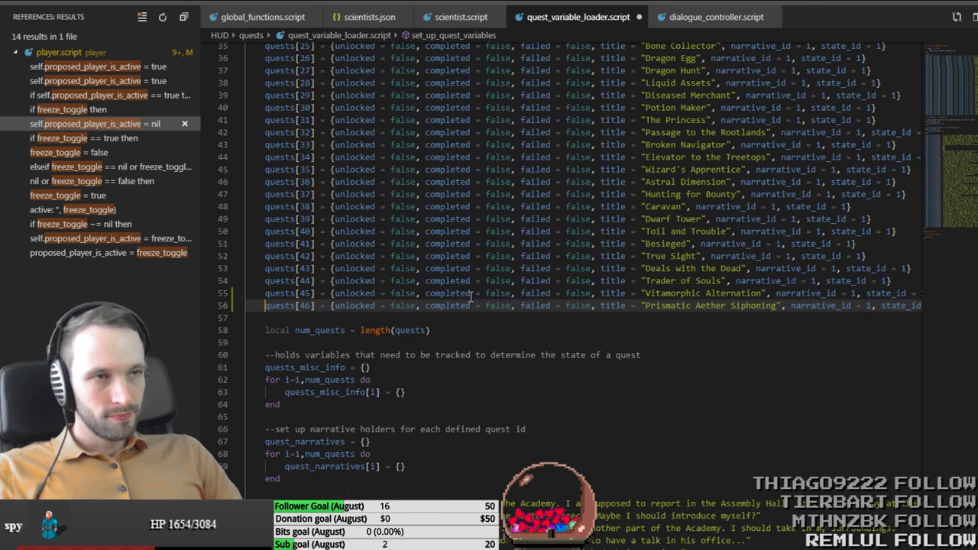
Step: Open story_controller.script and add a "--scientist" comment after the underworld block in the sister quest auxiliaries
{"action": "key", "text": "ctrl+Tab"}
{"action": "key", "text": "ctrl+p"}
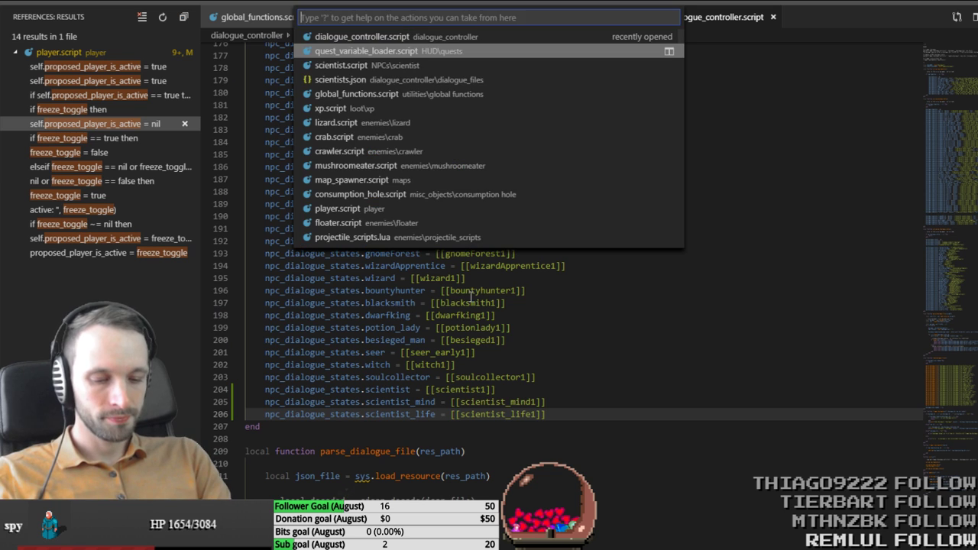
{"action": "type", "text": "story c"}
{"action": "key", "text": "Return"}
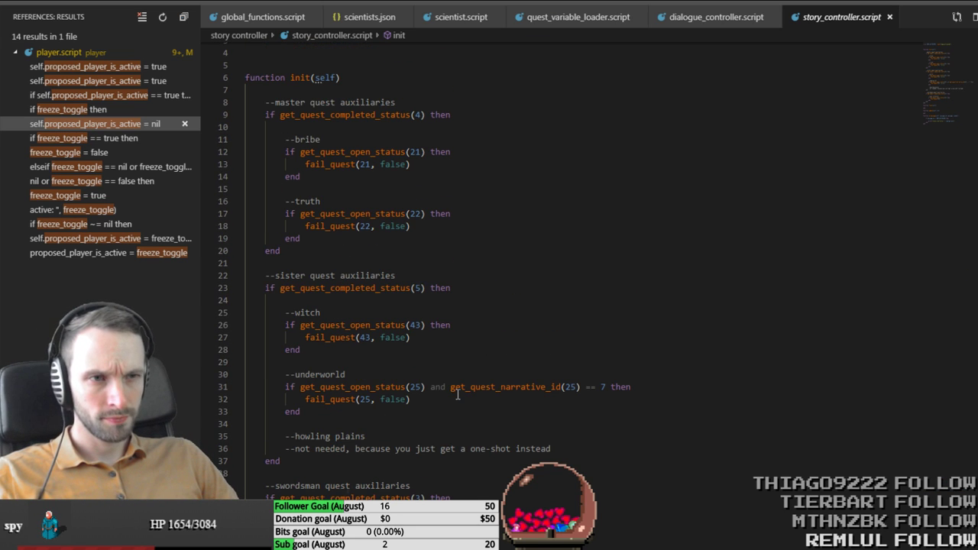
{"action": "left_click", "coordinate": [475, 411]}
{"action": "key", "text": "Return"}
{"action": "key", "text": "Return"}
{"action": "type", "text": "--scientist"}
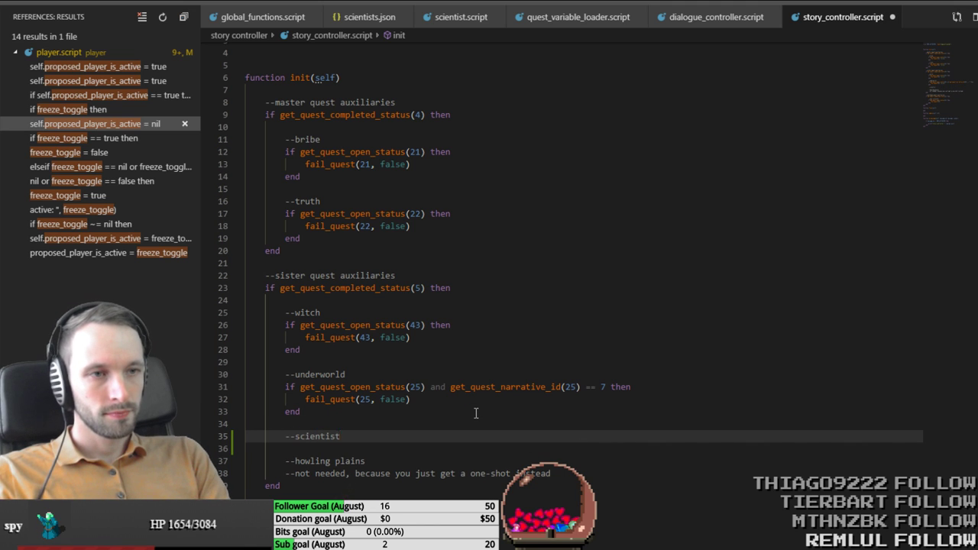
{"action": "key", "text": "Return"}
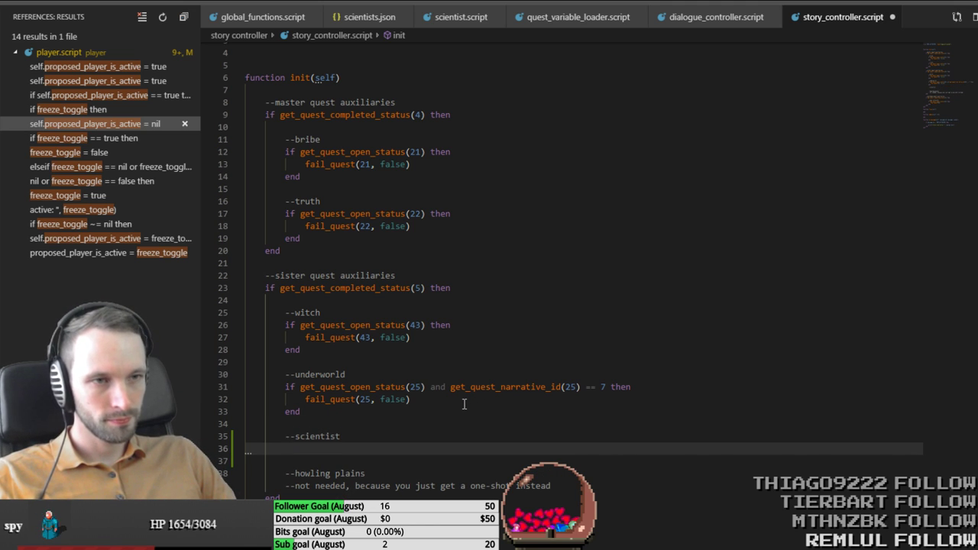
Step: Below the comment, write the condition "if get_quest_open_status(45) then", checking the quest id in the Project Iso spreadsheet
{"action": "type", "text": "if "}
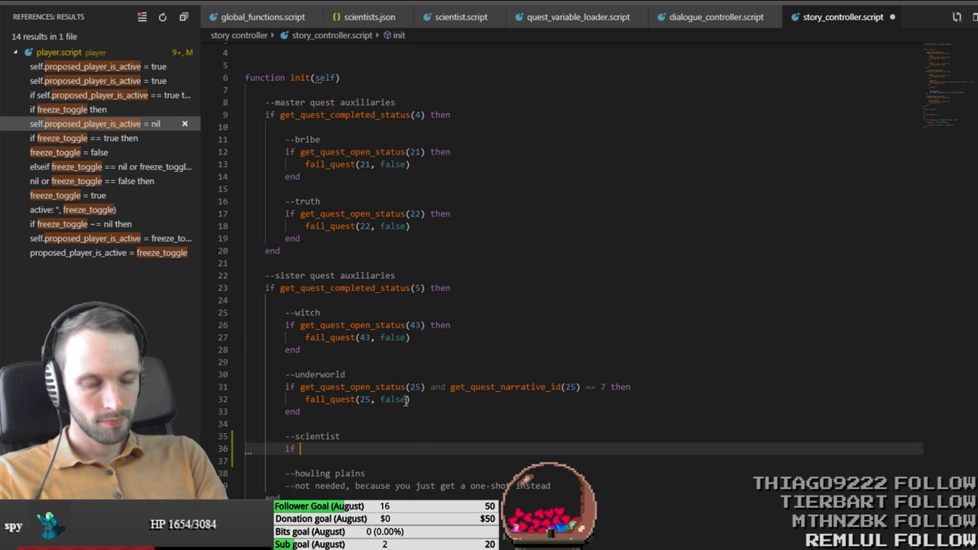
{"action": "type", "text": "get_quest_open"}
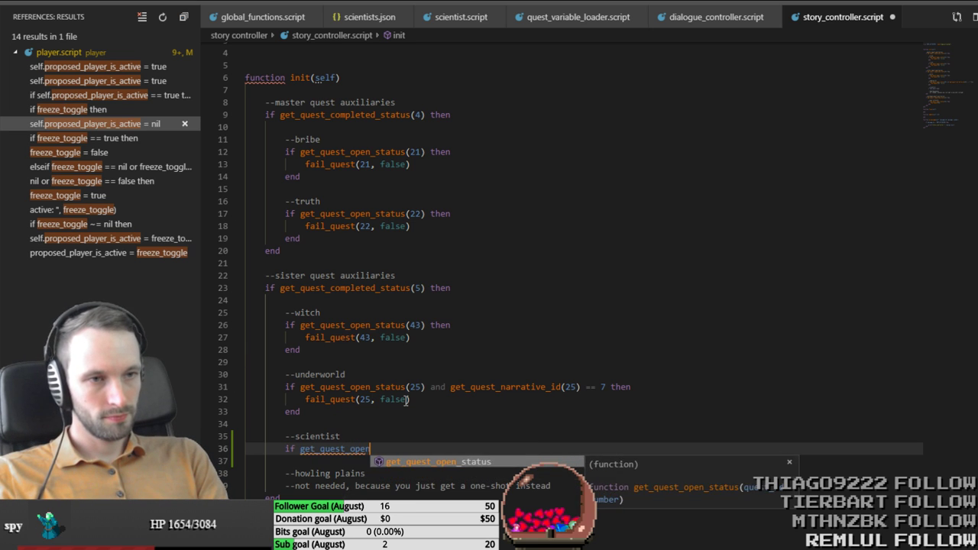
{"action": "type", "text": "_status"}
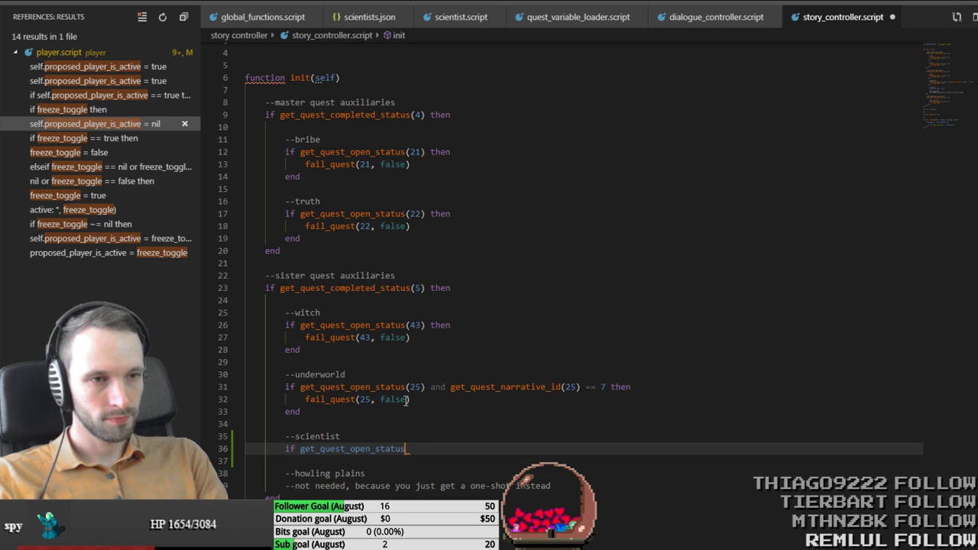
{"action": "type", "text": "("}
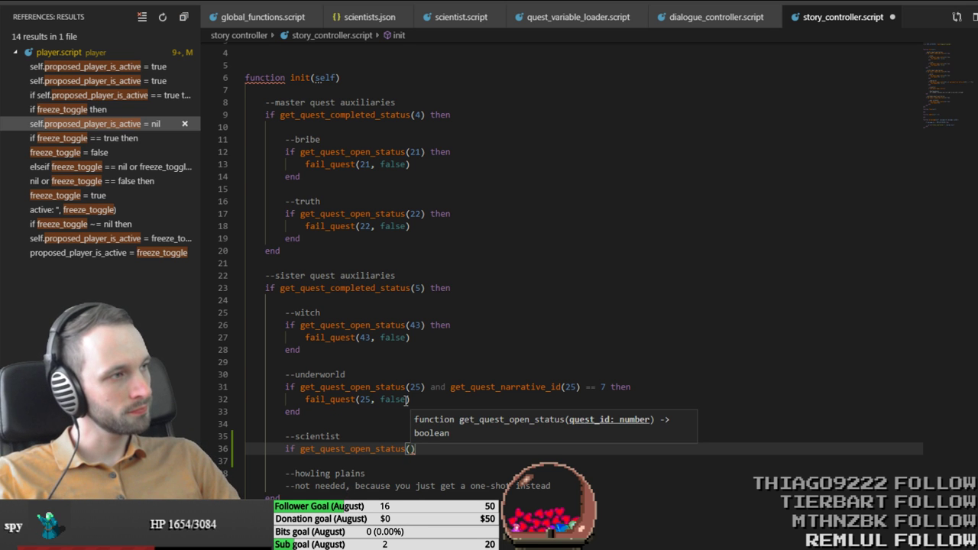
{"action": "key", "text": "alt+Tab"}
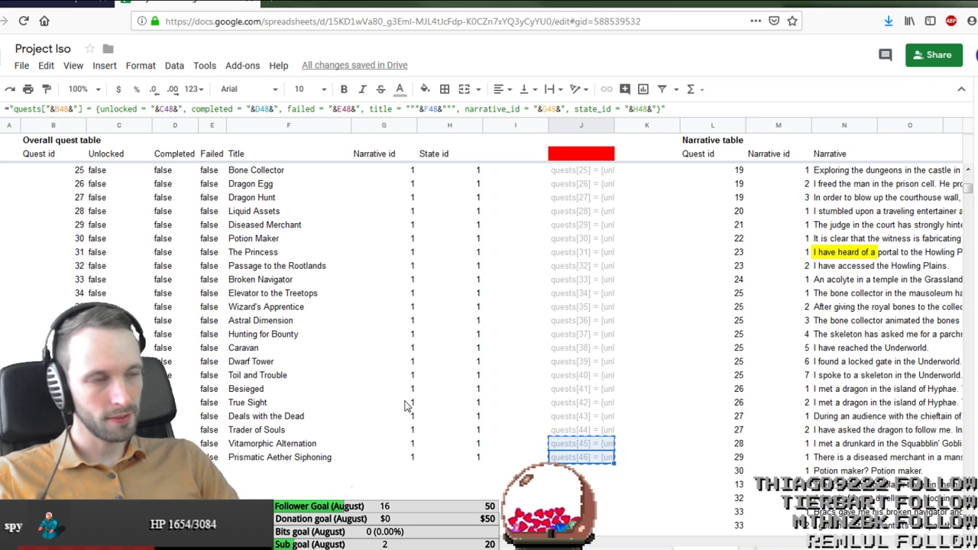
{"action": "key", "text": "alt+Tab"}
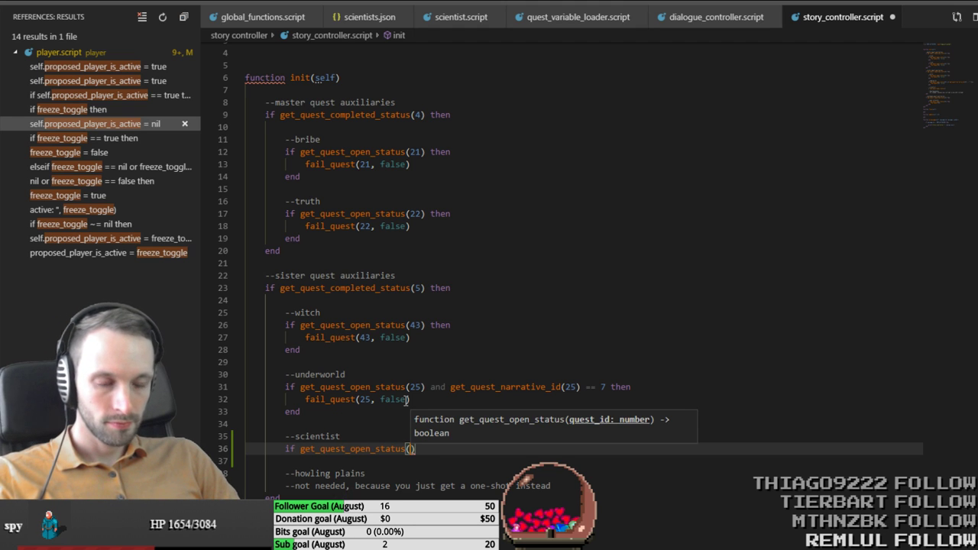
{"action": "type", "text": "45) then"}
Step: Complete the sister scientist condition with "fail_quest(45, false)" and a closing "end"
{"action": "key", "text": "Return"}
{"action": "type", "text": "fail"}
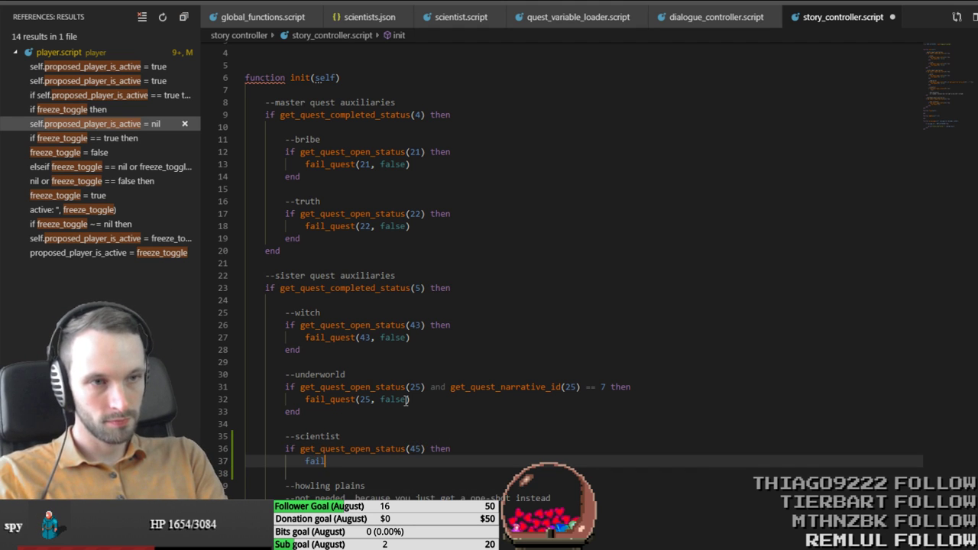
{"action": "type", "text": "_"}
{"action": "key", "text": "Tab"}
{"action": "type", "text": "(45"}
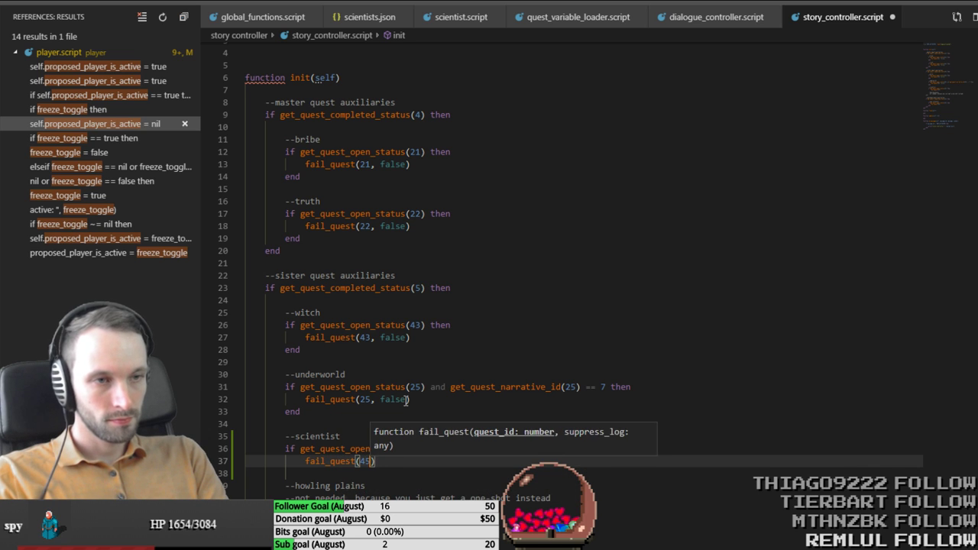
{"action": "type", "text": ", false)"}
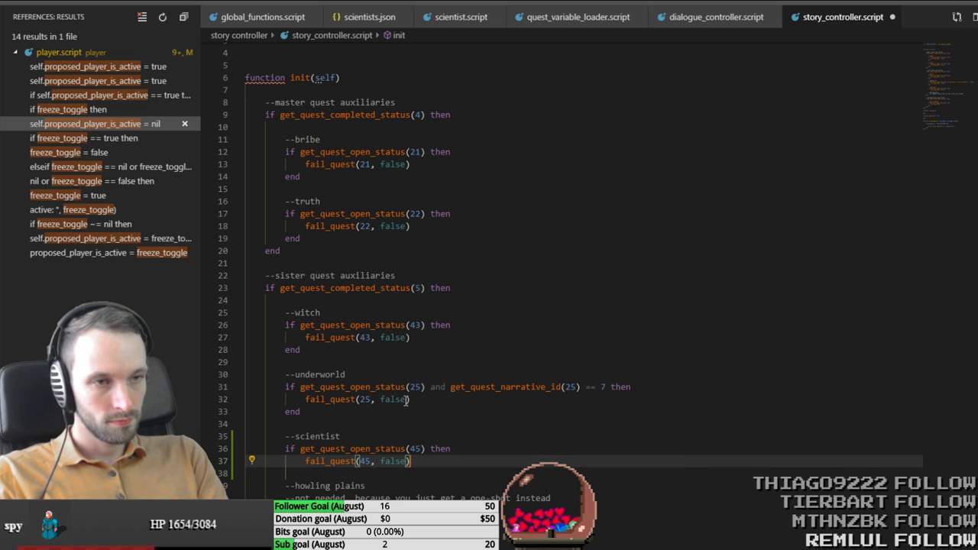
{"action": "key", "text": "Return"}
{"action": "type", "text": "end"}
Step: Add a "--scientist" comment after the soul collector block in the swordsman quest auxiliaries
{"action": "scroll", "coordinate": [410, 283], "scroll_direction": "down", "scroll_amount": 2}
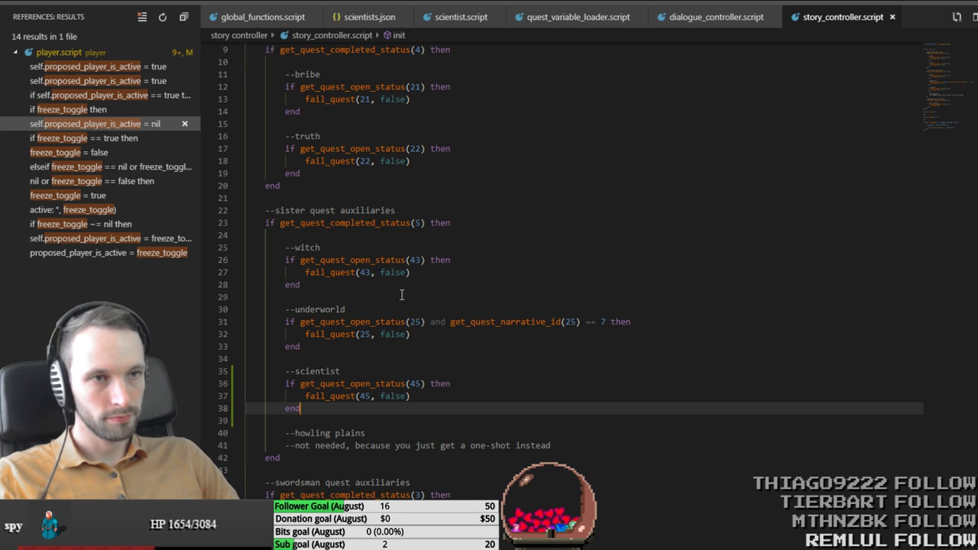
{"action": "scroll", "coordinate": [395, 391], "scroll_direction": "up", "scroll_amount": 2}
{"action": "scroll", "coordinate": [392, 391], "scroll_direction": "down", "scroll_amount": 5}
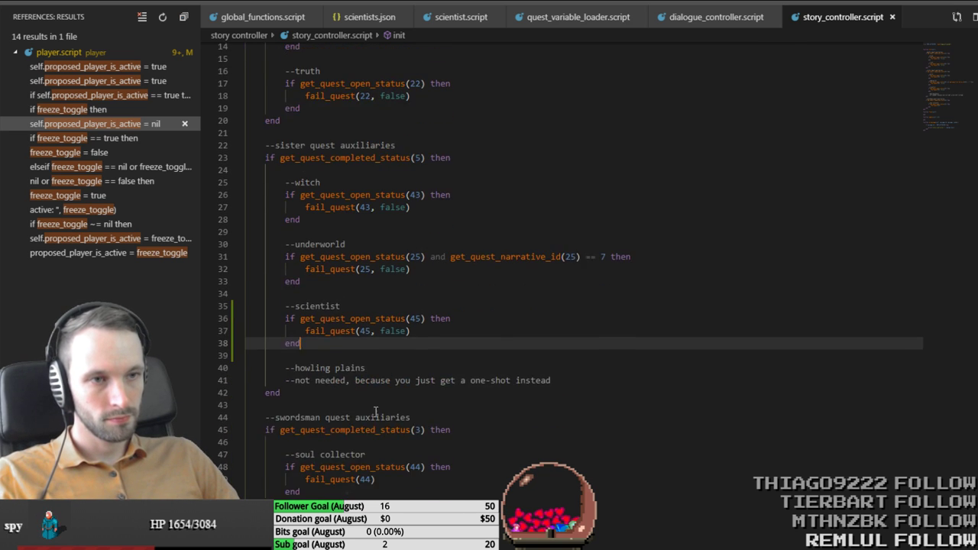
{"action": "left_click", "coordinate": [370, 426]}
{"action": "key", "text": "Return"}
{"action": "key", "text": "Return"}
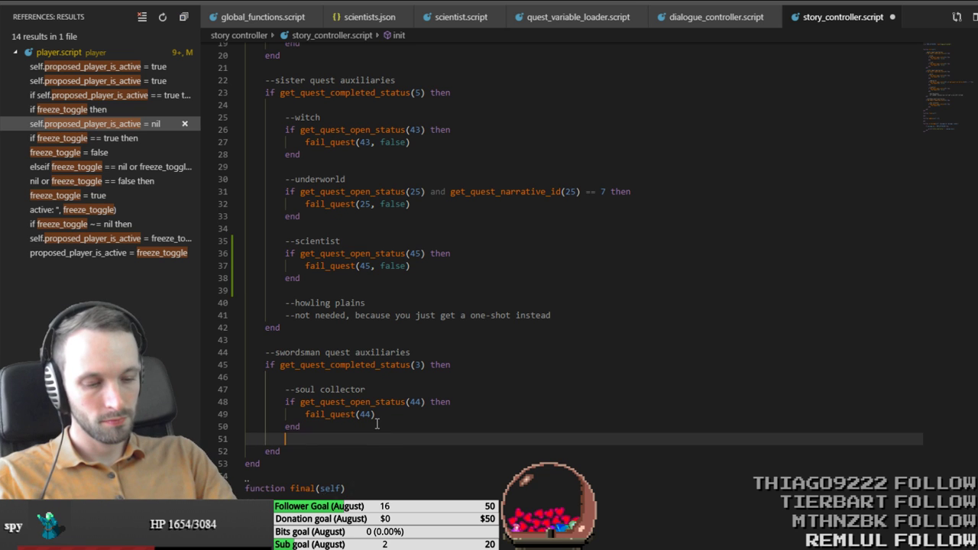
{"action": "type", "text": "--scientist"}
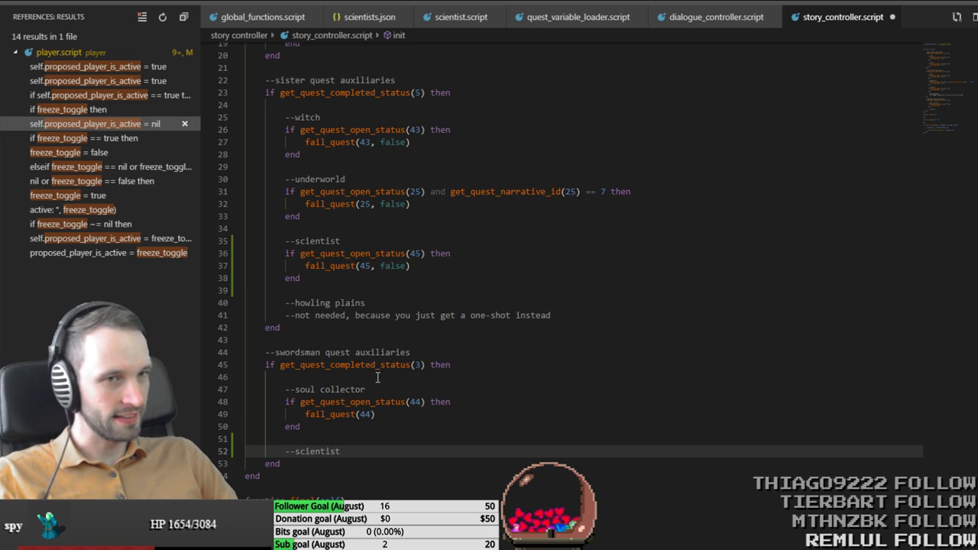
Step: Copy the sister section's scientist if block and paste it under the swordsman section's scientist comment
{"action": "left_click", "coordinate": [315, 280]}
{"action": "left_click", "coordinate": [283, 255], "text": "shift"}
{"action": "key", "text": "ctrl+c"}
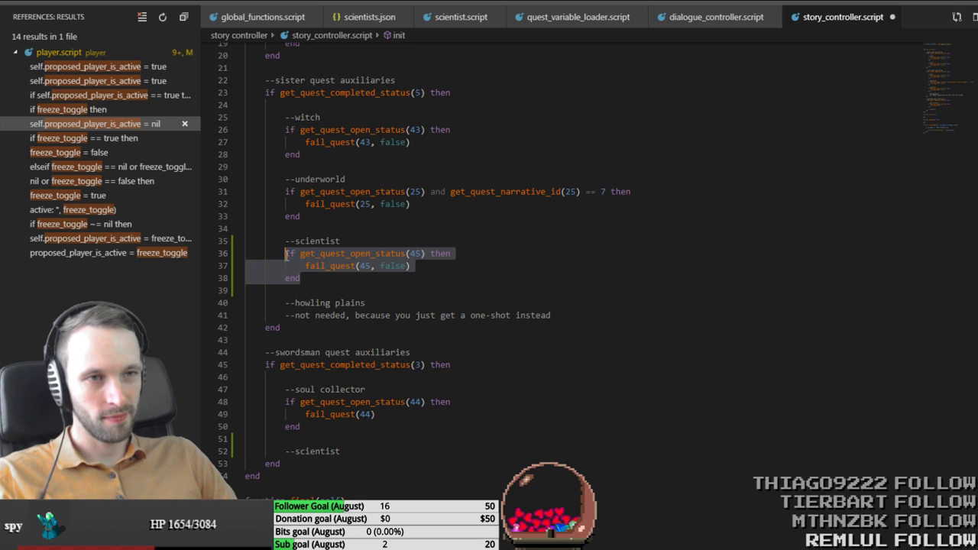
{"action": "left_click", "coordinate": [342, 451]}
{"action": "key", "text": "Return"}
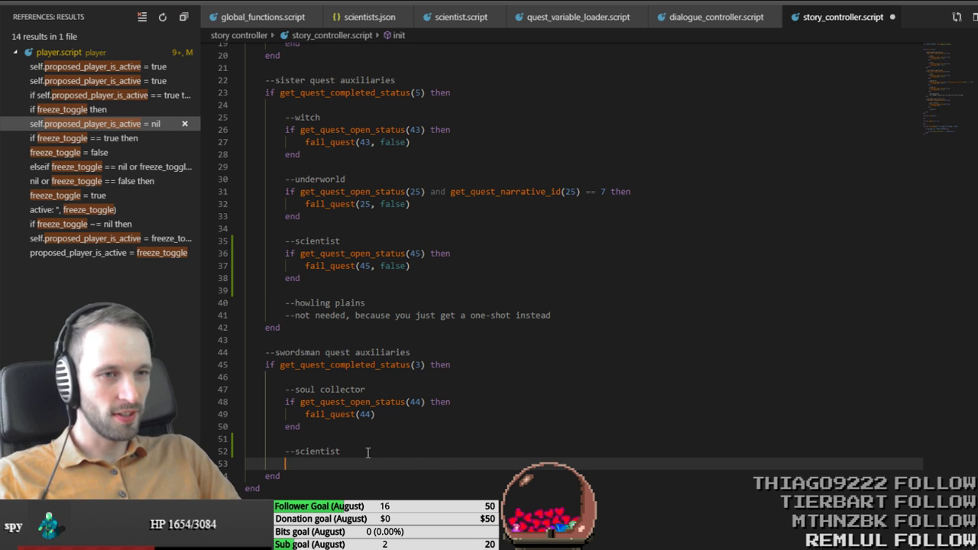
{"action": "key", "text": "ctrl+v"}
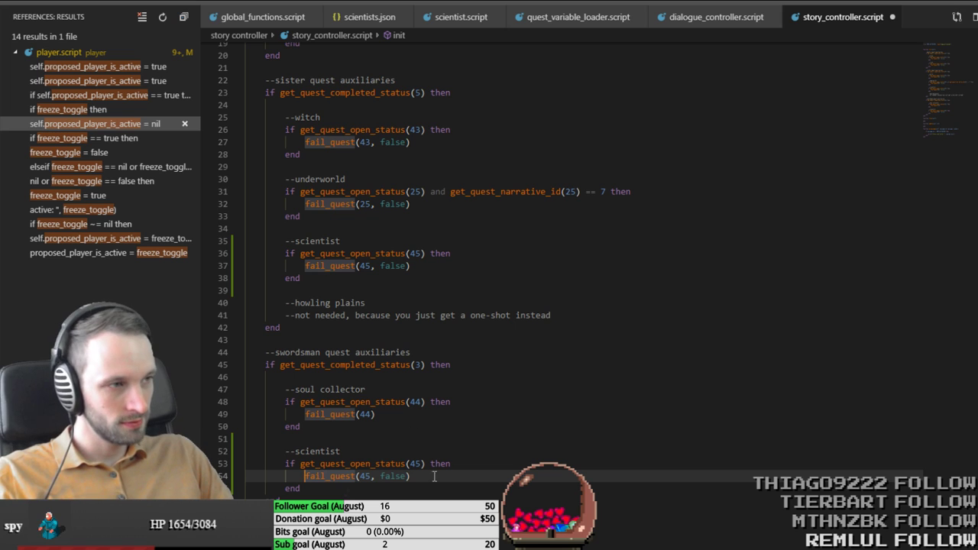
Step: Change the quest id to 46 in both the condition and the fail_quest call of the swordsman scientist block
{"action": "left_click", "coordinate": [365, 477]}
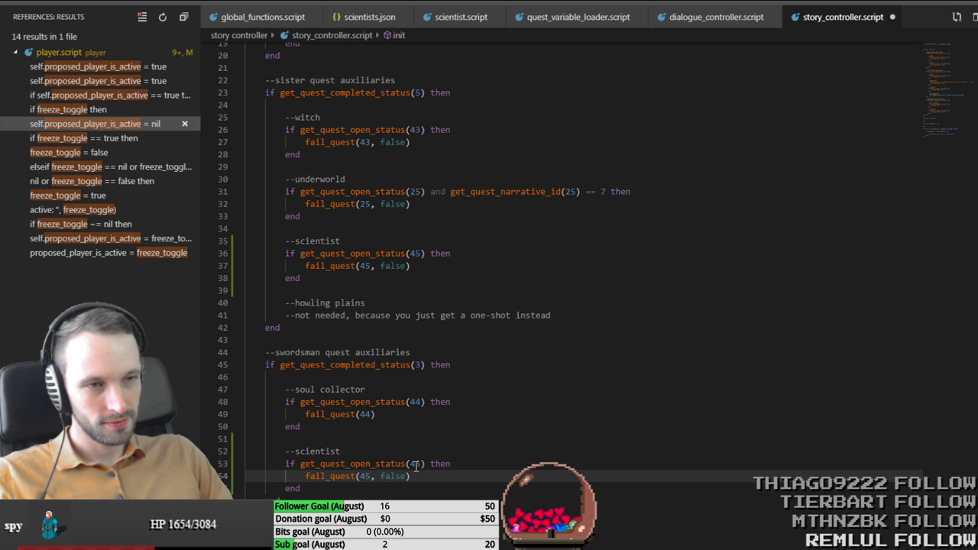
{"action": "key", "text": "Delete"}
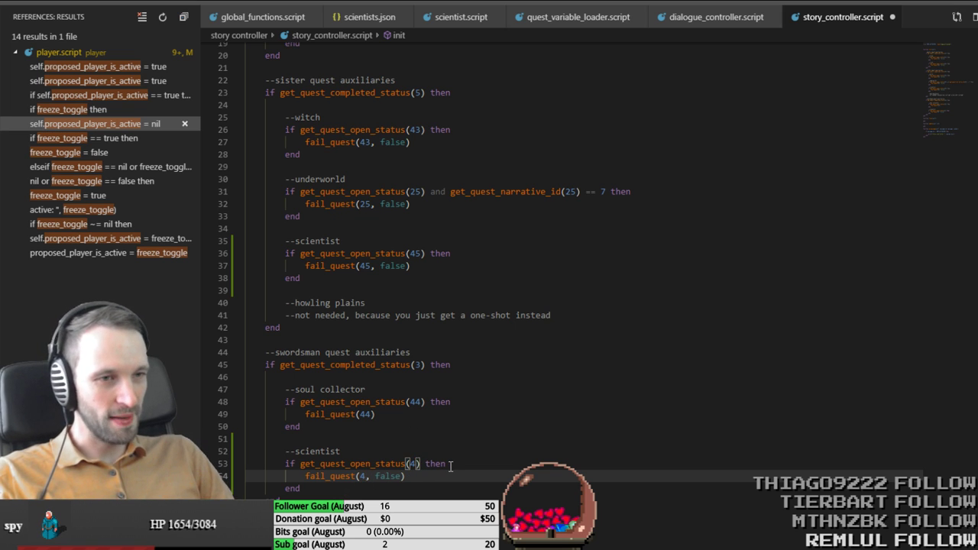
{"action": "type", "text": "6"}
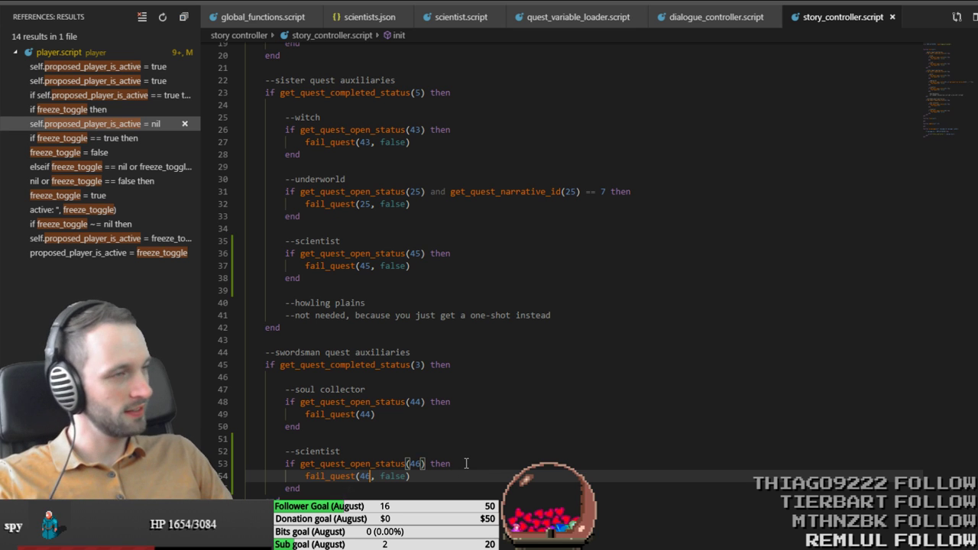
{"action": "scroll", "coordinate": [368, 448], "scroll_direction": "up", "scroll_amount": 1}
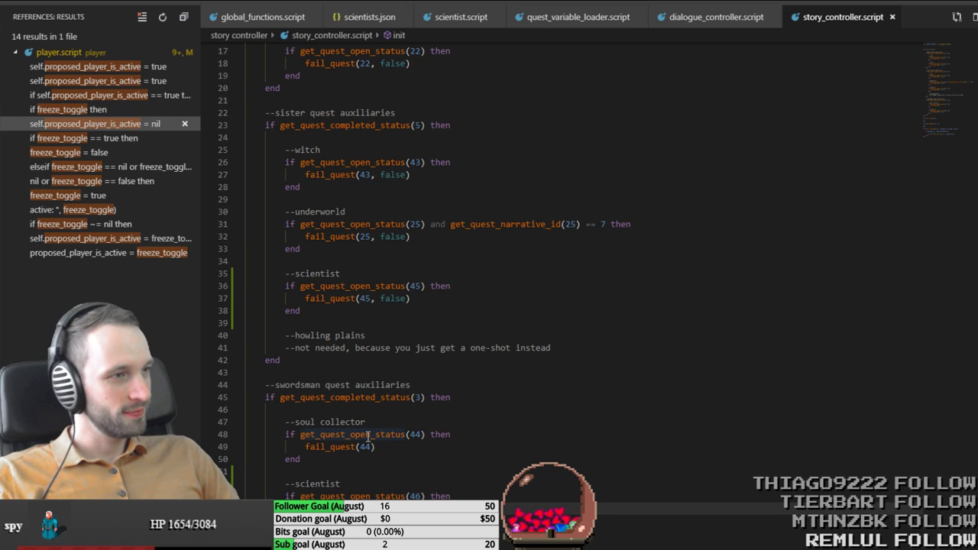
{"action": "left_click", "coordinate": [481, 273]}
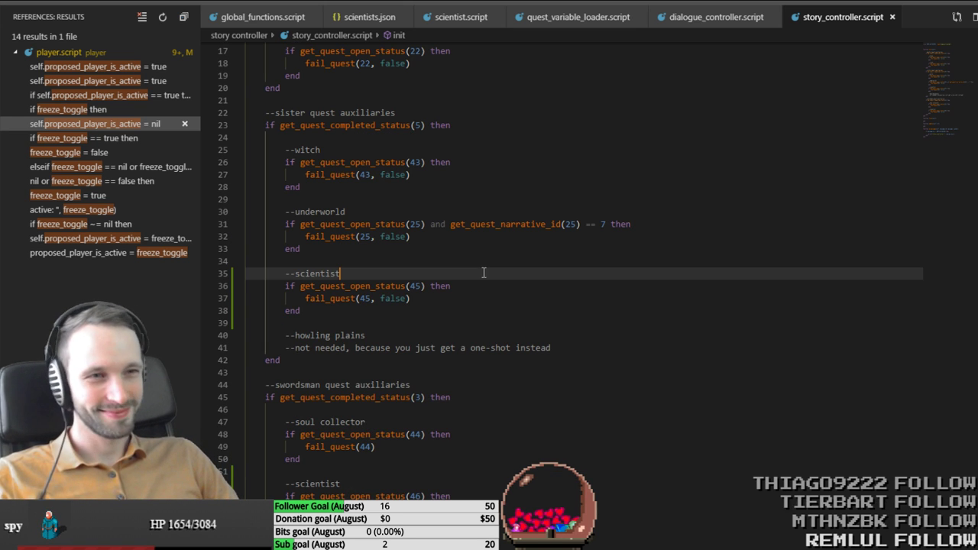
{"action": "scroll", "coordinate": [501, 264], "scroll_direction": "down", "scroll_amount": 1}
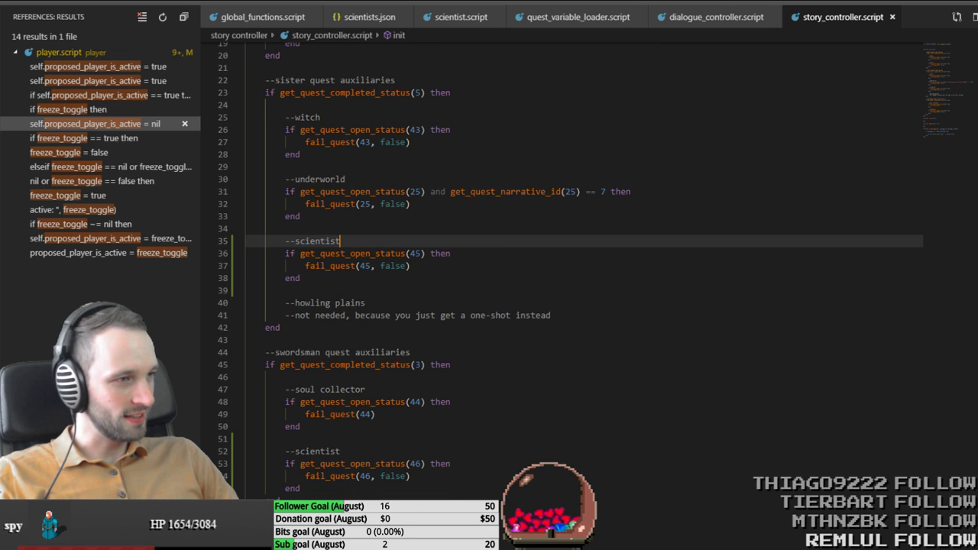
Step: In scientist.script's init, add an "if get_quest_completed_status(5) then" block with its "end" below the scientist_life id, and save
{"action": "left_click", "coordinate": [457, 18]}
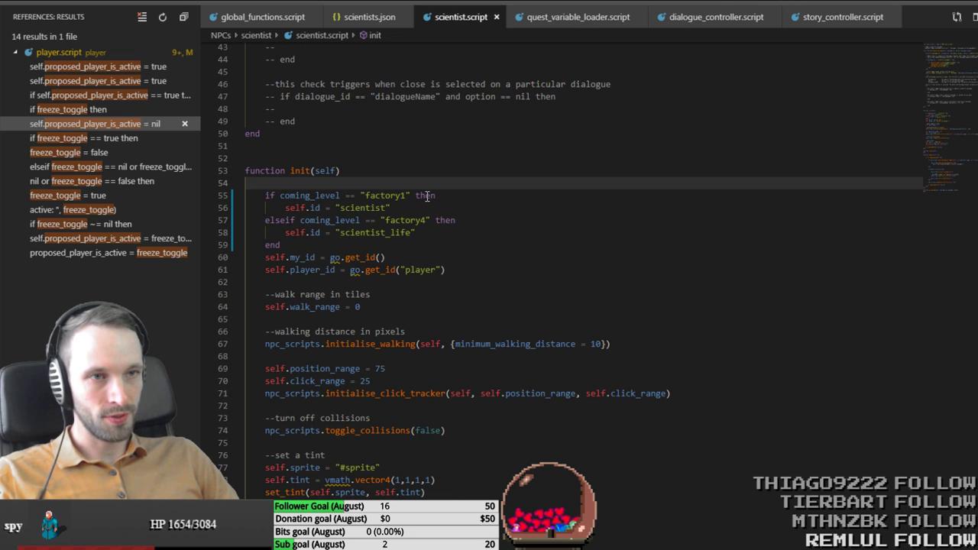
{"action": "left_click", "coordinate": [459, 237]}
{"action": "key", "text": "Return"}
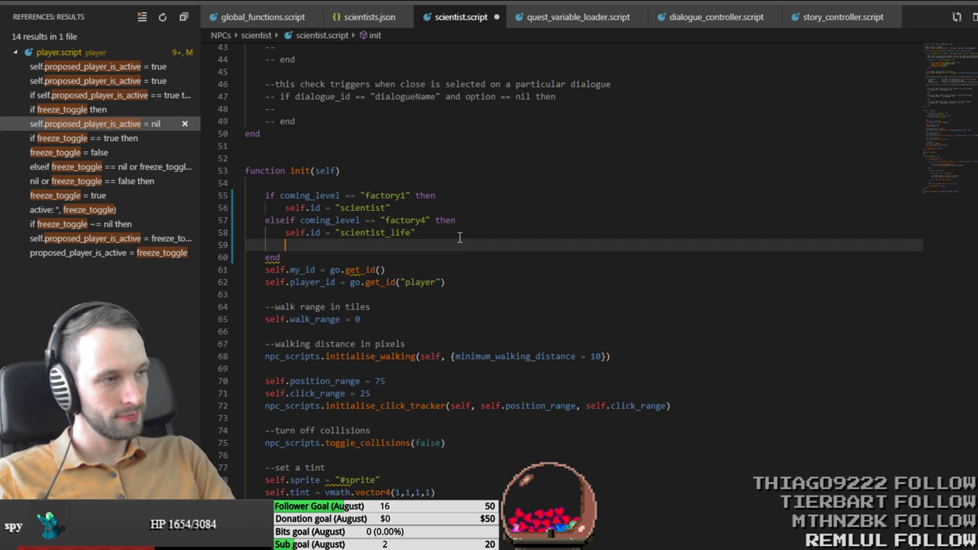
{"action": "type", "text": "i"}
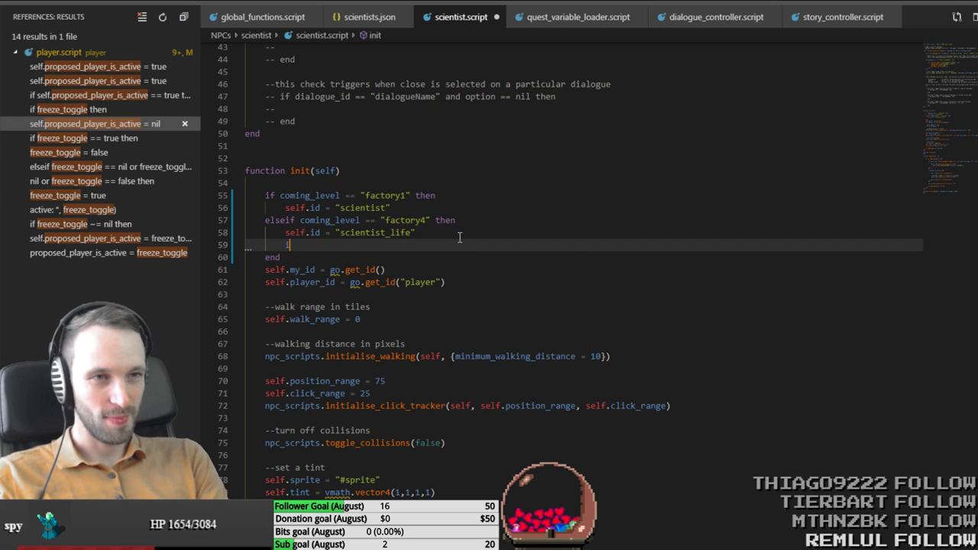
{"action": "type", "text": "f"}
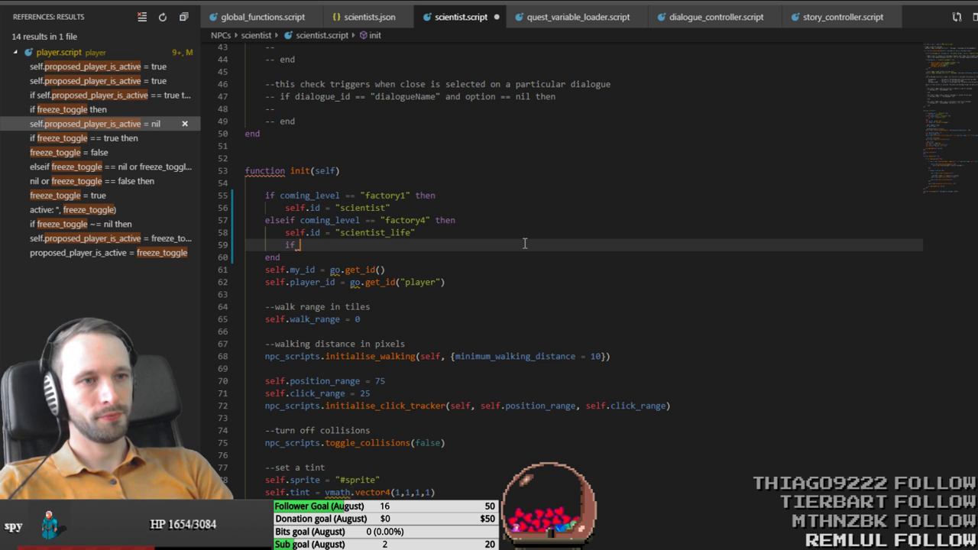
{"action": "type", "text": "get"}
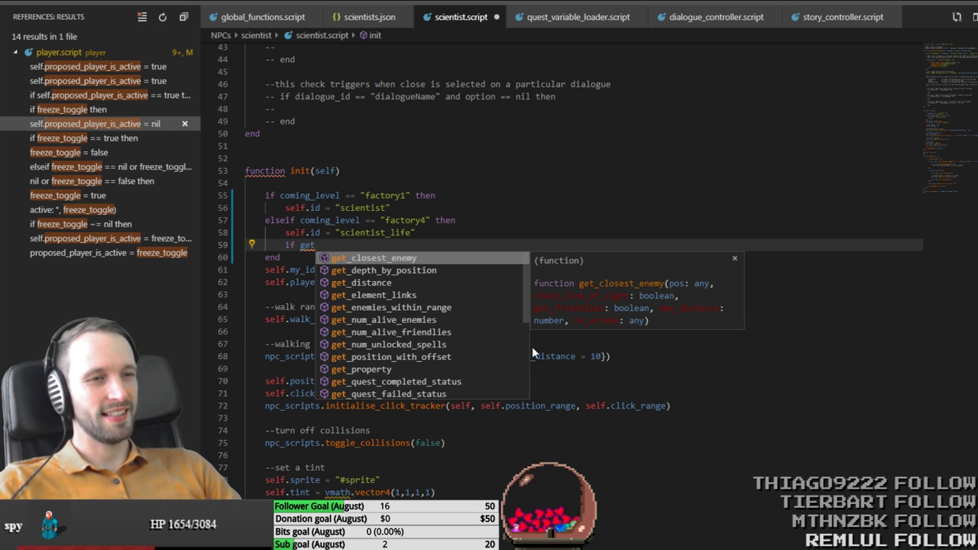
{"action": "left_click", "coordinate": [451, 381]}
{"action": "type", "text": "(5) then"}
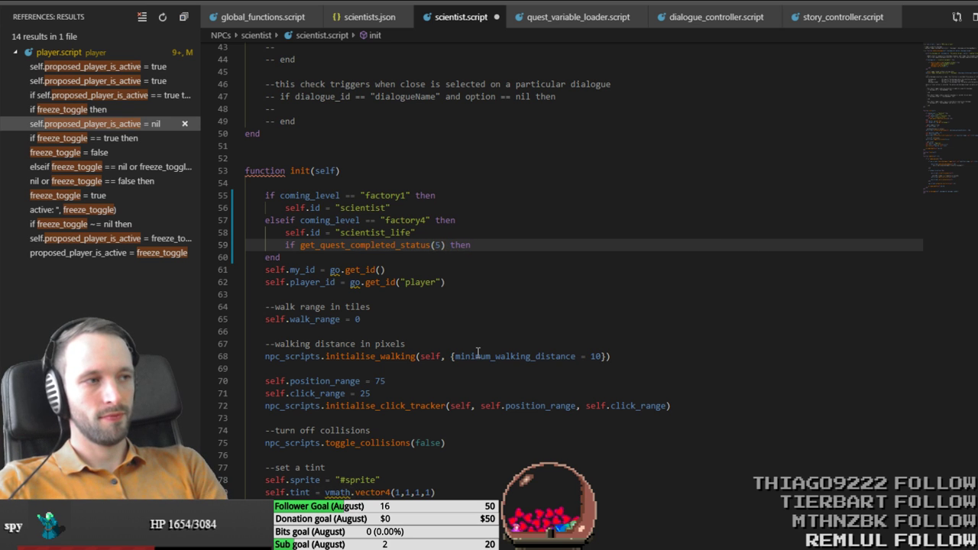
{"action": "key", "text": "Return"}
{"action": "key", "text": "Return"}
{"action": "type", "text": "end"}
{"action": "key", "text": "ctrl+s"}
Step: Copy the commented-out npc_scripts.update_dialogue_state call from handle_dialogue and paste it inside the new quest 5 condition
{"action": "scroll", "coordinate": [670, 378], "scroll_direction": "up", "scroll_amount": 3}
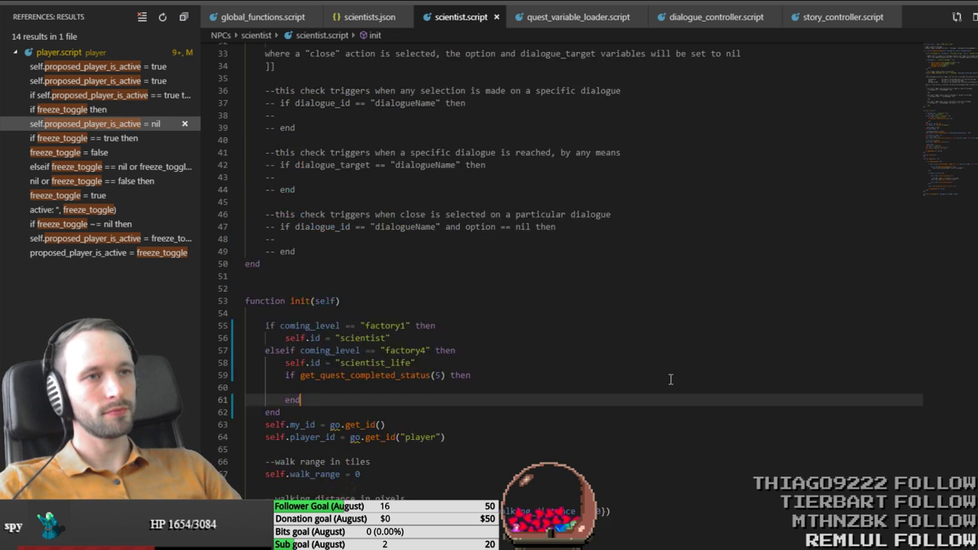
{"action": "scroll", "coordinate": [670, 379], "scroll_direction": "up", "scroll_amount": 10}
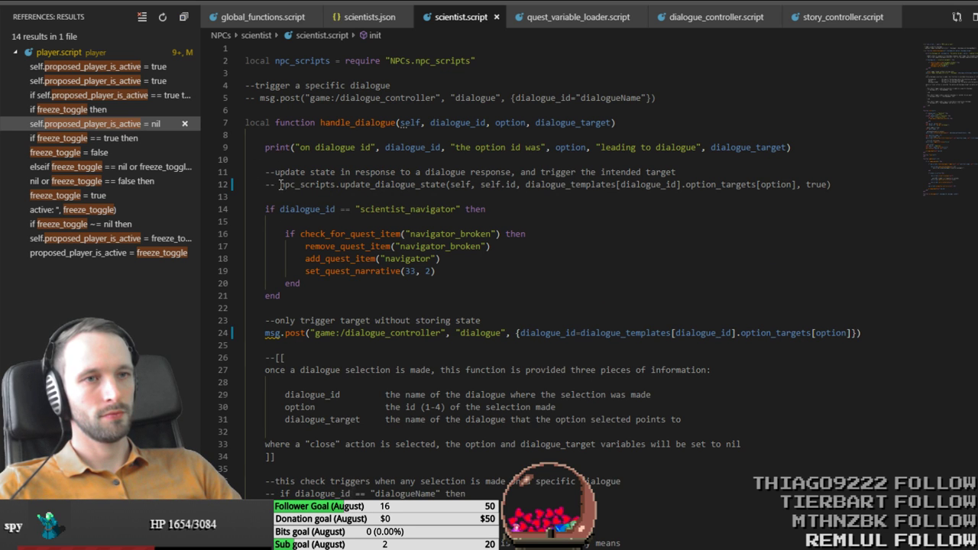
{"action": "left_click_drag", "start_coordinate": [279, 184], "coordinate": [833, 186]}
{"action": "key", "text": "ctrl+c"}
{"action": "scroll", "coordinate": [634, 377], "scroll_direction": "down", "scroll_amount": 2}
{"action": "scroll", "coordinate": [634, 377], "scroll_direction": "down", "scroll_amount": 15}
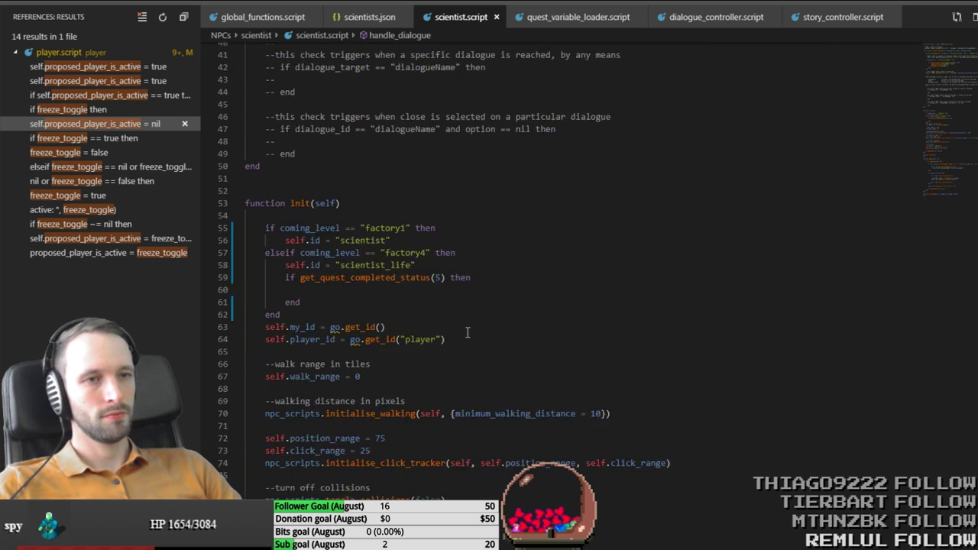
{"action": "left_click", "coordinate": [388, 182]}
{"action": "key", "text": "Return"}
{"action": "key", "text": "ctrl+v"}
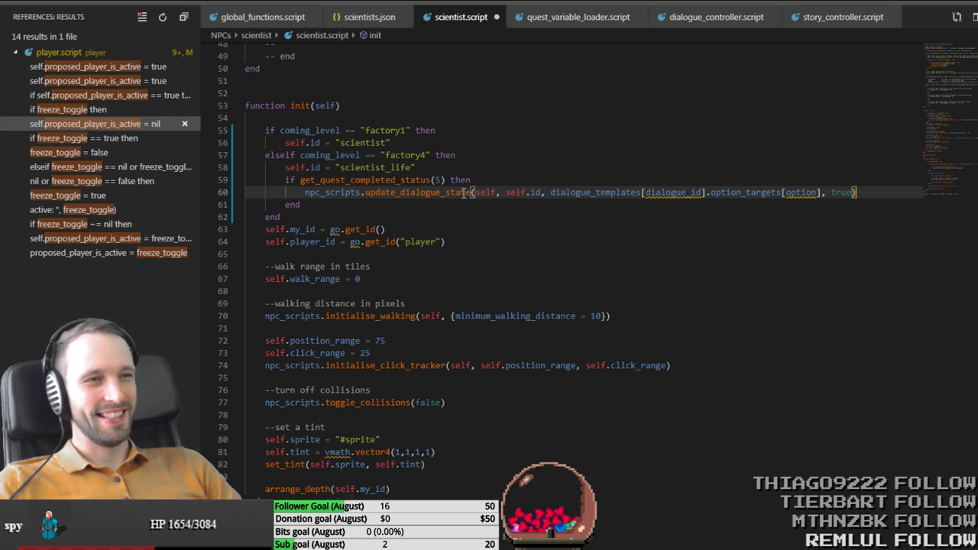
Step: Check the passage name in the Twine dialogue map, replace the pasted call's dialogue target with "scientist_life_completed", and save the script
{"action": "key", "text": "alt+Tab"}
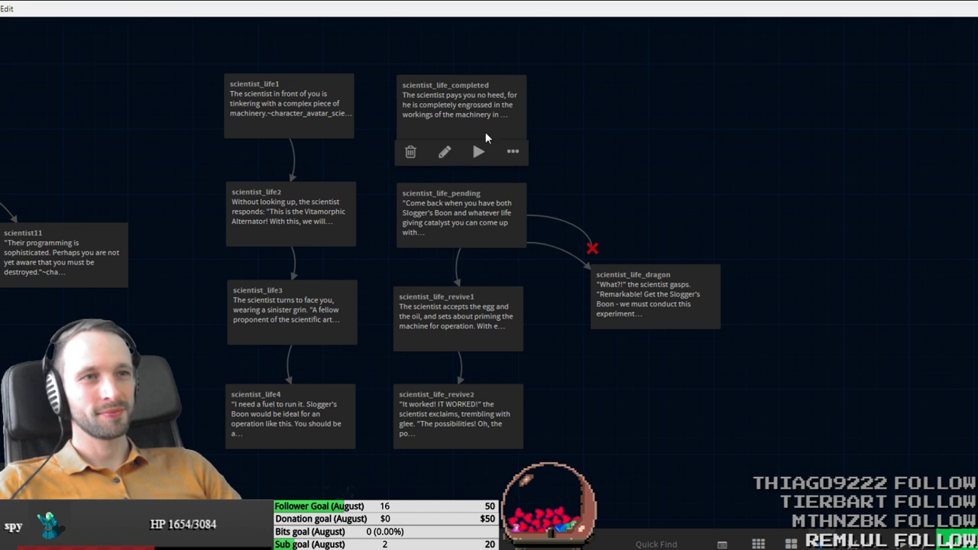
{"action": "key", "text": "alt+Tab"}
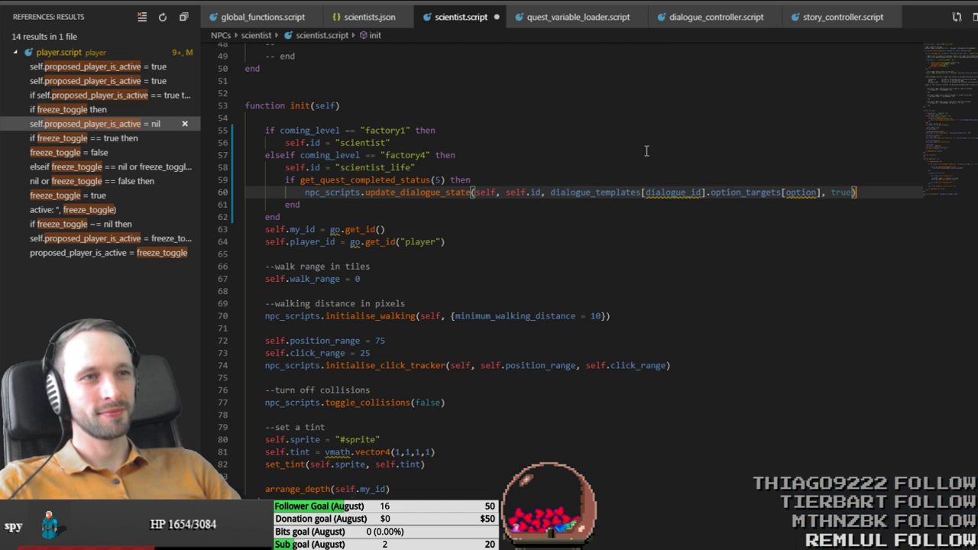
{"action": "left_click", "coordinate": [476, 192]}
{"action": "left_click", "coordinate": [550, 192]}
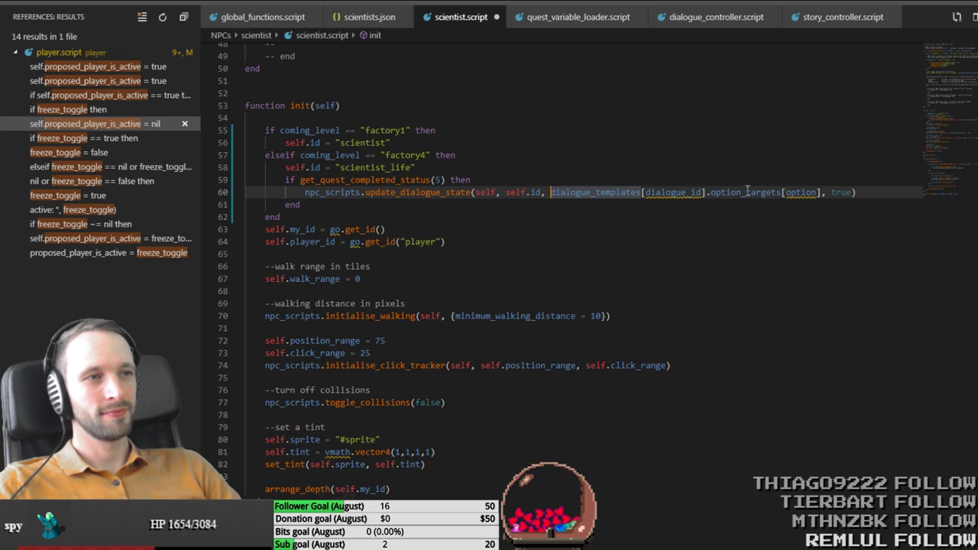
{"action": "left_click", "coordinate": [821, 193], "text": "shift"}
{"action": "type", "text": "\"scientist"}
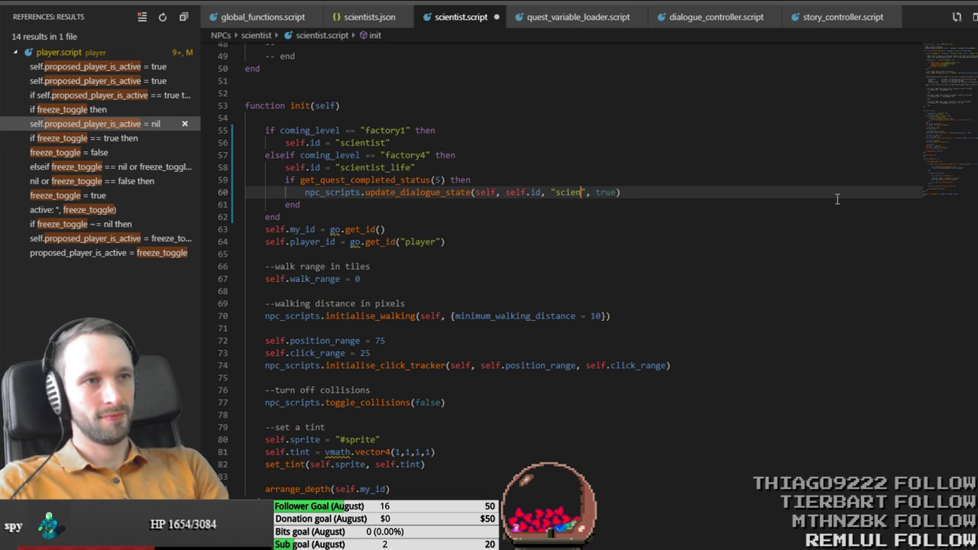
{"action": "type", "text": "_life_completed"}
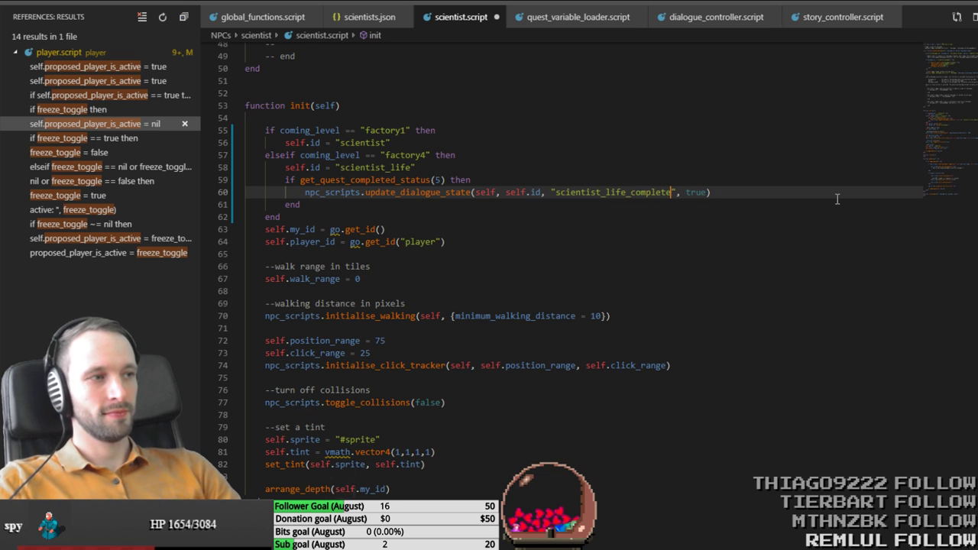
{"action": "key", "text": "ctrl+s"}
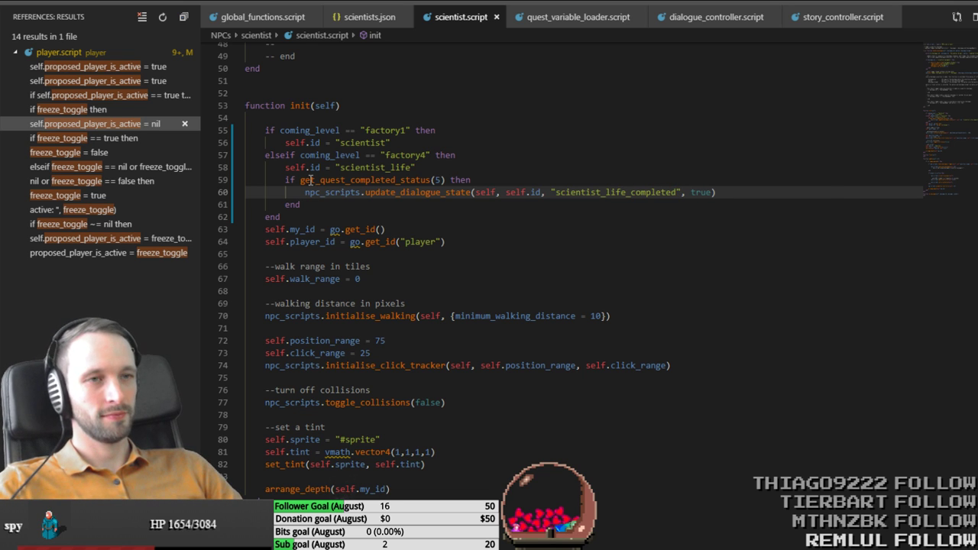
Step: Change the last argument of the scientist_life_completed update_dialogue_state call to false
{"action": "left_click", "coordinate": [305, 192]}
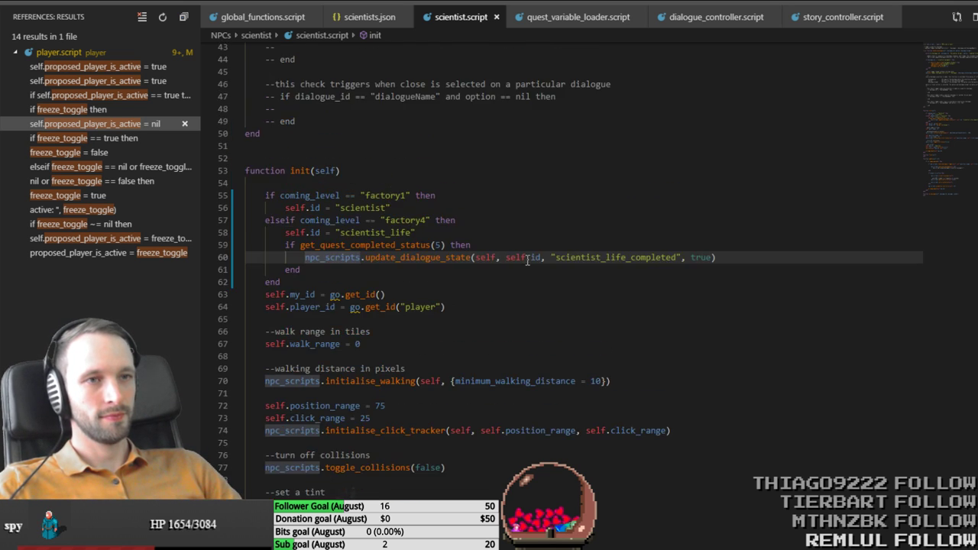
{"action": "scroll", "coordinate": [587, 252], "scroll_direction": "up", "scroll_amount": 2}
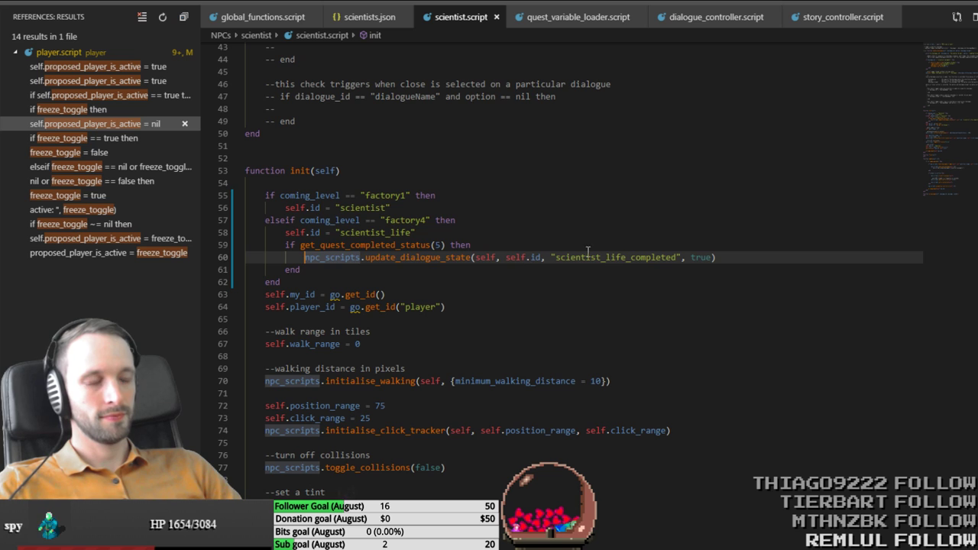
{"action": "left_click", "coordinate": [777, 259], "text": "shift"}
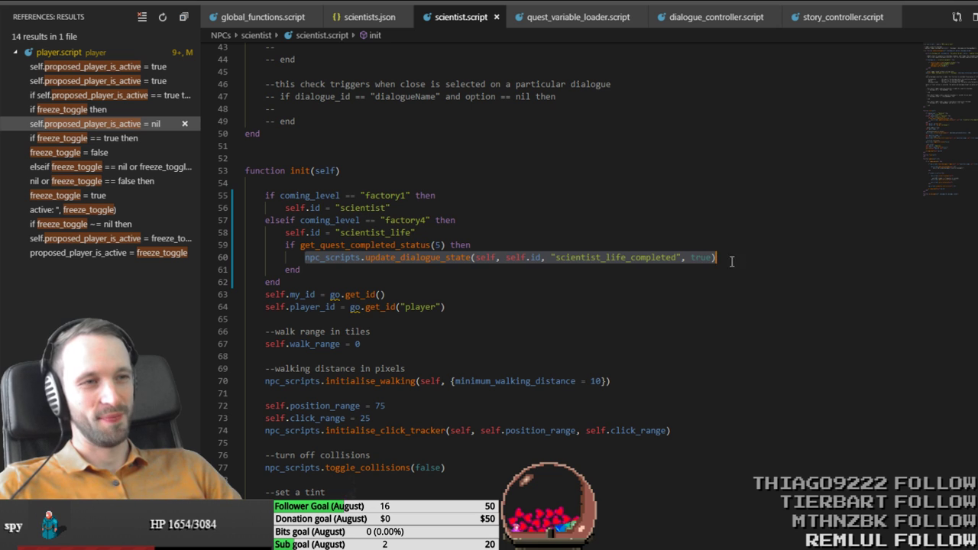
{"action": "left_click", "coordinate": [694, 257]}
{"action": "double_click", "coordinate": [701, 258]}
{"action": "type", "text": "false"}
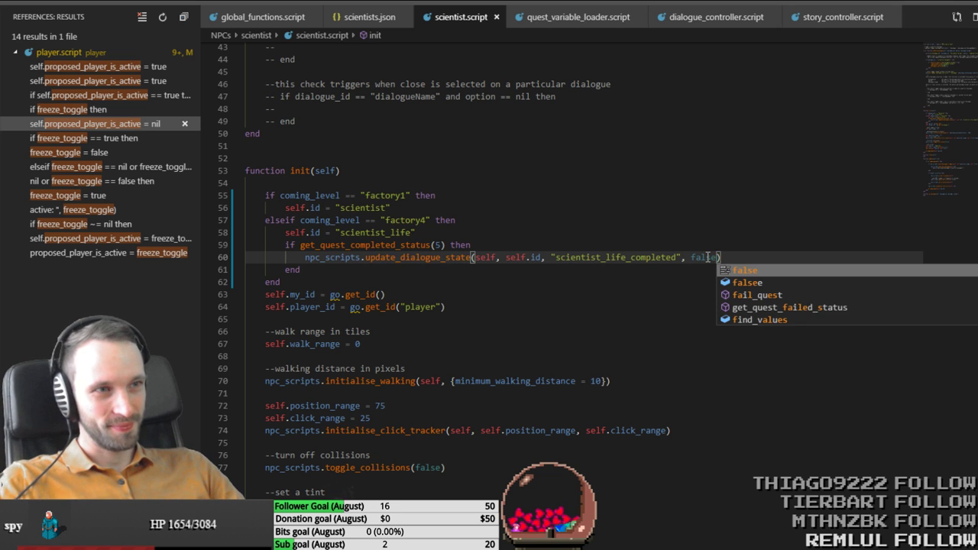
Step: Start a new condition "if dialogue_target ==" in handle_dialogue, below the msg.post line that triggers the target without storing state
{"action": "key", "text": "alt+Tab"}
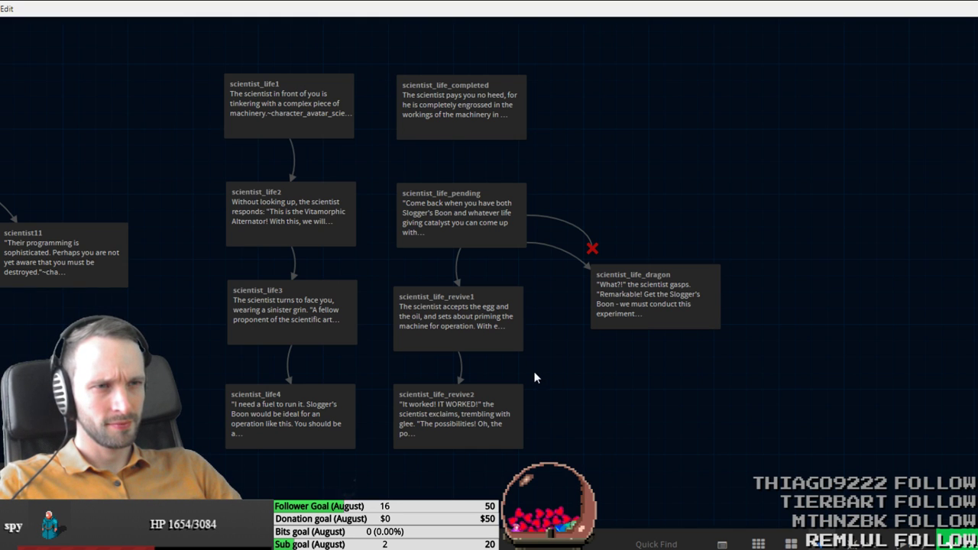
{"action": "key", "text": "alt+Tab"}
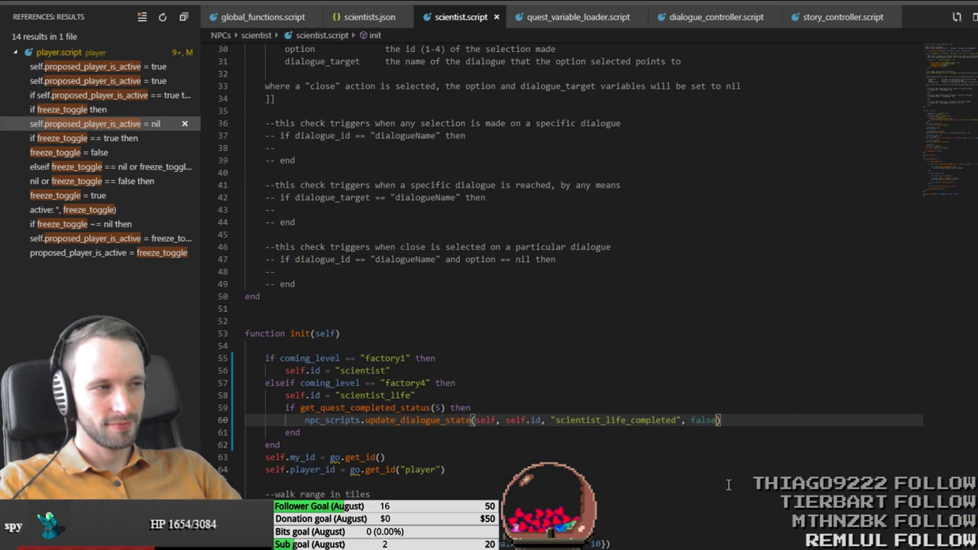
{"action": "scroll", "coordinate": [720, 500], "scroll_direction": "up", "scroll_amount": 8}
{"action": "scroll", "coordinate": [720, 500], "scroll_direction": "up", "scroll_amount": 2}
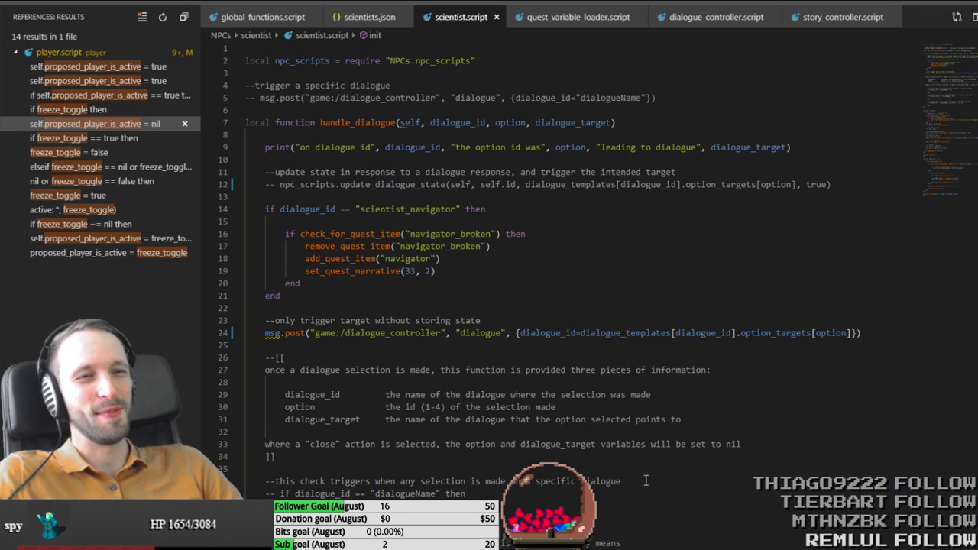
{"action": "left_click", "coordinate": [331, 334]}
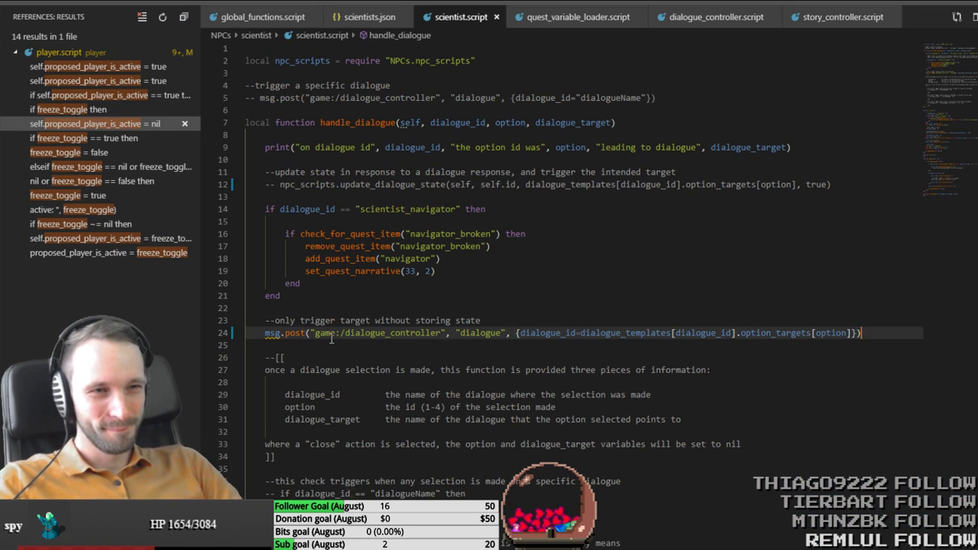
{"action": "key", "text": "End"}
{"action": "key", "text": "Return"}
{"action": "key", "text": "Return"}
{"action": "type", "text": "if dialog"}
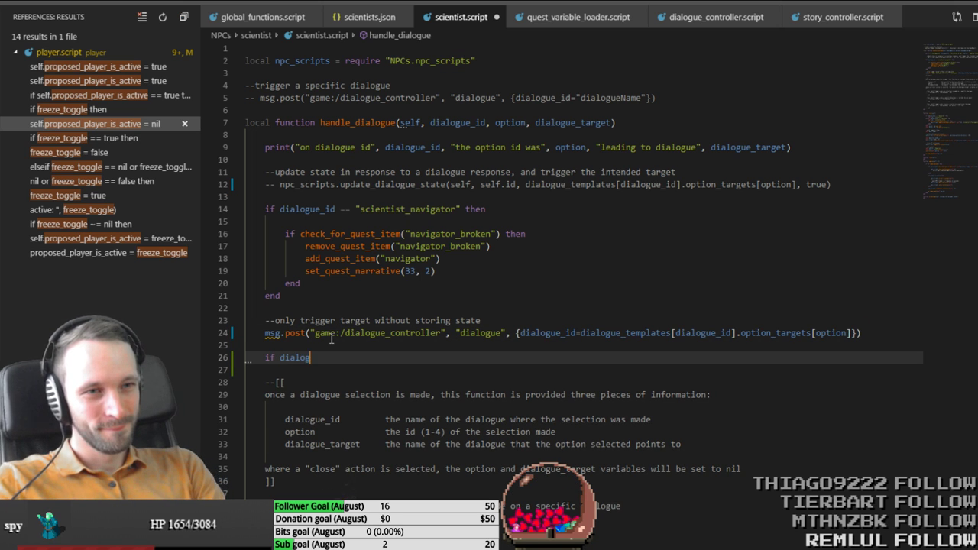
{"action": "type", "text": "ue_target =="}
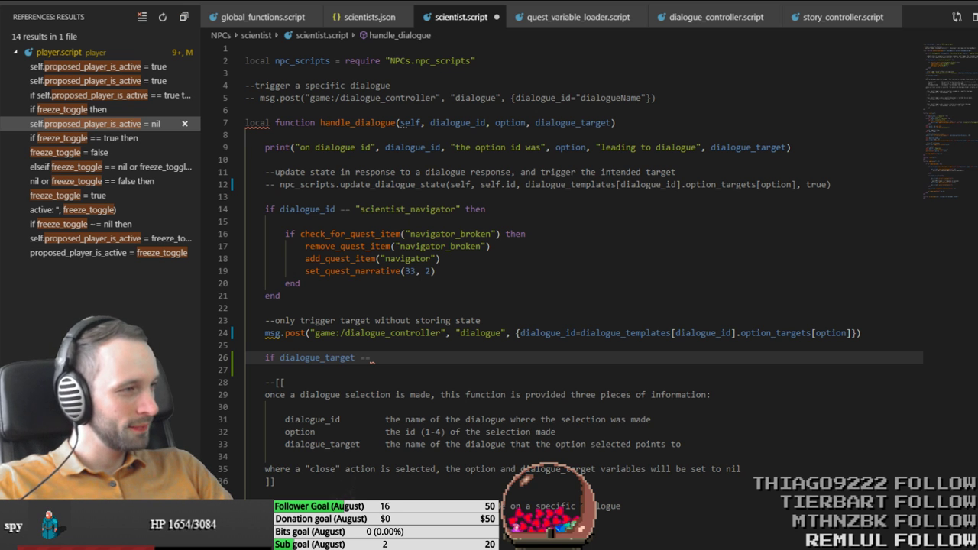
Step: Switch to the Twine dialogue map and read the scientist_life4 and scientist_life3 passages
{"action": "key", "text": "alt+Tab"}
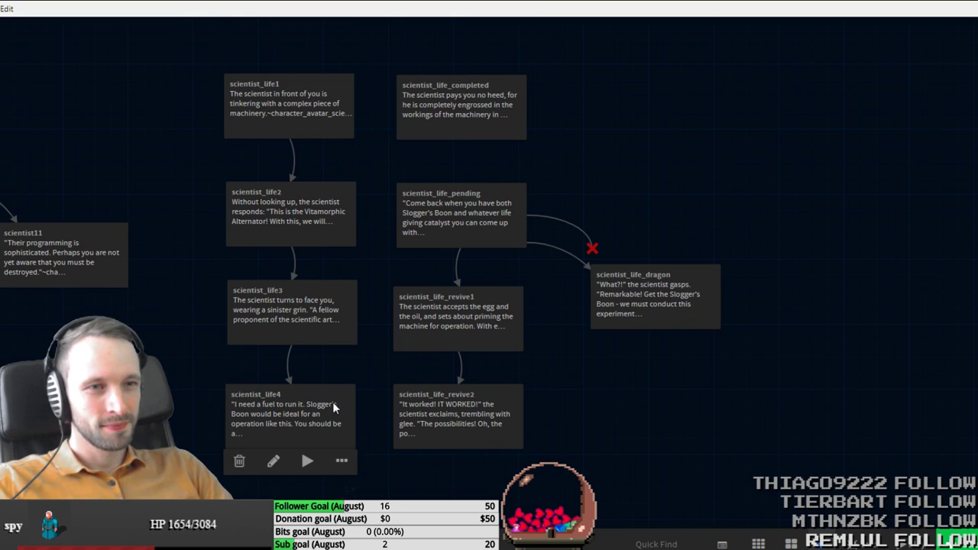
{"action": "double_click", "coordinate": [330, 399]}
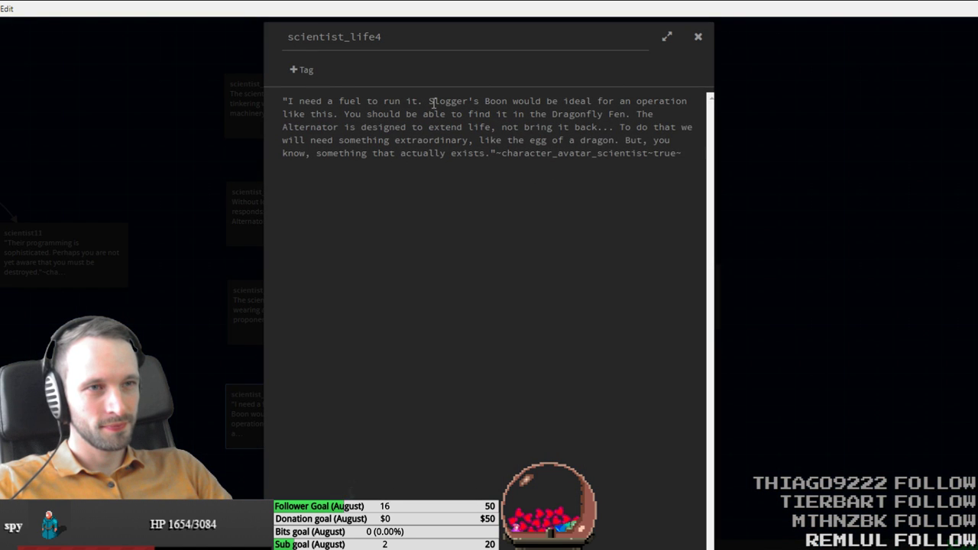
{"action": "left_click", "coordinate": [788, 182]}
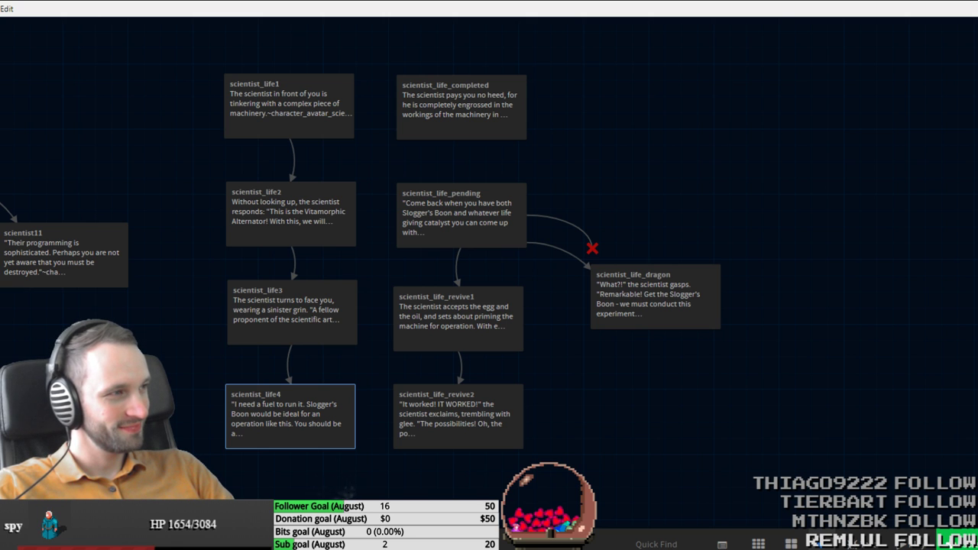
{"action": "mouse_move", "coordinate": [453, 382]}
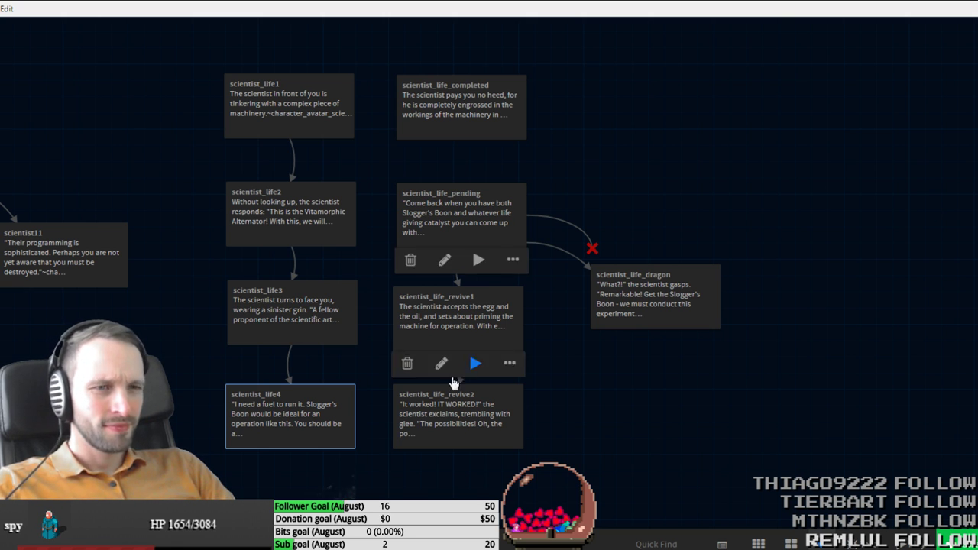
{"action": "double_click", "coordinate": [290, 299]}
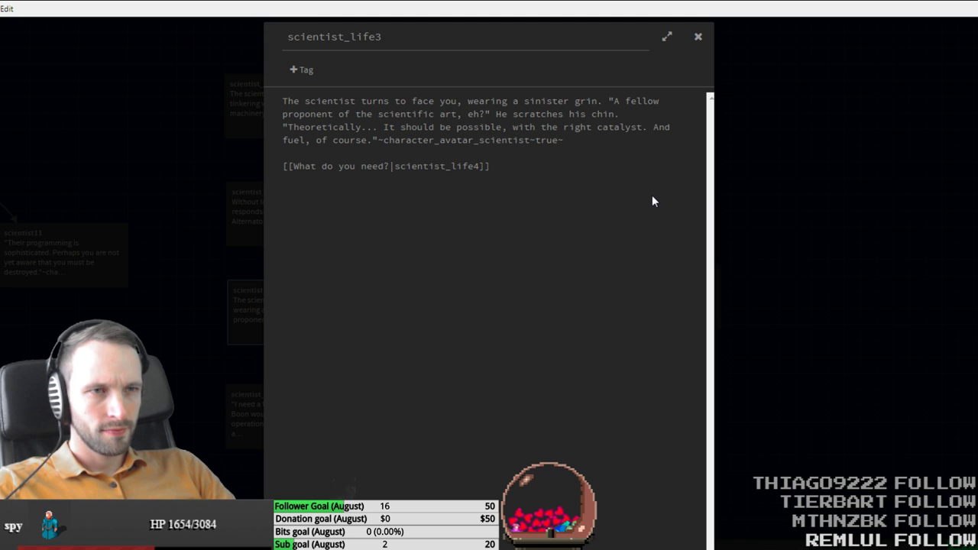
{"action": "left_click", "coordinate": [218, 406]}
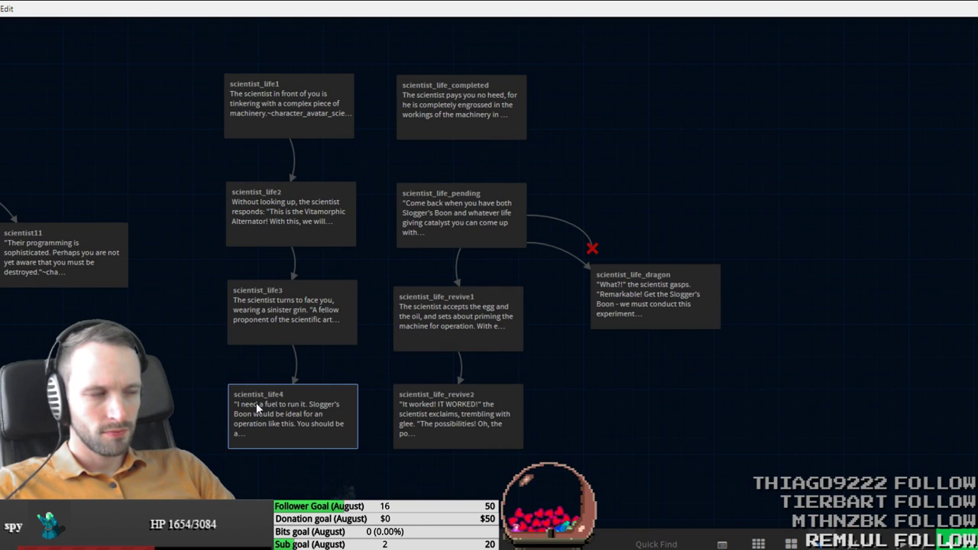
Step: In the scientist_life4 passage, replace "fuel" with "reagent" and "it" after "run" with "the machine", and close the passage
{"action": "double_click", "coordinate": [256, 402]}
{"action": "double_click", "coordinate": [348, 100]}
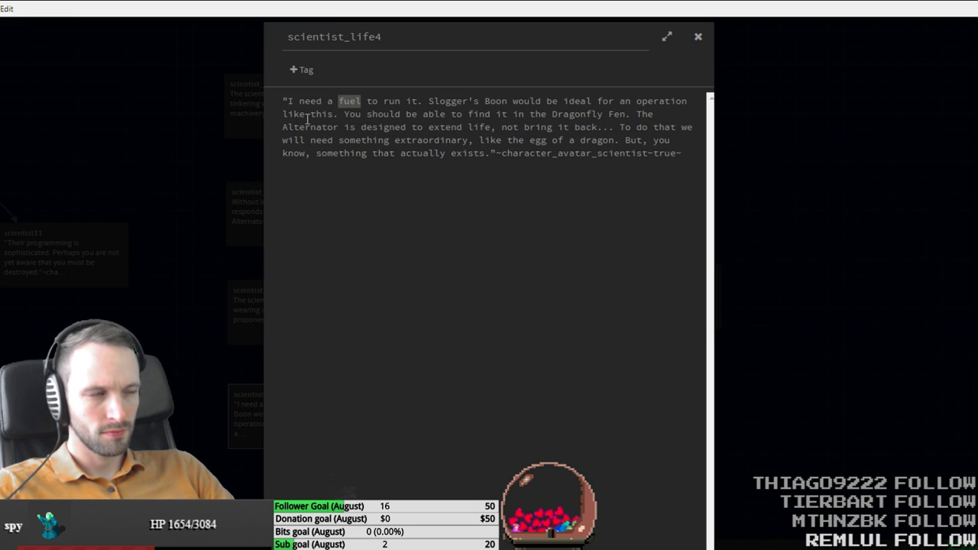
{"action": "type", "text": "reagent"}
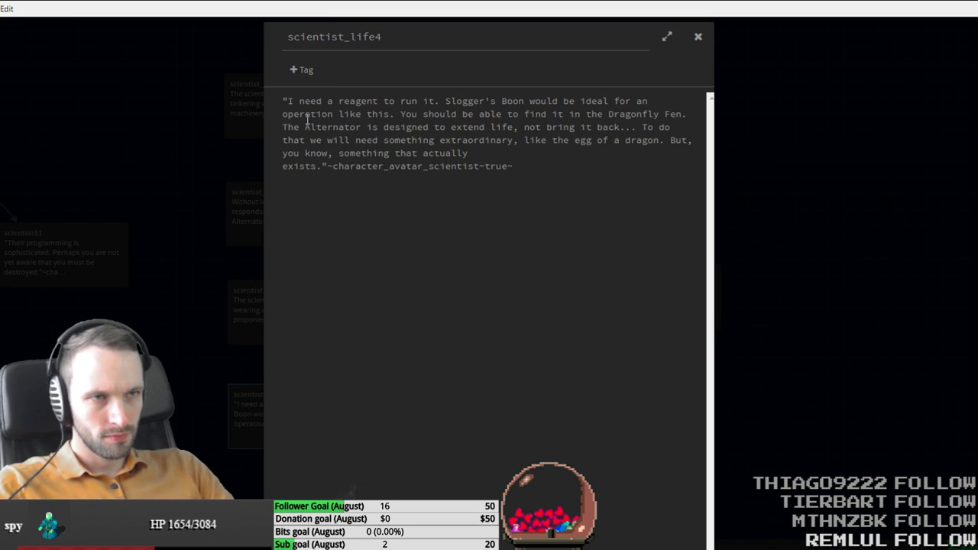
{"action": "double_click", "coordinate": [430, 100]}
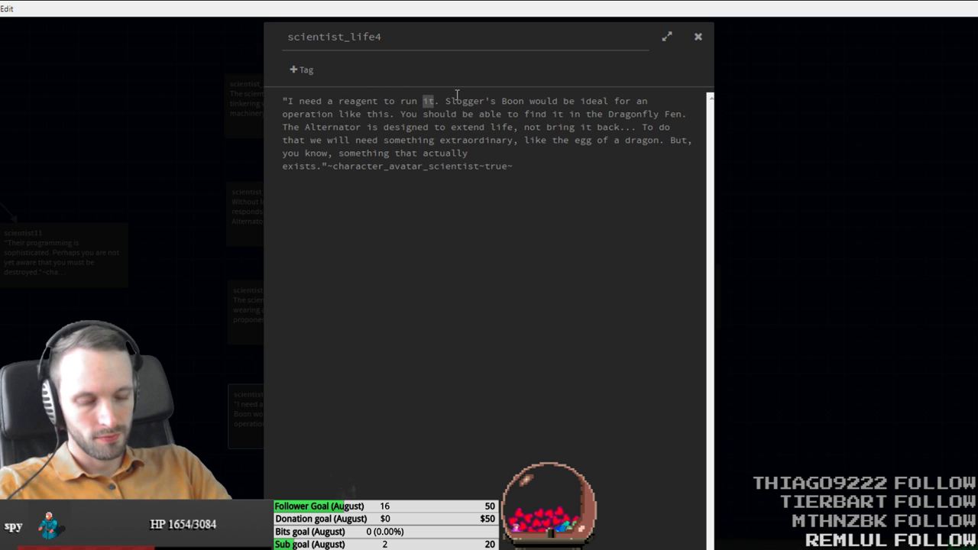
{"action": "type", "text": "the machine"}
{"action": "key", "text": "ctrl+a"}
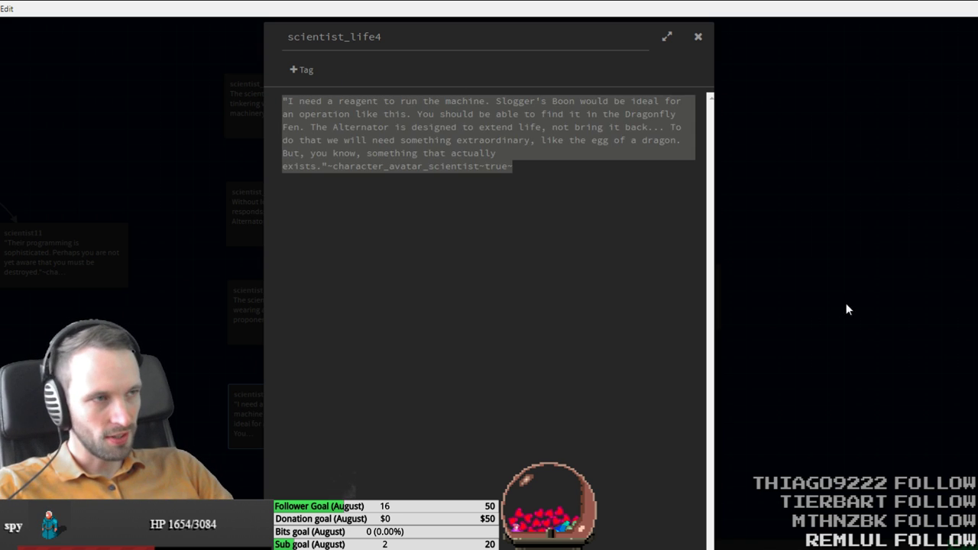
{"action": "left_click", "coordinate": [847, 309]}
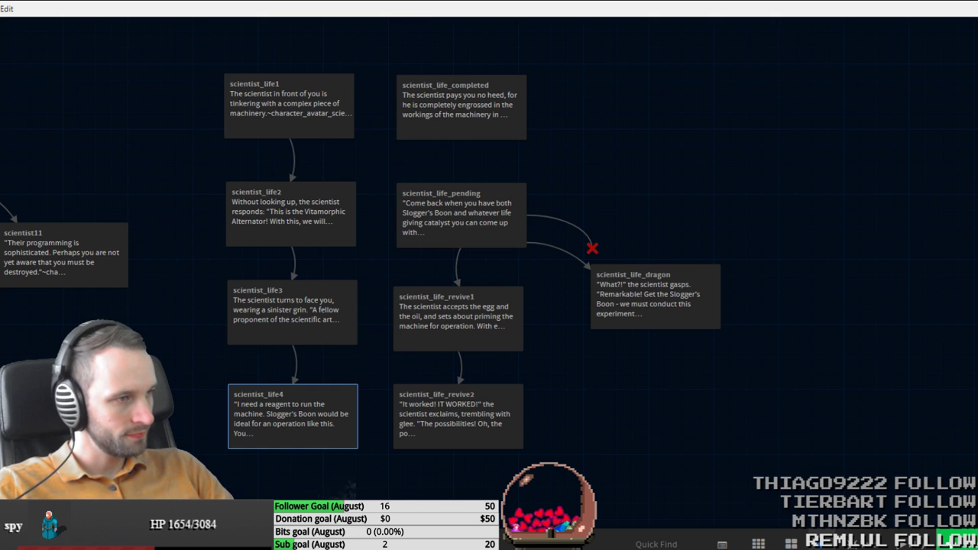
{"action": "left_click", "coordinate": [599, 447]}
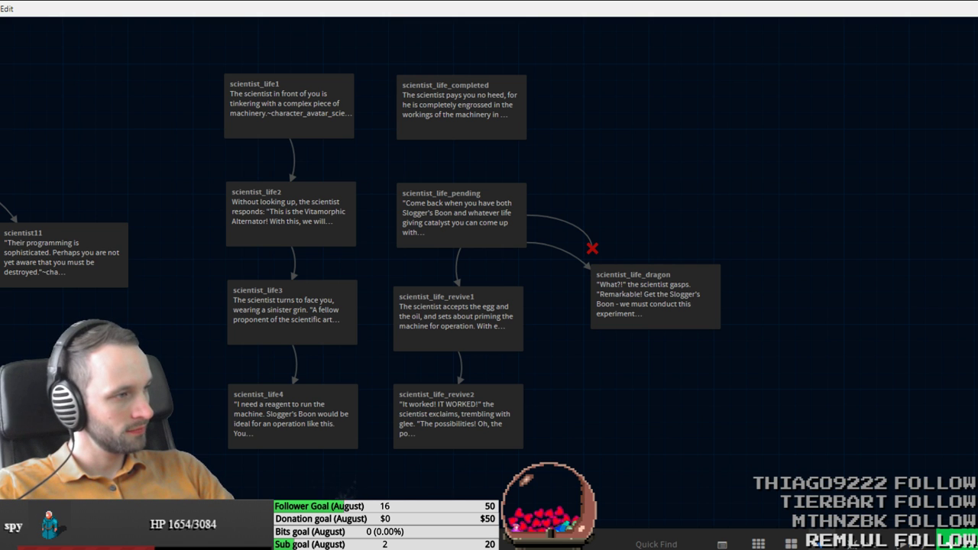
Step: Switch to the code editor and review the scientist_life passages near the end of scientists.json
{"action": "key", "text": "alt+Tab"}
{"action": "left_click", "coordinate": [374, 19]}
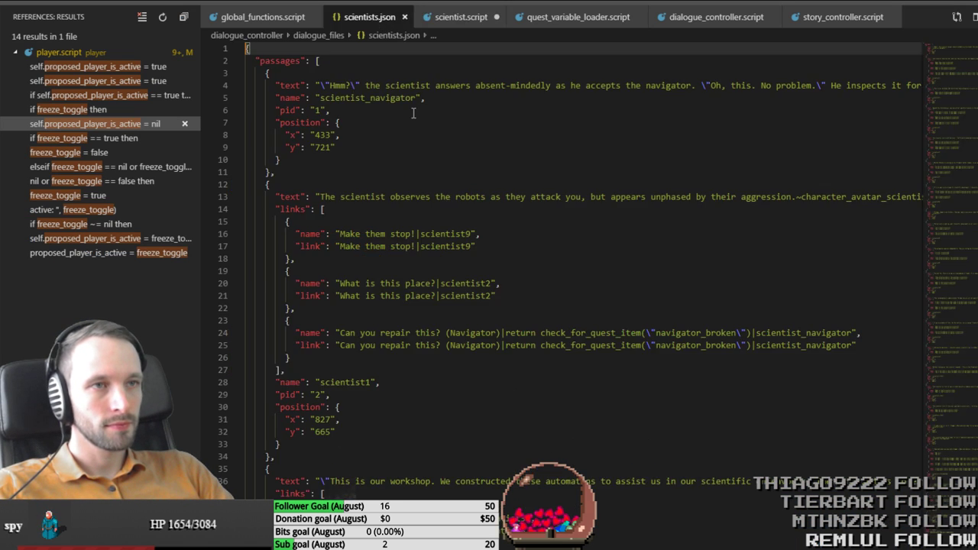
{"action": "key", "text": "ctrl+a"}
{"action": "key", "text": "Right"}
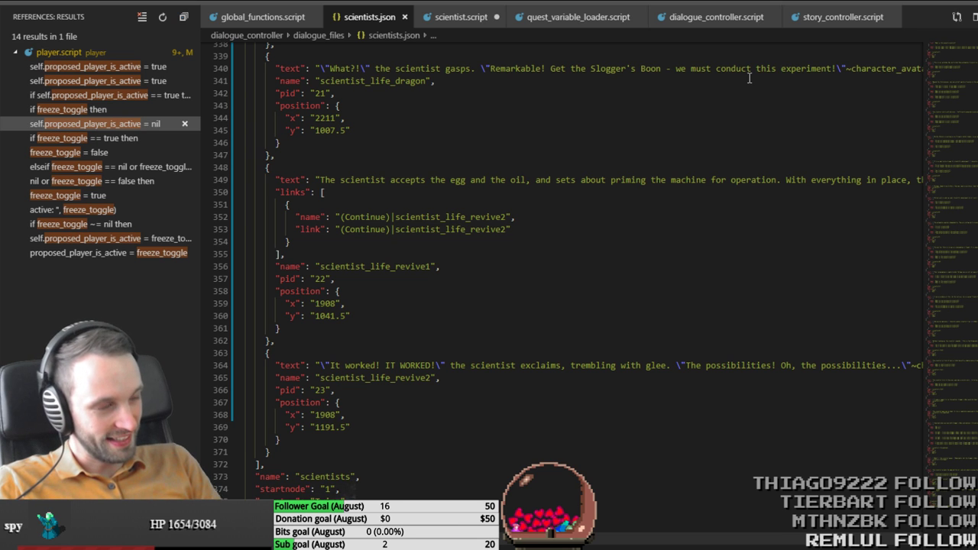
Step: In scientist.script, complete the unfinished dialogue_target condition to compare with "scientist_life4", and close the block with end
{"action": "left_click", "coordinate": [464, 18]}
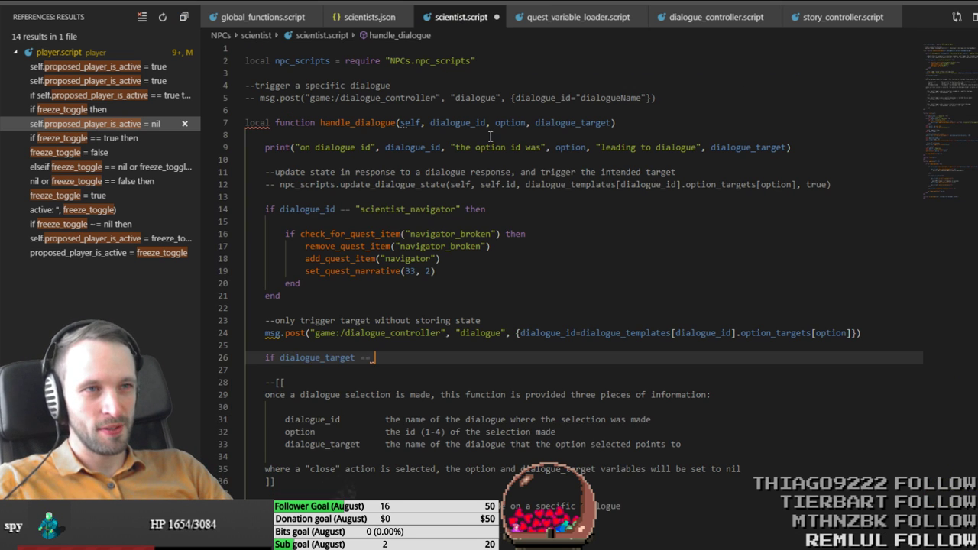
{"action": "left_click", "coordinate": [472, 357]}
{"action": "key", "text": "ctrl+s"}
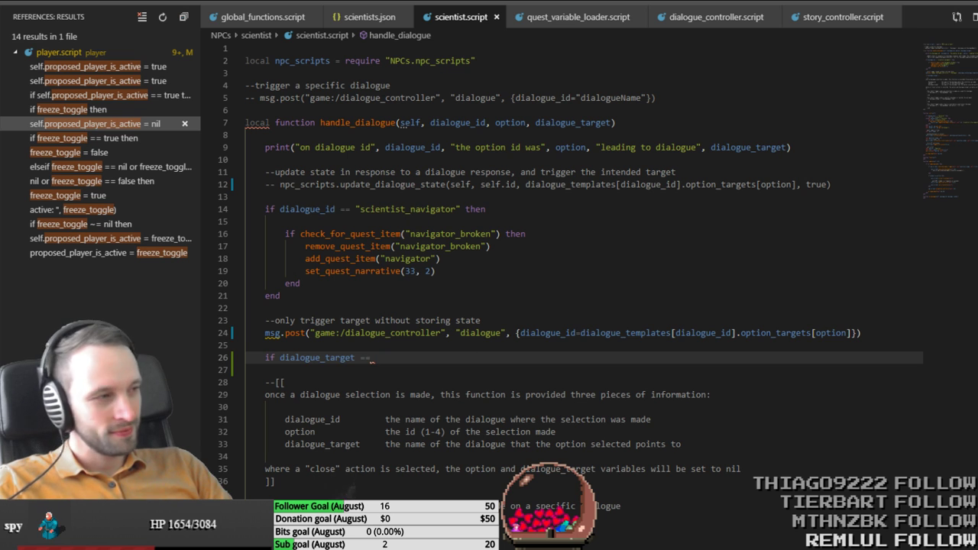
{"action": "key", "text": "alt+Tab"}
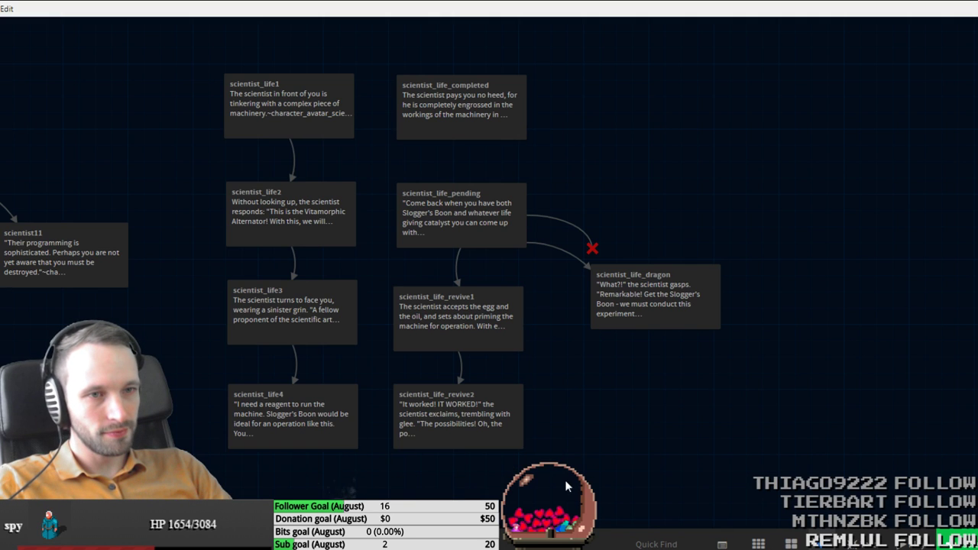
{"action": "key", "text": "alt+Tab"}
{"action": "type", "text": "\"scientist_life"}
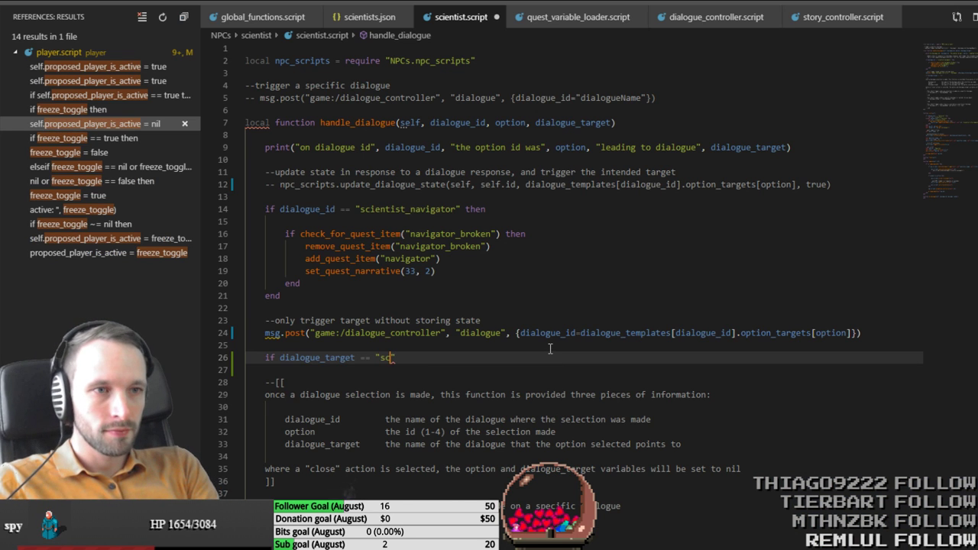
{"action": "type", "text": "4\" then"}
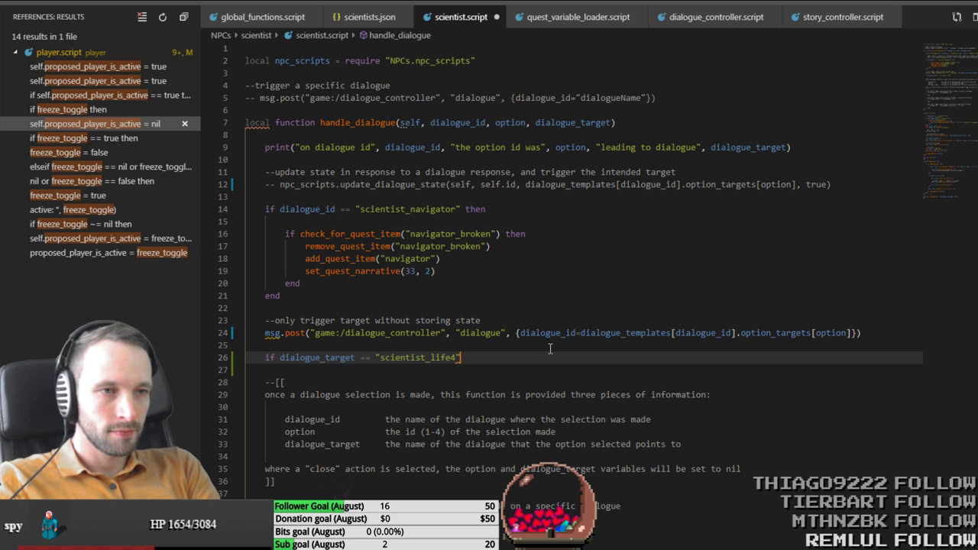
{"action": "key", "text": "Return"}
{"action": "key", "text": "Return"}
{"action": "type", "text": "end"}
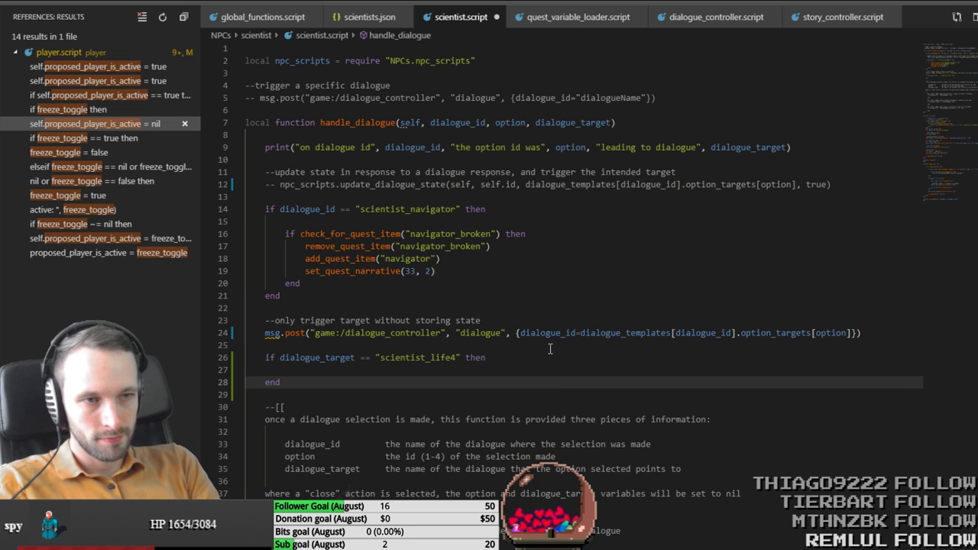
Step: Add the call unlock_quest(45) inside the scientist_life4 condition
{"action": "key", "text": "Up"}
{"action": "type", "text": "i"}
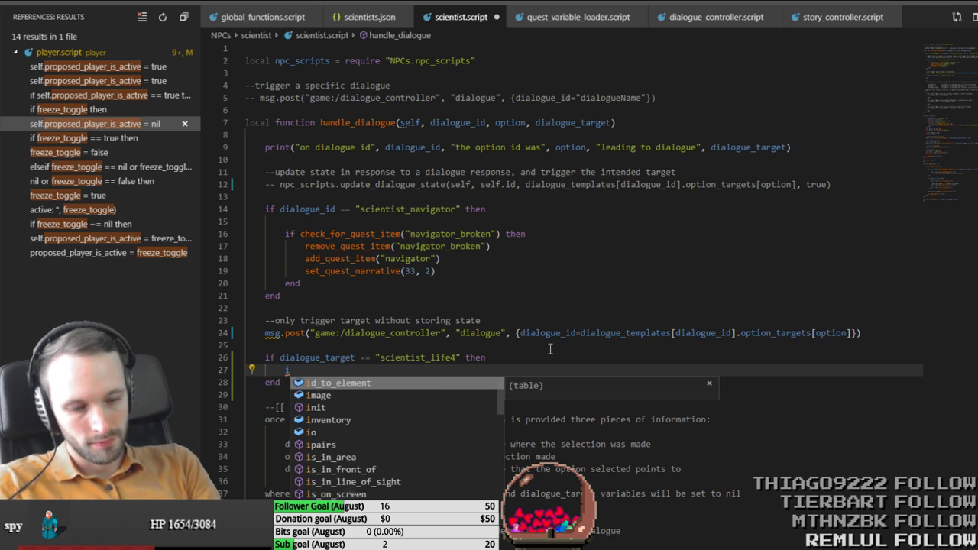
{"action": "key", "text": "BackSpace"}
{"action": "type", "text": "unlock_c"}
{"action": "type", "text": "uest("}
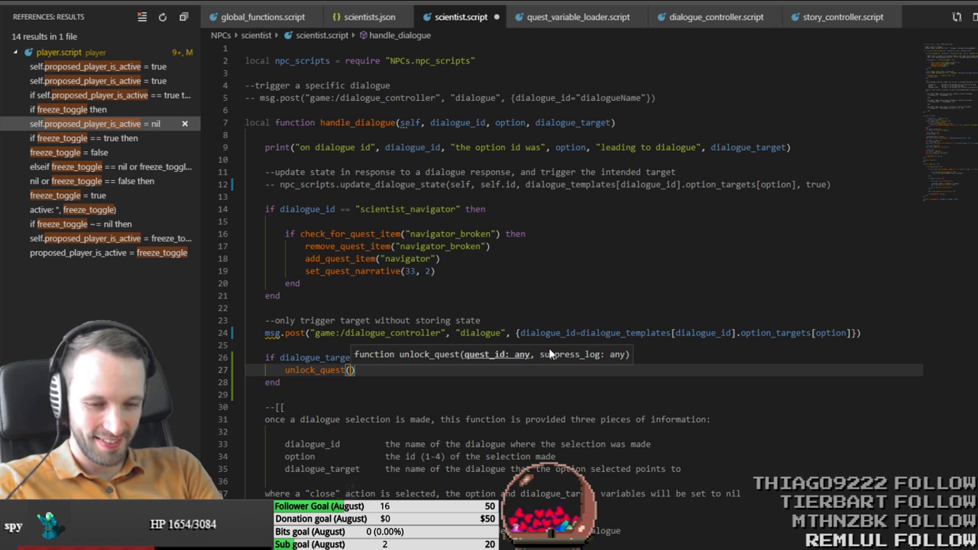
{"action": "type", "text": "45"}
{"action": "key", "text": "Escape"}
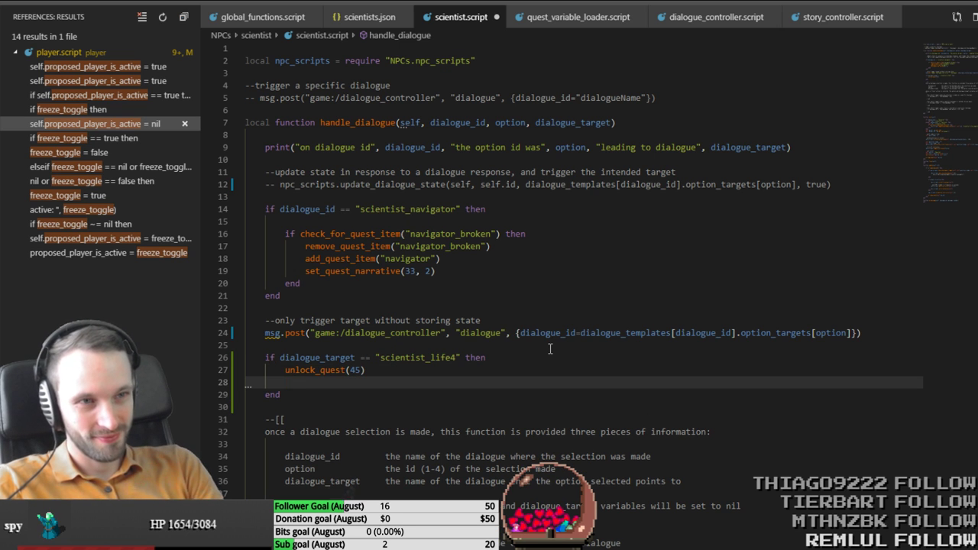
Step: Copy the scientist_life_completed update_dialogue_state call from init and paste it below unlock_quest(45) in the scientist_life4 condition
{"action": "scroll", "coordinate": [405, 413], "scroll_direction": "down", "scroll_amount": 10}
{"action": "scroll", "coordinate": [405, 413], "scroll_direction": "down", "scroll_amount": 2}
{"action": "left_click", "coordinate": [302, 287]}
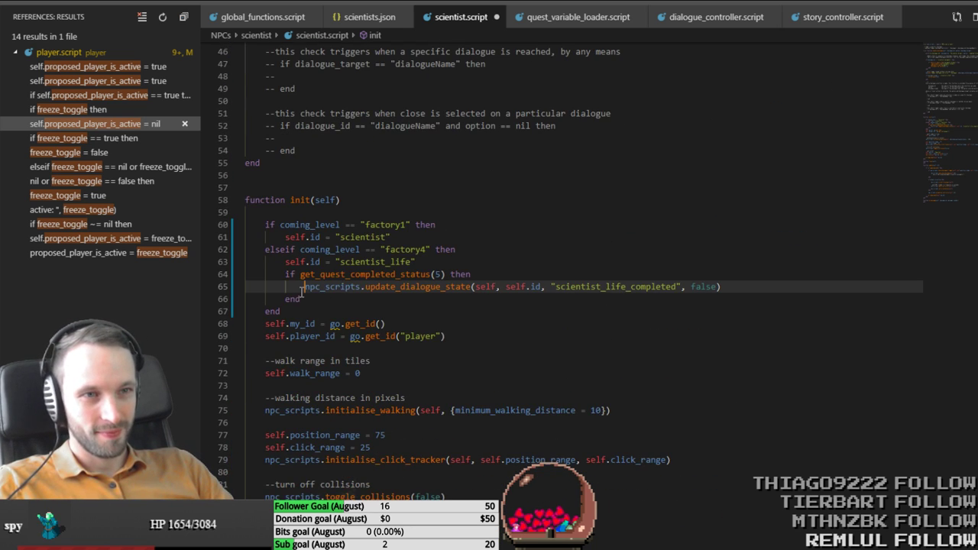
{"action": "left_click", "coordinate": [795, 288], "text": "shift"}
{"action": "key", "text": "ctrl+c"}
{"action": "scroll", "coordinate": [687, 321], "scroll_direction": "up", "scroll_amount": 7}
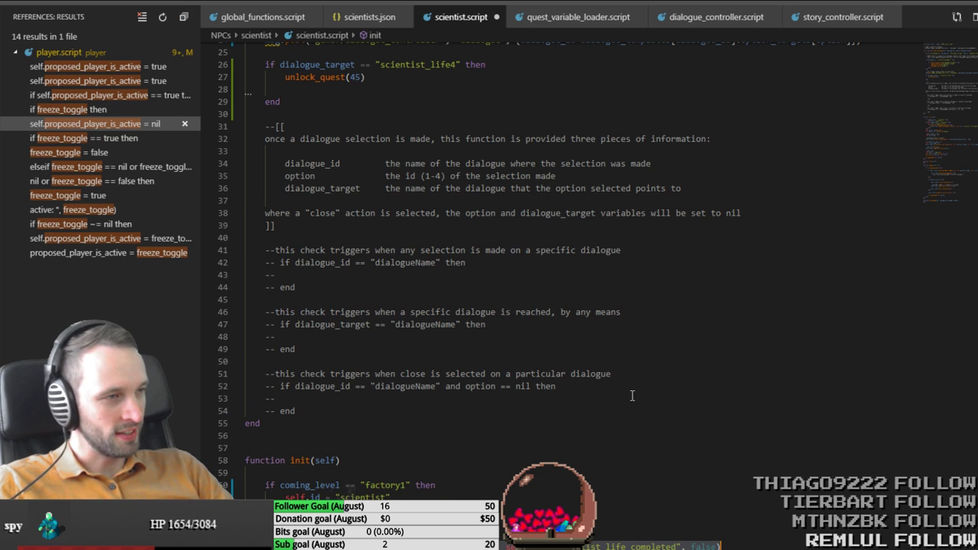
{"action": "scroll", "coordinate": [474, 321], "scroll_direction": "up", "scroll_amount": 4}
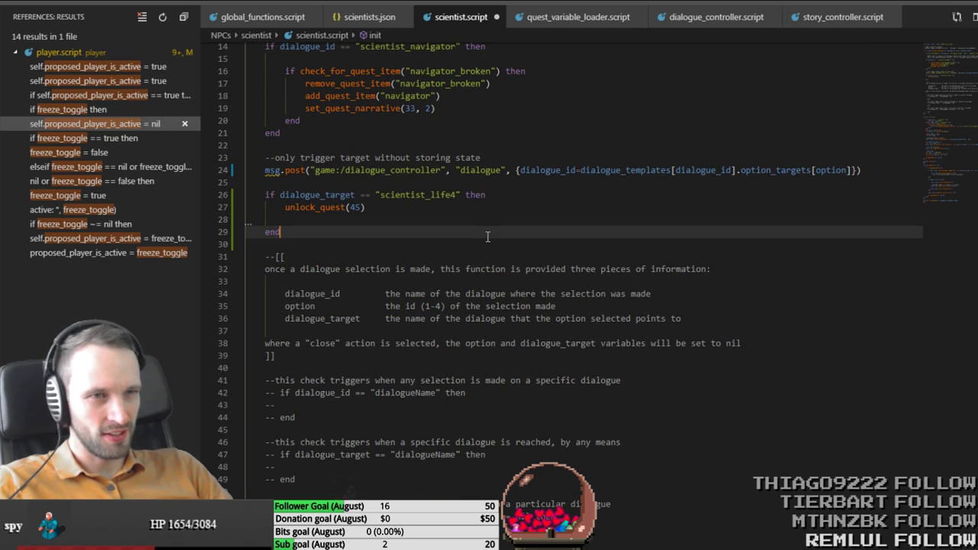
{"action": "left_click", "coordinate": [497, 214]}
{"action": "scroll", "coordinate": [496, 215], "scroll_direction": "up", "scroll_amount": 1}
{"action": "key", "text": "ctrl+v"}
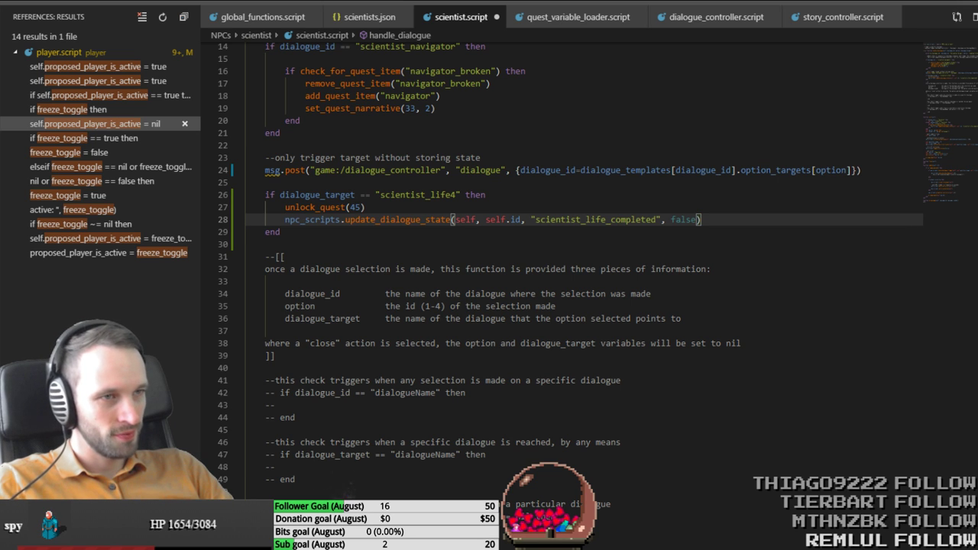
Step: Check the passage name in the Twine map, change the pasted call's dialogue target to "scientist_life_pending", and save the script
{"action": "key", "text": "alt+Tab"}
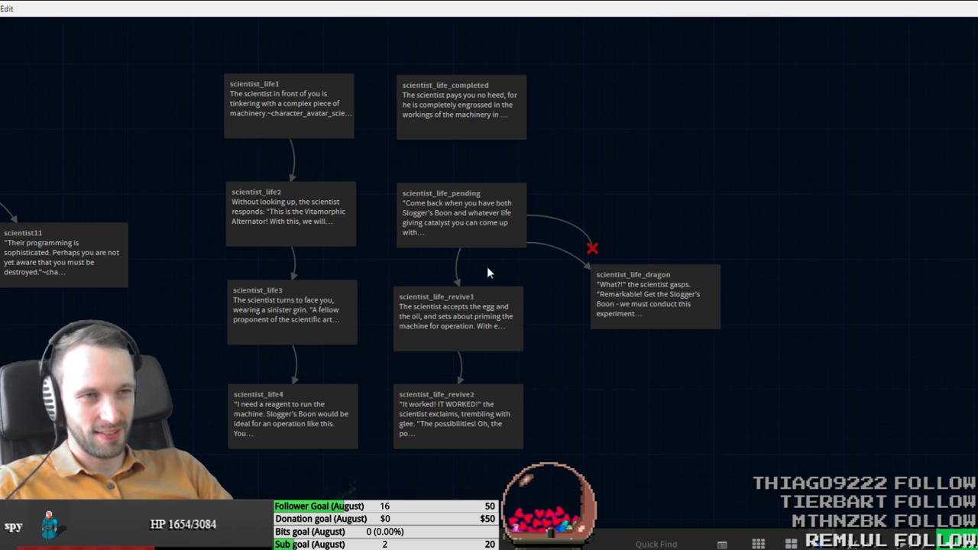
{"action": "double_click", "coordinate": [504, 207]}
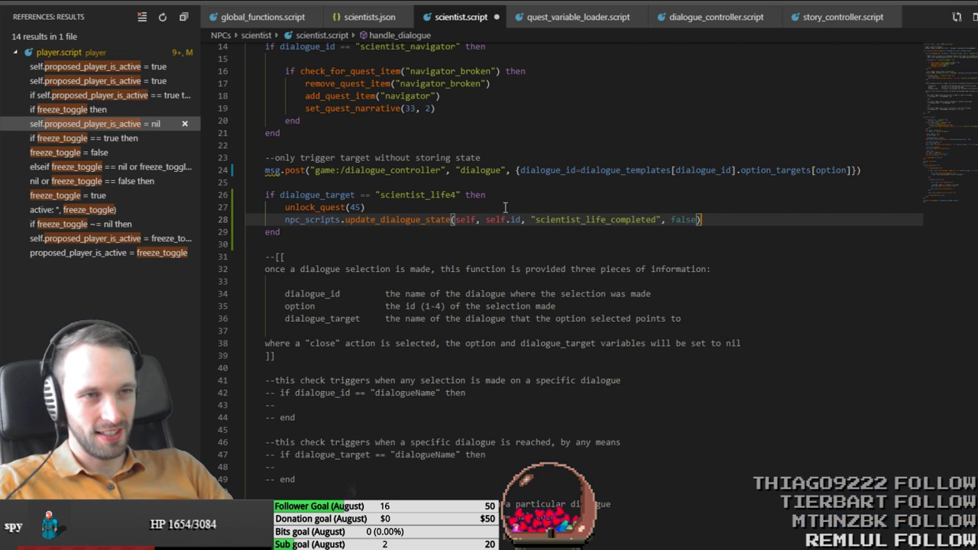
{"action": "left_click", "coordinate": [612, 223]}
{"action": "key", "text": "Delete"}
{"action": "key", "text": "Delete"}
{"action": "key", "text": "Delete"}
{"action": "key", "text": "Delete"}
{"action": "key", "text": "Delete"}
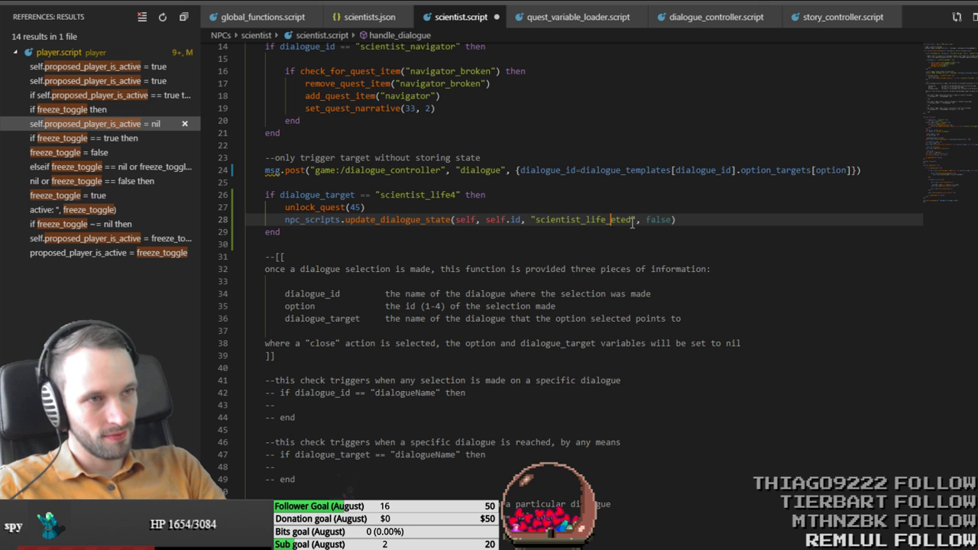
{"action": "key", "text": "Delete"}
{"action": "key", "text": "Delete"}
{"action": "key", "text": "Delete"}
{"action": "key", "text": "Delete"}
{"action": "type", "text": "pe"}
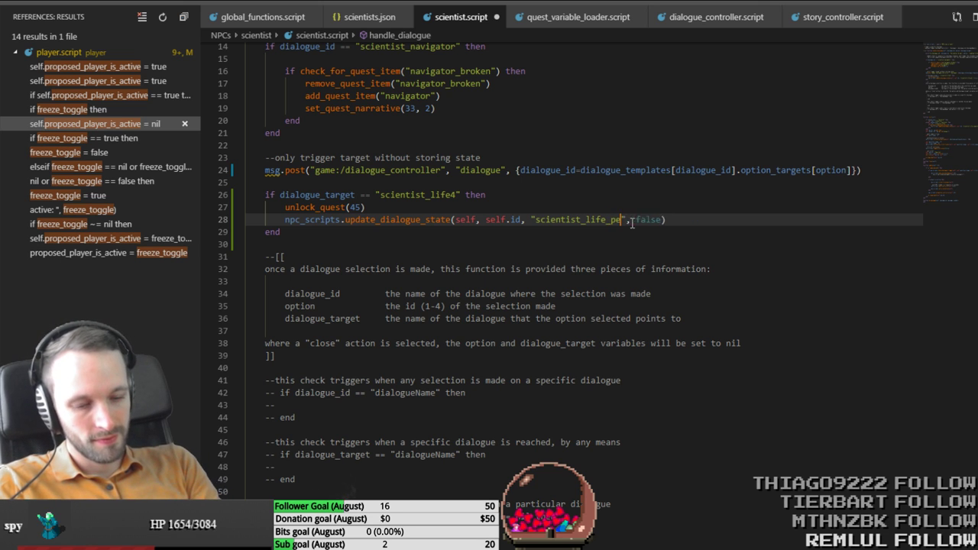
{"action": "type", "text": "nding"}
{"action": "key", "text": "ctrl+s"}
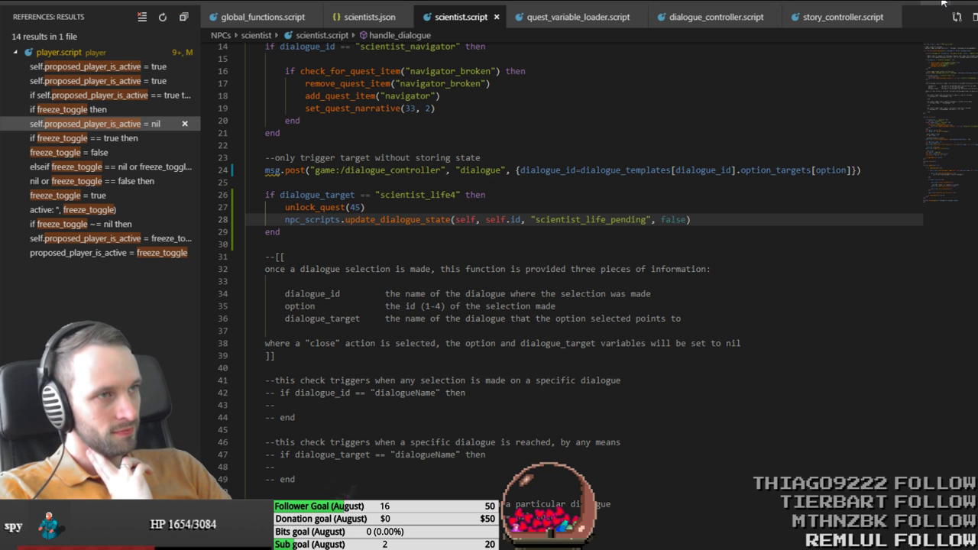
{"action": "key", "text": "alt+Tab"}
{"action": "key", "text": "alt+Tab"}
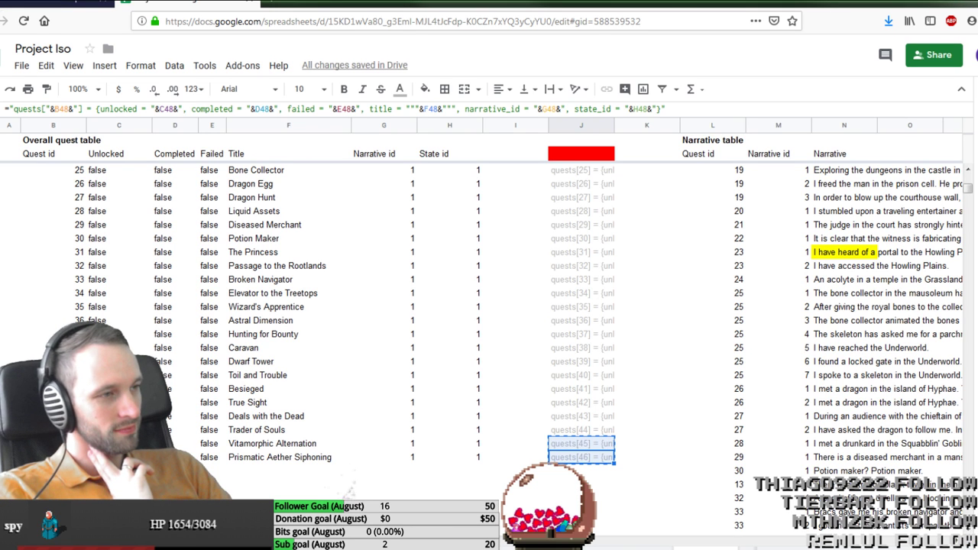
{"action": "key", "text": "ctrl+Tab"}
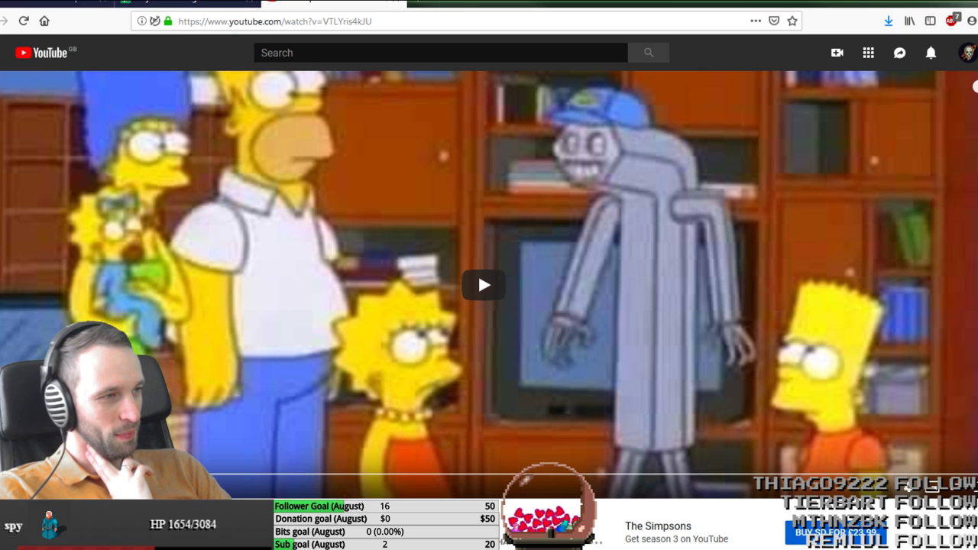
{"action": "left_click", "coordinate": [483, 284]}
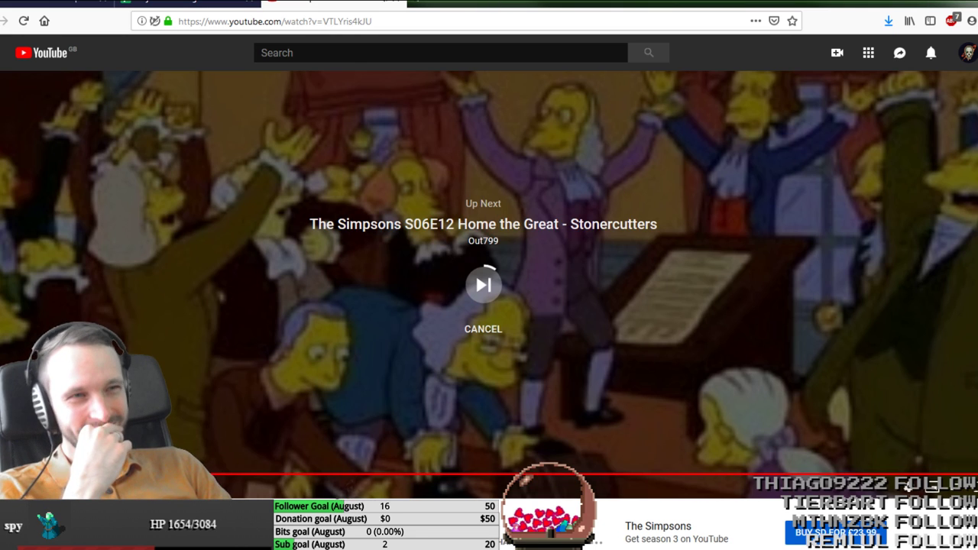
{"action": "left_click", "coordinate": [396, 3]}
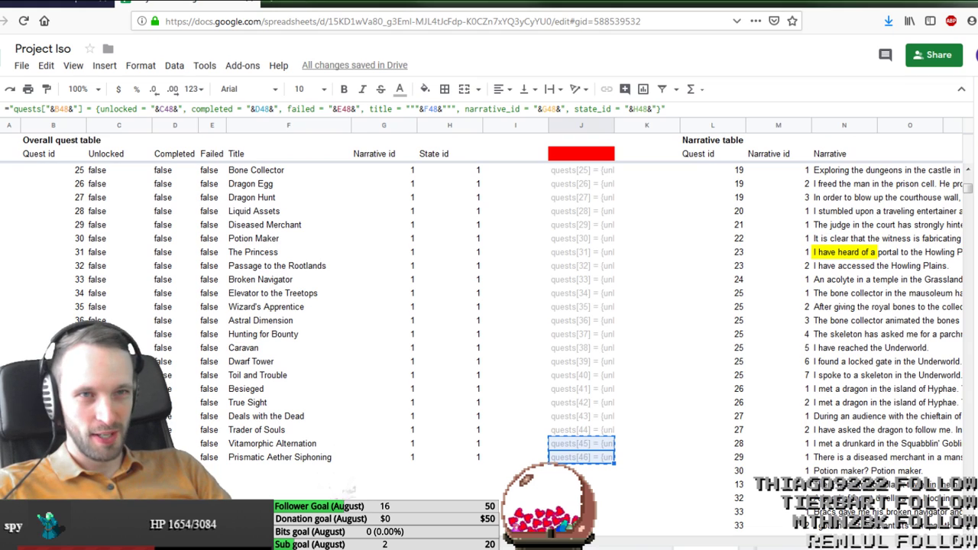
Step: Review the checklist on the Scientists card in Trello, and return to scientist.script in the code editor
{"action": "left_click", "coordinate": [57, 3]}
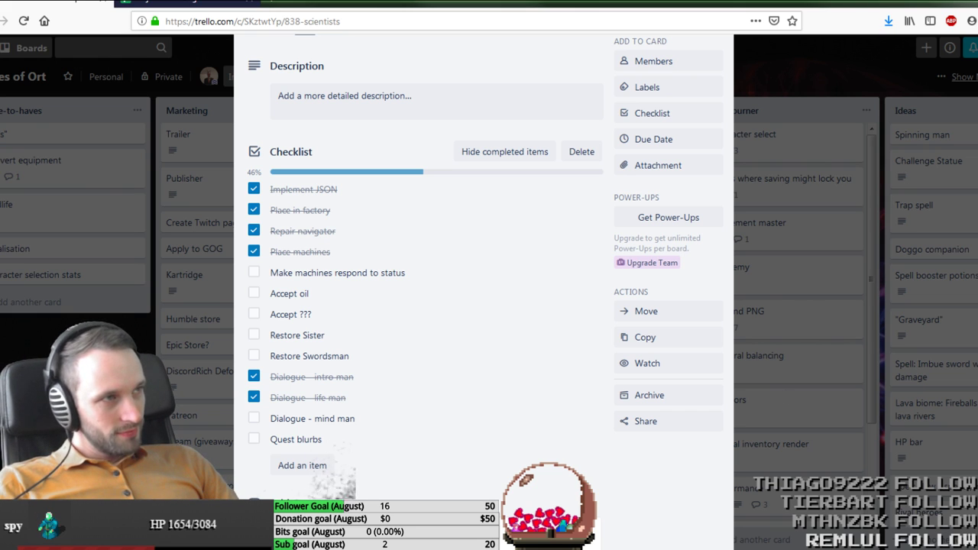
{"action": "key", "text": "alt+Tab"}
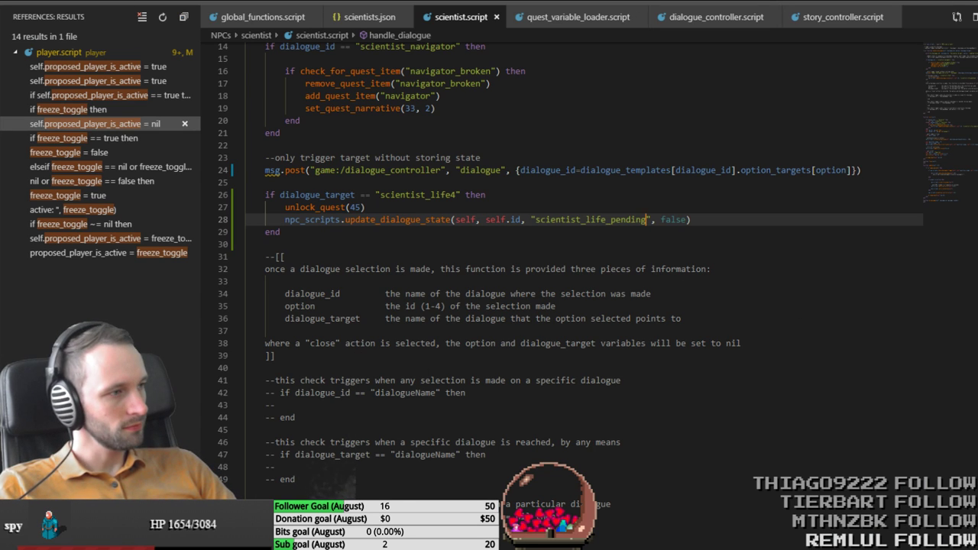
Step: Switch to the Defold editor, build and run the game, and walk the character to the scientist in the Sowoal Factory
{"action": "key", "text": "alt+Tab"}
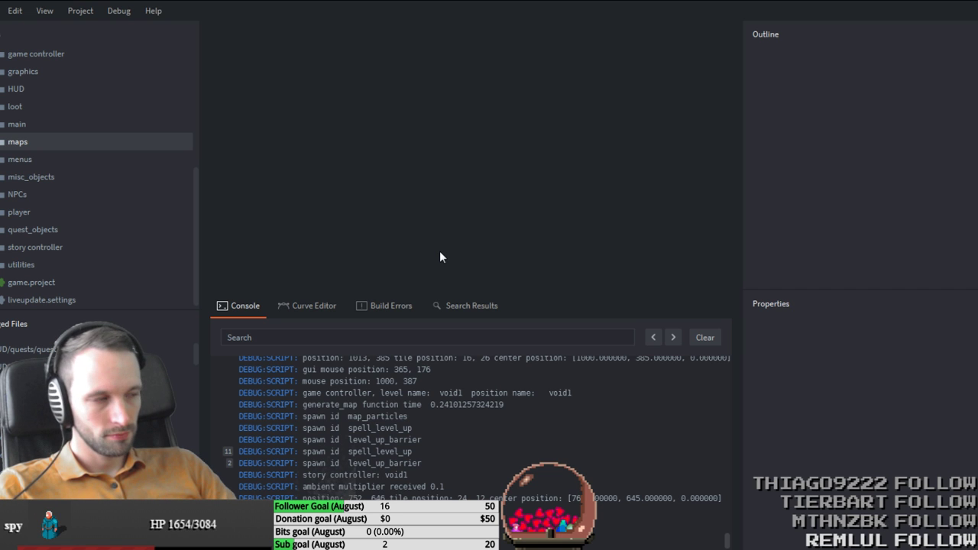
{"action": "key", "text": "ctrl+b"}
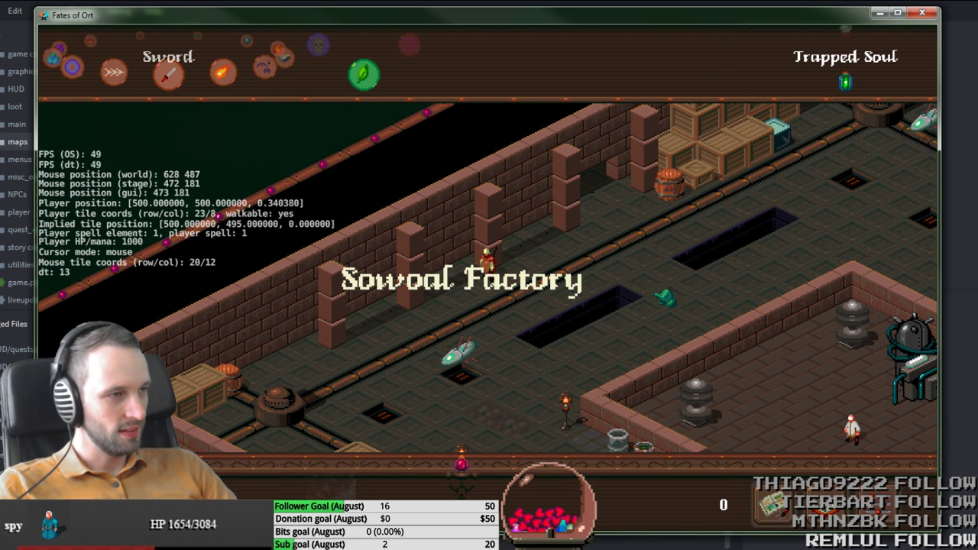
{"action": "left_click", "coordinate": [735, 383]}
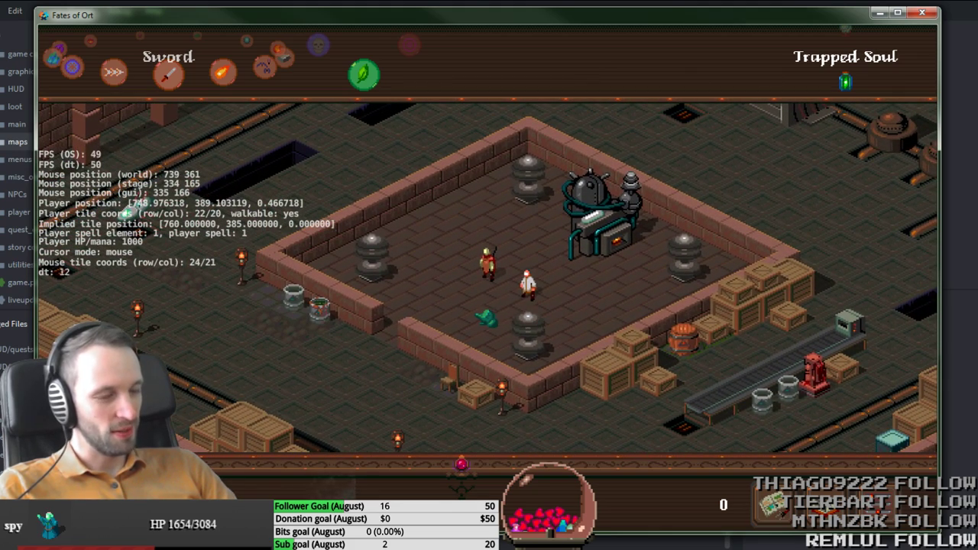
Step: Test the scientist's dialogue by asking "What is that?" and continuing through to "What do you need?", and close the game
{"action": "left_click", "coordinate": [537, 305]}
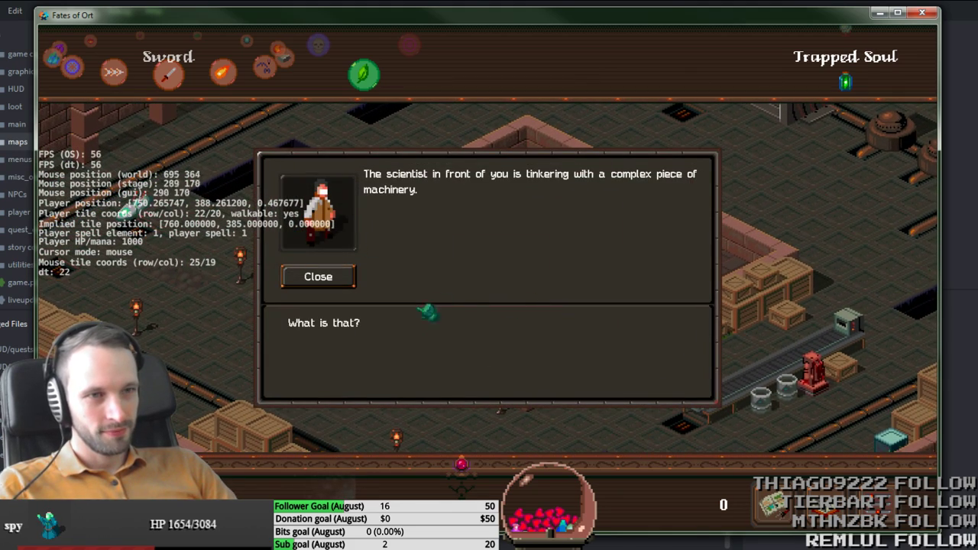
{"action": "left_click", "coordinate": [417, 320]}
{"action": "left_click", "coordinate": [417, 316]}
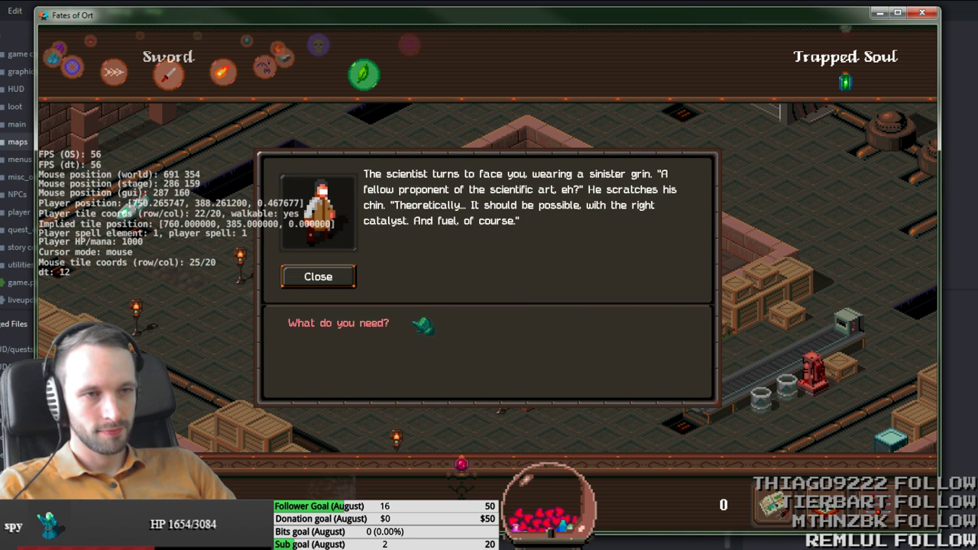
{"action": "left_click", "coordinate": [420, 324]}
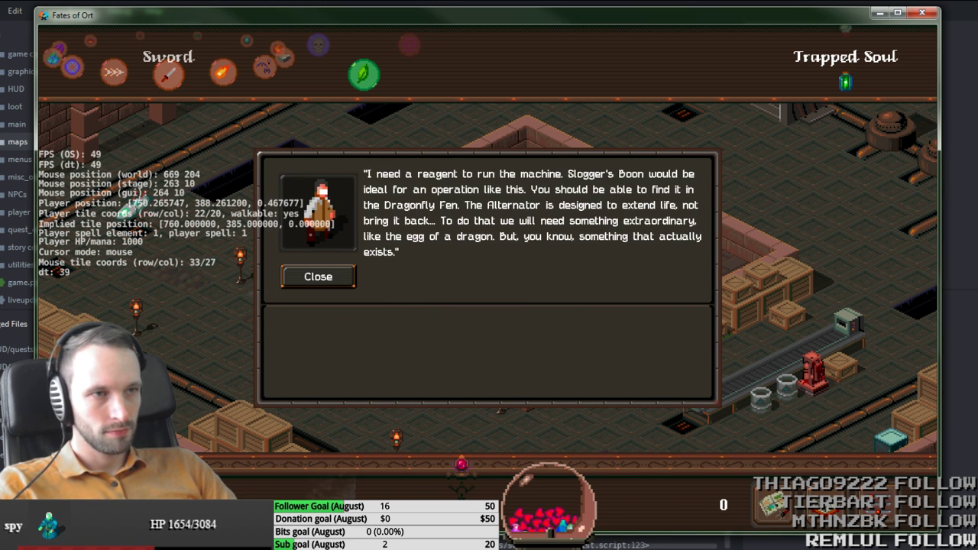
{"action": "key", "text": "alt+F4"}
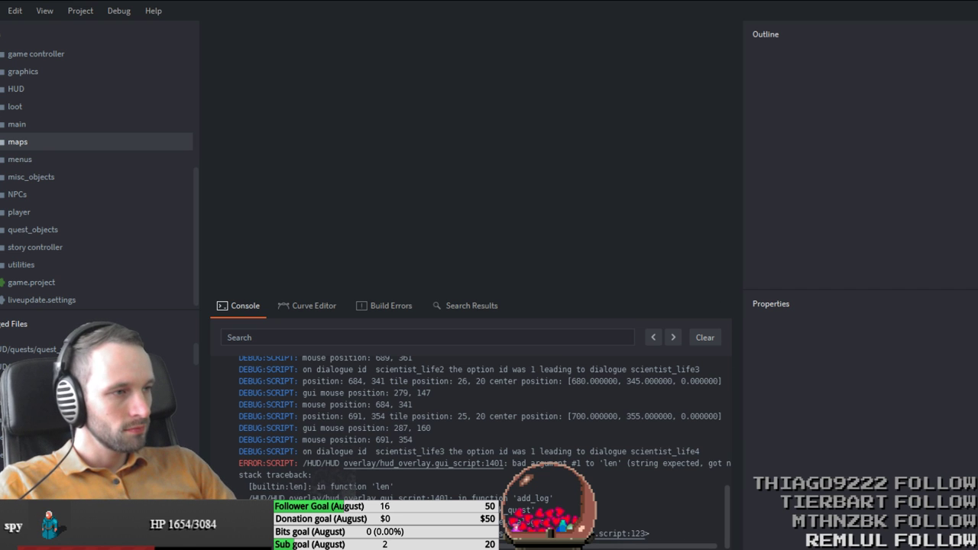
Step: Switch to the Project Iso spreadsheet in the browser and add a Narrative table row with quest id 45 and narrative id 1
{"action": "key", "text": "alt+Tab"}
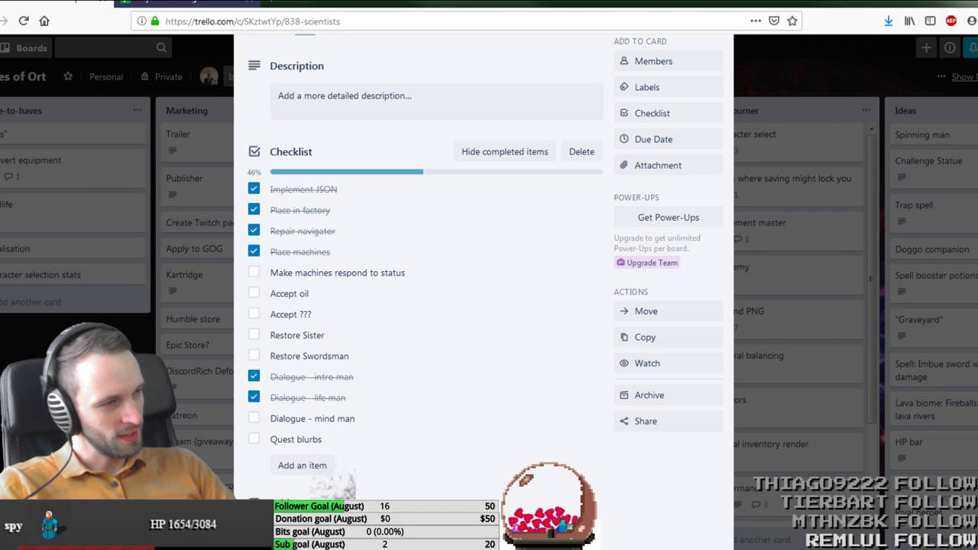
{"action": "left_click", "coordinate": [191, 3]}
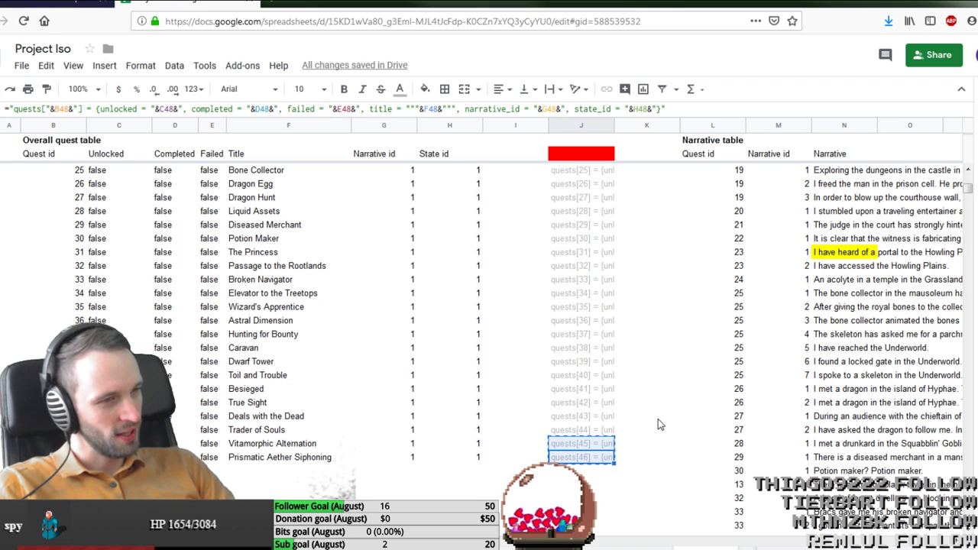
{"action": "scroll", "coordinate": [761, 457], "scroll_direction": "down", "scroll_amount": 2}
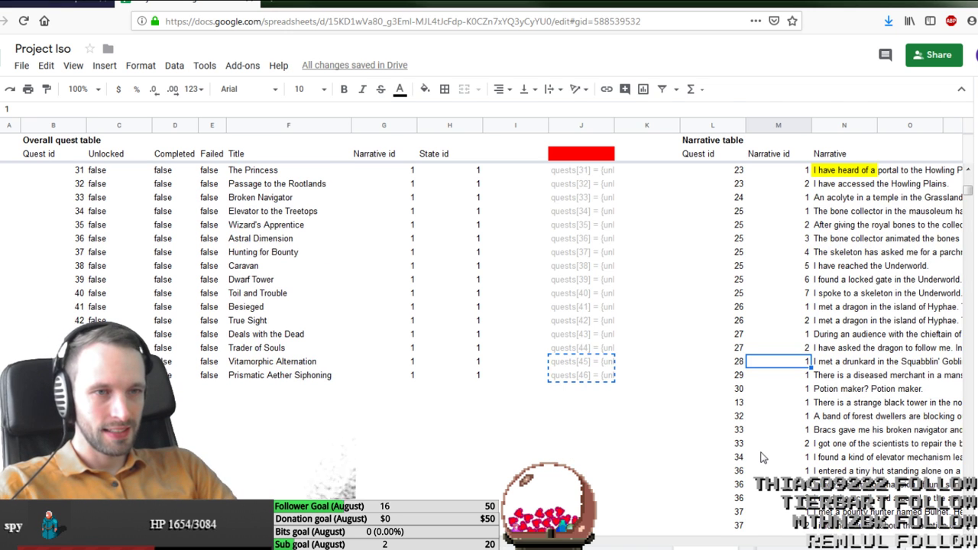
{"action": "scroll", "coordinate": [762, 457], "scroll_direction": "down", "scroll_amount": 3}
{"action": "key", "text": "Left"}
{"action": "key", "text": "Down"}
{"action": "type", "text": "45"}
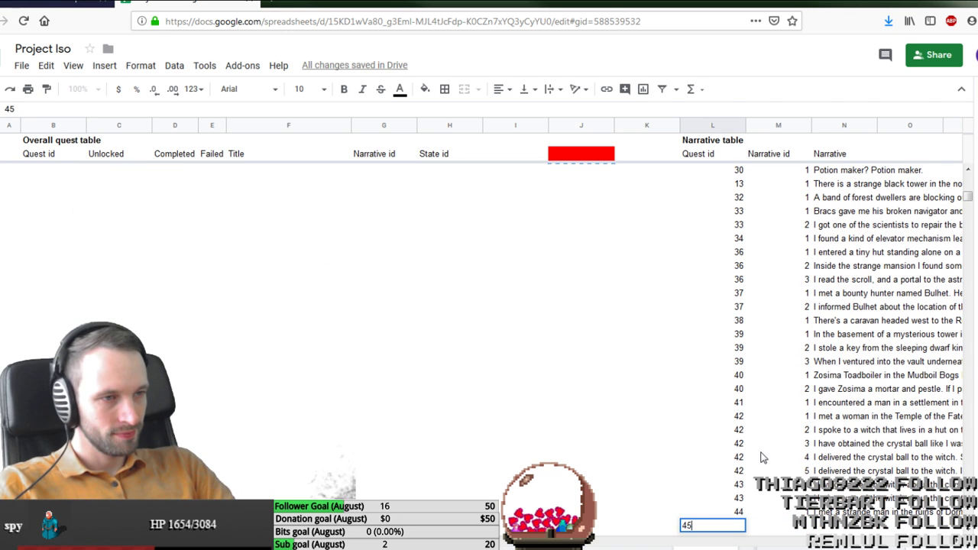
{"action": "key", "text": "Tab"}
{"action": "type", "text": "1"}
{"action": "key", "text": "Tab"}
Step: Copy the quest_narratives formula from the quest 44 row into the new quest 45 row
{"action": "key", "text": "Right"}
{"action": "key", "text": "Right"}
{"action": "key", "text": "Right"}
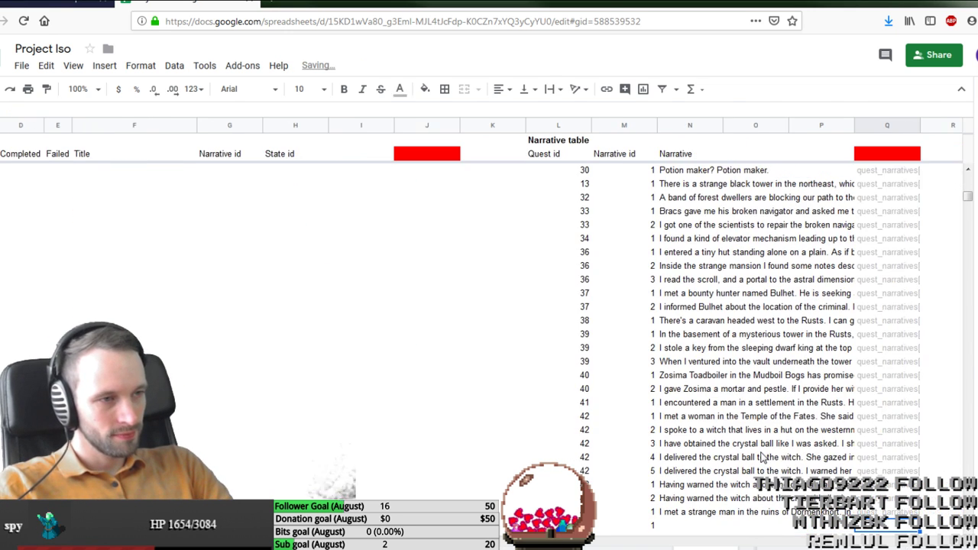
{"action": "key", "text": "Up"}
{"action": "key", "text": "ctrl+c"}
{"action": "key", "text": "Down"}
{"action": "key", "text": "ctrl+v"}
Step: Enter "The scientist" as the beginning of the narrative text in the quest 45 row
{"action": "key", "text": "shift+Tab"}
{"action": "key", "text": "shift+Tab"}
{"action": "key", "text": "shift+Tab"}
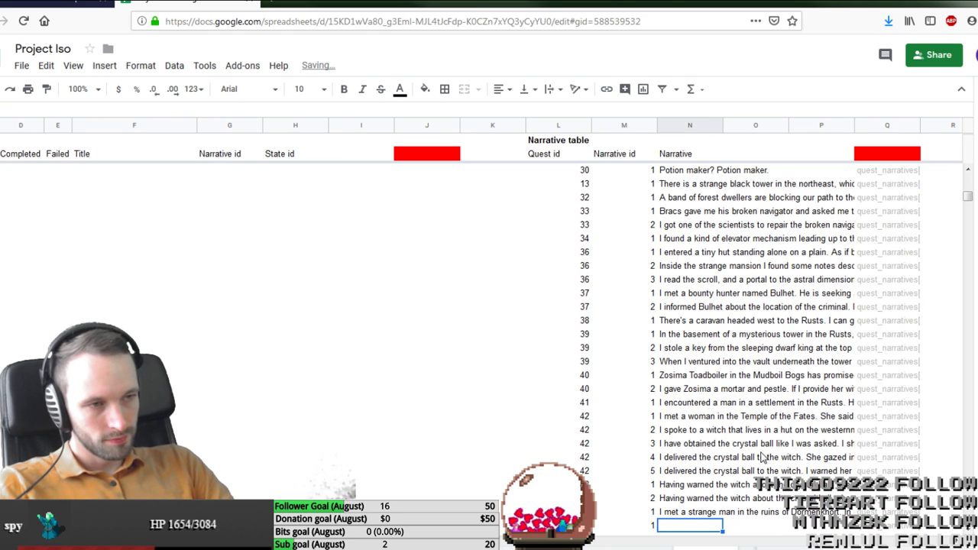
{"action": "type", "text": "The"}
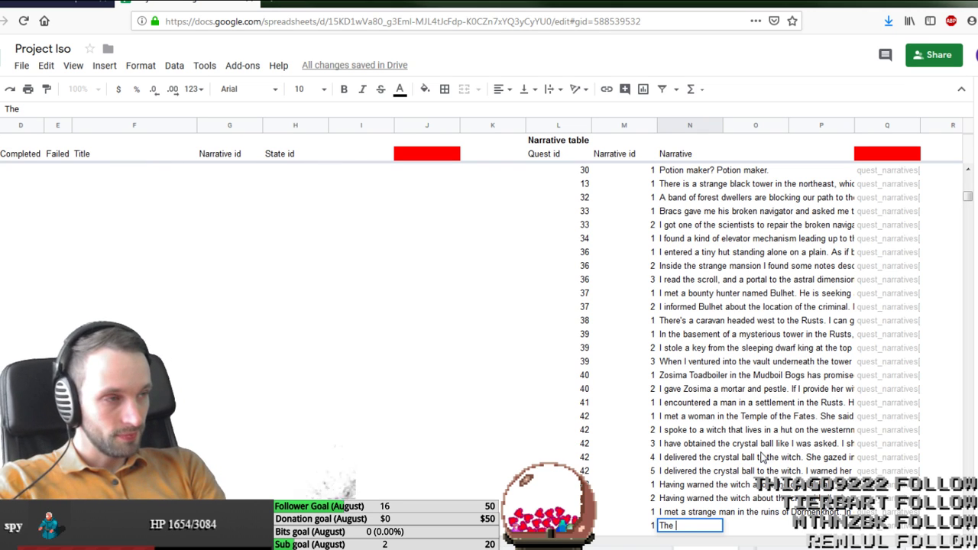
{"action": "type", "text": "scientist"}
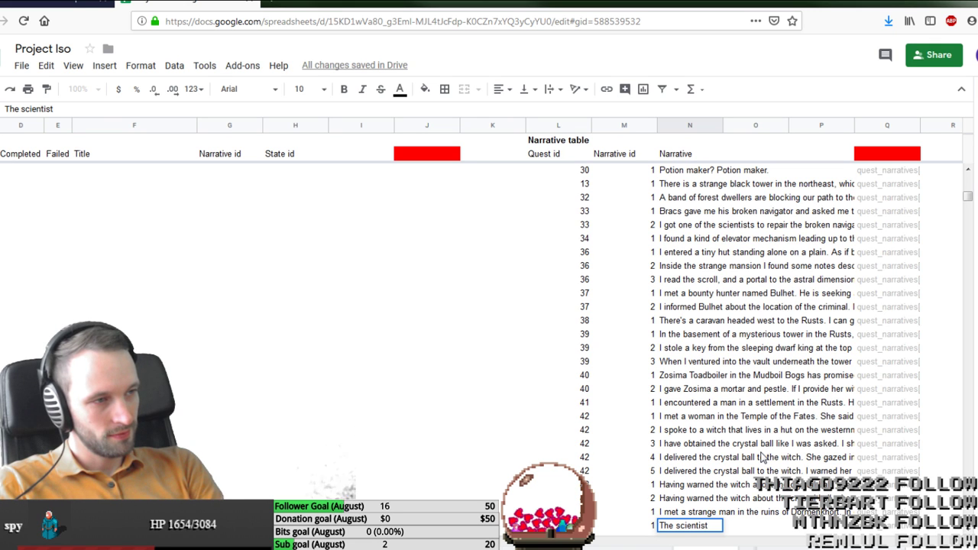
{"action": "key", "text": "Return"}
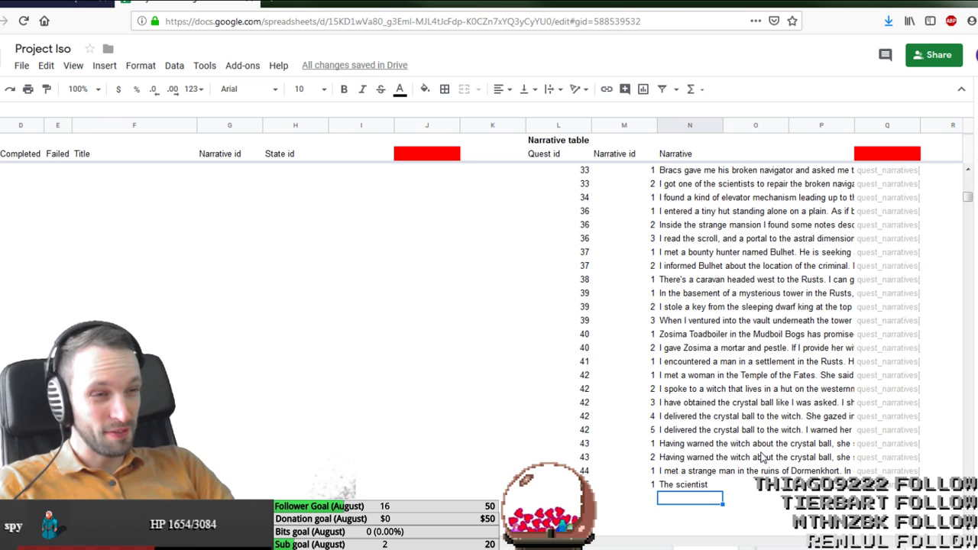
{"action": "key", "text": "Up"}
{"action": "key", "text": "Down"}
{"action": "key", "text": "Left"}
{"action": "key", "text": "Left"}
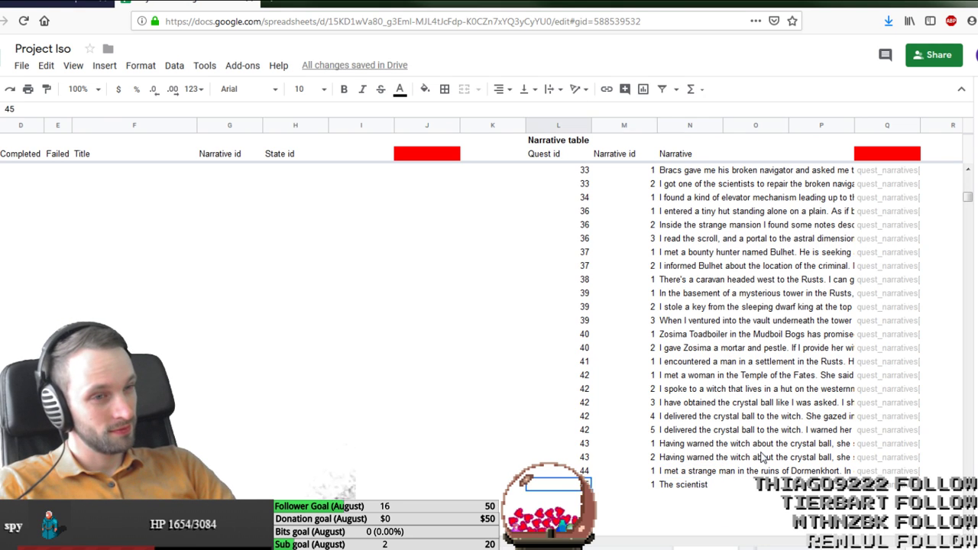
{"action": "key", "text": "Right"}
{"action": "key", "text": "Right"}
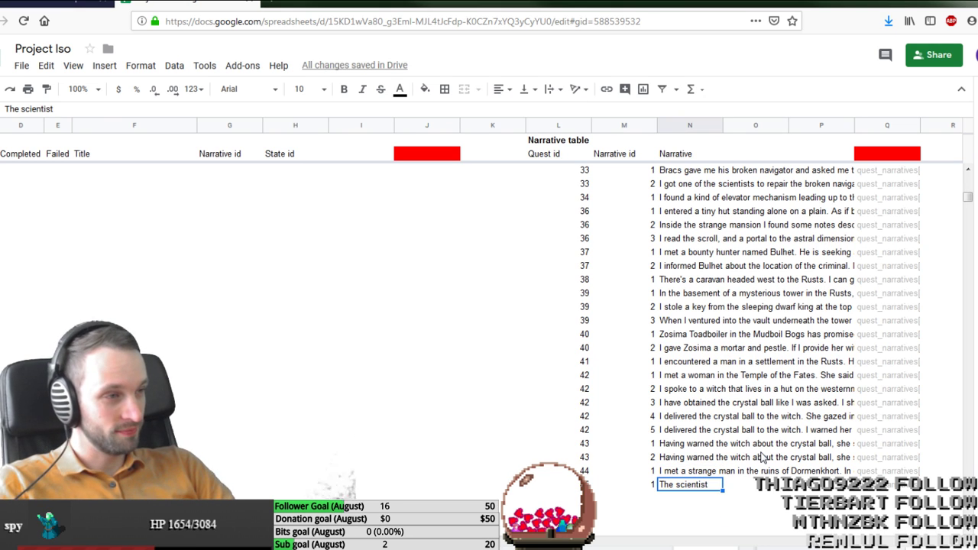
{"action": "key", "text": "Down"}
{"action": "key", "text": "Down"}
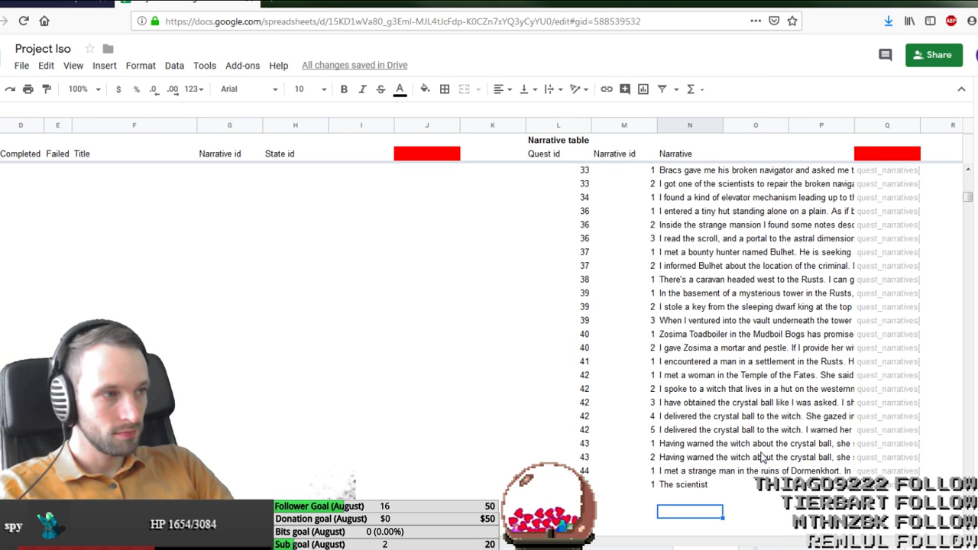
{"action": "key", "text": "Up"}
{"action": "key", "text": "Up"}
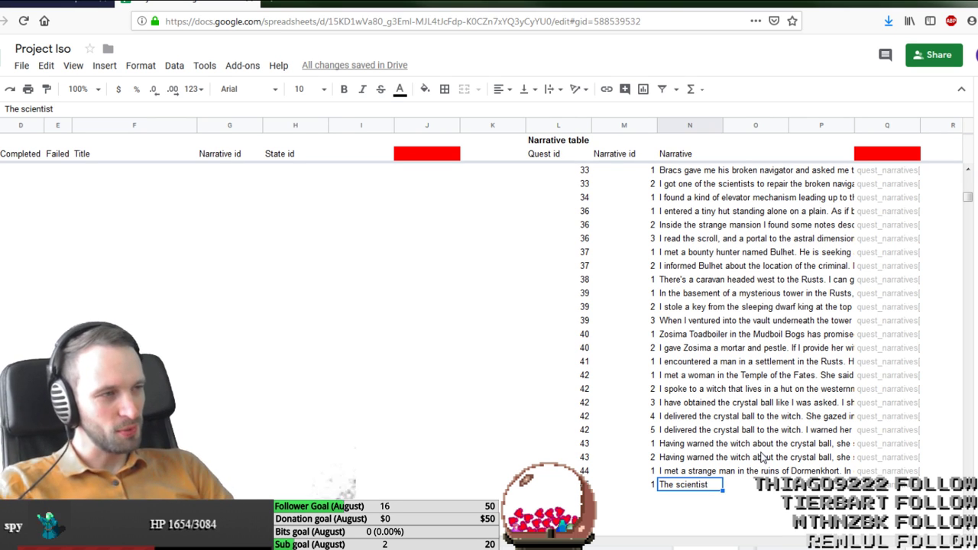